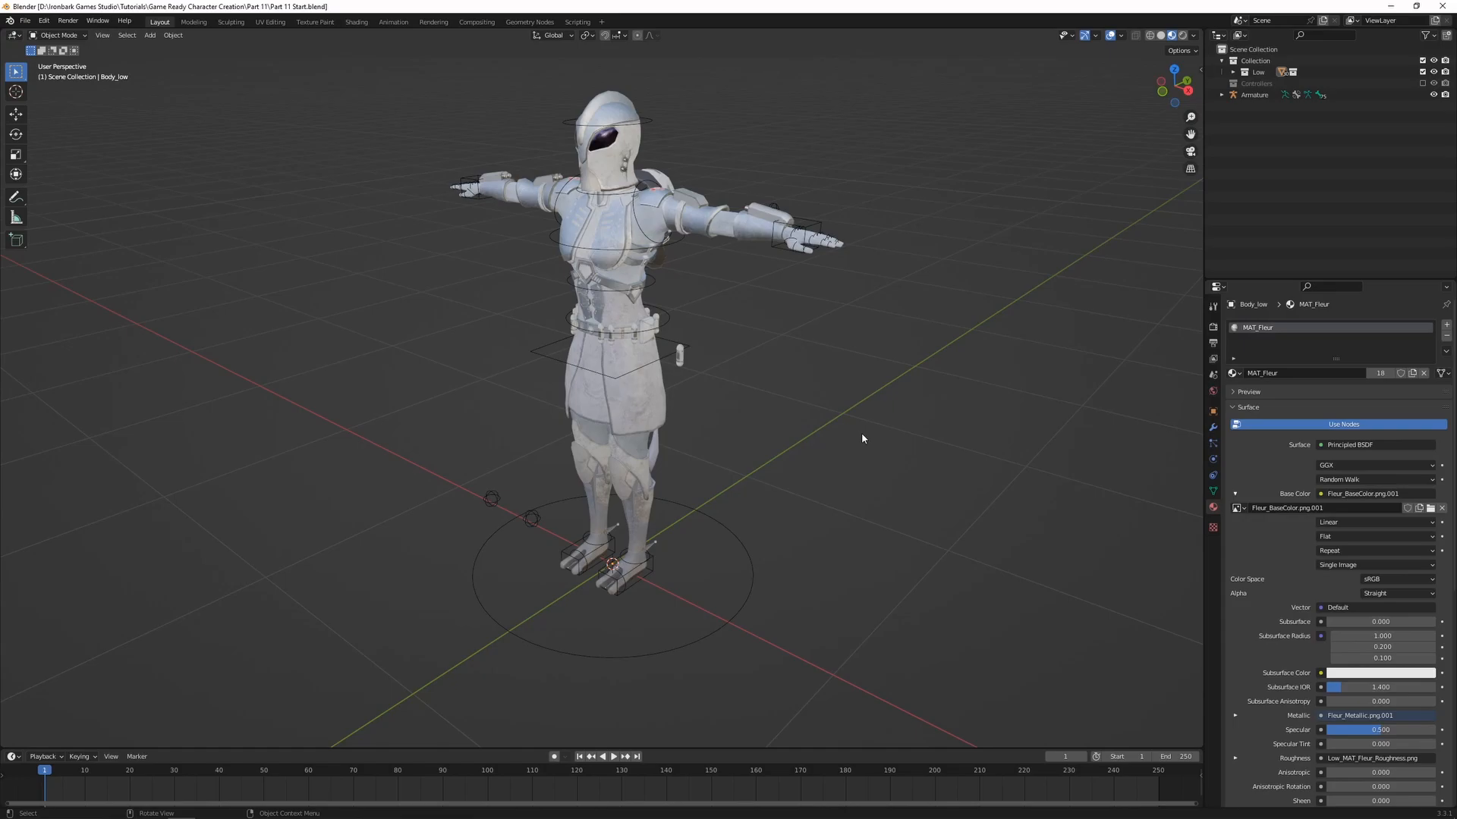
# Expand the Low collection and hide all of its contents except Body_low
pyautogui.click(1234, 72)
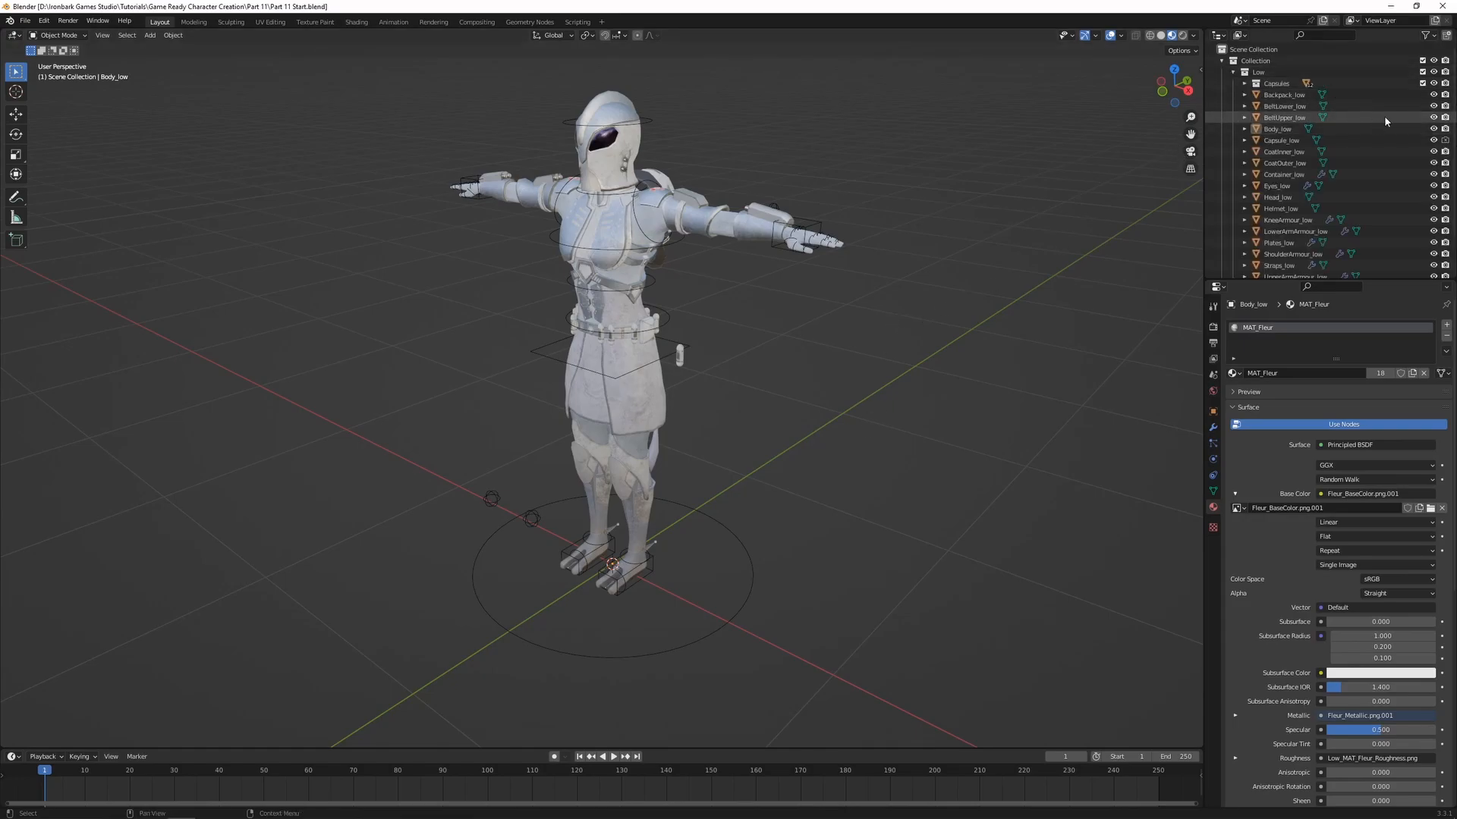
pyautogui.moveTo(1433, 84); pyautogui.dragTo(1433, 244)
pyautogui.scroll(-2, 1432, 142)
pyautogui.scroll(3, 1372, 94)
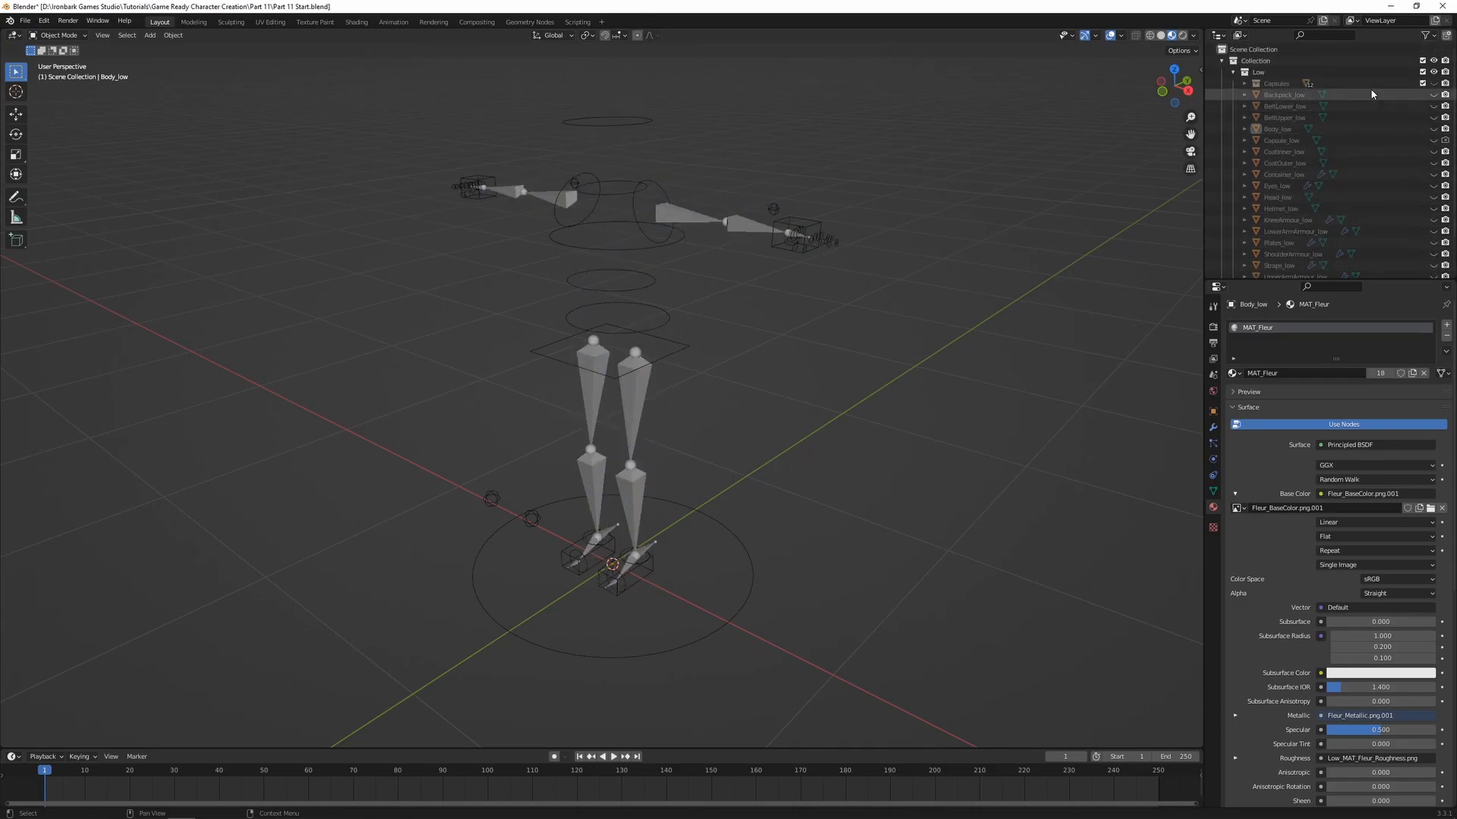
pyautogui.click(1433, 129)
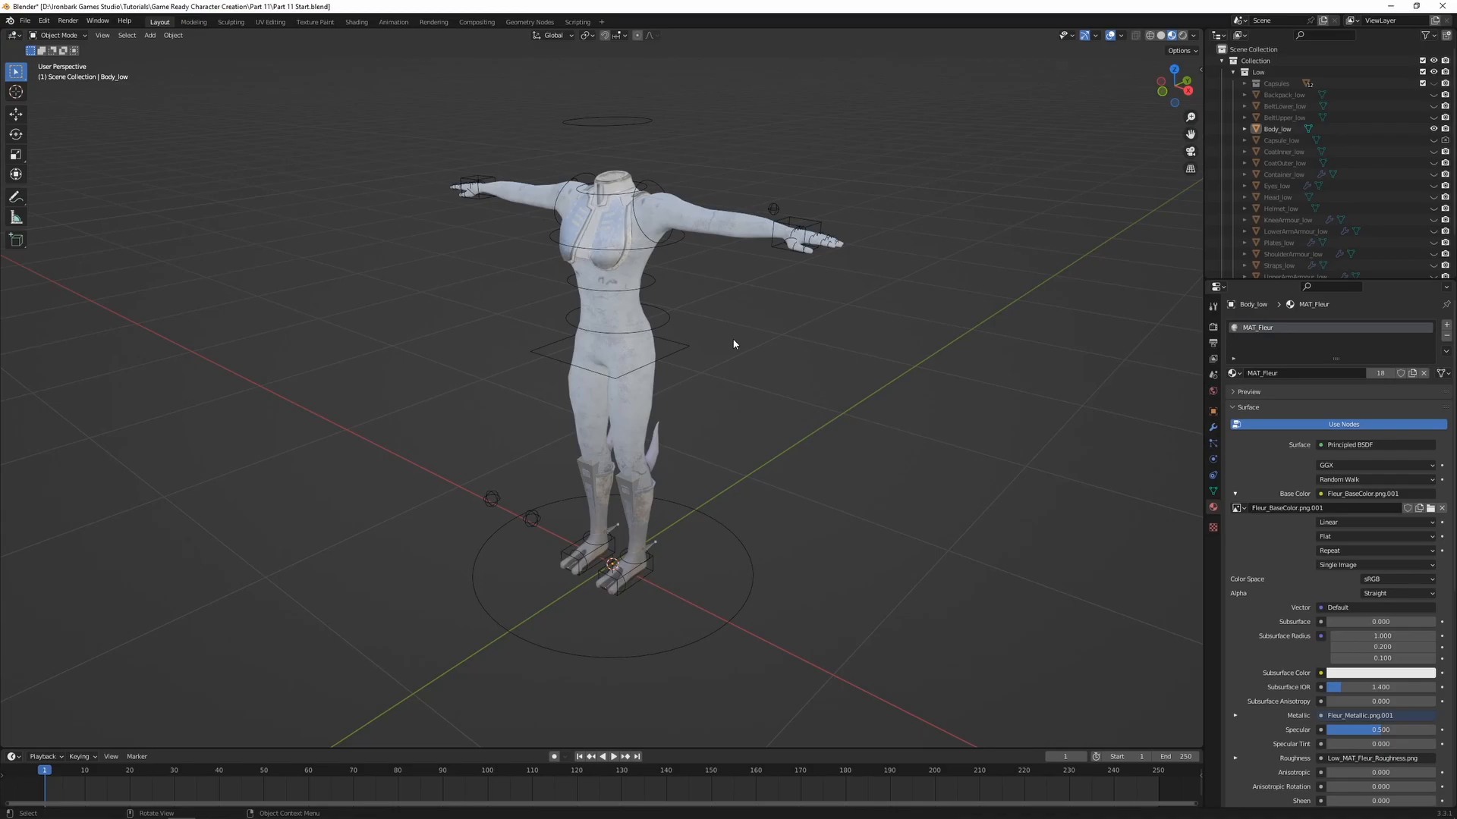
# Parent the Body_low mesh to the armature with automatic weights
pyautogui.hotkey('ctrl', 'z')
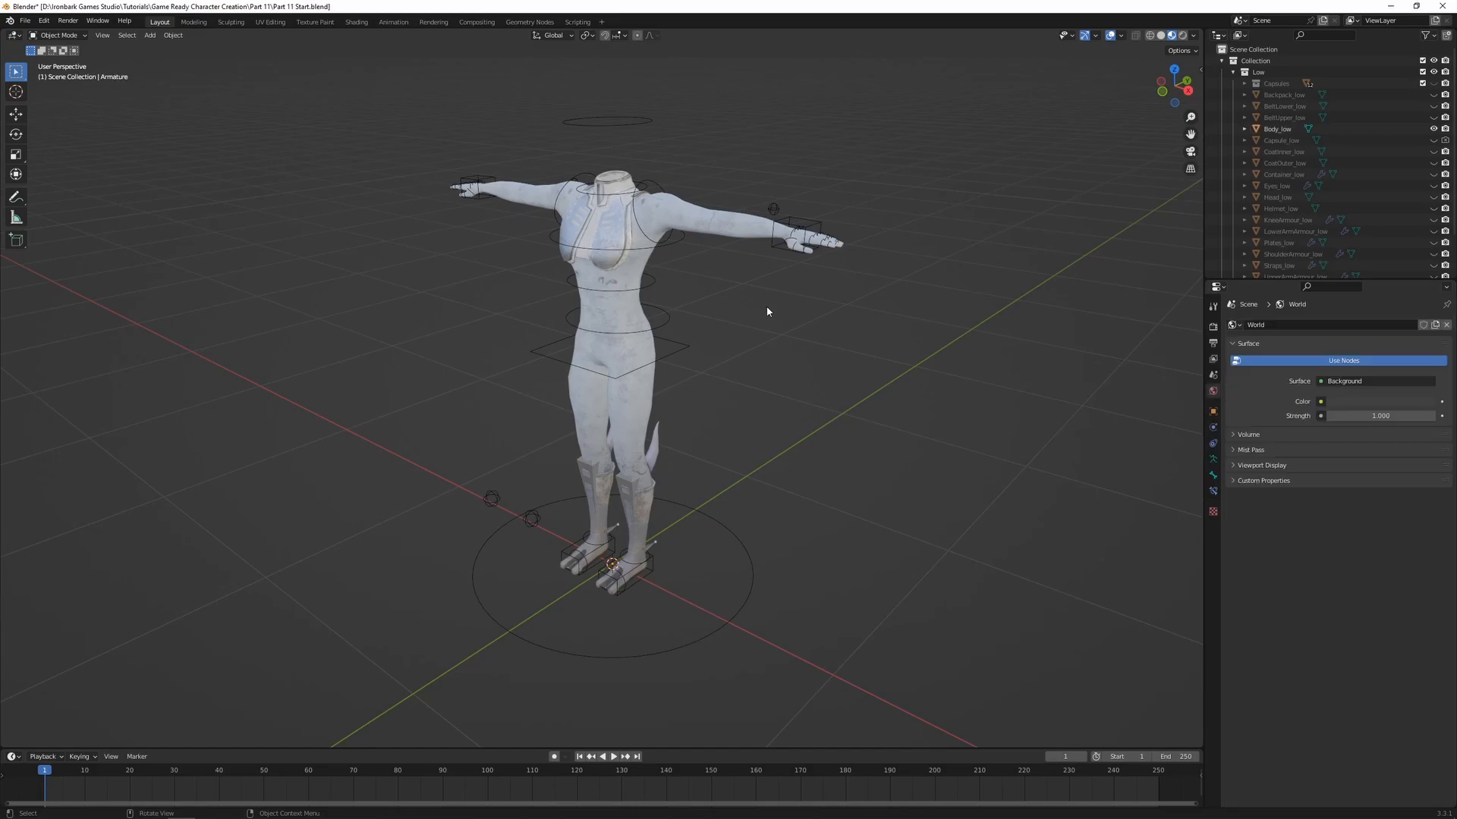
pyautogui.click(698, 224)
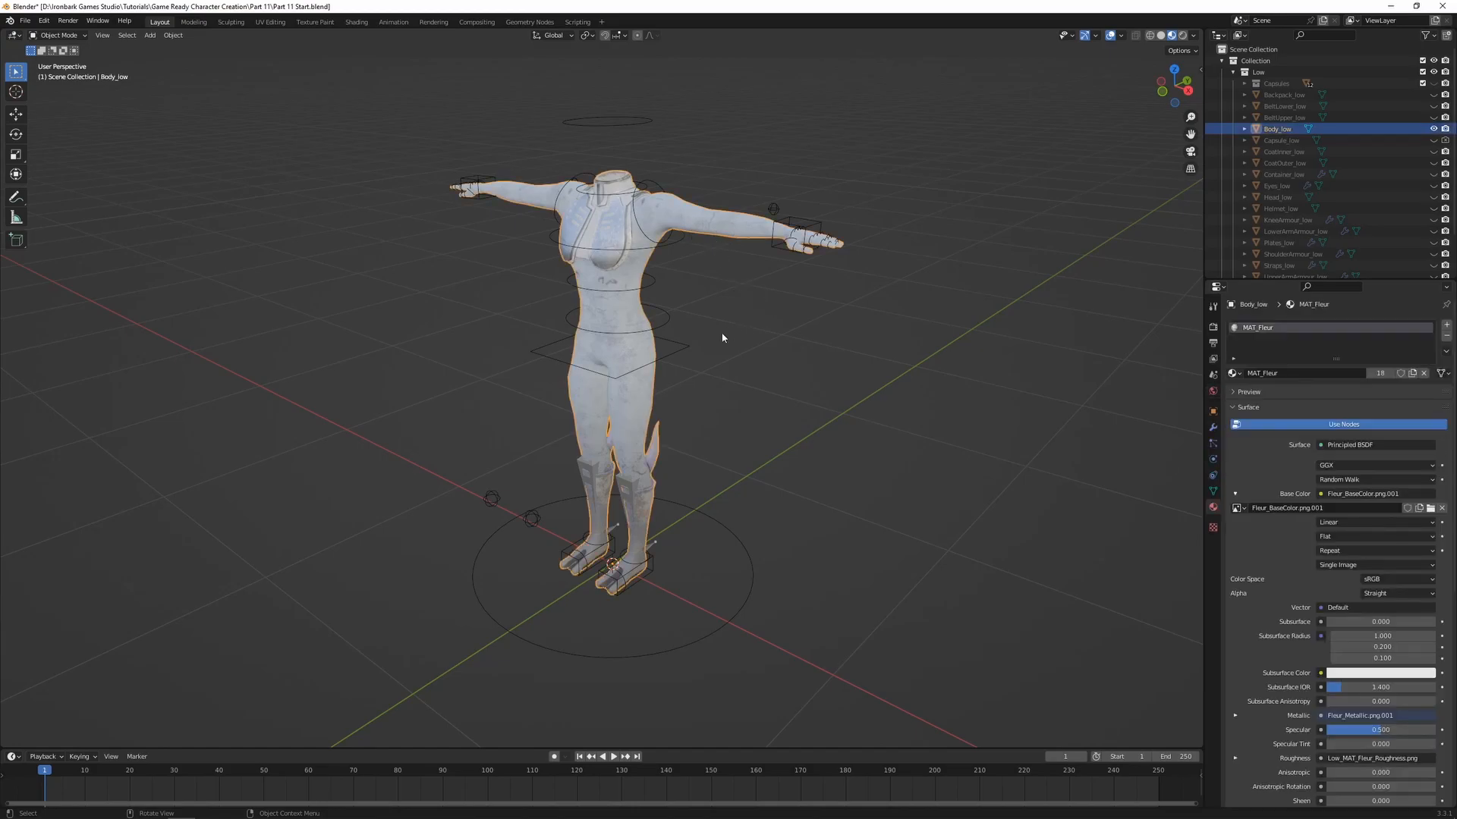
pyautogui.keyDown('shift'); pyautogui.click(675, 352); pyautogui.keyUp('shift')
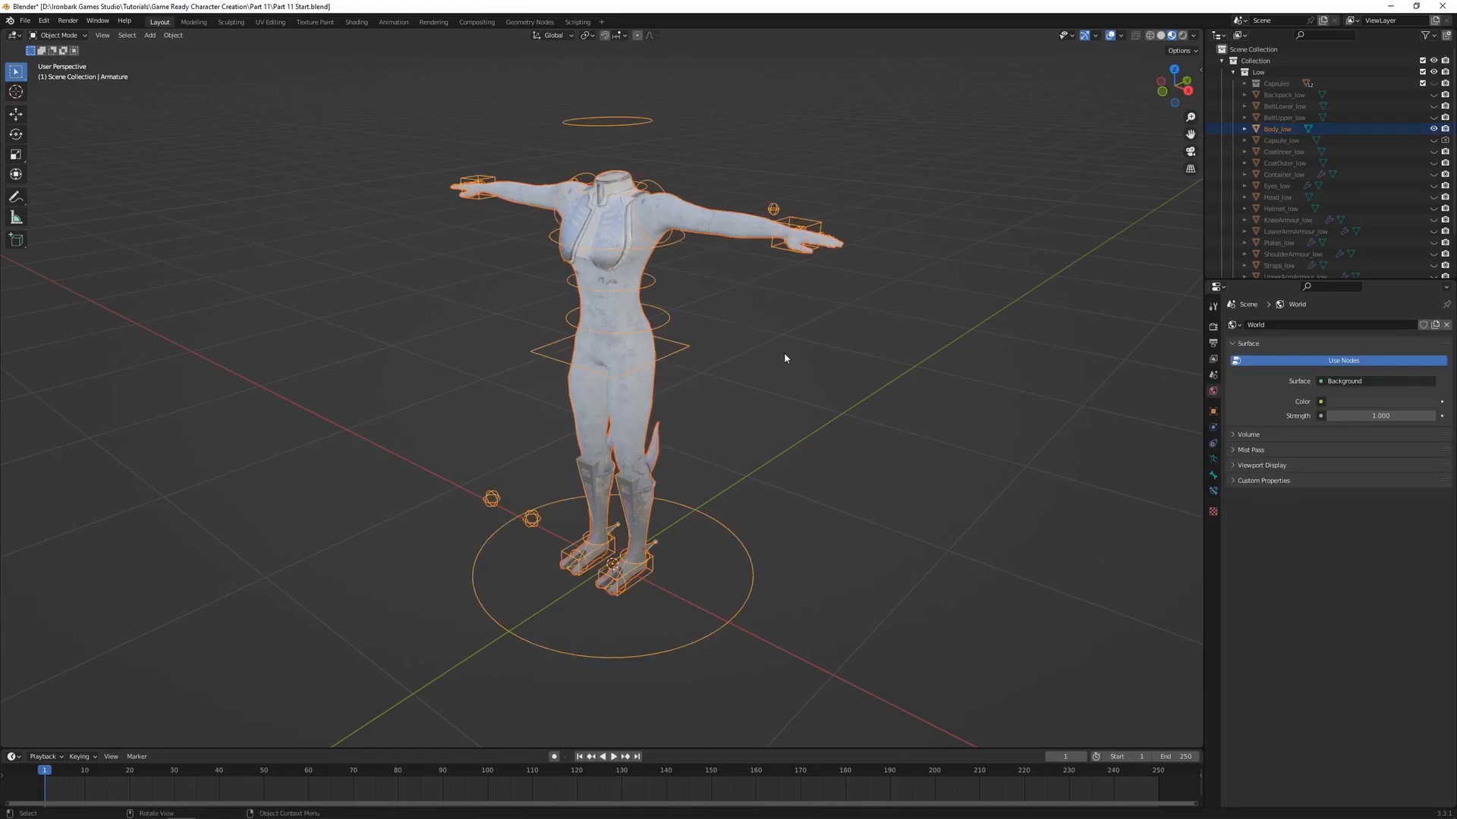
pyautogui.hotkey('ctrl', 'p')
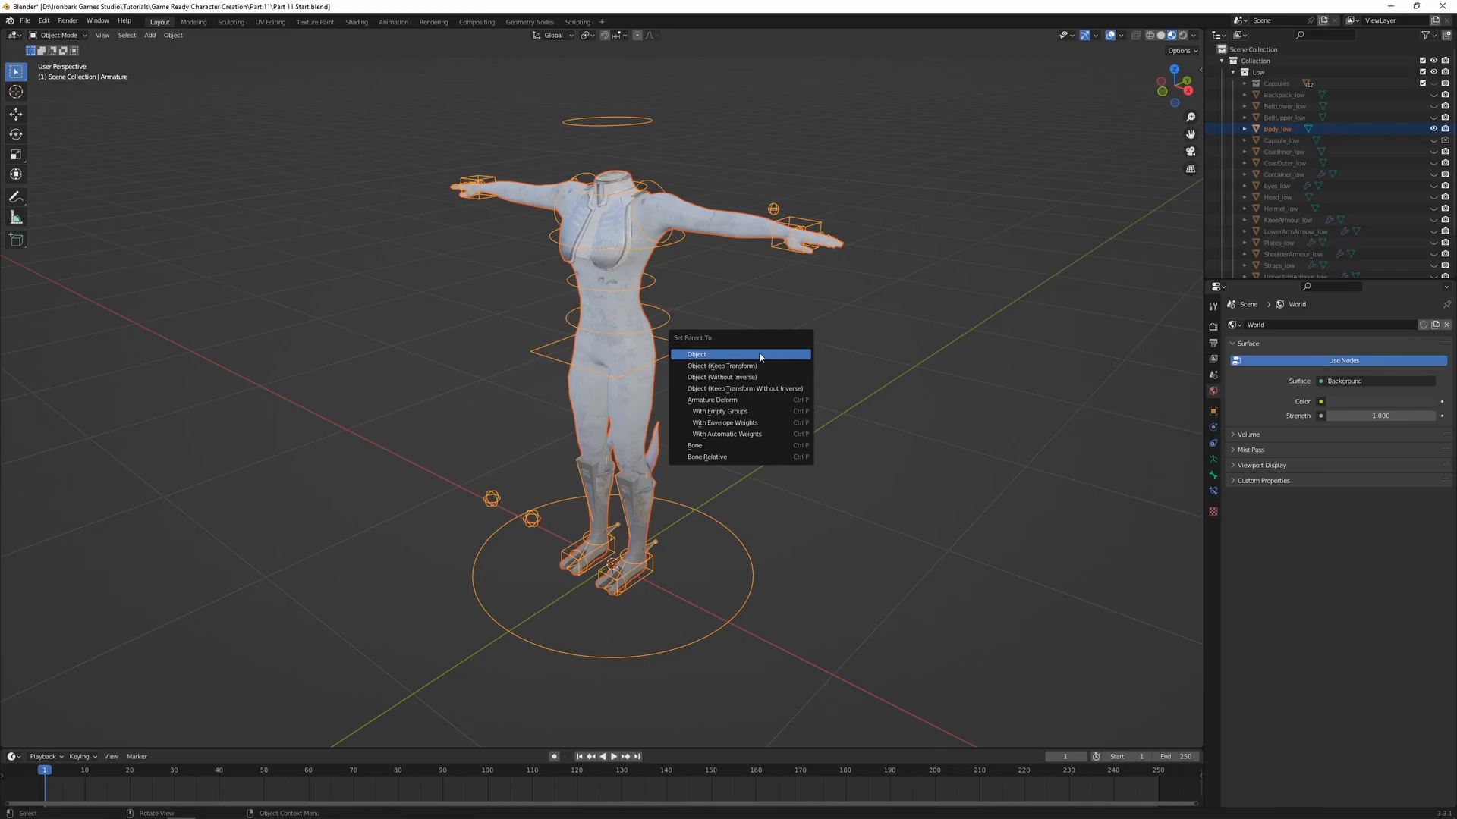
pyautogui.click(758, 435)
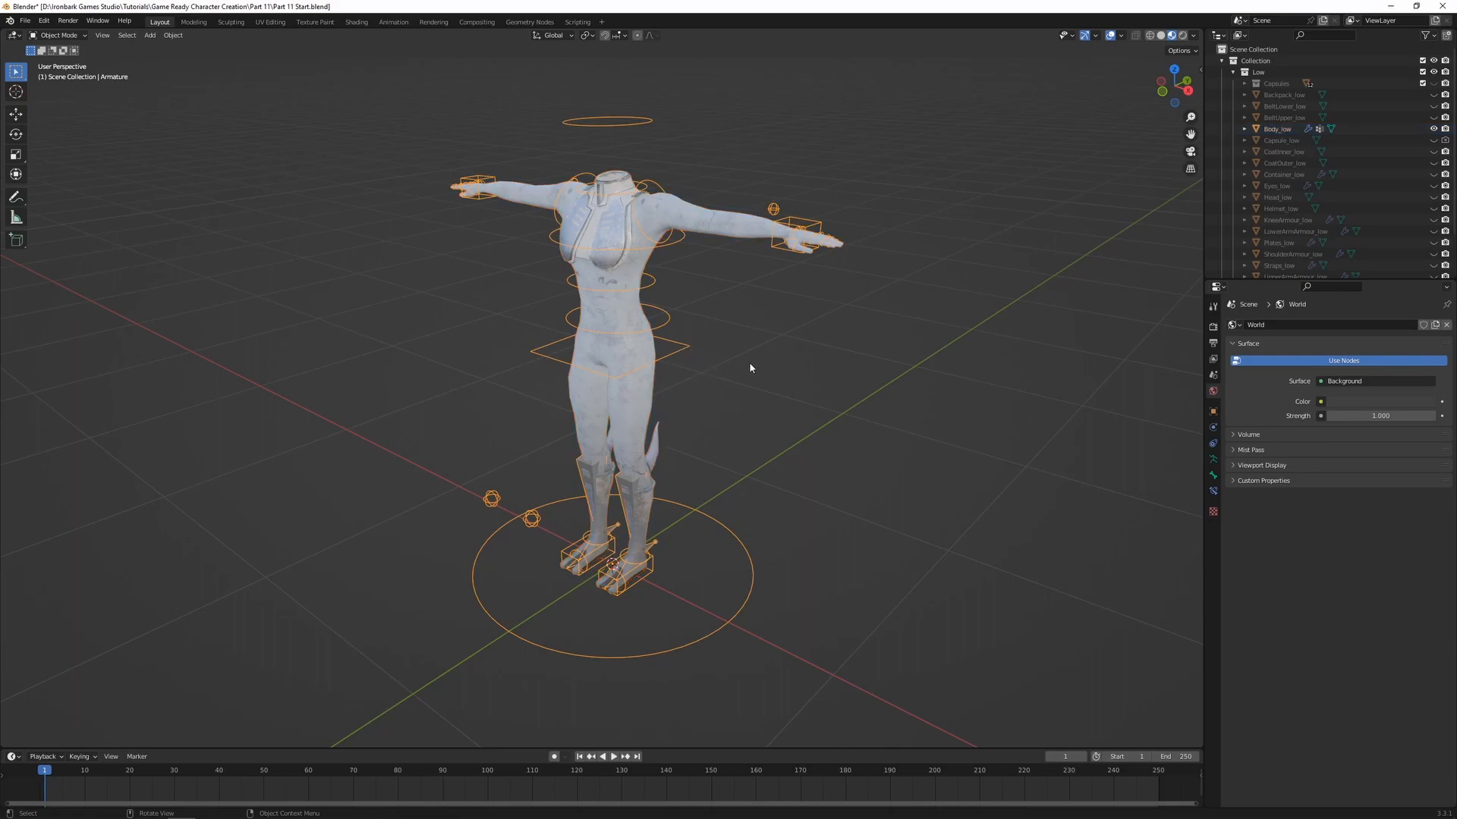
# In Pose Mode, test the leg deformation by moving the left foot control up and forward, and turn off X-ray display
pyautogui.hotkey('ctrl', 'Tab')
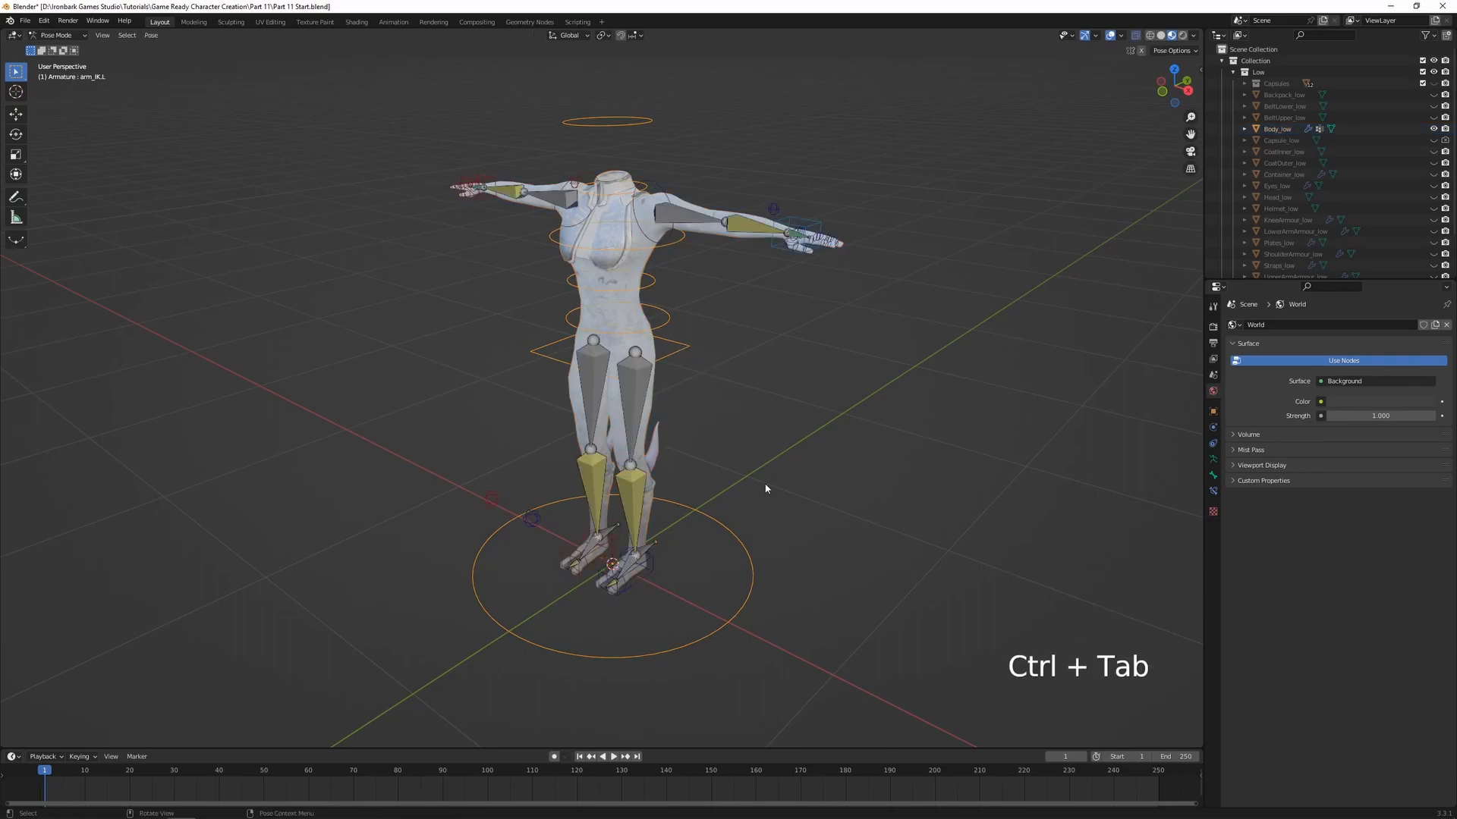
pyautogui.scroll(2, 755, 489)
pyautogui.moveTo(755, 488)
pyautogui.mouseDown(button='middle')
pyautogui.moveTo(744, 469)
pyautogui.moveTo(742, 496)
pyautogui.mouseUp(button='middle')
pyautogui.click(648, 639)
pyautogui.press('g')
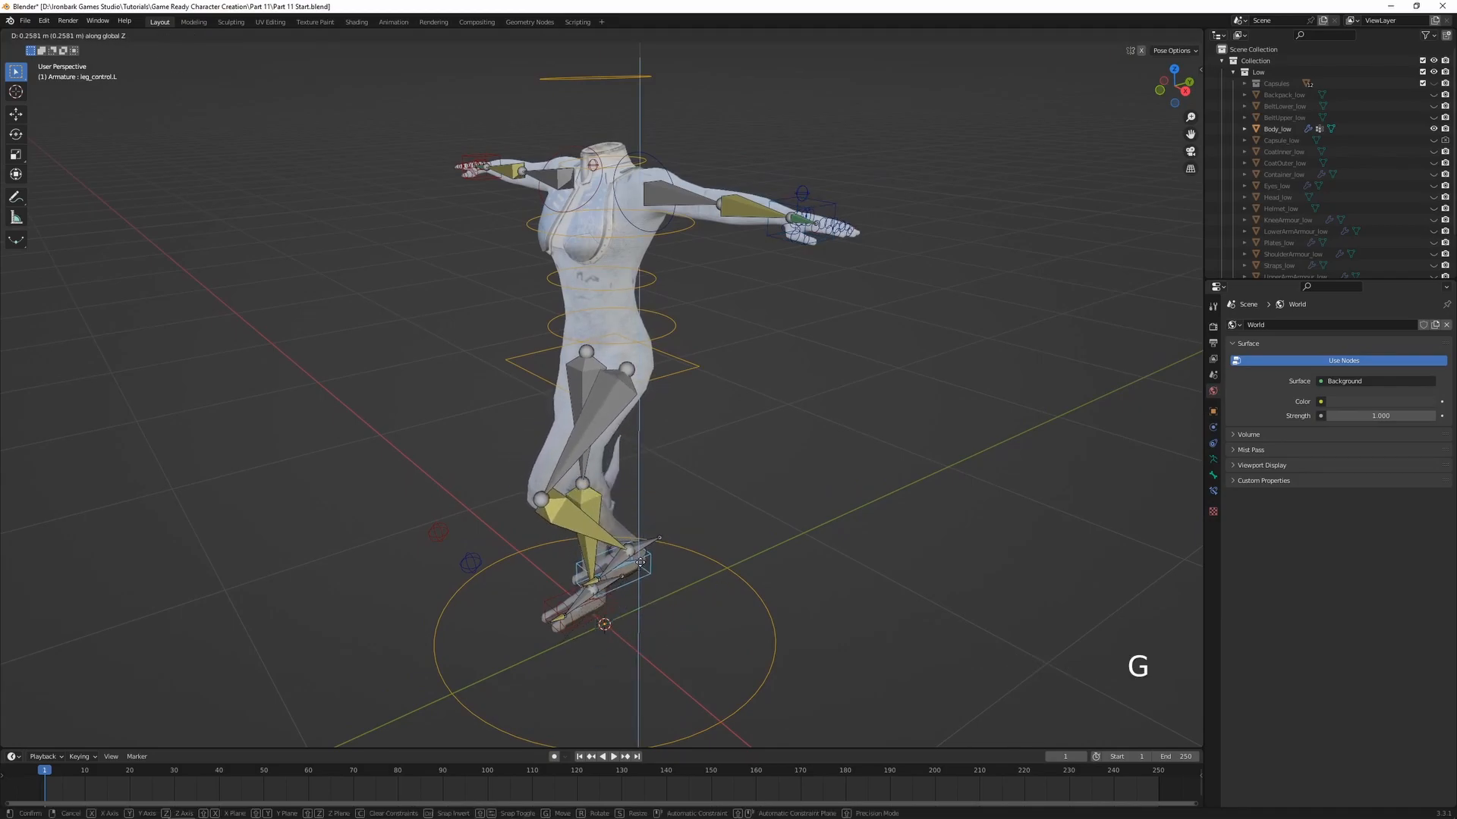
pyautogui.click(632, 565)
pyautogui.press('g')
pyautogui.middleClick(736, 541)
pyautogui.click(647, 576)
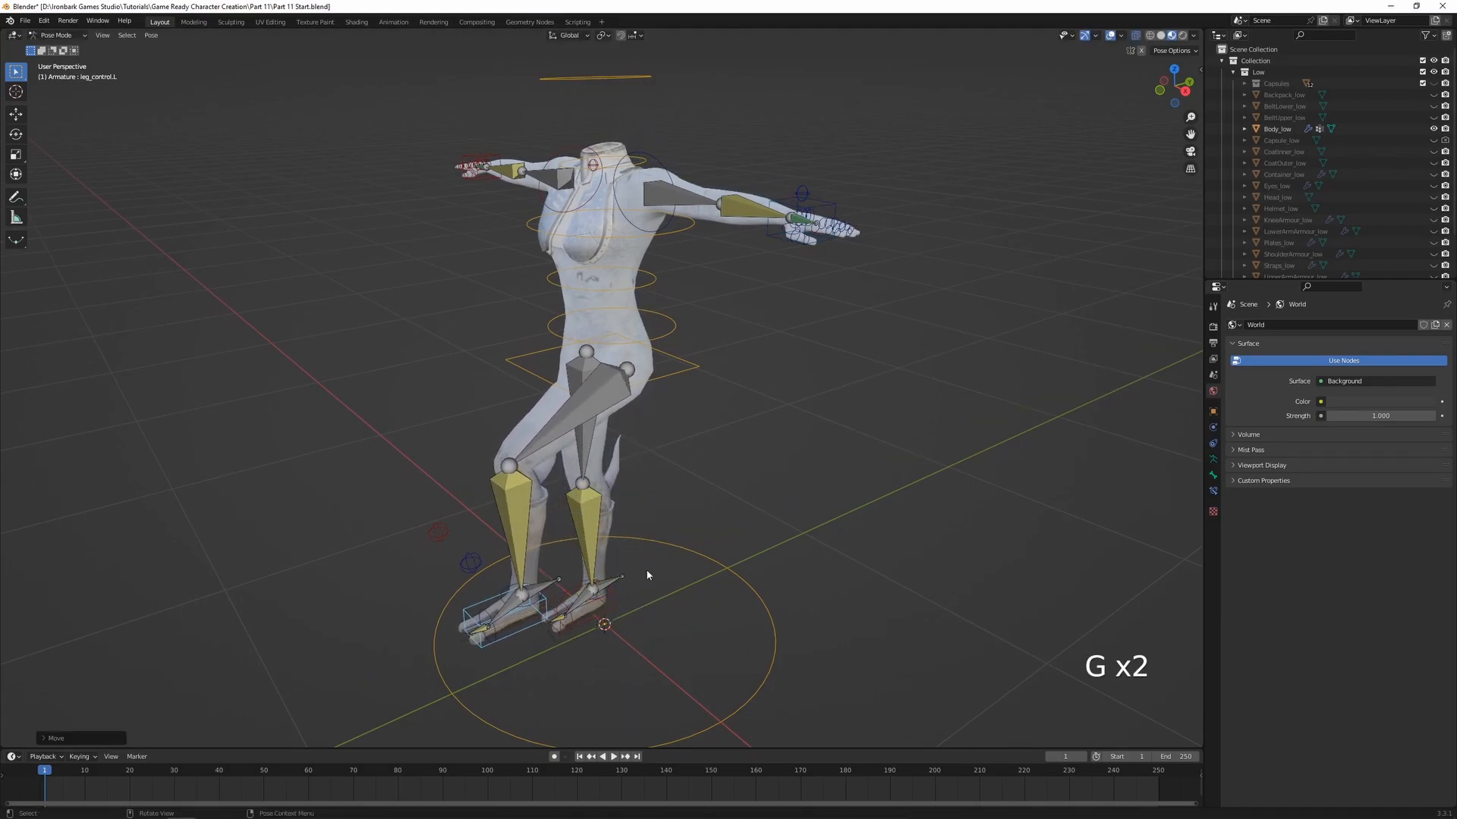
pyautogui.hotkey('alt', 'z')
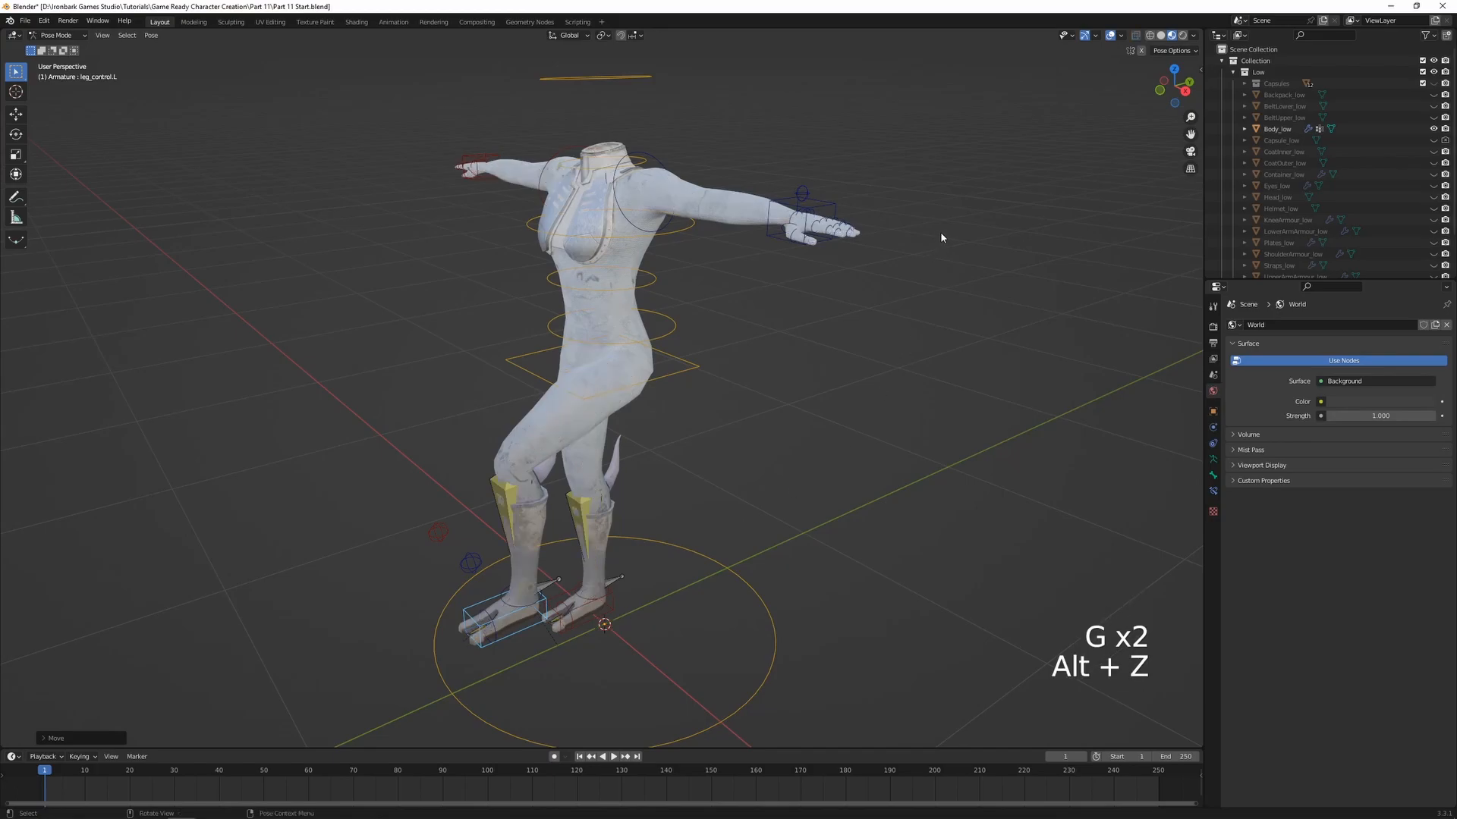
# Raise the right foot control along Z and move it backward along Y to bend the right knee
pyautogui.moveTo(852, 335); pyautogui.dragTo(770, 395, button='middle')
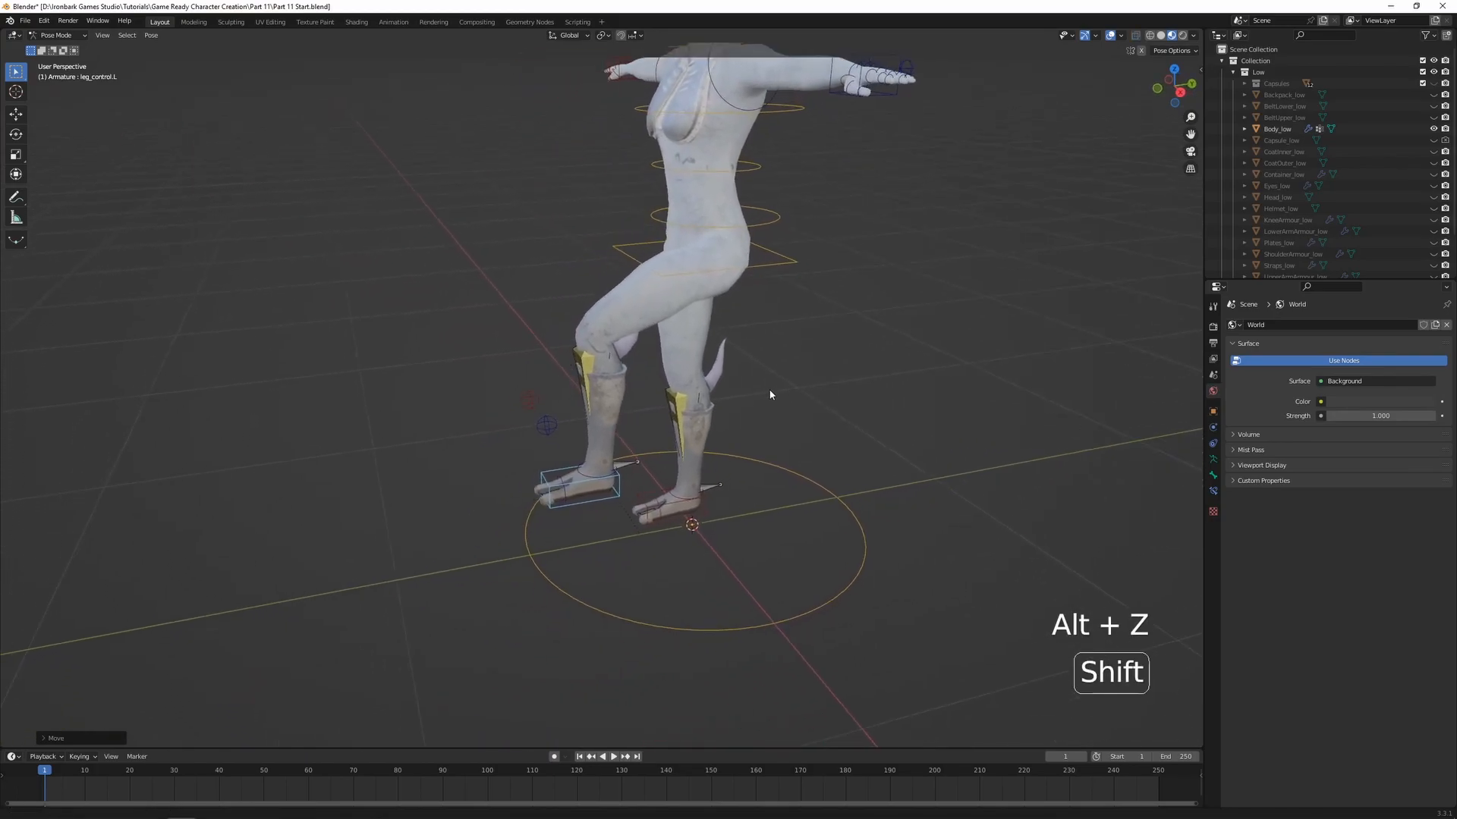
pyautogui.click(696, 515)
pyautogui.keyDown('shift'); pyautogui.moveTo(748, 485); pyautogui.dragTo(709, 510, button='middle'); pyautogui.keyUp('shift')
pyautogui.press('g')
pyautogui.press('z')
pyautogui.click(683, 475)
pyautogui.press('g')
pyautogui.press('y')
pyautogui.click(764, 449)
# Lower the left hand control toward the body and rotate it freely to bend the elbow
pyautogui.moveTo(816, 275); pyautogui.dragTo(914, 282, button='middle')
pyautogui.click(937, 240)
pyautogui.press('g')
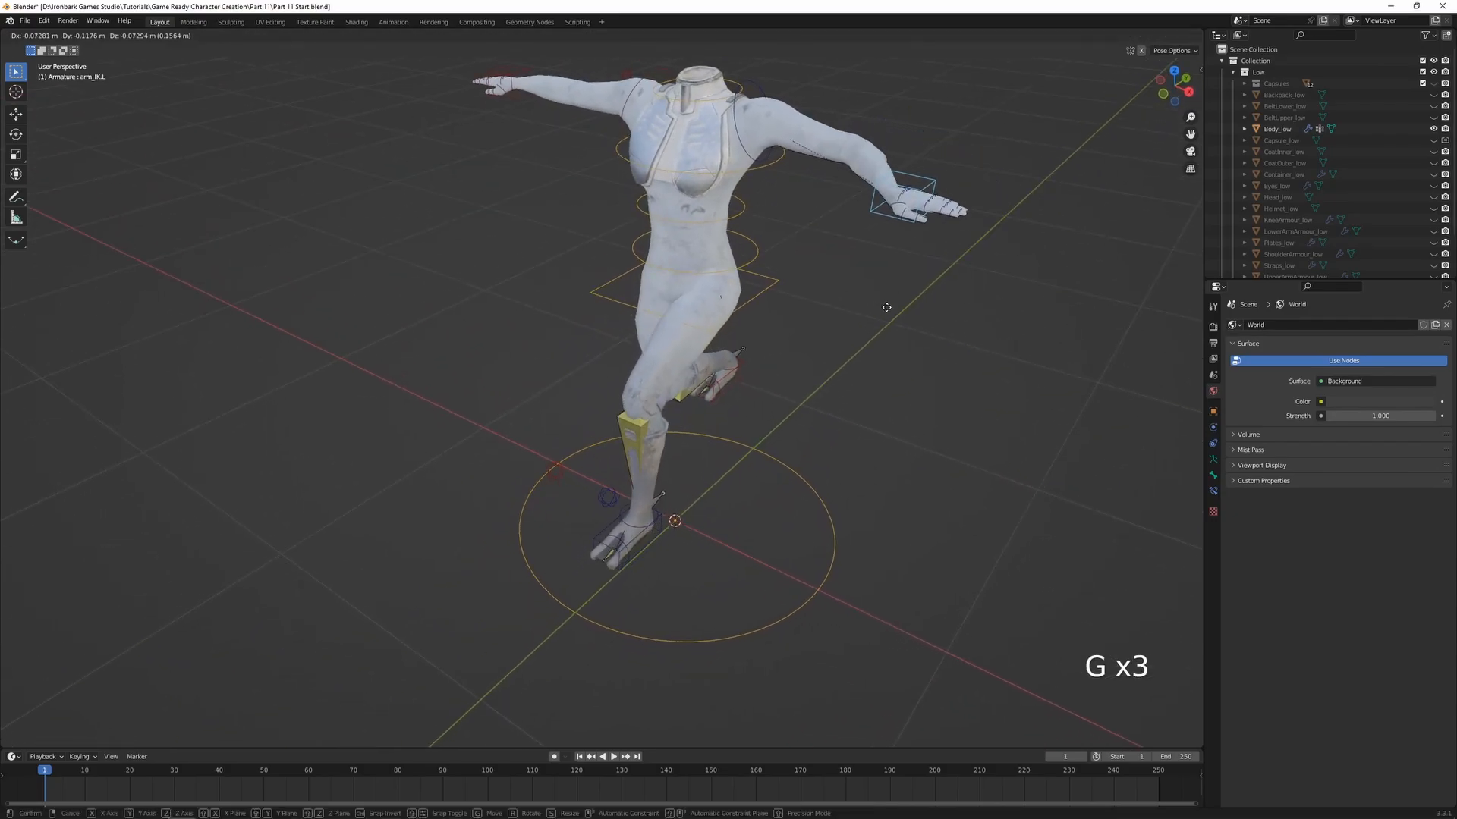
pyautogui.press('r')
pyautogui.press('r')
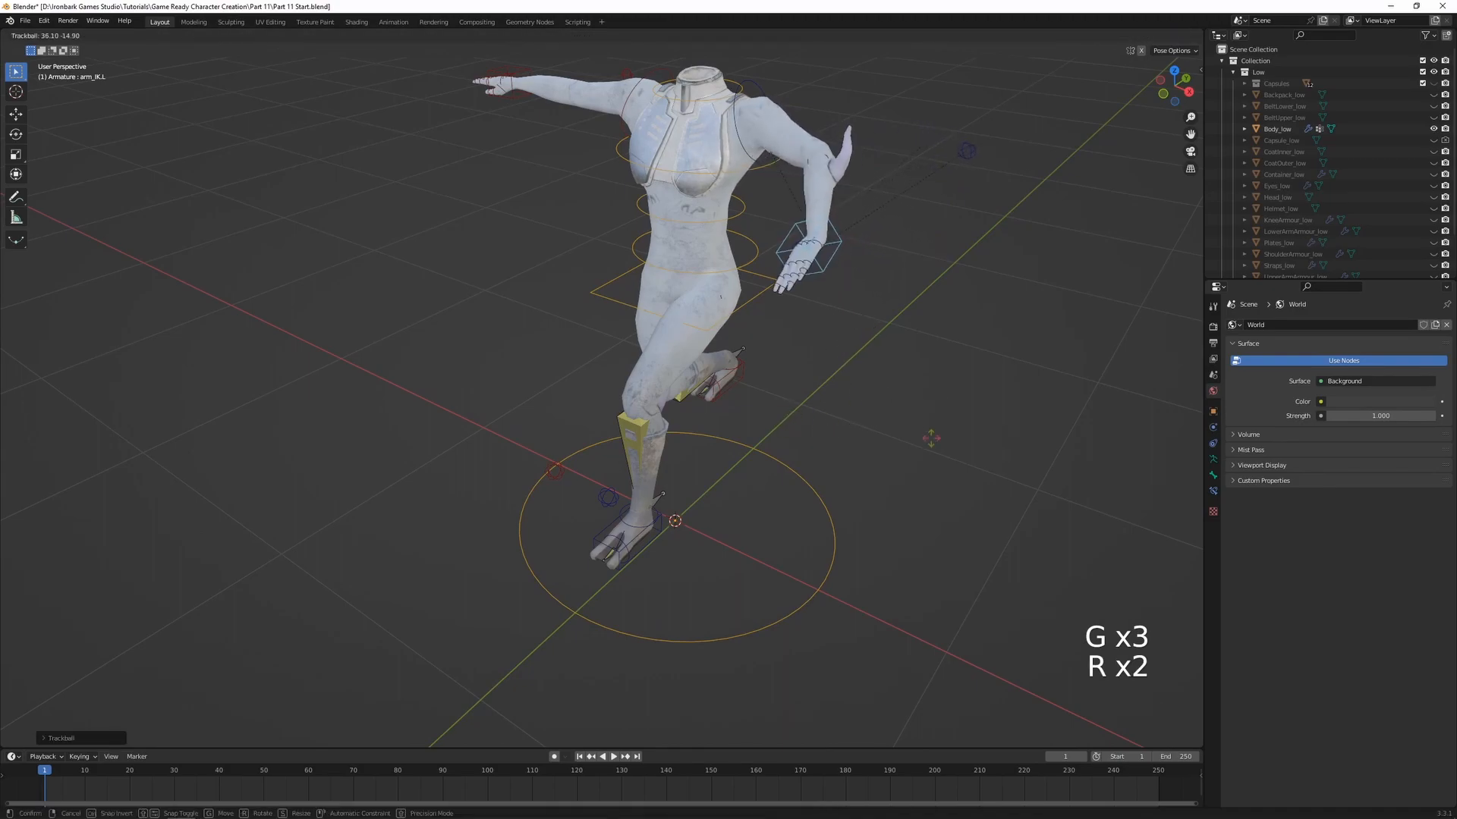
pyautogui.press('r')
pyautogui.click(884, 398)
# Clear the rotation and location of all pose bones
pyautogui.moveTo(883, 393); pyautogui.dragTo(827, 398, button='middle')
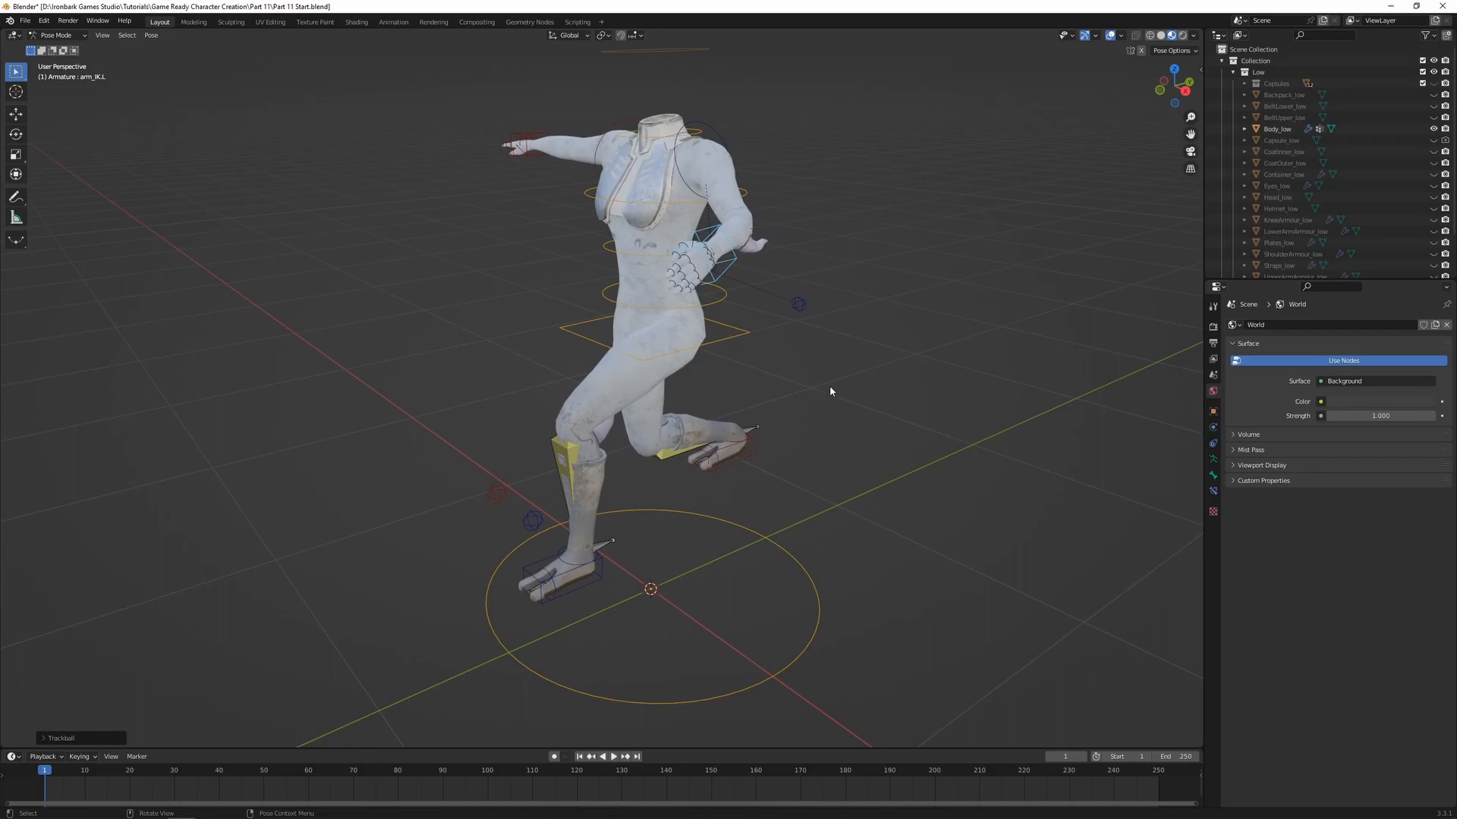
pyautogui.press('a')
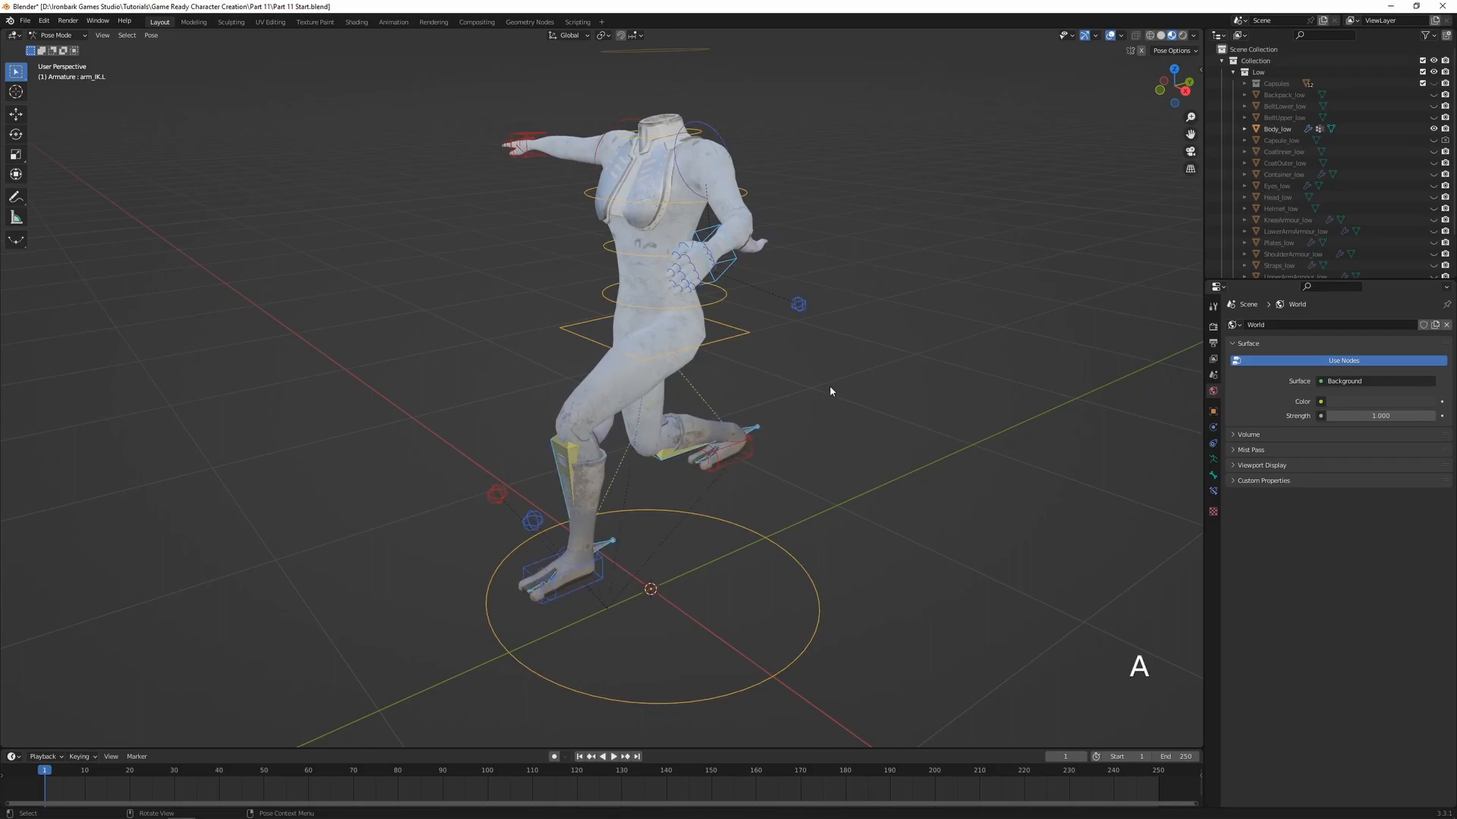
pyautogui.hotkey('alt', 'r')
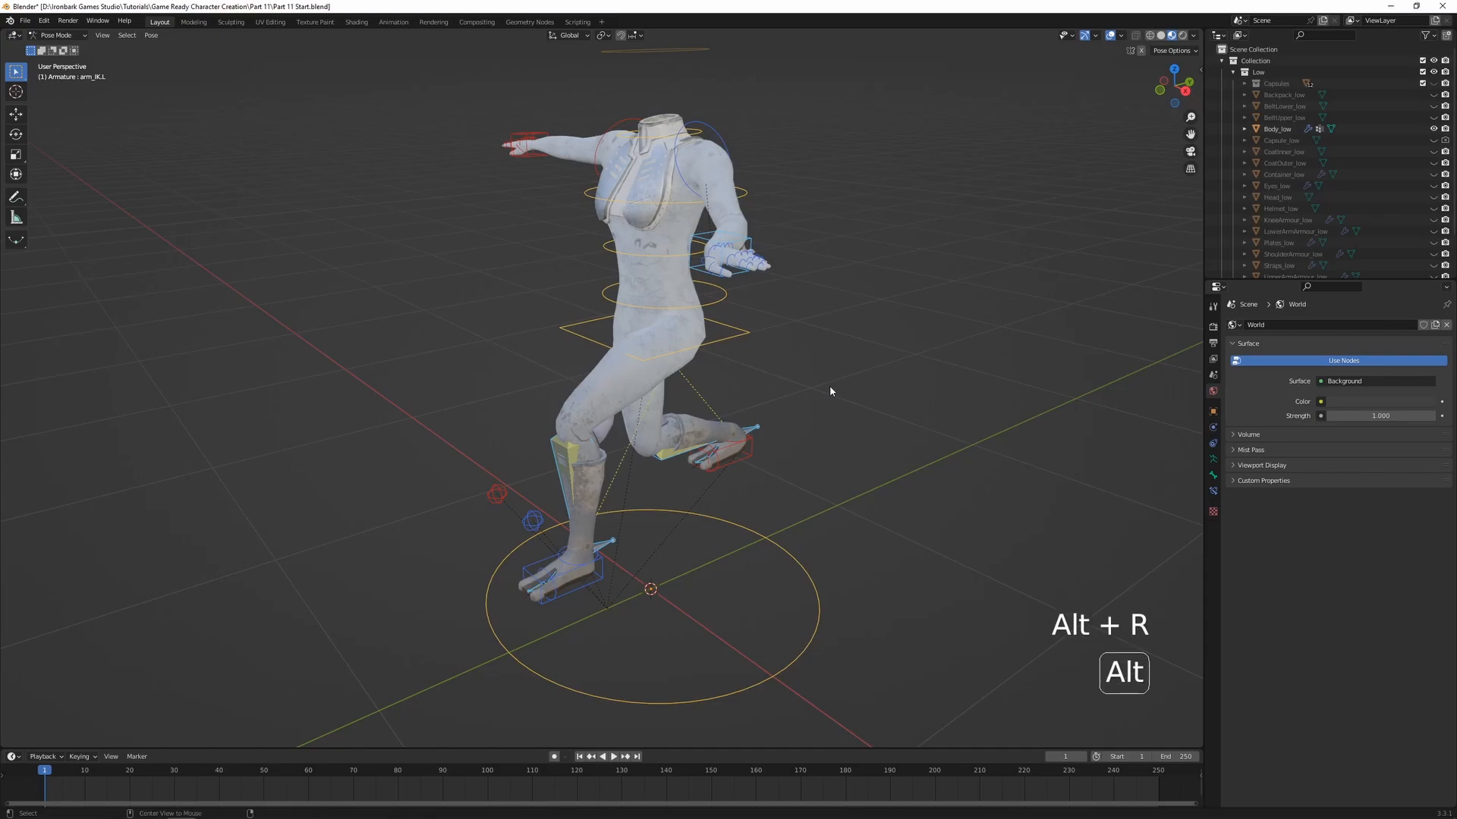
pyautogui.hotkey('alt', 'g')
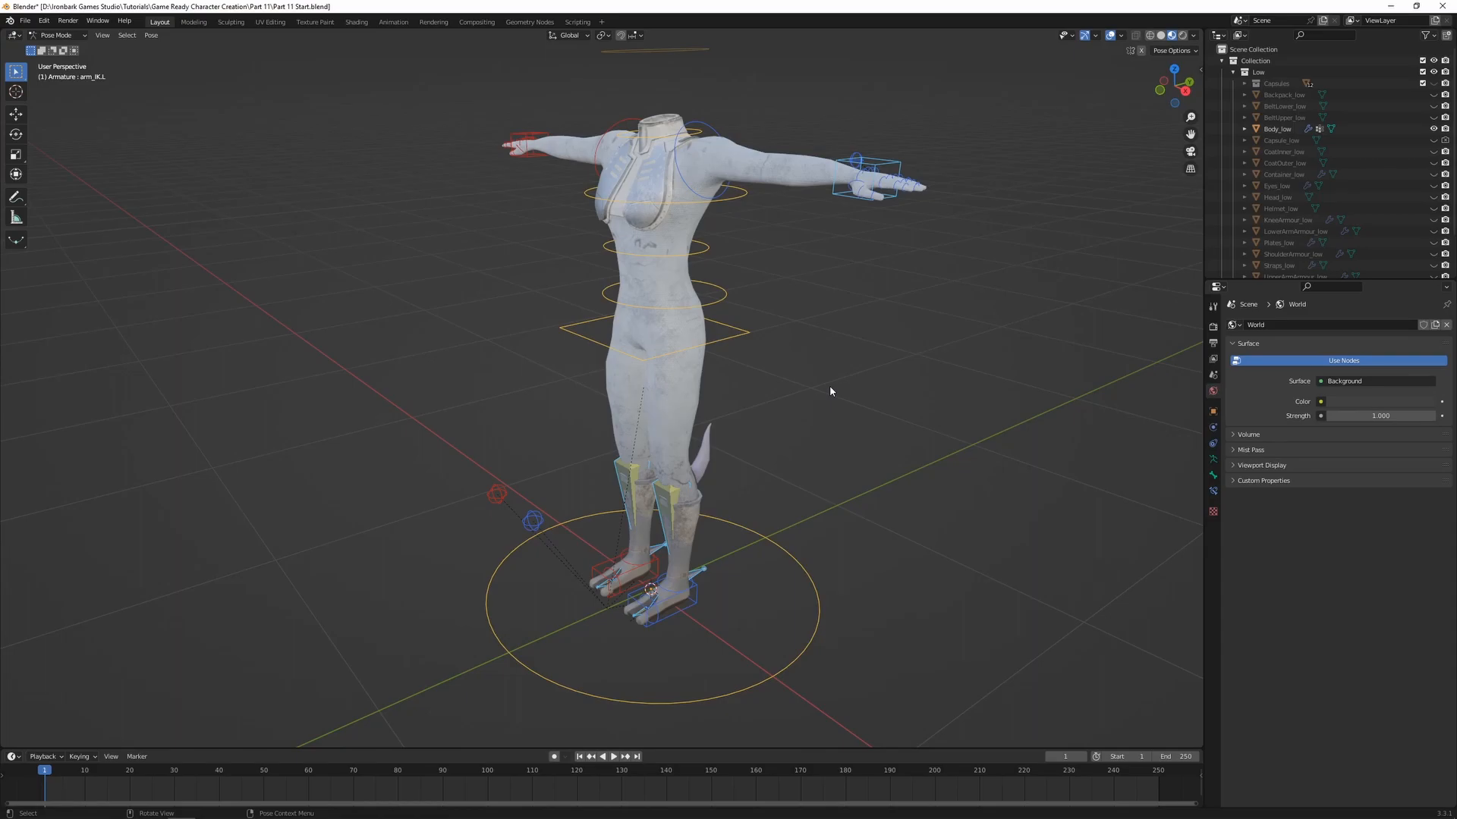
# In the right orthographic view, move the left foot control about 0.4 m forward and 0.3 m up
pyautogui.moveTo(830, 392); pyautogui.dragTo(715, 310, button='middle')
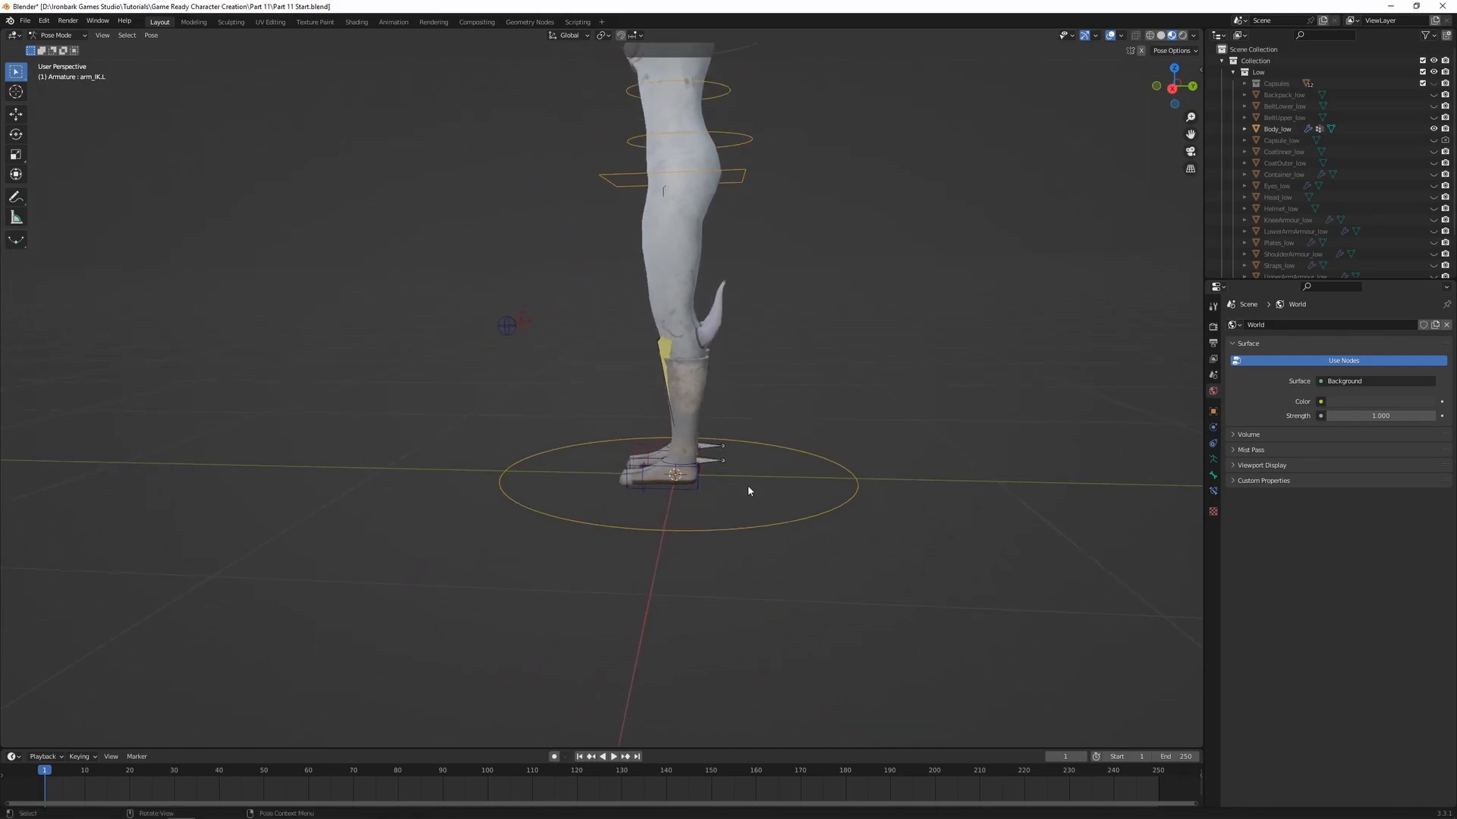
pyautogui.scroll(1, 728, 489)
pyautogui.click(716, 510)
pyautogui.moveTo(716, 510); pyautogui.dragTo(784, 511, button='middle')
pyautogui.press('KP_3')
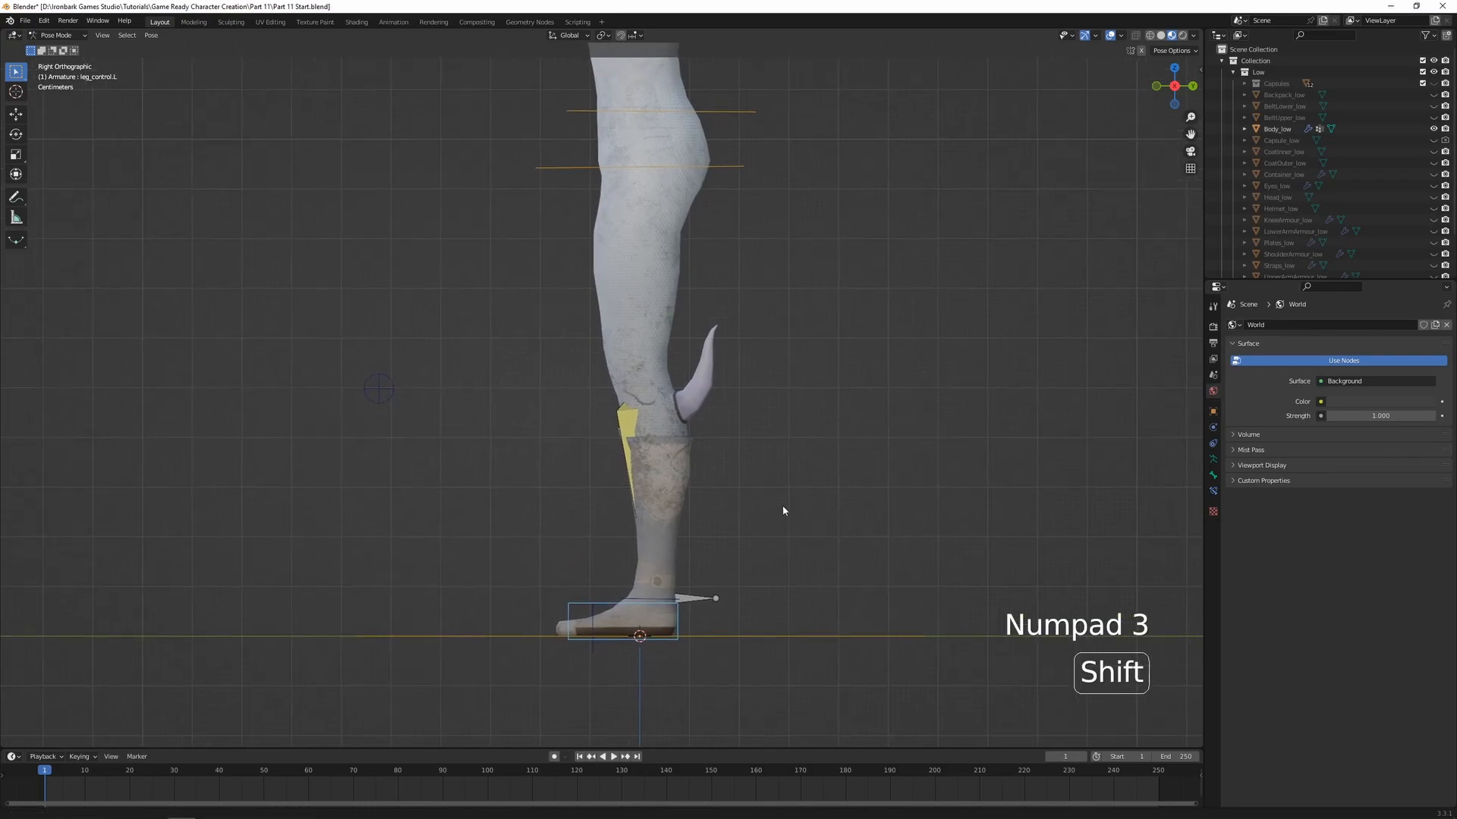
pyautogui.press('g')
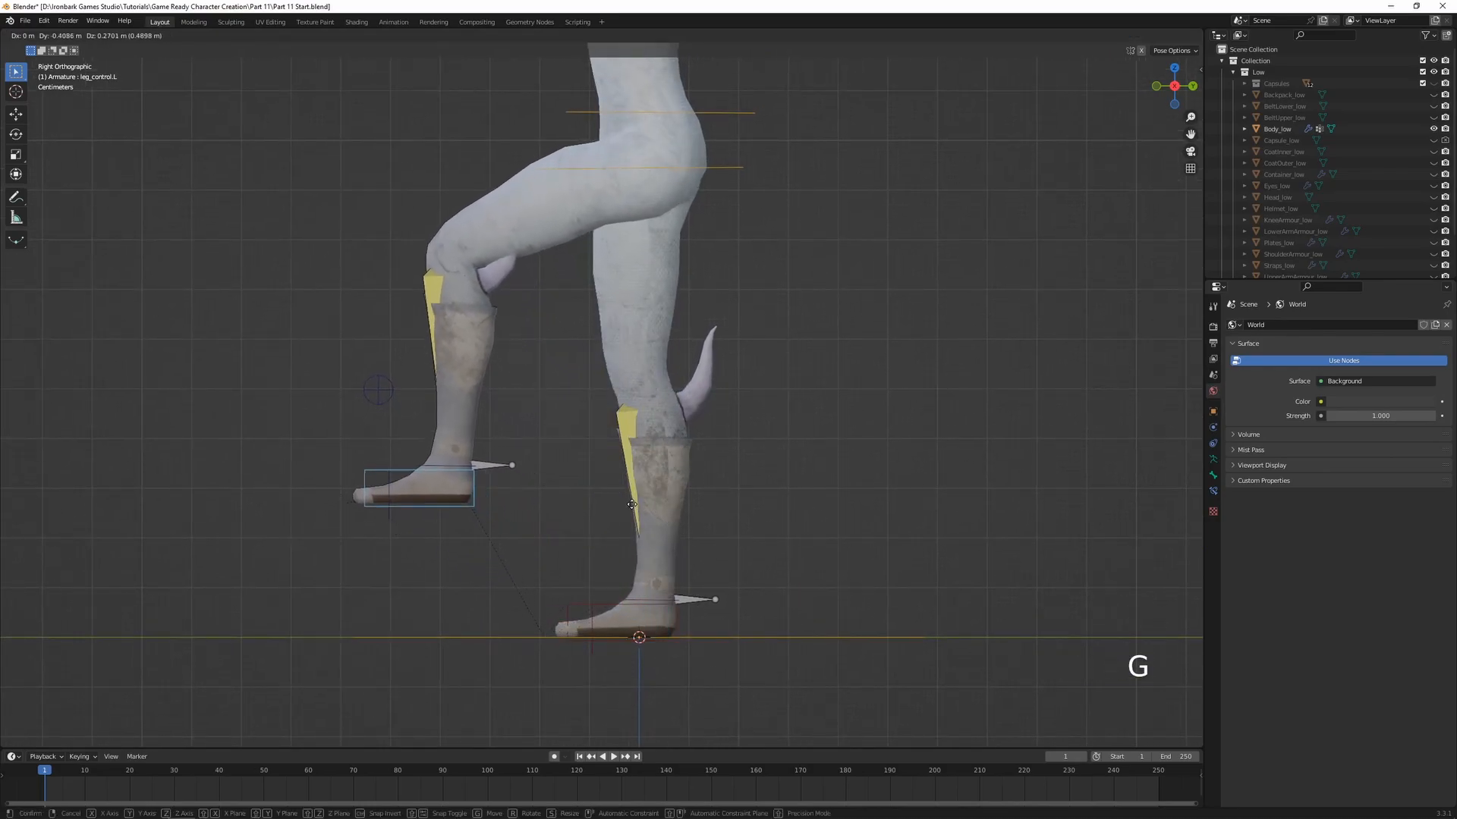
pyautogui.click(623, 497)
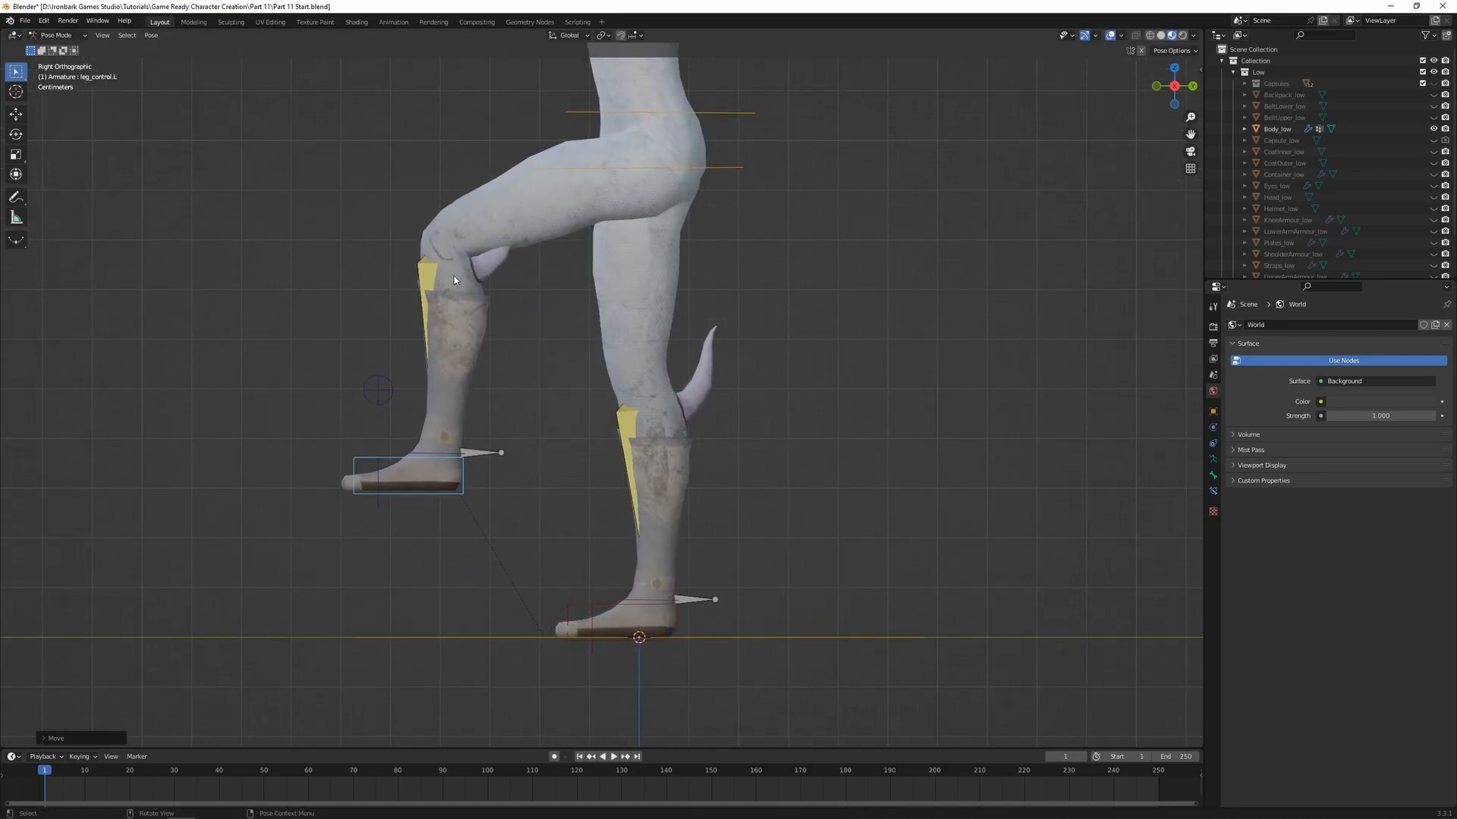
# Try further positions for the raised left foot, and clear the foot control's rotation and location
pyautogui.keyDown('shift'); pyautogui.moveTo(520, 276); pyautogui.dragTo(543, 343, button='middle'); pyautogui.keyUp('shift')
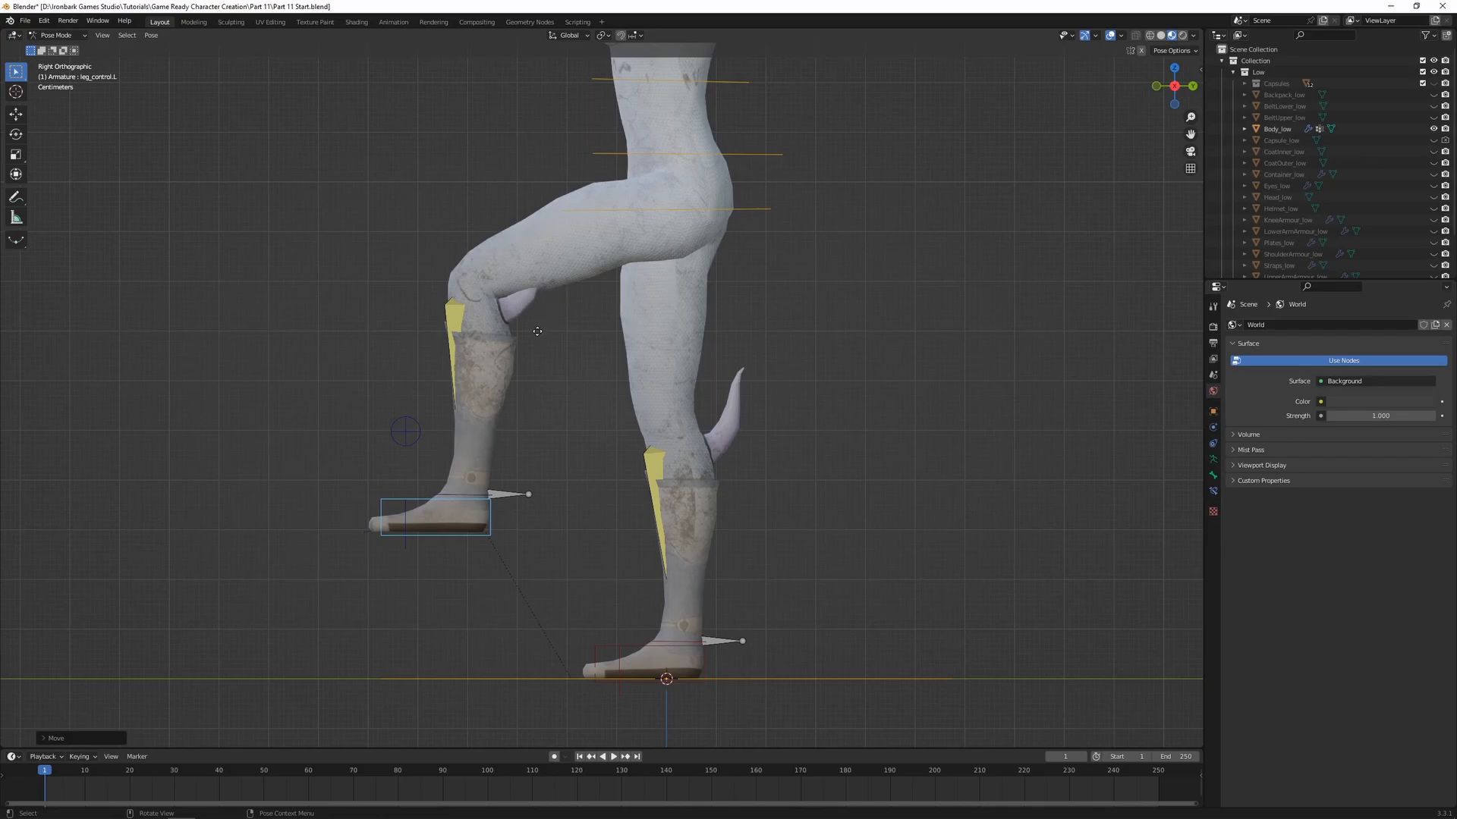
pyautogui.press('g')
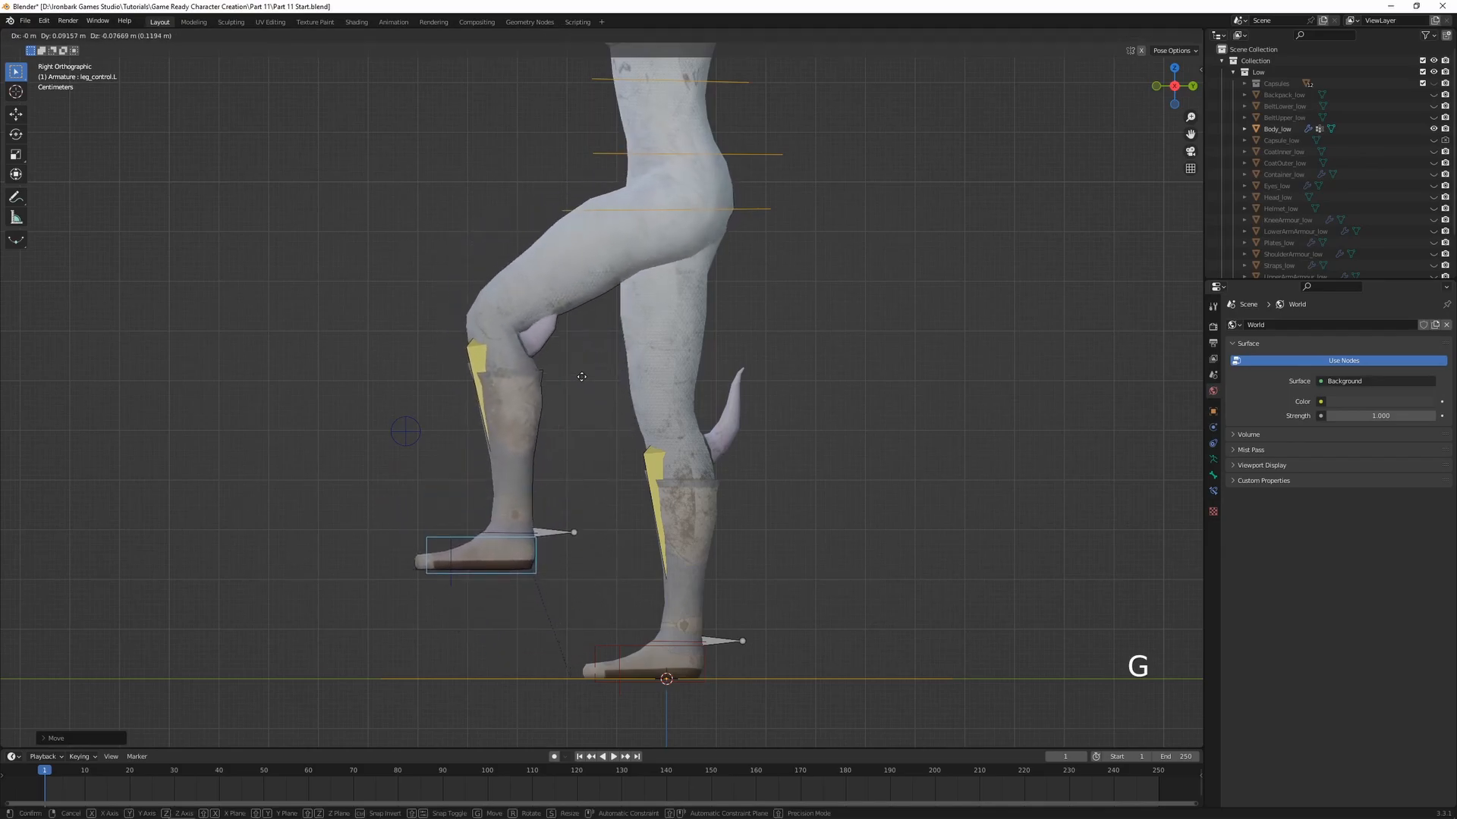
pyautogui.click(536, 338)
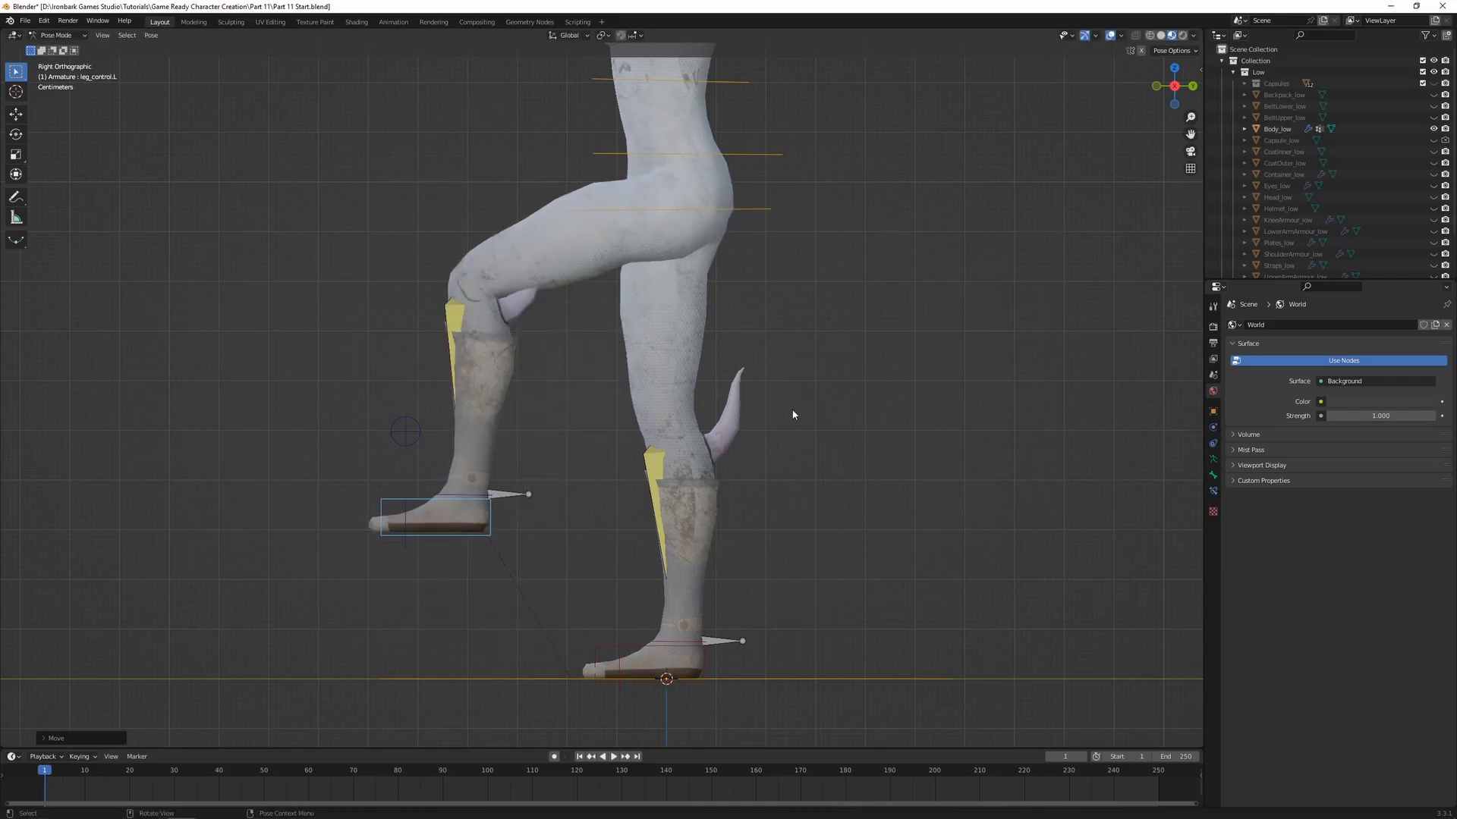
pyautogui.hotkey('alt', 'r')
pyautogui.hotkey('alt', 'g')
# Leave Pose Mode, add Body_low to the armature selection as the active object, and switch it to Weight Paint mode
pyautogui.keyDown('shift'); pyautogui.moveTo(849, 488); pyautogui.dragTo(743, 410, button='middle'); pyautogui.keyUp('shift')
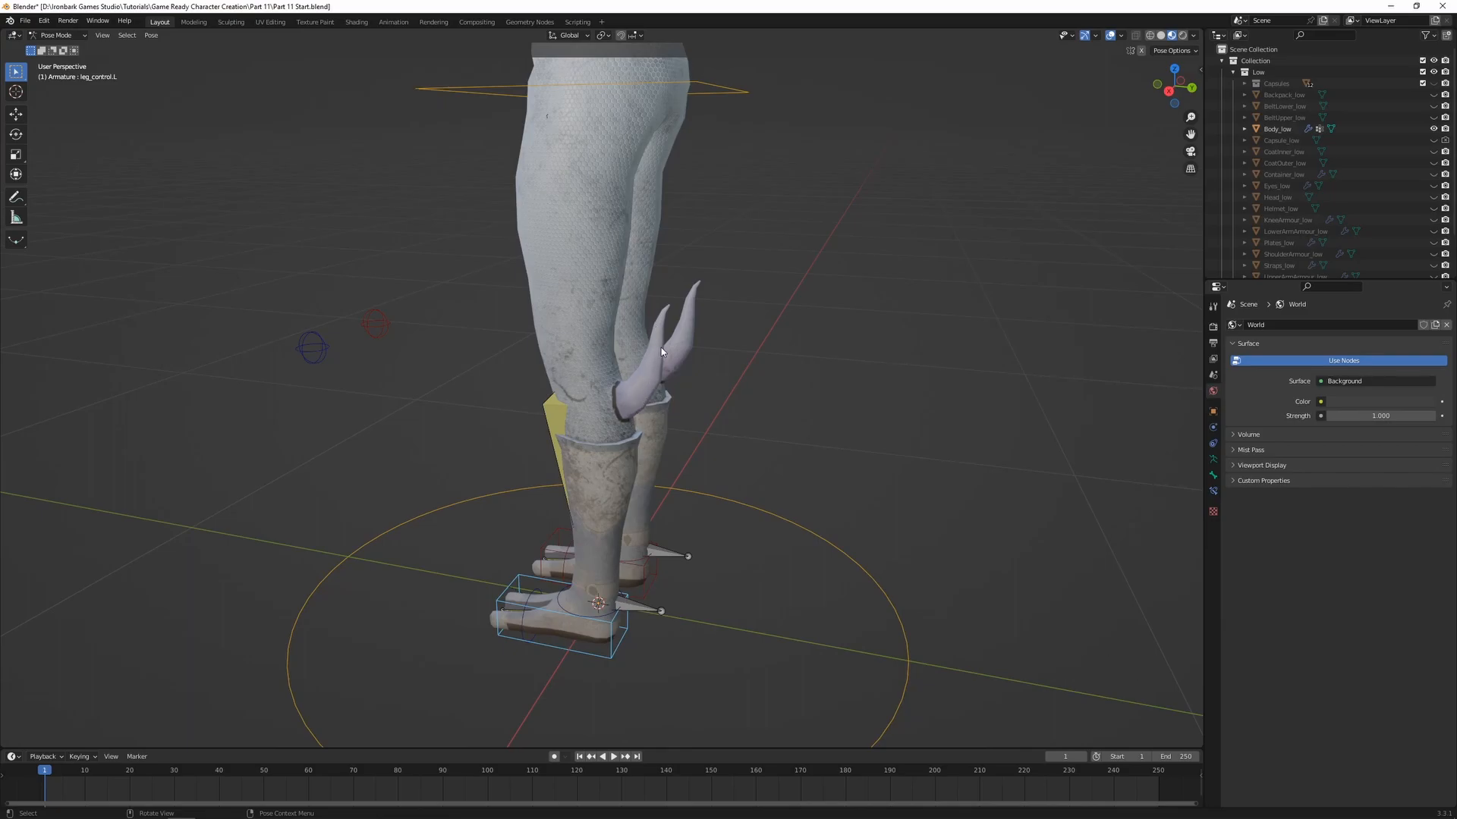
pyautogui.hotkey('ctrl', 'Tab')
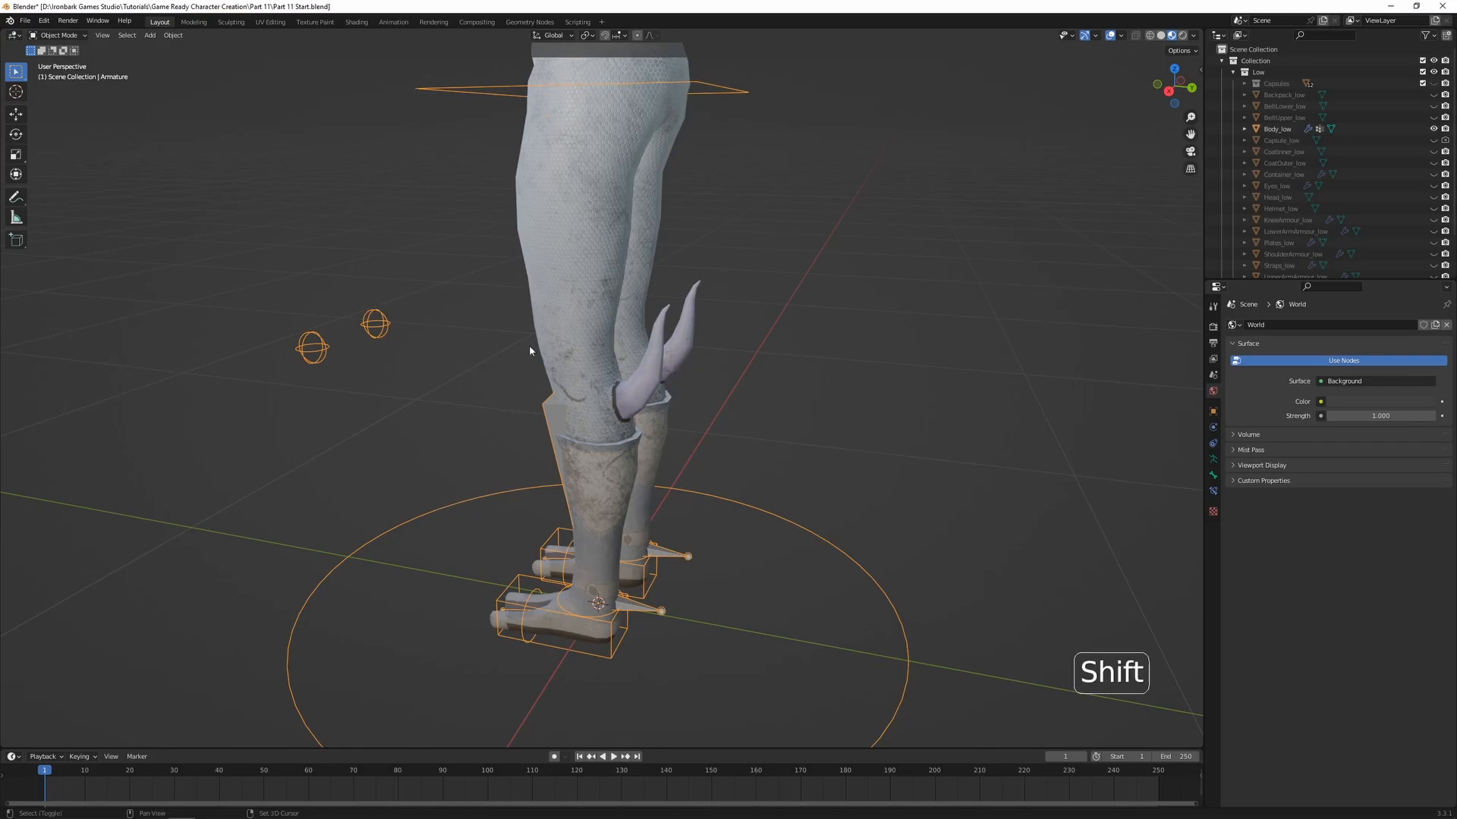
pyautogui.keyDown('shift'); pyautogui.click(531, 241); pyautogui.keyUp('shift')
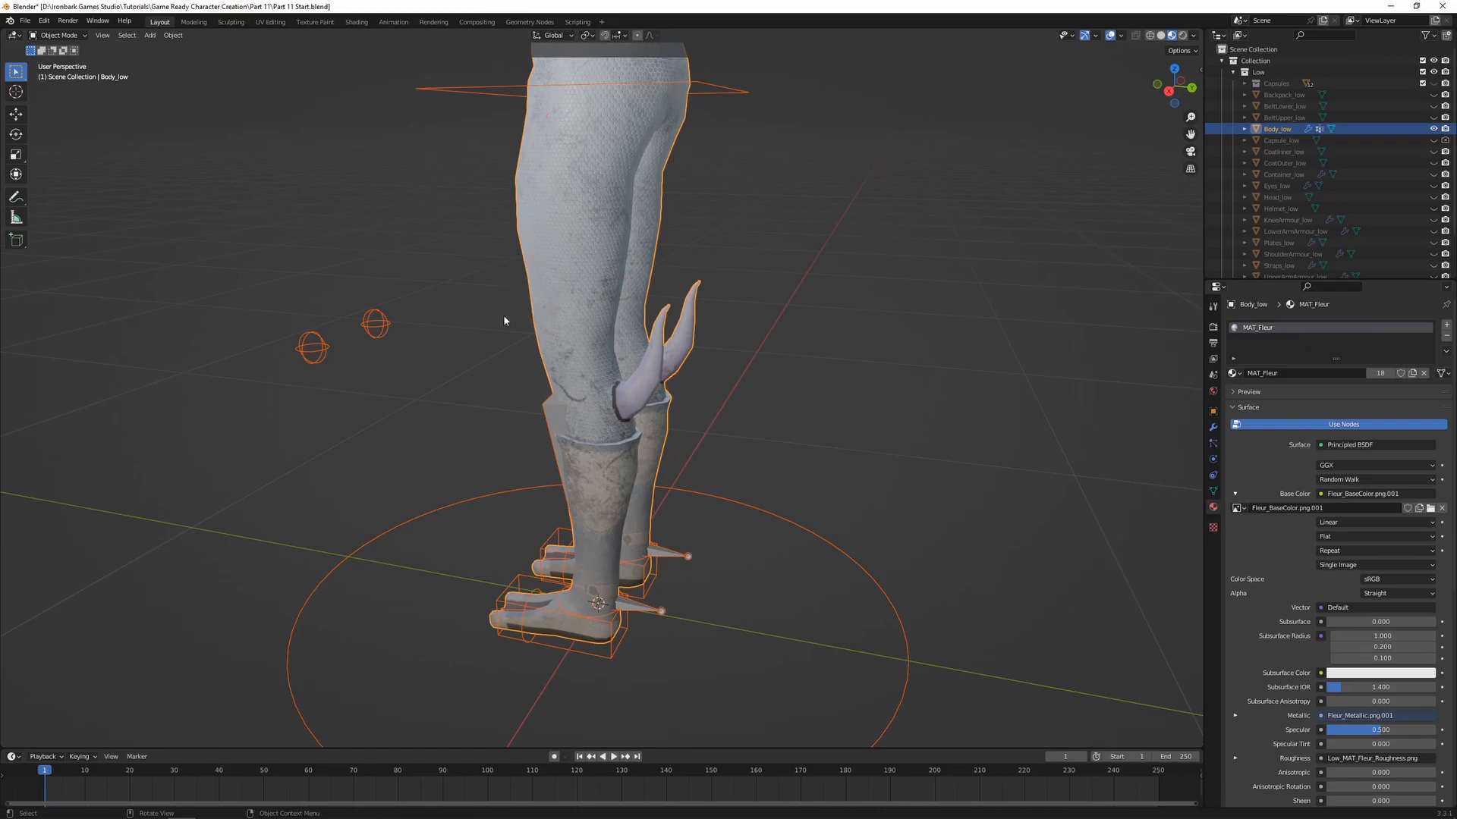
pyautogui.hotkey('ctrl', 'Tab')
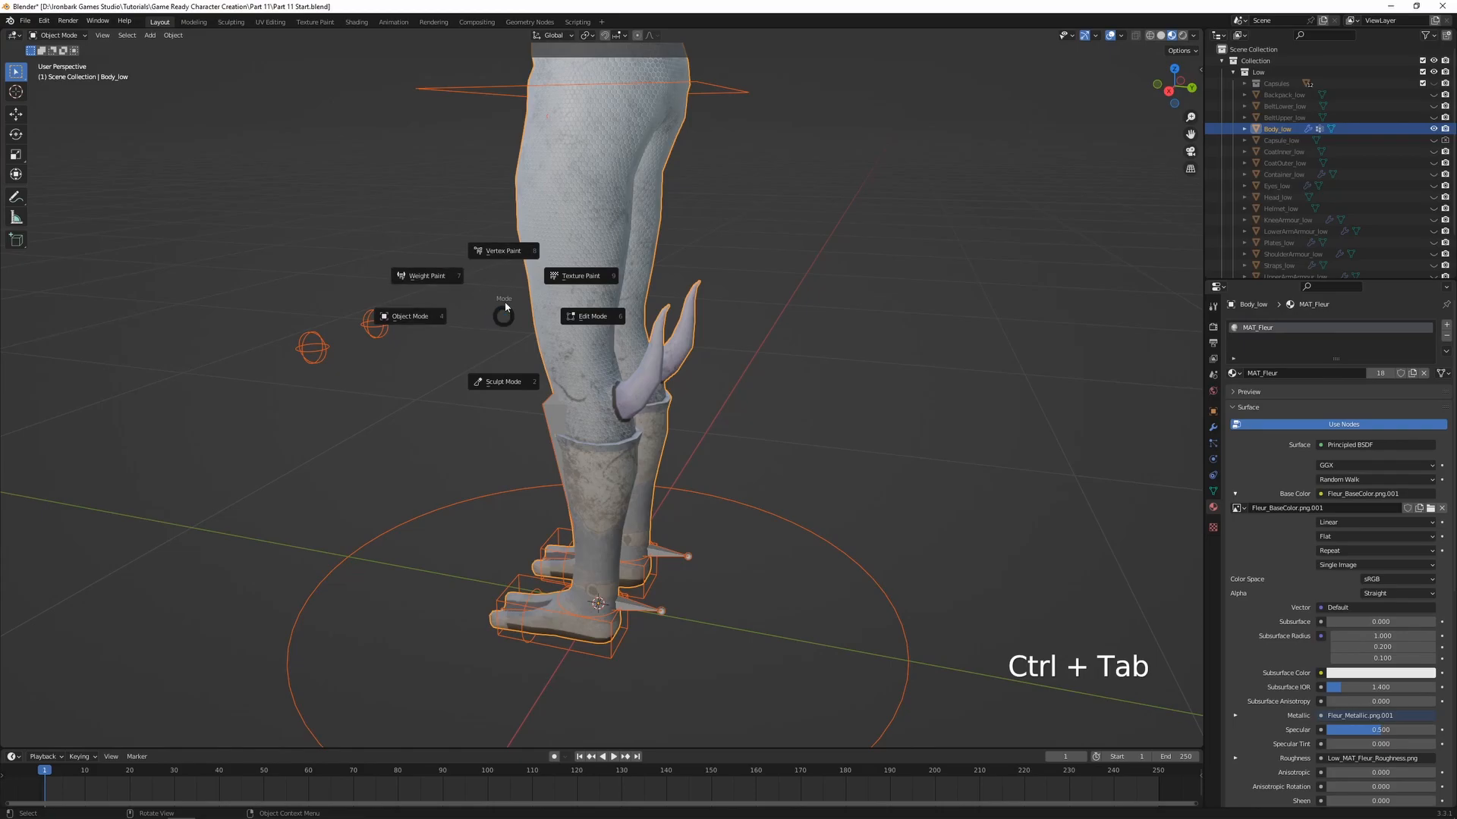
pyautogui.click(450, 280)
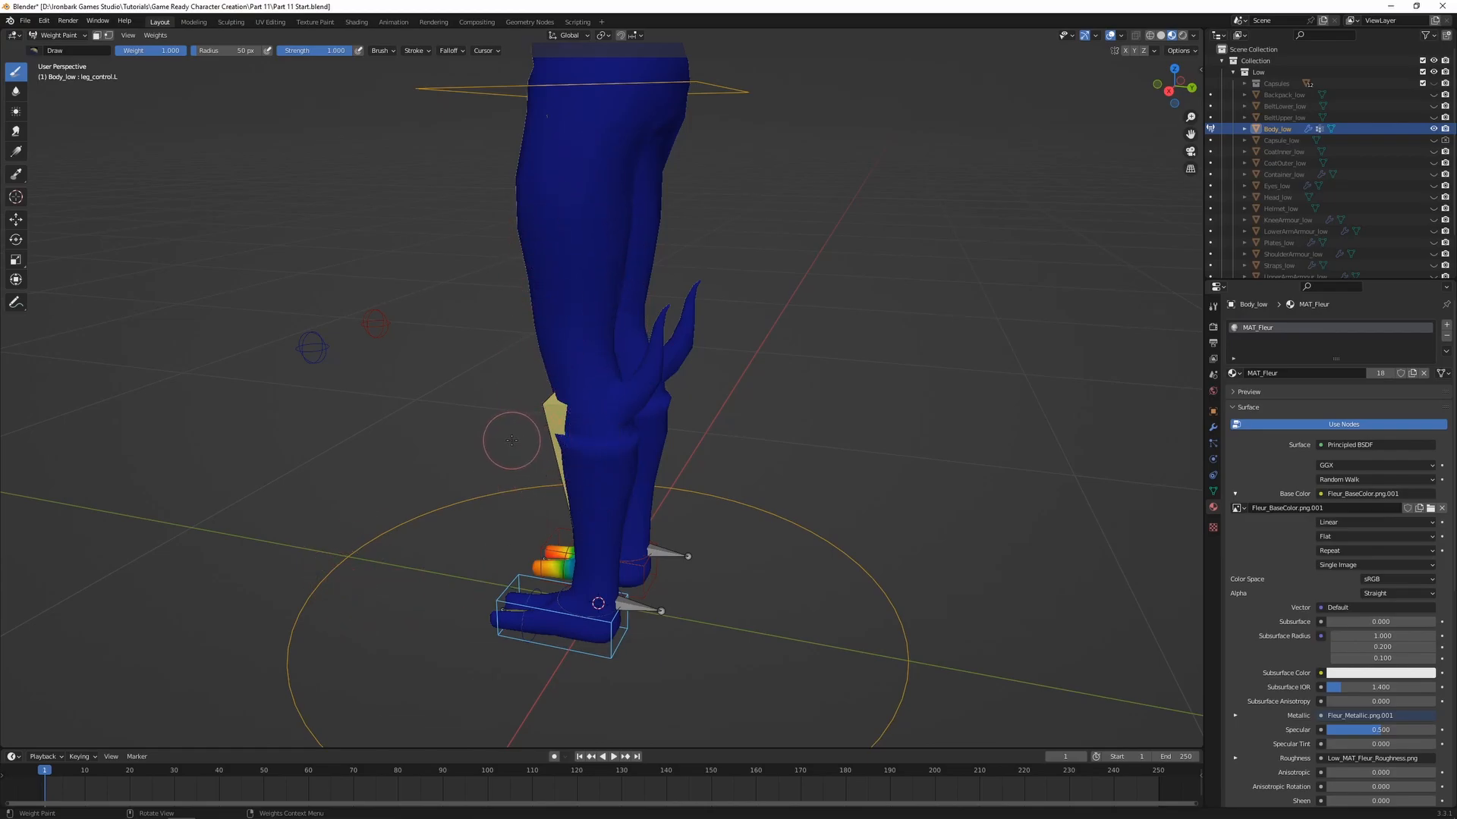
# Display the left lower leg bone's weights and examine their distribution around the knee, spike and ankle
pyautogui.keyDown('ctrl'); pyautogui.click(574, 421); pyautogui.keyUp('ctrl')
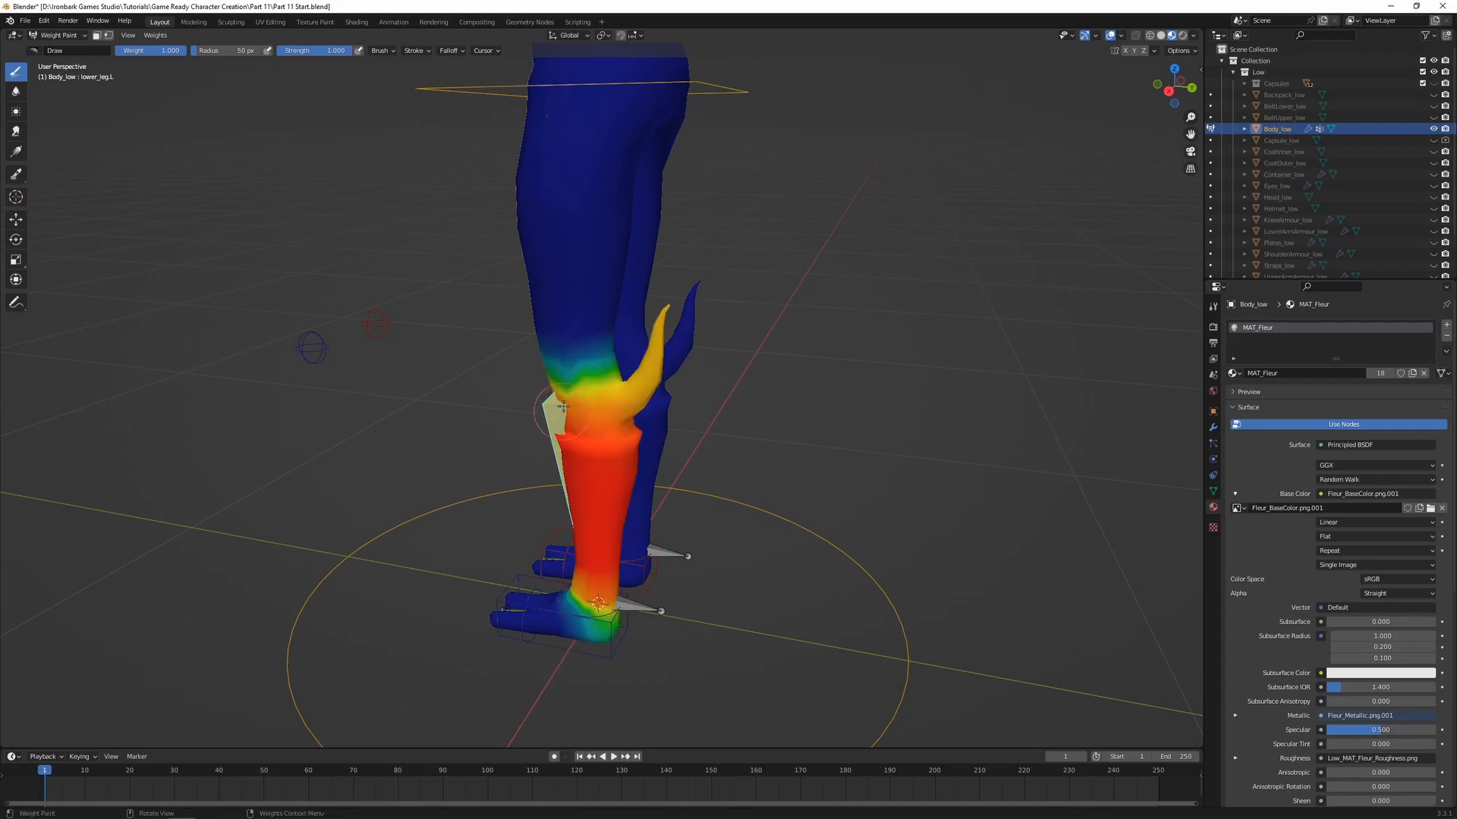
pyautogui.moveTo(531, 427); pyautogui.dragTo(651, 410, button='middle')
pyautogui.scroll(2, 643, 408)
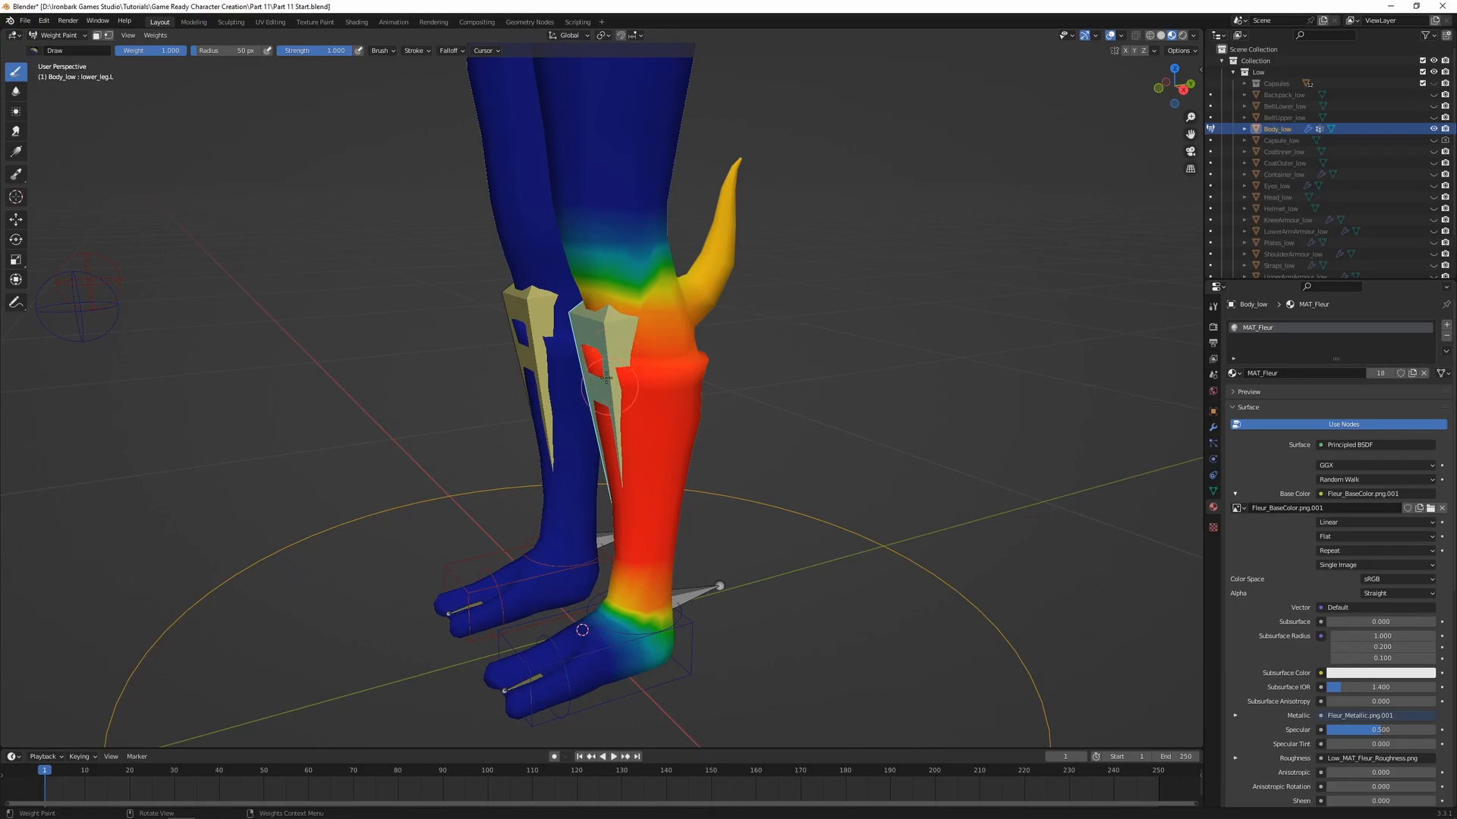
pyautogui.scroll(-2, 595, 205)
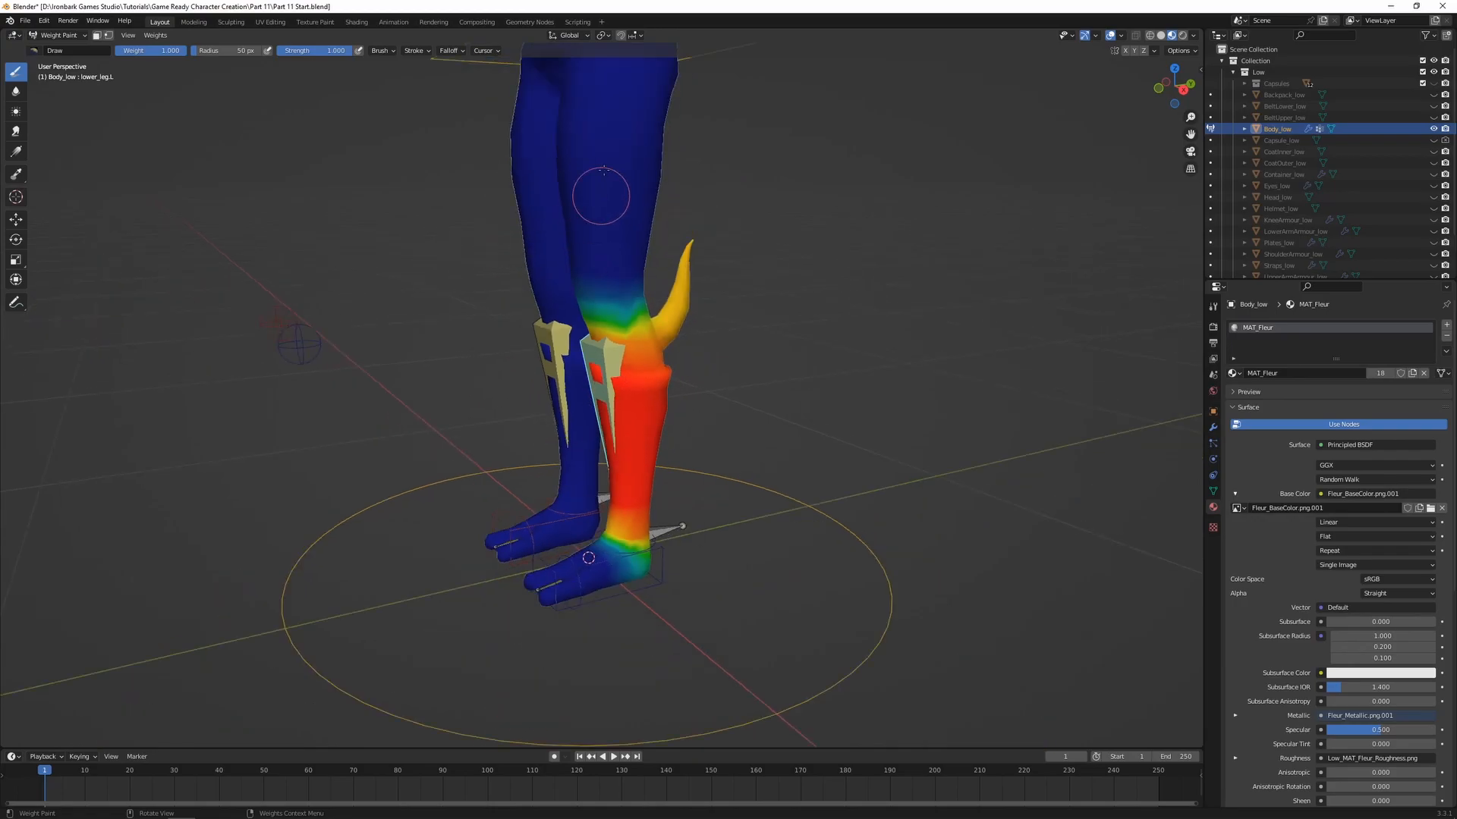
pyautogui.scroll(2, 619, 141)
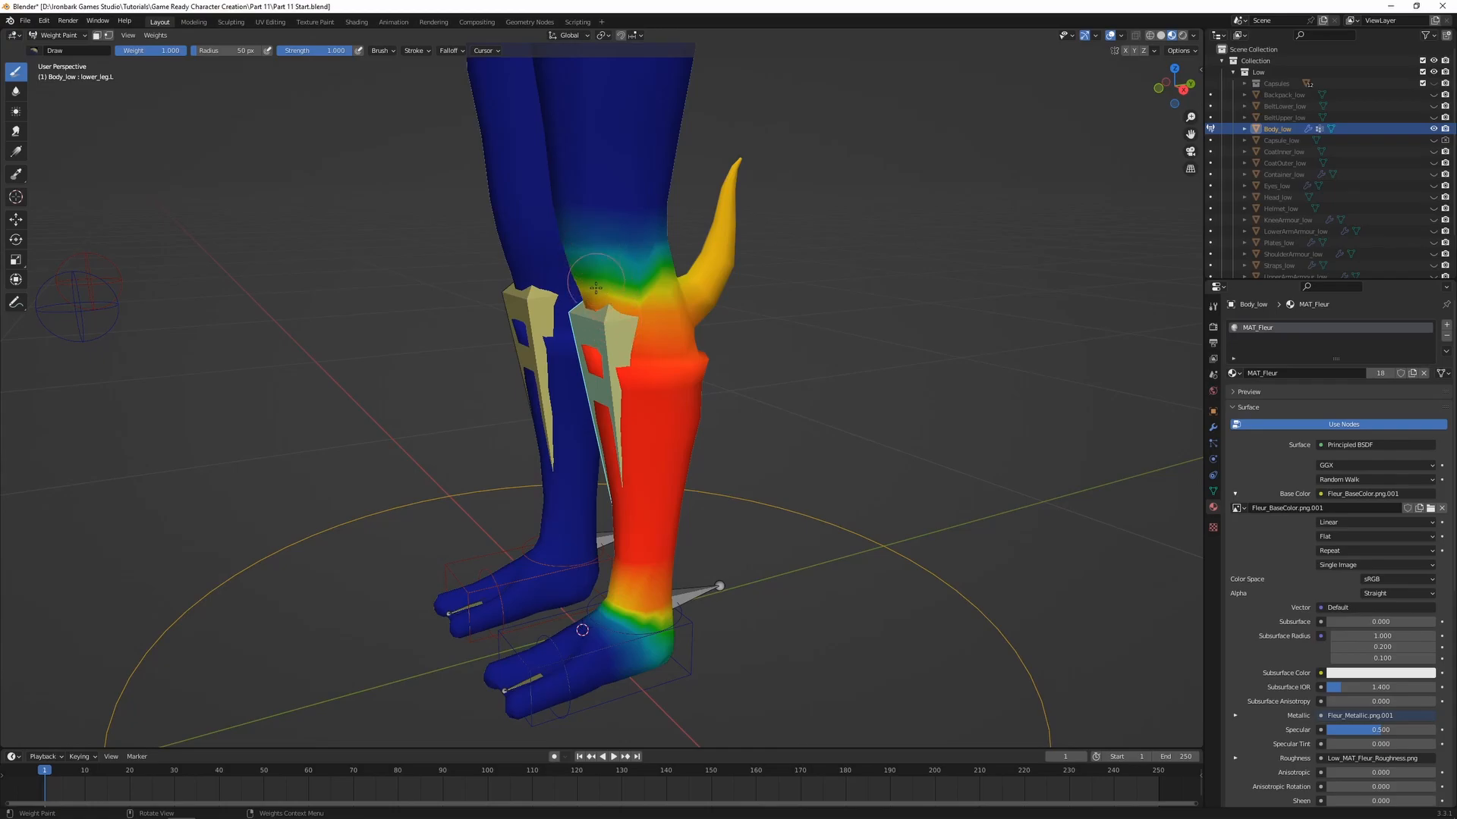
# Examine the left leg's weights for the upper leg bone, the foot control and the lower leg bone, comparing their influence around the spike
pyautogui.keyDown('shift'); pyautogui.moveTo(603, 312); pyautogui.dragTo(645, 363, button='middle'); pyautogui.keyUp('shift')
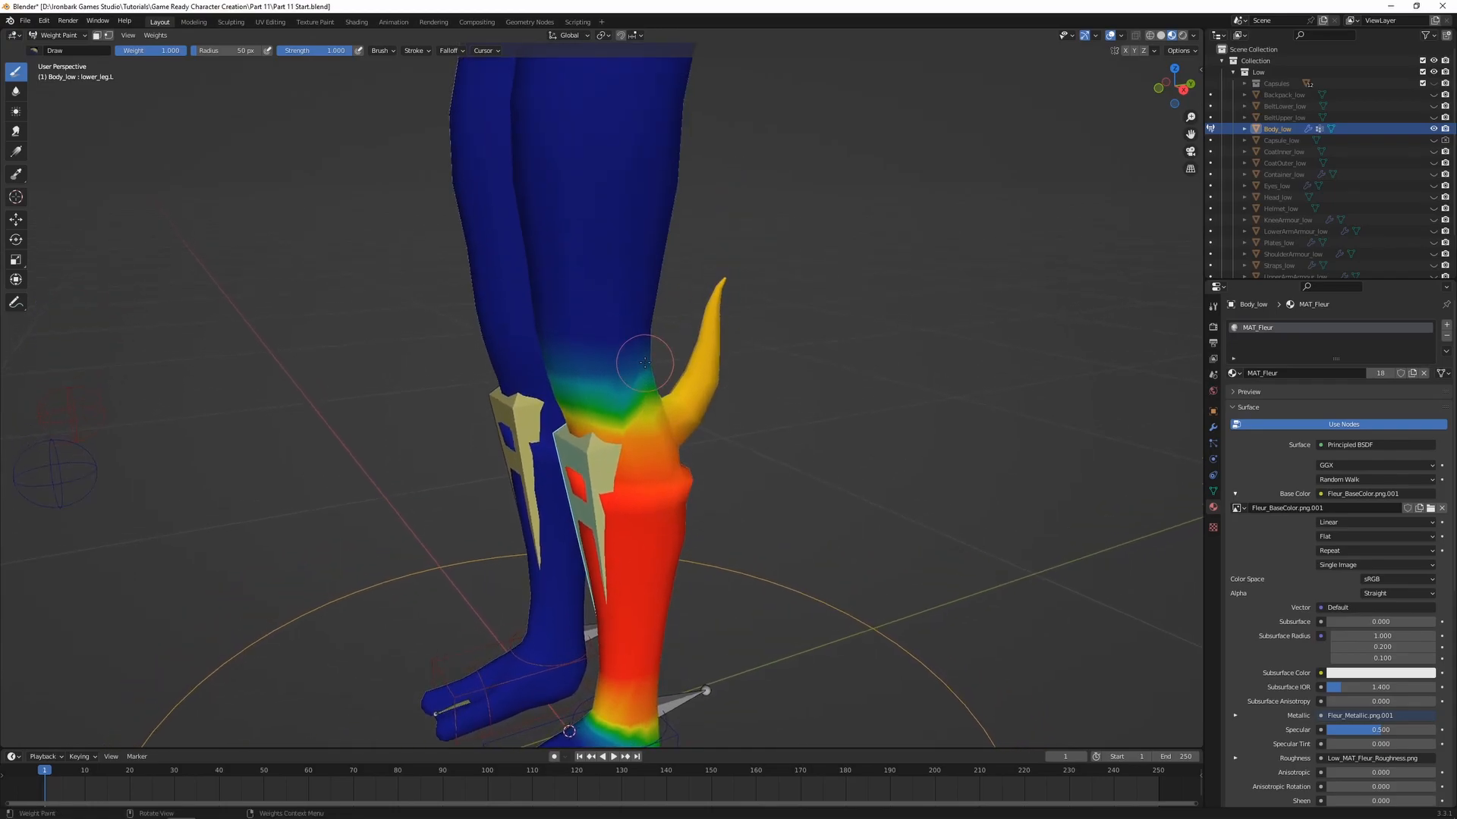
pyautogui.keyDown('ctrl'); pyautogui.click(605, 180); pyautogui.keyUp('ctrl')
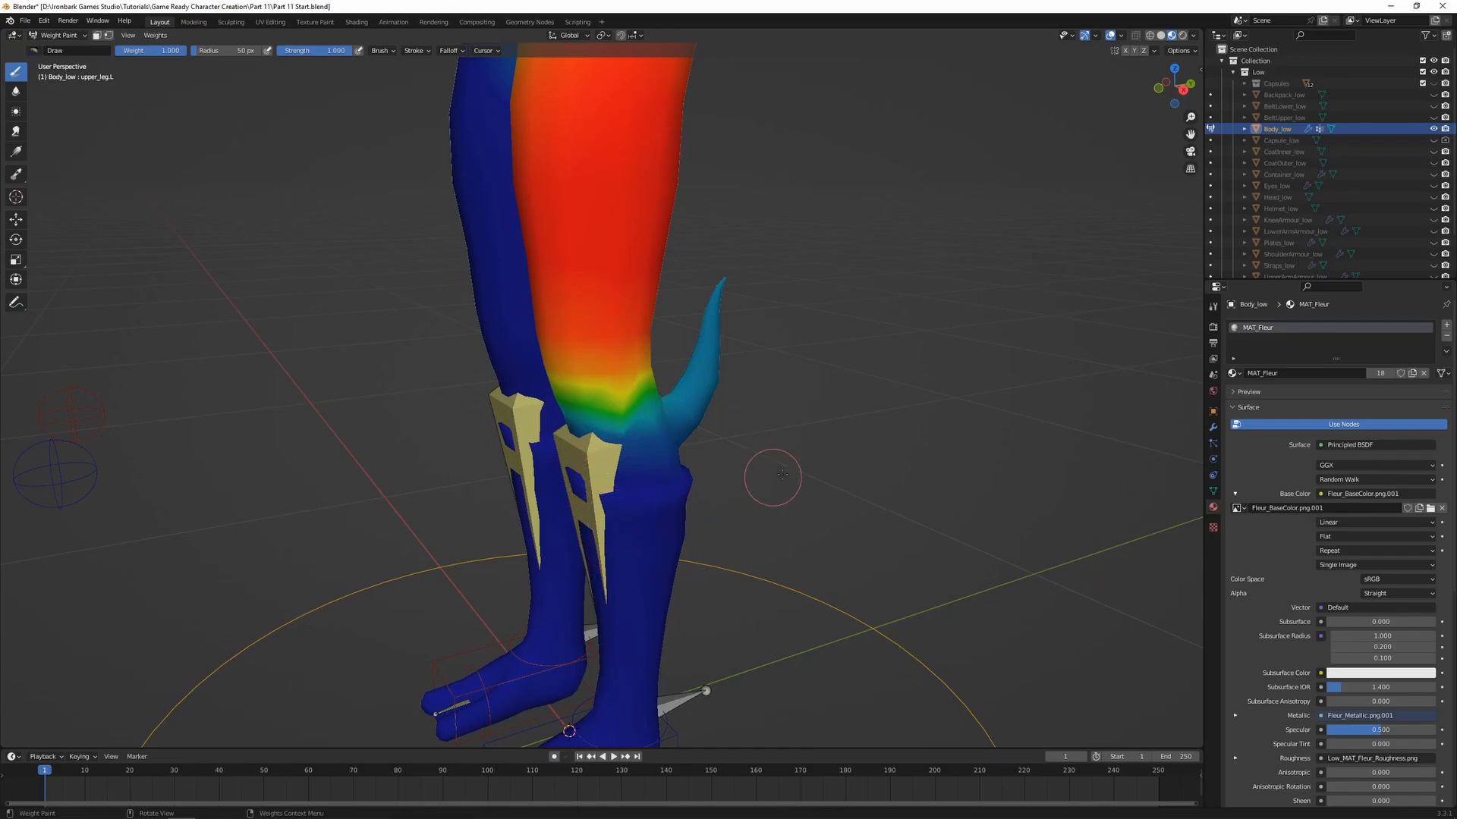
pyautogui.scroll(-1, 757, 480)
pyautogui.keyDown('shift'); pyautogui.moveTo(722, 626); pyautogui.dragTo(761, 517, button='middle'); pyautogui.keyUp('shift')
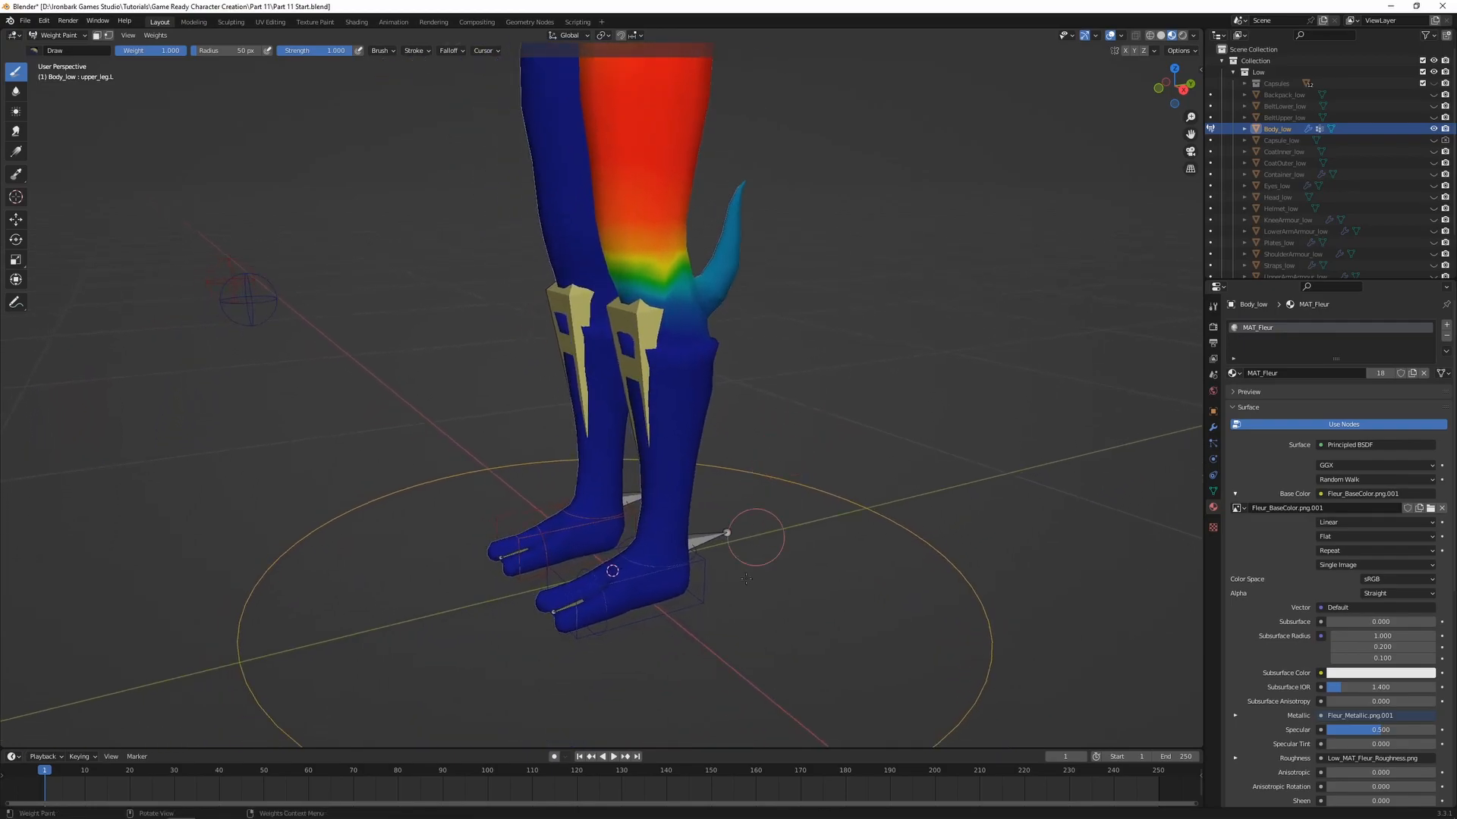
pyautogui.keyDown('ctrl'); pyautogui.click(706, 595); pyautogui.keyUp('ctrl')
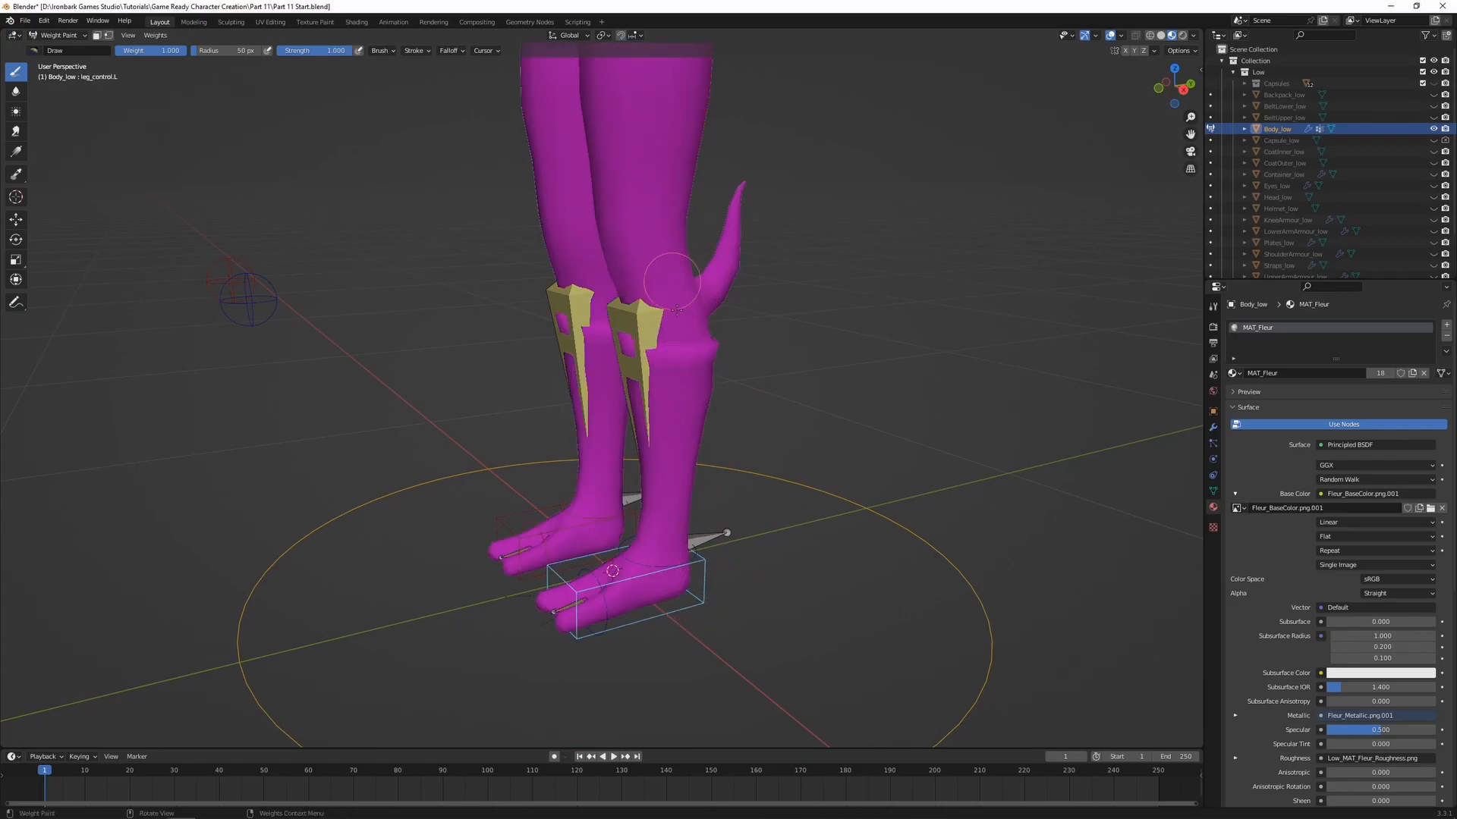
pyautogui.keyDown('ctrl'); pyautogui.click(652, 301); pyautogui.keyUp('ctrl')
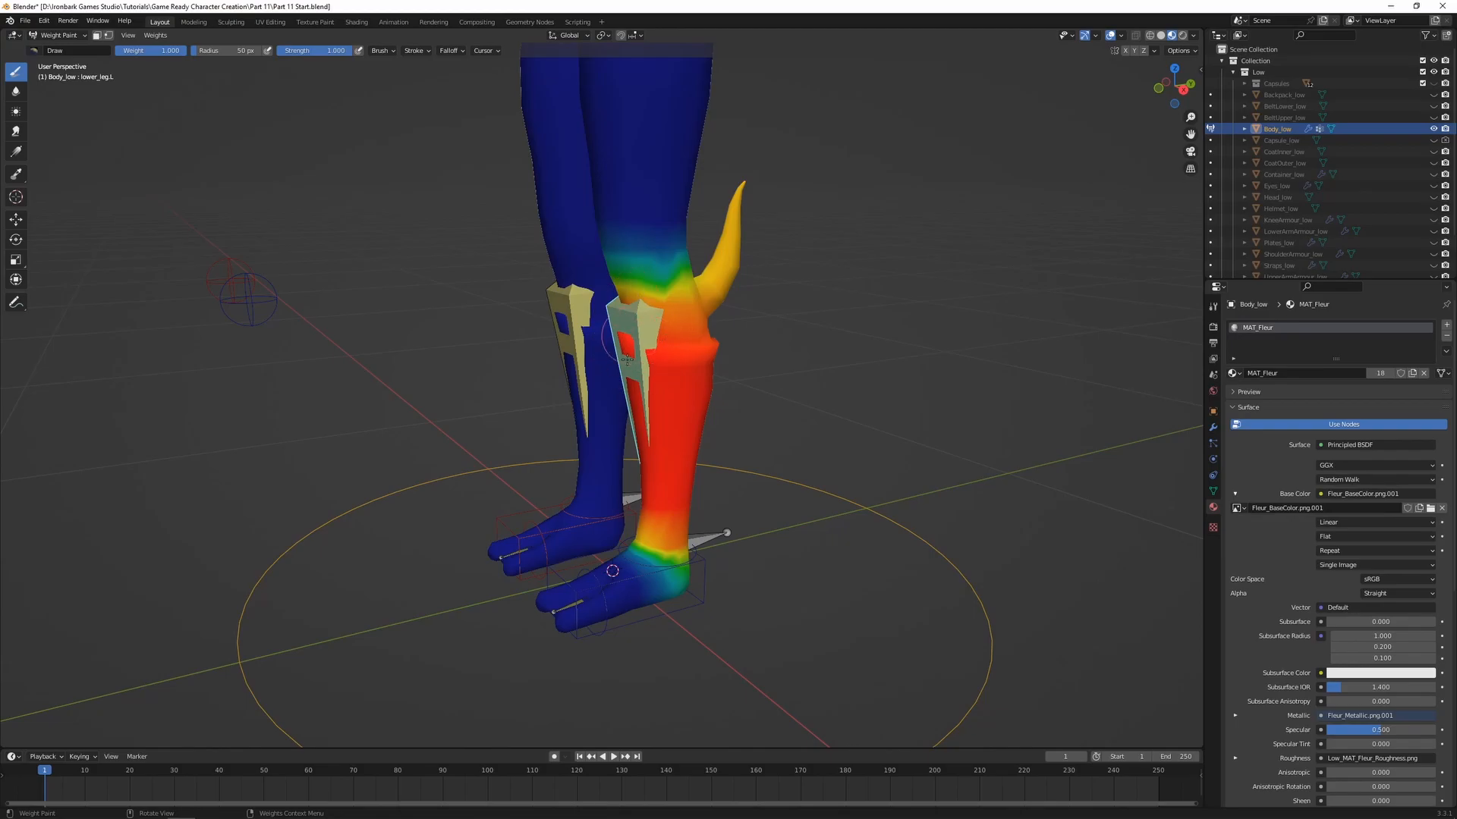
pyautogui.moveTo(635, 338); pyautogui.dragTo(607, 337, button='middle')
pyautogui.keyDown('shift'); pyautogui.moveTo(716, 292); pyautogui.dragTo(659, 384, button='middle'); pyautogui.keyUp('shift')
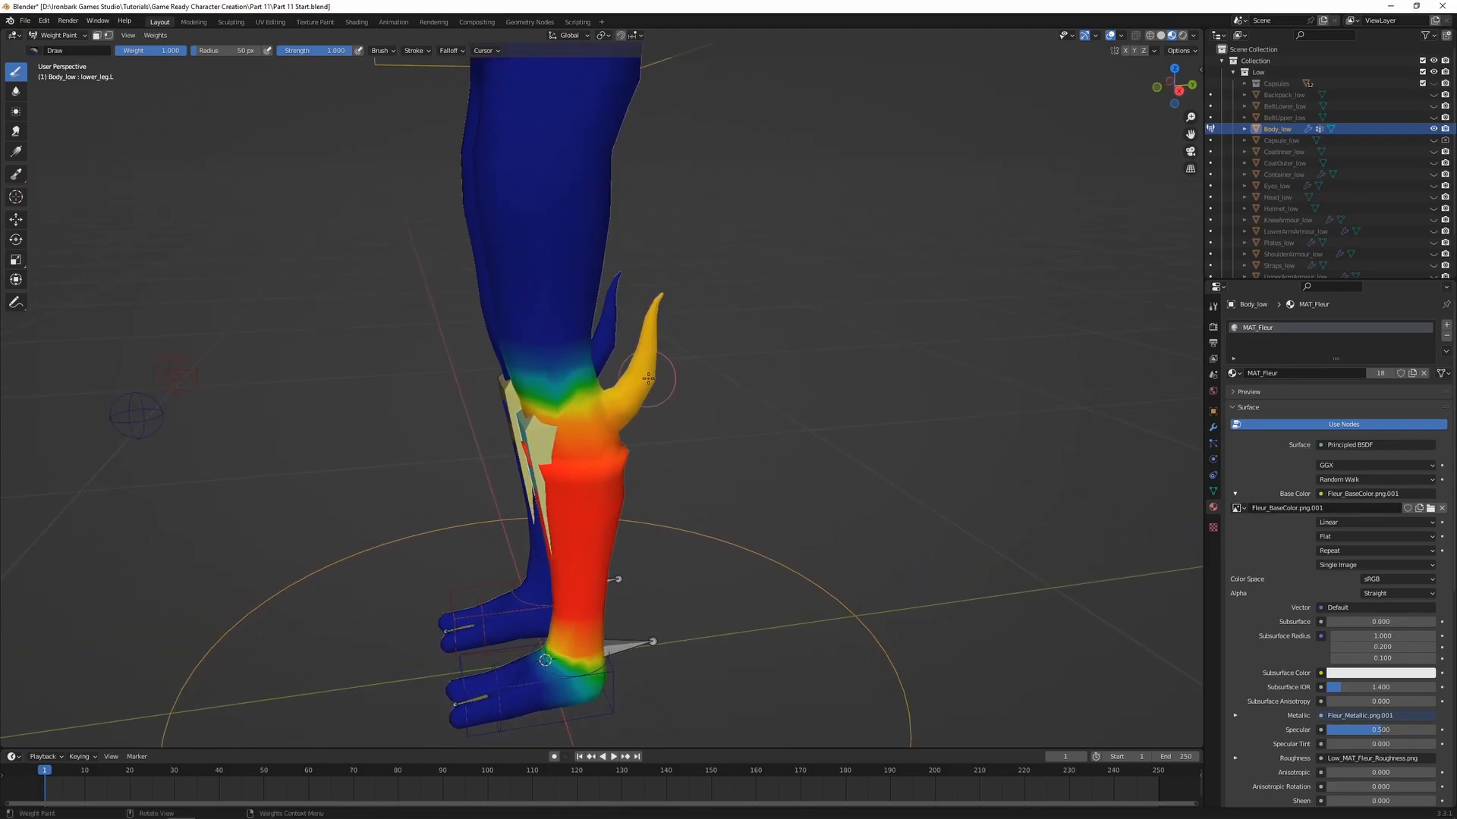
pyautogui.scroll(1, 659, 384)
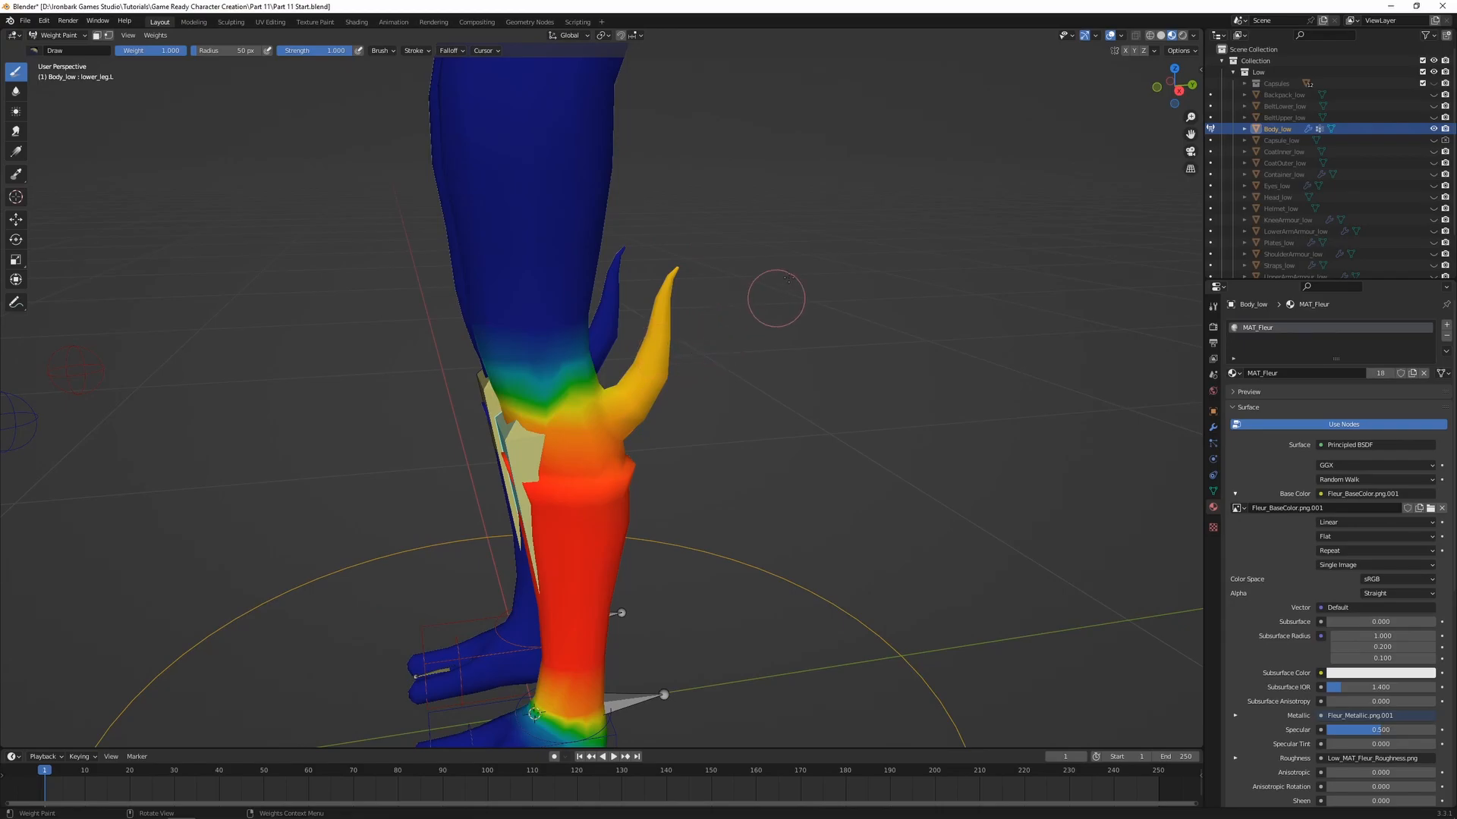
# Enable X-axis mirroring and Mirror Vertex Groups for weight painting
pyautogui.click(1126, 51)
pyautogui.click(1154, 51)
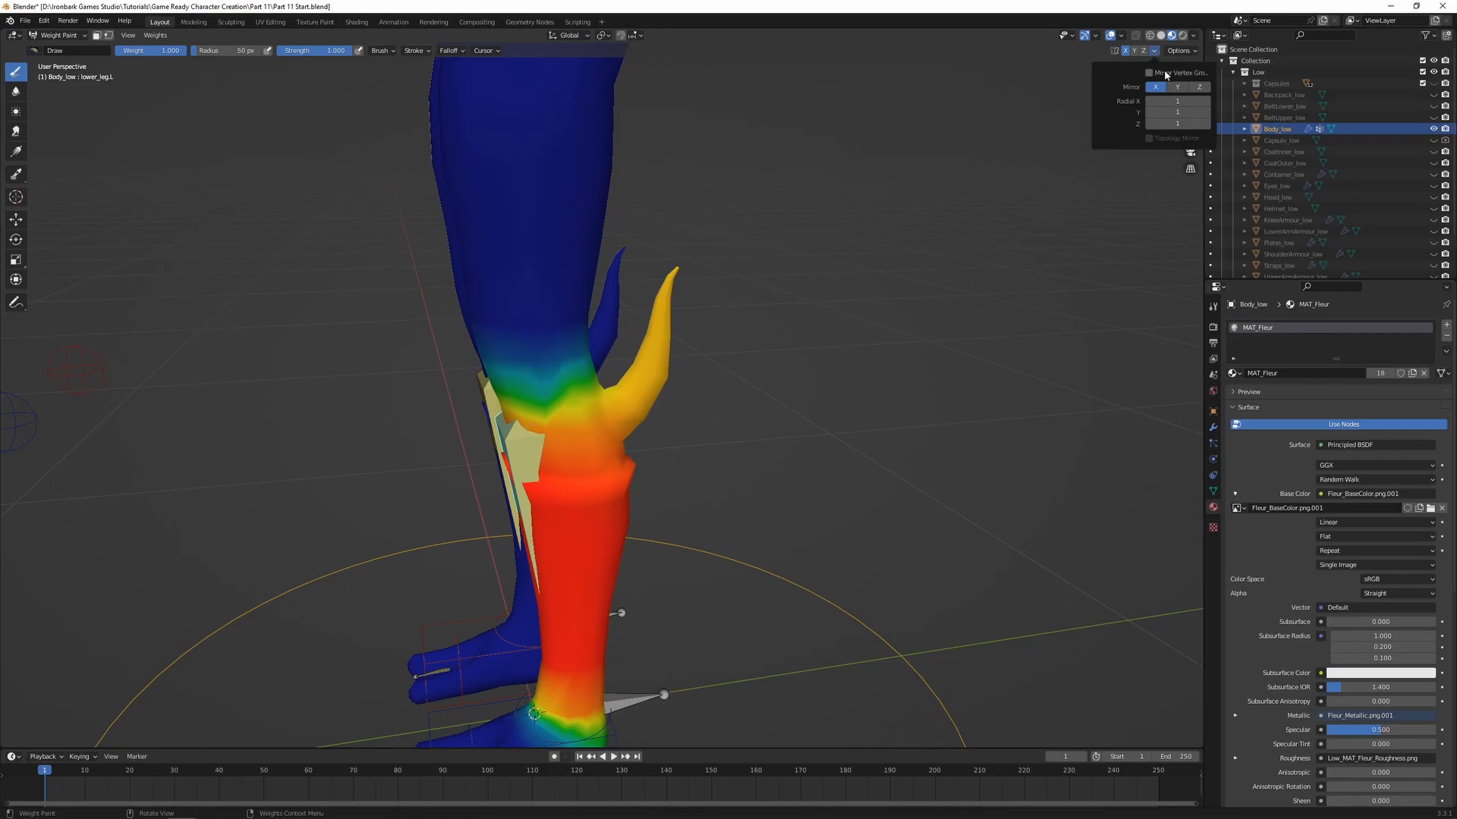
pyautogui.click(1149, 73)
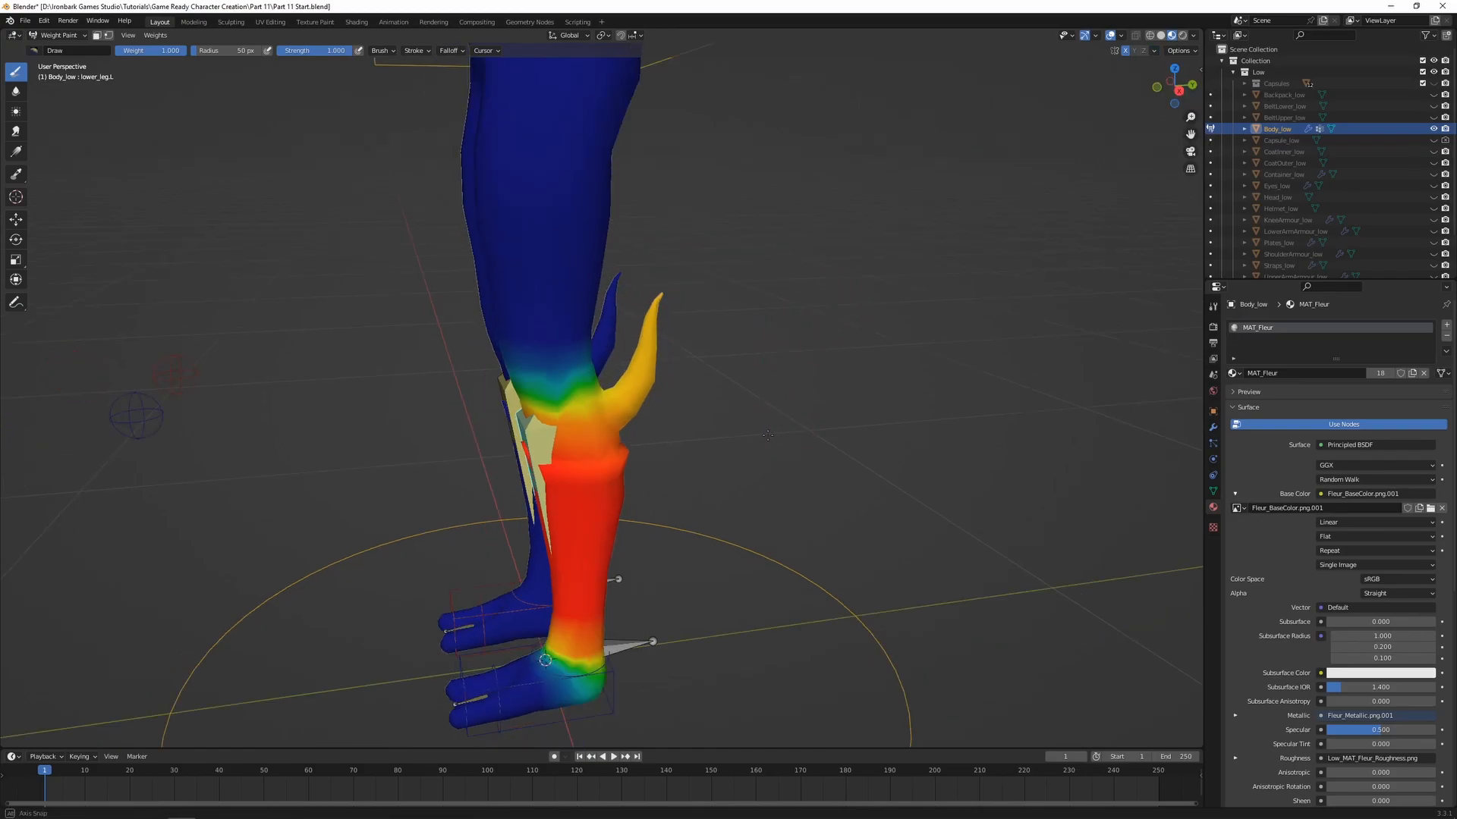
# Raise the right foot control about 0.3 m along Z and move it about 0.4 m forward along Y
pyautogui.moveTo(780, 423); pyautogui.dragTo(732, 463, button='middle')
pyautogui.keyDown('ctrl'); pyautogui.click(572, 622); pyautogui.keyUp('ctrl')
pyautogui.moveTo(524, 666); pyautogui.dragTo(657, 635, button='middle')
pyautogui.press('g')
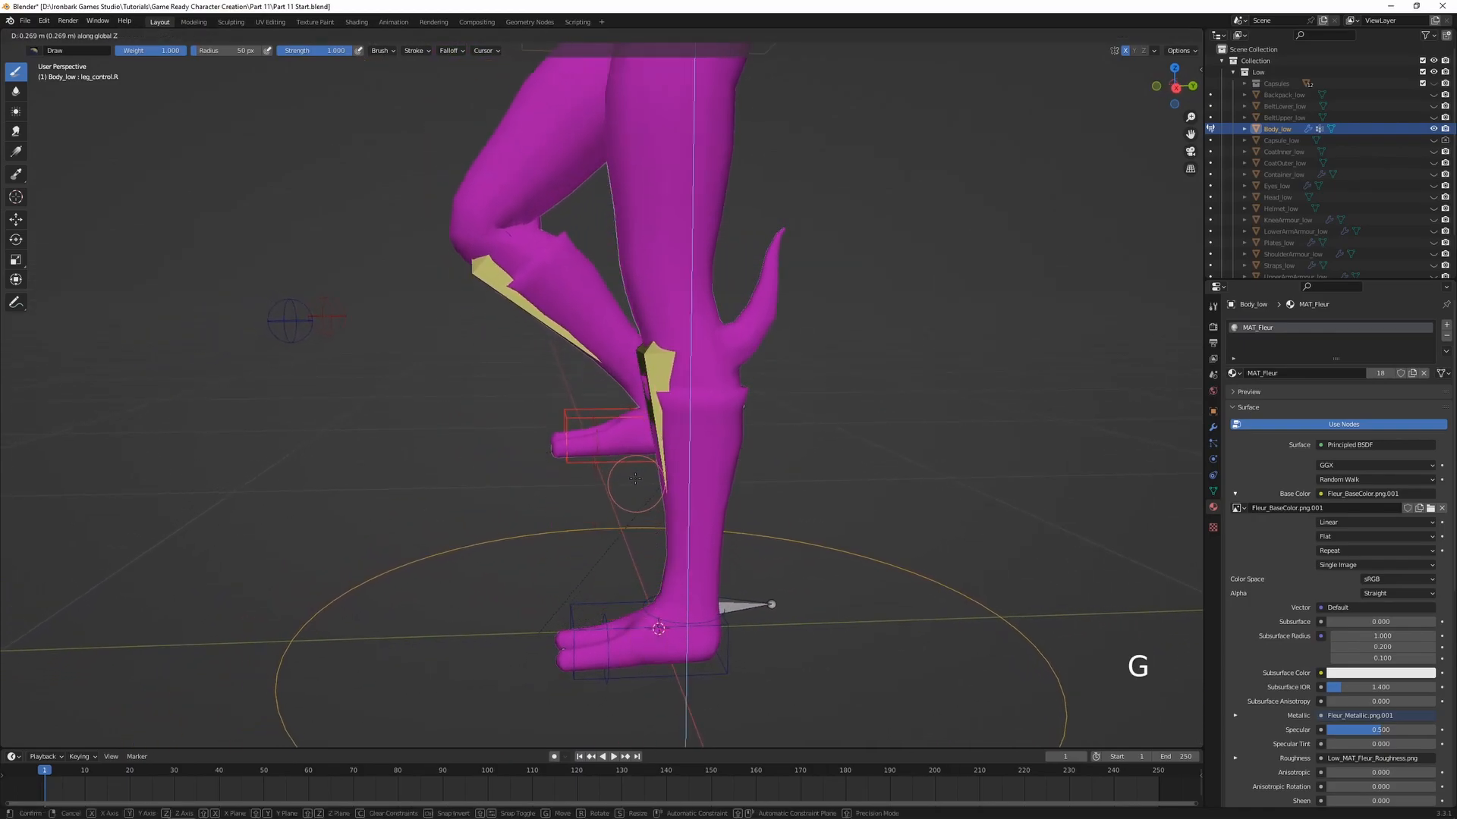
pyautogui.click(624, 451)
pyautogui.press('g')
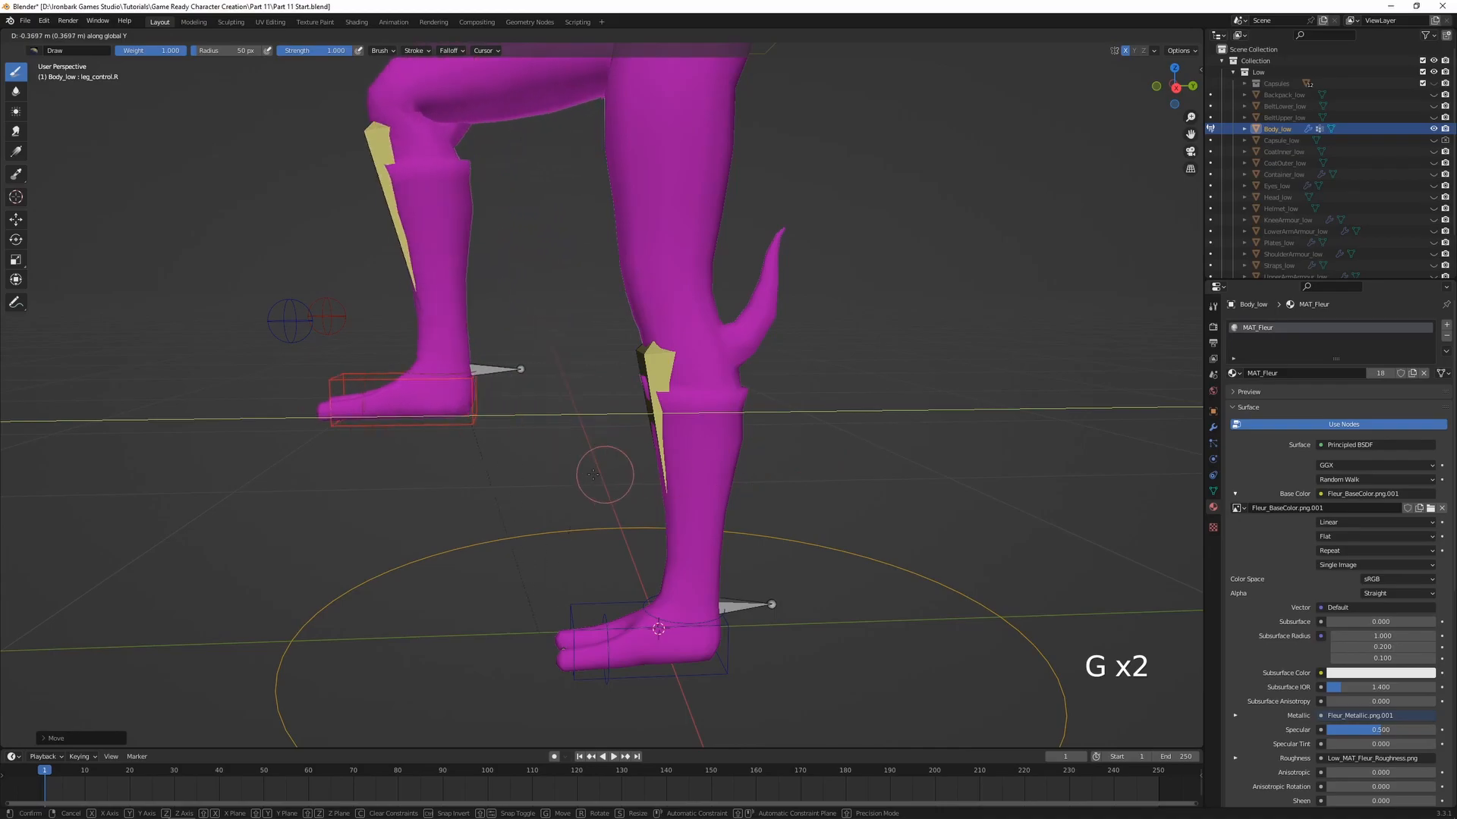
pyautogui.click(580, 475)
# Lower the raised right foot control slightly along Z
pyautogui.moveTo(450, 418)
pyautogui.keyDown('shift'); pyautogui.mouseDown(button='middle')
pyautogui.moveTo(533, 472)
pyautogui.moveTo(537, 444)
pyautogui.mouseUp(button='middle'); pyautogui.keyUp('shift')
pyautogui.press('g')
pyautogui.middleClick(536, 444)
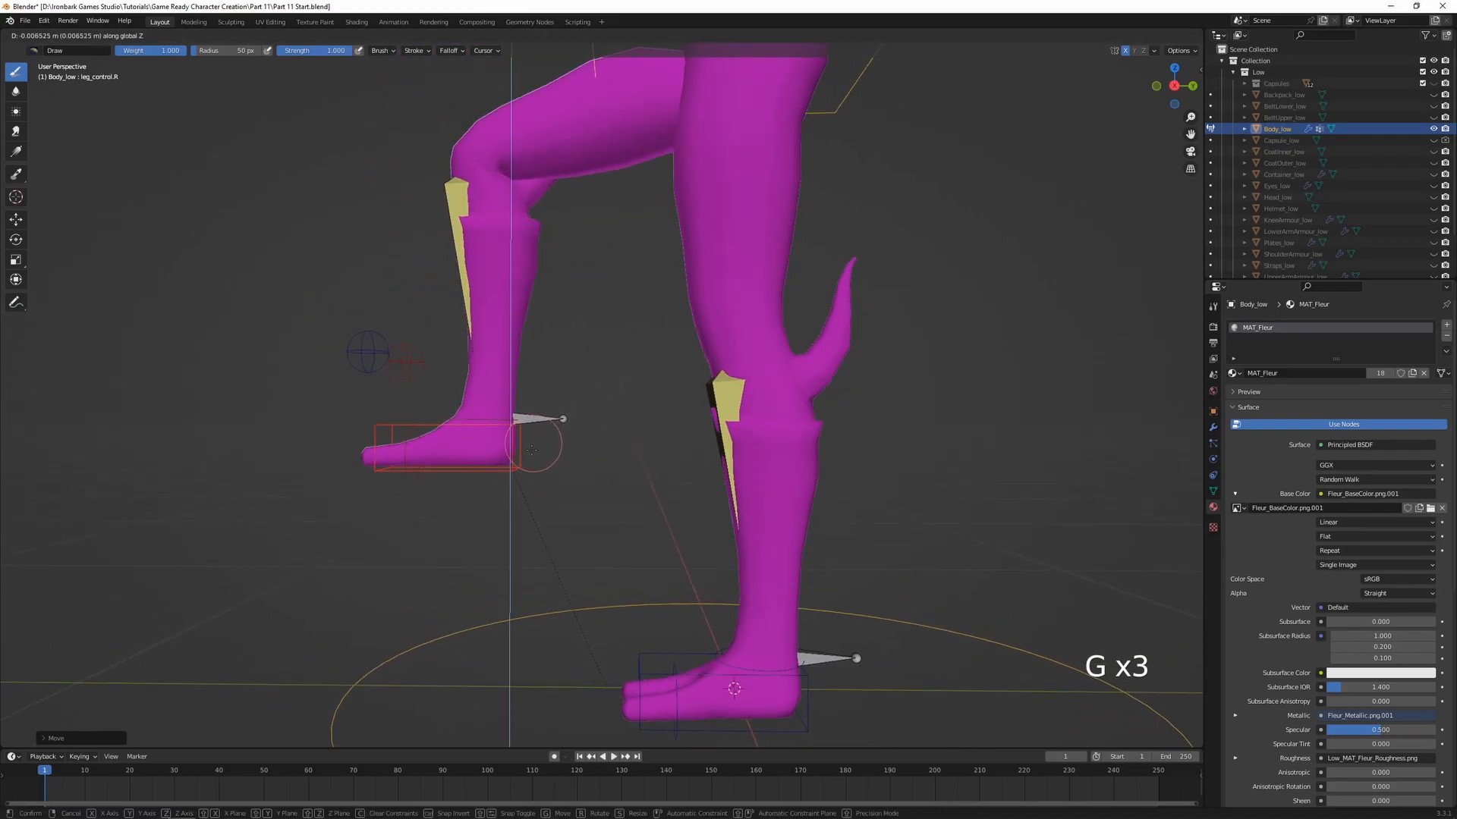
pyautogui.click(528, 475)
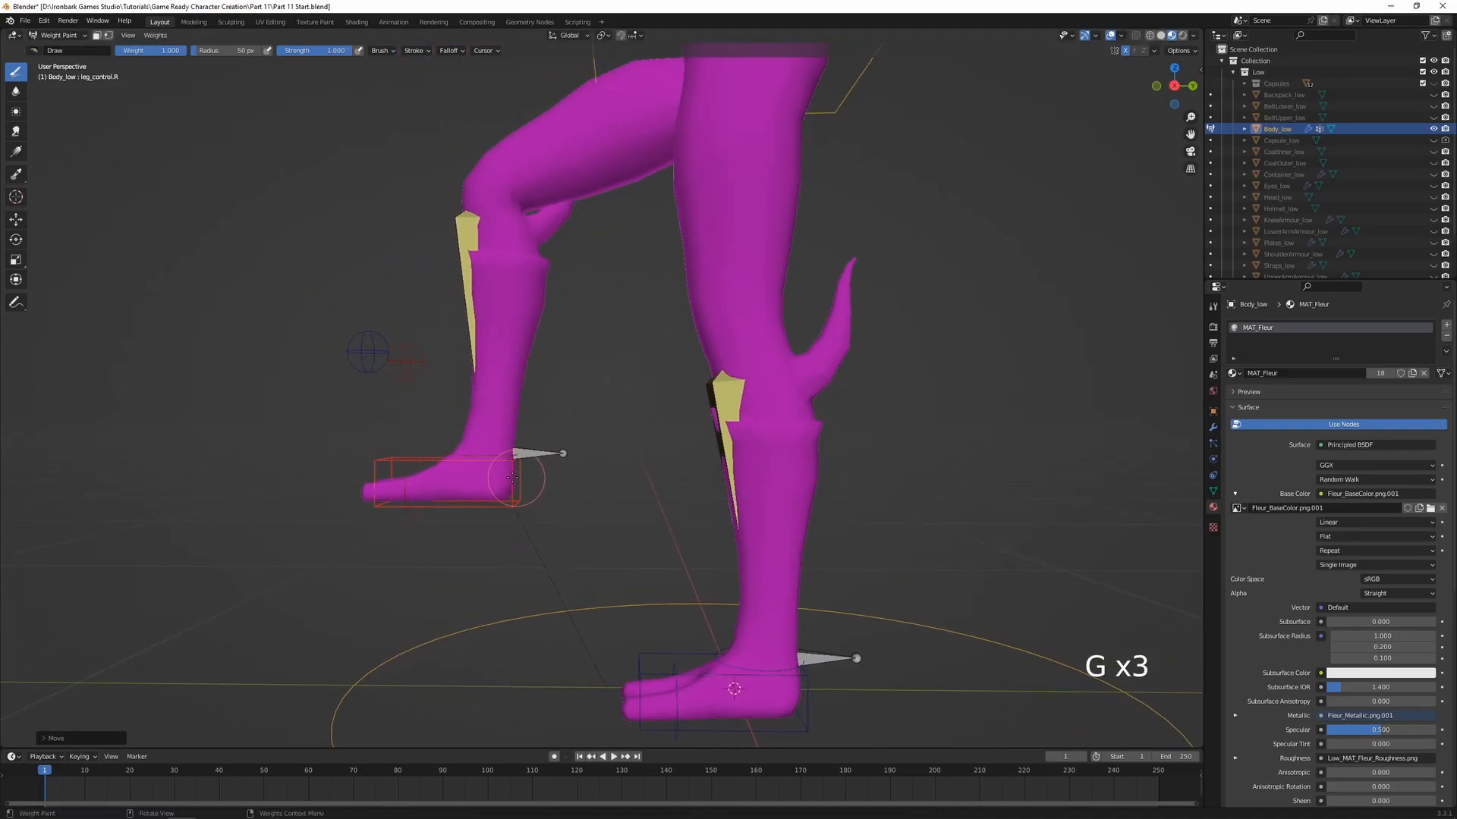
# Display the left lower leg bone's weights and enlarge the Draw brush radius to 81 px
pyautogui.moveTo(550, 223); pyautogui.dragTo(569, 169, button='middle')
pyautogui.keyDown('shift'); pyautogui.moveTo(662, 476); pyautogui.dragTo(618, 387, button='middle'); pyautogui.keyUp('shift')
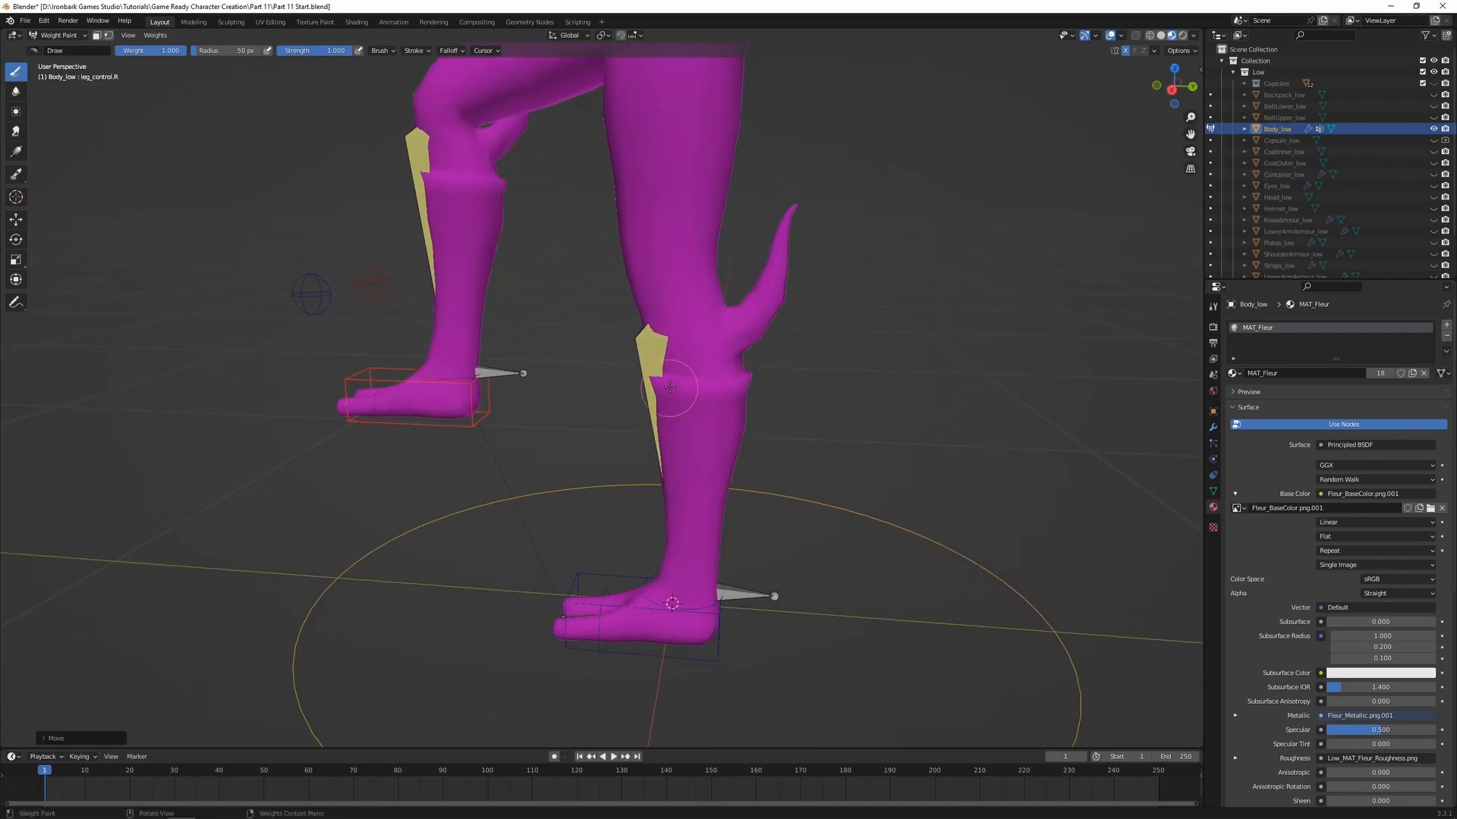
pyautogui.keyDown('ctrl'); pyautogui.click(654, 358); pyautogui.keyUp('ctrl')
pyautogui.keyDown('shift'); pyautogui.moveTo(784, 242); pyautogui.dragTo(741, 314, button='middle'); pyautogui.keyUp('shift')
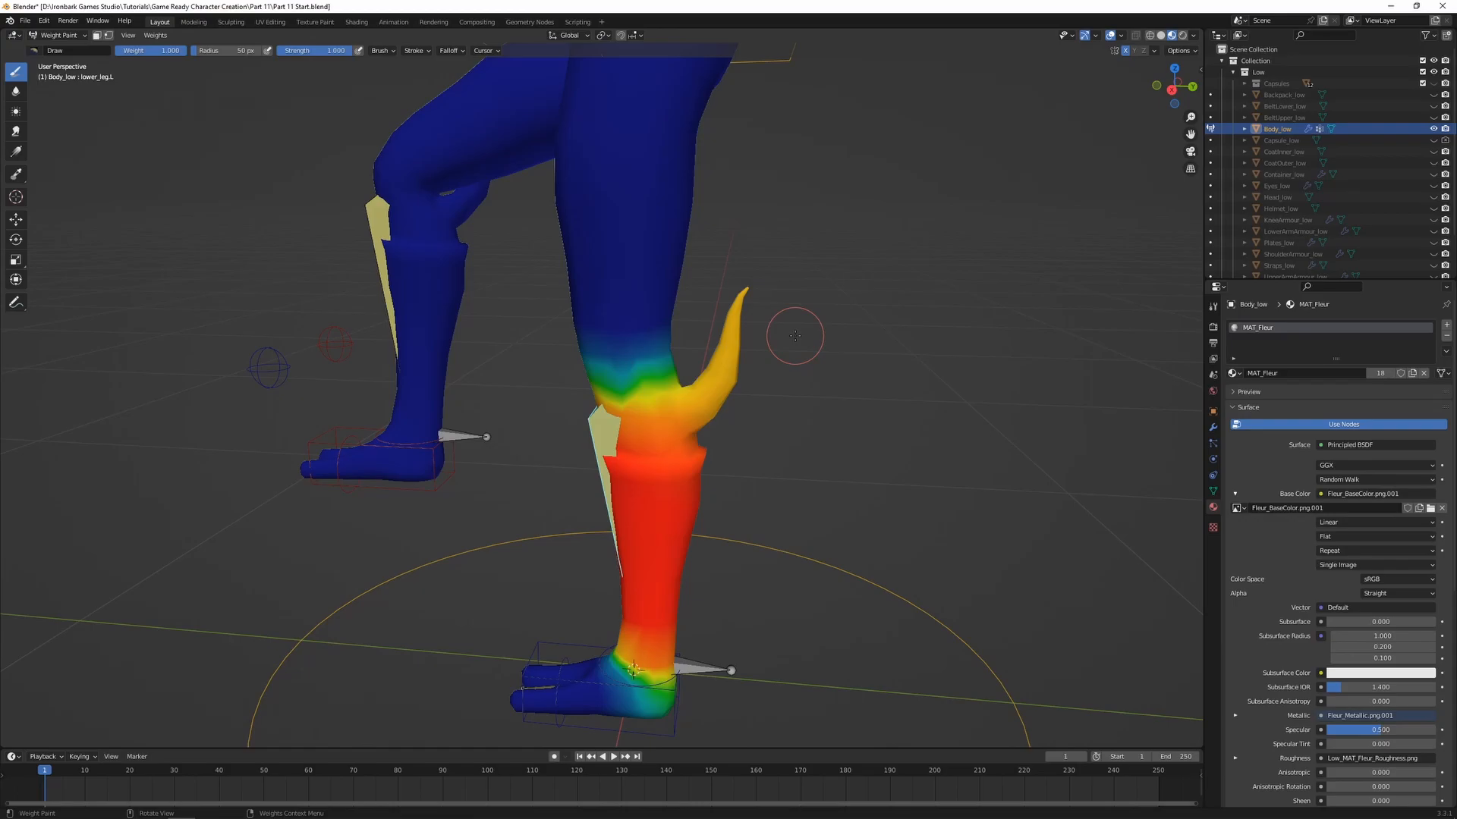
pyautogui.press('f')
pyautogui.click(834, 333)
pyautogui.hotkey('shift', 'f')
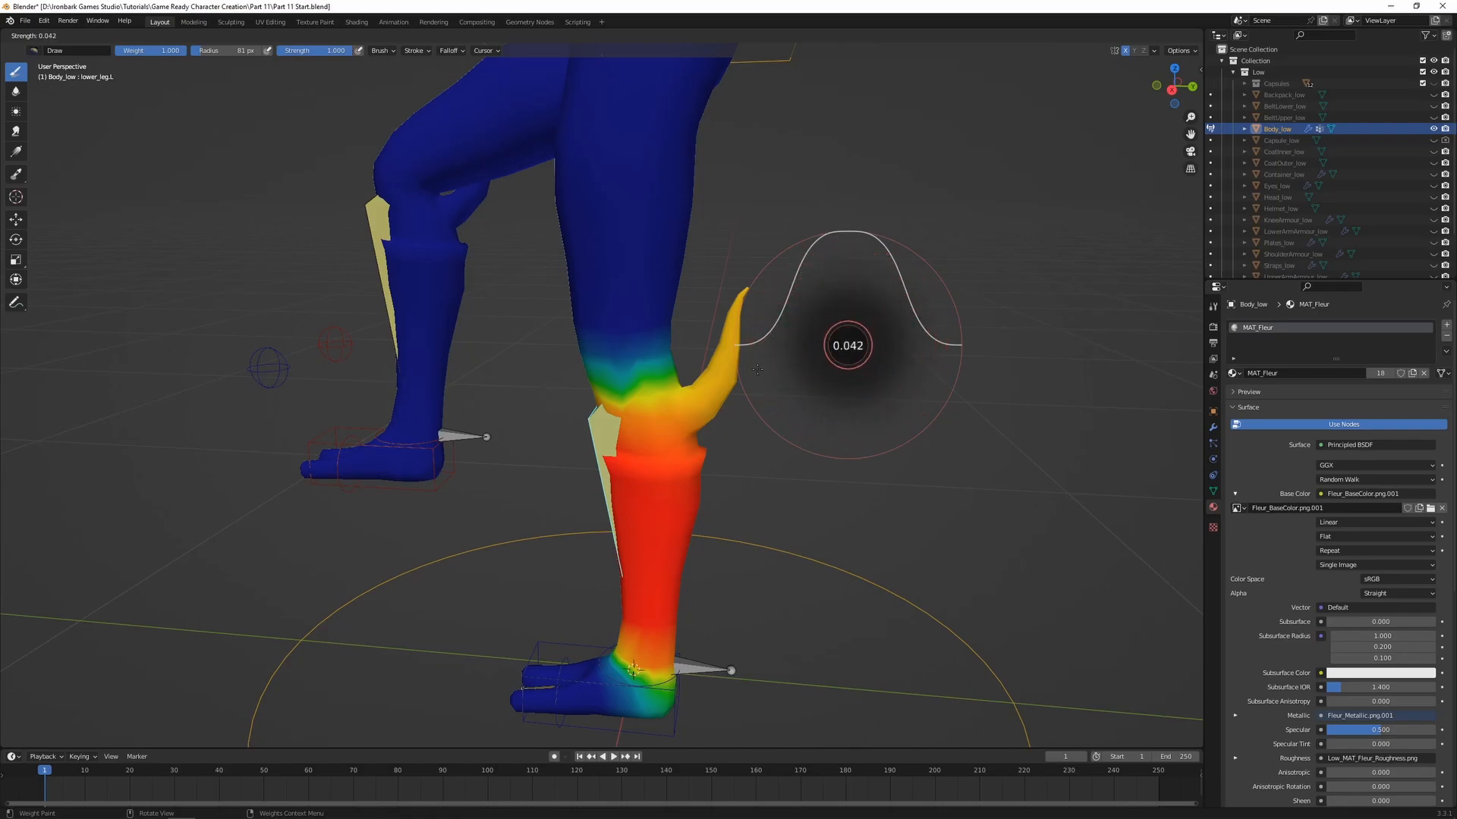
pyautogui.press('Escape')
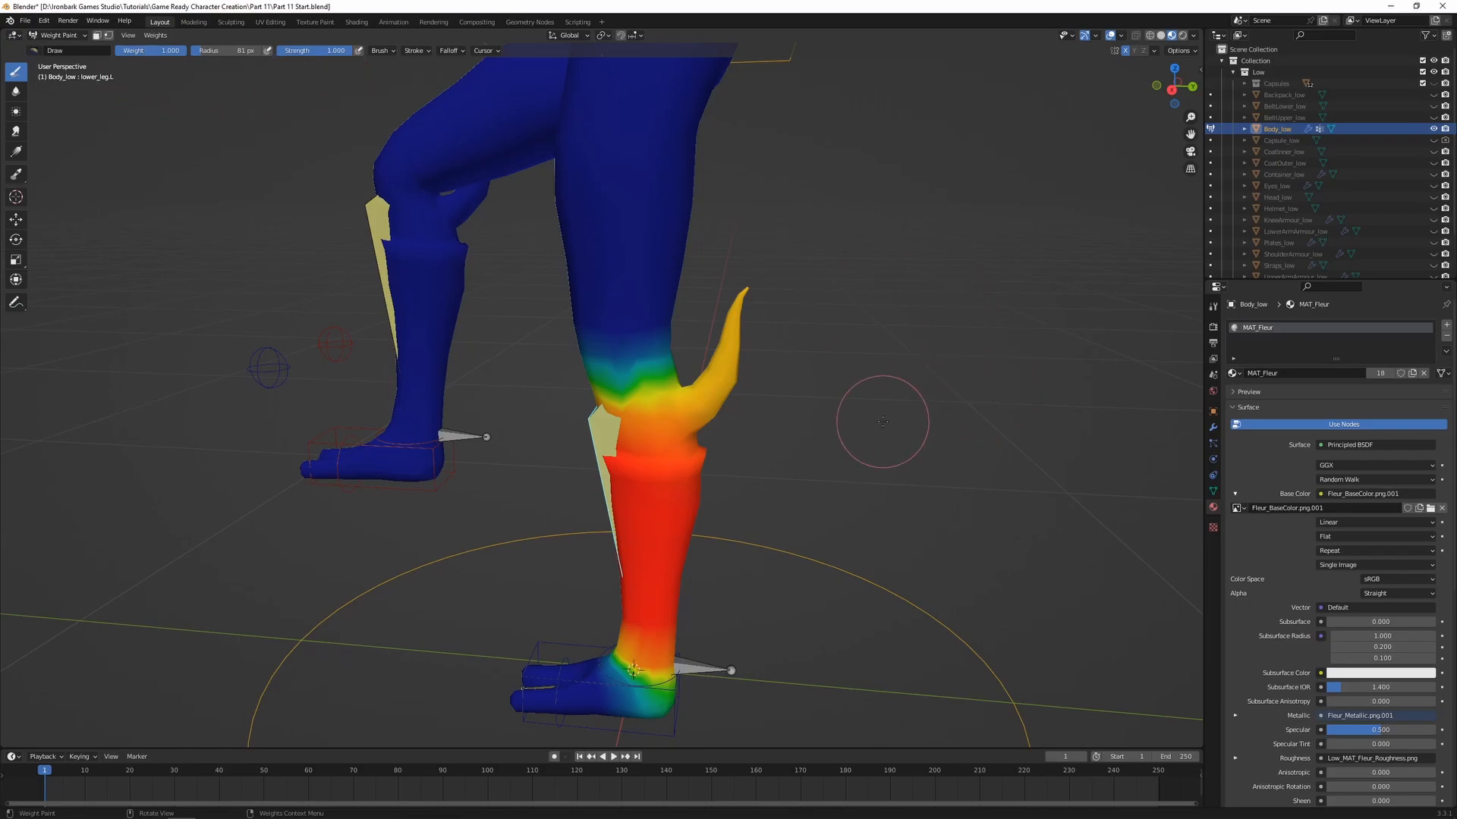
# Try painting the tip of the left leg's spike with a weight of 0, and undo the stroke
pyautogui.hotkey('ctrl', 'f')
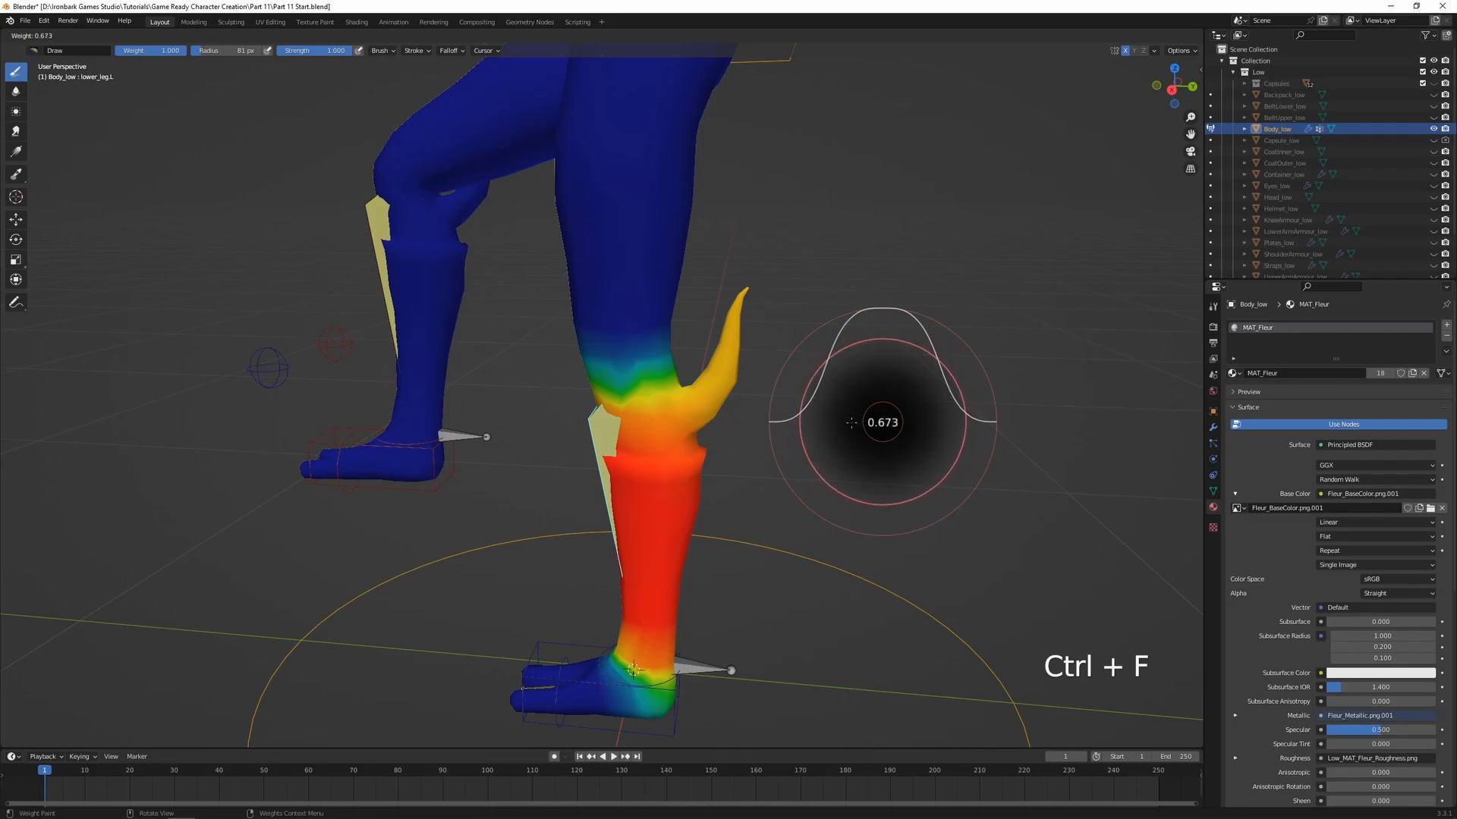
pyautogui.click(883, 422)
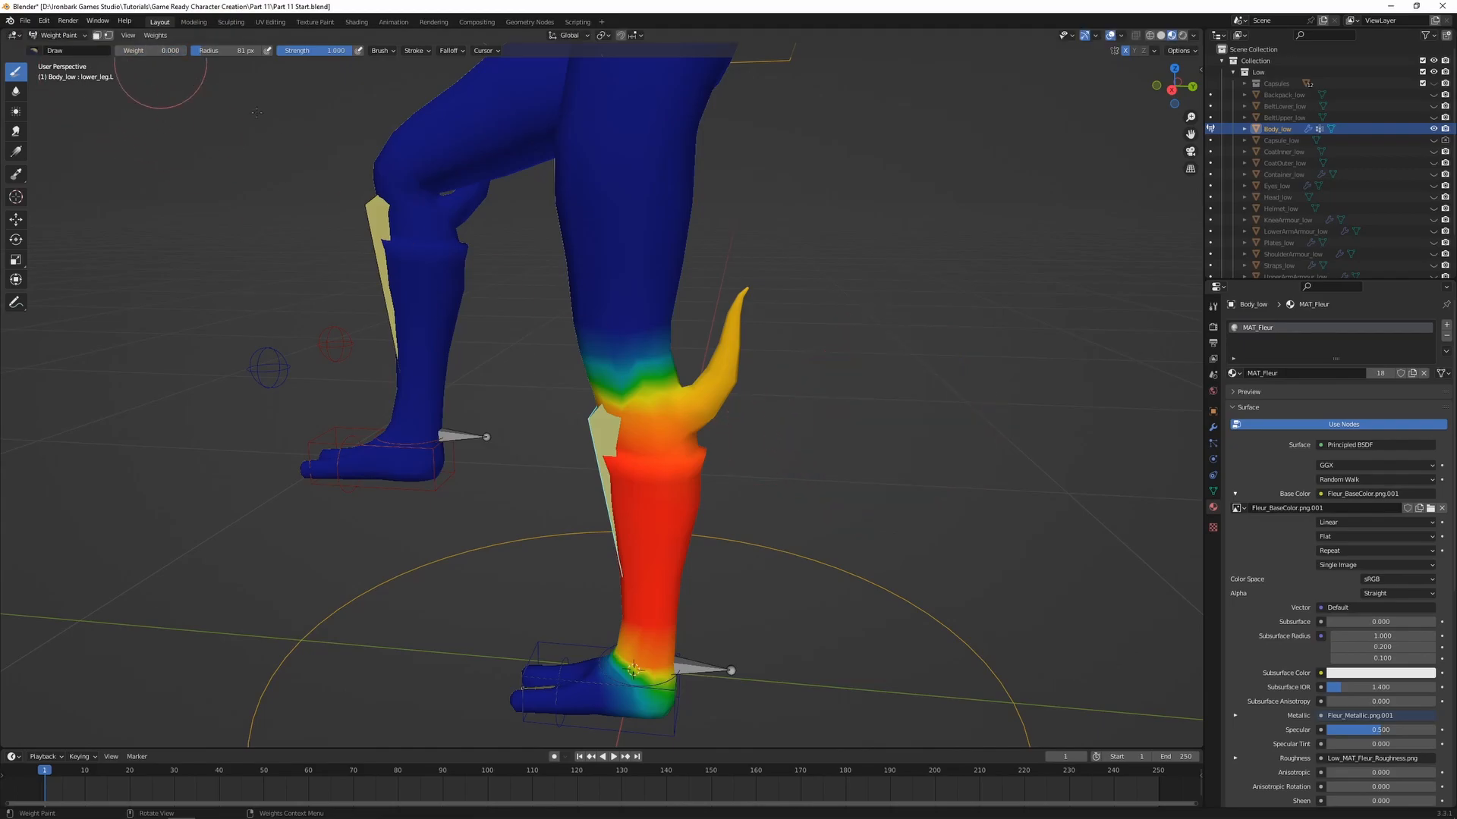
pyautogui.moveTo(732, 300); pyautogui.dragTo(735, 311)
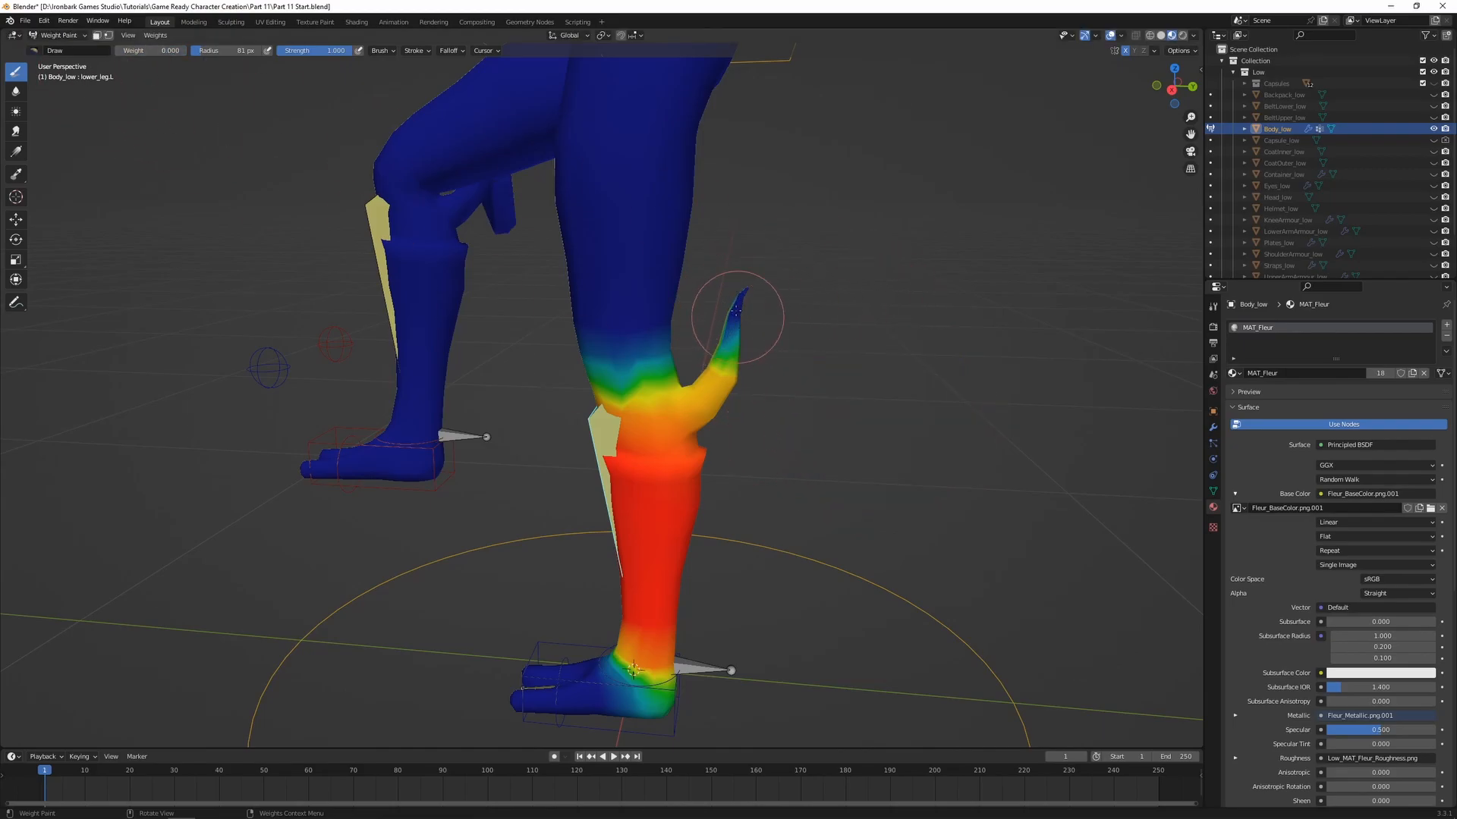
pyautogui.hotkey('ctrl', 'z')
# Try painting the tip of the left leg's spike with a weight of 1 at full strength, and undo the painting
pyautogui.hotkey('shift', 'f')
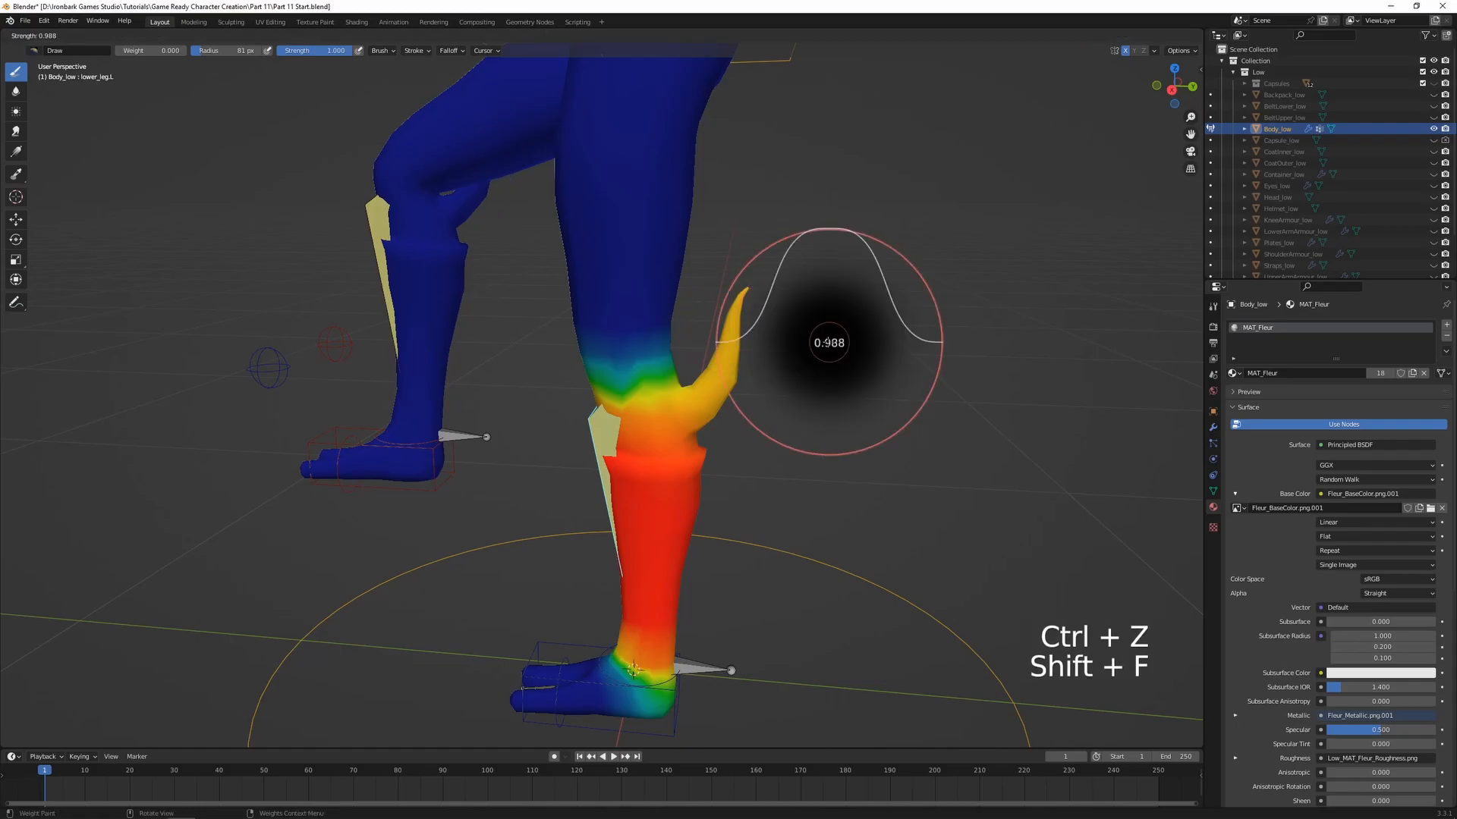
pyautogui.click(872, 351)
pyautogui.hotkey('ctrl', 'f')
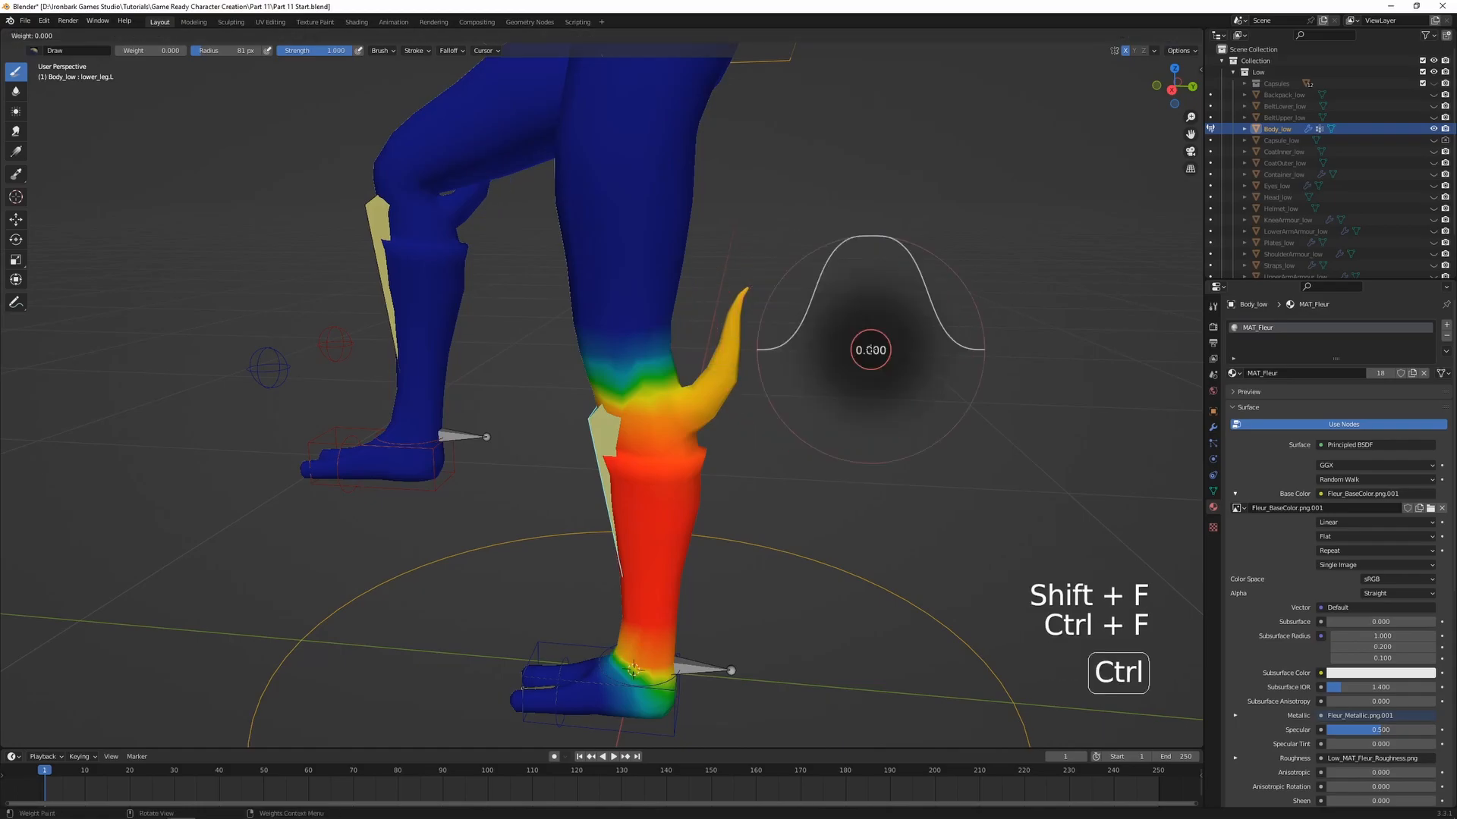
pyautogui.click(747, 323)
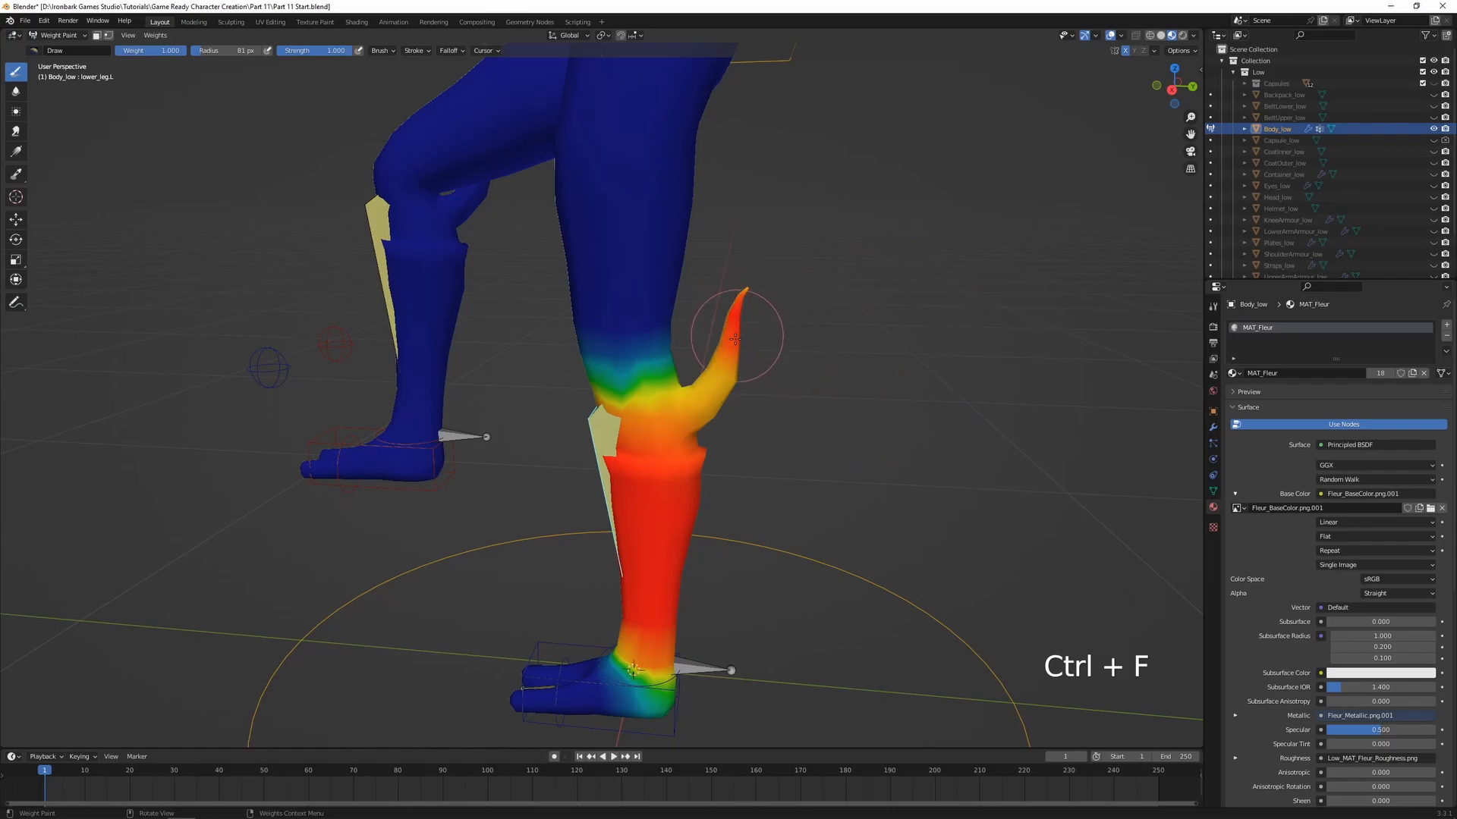
pyautogui.moveTo(733, 303); pyautogui.dragTo(730, 310)
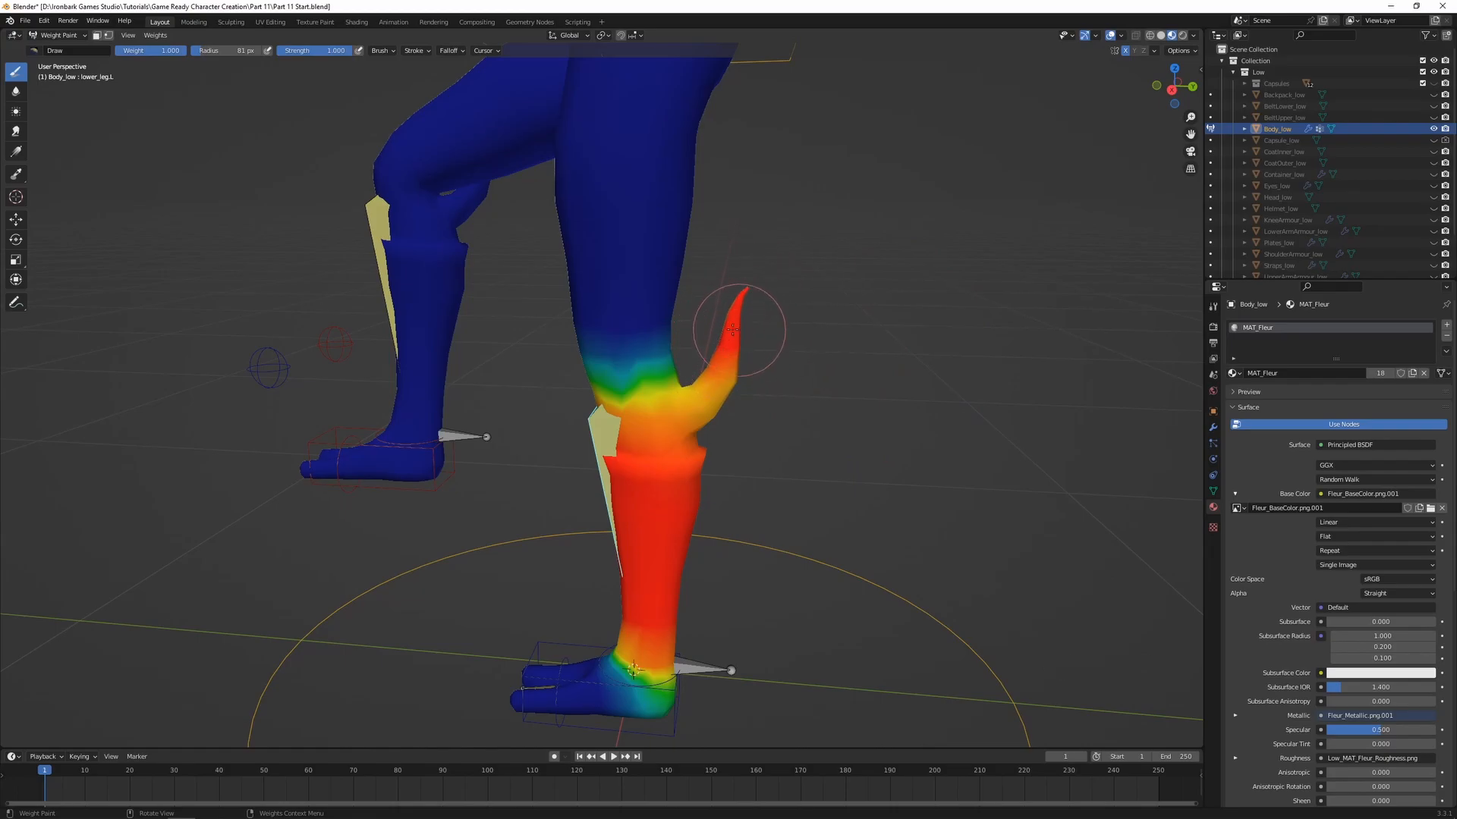
pyautogui.hotkey('ctrl', 'z')
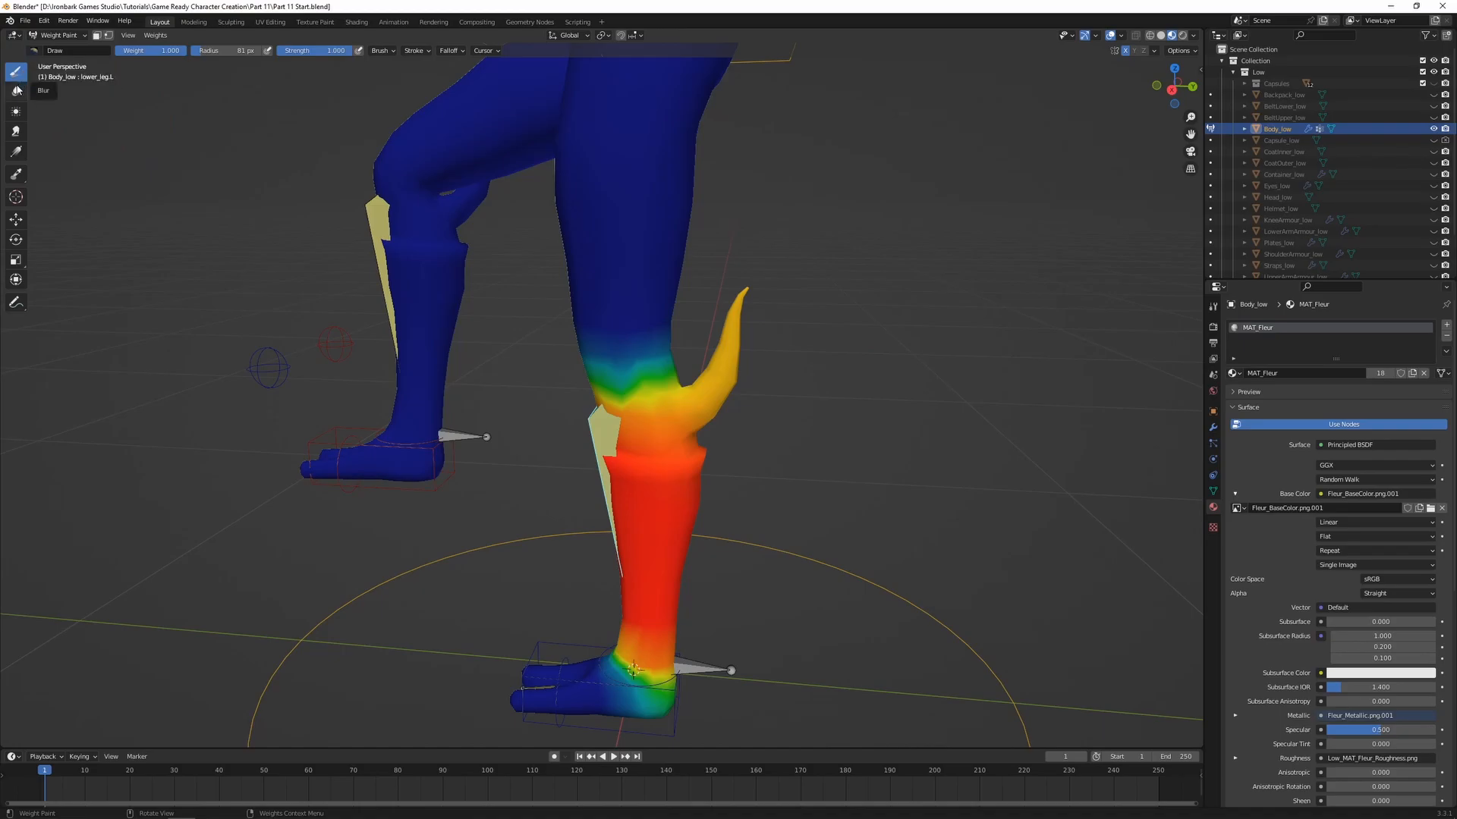
pyautogui.click(16, 92)
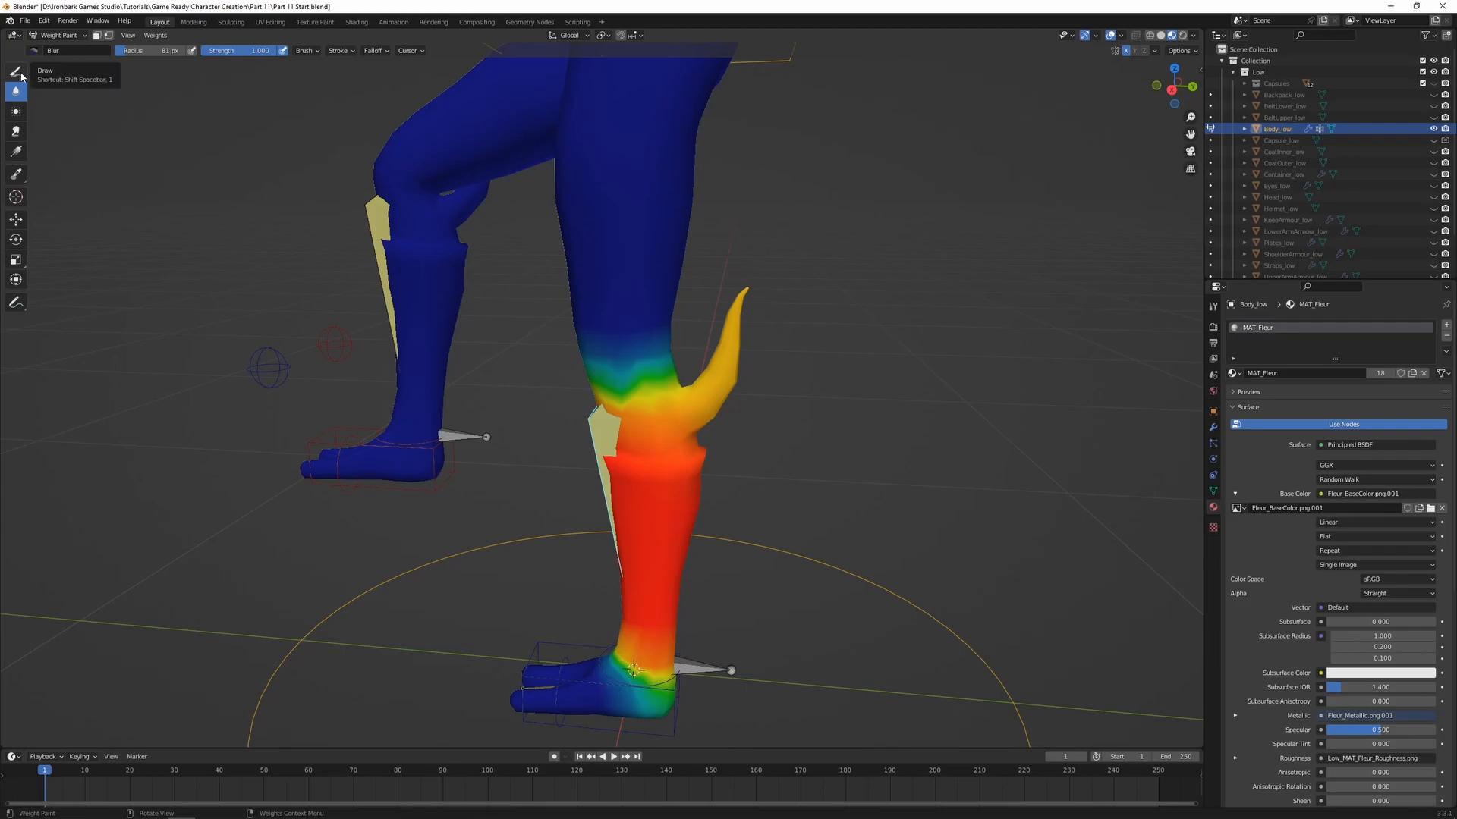
pyautogui.click(16, 74)
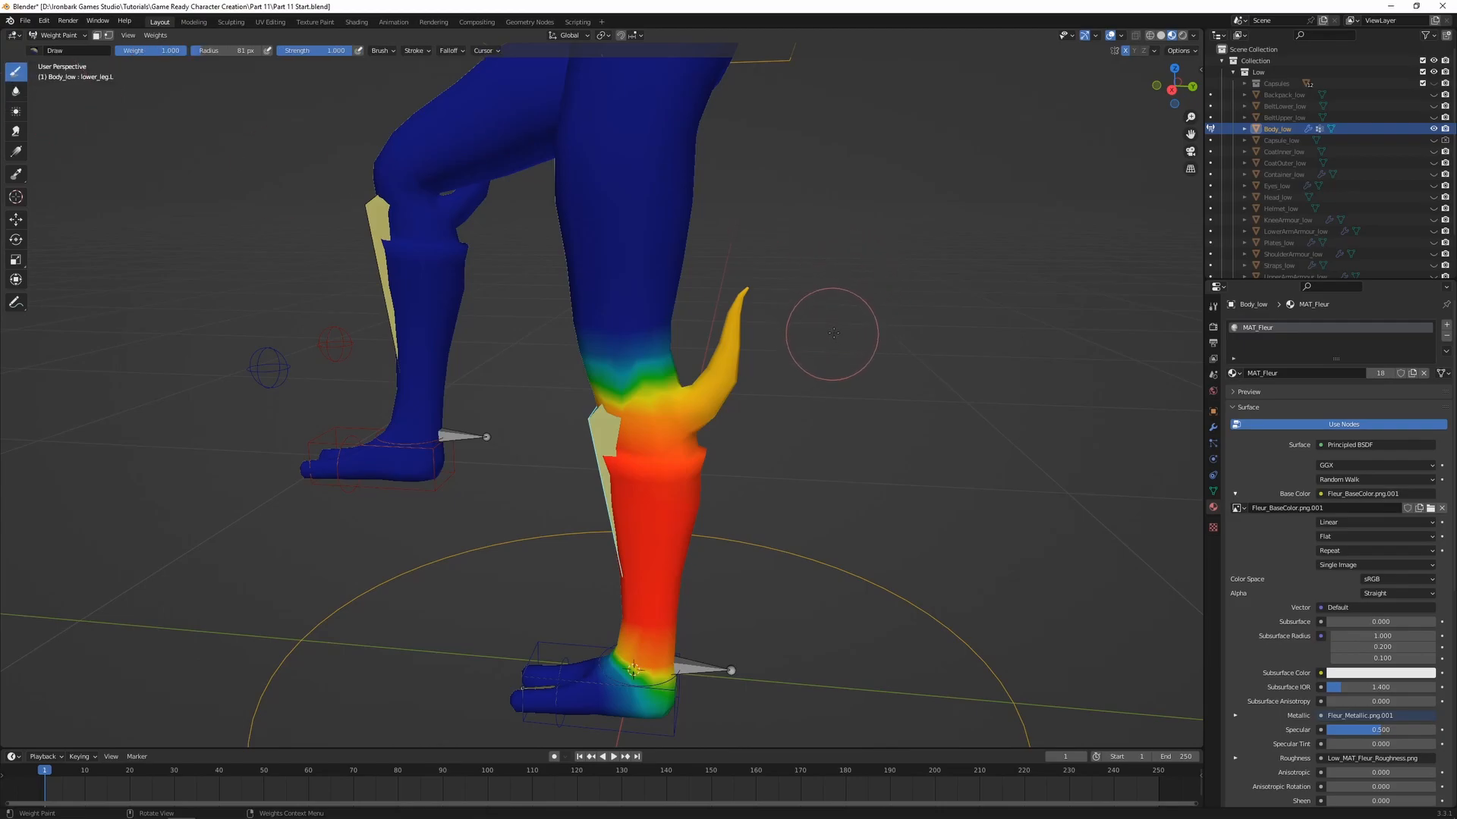
pyautogui.moveTo(769, 407); pyautogui.dragTo(741, 351, button='middle')
pyautogui.scroll(1, 732, 357)
pyautogui.keyDown('shift'); pyautogui.moveTo(636, 367); pyautogui.dragTo(626, 453, button='middle'); pyautogui.keyUp('shift')
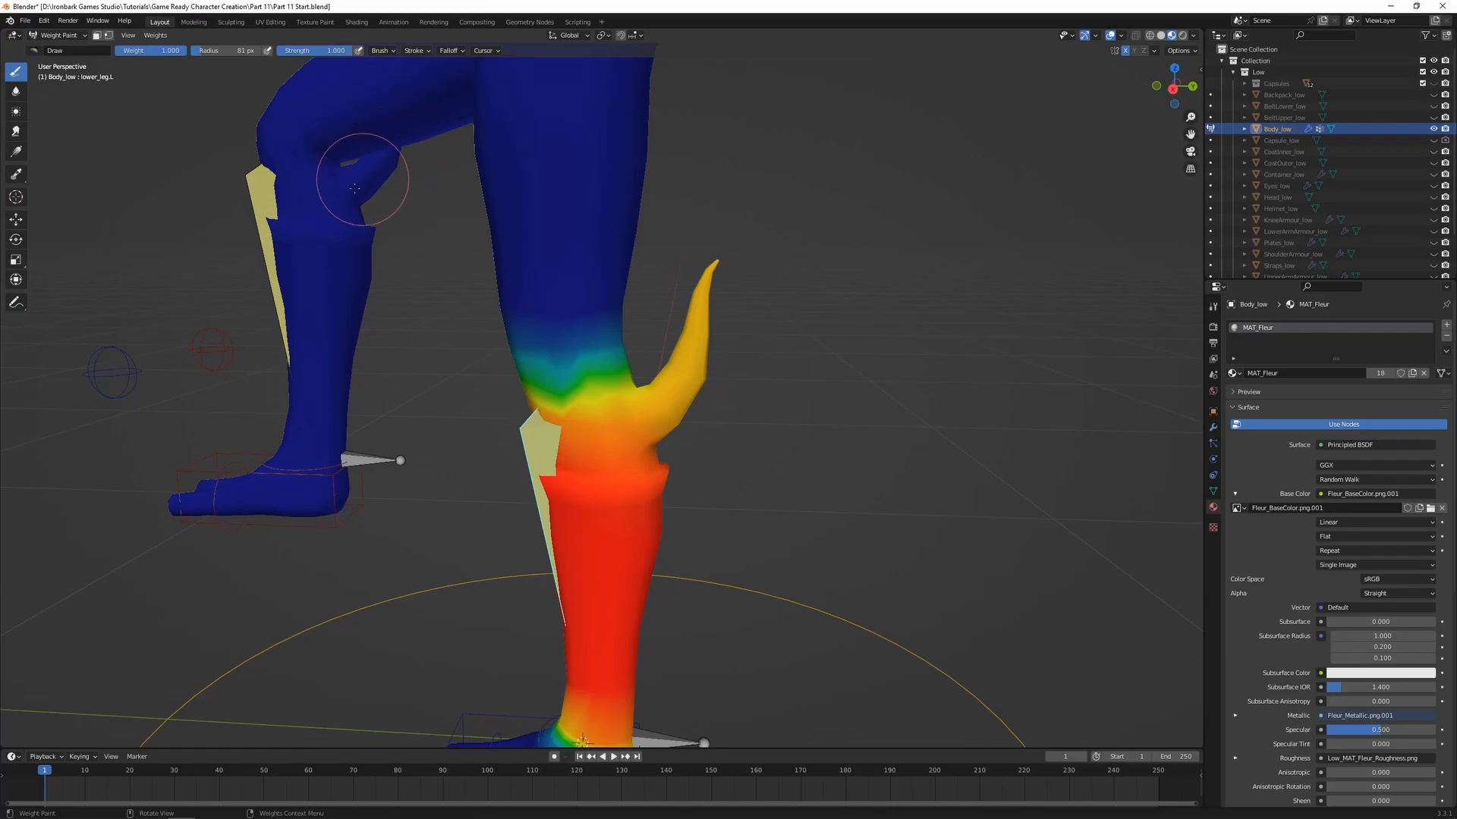
# Compare how the left upper leg and lower leg bones influence the spike behind the knee, ending on the lower leg bone's weights
pyautogui.keyDown('shift'); pyautogui.moveTo(433, 176); pyautogui.dragTo(434, 263, button='middle'); pyautogui.keyUp('shift')
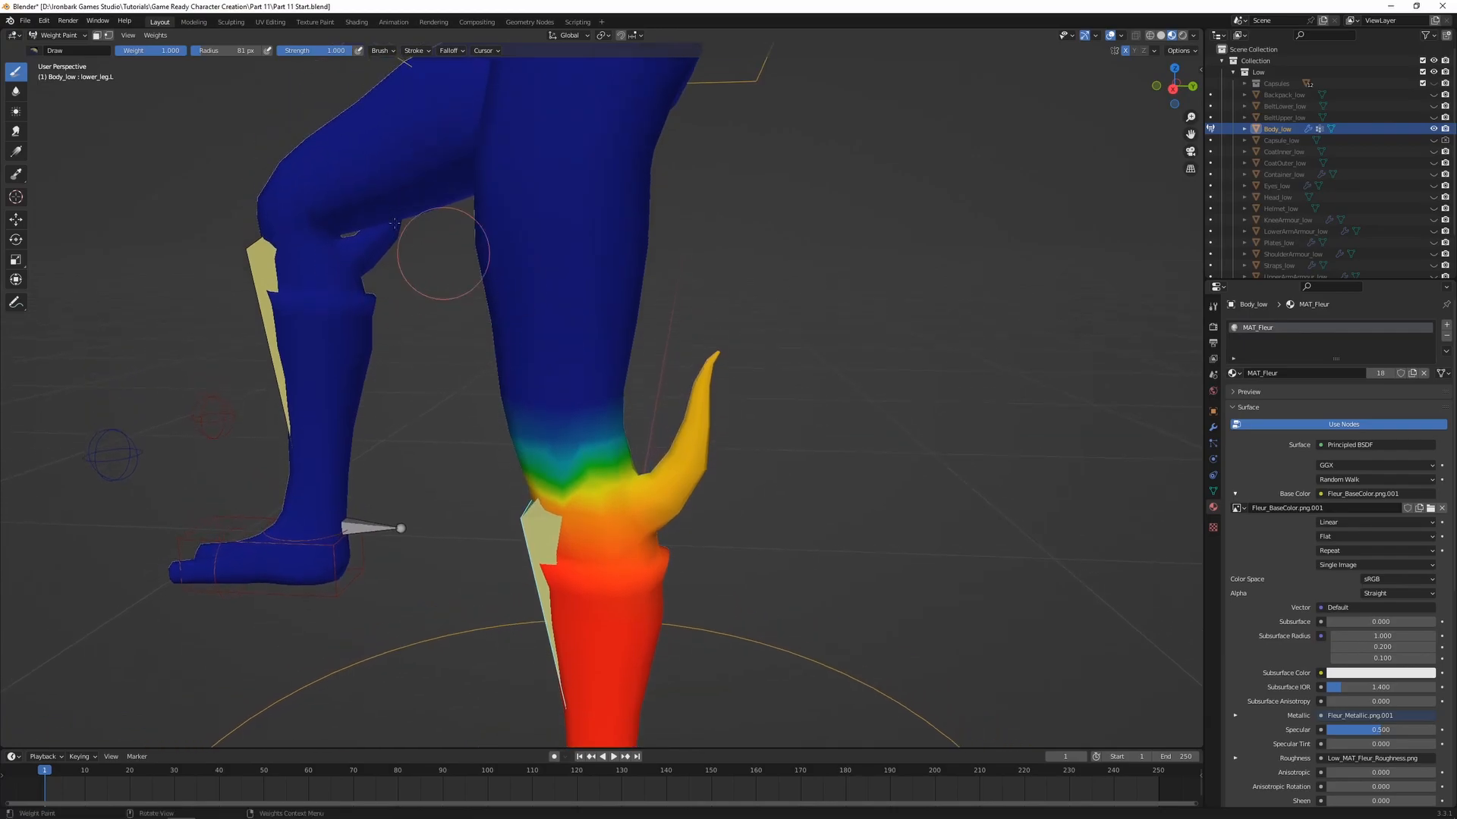
pyautogui.keyDown('ctrl'); pyautogui.click(538, 263); pyautogui.keyUp('ctrl')
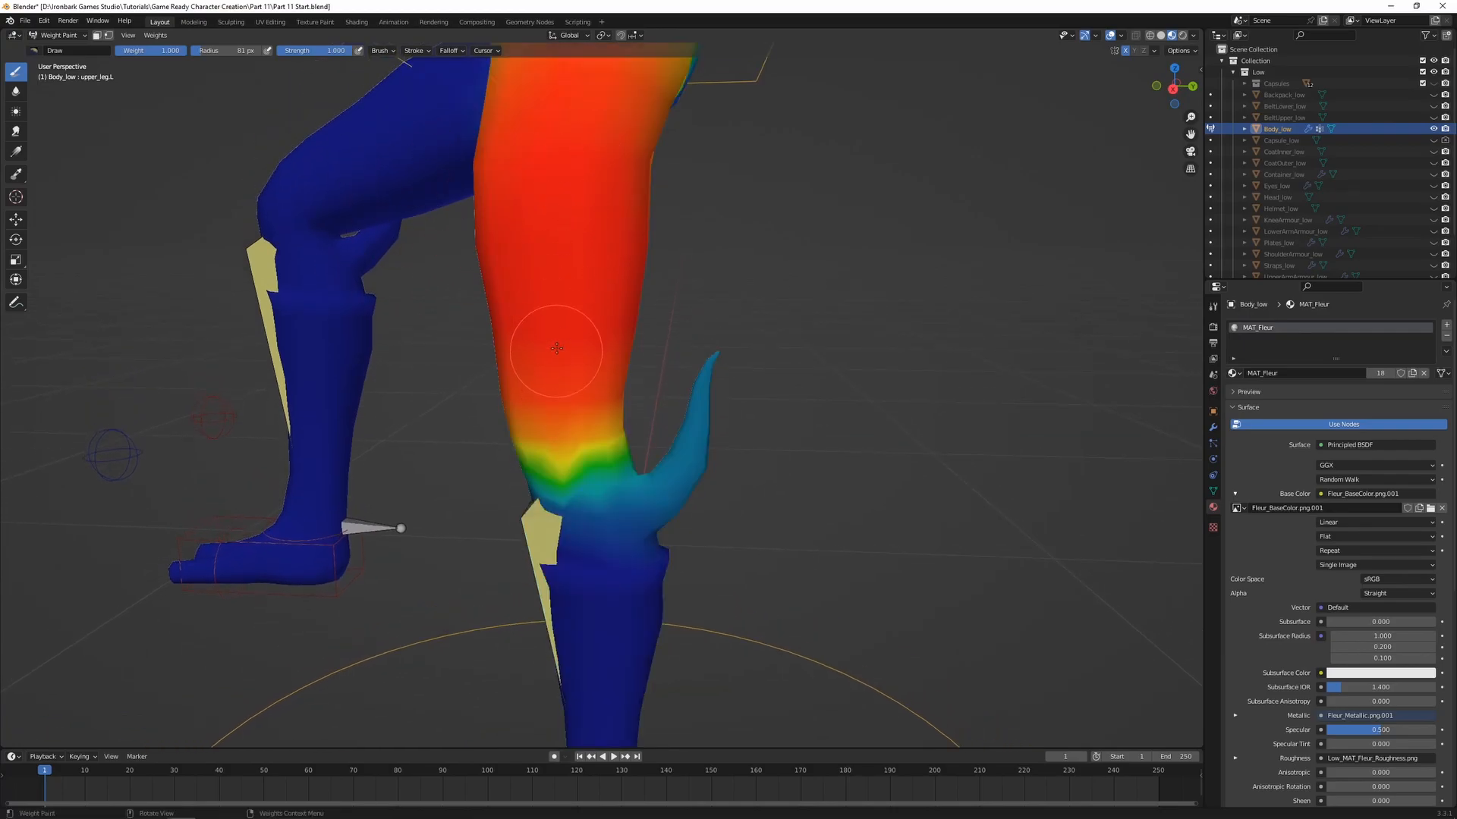
pyautogui.keyDown('shift'); pyautogui.moveTo(540, 360); pyautogui.dragTo(524, 193, button='middle'); pyautogui.keyUp('shift')
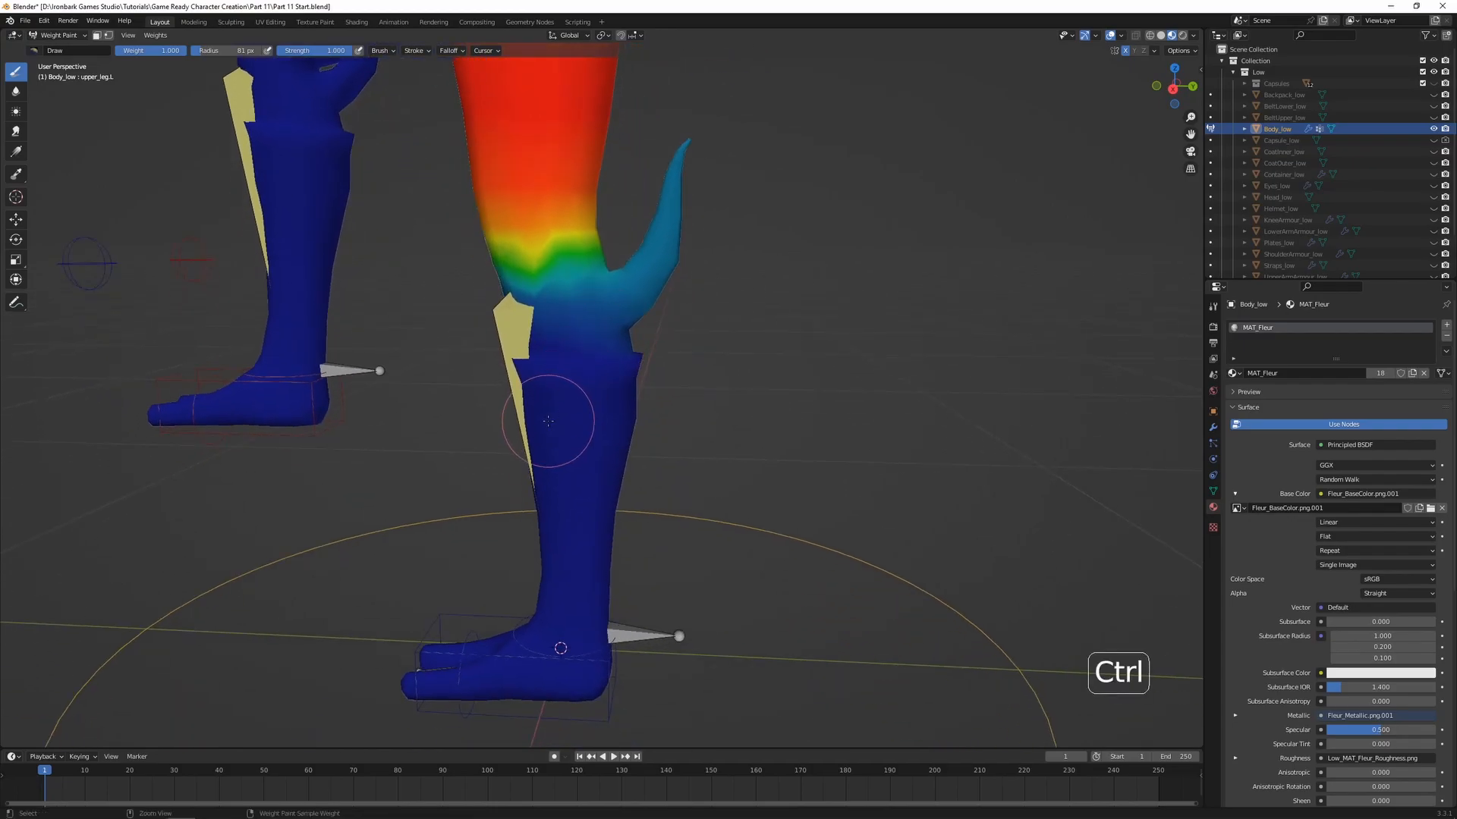
pyautogui.keyDown('ctrl'); pyautogui.click(564, 408); pyautogui.keyUp('ctrl')
pyautogui.keyDown('shift'); pyautogui.moveTo(568, 369); pyautogui.dragTo(559, 434, button='middle'); pyautogui.keyUp('shift')
pyautogui.keyDown('shift'); pyautogui.moveTo(572, 378); pyautogui.dragTo(605, 432, button='middle'); pyautogui.keyUp('shift')
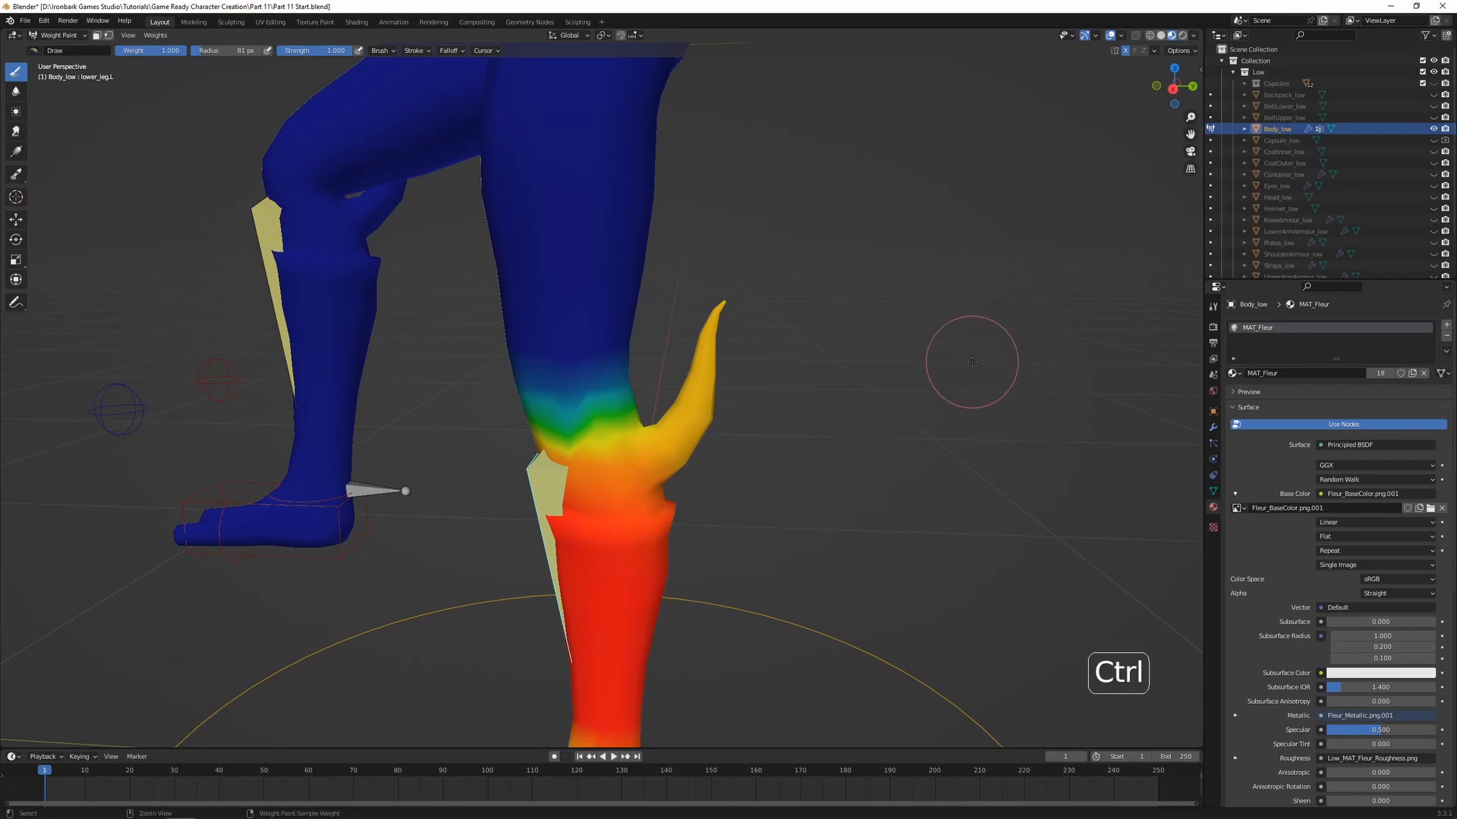
# Set the brush weight to 0.309 and paint the left leg's spike from its tip down toward its base
pyautogui.hotkey('ctrl', 'f')
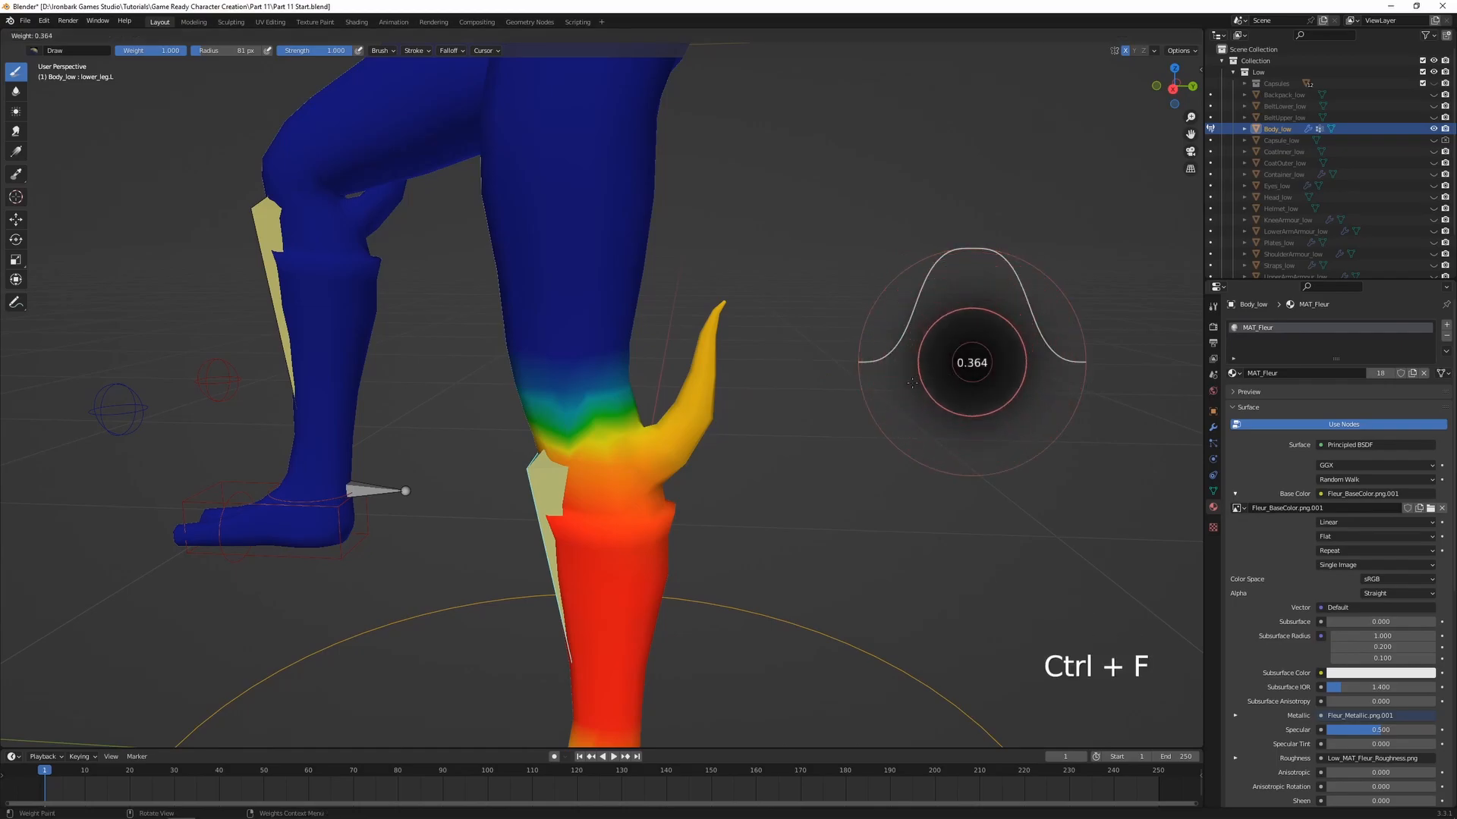
pyautogui.click(907, 385)
pyautogui.moveTo(719, 317)
pyautogui.mouseDown()
pyautogui.moveTo(699, 357)
pyautogui.moveTo(711, 357)
pyautogui.mouseUp()
pyautogui.moveTo(714, 296); pyautogui.dragTo(580, 326, button='middle')
pyautogui.scroll(2, 580, 326)
pyautogui.moveTo(607, 218)
pyautogui.mouseDown()
pyautogui.moveTo(602, 205)
pyautogui.moveTo(622, 303)
pyautogui.moveTo(623, 201)
pyautogui.mouseUp()
pyautogui.moveTo(486, 368); pyautogui.dragTo(673, 434, button='middle')
pyautogui.moveTo(688, 445); pyautogui.dragTo(690, 456)
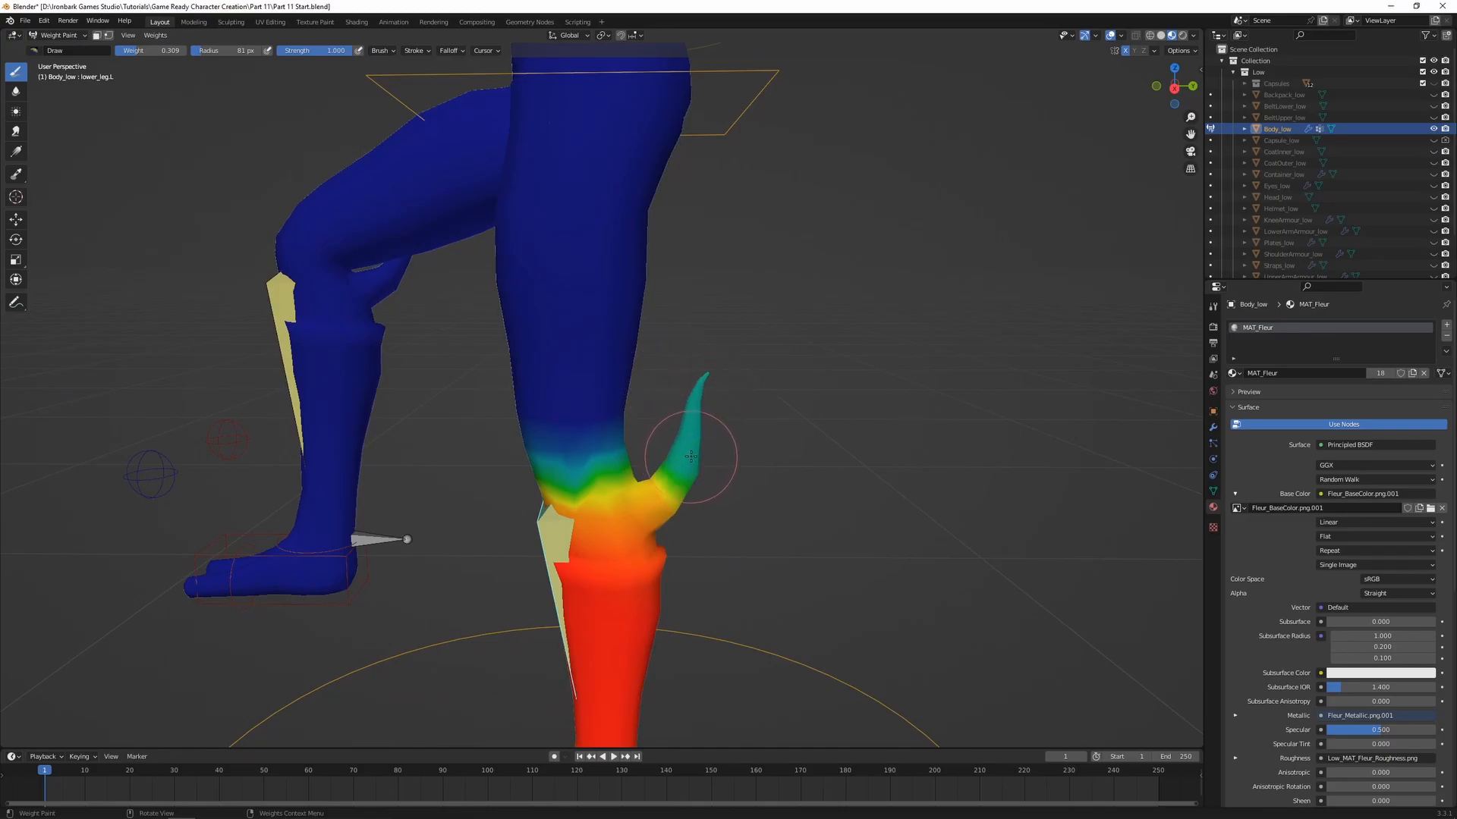
pyautogui.keyDown('shift'); pyautogui.moveTo(711, 437); pyautogui.dragTo(818, 371, button='middle'); pyautogui.keyUp('shift')
pyautogui.scroll(1, 751, 383)
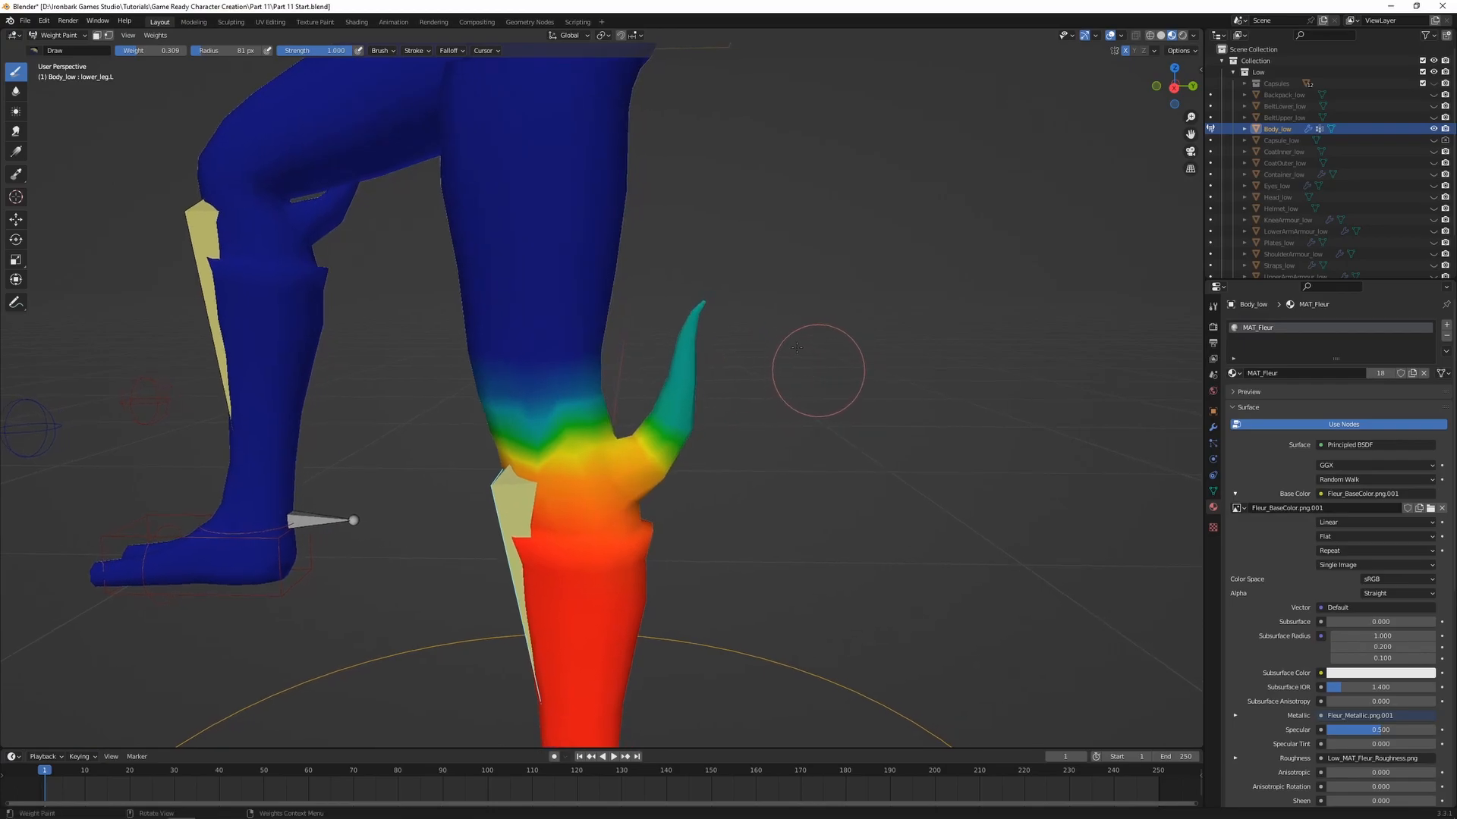
# Blur the lower leg bone's weights along the left leg's spike to soften the transition toward its base
pyautogui.click(16, 91)
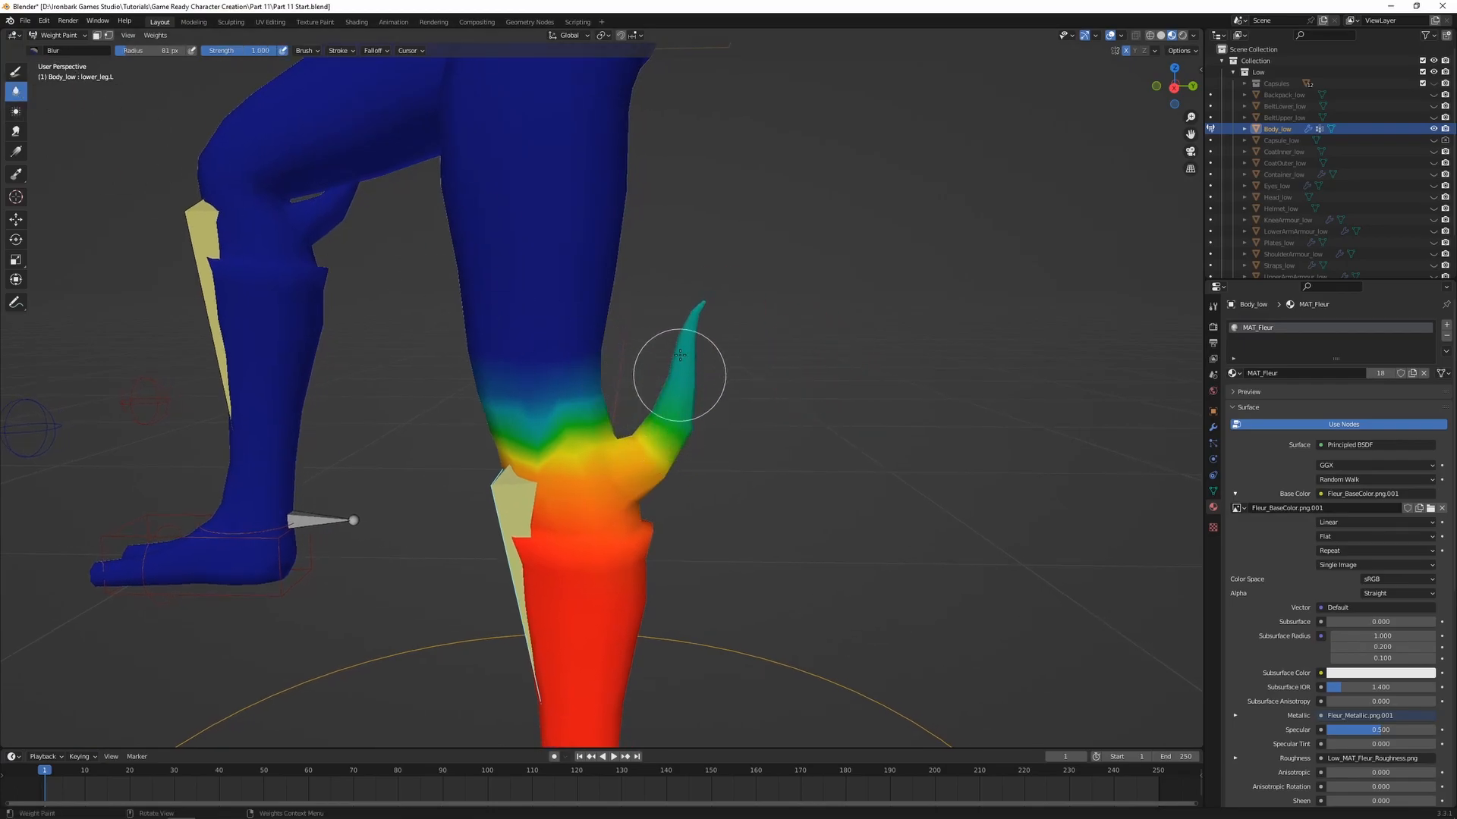
pyautogui.moveTo(685, 336)
pyautogui.mouseDown()
pyautogui.moveTo(667, 455)
pyautogui.moveTo(693, 397)
pyautogui.moveTo(673, 455)
pyautogui.moveTo(654, 423)
pyautogui.mouseUp()
pyautogui.moveTo(672, 387)
pyautogui.mouseDown(button='middle')
pyautogui.moveTo(523, 413)
pyautogui.moveTo(452, 400)
pyautogui.mouseUp(button='middle')
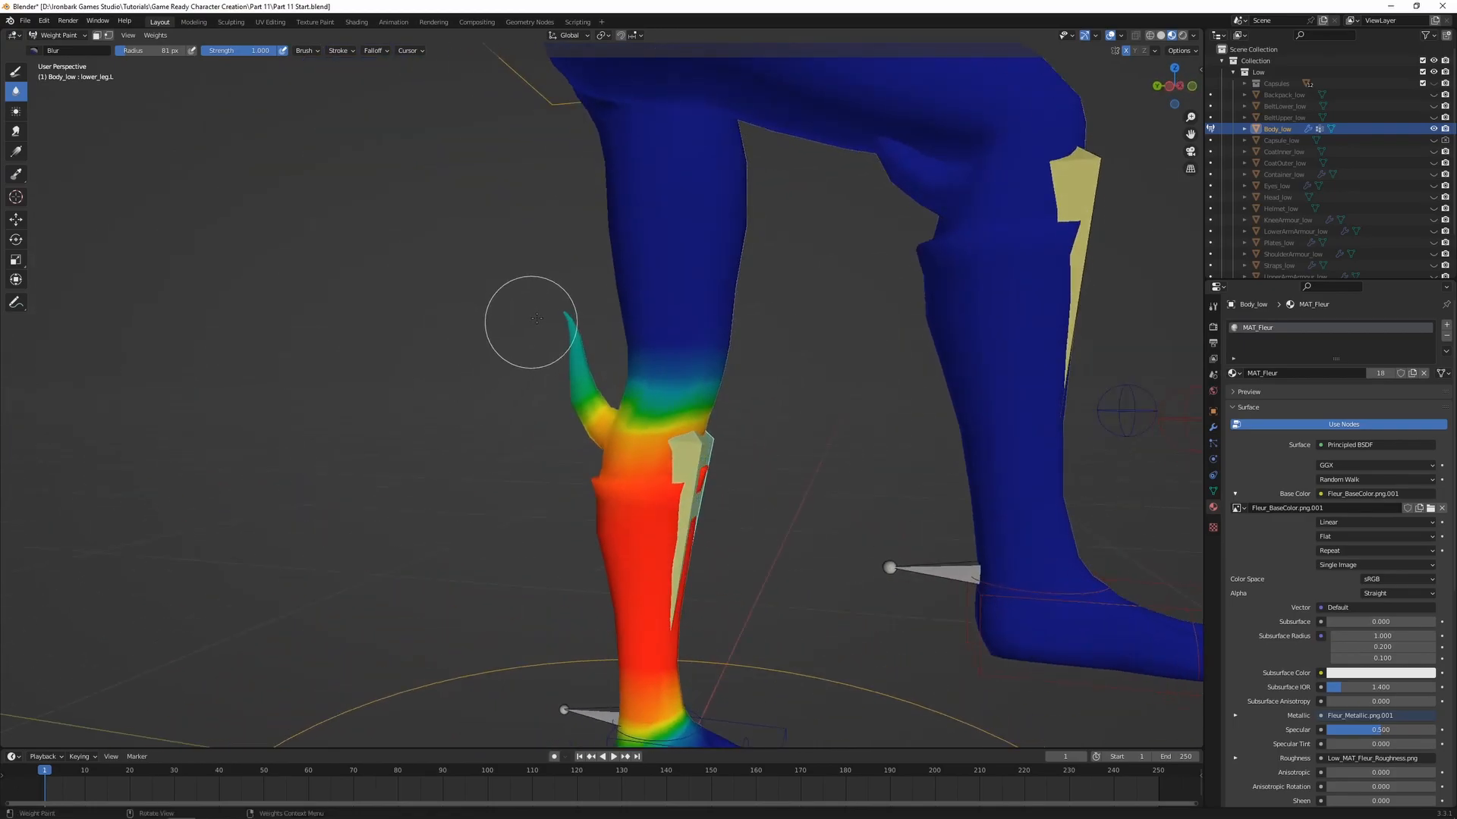
pyautogui.moveTo(571, 396)
pyautogui.mouseDown(button='middle')
pyautogui.moveTo(765, 424)
pyautogui.moveTo(704, 313)
pyautogui.moveTo(705, 338)
pyautogui.mouseUp(button='middle')
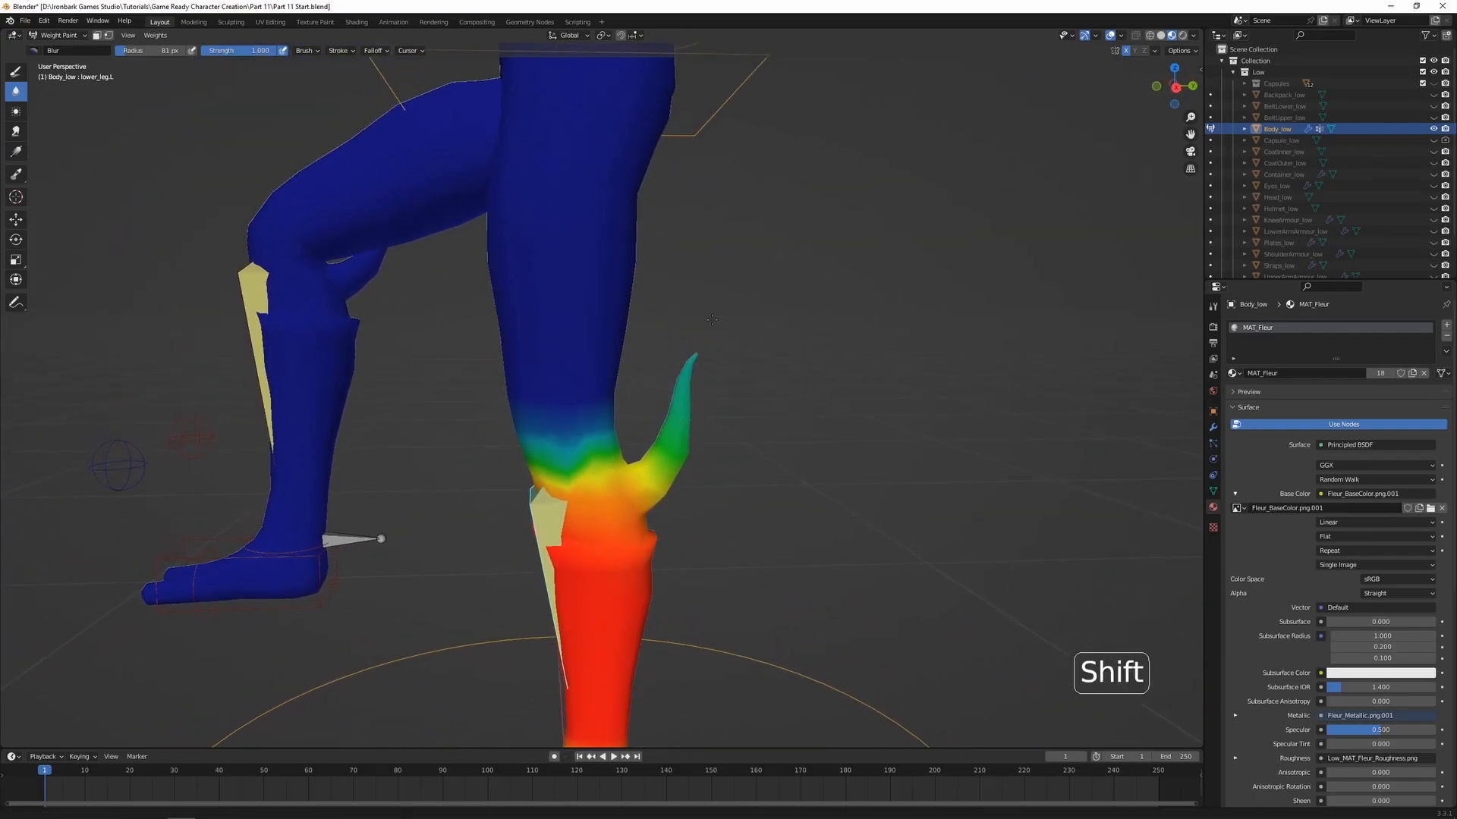
# Show the left upper leg bone's weights and paint the upper part of the left spike with the Draw brush at weight 0.485
pyautogui.keyDown('ctrl'); pyautogui.click(560, 271); pyautogui.keyUp('ctrl')
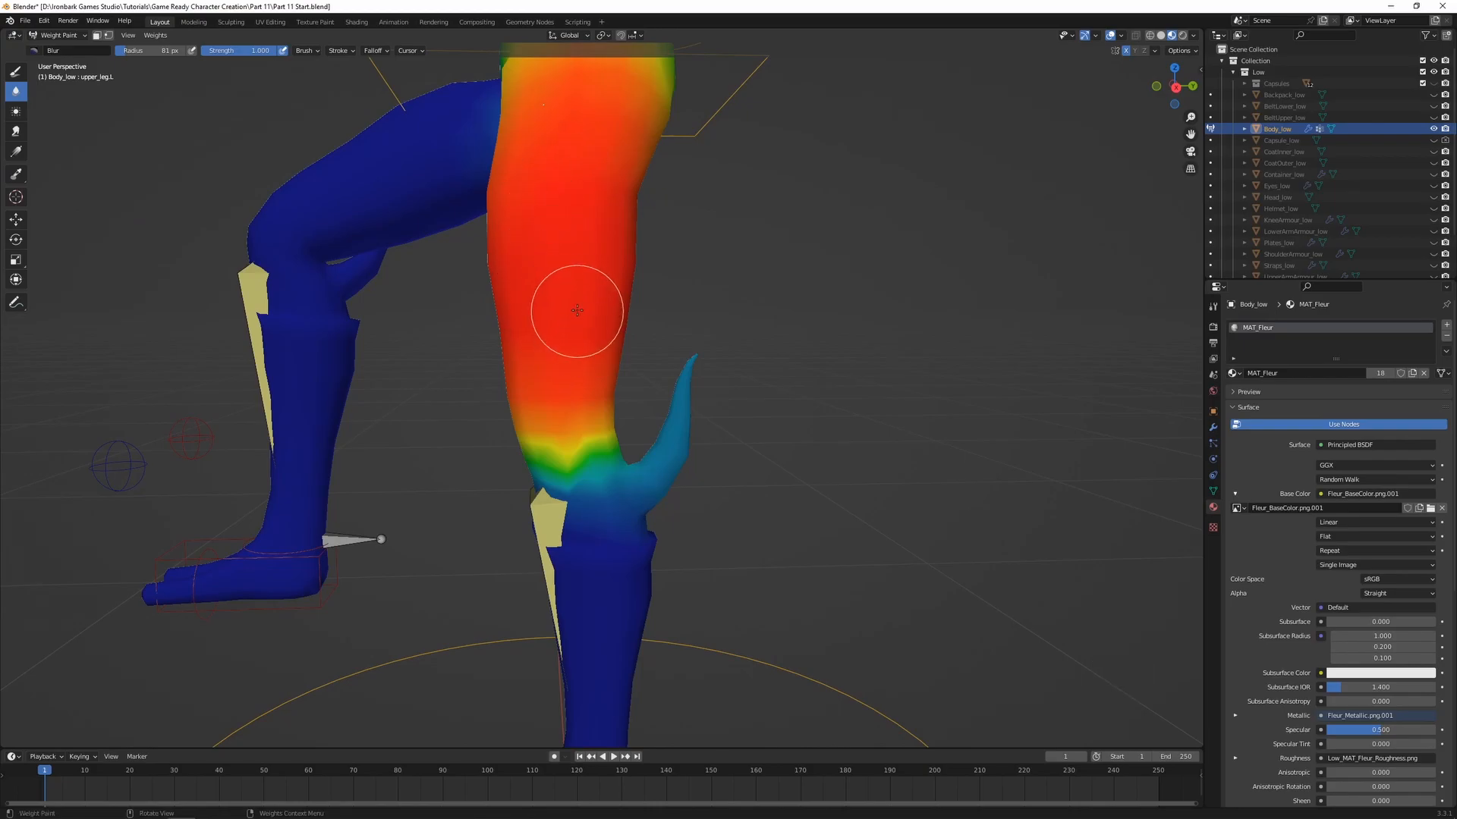
pyautogui.click(11, 75)
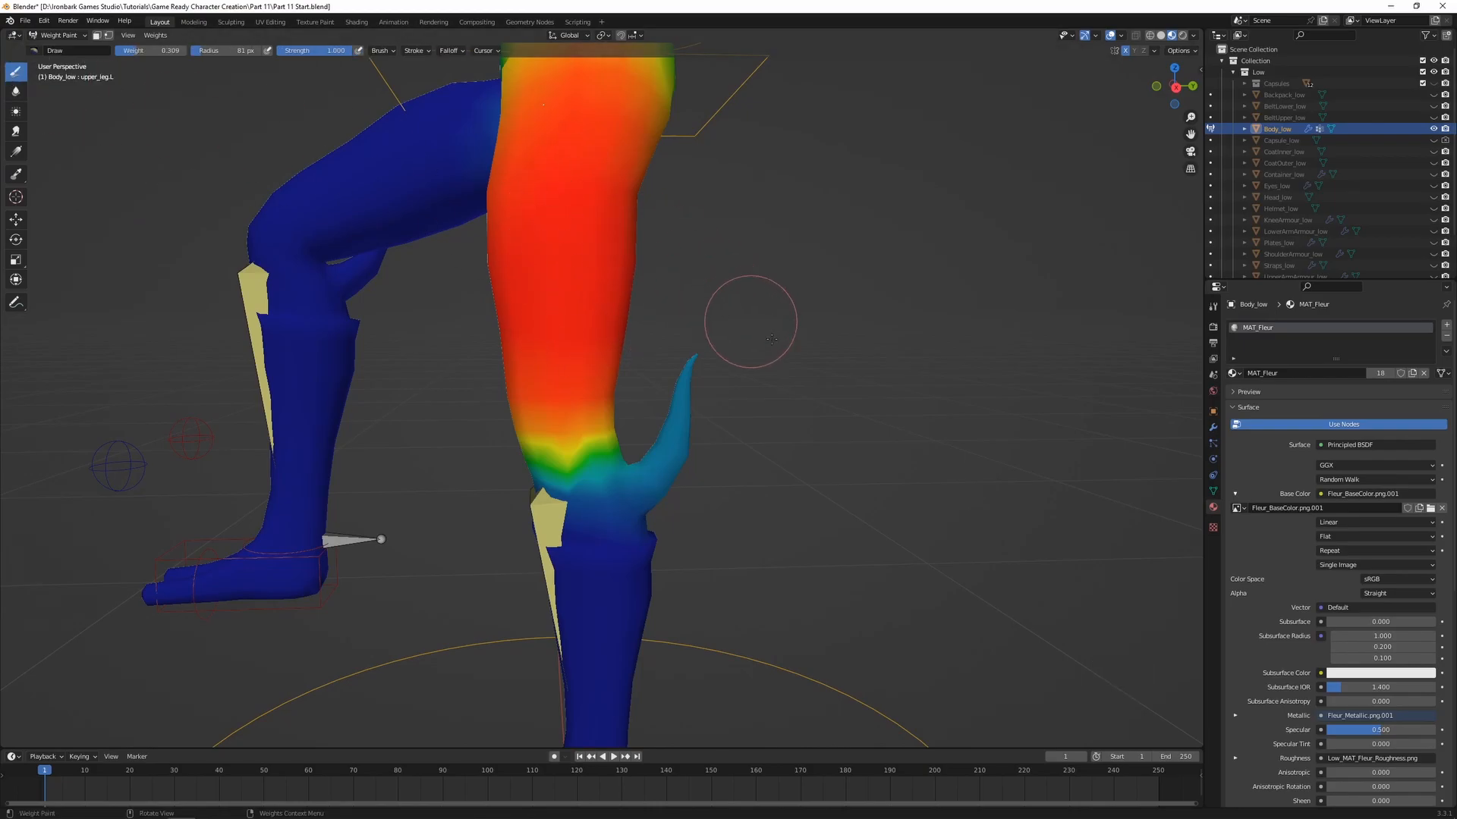
pyautogui.hotkey('ctrl', 'f')
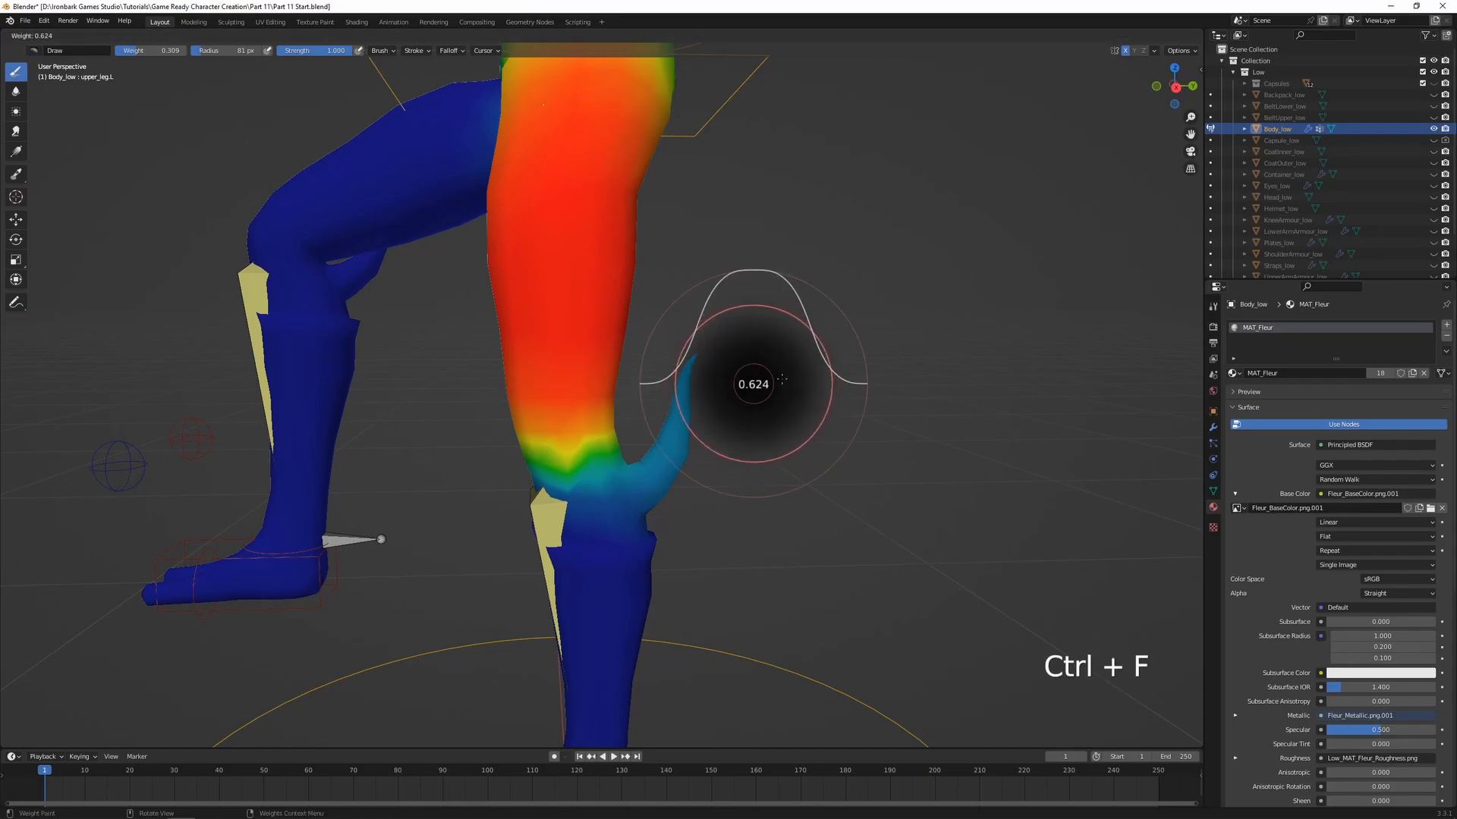
pyautogui.click(771, 381)
pyautogui.moveTo(732, 382)
pyautogui.mouseDown()
pyautogui.moveTo(689, 367)
pyautogui.moveTo(683, 396)
pyautogui.moveTo(676, 371)
pyautogui.mouseUp()
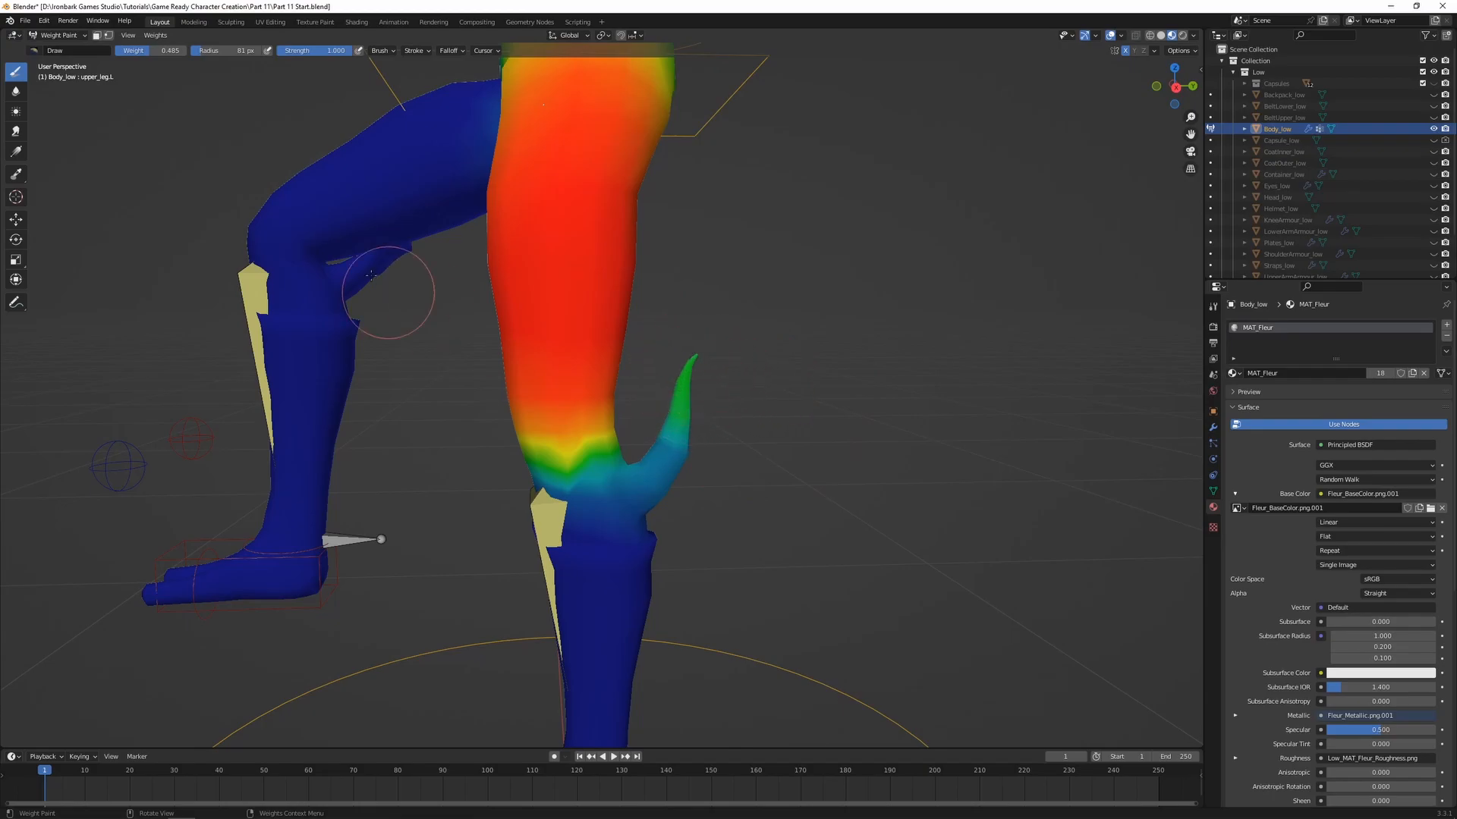
pyautogui.moveTo(400, 248); pyautogui.dragTo(488, 325, button='middle')
pyautogui.scroll(3, 487, 325)
pyautogui.moveTo(447, 321)
pyautogui.mouseDown()
pyautogui.moveTo(471, 408)
pyautogui.moveTo(504, 439)
pyautogui.mouseUp()
pyautogui.moveTo(375, 353); pyautogui.dragTo(737, 461, button='middle')
pyautogui.scroll(-1, 749, 424)
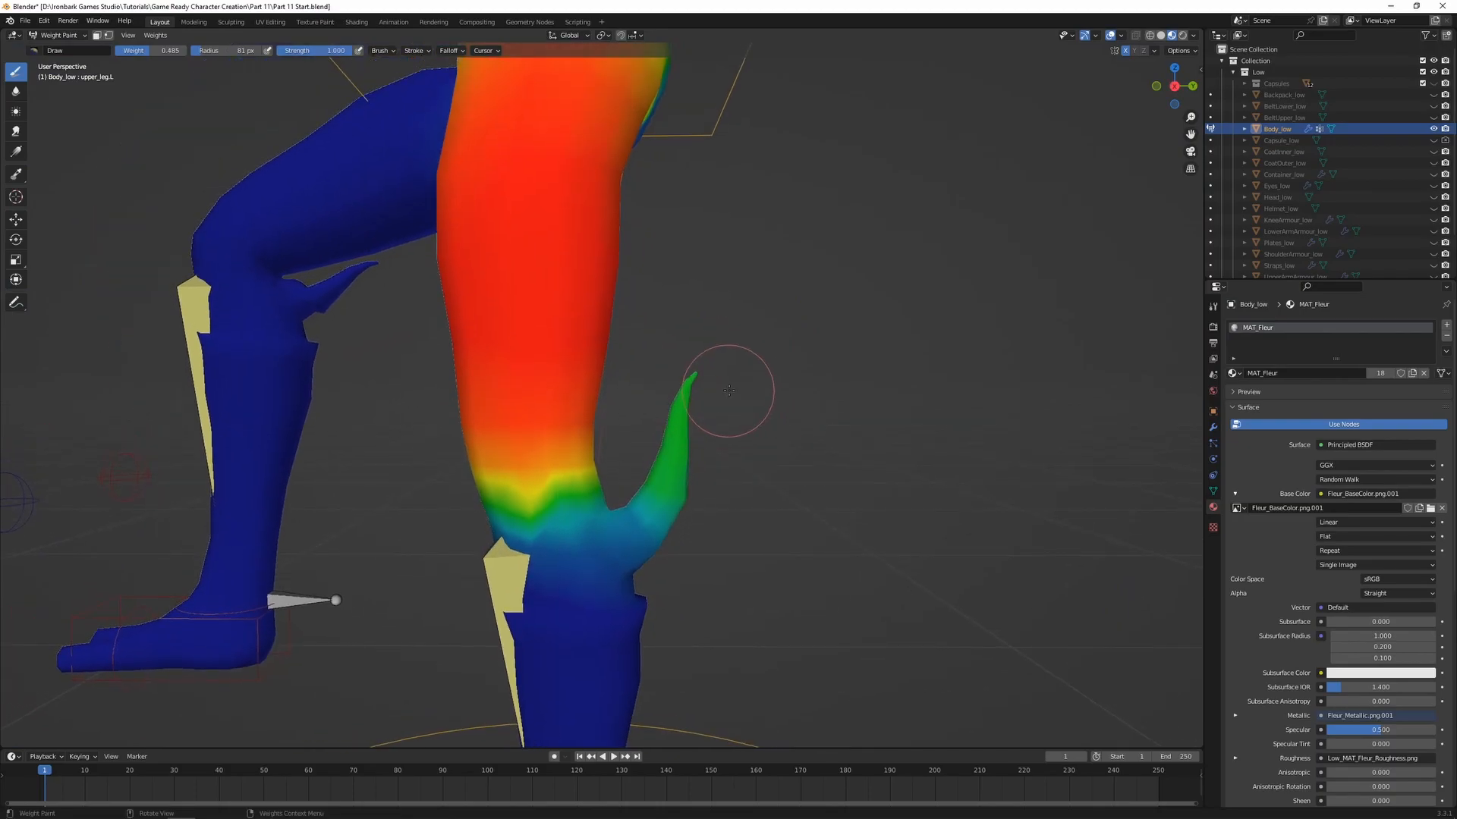
# Set the brush weight to 0.697 and paint the tip of the left leg's spike for the upper leg bone
pyautogui.hotkey('ctrl', 'f')
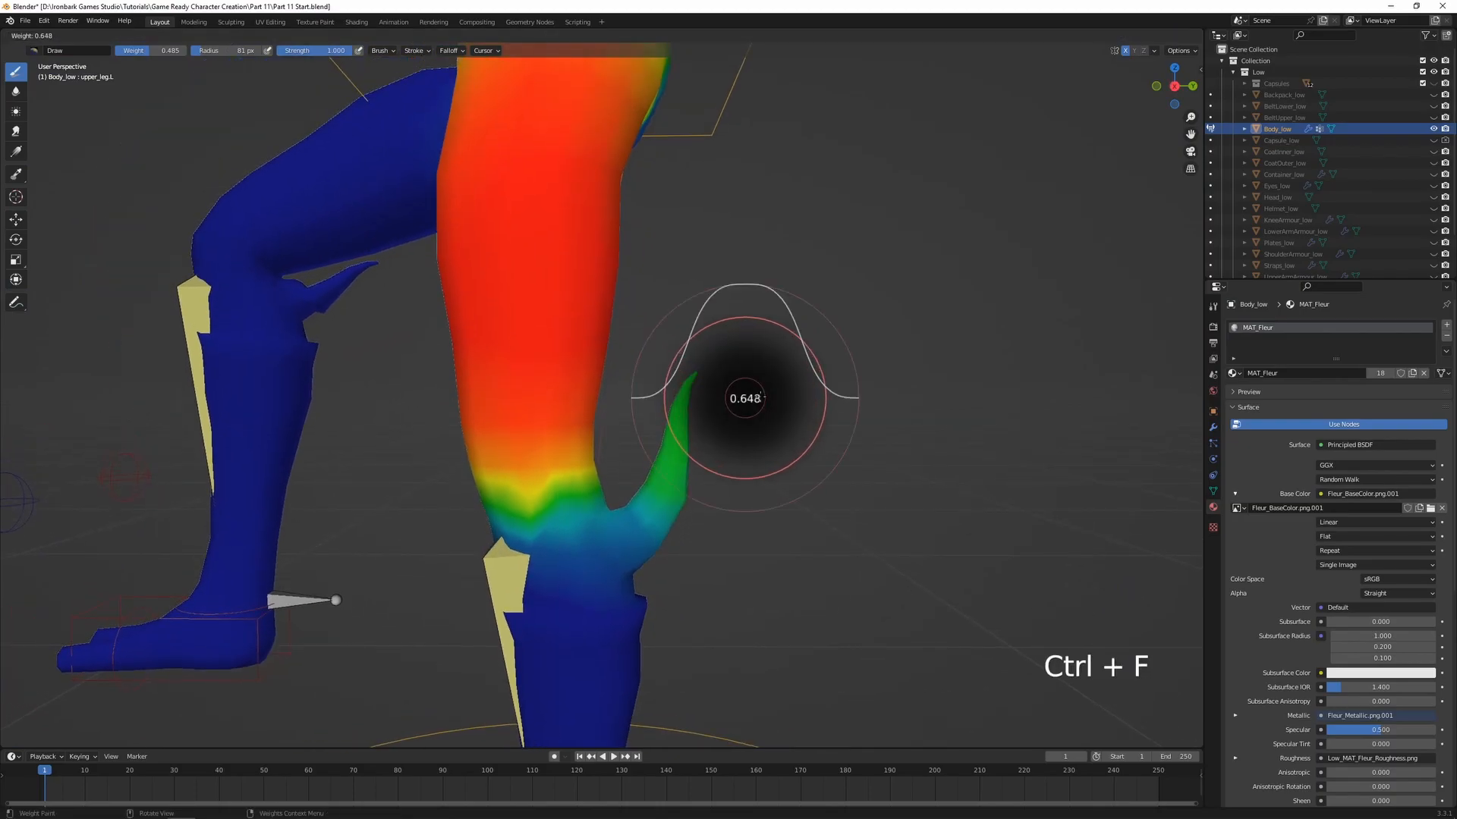
pyautogui.click(768, 395)
pyautogui.moveTo(695, 410)
pyautogui.mouseDown()
pyautogui.moveTo(674, 371)
pyautogui.moveTo(692, 378)
pyautogui.mouseUp()
pyautogui.moveTo(698, 381); pyautogui.dragTo(512, 396, button='middle')
pyautogui.moveTo(513, 396)
pyautogui.mouseDown()
pyautogui.moveTo(507, 414)
pyautogui.moveTo(523, 418)
pyautogui.mouseUp()
pyautogui.moveTo(520, 407); pyautogui.dragTo(708, 406, button='middle')
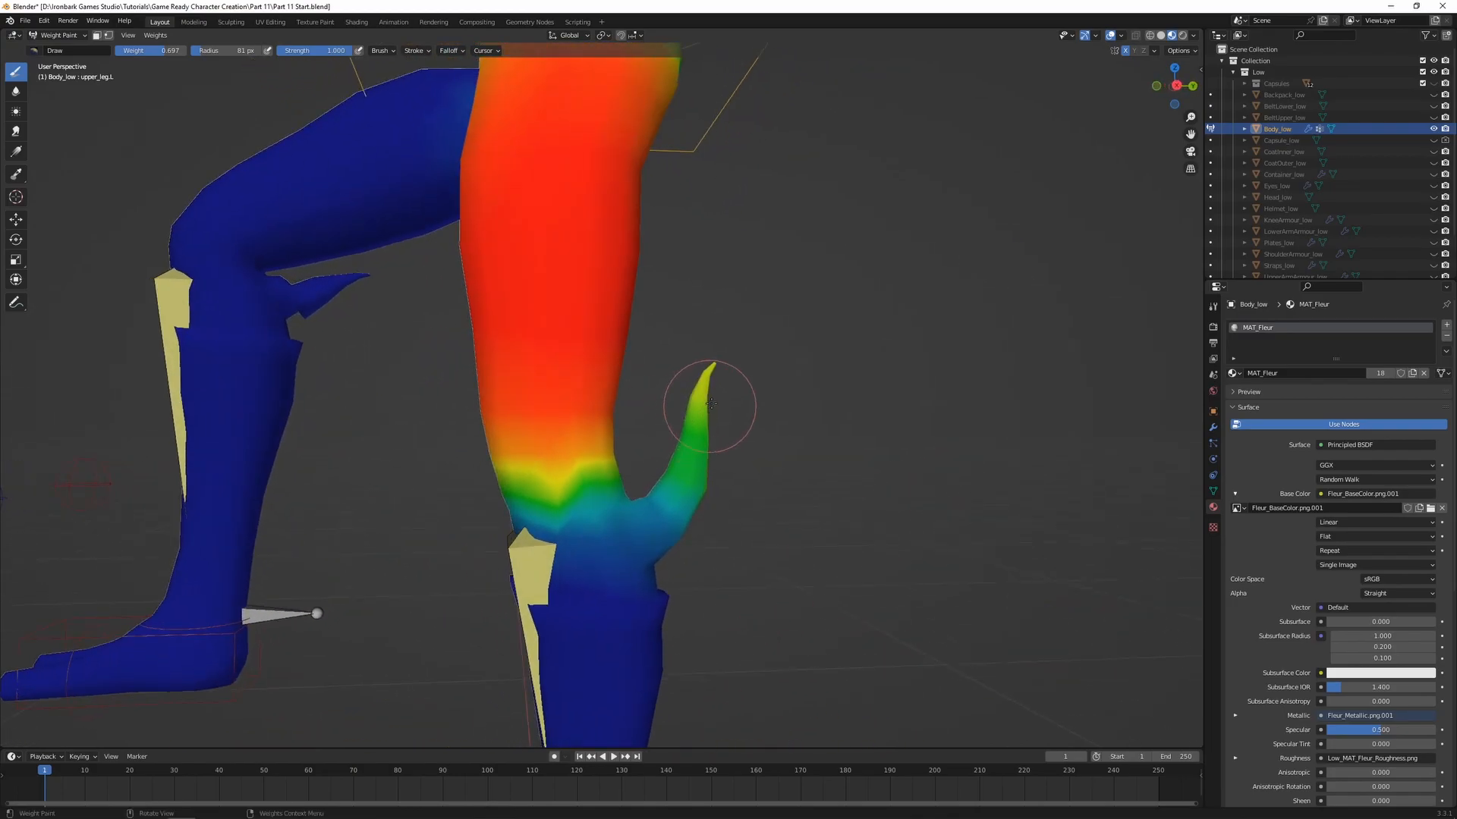
pyautogui.moveTo(695, 396); pyautogui.dragTo(703, 402)
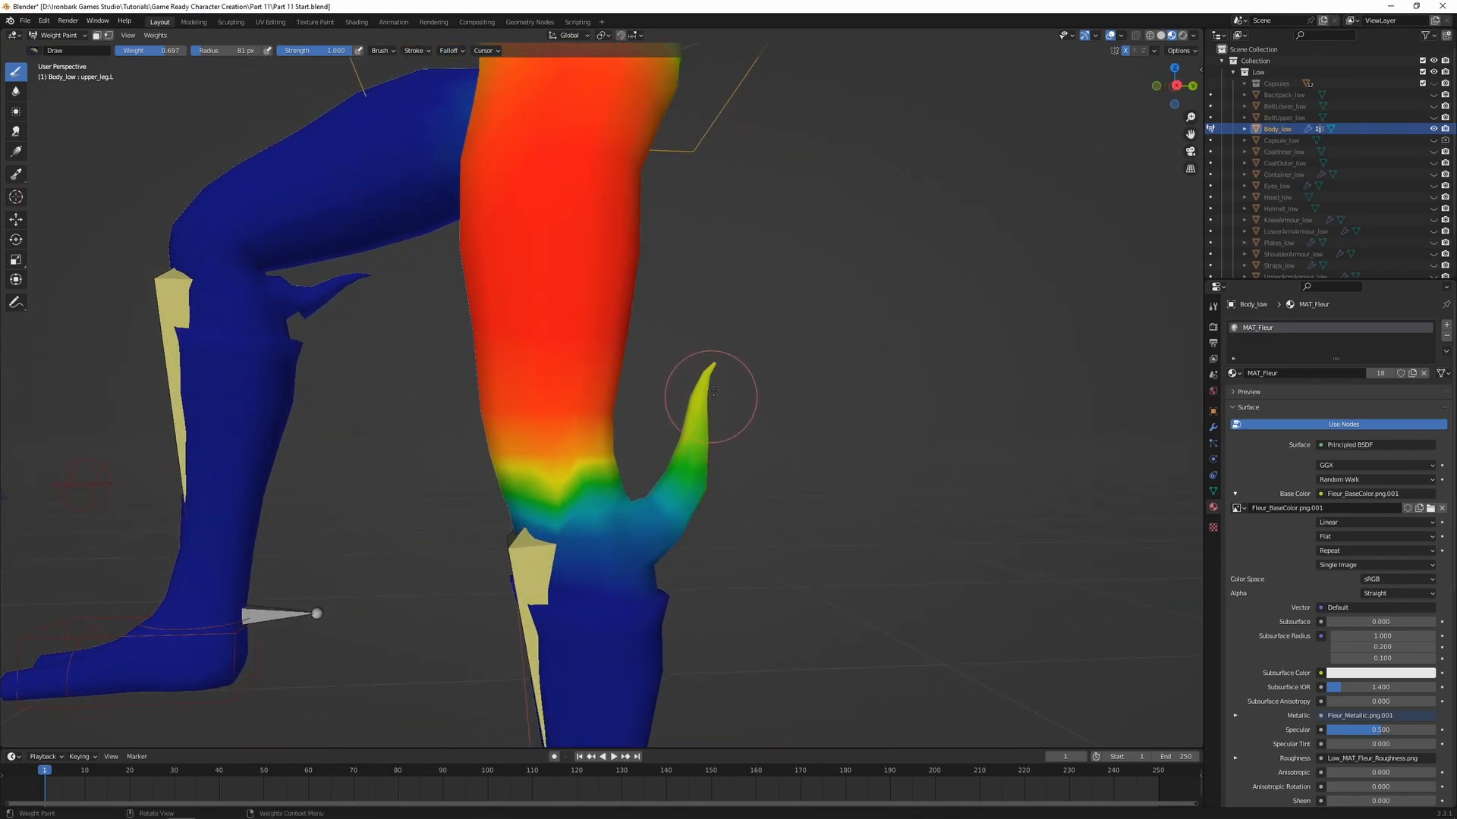
pyautogui.moveTo(706, 374); pyautogui.dragTo(692, 379, button='middle')
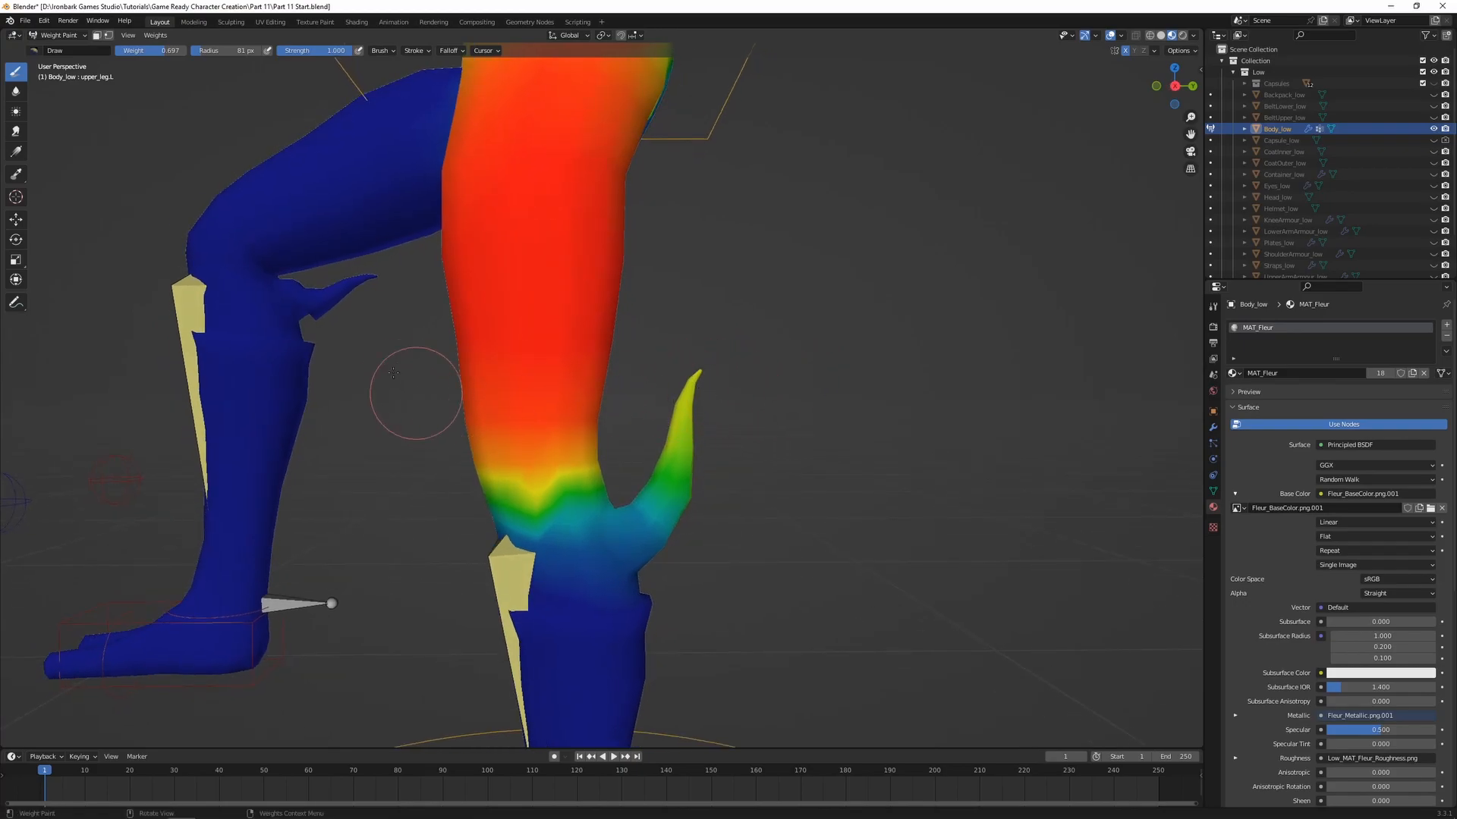
# Blur the left spike's weights for the upper leg bone and for the lower leg bone
pyautogui.click(15, 93)
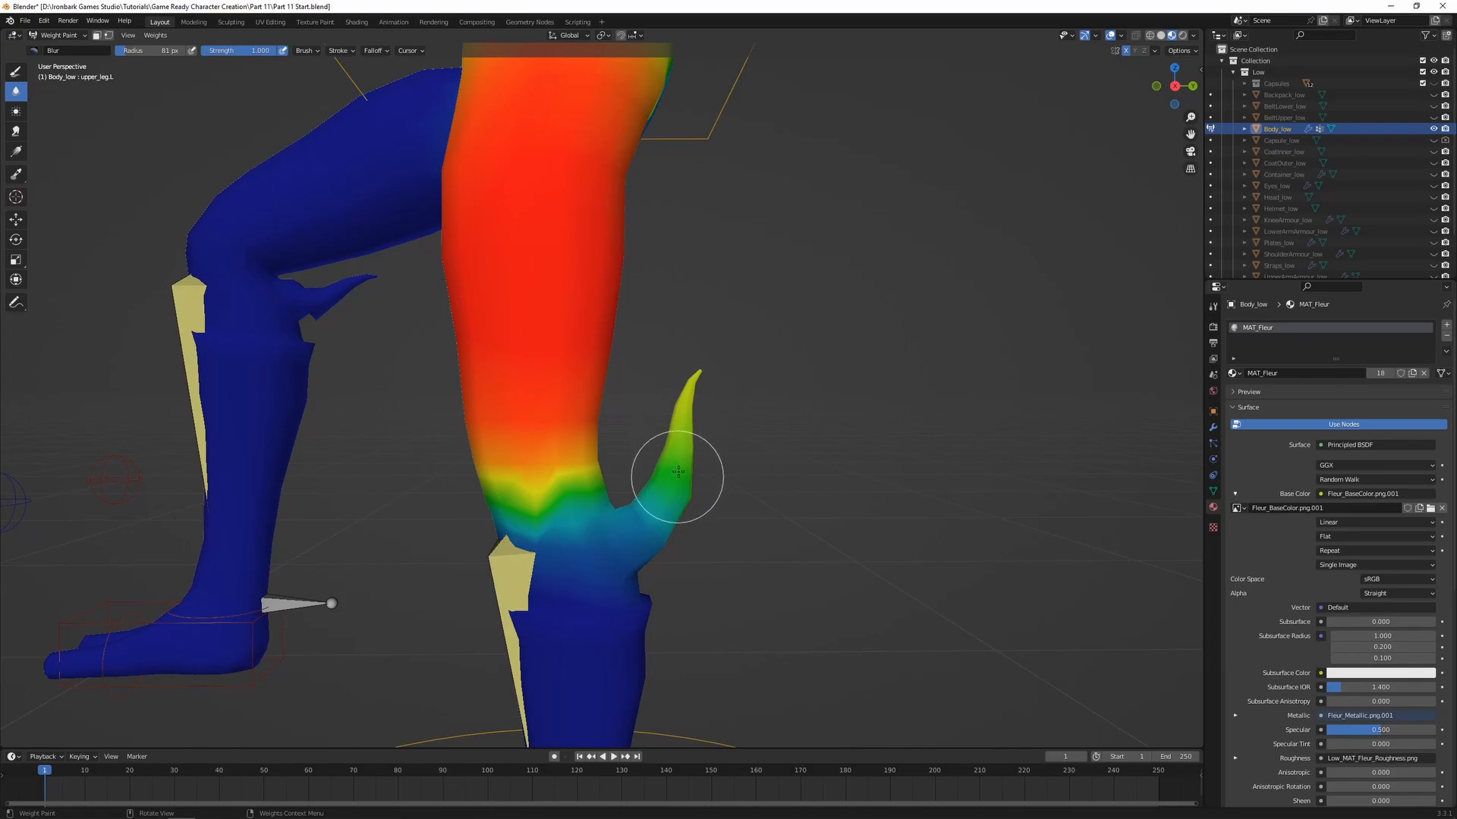
pyautogui.moveTo(804, 505)
pyautogui.mouseDown(button='middle')
pyautogui.moveTo(542, 455)
pyautogui.moveTo(757, 465)
pyautogui.moveTo(702, 478)
pyautogui.moveTo(712, 468)
pyautogui.mouseUp(button='middle')
pyautogui.keyDown('ctrl'); pyautogui.click(597, 611); pyautogui.keyUp('ctrl')
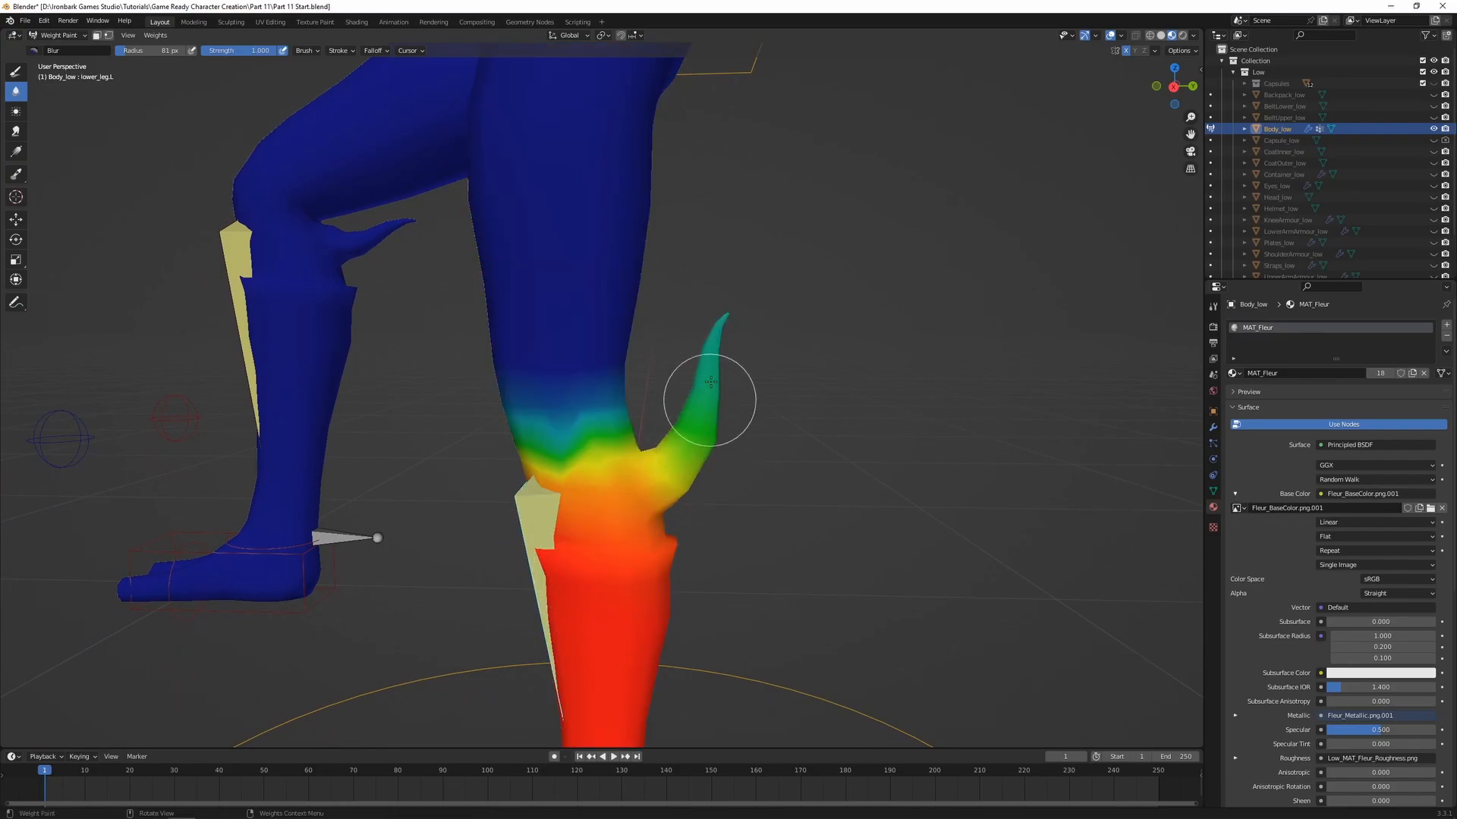
pyautogui.moveTo(713, 436); pyautogui.dragTo(747, 440, button='middle')
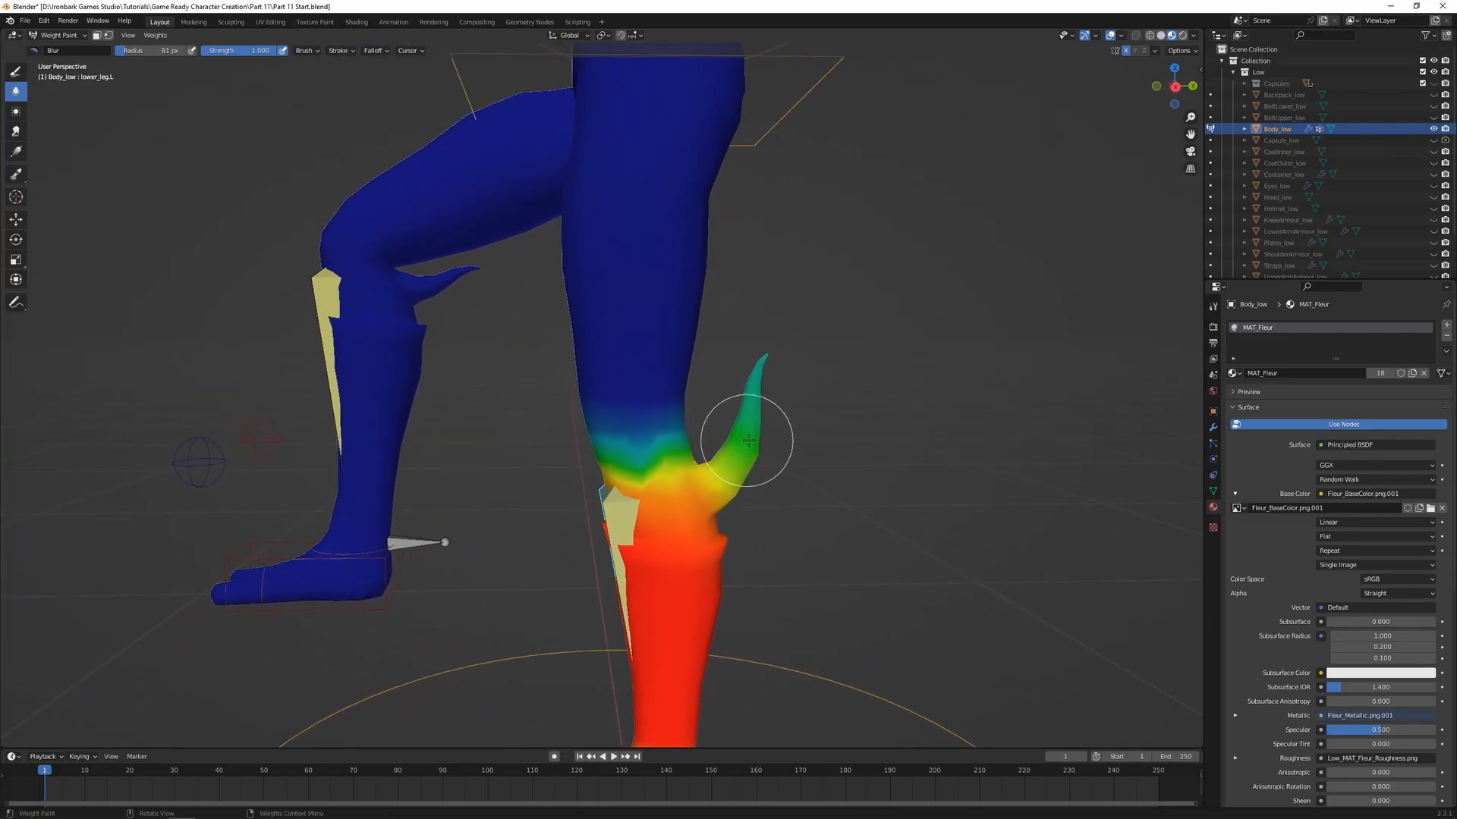
# Move the right leg control to test how the mirrored spike deforms, and reset the control's rotation and location
pyautogui.keyDown('ctrl'); pyautogui.click(392, 607); pyautogui.keyUp('ctrl')
pyautogui.press('g')
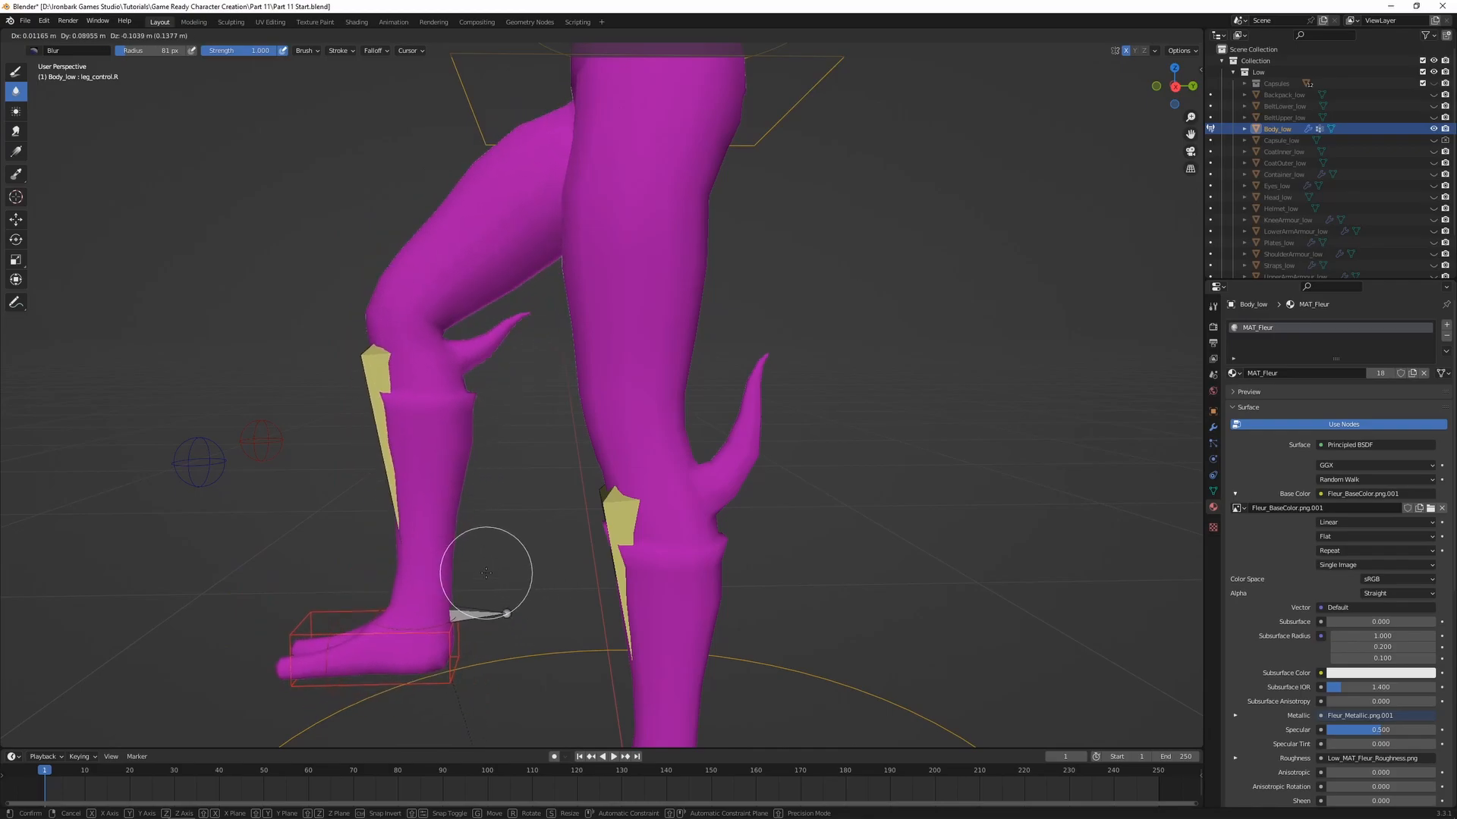
pyautogui.click(440, 520)
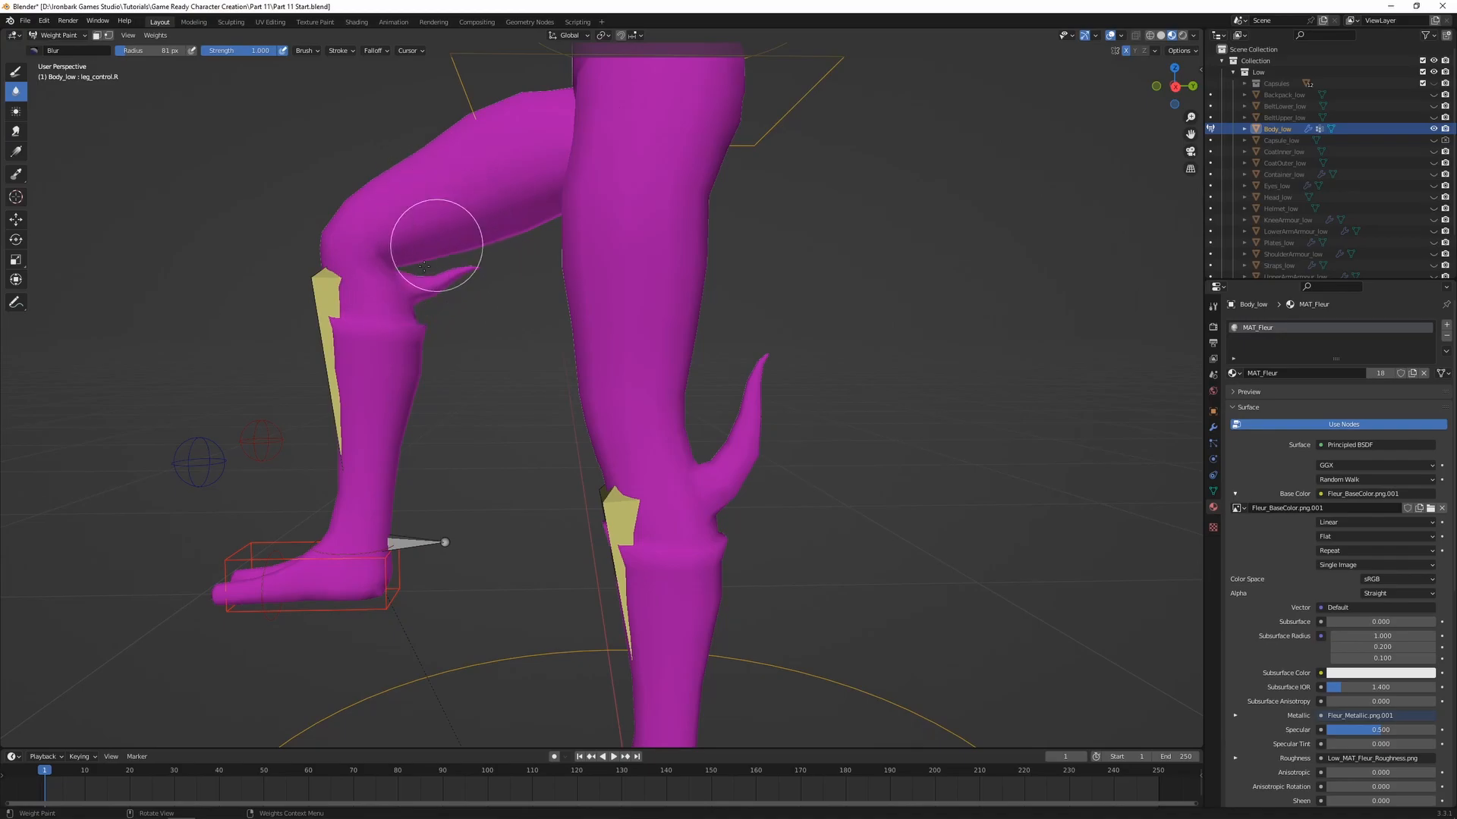
pyautogui.scroll(-2, 451, 375)
pyautogui.keyDown('shift'); pyautogui.moveTo(541, 455); pyautogui.dragTo(520, 416, button='middle'); pyautogui.keyUp('shift')
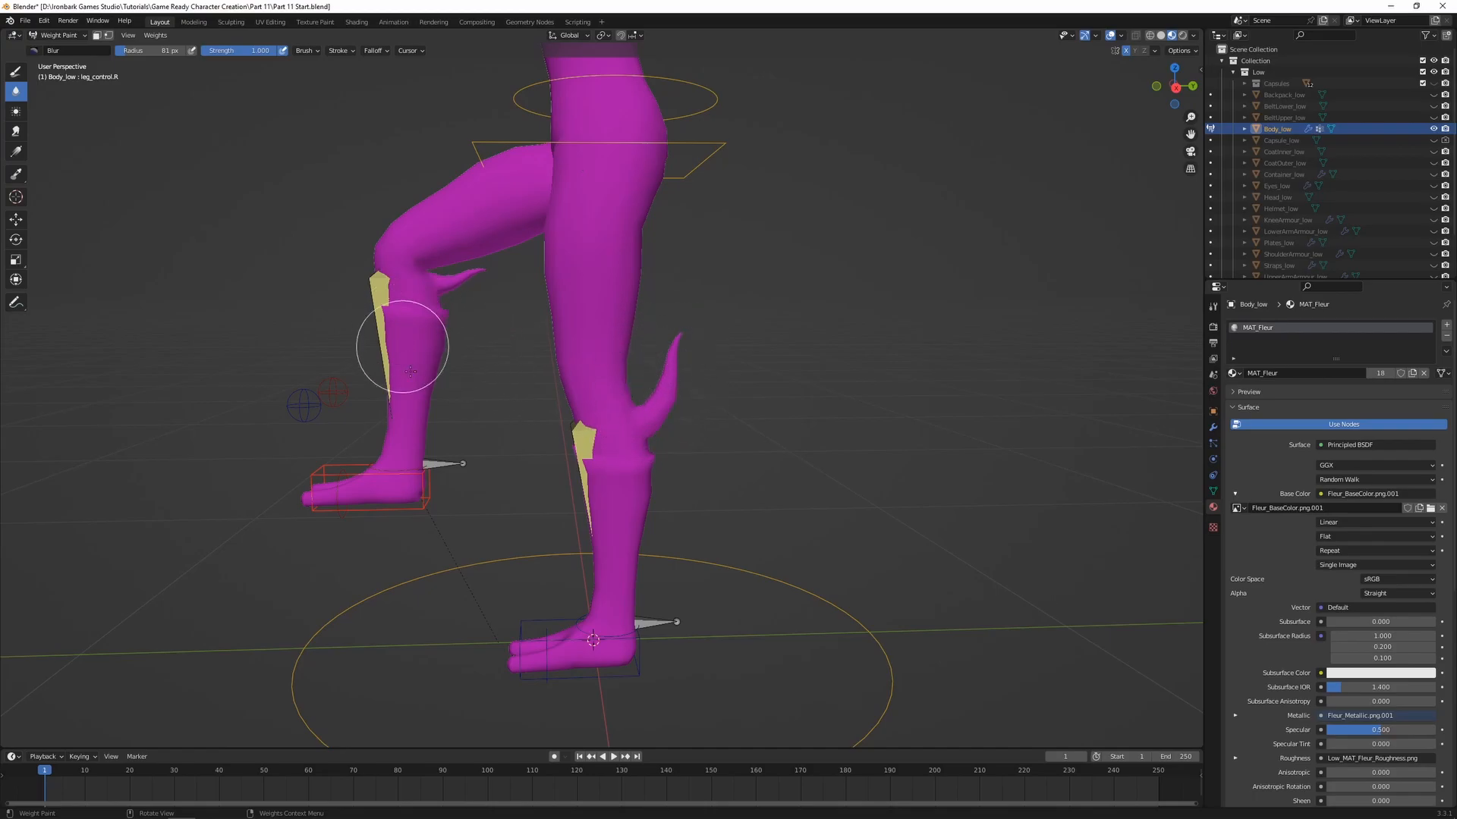
pyautogui.moveTo(458, 277); pyautogui.dragTo(478, 363)
pyautogui.hotkey('alt', 'g')
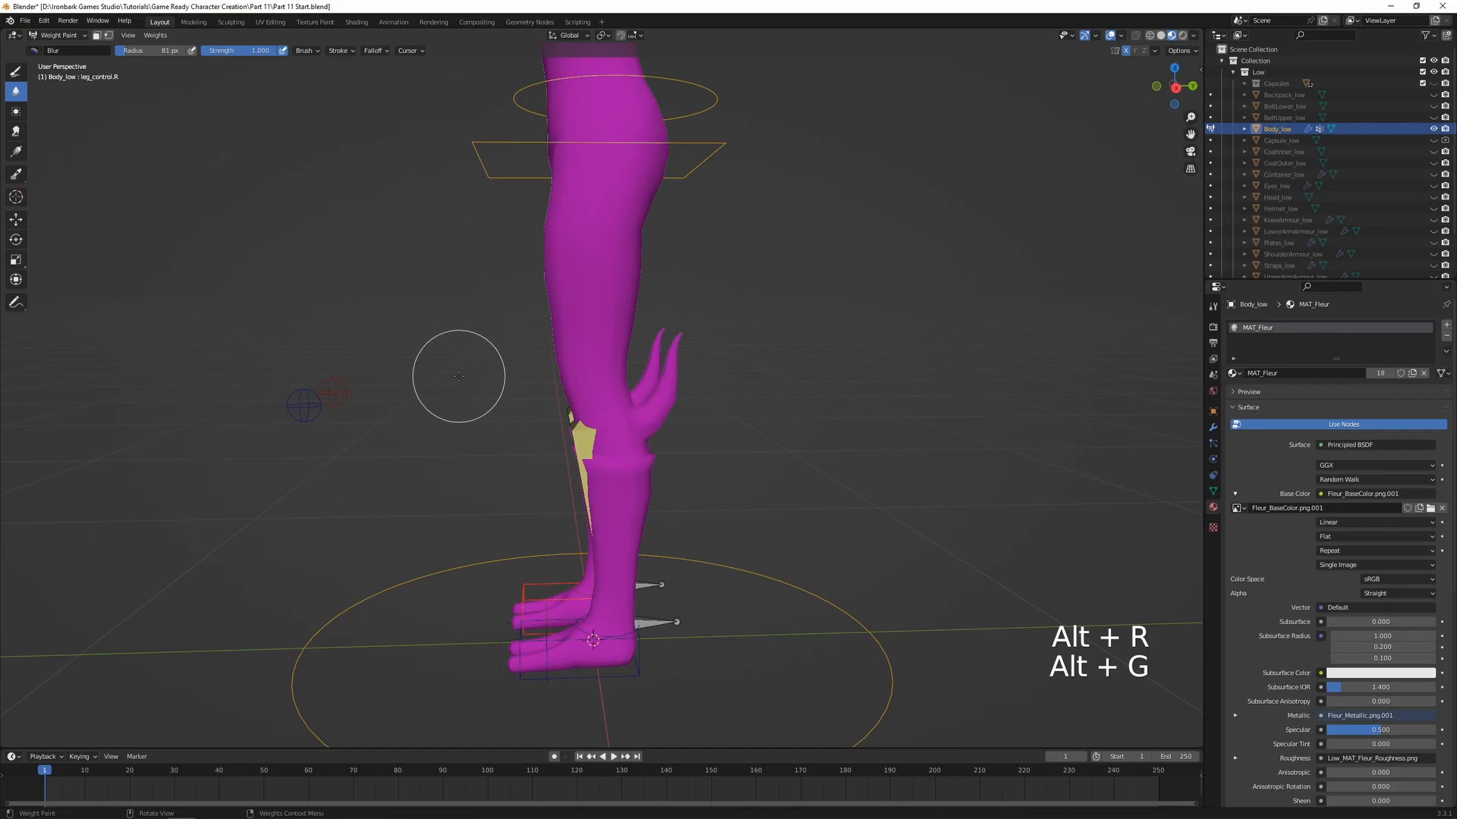
# Examine the body's weights for the spine, hips, head and neck bones in turn
pyautogui.scroll(-2, 459, 376)
pyautogui.moveTo(459, 377); pyautogui.dragTo(514, 375, button='middle')
pyautogui.keyDown('shift'); pyautogui.moveTo(618, 304); pyautogui.dragTo(605, 555, button='middle'); pyautogui.keyUp('shift')
pyautogui.keyDown('ctrl'); pyautogui.click(690, 333); pyautogui.keyUp('ctrl')
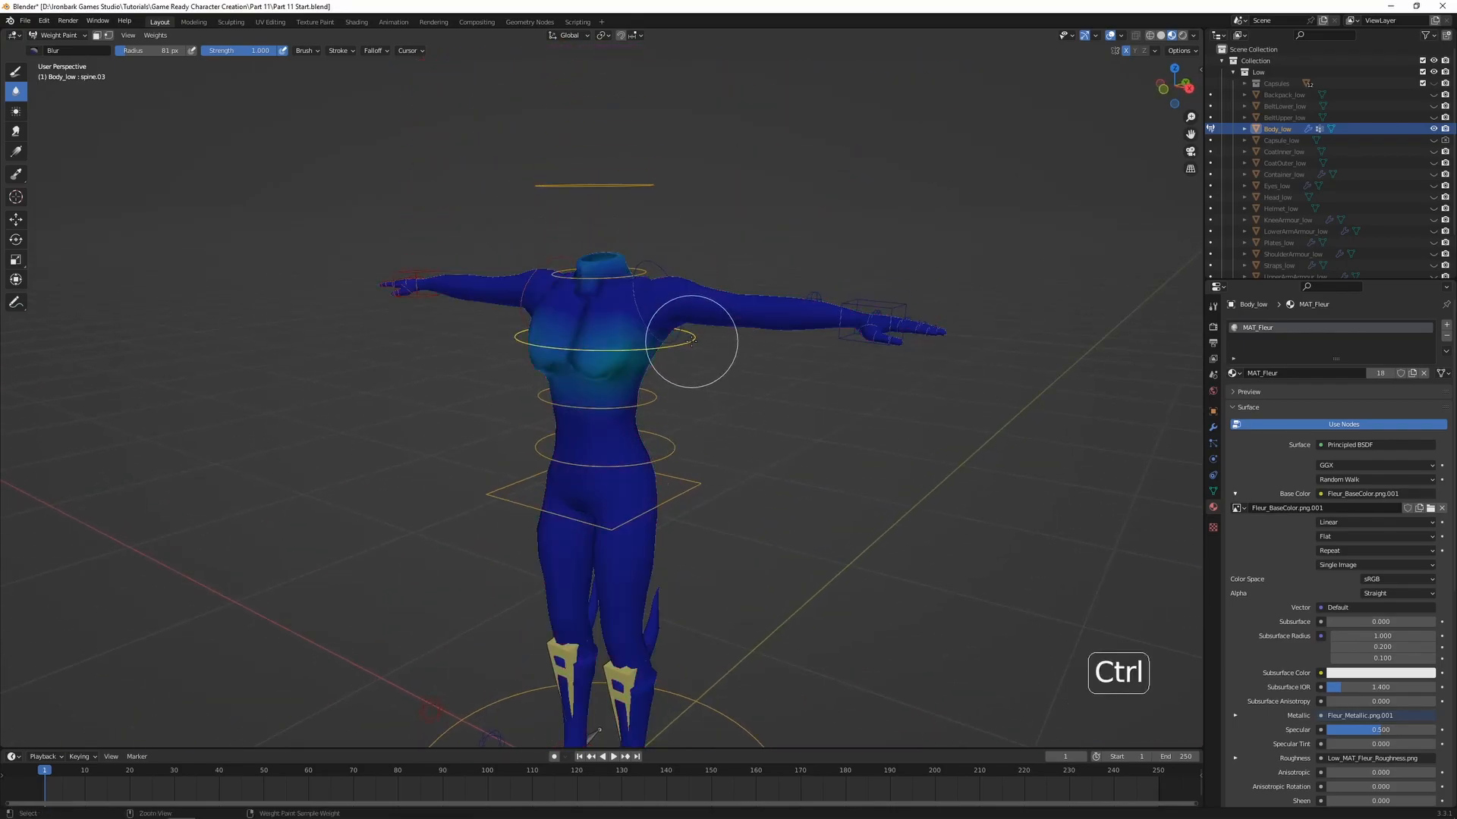
pyautogui.keyDown('ctrl'); pyautogui.click(651, 393); pyautogui.keyUp('ctrl')
pyautogui.keyDown('ctrl'); pyautogui.click(674, 449); pyautogui.keyUp('ctrl')
pyautogui.keyDown('ctrl'); pyautogui.click(695, 479); pyautogui.keyUp('ctrl')
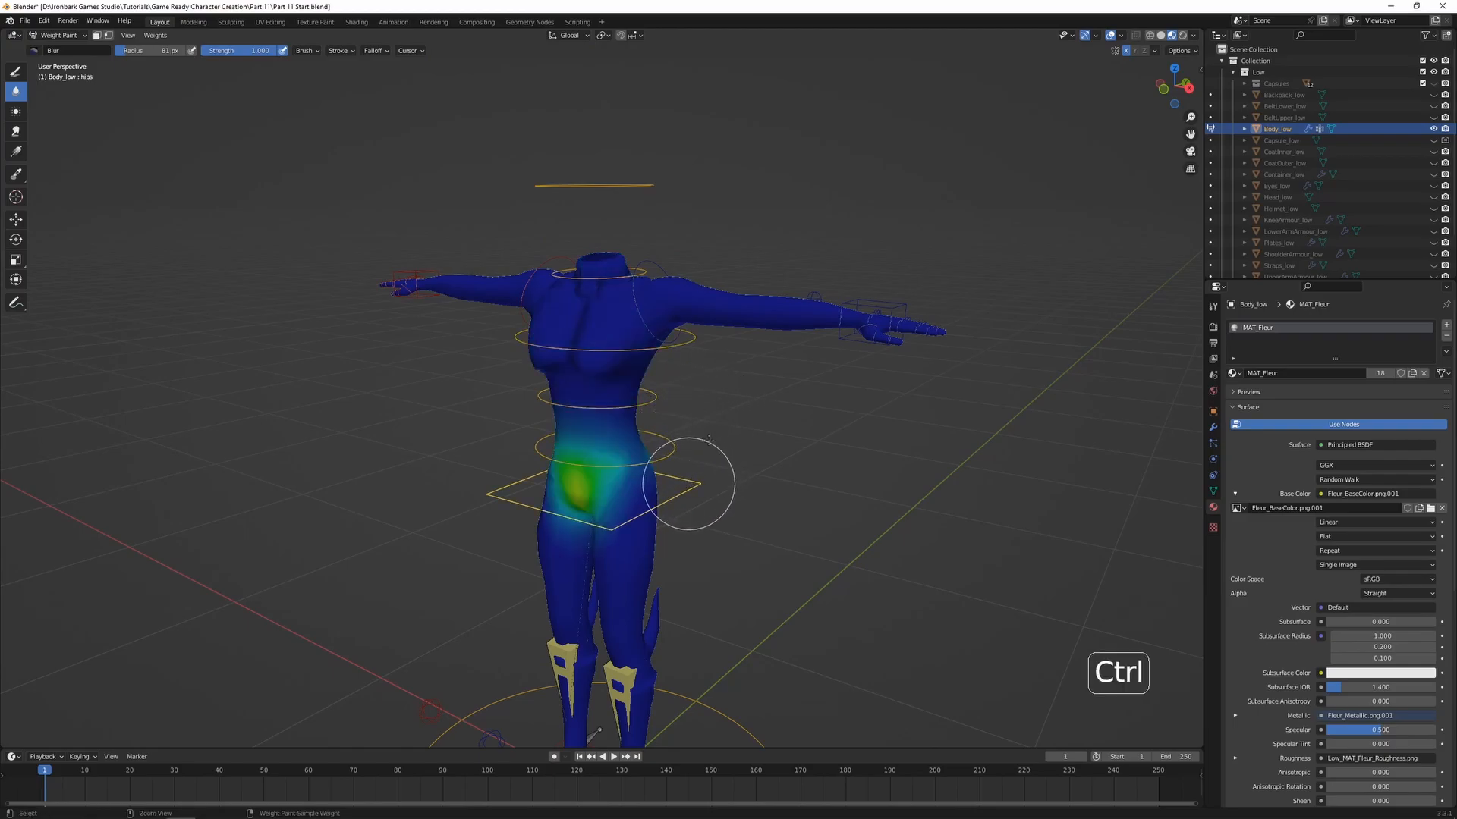
pyautogui.keyDown('ctrl'); pyautogui.click(627, 182); pyautogui.keyUp('ctrl')
pyautogui.keyDown('ctrl'); pyautogui.click(621, 276); pyautogui.keyUp('ctrl')
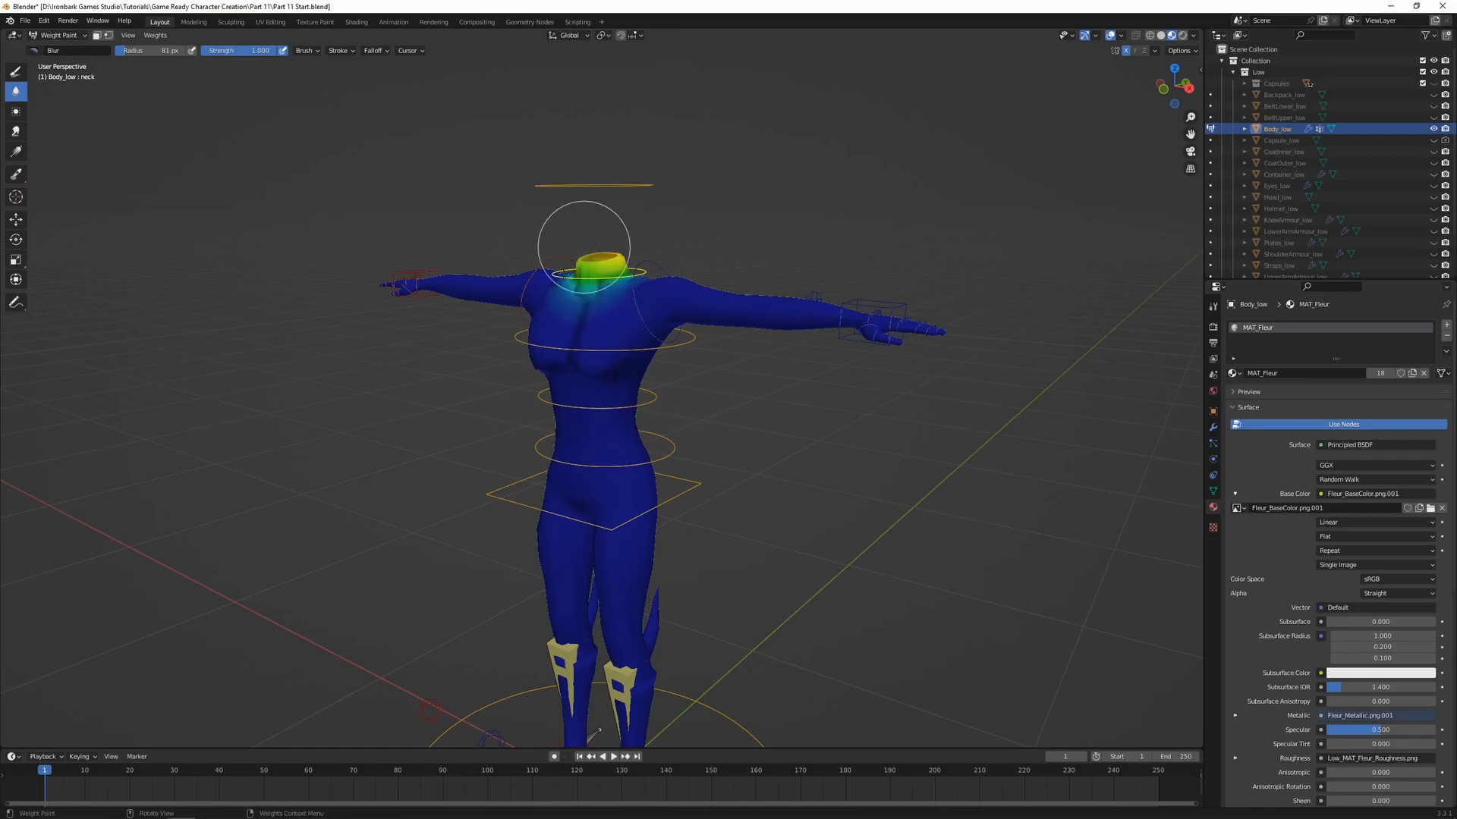
pyautogui.keyDown('shift'); pyautogui.moveTo(704, 420); pyautogui.dragTo(709, 325, button='middle'); pyautogui.keyUp('shift')
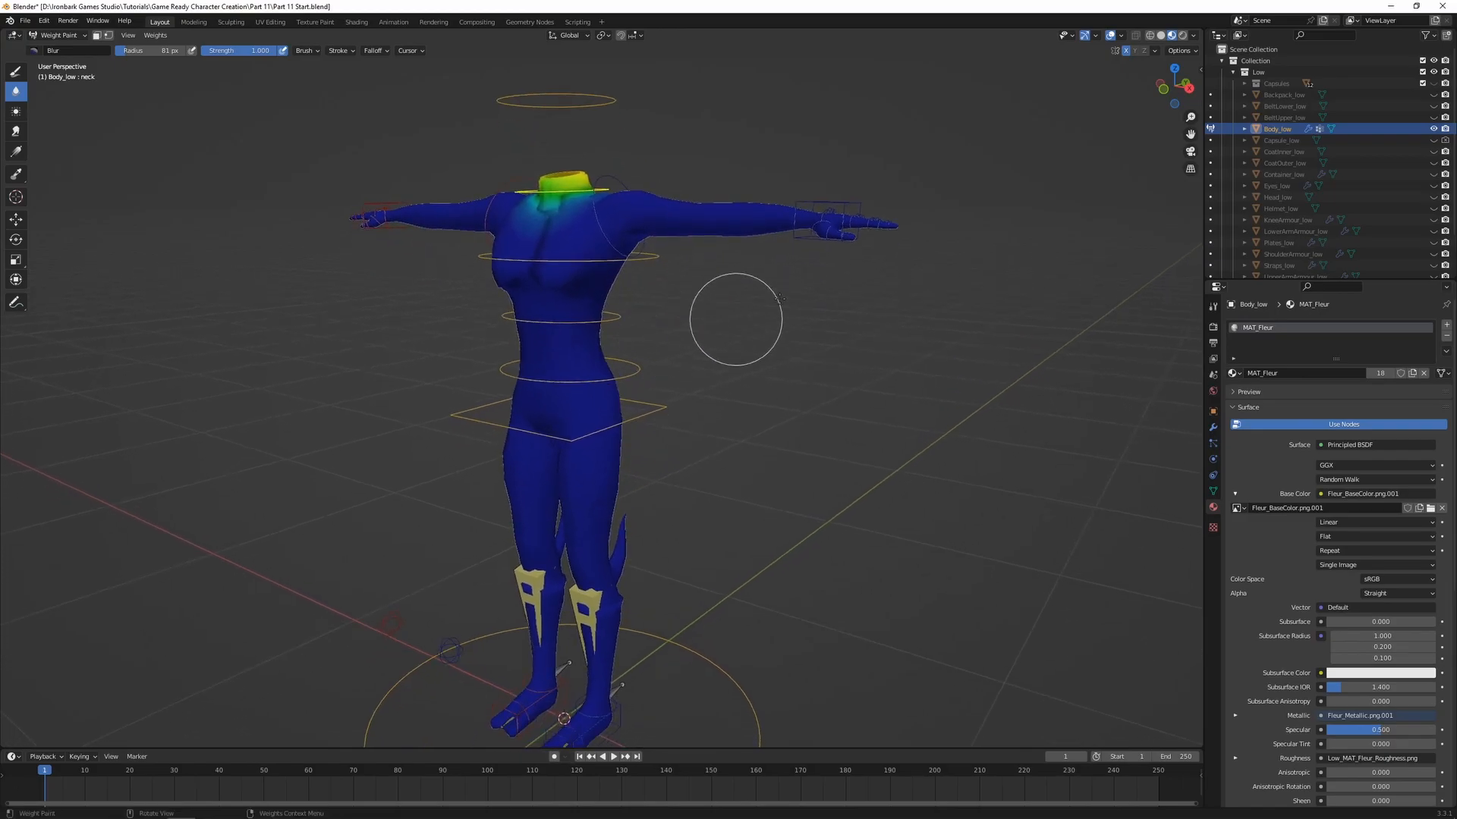
pyautogui.scroll(-1, 679, 389)
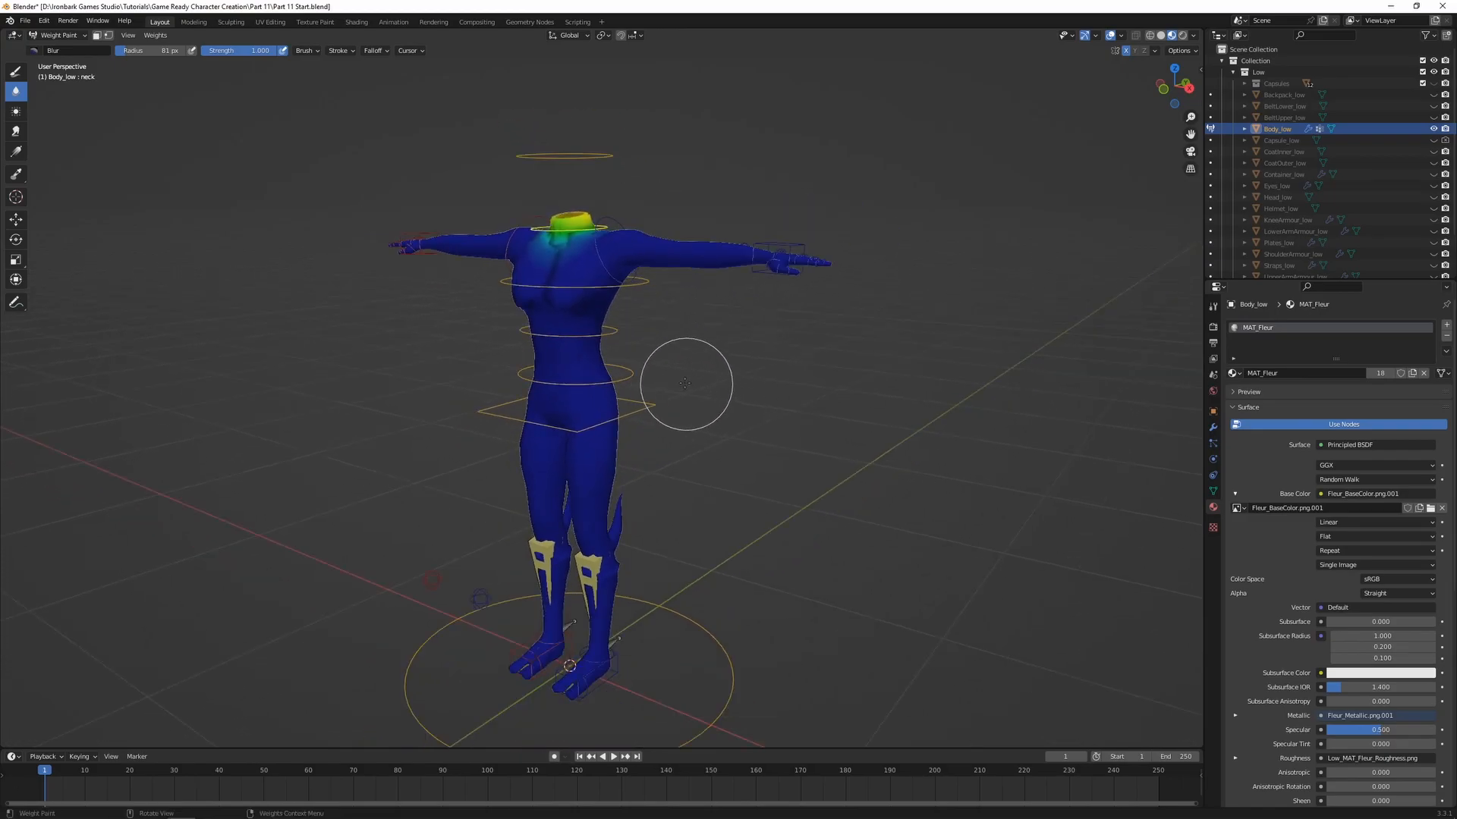
# Return the body to Object Mode, deselect everything and unhide Head_low
pyautogui.hotkey('ctrl', 'Tab')
pyautogui.click(593, 387)
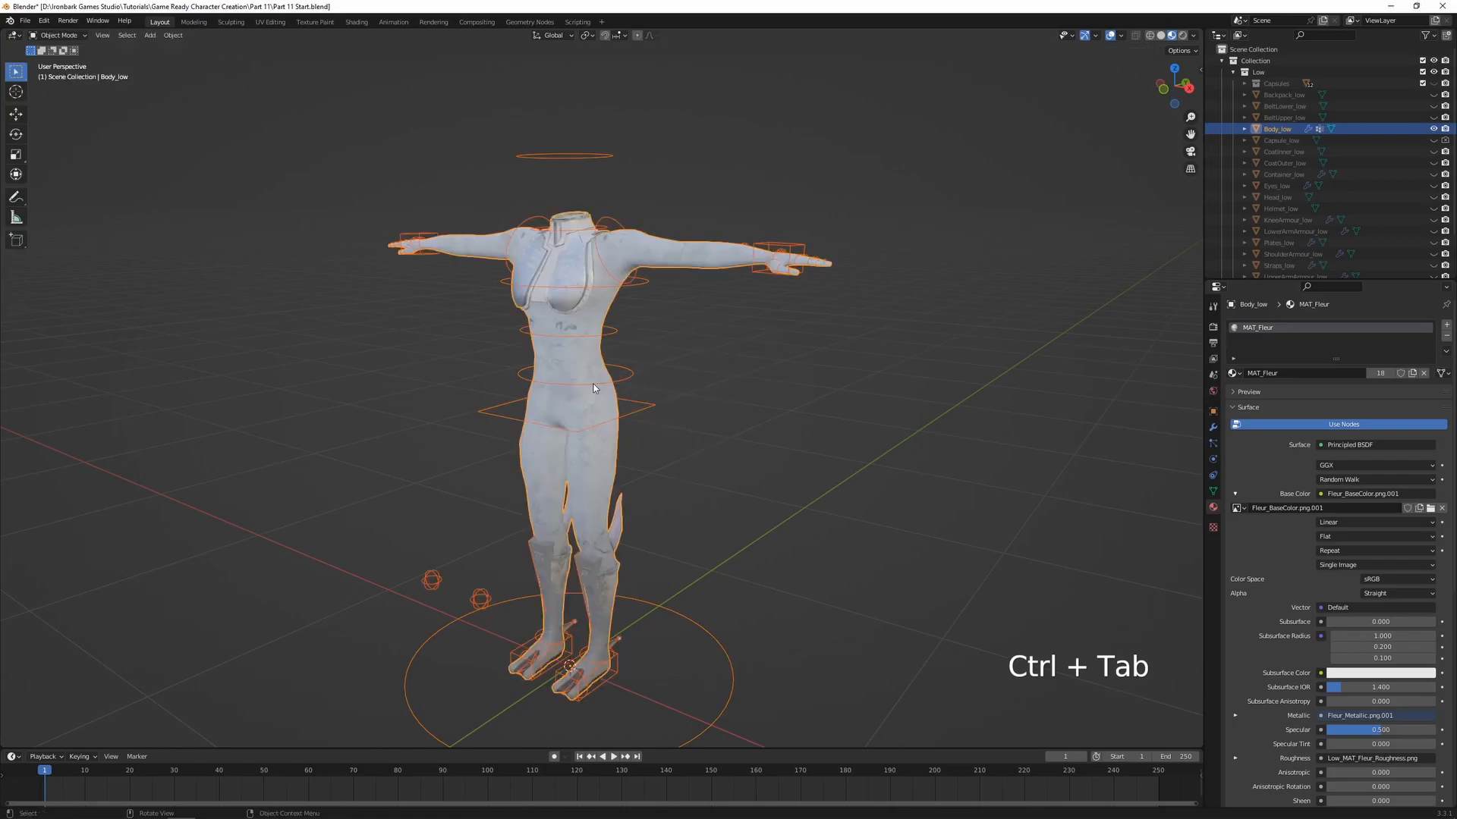
pyautogui.click(695, 382)
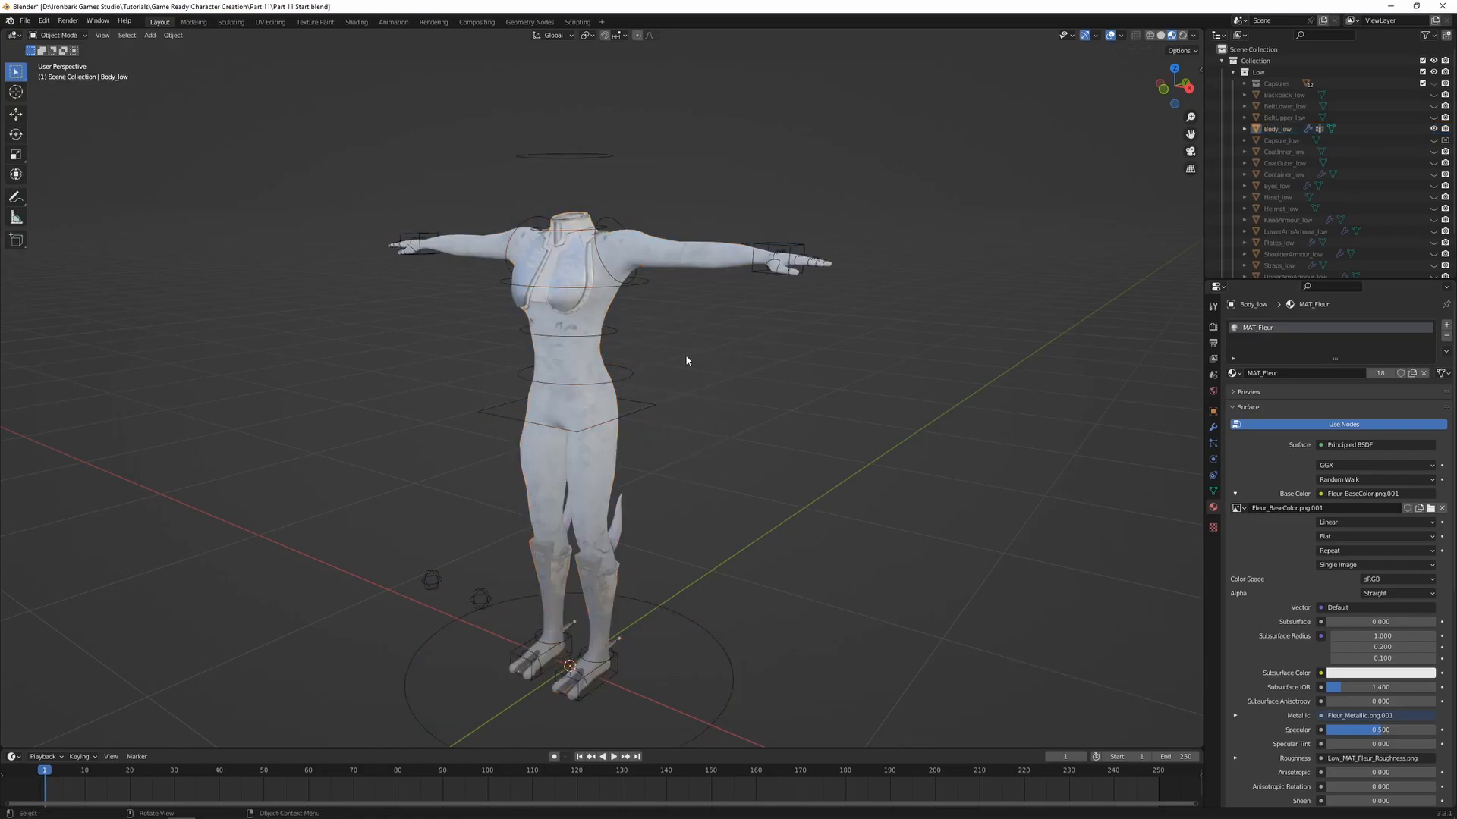
pyautogui.scroll(-3, 1360, 166)
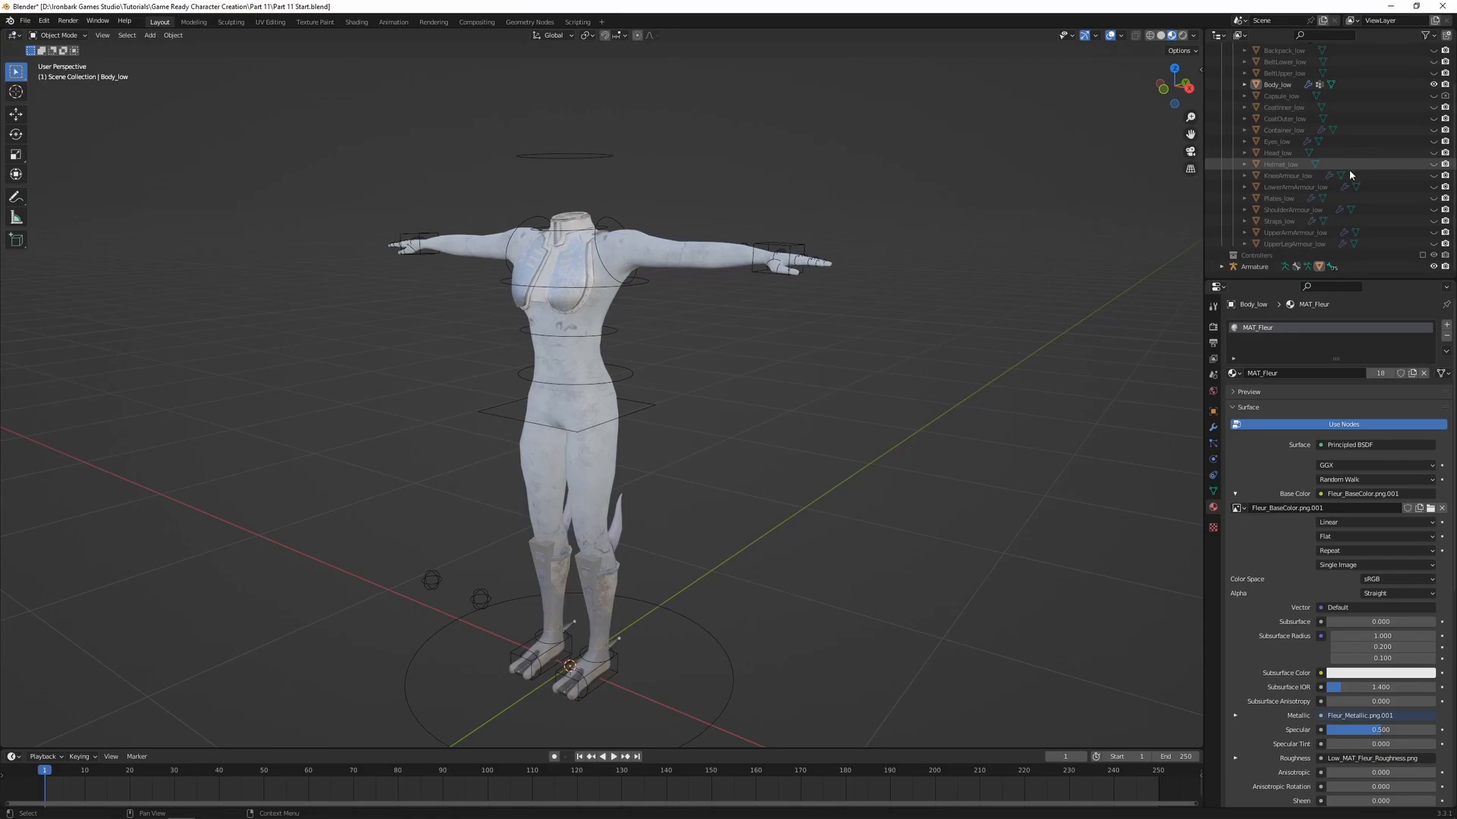
pyautogui.click(1433, 153)
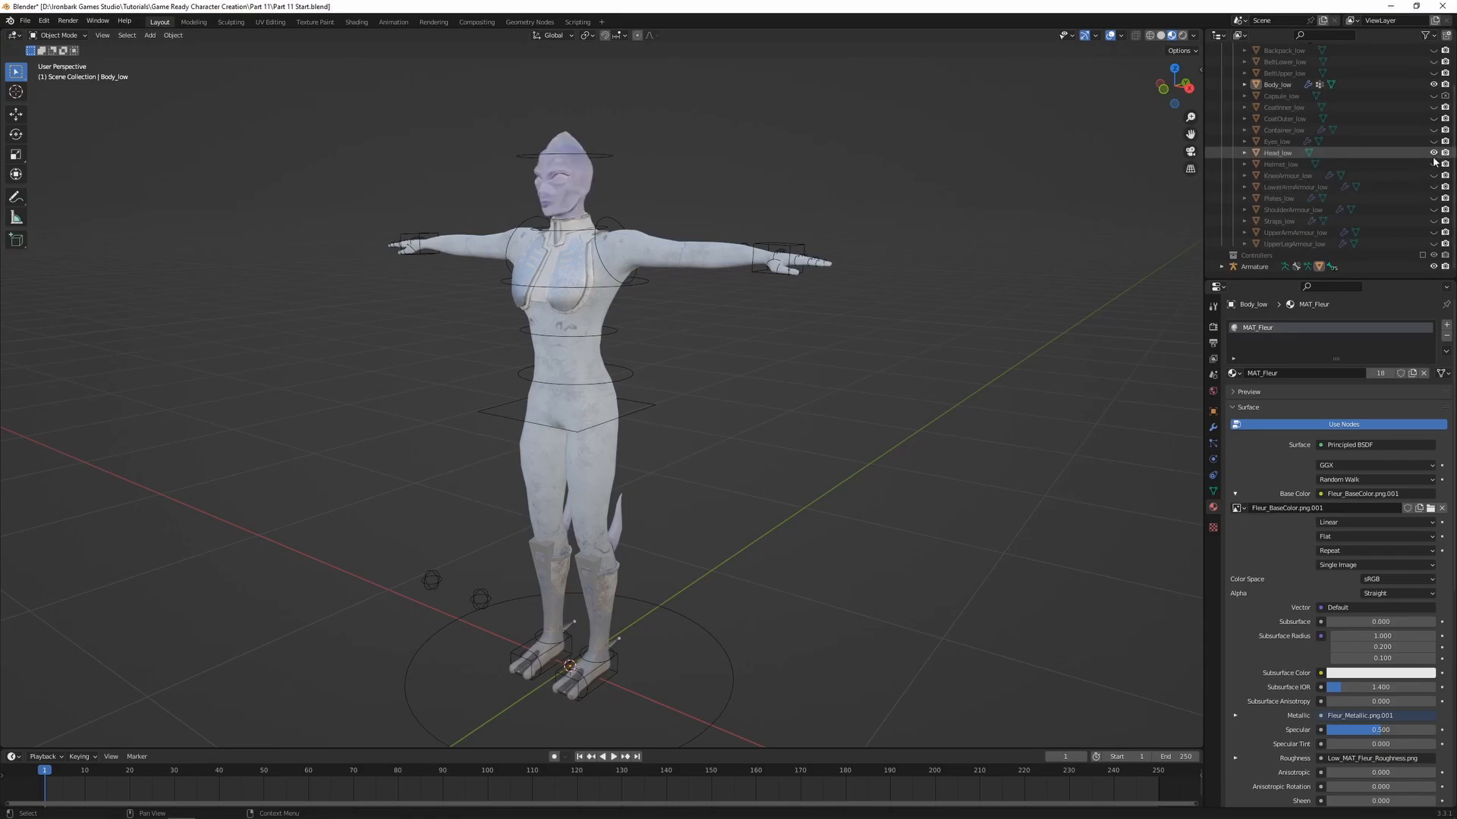
# Parent Head_low to the armature with automatic weights
pyautogui.keyDown('shift'); pyautogui.moveTo(771, 228); pyautogui.dragTo(854, 376, button='middle'); pyautogui.keyUp('shift')
pyautogui.scroll(5, 817, 320)
pyautogui.keyDown('shift'); pyautogui.moveTo(805, 252); pyautogui.dragTo(730, 198, button='middle'); pyautogui.keyUp('shift')
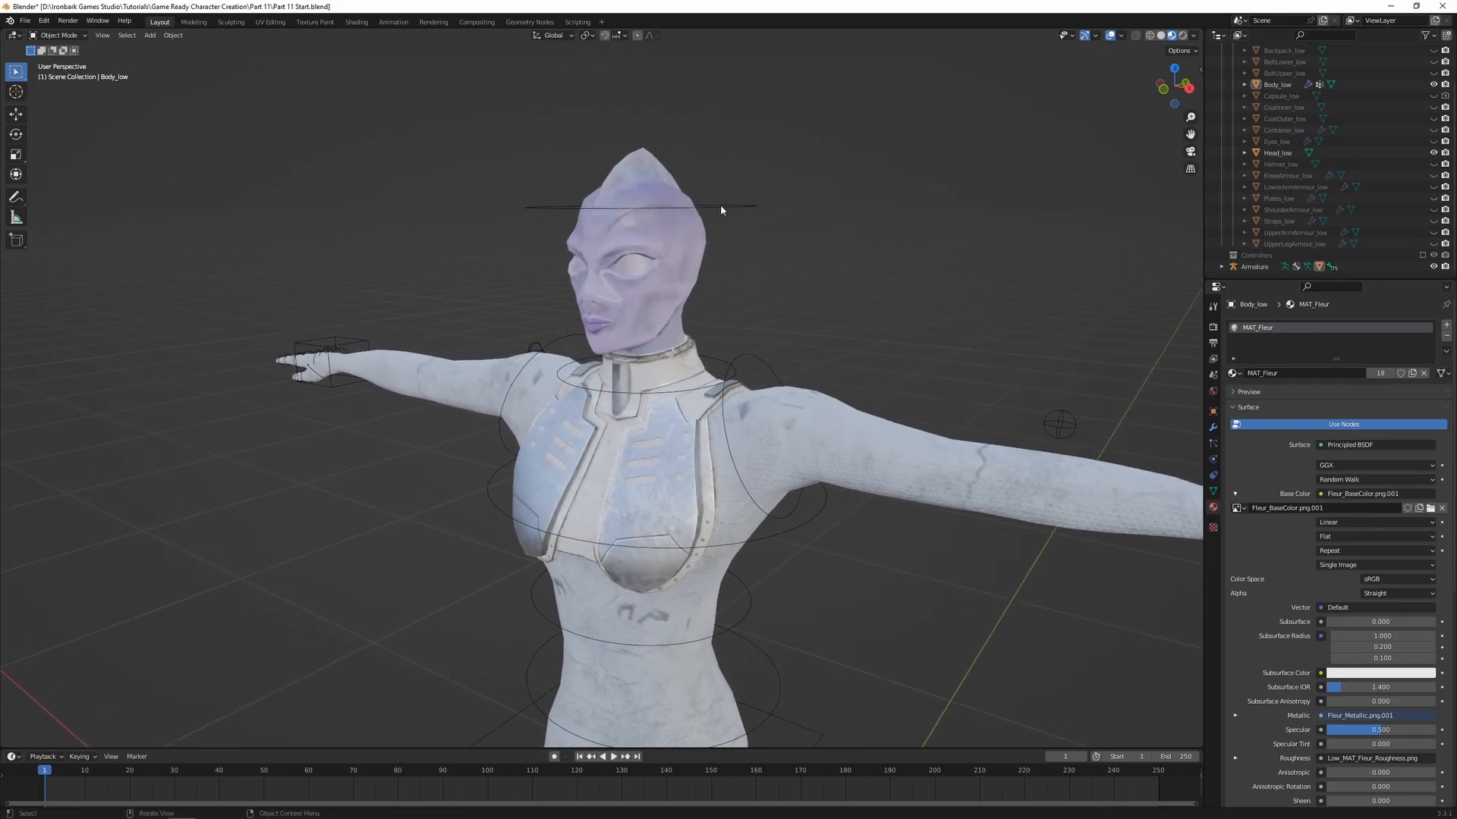
pyautogui.click(685, 247)
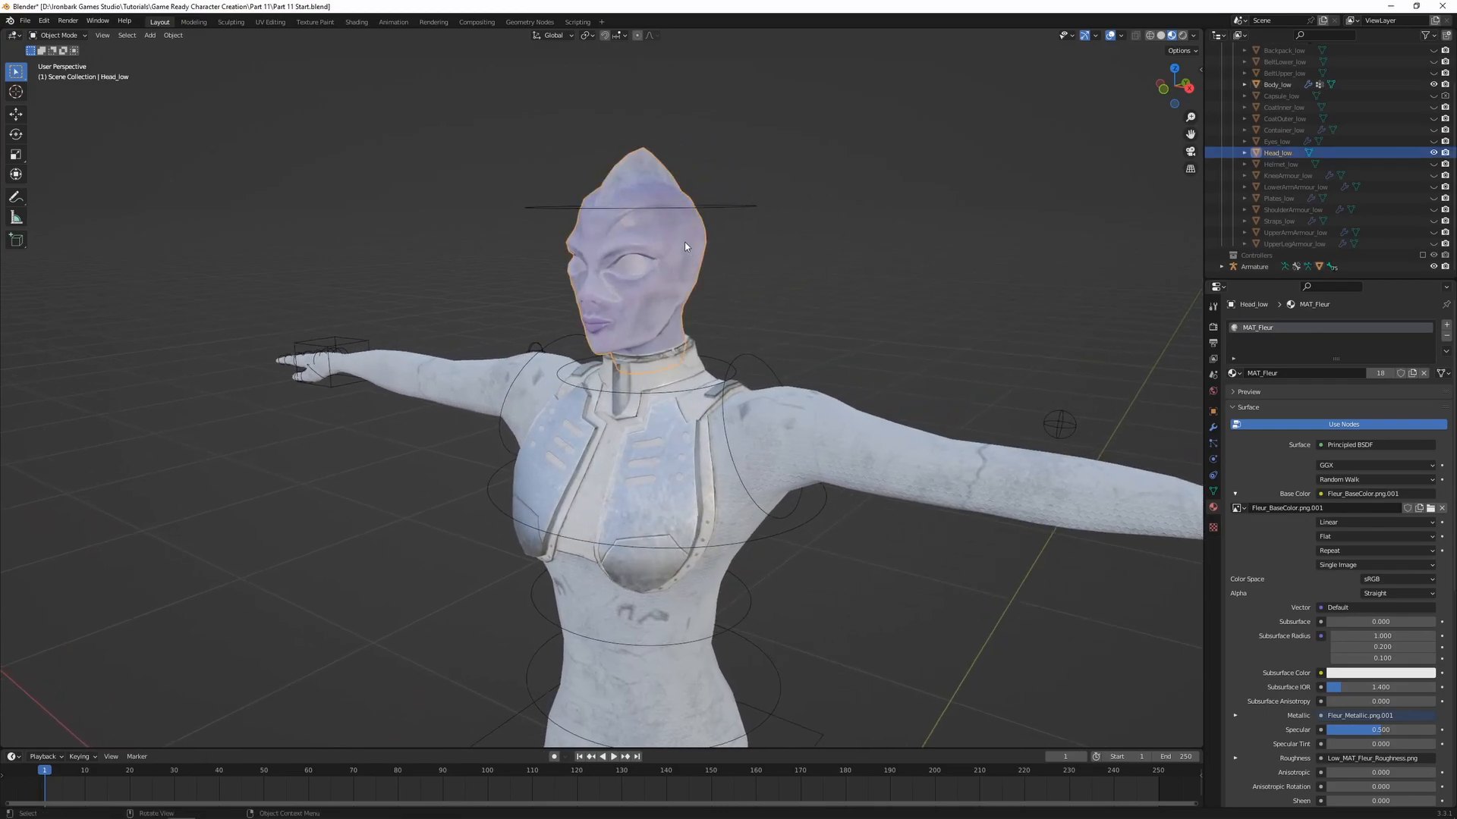
pyautogui.keyDown('shift'); pyautogui.click(752, 206); pyautogui.keyUp('shift')
pyautogui.hotkey('ctrl', 'p')
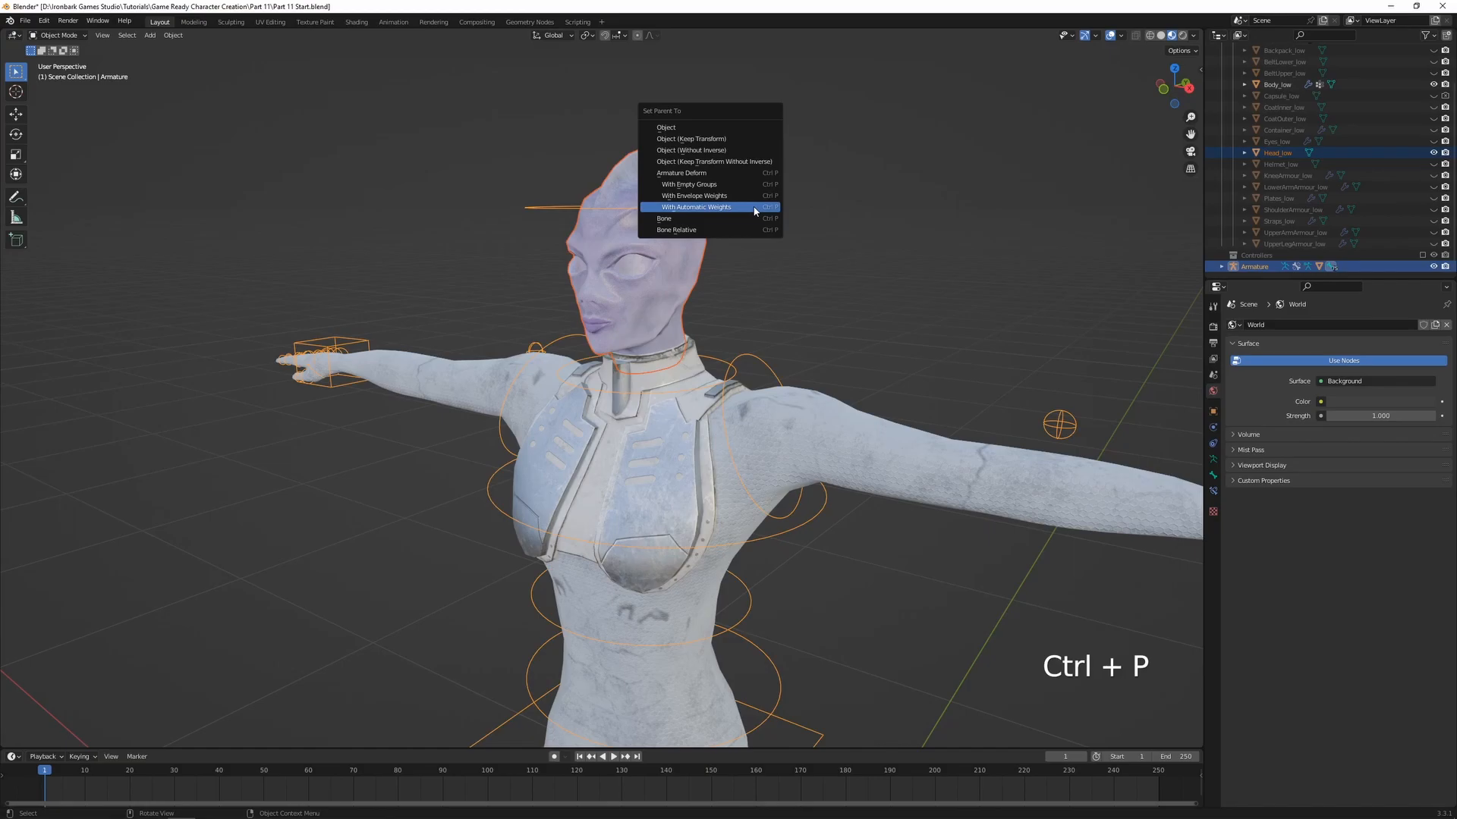
pyautogui.click(700, 207)
# Put the head into Weight Paint mode together with the armature and show the neck bone's weights
pyautogui.keyDown('shift'); pyautogui.click(682, 266); pyautogui.keyUp('shift')
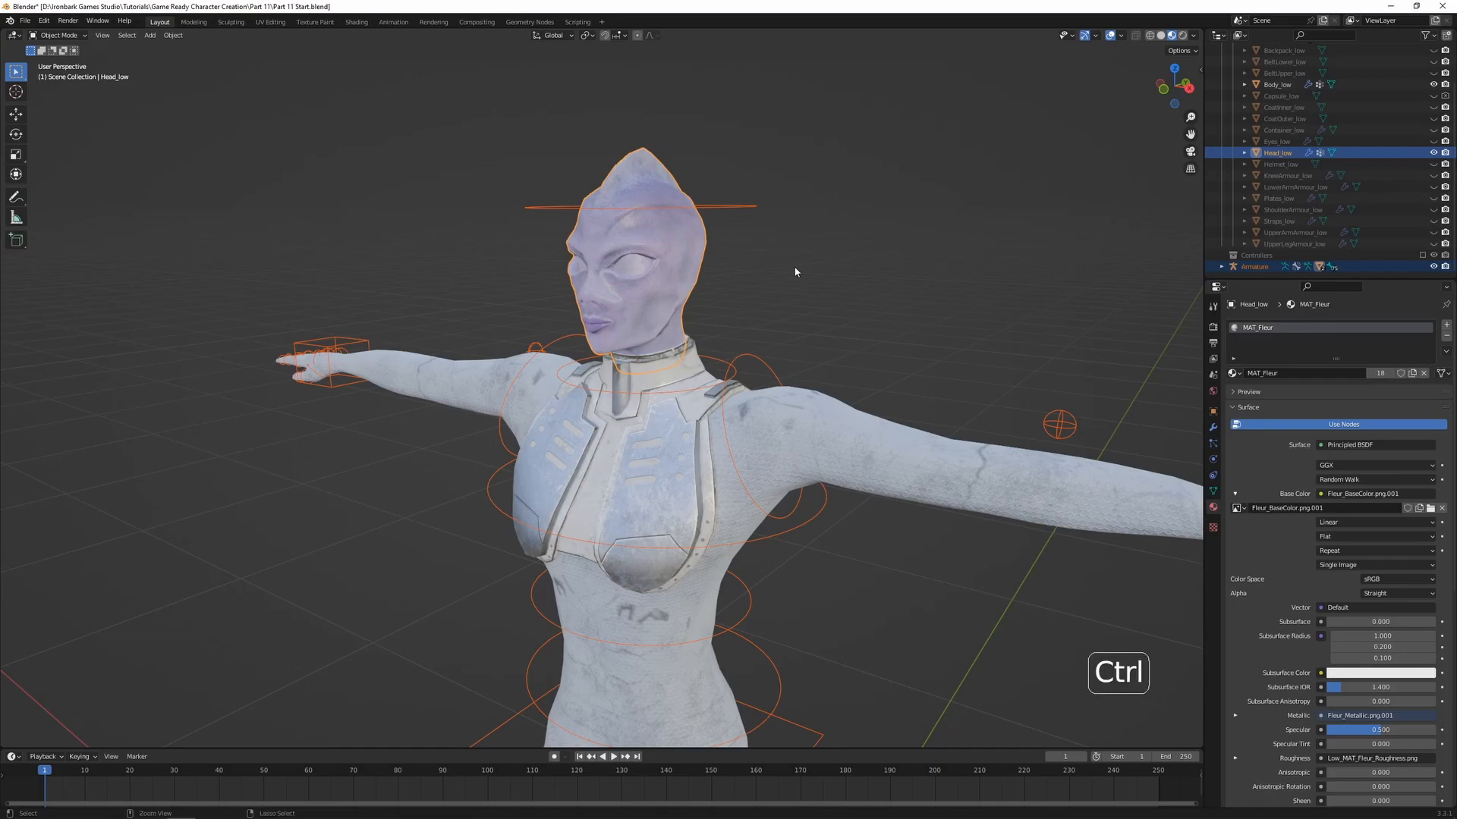
pyautogui.hotkey('ctrl', 'Tab')
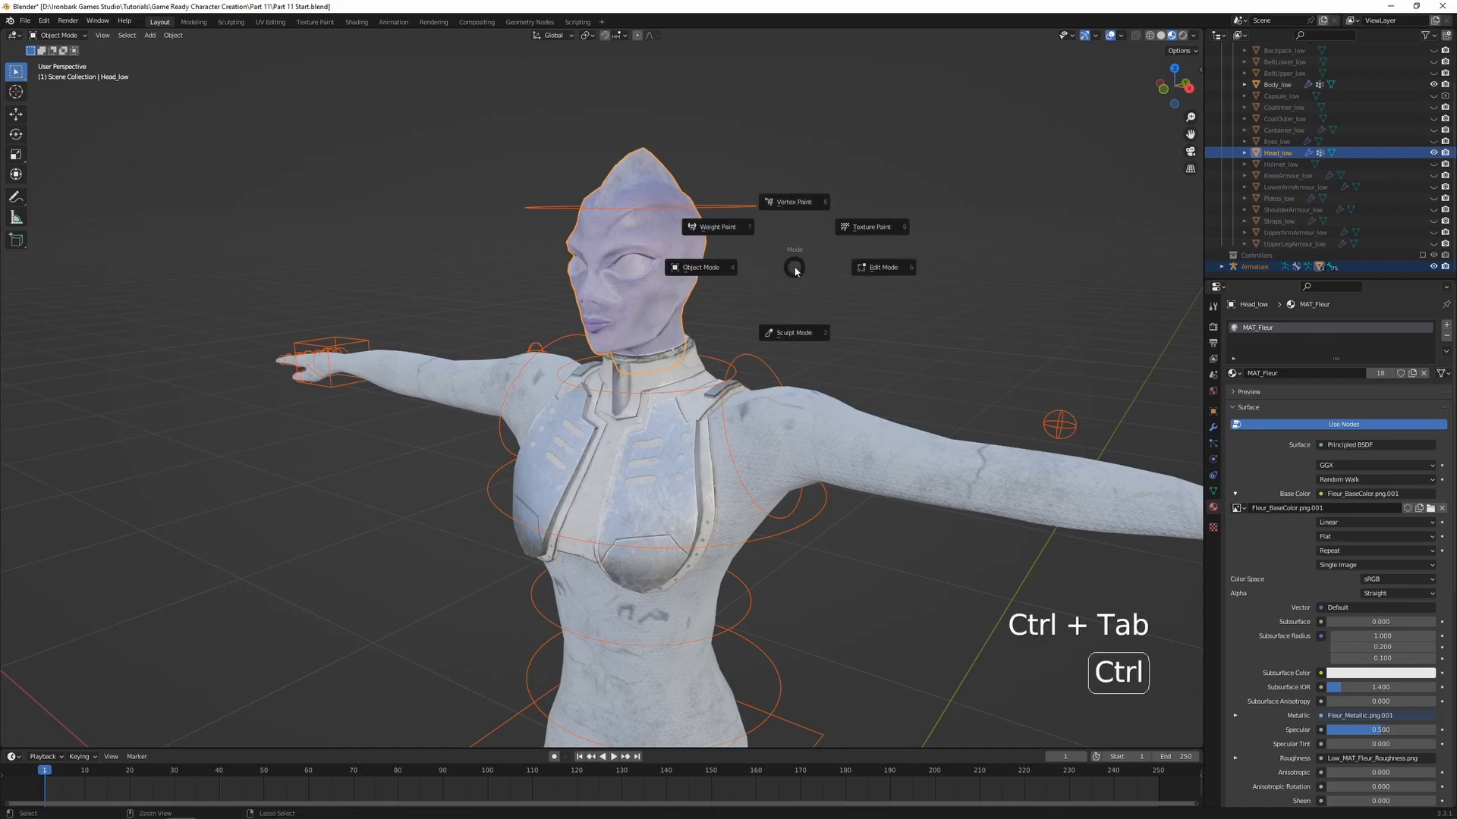
pyautogui.click(713, 227)
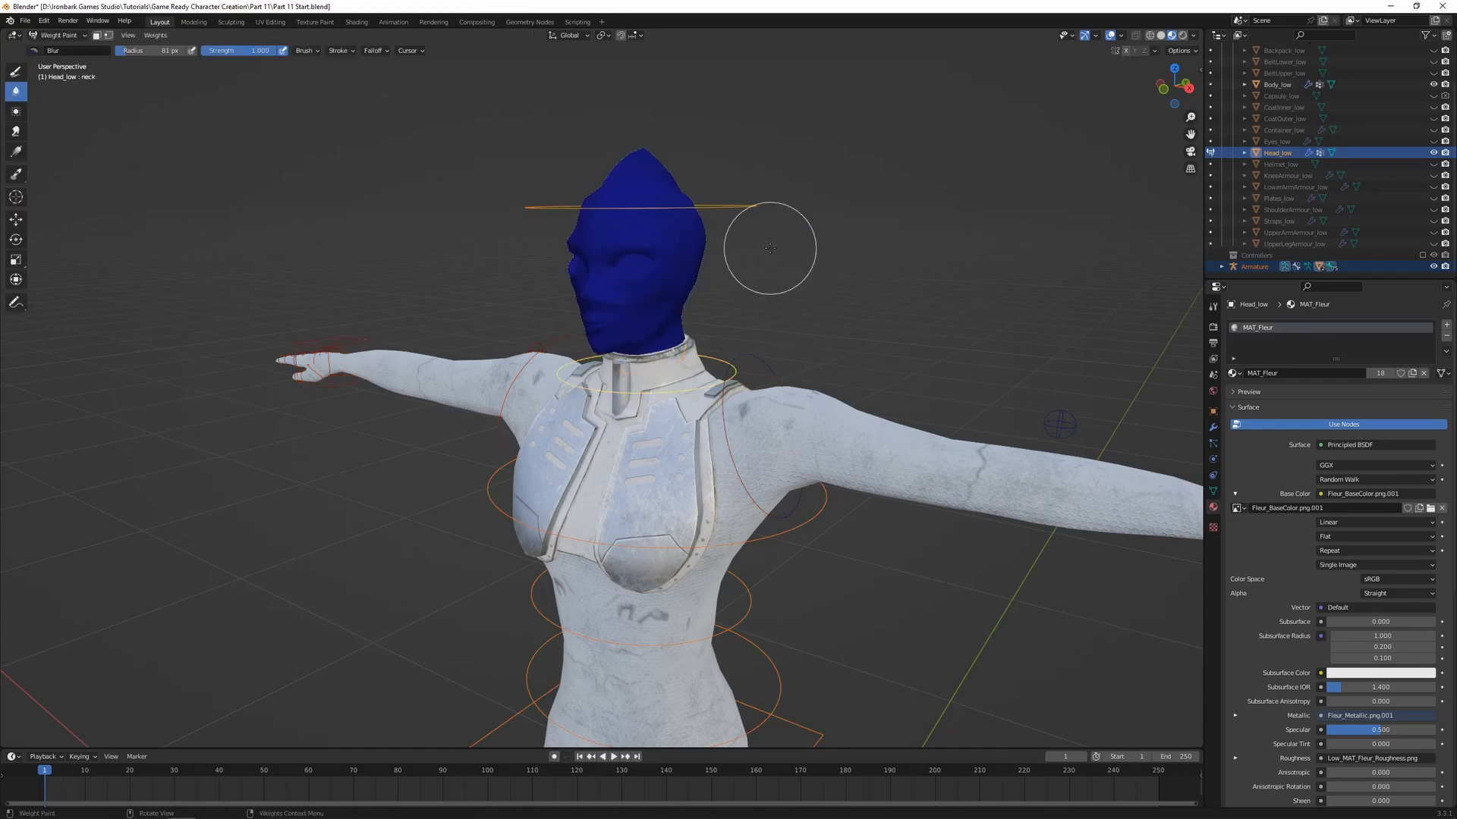
pyautogui.keyDown('ctrl'); pyautogui.click(683, 388); pyautogui.keyUp('ctrl')
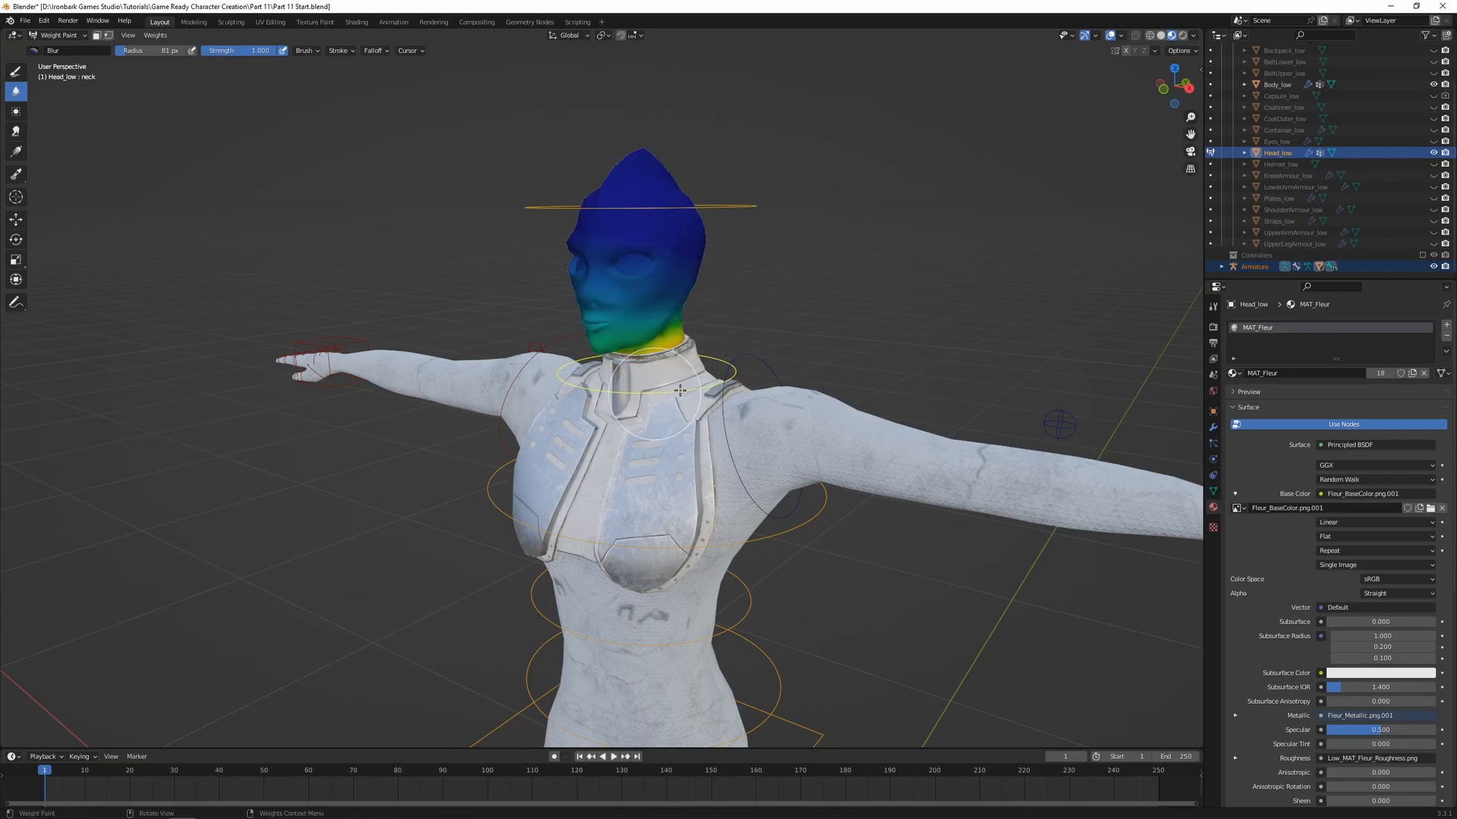
# Show the head bone's weights and test the head's deformation by rotating the bone about the global X axis
pyautogui.moveTo(704, 370); pyautogui.dragTo(645, 336, button='middle')
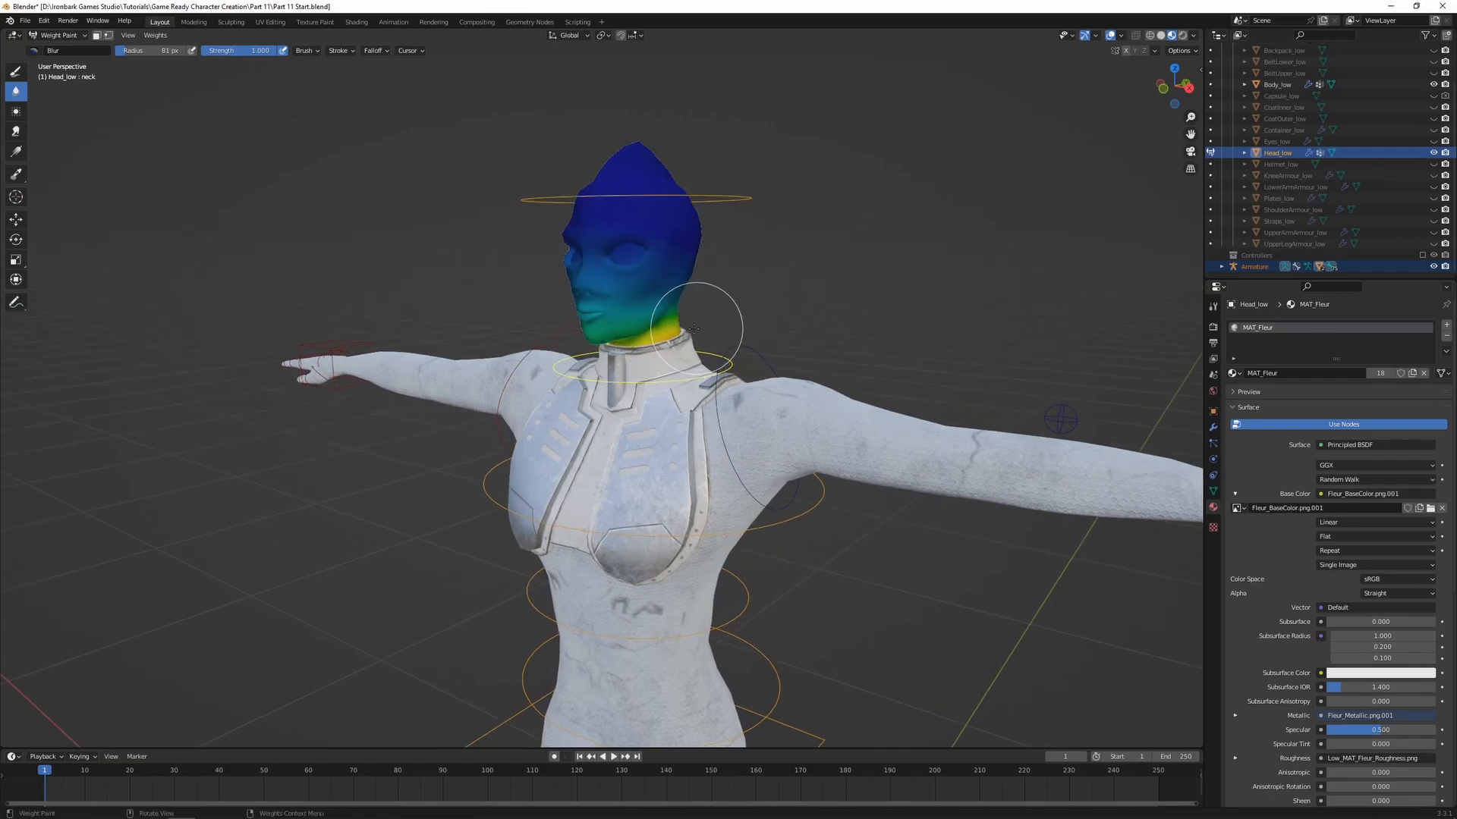
pyautogui.keyDown('ctrl'); pyautogui.click(722, 185); pyautogui.keyUp('ctrl')
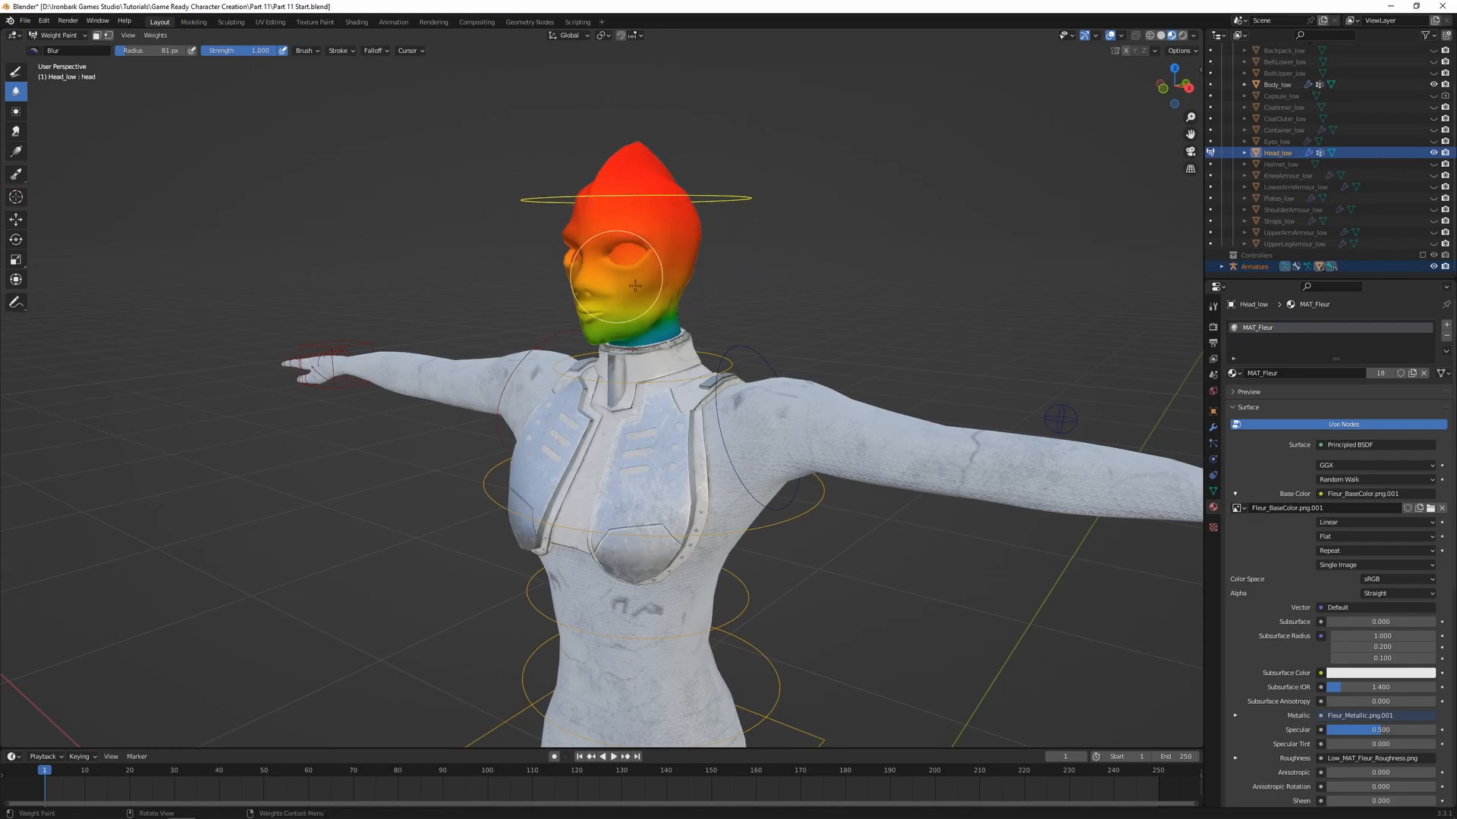
pyautogui.moveTo(748, 260)
pyautogui.keyDown('shift'); pyautogui.mouseDown(button='middle')
pyautogui.moveTo(731, 234)
pyautogui.moveTo(758, 299)
pyautogui.moveTo(791, 329)
pyautogui.mouseUp(button='middle'); pyautogui.keyUp('shift')
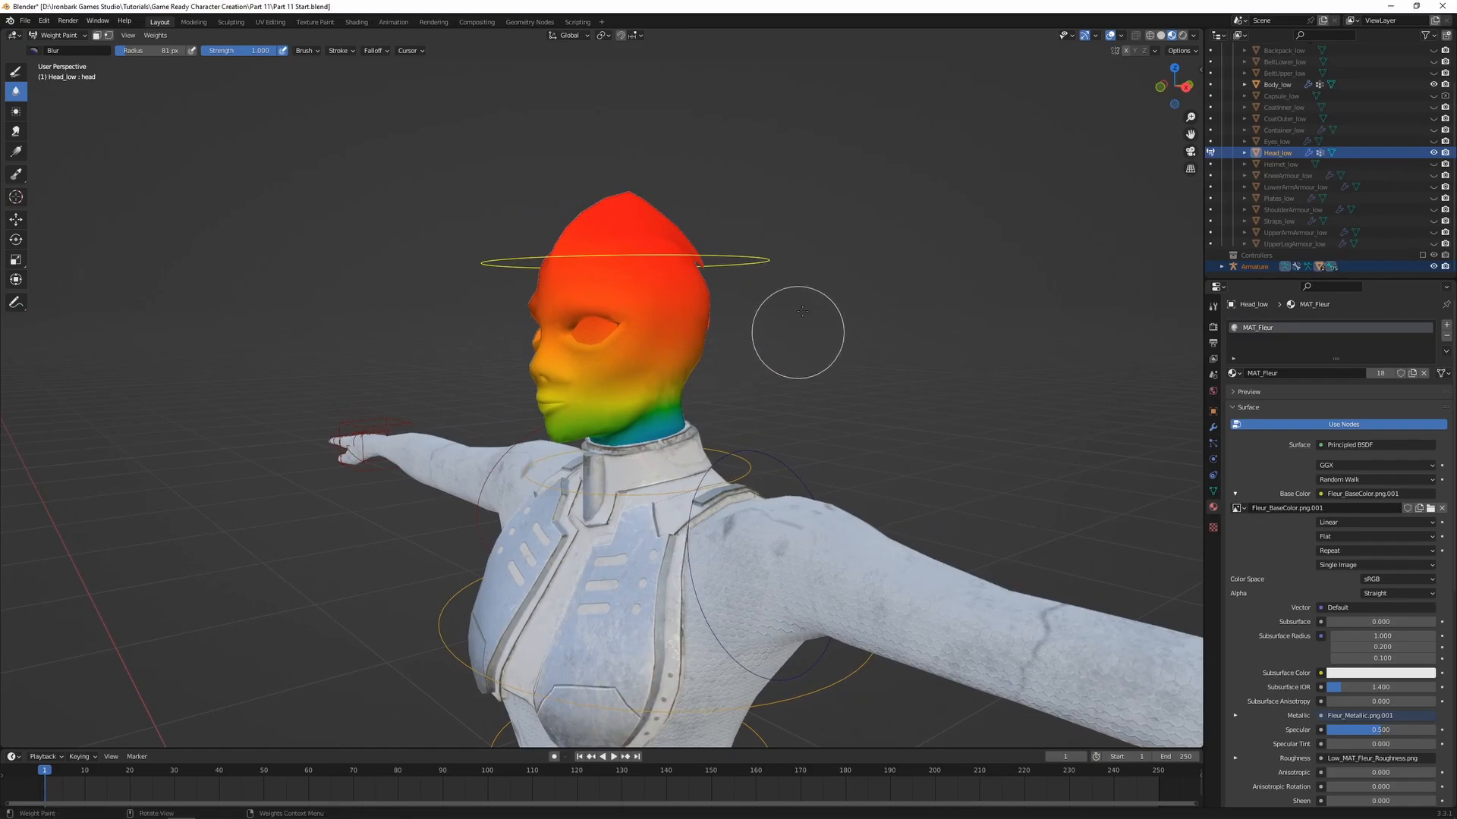
pyautogui.press('r')
pyautogui.press('x')
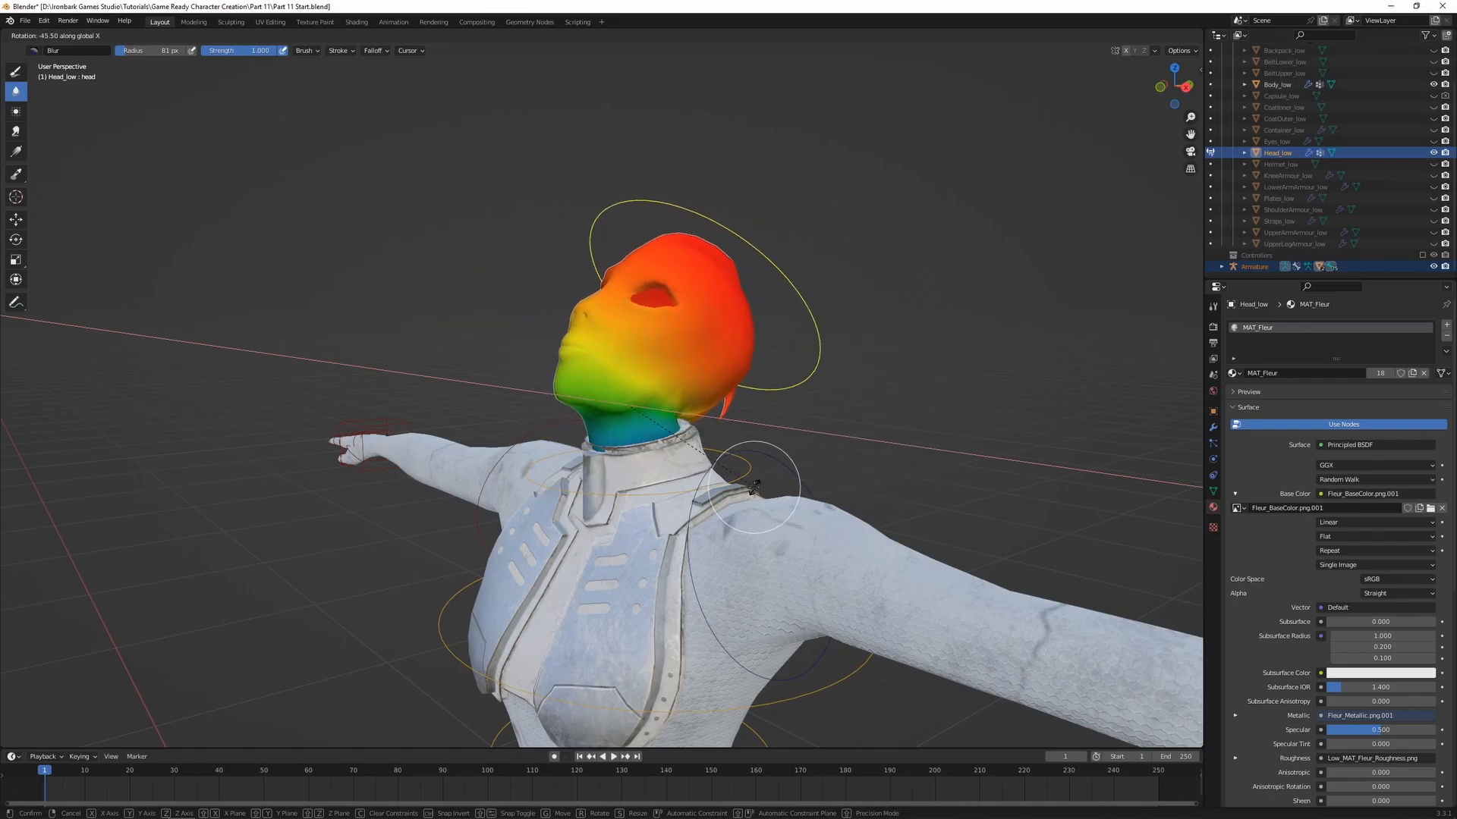
pyautogui.rightClick(748, 452)
pyautogui.moveTo(749, 453); pyautogui.dragTo(839, 358, button='middle')
pyautogui.press('r')
pyautogui.press('x')
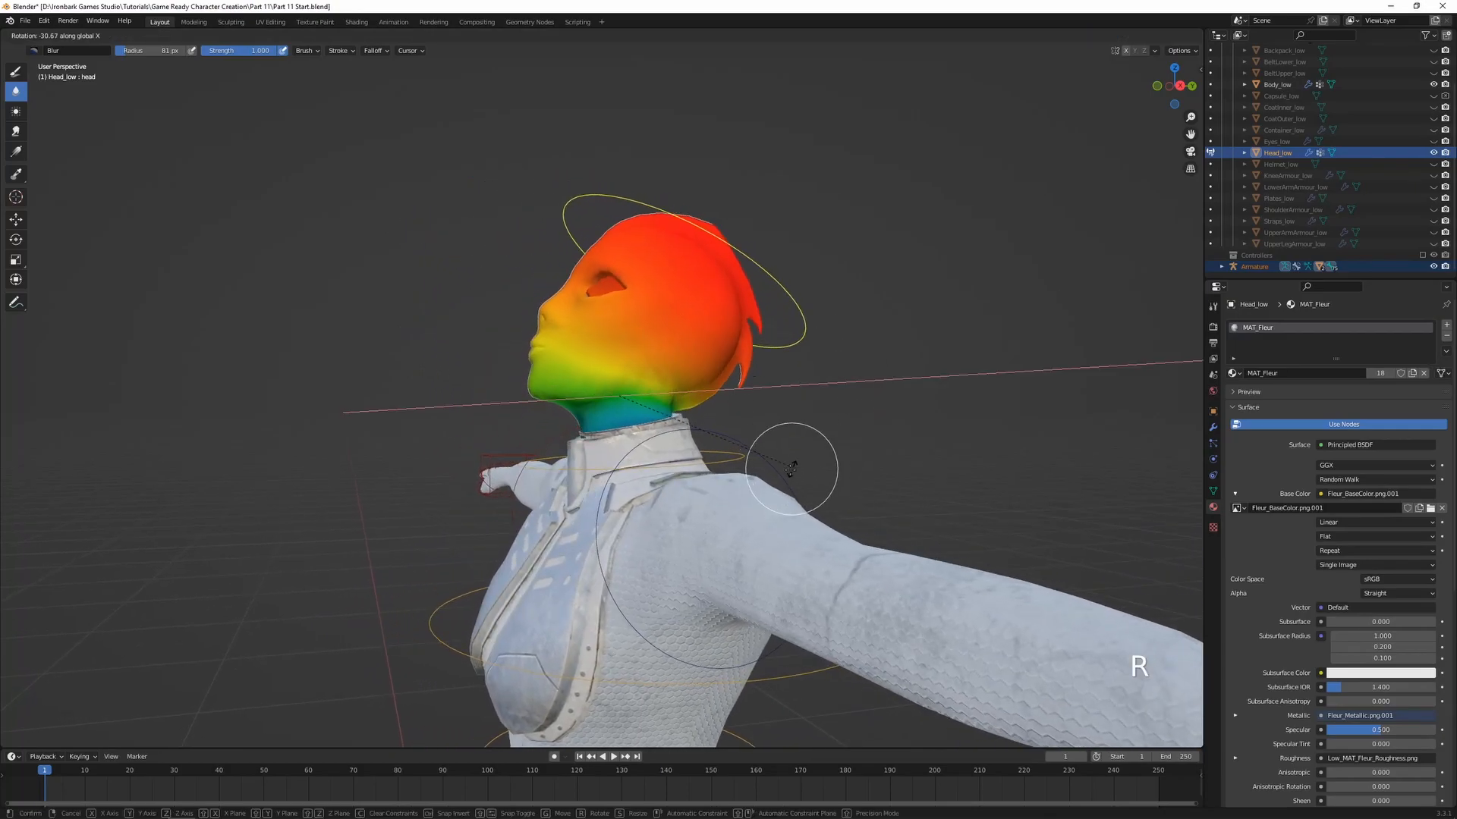
pyautogui.click(825, 353)
pyautogui.scroll(4, 768, 406)
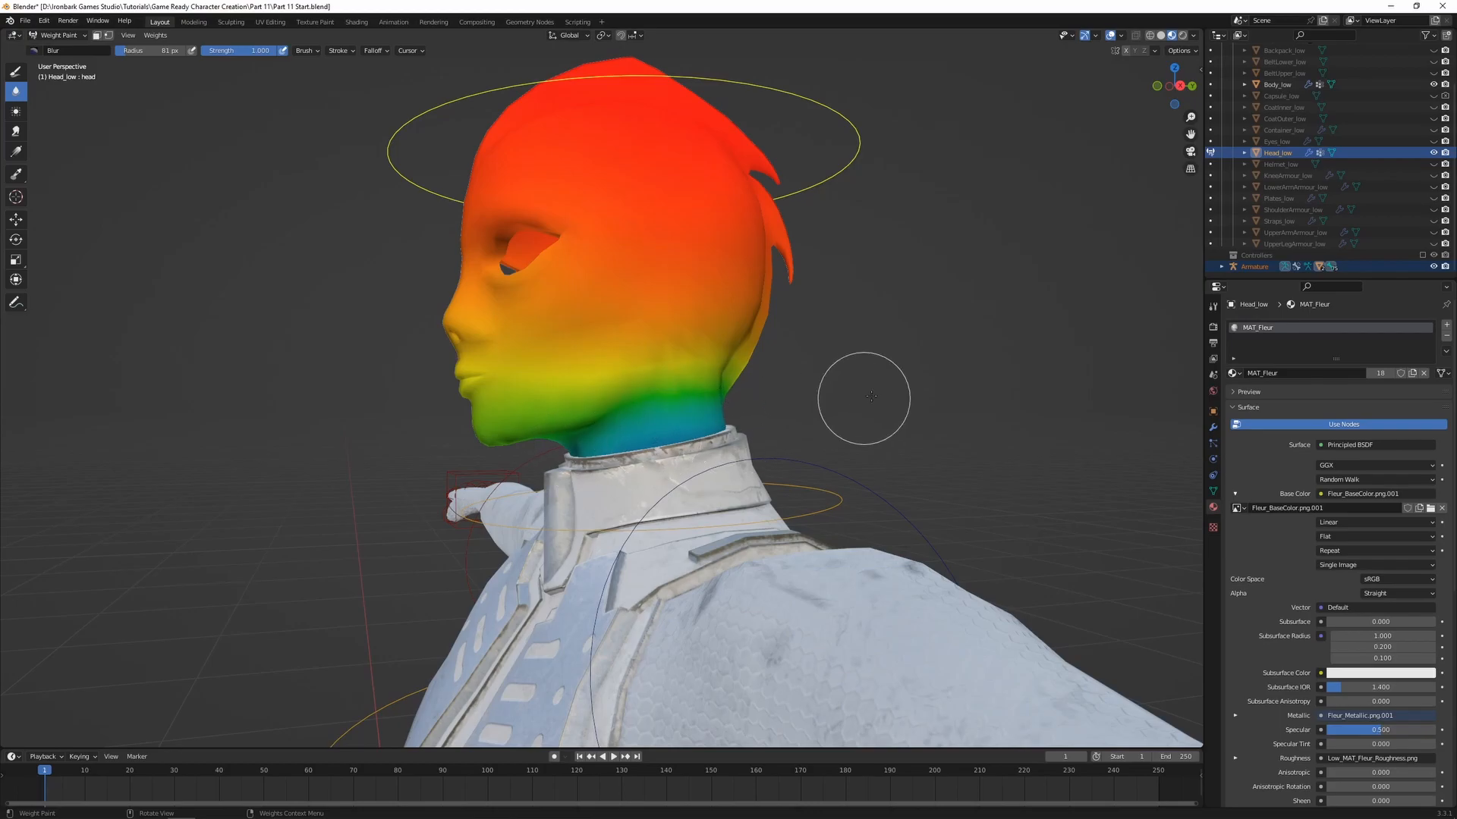
pyautogui.moveTo(853, 390); pyautogui.dragTo(842, 392, button='middle')
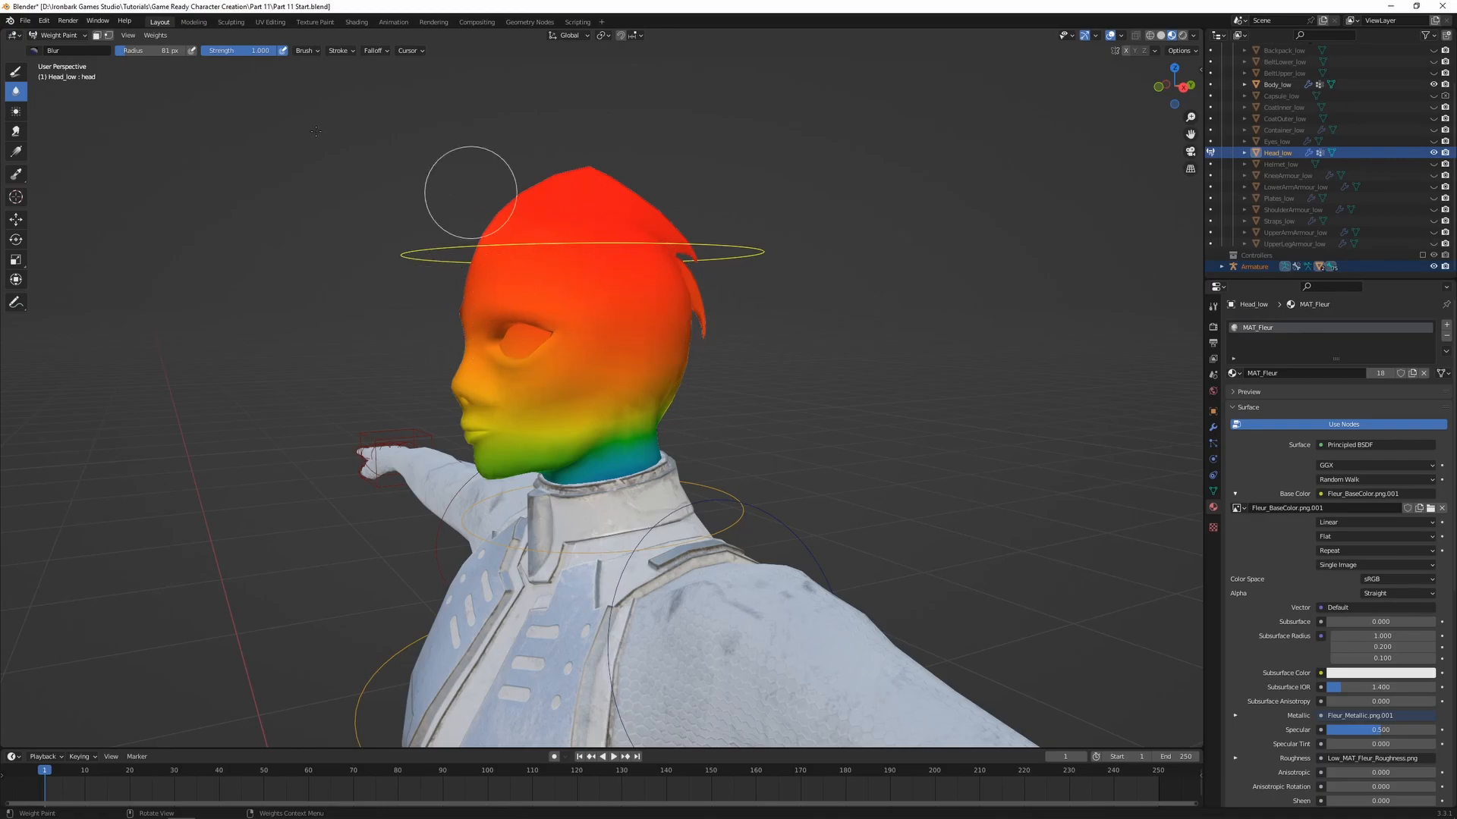
# Switch to the Gradient tool, try a linear gradient down the head for the head bone, and undo it
pyautogui.click(15, 152)
pyautogui.moveTo(544, 217); pyautogui.dragTo(610, 208, button='middle')
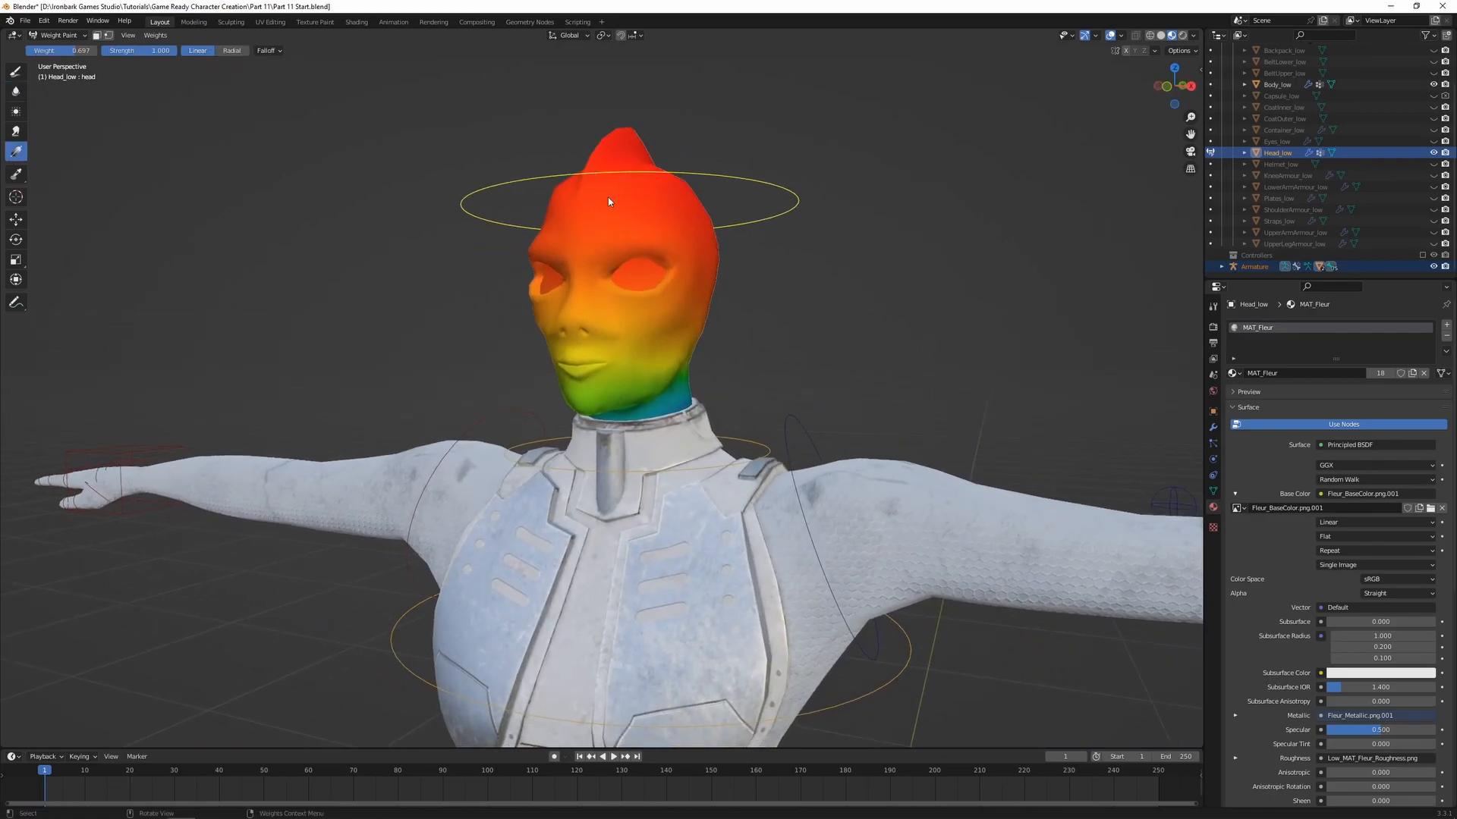
pyautogui.moveTo(619, 160); pyautogui.dragTo(623, 463)
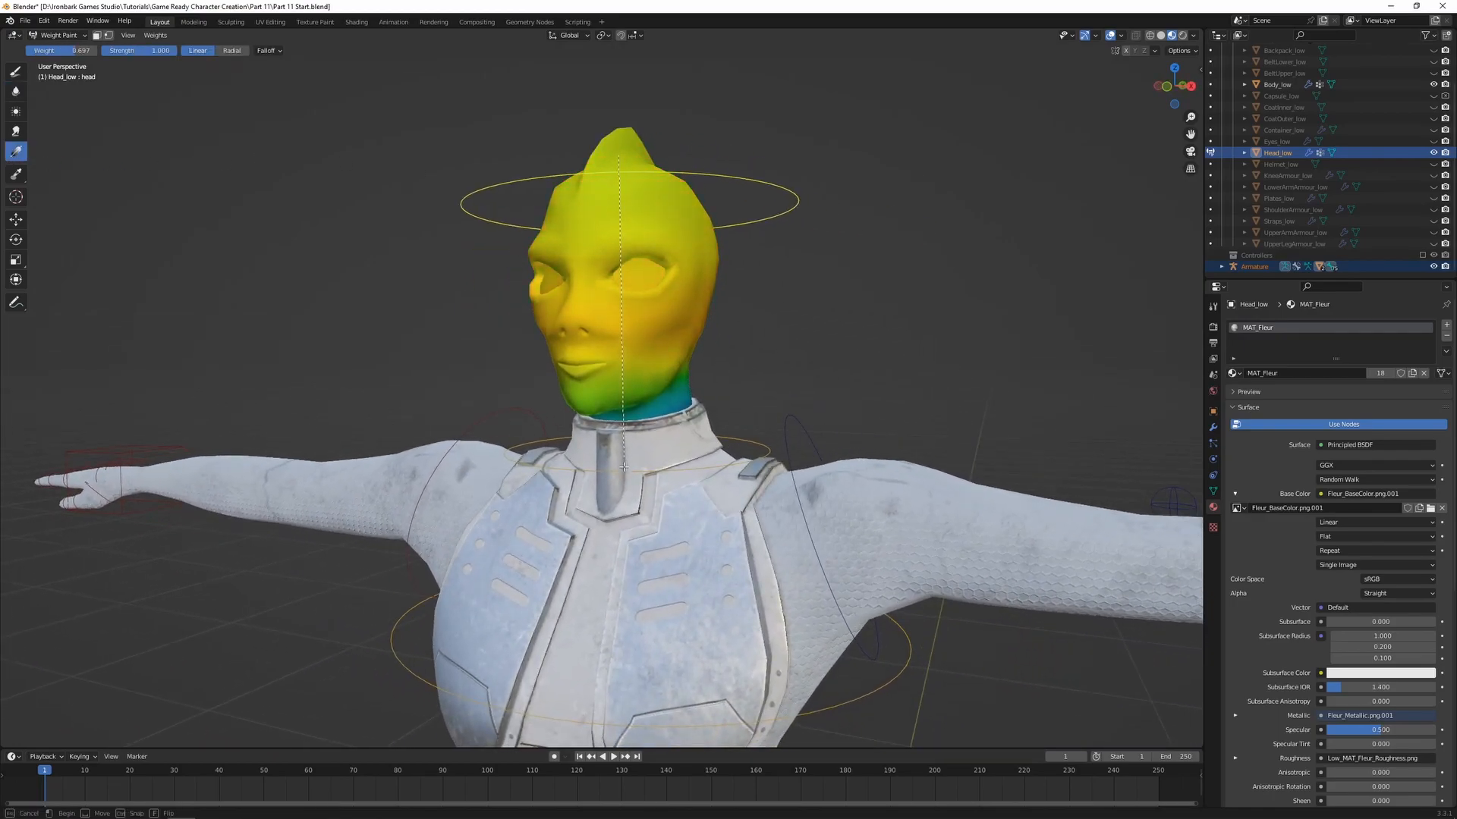
pyautogui.moveTo(621, 519); pyautogui.dragTo(622, 53)
pyautogui.hotkey('ctrl', 'z')
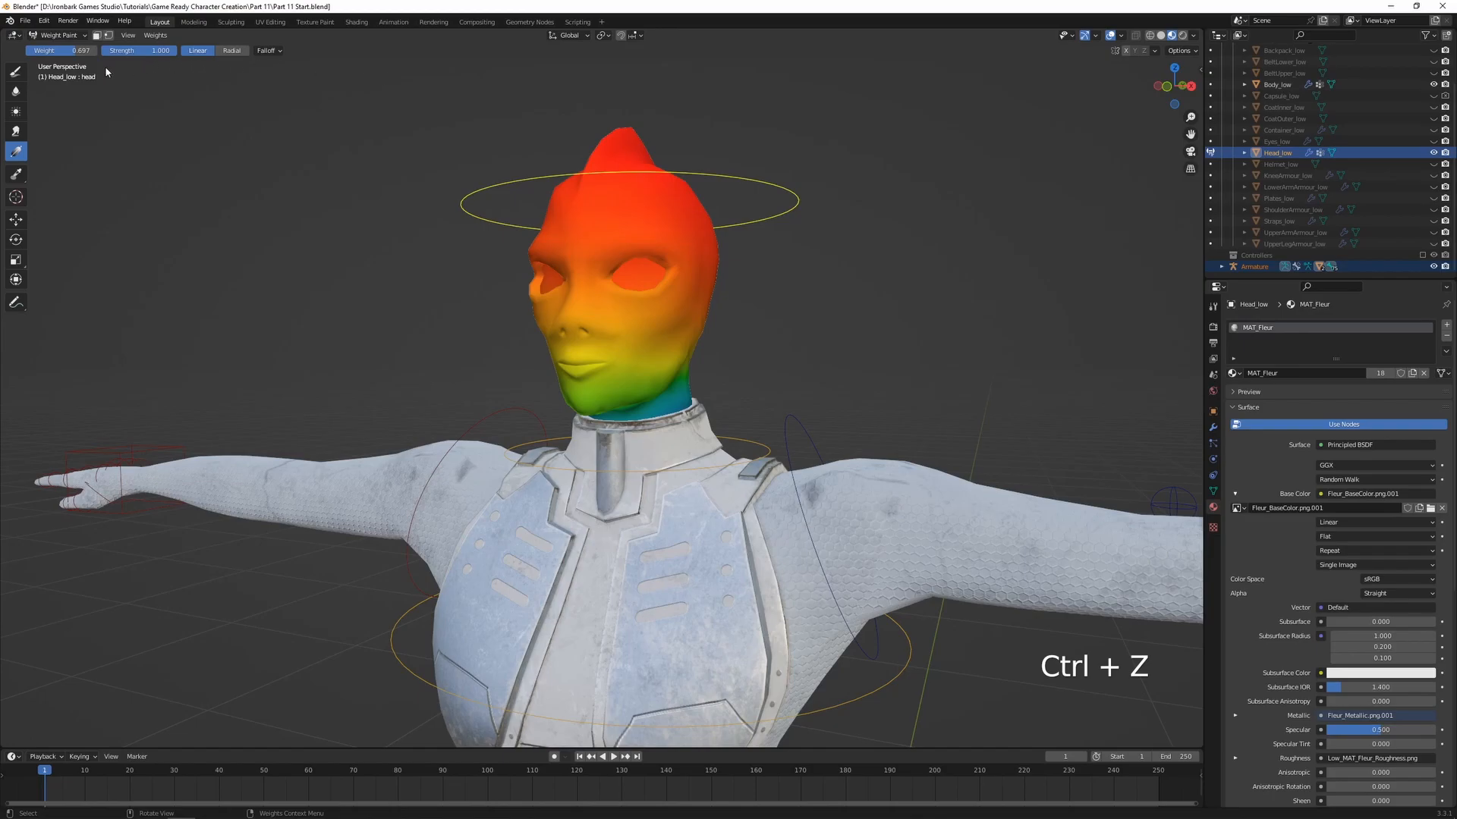
# Set the gradient weight to 1.000 and apply a linear gradient from the top of the head down to the chest in front view
pyautogui.hotkey('ctrl', 'f')
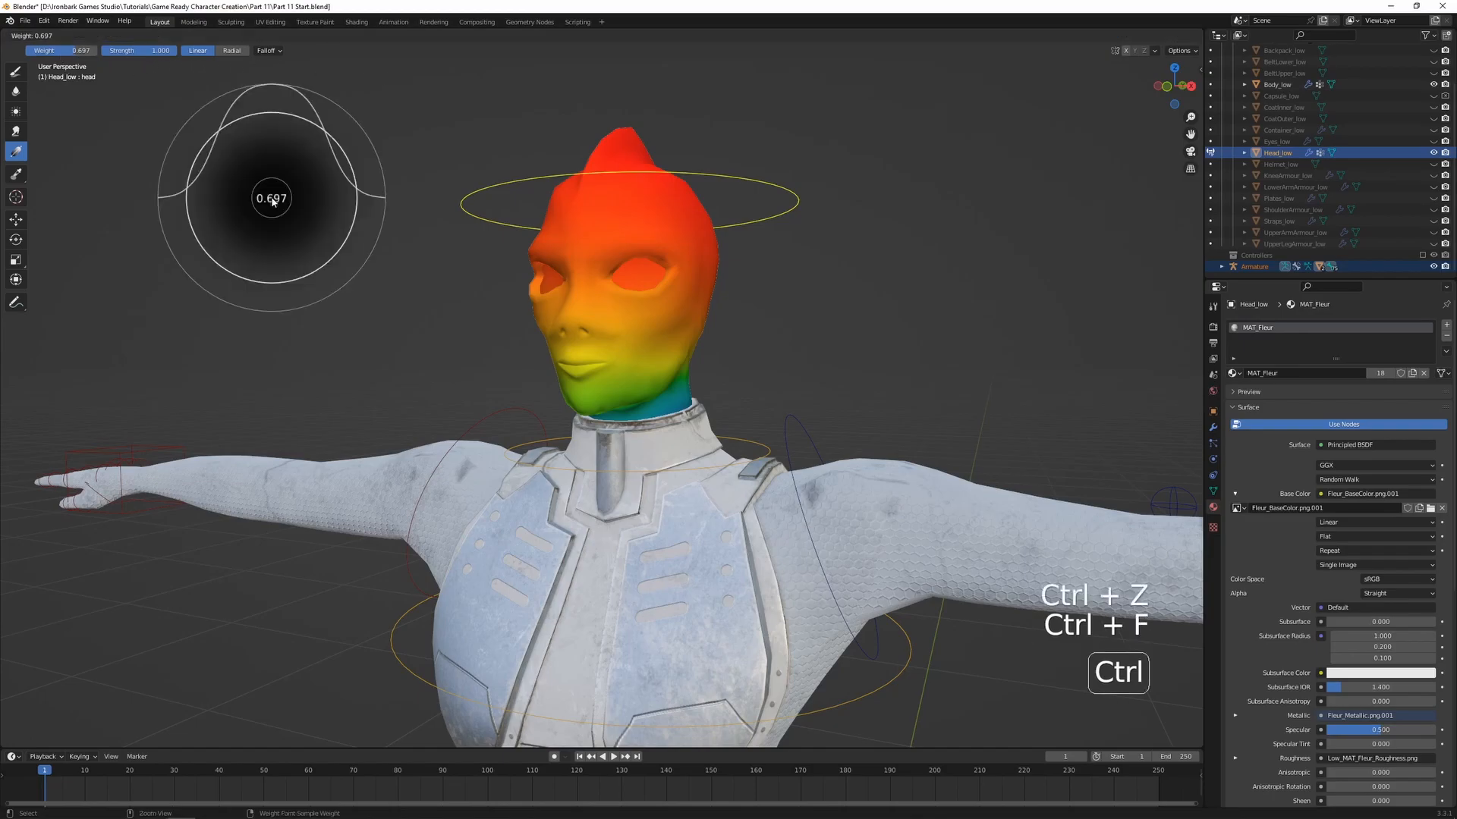
pyautogui.click(386, 208)
pyautogui.moveTo(644, 230); pyautogui.dragTo(651, 186, button='middle')
pyautogui.press('KP_1')
pyautogui.scroll(2, 654, 194)
pyautogui.moveTo(601, 170); pyautogui.dragTo(613, 726)
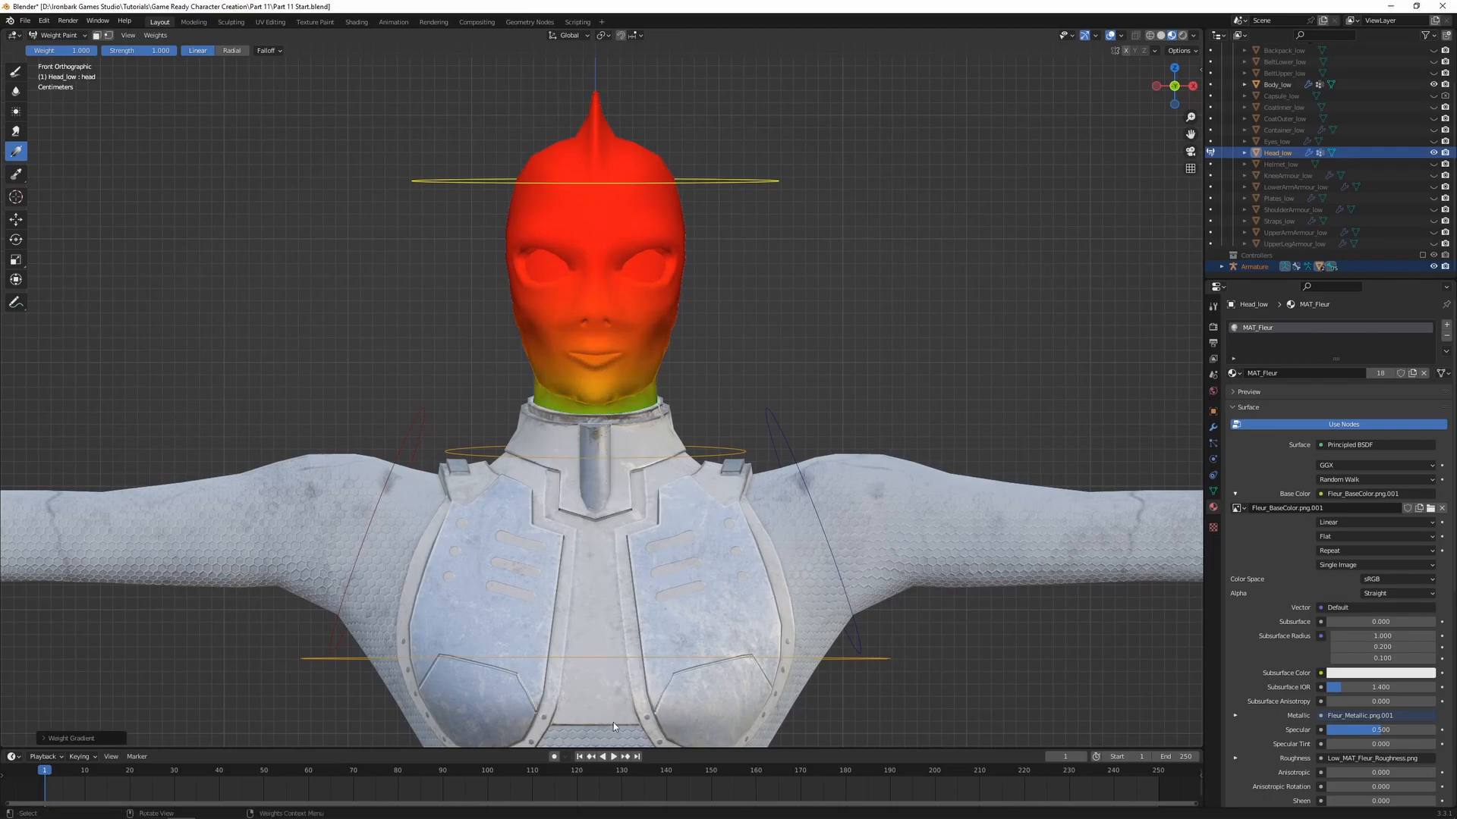
# Apply a diagonal full-weight gradient for the head bone in right side view, running from the forehead past the back of the neck
pyautogui.press('KP_3')
pyautogui.keyDown('shift'); pyautogui.moveTo(436, 269); pyautogui.dragTo(489, 321, button='middle'); pyautogui.keyUp('shift')
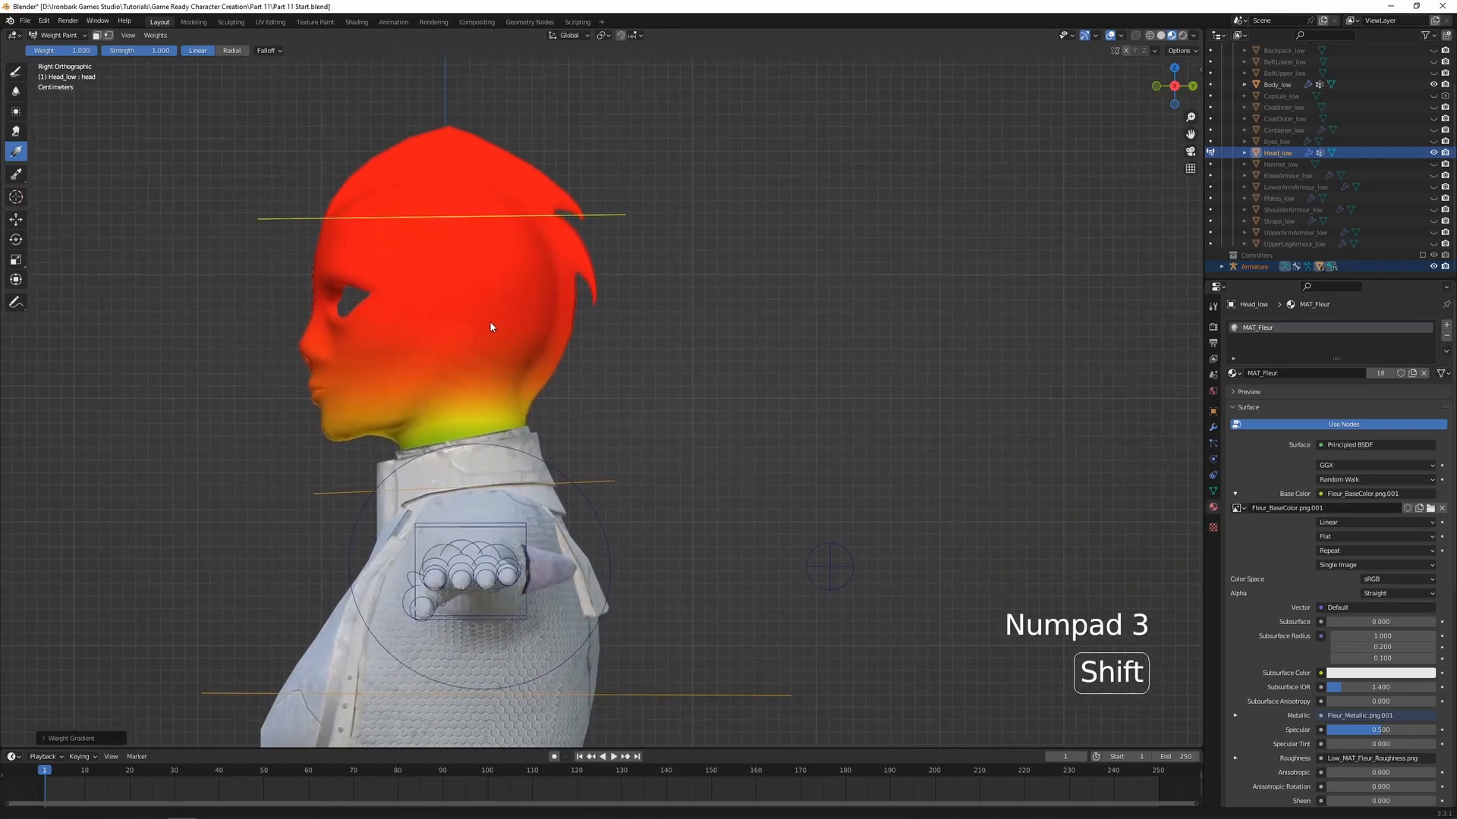
pyautogui.moveTo(463, 370); pyautogui.dragTo(505, 483)
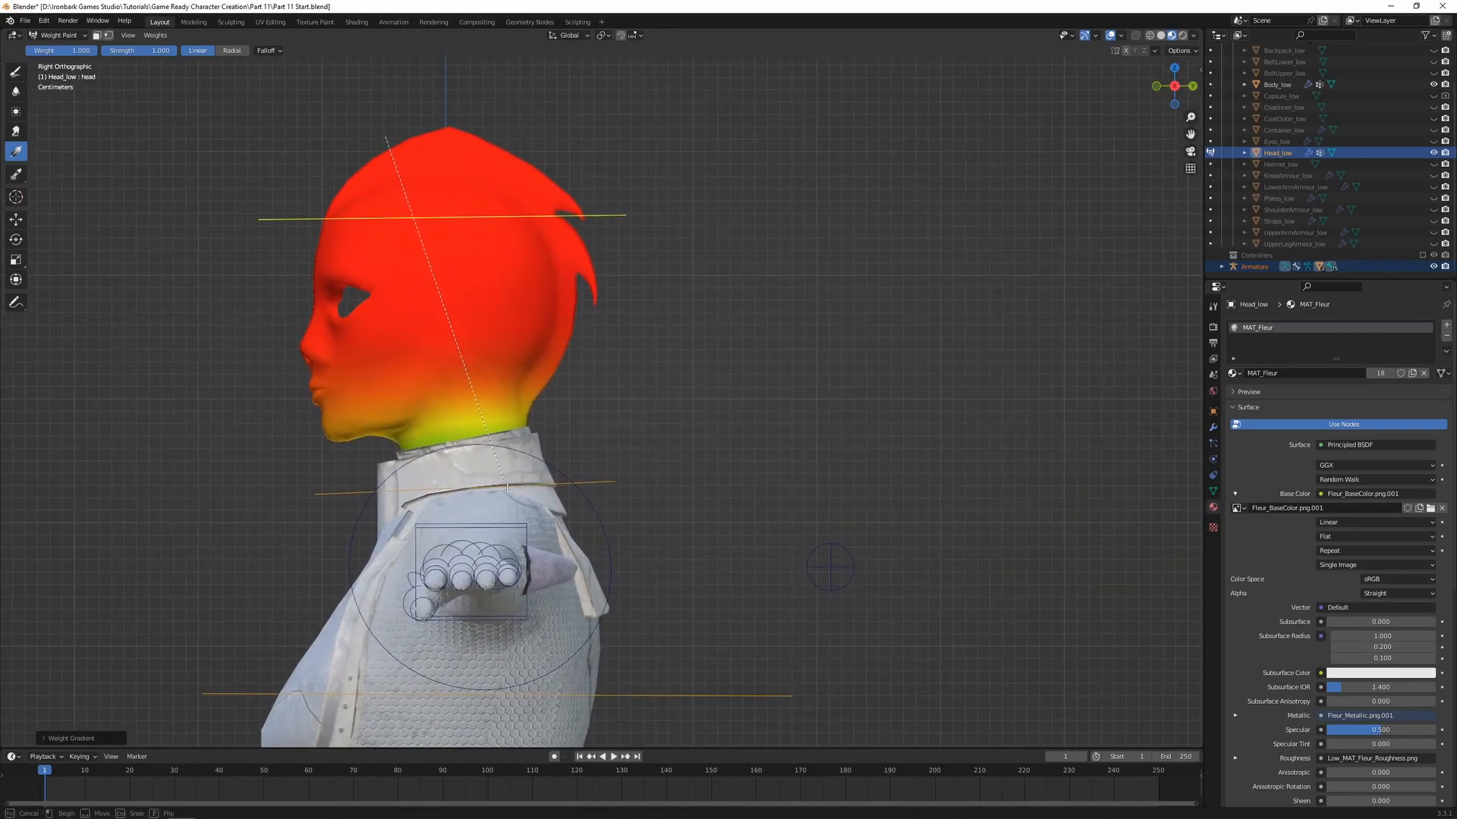
pyautogui.moveTo(586, 524); pyautogui.dragTo(607, 519)
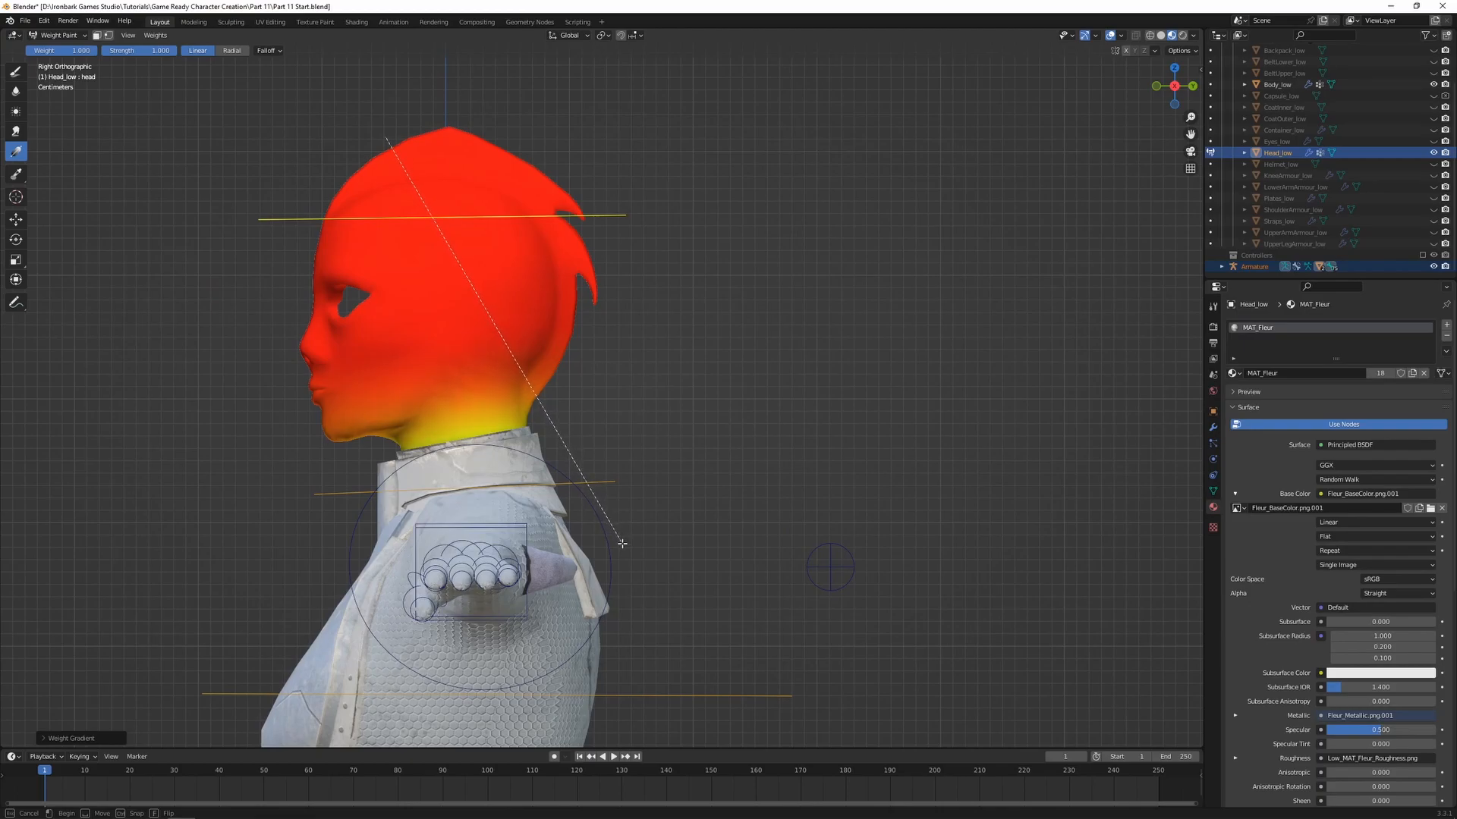
pyautogui.moveTo(620, 564); pyautogui.dragTo(622, 580)
# Hide Body_low and apply a full-weight gradient across the neck from the throat towards the back for the head bone
pyautogui.click(1434, 85)
pyautogui.keyDown('shift'); pyautogui.moveTo(631, 439); pyautogui.dragTo(745, 446, button='middle'); pyautogui.keyUp('shift')
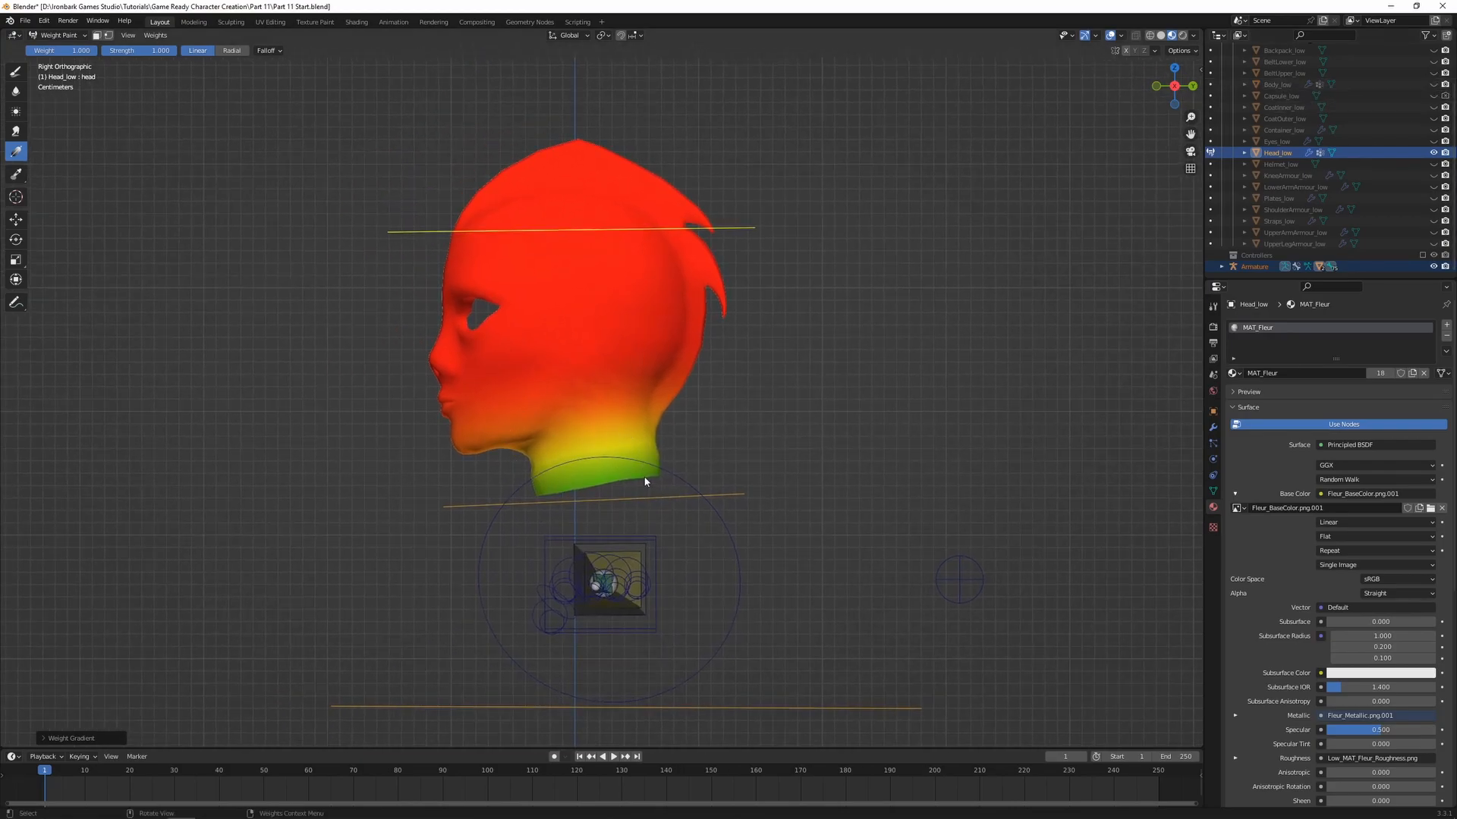
pyautogui.scroll(2, 698, 457)
pyautogui.keyDown('shift'); pyautogui.moveTo(764, 425); pyautogui.dragTo(763, 453, button='middle'); pyautogui.keyUp('shift')
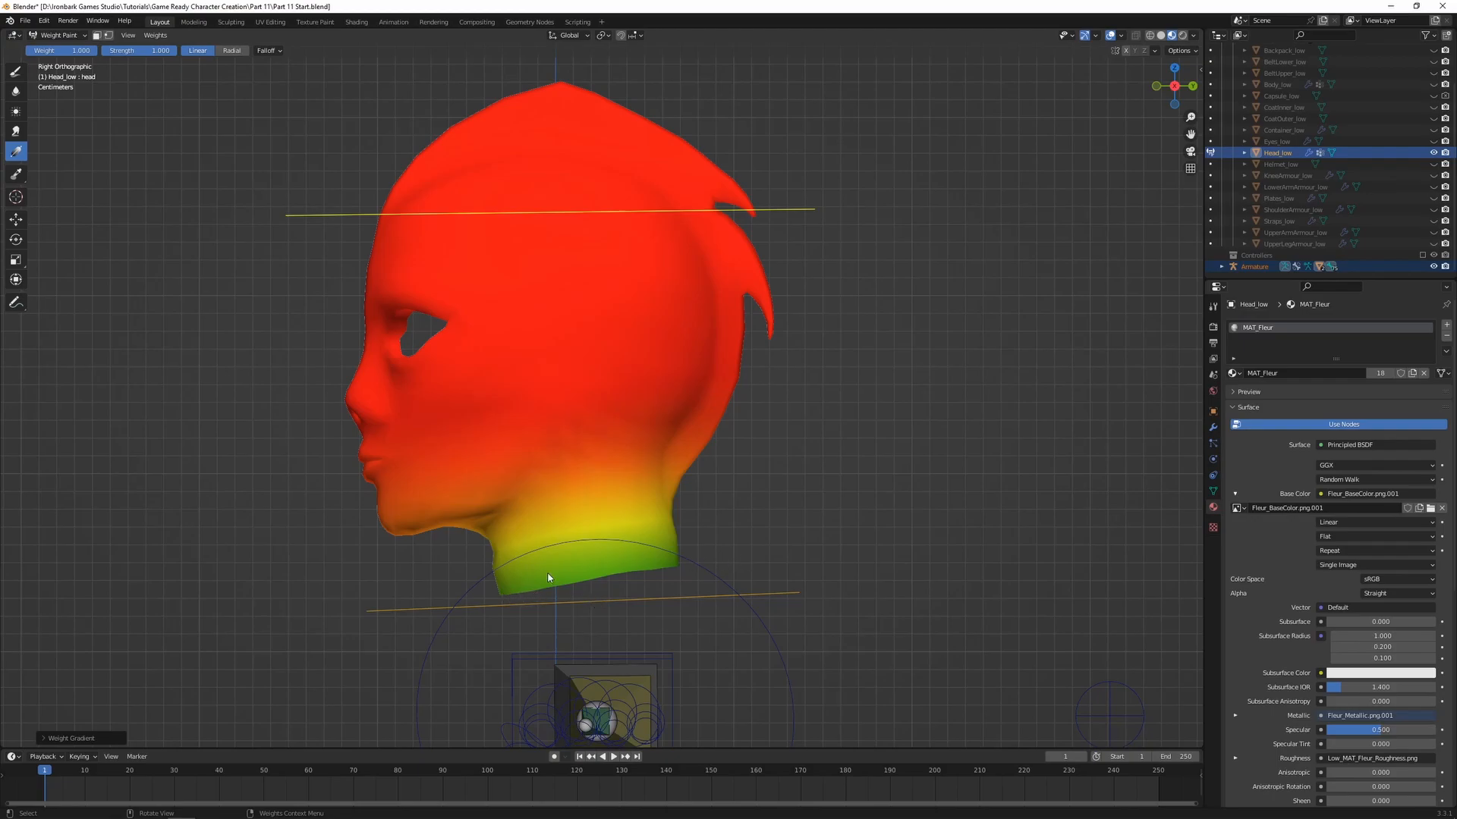
pyautogui.moveTo(538, 501); pyautogui.dragTo(810, 458)
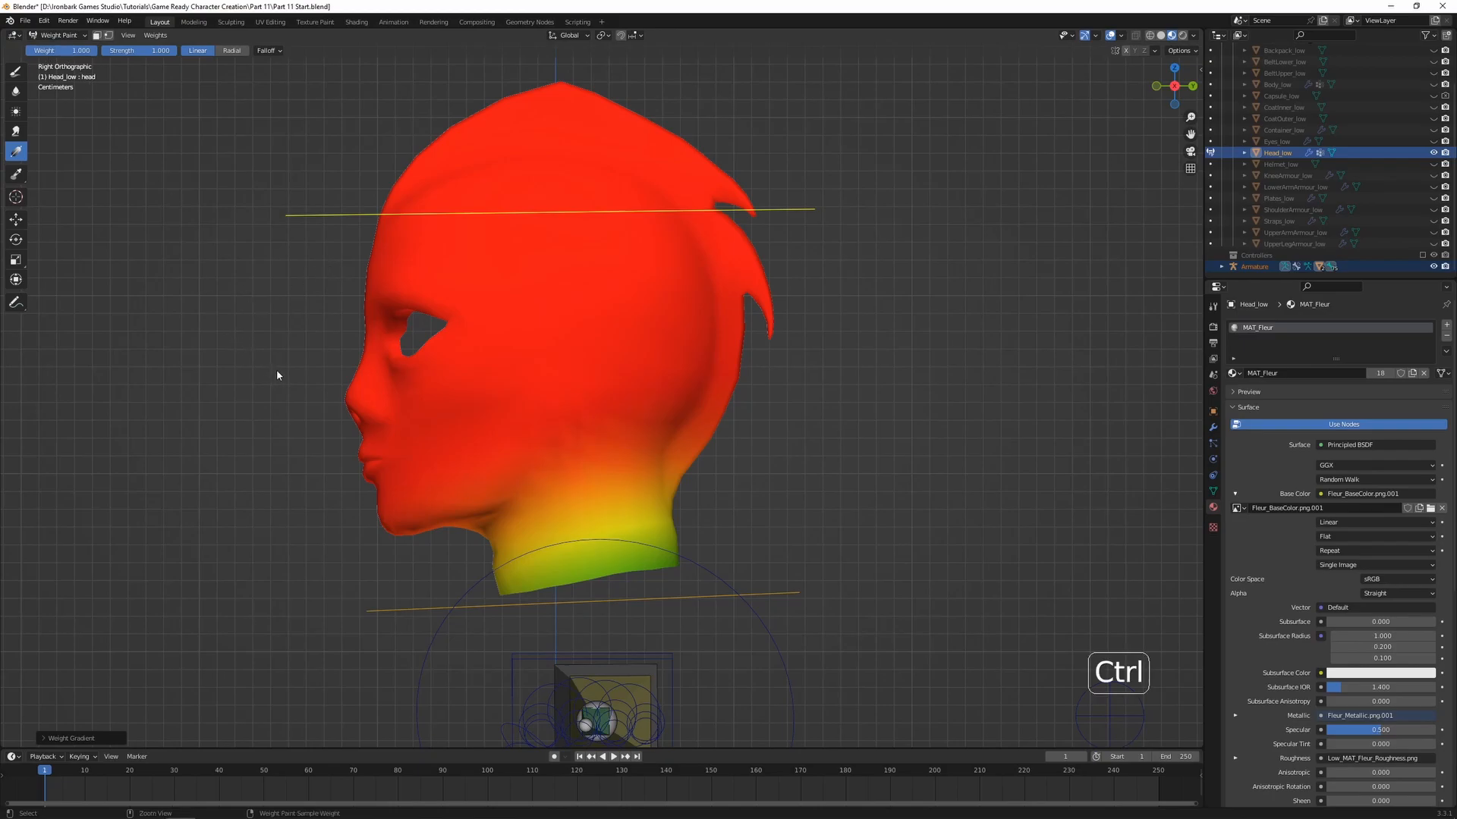
# Set the gradient weight to 0 and fade out the head bone's influence upward from the neck's base, testing with a temporary rotation
pyautogui.hotkey('ctrl', 'f')
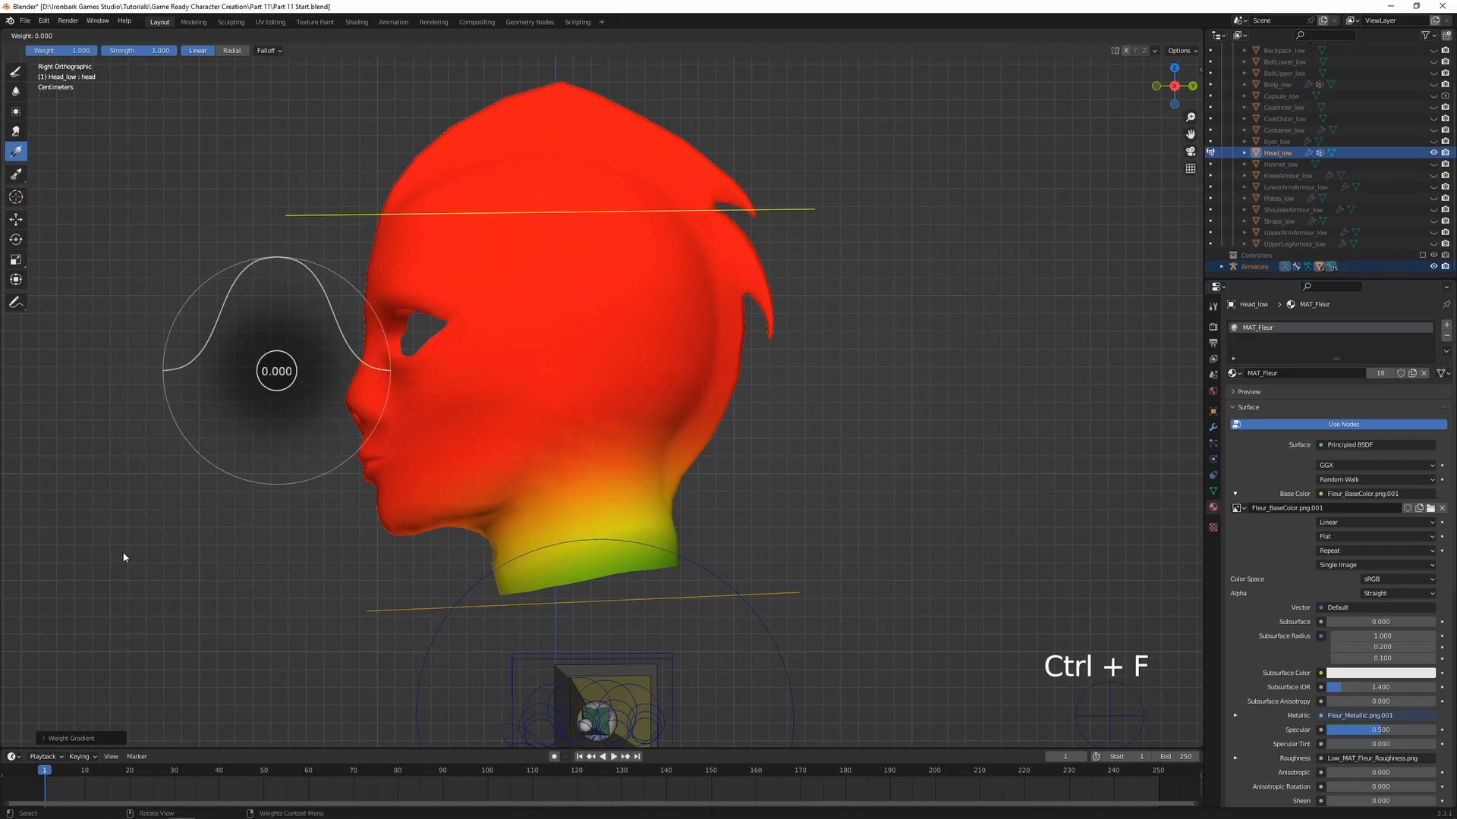
pyautogui.click(315, 537)
pyautogui.moveTo(613, 567); pyautogui.dragTo(603, 508)
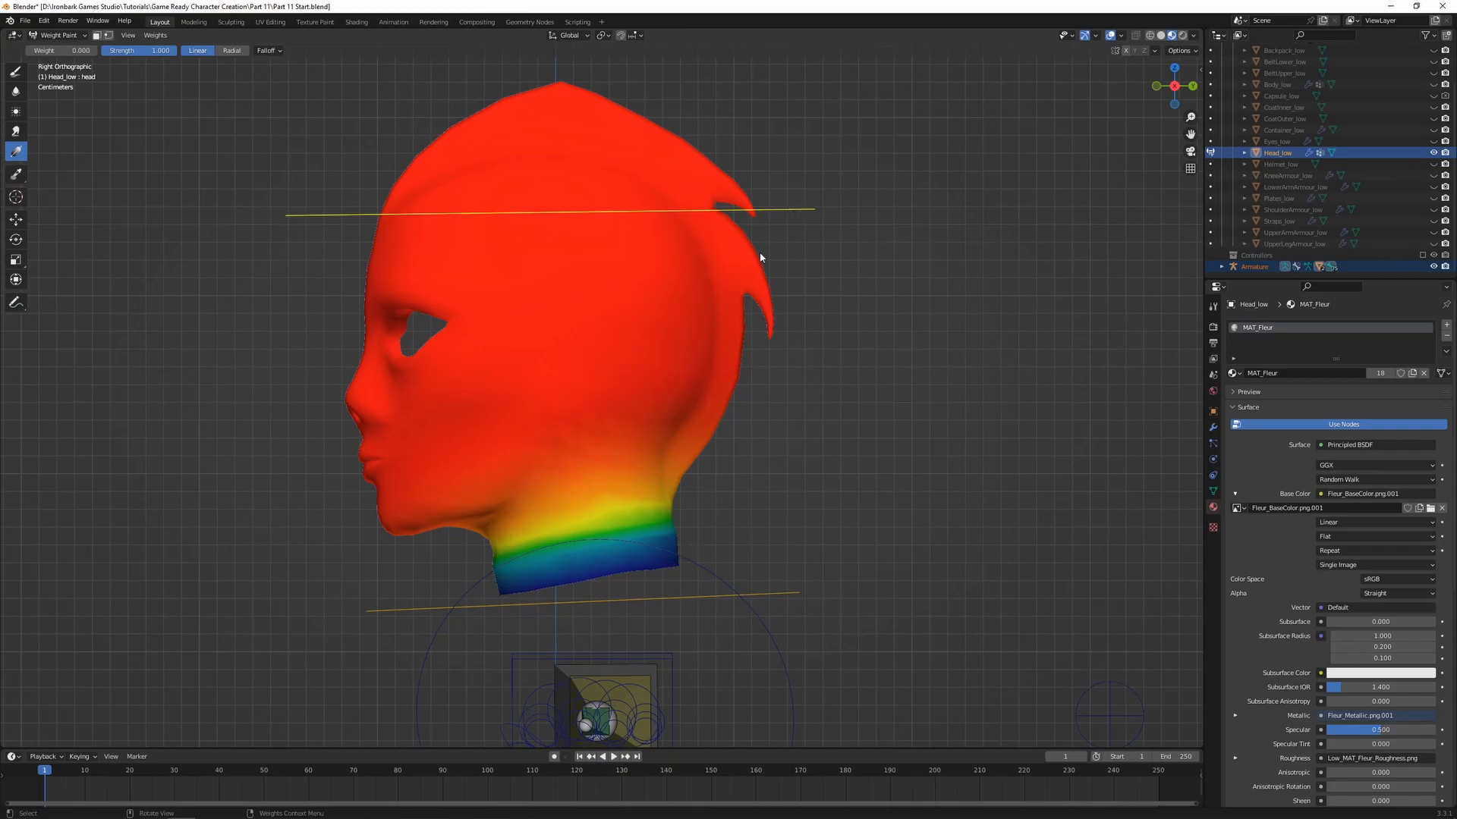
pyautogui.press('r')
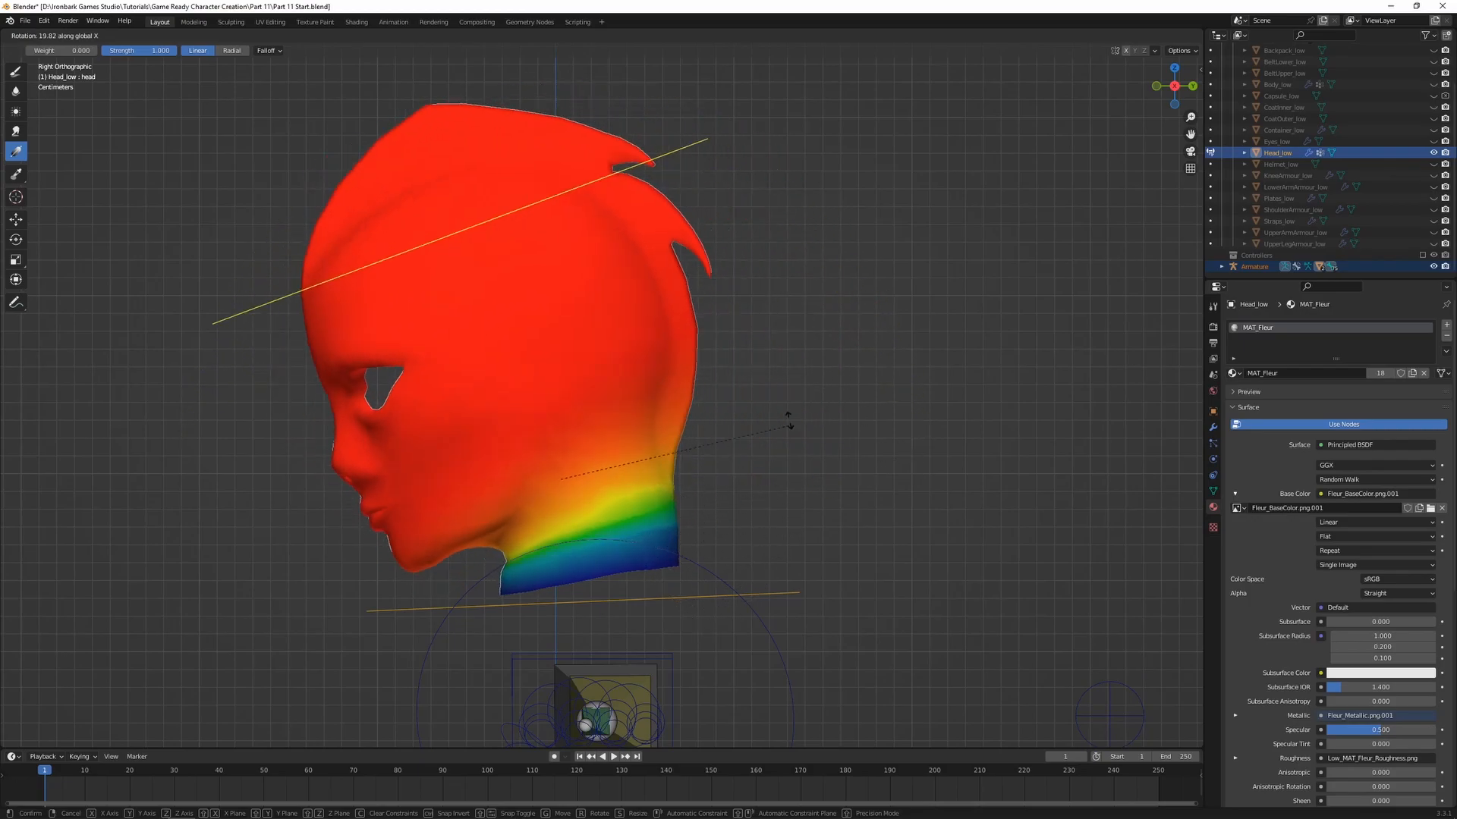
pyautogui.rightClick(707, 425)
# Blur the head bone's weights along the lower neck and test the deformation by rotating the head bone
pyautogui.click(16, 95)
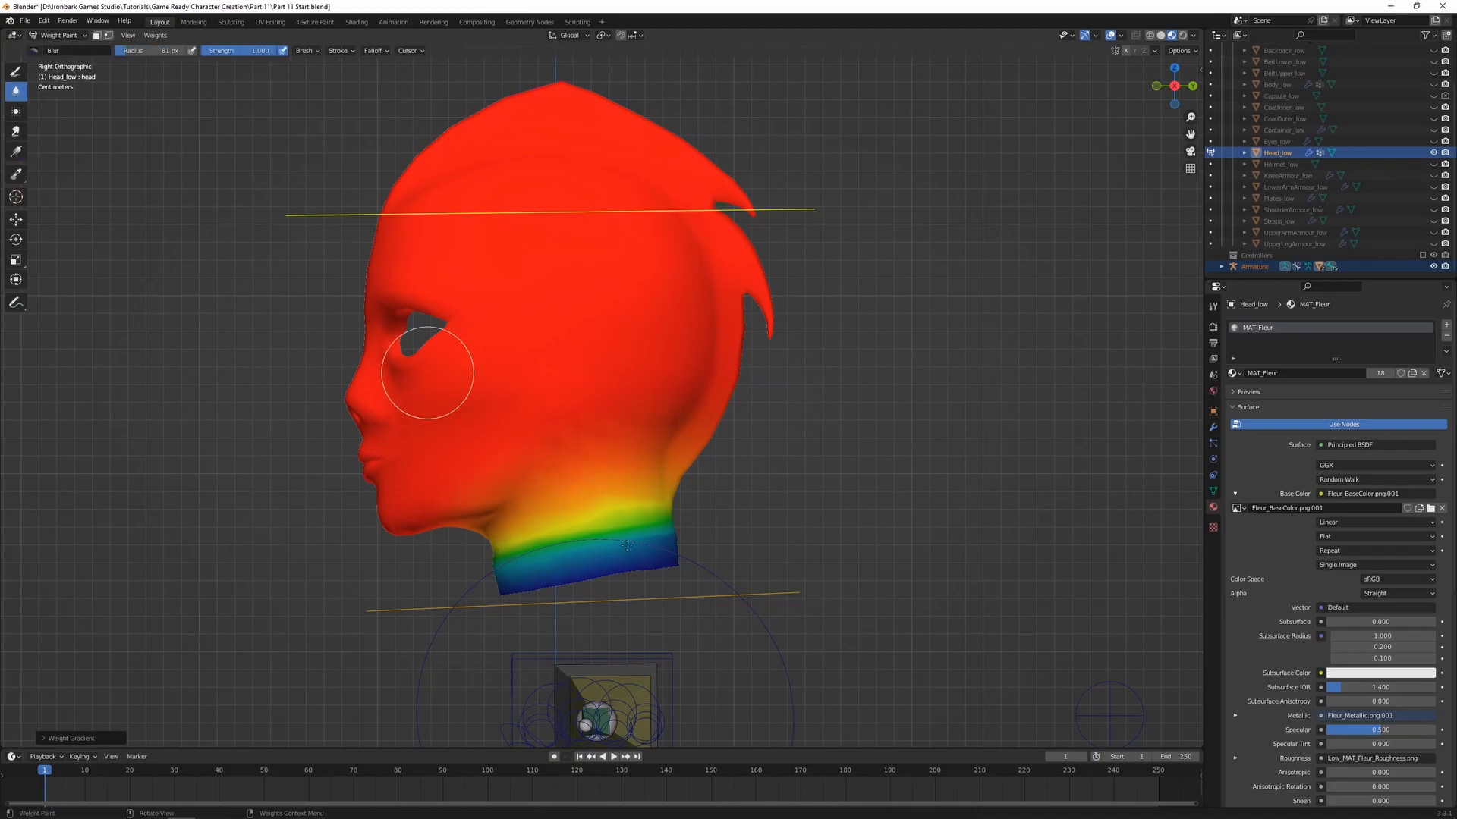
pyautogui.moveTo(564, 552)
pyautogui.mouseDown()
pyautogui.moveTo(643, 543)
pyautogui.moveTo(481, 579)
pyautogui.moveTo(804, 506)
pyautogui.mouseUp()
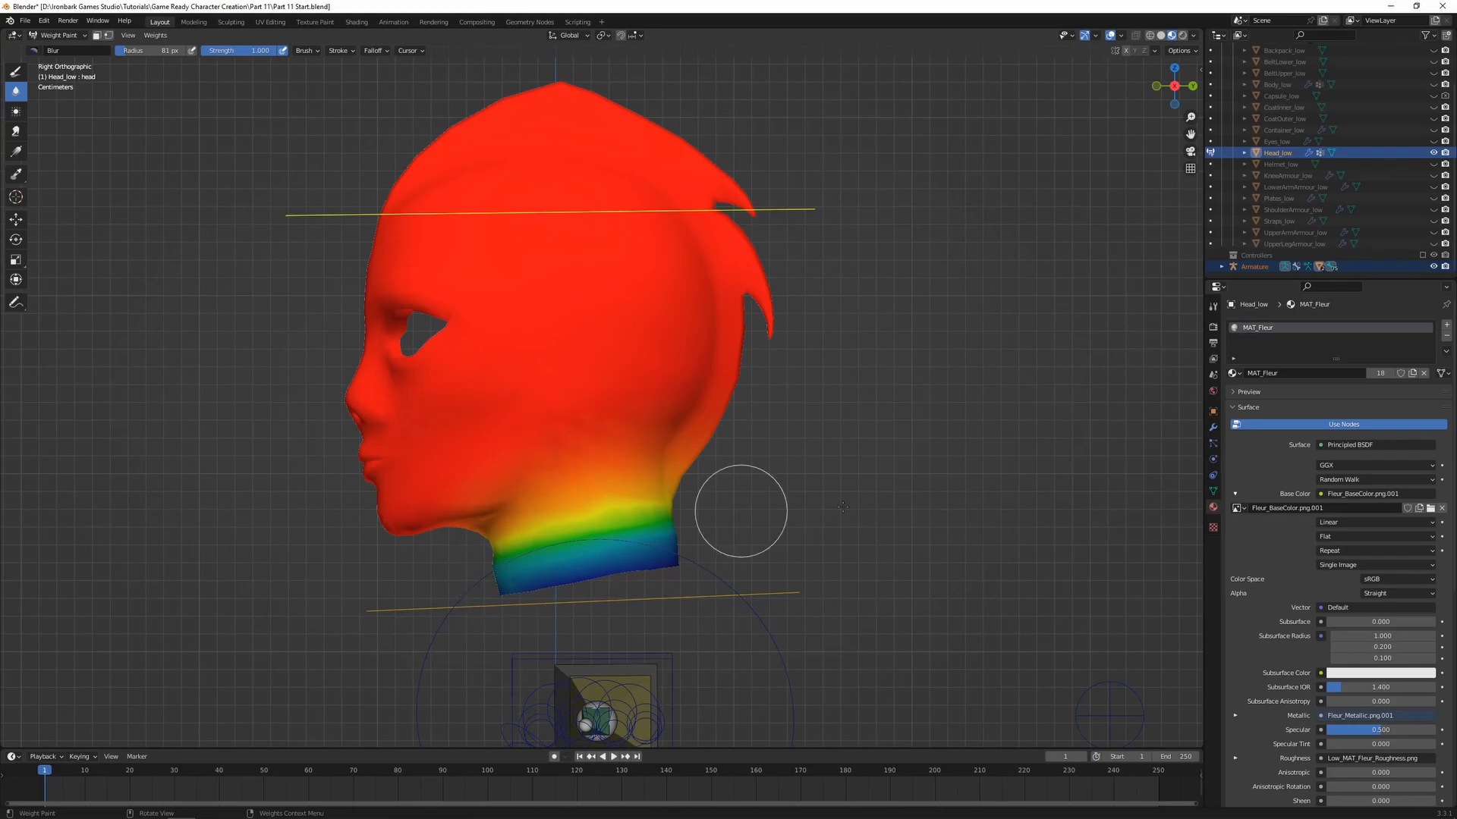
pyautogui.press('r')
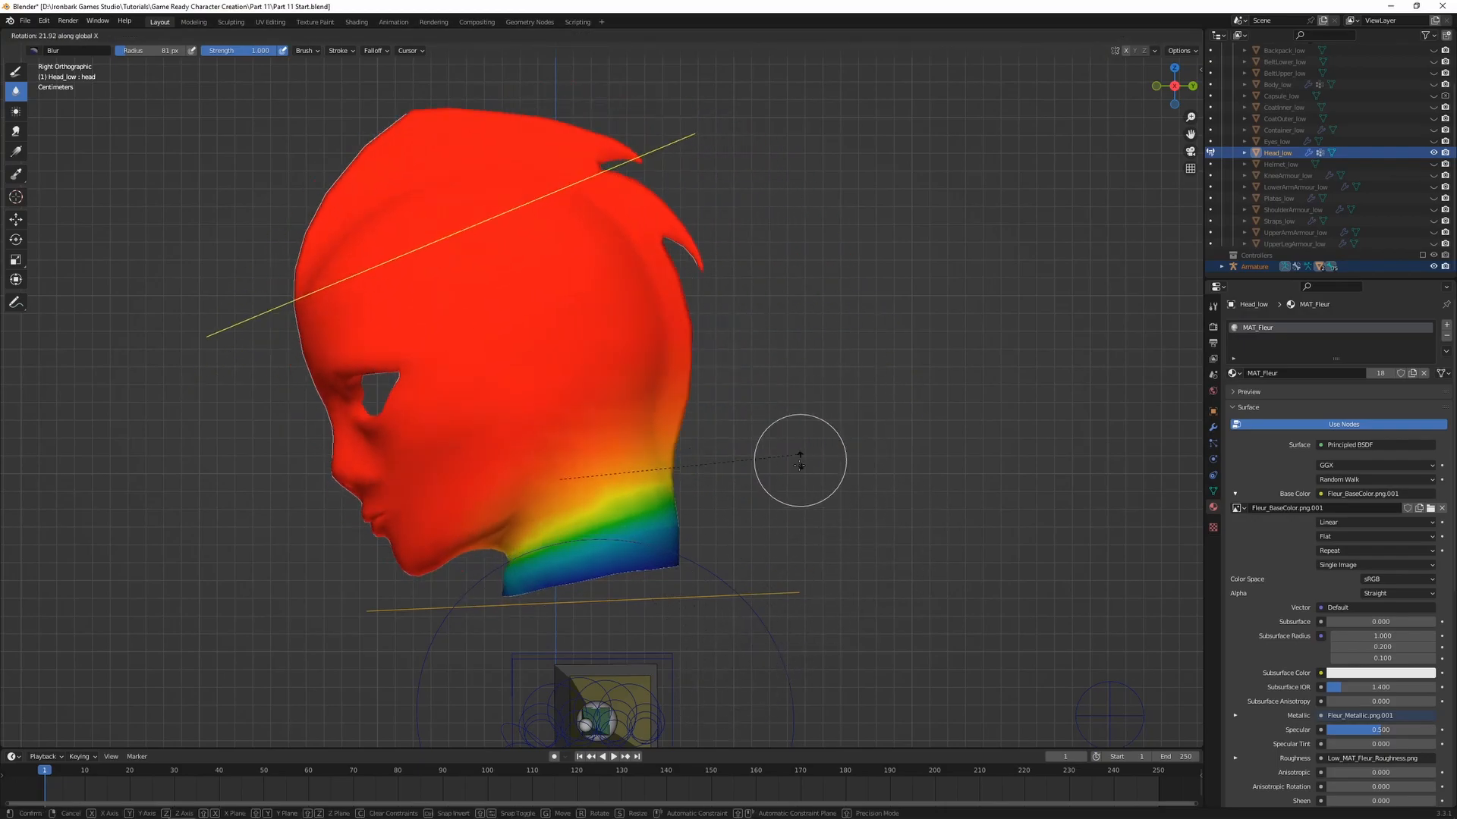
pyautogui.click(722, 521)
pyautogui.moveTo(722, 521); pyautogui.dragTo(645, 638, button='middle')
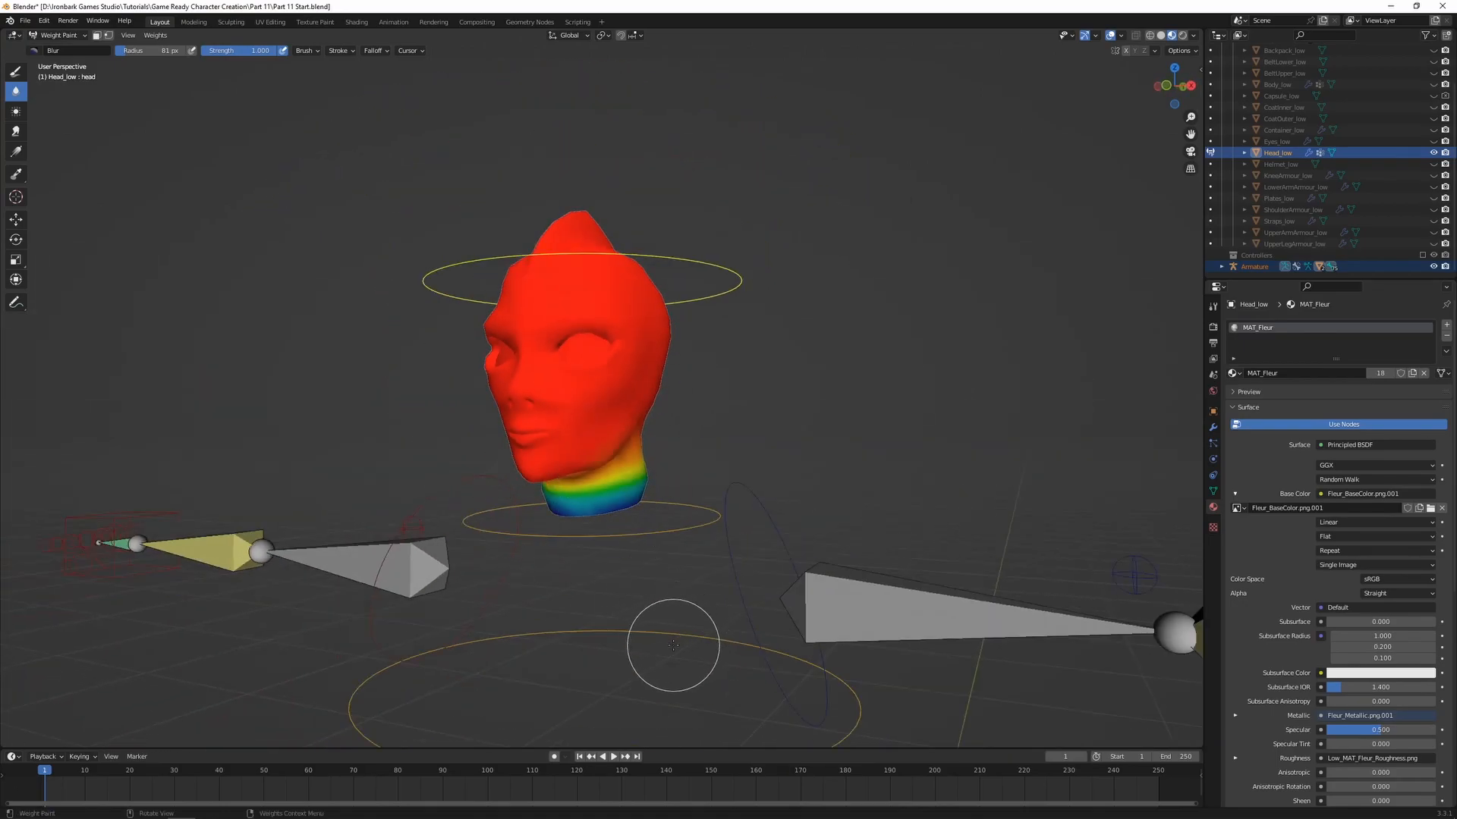
pyautogui.press('r')
pyautogui.click(637, 558)
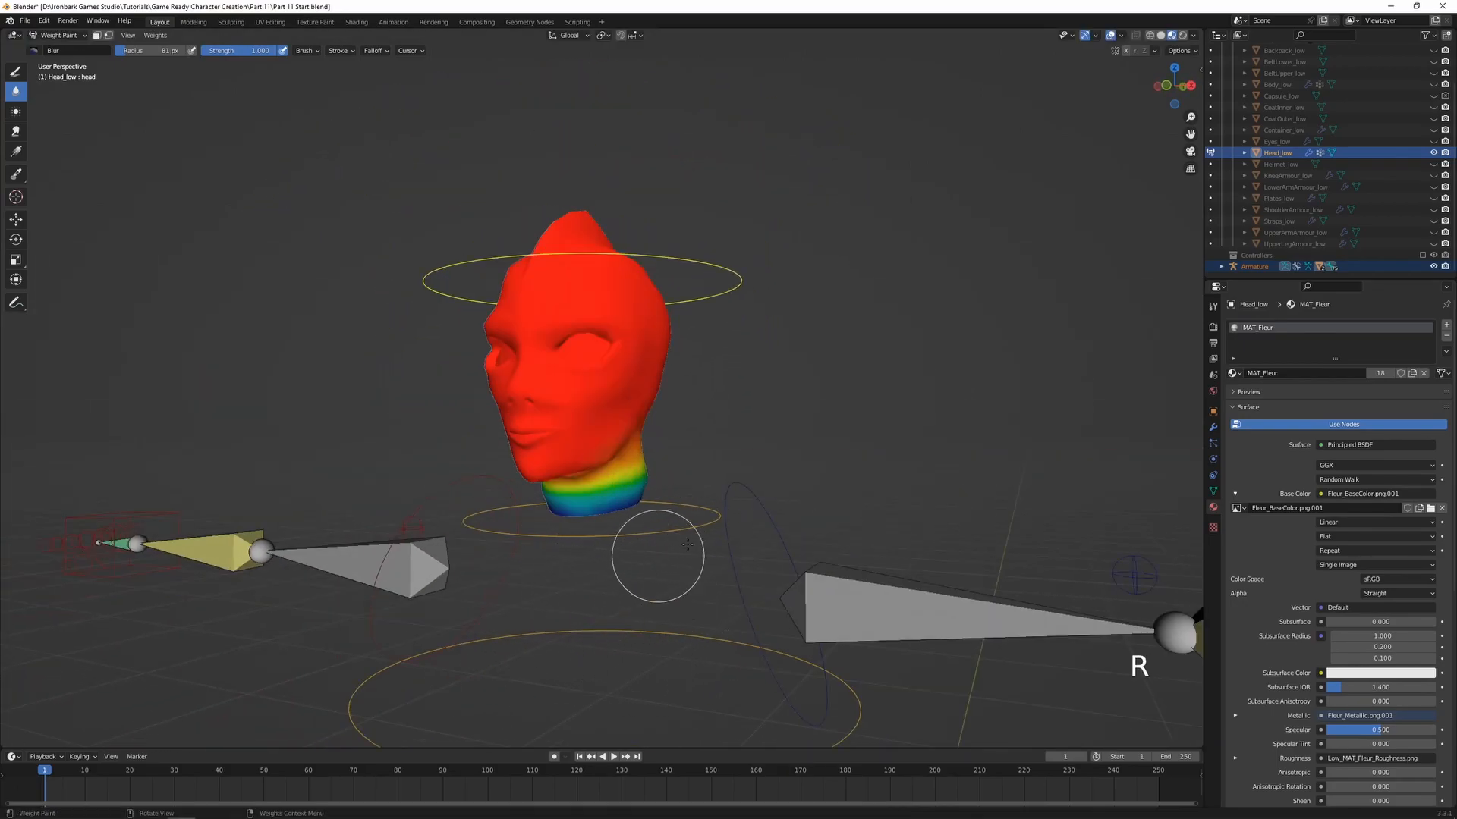
# Select the neck bone and apply weight-0 linear gradients from the head down into the neck in right side view
pyautogui.keyDown('ctrl'); pyautogui.click(673, 532); pyautogui.keyUp('ctrl')
pyautogui.moveTo(672, 533); pyautogui.dragTo(611, 539, button='middle')
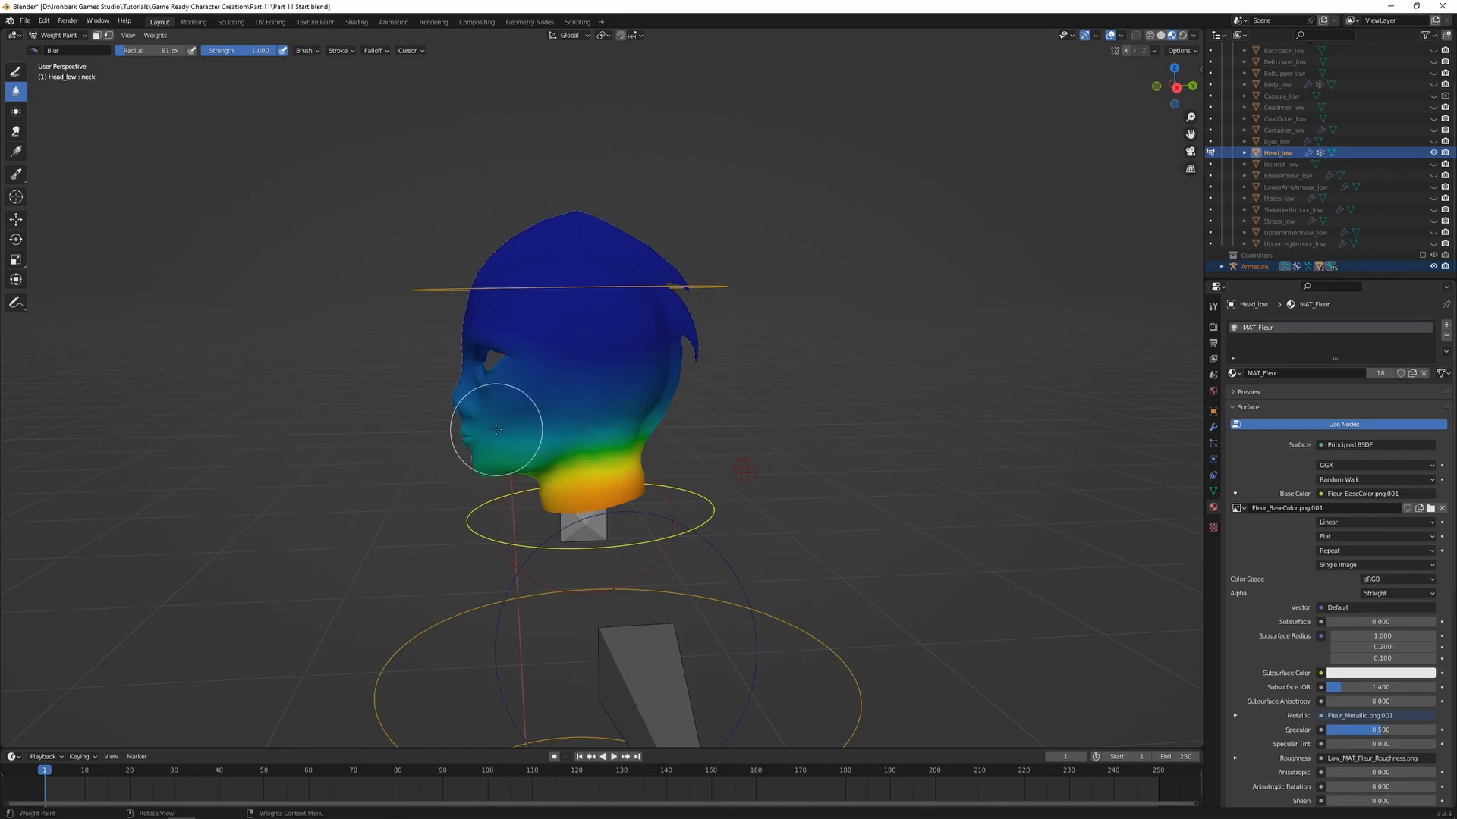
pyautogui.press('KP_3')
pyautogui.scroll(4, 505, 421)
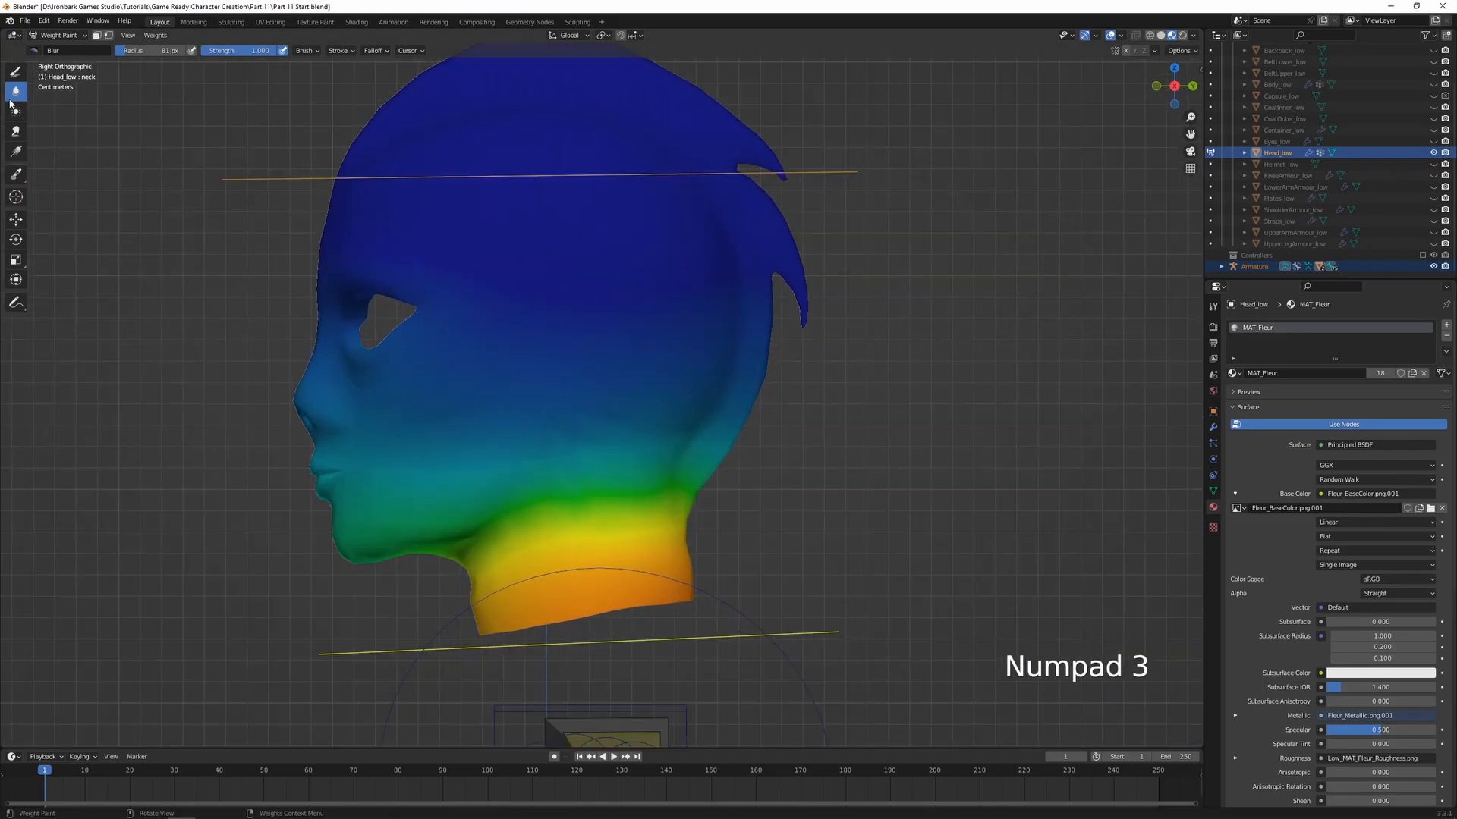
pyautogui.click(19, 149)
pyautogui.moveTo(374, 279)
pyautogui.keyDown('shift'); pyautogui.mouseDown(button='middle')
pyautogui.moveTo(421, 283)
pyautogui.moveTo(400, 285)
pyautogui.mouseUp(button='middle'); pyautogui.keyUp('shift')
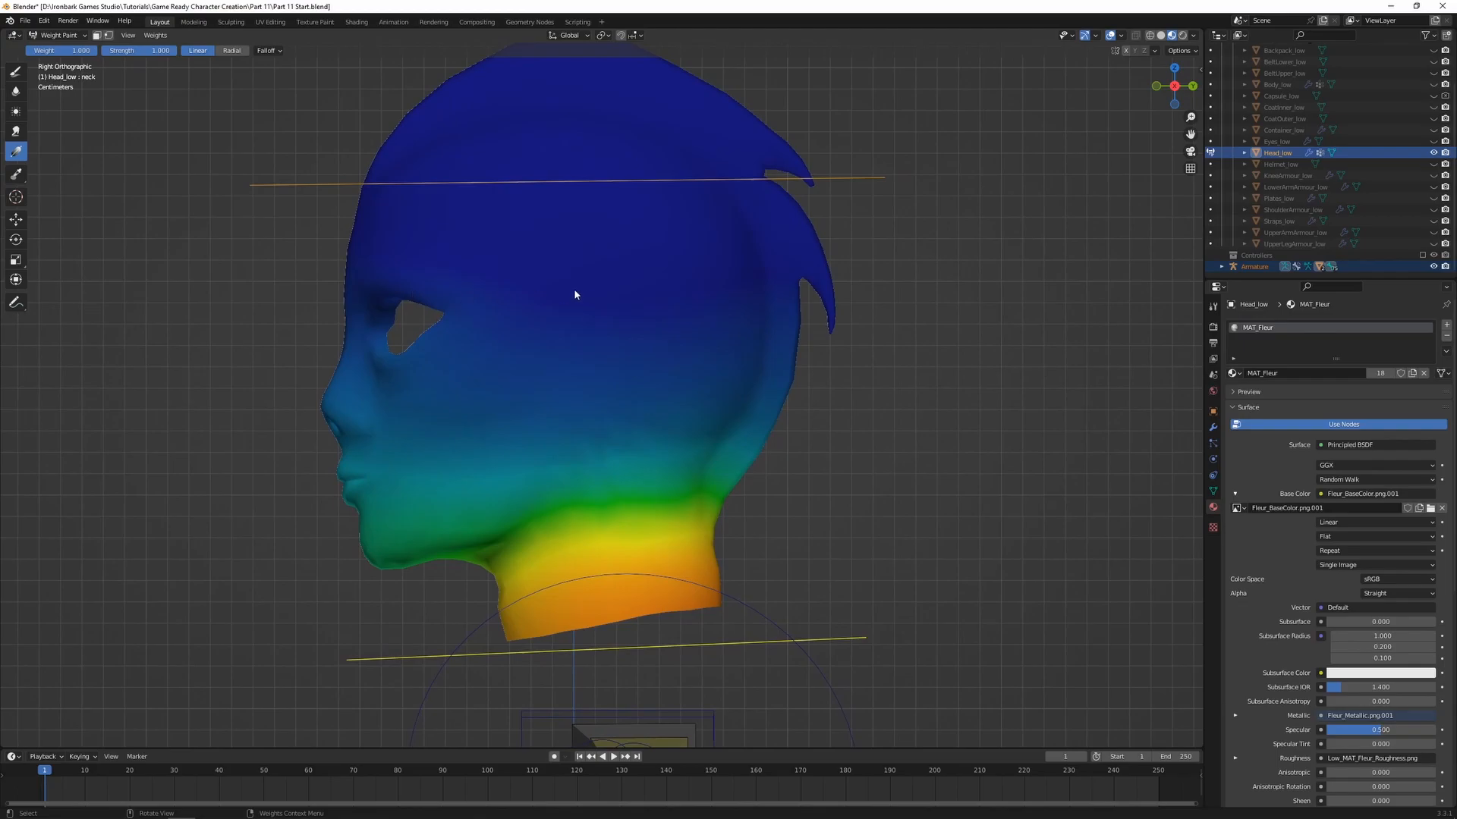
pyautogui.hotkey('ctrl', 'f')
pyautogui.click(440, 354)
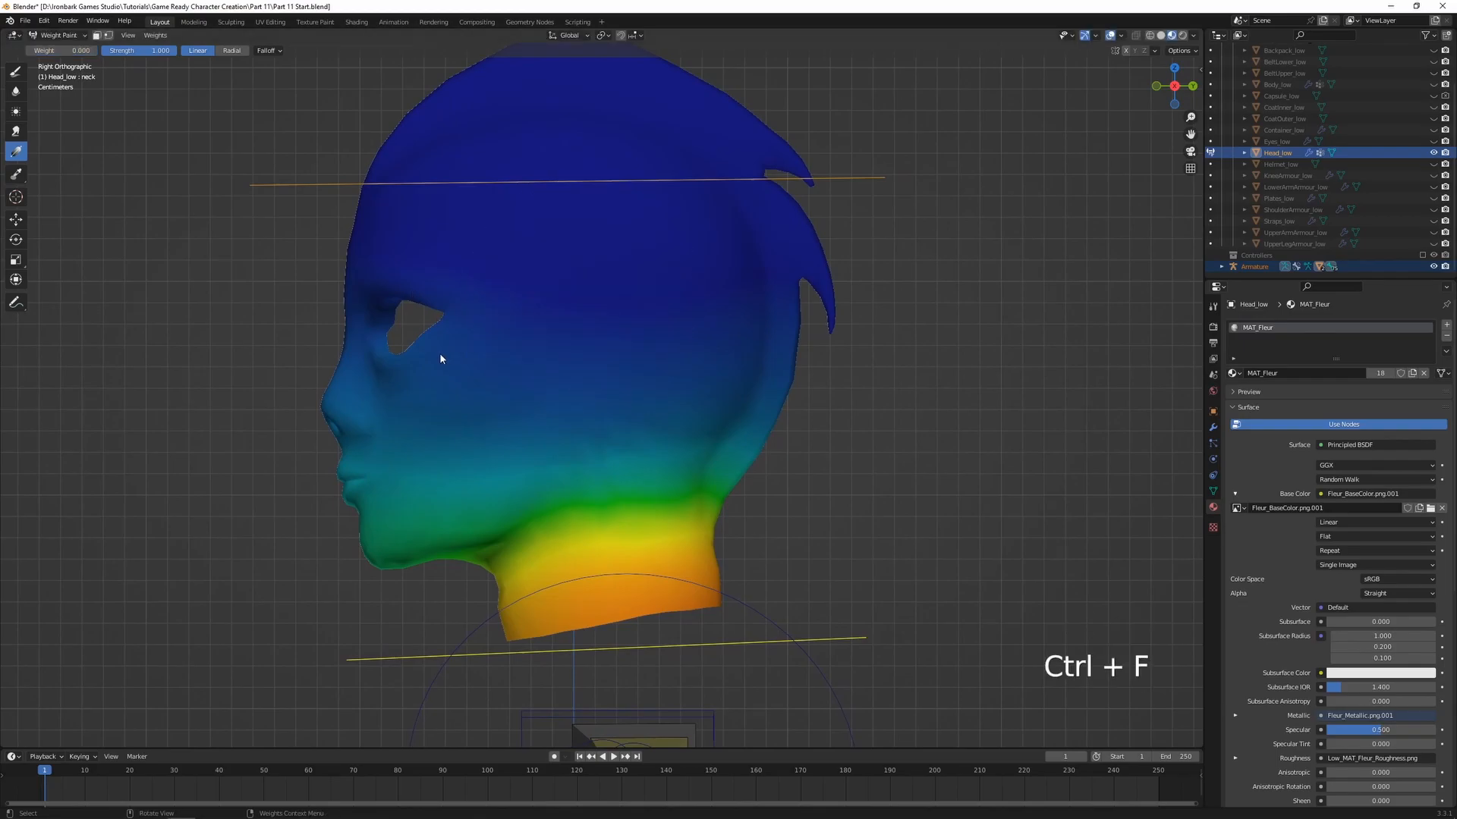
pyautogui.moveTo(492, 243); pyautogui.dragTo(669, 749)
pyautogui.moveTo(594, 528); pyautogui.dragTo(630, 687)
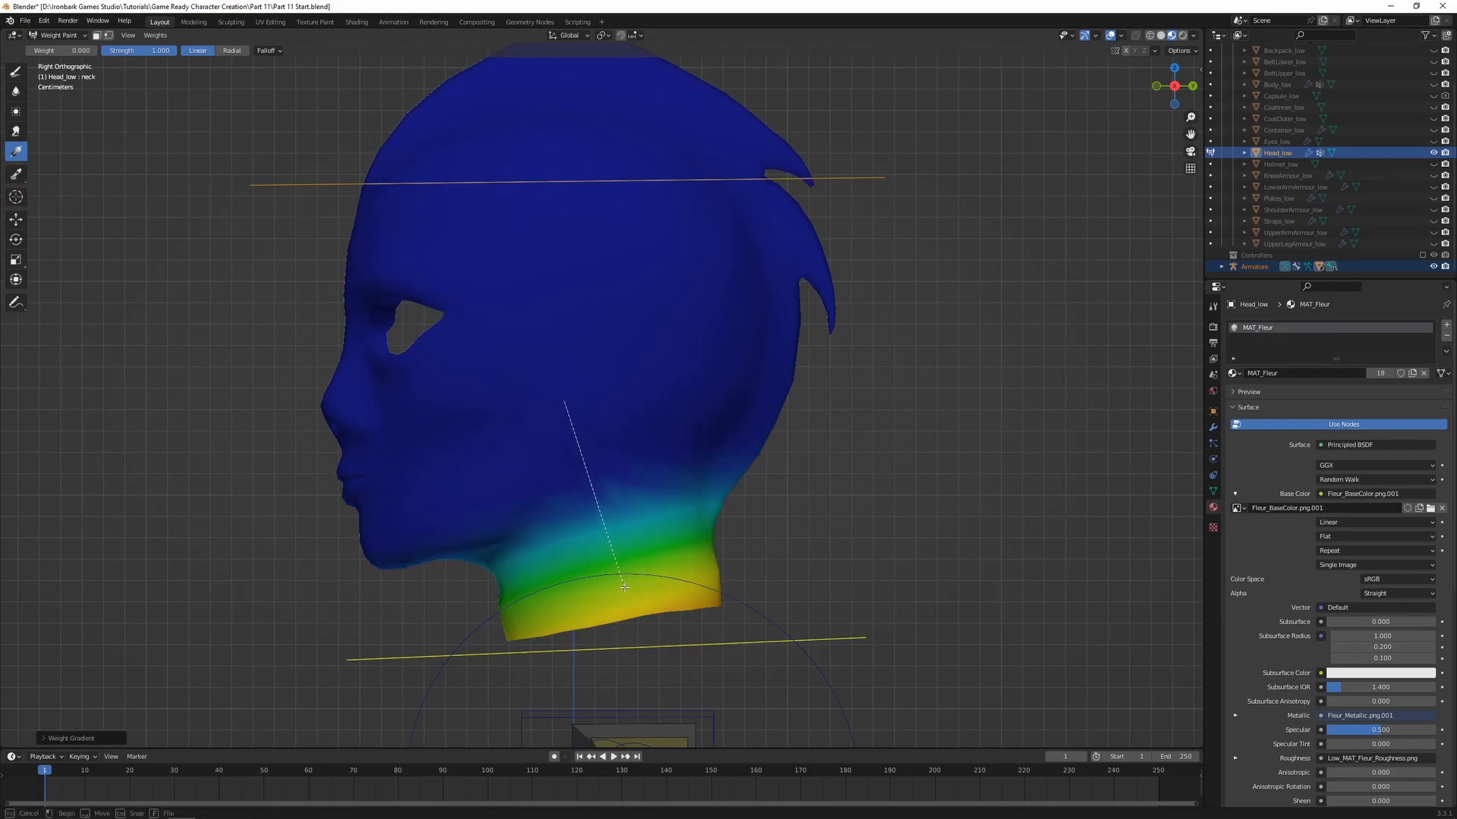
pyautogui.moveTo(626, 596); pyautogui.dragTo(626, 561)
# Set the gradient weight to 1.000, apply a gradient upward from the neck's base for the neck bone, and test with a temporary rotation
pyautogui.hotkey('ctrl', 'f')
pyautogui.click(914, 534)
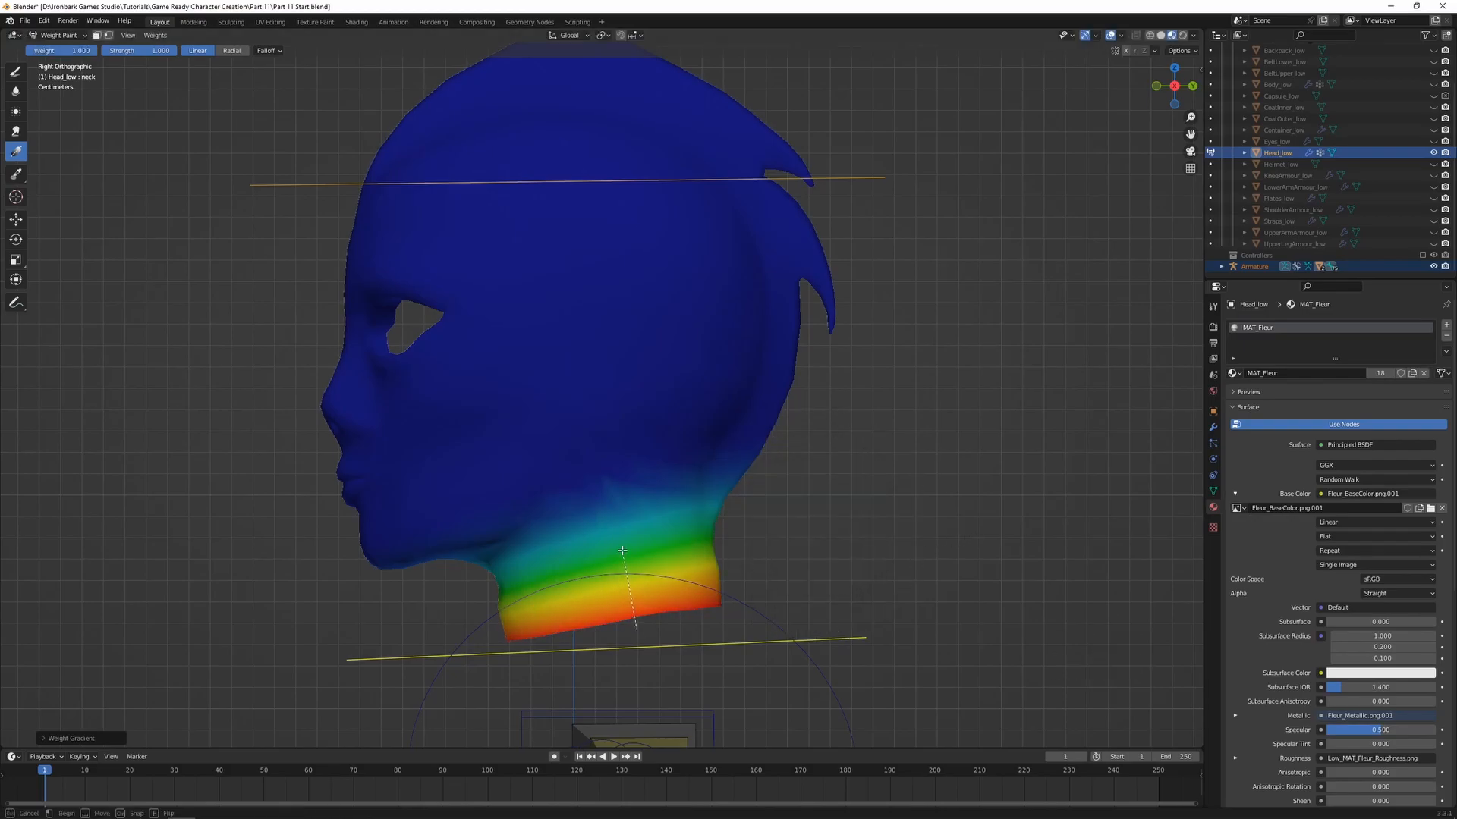
pyautogui.press('r')
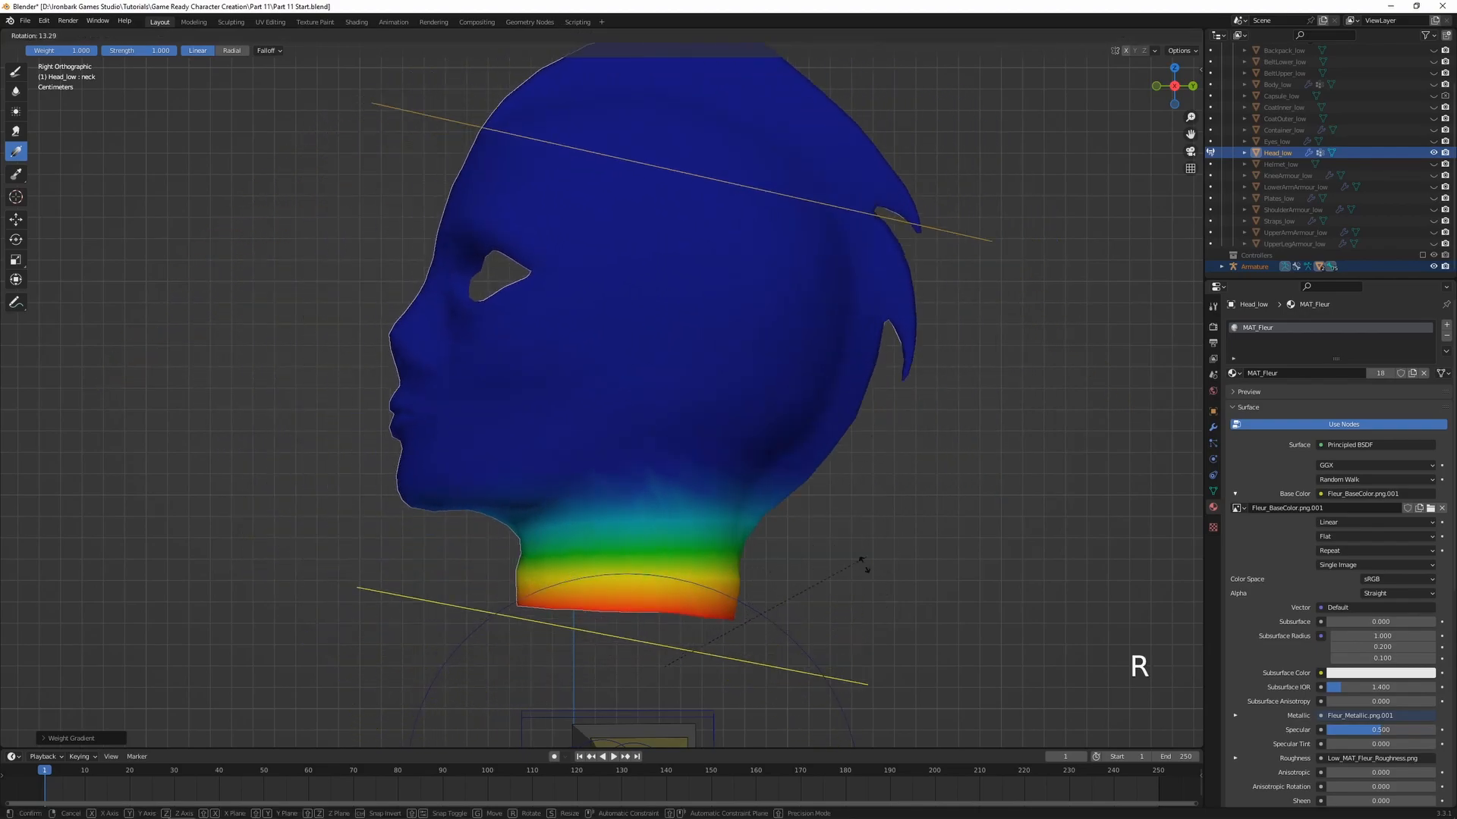
pyautogui.rightClick(873, 511)
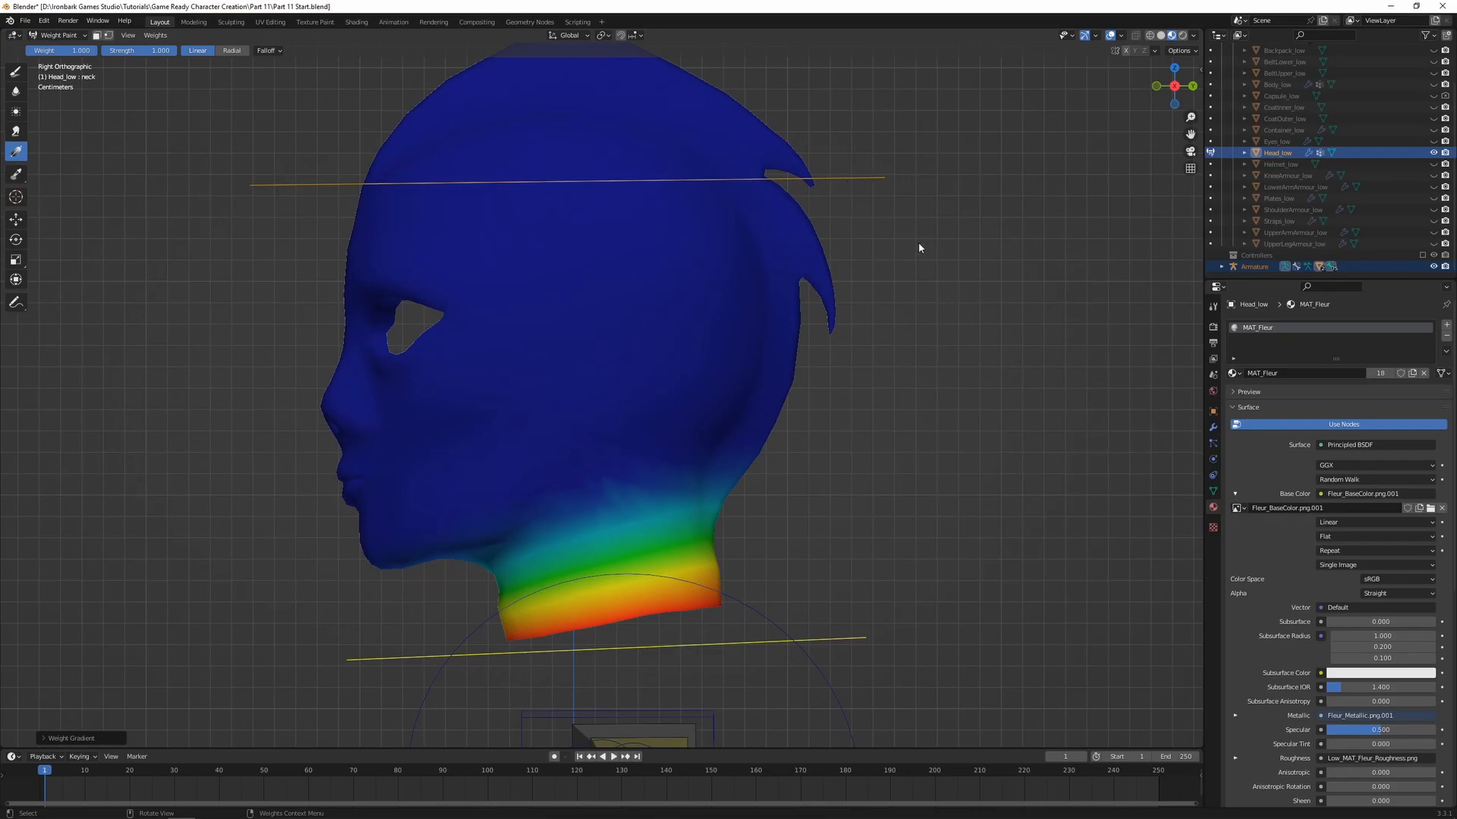
# Select the head bone and test the neck deformation with a temporary rotation
pyautogui.keyDown('ctrl'); pyautogui.click(857, 178); pyautogui.keyUp('ctrl')
pyautogui.press('r')
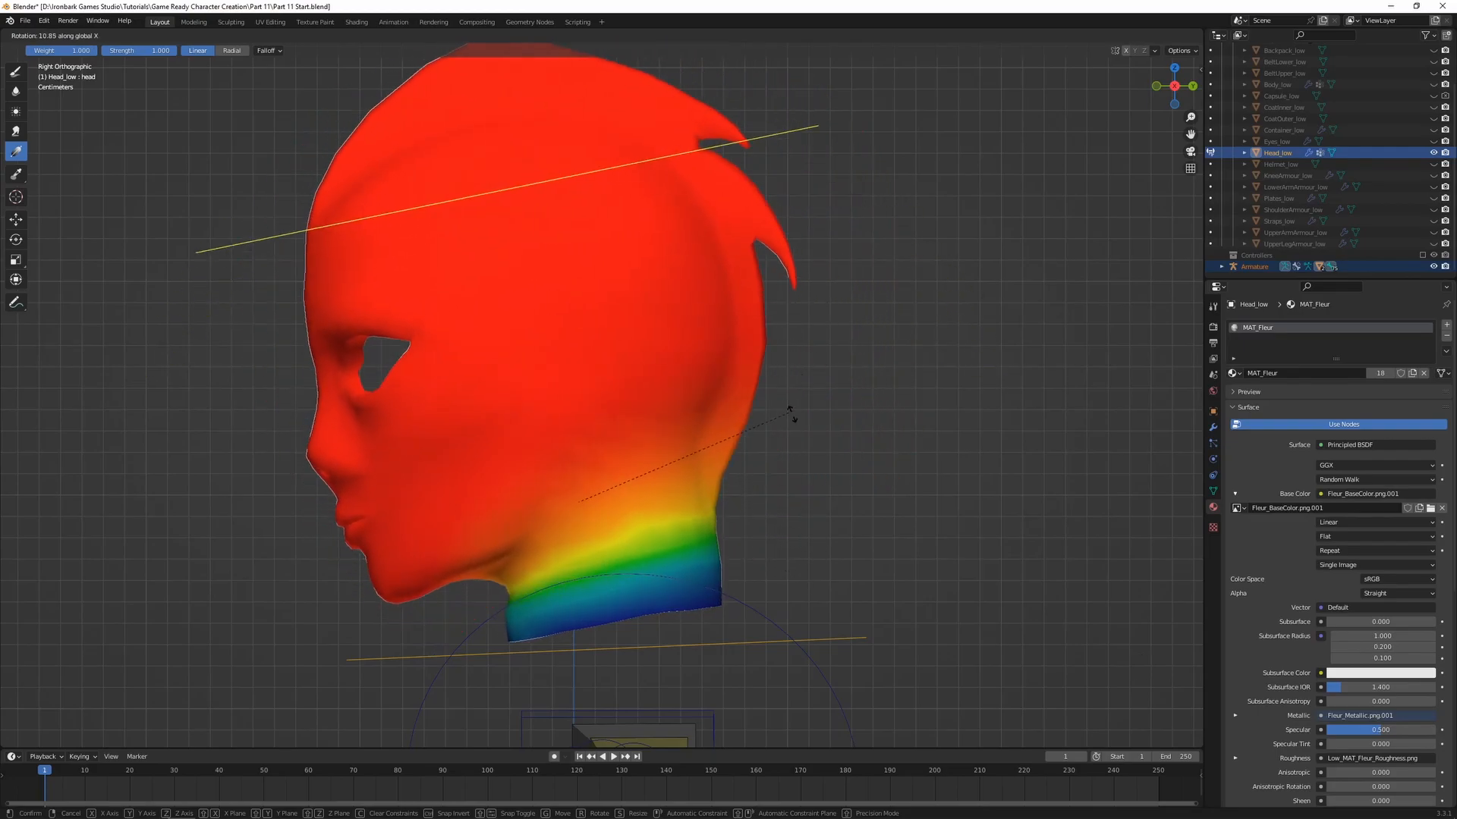
pyautogui.rightClick(766, 467)
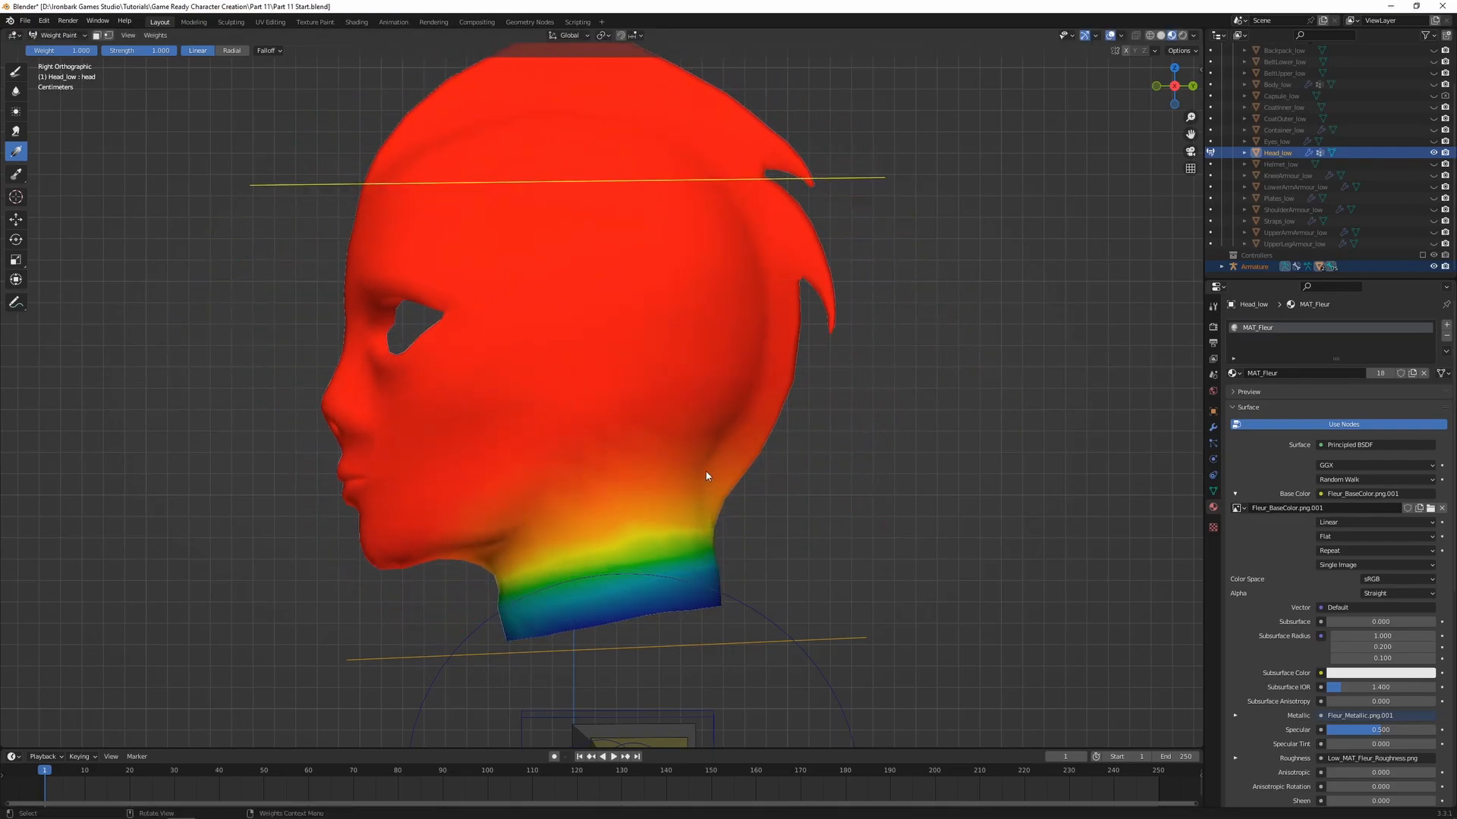
# Set the gradient weight to 0 and remove the head bone's influence upward from the neck's base, testing with a temporary rotation
pyautogui.click(622, 639)
pyautogui.hotkey('ctrl', 'z')
pyautogui.hotkey('ctrl', 'f')
pyautogui.click(531, 640)
pyautogui.moveTo(626, 631); pyautogui.dragTo(611, 543)
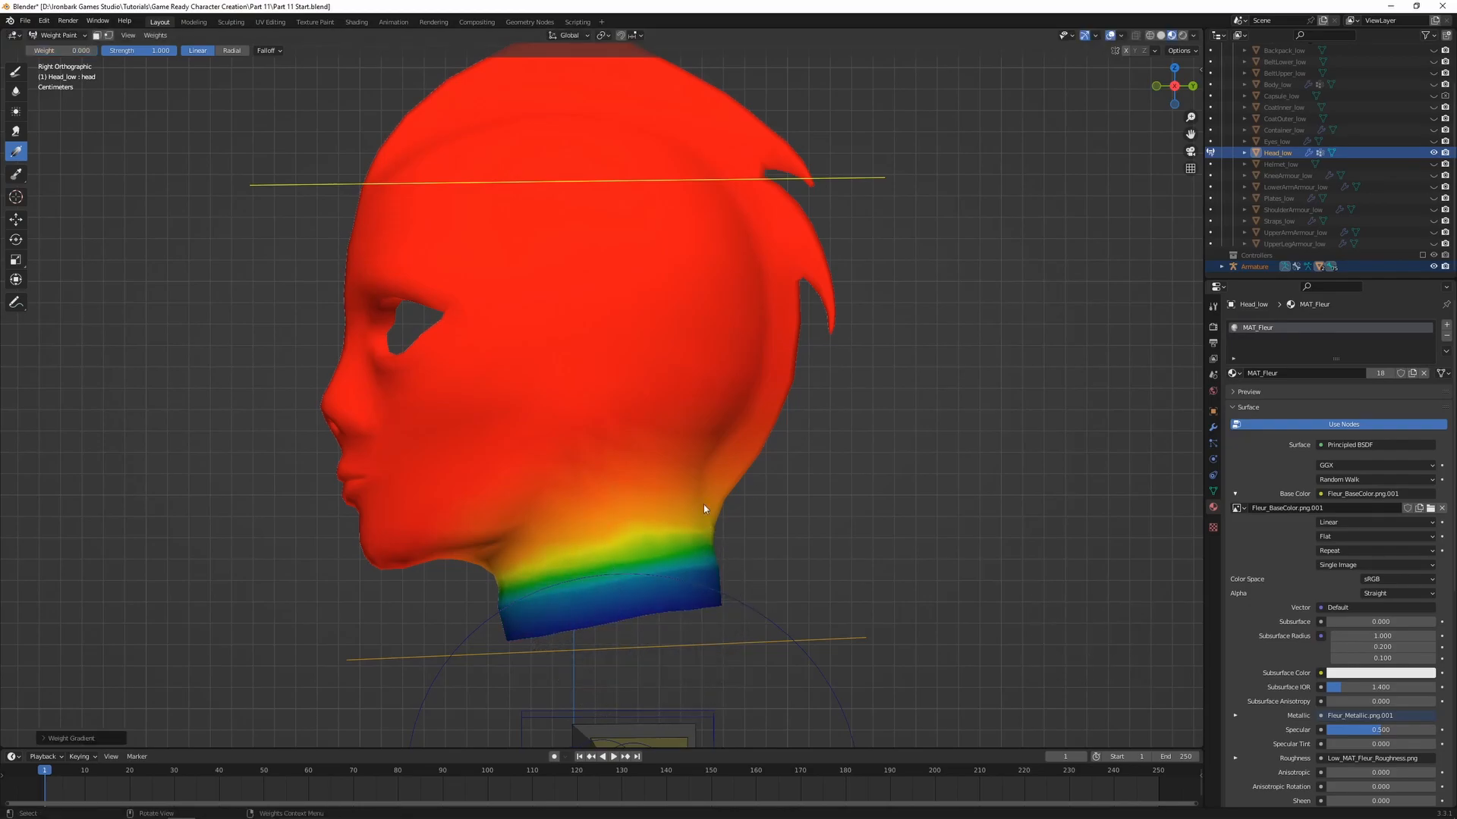
pyautogui.press('r')
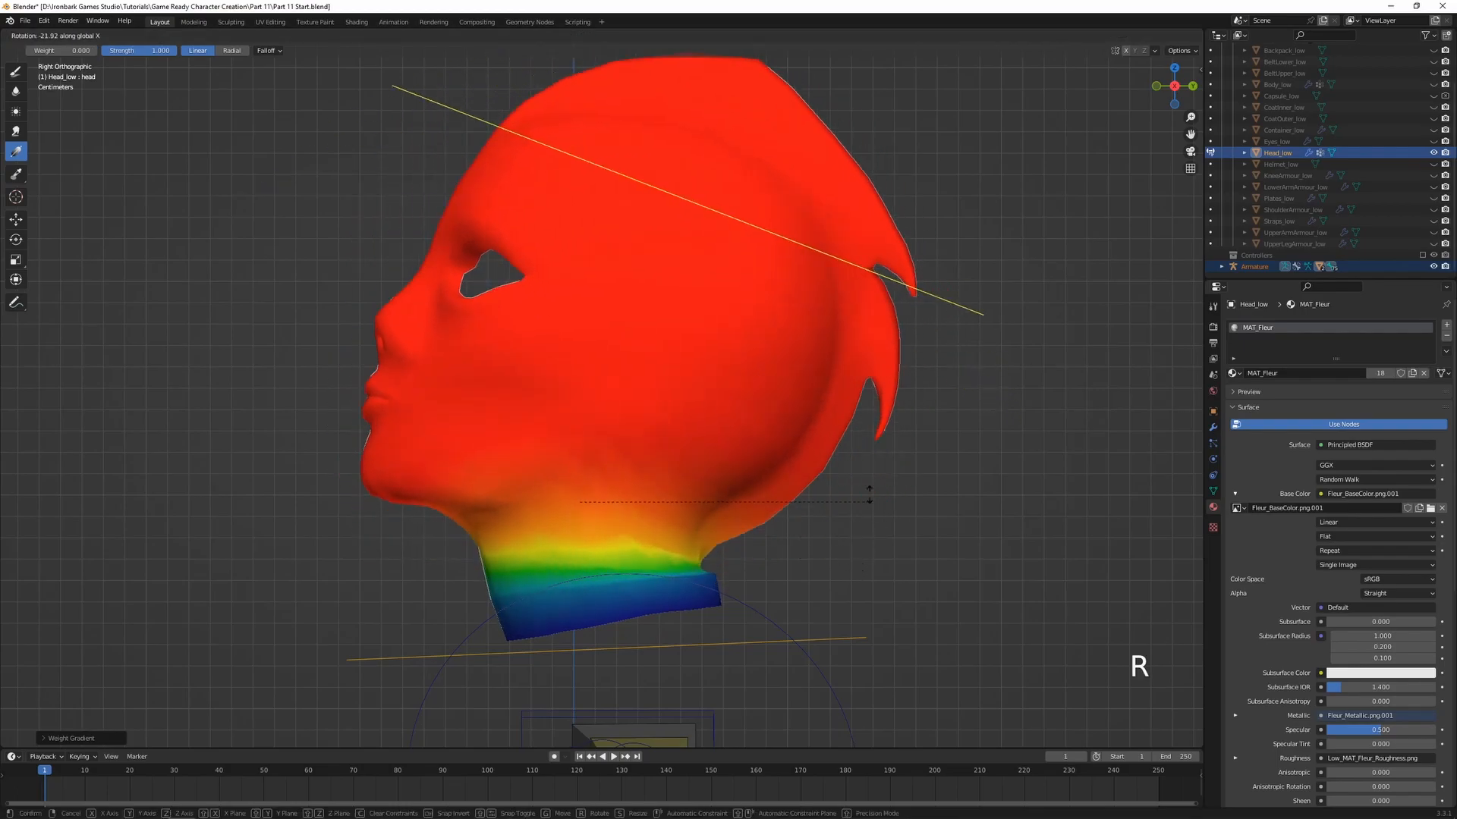
pyautogui.rightClick(812, 342)
pyautogui.moveTo(615, 597); pyautogui.dragTo(606, 544)
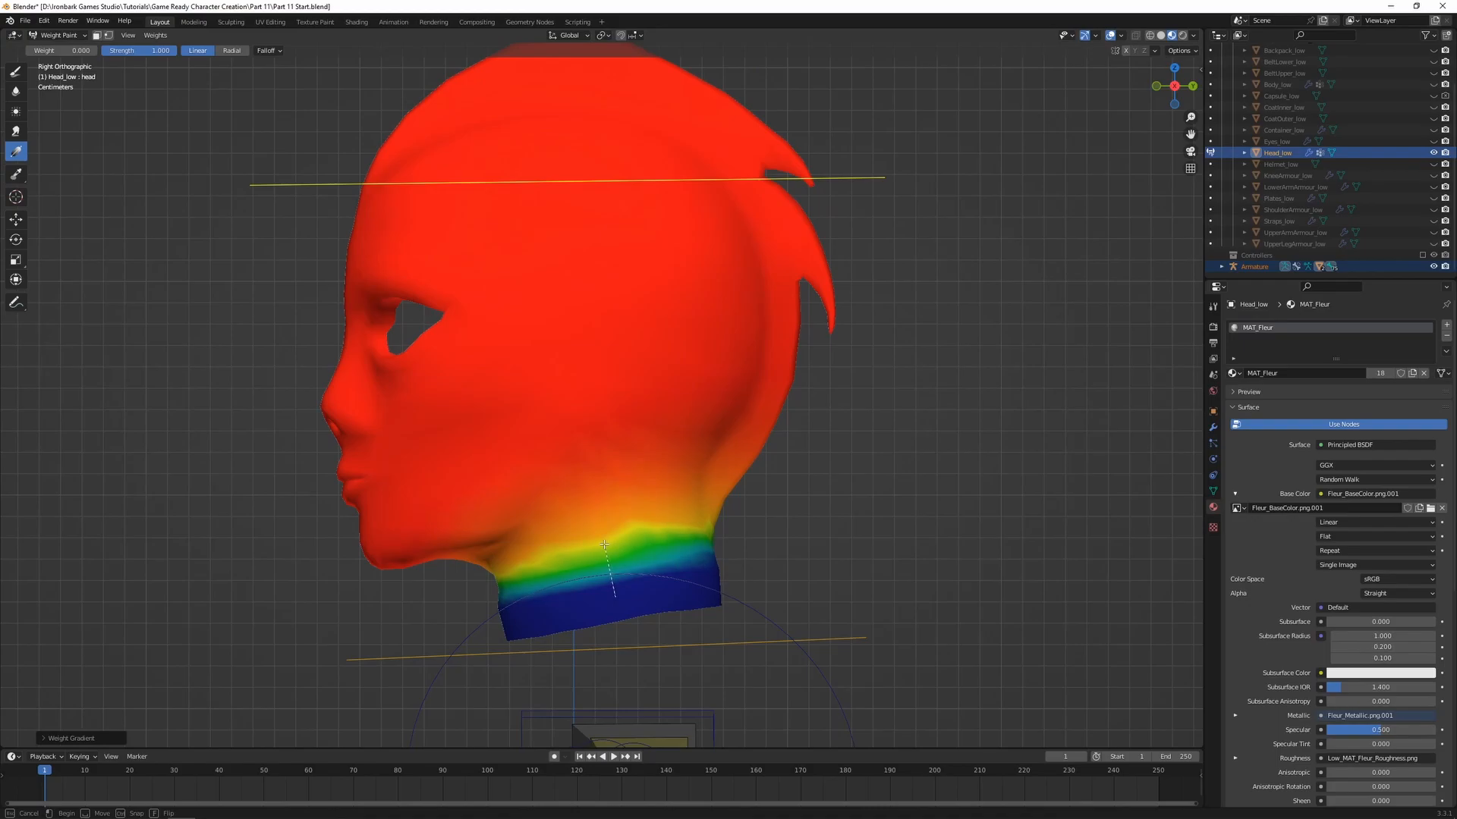
# Blur the head bone's weights along the lower neck in side view, checking the deformation with a temporary rotation
pyautogui.click(15, 92)
pyautogui.moveTo(559, 618)
pyautogui.mouseDown()
pyautogui.moveTo(530, 595)
pyautogui.moveTo(683, 566)
pyautogui.moveTo(540, 579)
pyautogui.moveTo(569, 559)
pyautogui.moveTo(691, 538)
pyautogui.mouseUp()
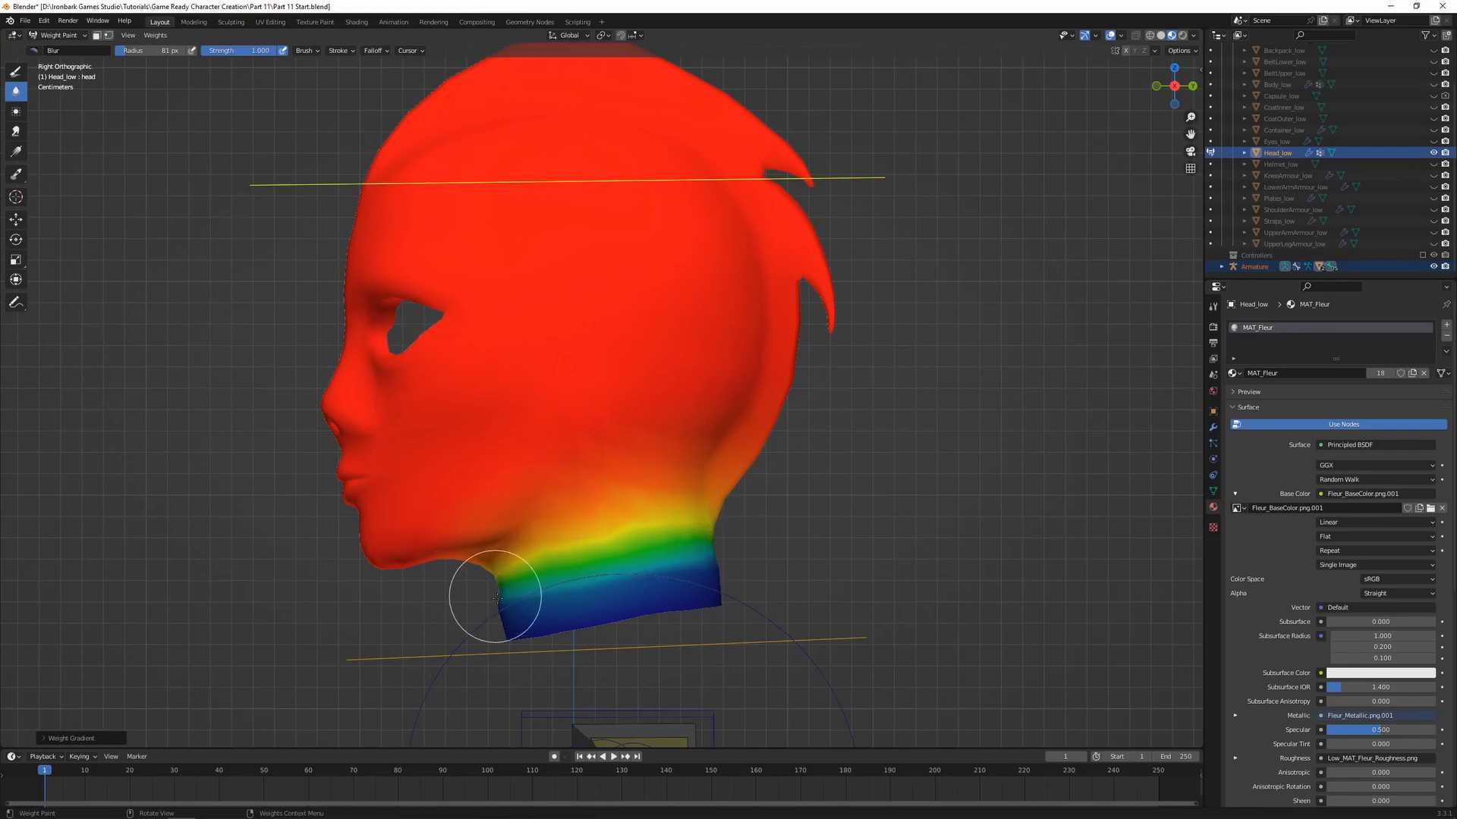
pyautogui.press('r')
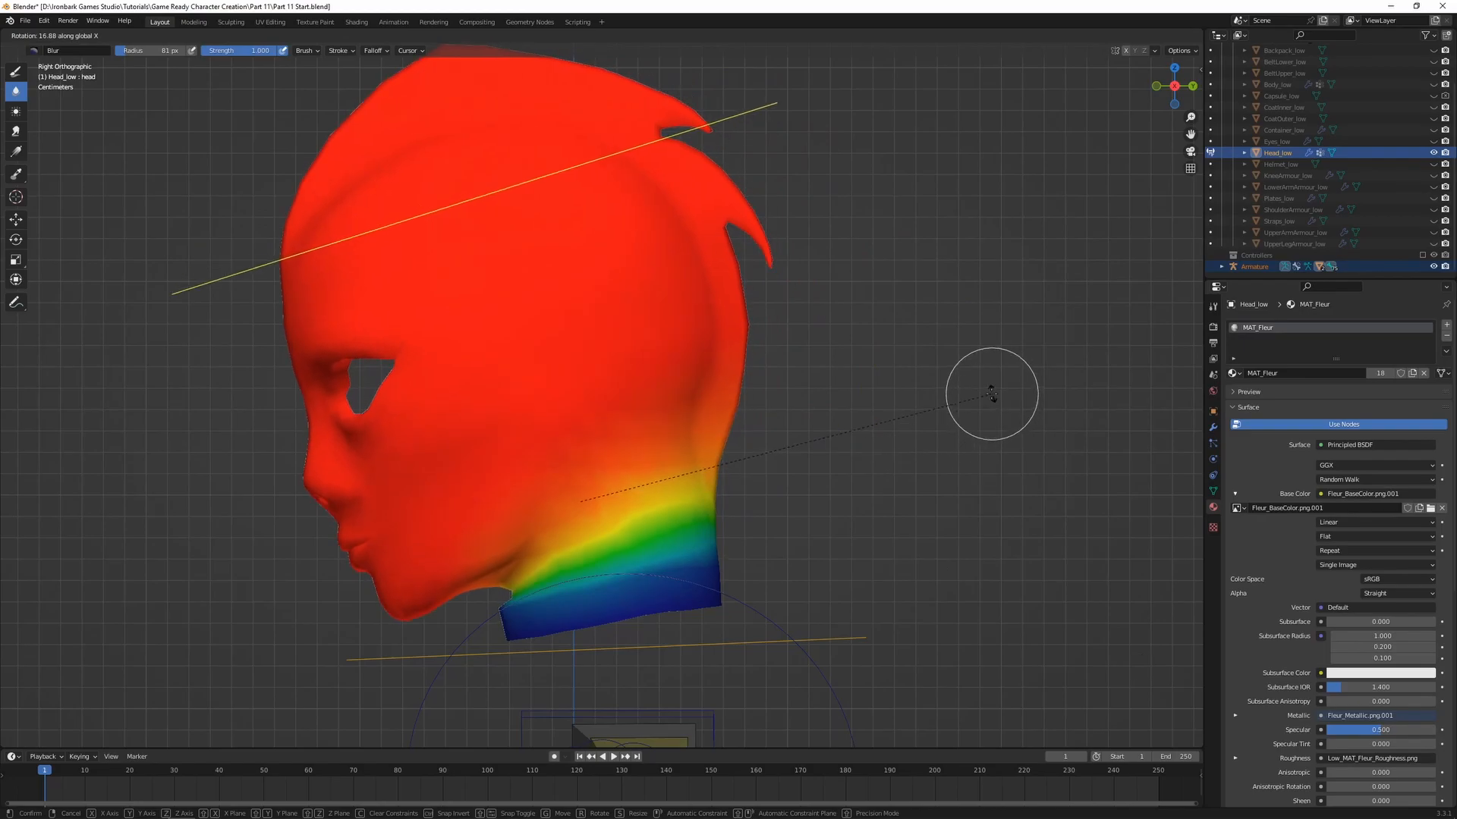
pyautogui.press('Escape')
pyautogui.moveTo(508, 607); pyautogui.dragTo(725, 561)
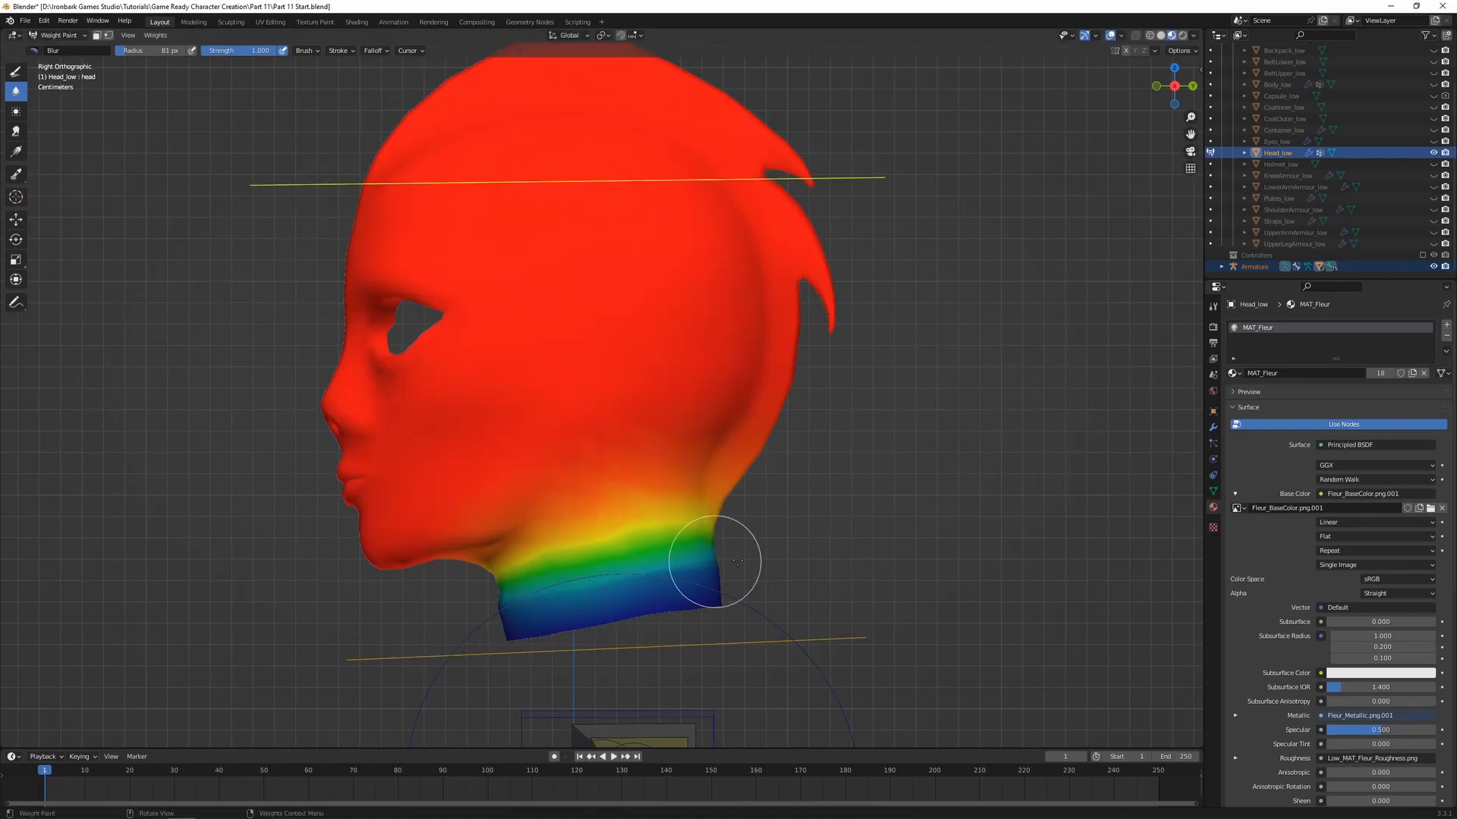
# Blur the head bone's weights around the neck's opposite side with X mirroring enabled, and test with a temporary rotation in right side view
pyautogui.moveTo(431, 633)
pyautogui.mouseDown(button='middle')
pyautogui.moveTo(559, 602)
pyautogui.moveTo(650, 612)
pyautogui.mouseUp(button='middle')
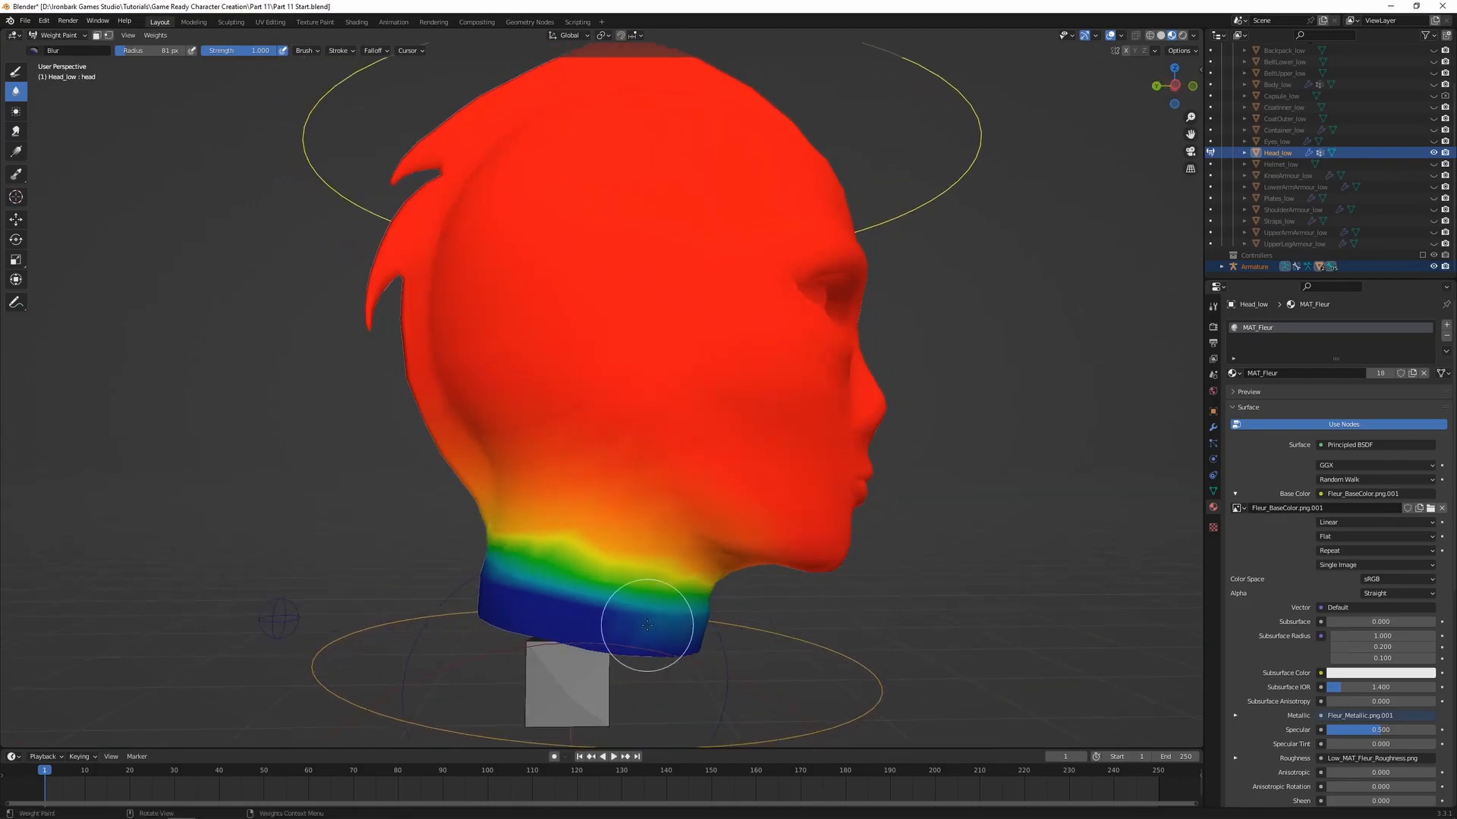
pyautogui.moveTo(510, 585)
pyautogui.mouseDown(button='middle')
pyautogui.moveTo(636, 601)
pyautogui.moveTo(601, 595)
pyautogui.mouseUp(button='middle')
pyautogui.moveTo(863, 444); pyautogui.dragTo(872, 522, button='middle')
pyautogui.moveTo(916, 442); pyautogui.dragTo(619, 634, button='middle')
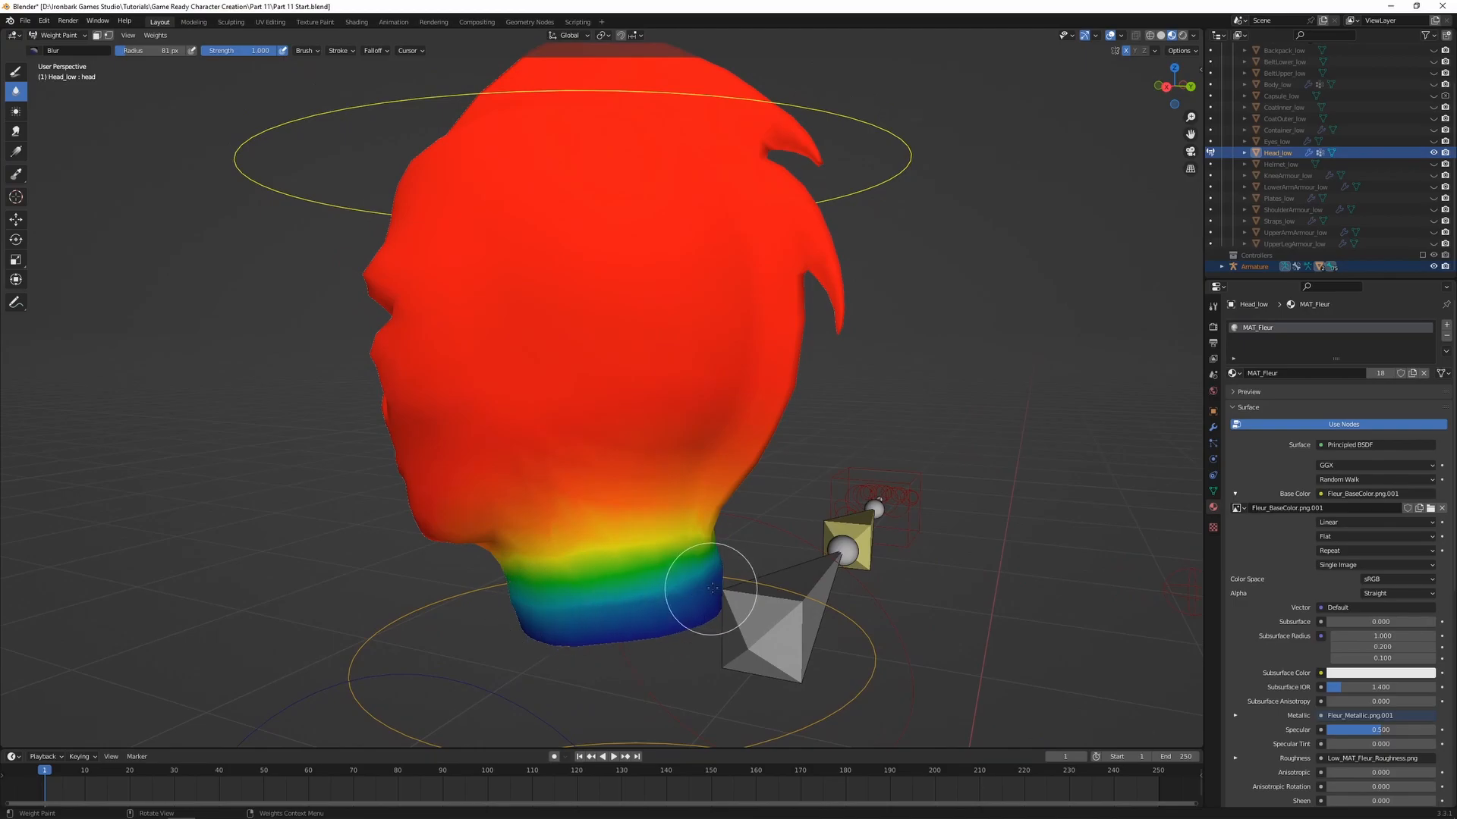
pyautogui.press('KP_1')
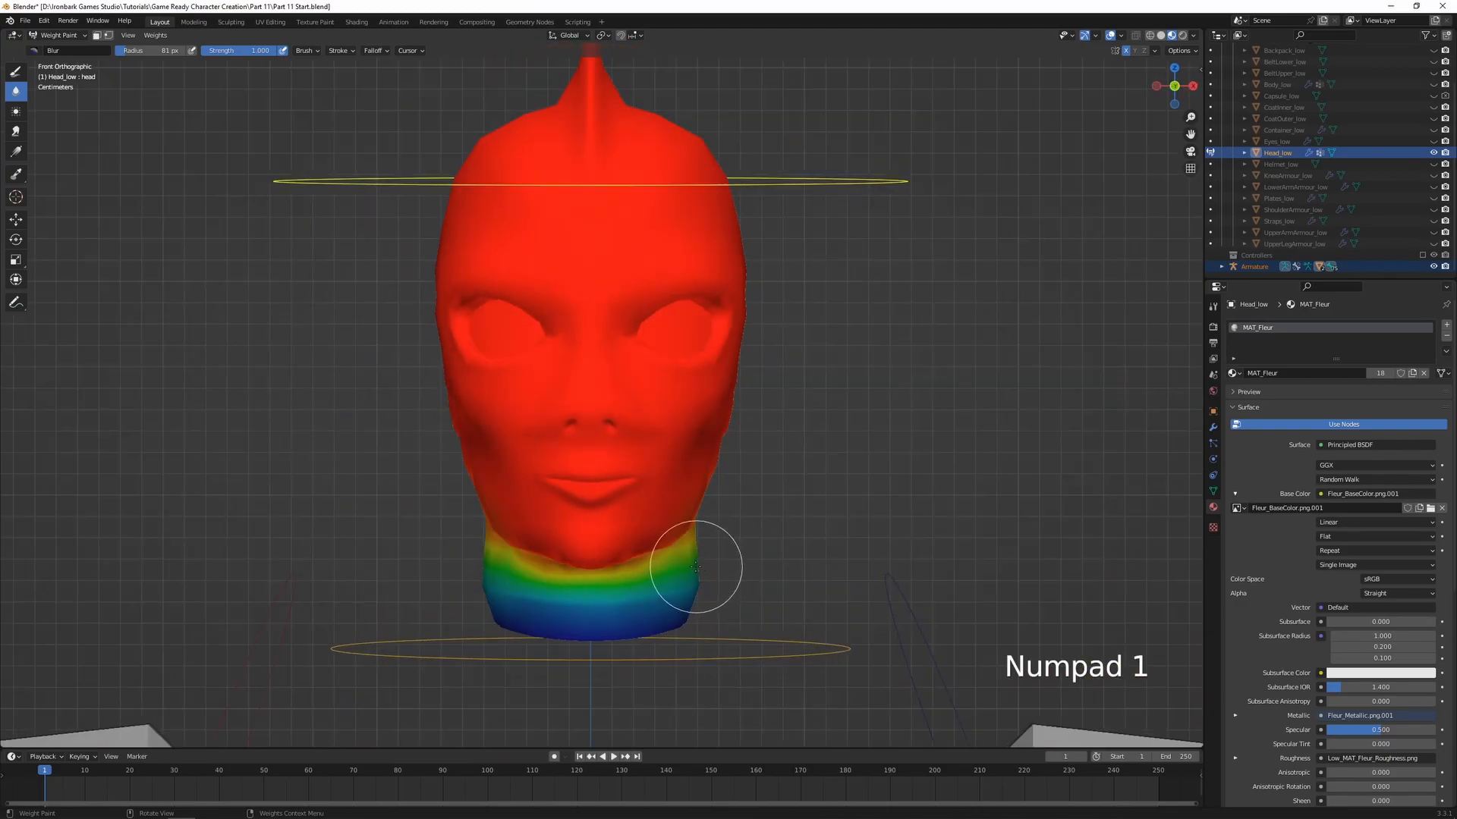
pyautogui.press('KP_3')
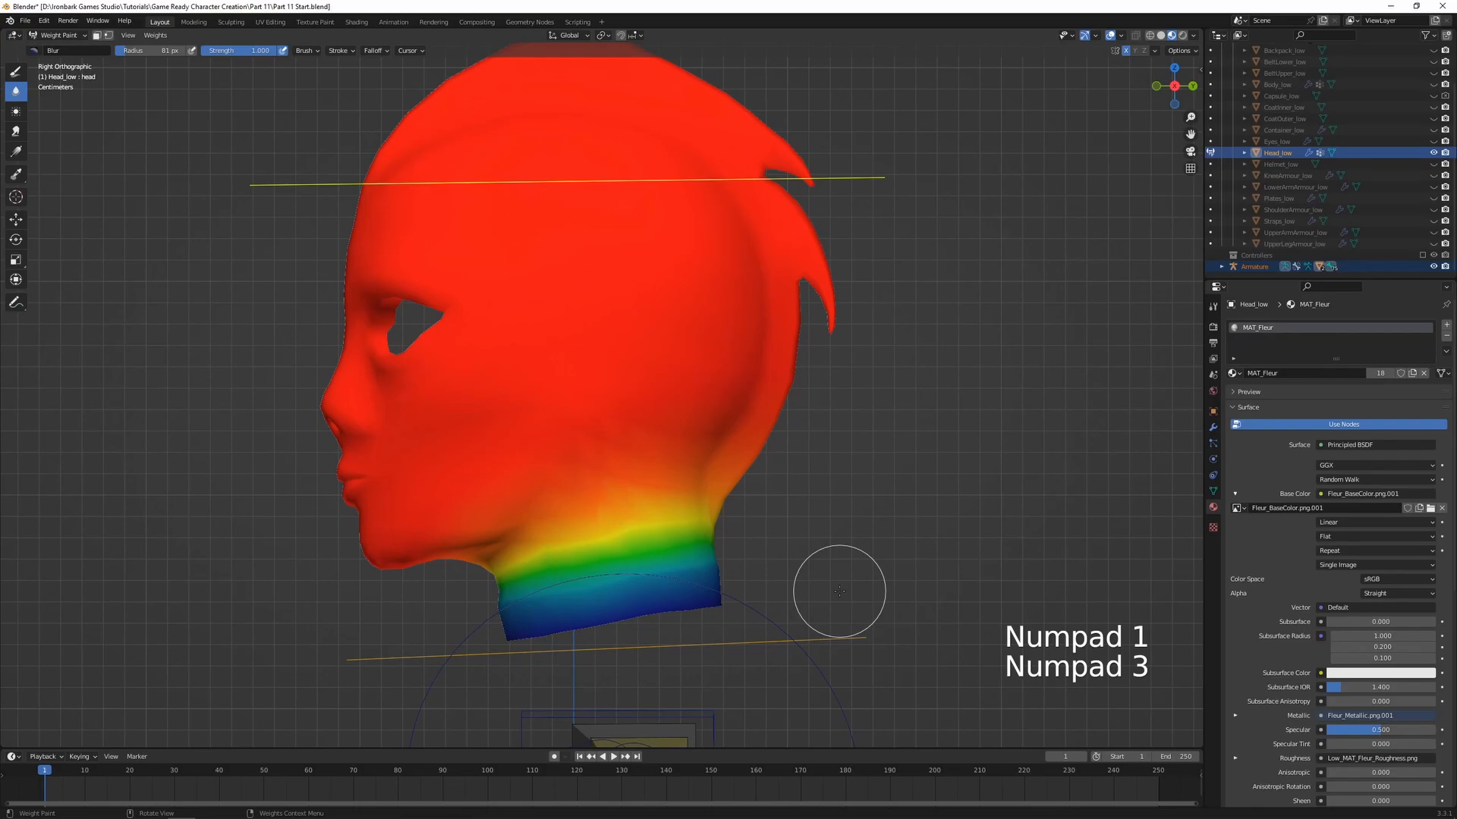
pyautogui.press('r')
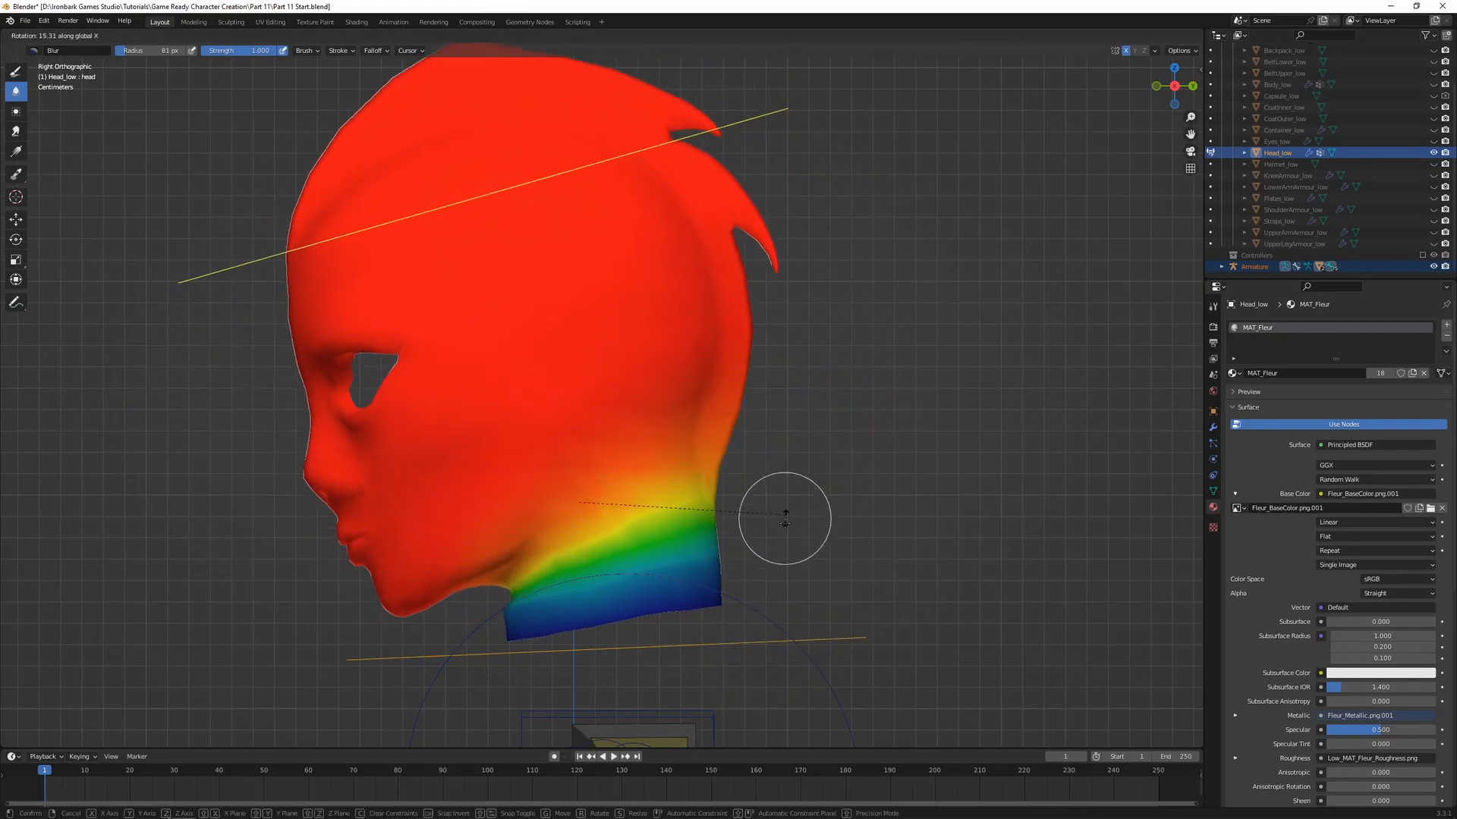
pyautogui.rightClick(781, 495)
# Return to Object Mode and unhide the Body_low mesh beneath the head
pyautogui.scroll(-2, 523, 519)
pyautogui.moveTo(432, 519); pyautogui.dragTo(505, 538, button='middle')
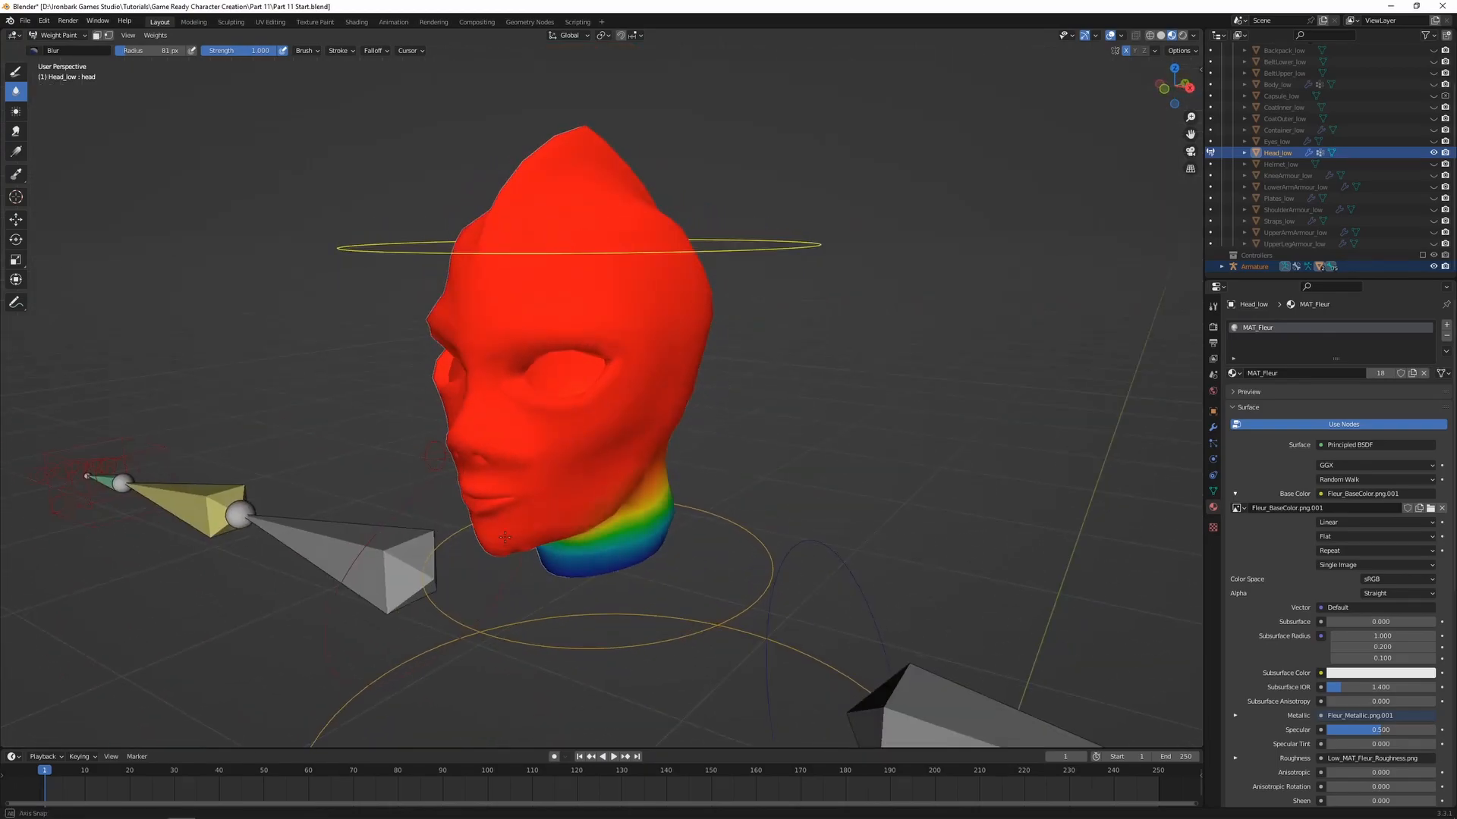
pyautogui.scroll(-2, 645, 529)
pyautogui.keyDown('shift'); pyautogui.moveTo(752, 519); pyautogui.dragTo(760, 474, button='middle'); pyautogui.keyUp('shift')
pyautogui.hotkey('ctrl', 'Tab')
pyautogui.click(768, 419)
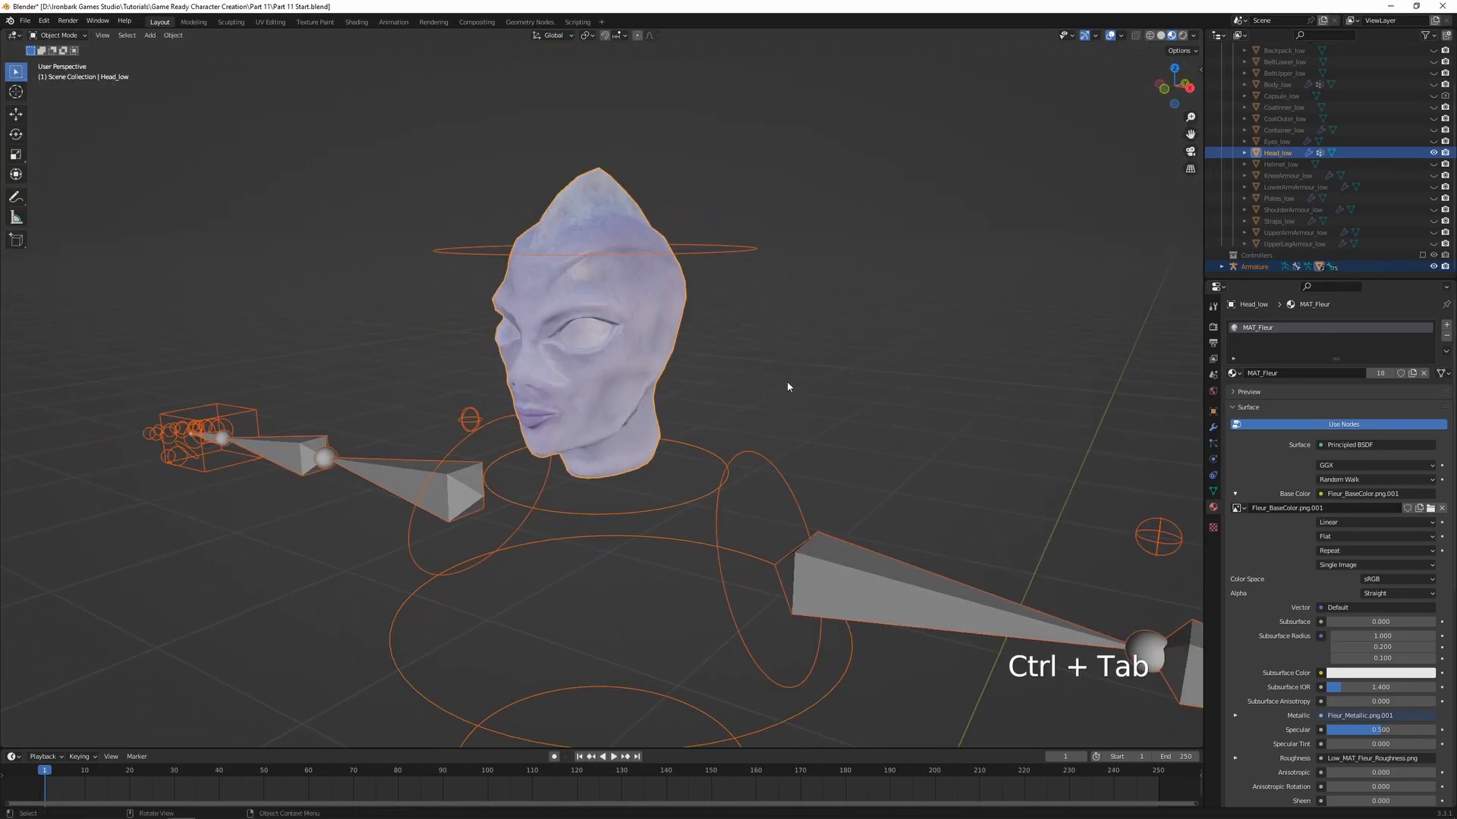
pyautogui.scroll(3, 1230, 192)
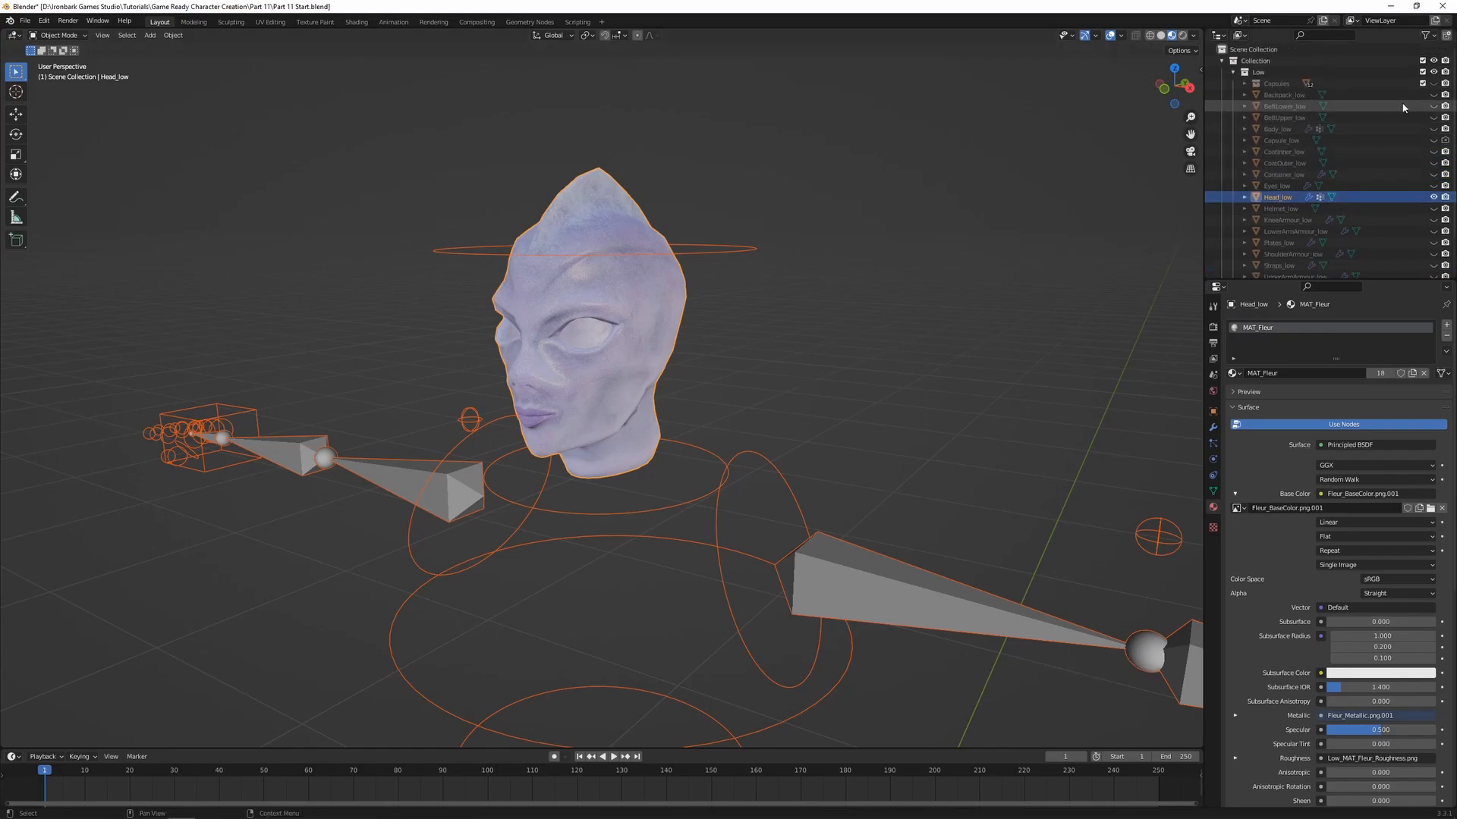
pyautogui.click(1433, 129)
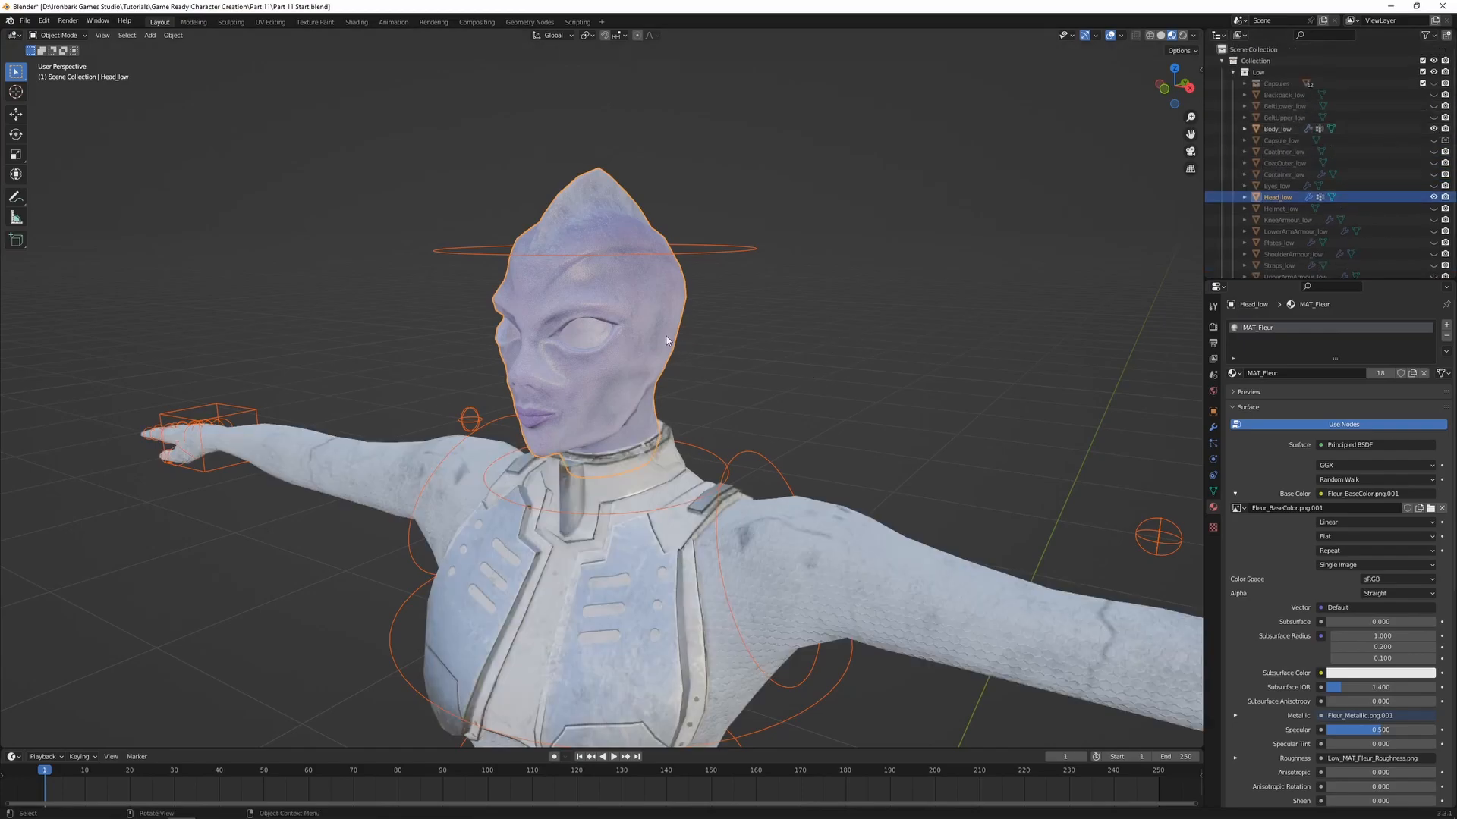
pyautogui.keyDown('shift'); pyautogui.moveTo(708, 443); pyautogui.dragTo(672, 393, button='middle'); pyautogui.keyUp('shift')
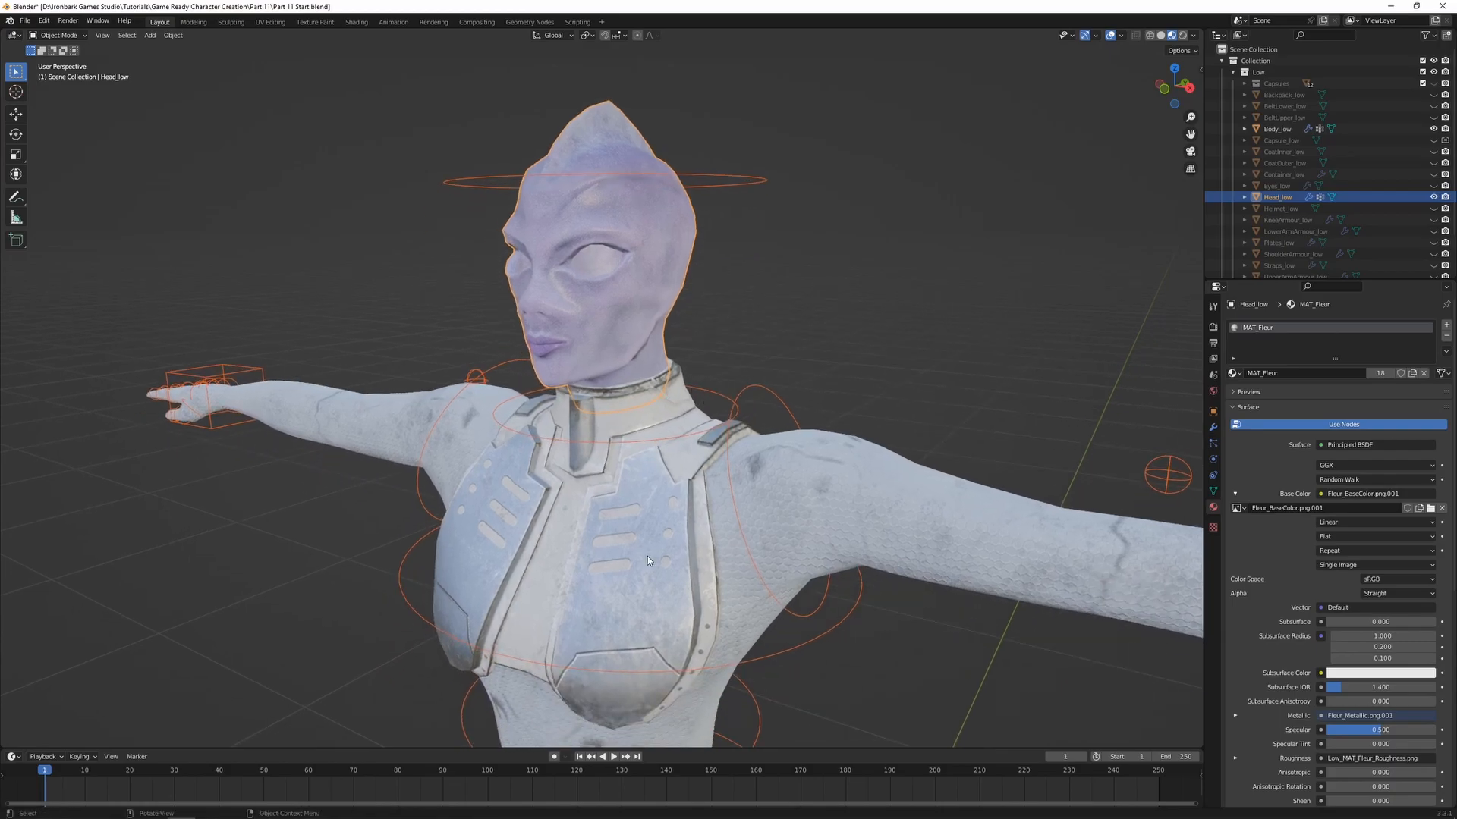
# Put the Body_low mesh into Weight Paint mode and select the neck bone
pyautogui.click(625, 547)
pyautogui.hotkey('ctrl', 'Tab')
pyautogui.click(589, 475)
pyautogui.keyDown('ctrl'); pyautogui.click(711, 393); pyautogui.keyUp('ctrl')
pyautogui.scroll(3, 751, 547)
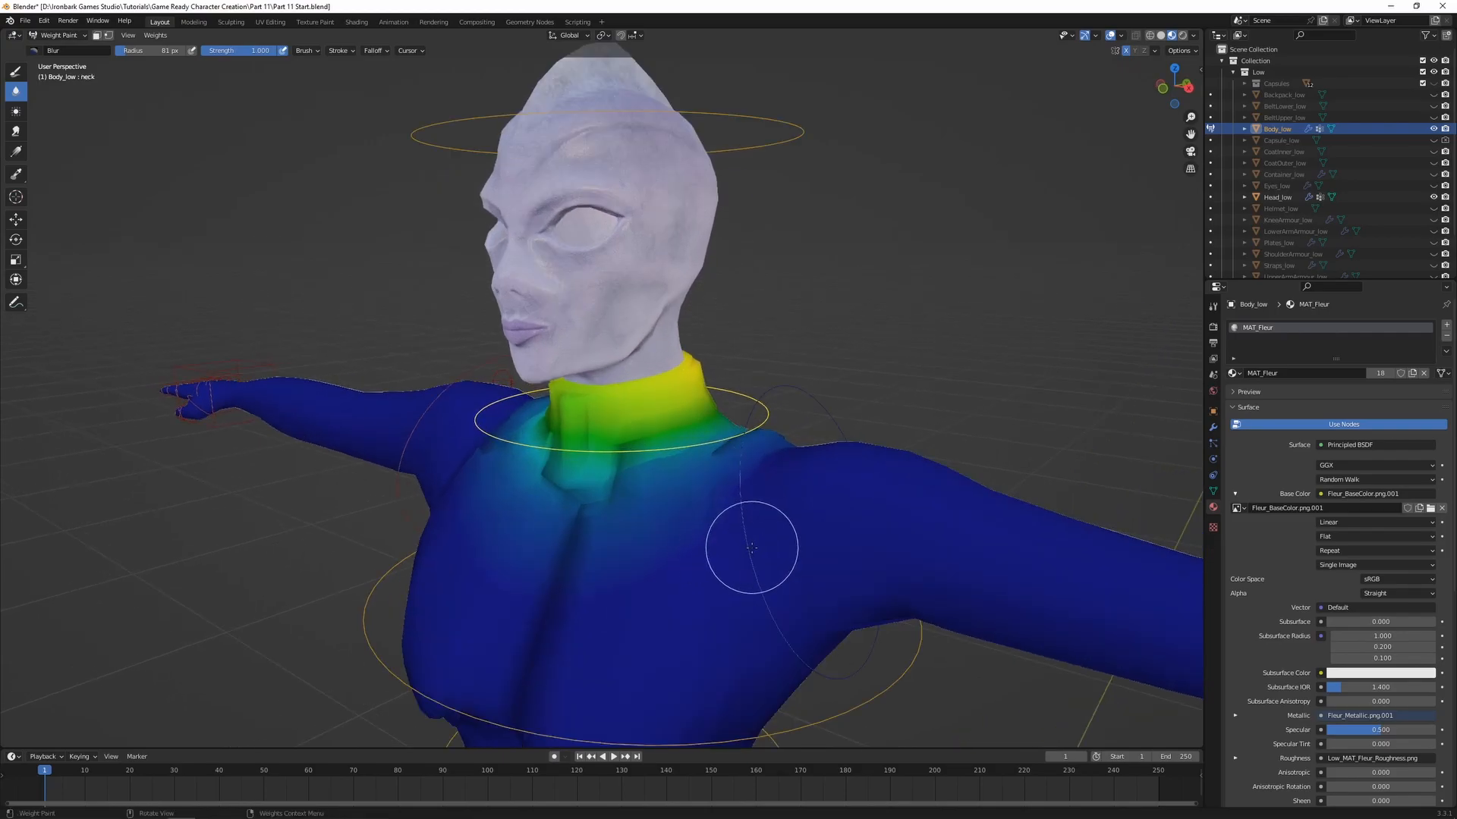
# Test how the body's collar follows the neck bone using temporary rotations, including one around the X axis
pyautogui.press('r')
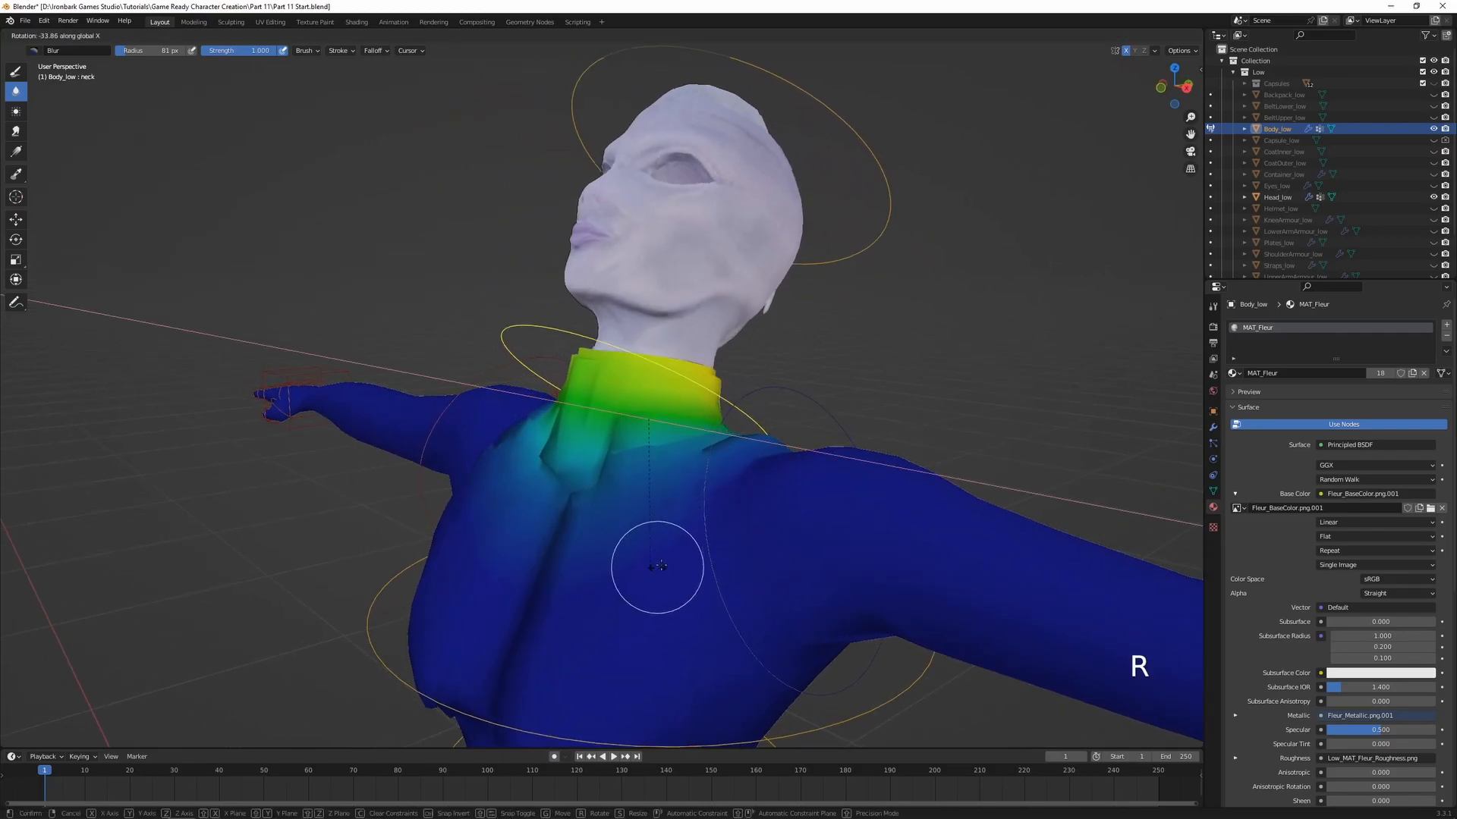
pyautogui.rightClick(710, 533)
pyautogui.moveTo(712, 531); pyautogui.dragTo(654, 540, button='middle')
pyautogui.scroll(1, 868, 518)
pyautogui.press('r')
pyautogui.press('x')
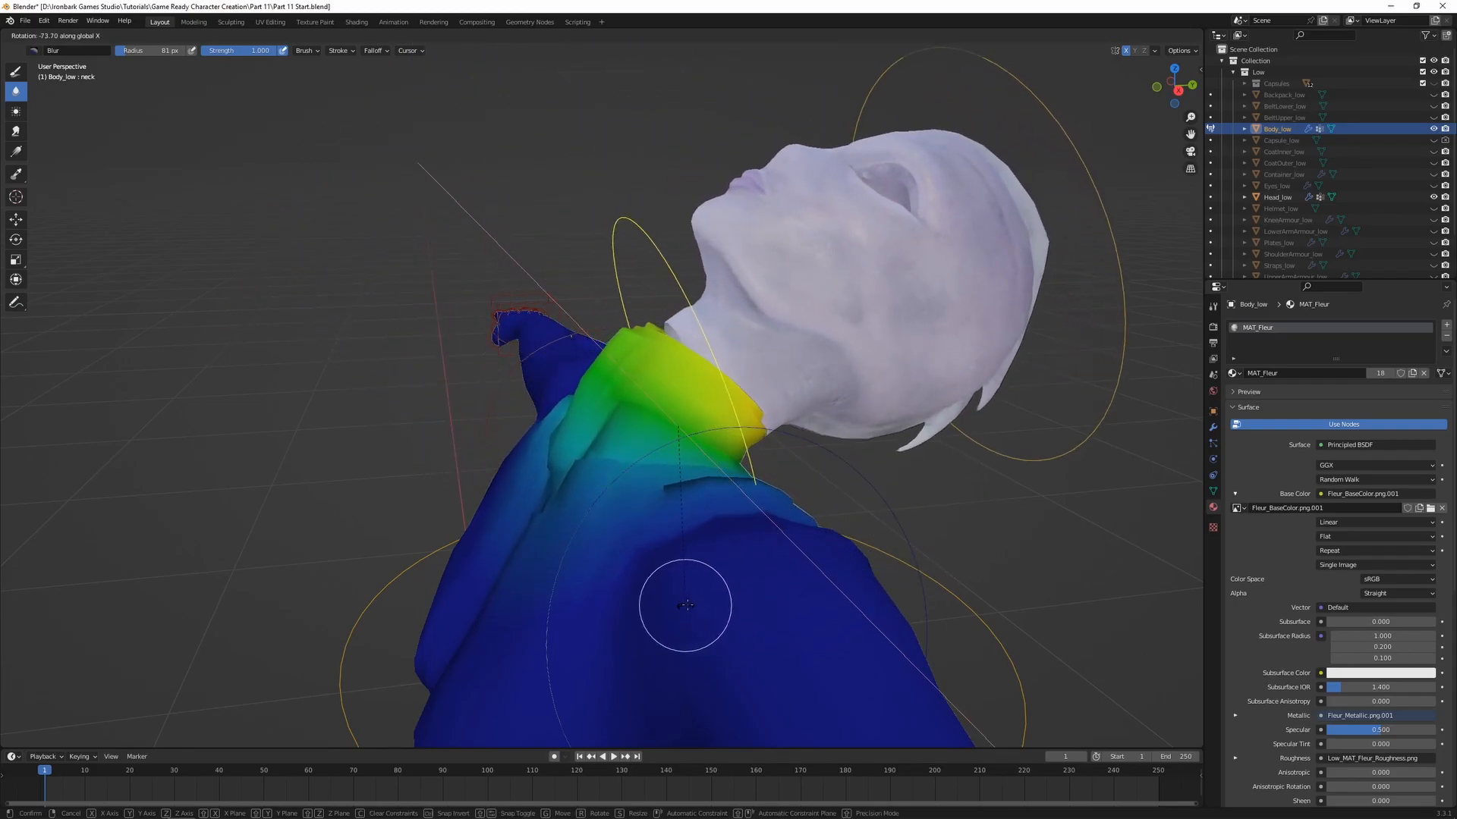
pyautogui.rightClick(684, 606)
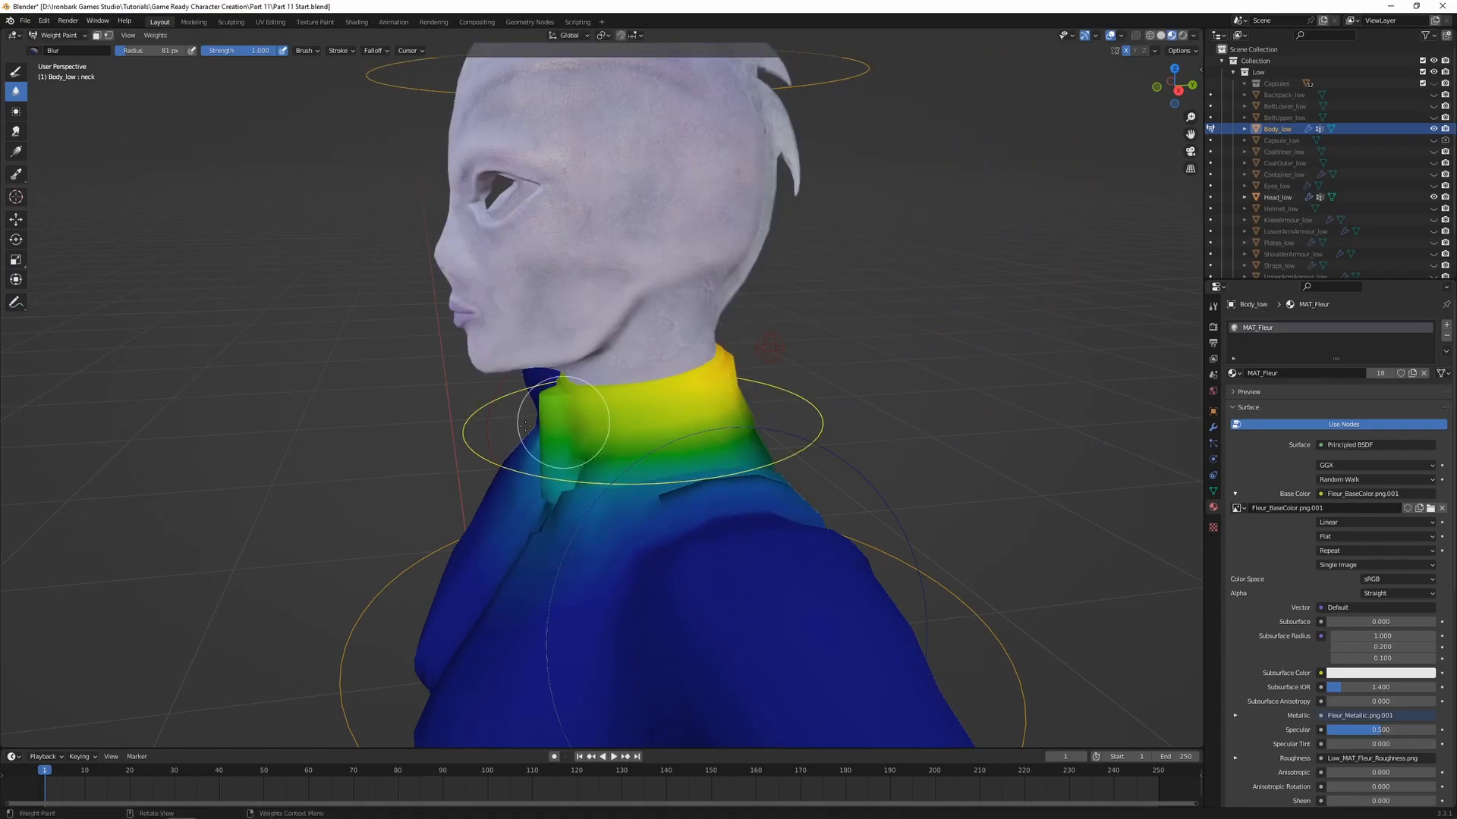
# Select the head bone and temporarily rotate it around the X axis to check its influence on the body's collar
pyautogui.scroll(-1, 558, 460)
pyautogui.keyDown('shift'); pyautogui.moveTo(712, 341); pyautogui.dragTo(705, 457, button='middle'); pyautogui.keyUp('shift')
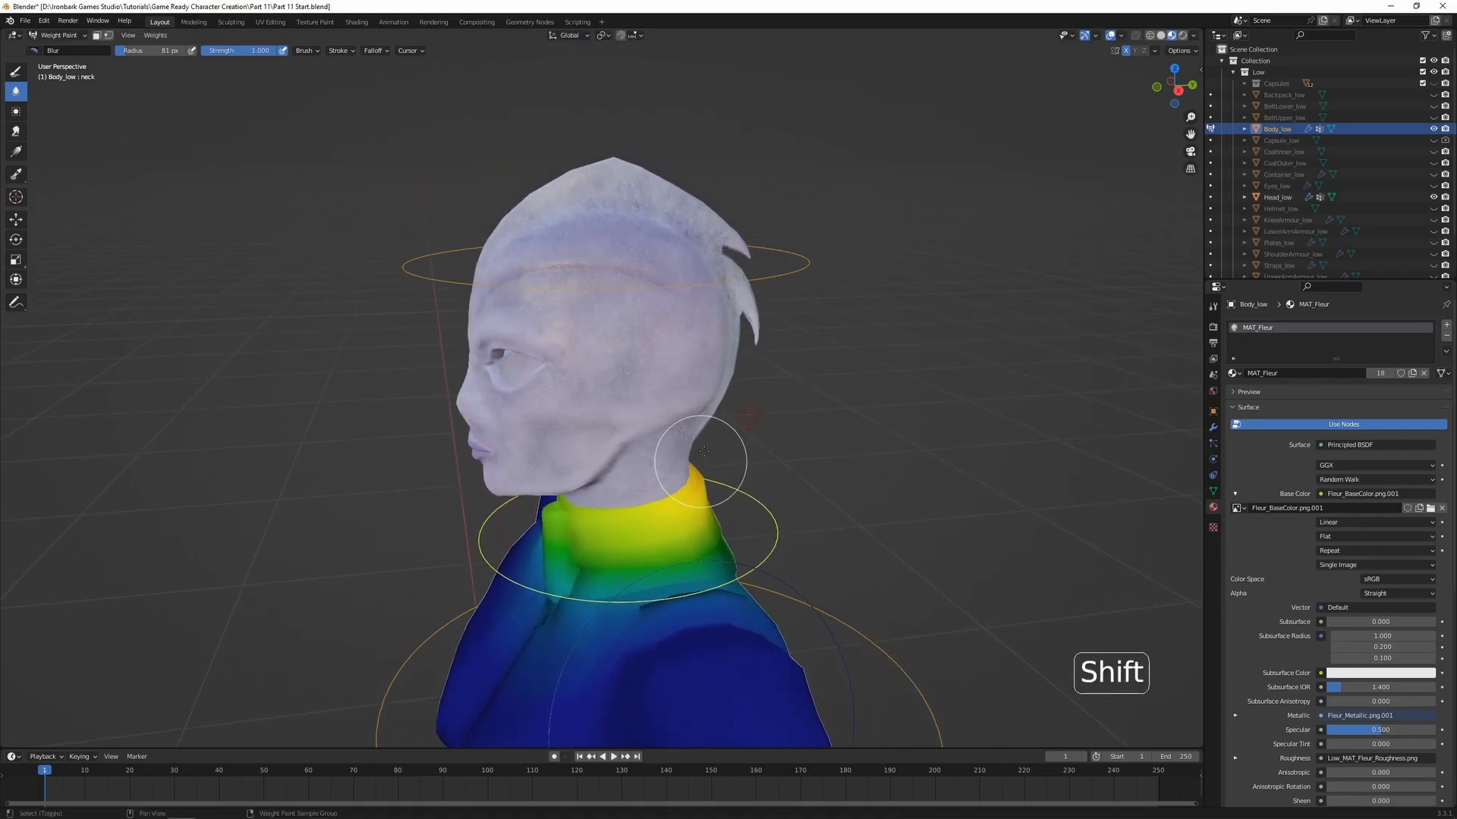
pyautogui.keyDown('ctrl'); pyautogui.click(790, 273); pyautogui.keyUp('ctrl')
pyautogui.press('r')
pyautogui.press('x')
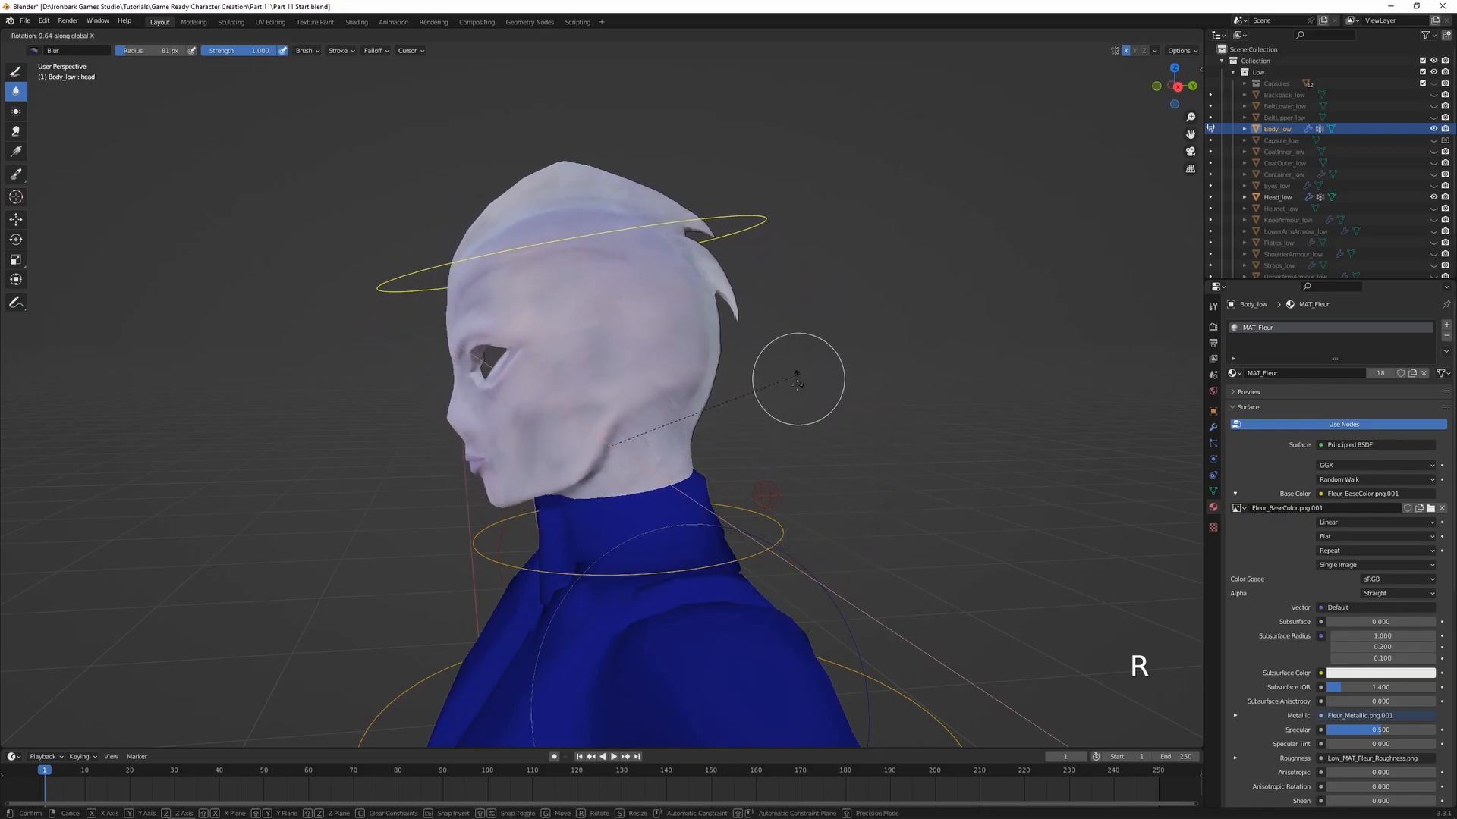
pyautogui.click(805, 382)
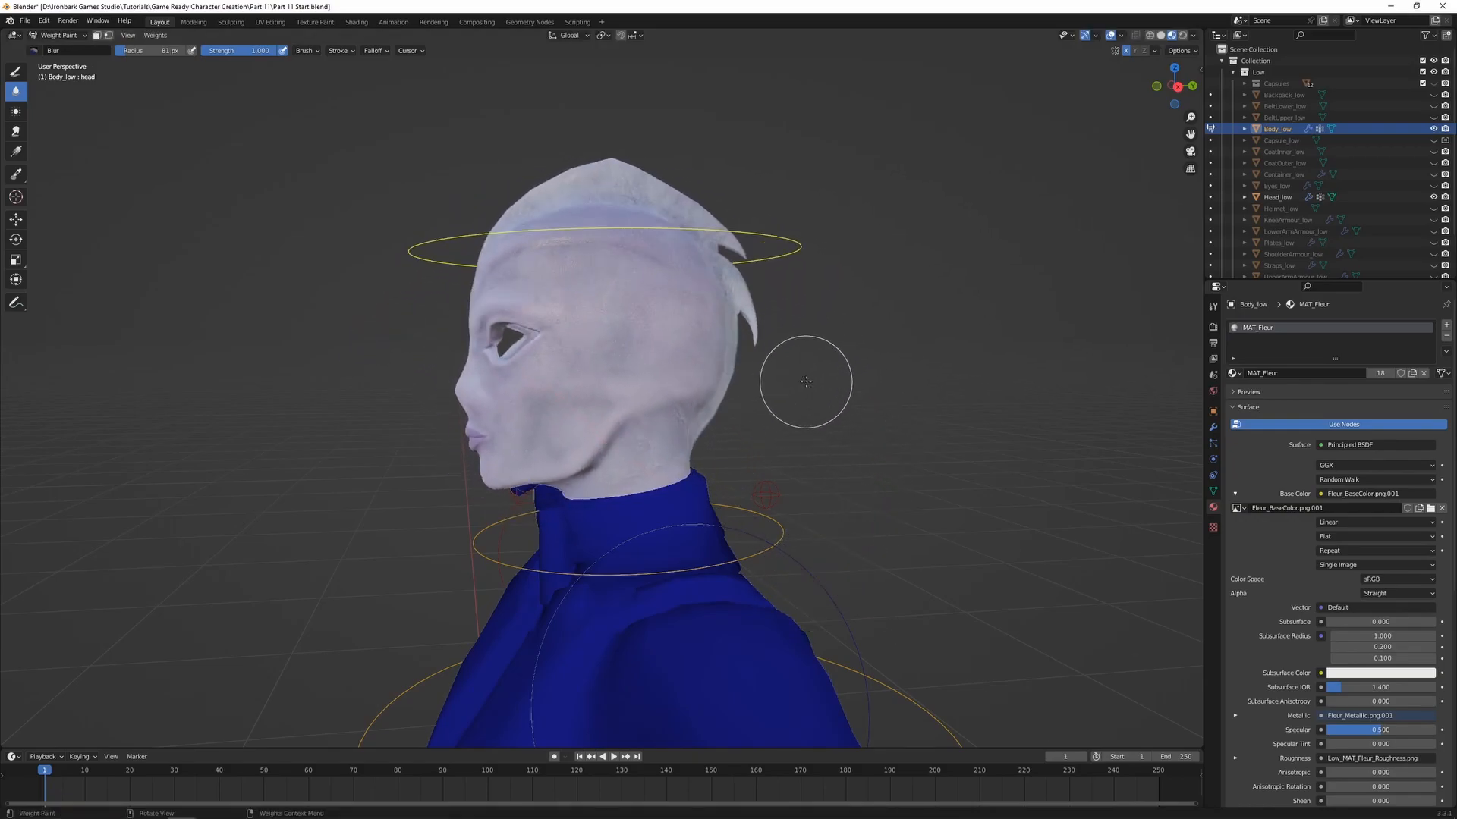
# Inspect the neck bone's weights on the body, and select the shoulder.L bone
pyautogui.keyDown('ctrl'); pyautogui.click(771, 525); pyautogui.keyUp('ctrl')
pyautogui.keyDown('shift'); pyautogui.moveTo(778, 531); pyautogui.dragTo(648, 372, button='middle'); pyautogui.keyUp('shift')
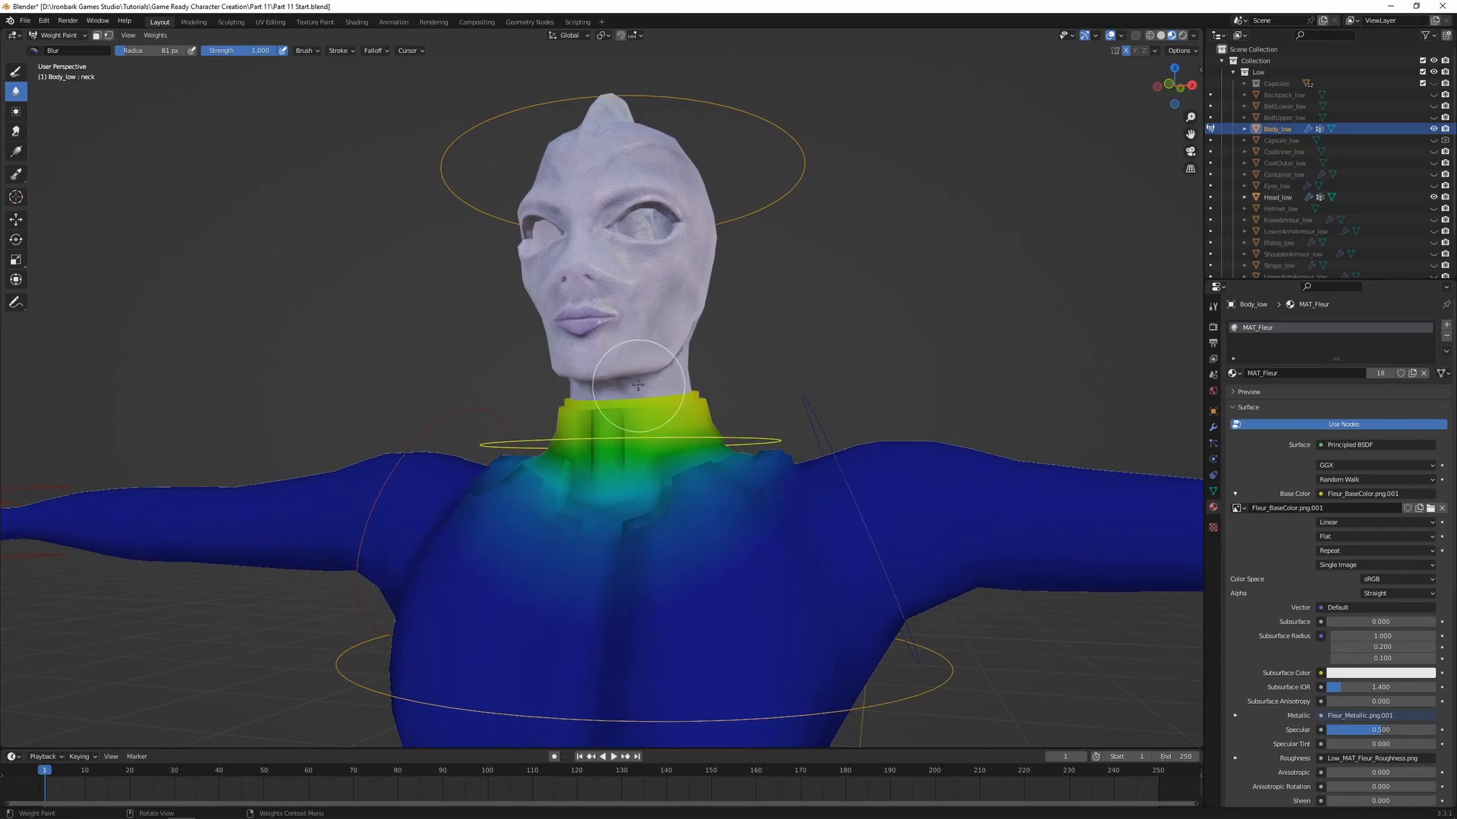
pyautogui.keyDown('ctrl'); pyautogui.click(806, 400); pyautogui.keyUp('ctrl')
pyautogui.moveTo(766, 416); pyautogui.dragTo(755, 421, button='middle')
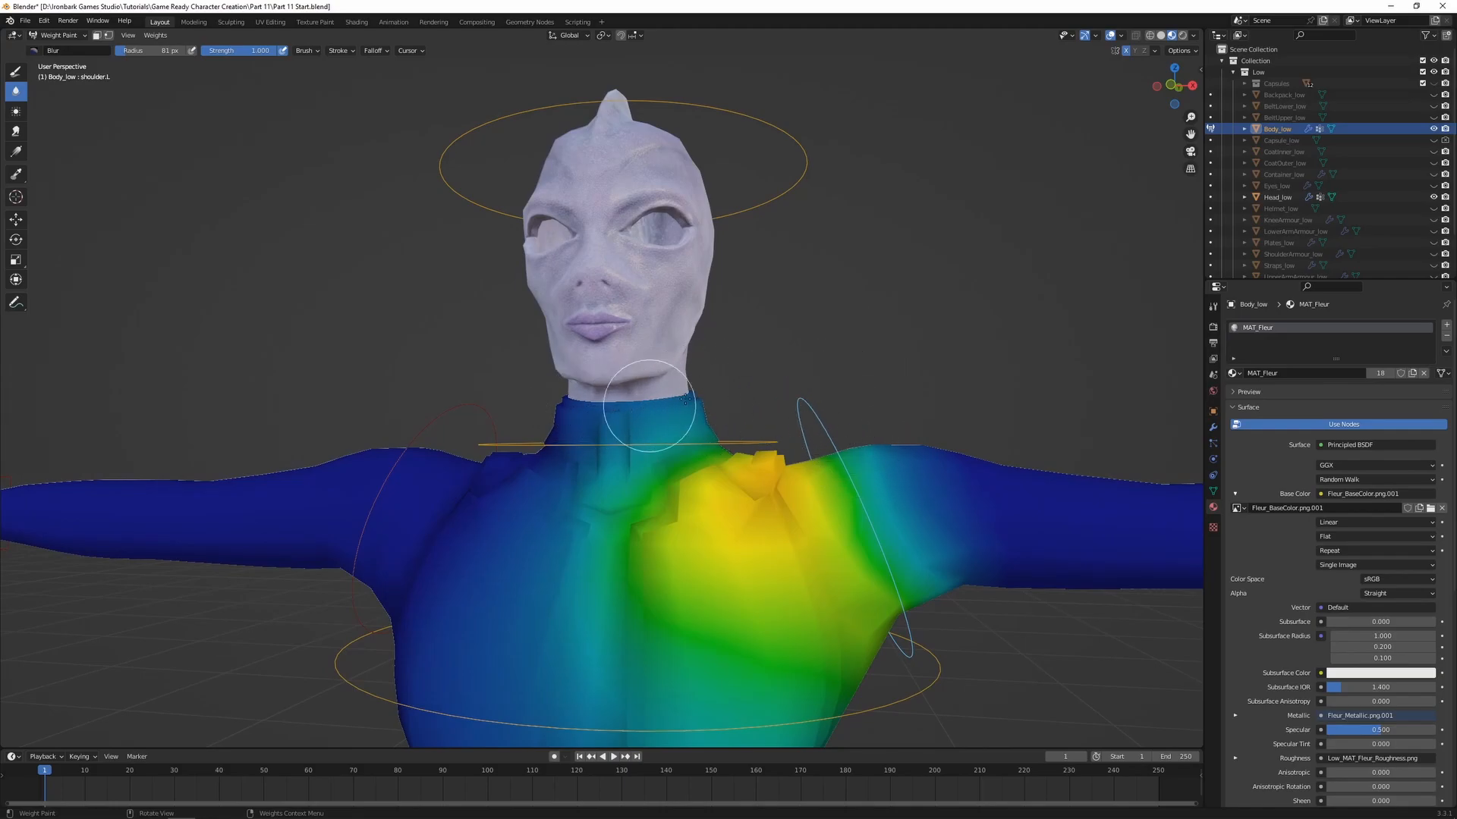
# Paint the shoulder.L weights off the front of the collar with a weight-0 Draw brush enlarged to 116 px
pyautogui.click(16, 72)
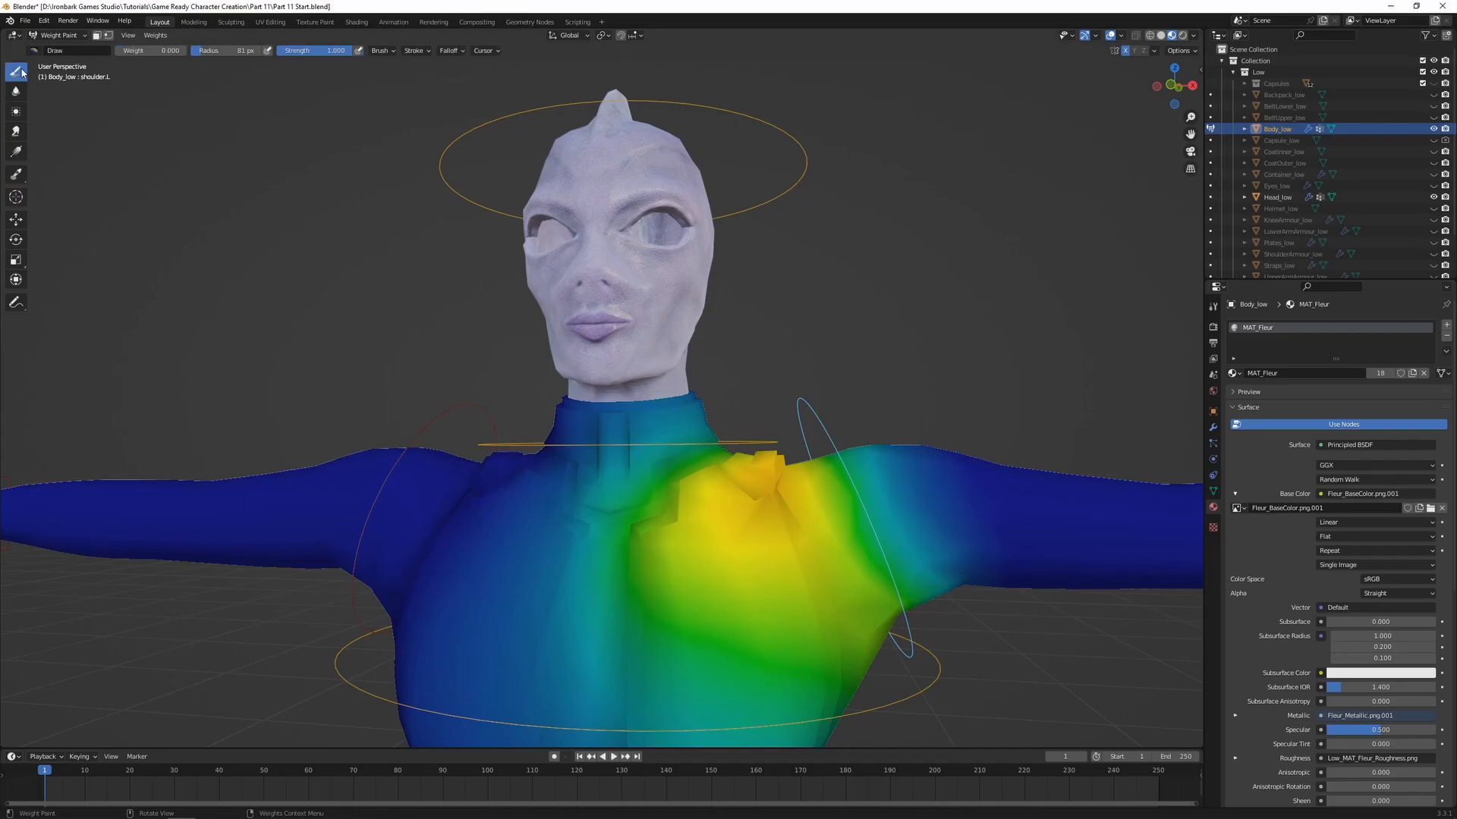
pyautogui.scroll(1, 641, 355)
pyautogui.moveTo(913, 360); pyautogui.dragTo(804, 336, button='middle')
pyautogui.scroll(2, 830, 394)
pyautogui.scroll(-2, 545, 398)
pyautogui.moveTo(545, 397)
pyautogui.mouseDown(button='middle')
pyautogui.moveTo(603, 386)
pyautogui.moveTo(588, 386)
pyautogui.mouseUp(button='middle')
pyautogui.press('f')
pyautogui.click(699, 374)
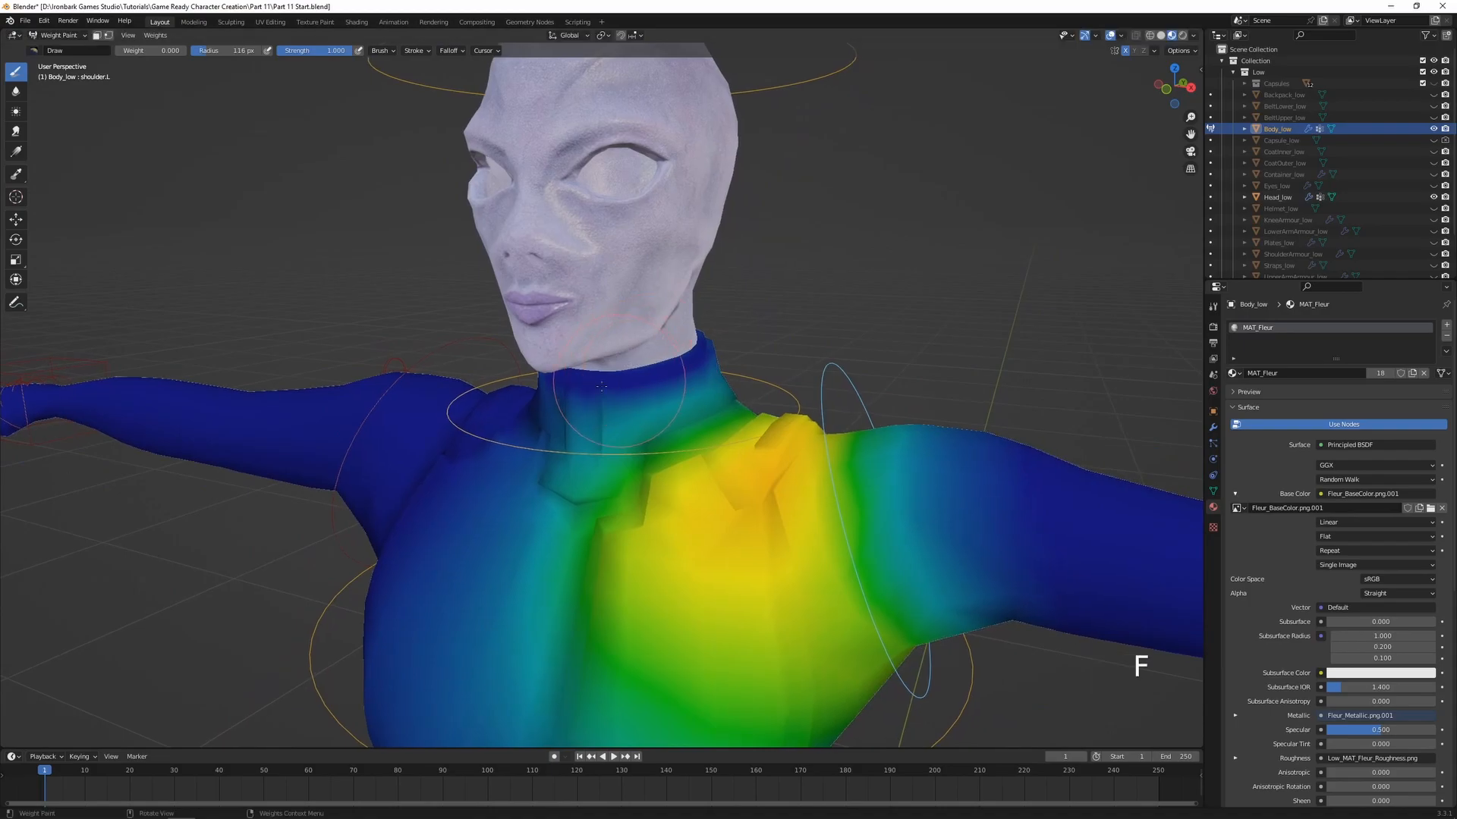
pyautogui.moveTo(686, 360); pyautogui.dragTo(669, 397, button='middle')
# Remove the shoulder.L influence from the back of the collar and the upper back near the spine with weight 0
pyautogui.moveTo(795, 452); pyautogui.dragTo(699, 347, button='middle')
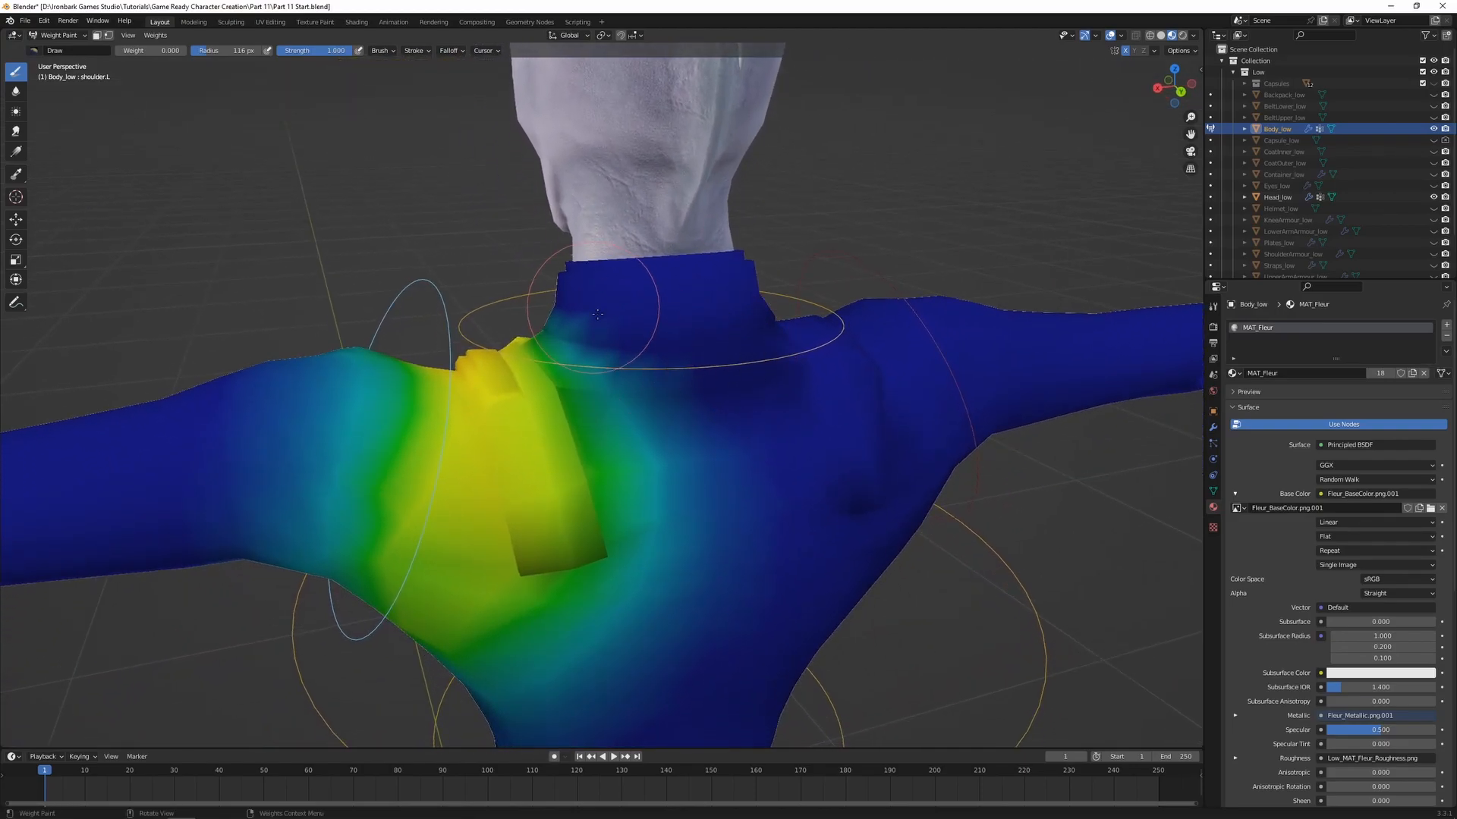
pyautogui.moveTo(592, 308); pyautogui.dragTo(716, 488)
pyautogui.moveTo(715, 488); pyautogui.dragTo(703, 479, button='middle')
pyautogui.moveTo(585, 319)
pyautogui.mouseDown()
pyautogui.moveTo(628, 561)
pyautogui.moveTo(693, 471)
pyautogui.mouseUp()
pyautogui.moveTo(799, 430)
pyautogui.mouseDown(button='middle')
pyautogui.moveTo(734, 459)
pyautogui.moveTo(650, 423)
pyautogui.mouseUp(button='middle')
# Paint weight 0 down the centre of the chest to clear the shoulder.L influence there
pyautogui.moveTo(511, 577); pyautogui.dragTo(627, 380)
pyautogui.moveTo(570, 535); pyautogui.dragTo(566, 527)
pyautogui.moveTo(554, 485)
pyautogui.mouseDown(button='middle')
pyautogui.moveTo(455, 425)
pyautogui.moveTo(547, 341)
pyautogui.mouseUp(button='middle')
pyautogui.moveTo(552, 334)
pyautogui.mouseDown()
pyautogui.moveTo(427, 469)
pyautogui.moveTo(531, 448)
pyautogui.moveTo(584, 379)
pyautogui.mouseUp()
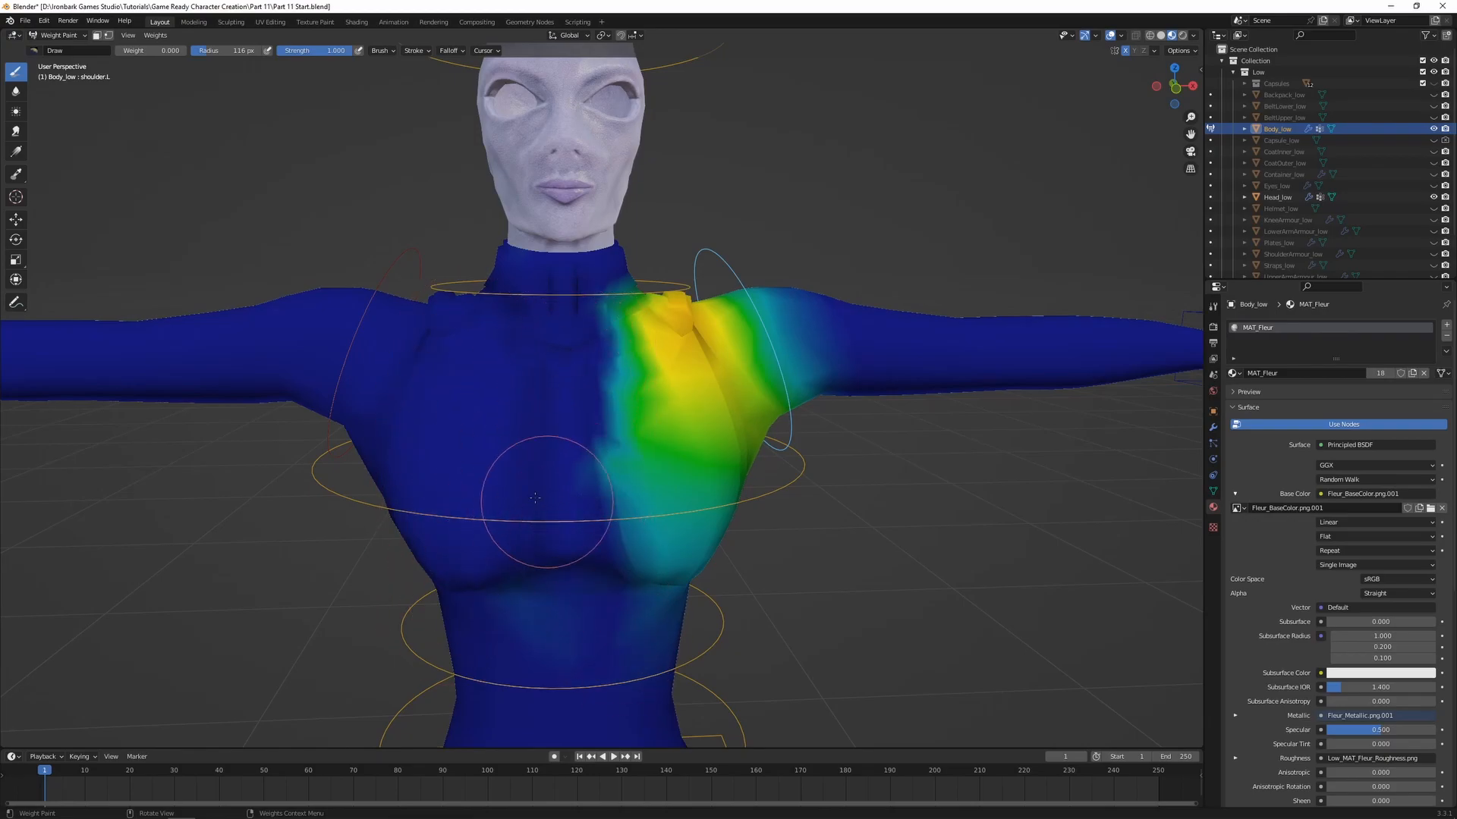
pyautogui.moveTo(541, 607); pyautogui.dragTo(565, 636, button='middle')
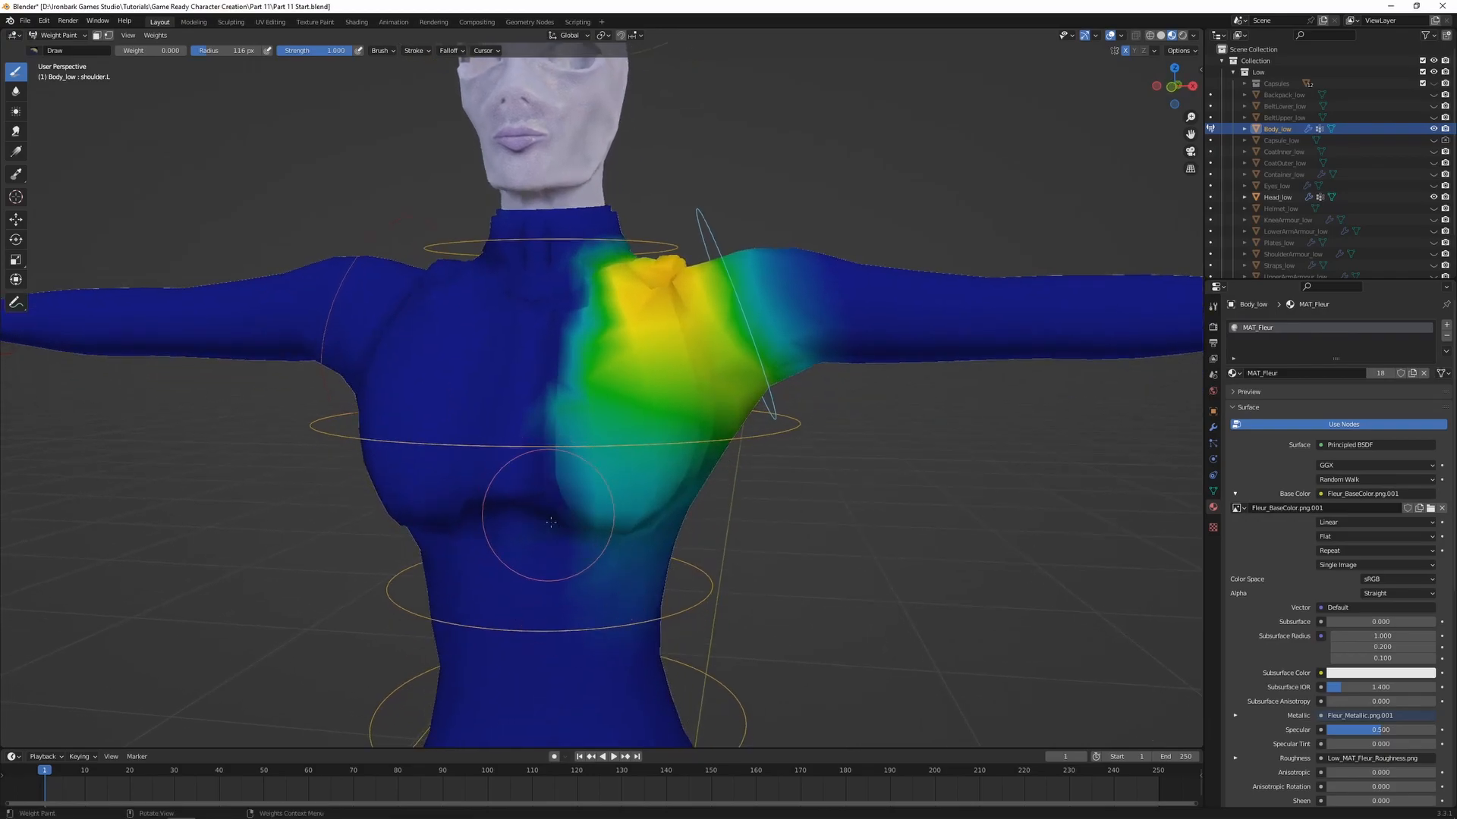
# Erase the remaining shoulder.L weights below the chest and along its inner edge with weight 0
pyautogui.moveTo(636, 625); pyautogui.dragTo(579, 555, button='middle')
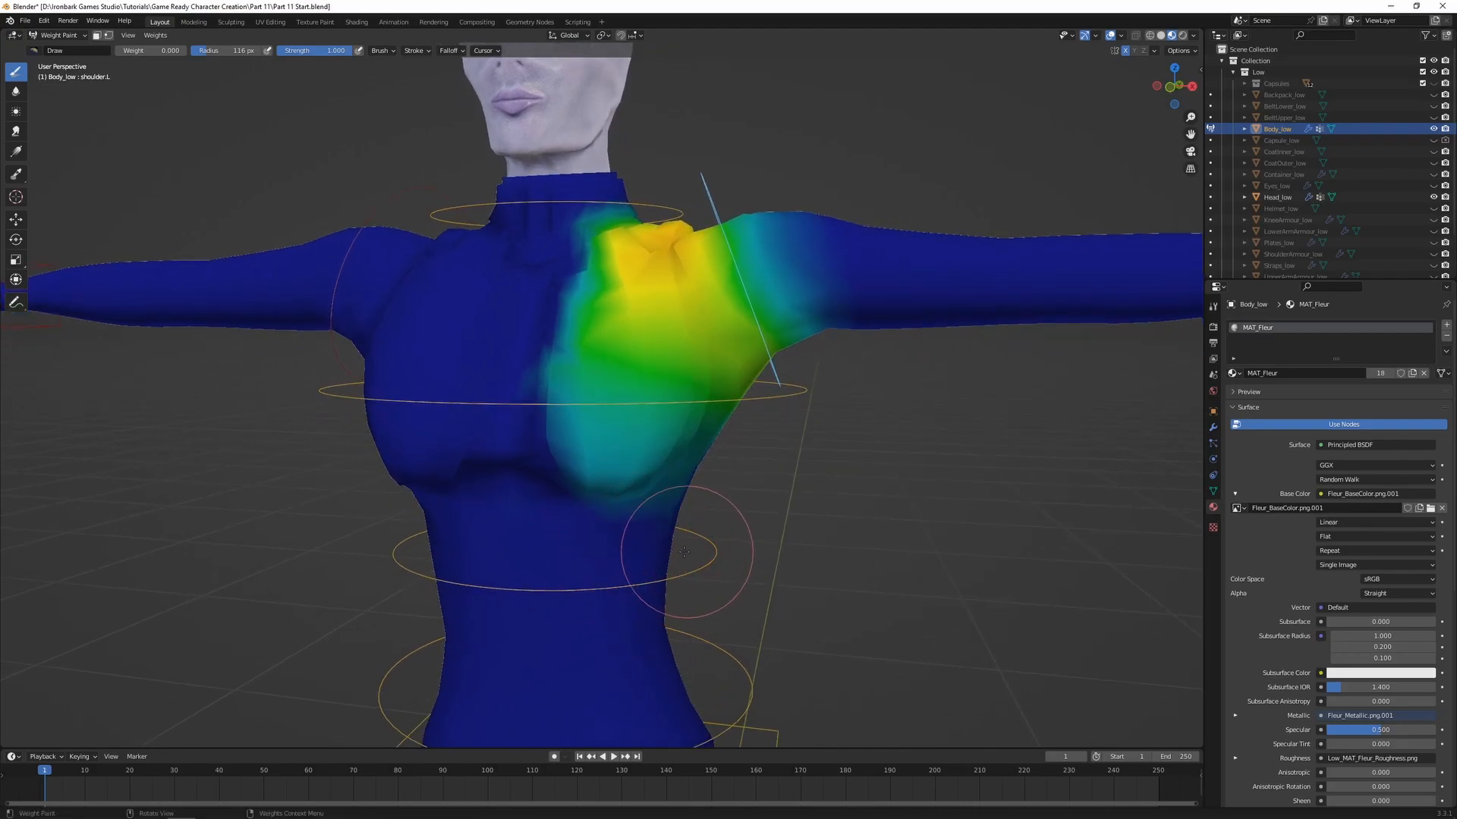
pyautogui.moveTo(686, 552); pyautogui.dragTo(644, 195, button='middle')
pyautogui.moveTo(548, 512); pyautogui.dragTo(594, 283, button='middle')
pyautogui.moveTo(636, 462); pyautogui.dragTo(659, 527, button='middle')
pyautogui.moveTo(511, 370)
pyautogui.mouseDown()
pyautogui.moveTo(530, 484)
pyautogui.moveTo(550, 325)
pyautogui.moveTo(546, 473)
pyautogui.mouseUp()
# Blur the shoulder.L weights across the chest and the base of the collar
pyautogui.click(16, 91)
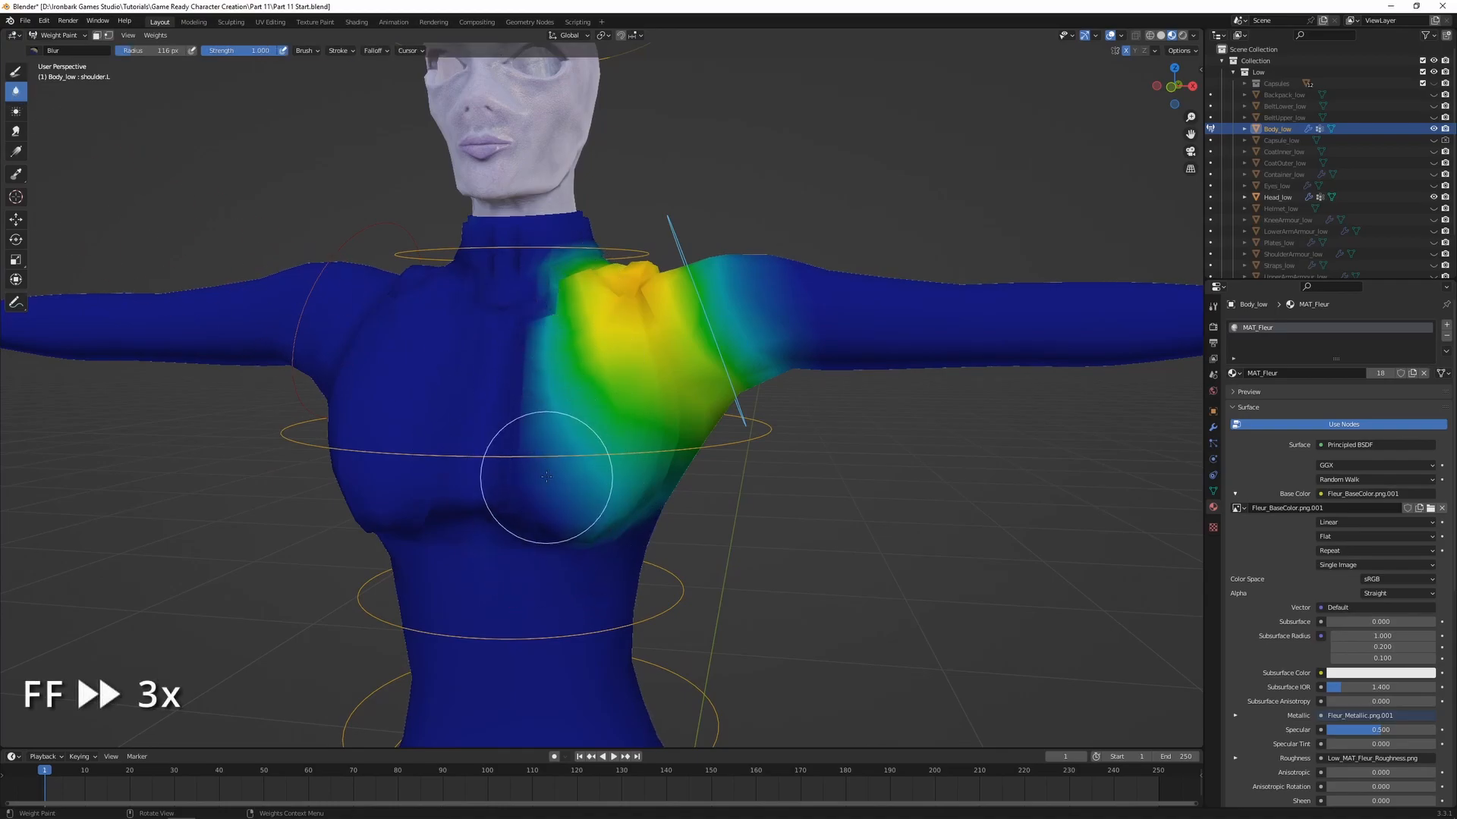
pyautogui.moveTo(613, 505); pyautogui.dragTo(569, 493, button='middle')
pyautogui.moveTo(884, 356); pyautogui.dragTo(645, 343, button='middle')
pyautogui.scroll(3, 647, 361)
pyautogui.moveTo(673, 292); pyautogui.dragTo(558, 356, button='middle')
pyautogui.scroll(-2, 577, 326)
pyautogui.moveTo(605, 299); pyautogui.dragTo(812, 322, button='middle')
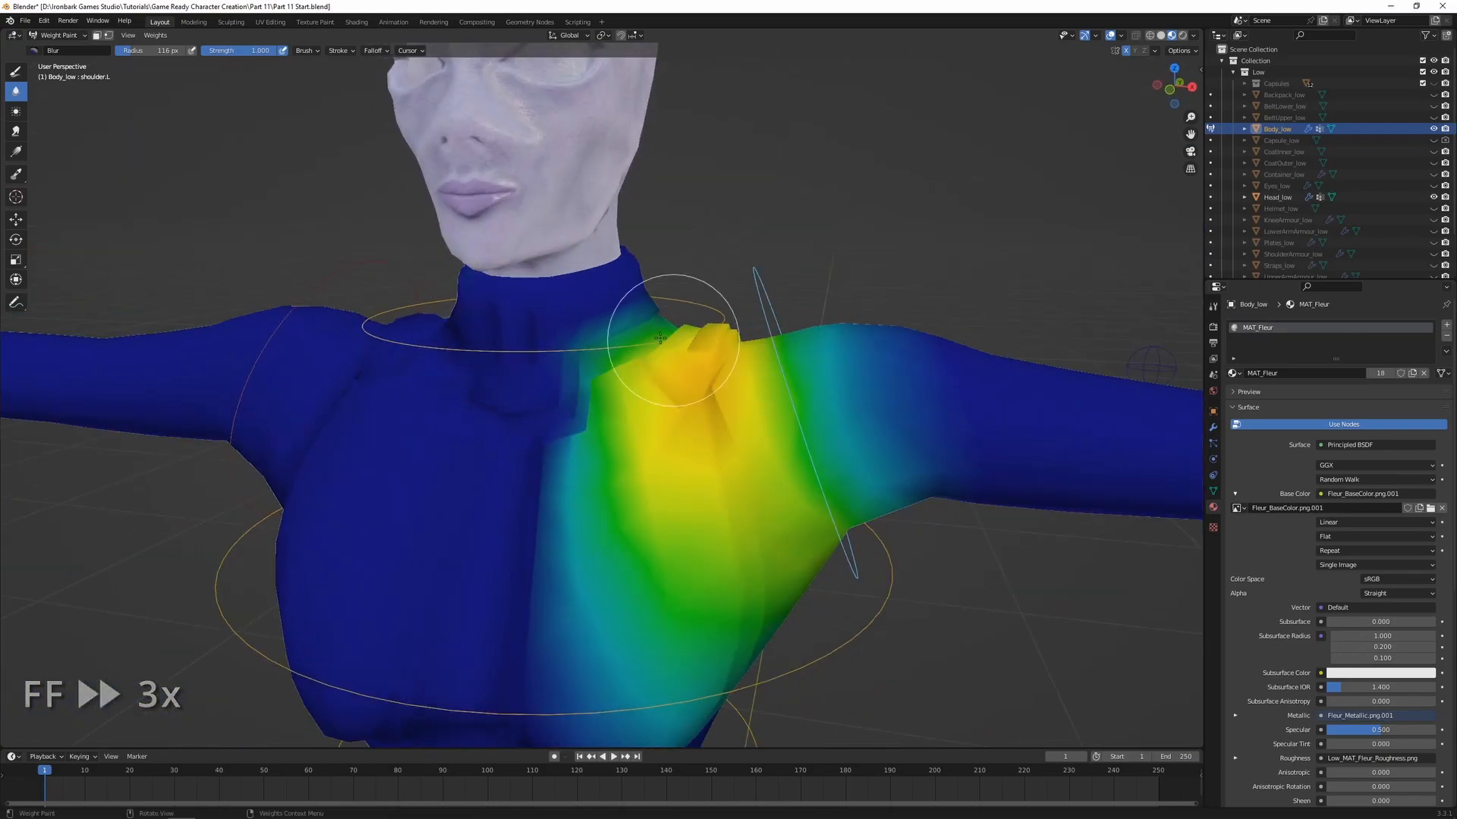
# Test-rotate the shoulder.L bone from the front to examine how the chest and shoulder deform
pyautogui.moveTo(555, 560); pyautogui.dragTo(668, 510, button='middle')
pyautogui.scroll(-1, 669, 511)
pyautogui.press('r')
pyautogui.press('r')
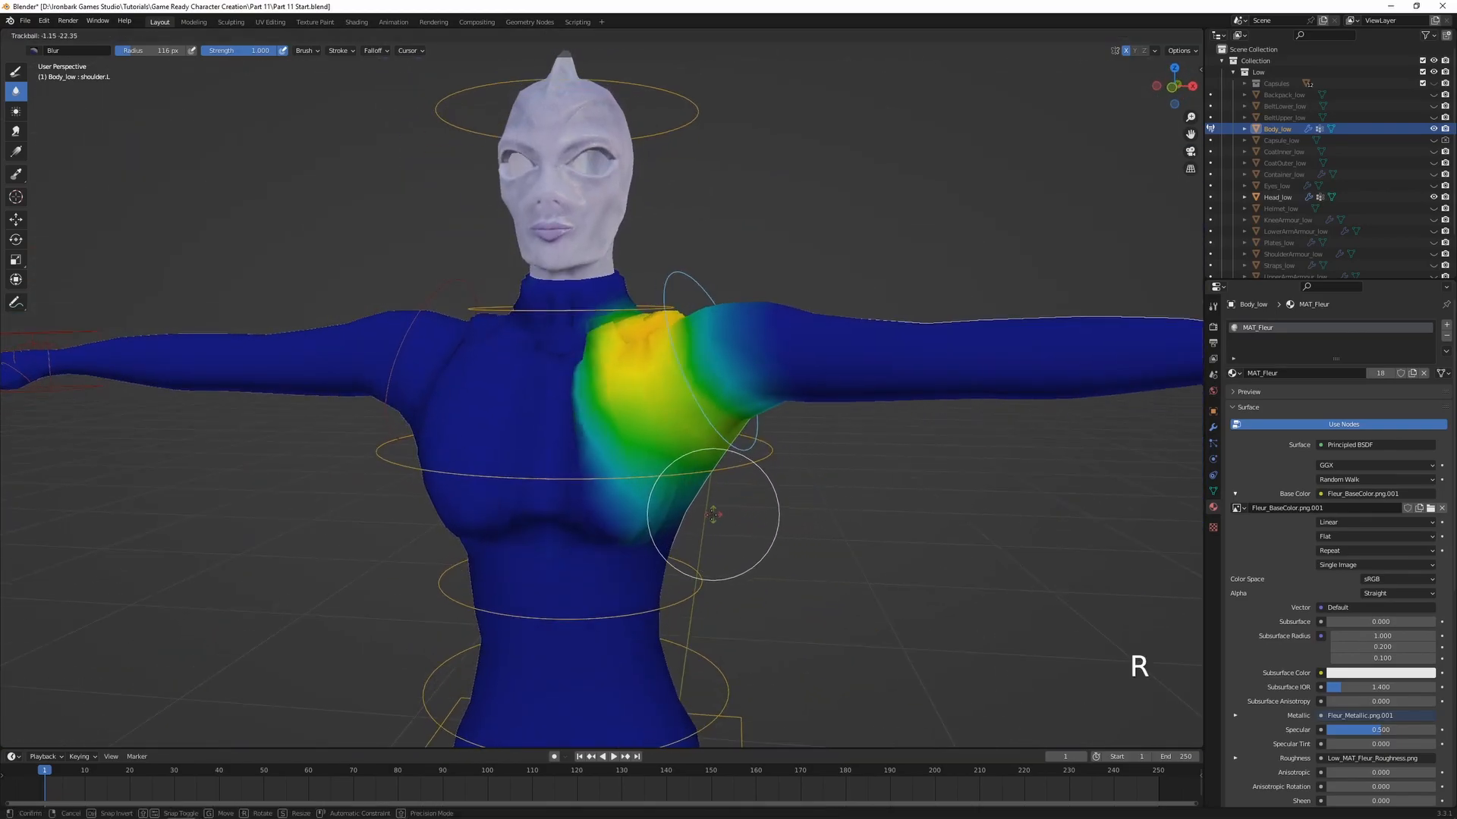
pyautogui.click(781, 539)
pyautogui.press('r')
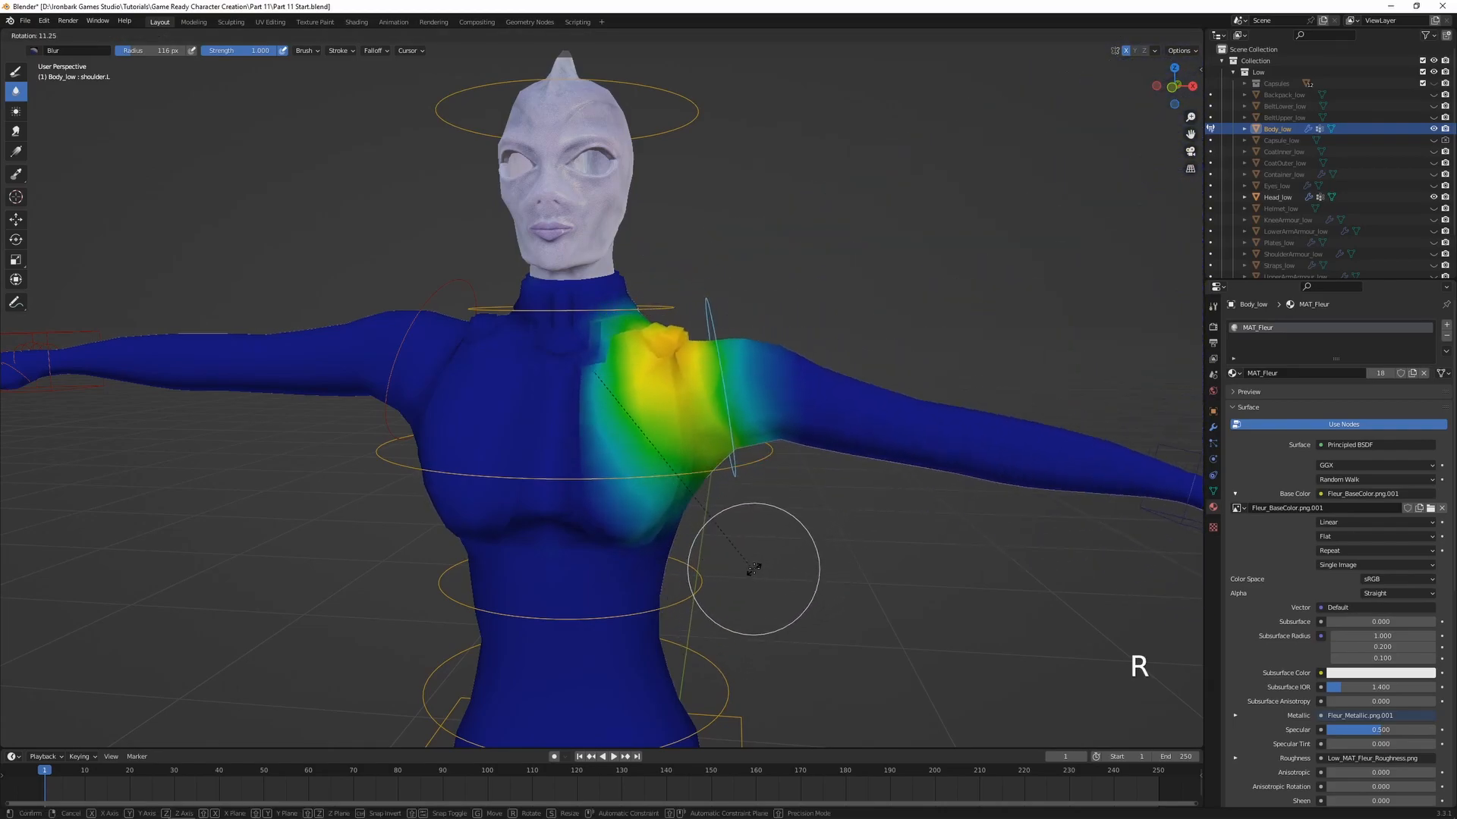
pyautogui.rightClick(772, 423)
# Test-rotate shoulder.L from behind and blur its weights on the back below the shoulder blade
pyautogui.moveTo(759, 440); pyautogui.dragTo(432, 455, button='middle')
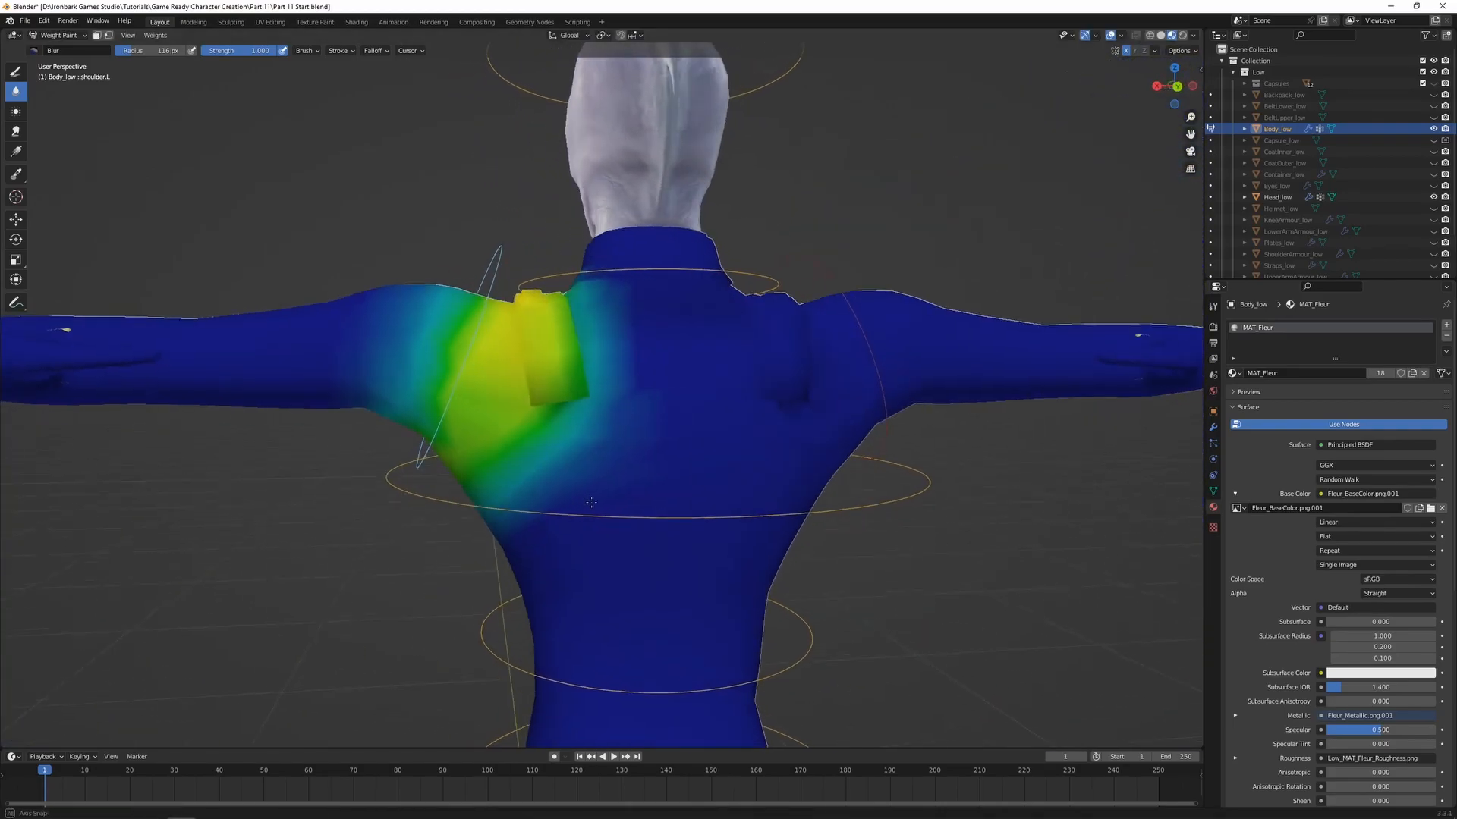
pyautogui.press('r')
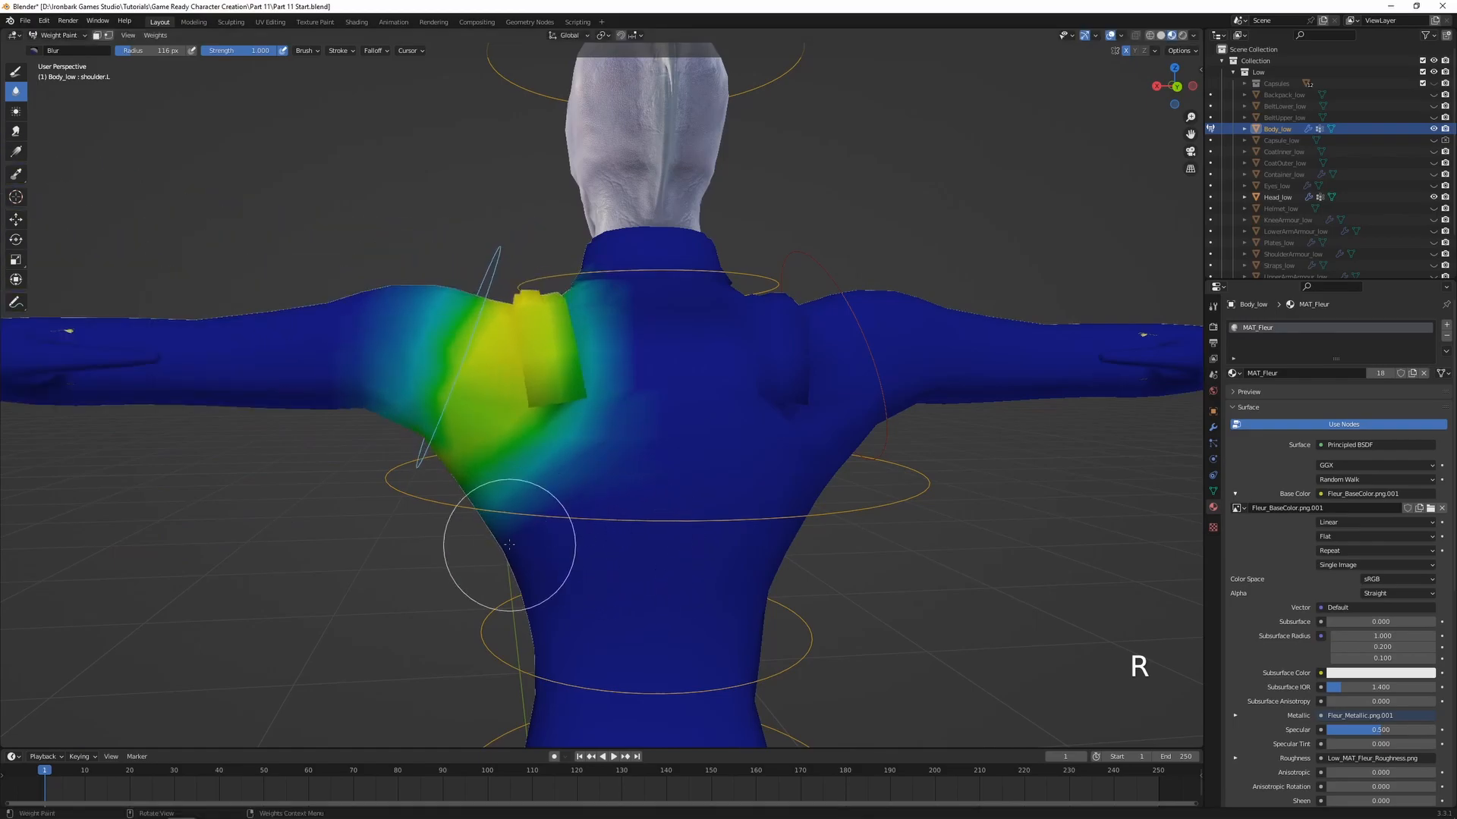
pyautogui.click(531, 497)
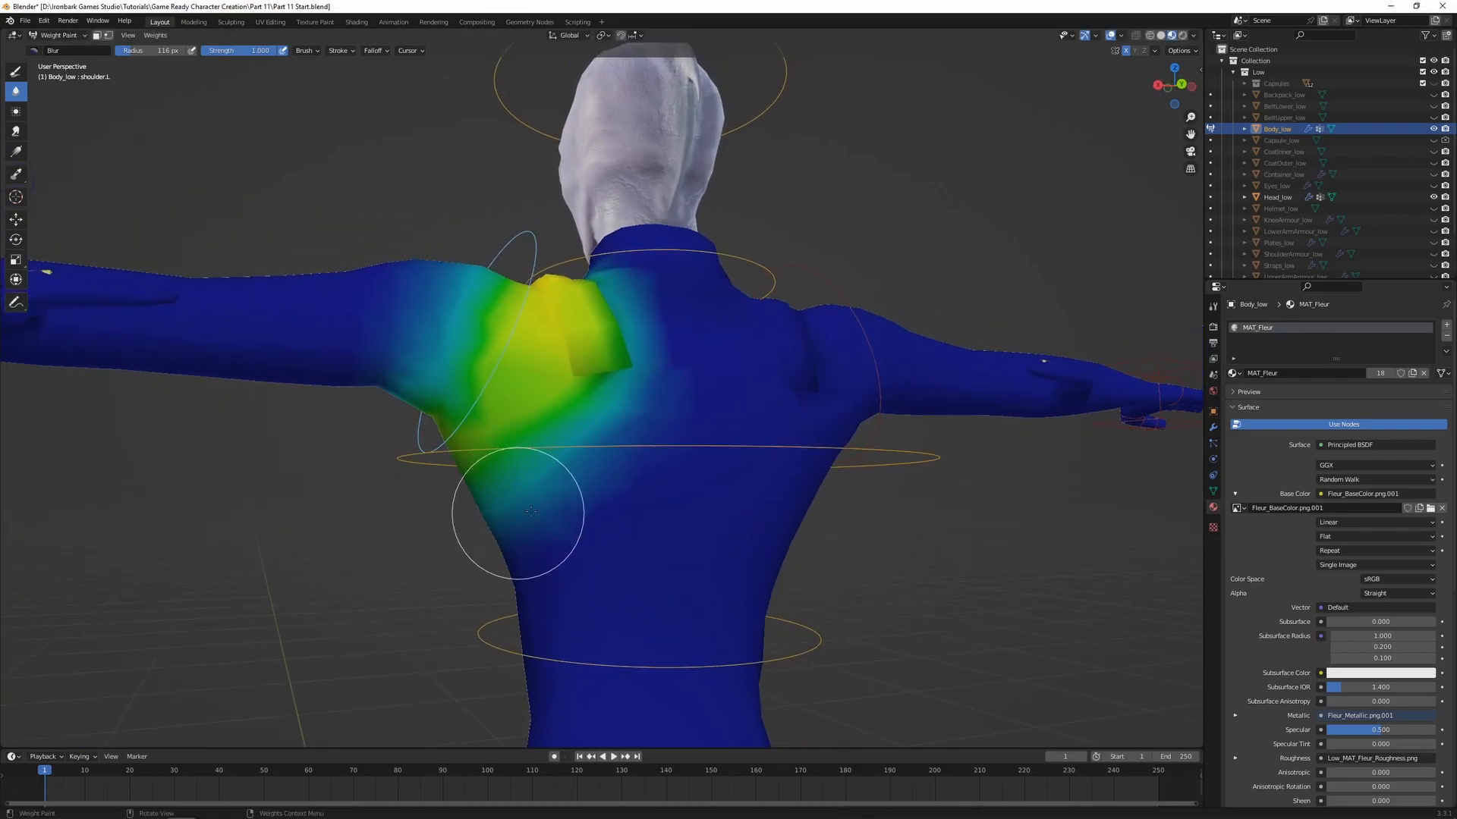
pyautogui.press('r')
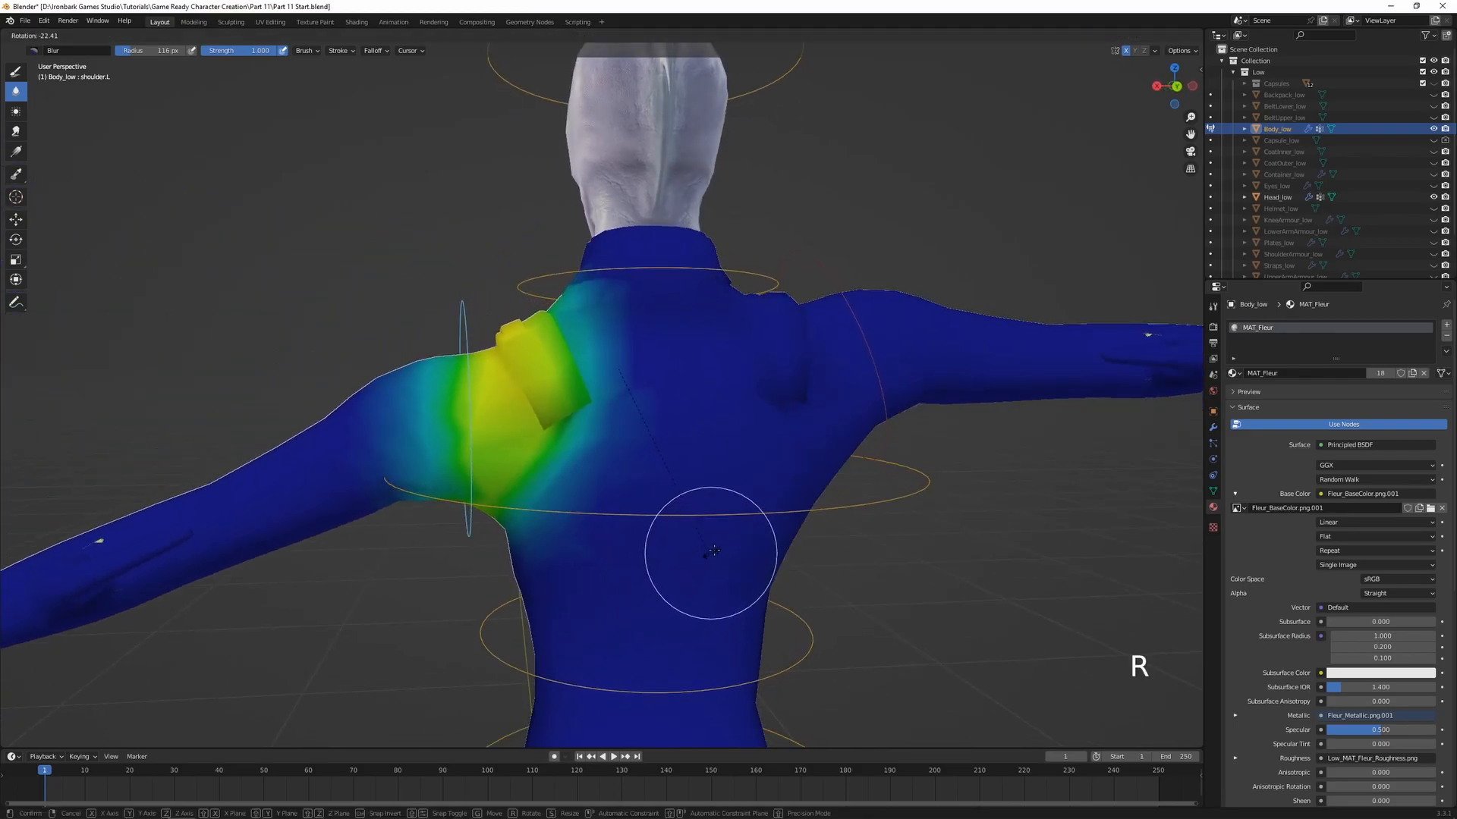
pyautogui.click(504, 493)
pyautogui.moveTo(510, 541); pyautogui.dragTo(521, 447, button='middle')
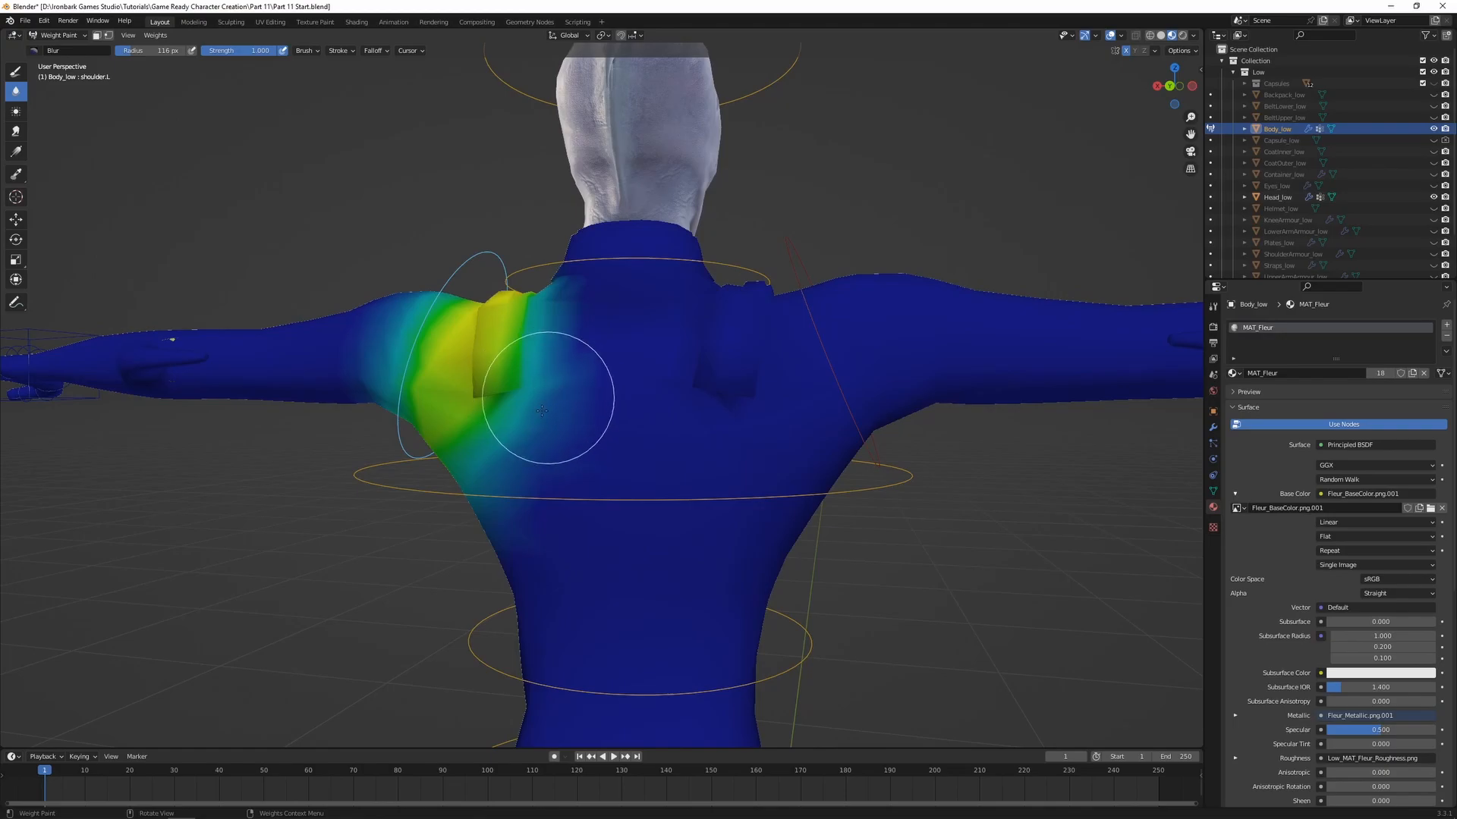
pyautogui.press('r')
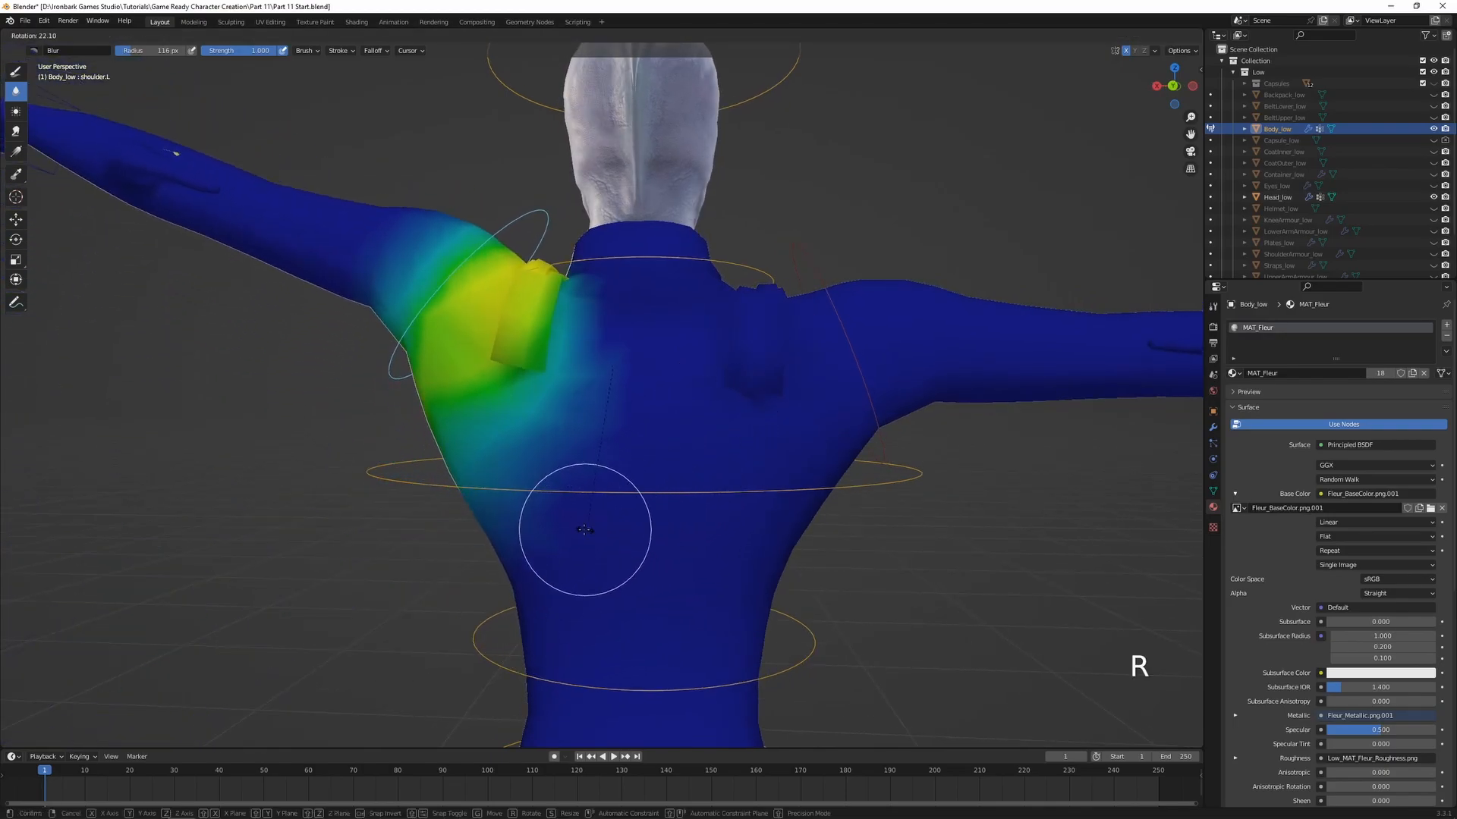
pyautogui.rightClick(586, 529)
# Blur the shoulder.L weights down the inner edge of the chest, test-rotate the bone and clear its rotation
pyautogui.moveTo(569, 521); pyautogui.dragTo(699, 481, button='middle')
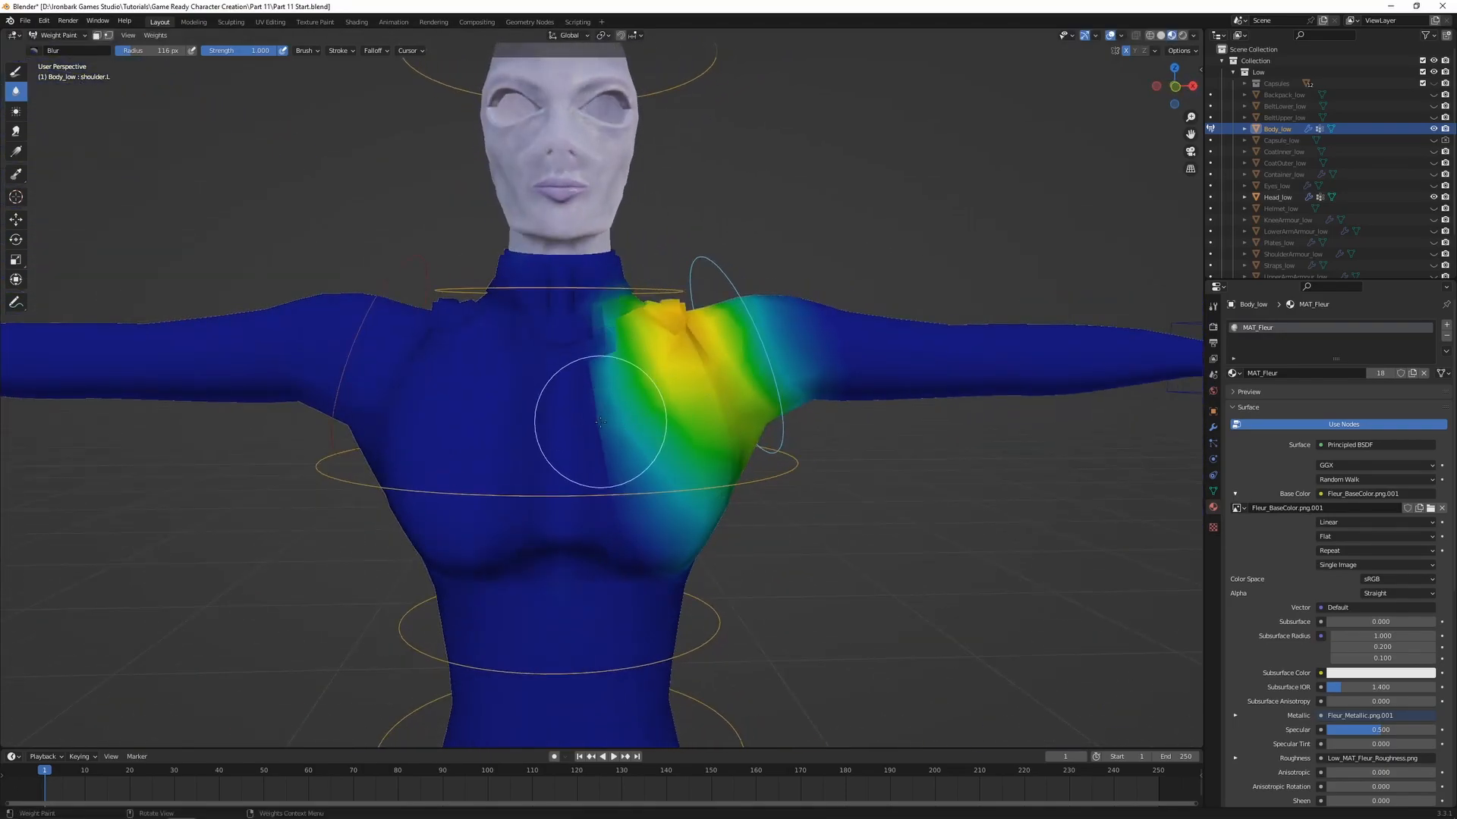
pyautogui.moveTo(615, 404); pyautogui.dragTo(725, 558, button='middle')
pyautogui.scroll(3, 665, 392)
pyautogui.scroll(-5, 665, 520)
pyautogui.press('r')
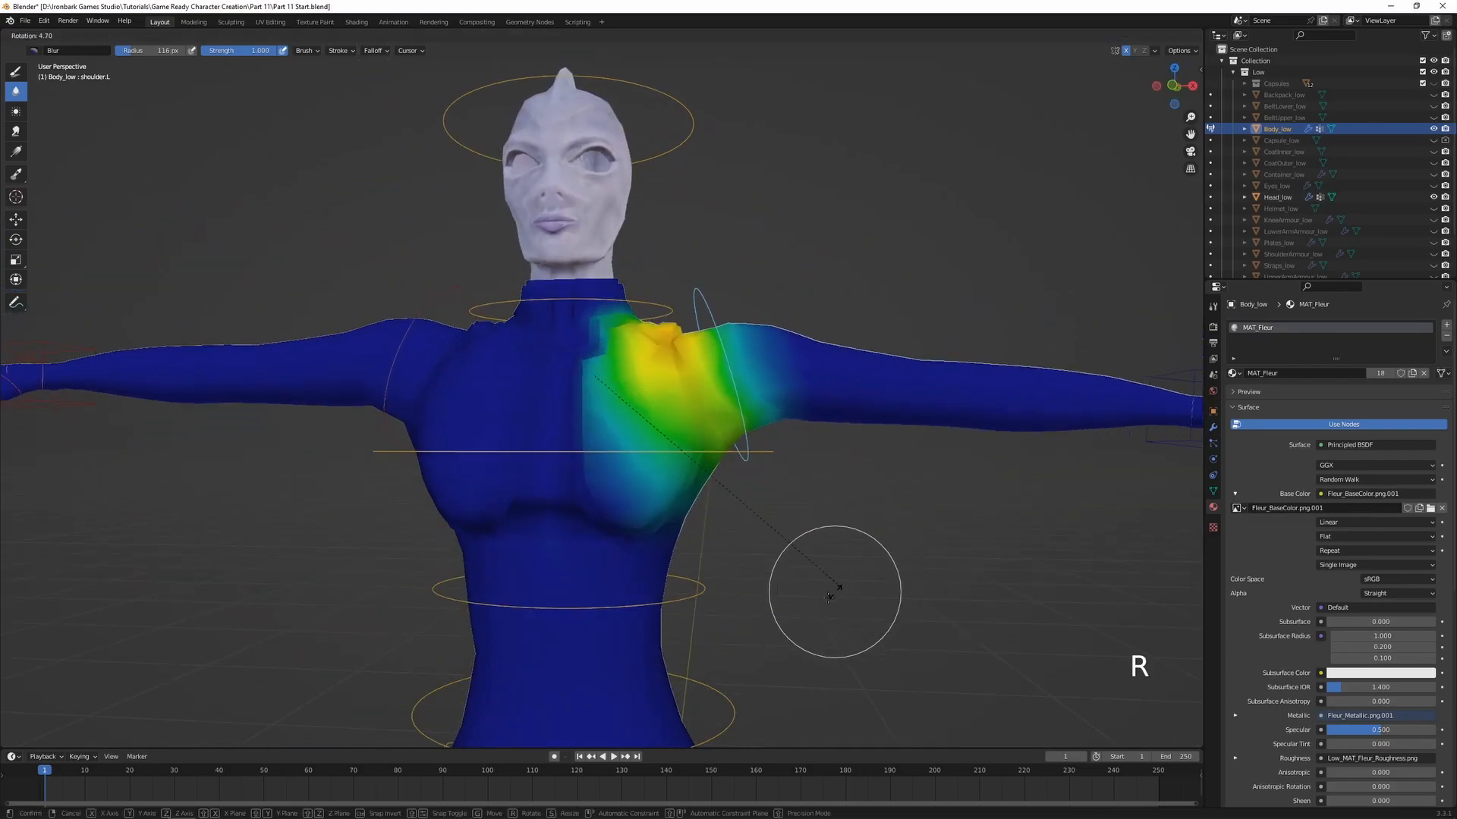
pyautogui.press('r')
pyautogui.click(741, 594)
pyautogui.moveTo(741, 595); pyautogui.dragTo(634, 561, button='middle')
pyautogui.hotkey('alt', 'r')
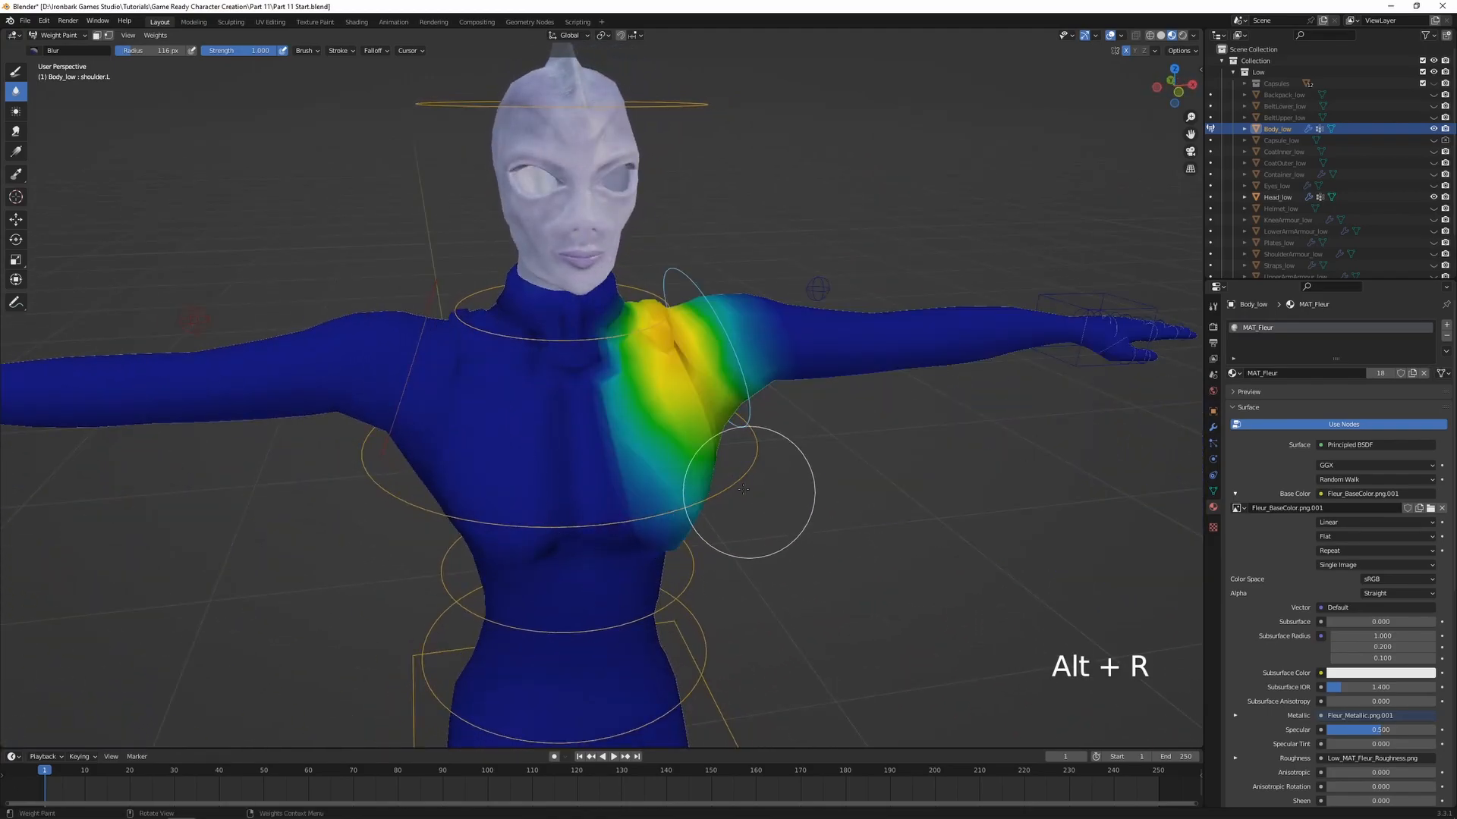
# Paint a low shoulder.L weight of about 0.16 down the inner side of the chest and blur its edge
pyautogui.moveTo(754, 493); pyautogui.dragTo(717, 486, button='middle')
pyautogui.click(14, 72)
pyautogui.scroll(3, 637, 443)
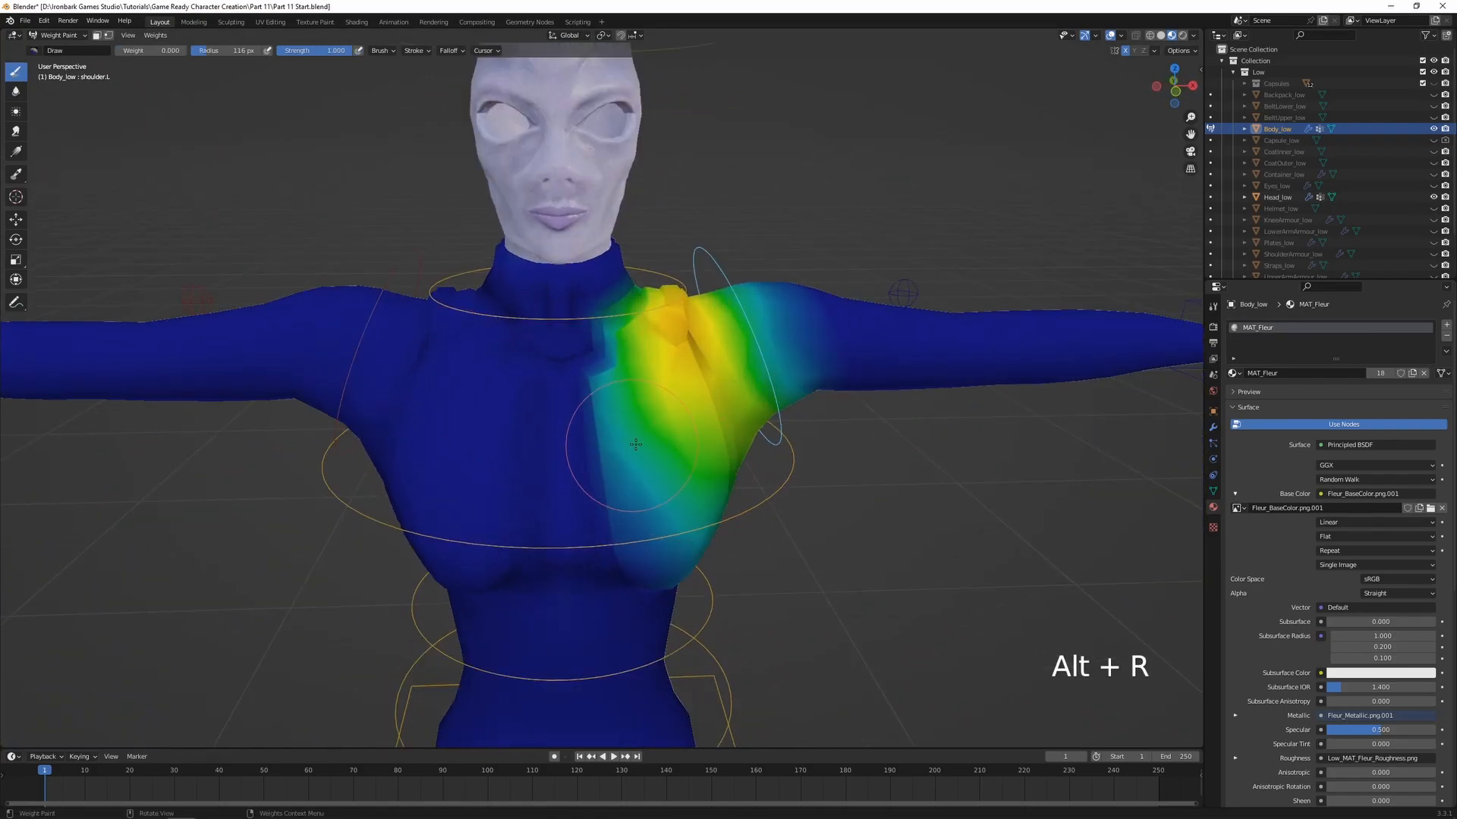
pyautogui.hotkey('ctrl', 'f')
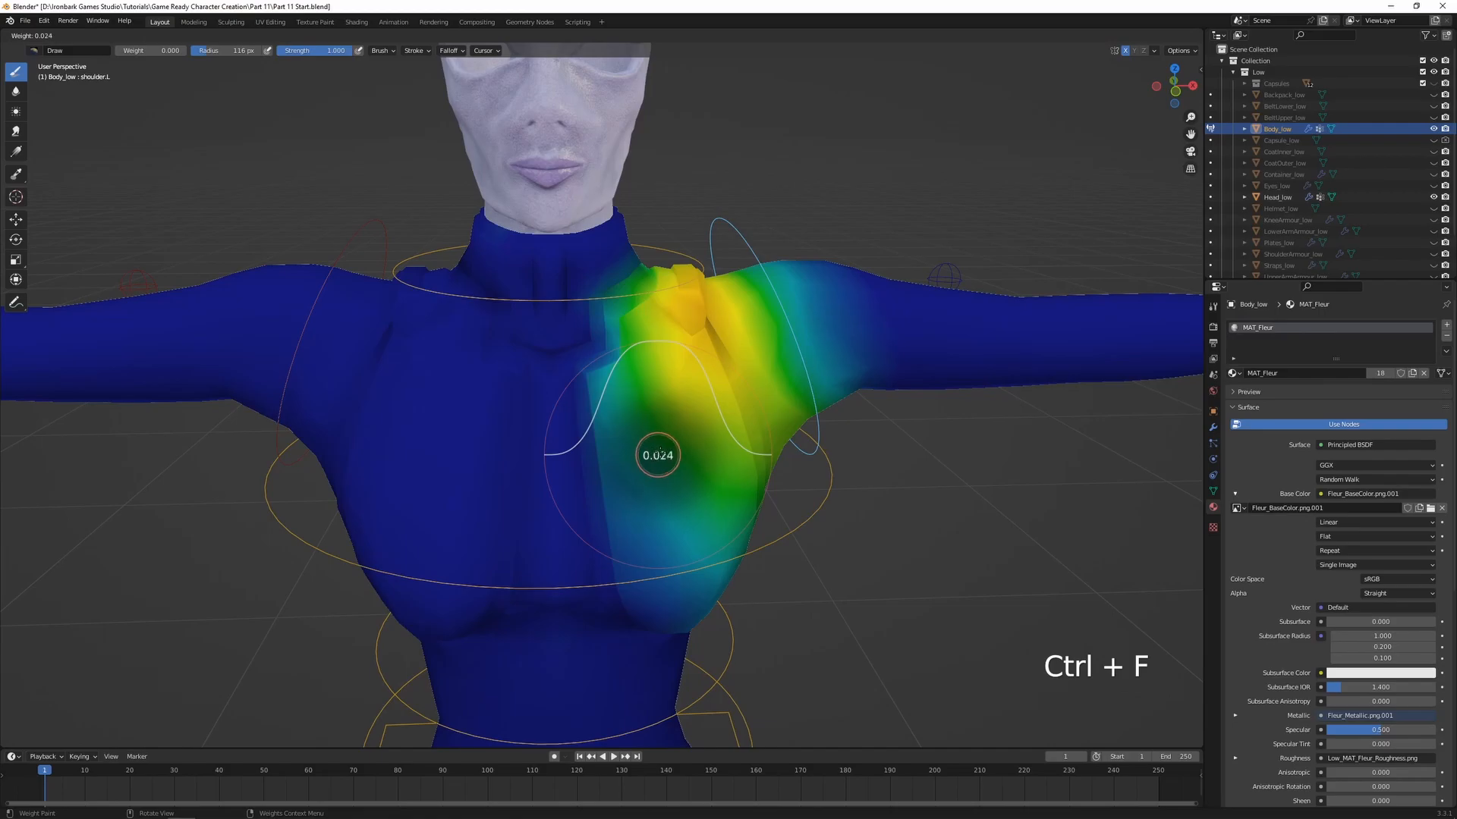
pyautogui.click(671, 445)
pyautogui.moveTo(624, 515)
pyautogui.mouseDown()
pyautogui.moveTo(612, 579)
pyautogui.moveTo(638, 602)
pyautogui.mouseUp()
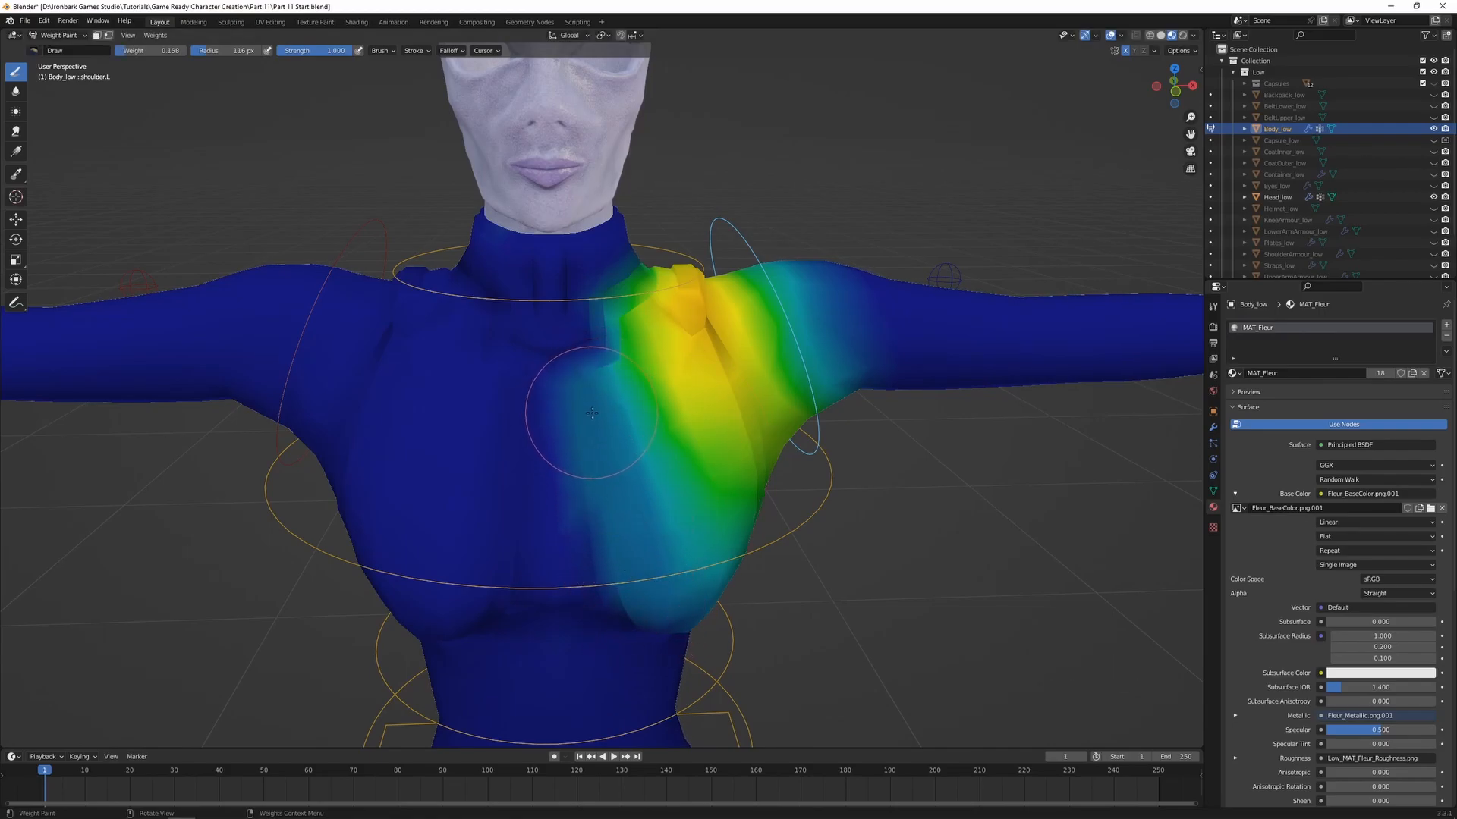
pyautogui.click(16, 92)
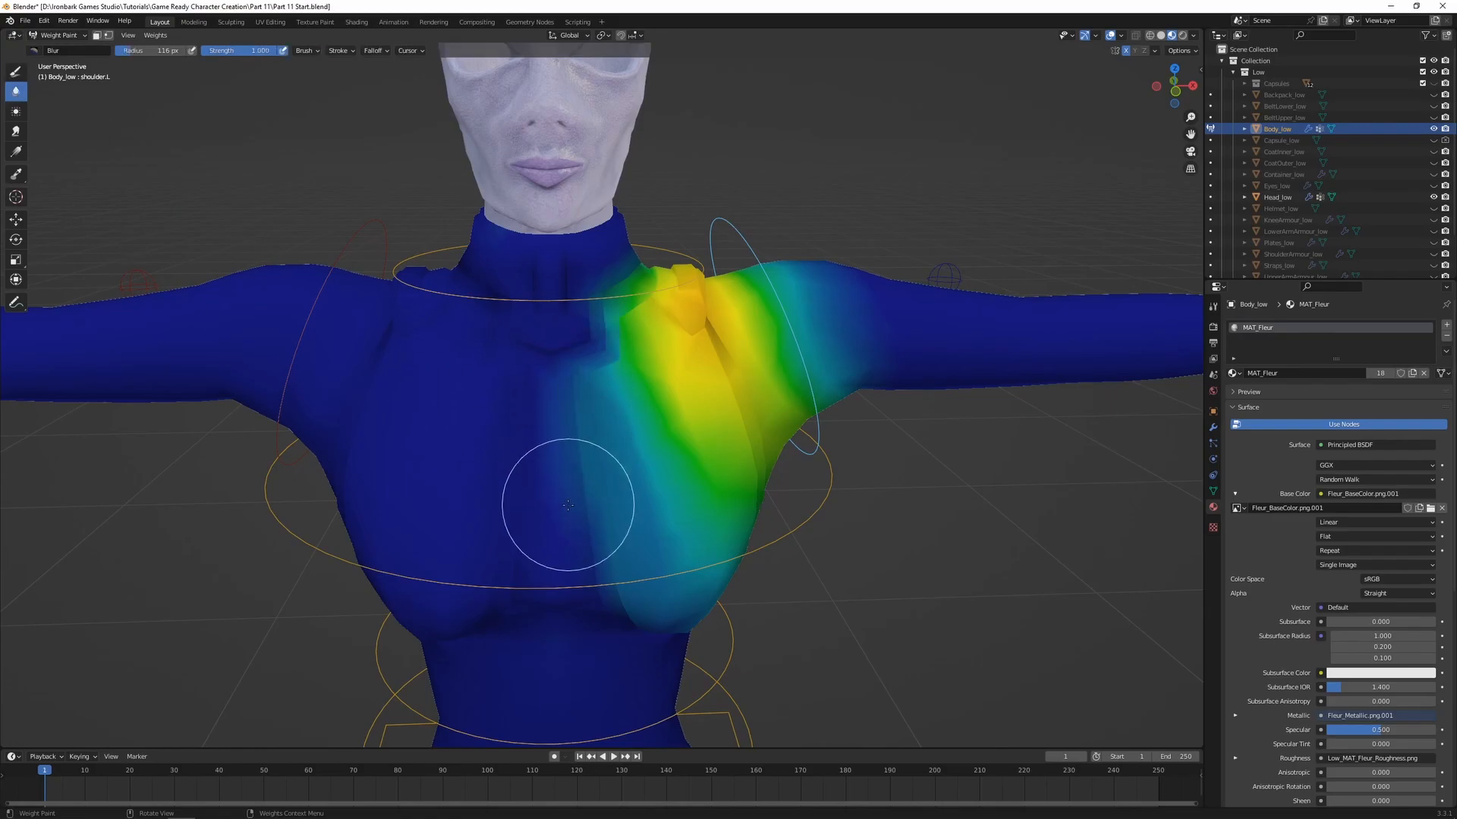
pyautogui.moveTo(606, 501)
pyautogui.mouseDown(button='middle')
pyautogui.moveTo(595, 569)
pyautogui.moveTo(674, 470)
pyautogui.moveTo(804, 493)
pyautogui.mouseUp(button='middle')
# Test-rotate shoulder.L and the opposite shoulder.R with free trackball rotation to examine the chest deformation on both sides
pyautogui.press('r')
pyautogui.press('r')
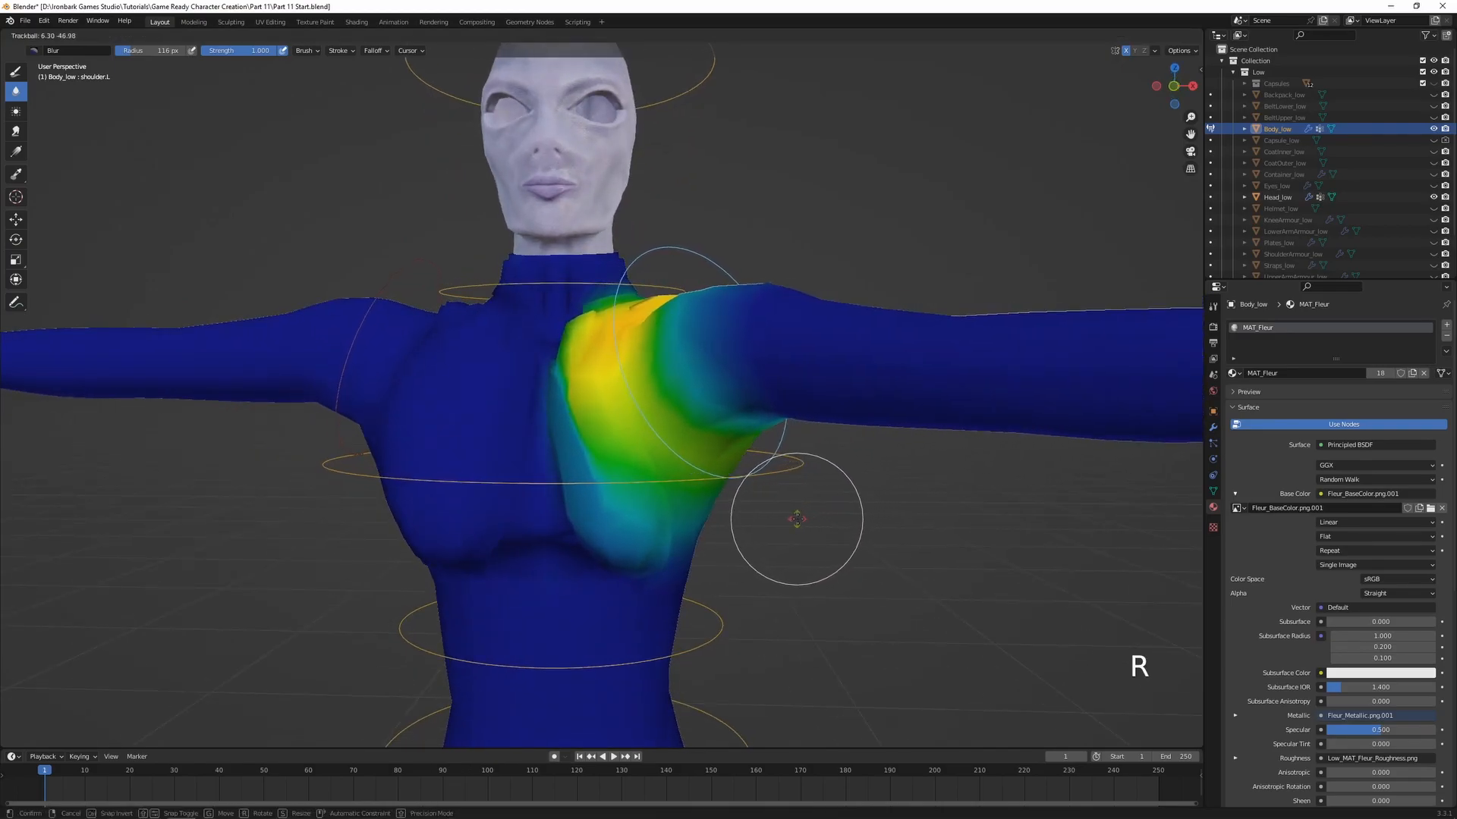
pyautogui.click(844, 509)
pyautogui.press('r')
pyautogui.press('r')
pyautogui.rightClick(818, 500)
pyautogui.keyDown('ctrl'); pyautogui.click(388, 285); pyautogui.keyUp('ctrl')
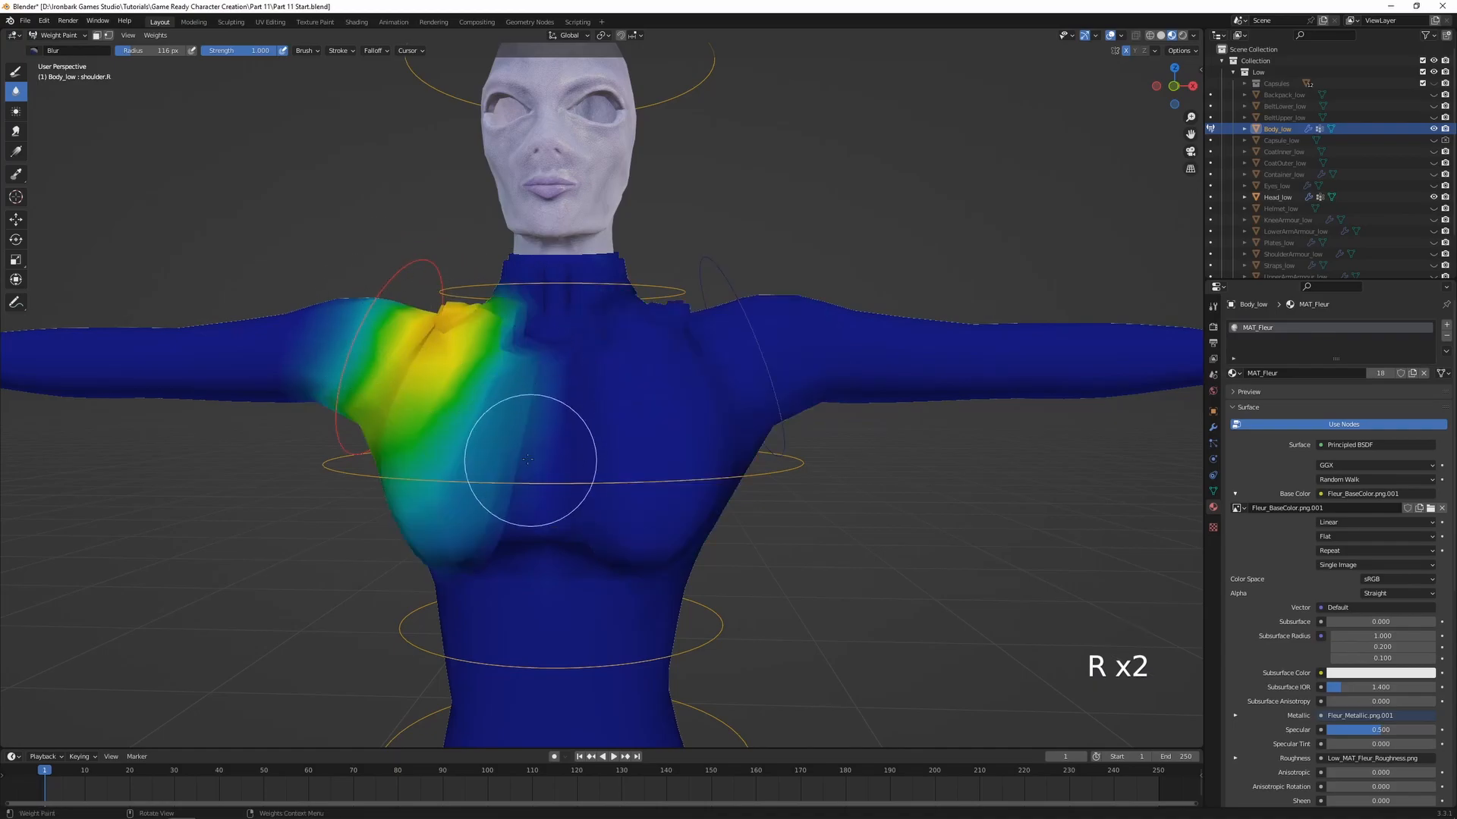
pyautogui.press('r')
pyautogui.press('r')
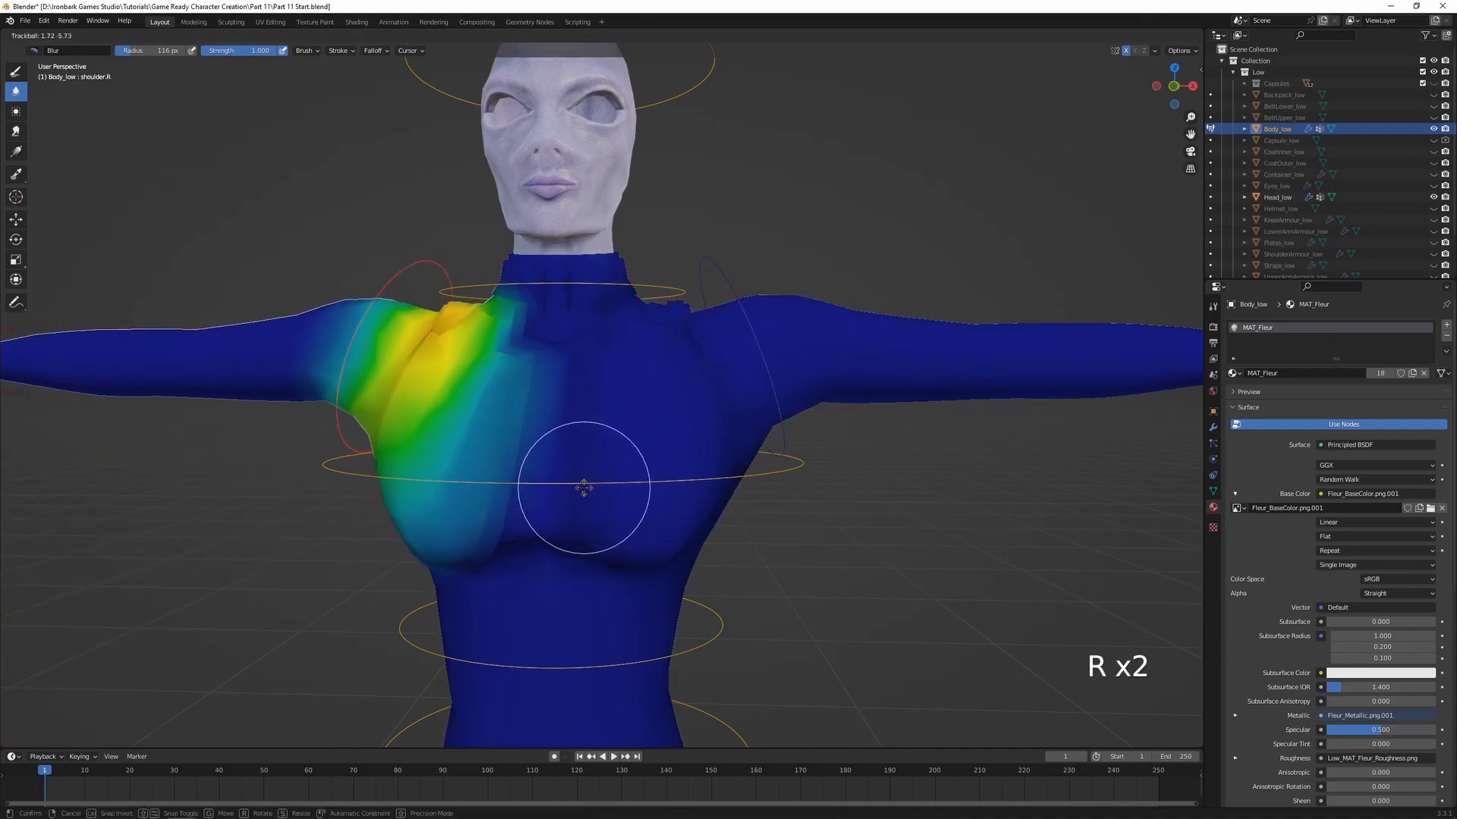
pyautogui.rightClick(612, 454)
# Select the neck bone and test-rotate it about the X axis to examine how the collar deforms
pyautogui.moveTo(716, 301); pyautogui.dragTo(607, 356, button='middle')
pyautogui.keyDown('ctrl'); pyautogui.click(663, 303); pyautogui.keyUp('ctrl')
pyautogui.keyDown('shift'); pyautogui.moveTo(607, 356); pyautogui.dragTo(696, 491, button='middle'); pyautogui.keyUp('shift')
pyautogui.press('r')
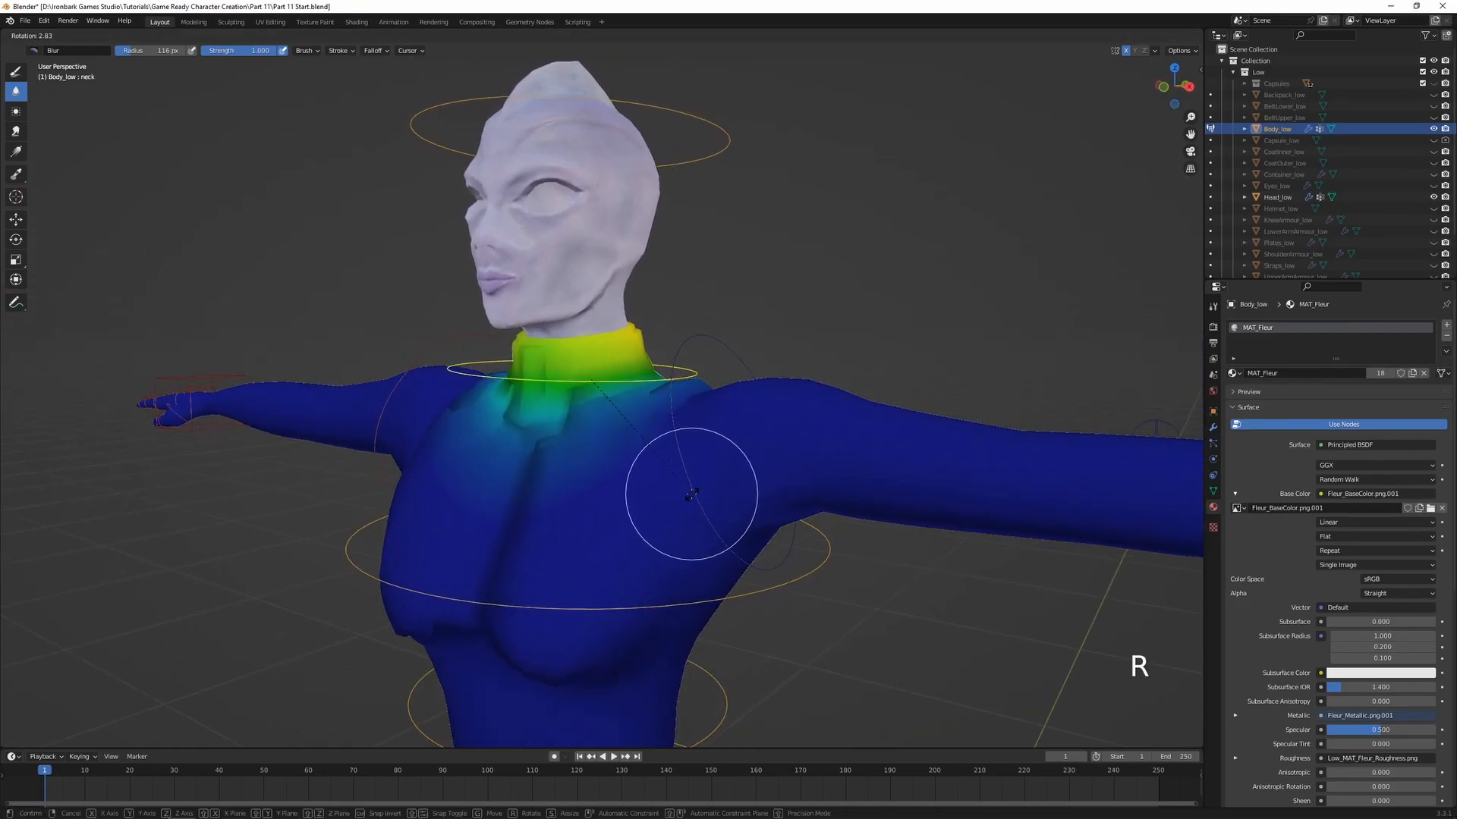
pyautogui.press('x')
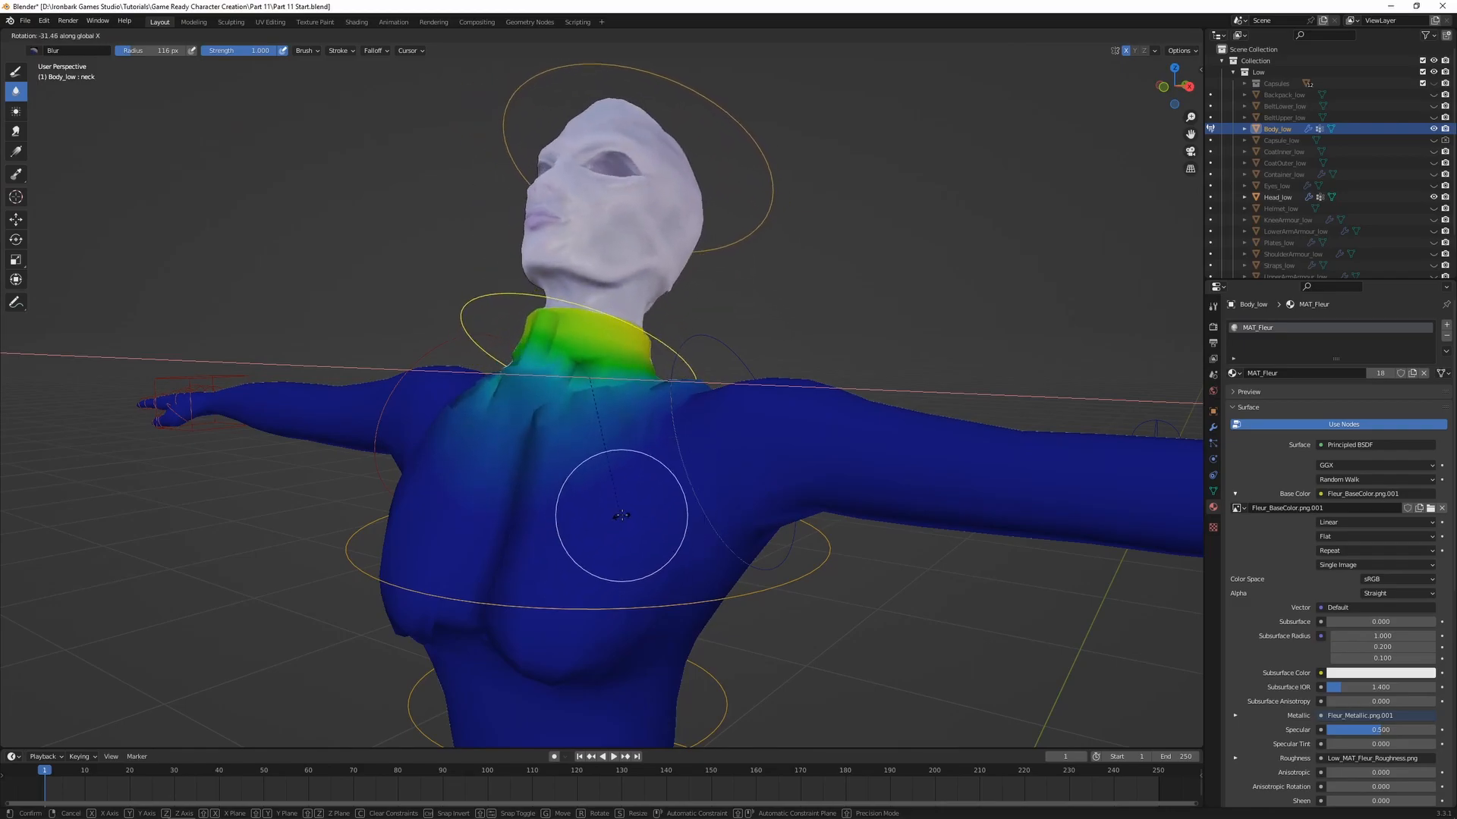
pyautogui.rightClick(654, 494)
pyautogui.moveTo(572, 478); pyautogui.dragTo(605, 456, button='middle')
pyautogui.scroll(1, 594, 475)
pyautogui.press('r')
pyautogui.press('x')
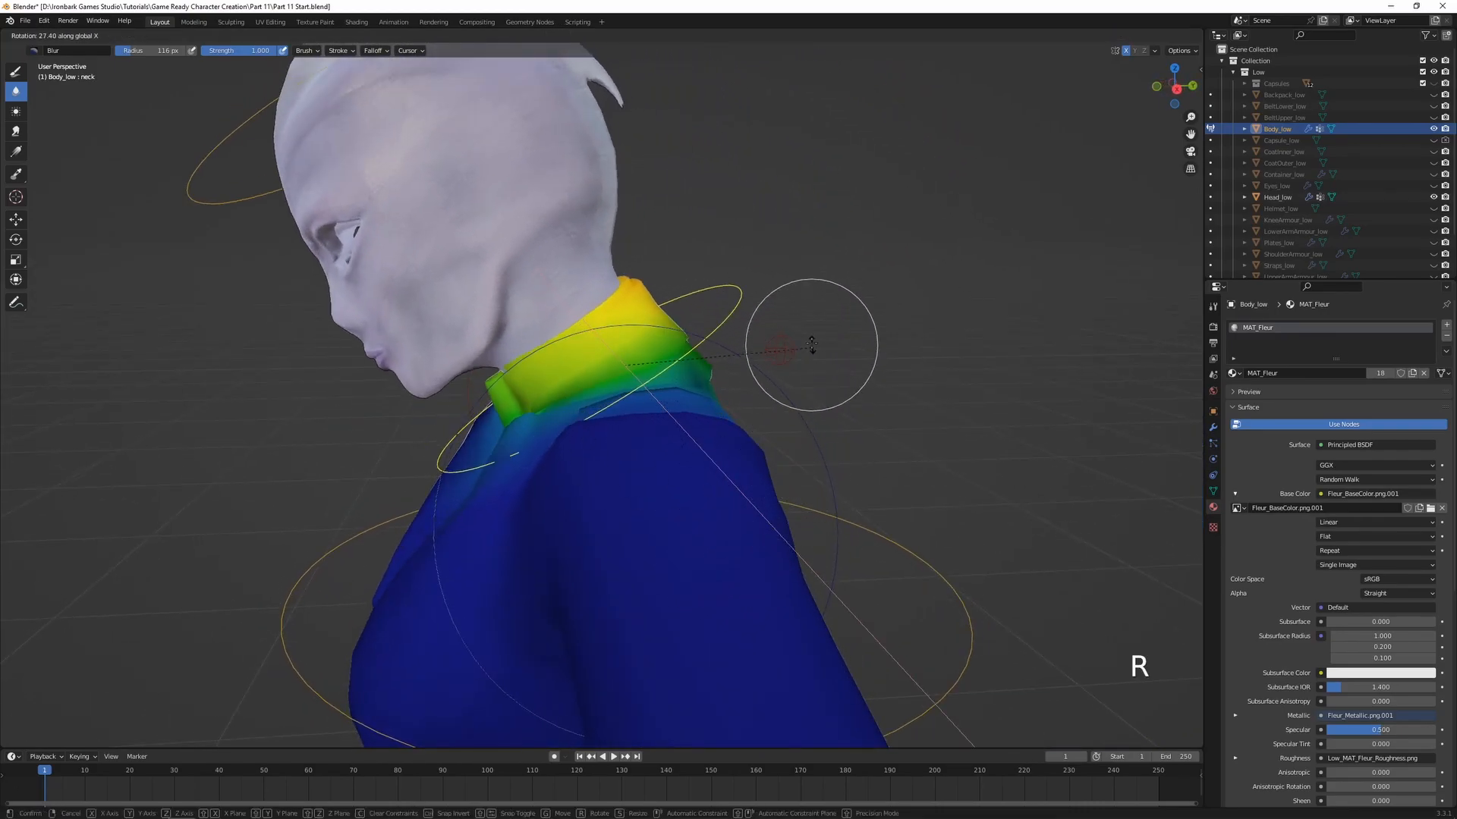
pyautogui.rightClick(674, 489)
# Apply a linear weight gradient of 1.000 for the neck bone down the collar in front view
pyautogui.moveTo(577, 422); pyautogui.dragTo(653, 418, button='middle')
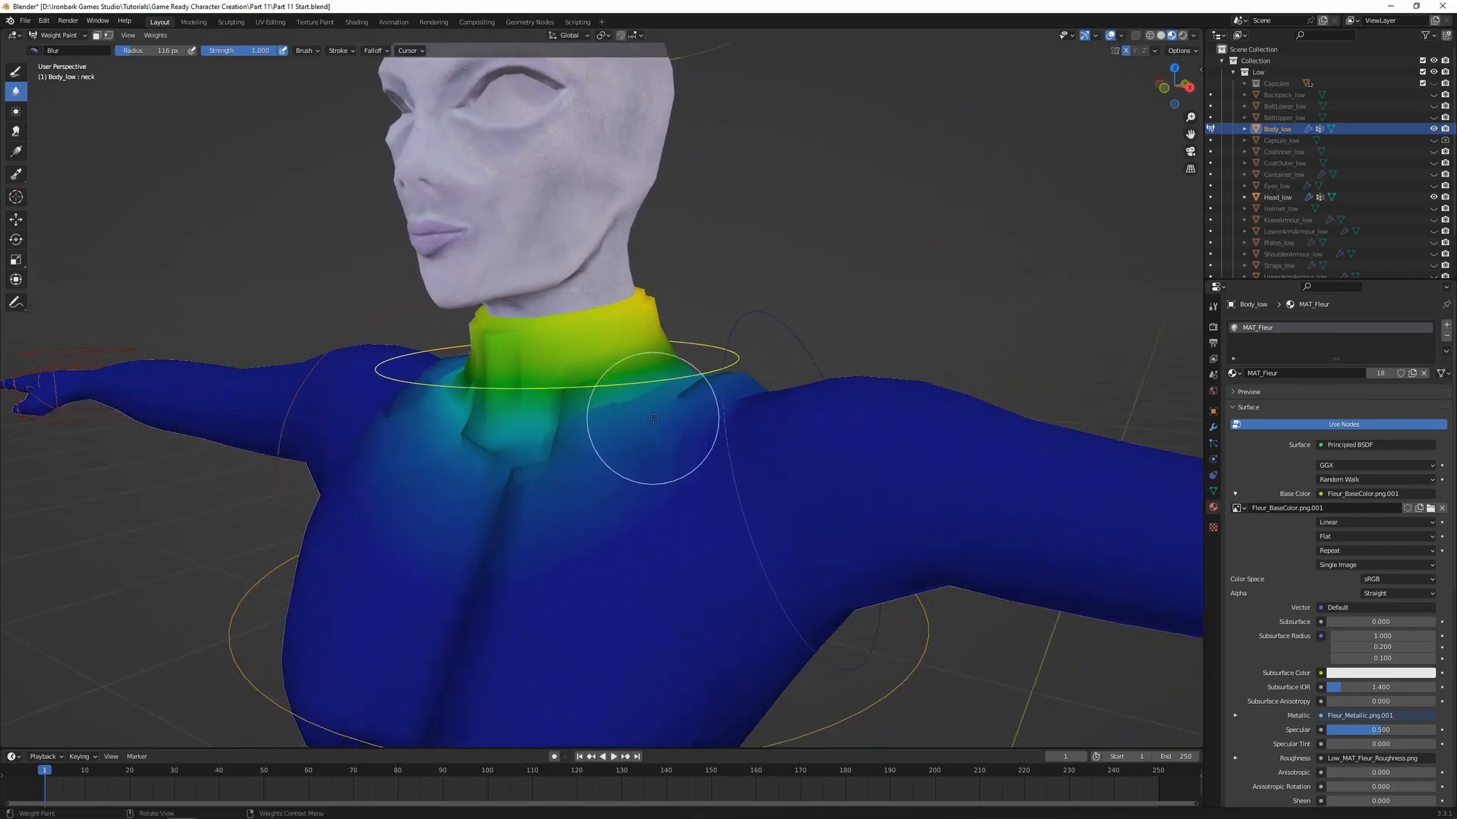
pyautogui.click(16, 151)
pyautogui.press('KP_1')
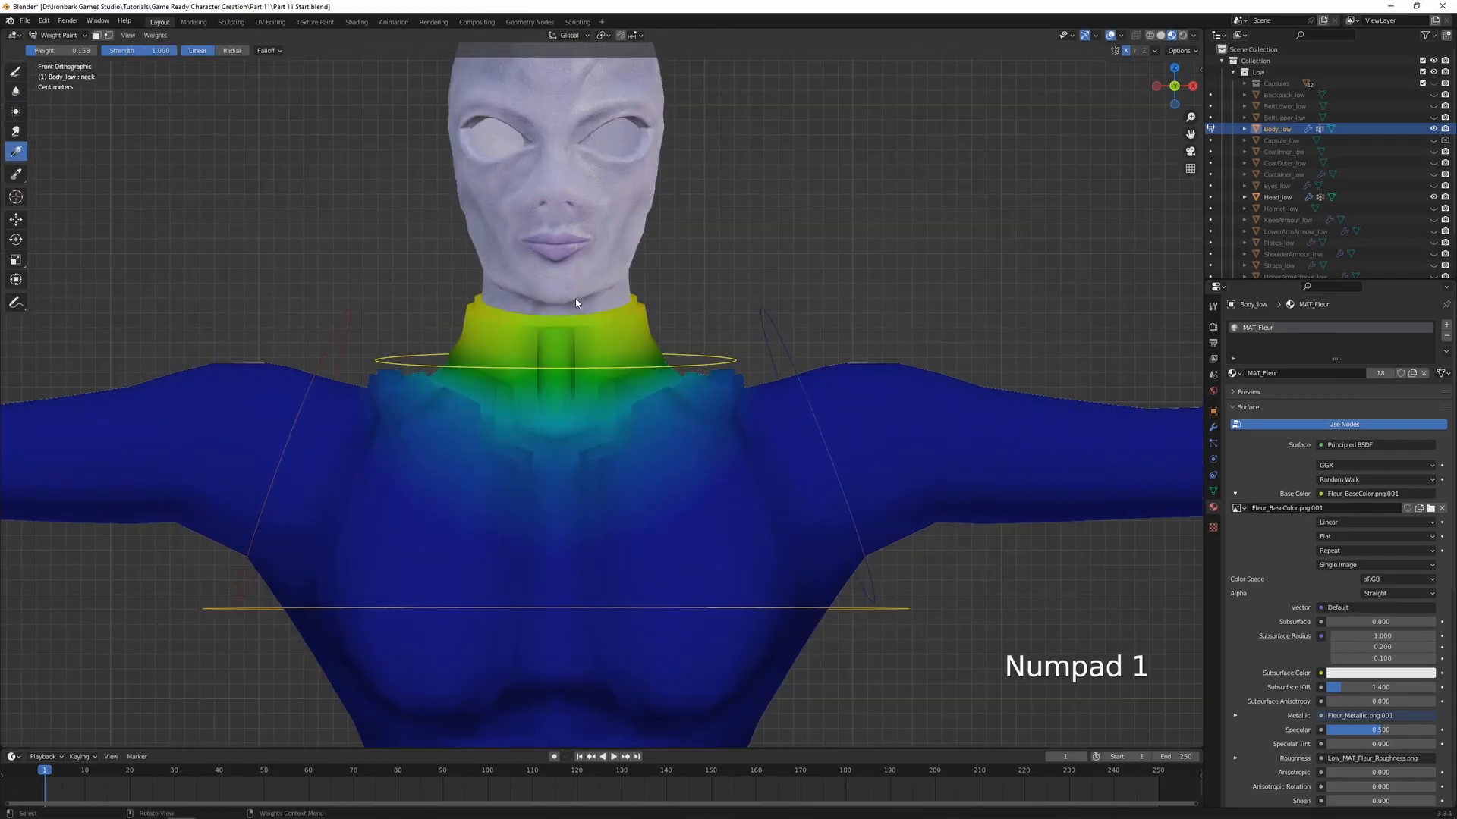
pyautogui.hotkey('ctrl', 'f')
pyautogui.click(569, 288)
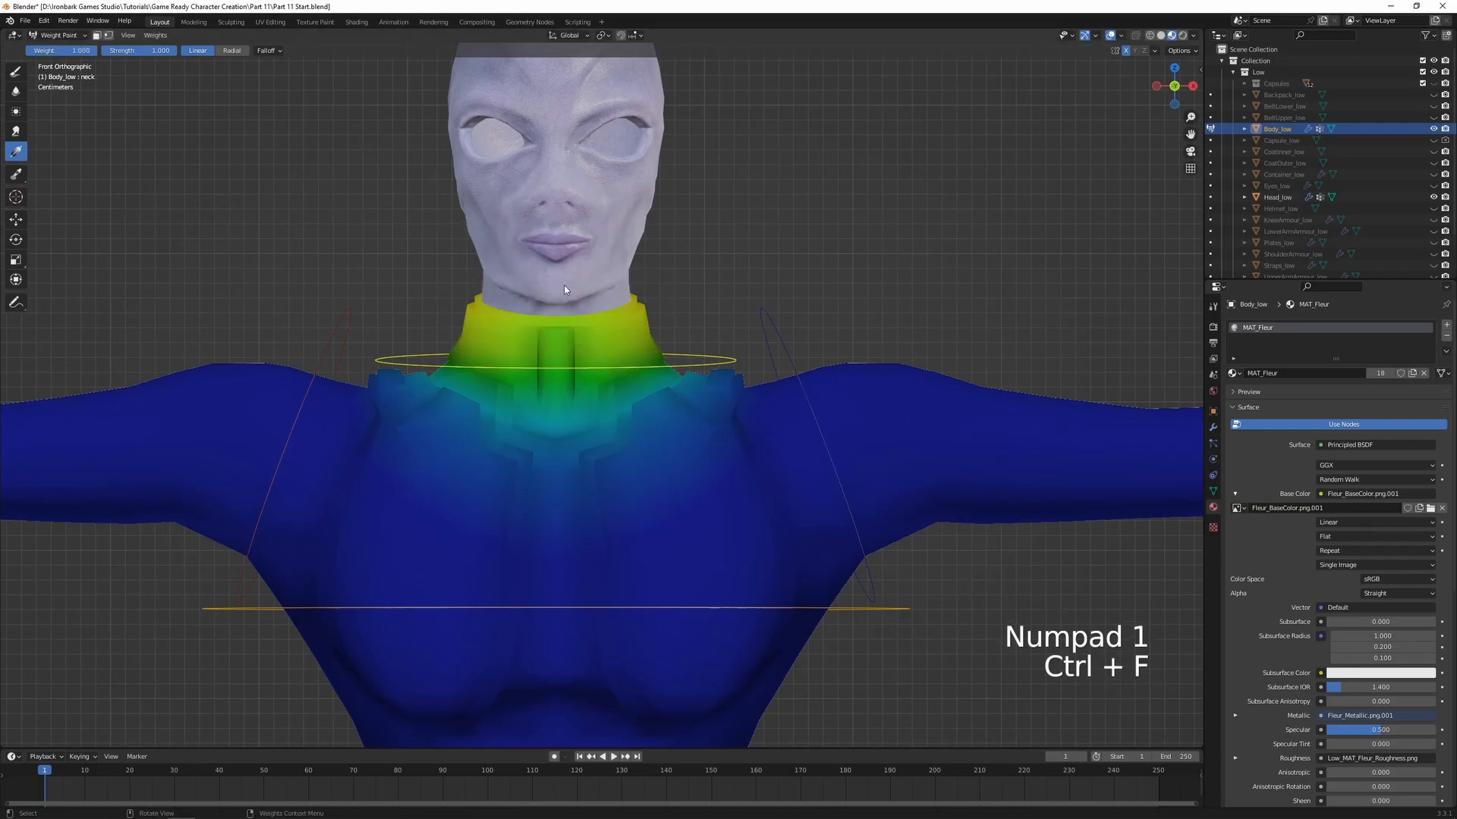
pyautogui.moveTo(568, 335); pyautogui.dragTo(566, 355)
pyautogui.moveTo(565, 355); pyautogui.dragTo(556, 374, button='middle')
# Test-rotate the neck about the X axis and apply another full-weight gradient down the collar from the front
pyautogui.press('r')
pyautogui.press('x')
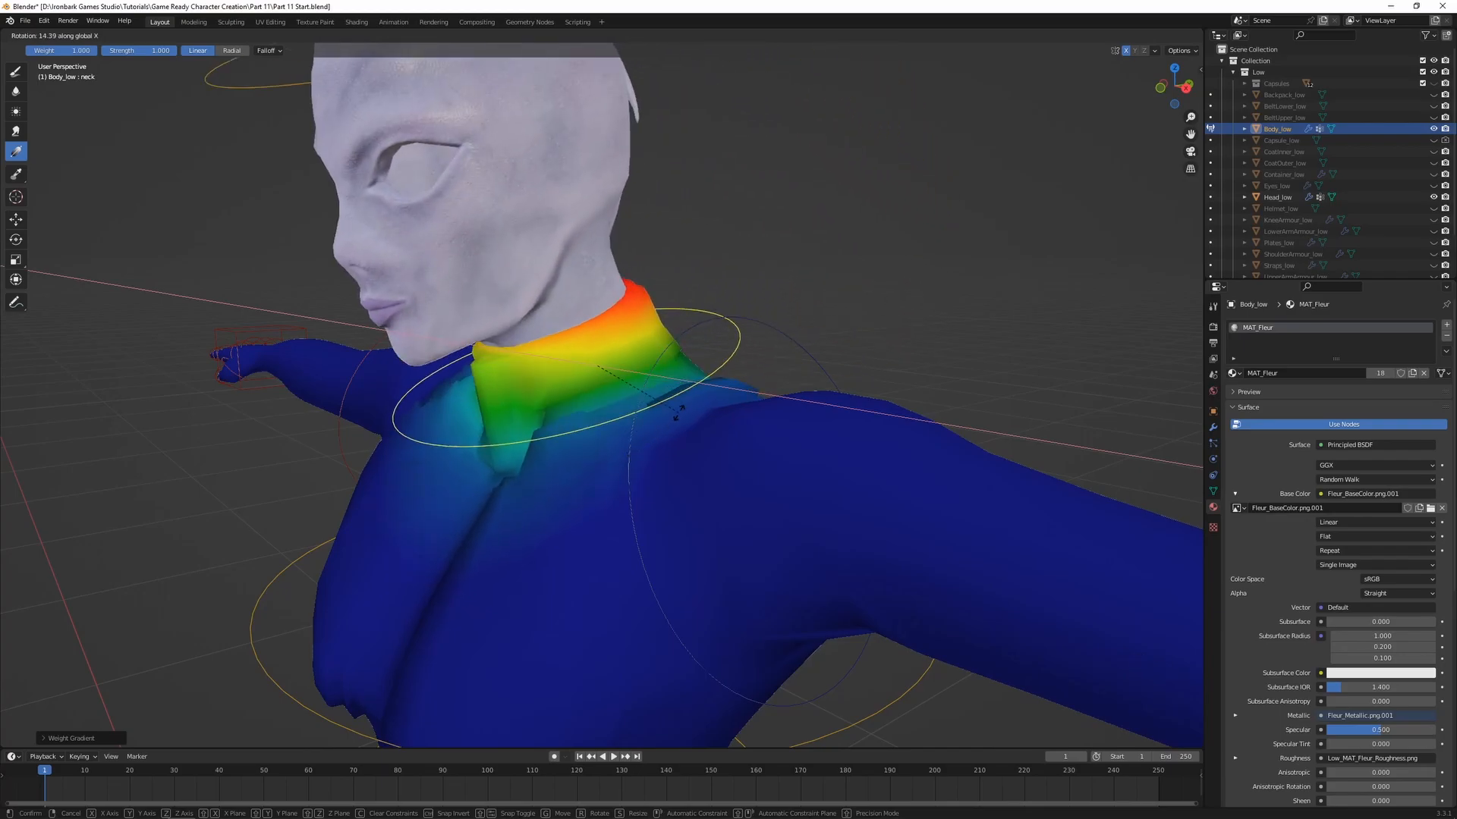
pyautogui.rightClick(599, 460)
pyautogui.moveTo(520, 450); pyautogui.dragTo(601, 412, button='middle')
pyautogui.press('KP_1')
pyautogui.moveTo(601, 273); pyautogui.dragTo(620, 365)
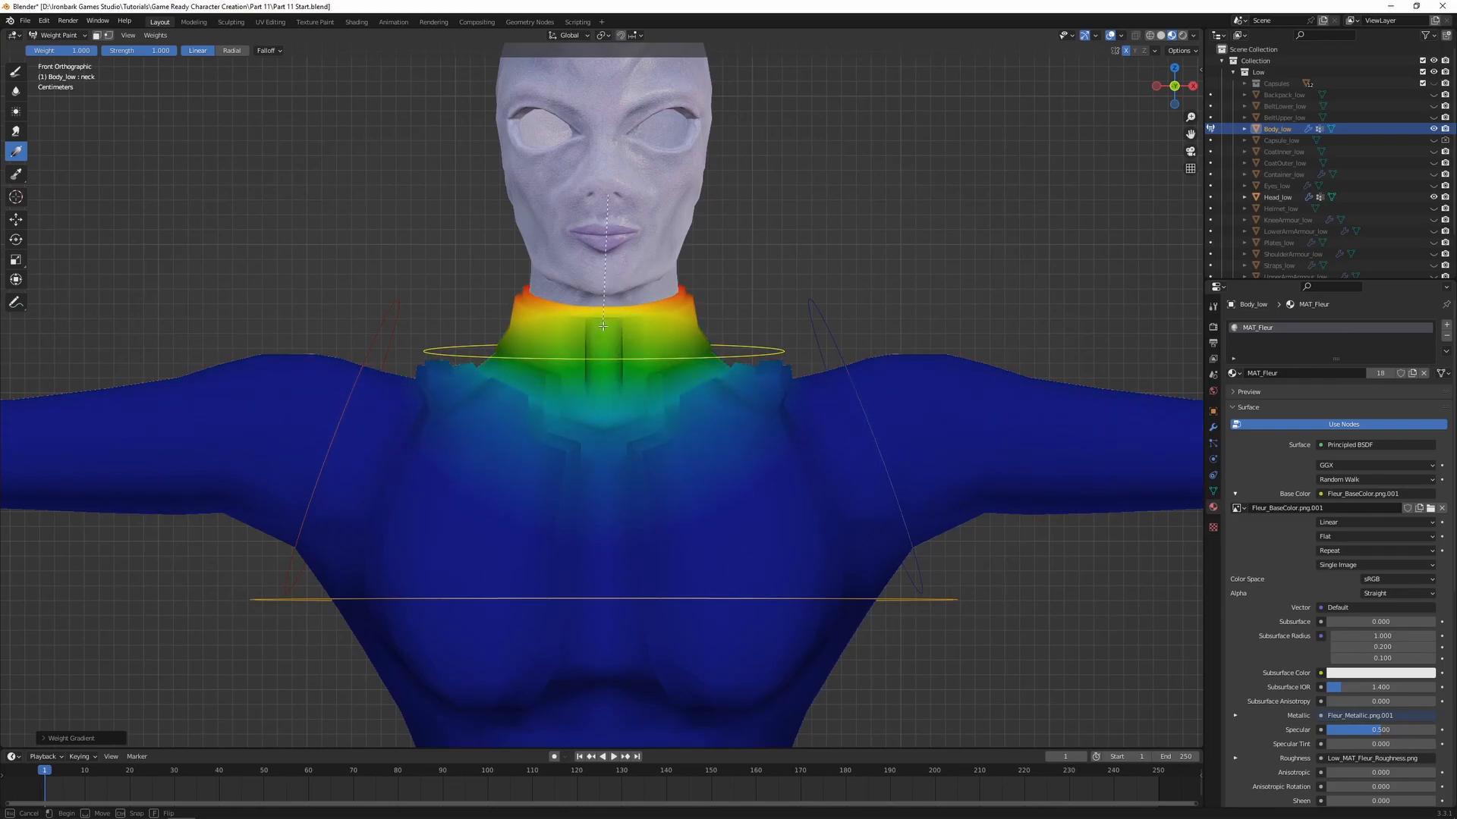
pyautogui.moveTo(605, 325); pyautogui.dragTo(569, 352, button='middle')
# Paint the neck bone's influence on the front of the collar with the Draw brush, adjusting the weight to 0.642
pyautogui.click(16, 74)
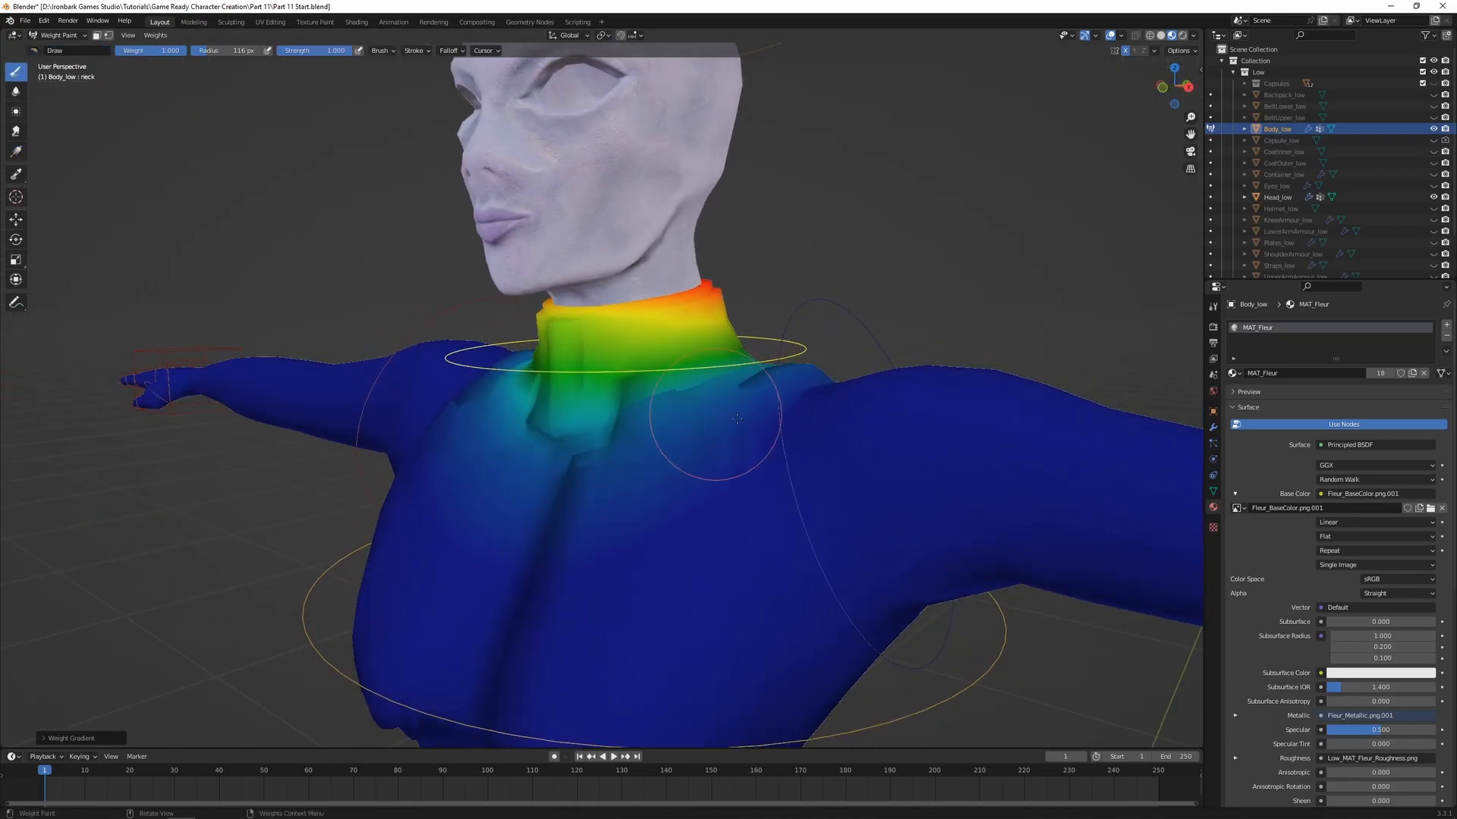
pyautogui.hotkey('ctrl', 'f')
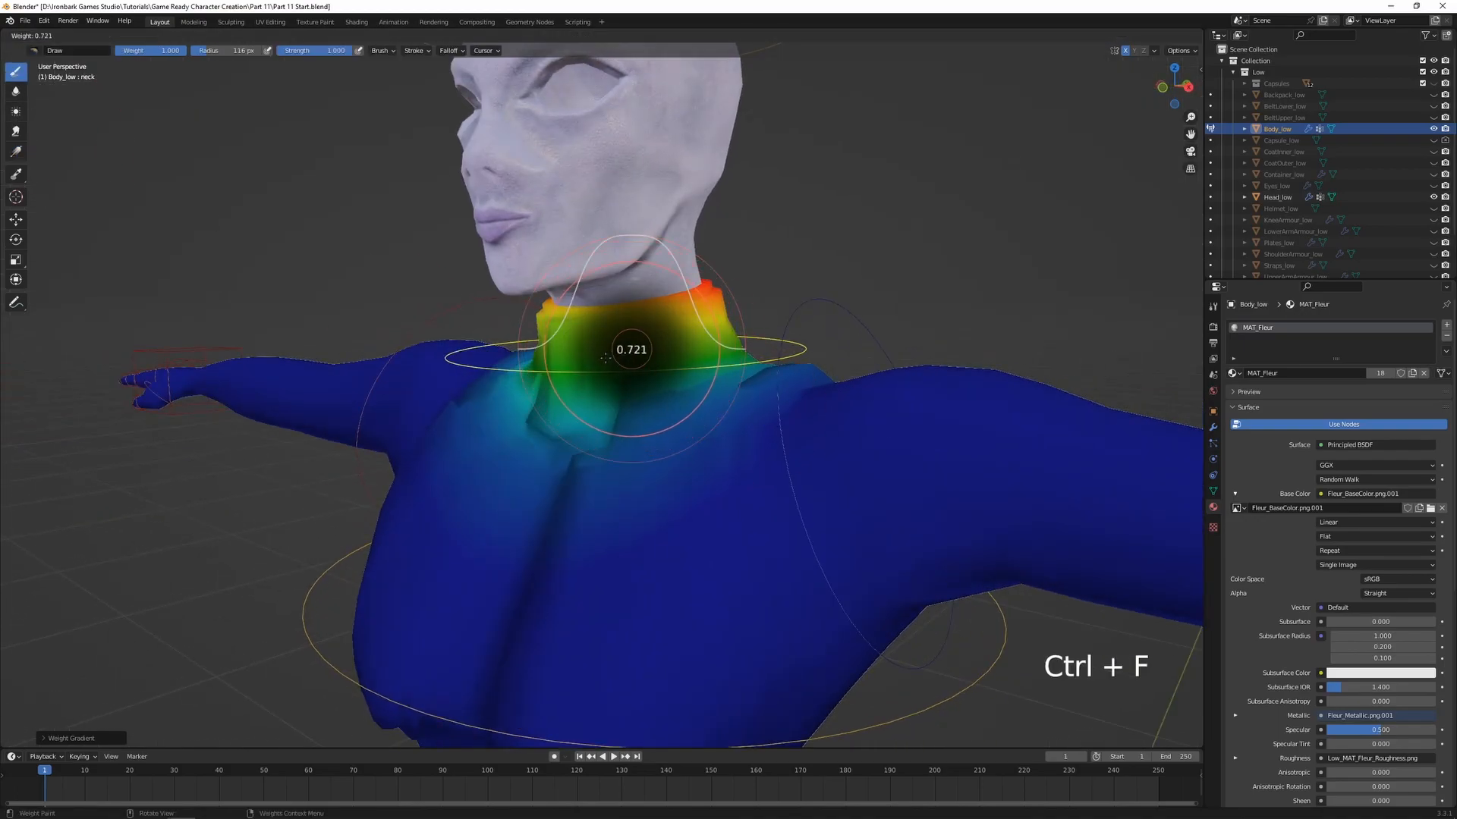
pyautogui.click(581, 363)
pyautogui.moveTo(581, 363); pyautogui.dragTo(654, 354, button='middle')
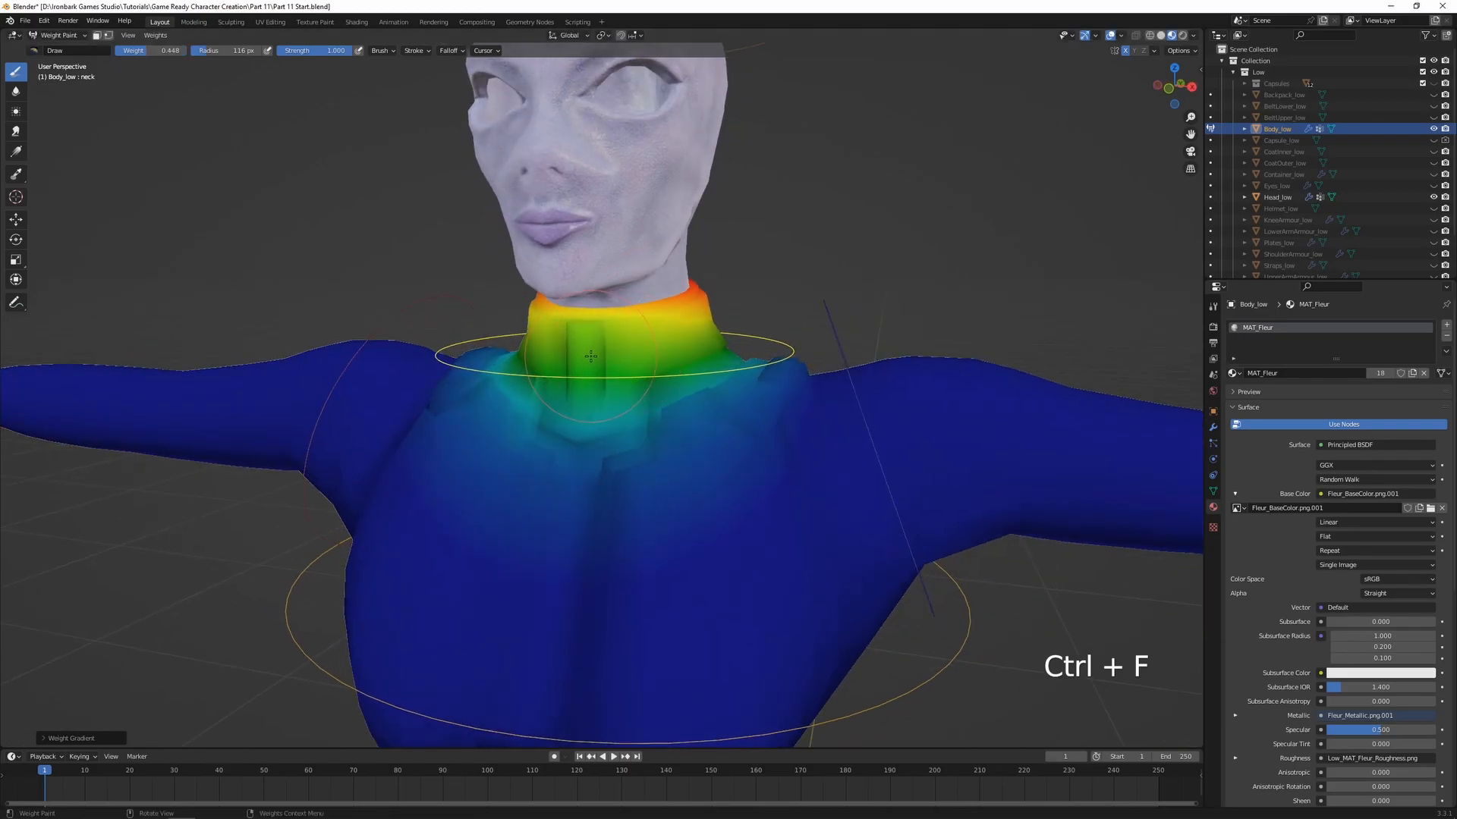
pyautogui.hotkey('ctrl', 'f')
pyautogui.click(648, 355)
pyautogui.click(574, 344)
pyautogui.hotkey('ctrl', 'f')
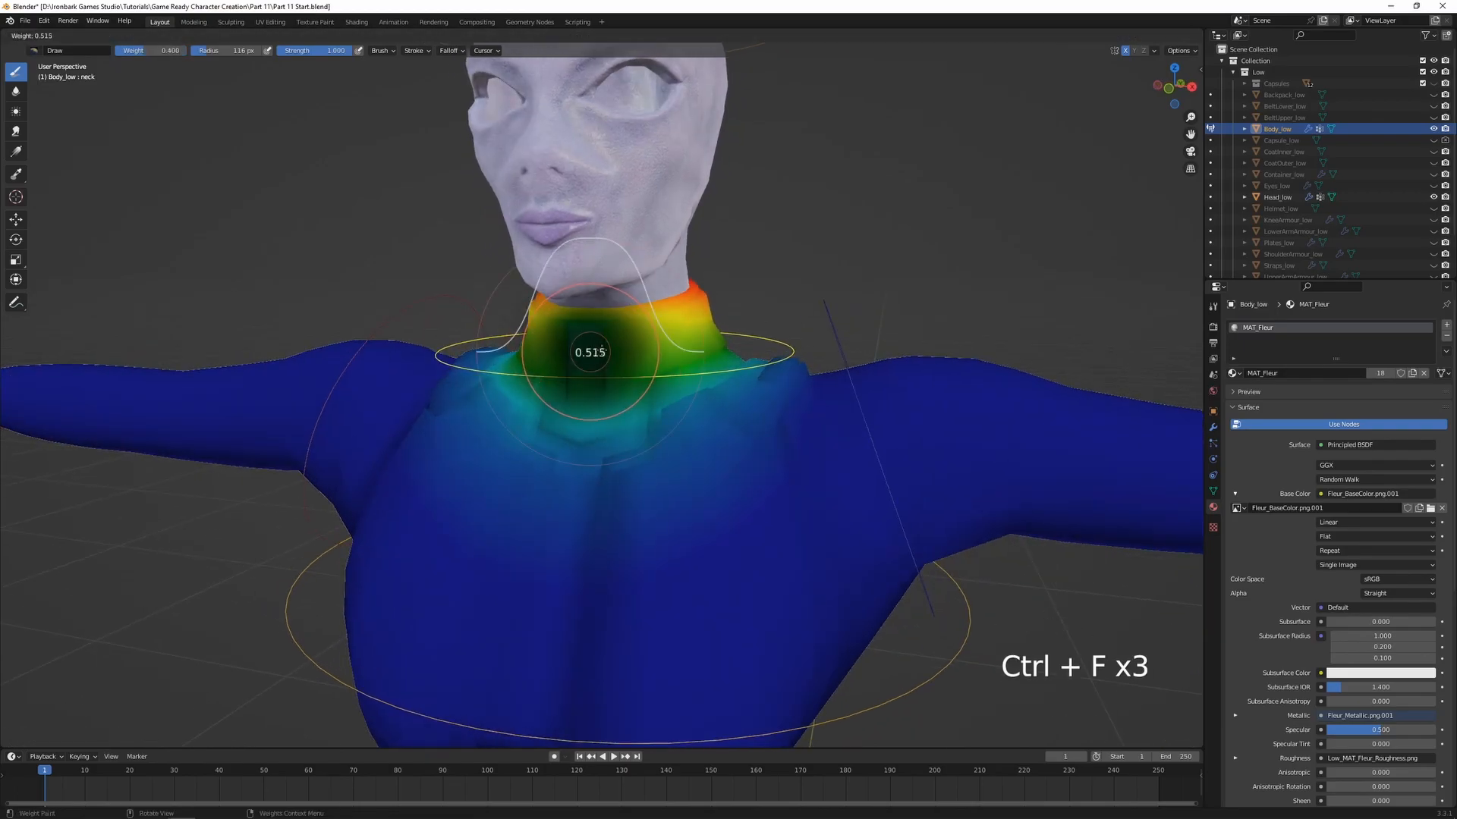
pyautogui.click(612, 347)
pyautogui.click(588, 349)
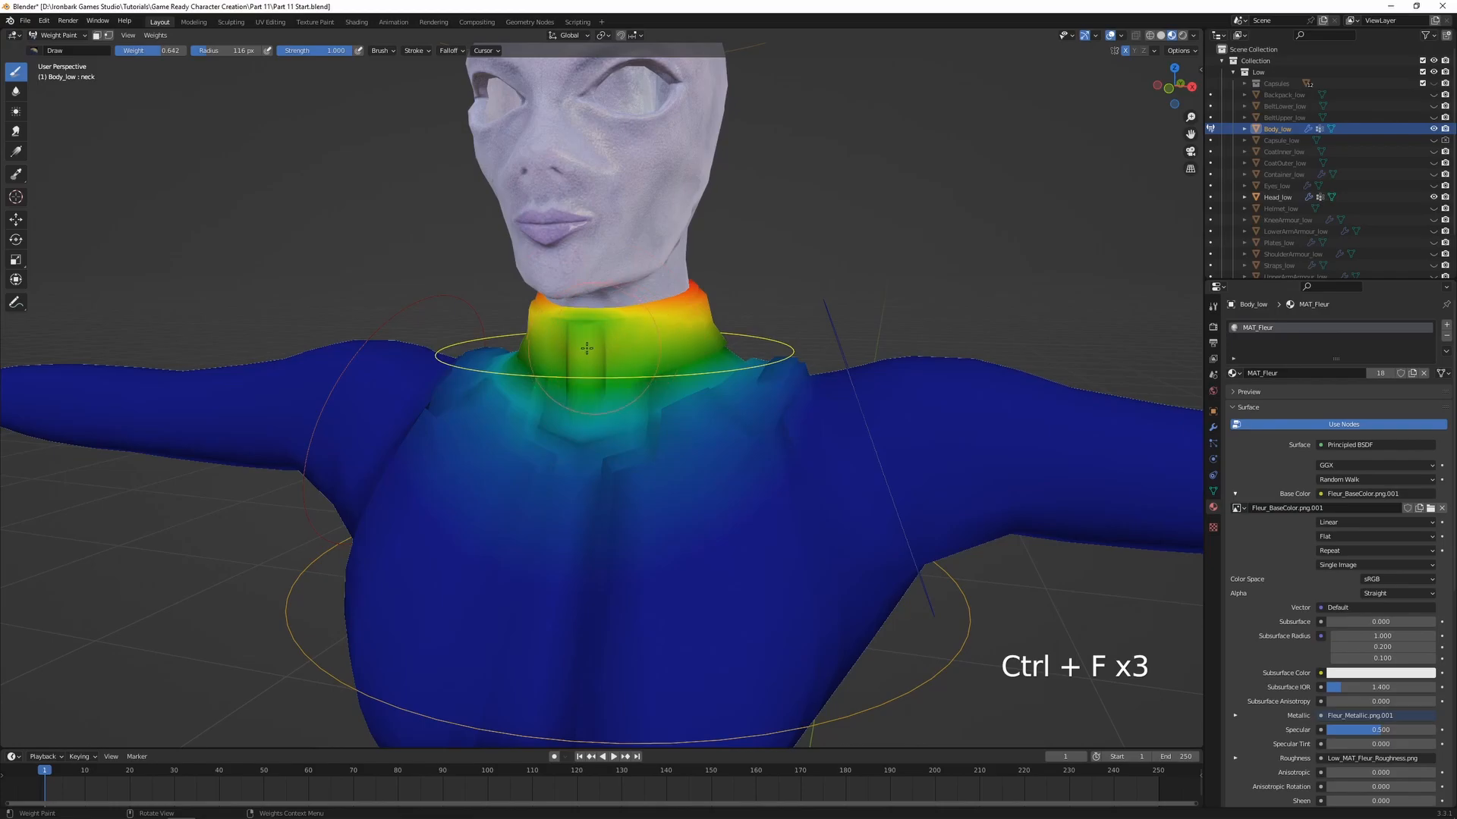
# Paint around the front and side of the collar with the neck weight set to about 0.74
pyautogui.hotkey('ctrl', 'f')
pyautogui.click(600, 348)
pyautogui.click(622, 347)
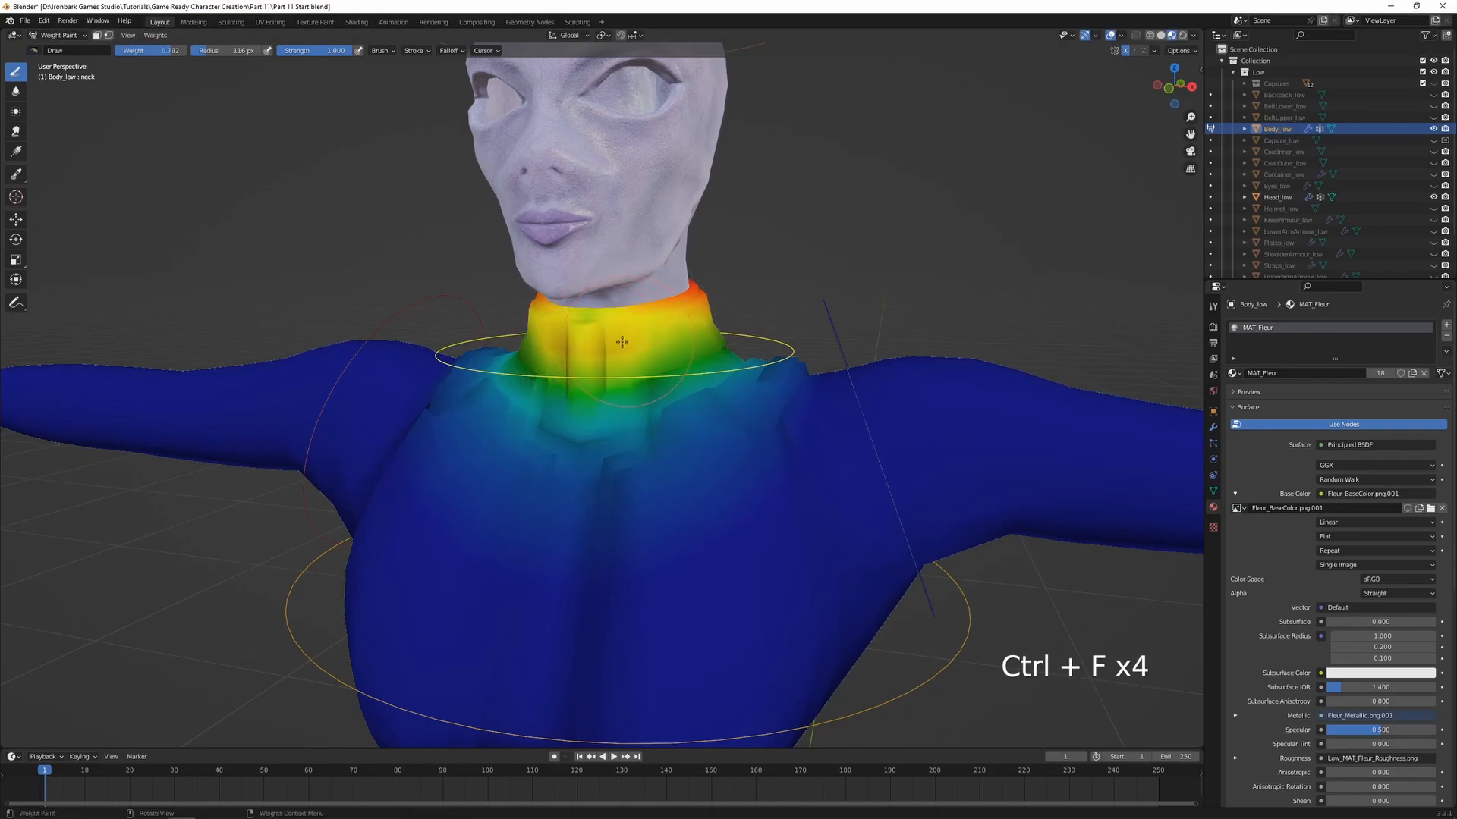
pyautogui.moveTo(672, 341); pyautogui.dragTo(598, 377)
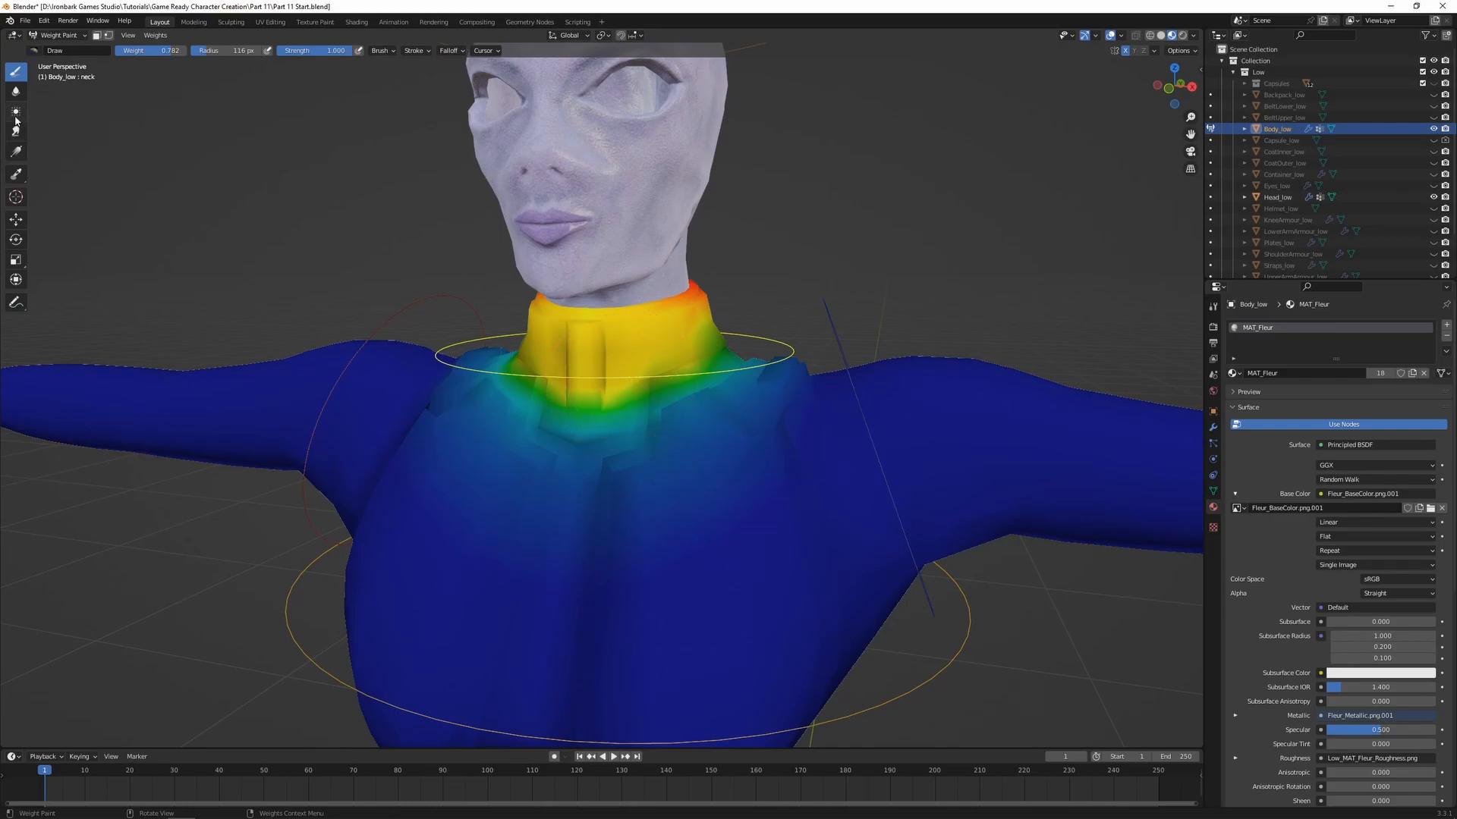
# Smooth the neck weights around the collar with the Blur brush and test-rotate the neck about the X axis
pyautogui.click(16, 92)
pyautogui.moveTo(608, 428); pyautogui.dragTo(587, 376, button='middle')
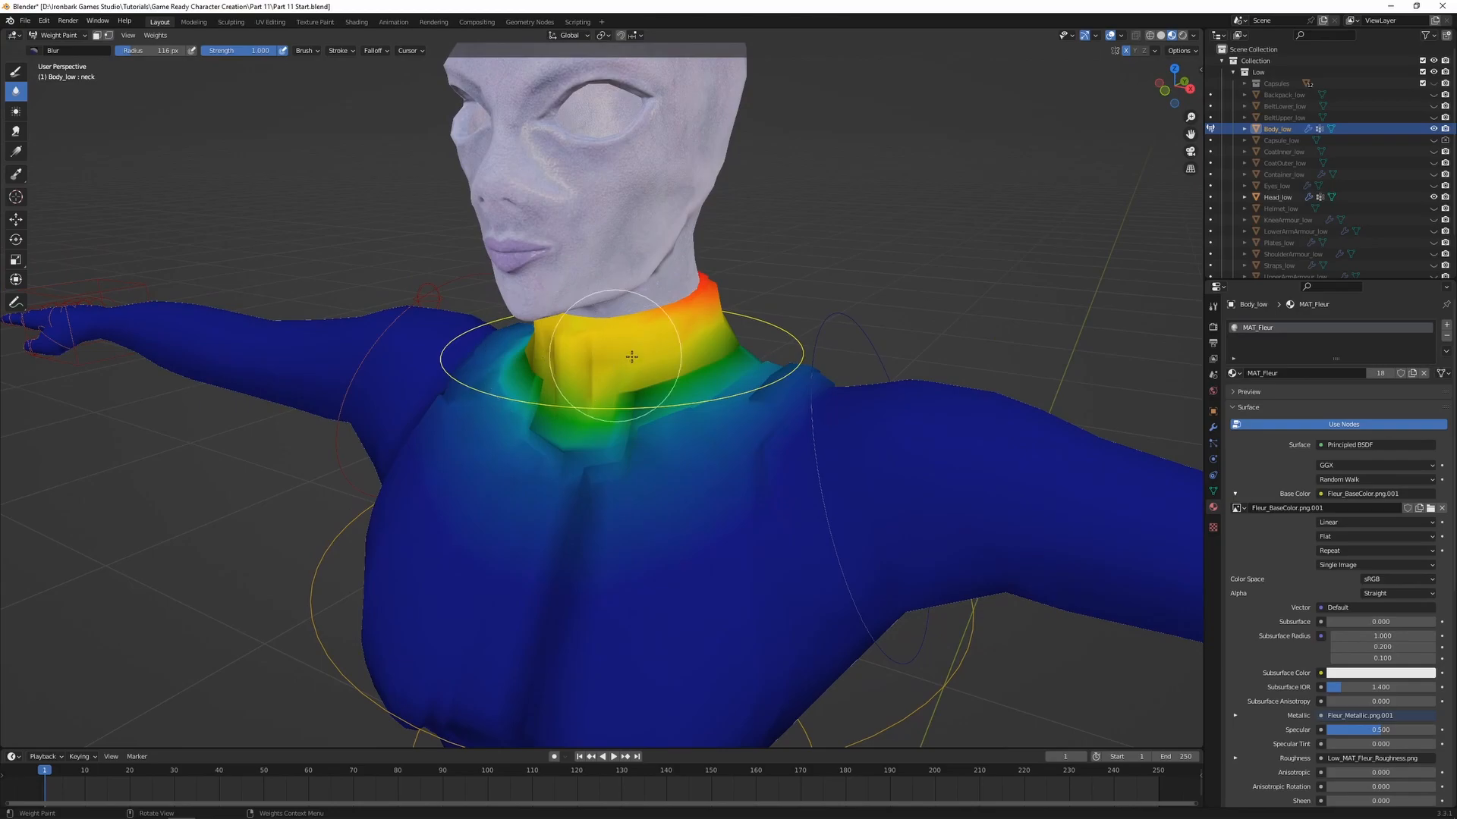
pyautogui.moveTo(672, 359); pyautogui.dragTo(650, 423, button='middle')
pyautogui.press('r')
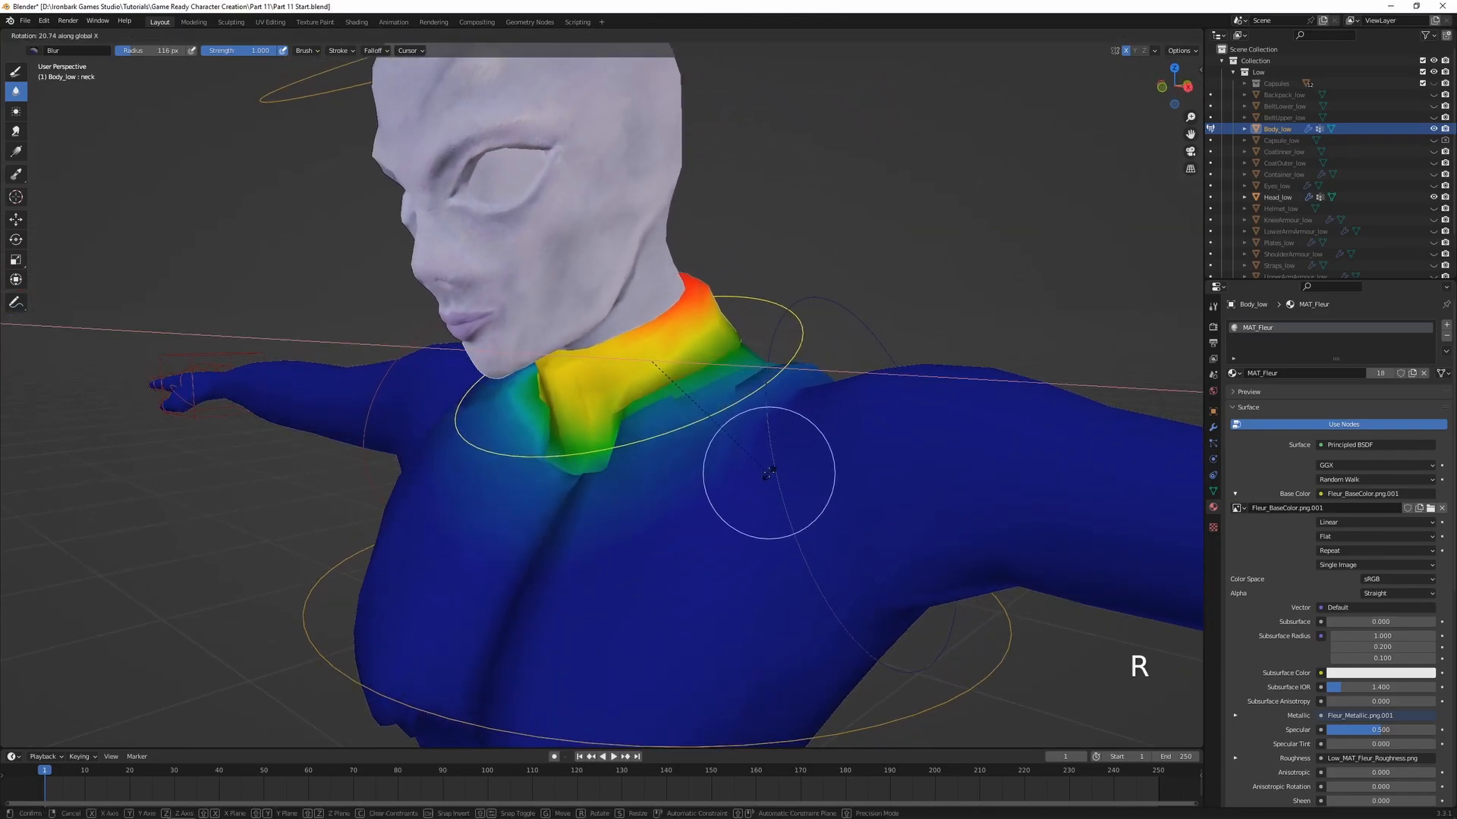
pyautogui.click(641, 514)
pyautogui.moveTo(640, 514)
pyautogui.mouseDown(button='middle')
pyautogui.moveTo(572, 504)
pyautogui.moveTo(665, 433)
pyautogui.mouseUp(button='middle')
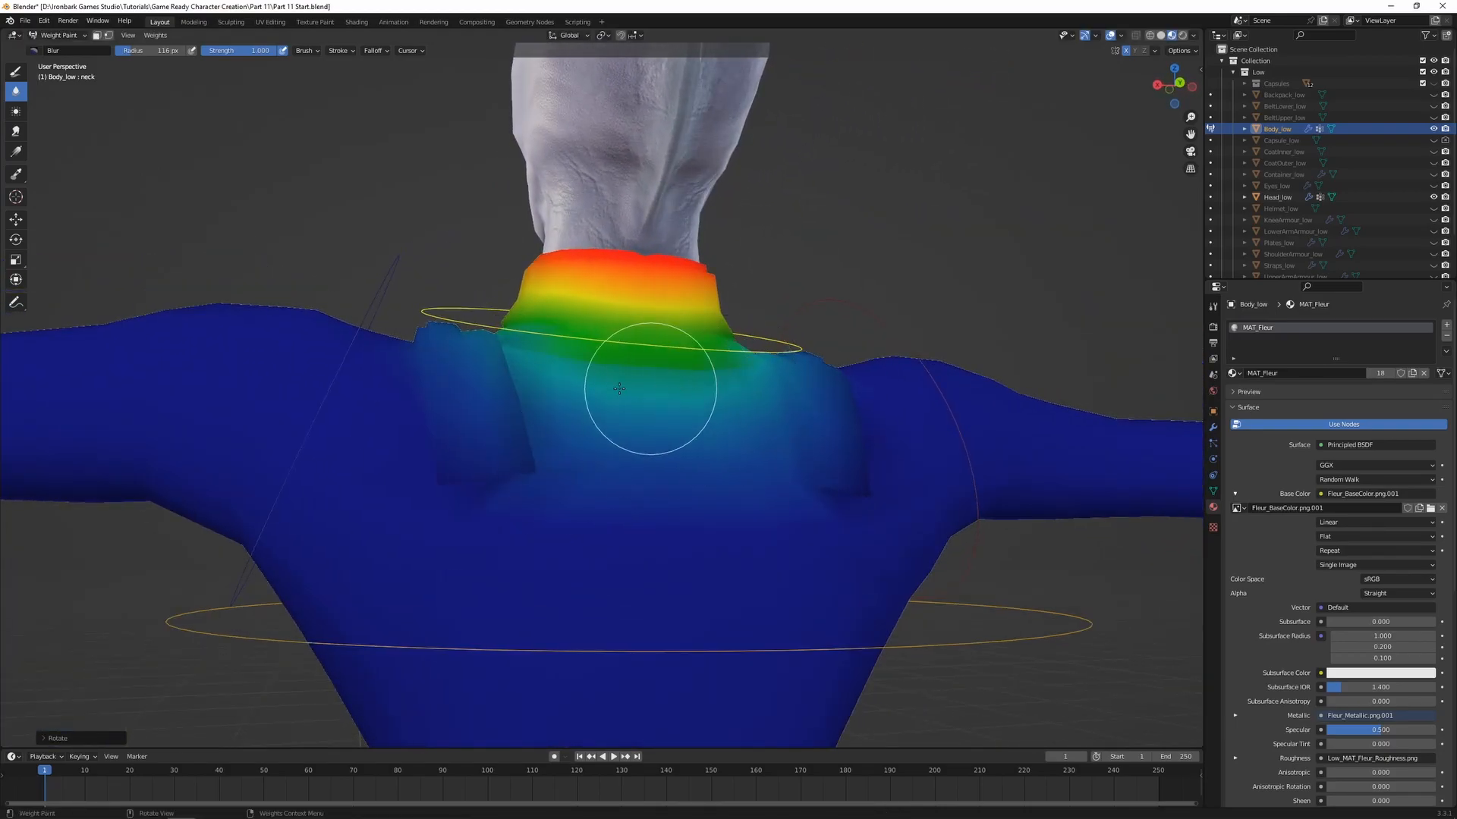
pyautogui.moveTo(568, 365); pyautogui.dragTo(685, 440, button='middle')
pyautogui.scroll(-4, 711, 419)
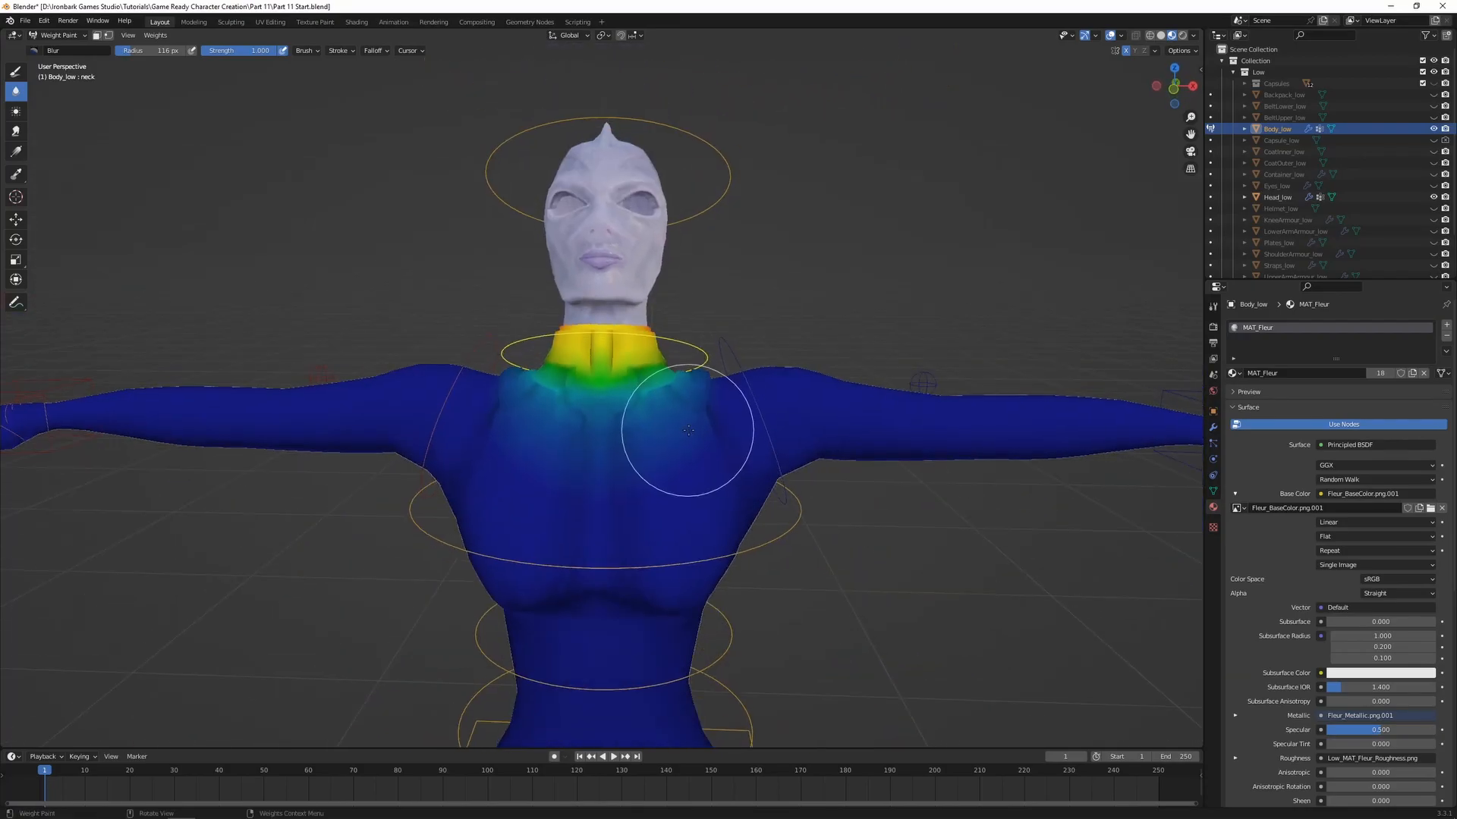
# Clear the neck bone's rotation and check the collar's deformation with trial rotations in several directions
pyautogui.press('r')
pyautogui.click(812, 402)
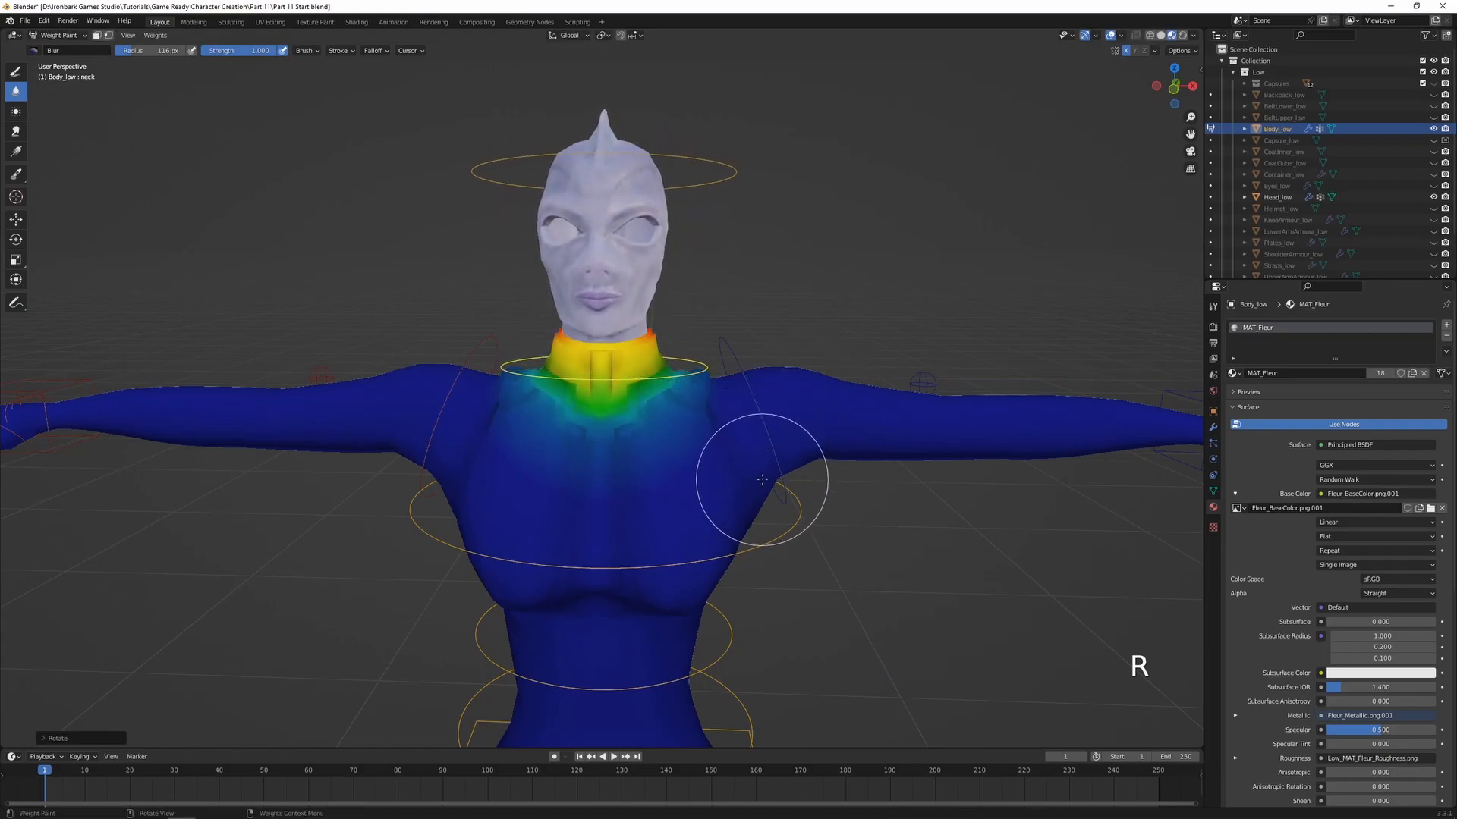
pyautogui.hotkey('alt', 'r')
pyautogui.press('r')
pyautogui.press('r')
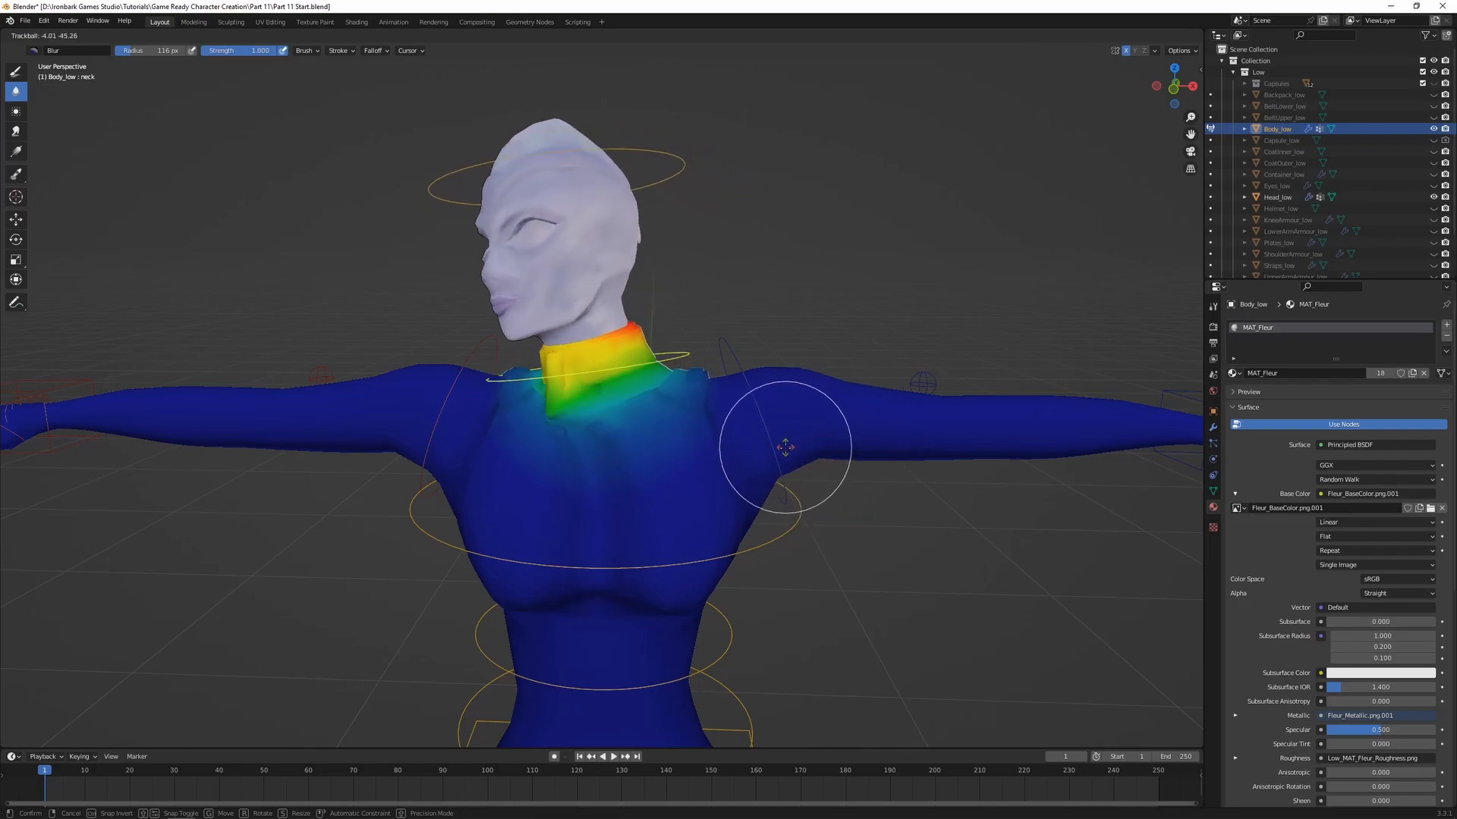
pyautogui.rightClick(842, 452)
pyautogui.moveTo(841, 452); pyautogui.dragTo(736, 422, button='middle')
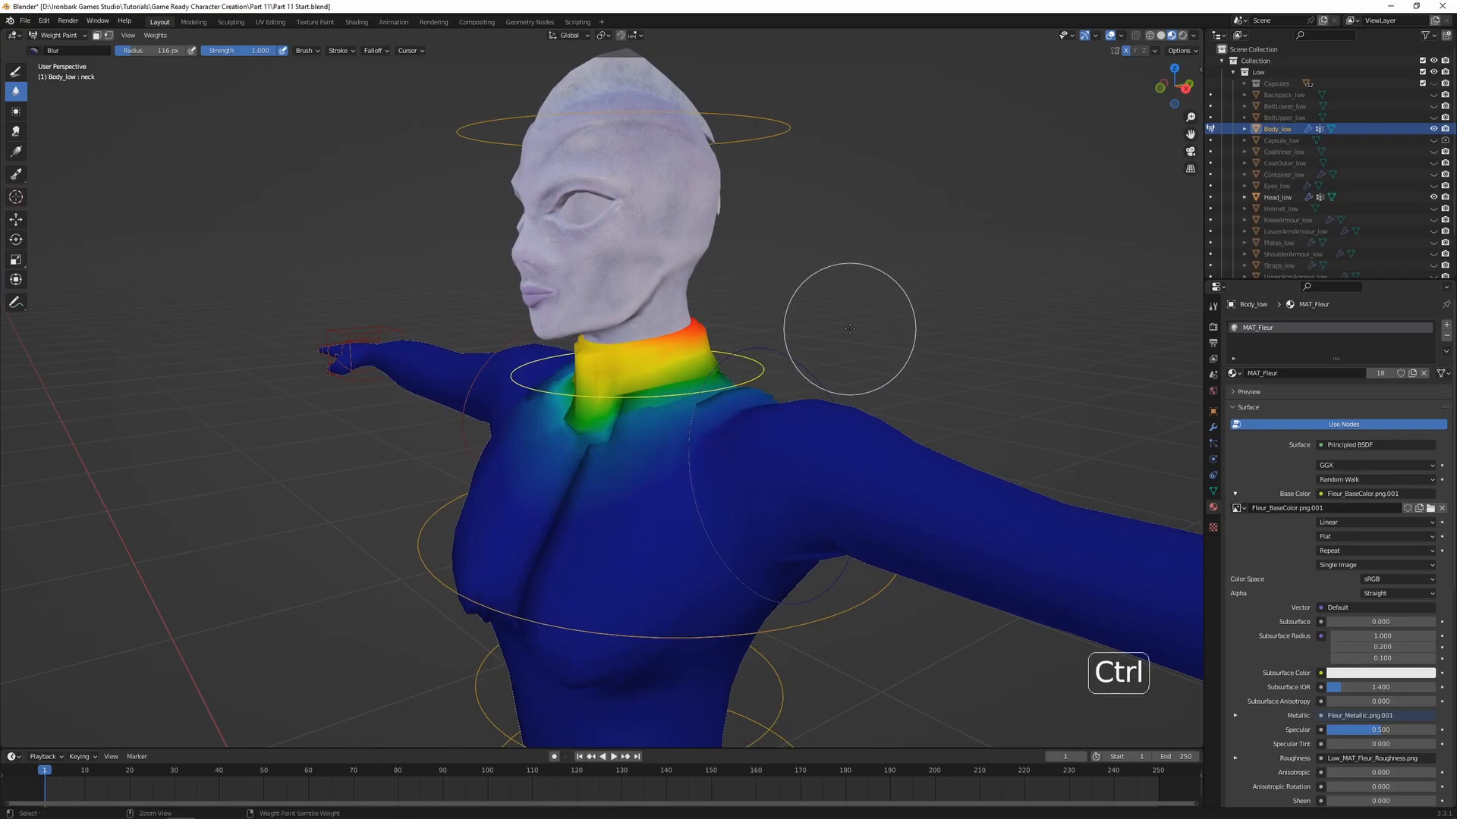
# Switch Body_low back to Object Mode and unhide Eyes_low
pyautogui.hotkey('ctrl', 'Tab')
pyautogui.click(751, 319)
pyautogui.moveTo(750, 307); pyautogui.dragTo(851, 310, button='middle')
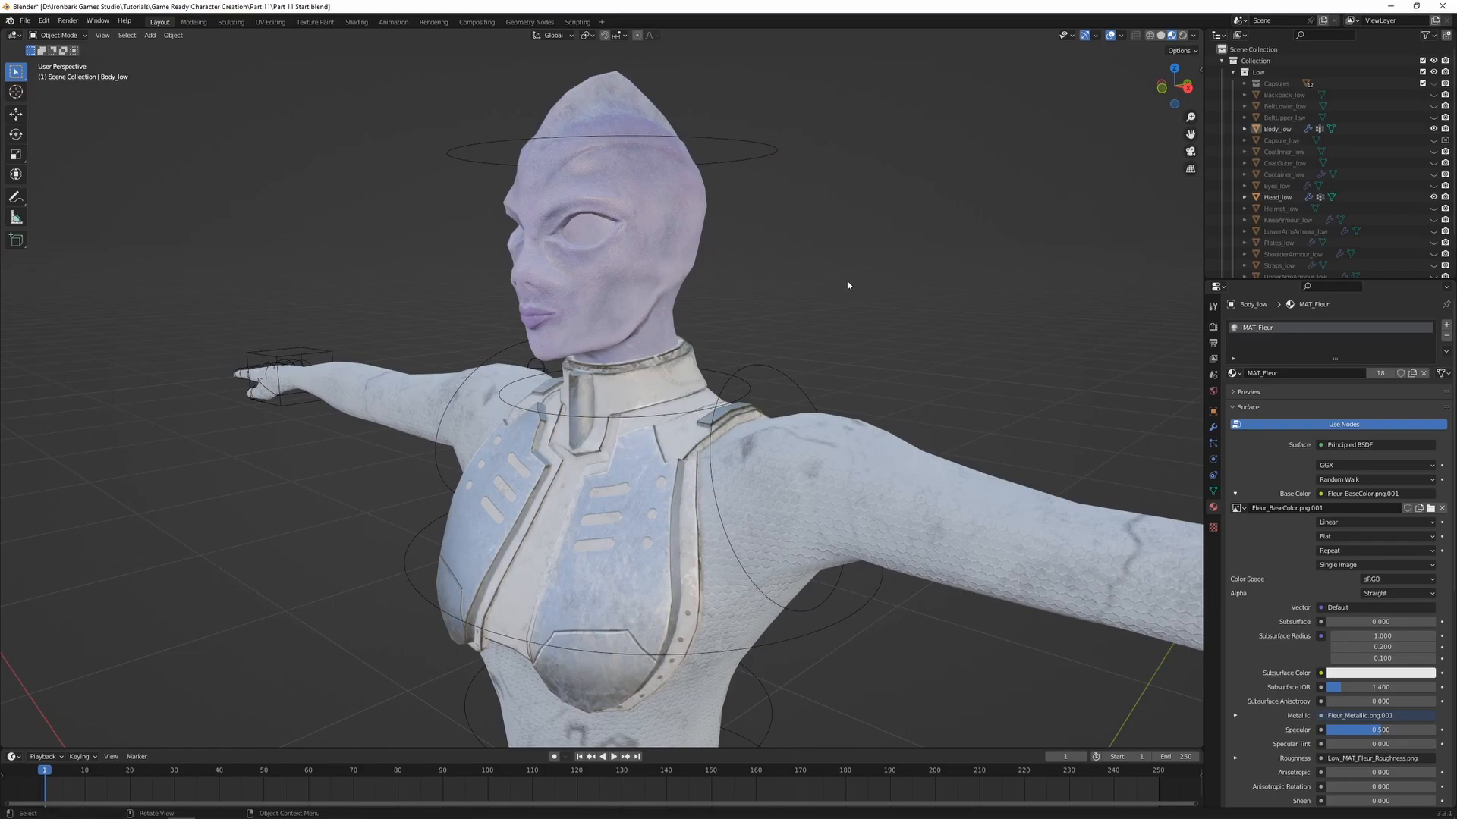
pyautogui.click(1433, 186)
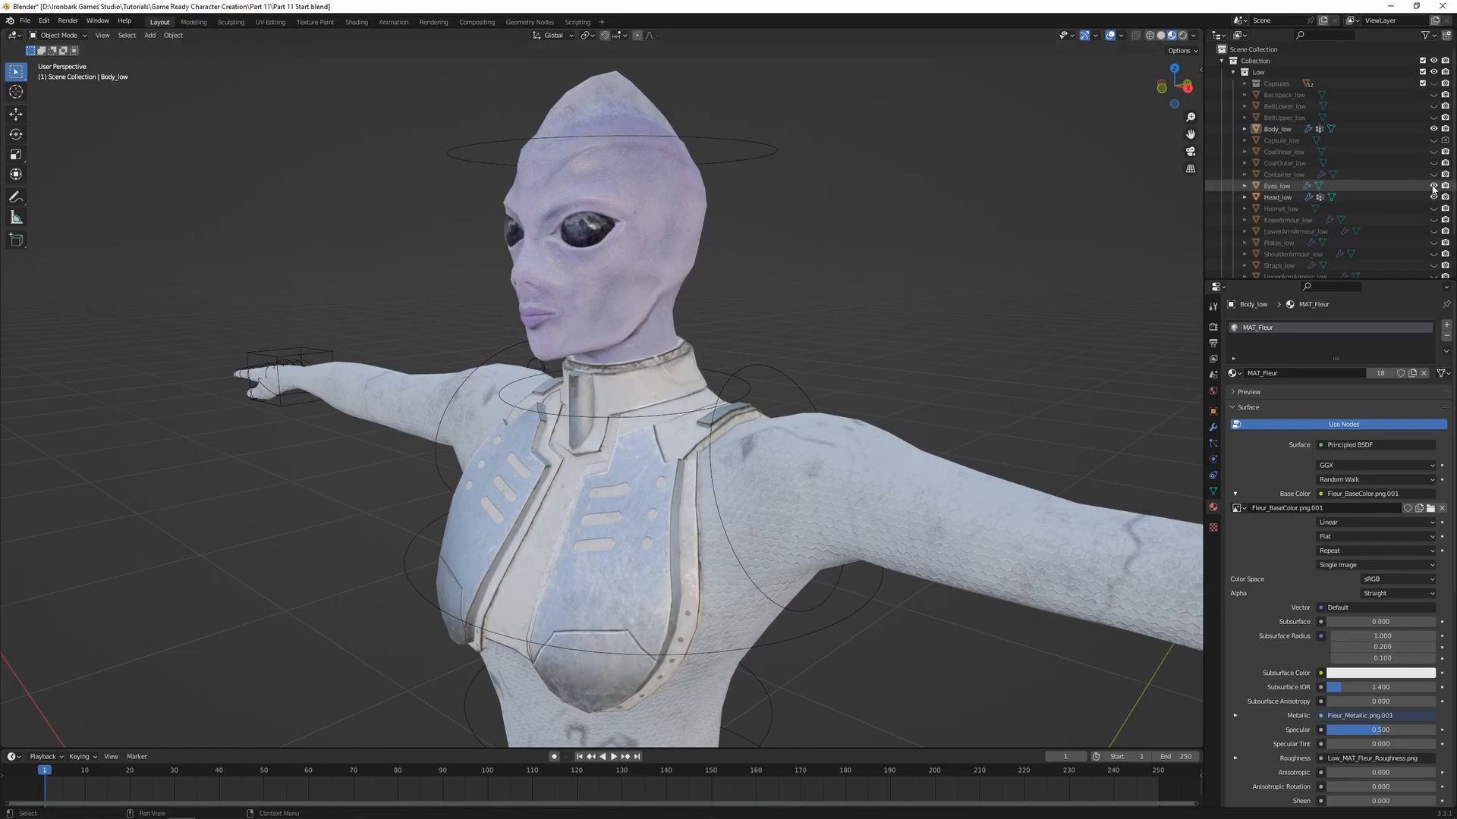
# Parent Eyes_low to the armature using Armature Deform With Empty Groups
pyautogui.click(1277, 187)
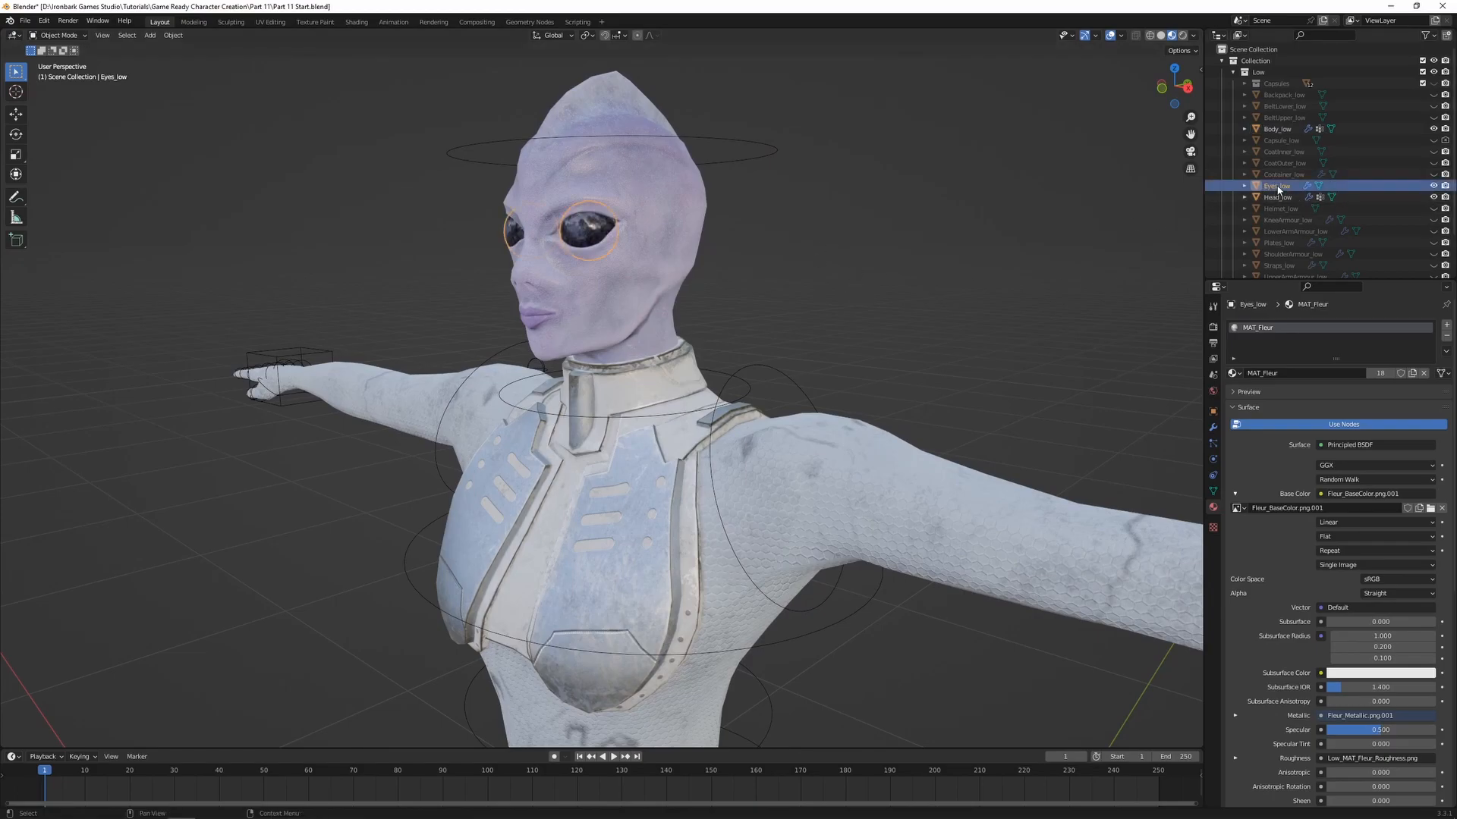
pyautogui.scroll(2, 761, 281)
pyautogui.keyDown('shift'); pyautogui.moveTo(854, 182); pyautogui.dragTo(877, 312, button='middle'); pyautogui.keyUp('shift')
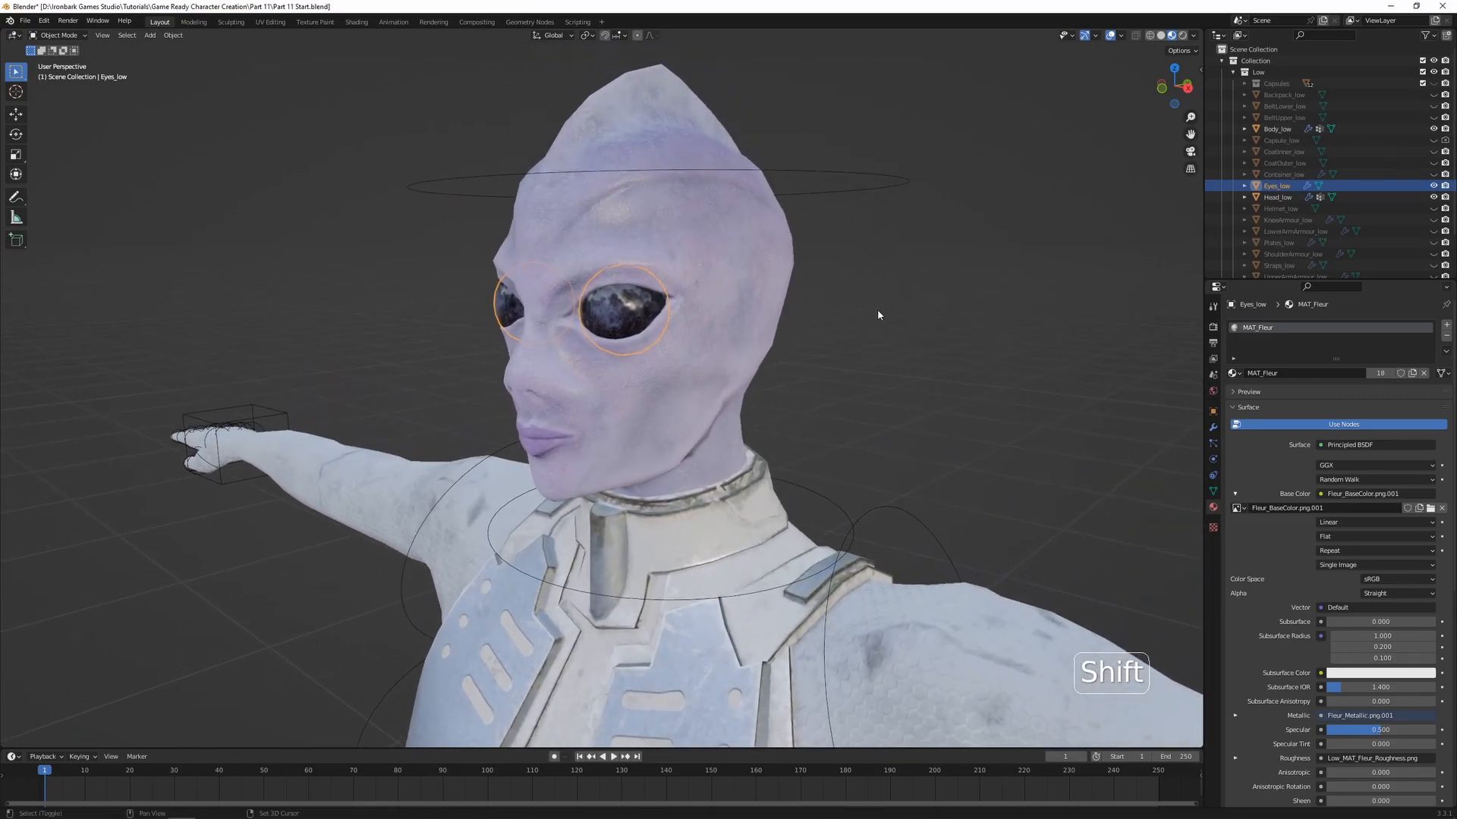
pyautogui.keyDown('shift'); pyautogui.click(896, 181); pyautogui.keyUp('shift')
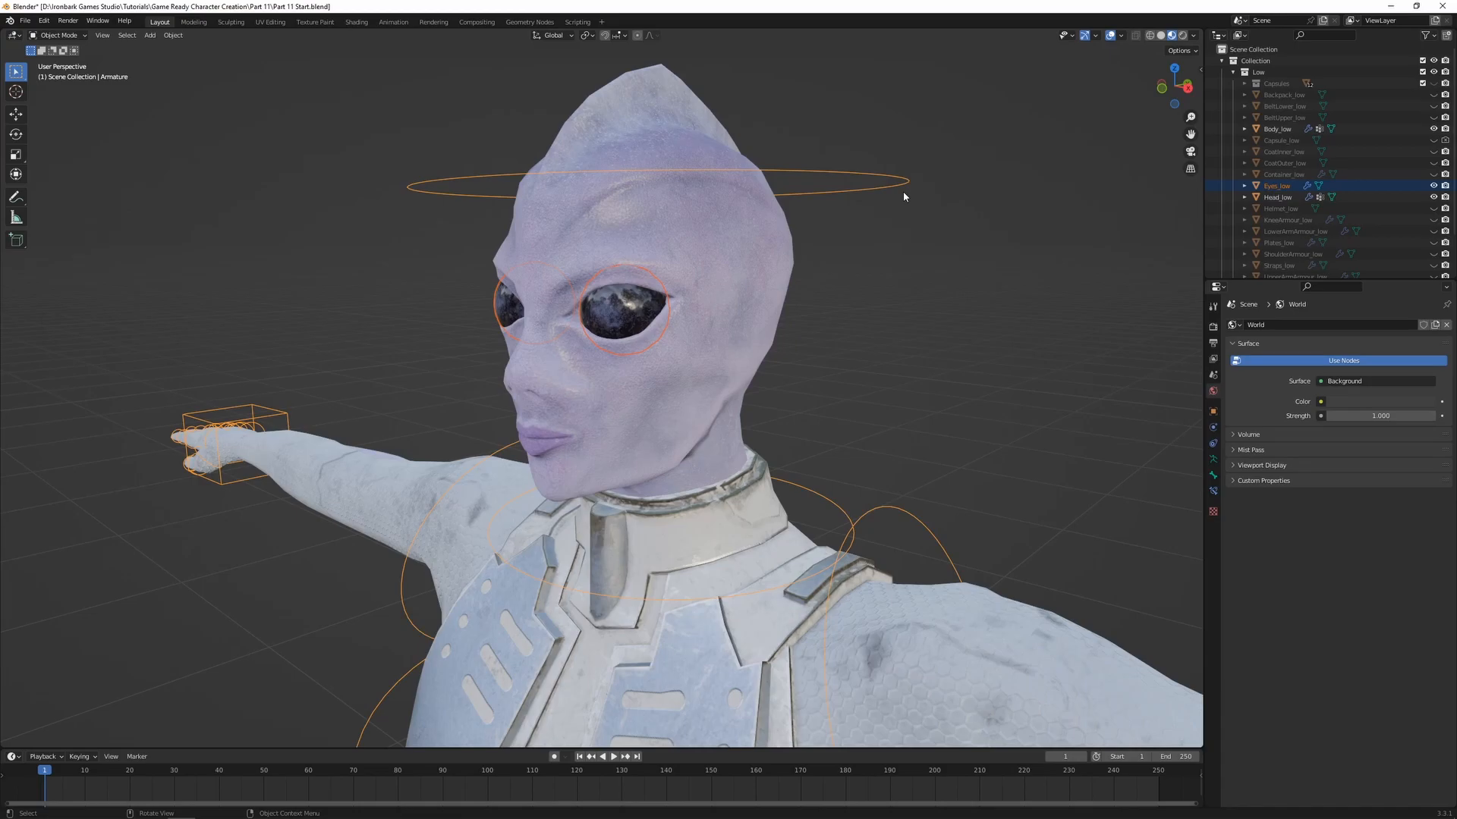
pyautogui.hotkey('ctrl', 'p')
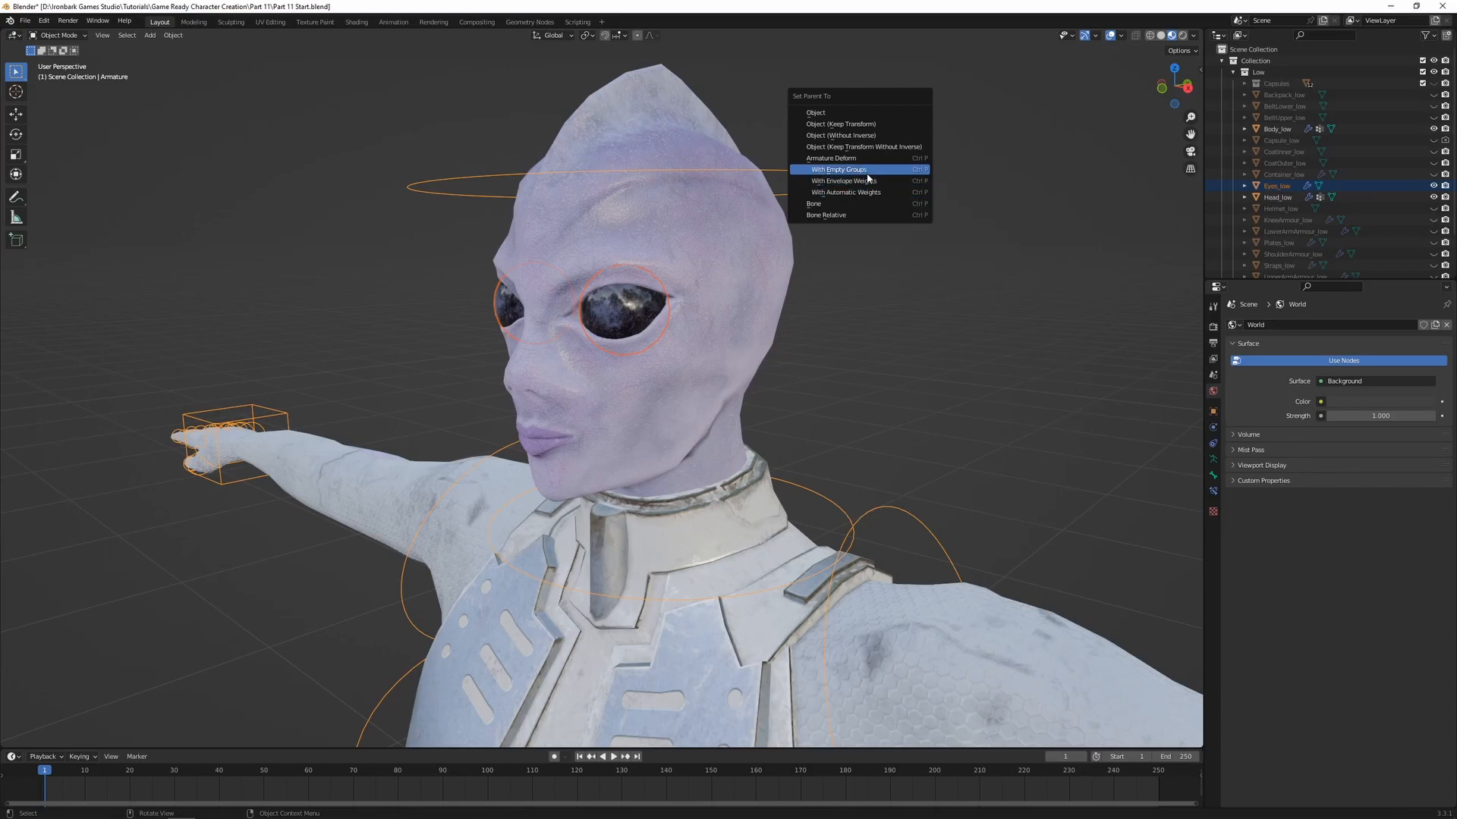
pyautogui.click(859, 170)
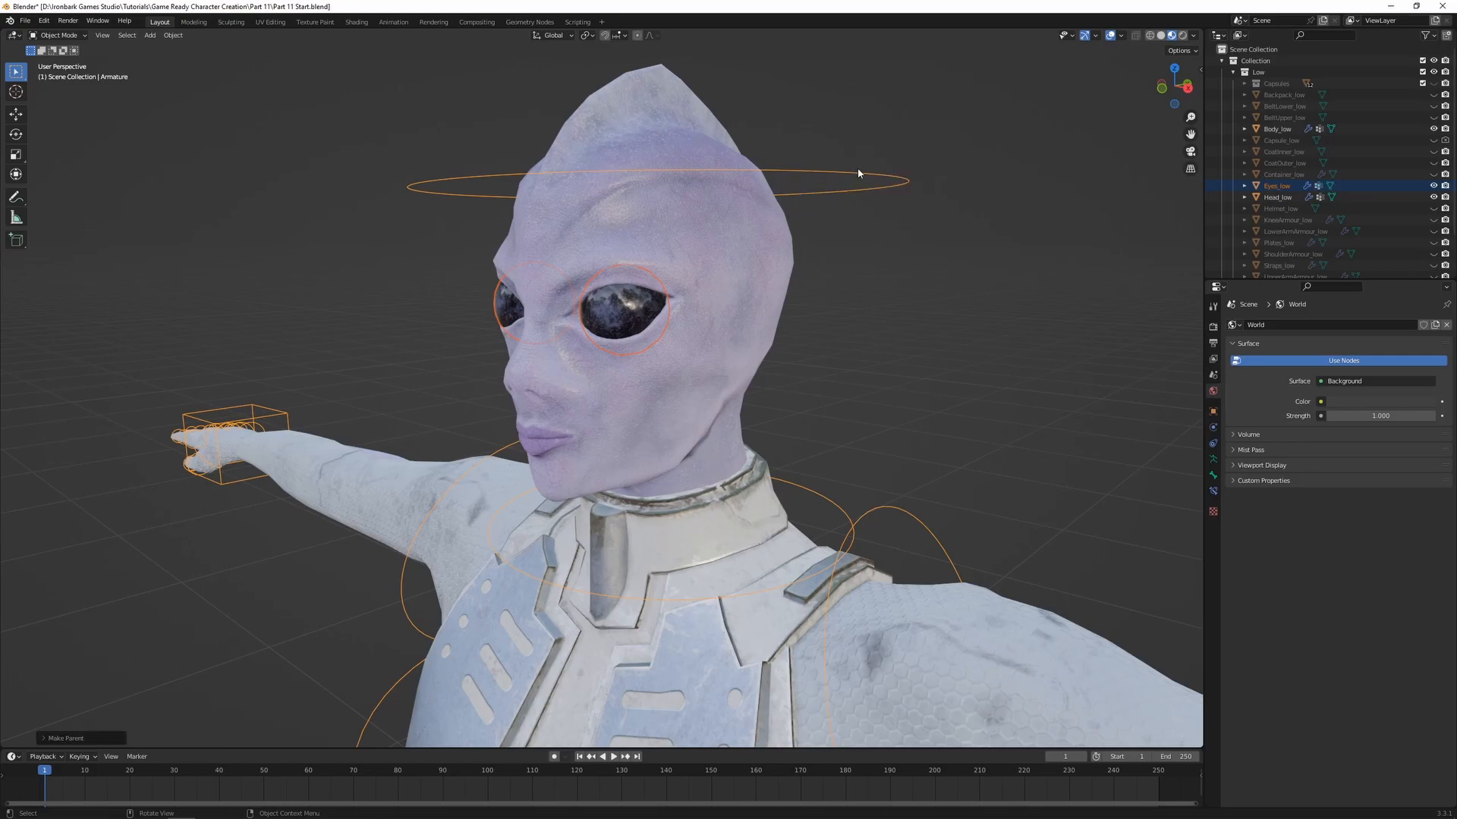
# Enter Weight Paint mode on Eyes_low together with the armature, and activate the head bone and the Draw brush
pyautogui.keyDown('shift'); pyautogui.click(615, 315); pyautogui.keyUp('shift')
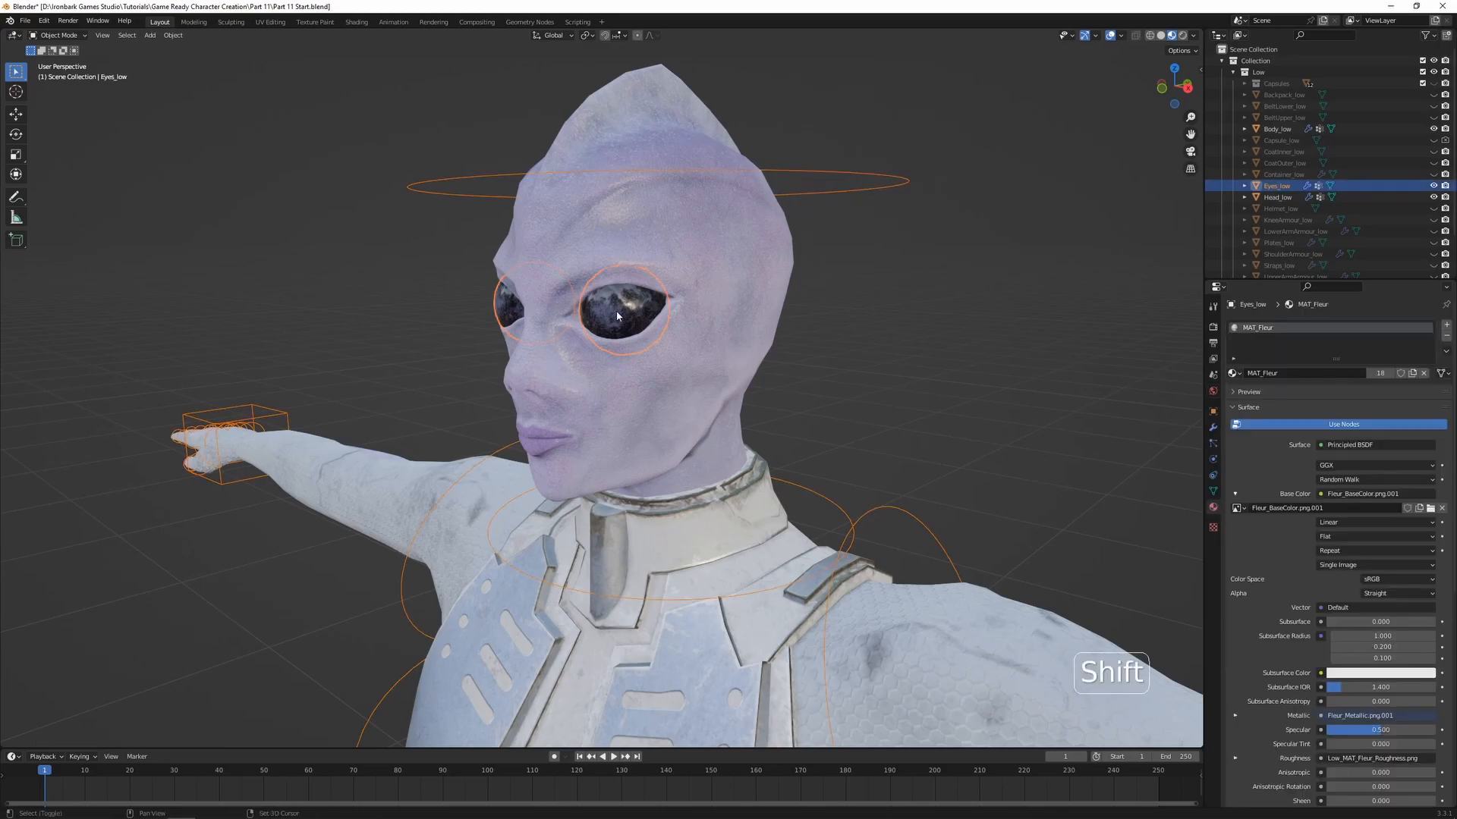
pyautogui.hotkey('ctrl', 'Tab')
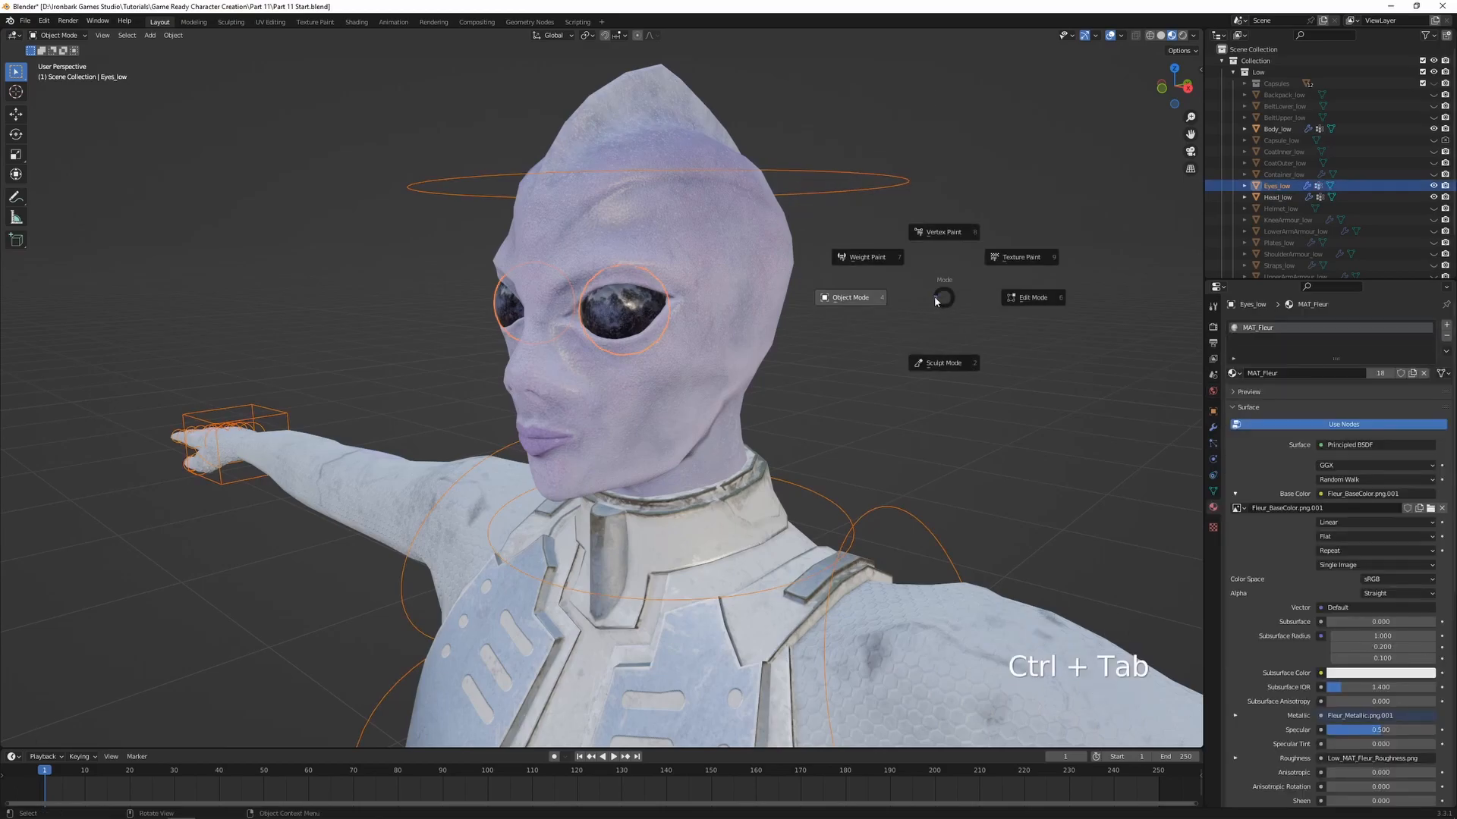
pyautogui.click(932, 279)
pyautogui.keyDown('shift'); pyautogui.moveTo(821, 328); pyautogui.dragTo(846, 278, button='middle'); pyautogui.keyUp('shift')
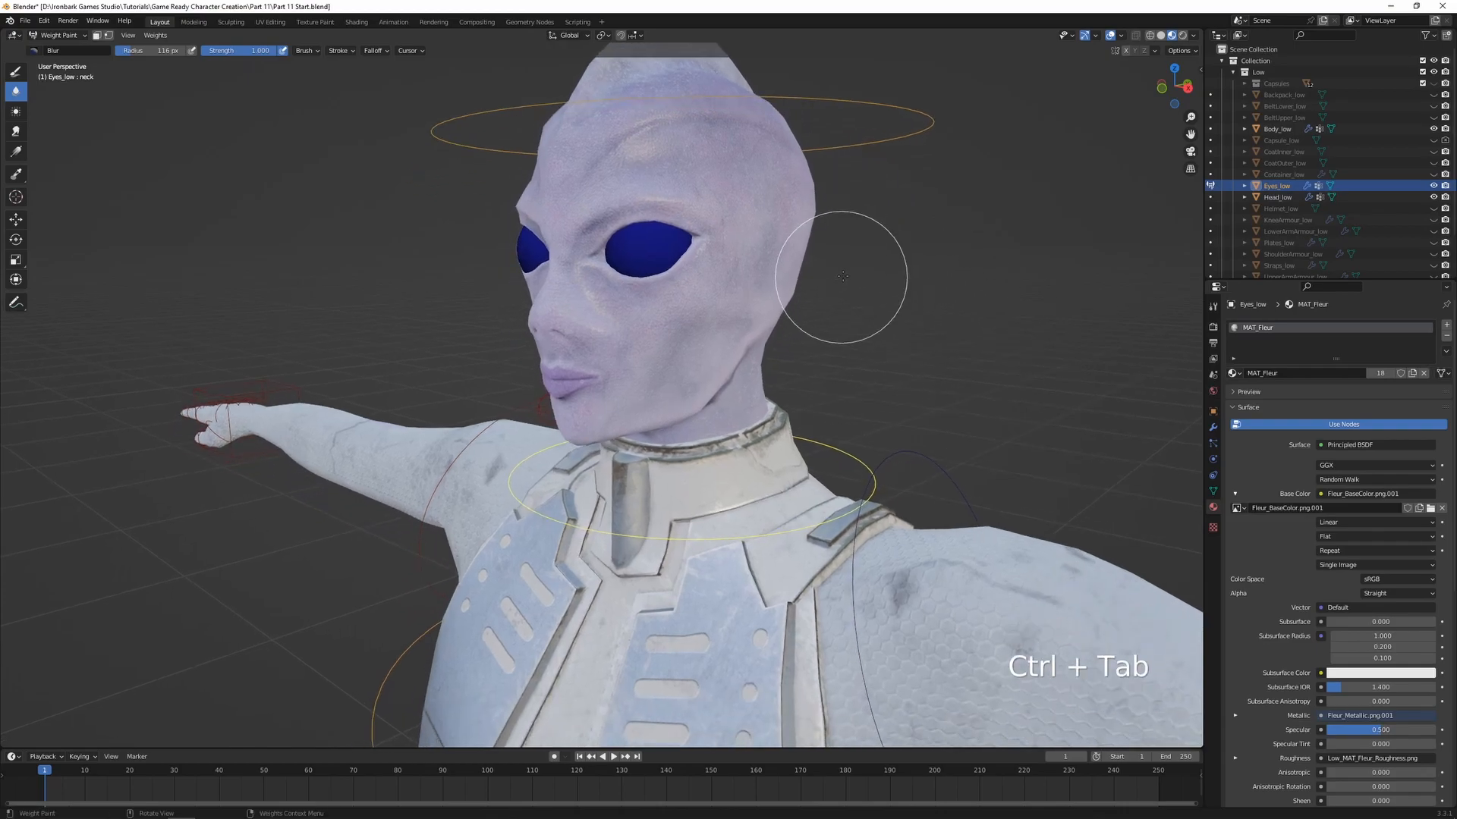
pyautogui.scroll(-1, 885, 242)
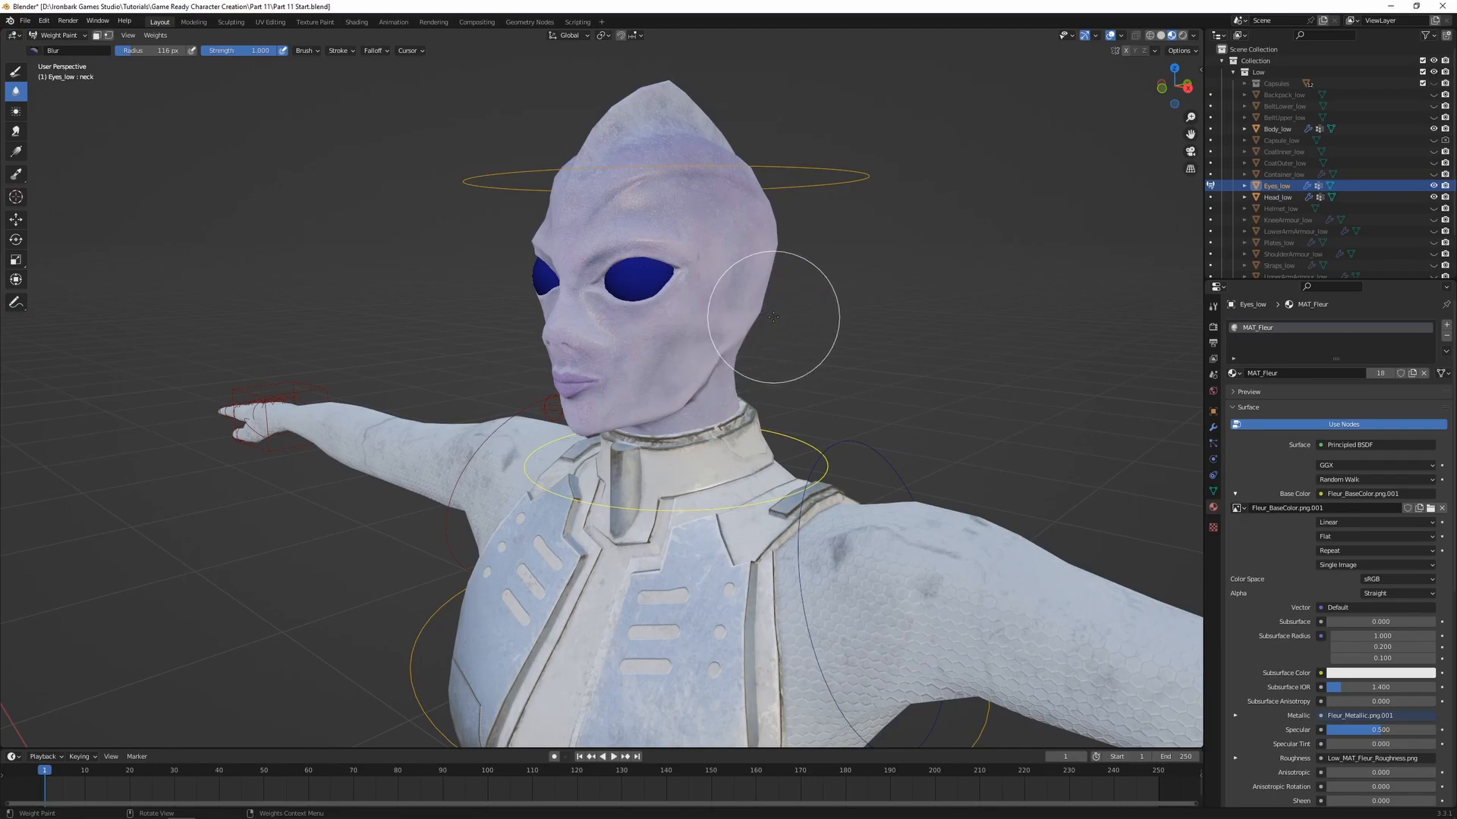
pyautogui.keyDown('ctrl'); pyautogui.click(850, 175); pyautogui.keyUp('ctrl')
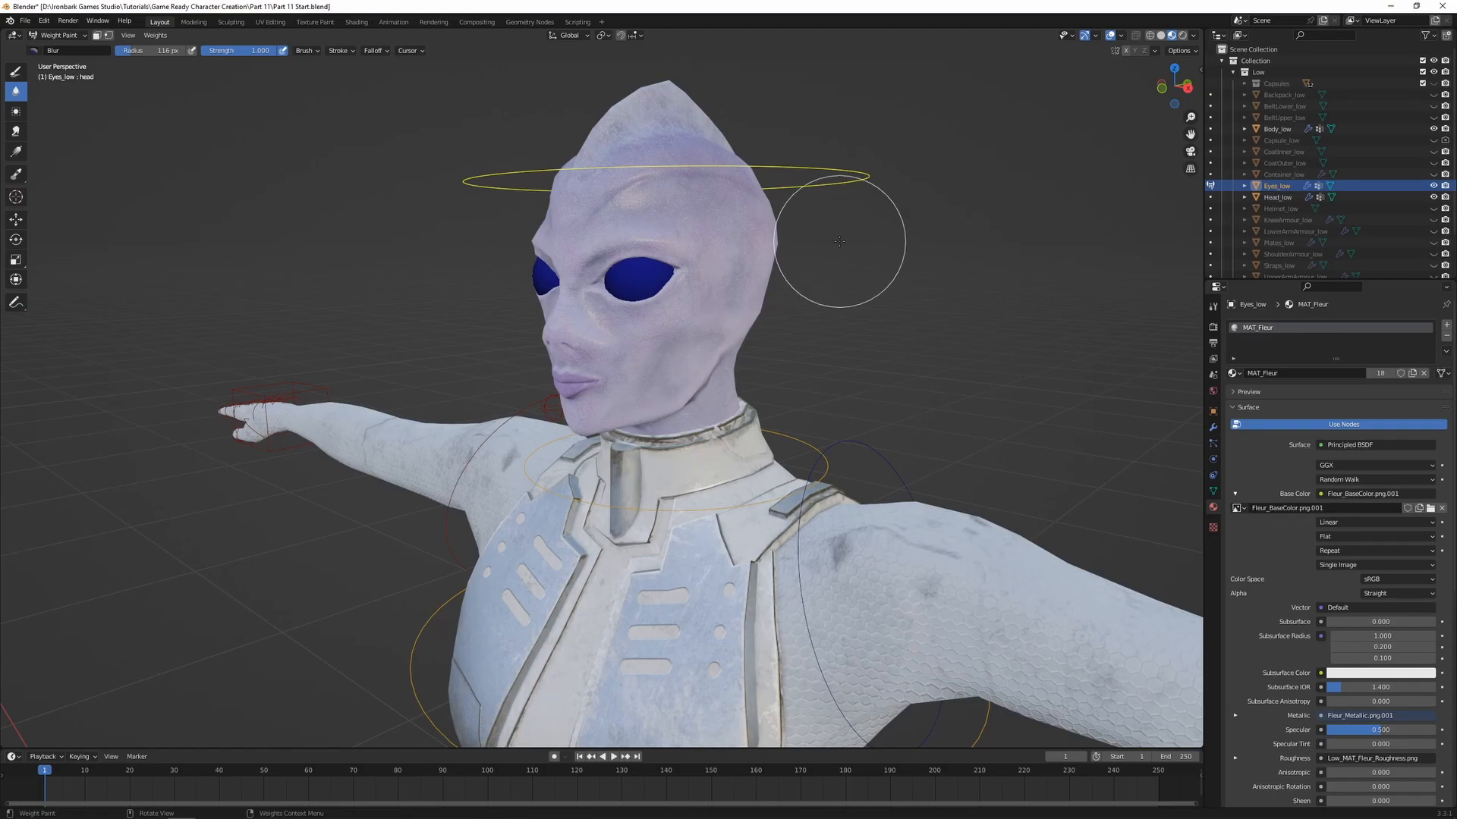
pyautogui.click(15, 71)
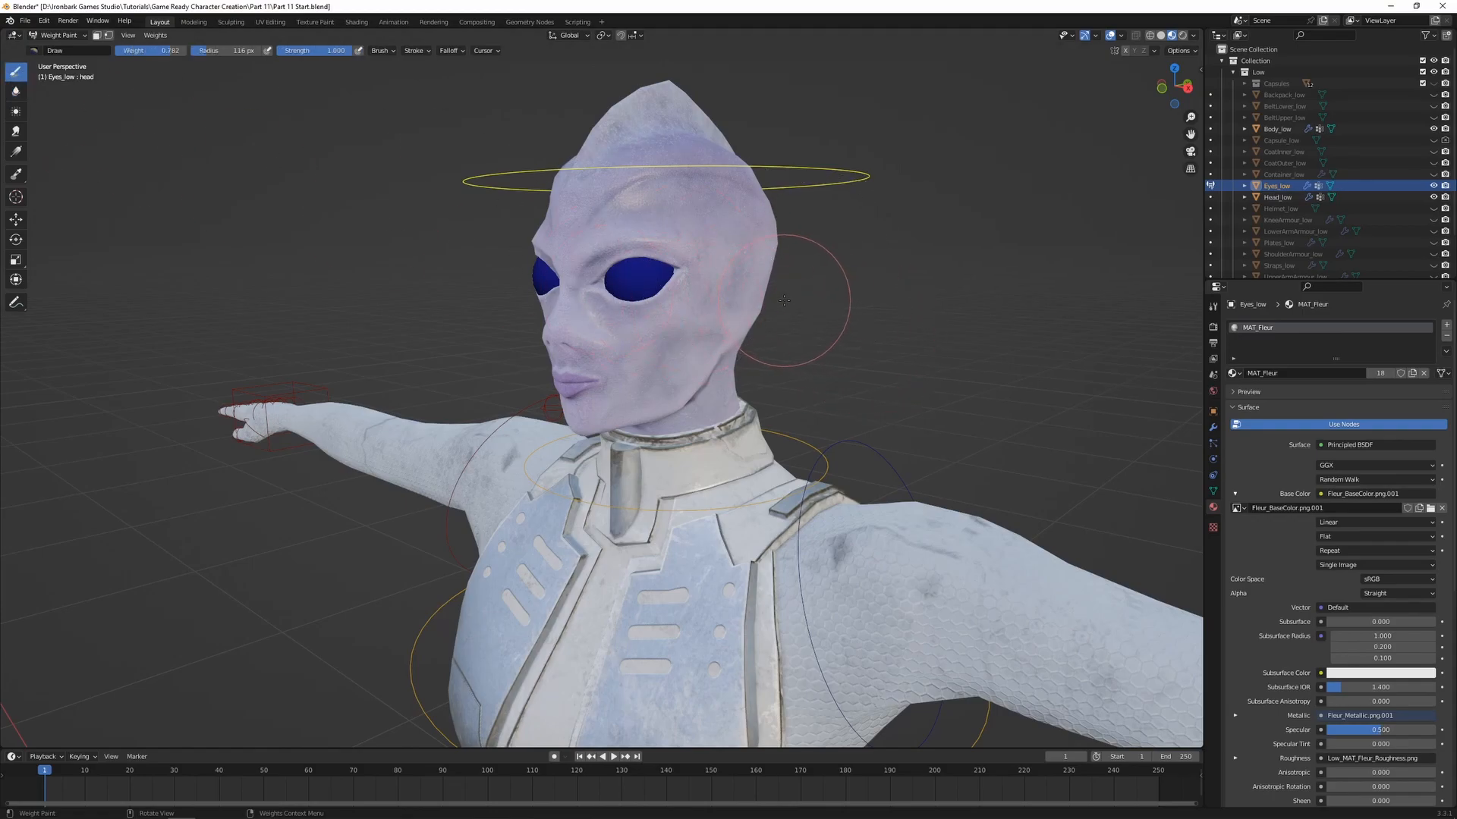
# Assign all vertices of Eyes_low to the head vertex group with weight 1.000 and return to Weight Paint mode
pyautogui.press('Tab')
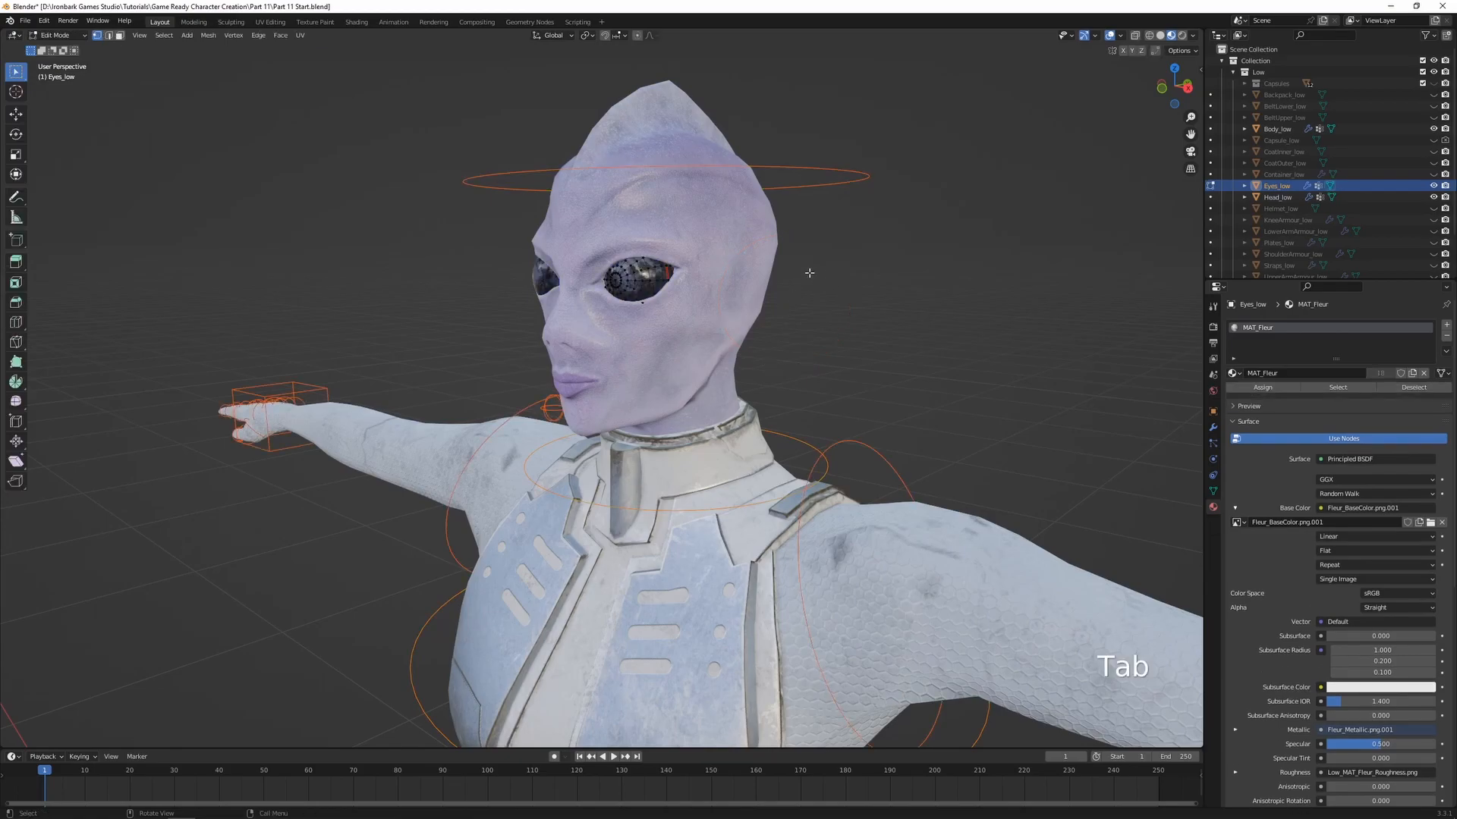
pyautogui.moveTo(793, 322)
pyautogui.mouseDown(button='middle')
pyautogui.moveTo(823, 322)
pyautogui.moveTo(819, 339)
pyautogui.moveTo(790, 335)
pyautogui.mouseUp(button='middle')
pyautogui.scroll(3, 831, 304)
pyautogui.press('a')
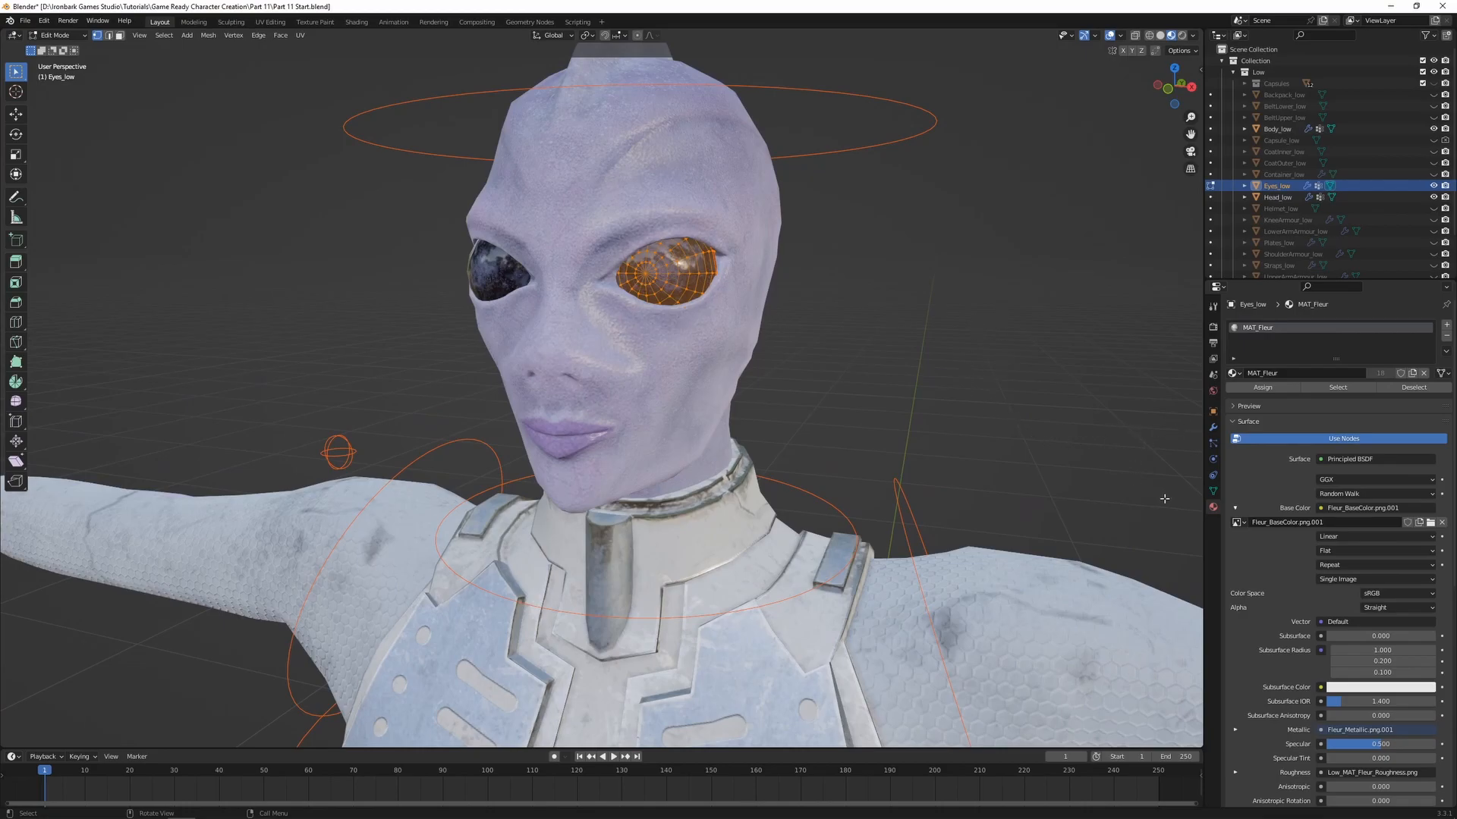
pyautogui.click(1213, 491)
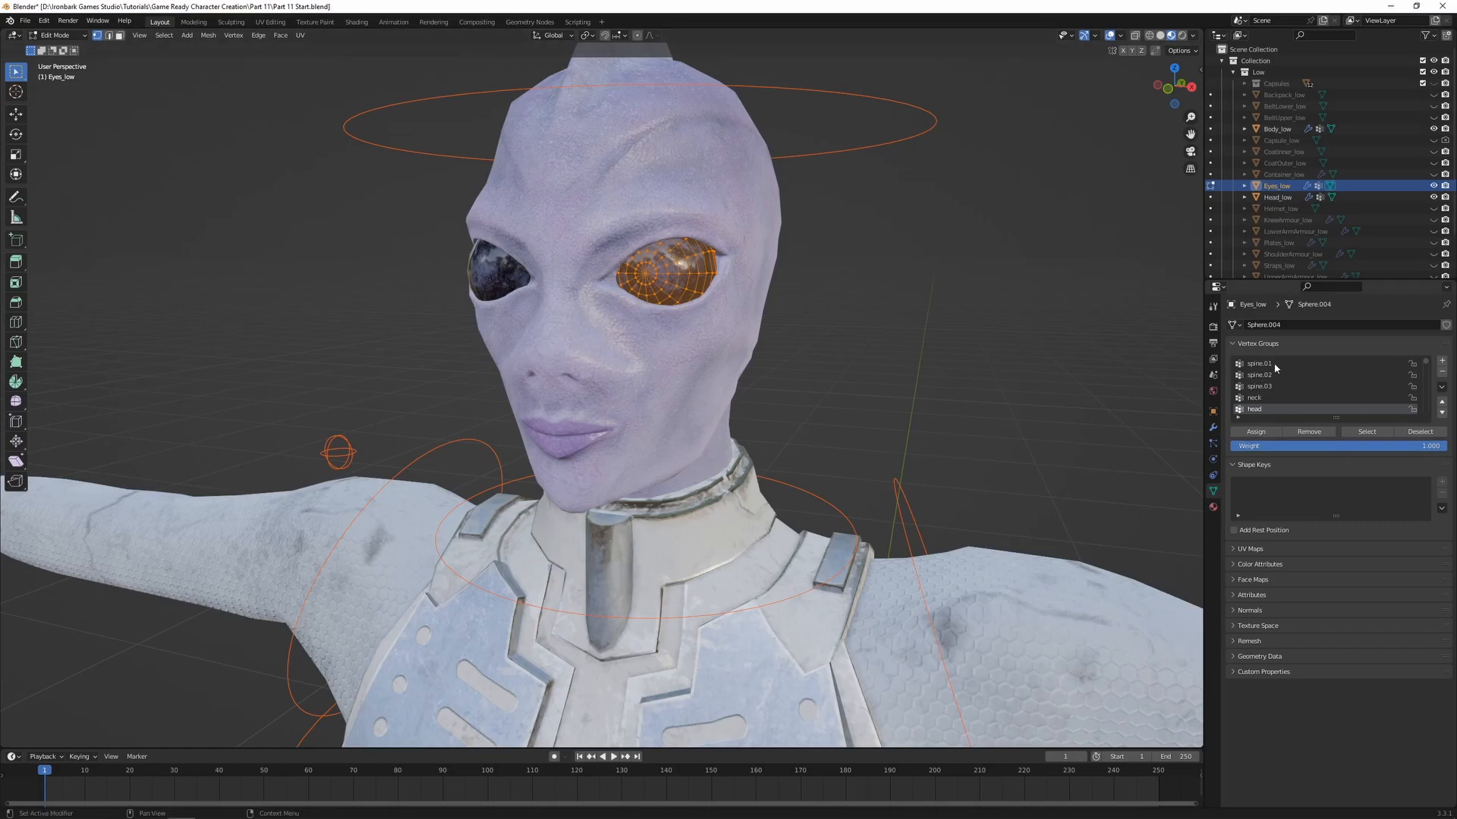
pyautogui.moveTo(1428, 364)
pyautogui.mouseDown()
pyautogui.moveTo(1426, 418)
pyautogui.moveTo(1428, 363)
pyautogui.mouseUp()
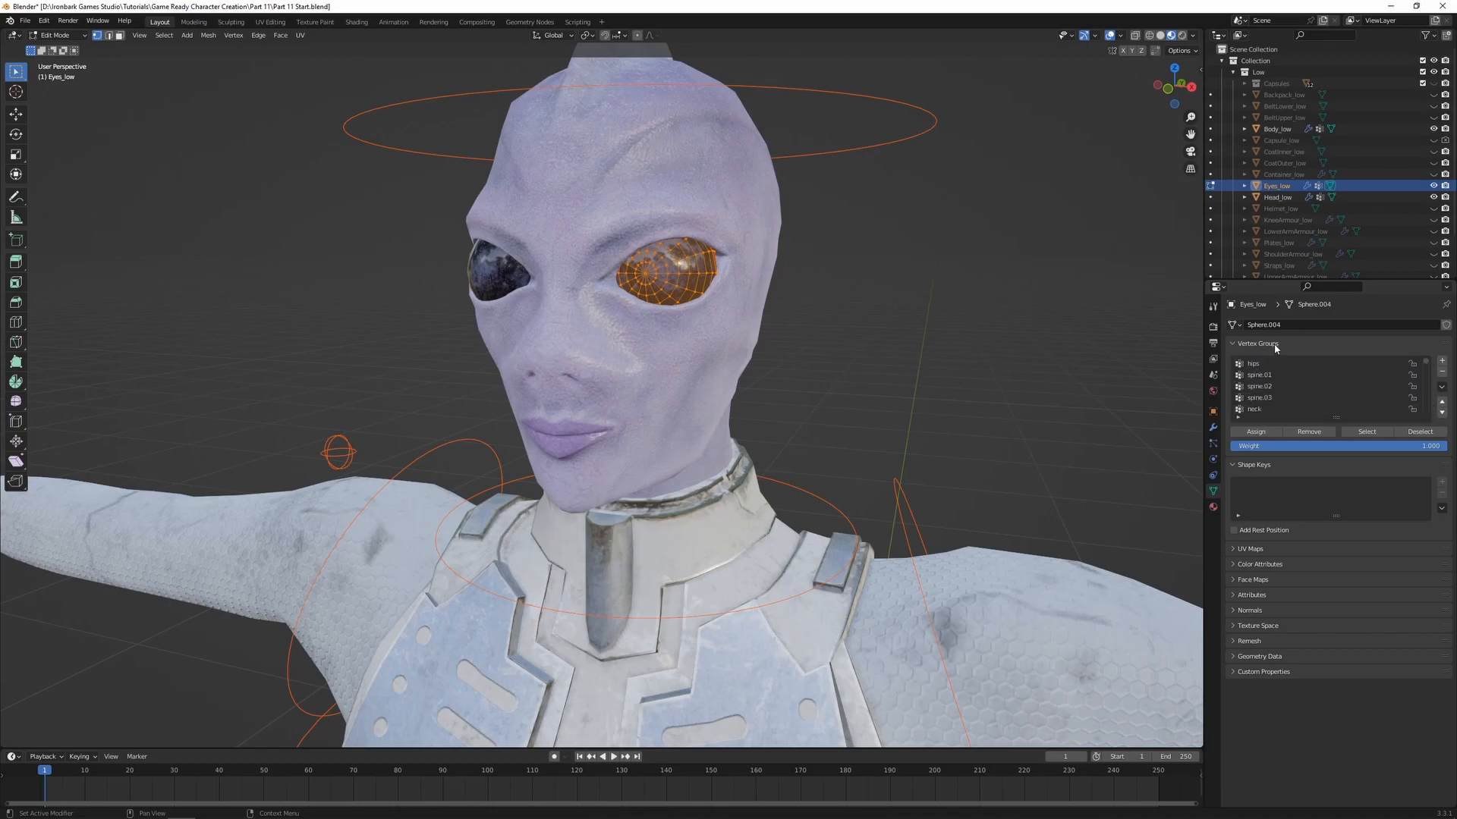
pyautogui.scroll(-4, 1274, 376)
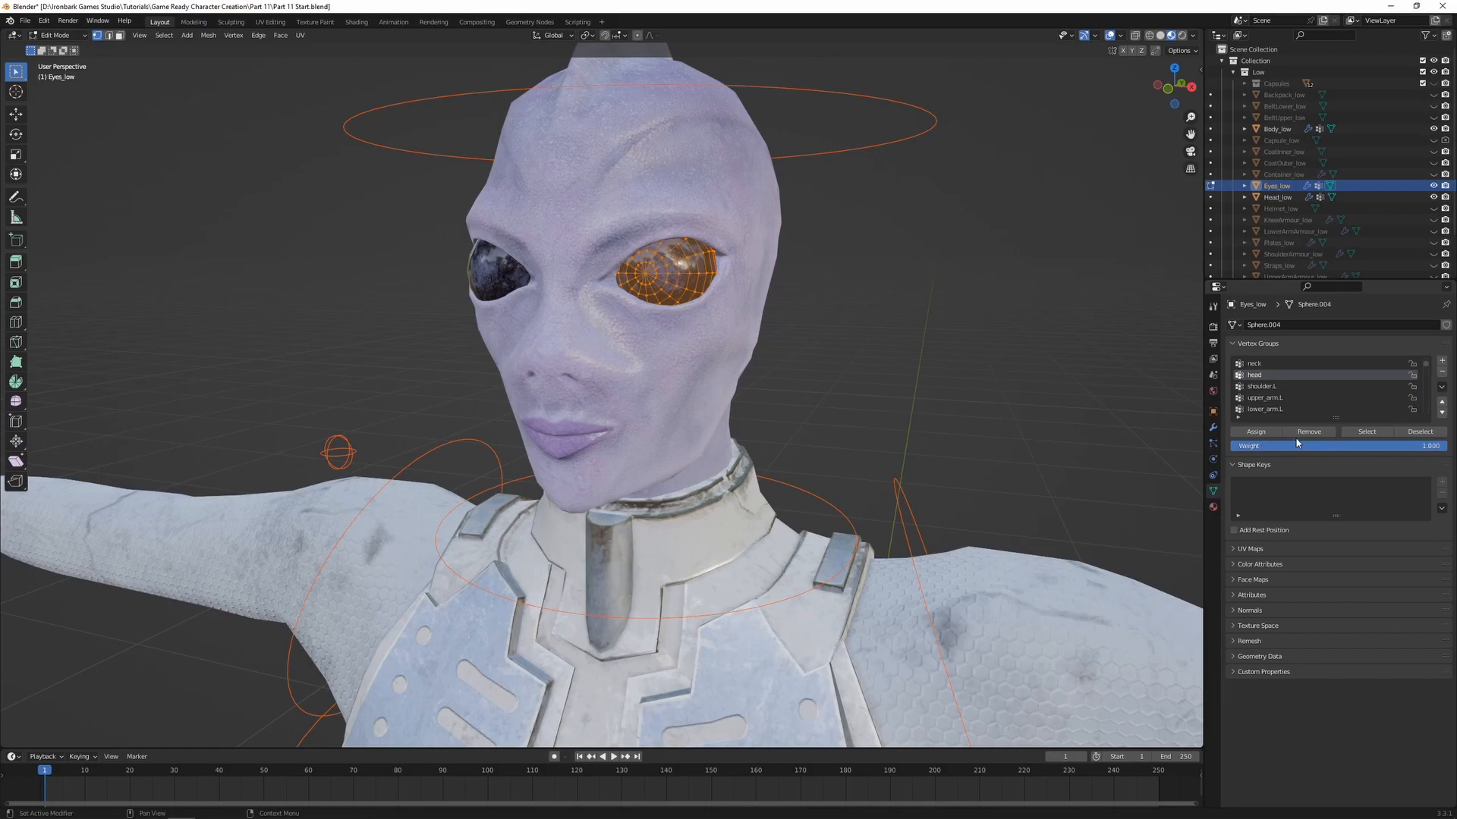
pyautogui.click(1255, 432)
pyautogui.press('Tab')
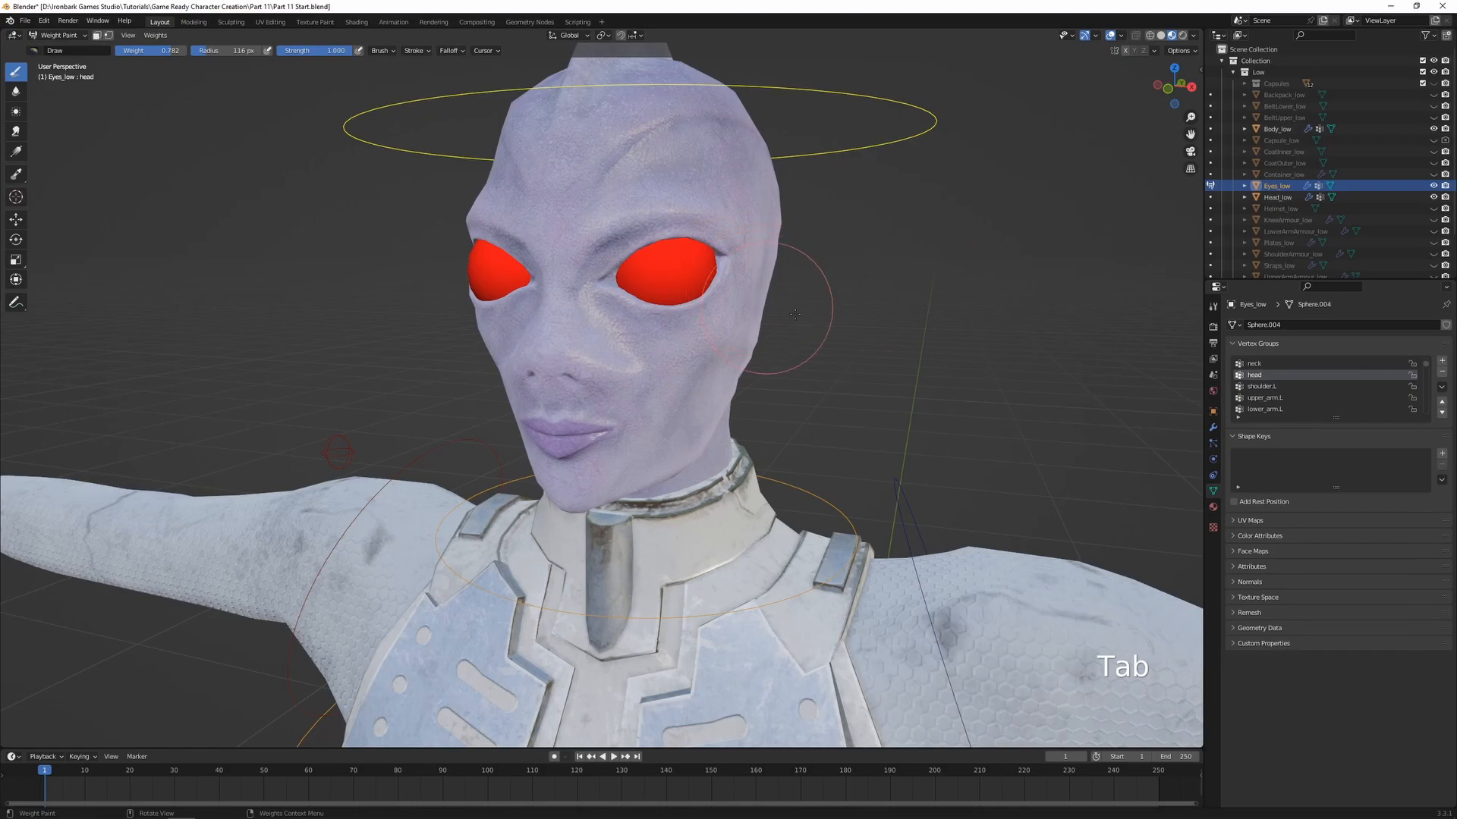
# Inspect the eyes' weights for the neck and head bones and test-rotate each bone freely
pyautogui.moveTo(817, 317); pyautogui.dragTo(804, 356, button='middle')
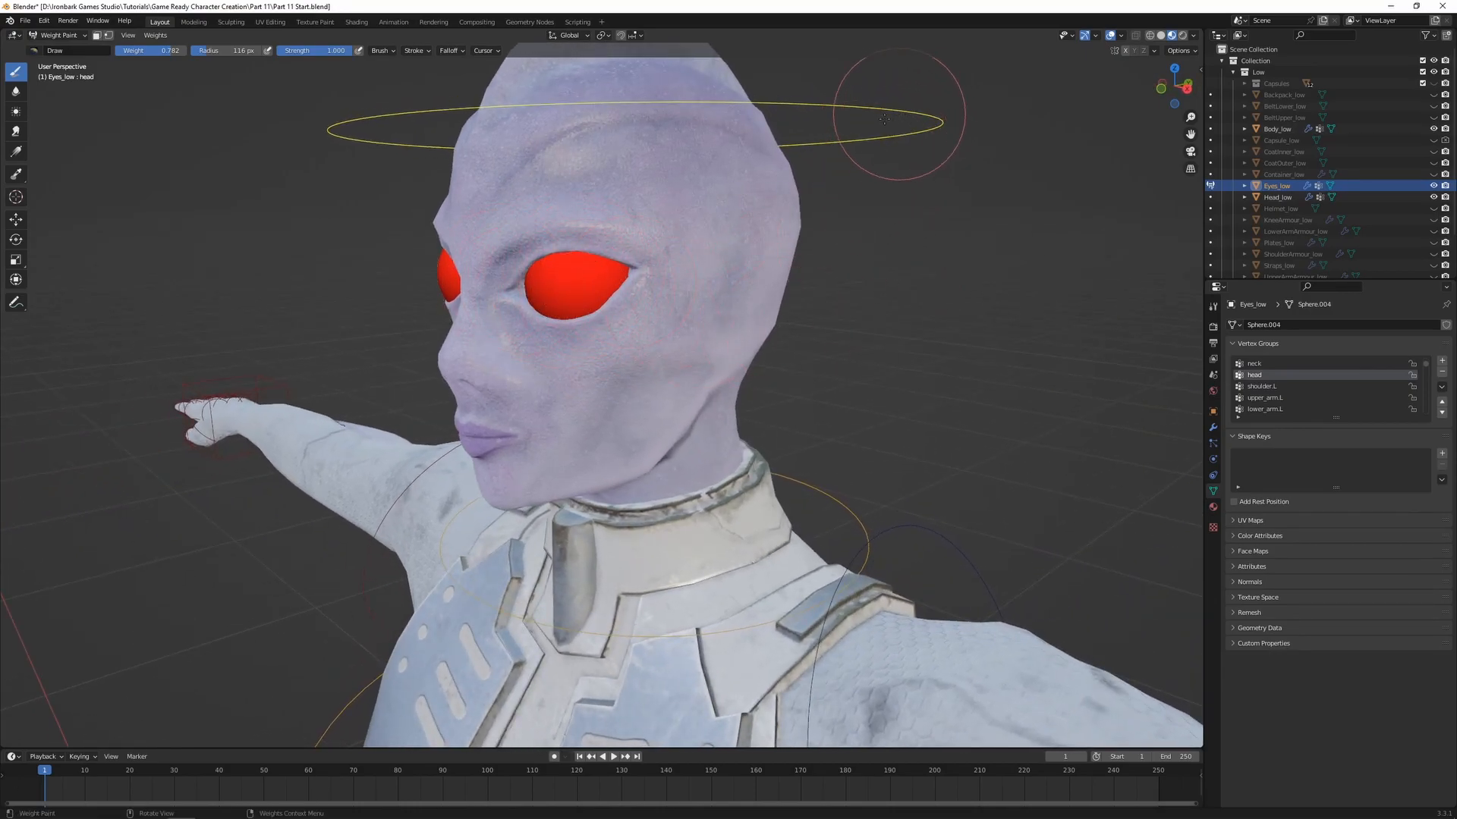
pyautogui.keyDown('ctrl'); pyautogui.click(841, 489); pyautogui.keyUp('ctrl')
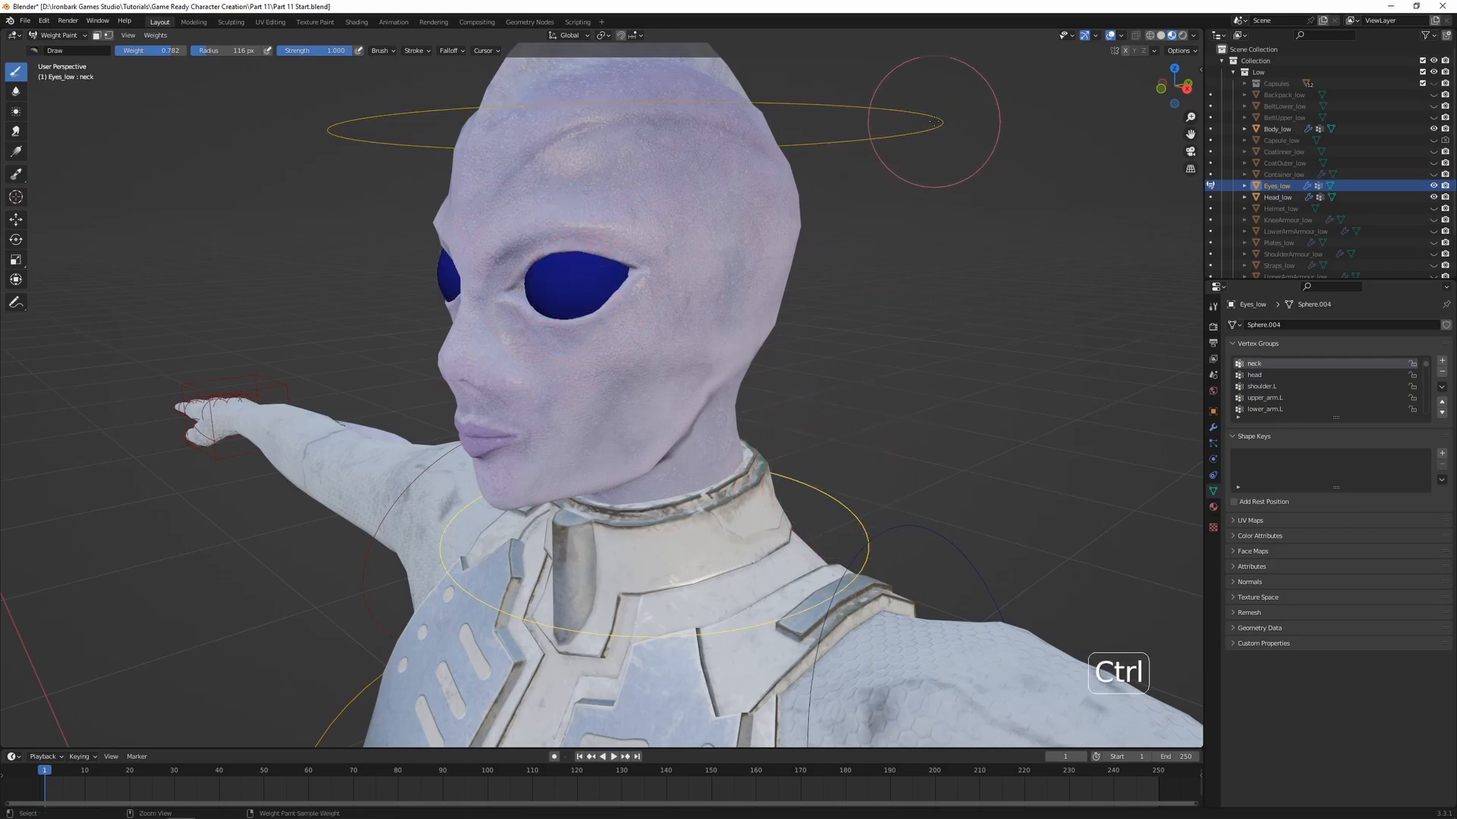
pyautogui.keyDown('ctrl'); pyautogui.click(891, 148); pyautogui.keyUp('ctrl')
pyautogui.press('r')
pyautogui.press('r')
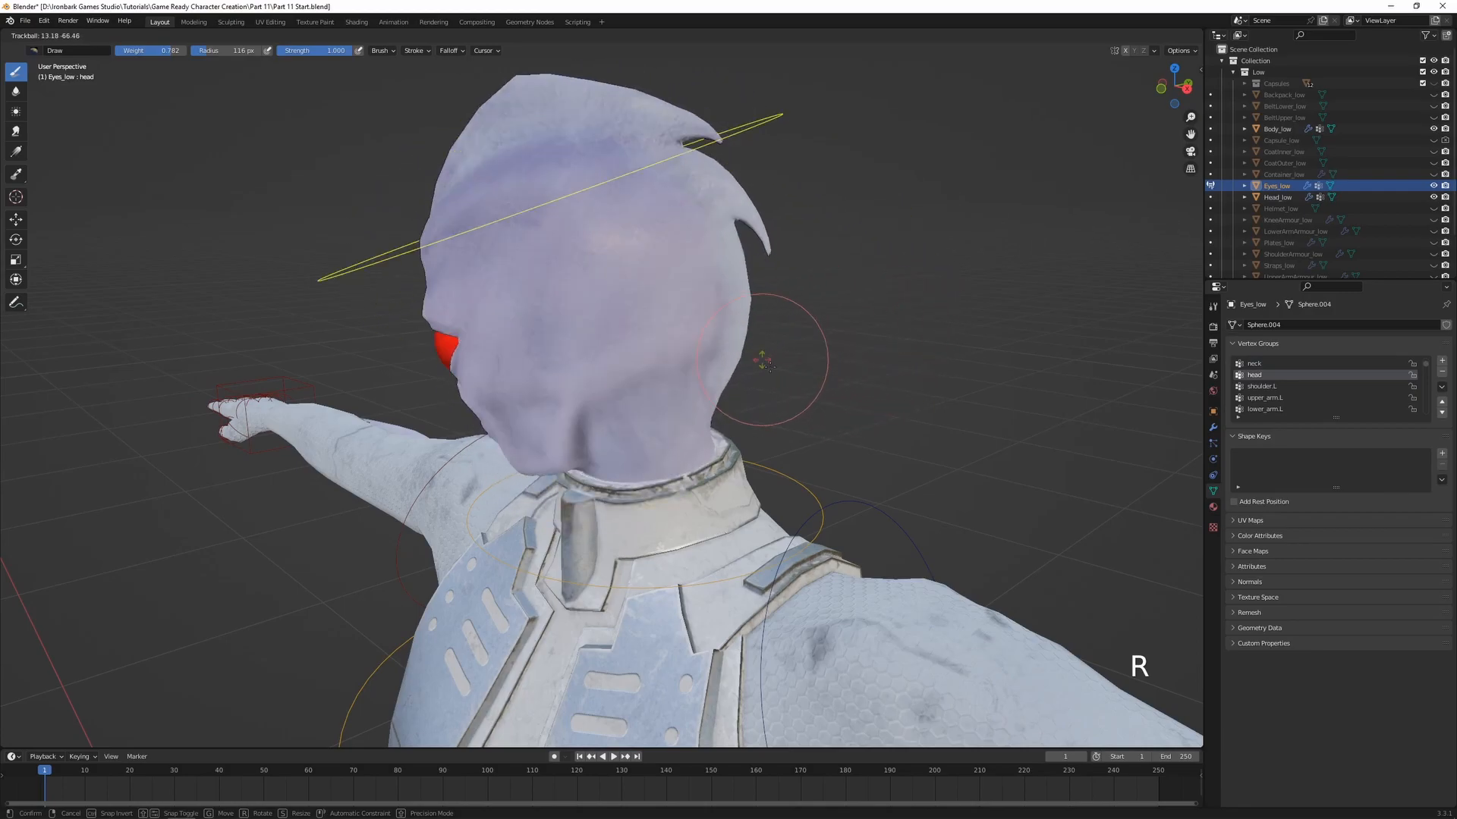
pyautogui.rightClick(839, 315)
pyautogui.keyDown('ctrl'); pyautogui.click(829, 465); pyautogui.keyUp('ctrl')
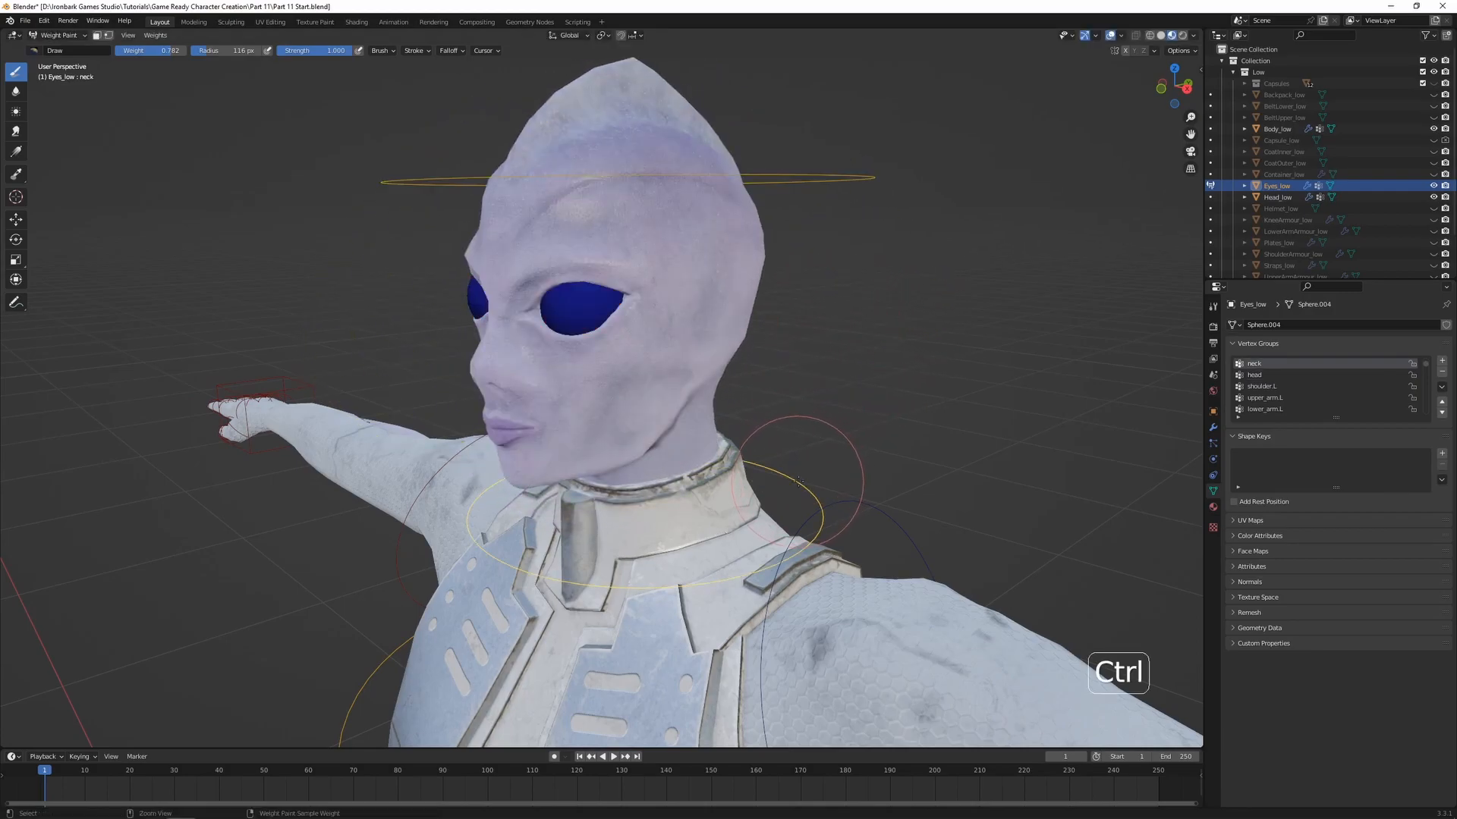
pyautogui.press('r')
pyautogui.press('r')
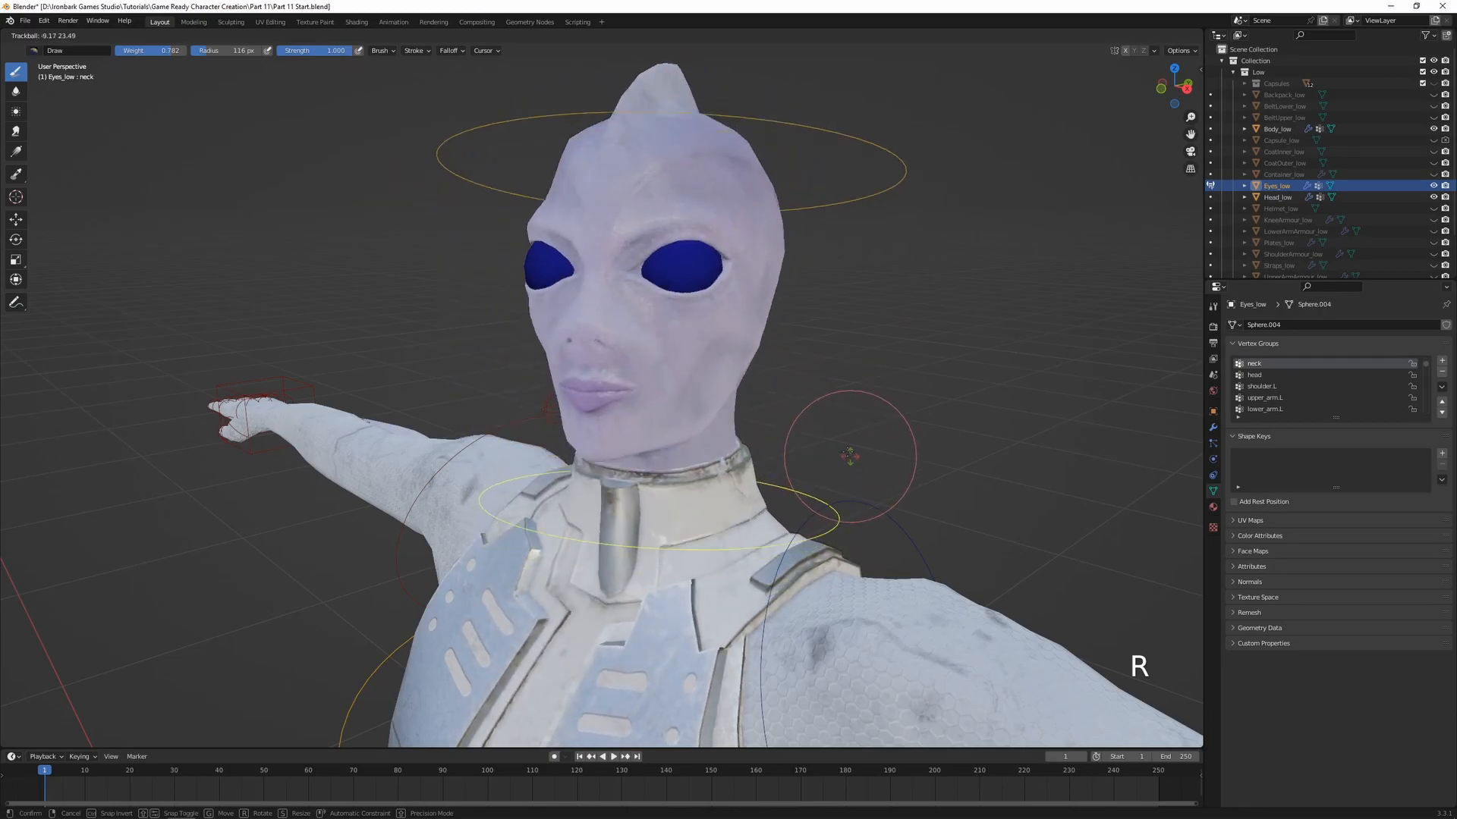
pyautogui.rightClick(892, 391)
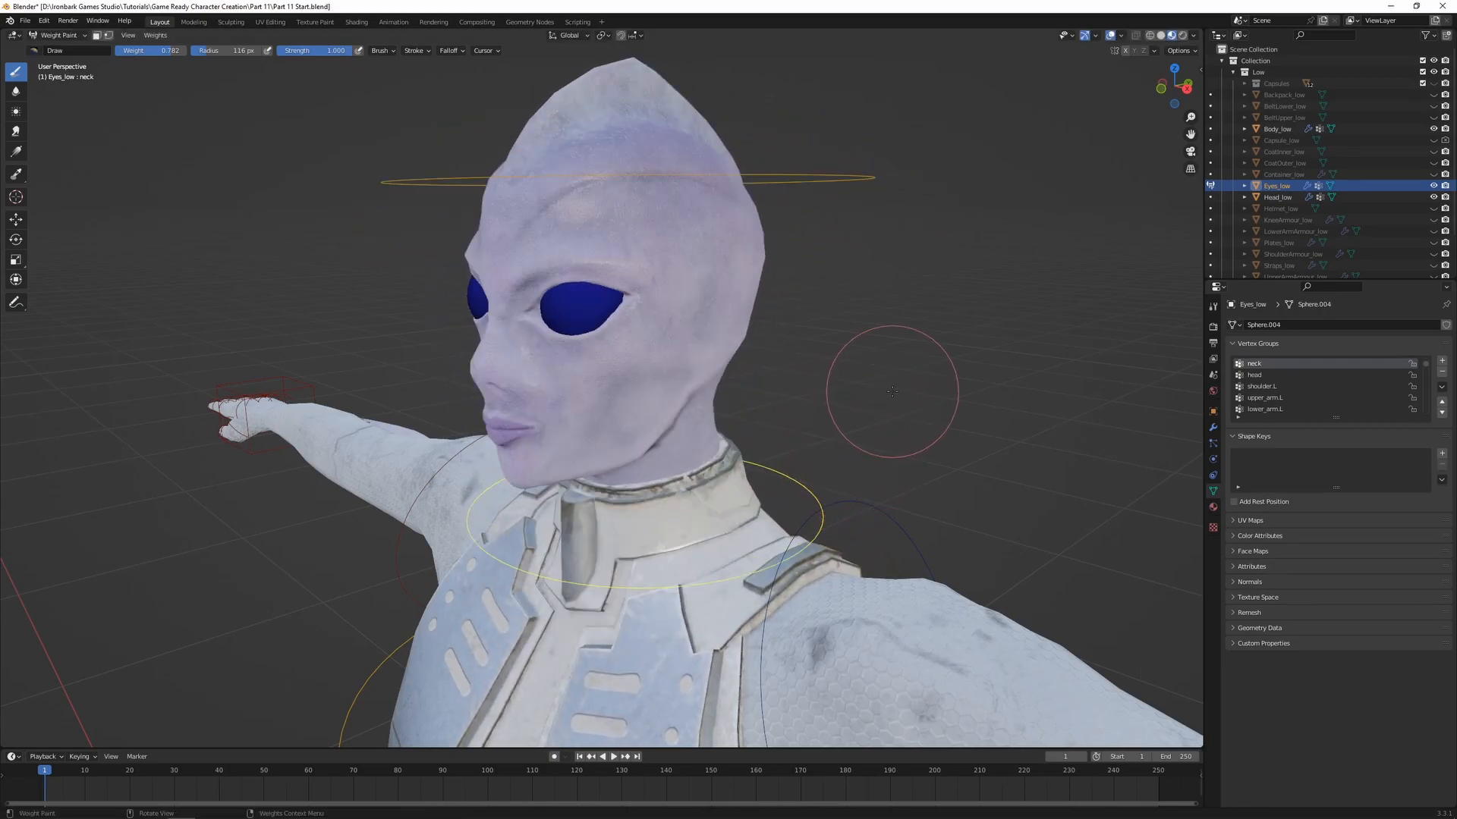
# Return to Object Mode, deselect the eyes and armature, and select the BeltLower_low object
pyautogui.hotkey('ctrl', 'Tab')
pyautogui.click(819, 393)
pyautogui.scroll(-3, 858, 367)
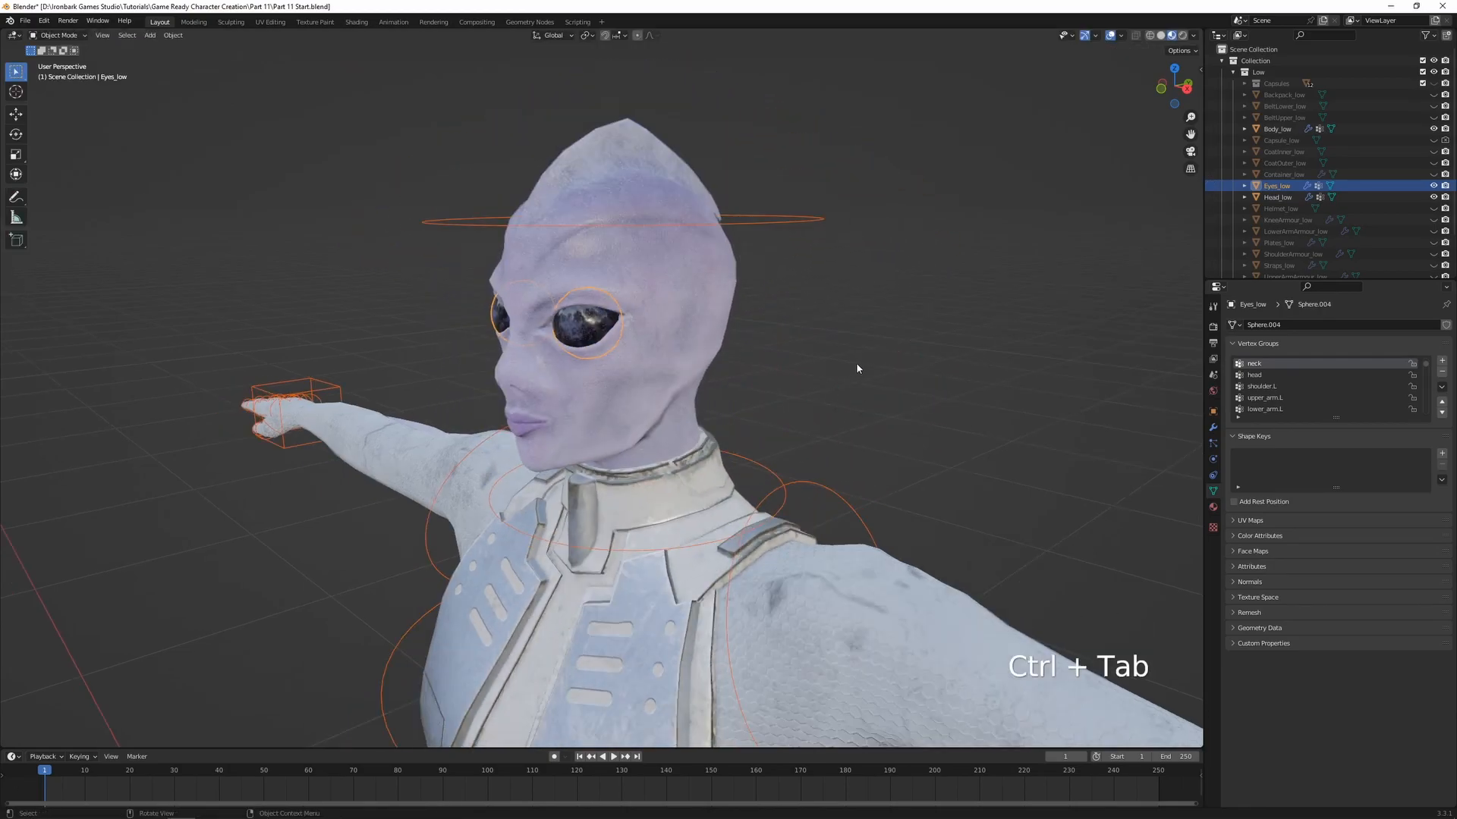
pyautogui.scroll(-4, 863, 364)
pyautogui.keyDown('shift'); pyautogui.moveTo(858, 457); pyautogui.dragTo(820, 311, button='middle'); pyautogui.keyUp('shift')
pyautogui.scroll(-3, 743, 462)
pyautogui.moveTo(710, 475); pyautogui.dragTo(726, 460, button='middle')
pyautogui.keyDown('shift'); pyautogui.moveTo(705, 479); pyautogui.dragTo(794, 442, button='middle'); pyautogui.keyUp('shift')
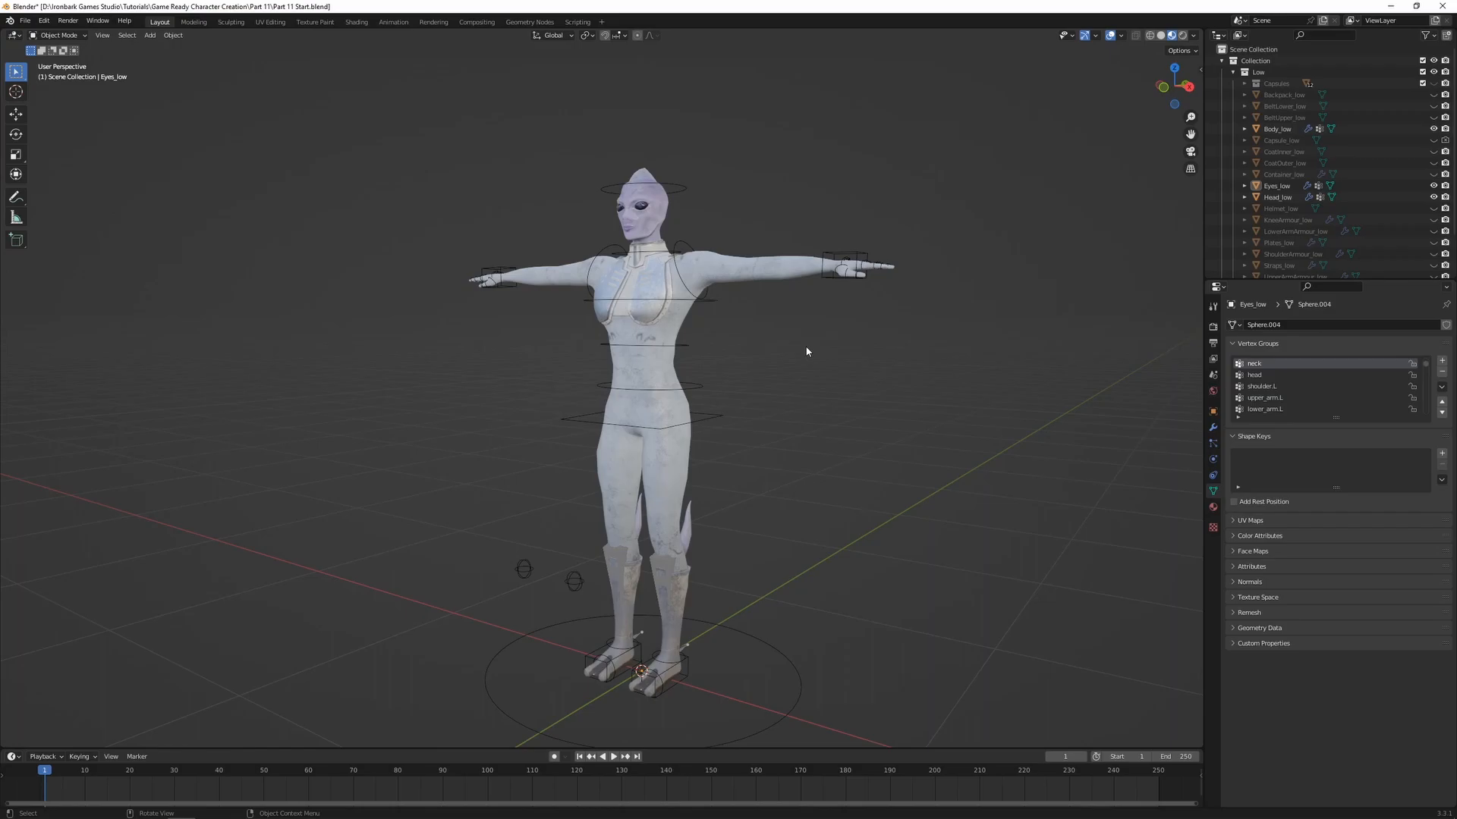
pyautogui.scroll(-2, 1427, 98)
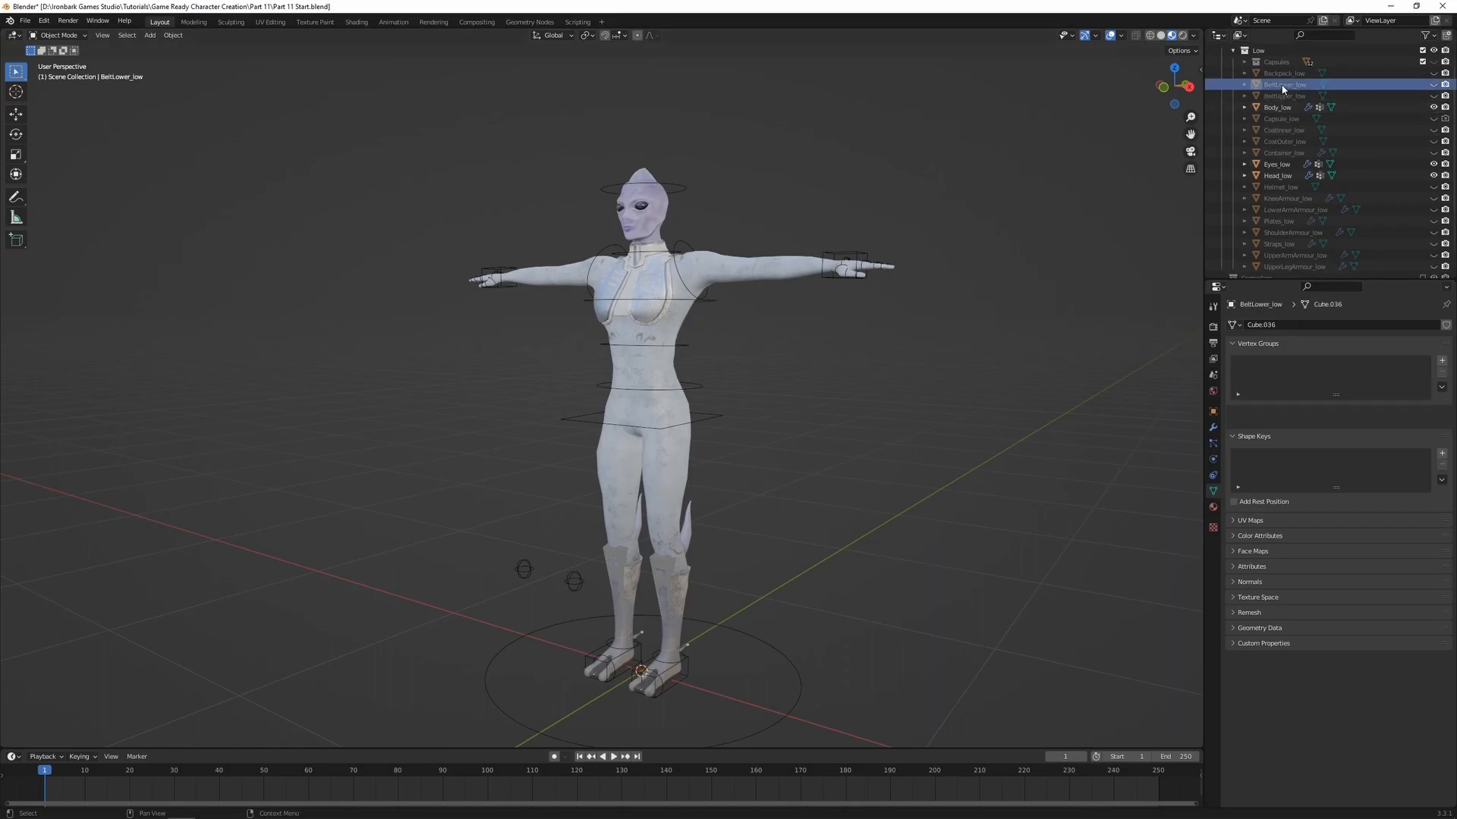
# Unhide BeltLower_low and parent it to the armature using Armature Deform with empty groups
pyautogui.click(1427, 85)
pyautogui.click(1433, 84)
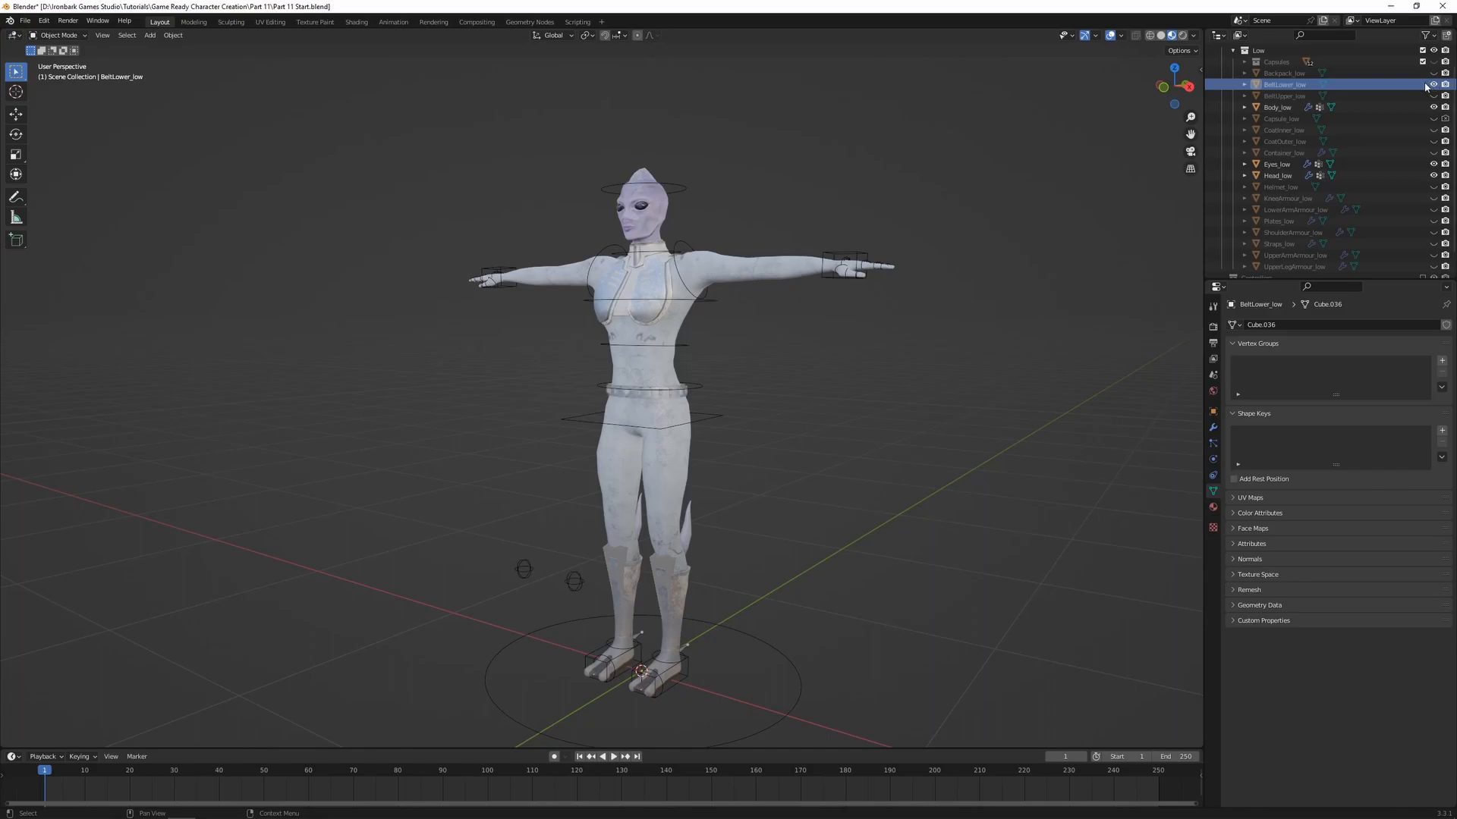
pyautogui.scroll(4, 817, 417)
pyautogui.click(729, 389)
pyautogui.scroll(2, 729, 389)
pyautogui.moveTo(728, 389)
pyautogui.keyDown('shift'); pyautogui.mouseDown(button='middle')
pyautogui.moveTo(810, 424)
pyautogui.moveTo(744, 412)
pyautogui.mouseUp(button='middle'); pyautogui.keyUp('shift')
pyautogui.keyDown('shift'); pyautogui.click(753, 397); pyautogui.keyUp('shift')
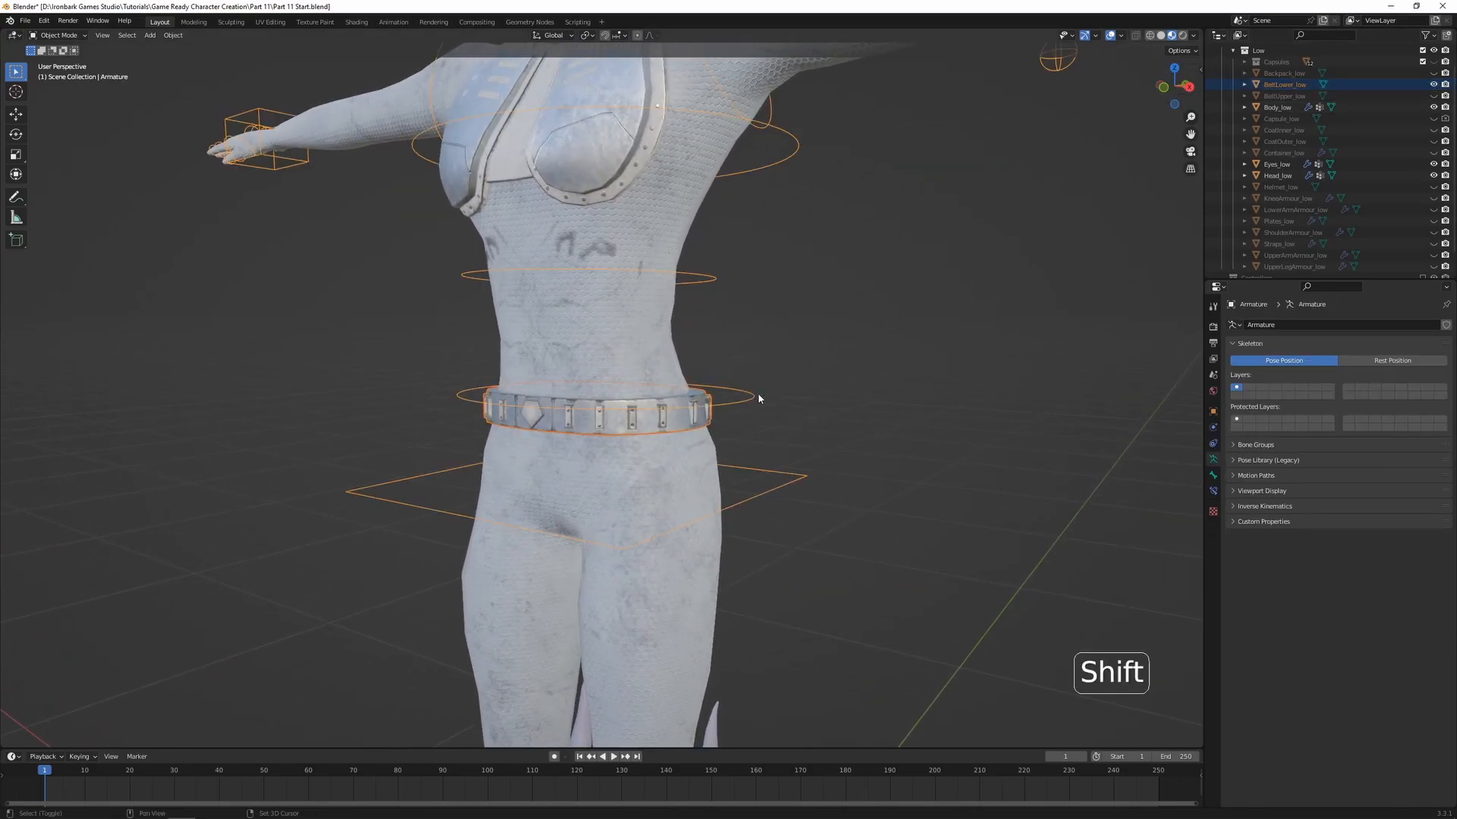
pyautogui.hotkey('ctrl', 'p')
pyautogui.click(795, 415)
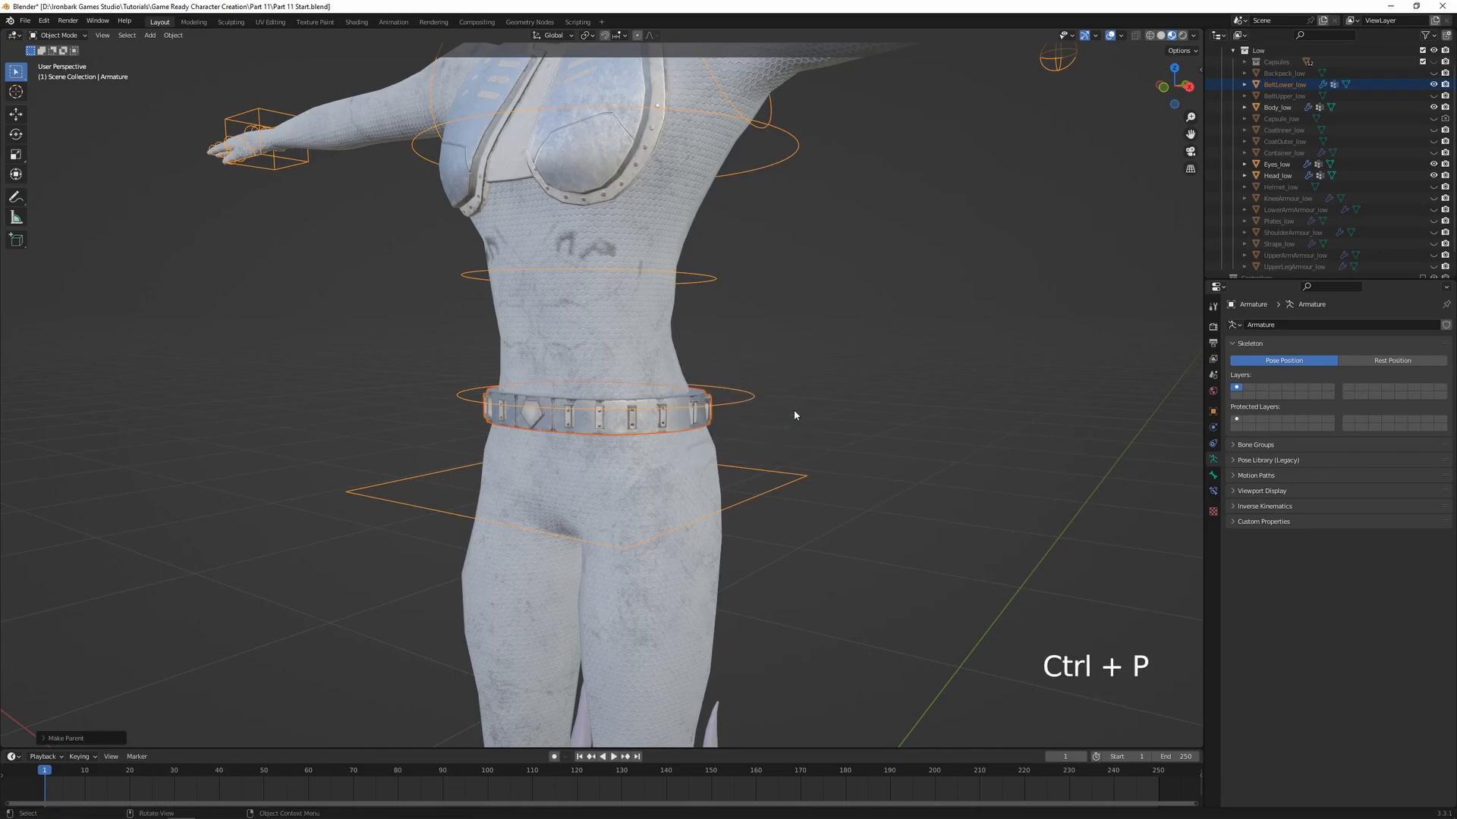
# Enter Weight Paint mode on BeltLower_low together with the armature, and activate the spine.01 bone
pyautogui.keyDown('shift'); pyautogui.click(689, 423); pyautogui.keyUp('shift')
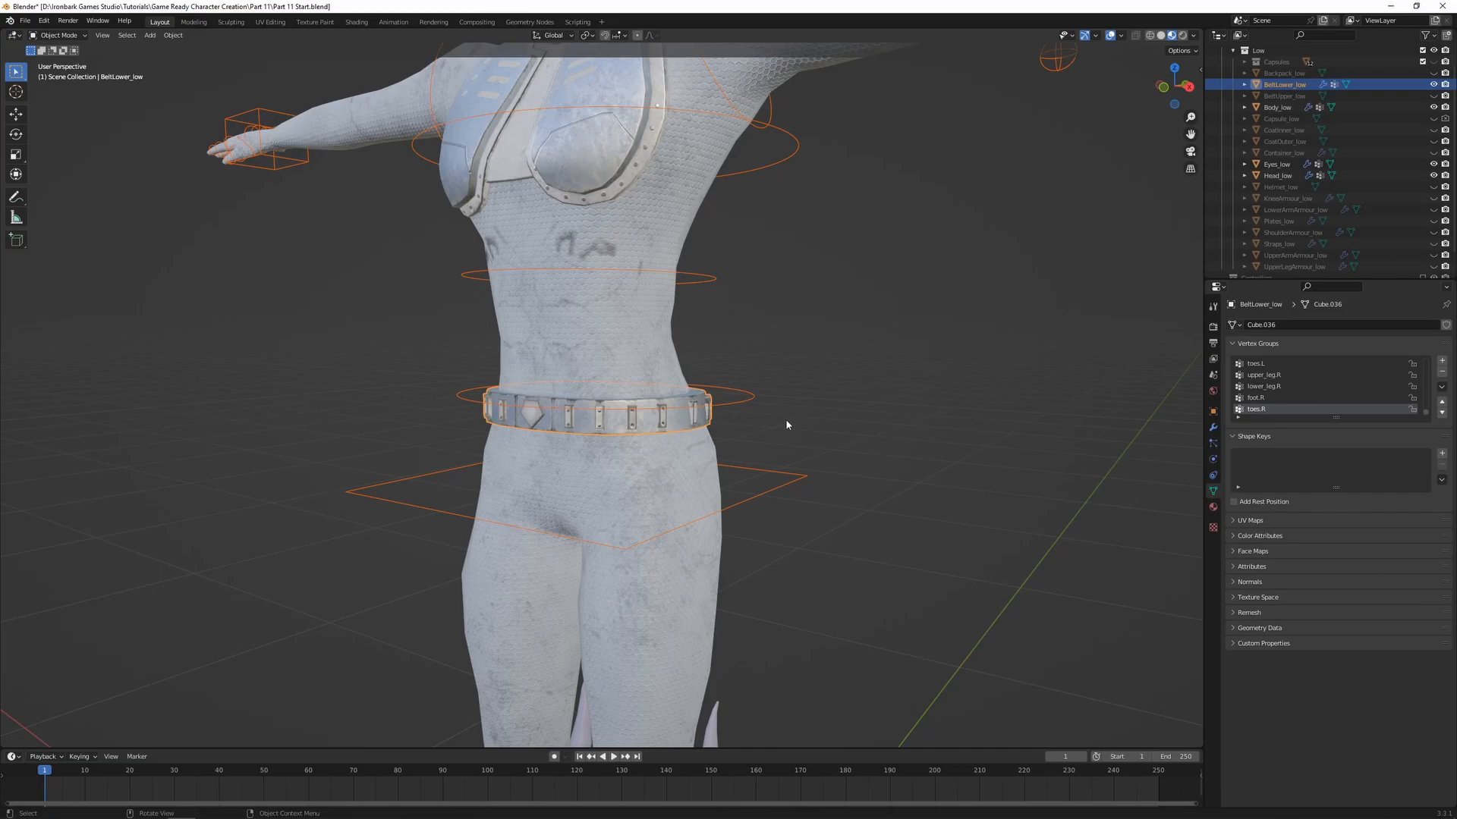
pyautogui.hotkey('ctrl', 'Tab')
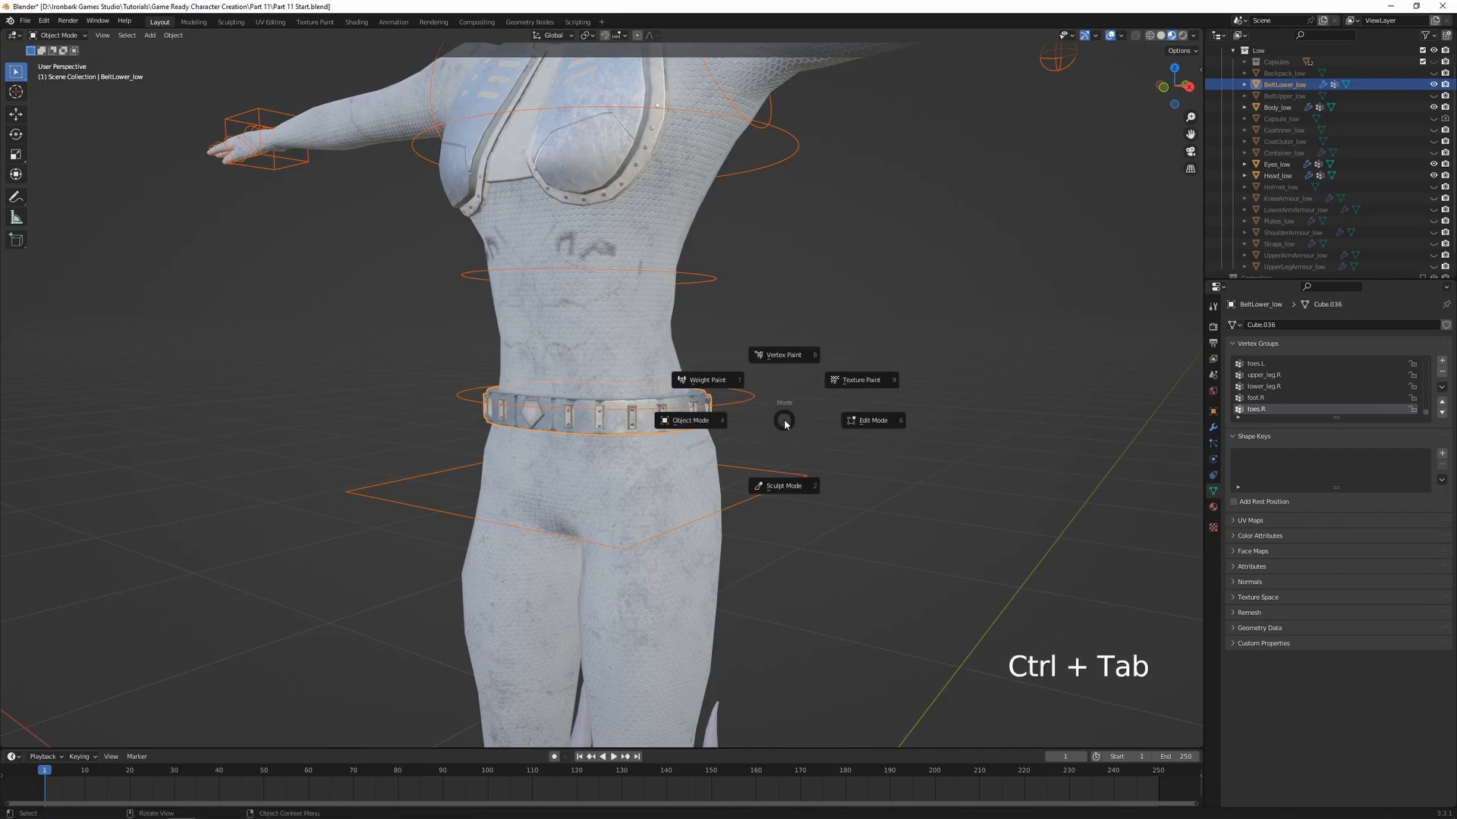
pyautogui.click(725, 383)
pyautogui.keyDown('ctrl'); pyautogui.click(748, 396); pyautogui.keyUp('ctrl')
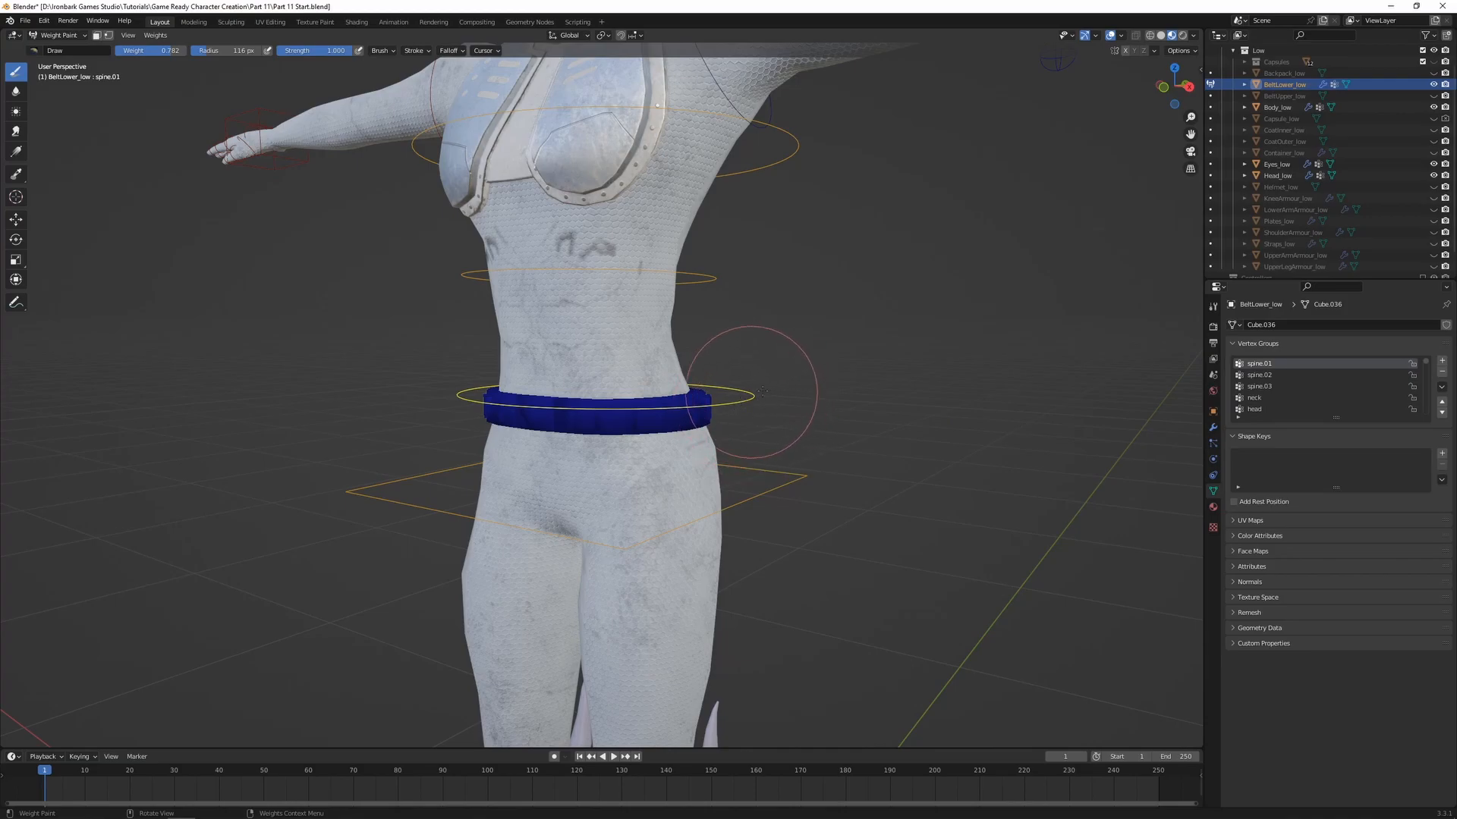
# Assign all vertices of BeltLower_low to the spine.01 vertex group with weight 1.000 and return to Weight Paint mode
pyautogui.press('Tab')
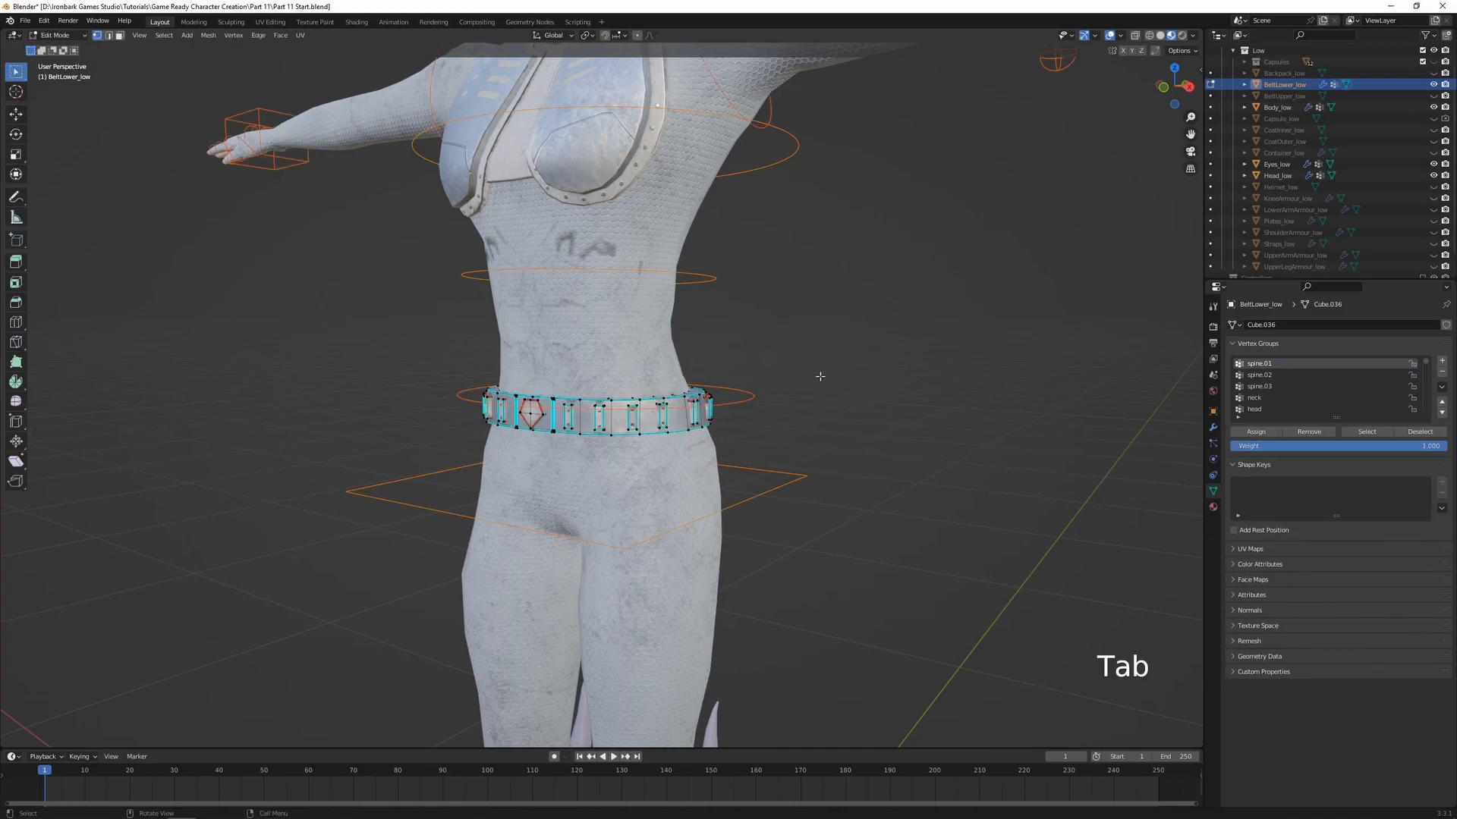
pyautogui.press('a')
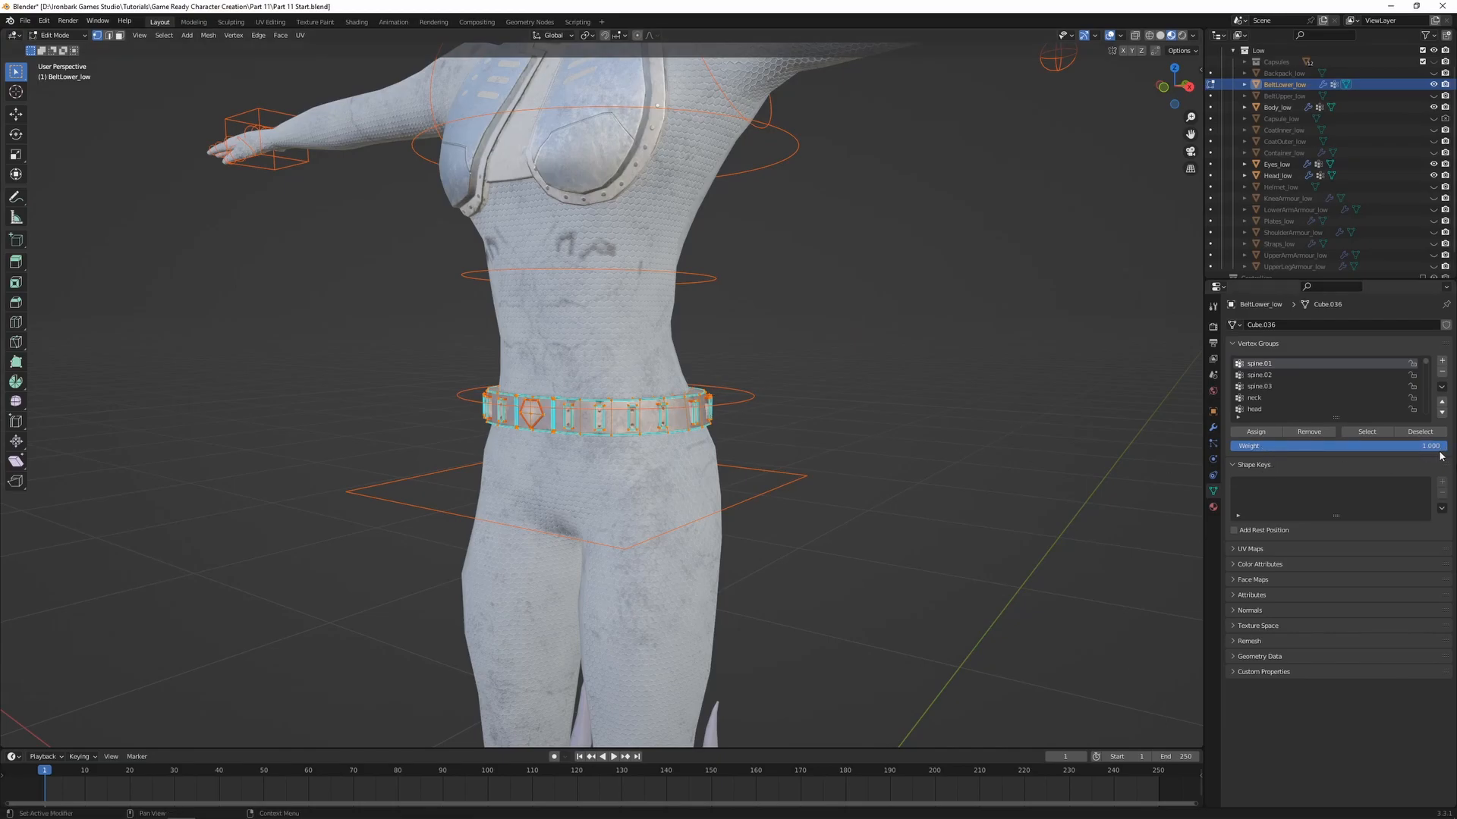
pyautogui.click(1255, 432)
pyautogui.press('Tab')
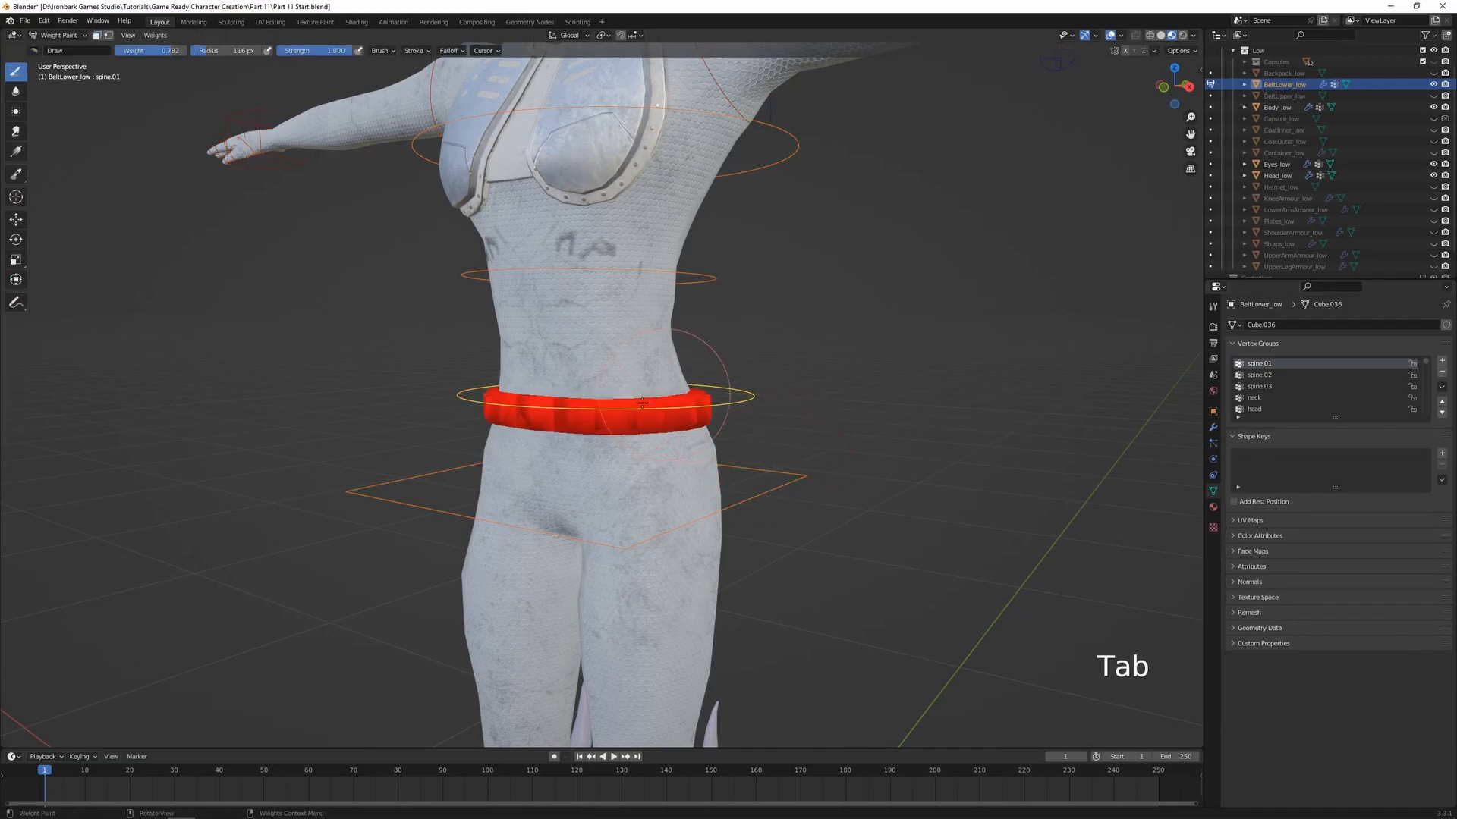
# Test-rotate the spine.01 bone freely to check the lower belt's deformation, then cancel the rotation
pyautogui.press('r')
pyautogui.press('r')
pyautogui.rightClick(774, 414)
# Return to Object Mode, then unhide BeltUpper_low and parent it to the armature with empty groups
pyautogui.hotkey('ctrl', 'Tab')
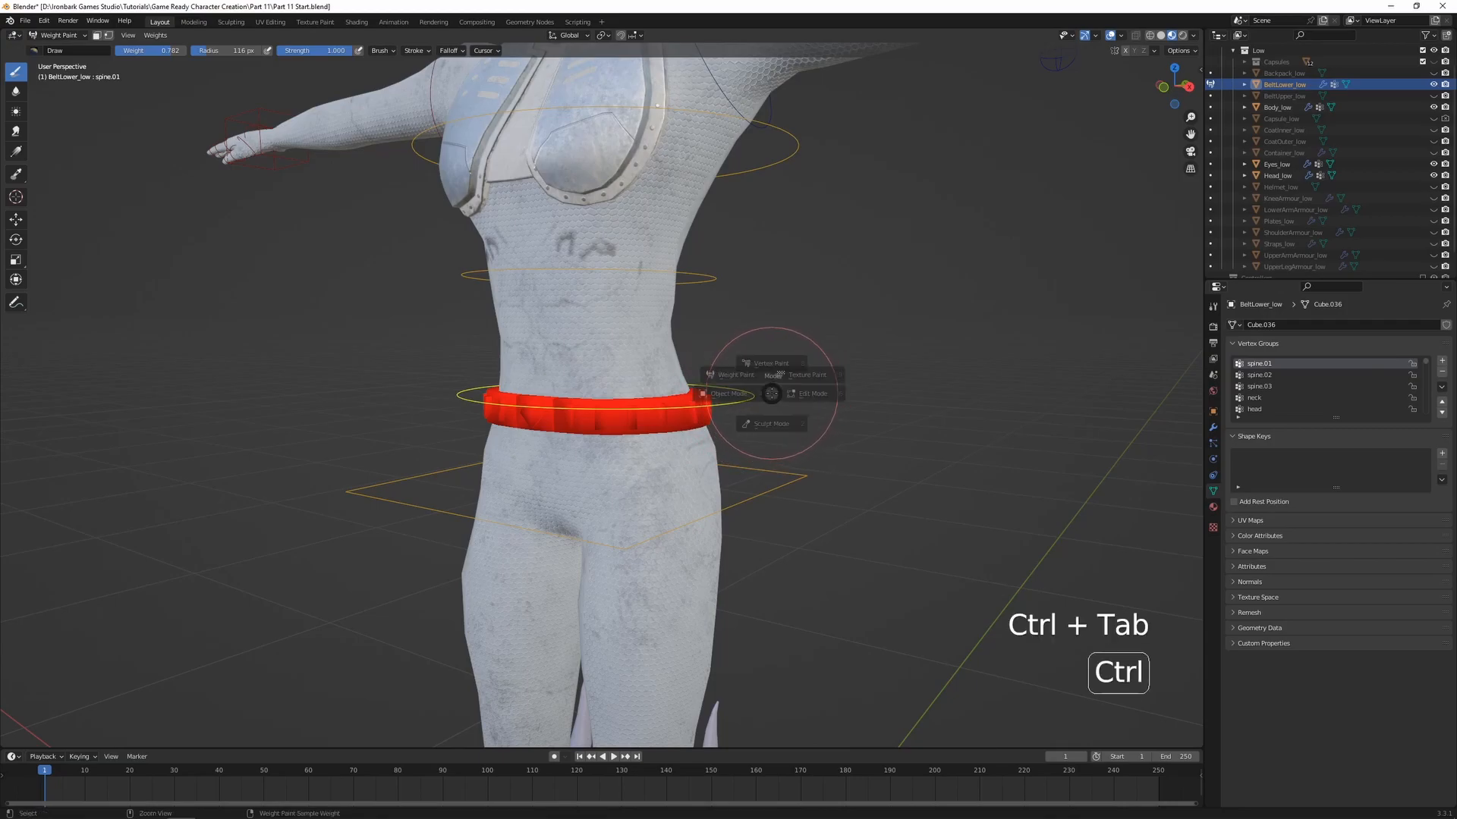
pyautogui.click(692, 406)
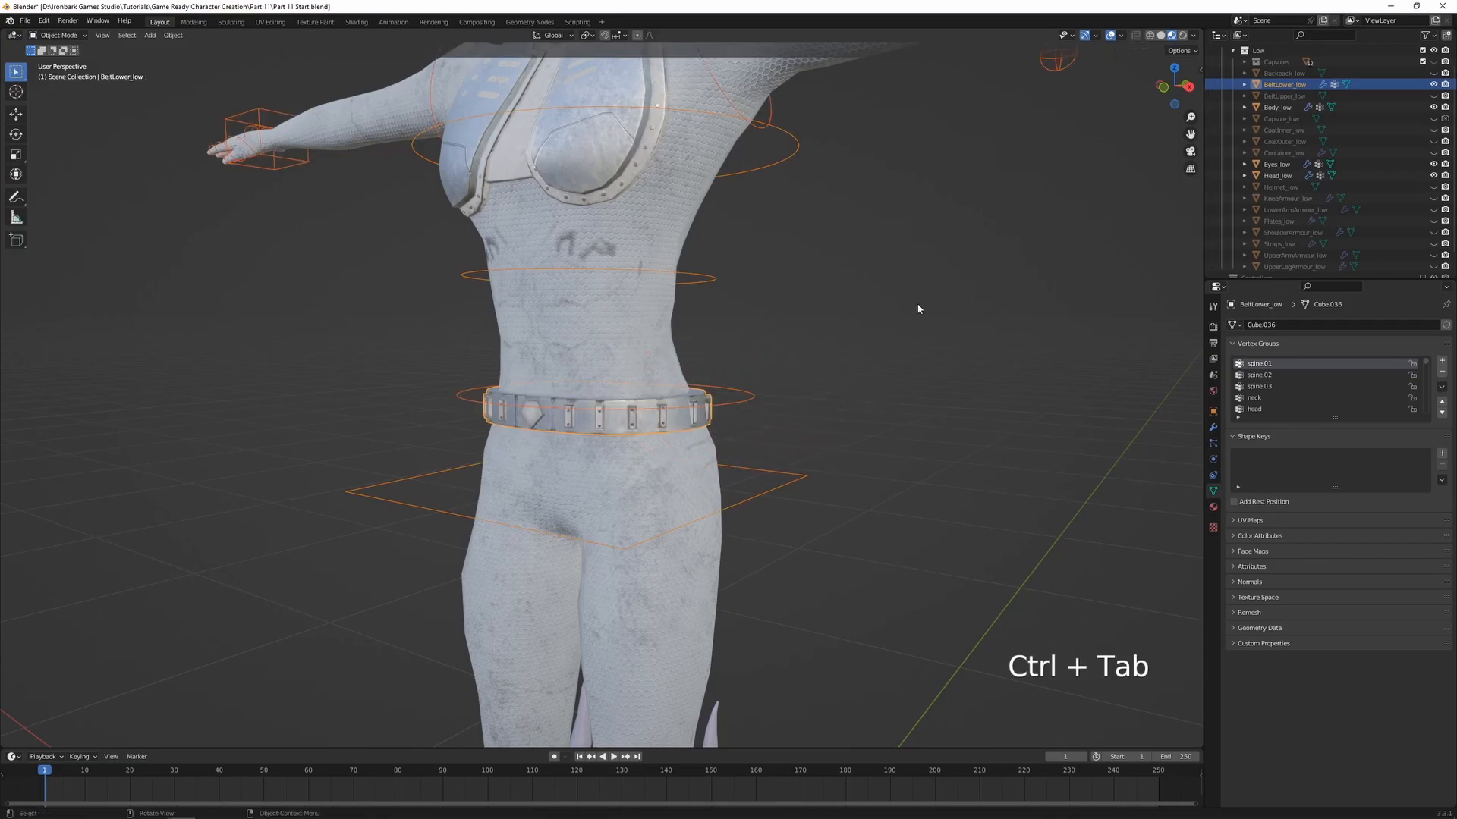
pyautogui.click(1279, 96)
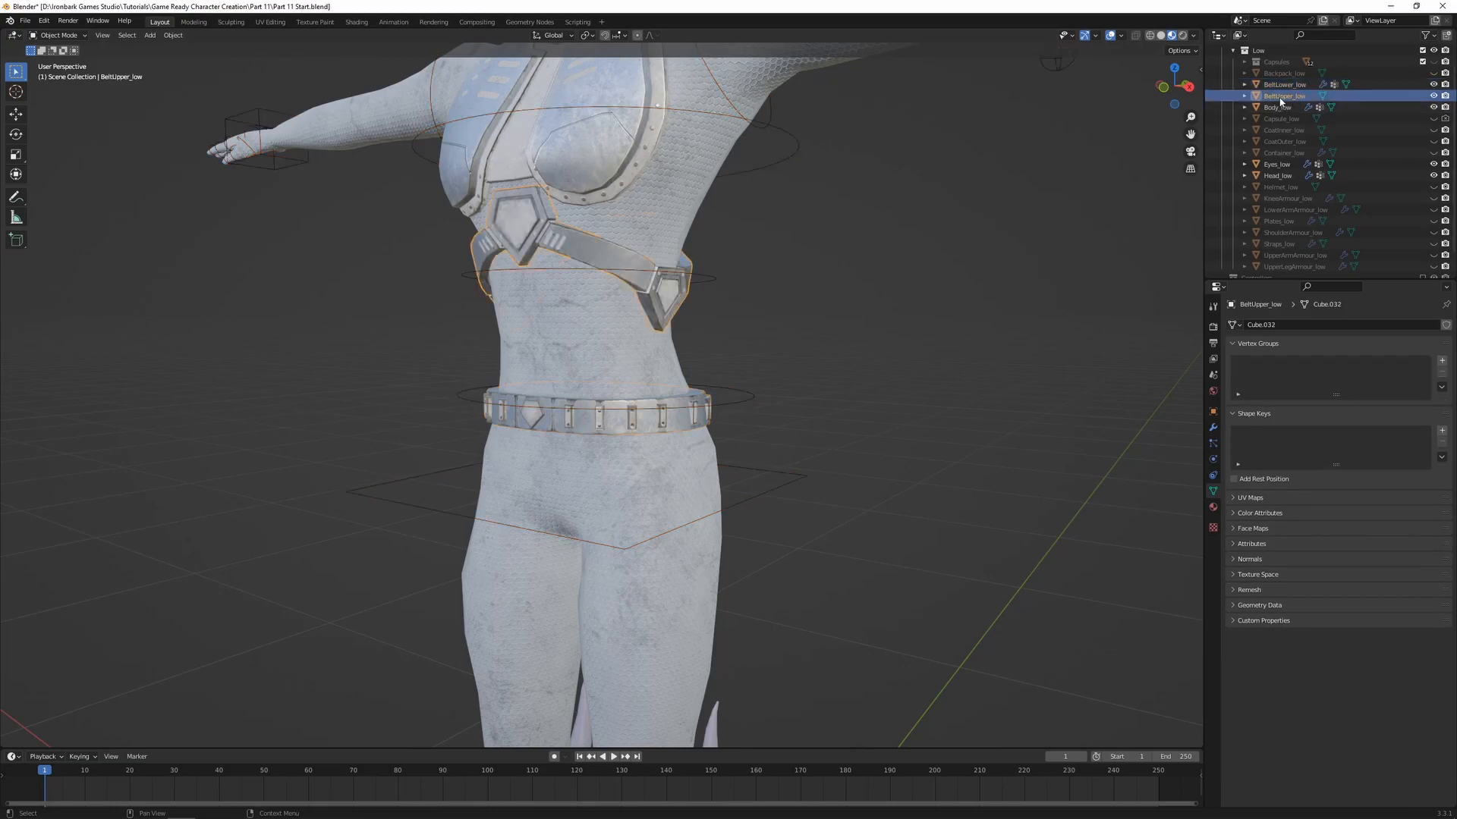
pyautogui.keyDown('shift'); pyautogui.click(716, 280); pyautogui.keyUp('shift')
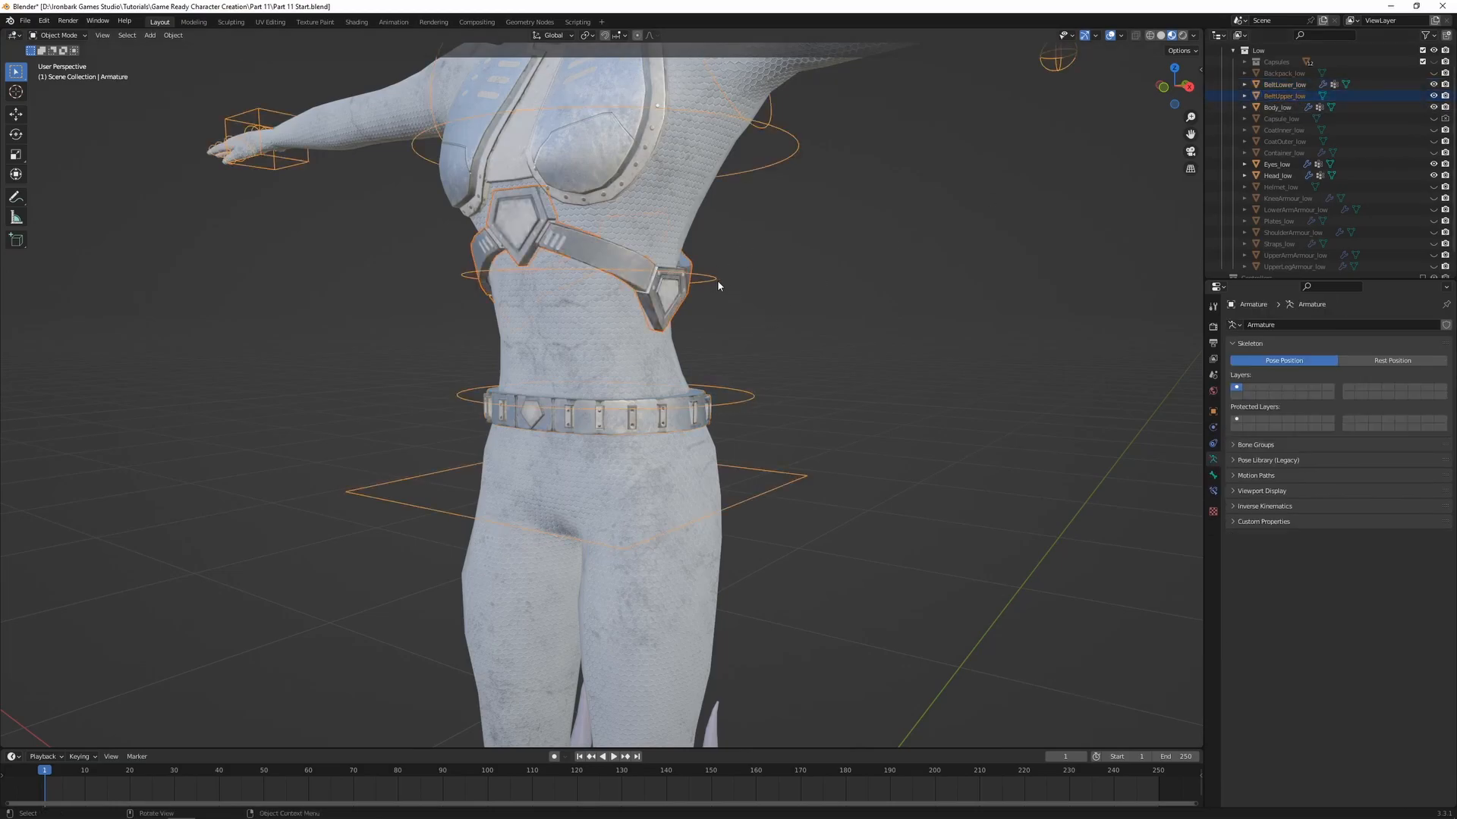
pyautogui.hotkey('ctrl', 'p')
pyautogui.click(718, 281)
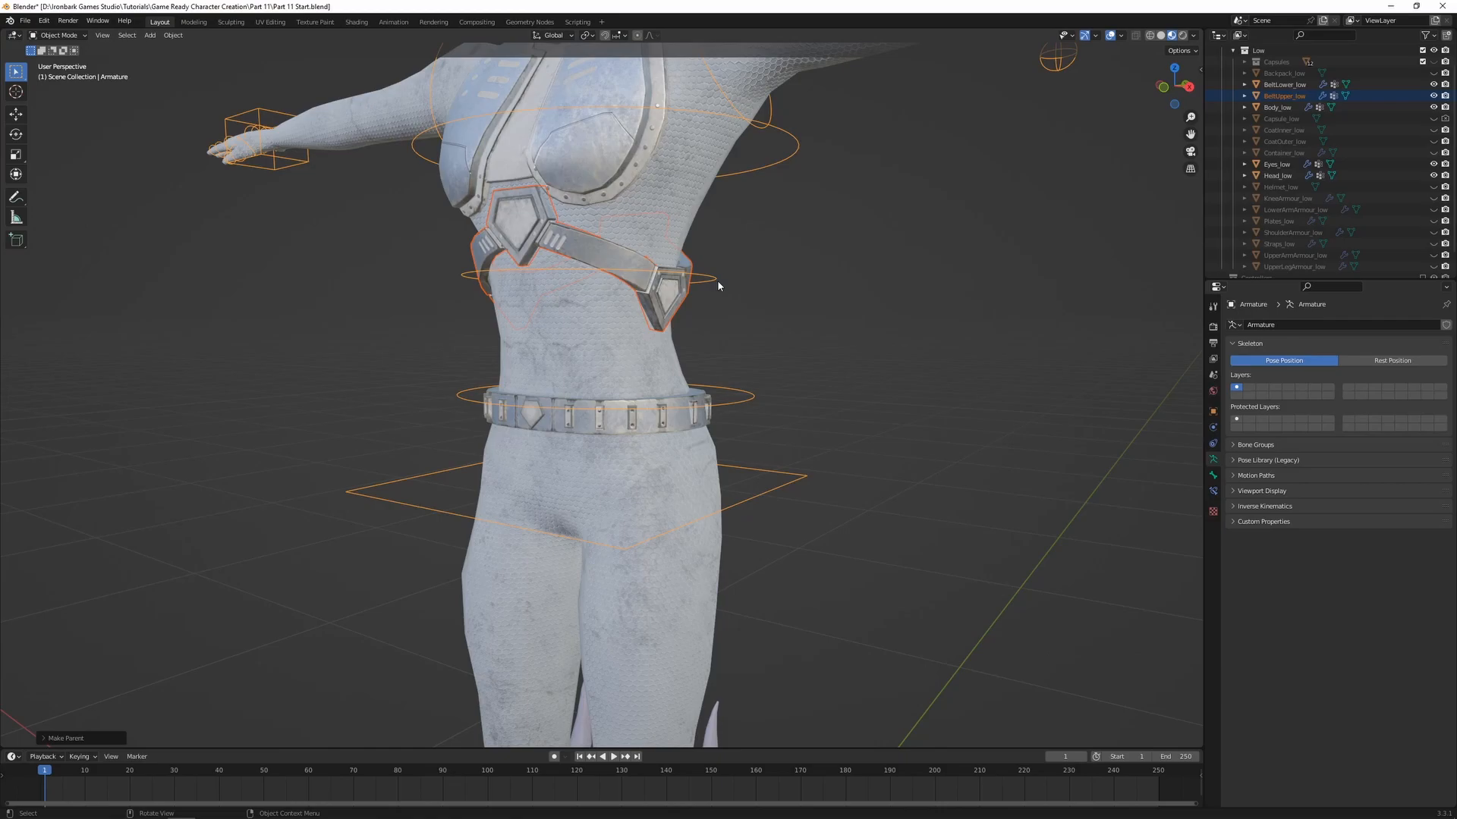
# Enter Weight Paint mode on BeltUpper_low together with the armature, and activate the spine.02 bone
pyautogui.keyDown('shift'); pyautogui.click(677, 291); pyautogui.keyUp('shift')
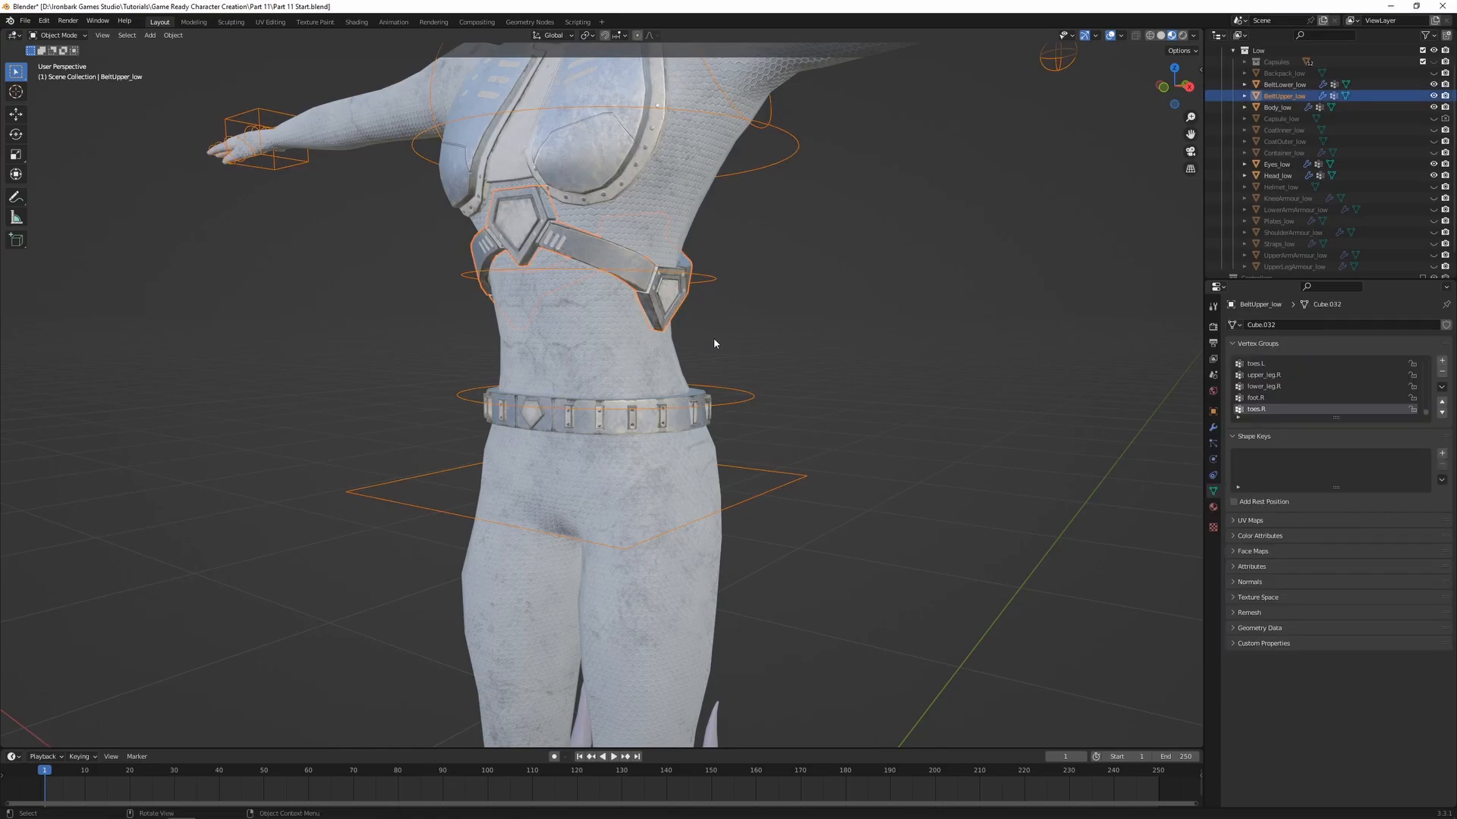
pyautogui.hotkey('ctrl', 'Tab')
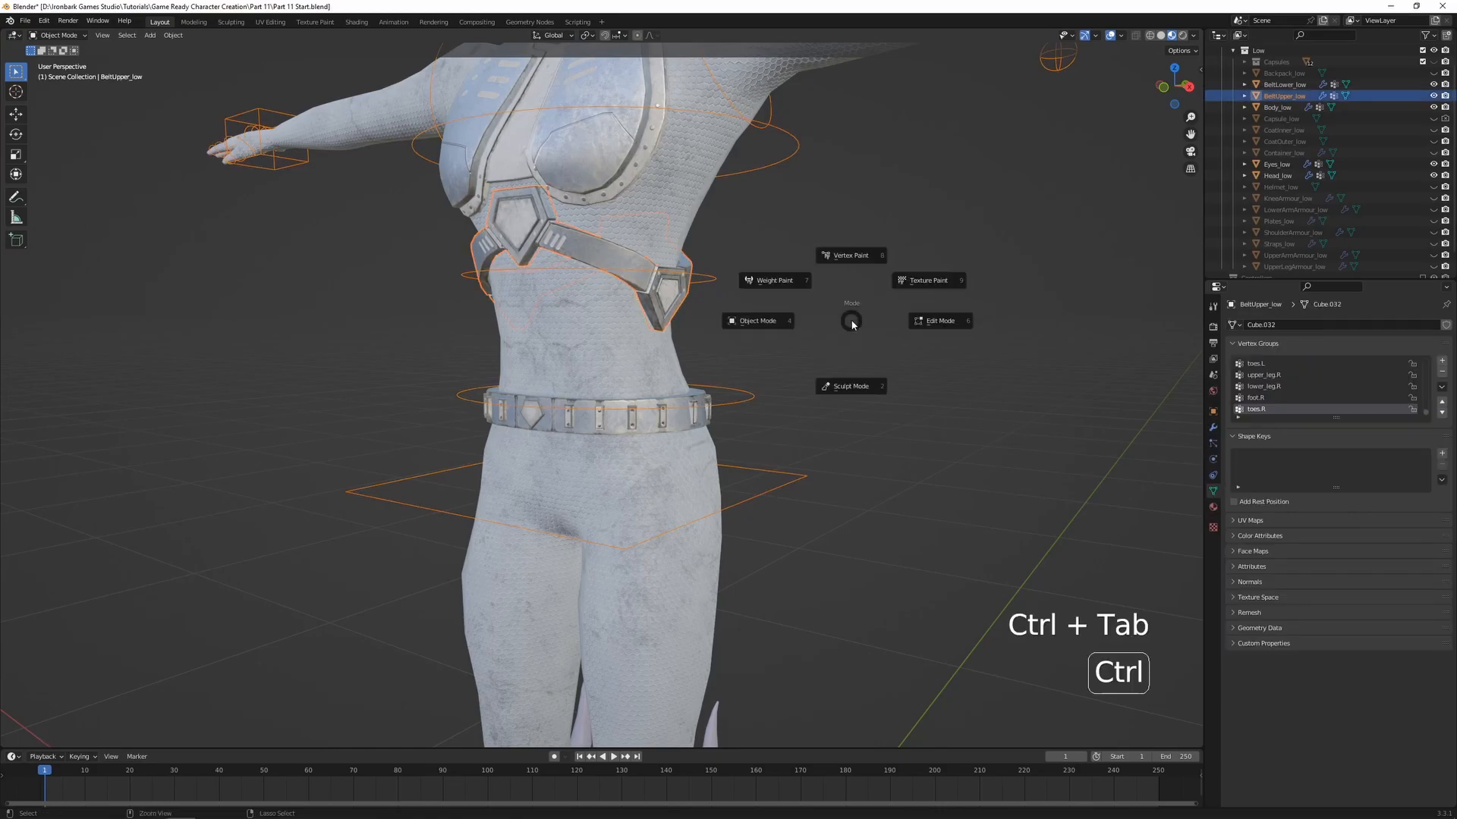
pyautogui.click(778, 284)
pyautogui.keyDown('ctrl'); pyautogui.click(711, 277); pyautogui.keyUp('ctrl')
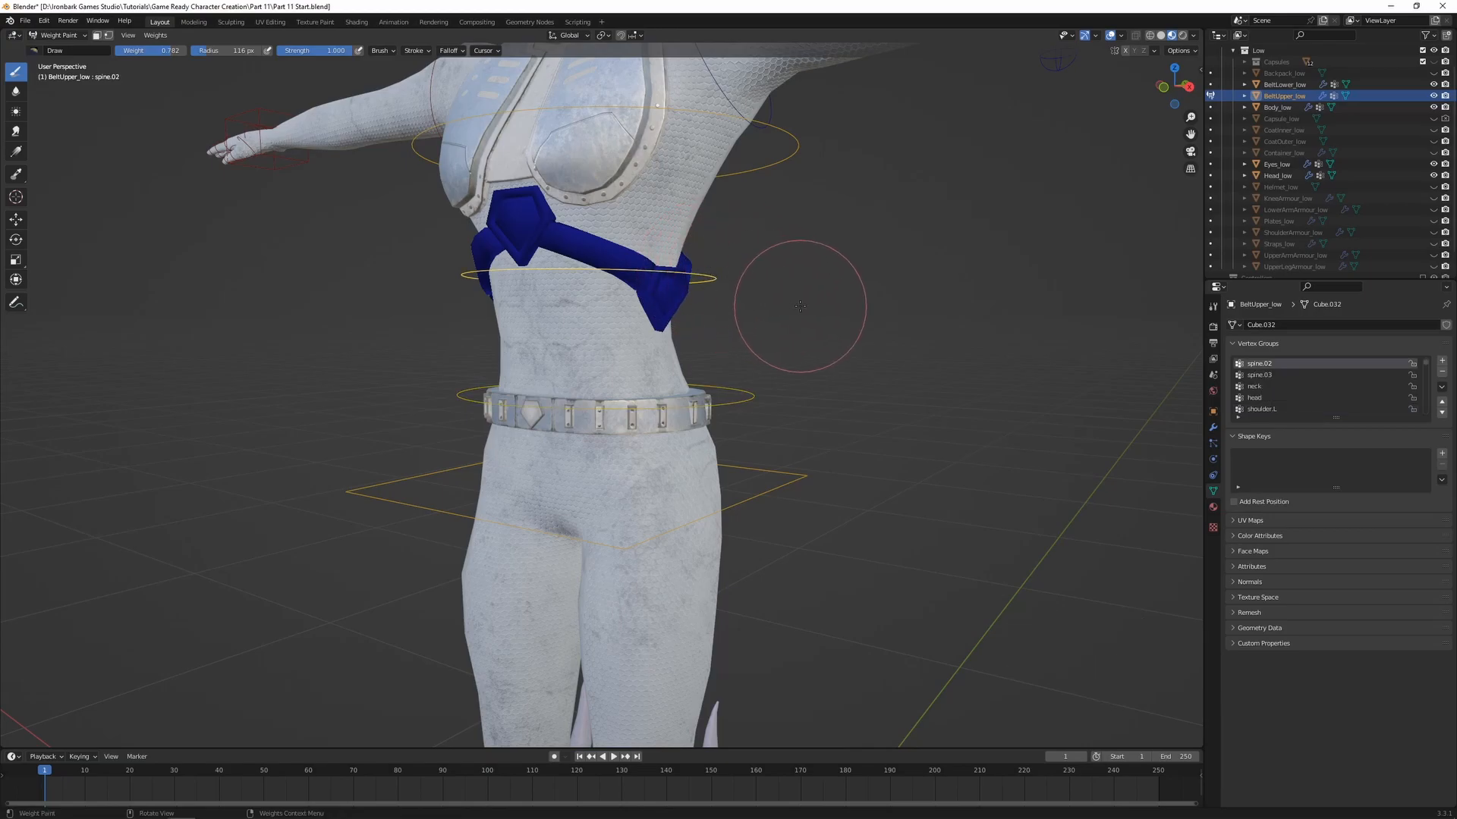
# Assign all vertices of BeltUpper_low to the spine.02 vertex group with weight 1.000 and return to Weight Paint mode
pyautogui.press('Tab')
pyautogui.press('a')
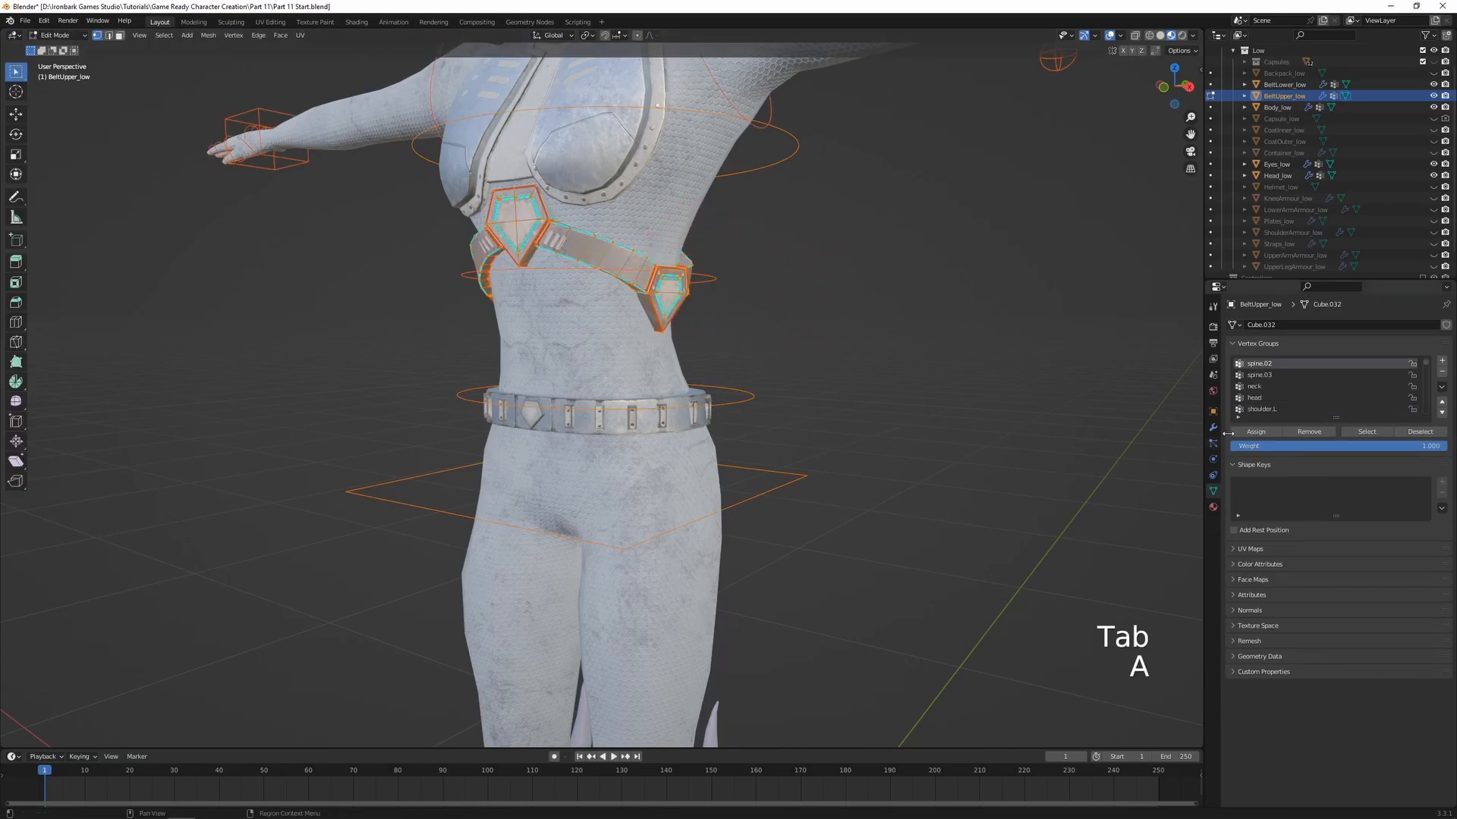
pyautogui.click(1255, 431)
pyautogui.press('Tab')
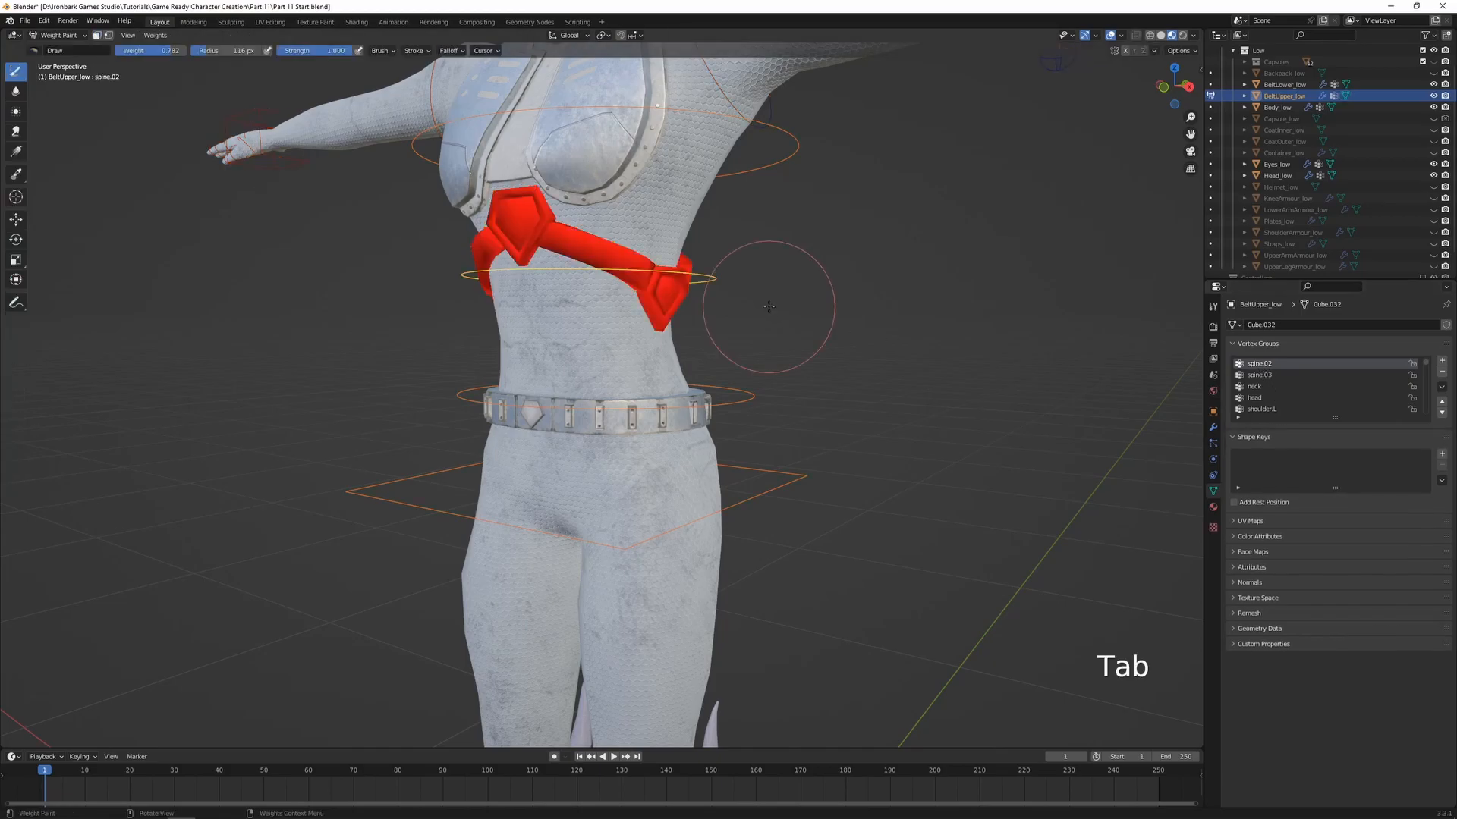
# Test-rotate the spine.02 bone freely to check the upper belt's deformation, then cancel the rotation
pyautogui.press('r')
pyautogui.press('r')
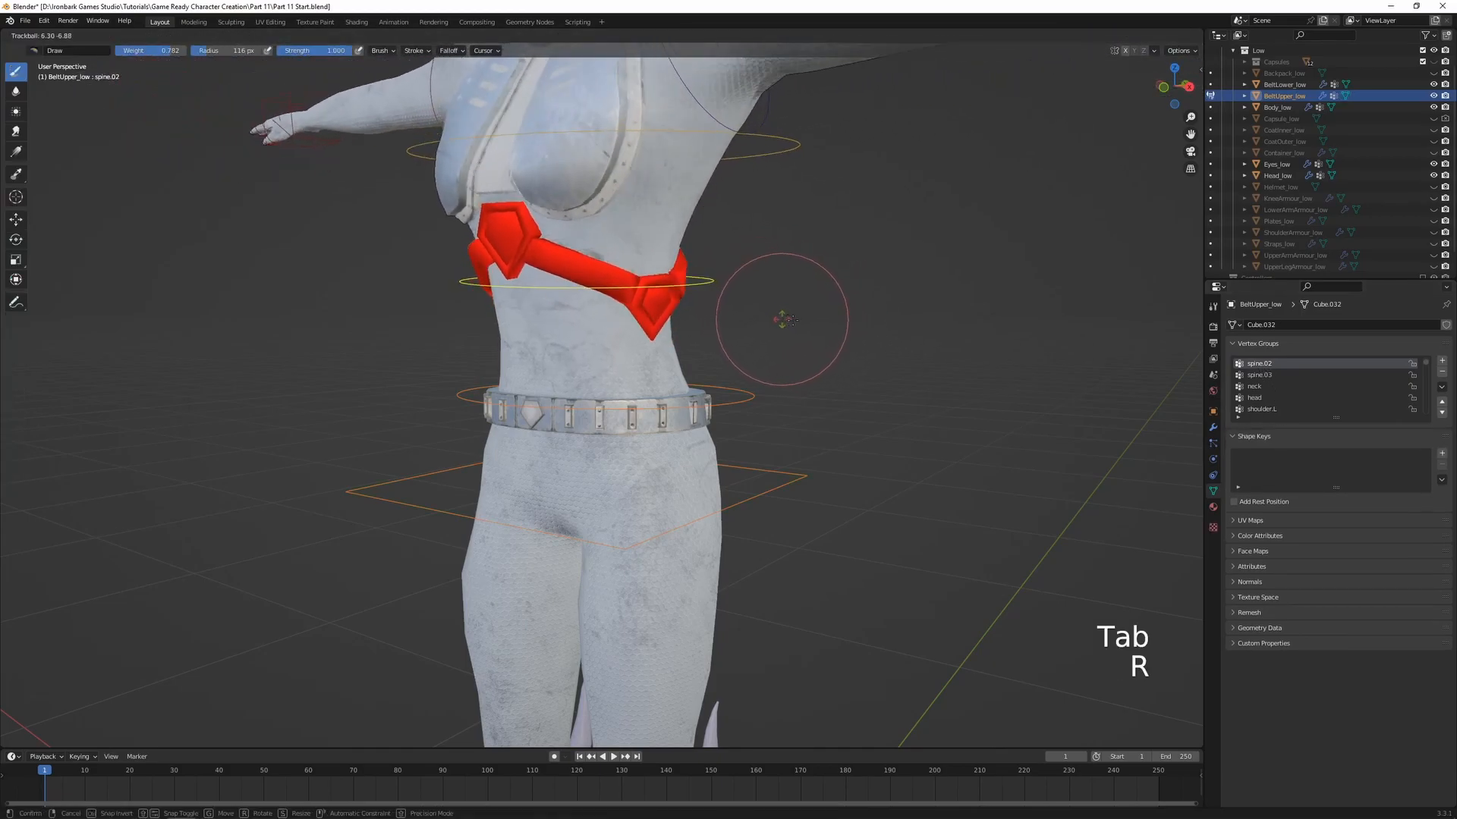
pyautogui.rightClick(796, 310)
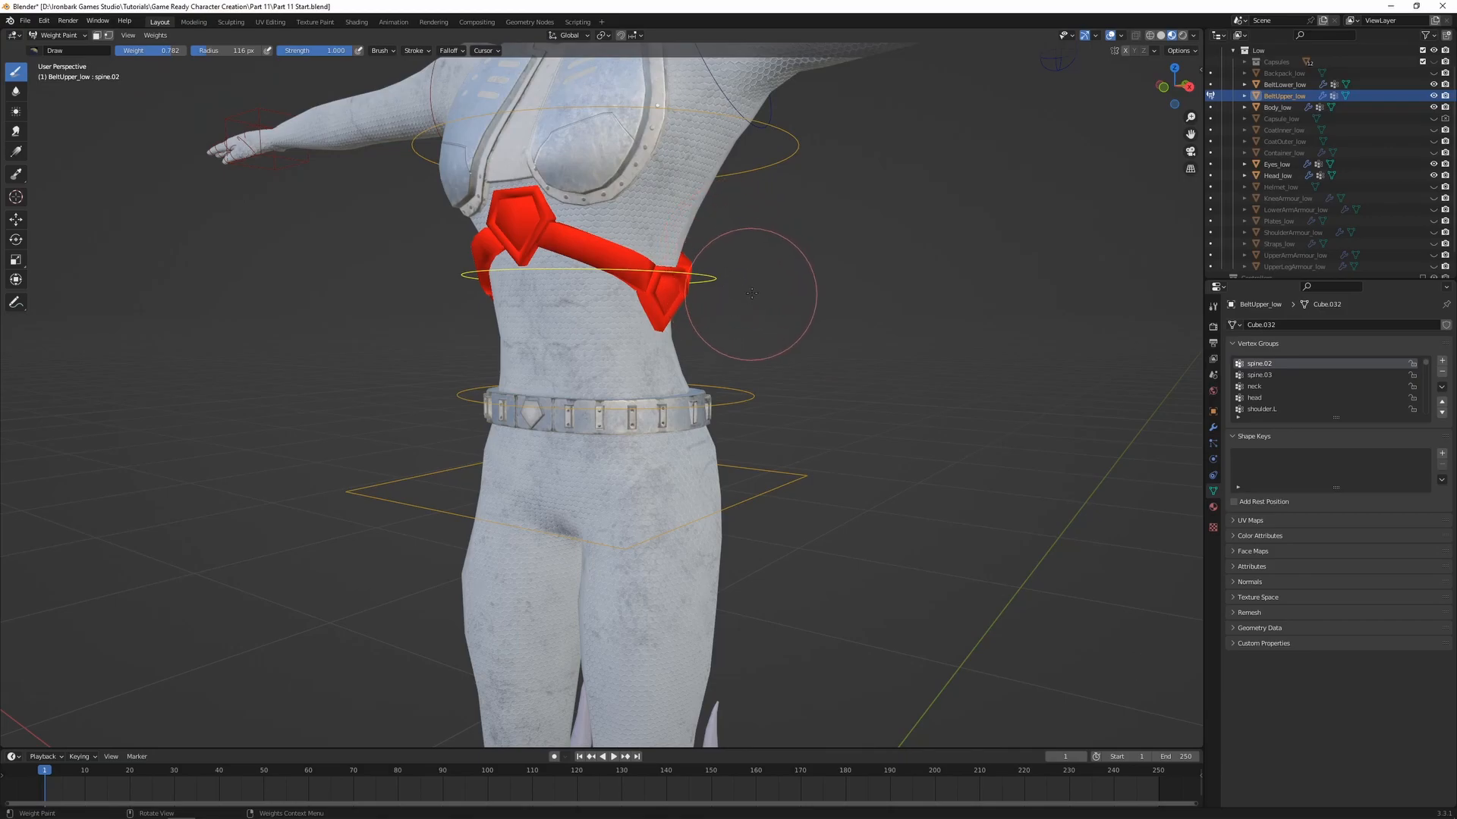
pyautogui.moveTo(774, 284); pyautogui.dragTo(743, 282, button='middle')
pyautogui.keyDown('shift'); pyautogui.moveTo(816, 239); pyautogui.dragTo(748, 385, button='middle'); pyautogui.keyUp('shift')
# Return to Object Mode and deselect the upper belt and armature
pyautogui.hotkey('ctrl', 'Tab')
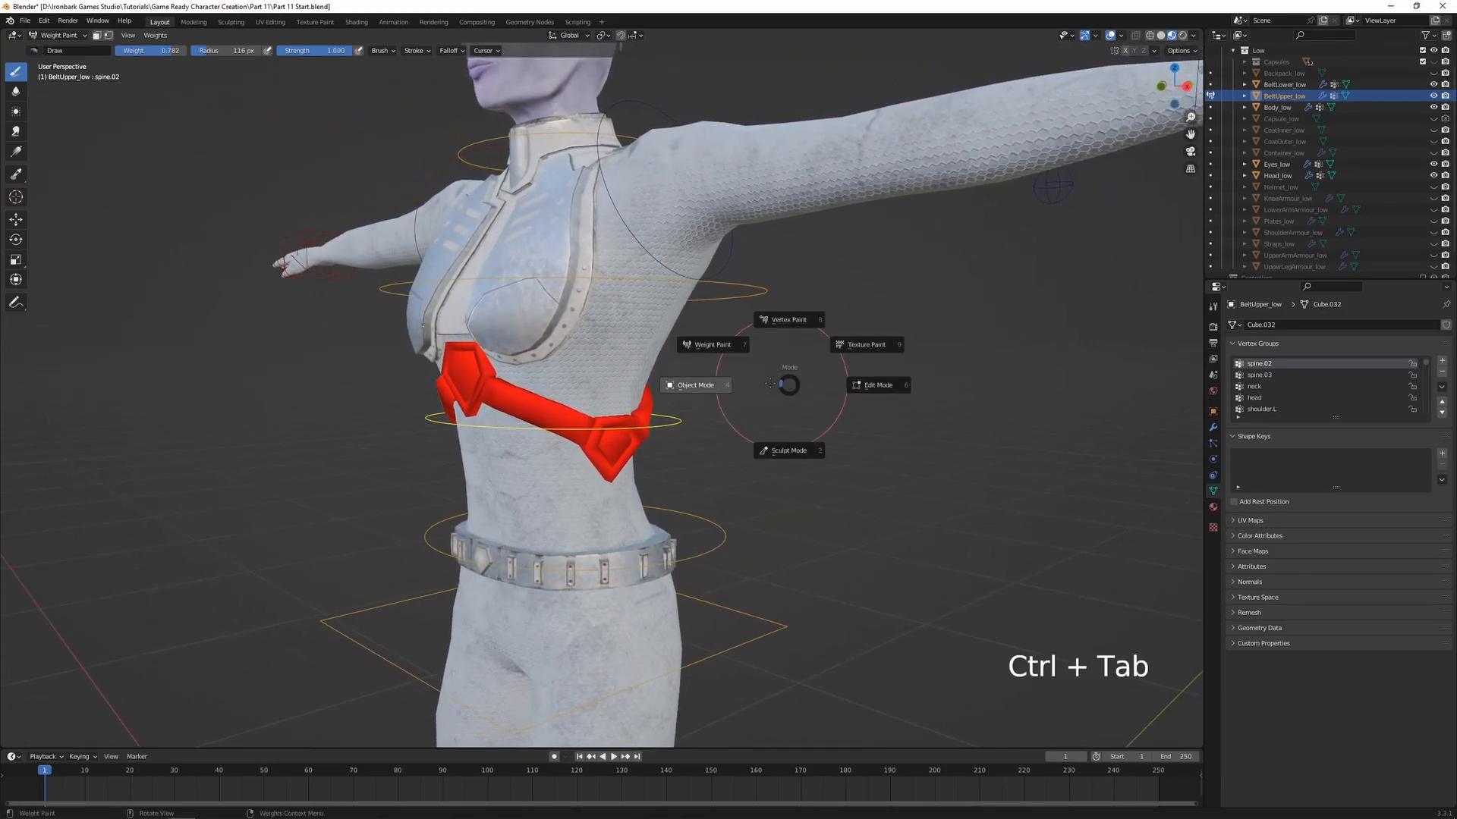
pyautogui.click(717, 385)
pyautogui.click(750, 369)
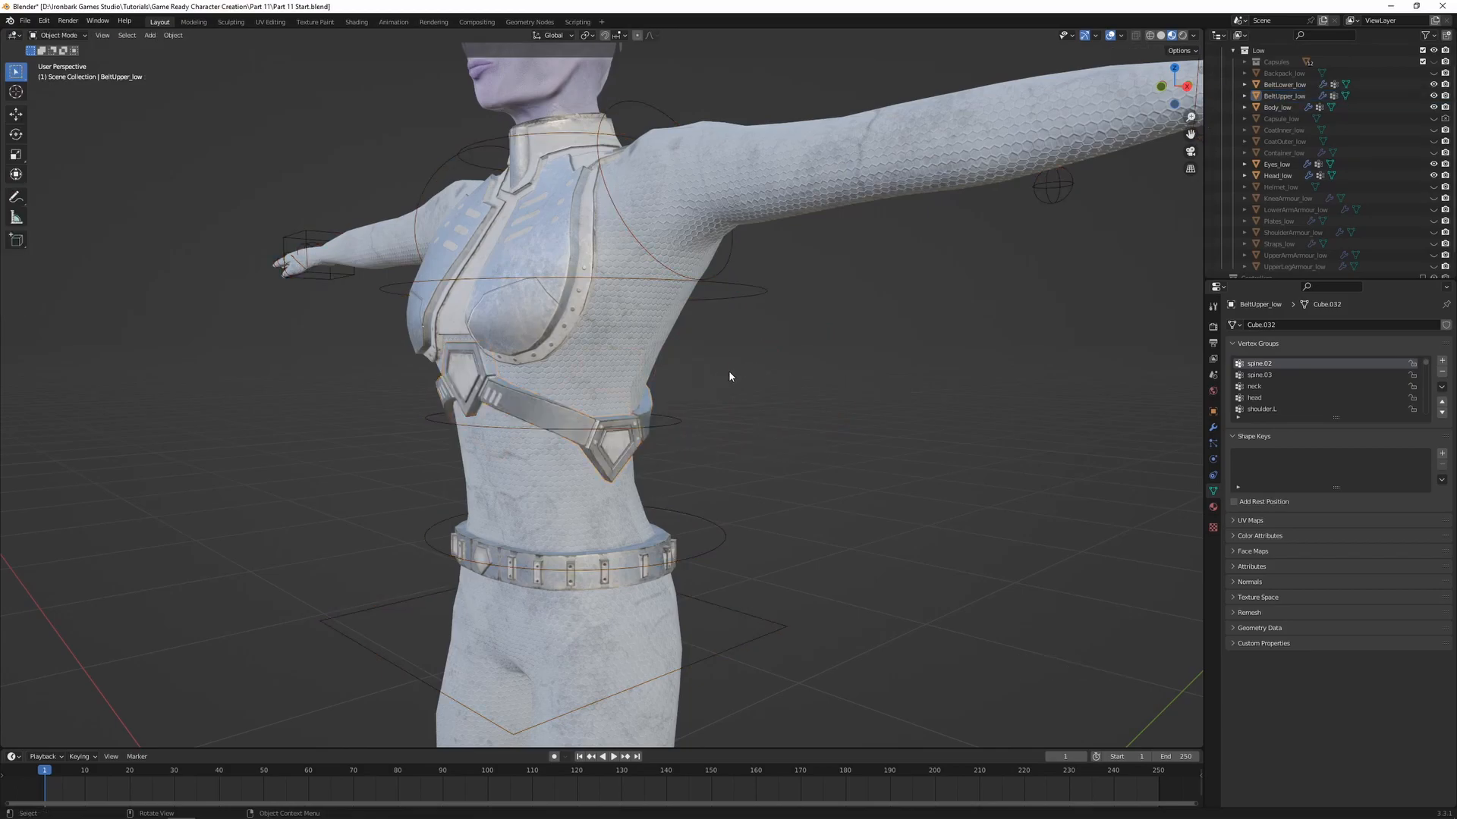
# Unhide Straps_low and parent it to the armature with empty groups
pyautogui.click(1434, 245)
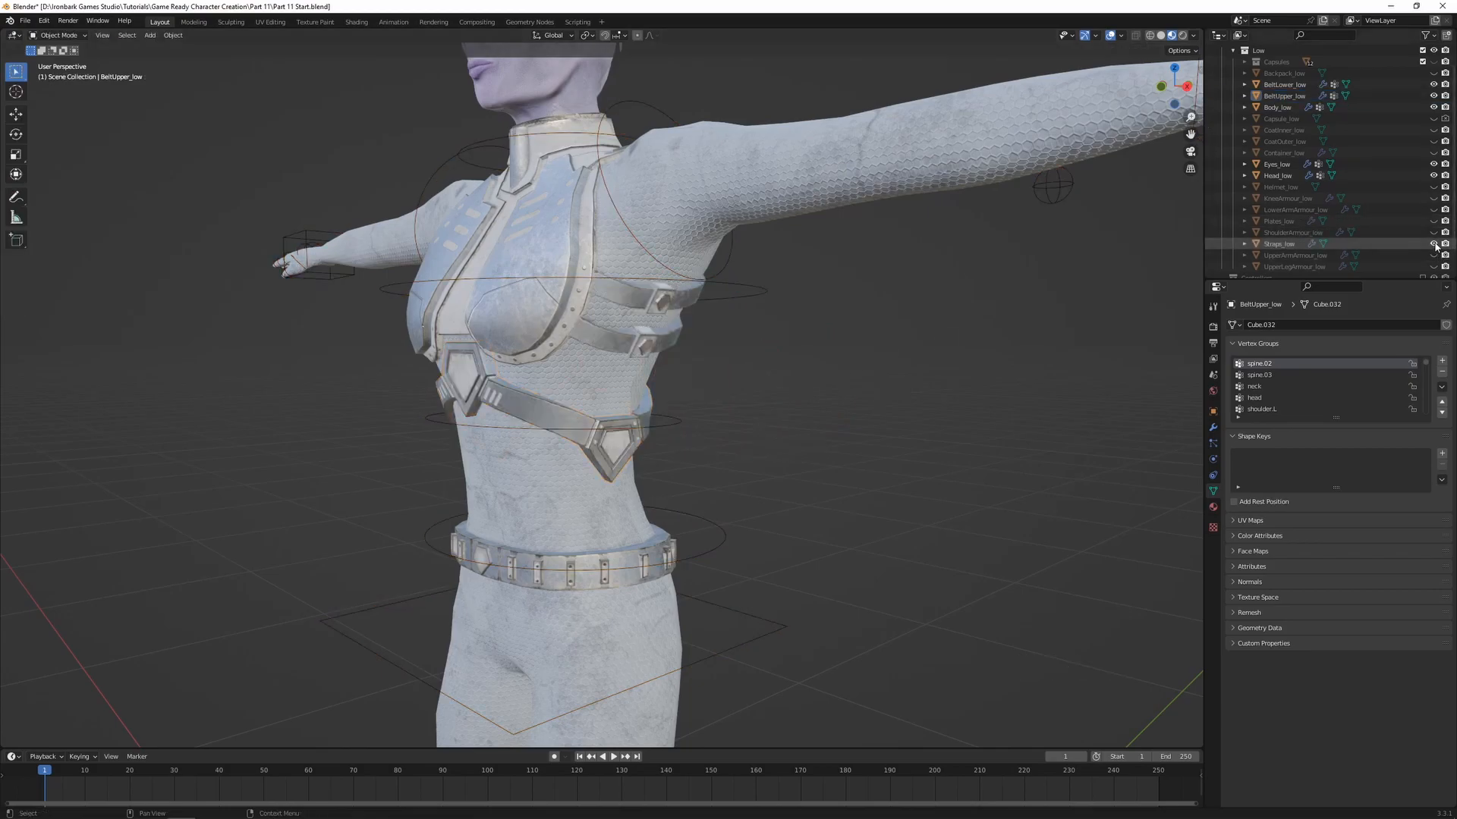
pyautogui.click(1279, 244)
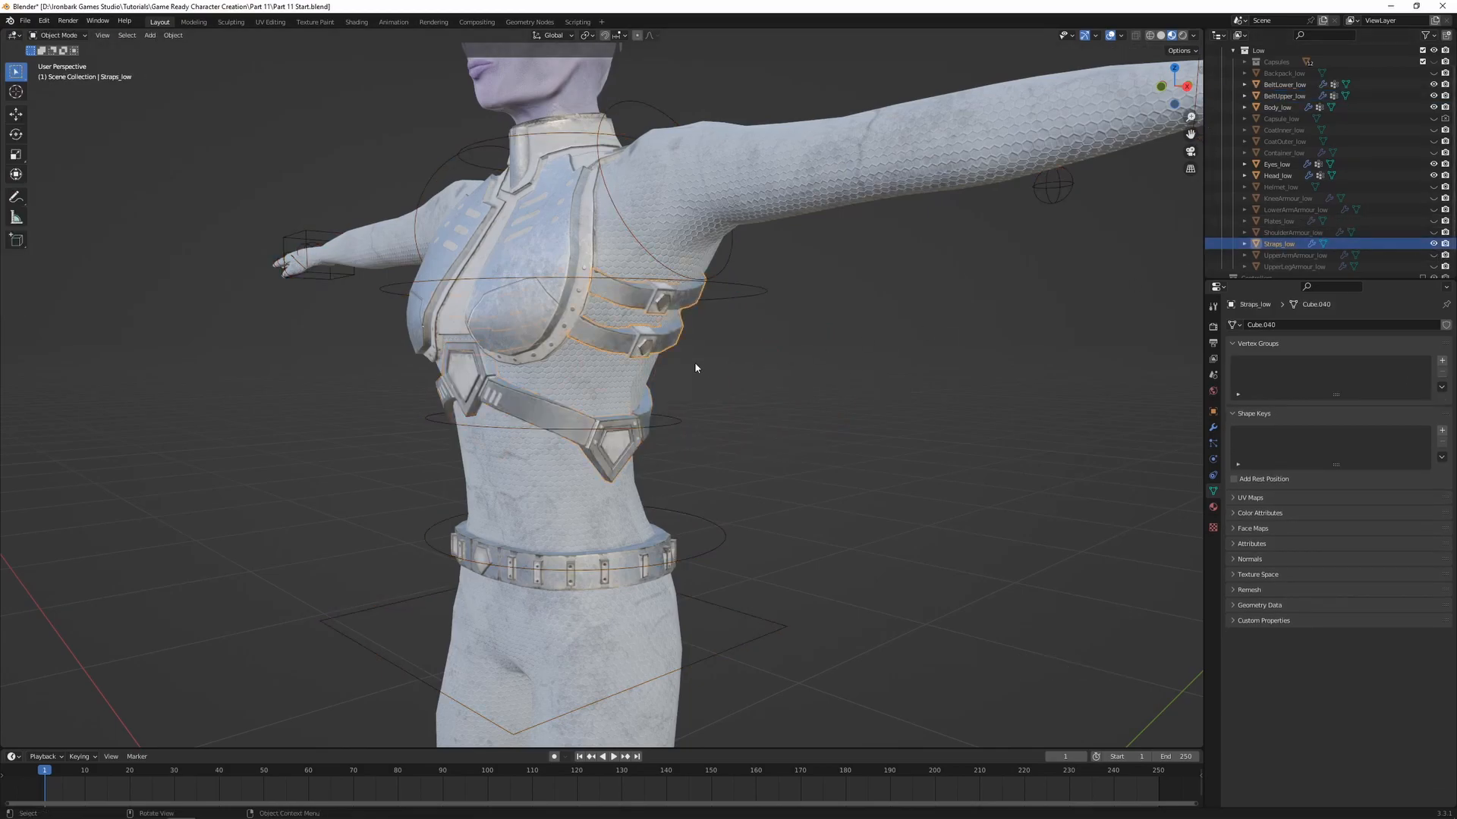
pyautogui.keyDown('shift'); pyautogui.click(768, 295); pyautogui.keyUp('shift')
pyautogui.hotkey('ctrl', 'p')
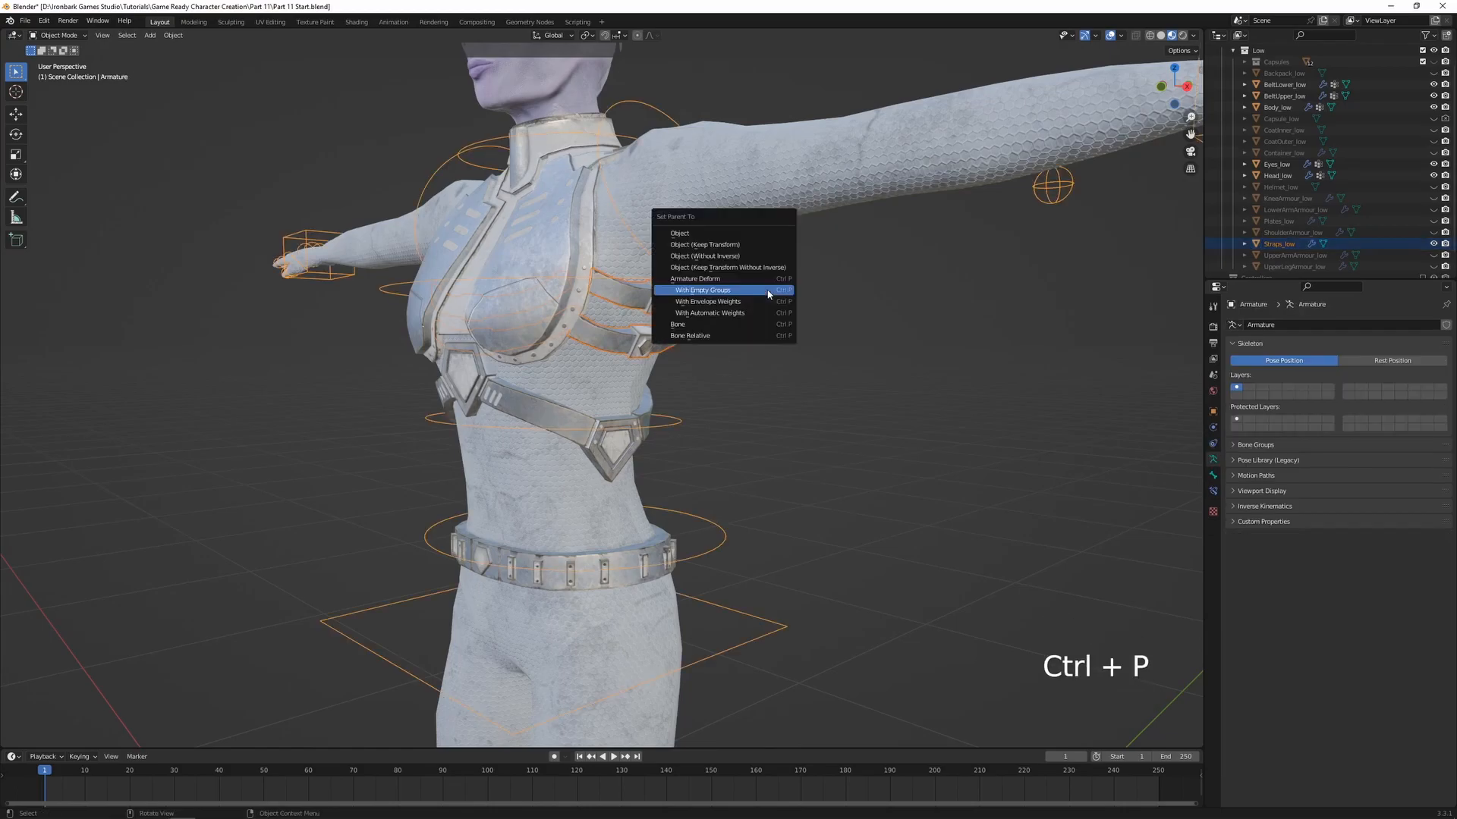
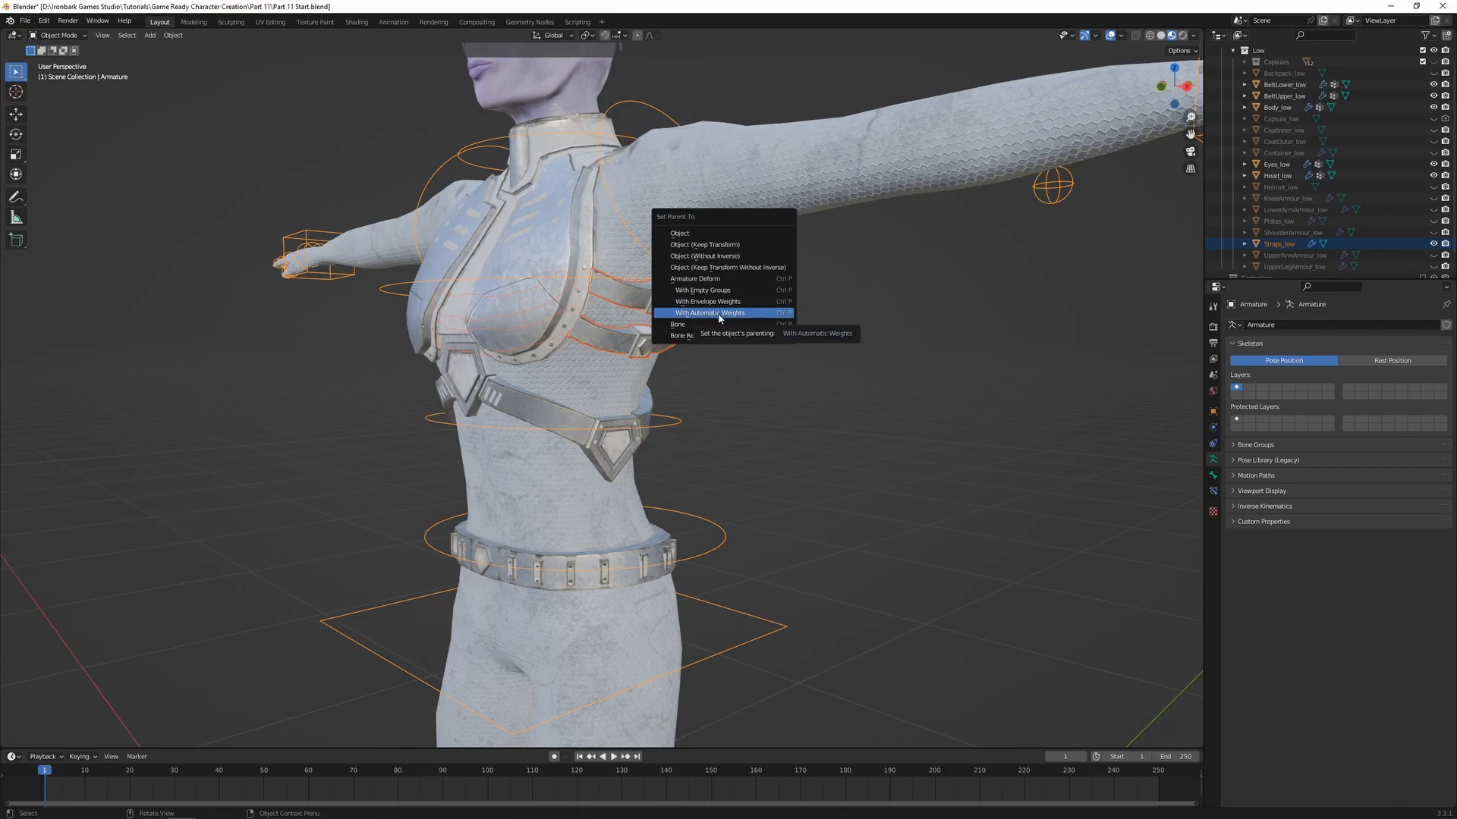
# Parent Straps_low to the armature with automatic weights, then switch the straps to Weight Paint mode
pyautogui.click(719, 318)
pyautogui.keyDown('shift'); pyautogui.click(654, 343); pyautogui.keyUp('shift')
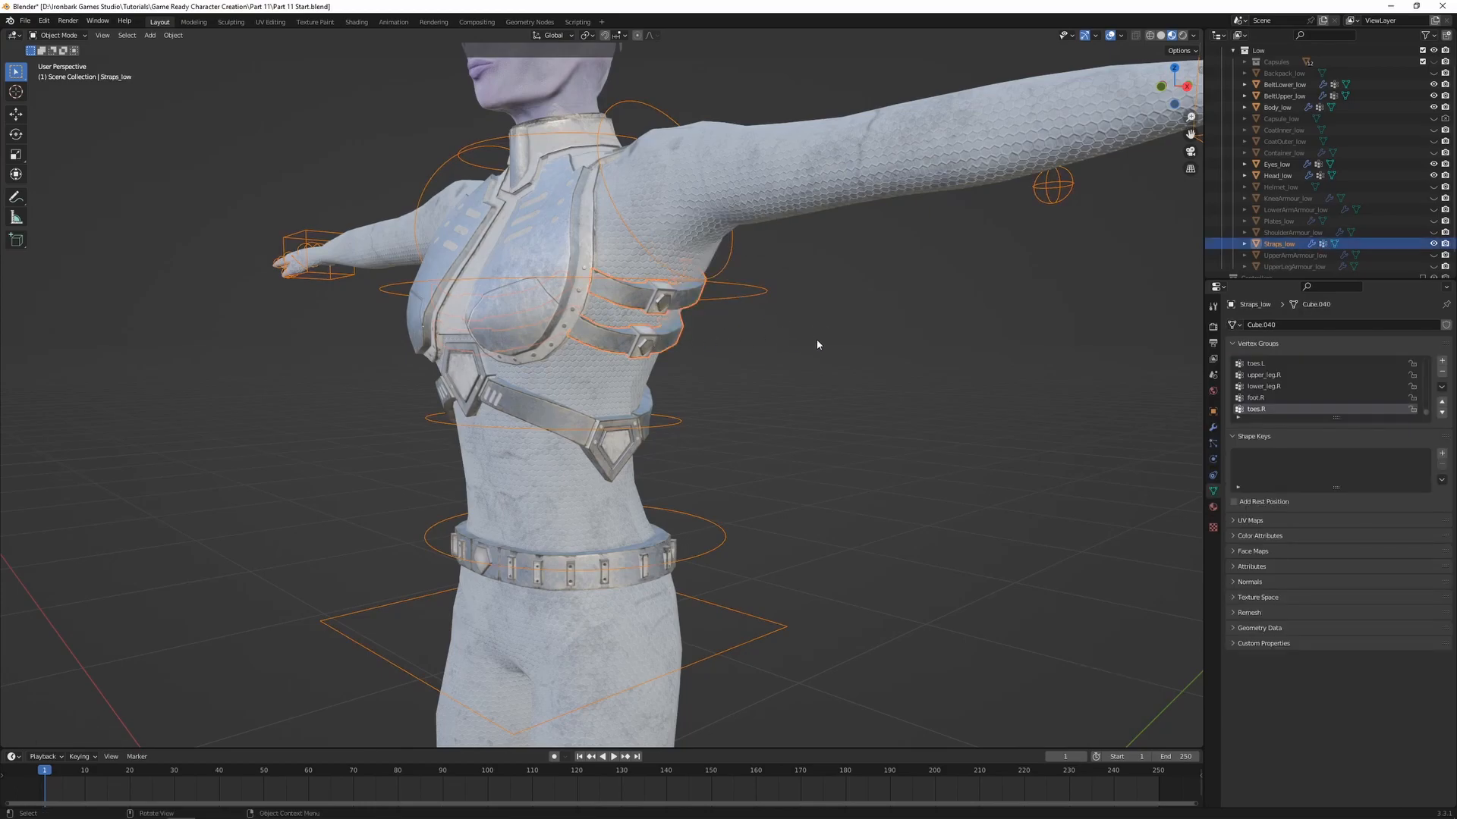
pyautogui.hotkey('ctrl', 'Tab')
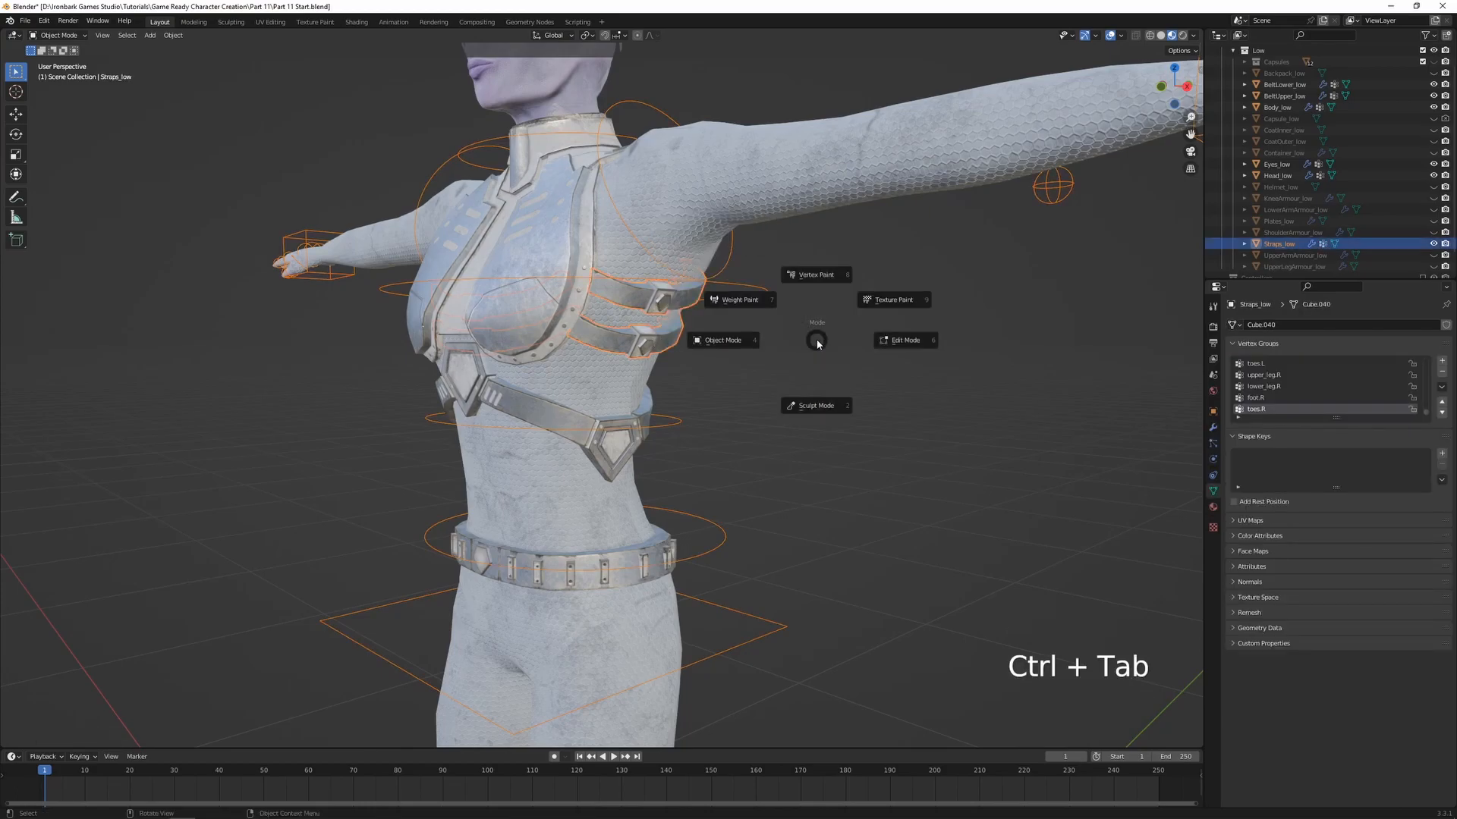
pyautogui.click(744, 301)
# Check the straps' spine.02 and spine.03 weights, then test-rotate the spine.03 bone freely and cancel the rotation
pyautogui.scroll(2, 845, 318)
pyautogui.keyDown('ctrl'); pyautogui.click(834, 246); pyautogui.keyUp('ctrl')
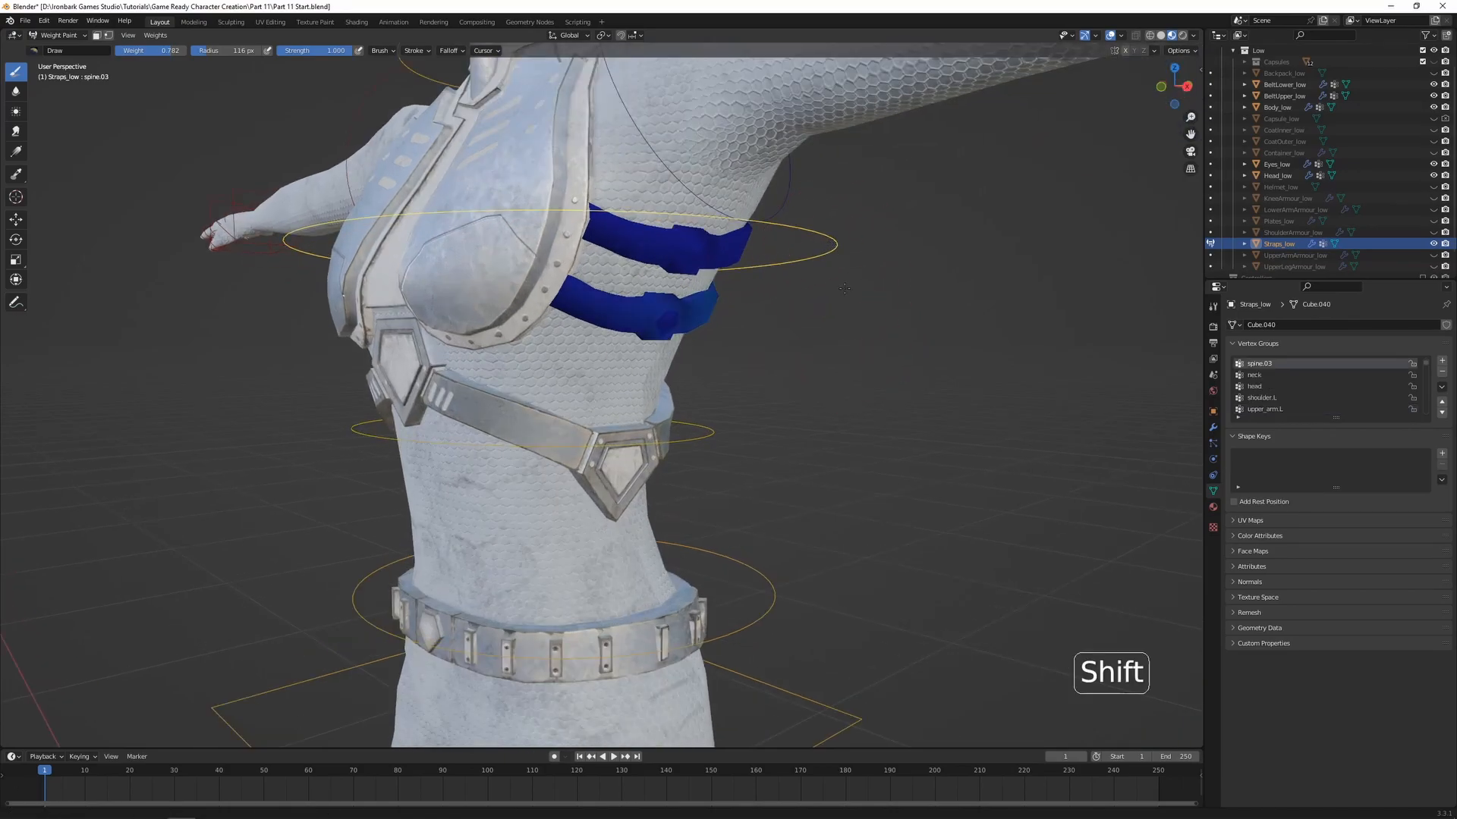
pyautogui.keyDown('shift'); pyautogui.moveTo(846, 288); pyautogui.dragTo(823, 433, button='middle'); pyautogui.keyUp('shift')
pyautogui.keyDown('ctrl'); pyautogui.click(692, 567); pyautogui.keyUp('ctrl')
pyautogui.keyDown('shift'); pyautogui.moveTo(695, 565); pyautogui.dragTo(699, 493, button='middle'); pyautogui.keyUp('shift')
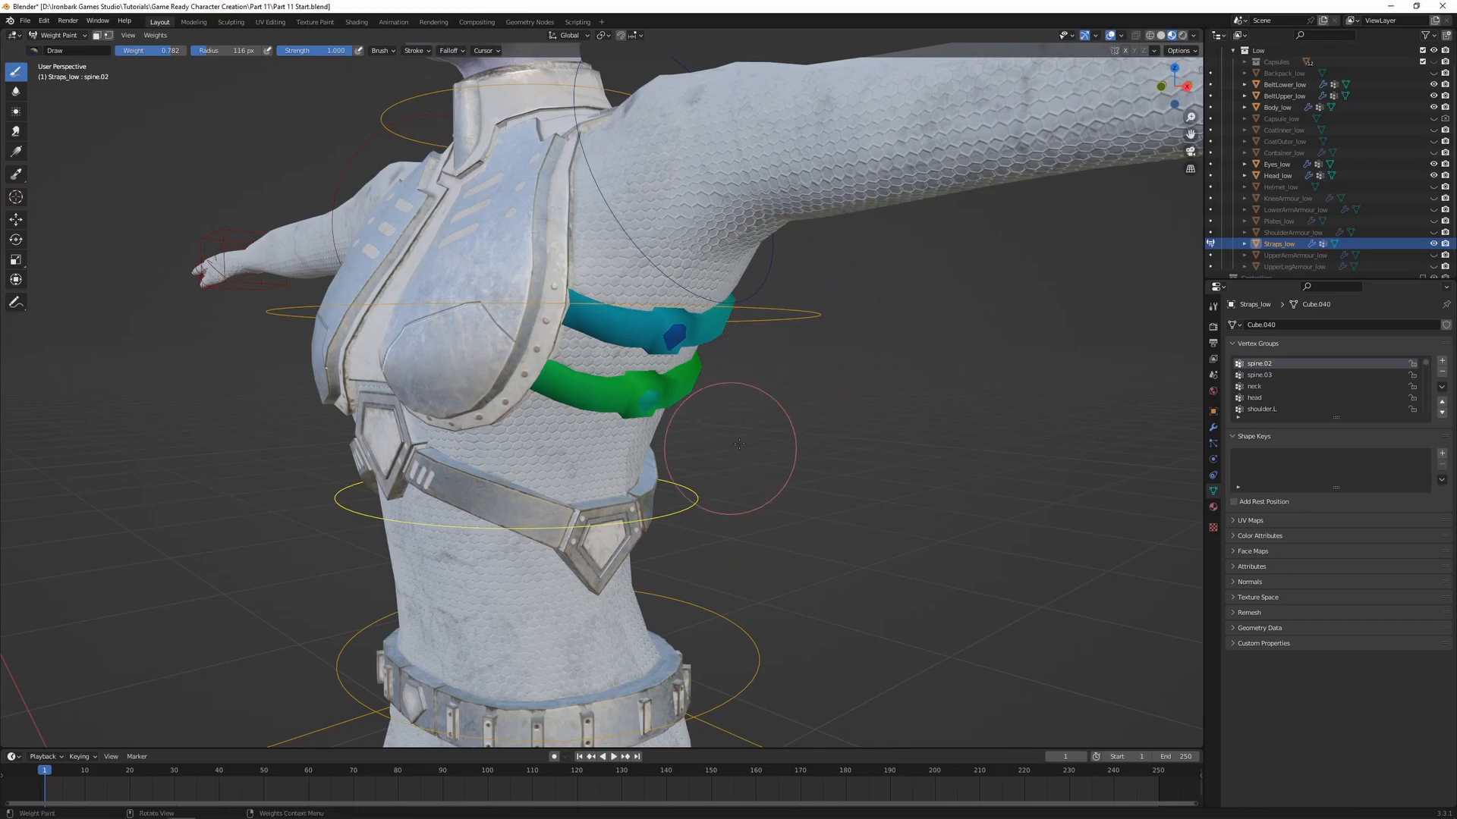
pyautogui.keyDown('ctrl'); pyautogui.click(818, 312); pyautogui.keyUp('ctrl')
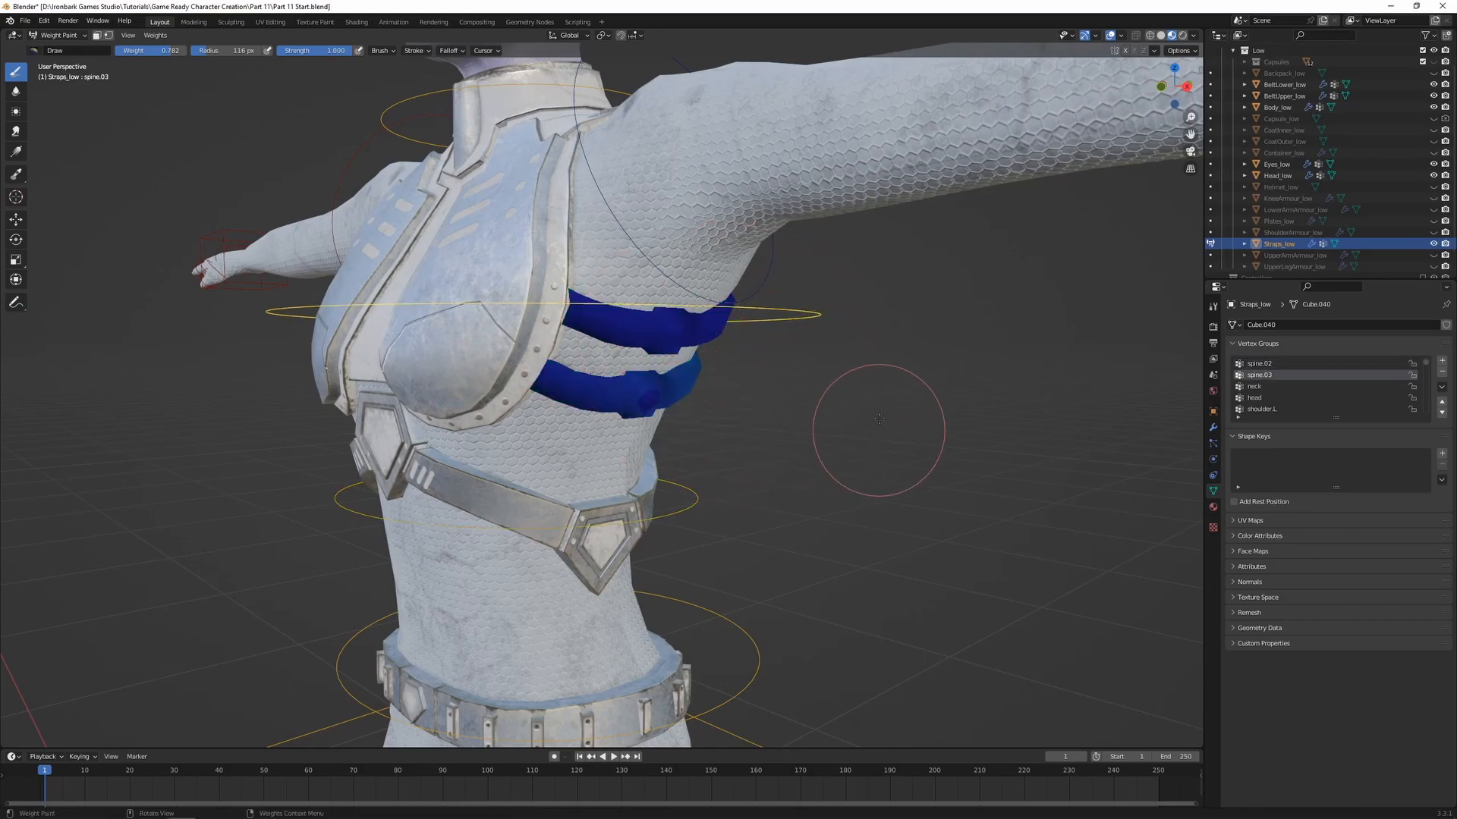
pyautogui.press('r')
pyautogui.press('r')
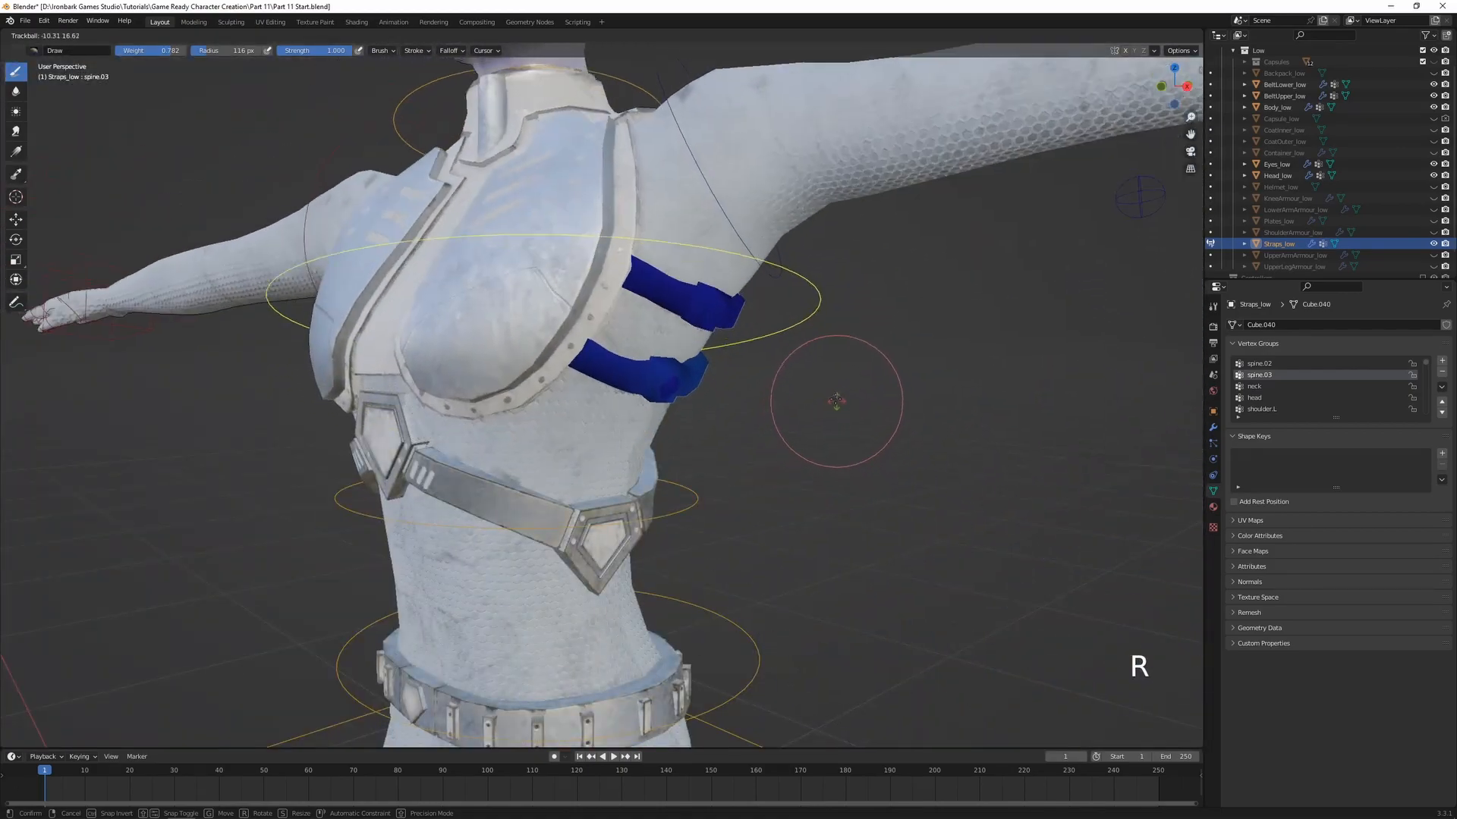
pyautogui.click(739, 285)
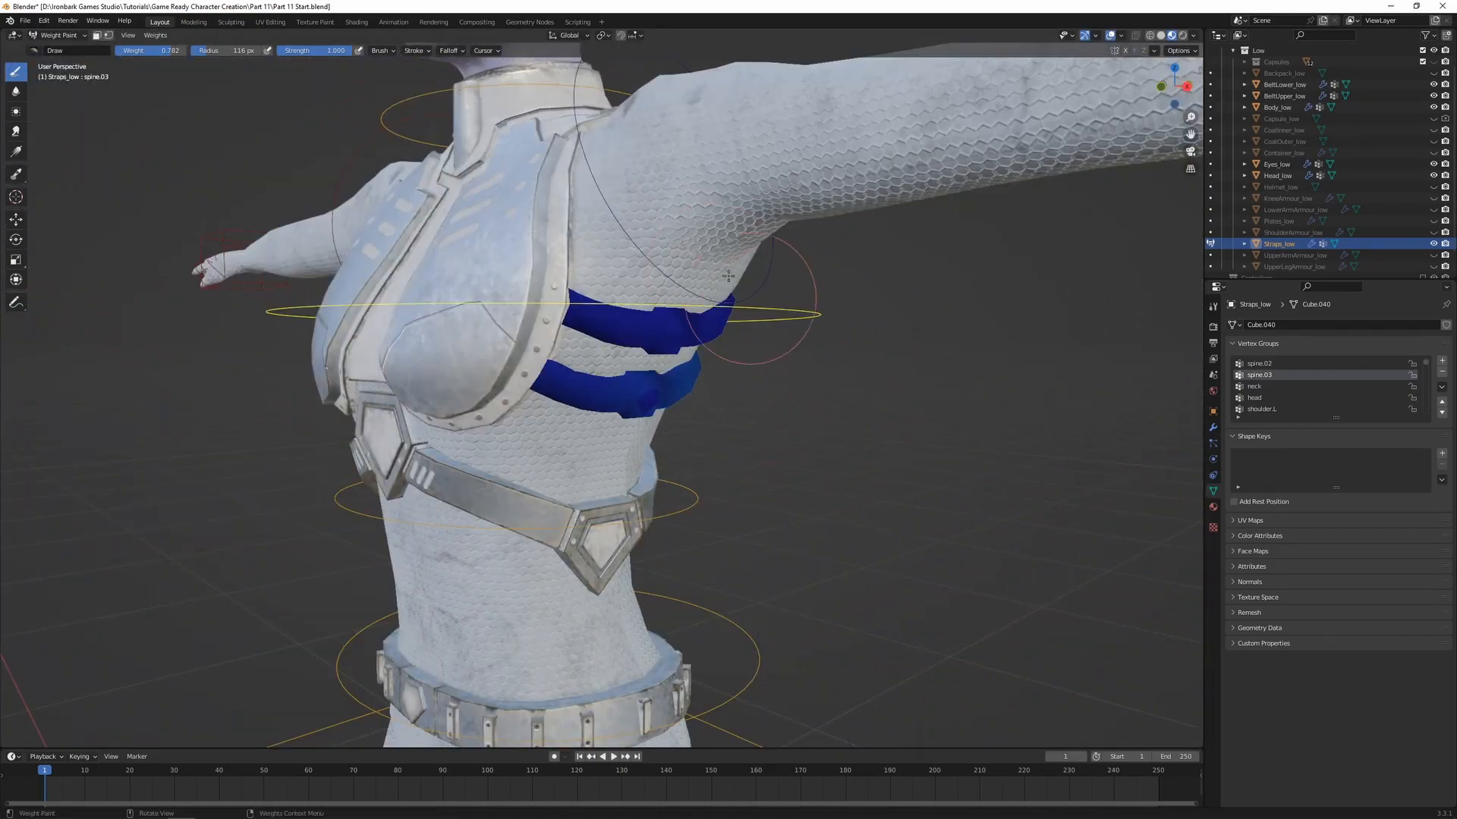
# Test-rotate the shoulder.L bone to check how the straps deform, then undo the rotation
pyautogui.keyDown('ctrl'); pyautogui.click(665, 258); pyautogui.keyUp('ctrl')
pyautogui.moveTo(733, 323); pyautogui.dragTo(793, 361, button='middle')
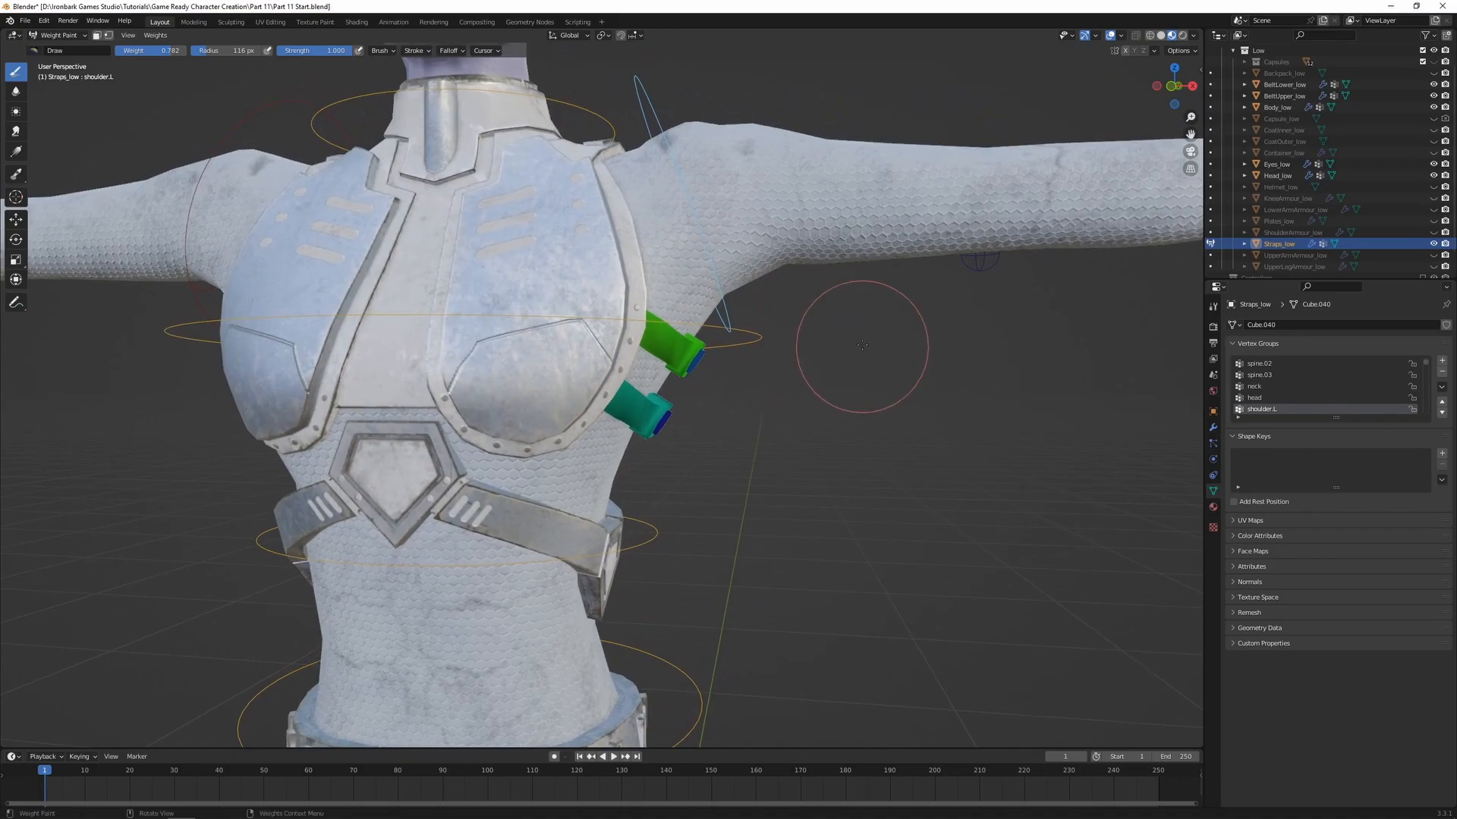
pyautogui.press('r')
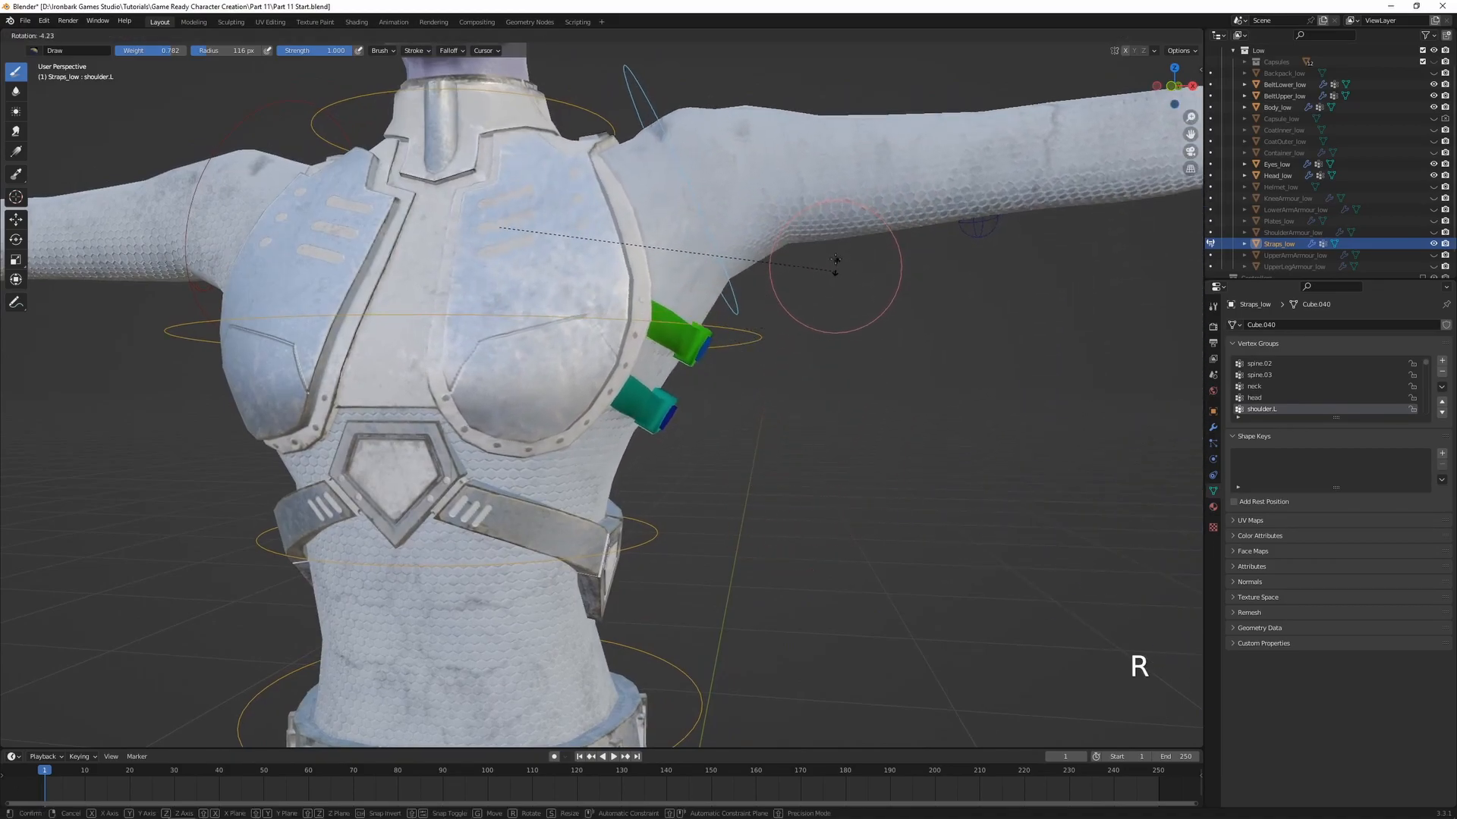
pyautogui.click(835, 208)
pyautogui.moveTo(835, 208)
pyautogui.mouseDown(button='middle')
pyautogui.moveTo(763, 294)
pyautogui.moveTo(493, 318)
pyautogui.moveTo(395, 357)
pyautogui.moveTo(698, 549)
pyautogui.moveTo(701, 524)
pyautogui.mouseUp(button='middle')
pyautogui.hotkey('ctrl', 'z')
pyautogui.hotkey('ctrl', 'z')
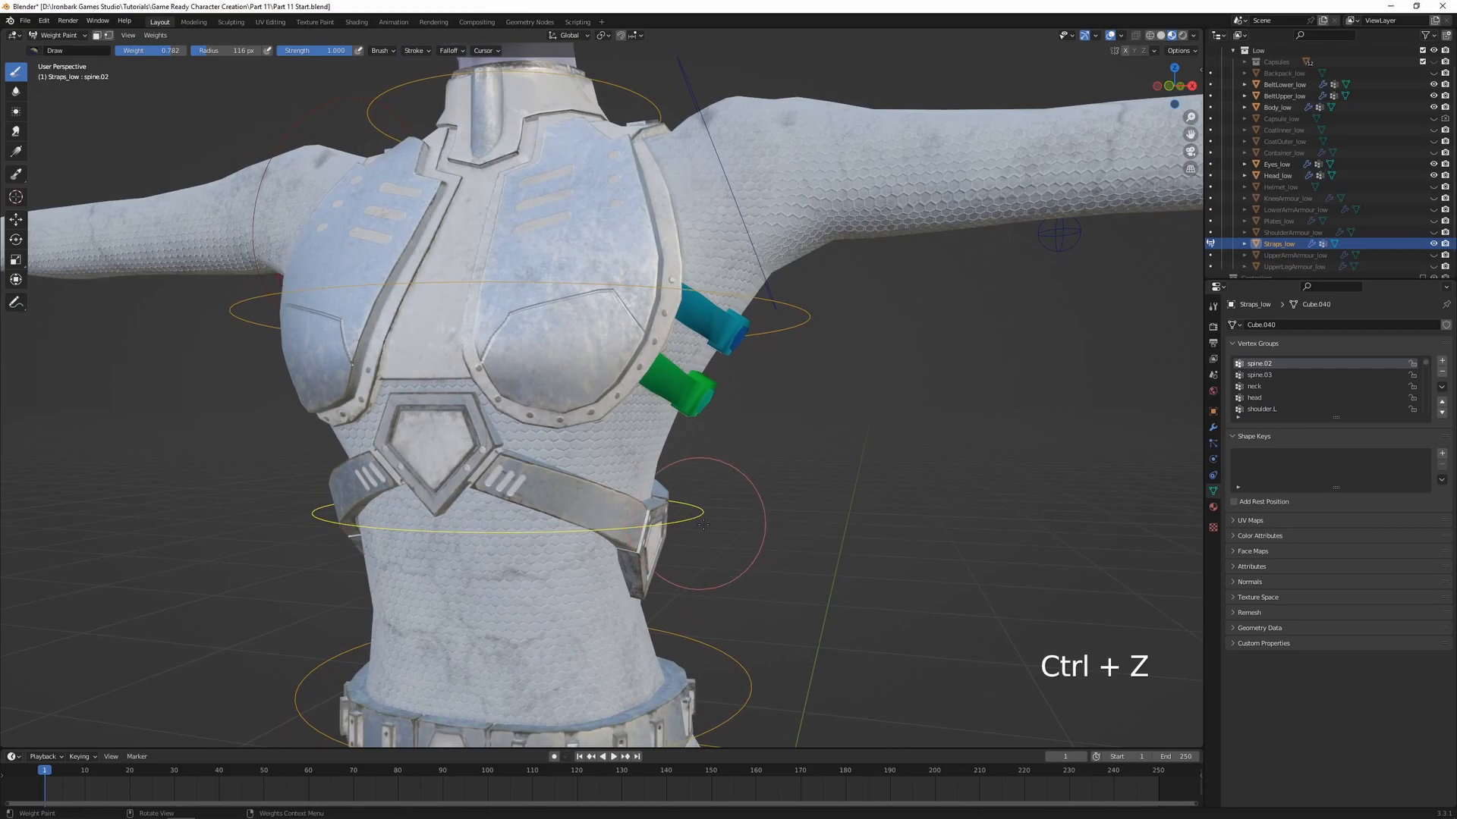
# Test-rotate the spine.02 bone freely, examine the straps and their gems from the side, and undo the rotation
pyautogui.press('r')
pyautogui.press('r')
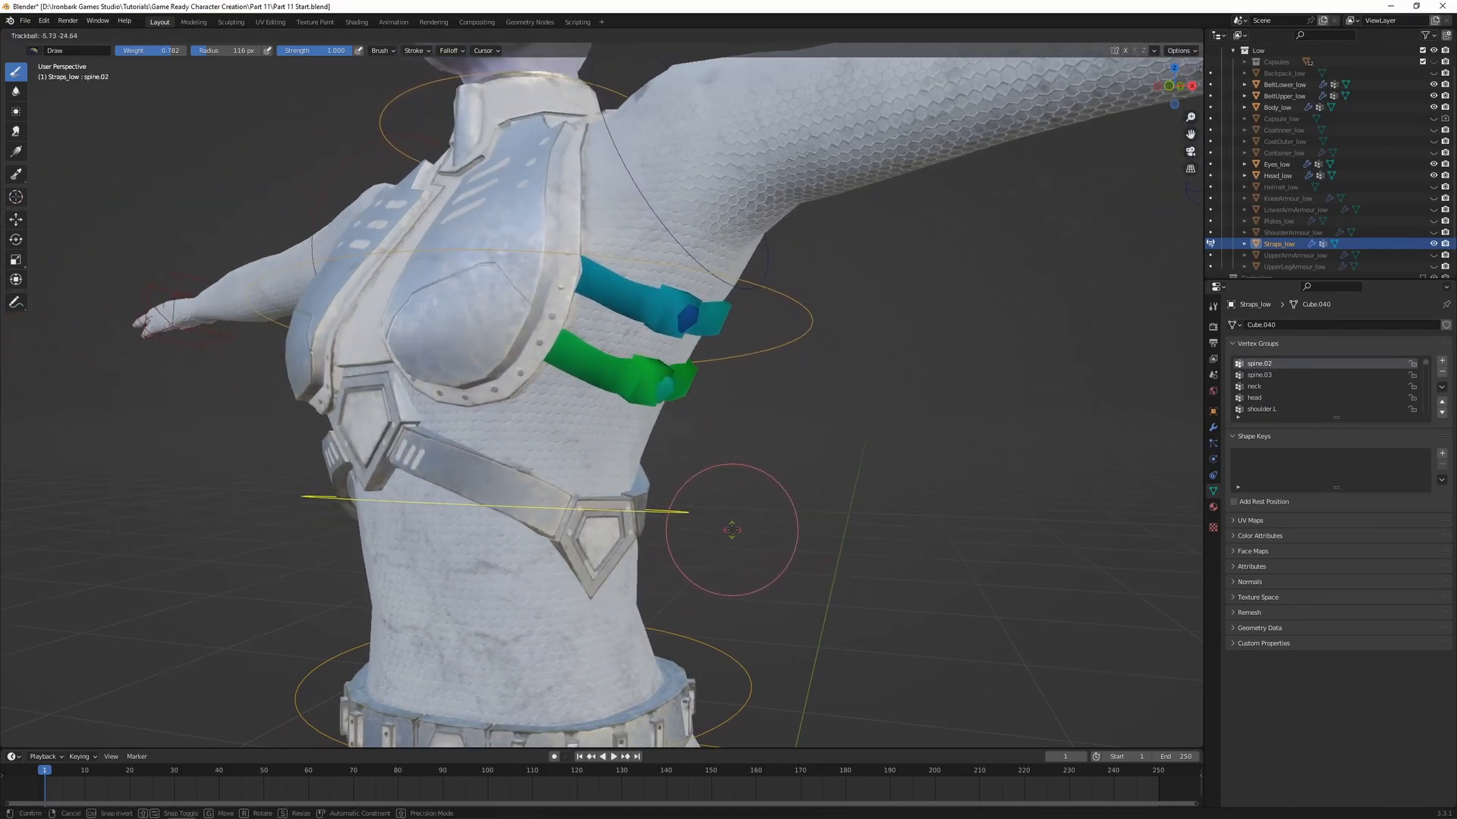
pyautogui.click(736, 522)
pyautogui.moveTo(736, 521); pyautogui.dragTo(603, 336, button='middle')
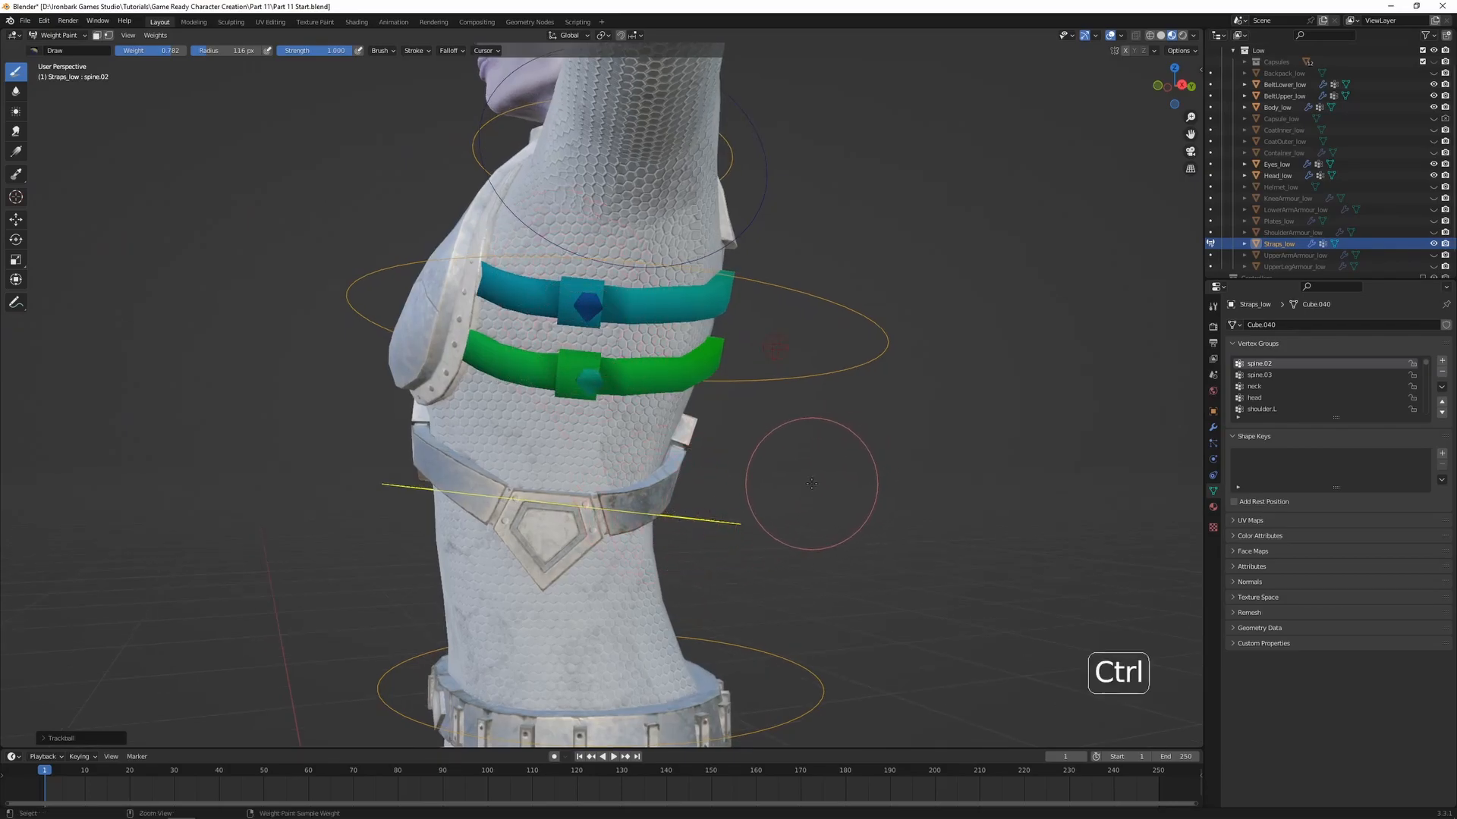
pyautogui.hotkey('ctrl', 'z')
pyautogui.hotkey('ctrl', 'z')
# Select the lower strap's linked gem geometry in Edit Mode and assign it to the spine.02 vertex group with weight 0.507
pyautogui.press('Tab')
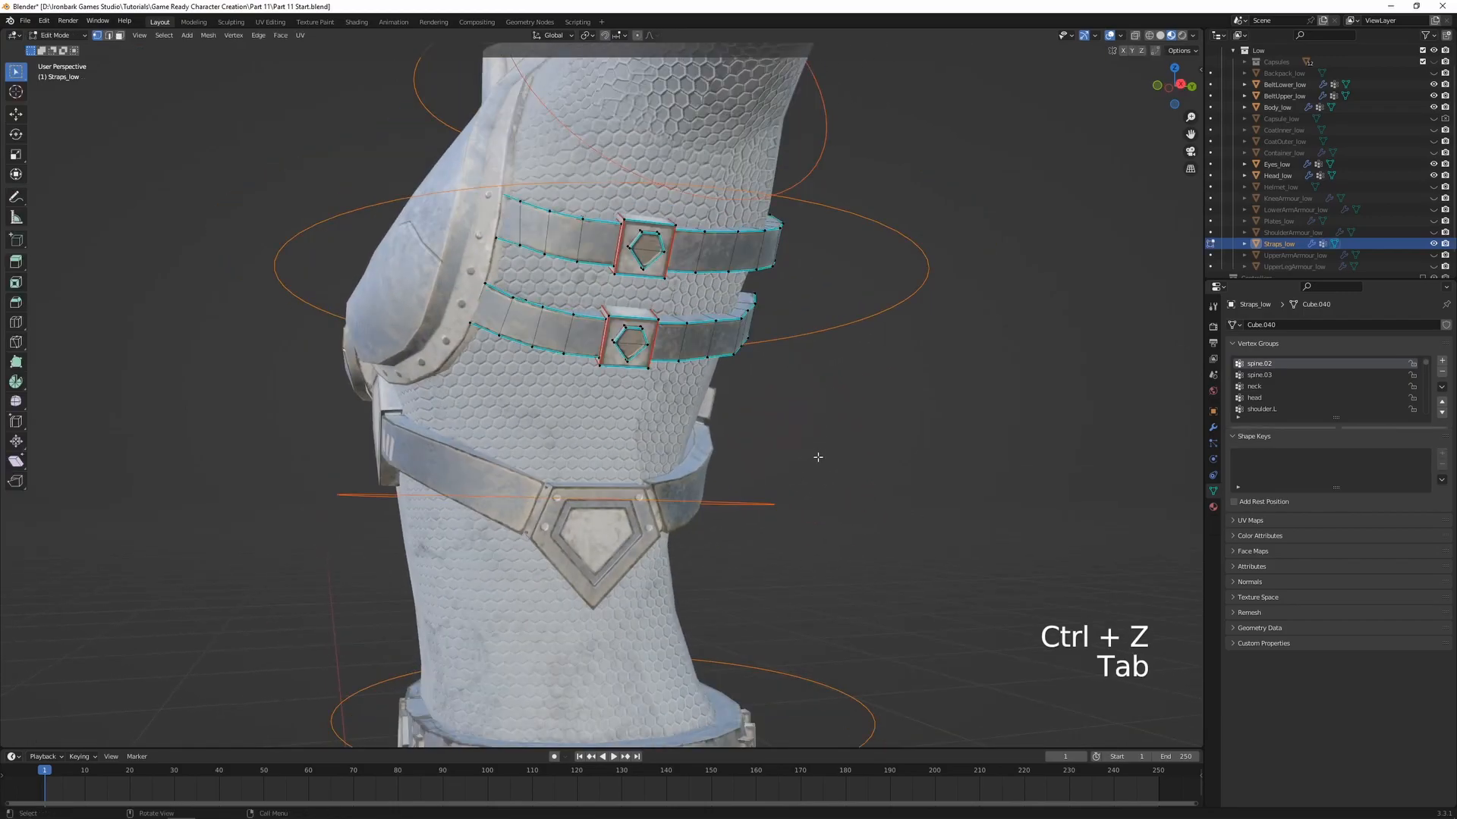
pyautogui.hotkey('ctrl', 'l')
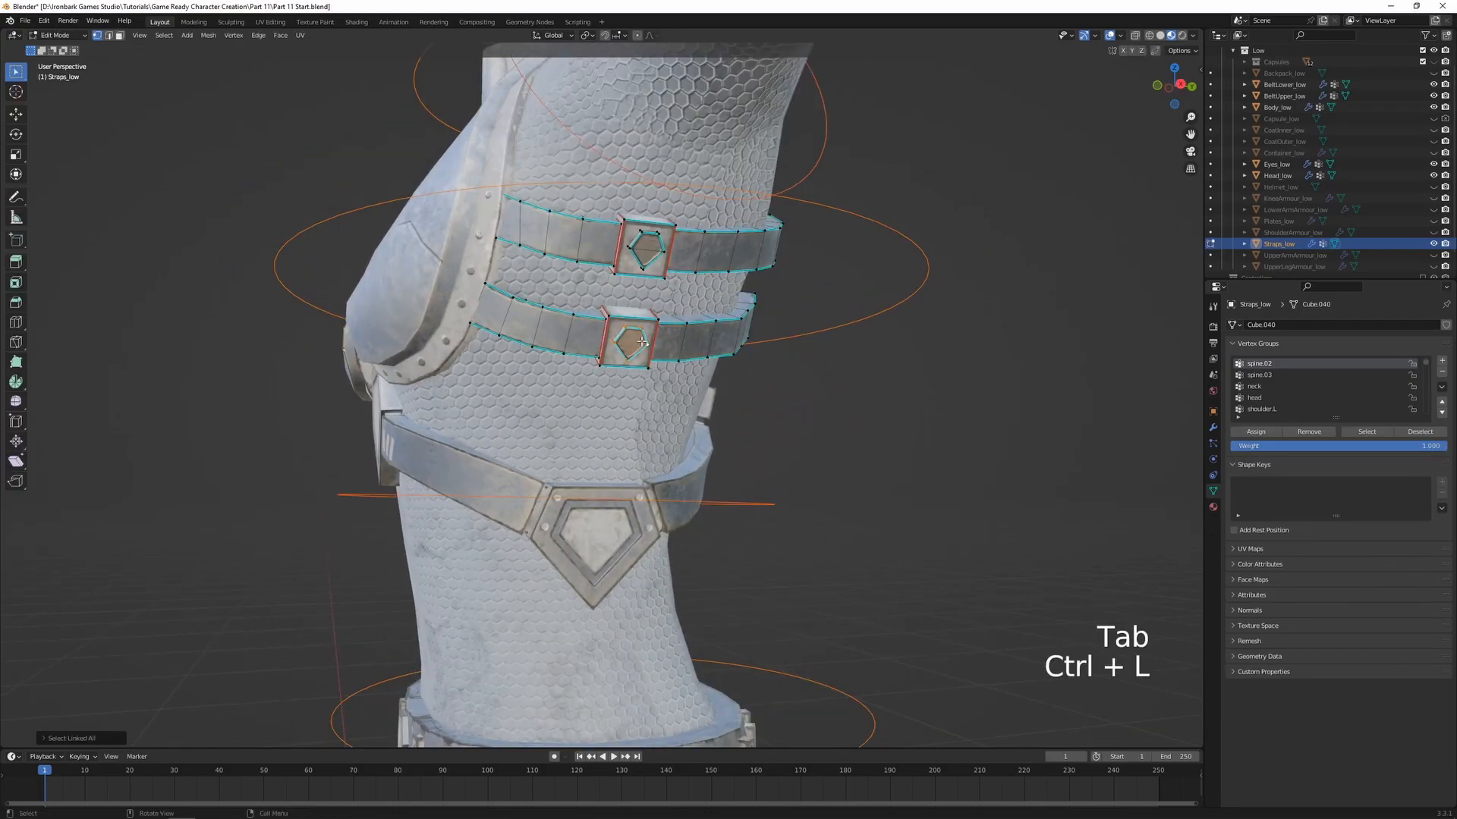
pyautogui.press('Tab')
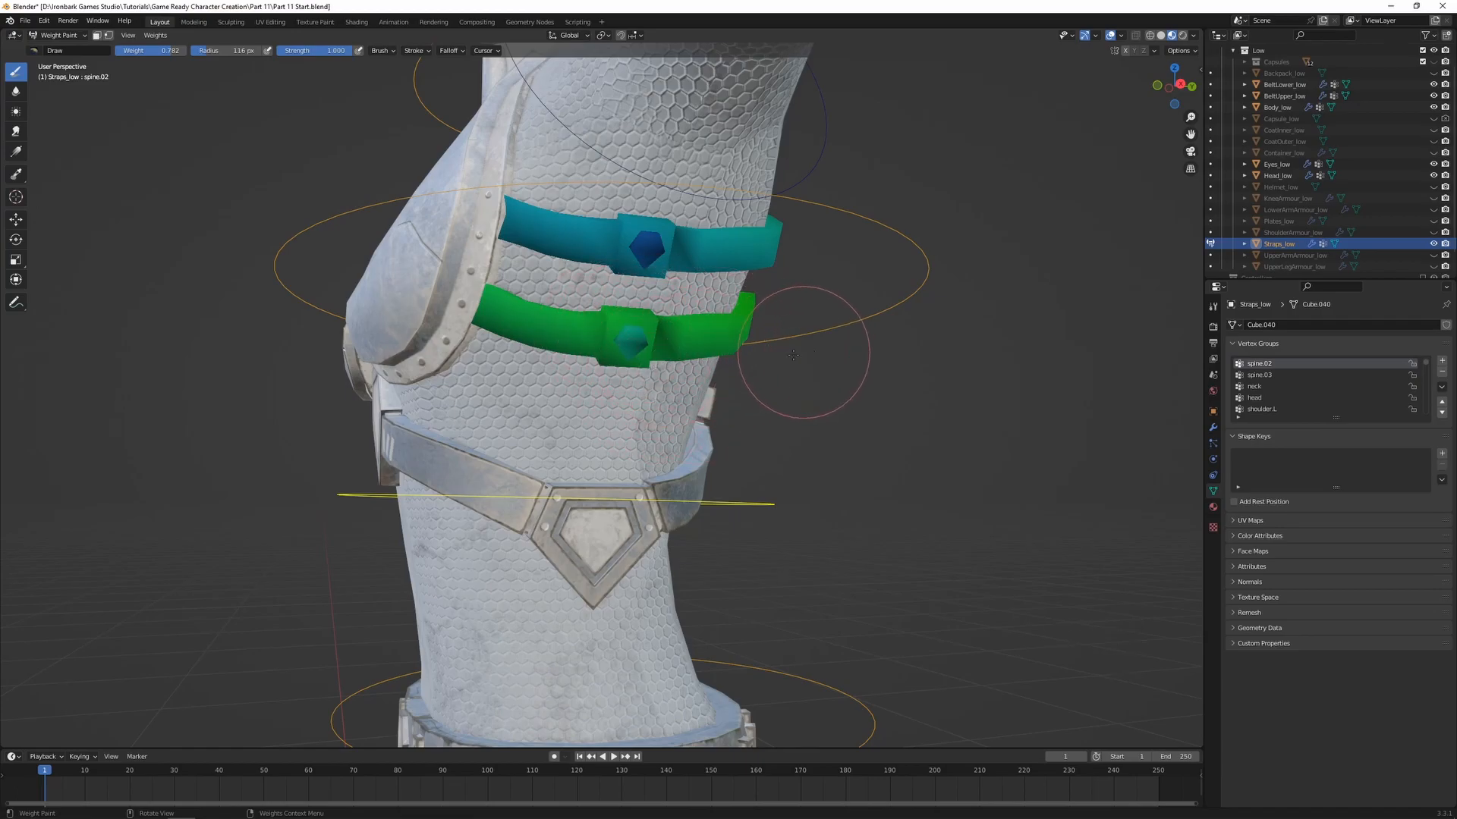
pyautogui.press('Tab')
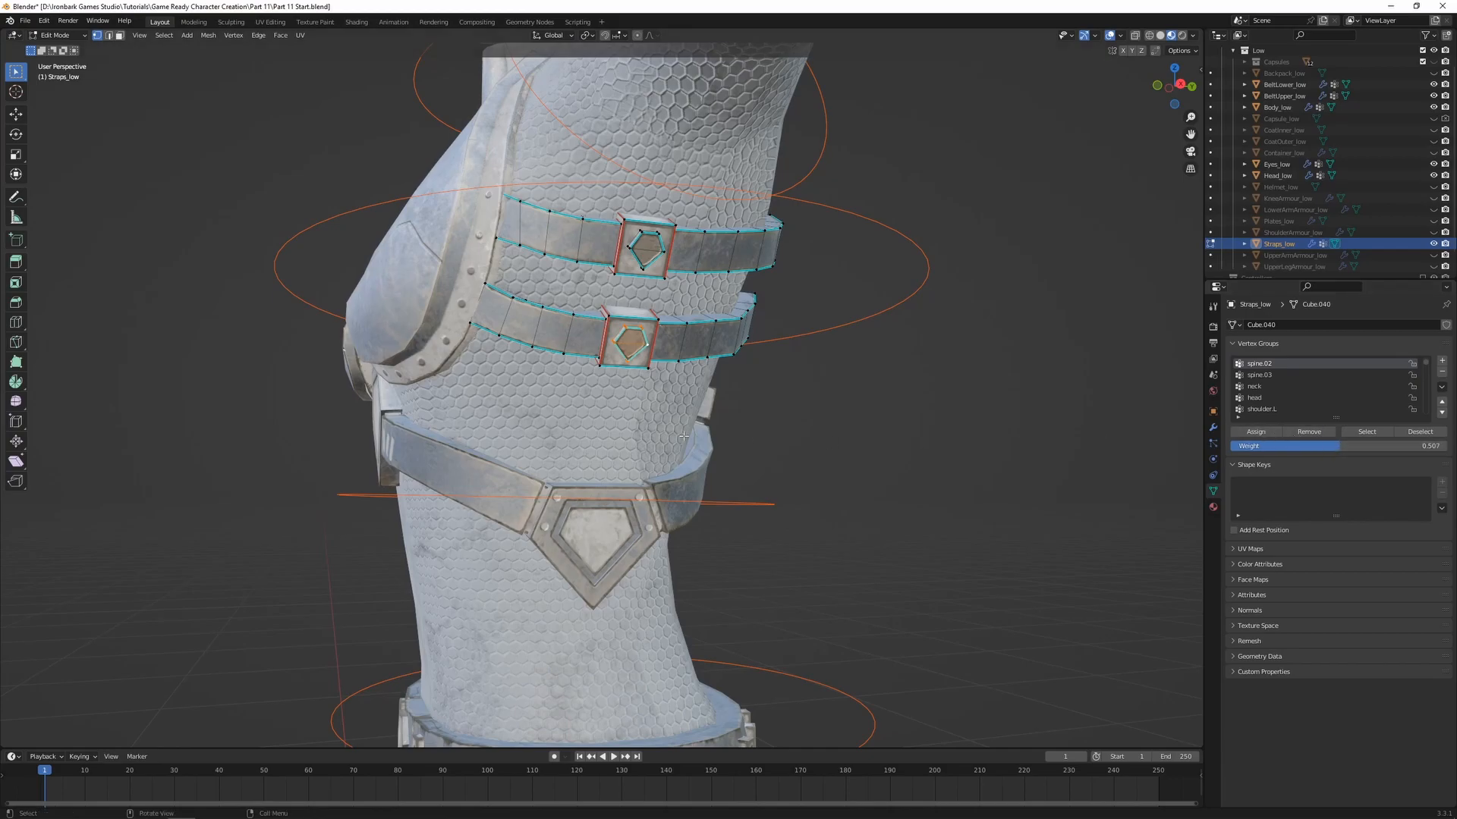
pyautogui.press('Tab')
# Test-rotate the spine.02 and spine.03 bones freely to check the lower gem against its strap, cancelling each rotation
pyautogui.press('r')
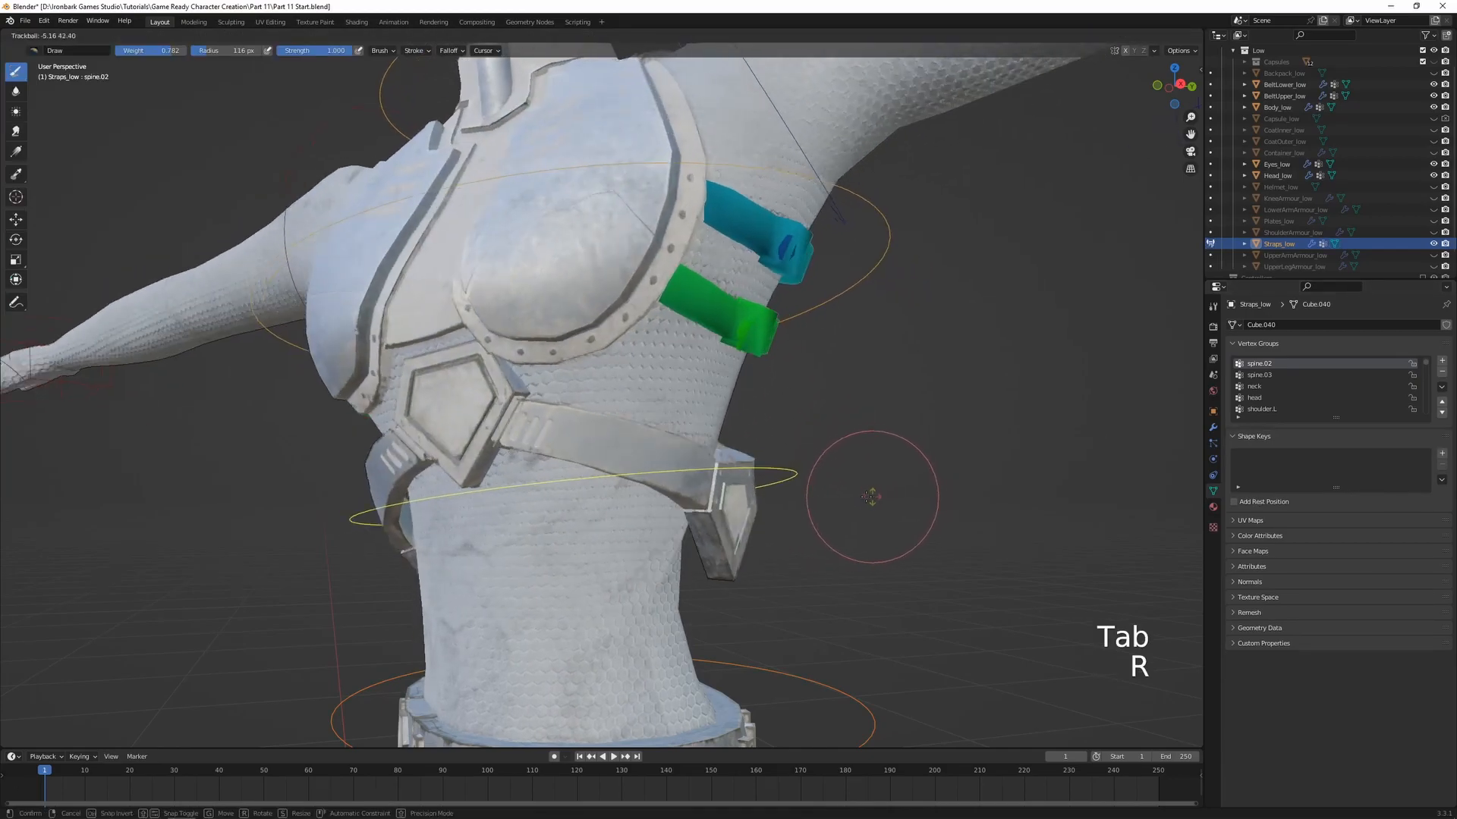
pyautogui.rightClick(846, 498)
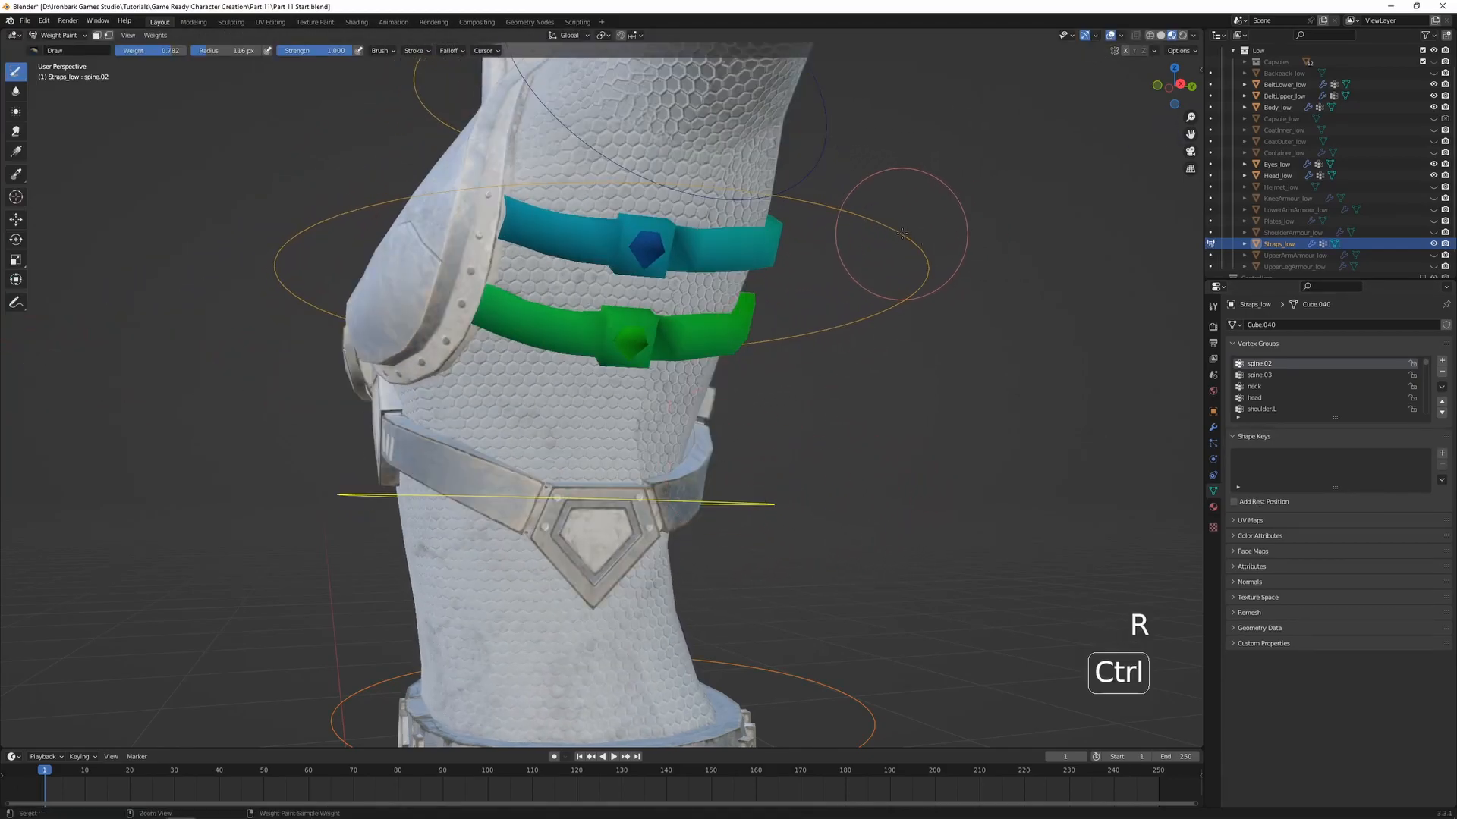
pyautogui.keyDown('ctrl'); pyautogui.click(924, 262); pyautogui.keyUp('ctrl')
pyautogui.keyDown('shift'); pyautogui.moveTo(841, 350); pyautogui.dragTo(746, 390, button='middle'); pyautogui.keyUp('shift')
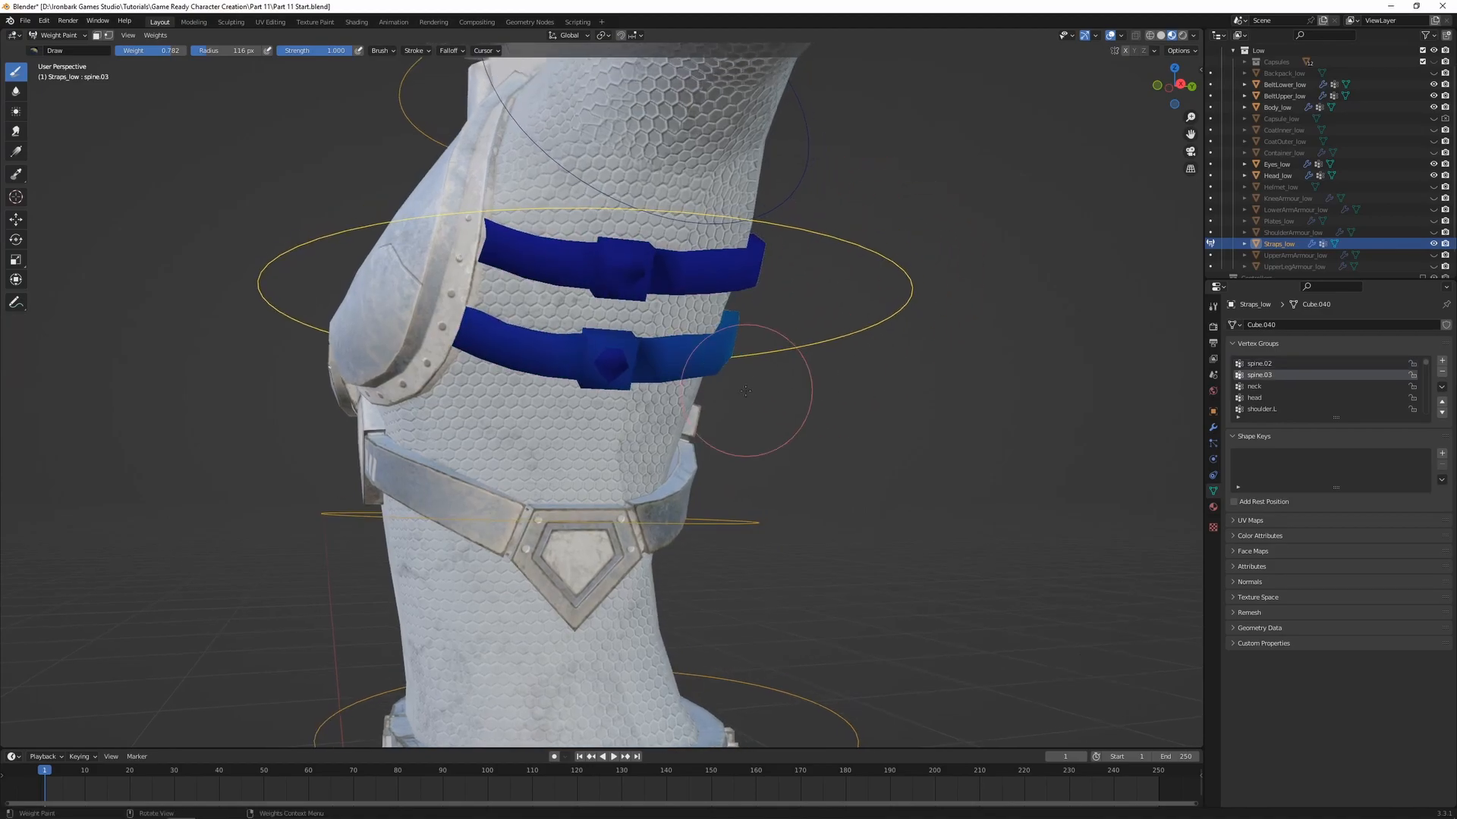
pyautogui.press('r')
pyautogui.press('r')
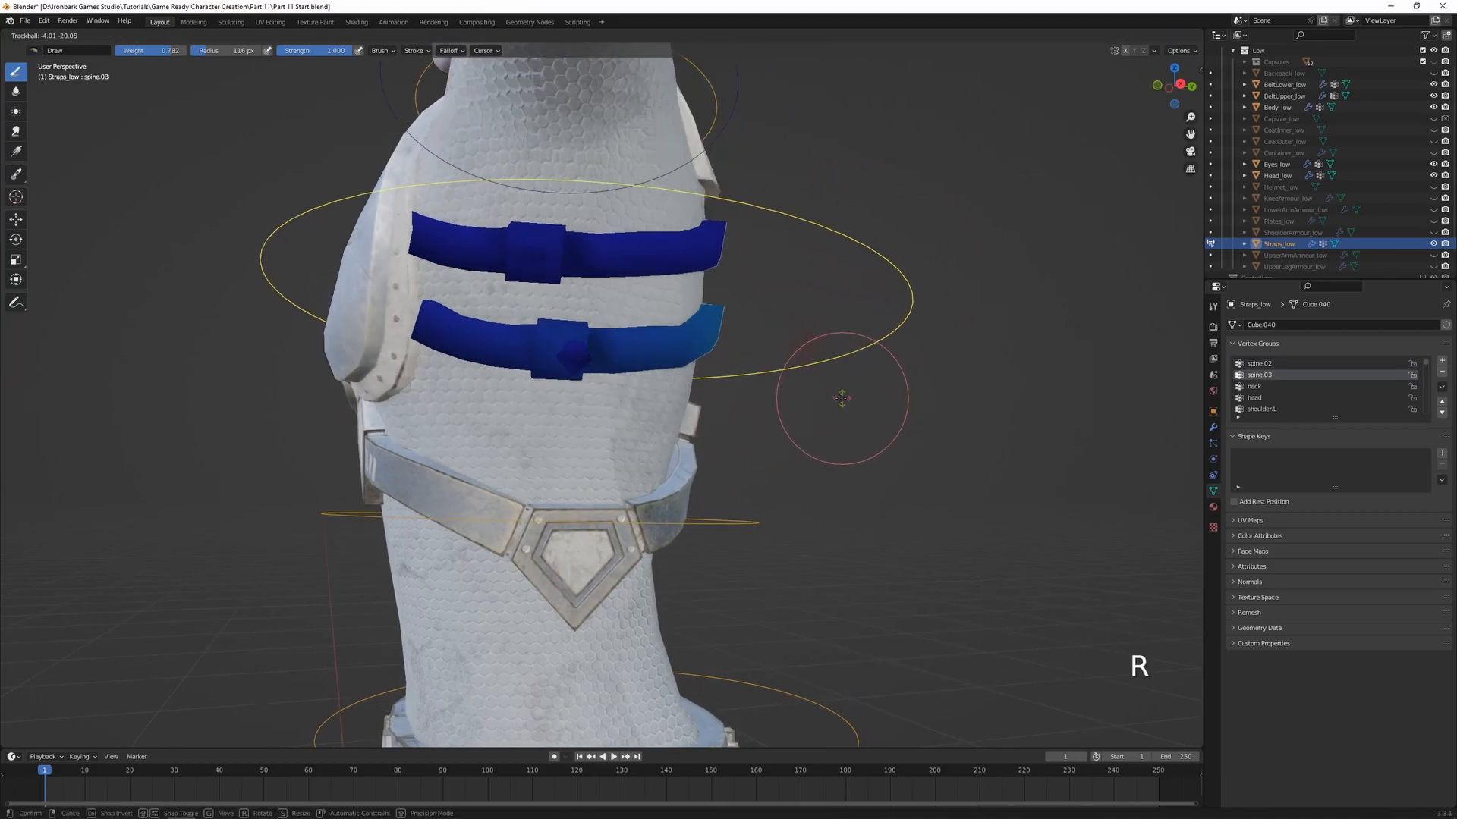
pyautogui.rightClick(872, 403)
# Assign the lower strap's gem to the spine.03 vertex group with a low weight matching its strap and test-rotate the bone
pyautogui.press('Tab')
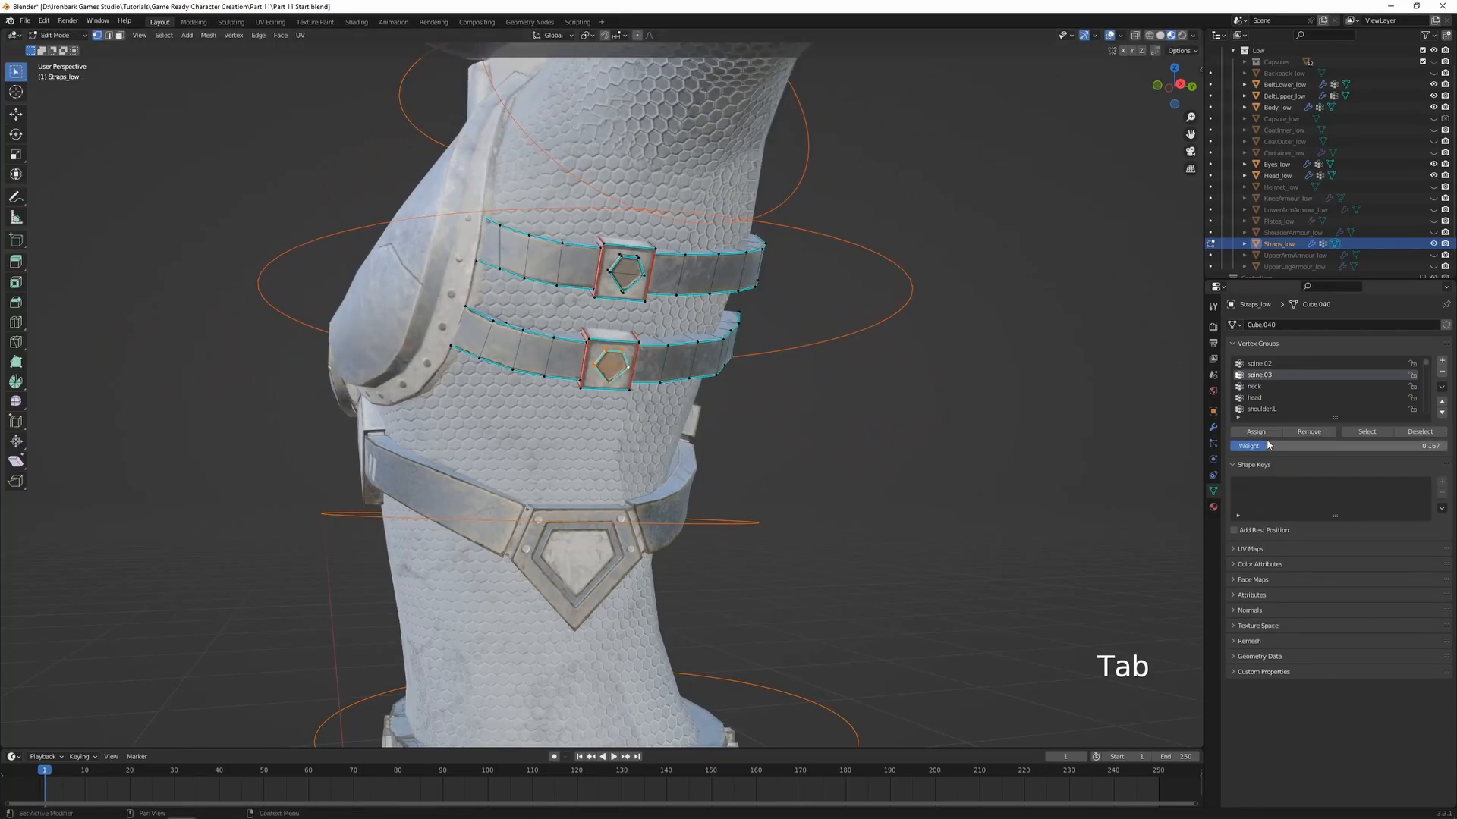
pyautogui.press('Tab')
pyautogui.press('Tab')
pyautogui.moveTo(1266, 446); pyautogui.dragTo(1250, 446)
pyautogui.press('Tab')
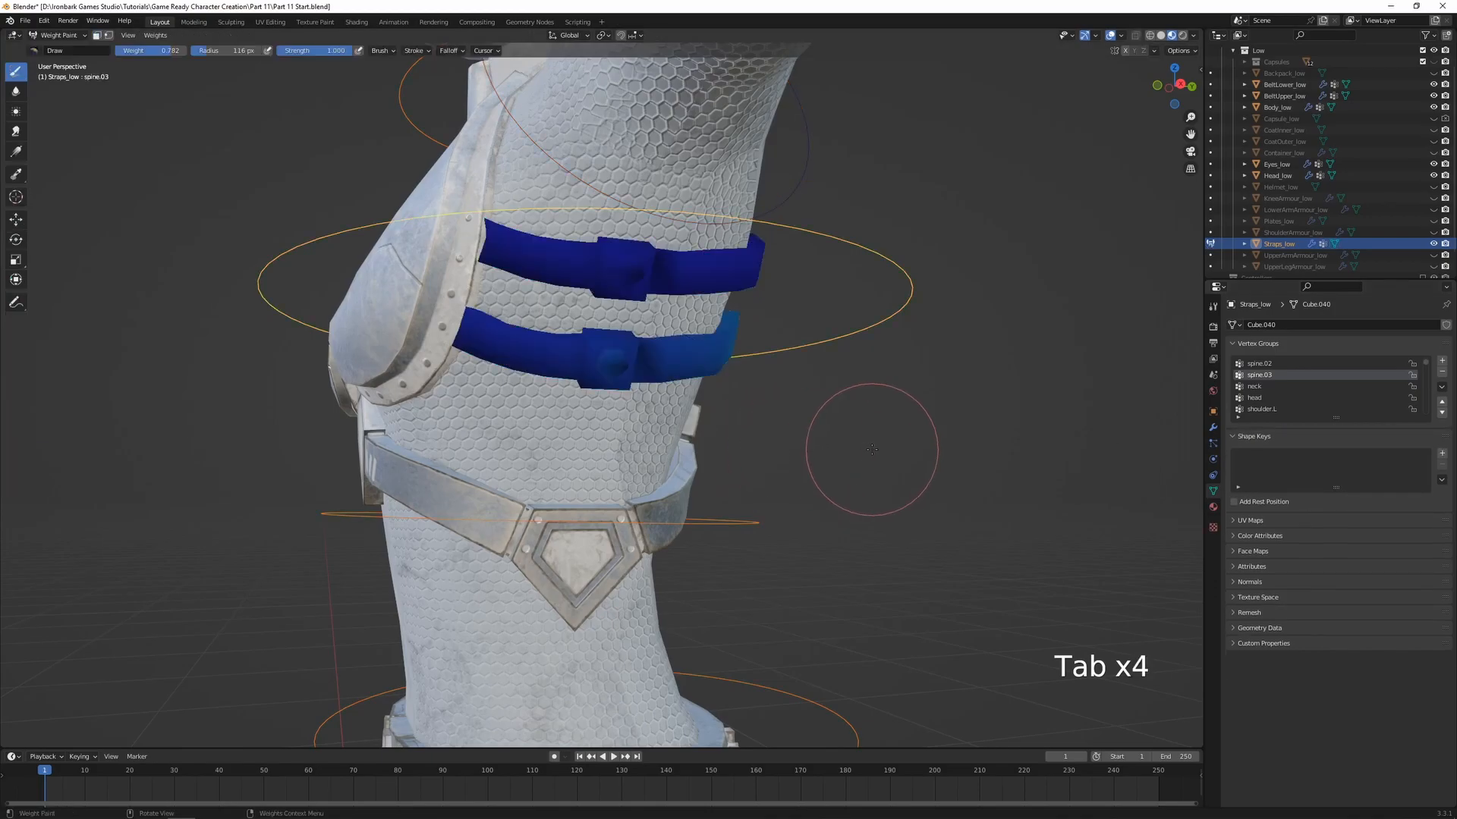
pyautogui.press('r')
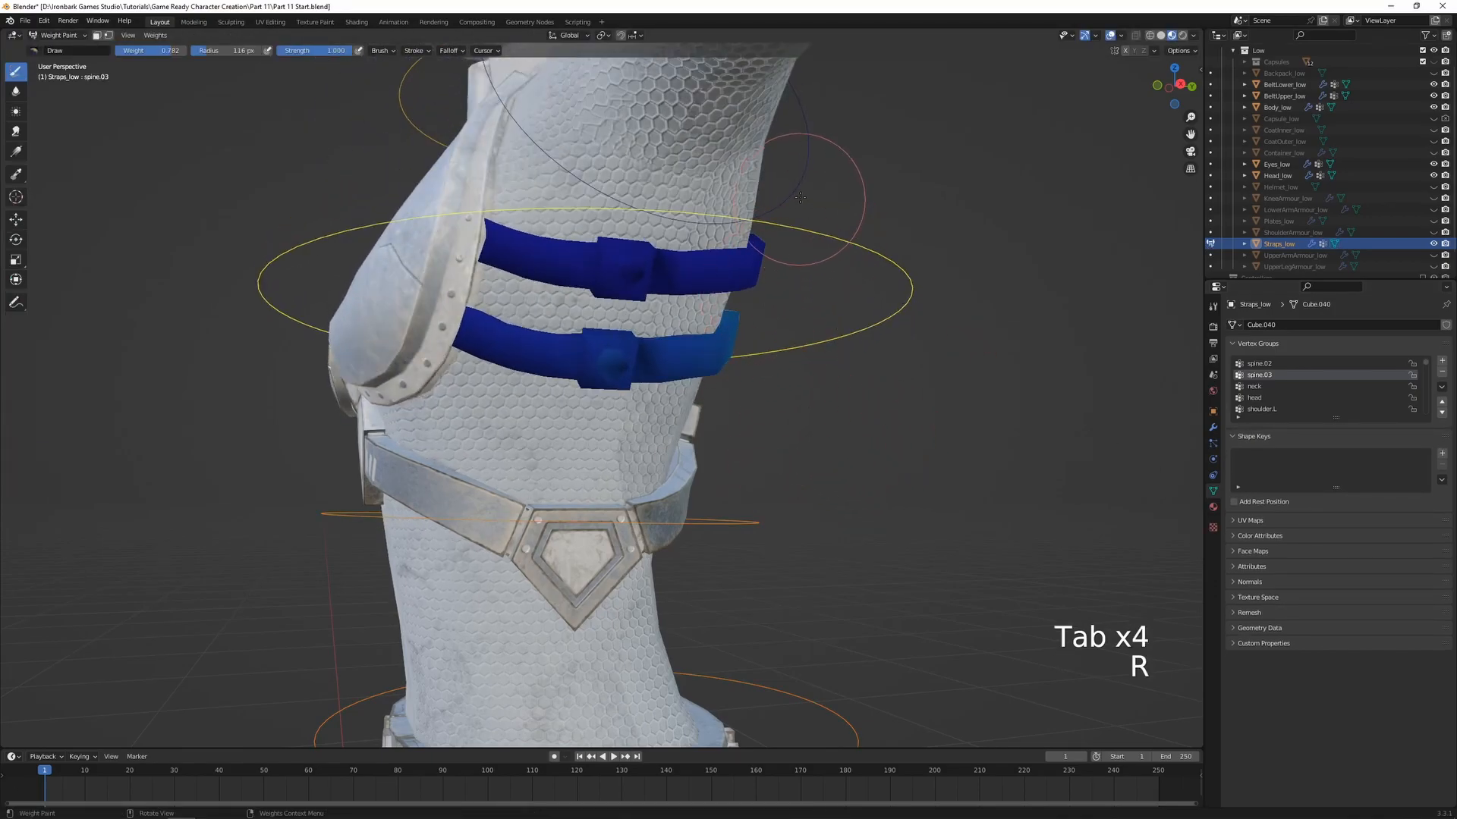
# Assign the lower strap's gem to the shoulder.L vertex group with weight 0.324, test-rotating that bone to match the strap's deformation
pyautogui.keyDown('ctrl'); pyautogui.click(799, 199); pyautogui.keyUp('ctrl')
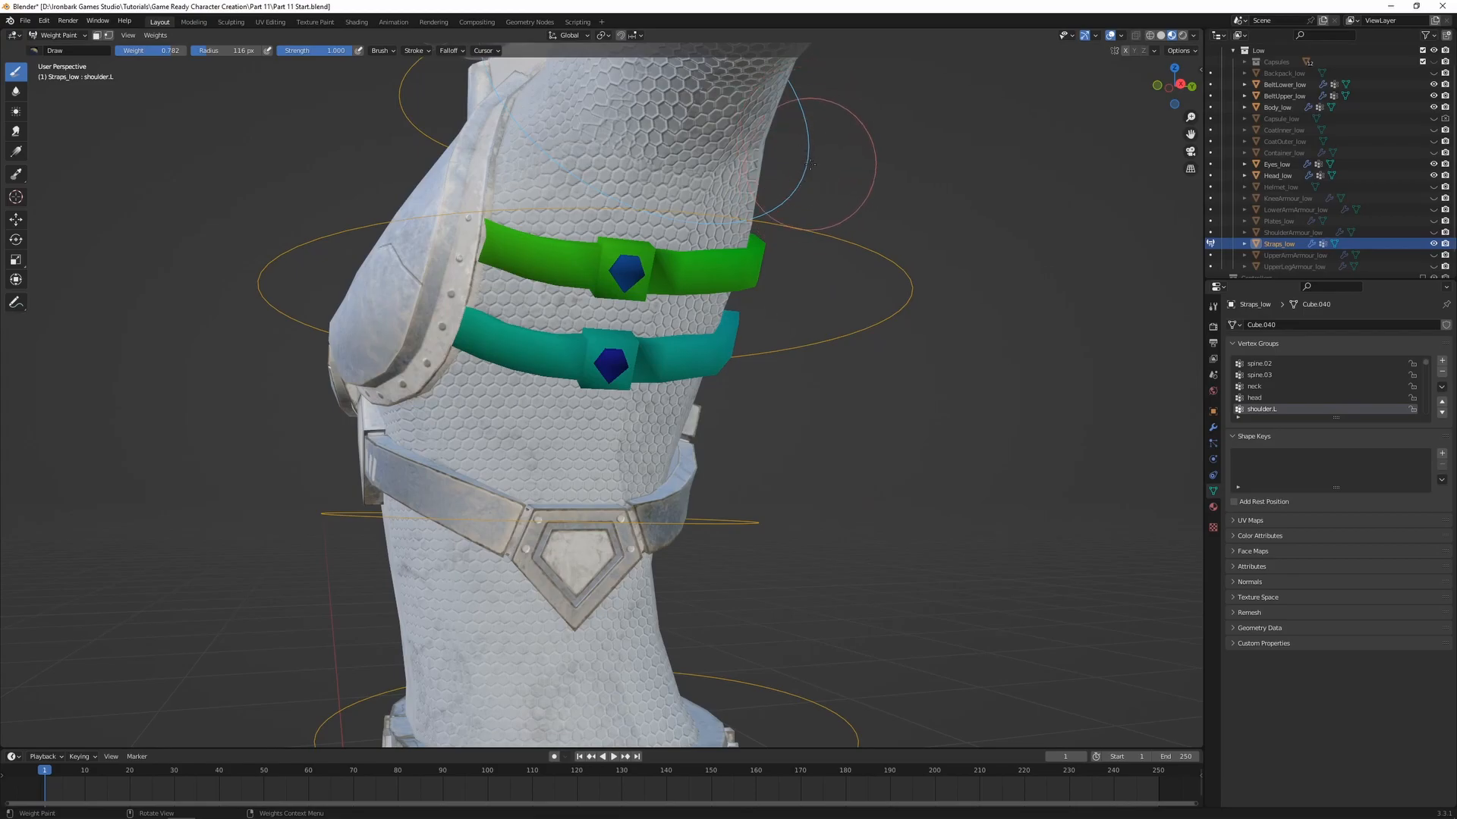
pyautogui.press('Tab')
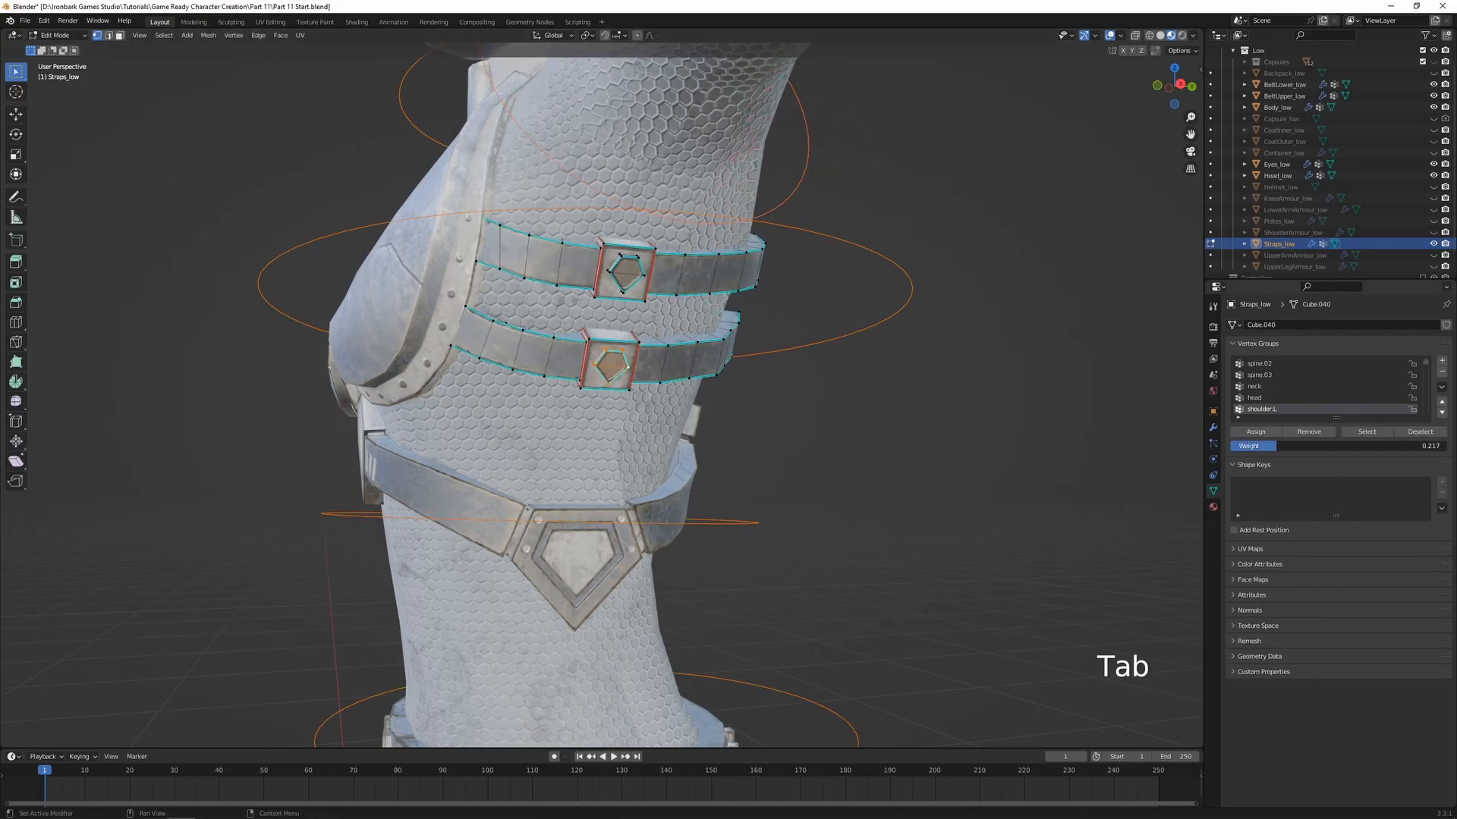
pyautogui.click(1257, 432)
pyautogui.press('Tab')
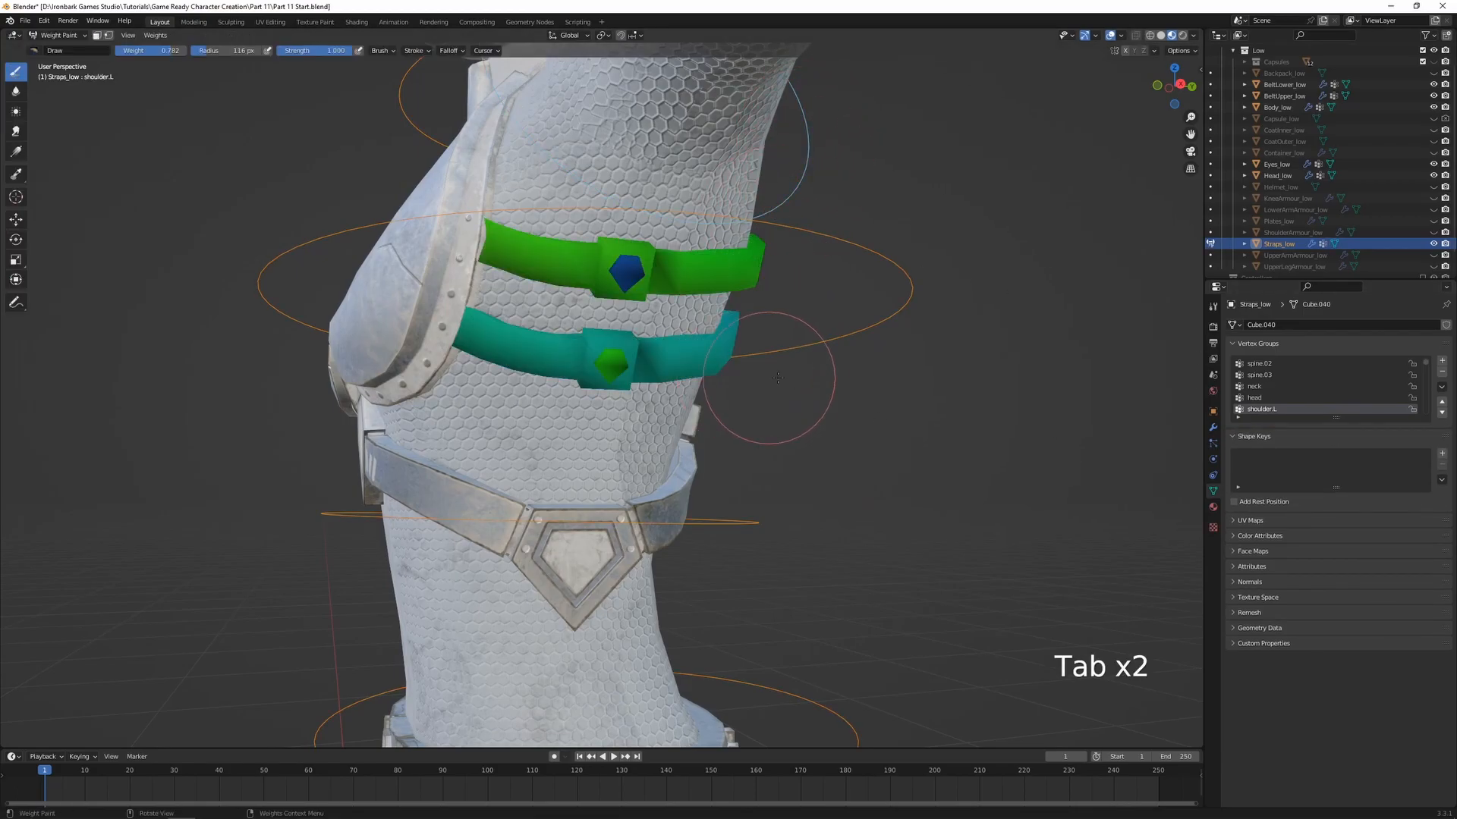
pyautogui.press('Tab')
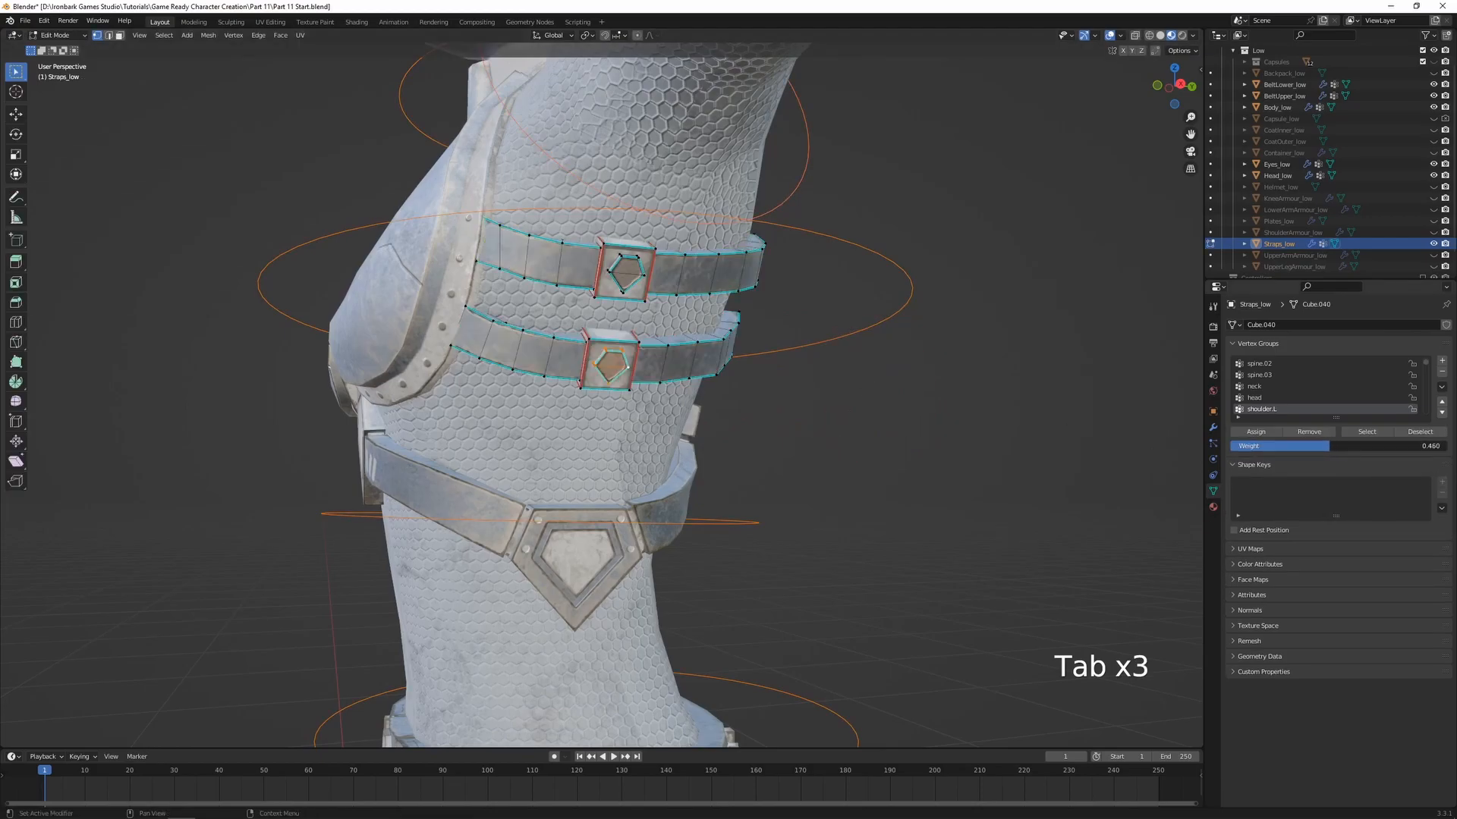
pyautogui.press('Tab')
pyautogui.press('r')
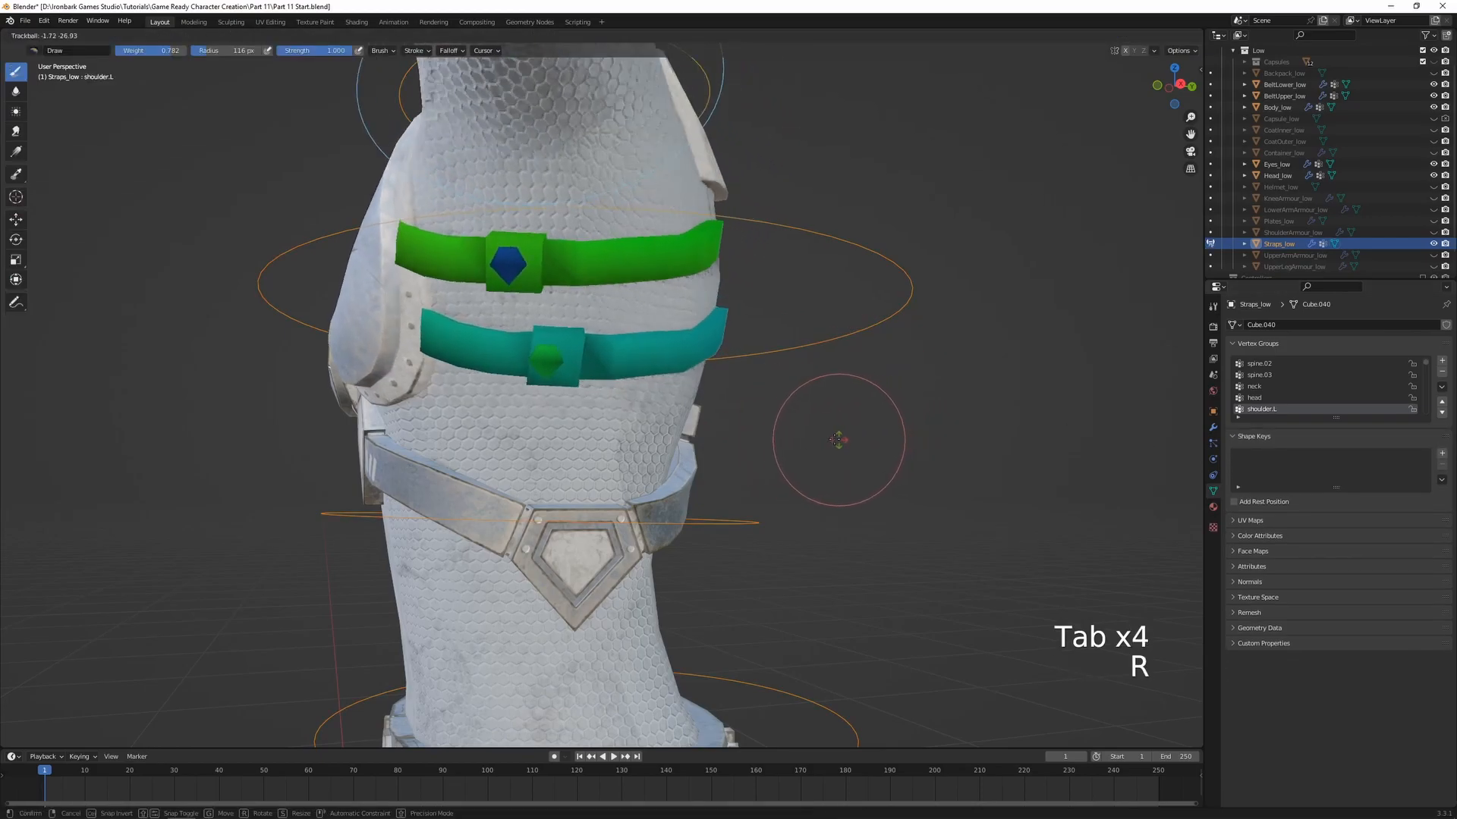
pyautogui.press('Tab')
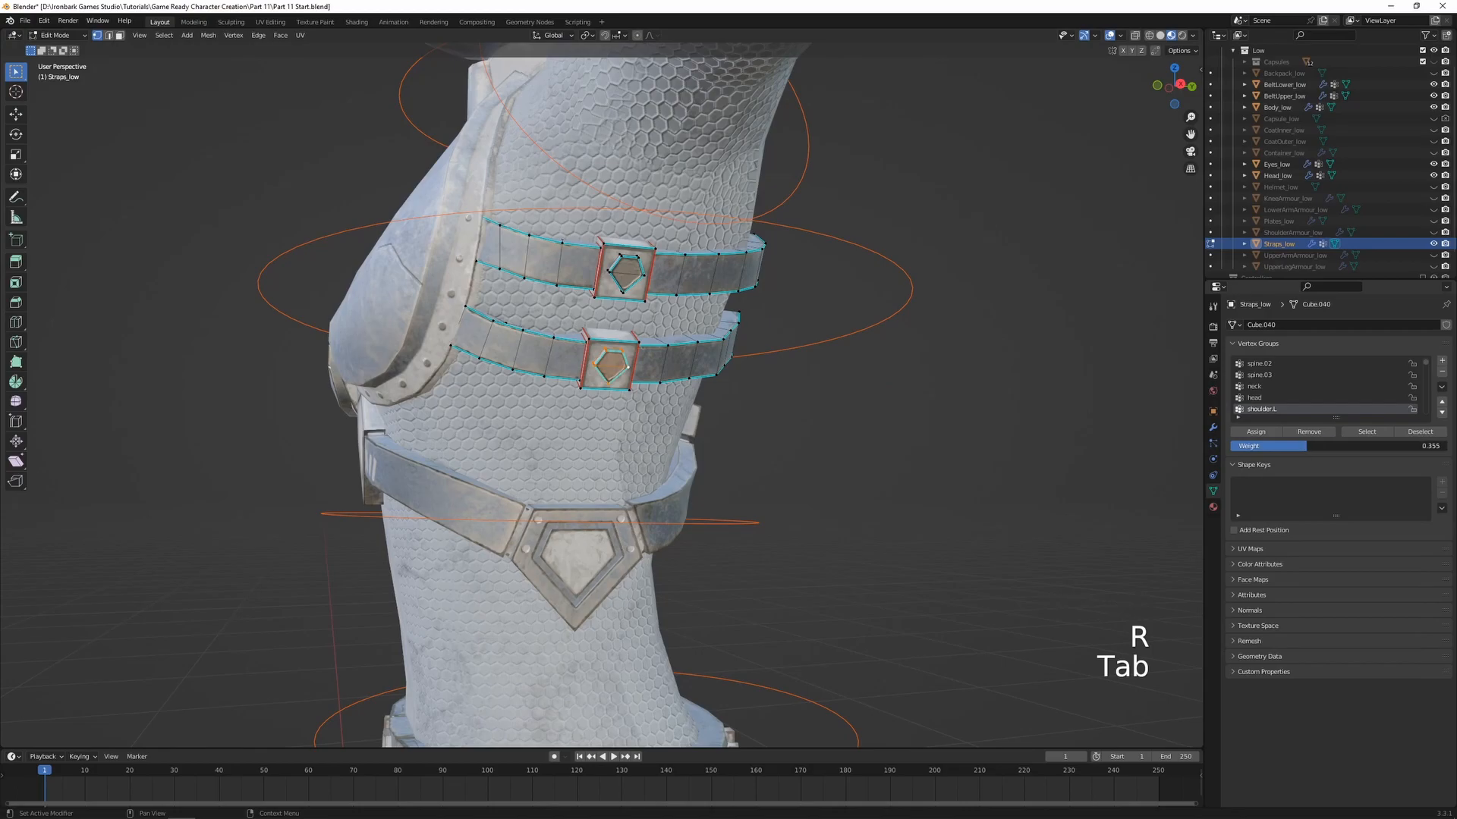
pyautogui.press('Tab')
pyautogui.press('r')
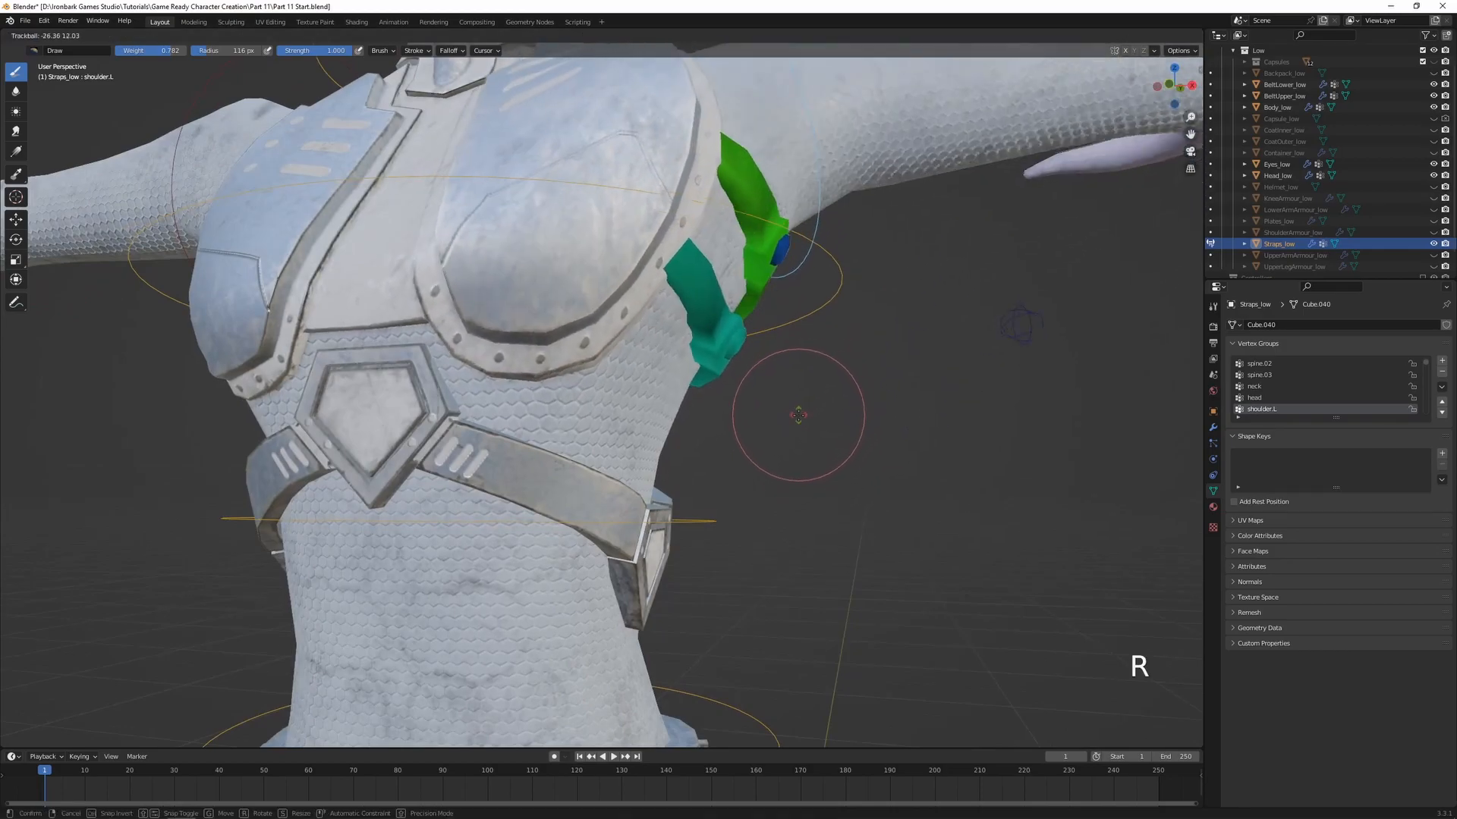
pyautogui.rightClick(796, 420)
# Select the upper strap's linked gem geometry and assign it to the shoulder.L vertex group with weight 0.538, then test-rotate the shoulder bone
pyautogui.moveTo(821, 393); pyautogui.dragTo(719, 439, button='middle')
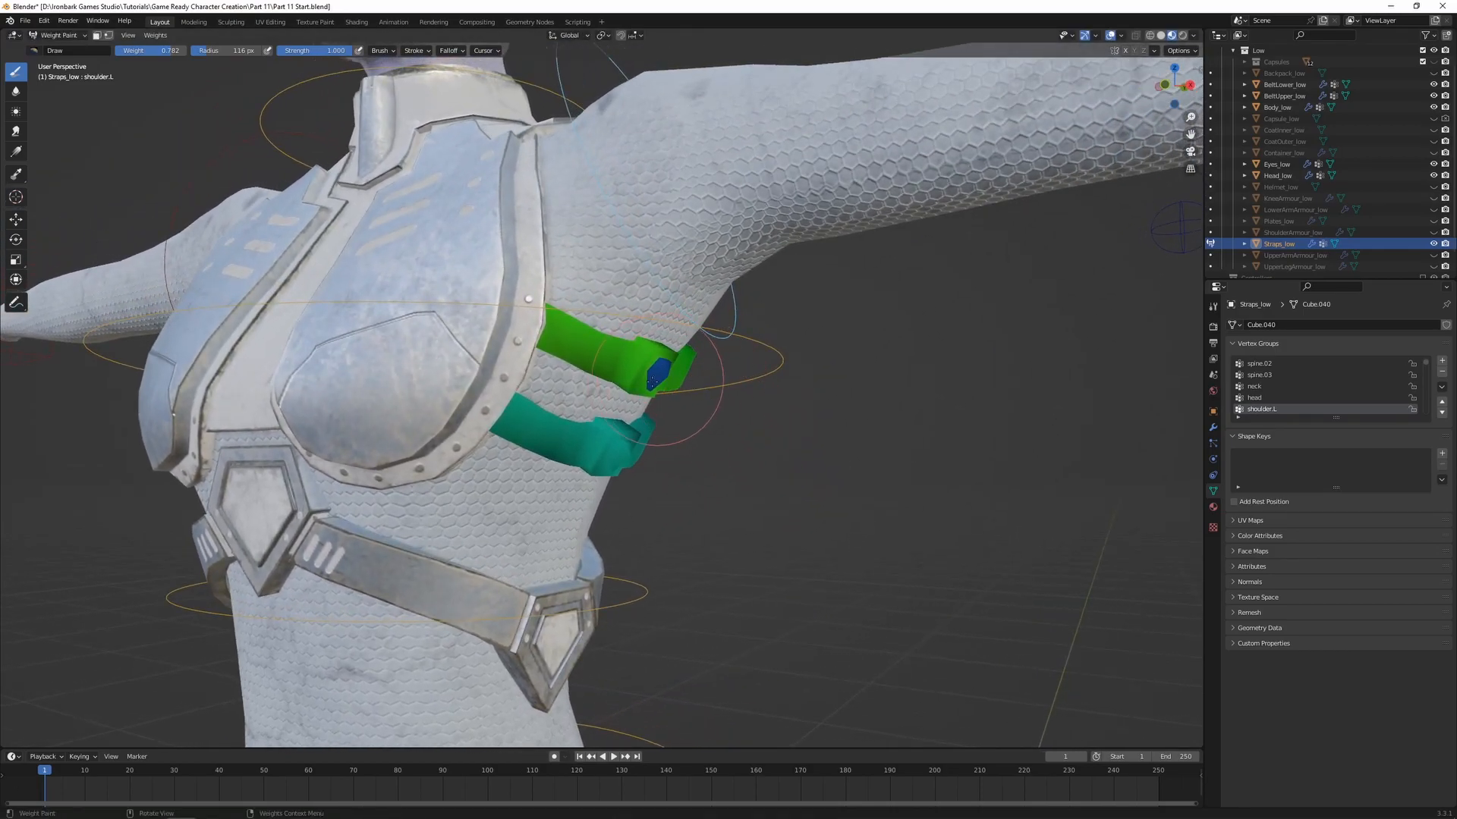
pyautogui.press('Tab')
pyautogui.hotkey('ctrl', 'l')
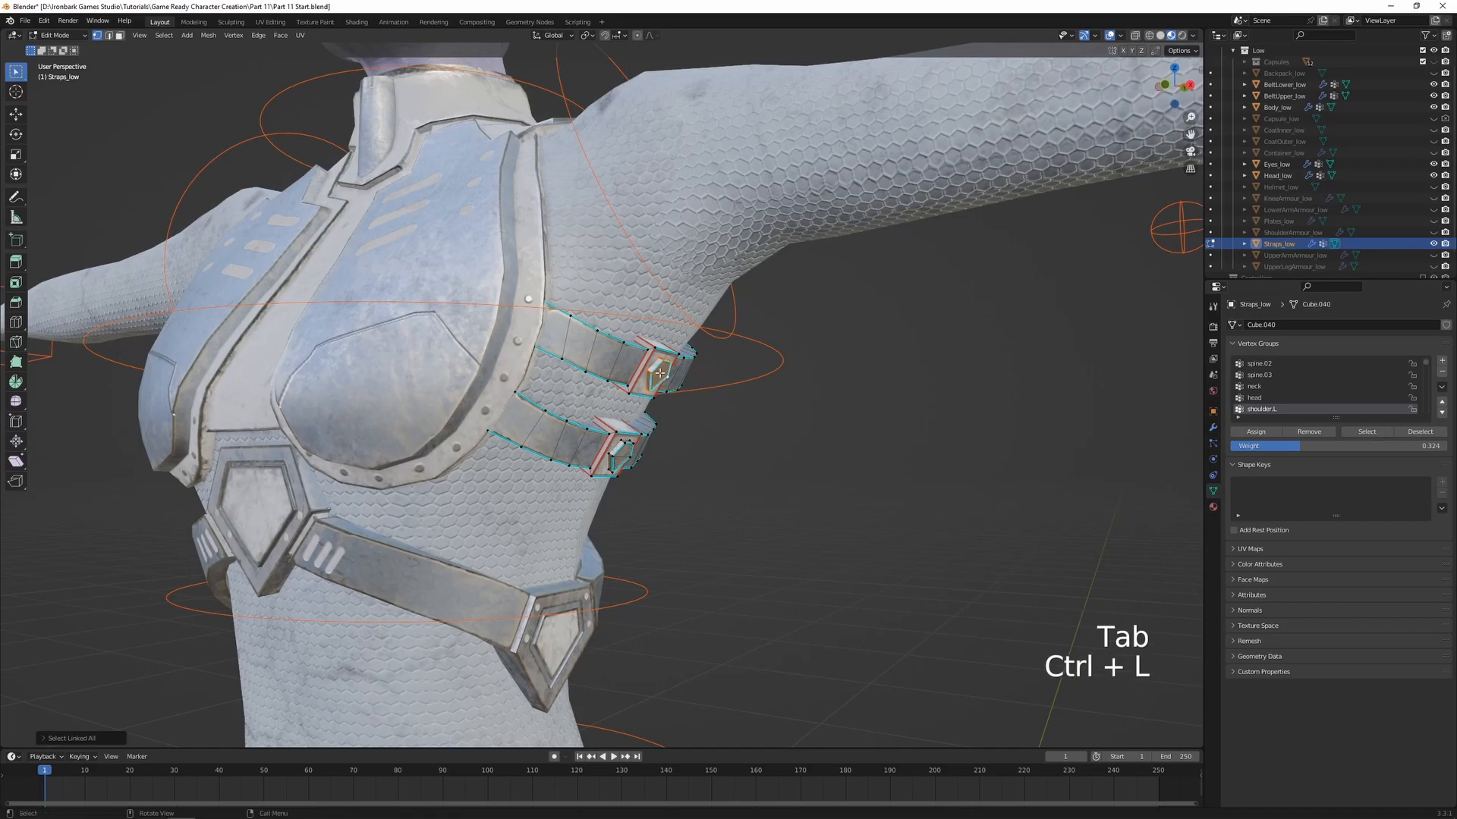
pyautogui.press('Tab')
pyautogui.moveTo(660, 373); pyautogui.dragTo(578, 345, button='middle')
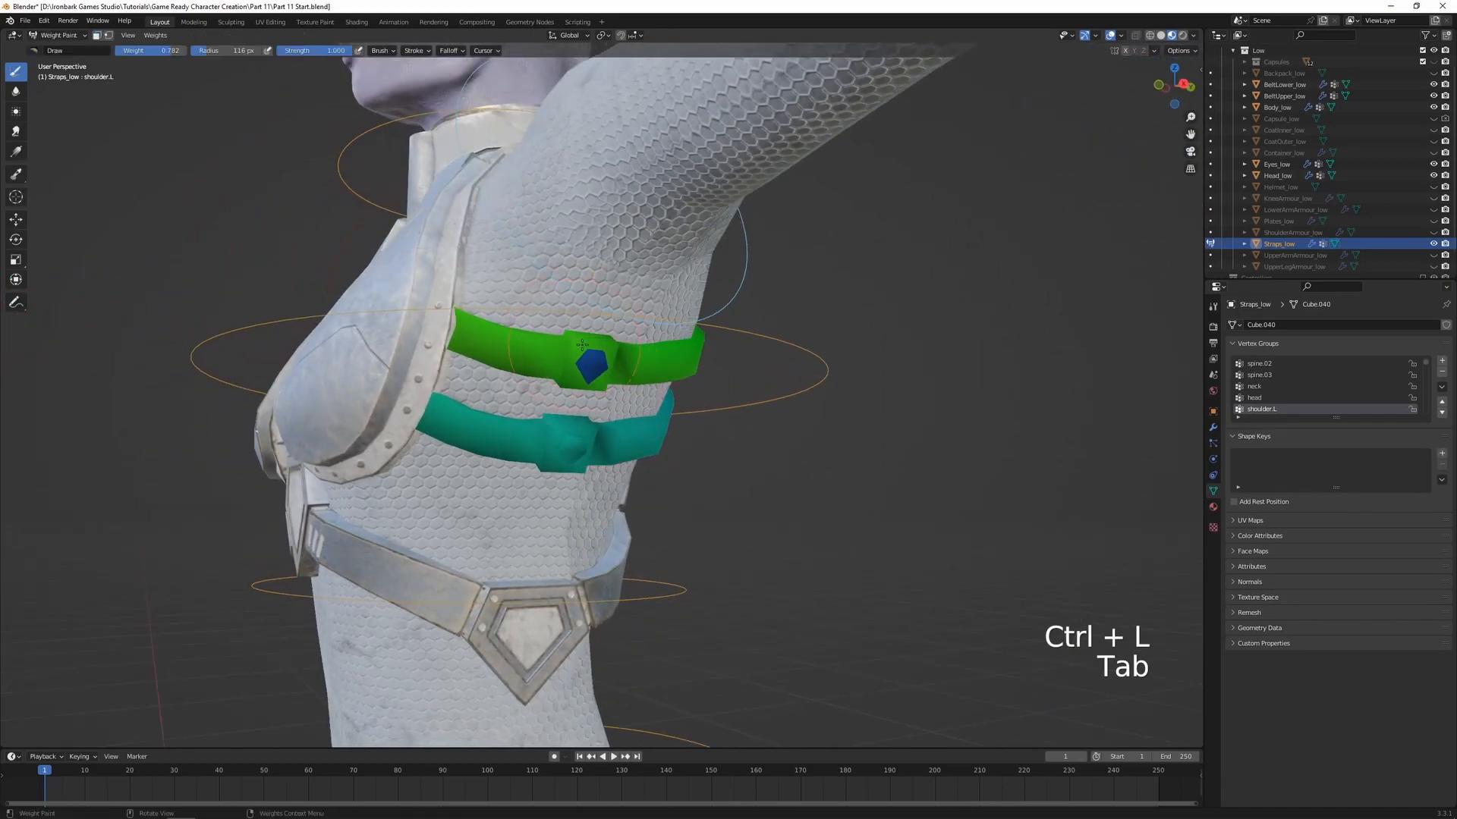
pyautogui.press('Tab')
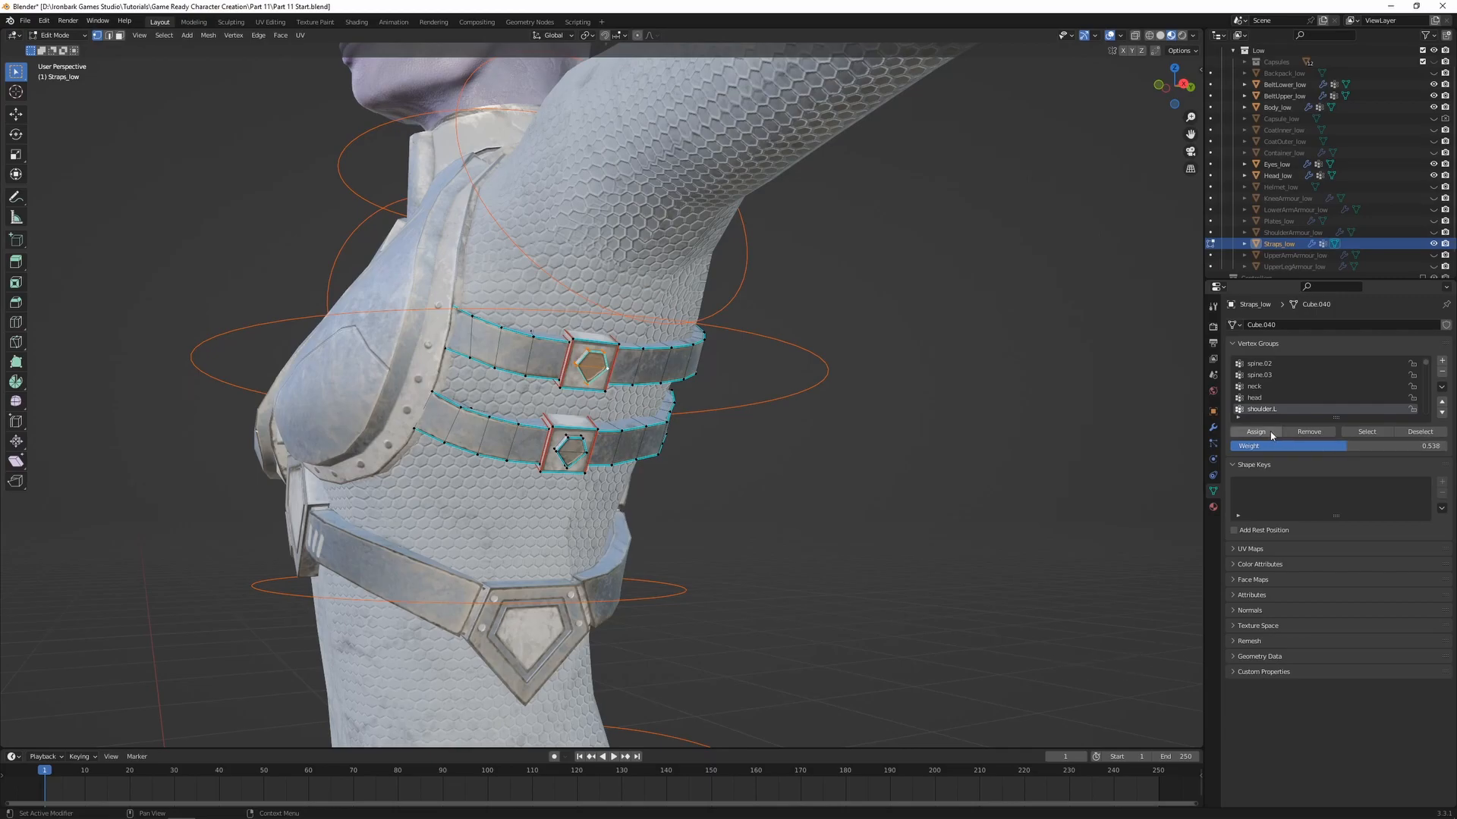
pyautogui.press('Tab')
pyautogui.press('r')
pyautogui.press('r')
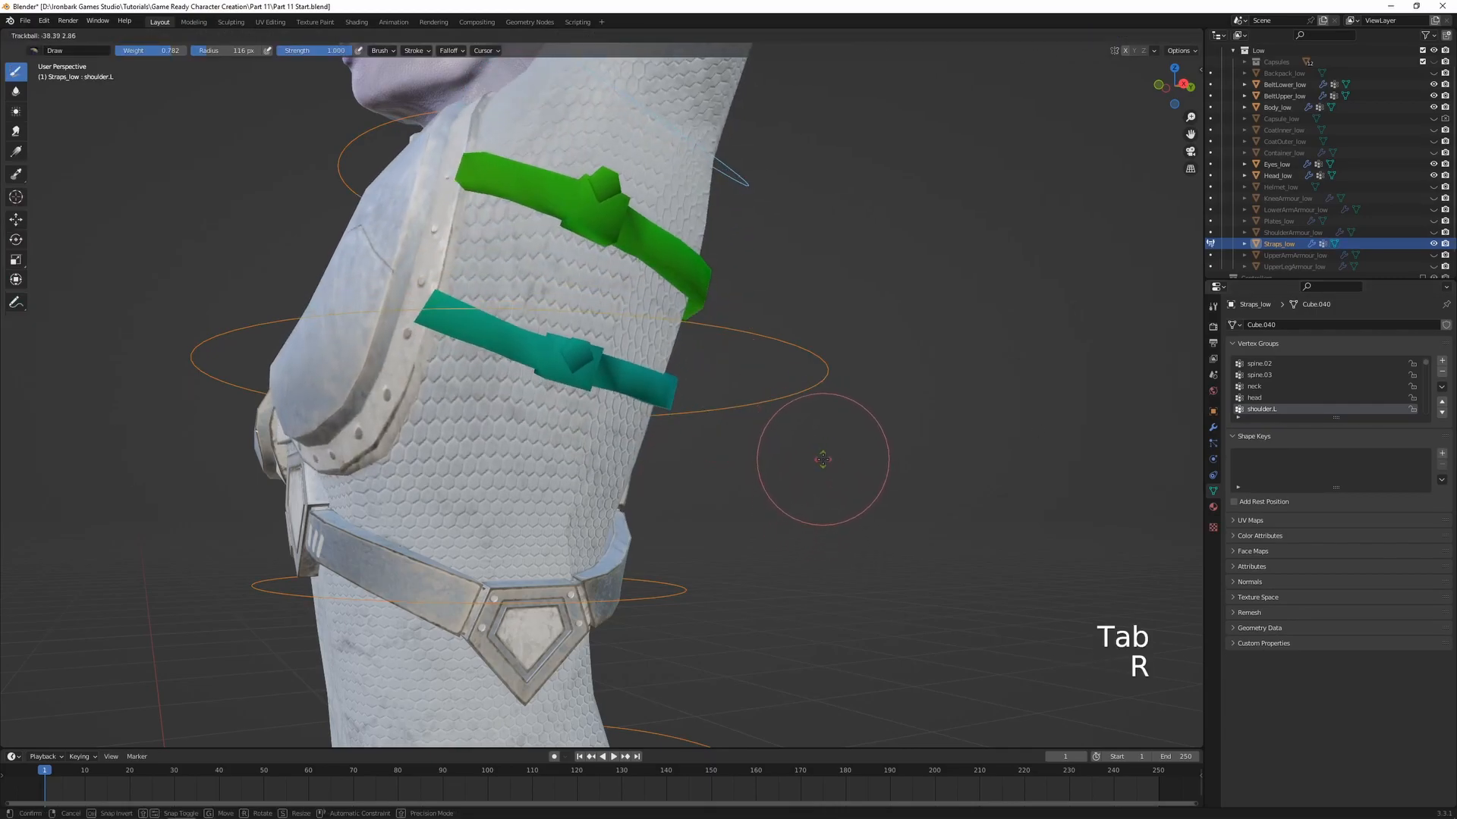
pyautogui.rightClick(816, 478)
# Assign the upper strap's gem to the spine.02 vertex group with weight 0.230 and test-rotate that bone
pyautogui.scroll(-1, 816, 478)
pyautogui.keyDown('shift'); pyautogui.moveTo(816, 479); pyautogui.dragTo(841, 435, button='middle'); pyautogui.keyUp('shift')
pyautogui.keyDown('ctrl'); pyautogui.click(681, 513); pyautogui.keyUp('ctrl')
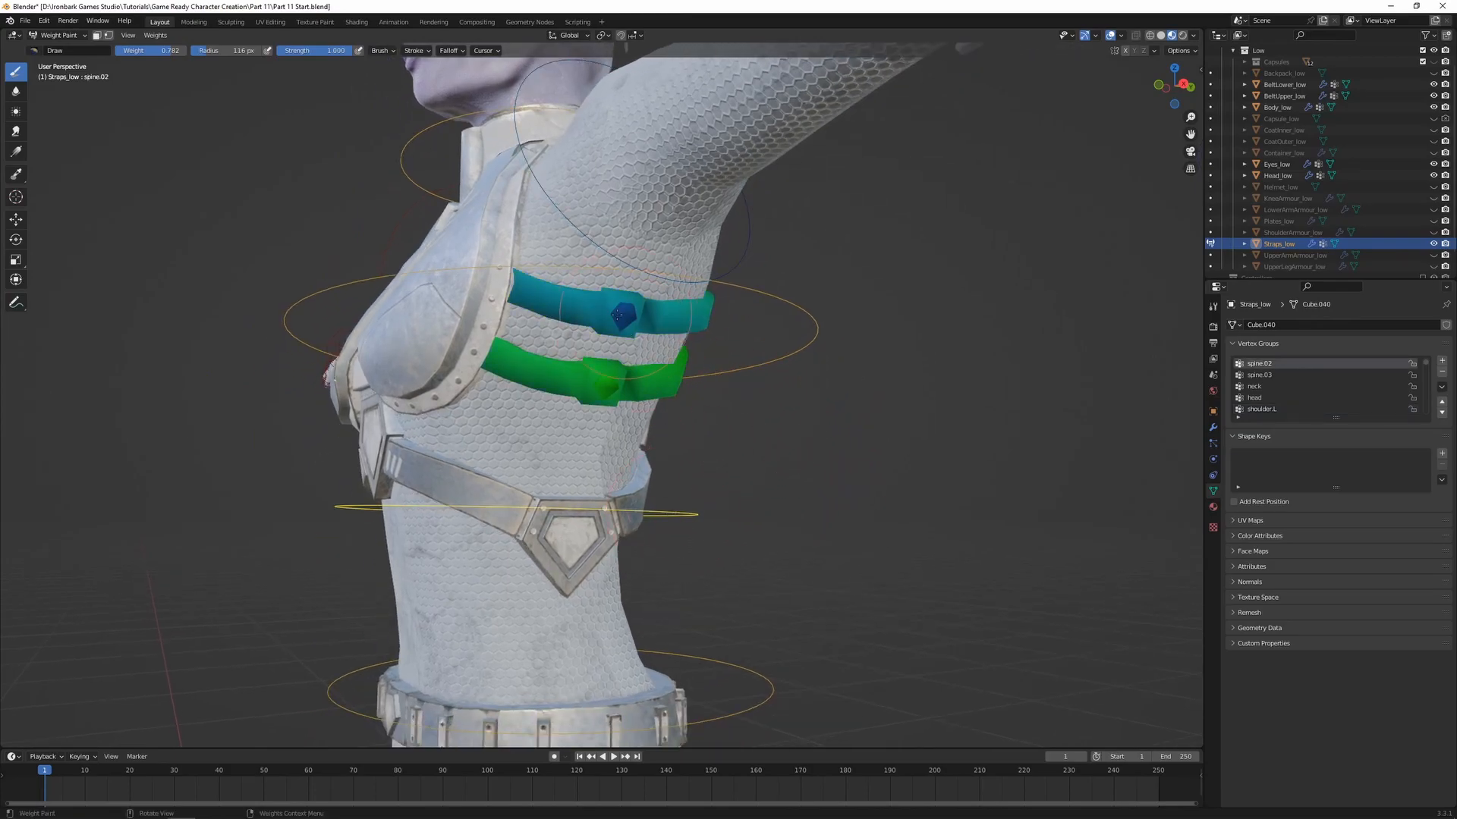
pyautogui.press('Tab')
pyautogui.moveTo(1282, 446); pyautogui.dragTo(1278, 451)
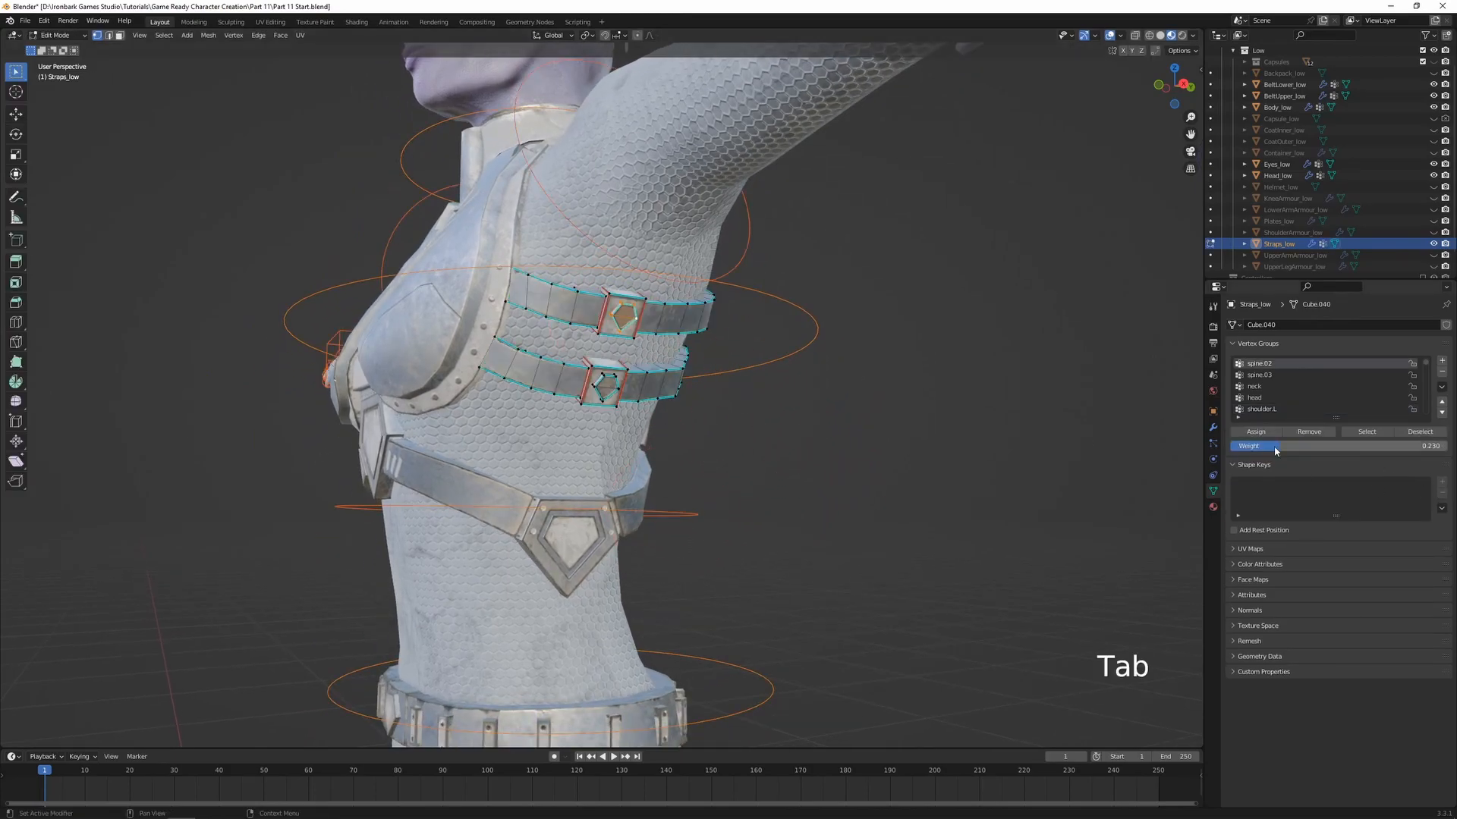
pyautogui.click(1257, 431)
pyautogui.press('Tab')
pyautogui.press('r')
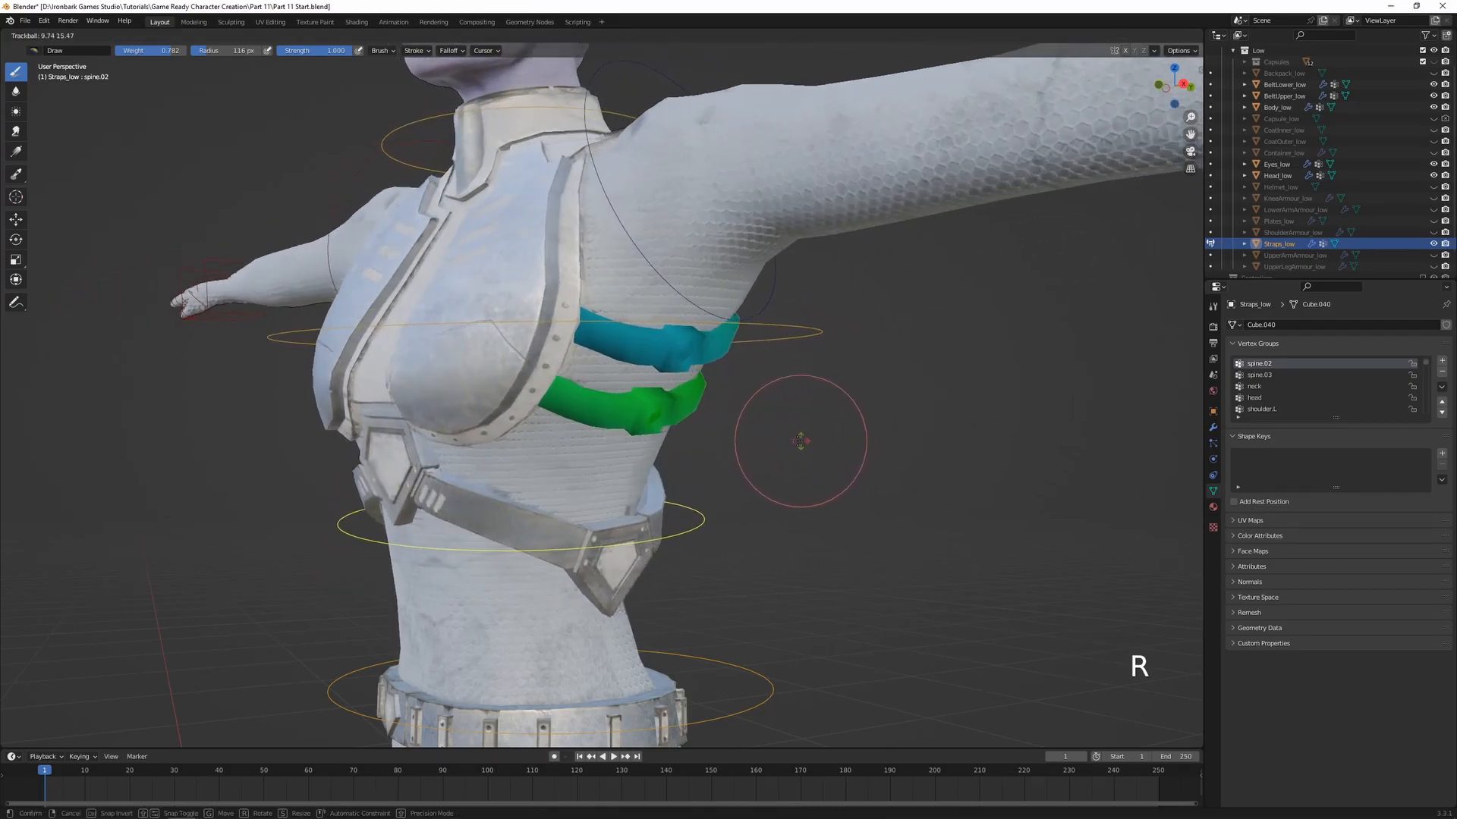
pyautogui.click(787, 441)
pyautogui.keyDown('shift'); pyautogui.moveTo(788, 488); pyautogui.dragTo(639, 281, button='middle'); pyautogui.keyUp('shift')
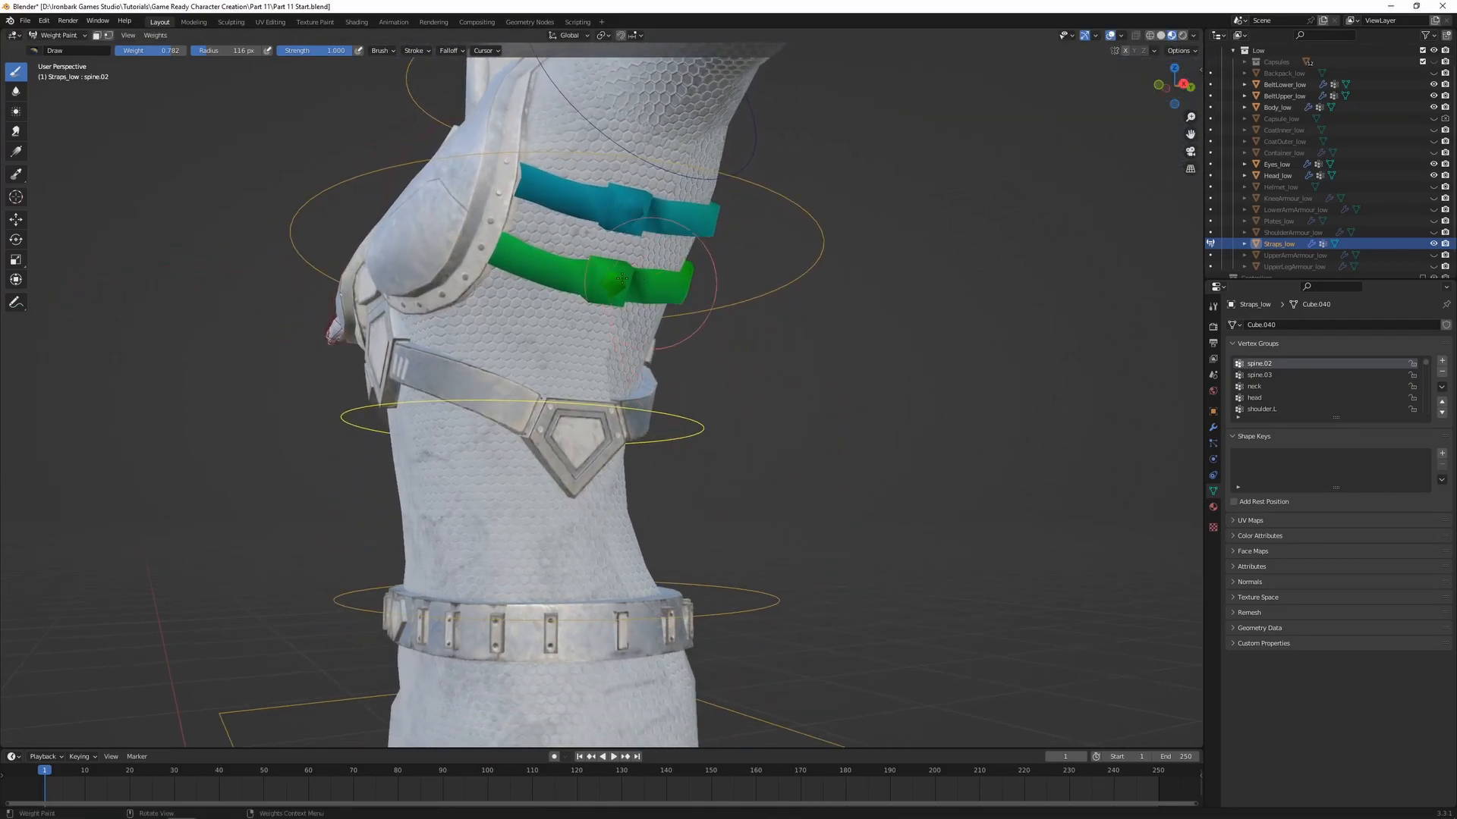
# Test-rotate the spine.01 and spine.02 bones to check both strap gems against their straps, cancelling each rotation
pyautogui.keyDown('shift'); pyautogui.moveTo(811, 503); pyautogui.dragTo(823, 453, button='middle'); pyautogui.keyUp('shift')
pyautogui.keyDown('ctrl'); pyautogui.click(773, 539); pyautogui.keyUp('ctrl')
pyautogui.keyDown('shift'); pyautogui.moveTo(706, 225); pyautogui.dragTo(703, 280, button='middle'); pyautogui.keyUp('shift')
pyautogui.press('r')
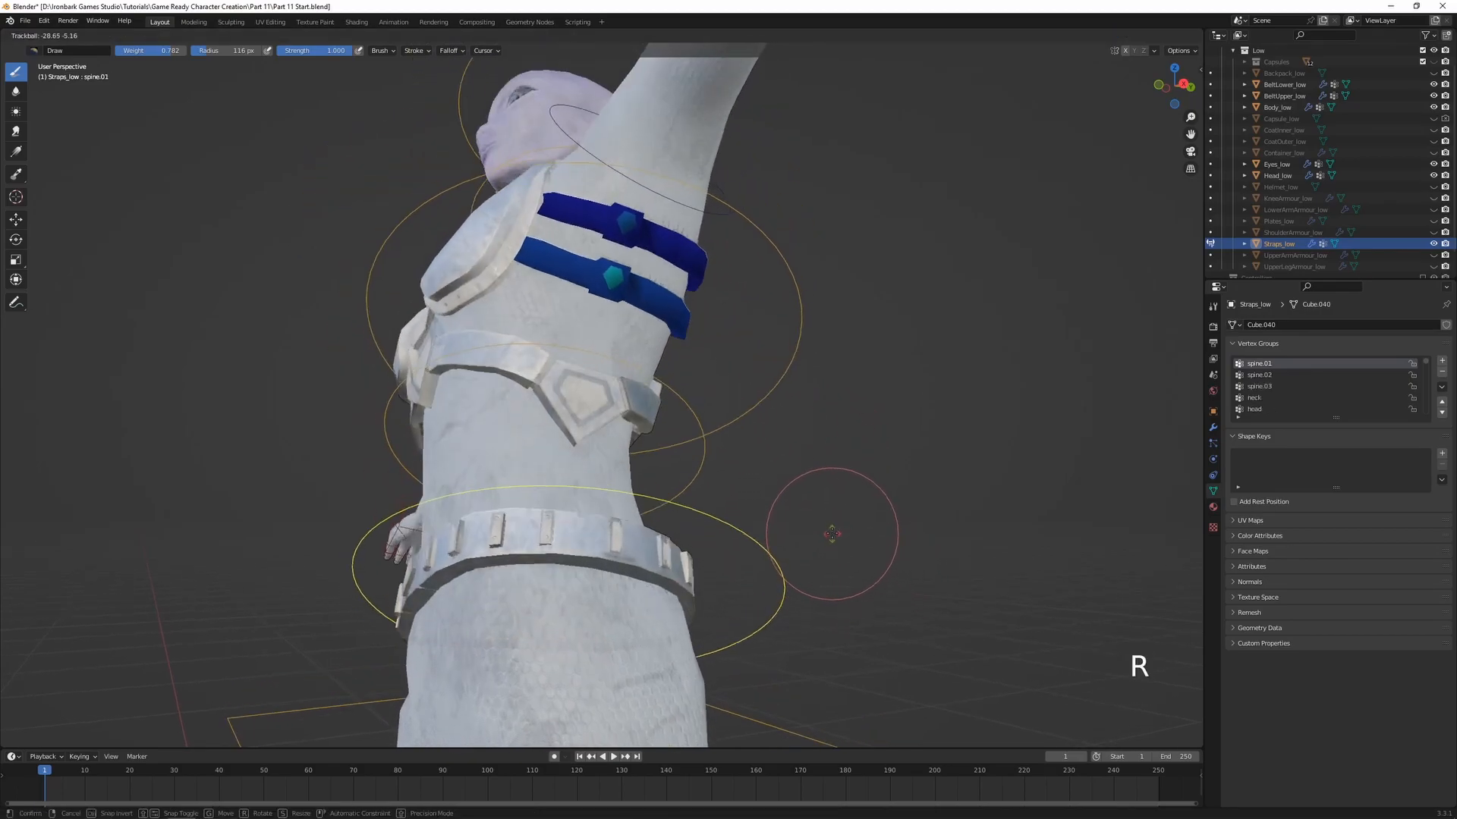
pyautogui.rightClick(719, 485)
pyautogui.keyDown('ctrl'); pyautogui.click(704, 428); pyautogui.keyUp('ctrl')
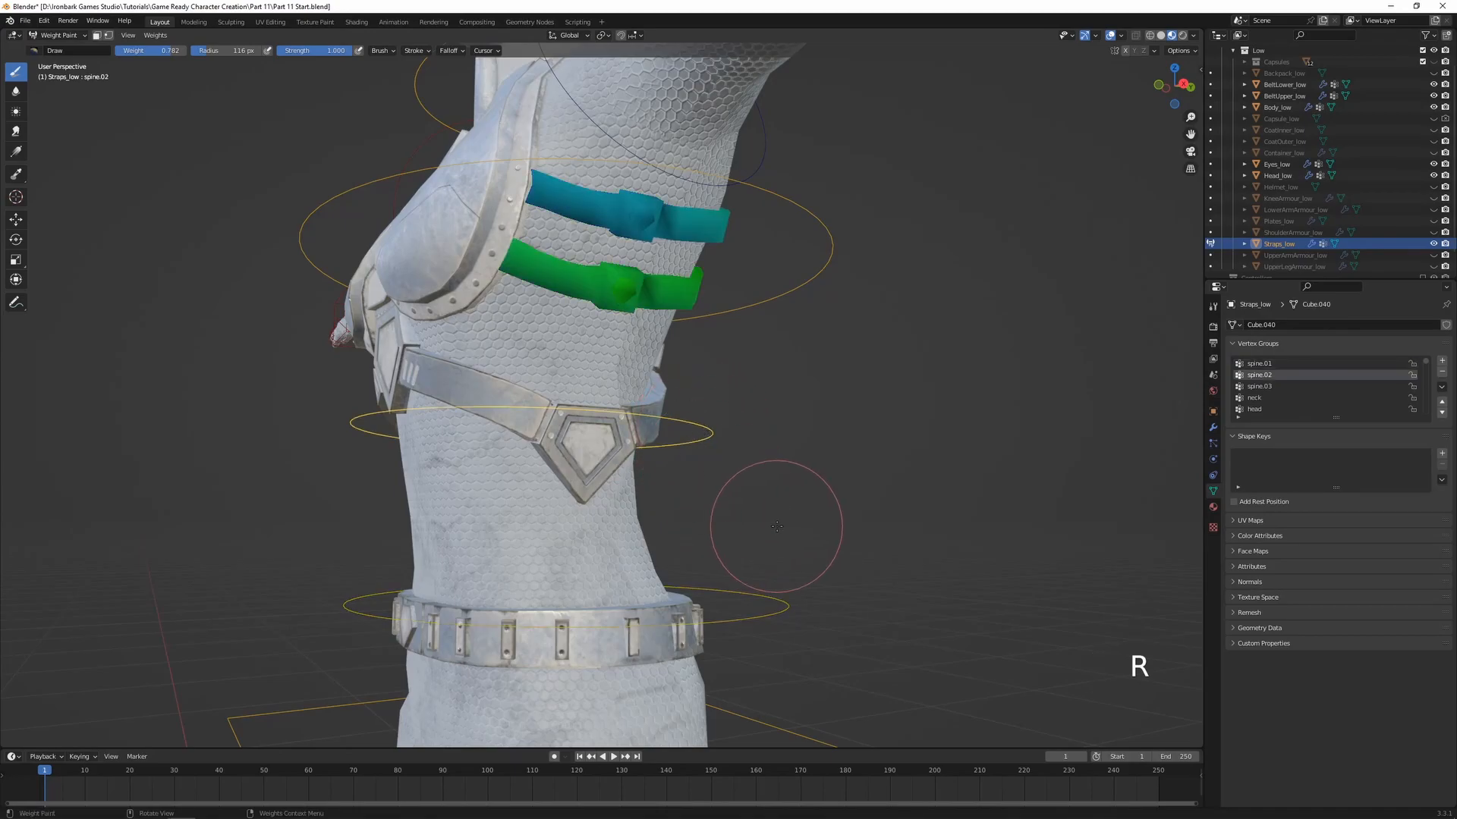
pyautogui.press('r')
pyautogui.rightClick(778, 476)
# Test-rotate the spine.03 bone from the side and the front to check how the straps deform, cancelling each rotation
pyautogui.keyDown('shift'); pyautogui.moveTo(807, 336); pyautogui.dragTo(810, 465, button='middle'); pyautogui.keyUp('shift')
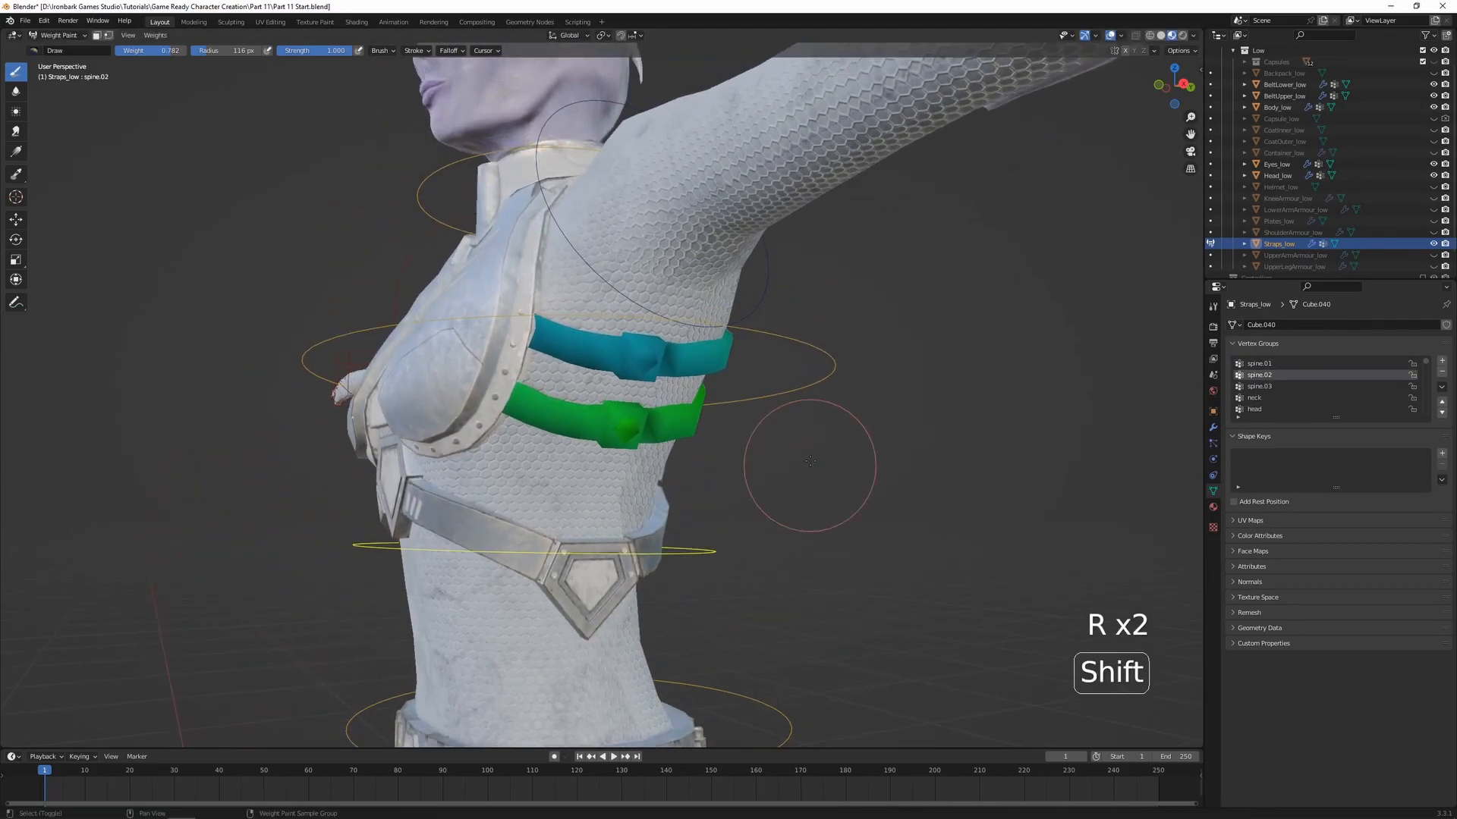
pyautogui.keyDown('ctrl'); pyautogui.click(838, 334); pyautogui.keyUp('ctrl')
pyautogui.press('r')
pyautogui.press('r')
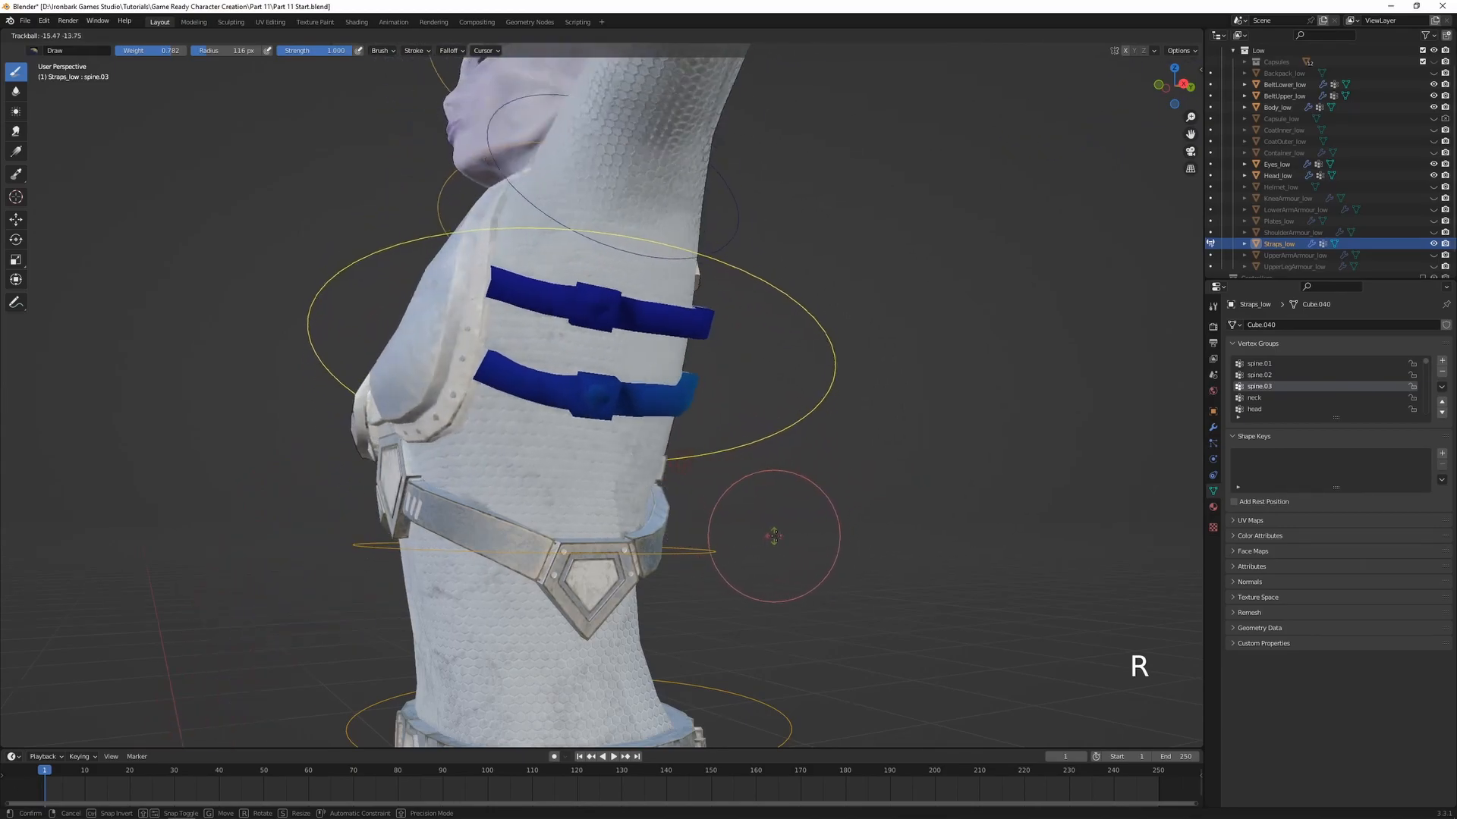
pyautogui.rightClick(772, 521)
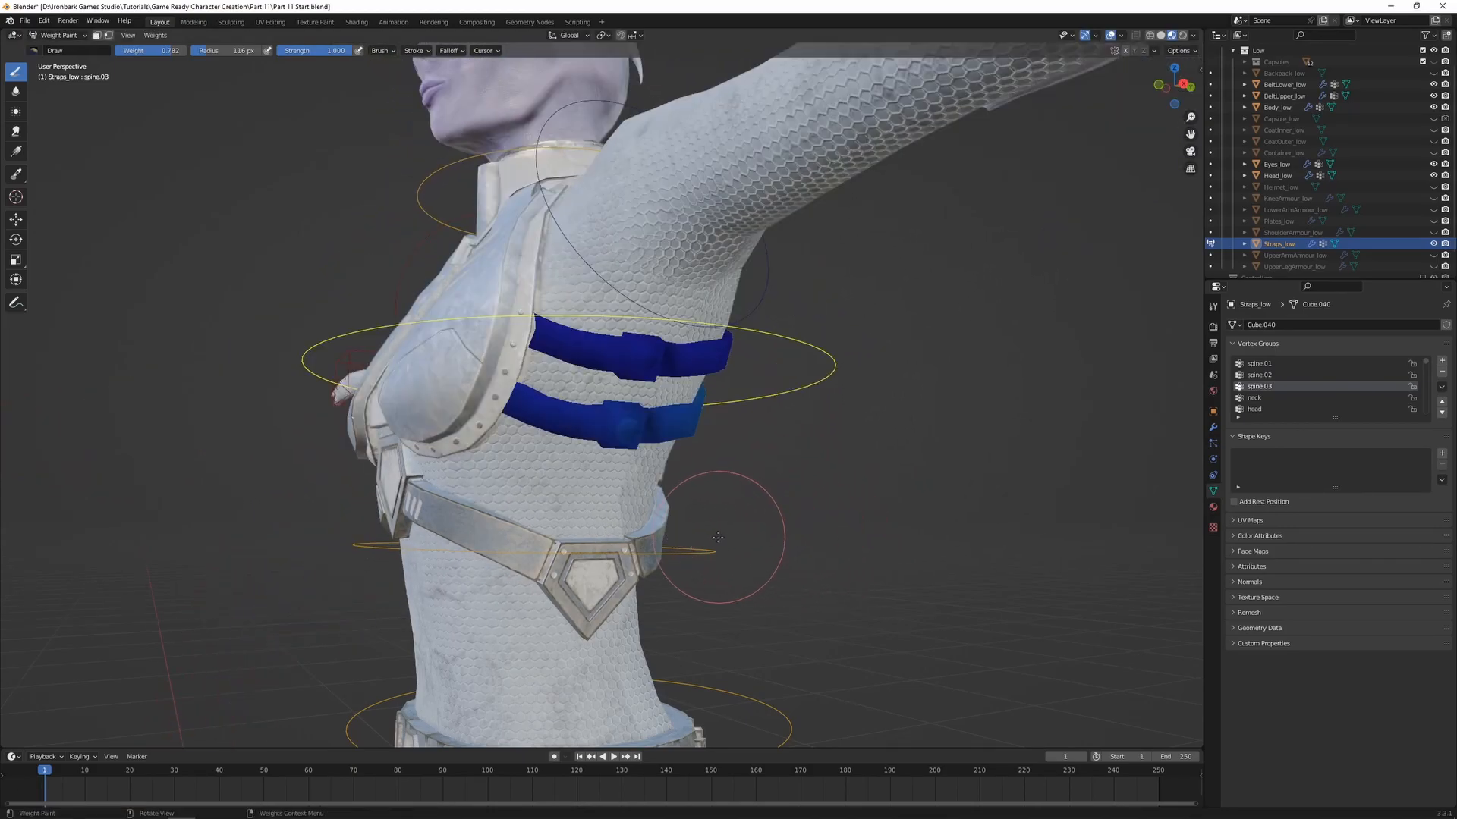
pyautogui.moveTo(876, 524); pyautogui.dragTo(816, 506, button='middle')
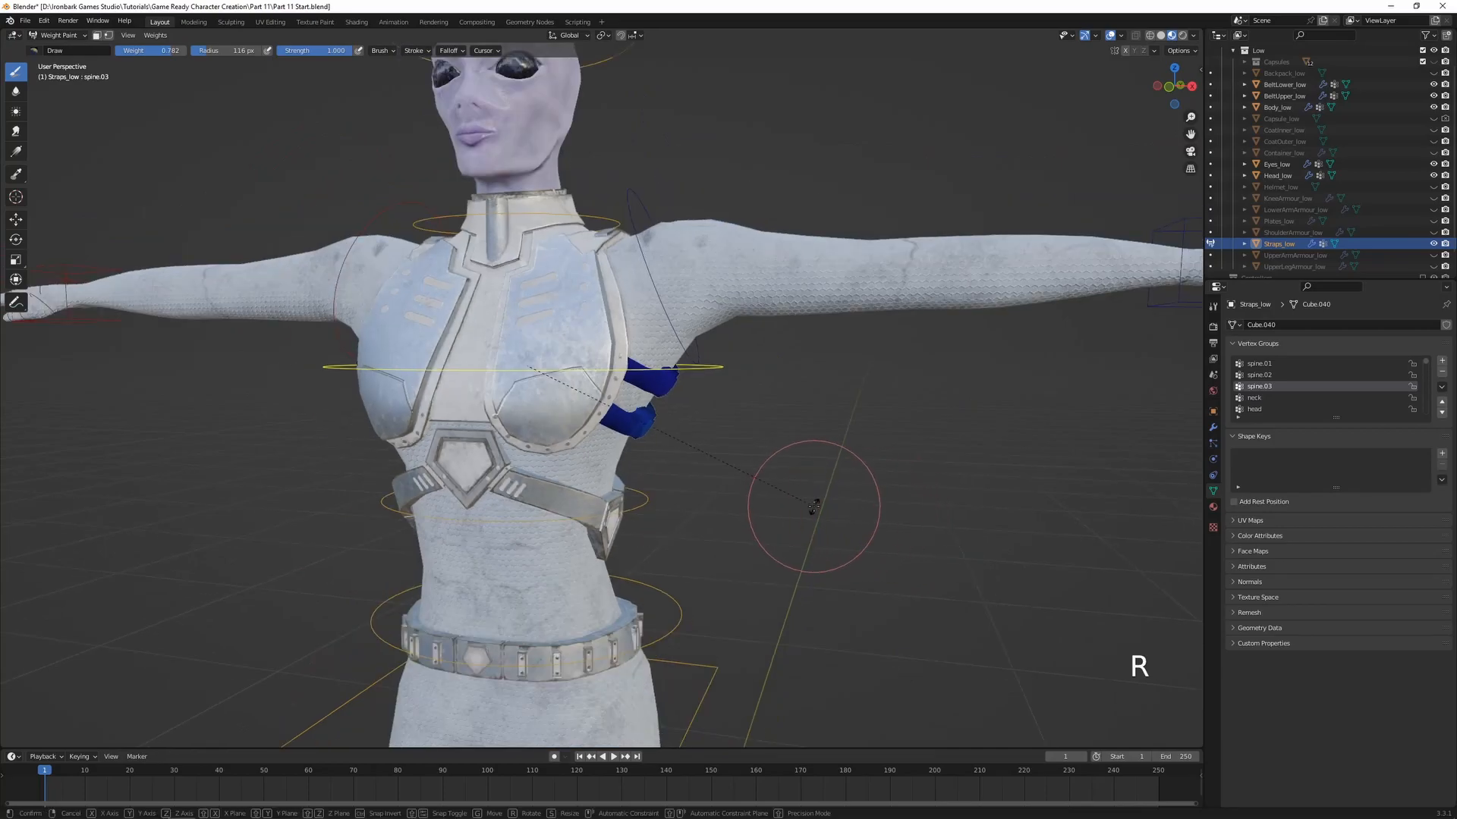
pyautogui.press('r')
pyautogui.rightClick(701, 267)
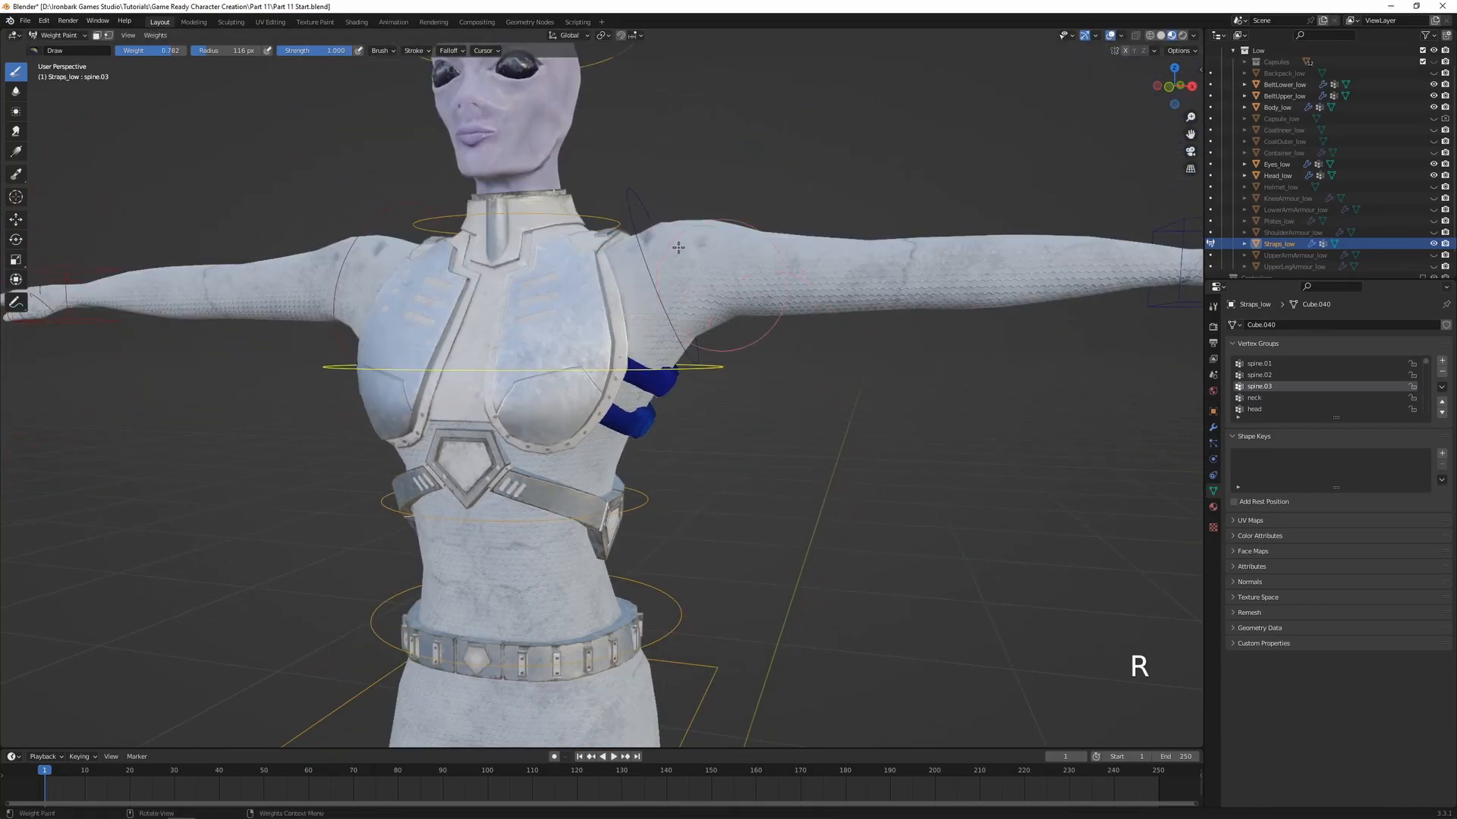
# Test-rotate the neck and shoulder.L bones to check their influence on the straps, cancelling each rotation
pyautogui.keyDown('ctrl'); pyautogui.click(601, 218); pyautogui.keyUp('ctrl')
pyautogui.press('r')
pyautogui.press('r')
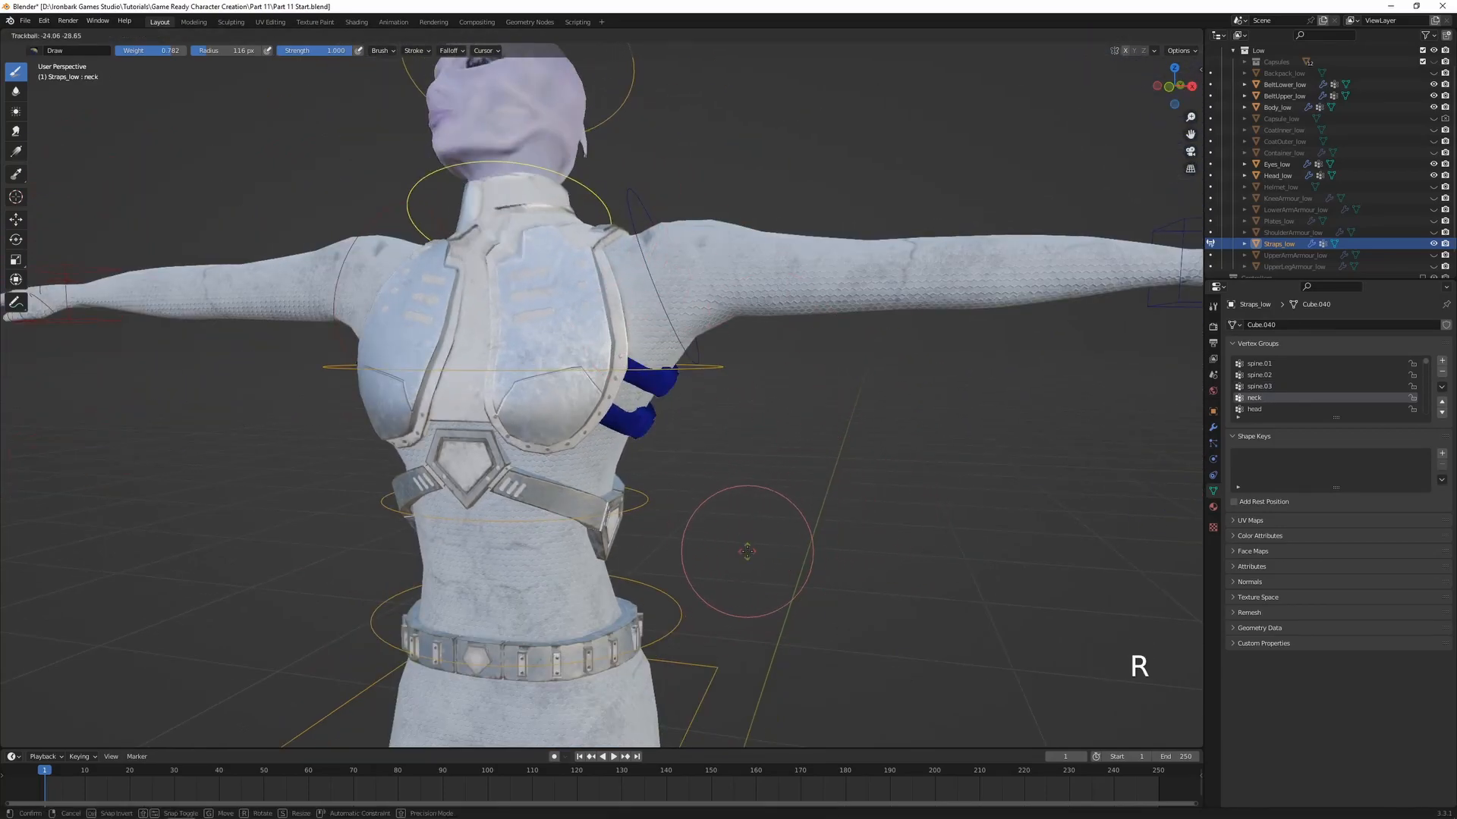
pyautogui.rightClick(747, 550)
pyautogui.keyDown('ctrl'); pyautogui.click(636, 199); pyautogui.keyUp('ctrl')
pyautogui.press('r')
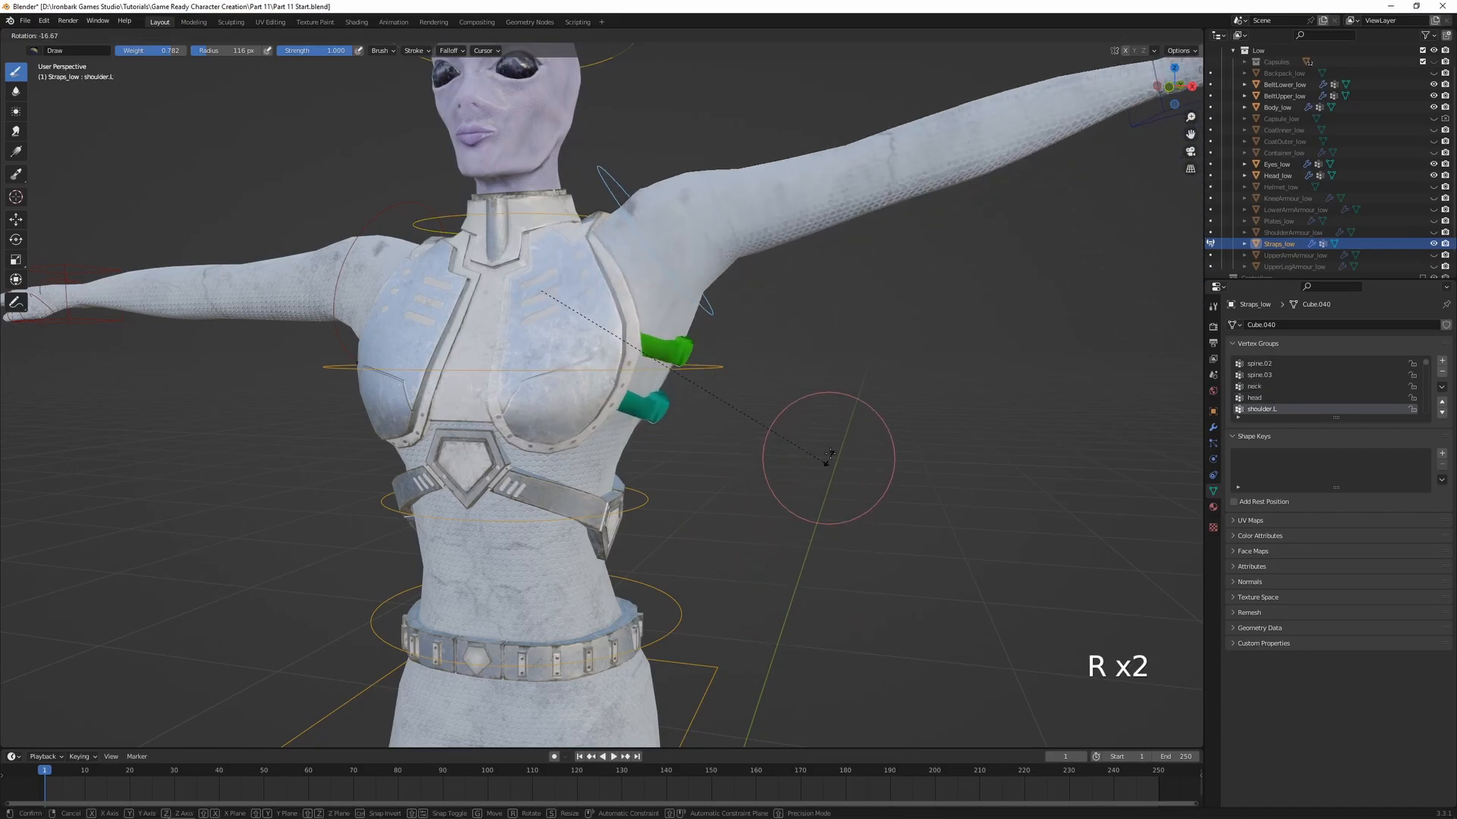
pyautogui.rightClick(774, 581)
# Test-move the arm_IK.L control to check the arm's influence on the straps, cancelling the move
pyautogui.scroll(-2, 849, 501)
pyautogui.keyDown('ctrl'); pyautogui.click(994, 282); pyautogui.keyUp('ctrl')
pyautogui.press('g')
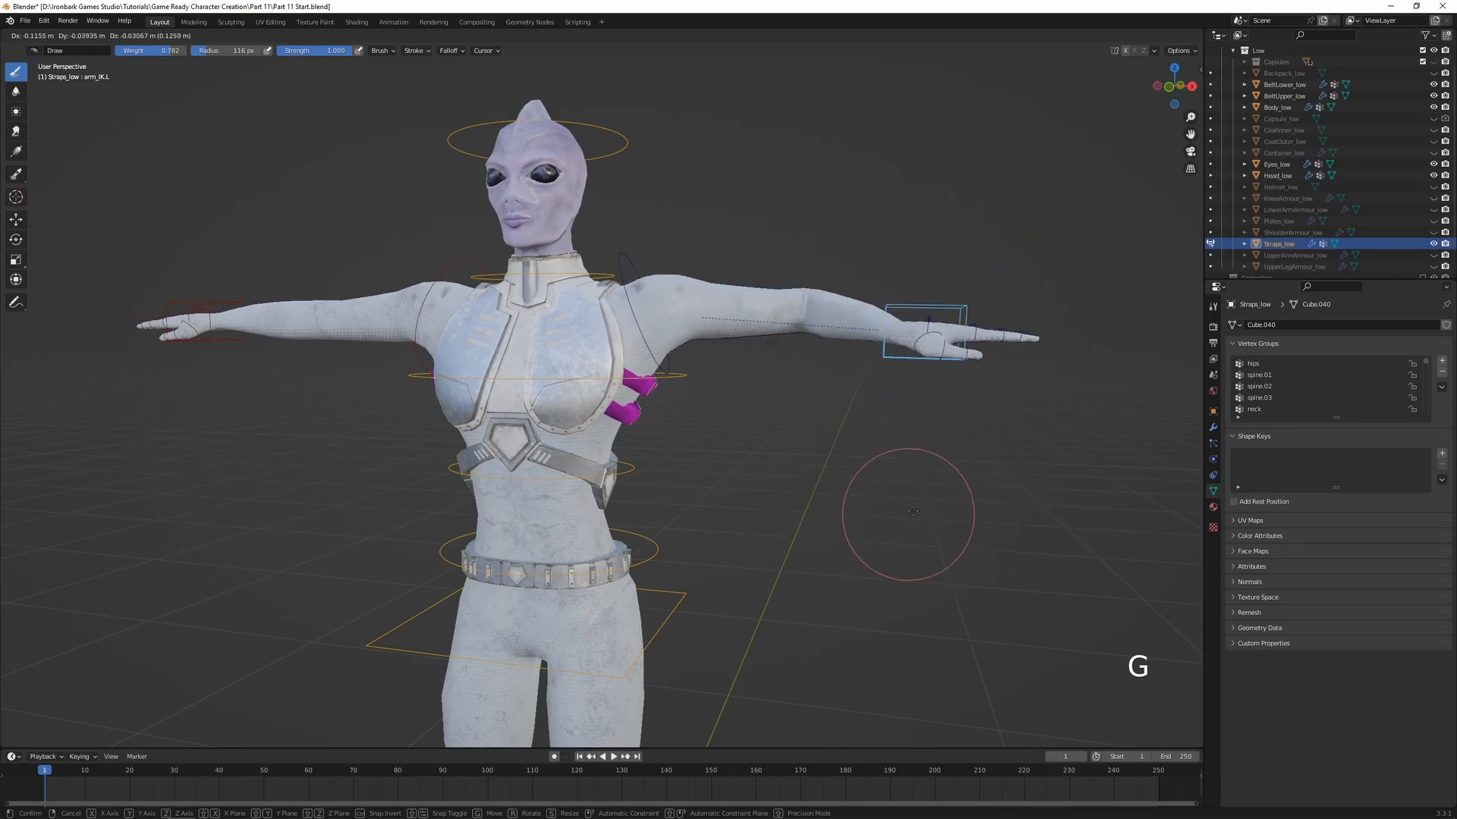
pyautogui.rightClick(910, 513)
# Select all of the strap geometry in Edit Mode and assign it to the upper_arm.L vertex group with weight 0
pyautogui.keyDown('ctrl'); pyautogui.click(721, 346); pyautogui.keyUp('ctrl')
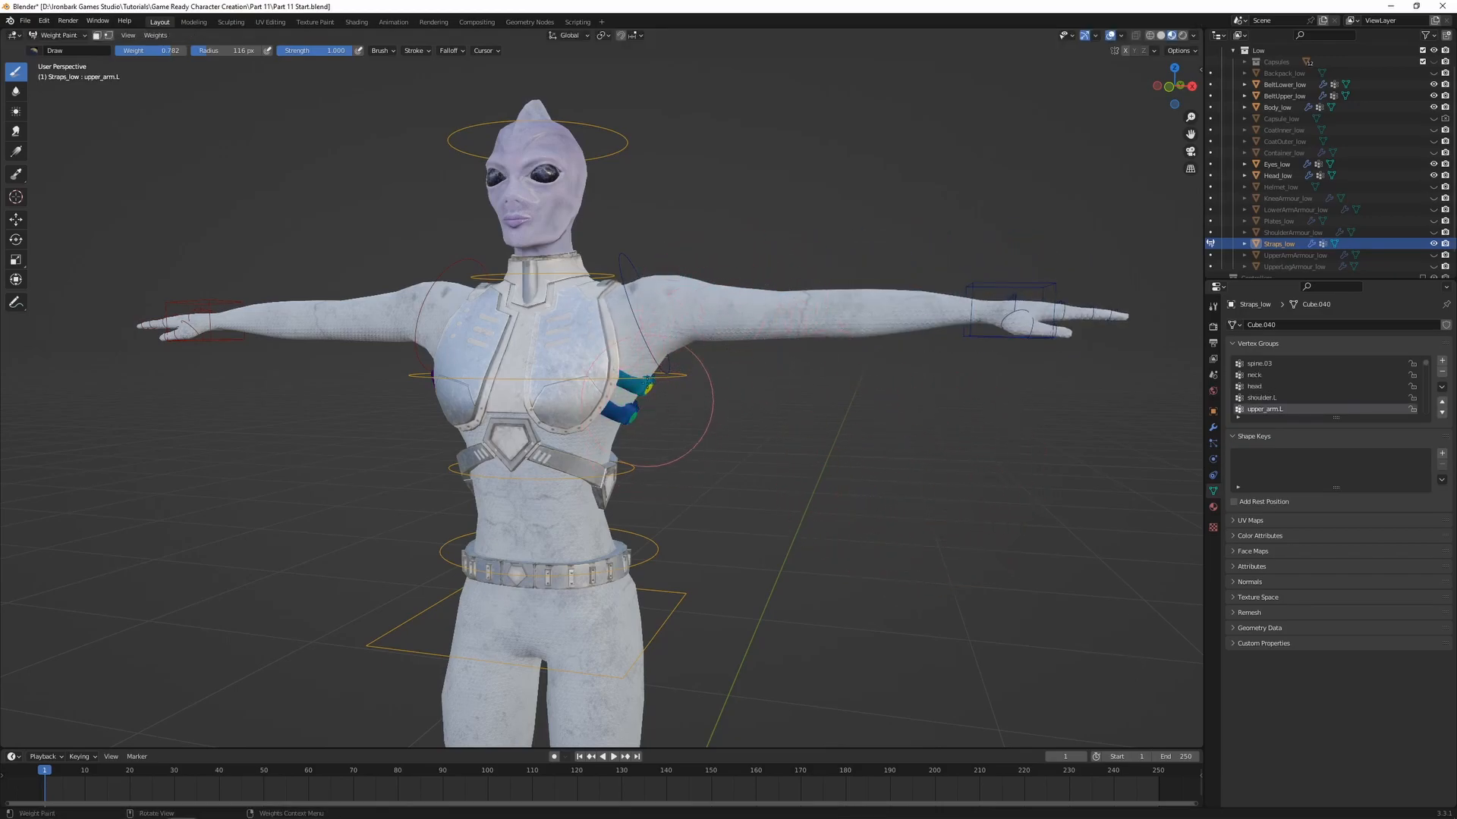
pyautogui.scroll(2, 615, 446)
pyautogui.moveTo(739, 450); pyautogui.dragTo(811, 256, button='middle')
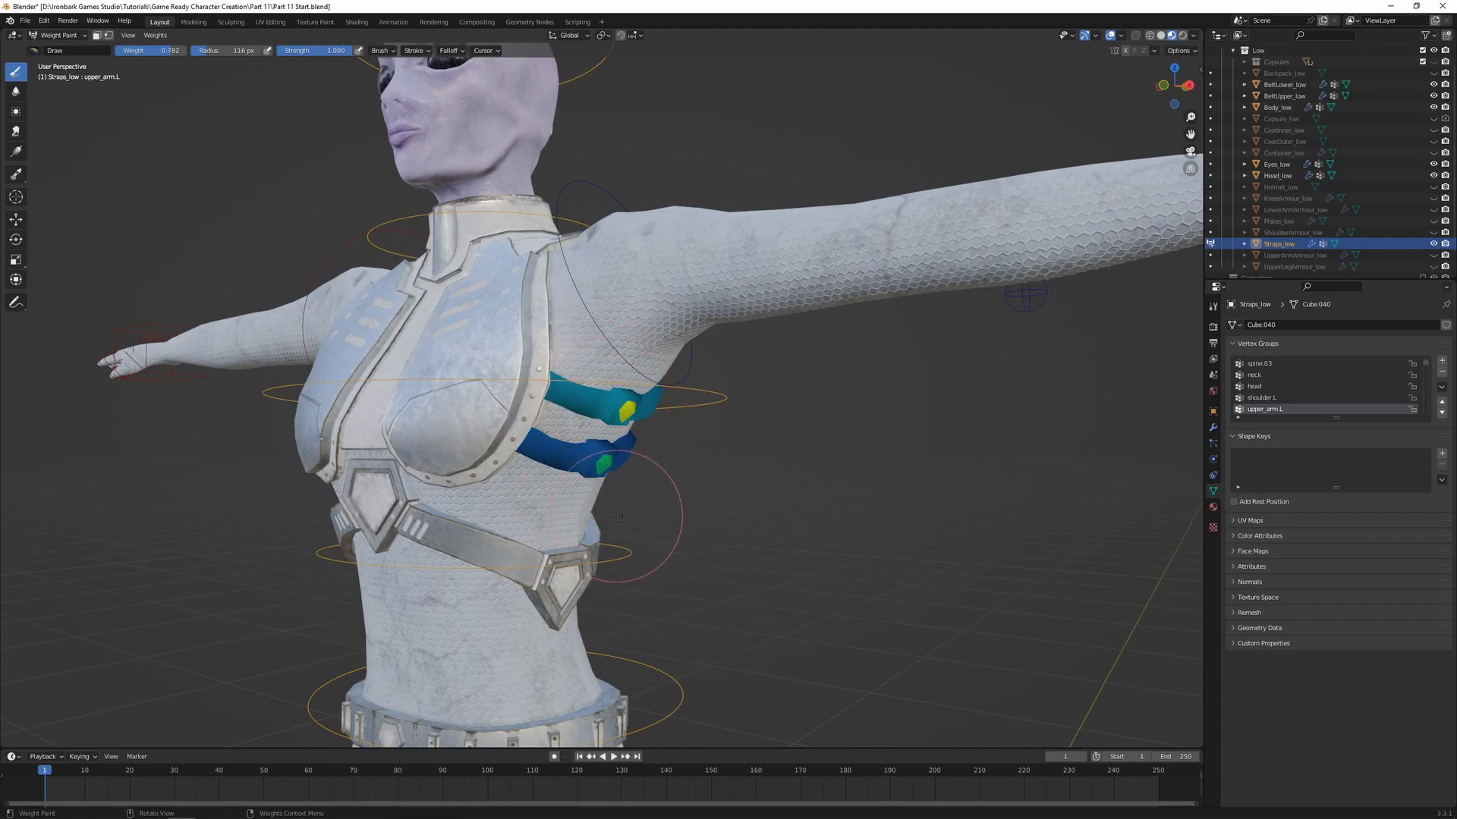
pyautogui.press('Tab')
pyautogui.press('a')
pyautogui.moveTo(585, 478); pyautogui.dragTo(1294, 453, button='middle')
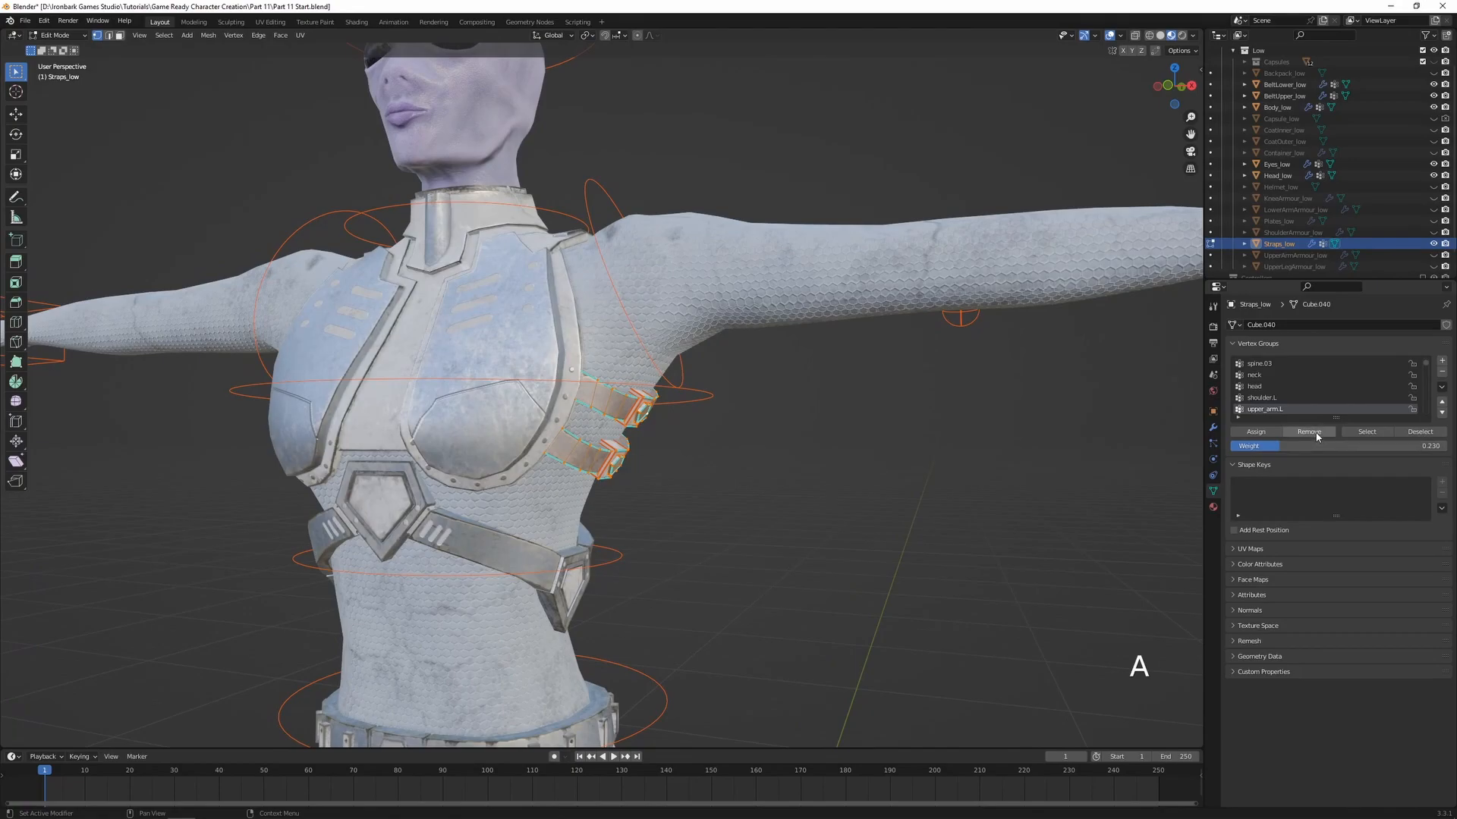
pyautogui.moveTo(1279, 446); pyautogui.dragTo(1232, 446)
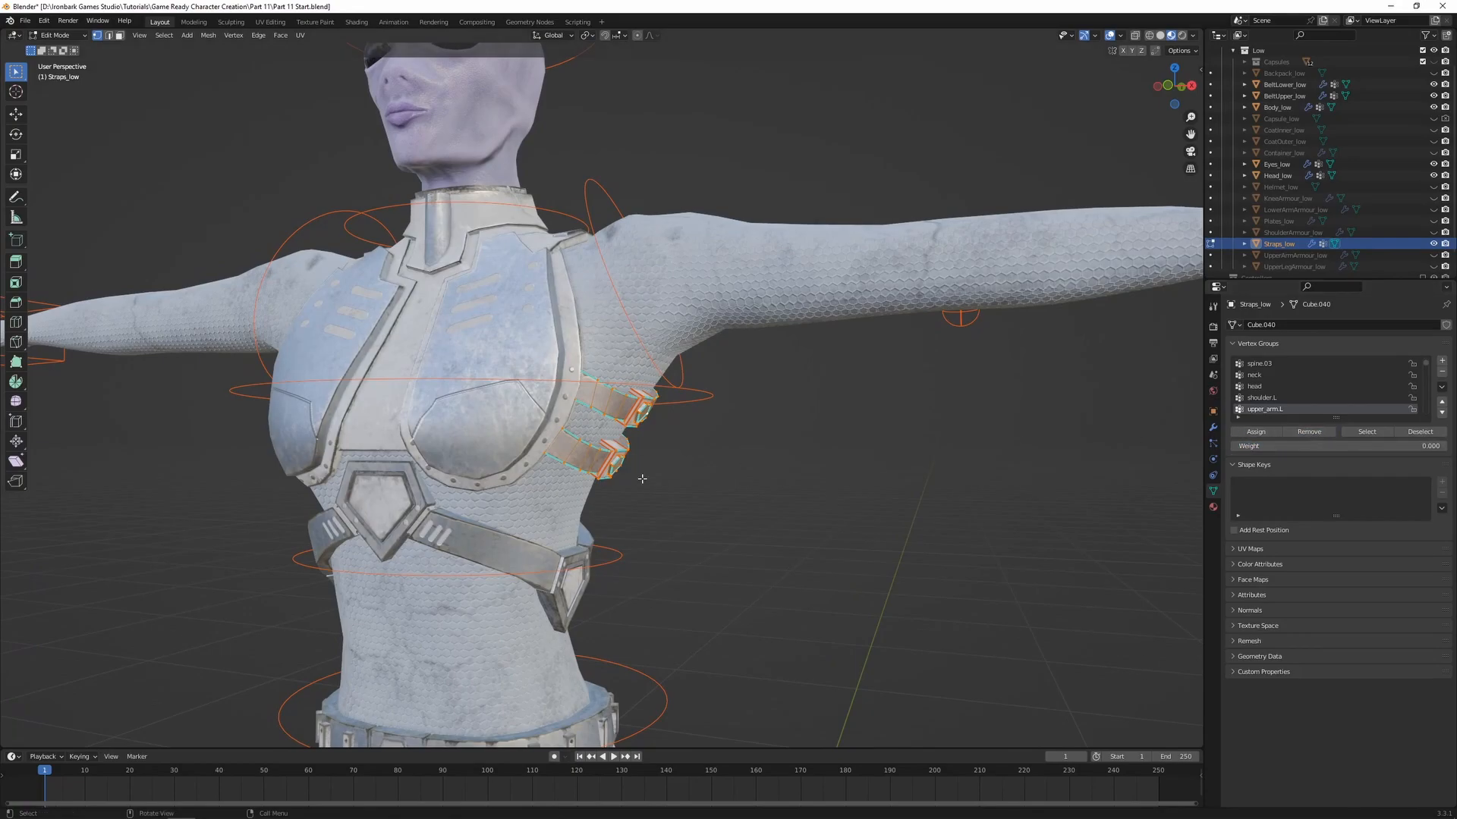
pyautogui.press('Tab')
# Check the lower_arm.L bone's weights on the straps, briefly toggling X-ray to see the arm bones
pyautogui.scroll(-2, 680, 473)
pyautogui.keyDown('ctrl'); pyautogui.click(1021, 280); pyautogui.keyUp('ctrl')
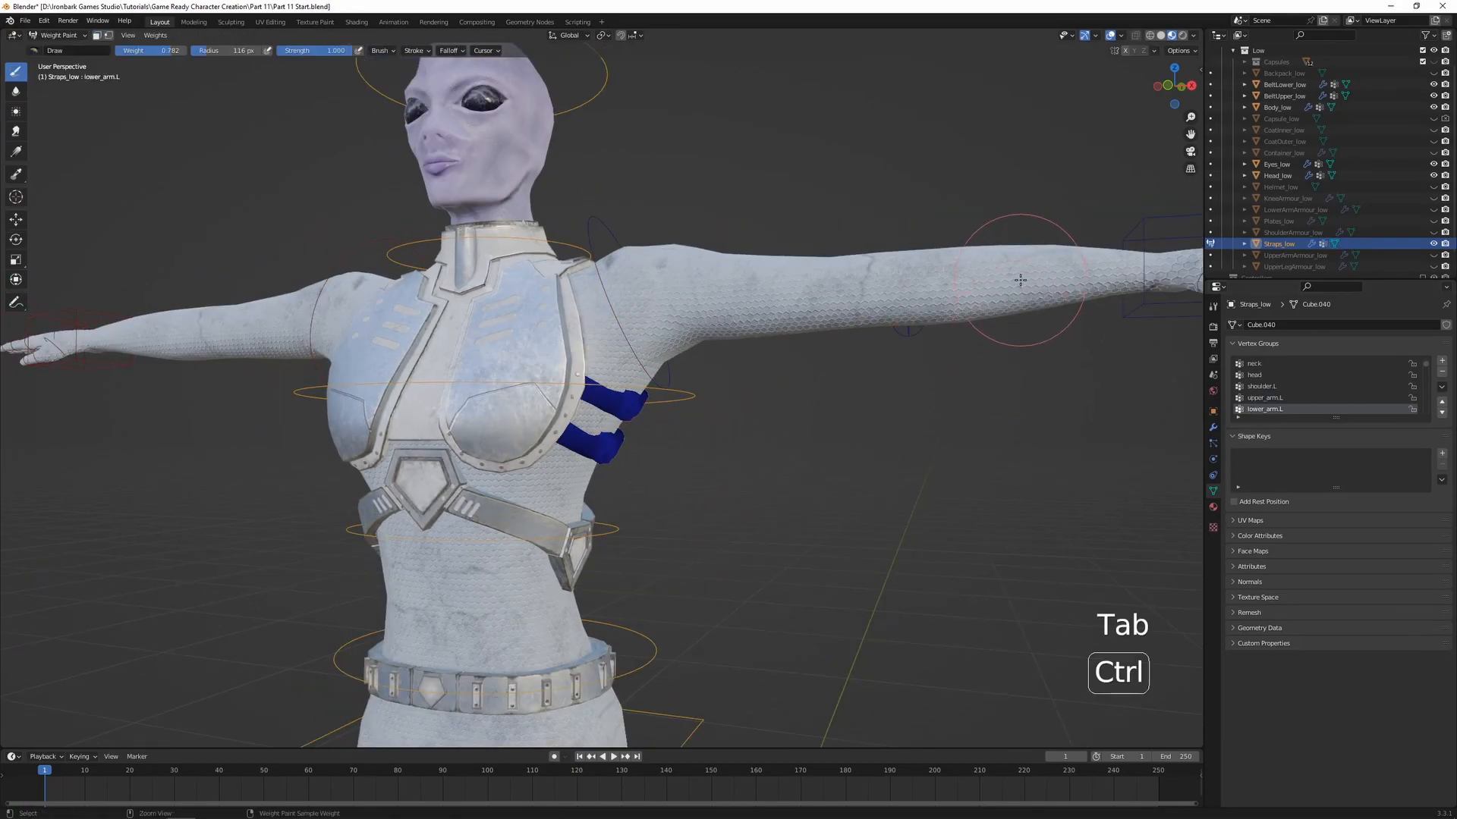
pyautogui.hotkey('alt', 'z')
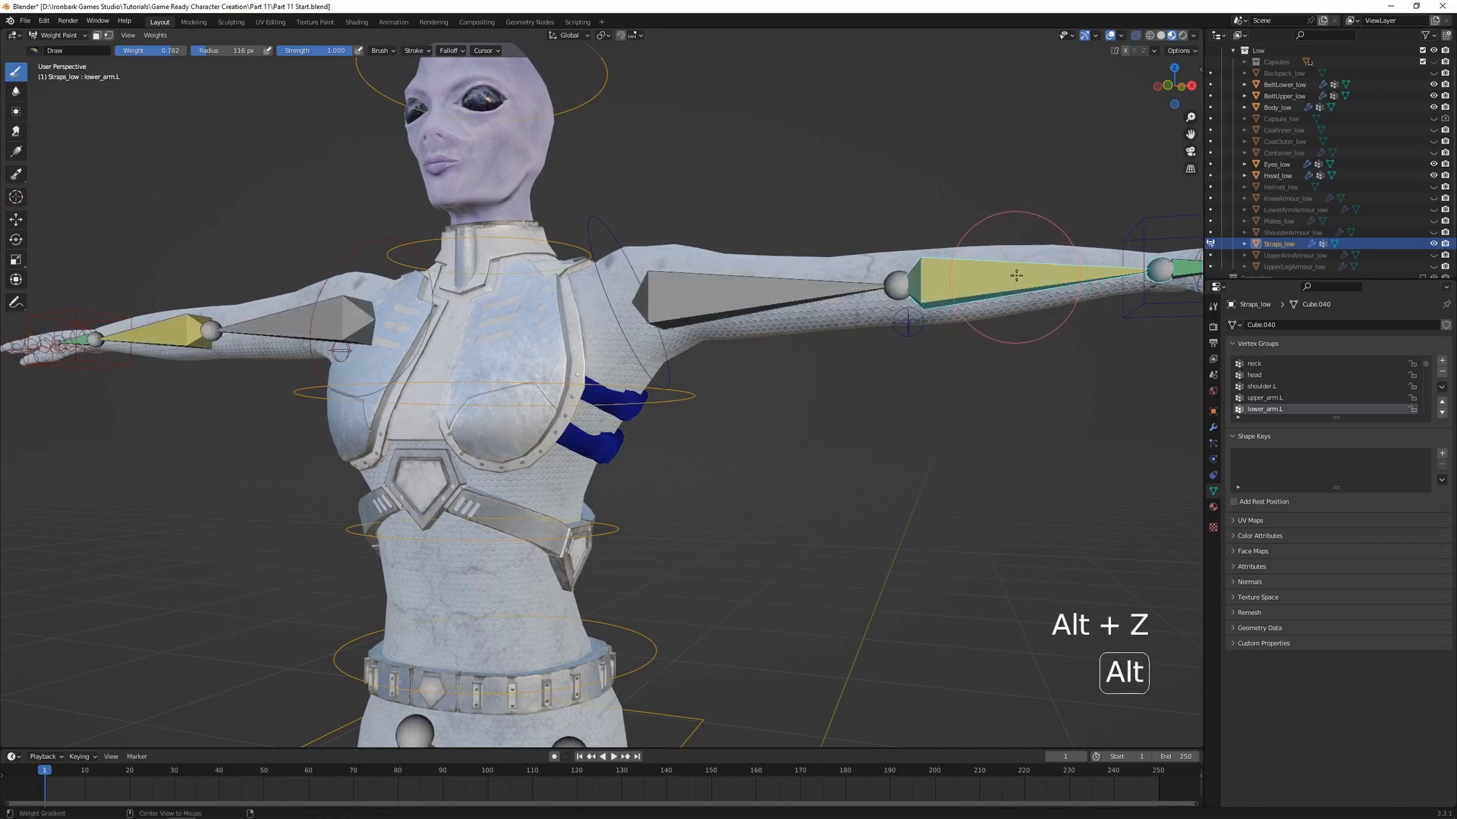
pyautogui.hotkey('alt', 'z')
# Test-rotate the shoulder.L bone to check that the gems follow their straps
pyautogui.keyDown('ctrl'); pyautogui.click(940, 371); pyautogui.keyUp('ctrl')
pyautogui.press('r')
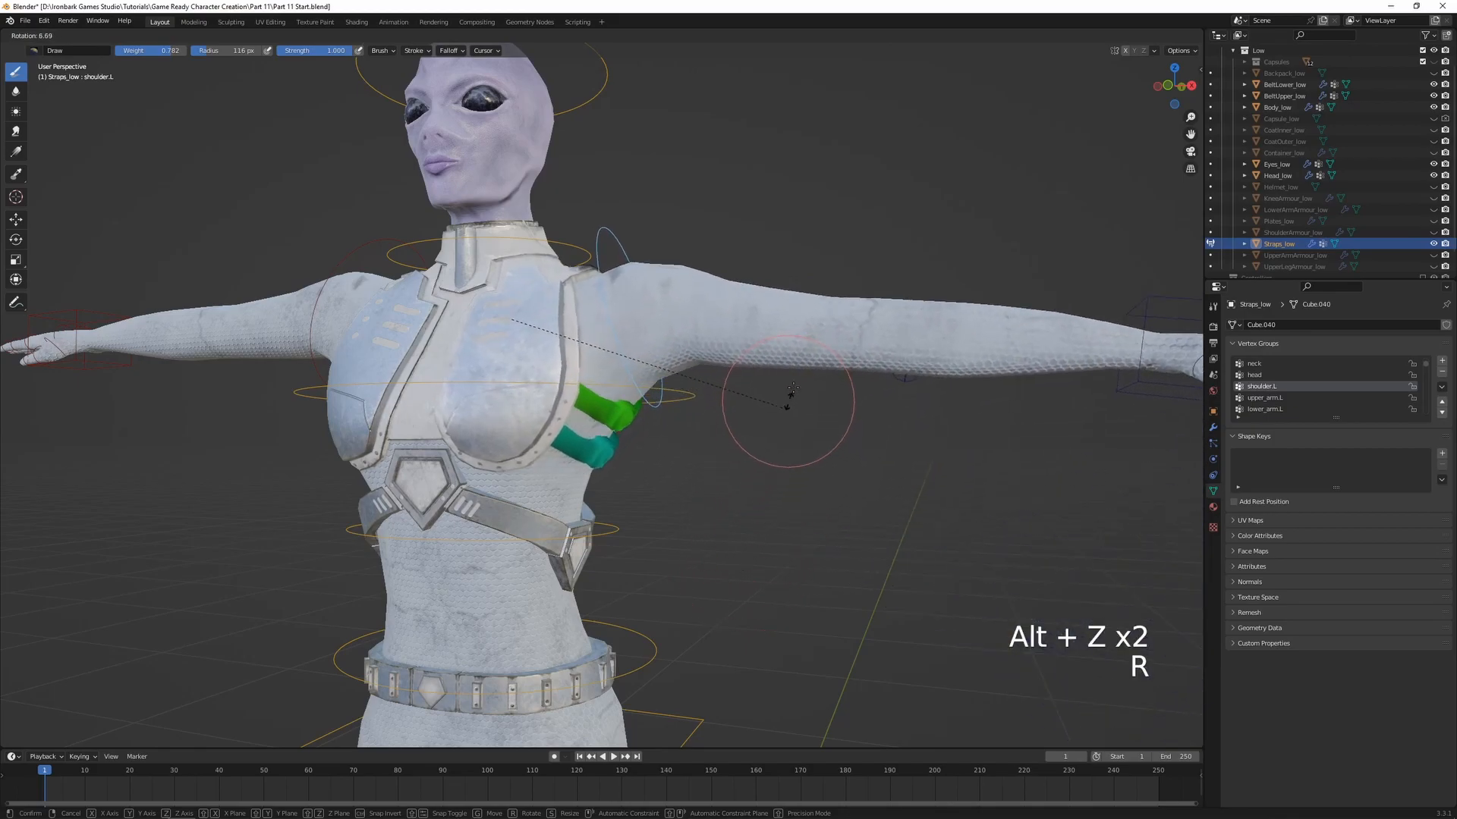
pyautogui.click(702, 462)
# Test-rotate the spine.03 and spine.02 bones freely to recheck the straps and gems, cancelling each rotation
pyautogui.keyDown('ctrl'); pyautogui.click(702, 461); pyautogui.keyUp('ctrl')
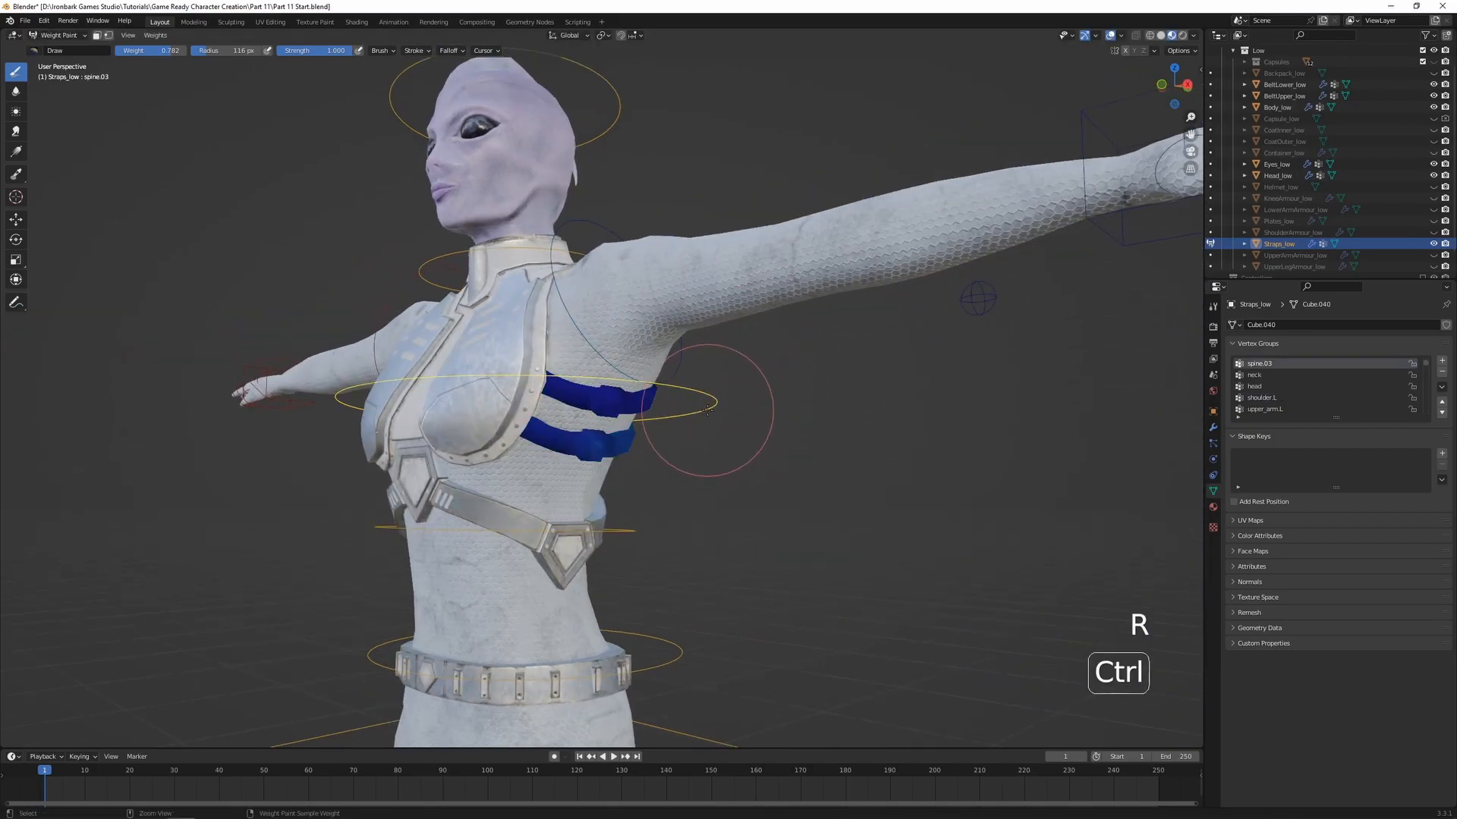
pyautogui.press('r')
pyautogui.press('r')
pyautogui.rightClick(709, 485)
pyautogui.keyDown('ctrl'); pyautogui.click(668, 522); pyautogui.keyUp('ctrl')
pyautogui.press('r')
pyautogui.press('r')
pyautogui.rightClick(674, 544)
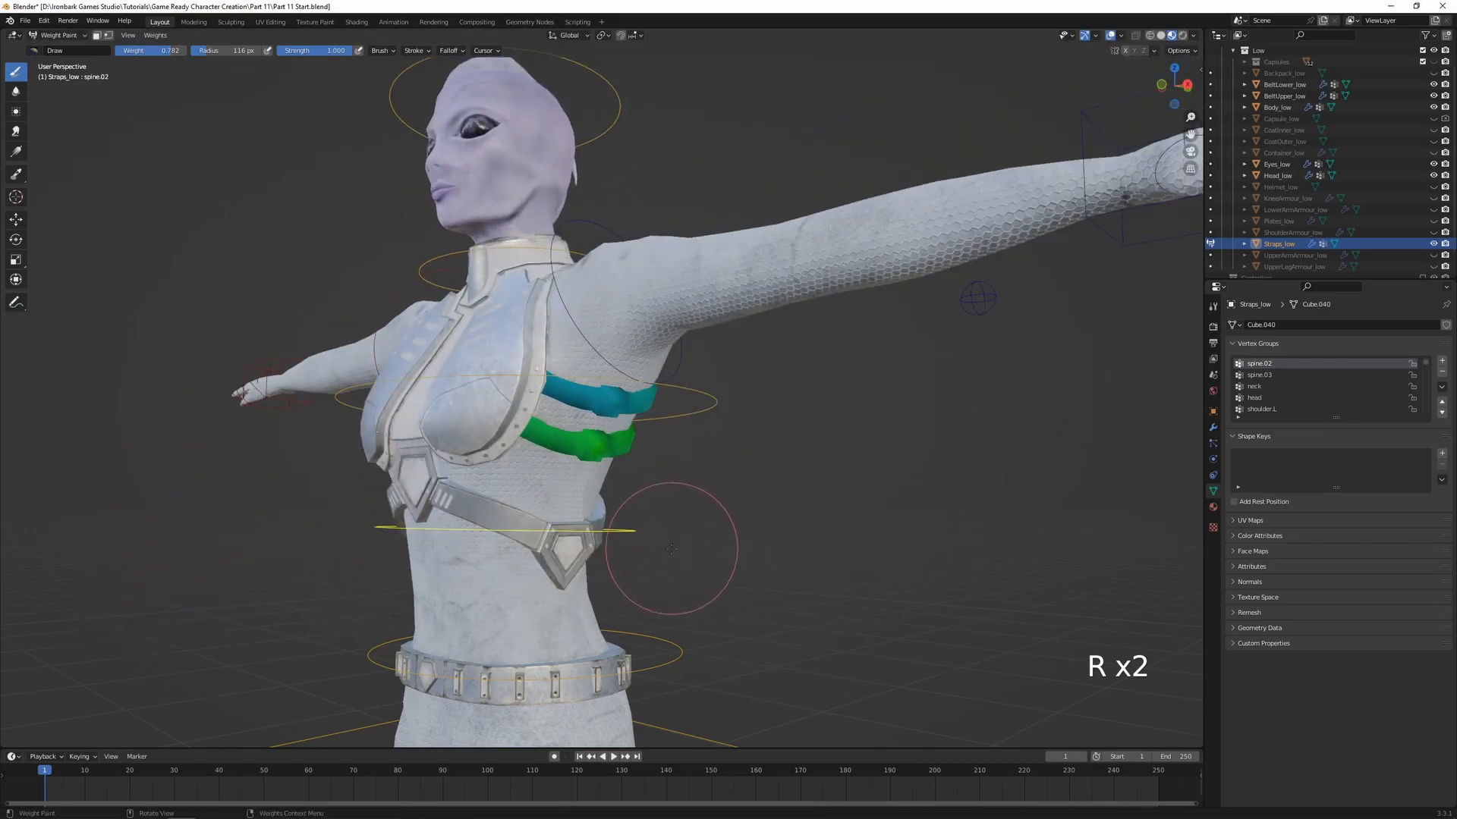
# Test-move the arm_IK.L control forward and downward to check the straps against the arm, cancelling each move
pyautogui.scroll(-2, 729, 509)
pyautogui.keyDown('ctrl'); pyautogui.click(939, 308); pyautogui.keyUp('ctrl')
pyautogui.press('g')
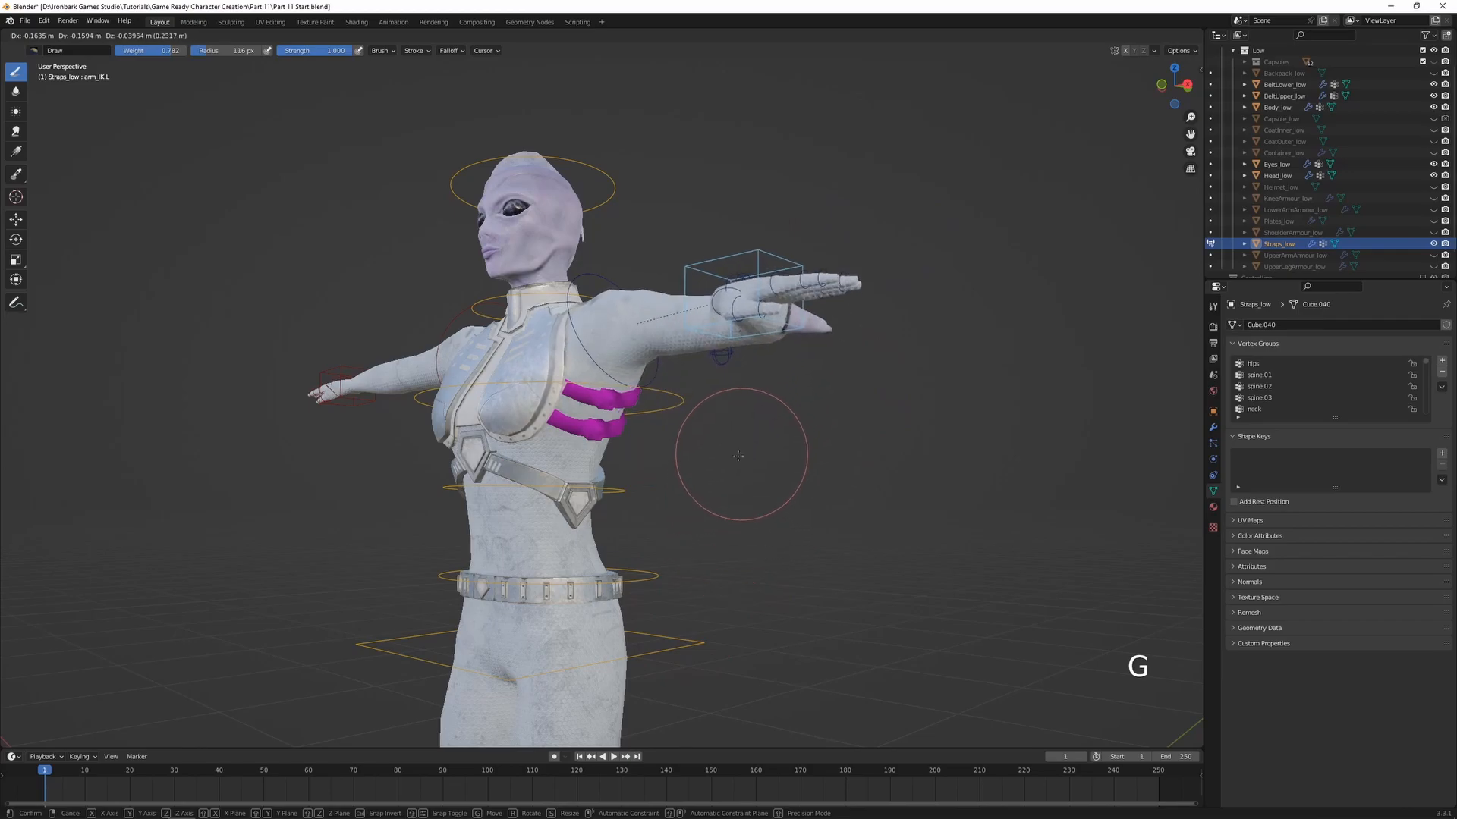
pyautogui.rightClick(684, 552)
pyautogui.moveTo(789, 423); pyautogui.dragTo(895, 433, button='middle')
pyautogui.press('g')
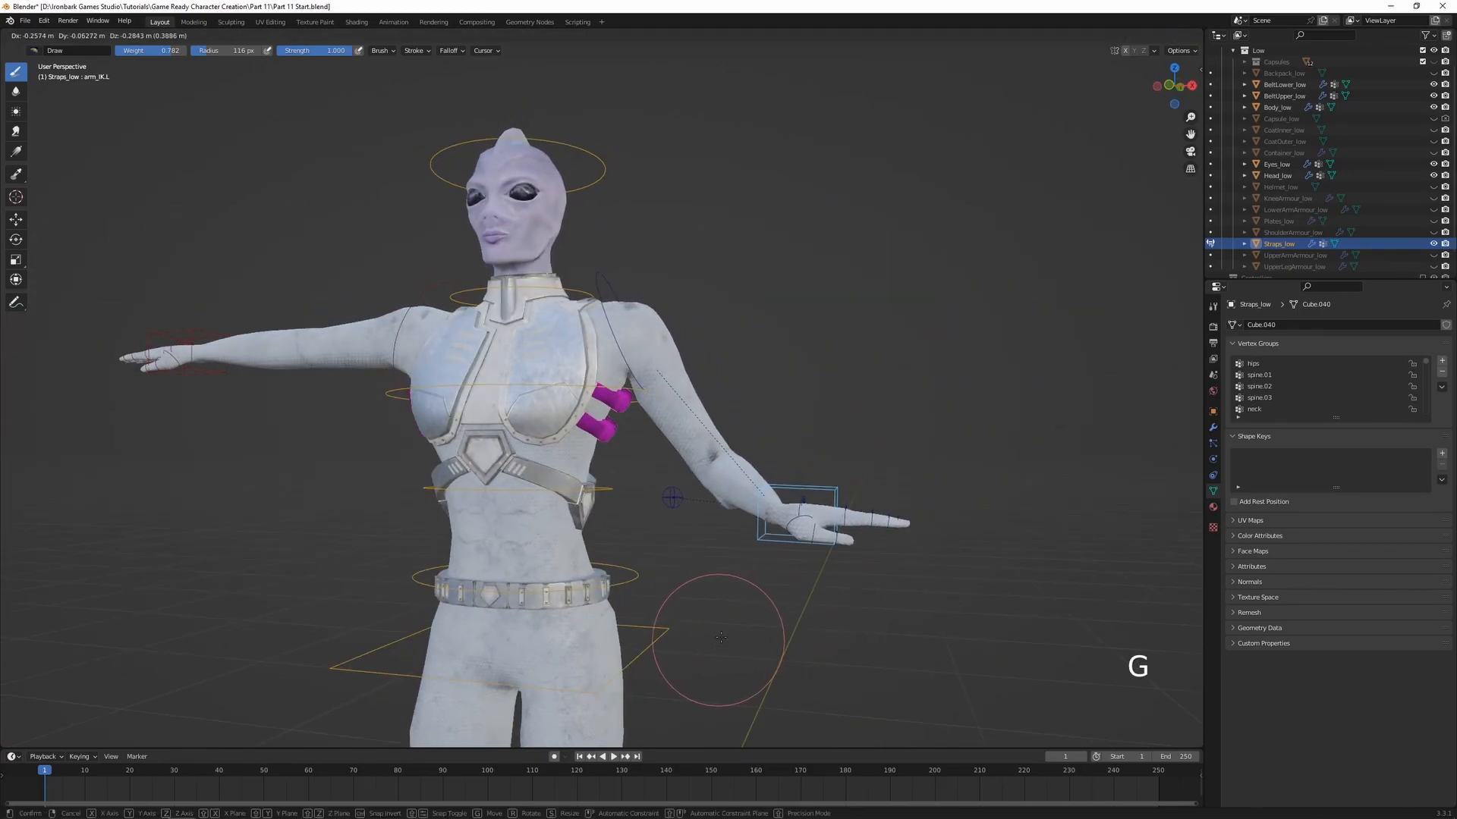
pyautogui.rightClick(710, 384)
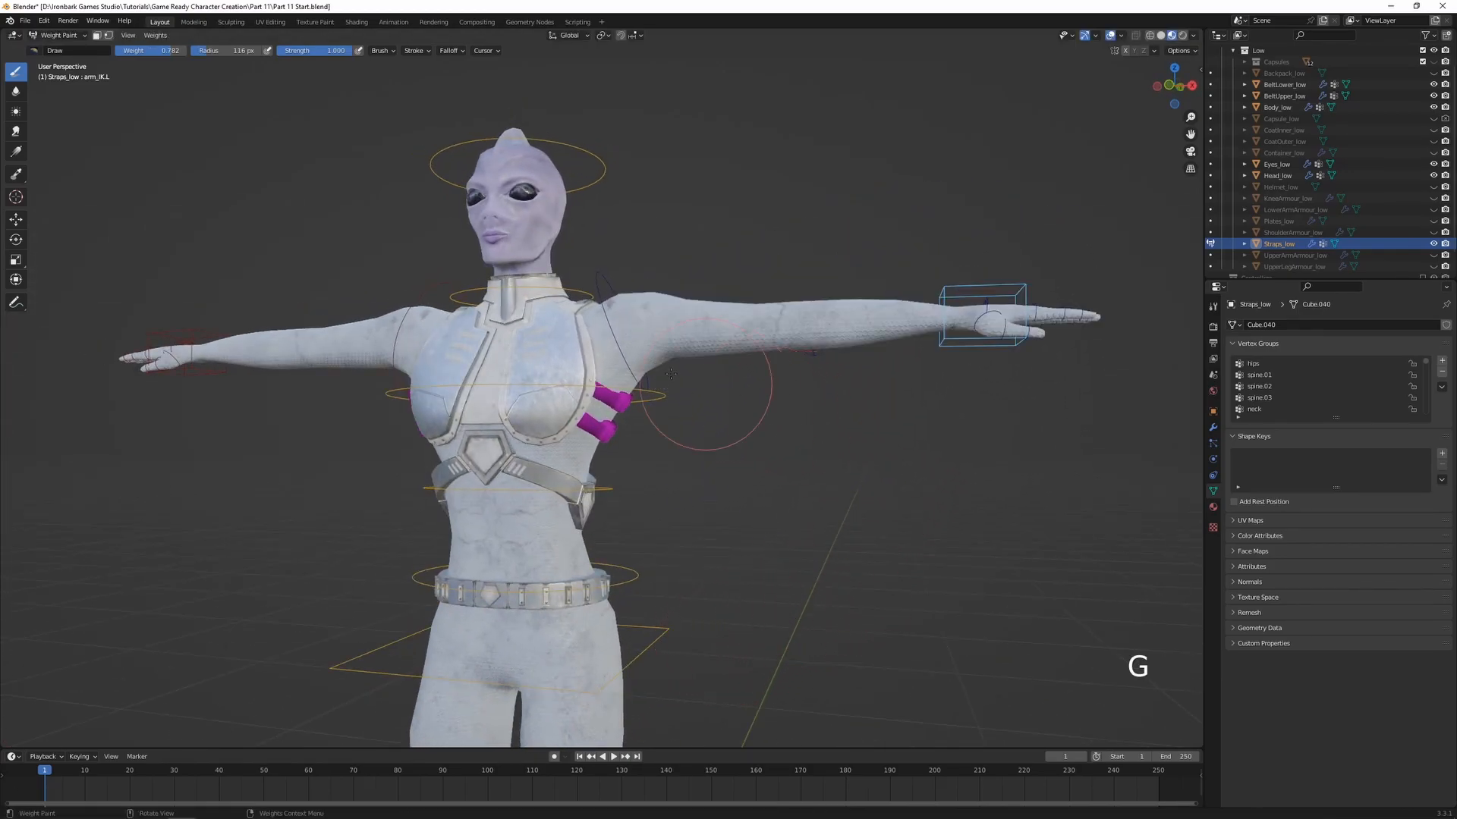
# Examine the shoulder.L weights on both straps from several angles
pyautogui.keyDown('ctrl'); pyautogui.click(609, 319); pyautogui.keyUp('ctrl')
pyautogui.scroll(2, 706, 425)
pyautogui.keyDown('shift'); pyautogui.moveTo(732, 439); pyautogui.dragTo(848, 524, button='middle'); pyautogui.keyUp('shift')
pyautogui.scroll(2, 817, 492)
pyautogui.scroll(-1, 828, 525)
pyautogui.keyDown('shift'); pyautogui.moveTo(846, 523); pyautogui.dragTo(796, 470, button='middle'); pyautogui.keyUp('shift')
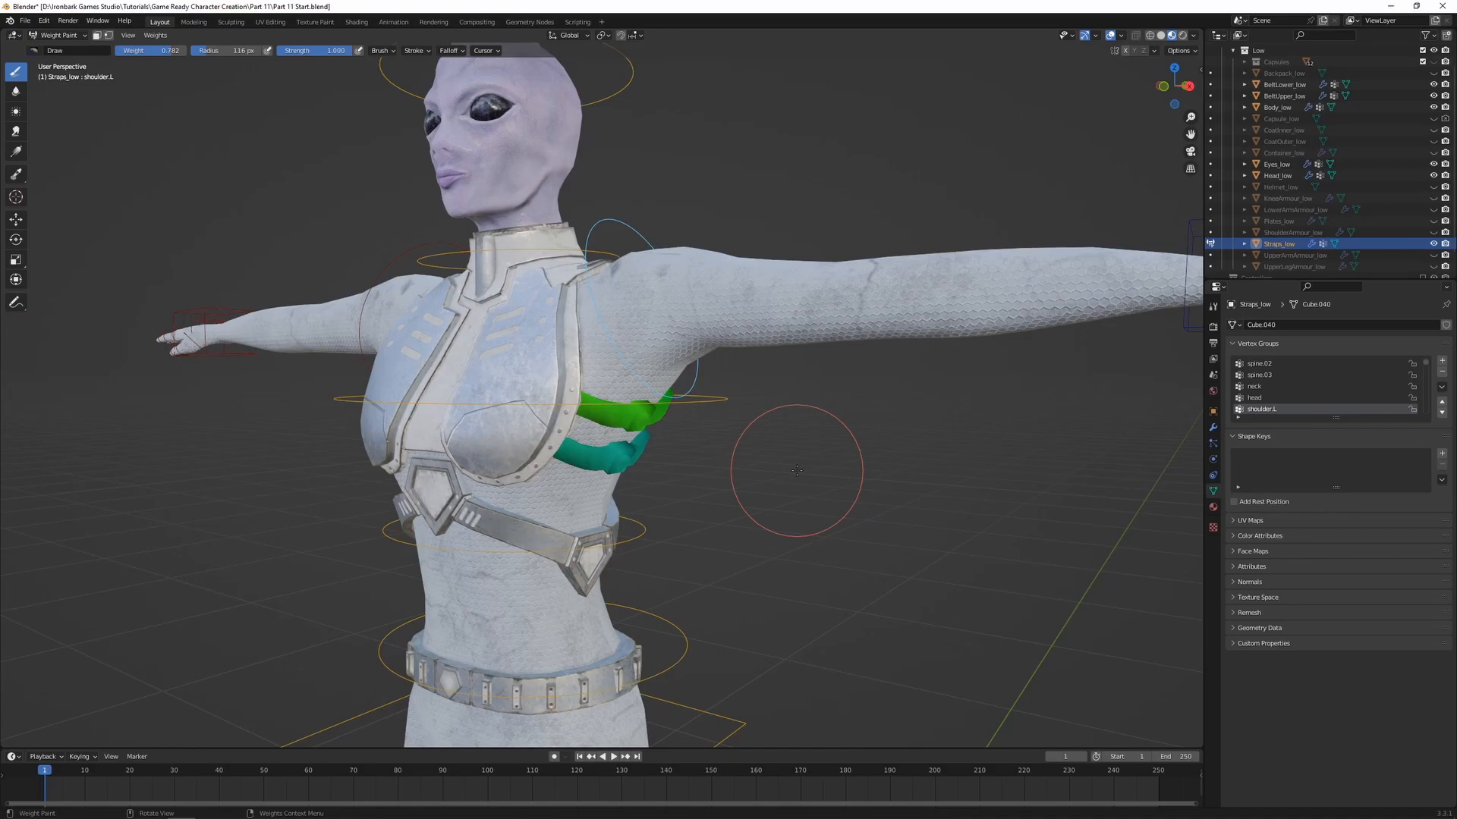
# Return to Object Mode with everything deselected and unhide the Backpack_low object
pyautogui.hotkey('ctrl', 'Tab')
pyautogui.click(723, 482)
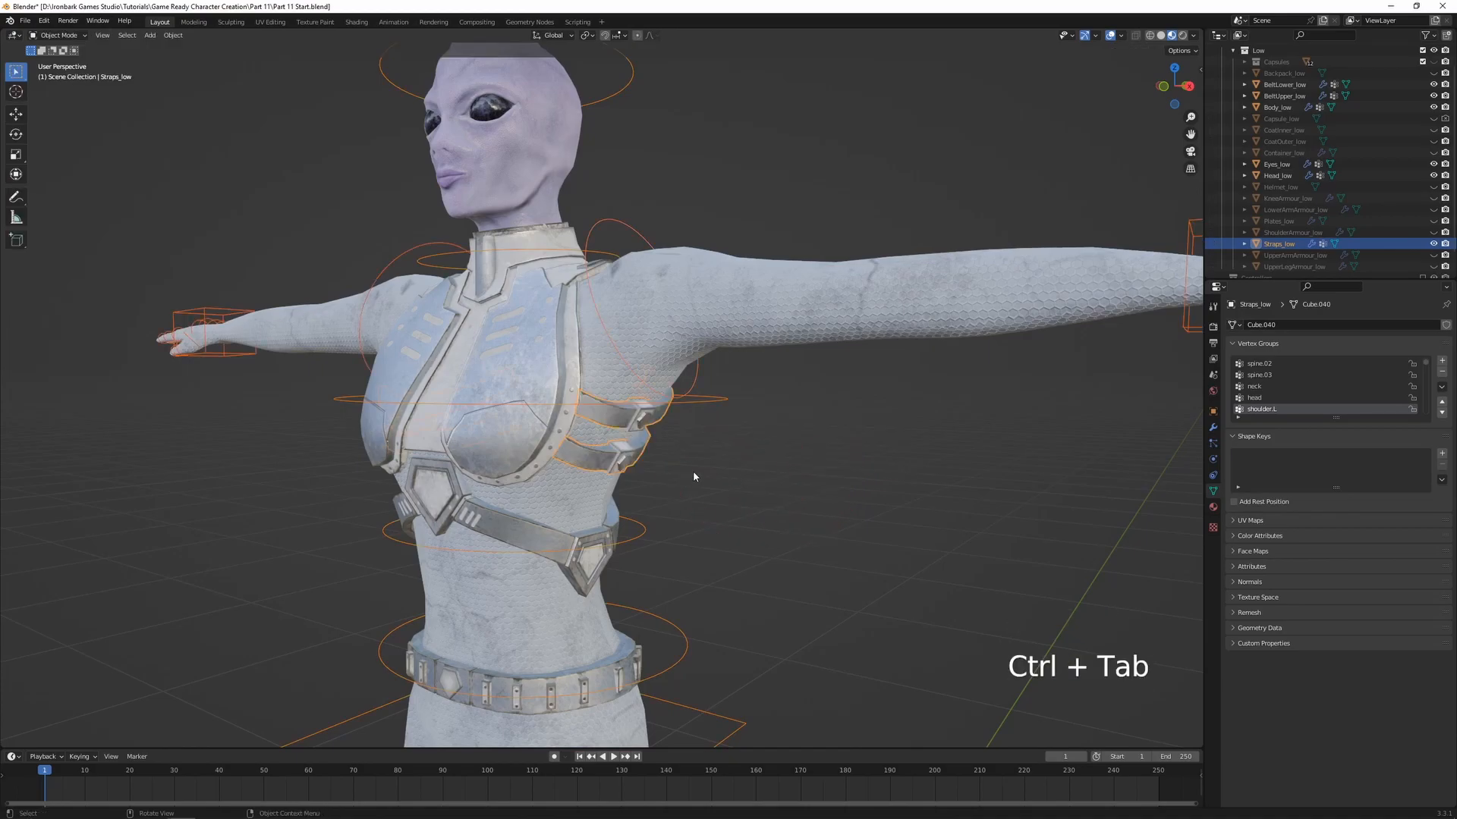
pyautogui.click(796, 453)
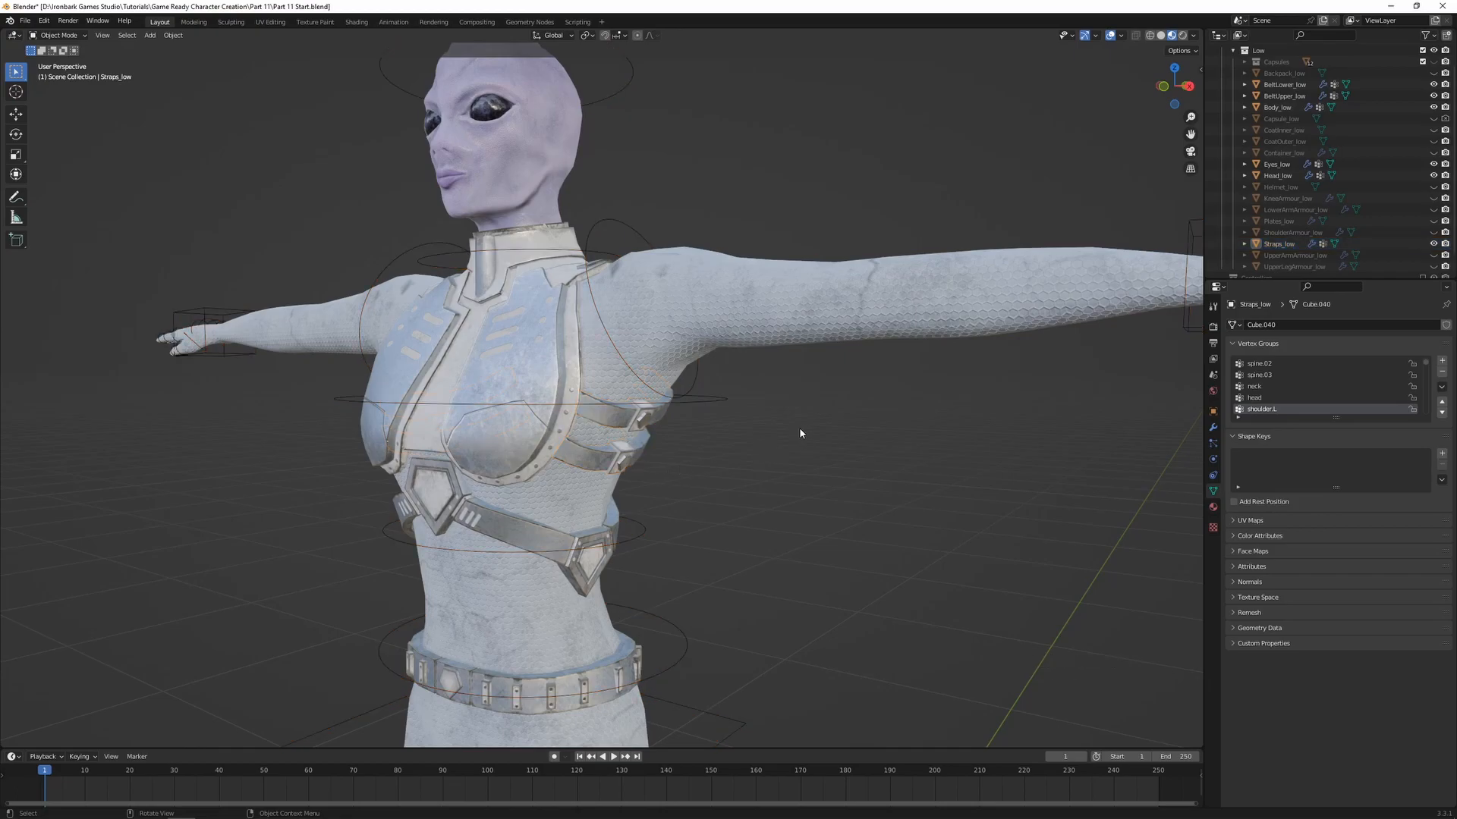
pyautogui.click(1433, 73)
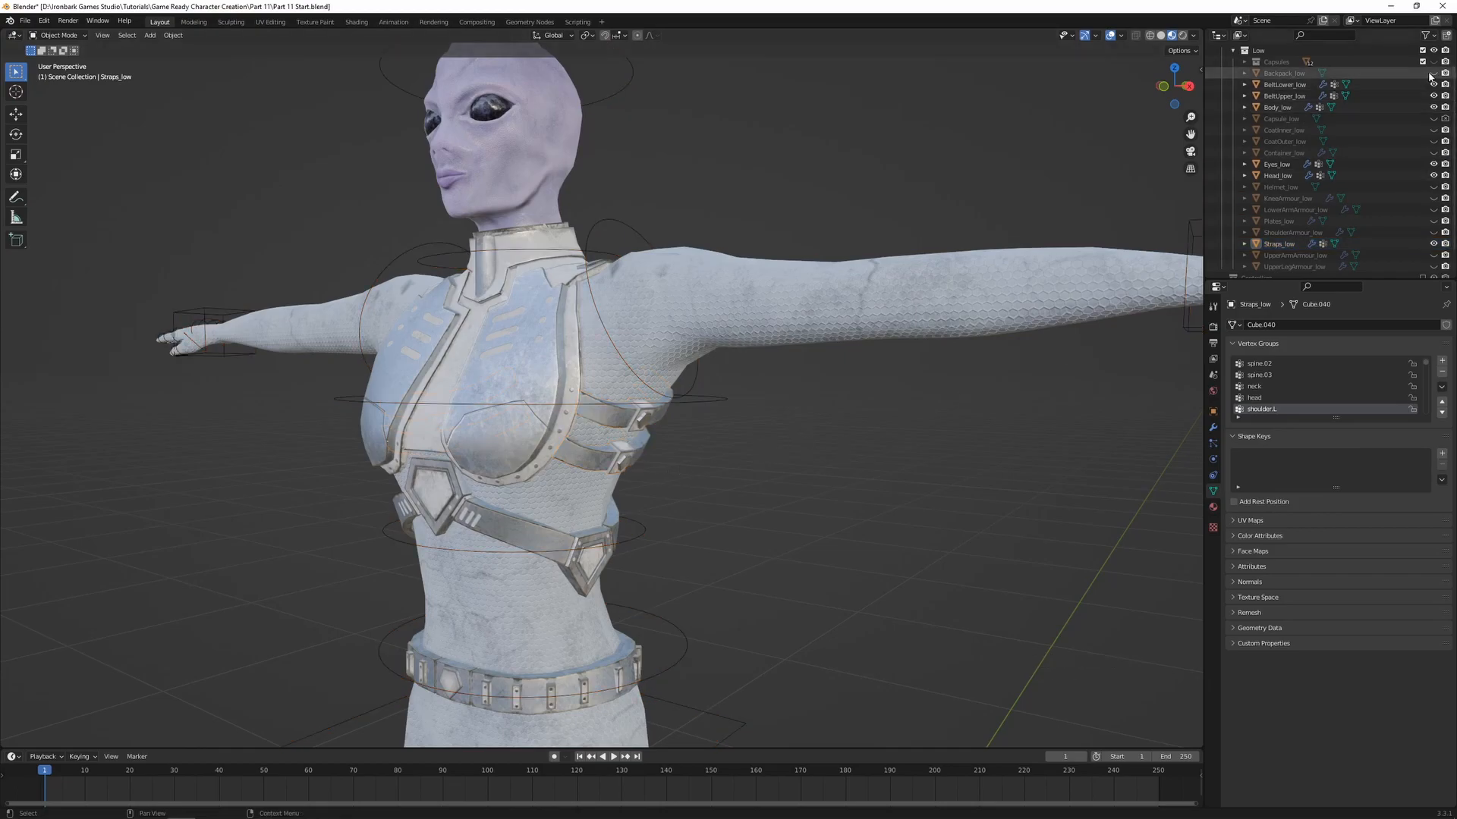
# Parent Backpack_low to the armature using Armature Deform with empty groups
pyautogui.moveTo(1002, 455); pyautogui.dragTo(675, 478, button='middle')
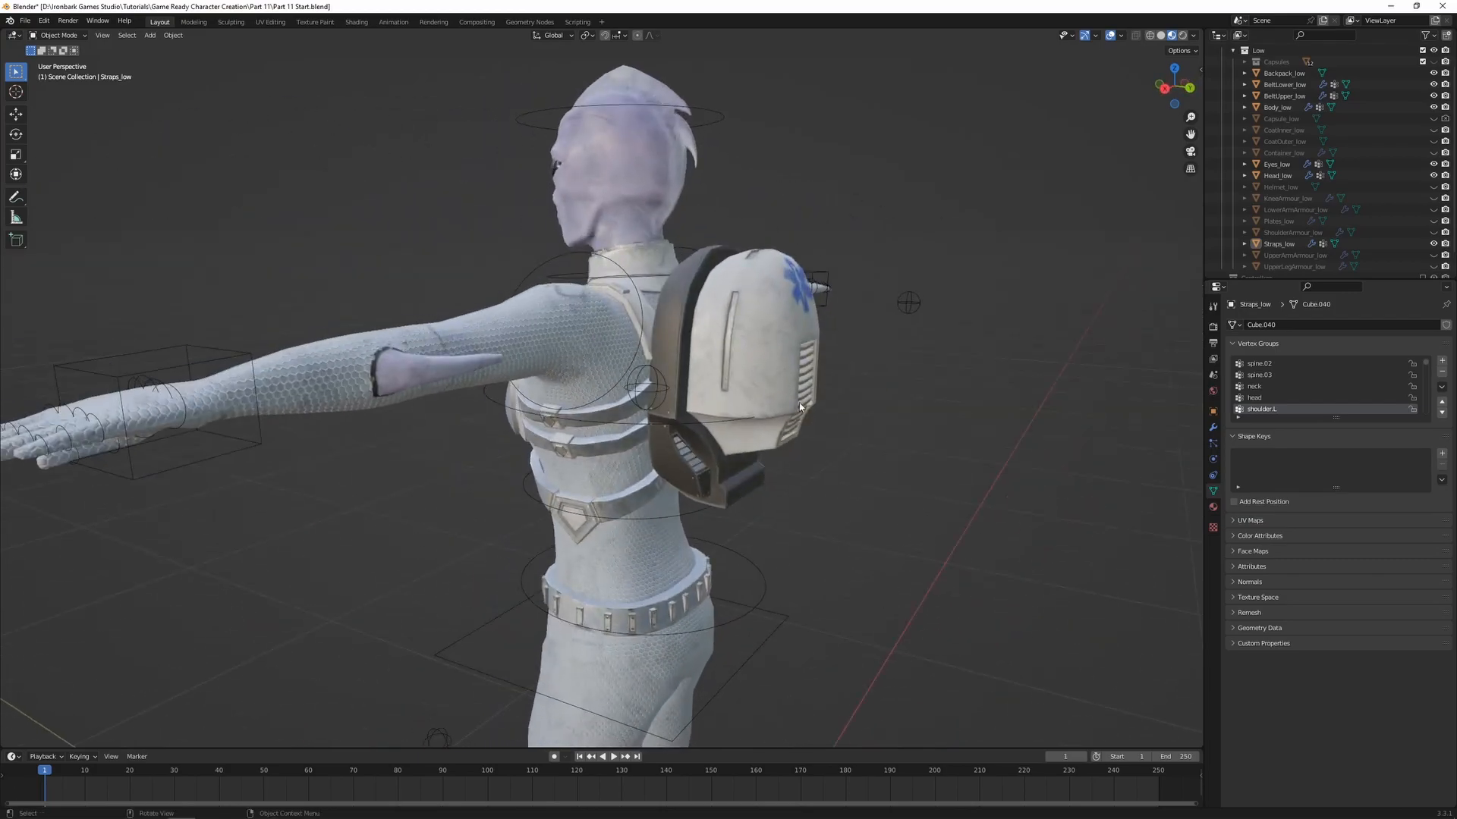
pyautogui.click(809, 339)
pyautogui.moveTo(855, 427); pyautogui.dragTo(746, 431, button='middle')
pyautogui.scroll(3, 683, 432)
pyautogui.moveTo(546, 455); pyautogui.dragTo(660, 427, button='middle')
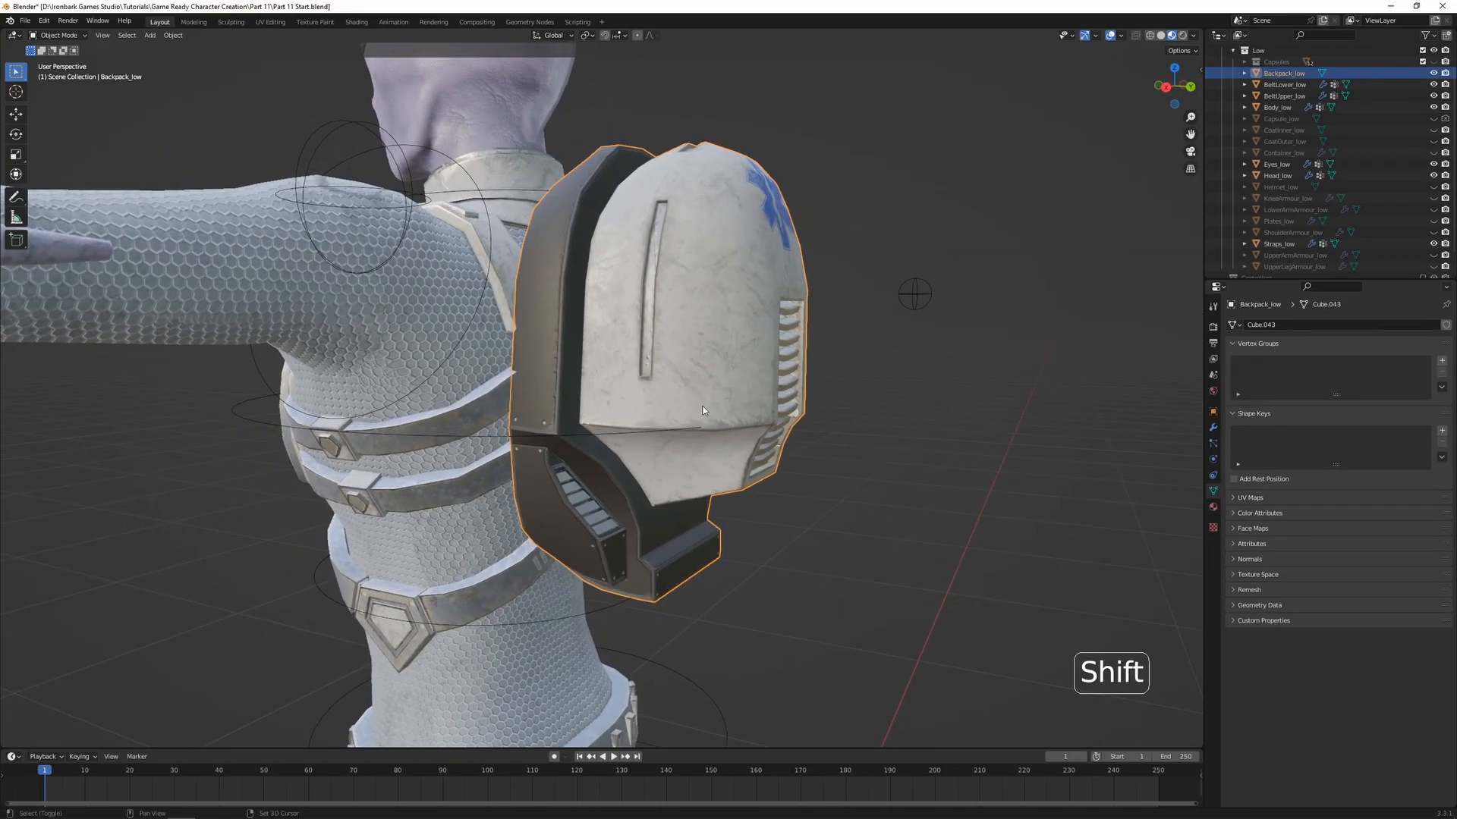
pyautogui.keyDown('shift'); pyautogui.click(572, 434); pyautogui.keyUp('shift')
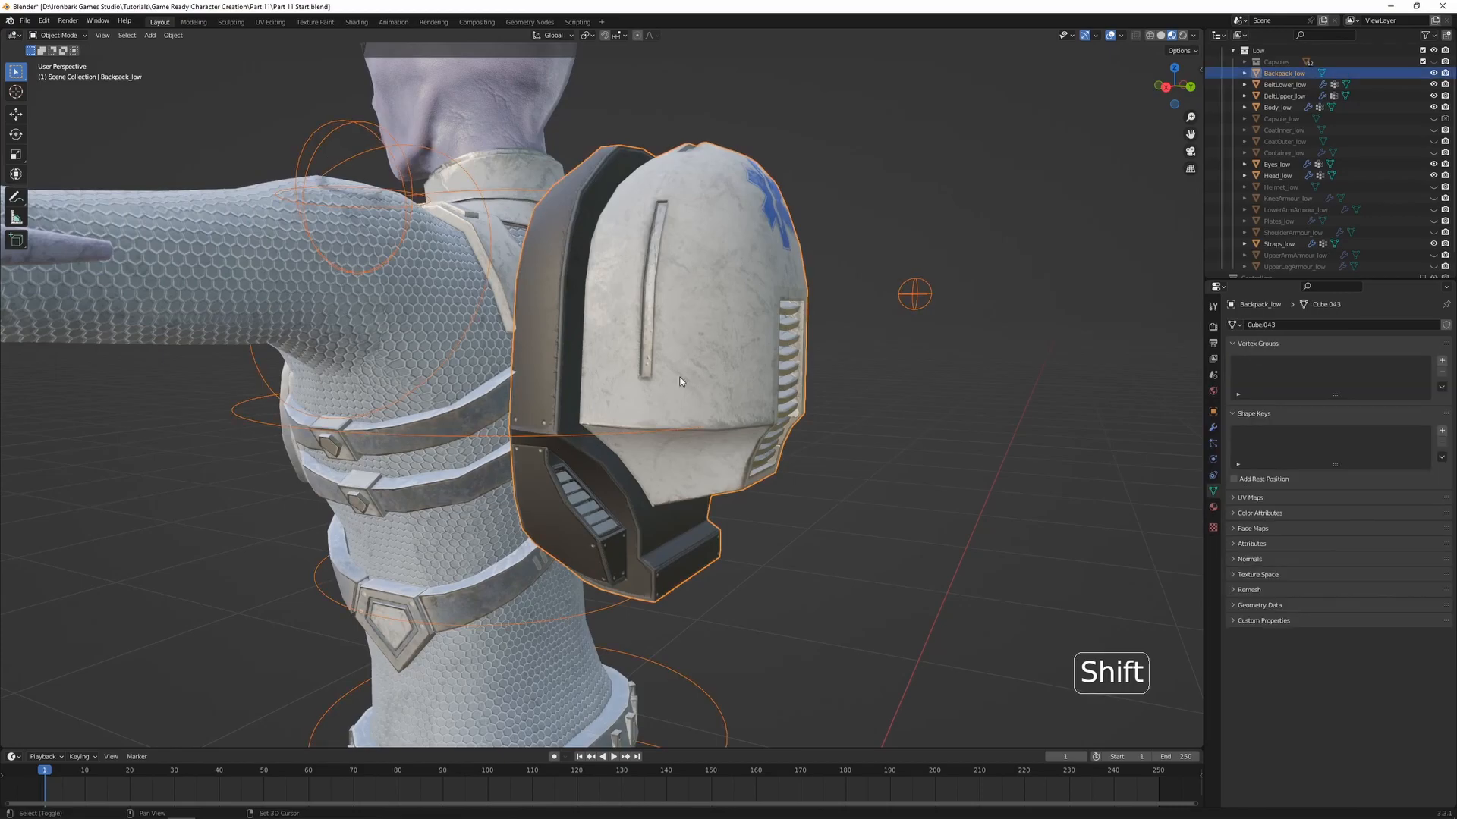
pyautogui.keyDown('shift'); pyautogui.click(563, 434); pyautogui.keyUp('shift')
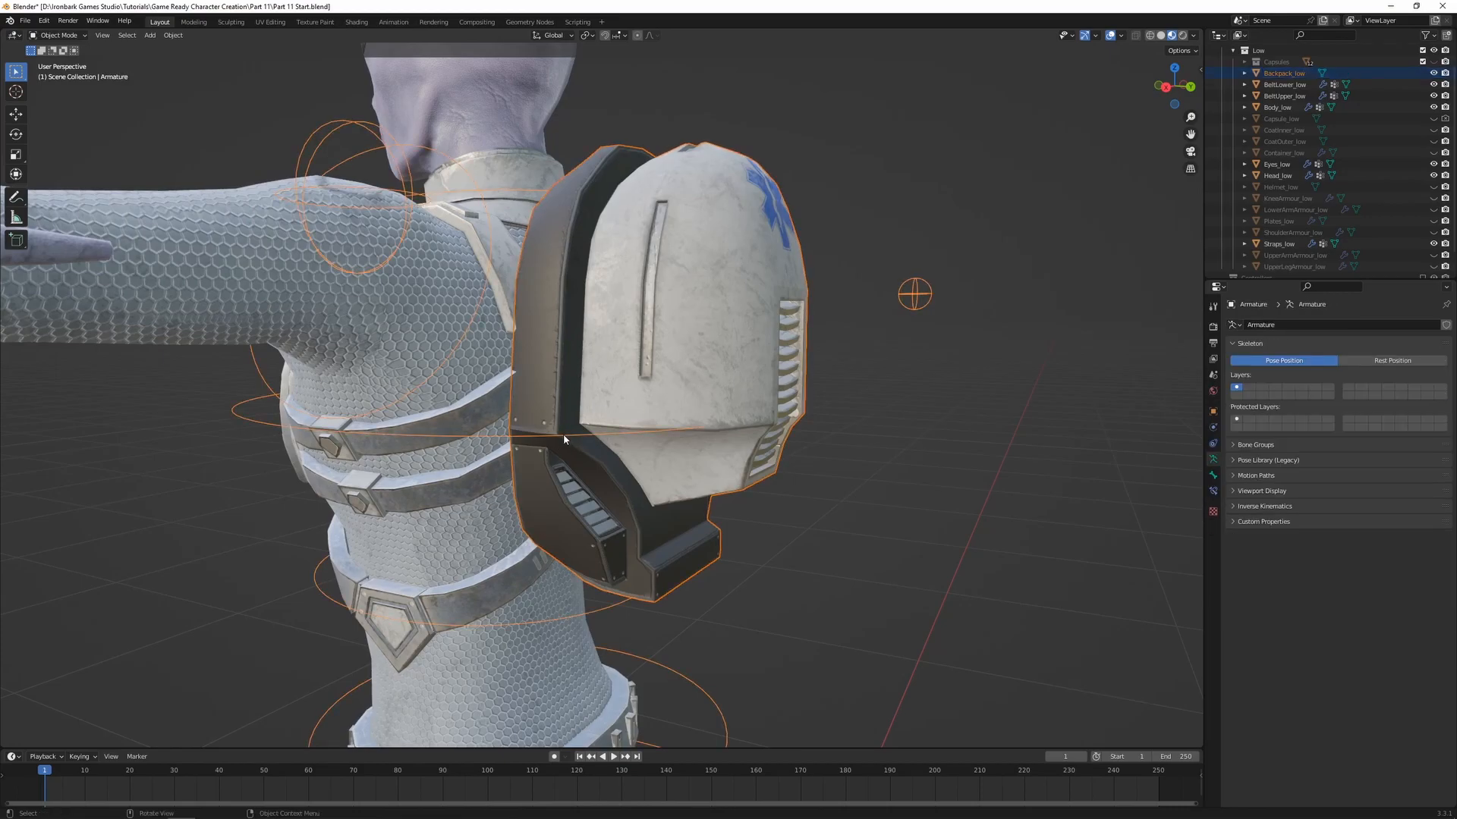
pyautogui.hotkey('ctrl', 'p')
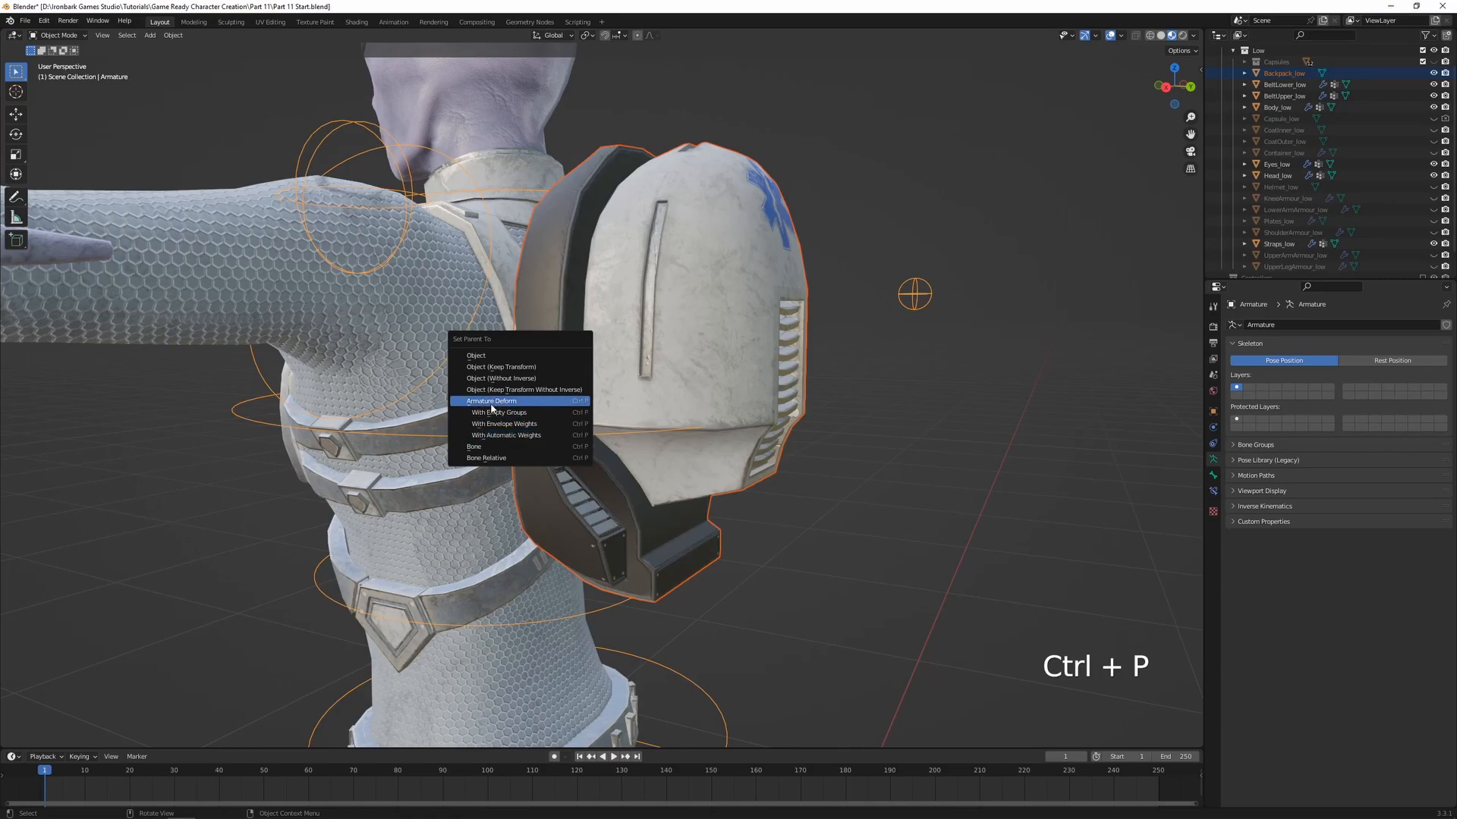
pyautogui.click(522, 413)
# Enter Weight Paint on the backpack and assign all its vertices to the spine.03 group with weight 1.000
pyautogui.keyDown('shift'); pyautogui.click(677, 379); pyautogui.keyUp('shift')
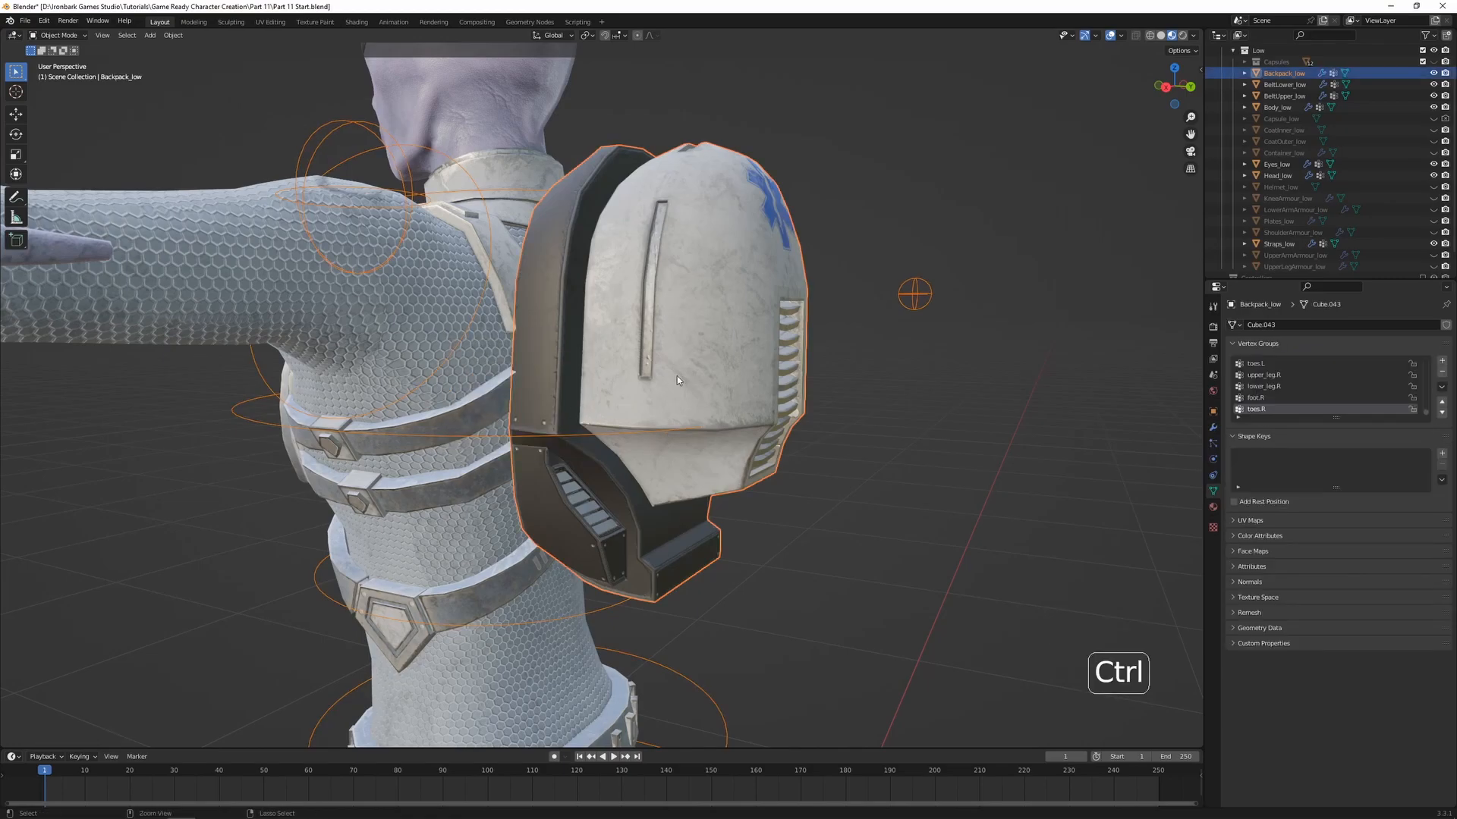
pyautogui.hotkey('ctrl', 'Tab')
pyautogui.click(600, 341)
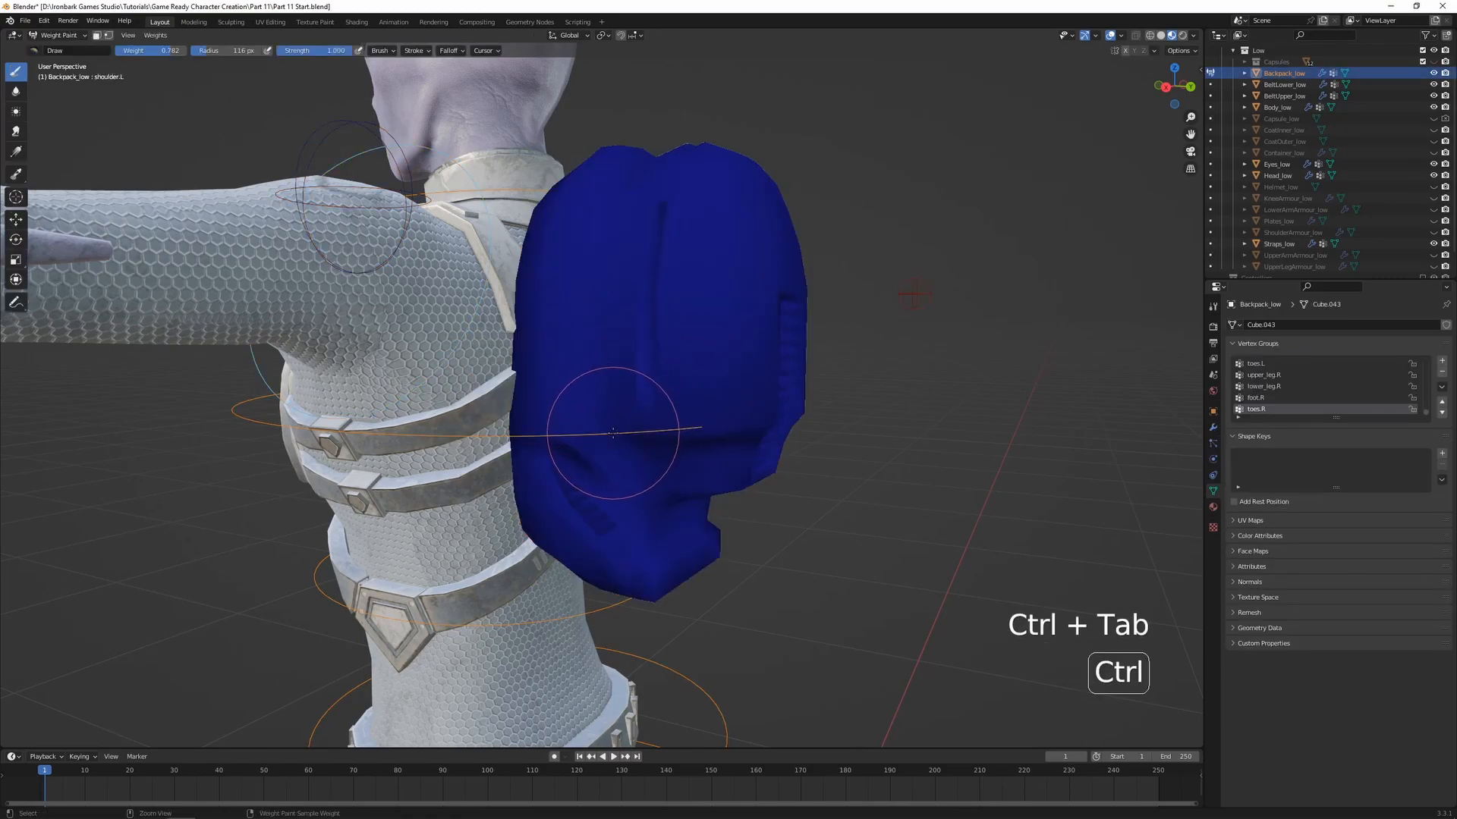
pyautogui.press('Tab')
pyautogui.press('a')
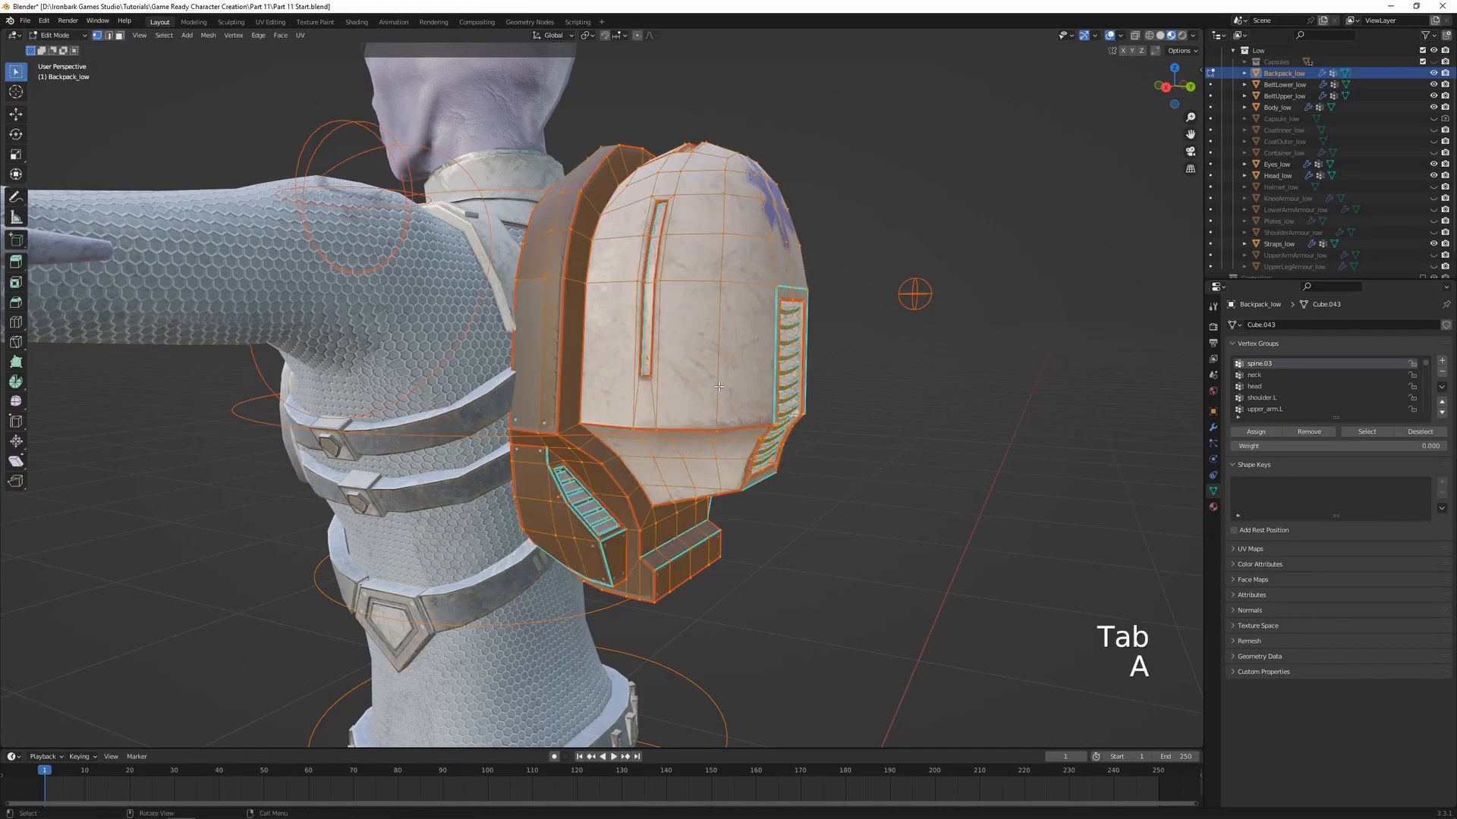
pyautogui.moveTo(1252, 446); pyautogui.dragTo(1398, 446)
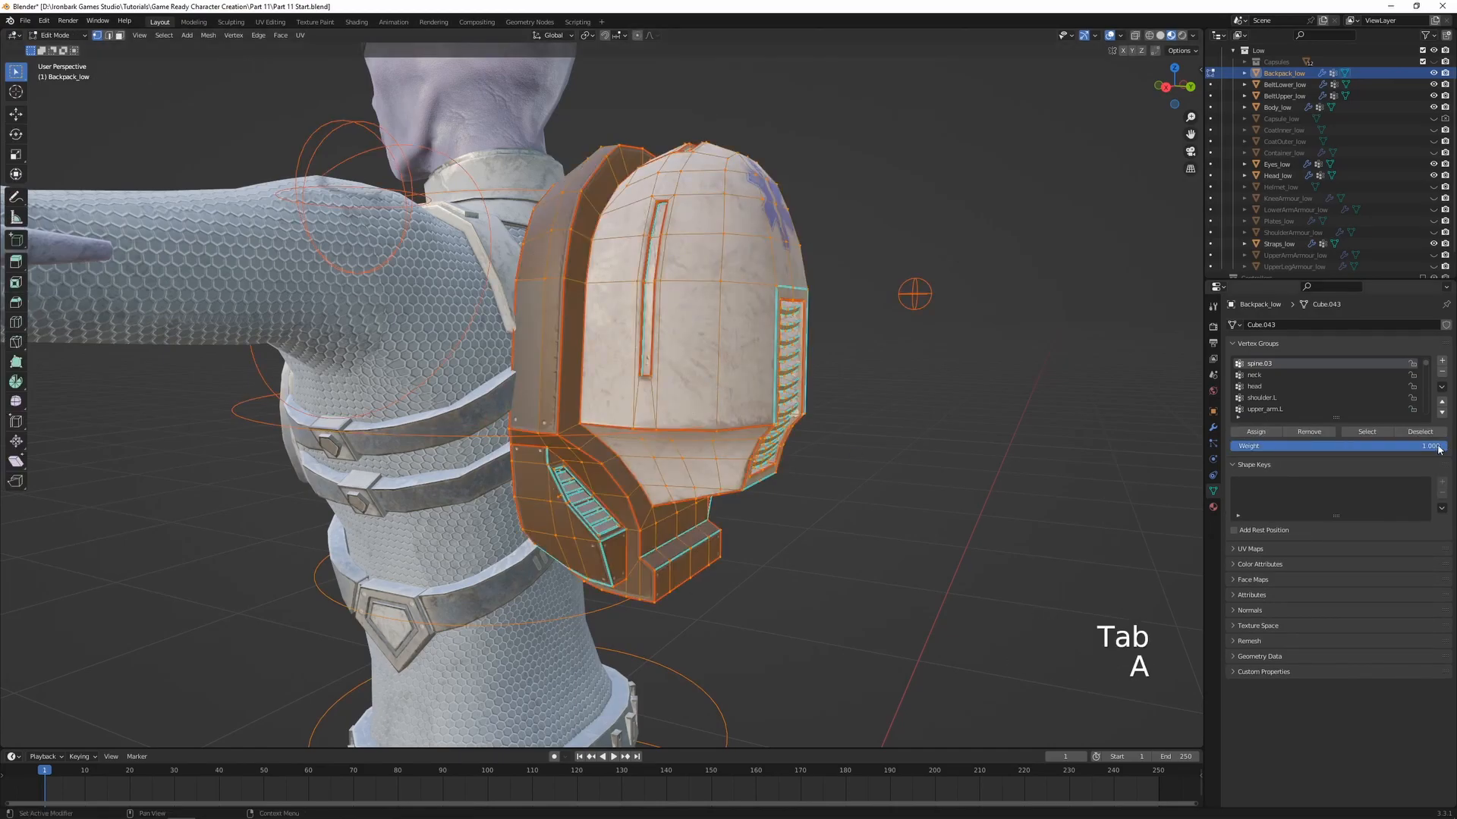
pyautogui.press('Tab')
# Test-rotate the spine.03 bone freely to check how the backpack follows, cancelling the rotation
pyautogui.press('r')
pyautogui.press('r')
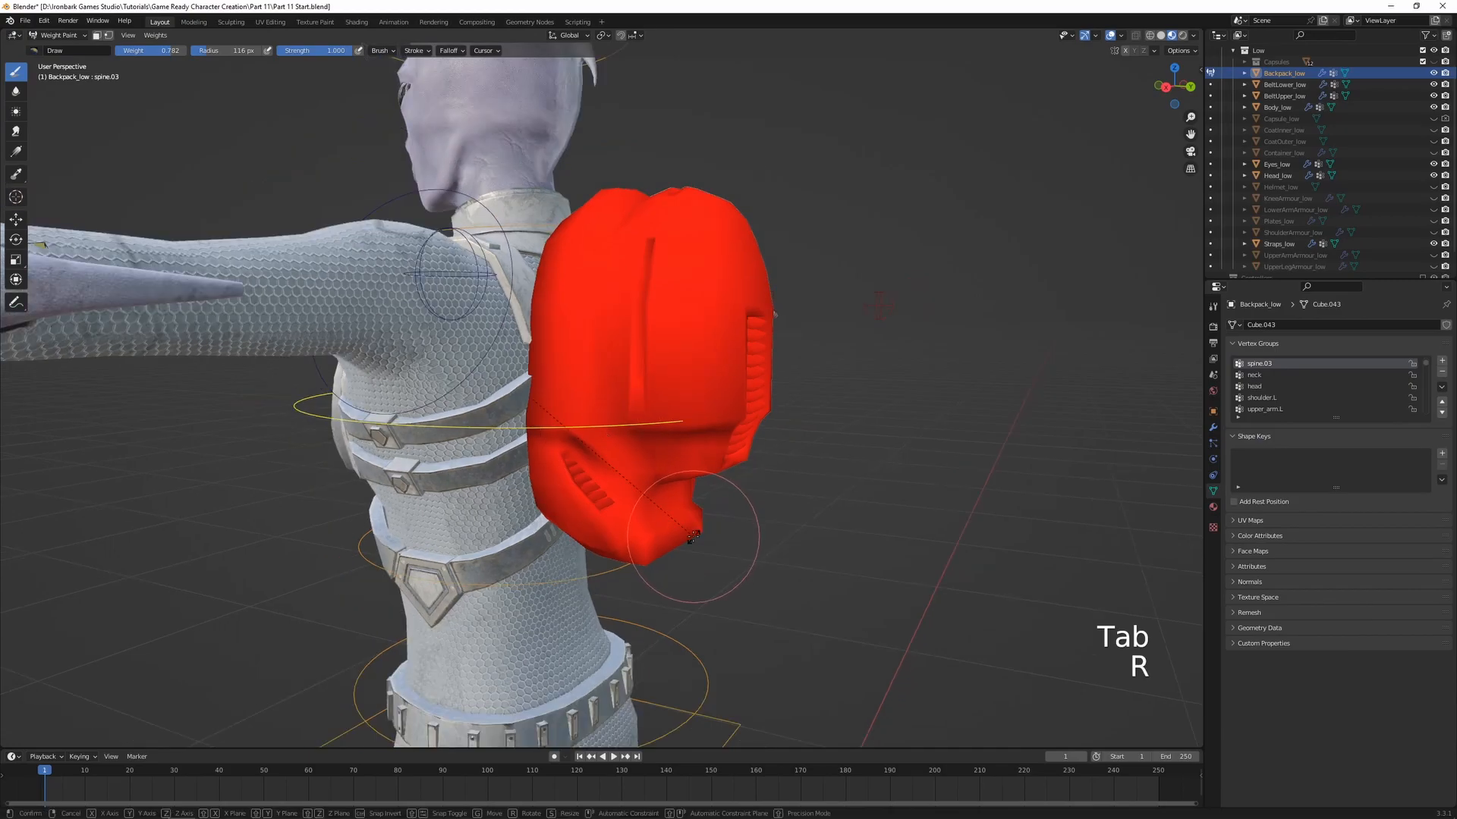
pyautogui.rightClick(687, 522)
pyautogui.scroll(-3, 652, 519)
pyautogui.moveTo(345, 516); pyautogui.dragTo(722, 499, button='middle')
# Return to Object Mode with everything deselected and unhide the KneeArmour_low object
pyautogui.hotkey('ctrl', 'Tab')
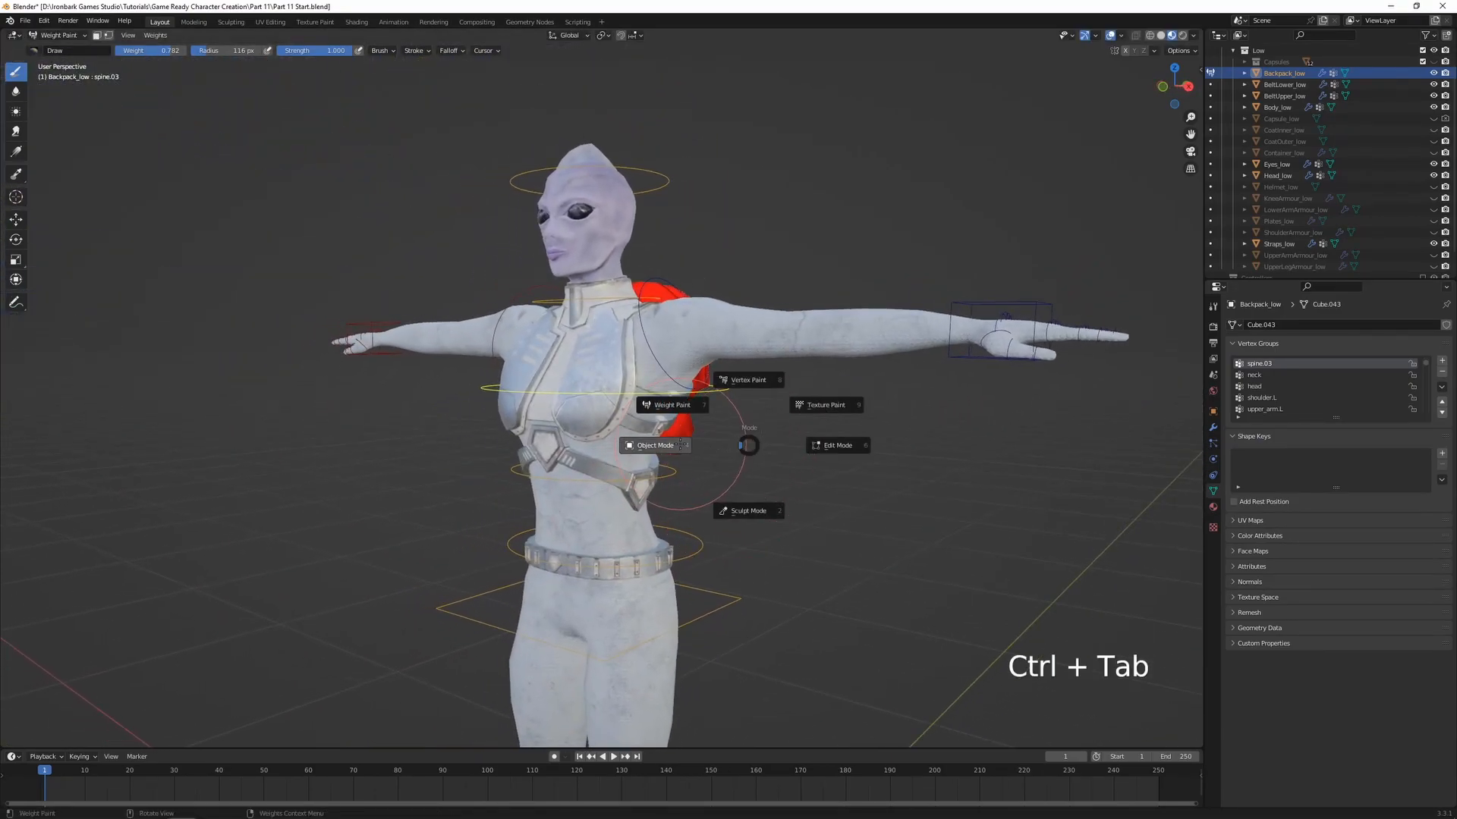
pyautogui.click(662, 446)
pyautogui.click(810, 454)
pyautogui.keyDown('shift'); pyautogui.moveTo(802, 457); pyautogui.dragTo(768, 442, button='middle'); pyautogui.keyUp('shift')
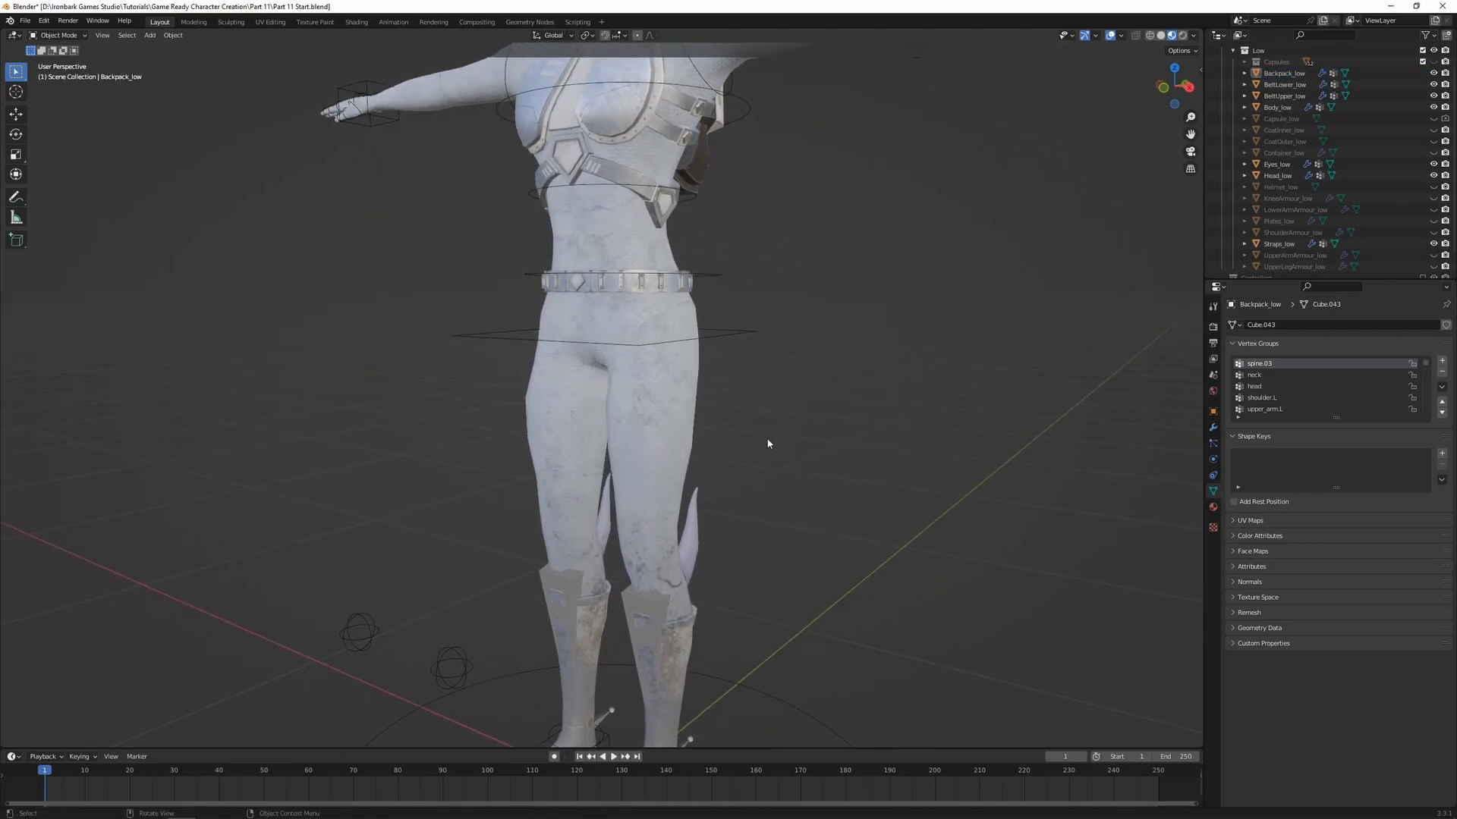
pyautogui.click(1433, 198)
# Parent KneeArmour_low to the armature using Armature Deform with empty groups
pyautogui.keyDown('shift'); pyautogui.moveTo(970, 409); pyautogui.dragTo(835, 261, button='middle'); pyautogui.keyUp('shift')
pyautogui.scroll(2, 896, 353)
pyautogui.moveTo(895, 358); pyautogui.dragTo(689, 410, button='middle')
pyautogui.click(607, 384)
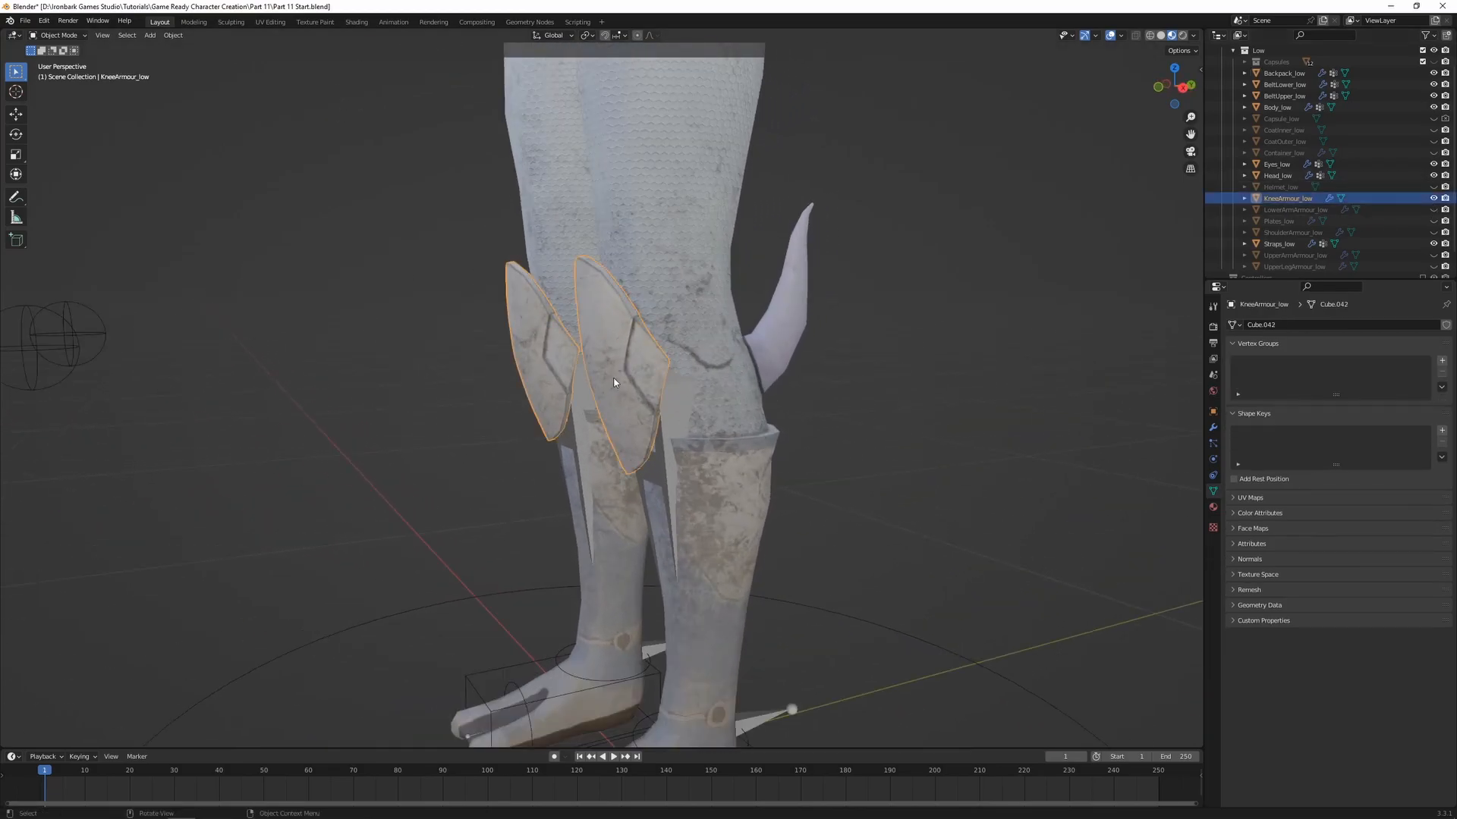
pyautogui.keyDown('shift'); pyautogui.click(97, 331); pyautogui.keyUp('shift')
pyautogui.hotkey('ctrl', 'p')
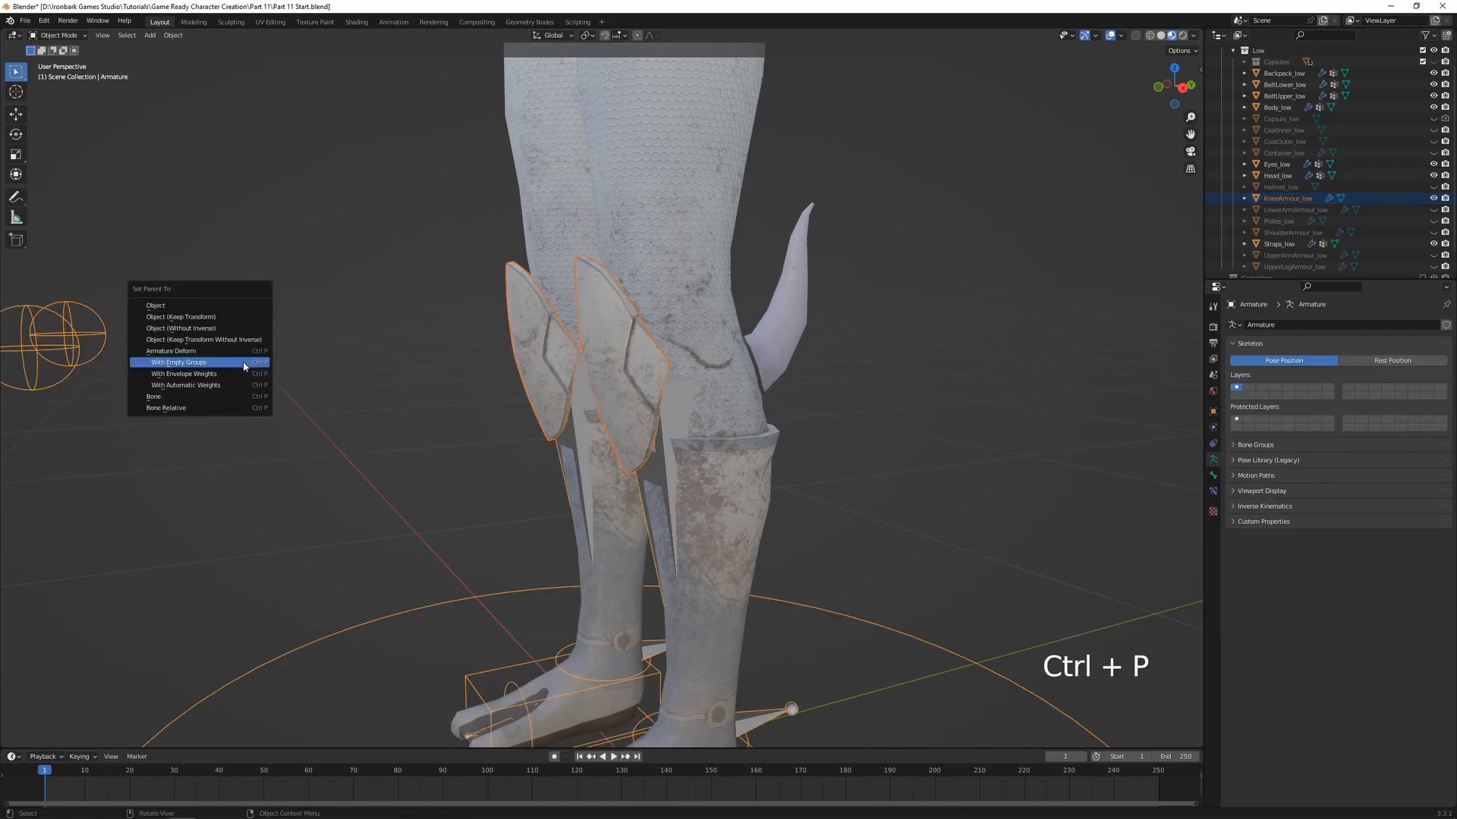
pyautogui.click(201, 365)
# Enter Weight Paint on the knee armour and assign all its vertices to the upper_leg.L group with weight 1.000
pyautogui.keyDown('shift'); pyautogui.click(630, 352); pyautogui.keyUp('shift')
pyautogui.hotkey('ctrl', 'Tab')
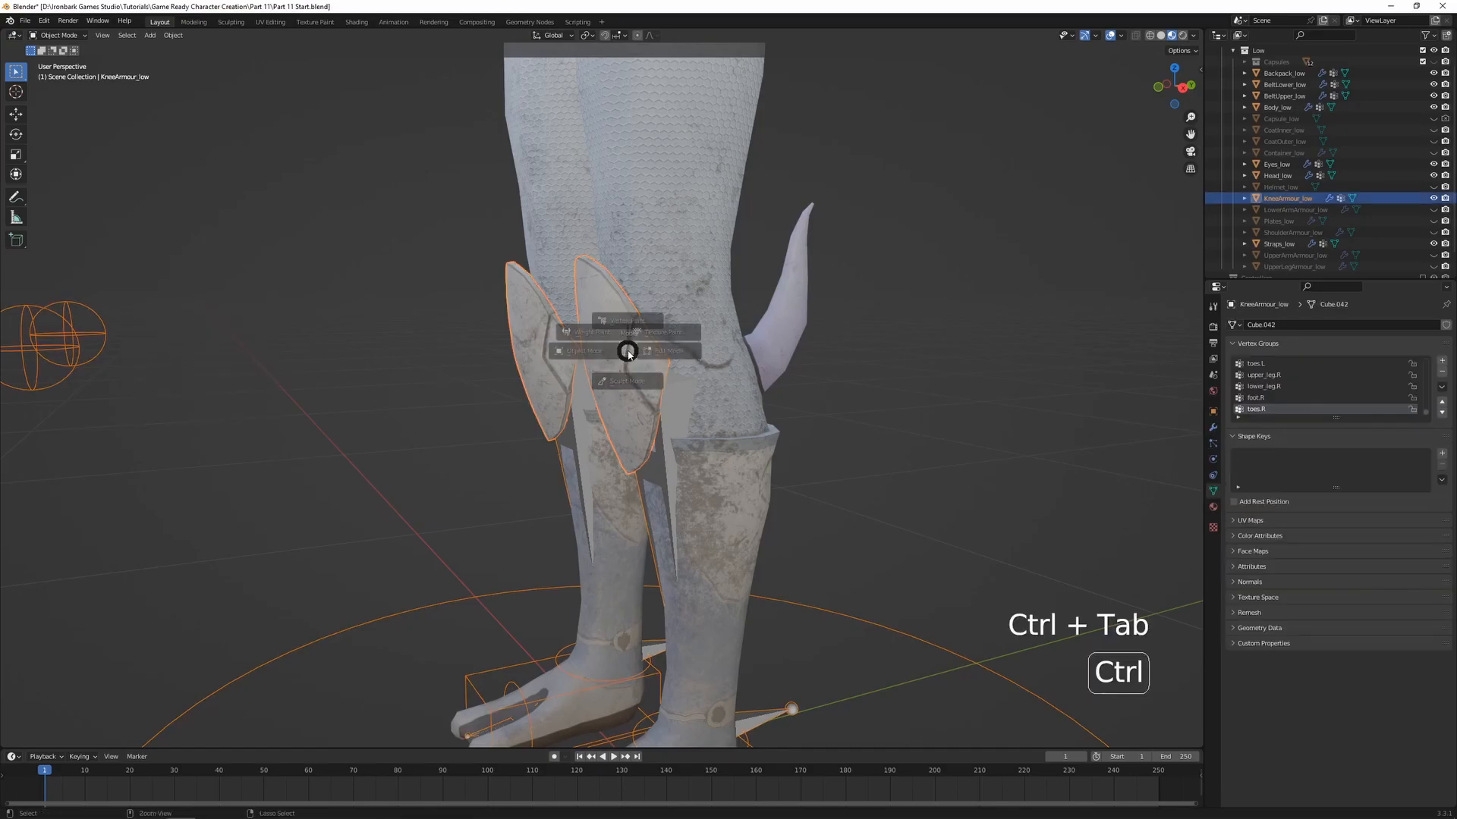
pyautogui.click(564, 320)
pyautogui.keyDown('ctrl'); pyautogui.click(654, 206); pyautogui.keyUp('ctrl')
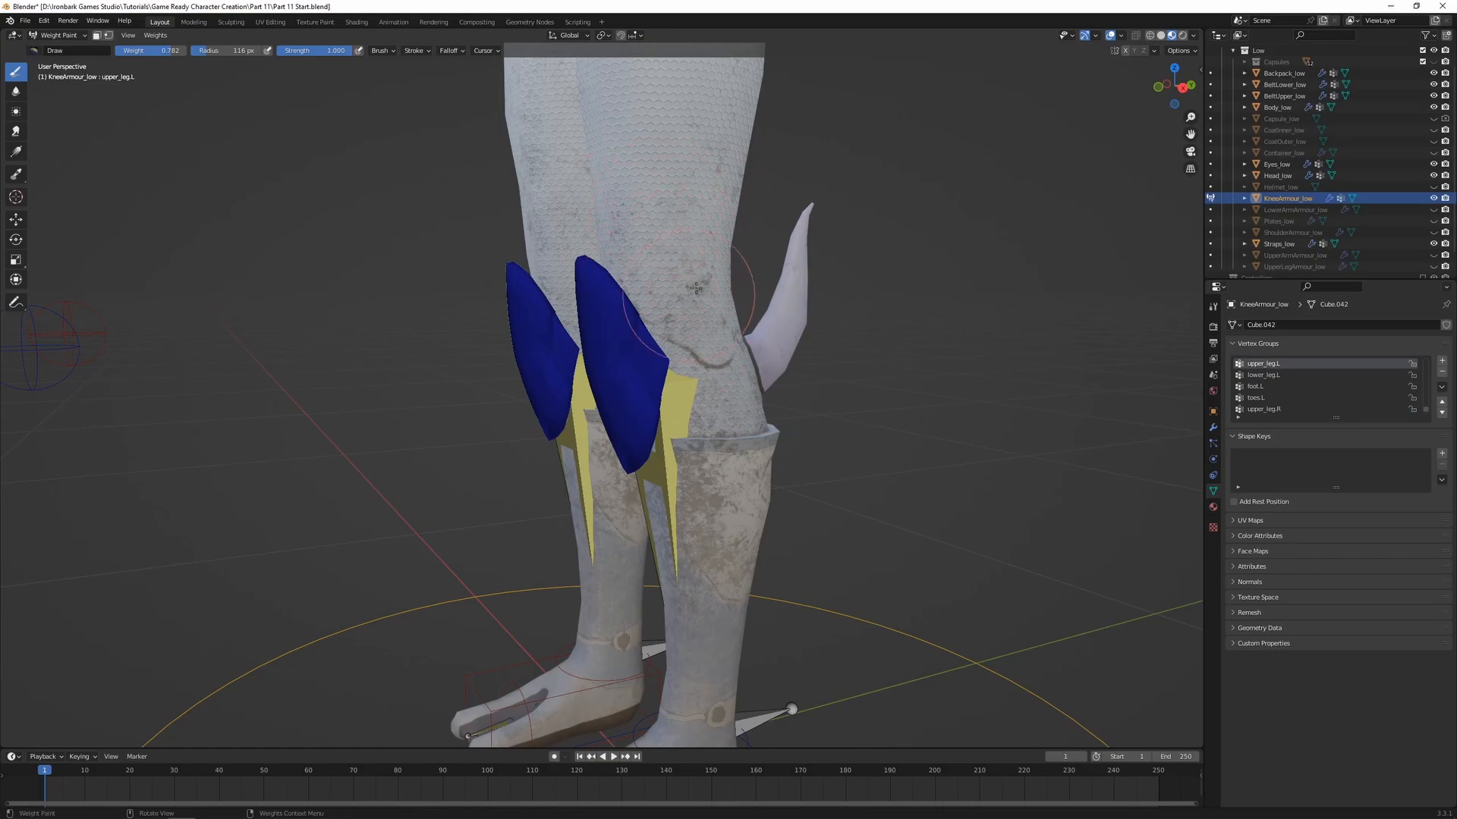
pyautogui.hotkey('alt', 'z')
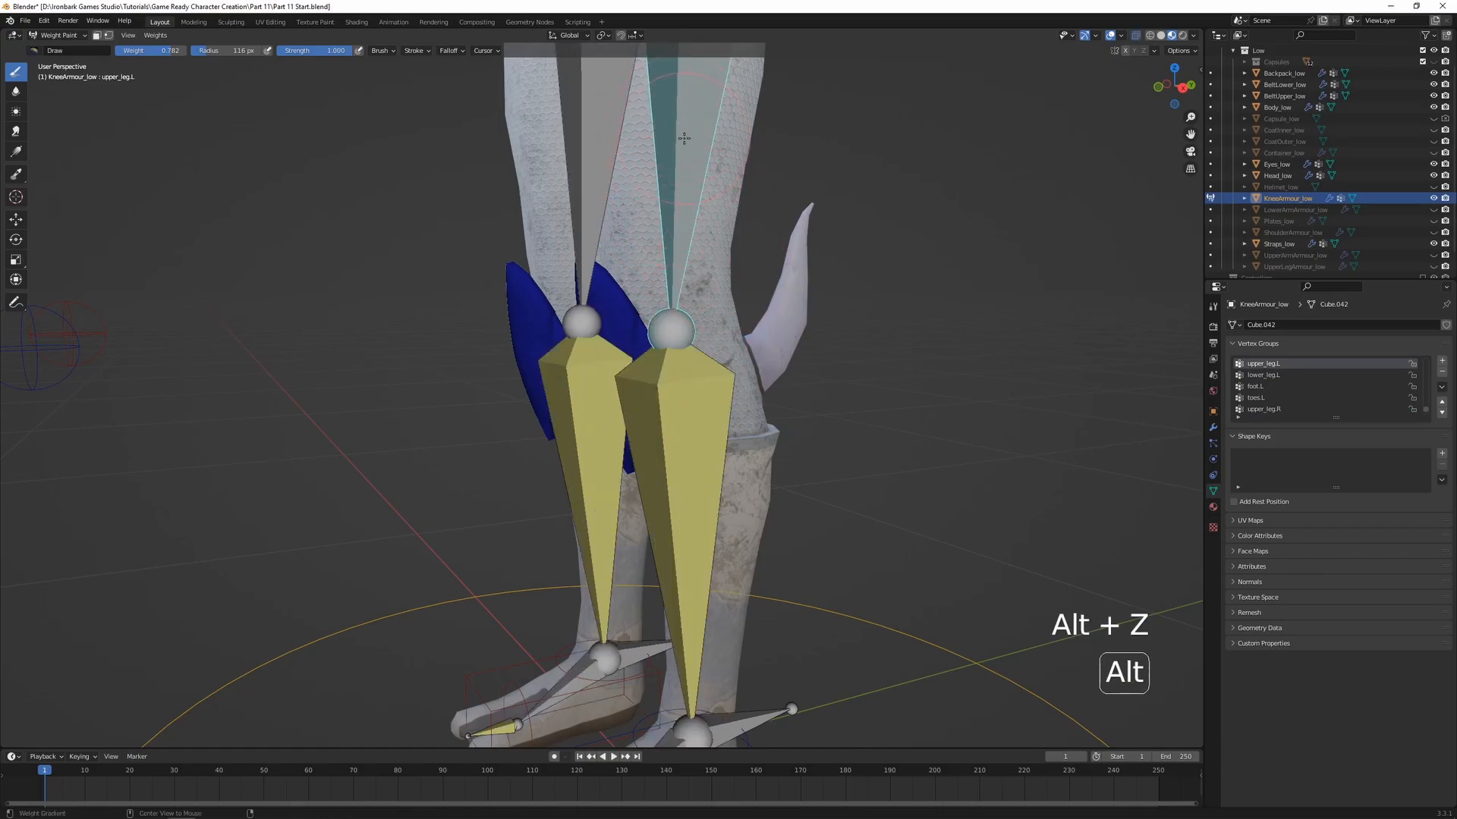
pyautogui.hotkey('alt', 'z')
pyautogui.press('Tab')
pyautogui.press('a')
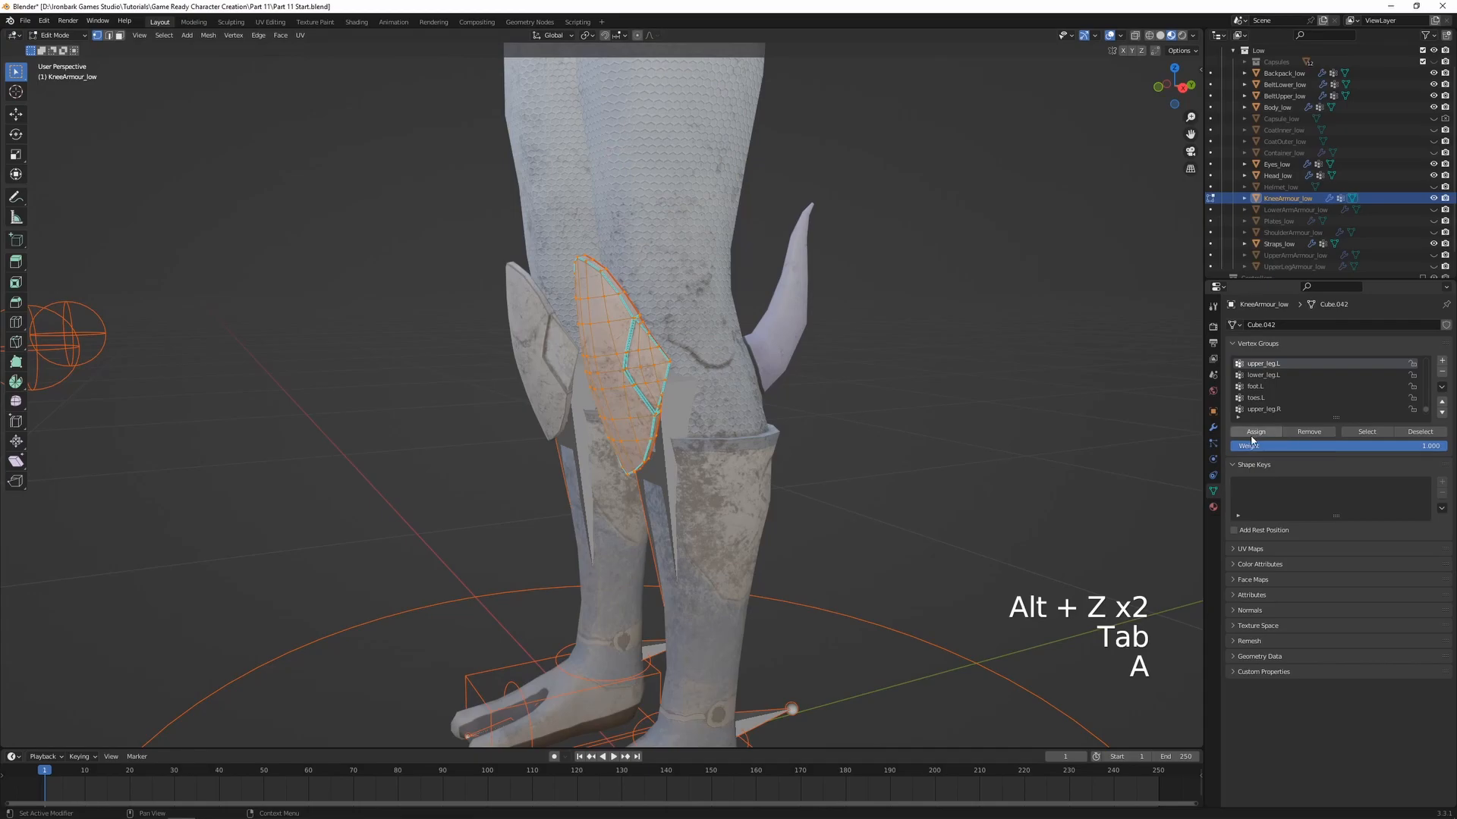
pyautogui.press('Tab')
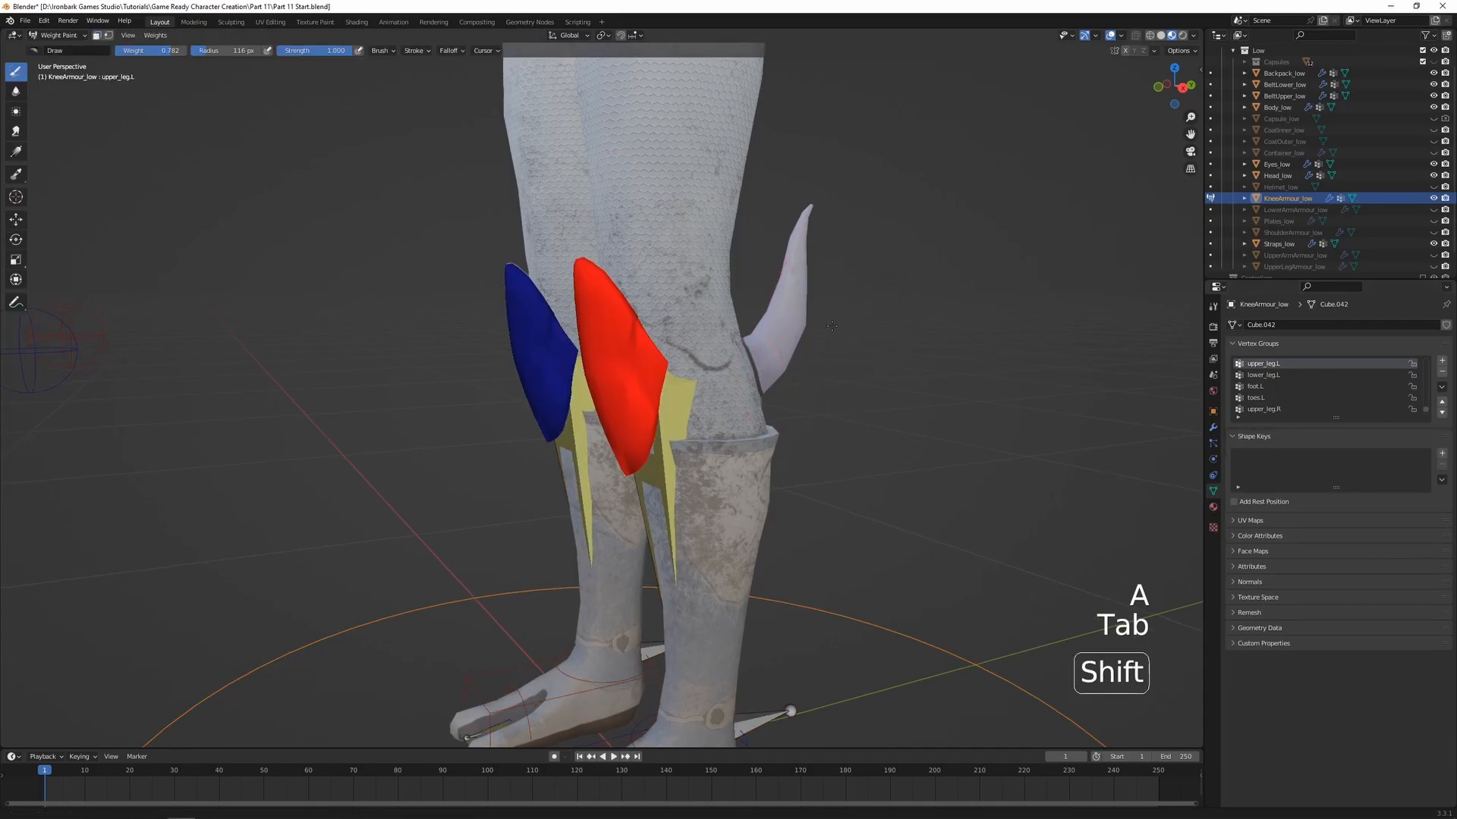
# Examine the knee armour's Mirror and Armature modifiers and compare the weights on both knee plates
pyautogui.keyDown('shift'); pyautogui.moveTo(840, 306); pyautogui.dragTo(830, 352, button='middle'); pyautogui.keyUp('shift')
pyautogui.click(1214, 427)
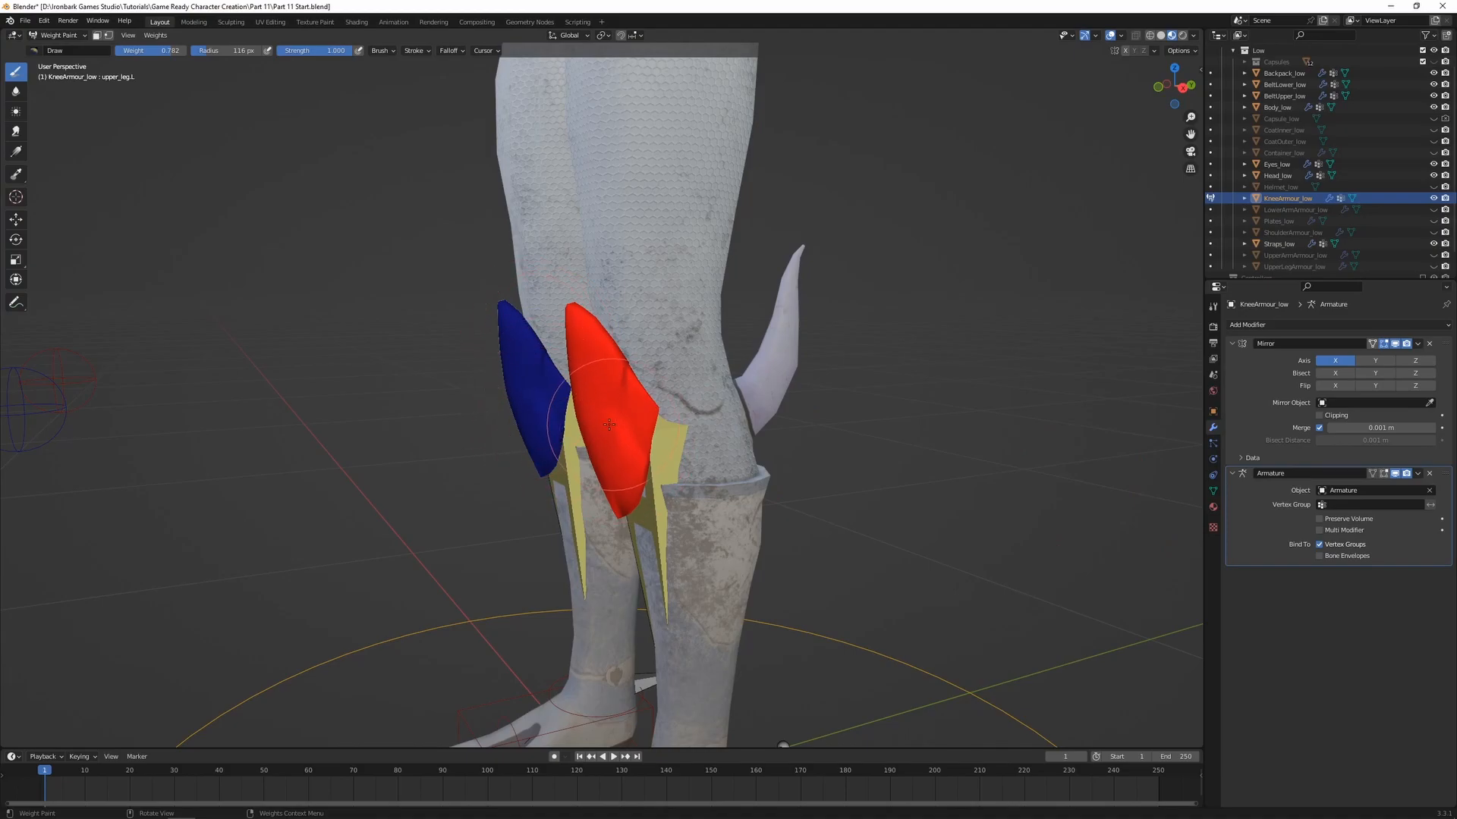
pyautogui.scroll(-3, 611, 424)
pyautogui.moveTo(612, 424); pyautogui.dragTo(665, 410, button='middle')
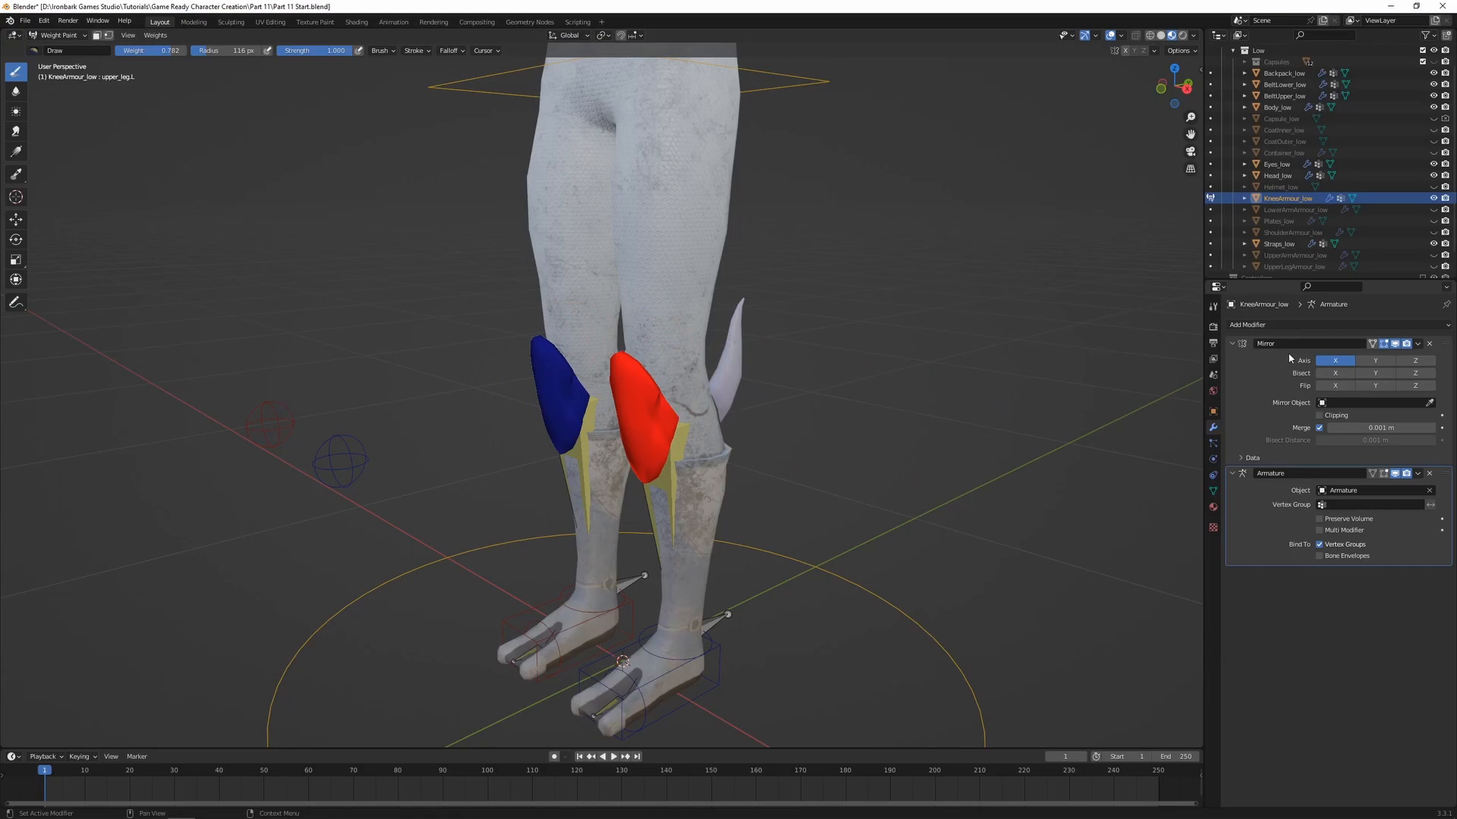
pyautogui.scroll(1, 695, 440)
pyautogui.scroll(-3, 797, 423)
pyautogui.scroll(3, 686, 475)
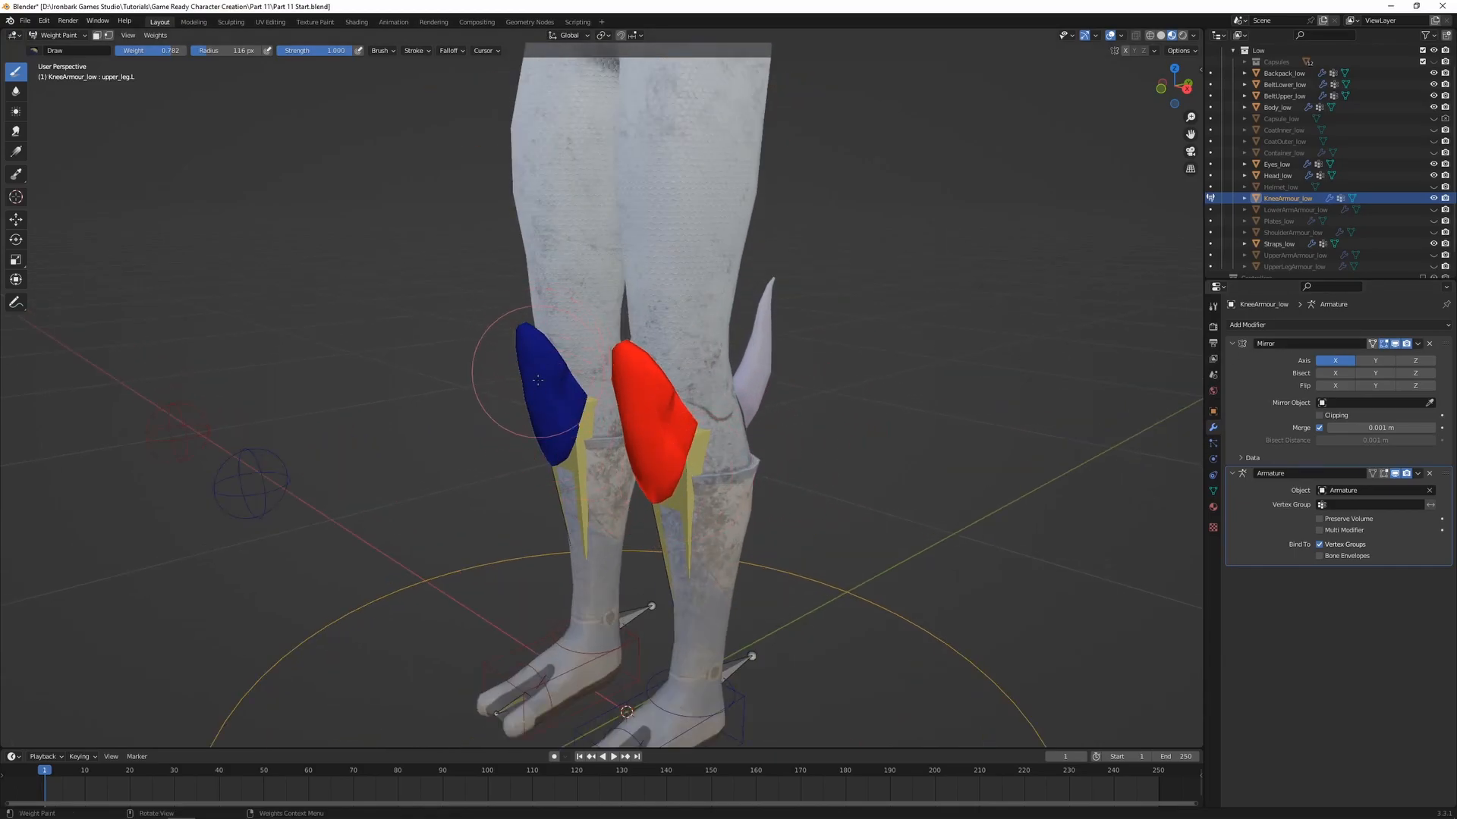
# Test-move the leg_control.R control upward to check the mirrored knee armour, cancel the move and reselect the upper_leg.L bone
pyautogui.keyDown('ctrl'); pyautogui.click(649, 702); pyautogui.keyUp('ctrl')
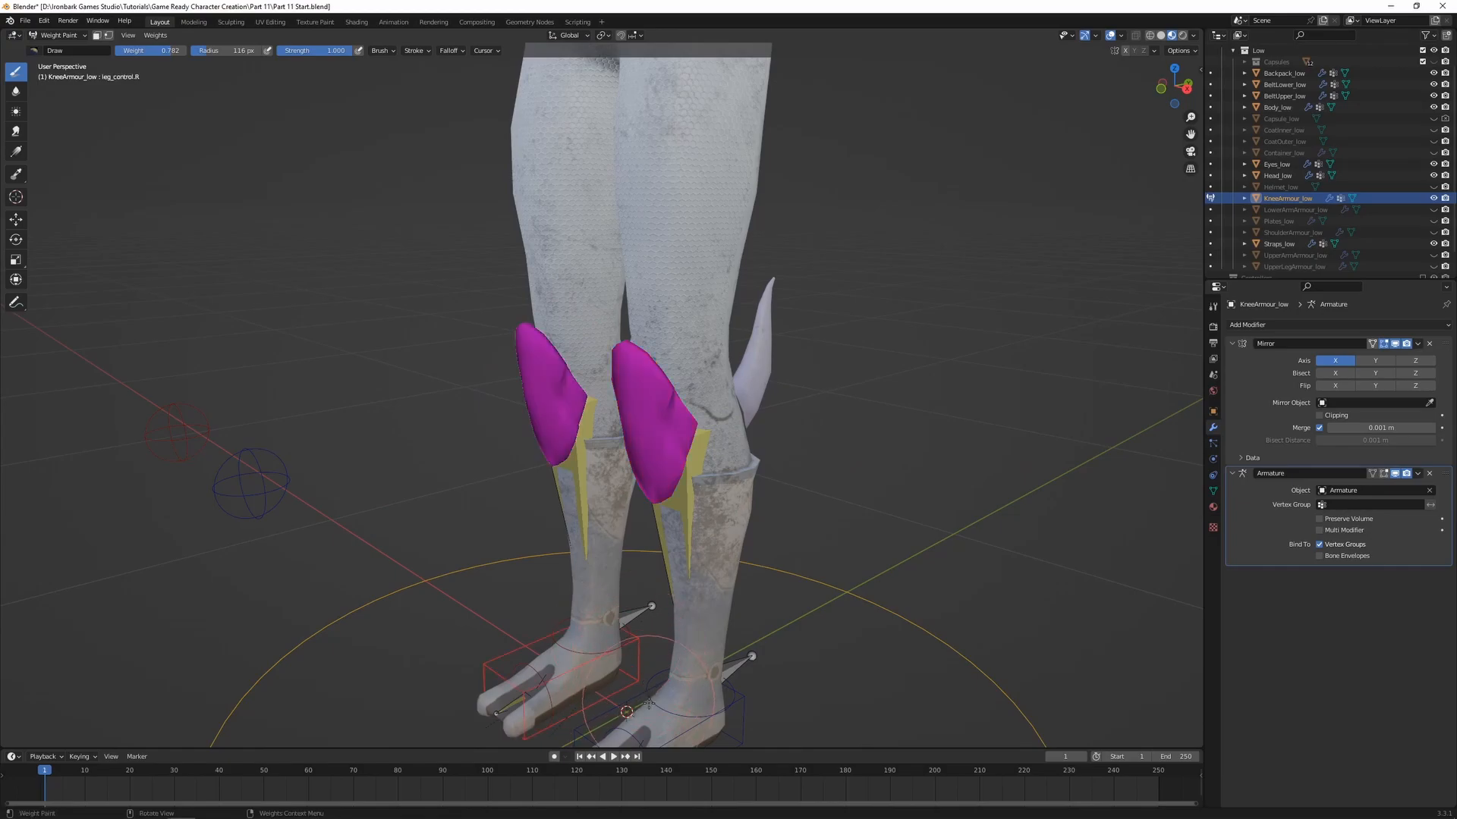
pyautogui.press('g')
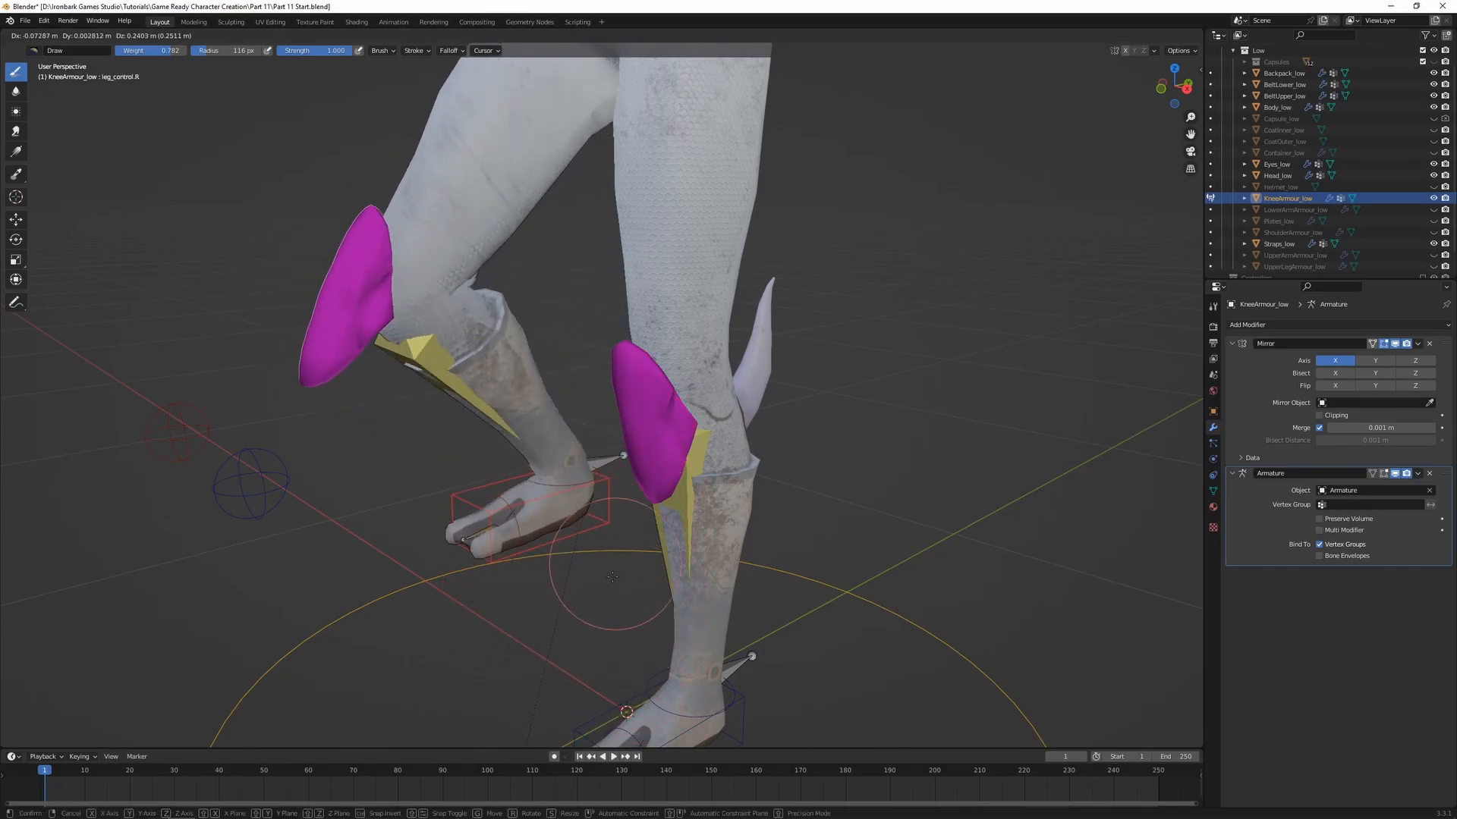
pyautogui.rightClick(616, 600)
pyautogui.keyDown('ctrl'); pyautogui.click(713, 374); pyautogui.keyUp('ctrl')
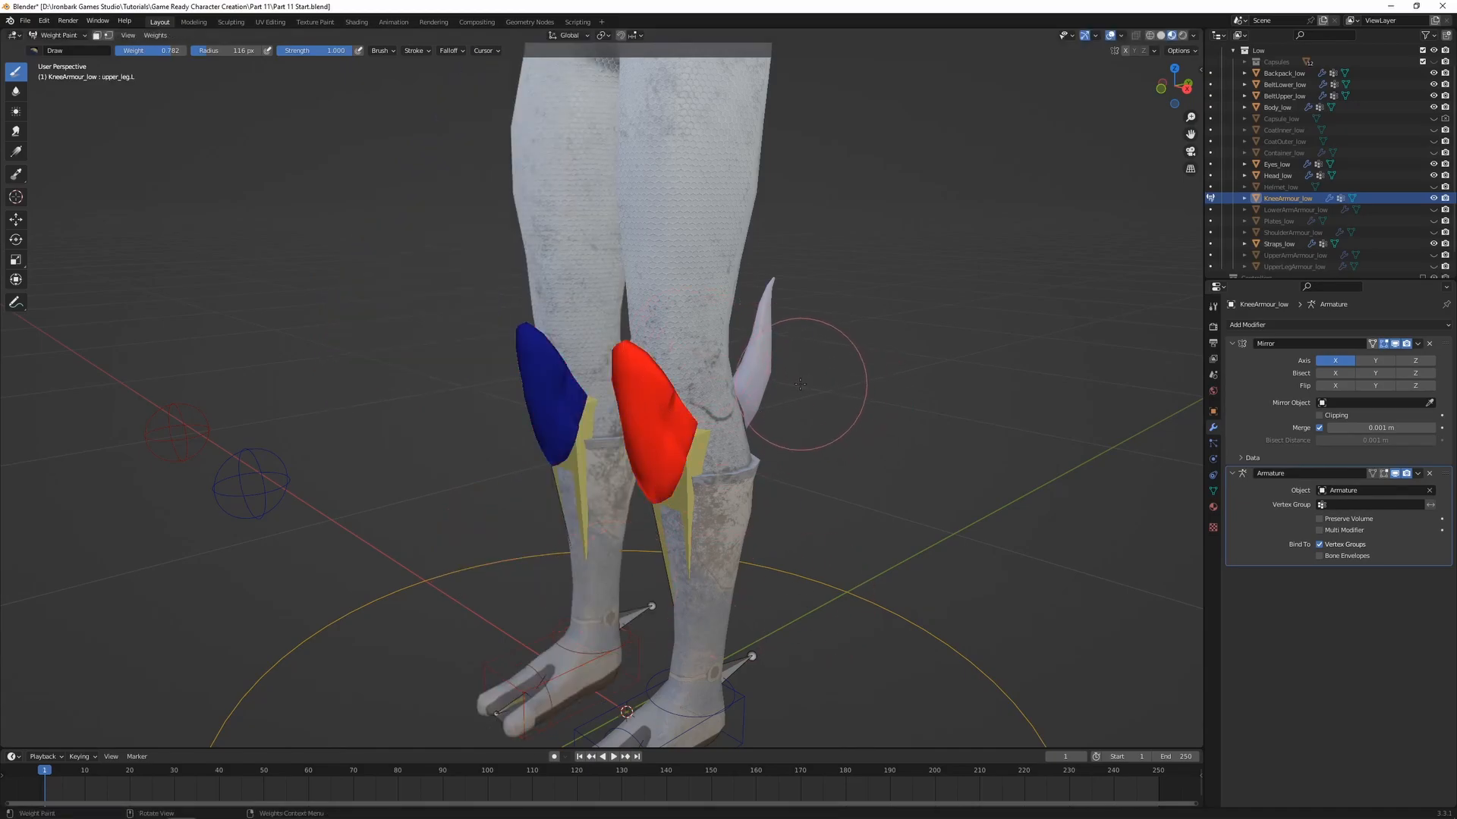
# Return to Object Mode, show the knee armour's vertex groups again and unhide the UpperLegArmour_low object
pyautogui.hotkey('ctrl', 'Tab')
pyautogui.click(777, 378)
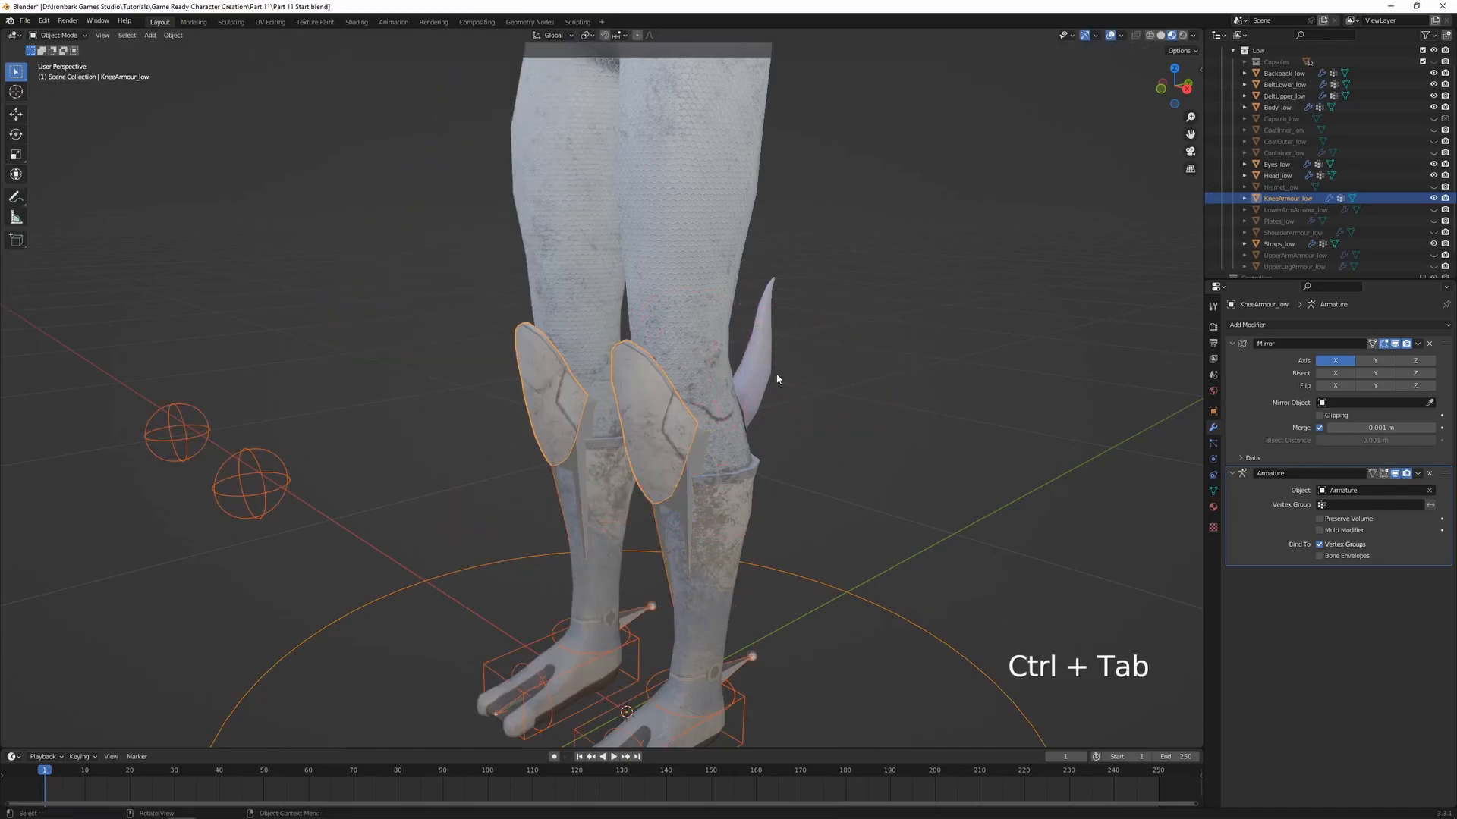
pyautogui.click(1213, 491)
pyautogui.keyDown('shift'); pyautogui.moveTo(850, 395); pyautogui.dragTo(846, 477, button='middle'); pyautogui.keyUp('shift')
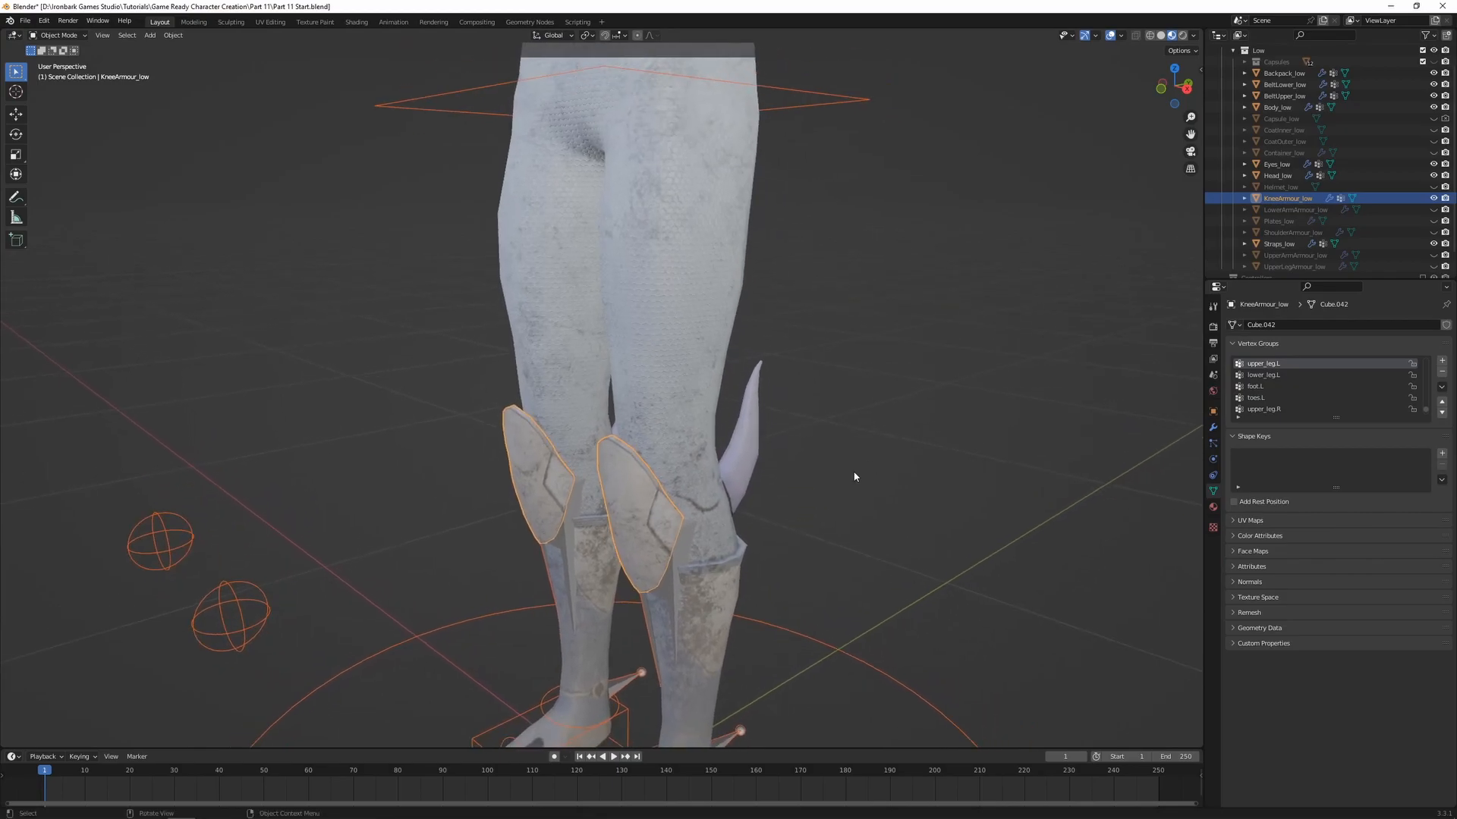
pyautogui.scroll(-2, 1408, 218)
pyautogui.click(1434, 244)
# Parent UpperLegArmour_low to the armature using Armature Deform with empty groups
pyautogui.click(1282, 244)
pyautogui.keyDown('shift'); pyautogui.click(230, 614); pyautogui.keyUp('shift')
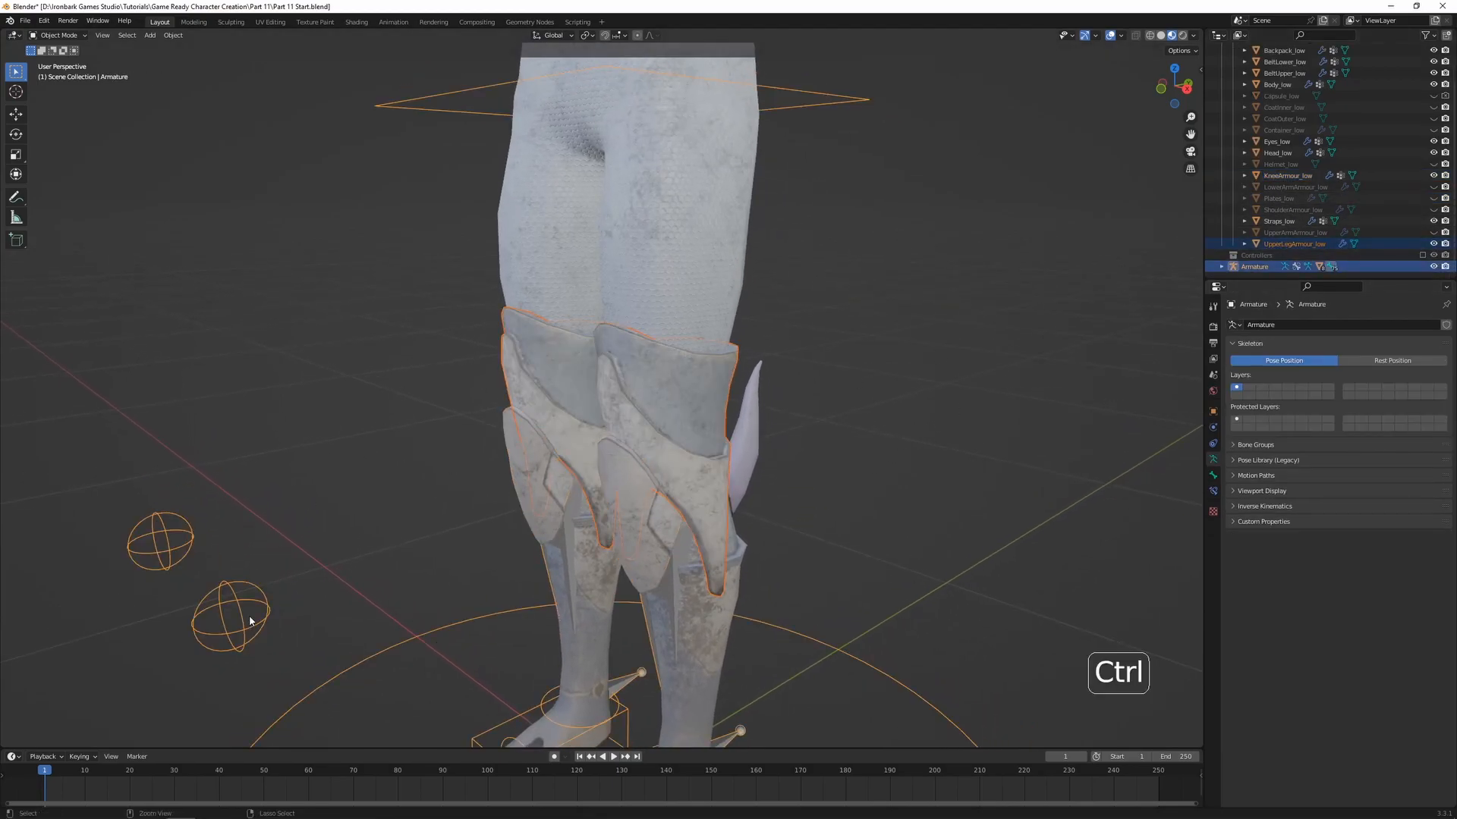
pyautogui.hotkey('ctrl', 'p')
pyautogui.click(250, 616)
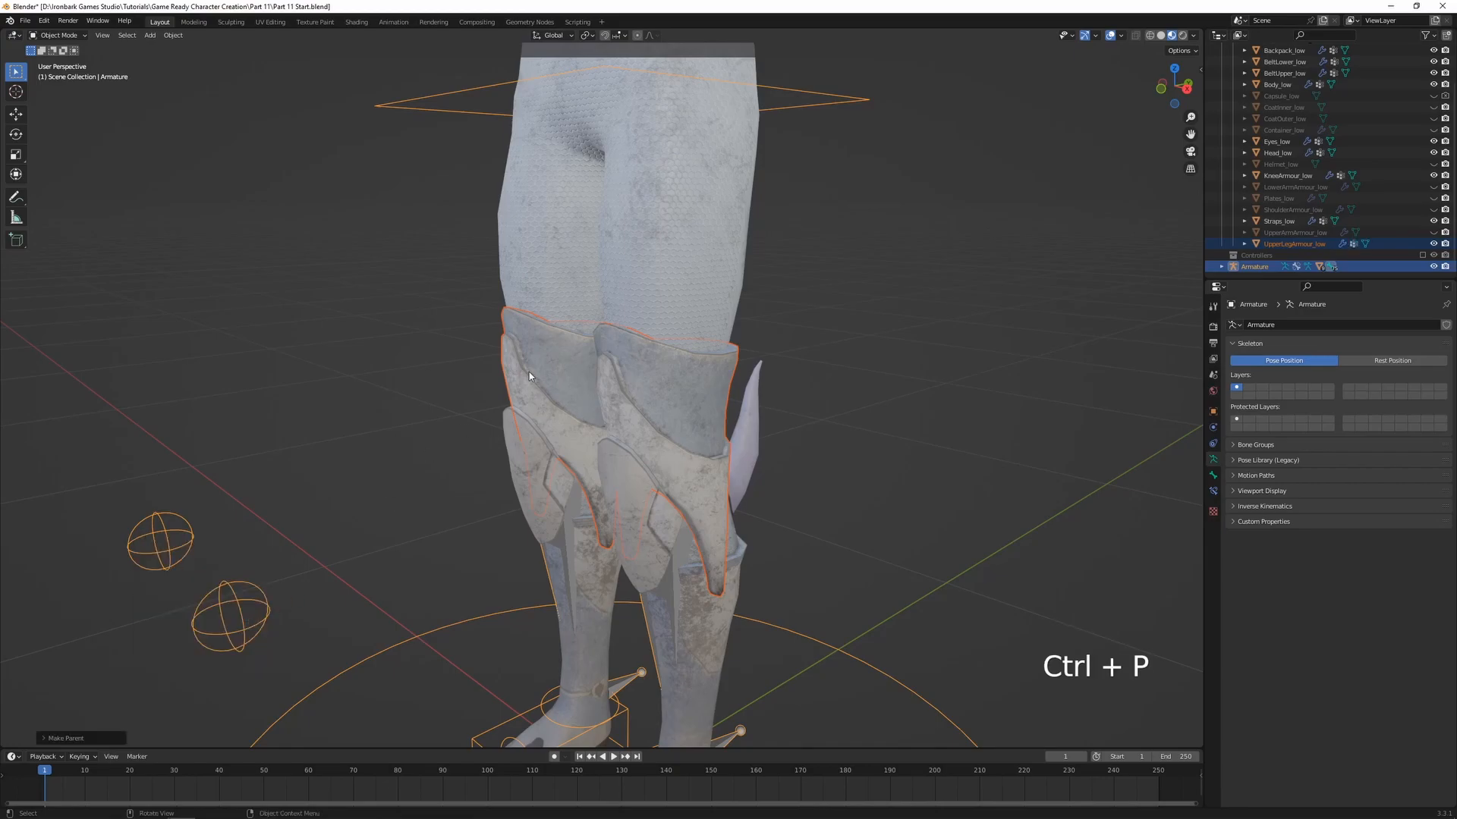
# Enter Weight Paint on the upper leg armour and assign all its vertices to the upper_leg.L group with weight 1.000
pyautogui.keyDown('shift'); pyautogui.click(688, 388); pyautogui.keyUp('shift')
pyautogui.hotkey('ctrl', 'Tab')
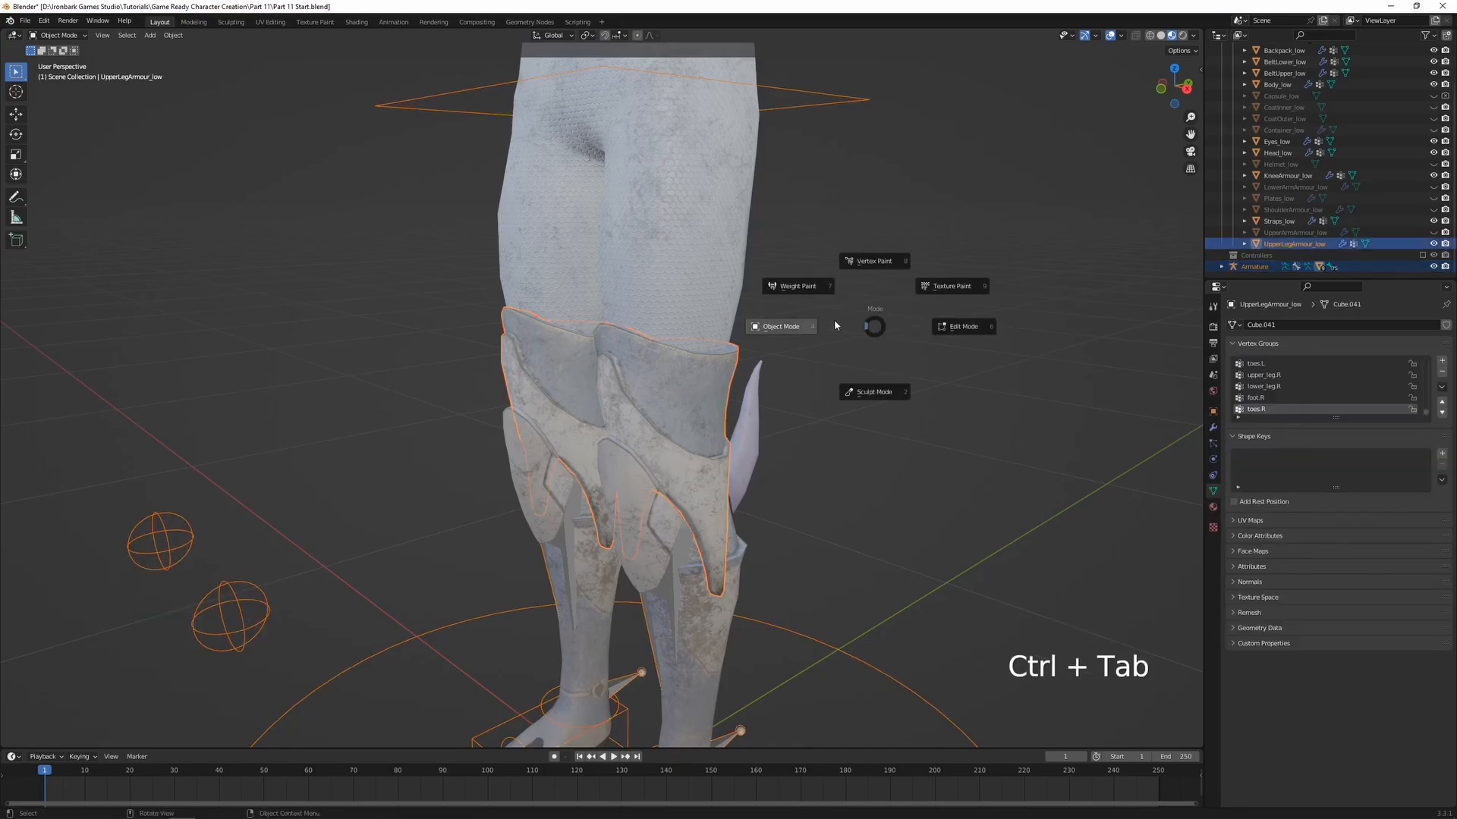
pyautogui.click(794, 289)
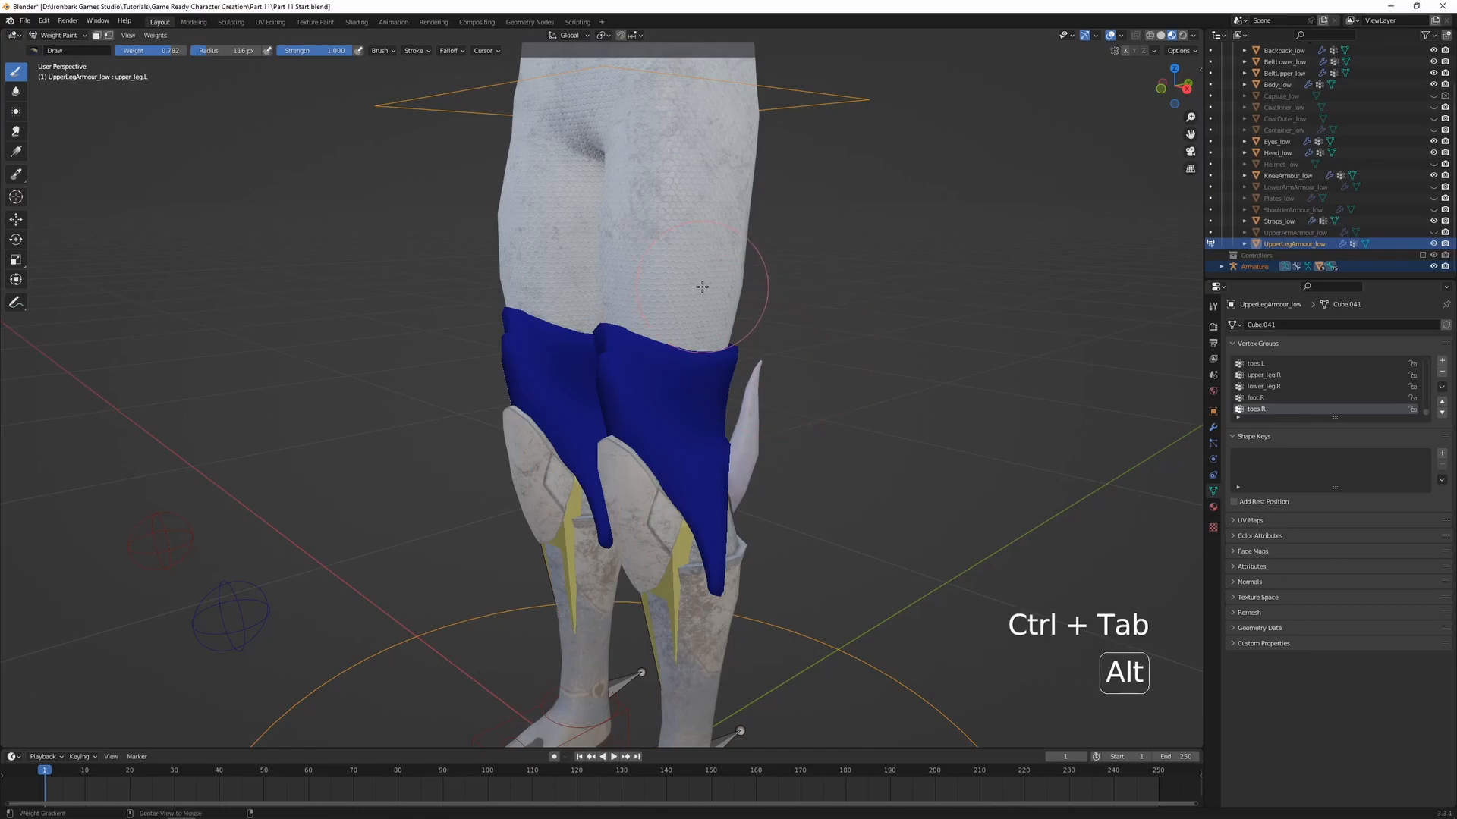
pyautogui.hotkey('alt', 'z')
pyautogui.keyDown('ctrl'); pyautogui.click(680, 259); pyautogui.keyUp('ctrl')
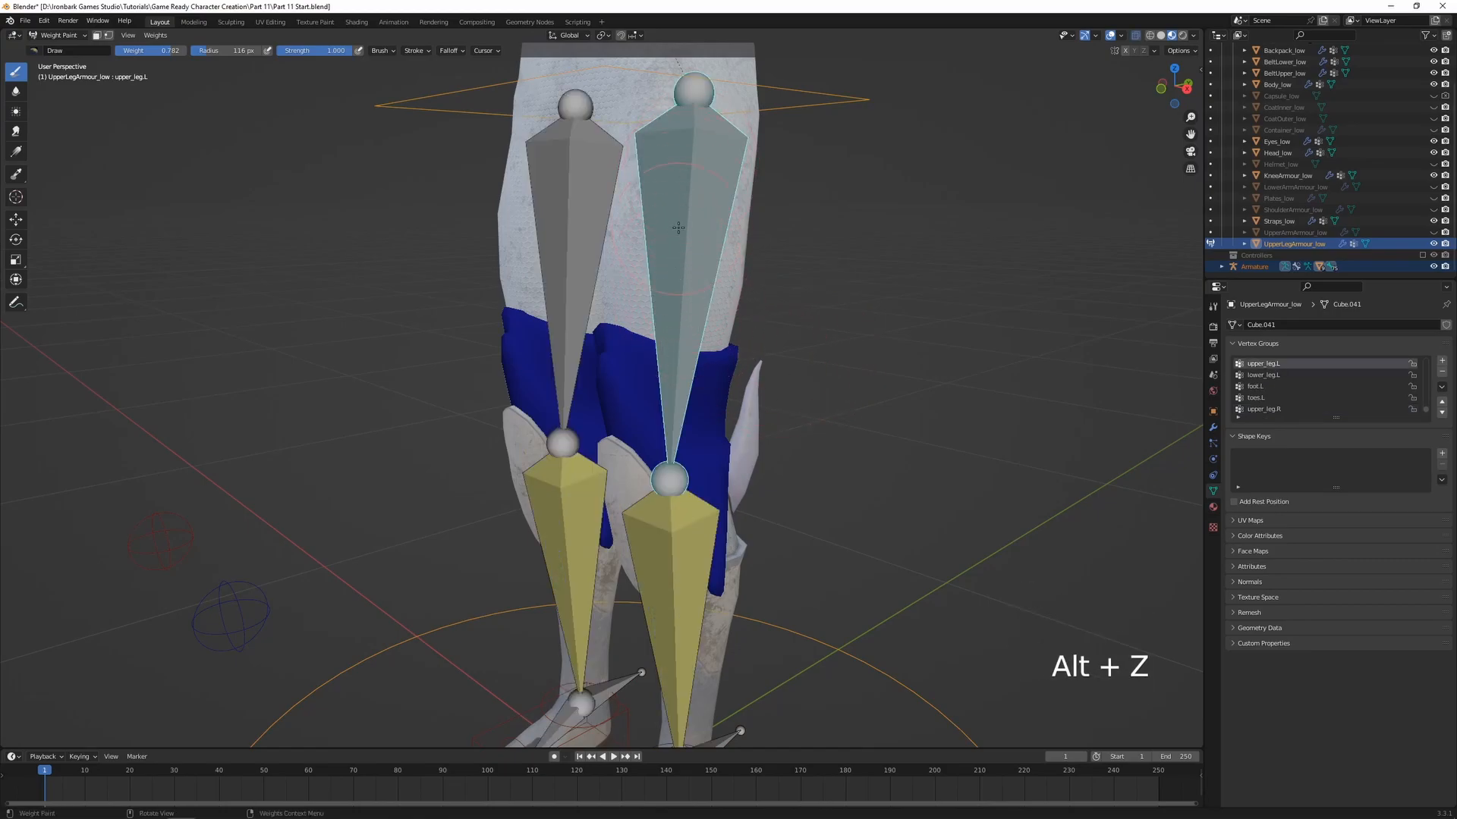
pyautogui.hotkey('alt', 'z')
pyautogui.press('Tab')
pyautogui.press('a')
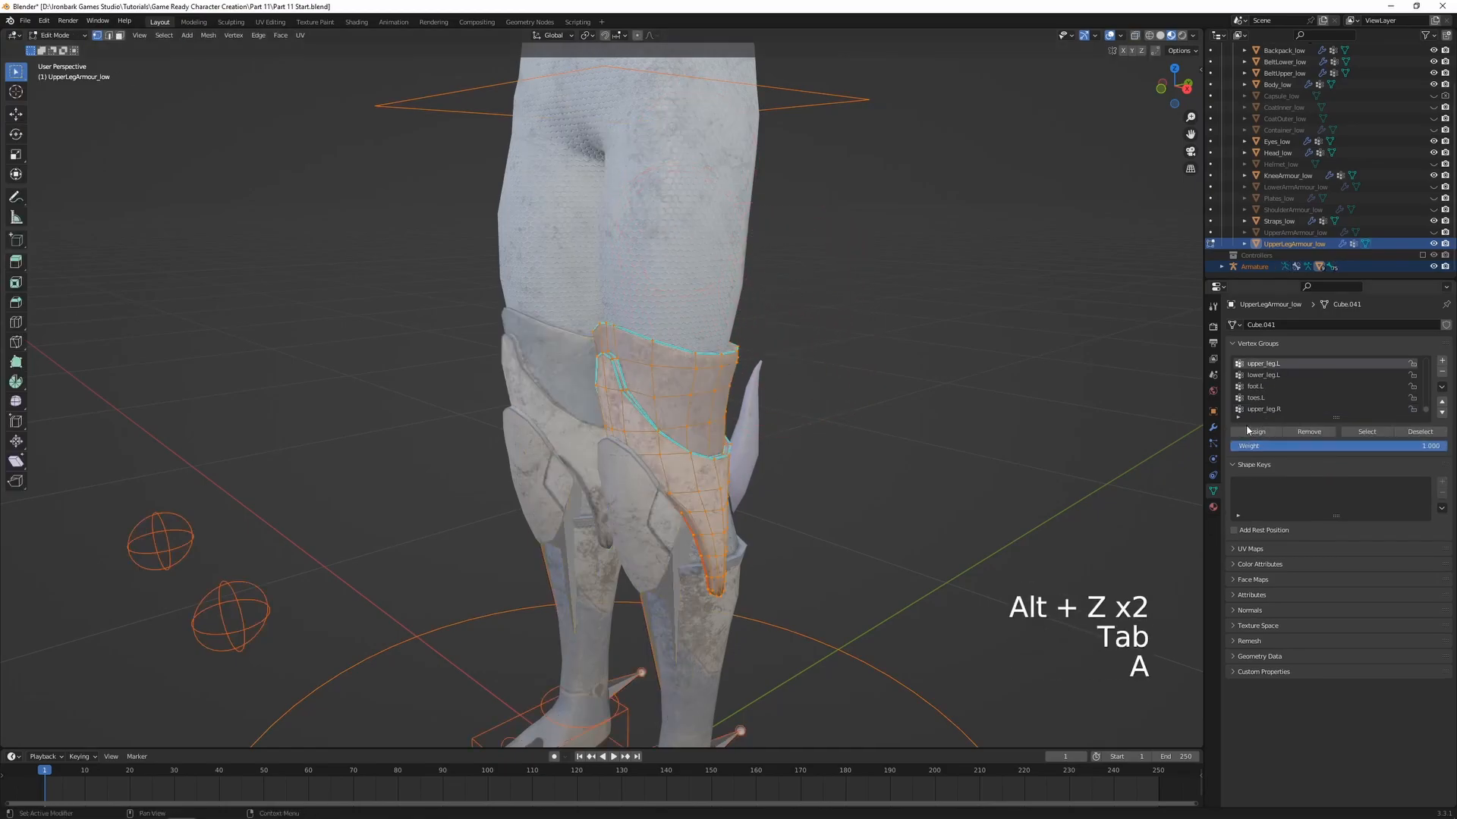
pyautogui.click(1244, 435)
pyautogui.press('Tab')
# Test-move the leg_control.L control upward along global Z to check the upper leg armour, then cancel the move
pyautogui.keyDown('ctrl'); pyautogui.click(713, 687); pyautogui.keyUp('ctrl')
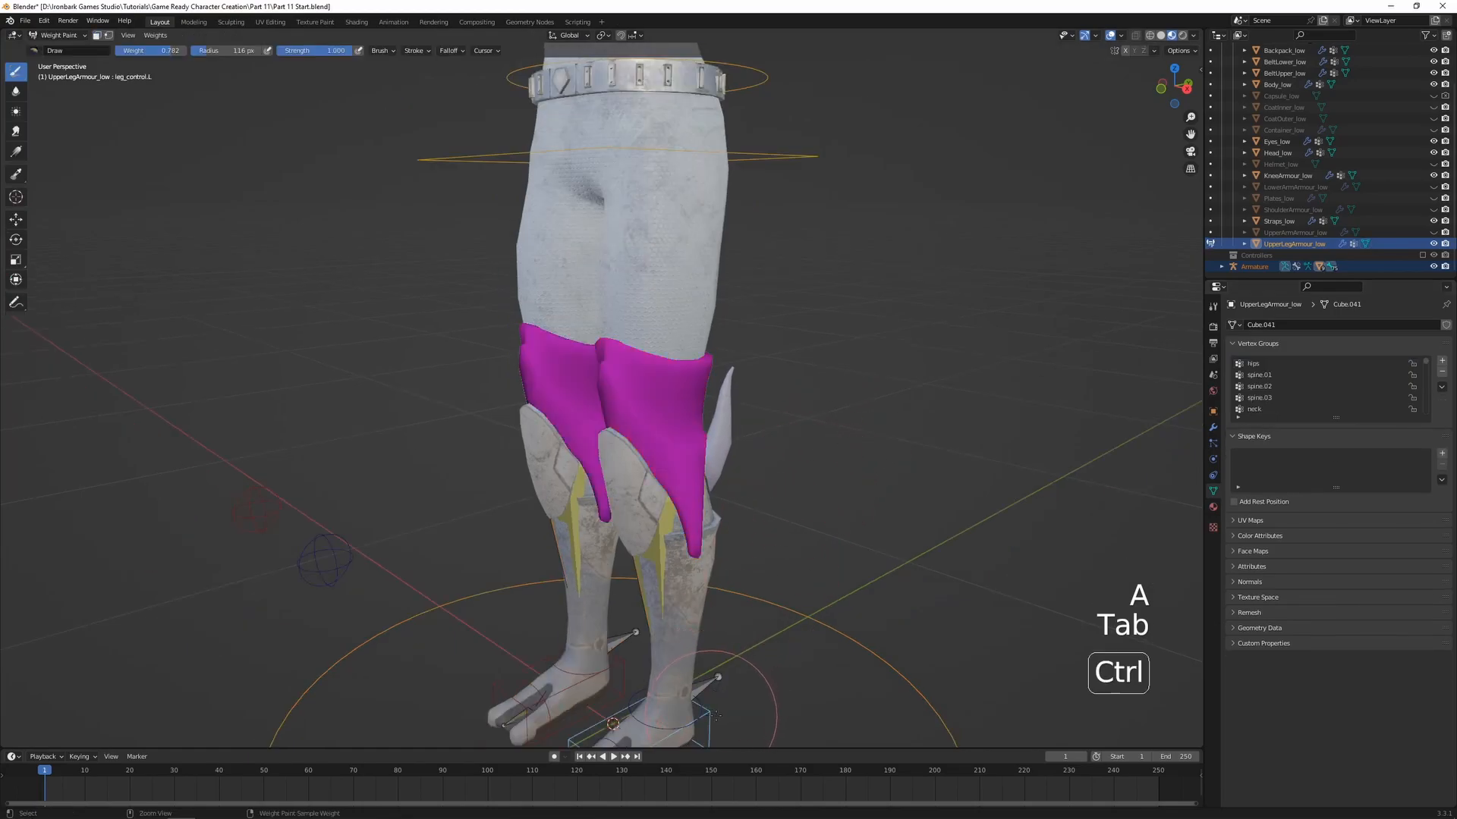
pyautogui.press('g')
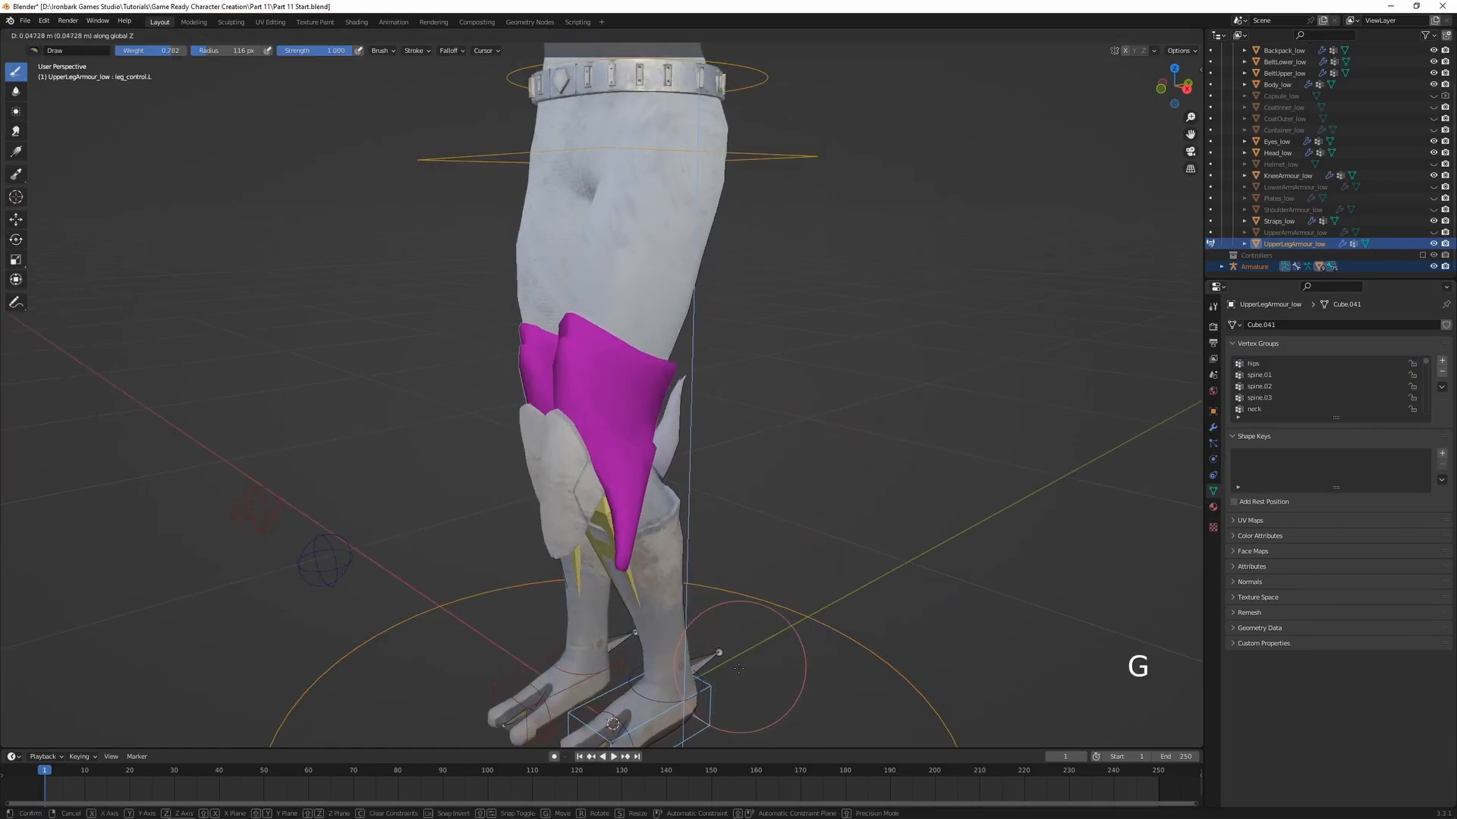
pyautogui.rightClick(777, 529)
# Return to Object Mode and unhide the Helmet_low object
pyautogui.moveTo(772, 326)
pyautogui.keyDown('shift'); pyautogui.mouseDown(button='middle')
pyautogui.moveTo(788, 445)
pyautogui.moveTo(871, 512)
pyautogui.moveTo(873, 584)
pyautogui.mouseUp(button='middle'); pyautogui.keyUp('shift')
pyautogui.hotkey('ctrl', 'Tab')
pyautogui.click(692, 445)
pyautogui.keyDown('shift'); pyautogui.moveTo(884, 334); pyautogui.dragTo(880, 495, button='middle'); pyautogui.keyUp('shift')
pyautogui.click(880, 495)
pyautogui.scroll(-1, 880, 495)
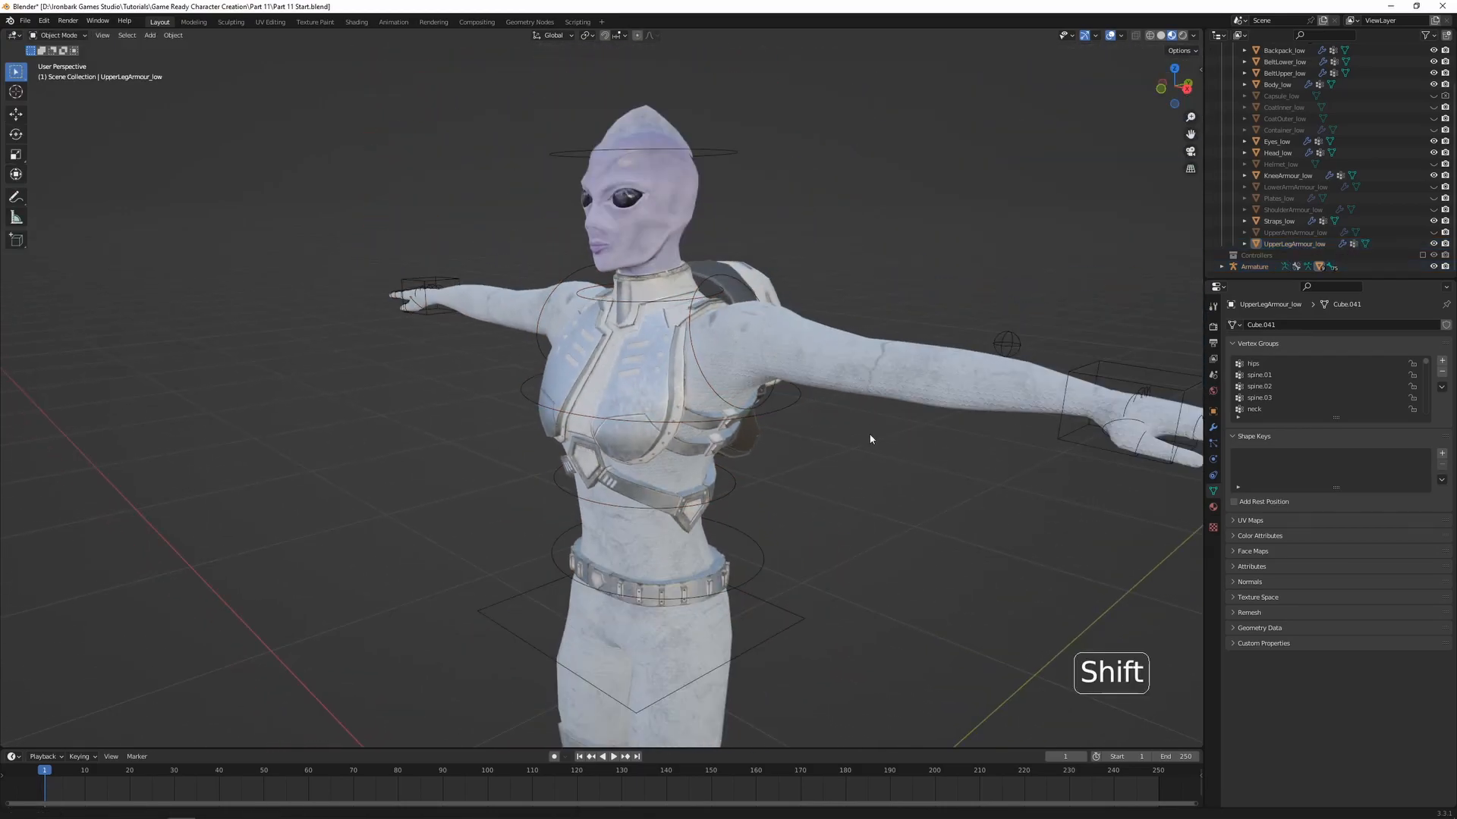
pyautogui.keyDown('shift'); pyautogui.moveTo(871, 433); pyautogui.dragTo(872, 452, button='middle'); pyautogui.keyUp('shift')
pyautogui.click(1433, 164)
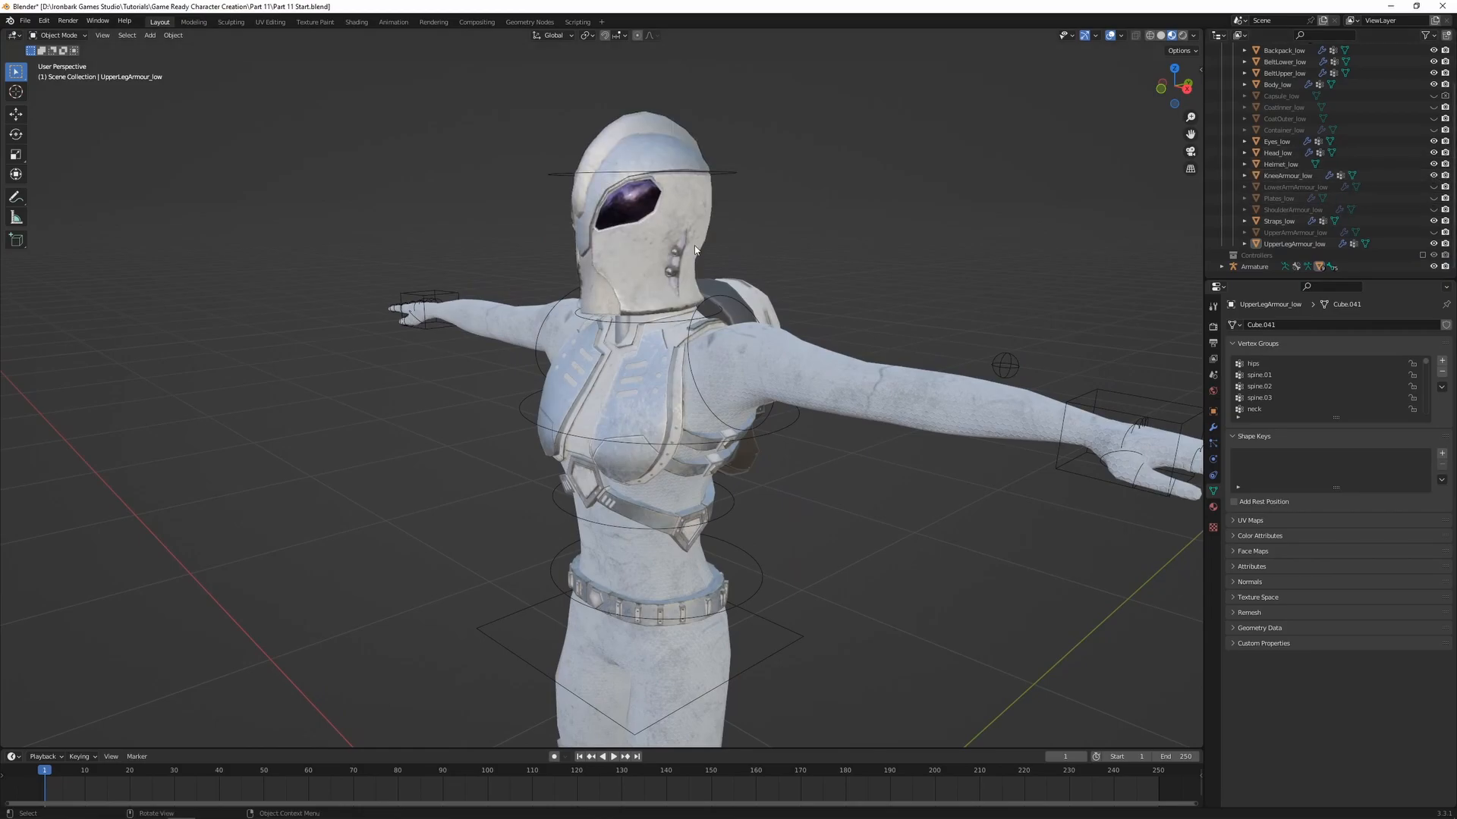
# Parent Helmet_low to the armature using Armature Deform with empty groups
pyautogui.click(1280, 164)
pyautogui.keyDown('shift'); pyautogui.click(736, 173); pyautogui.keyUp('shift')
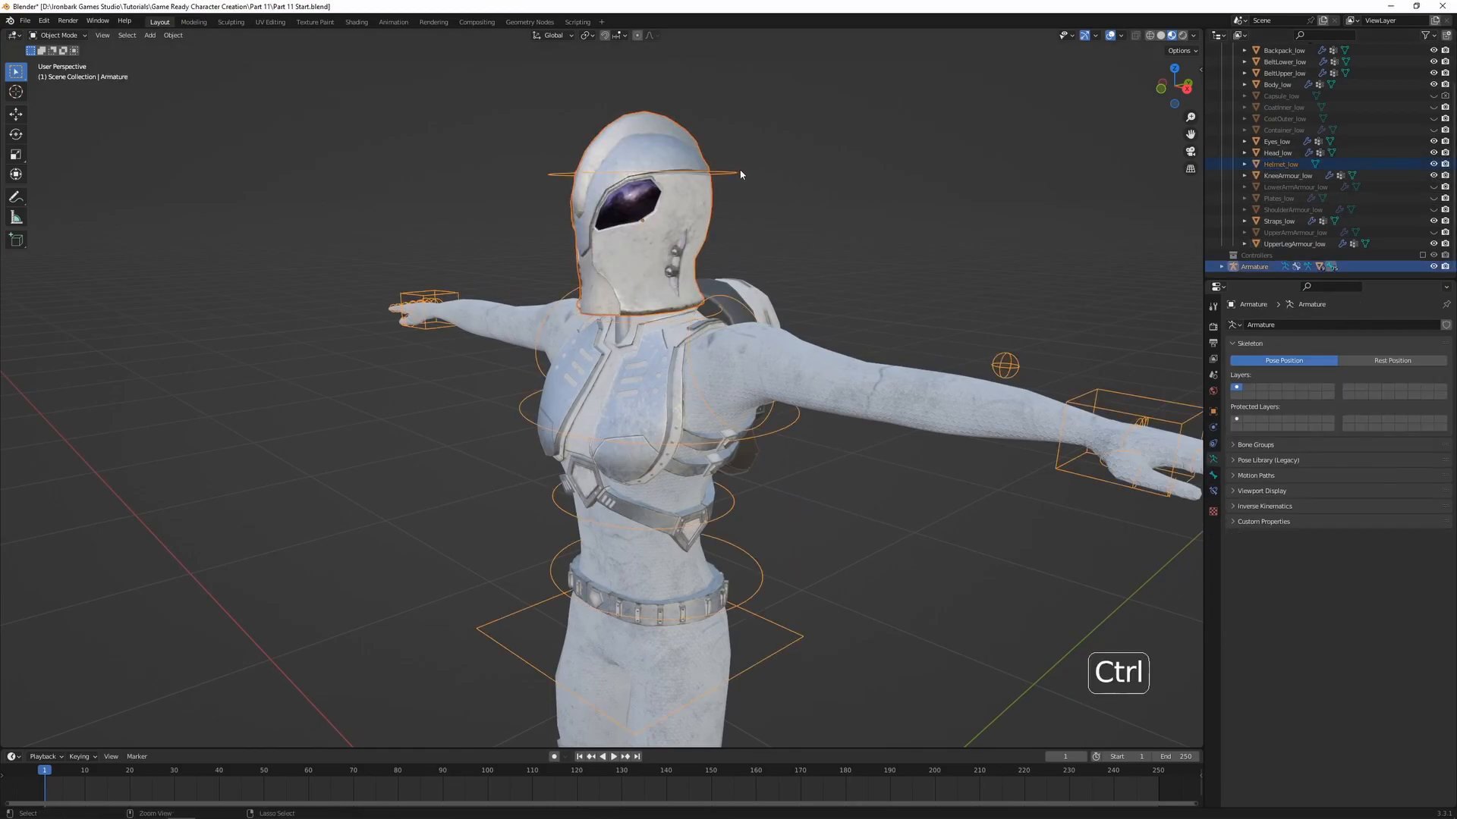
pyautogui.hotkey('ctrl', 'p')
pyautogui.click(741, 175)
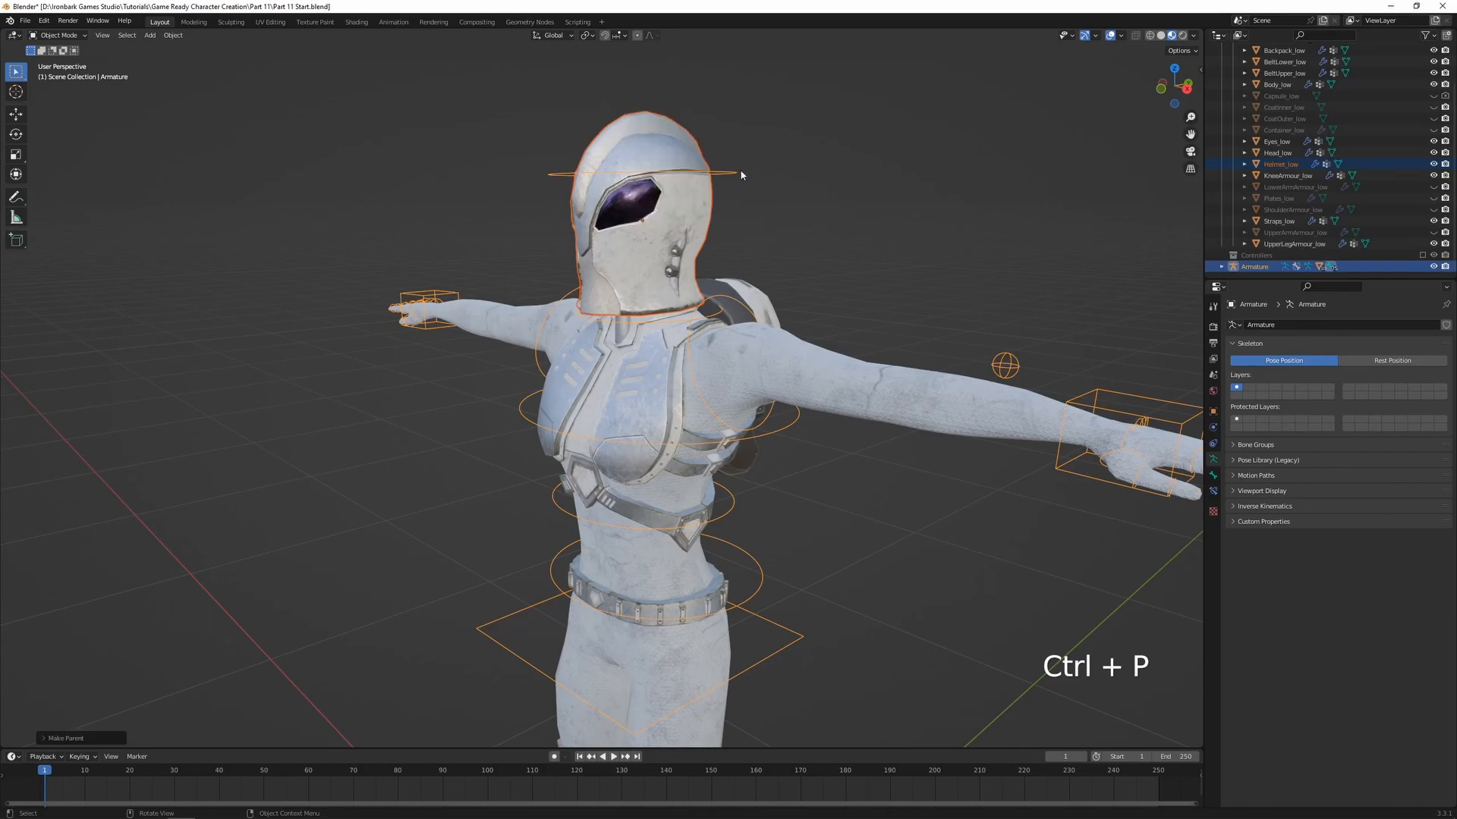
# Enter Weight Paint on the helmet and assign all its vertices to the head bone's group with weight 1.000
pyautogui.keyDown('shift'); pyautogui.click(705, 188); pyautogui.keyUp('shift')
pyautogui.hotkey('ctrl', 'Tab')
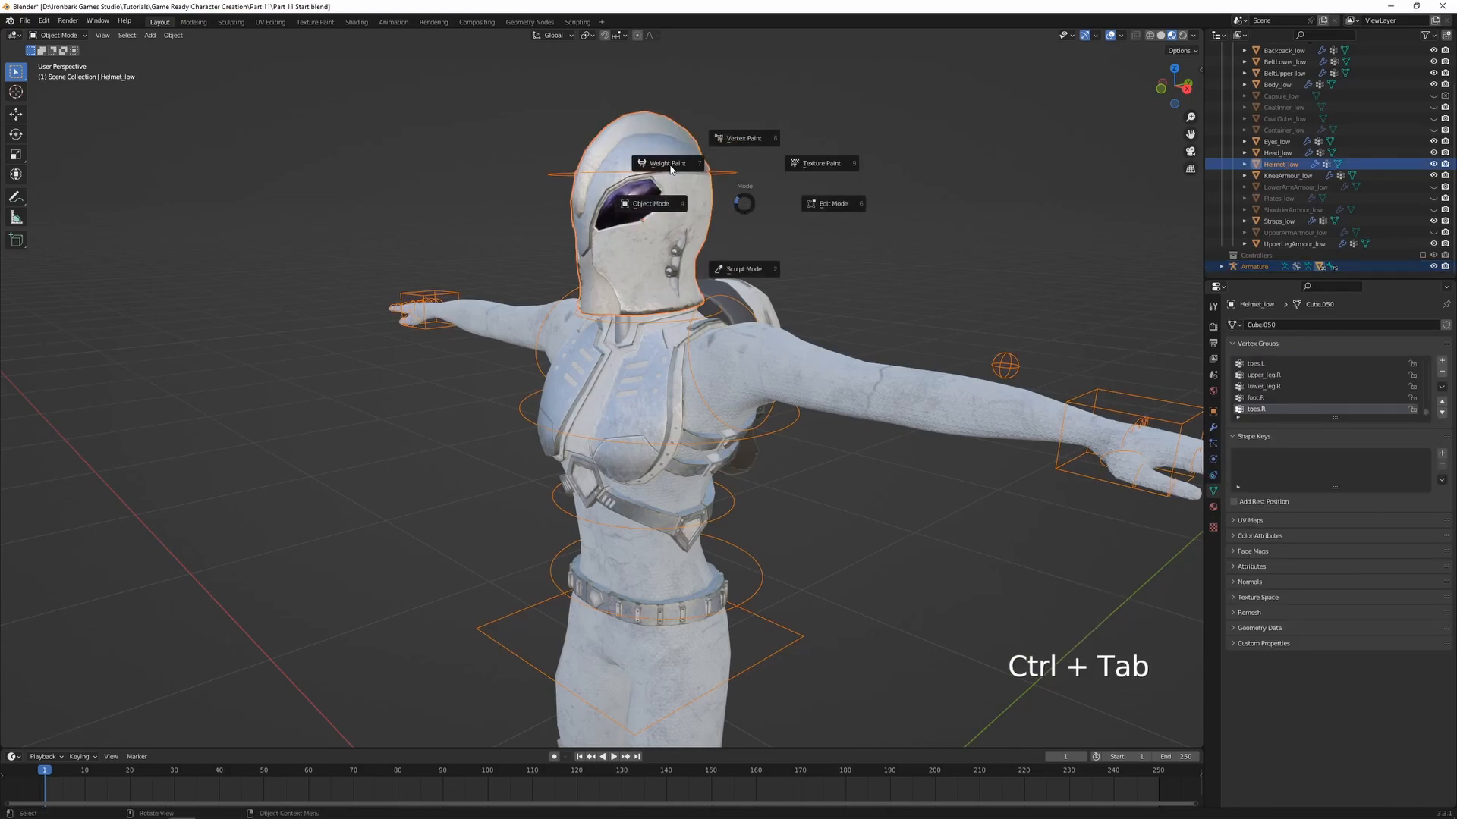
pyautogui.click(671, 170)
pyautogui.hotkey('alt', 'z')
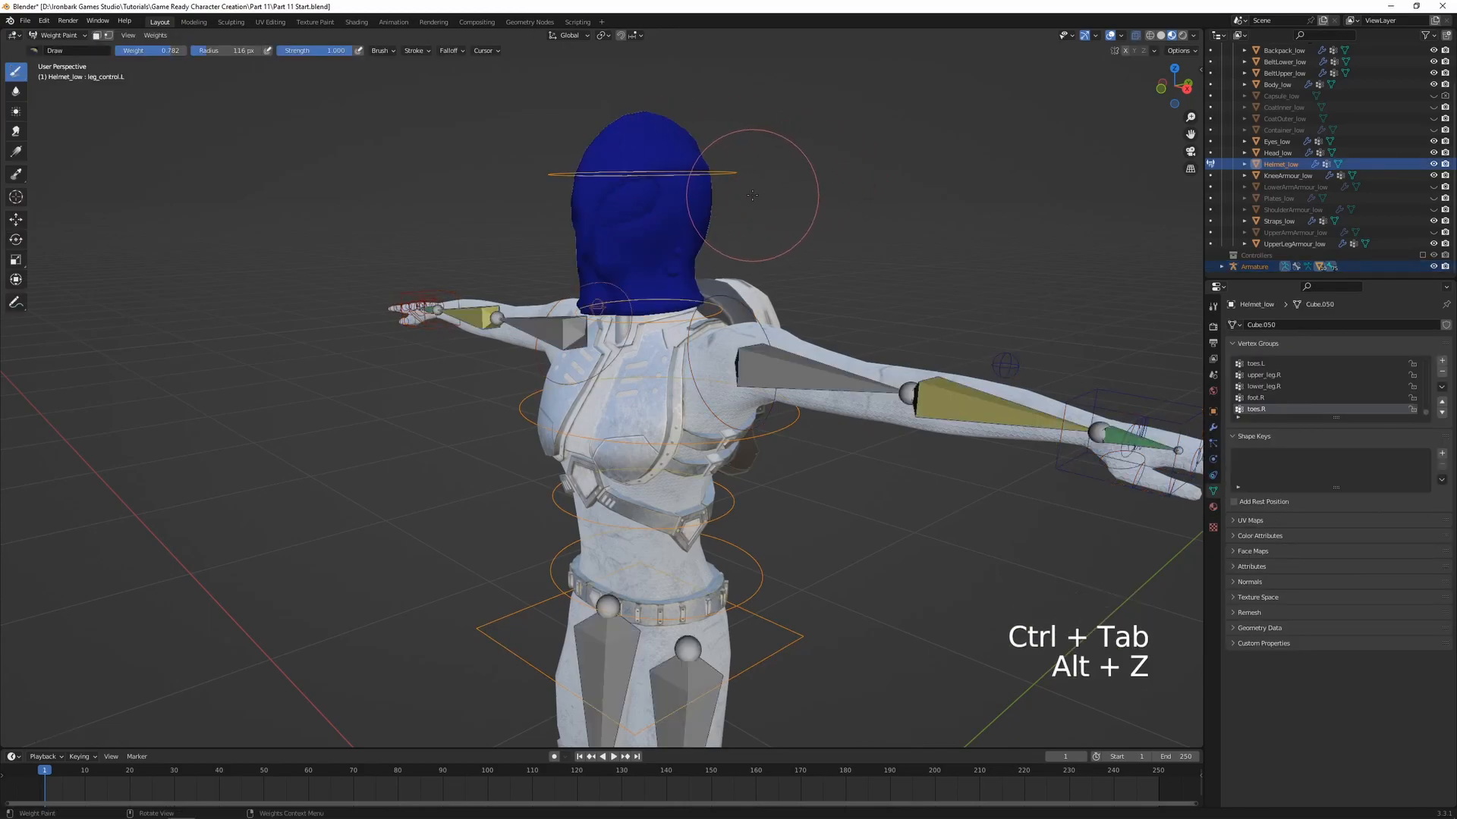
pyautogui.keyDown('ctrl'); pyautogui.click(720, 170); pyautogui.keyUp('ctrl')
pyautogui.hotkey('alt', 'z')
pyautogui.press('Tab')
pyautogui.press('a')
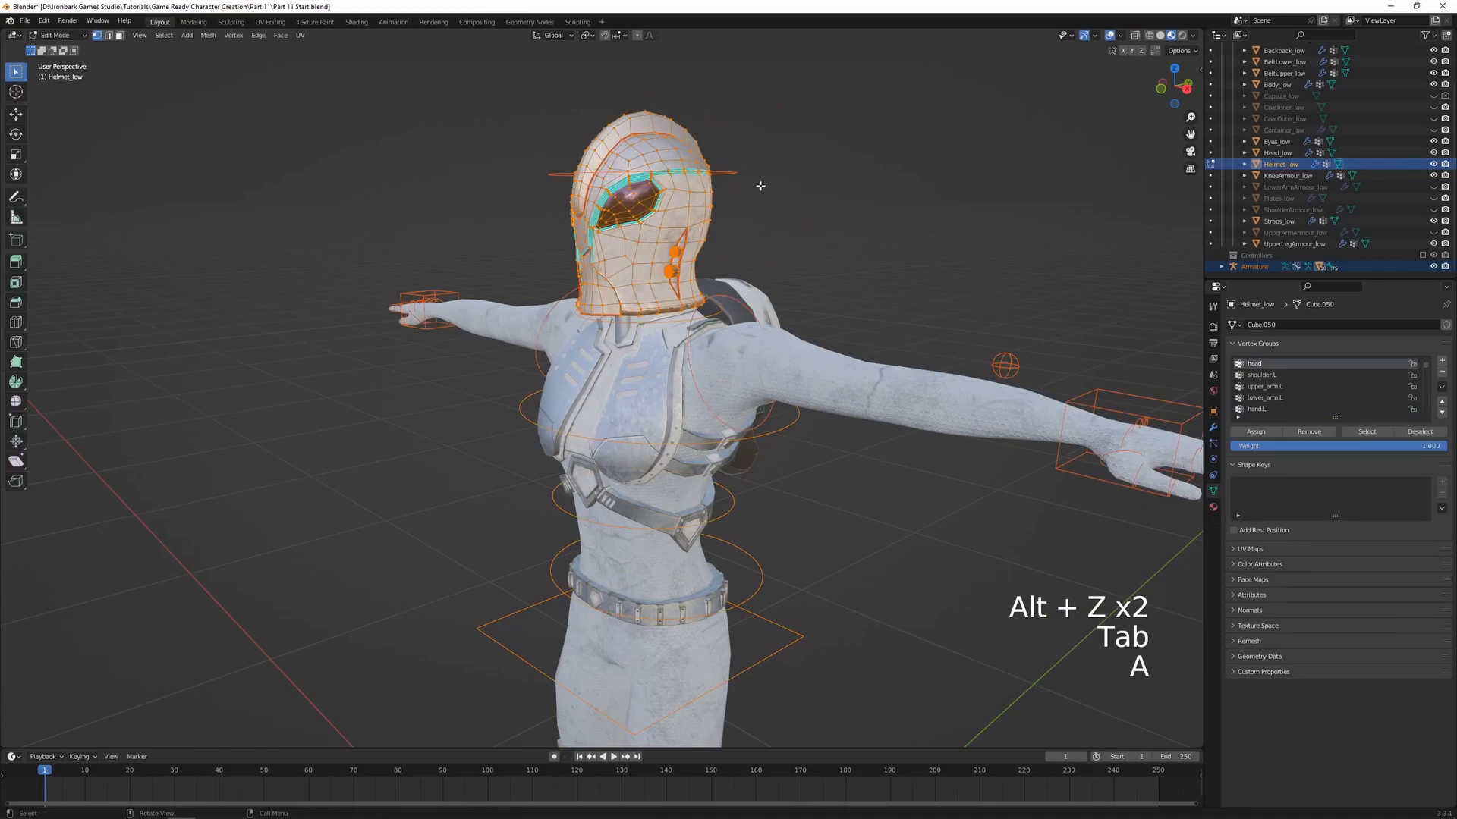
pyautogui.click(1257, 432)
pyautogui.press('Tab')
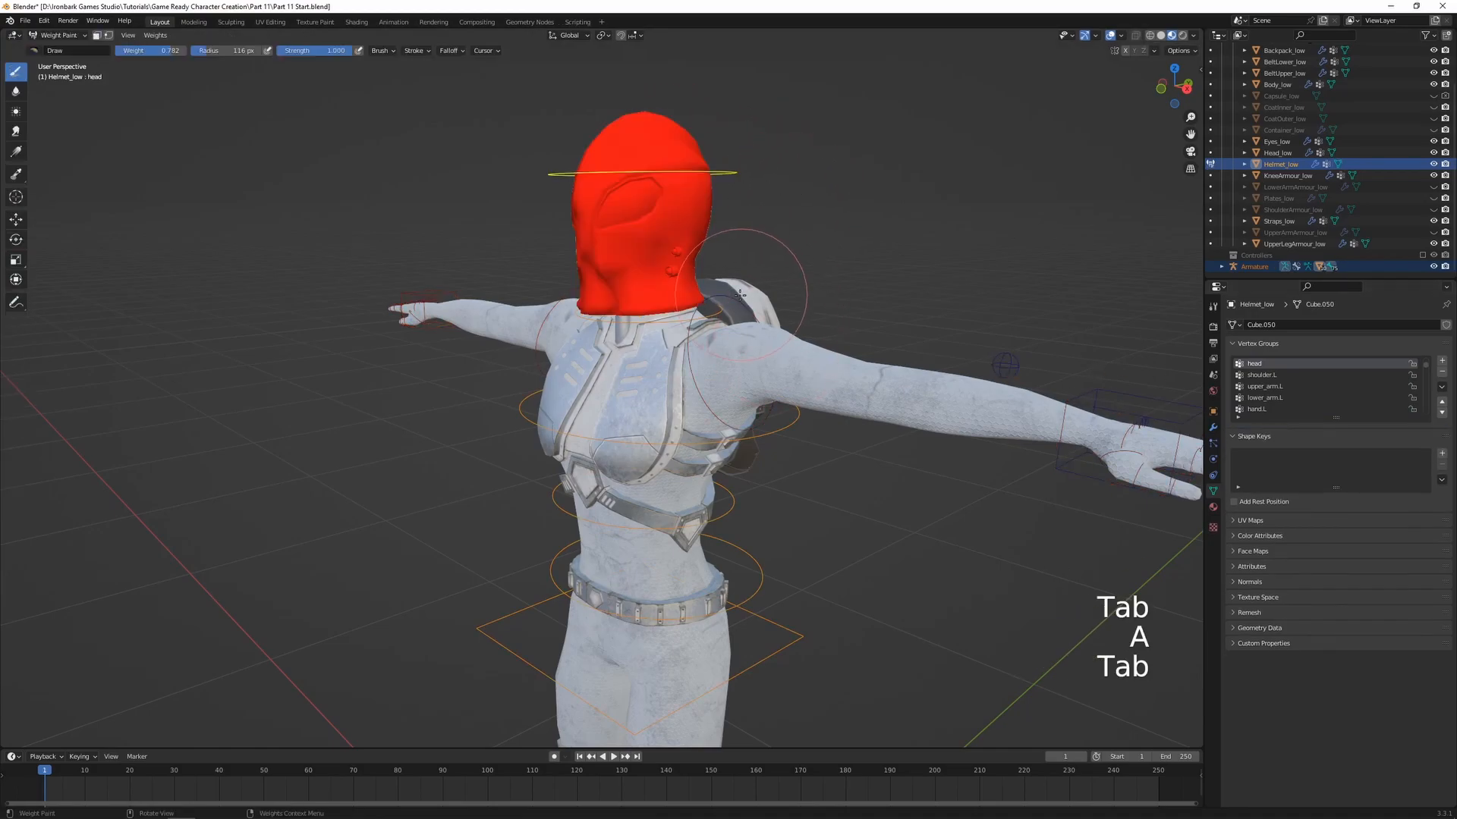
# Test-rotate the head and neck controls to check how the helmet follows, cancelling each rotation
pyautogui.press('r')
pyautogui.rightClick(688, 311)
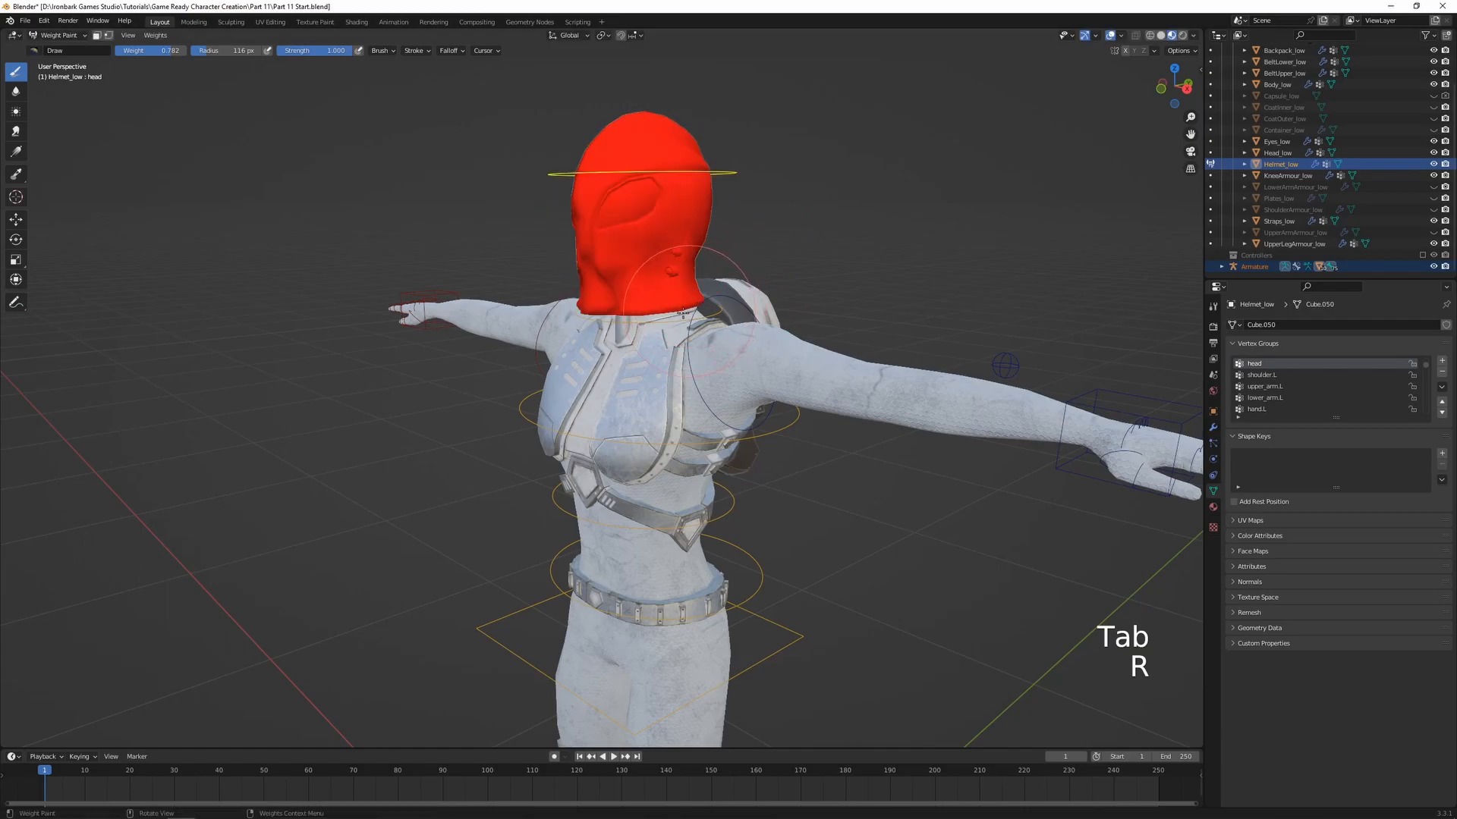
pyautogui.keyDown('ctrl'); pyautogui.click(688, 311); pyautogui.keyUp('ctrl')
pyautogui.press('r')
pyautogui.press('r')
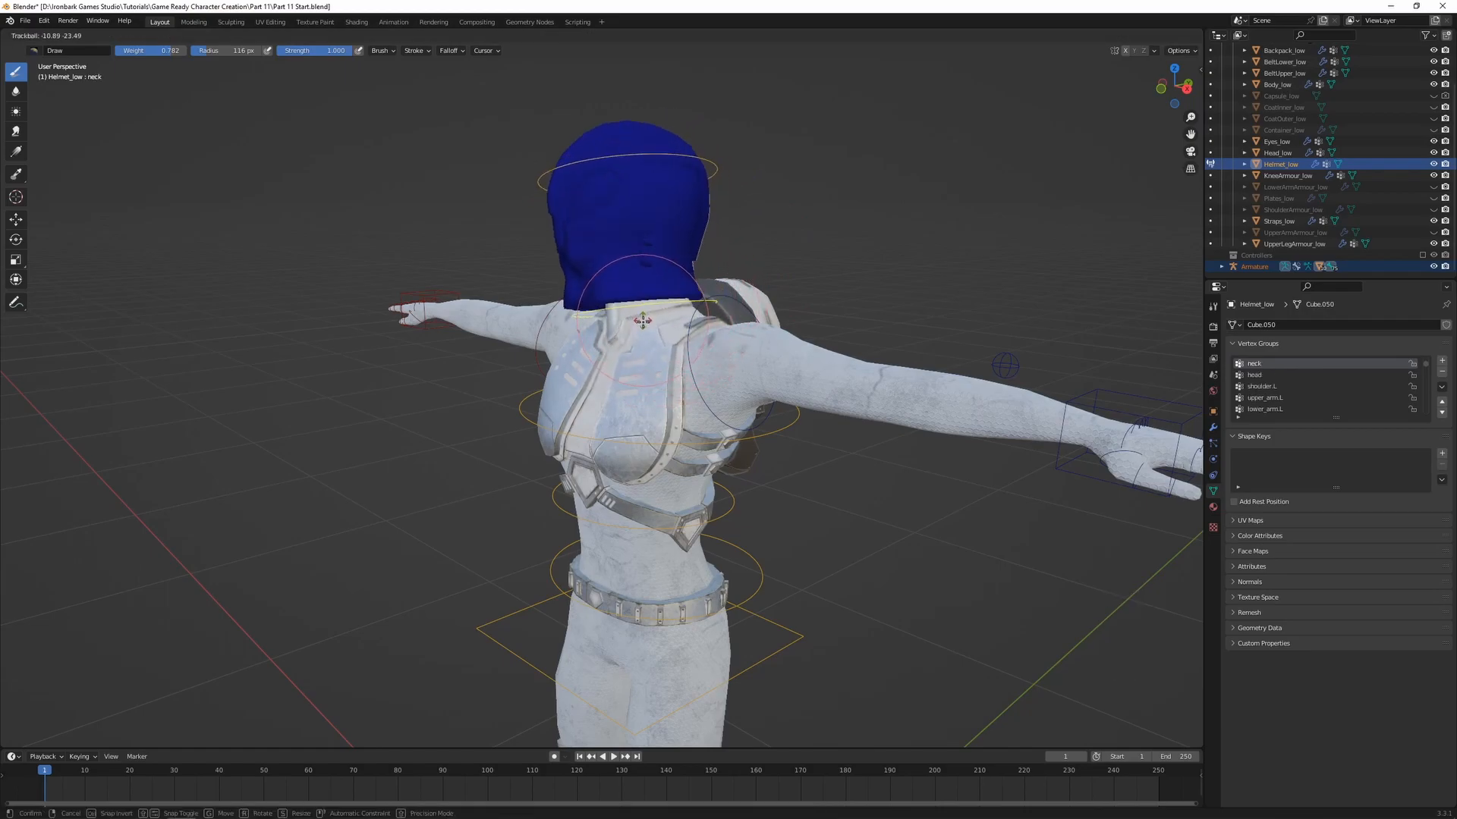
pyautogui.rightClick(677, 327)
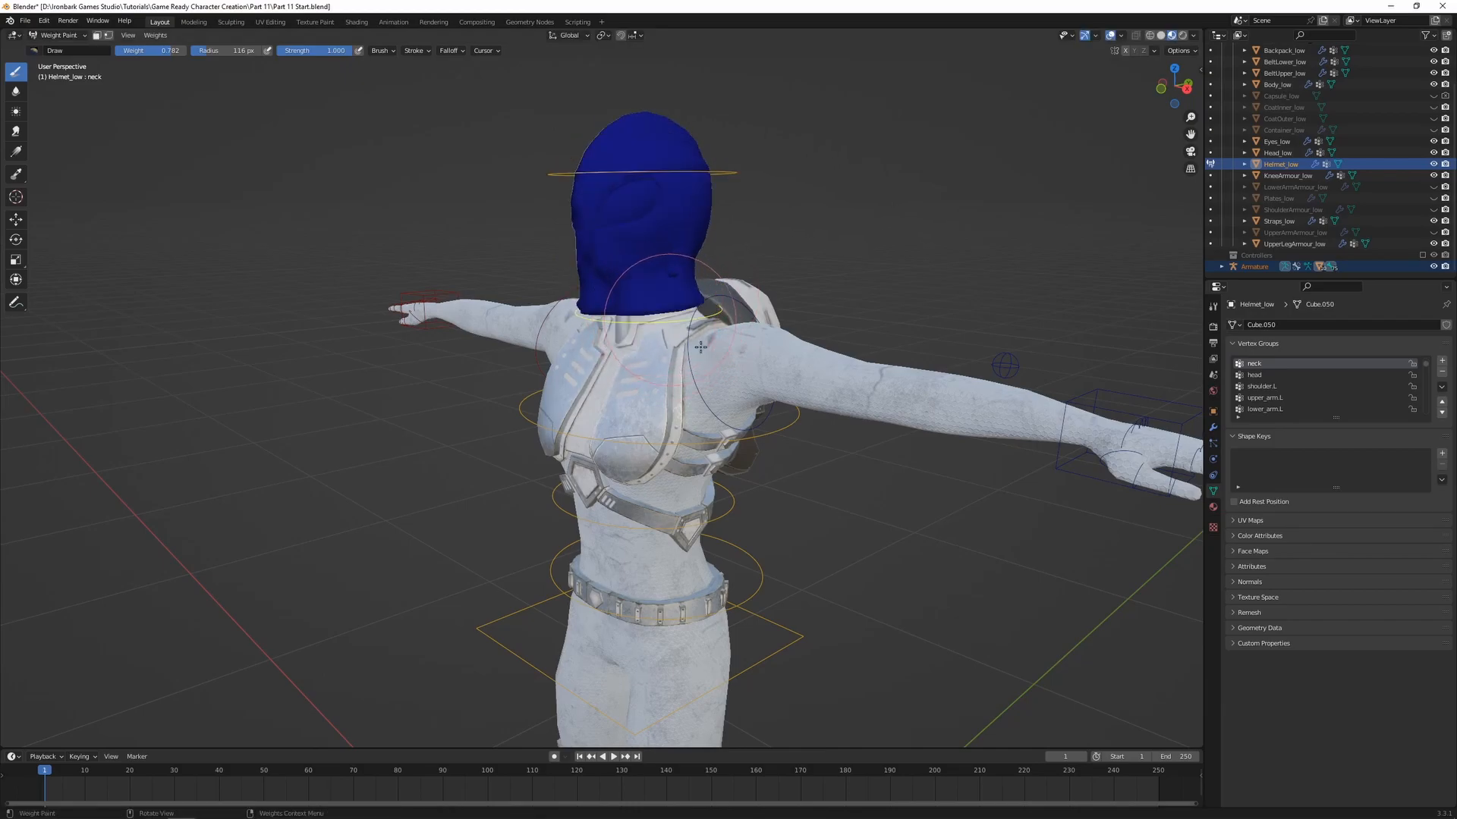
pyautogui.moveTo(841, 501); pyautogui.dragTo(872, 514, button='middle')
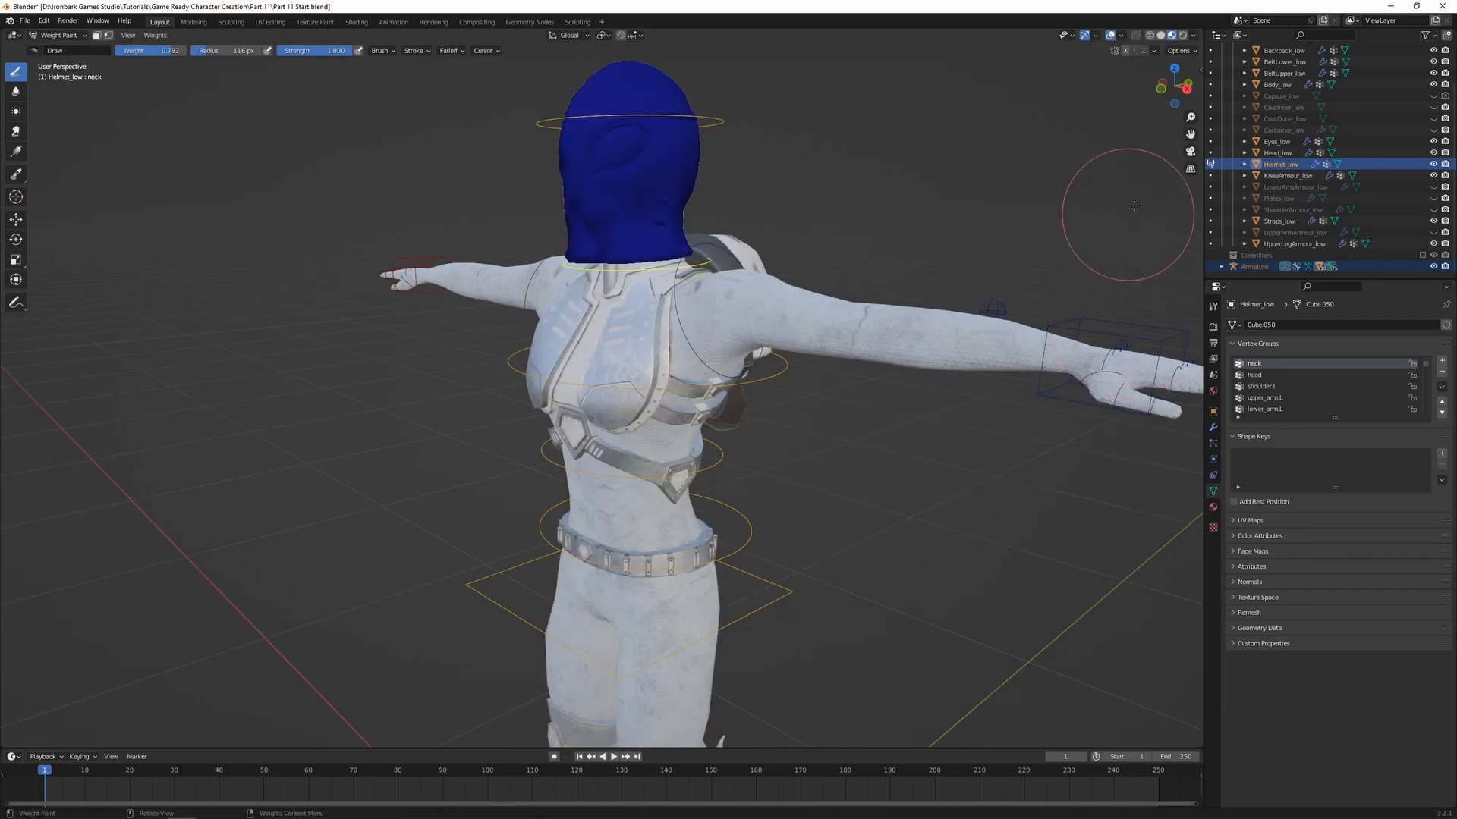
# Unhide the LowerArmArmour_low object and return to Object Mode
pyautogui.click(1433, 189)
pyautogui.keyDown('shift'); pyautogui.moveTo(945, 383); pyautogui.dragTo(712, 434, button='middle'); pyautogui.keyUp('shift')
pyautogui.hotkey('ctrl', 'Tab')
pyautogui.click(634, 435)
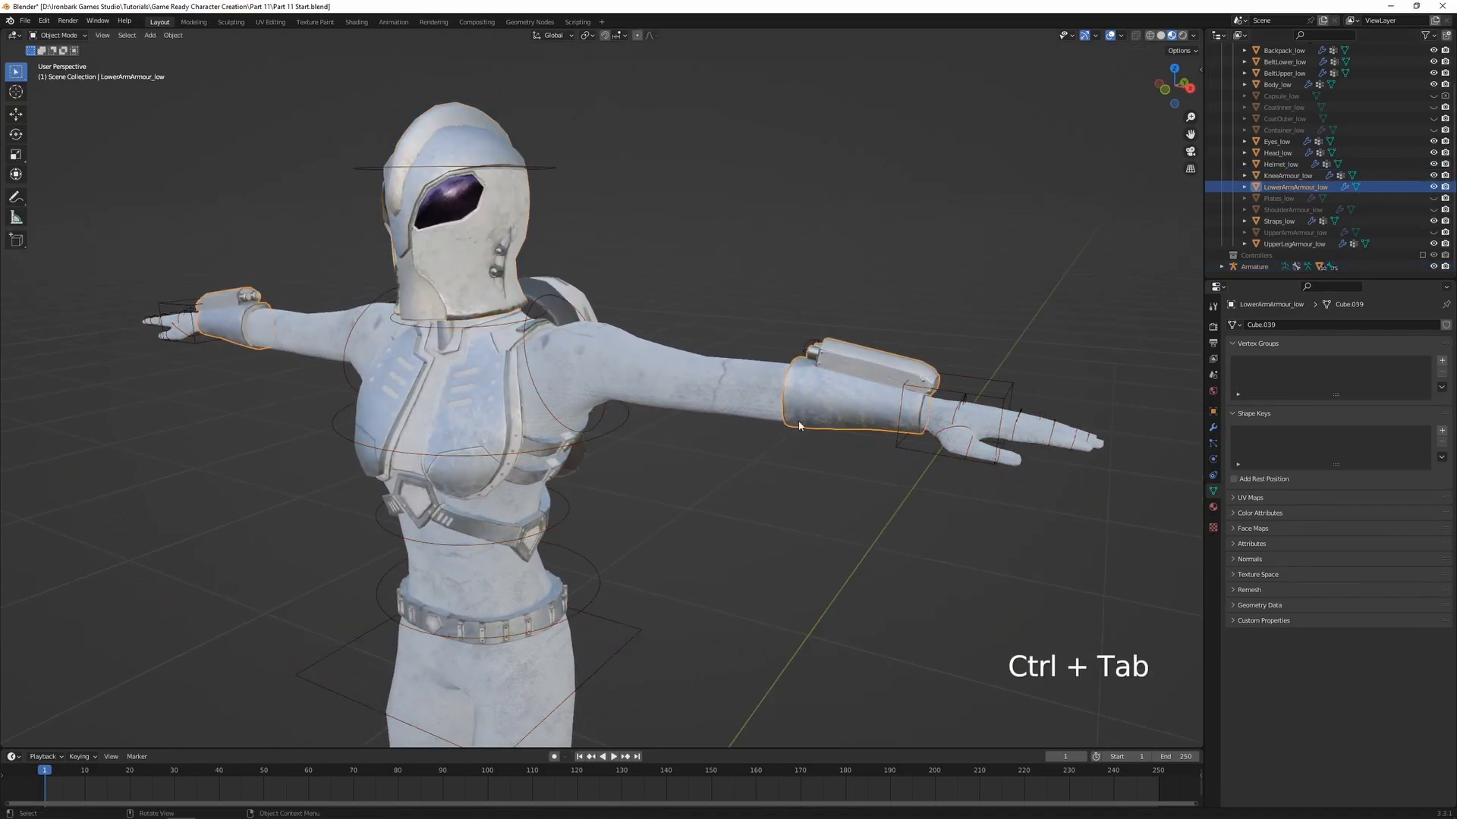
# Parent LowerArmArmour_low to the armature using Armature Deform with empty groups
pyautogui.keyDown('shift'); pyautogui.click(627, 437); pyautogui.keyUp('shift')
pyautogui.hotkey('ctrl', 'p')
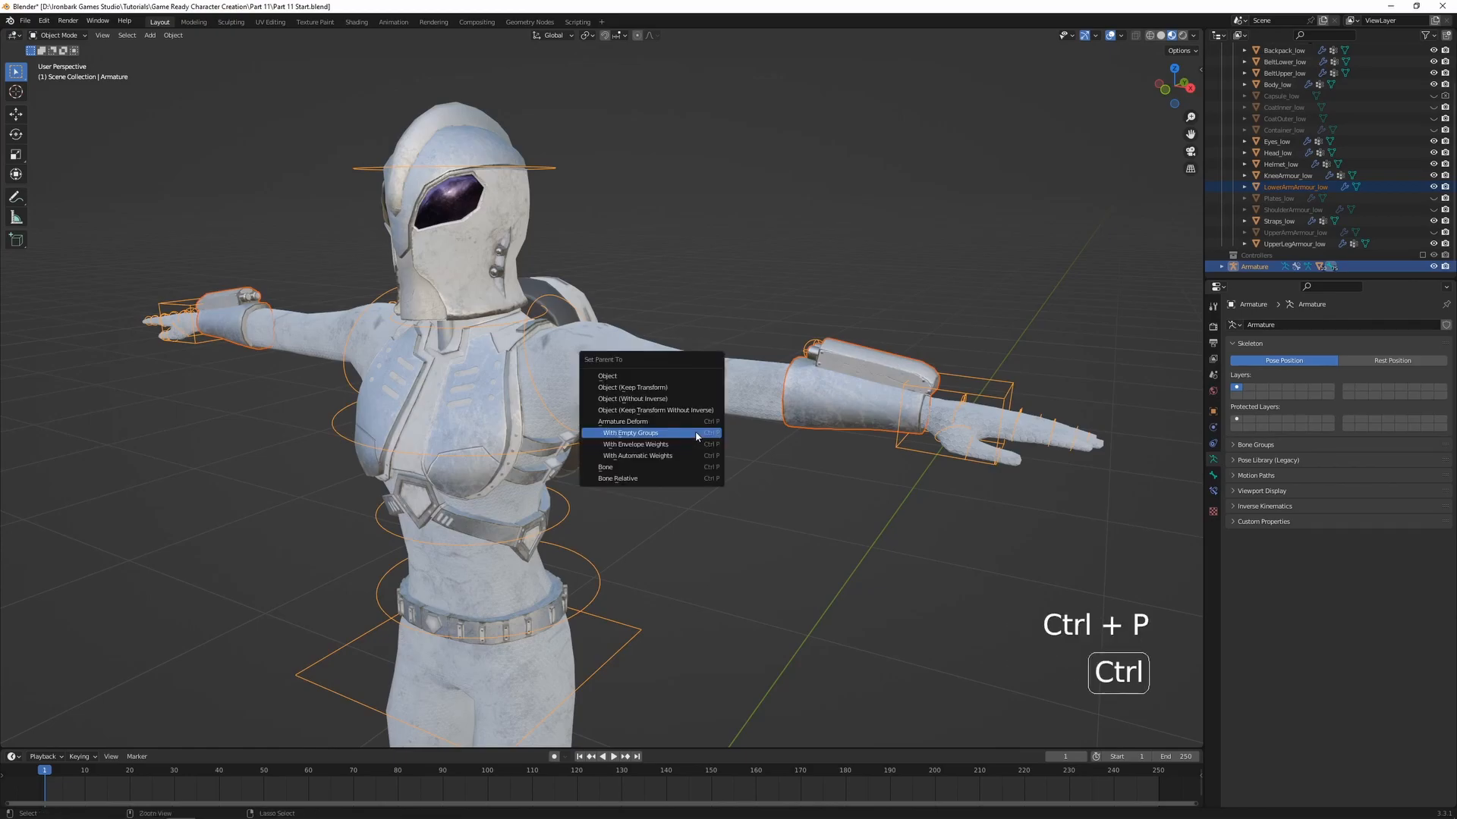
pyautogui.click(682, 436)
# Enter Weight Paint on the lower arm armour and assign all its vertices to the lower_arm.L group with weight 1.000
pyautogui.keyDown('shift'); pyautogui.click(835, 421); pyautogui.keyUp('shift')
pyautogui.hotkey('ctrl', 'Tab')
pyautogui.click(757, 383)
pyautogui.moveTo(886, 431)
pyautogui.keyDown('shift'); pyautogui.mouseDown(button='middle')
pyautogui.moveTo(797, 436)
pyautogui.moveTo(695, 476)
pyautogui.mouseUp(button='middle'); pyautogui.keyUp('shift')
pyautogui.scroll(2, 750, 473)
pyautogui.hotkey('alt', 'z')
pyautogui.keyDown('ctrl'); pyautogui.click(708, 413); pyautogui.keyUp('ctrl')
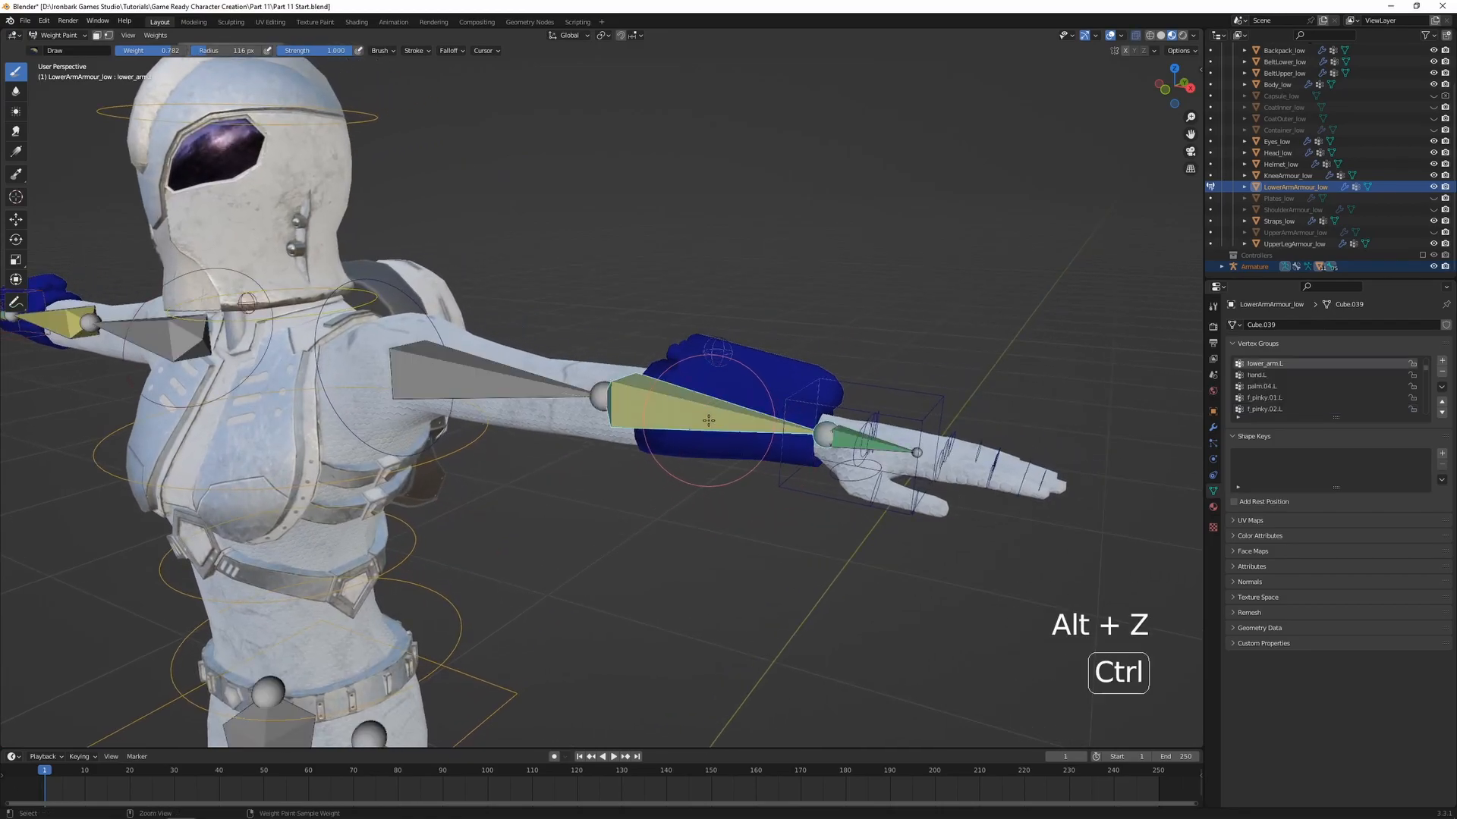
pyautogui.hotkey('alt', 'z')
pyautogui.press('Tab')
pyautogui.press('a')
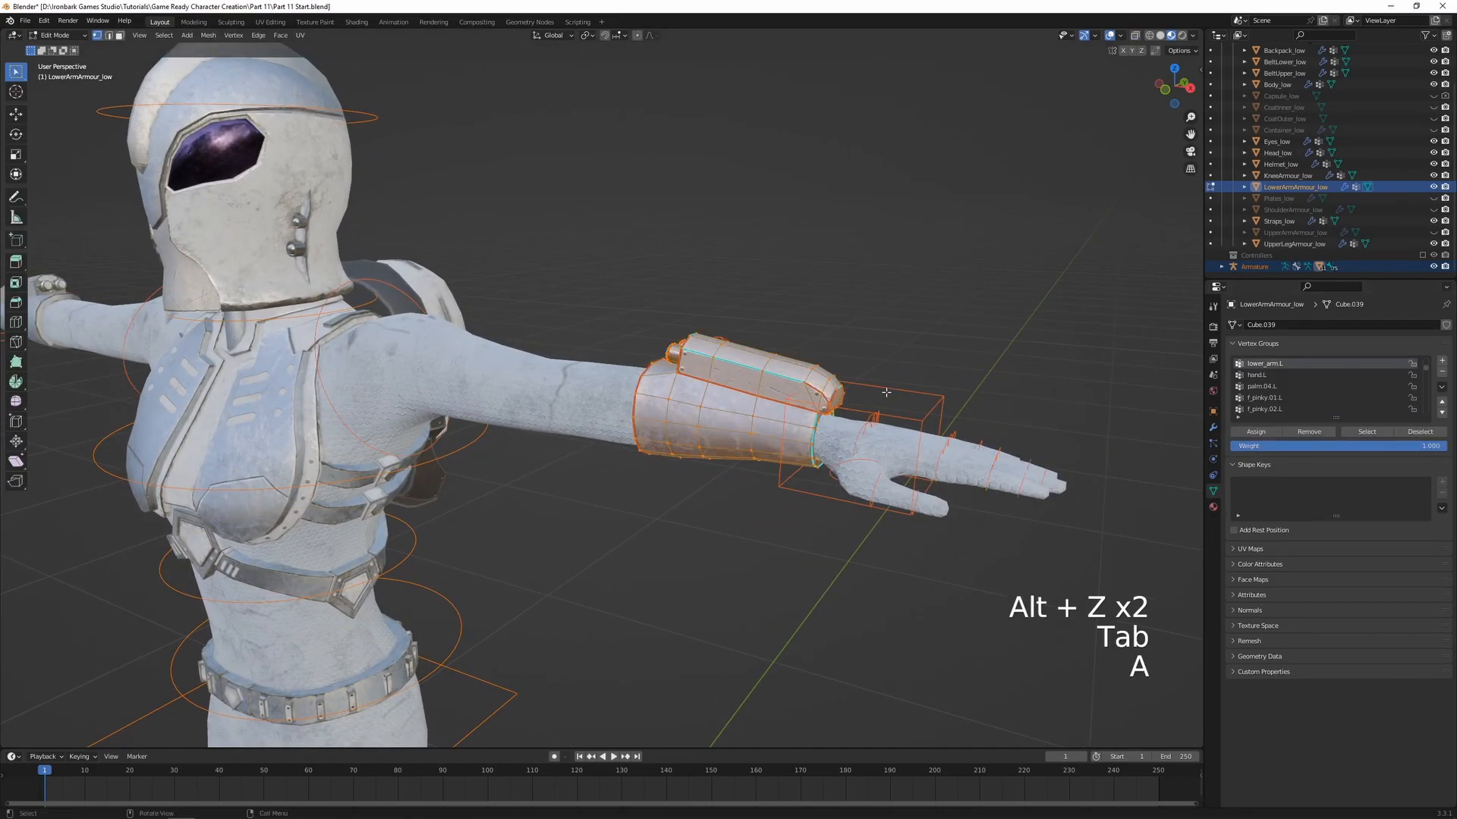
pyautogui.click(1253, 433)
pyautogui.press('Tab')
pyautogui.keyDown('shift'); pyautogui.moveTo(612, 455); pyautogui.dragTo(771, 457, button='middle'); pyautogui.keyUp('shift')
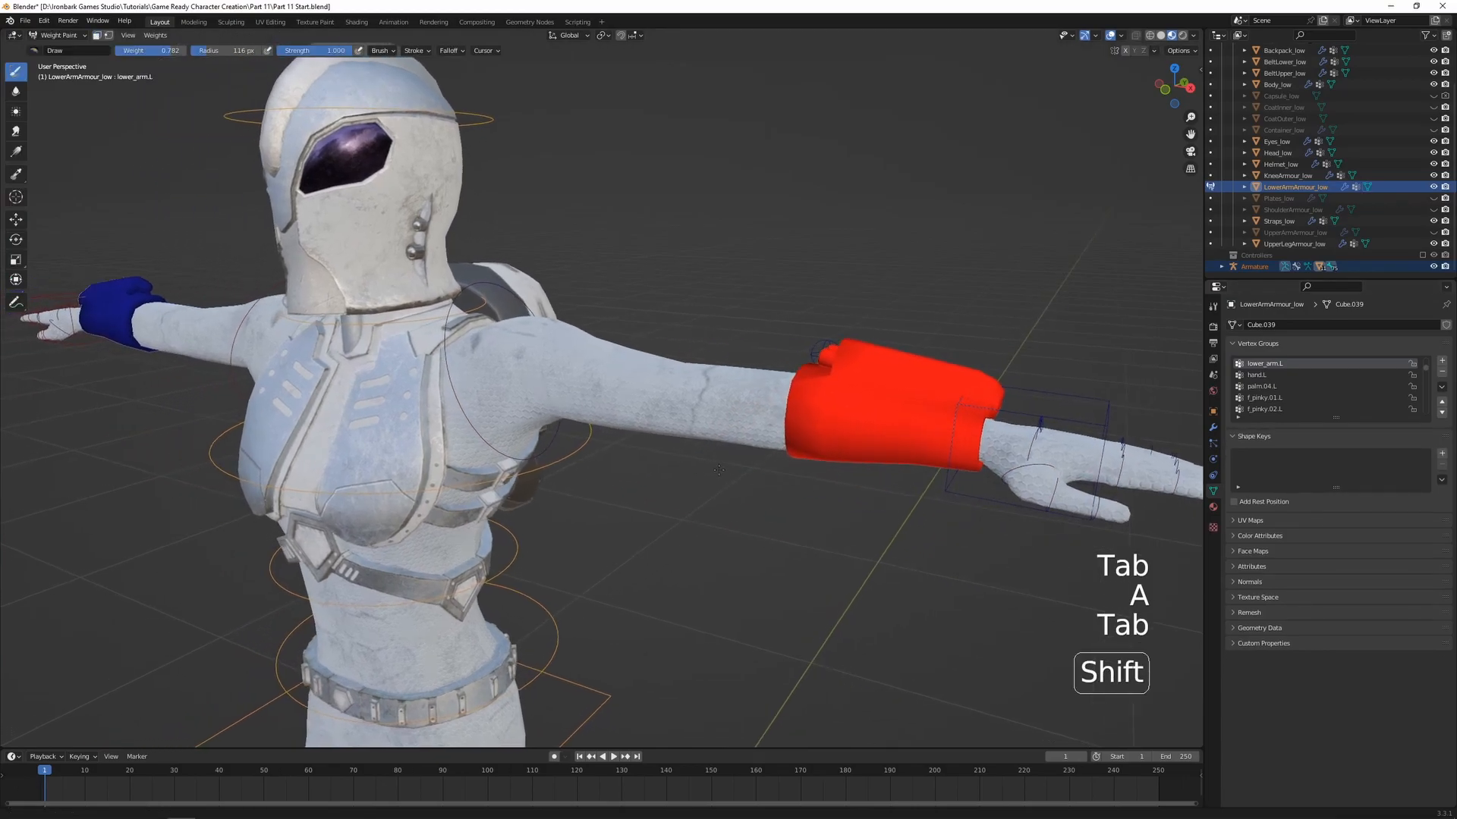
# Return to Object Mode, then unhide and select the UpperArmArmour_low object
pyautogui.hotkey('ctrl', 'Tab')
pyautogui.click(737, 472)
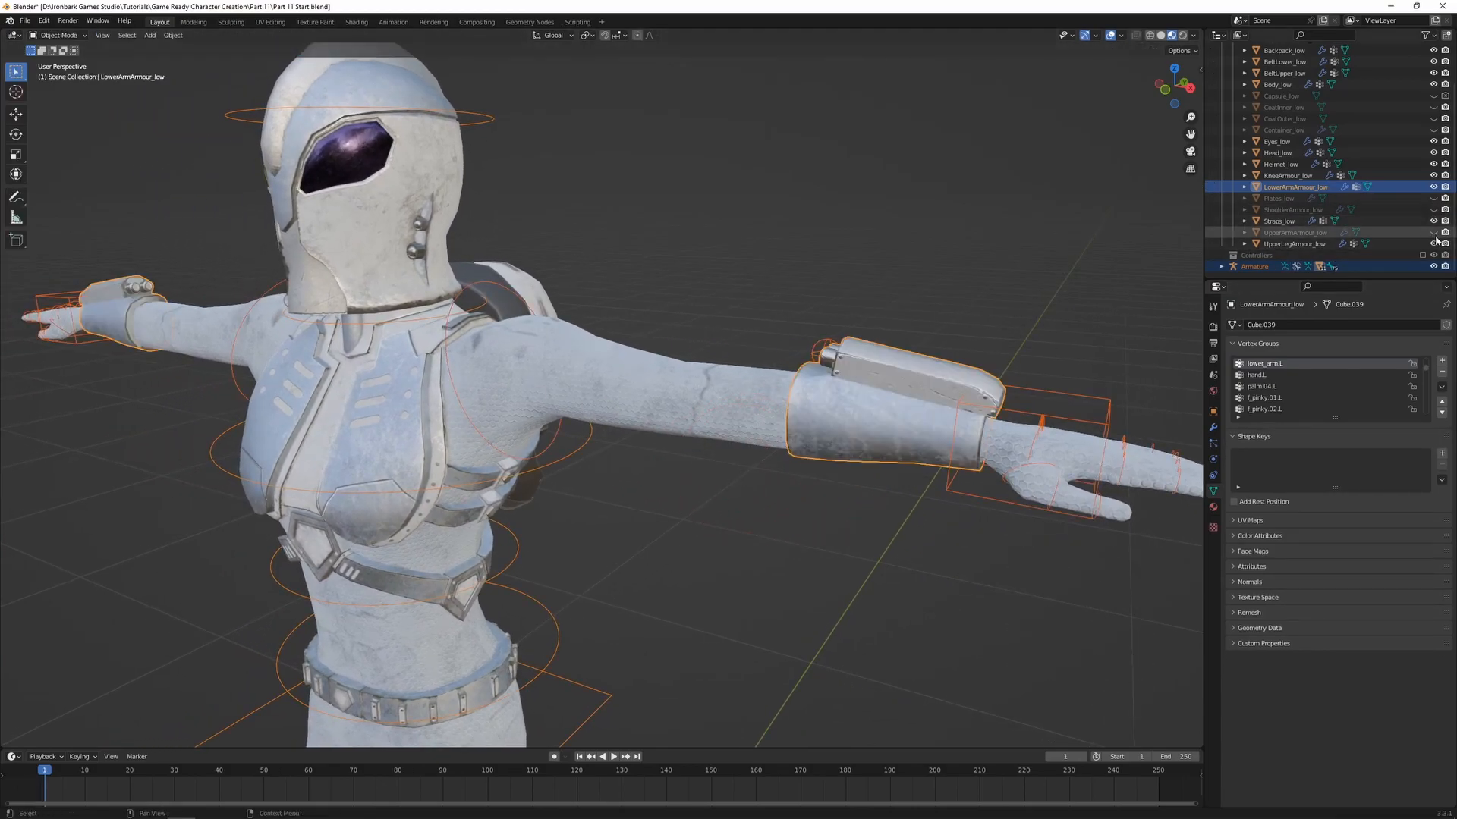
pyautogui.click(676, 402)
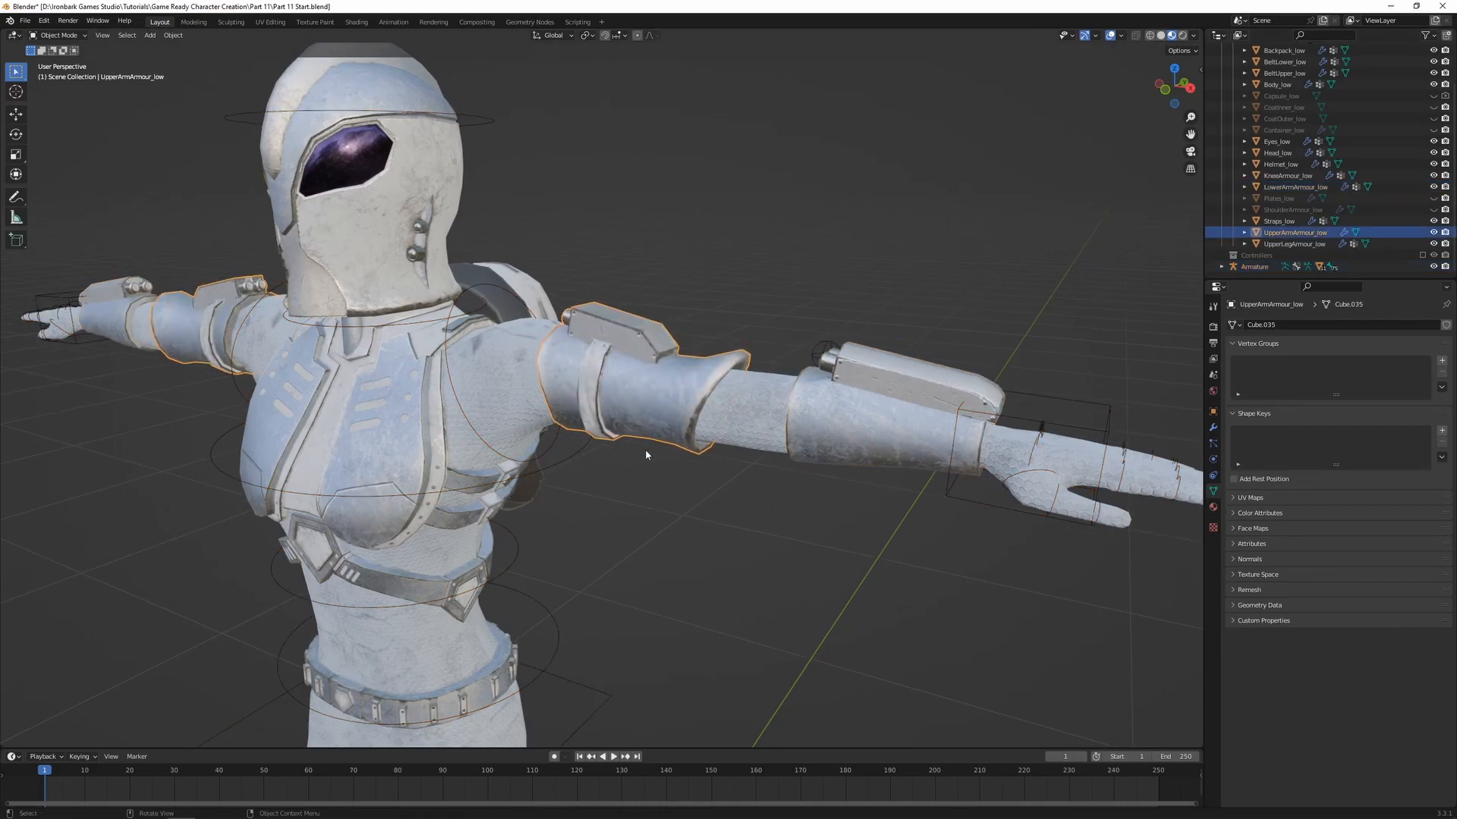
# Parent UpperArmArmour_low to the armature using Armature Deform with empty groups
pyautogui.keyDown('shift'); pyautogui.click(570, 451); pyautogui.keyUp('shift')
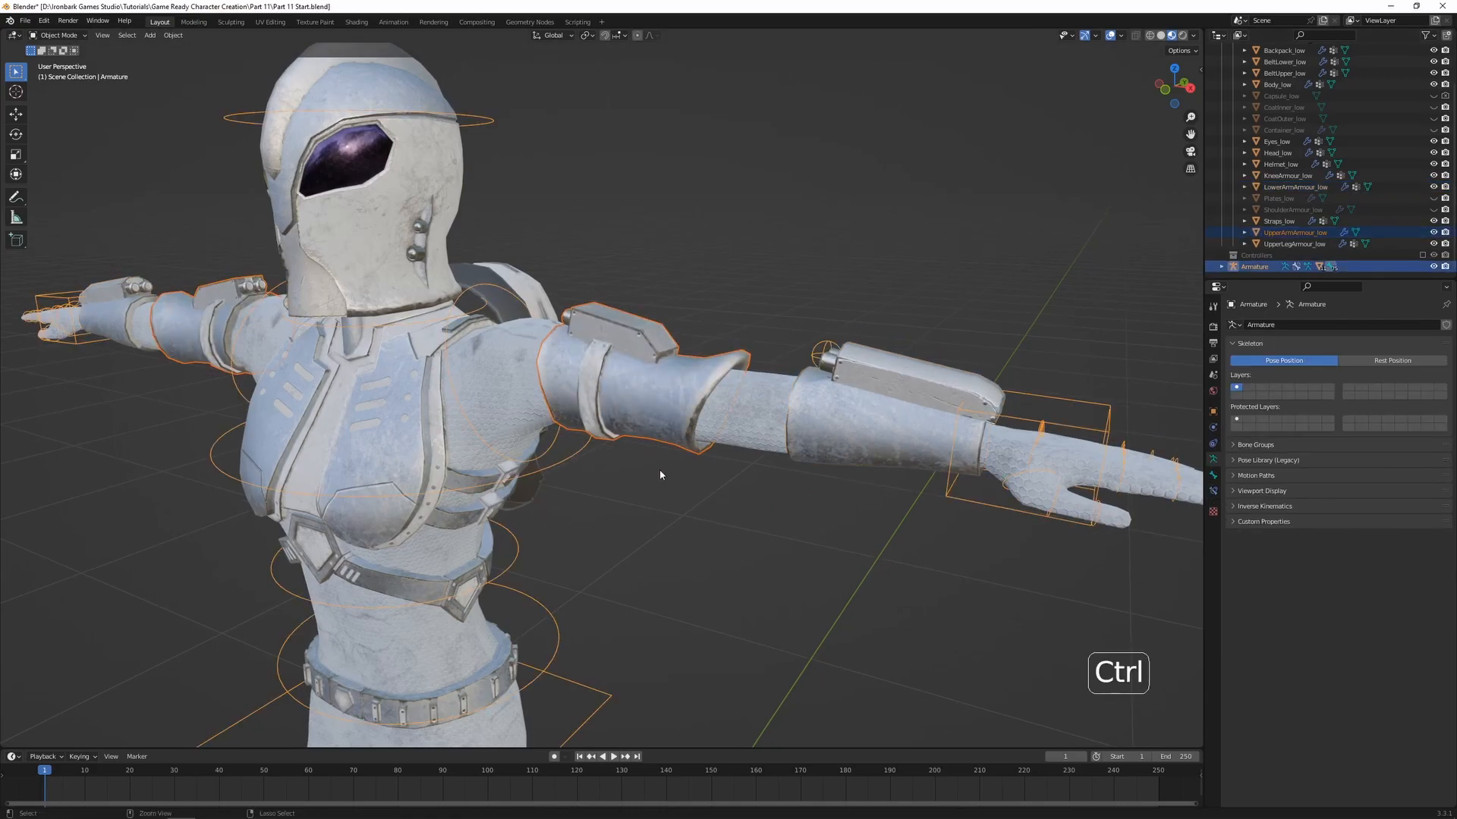
pyautogui.hotkey('ctrl', 'p')
pyautogui.click(648, 477)
pyautogui.keyDown('shift'); pyautogui.moveTo(660, 488); pyautogui.dragTo(703, 485, button='middle'); pyautogui.keyUp('shift')
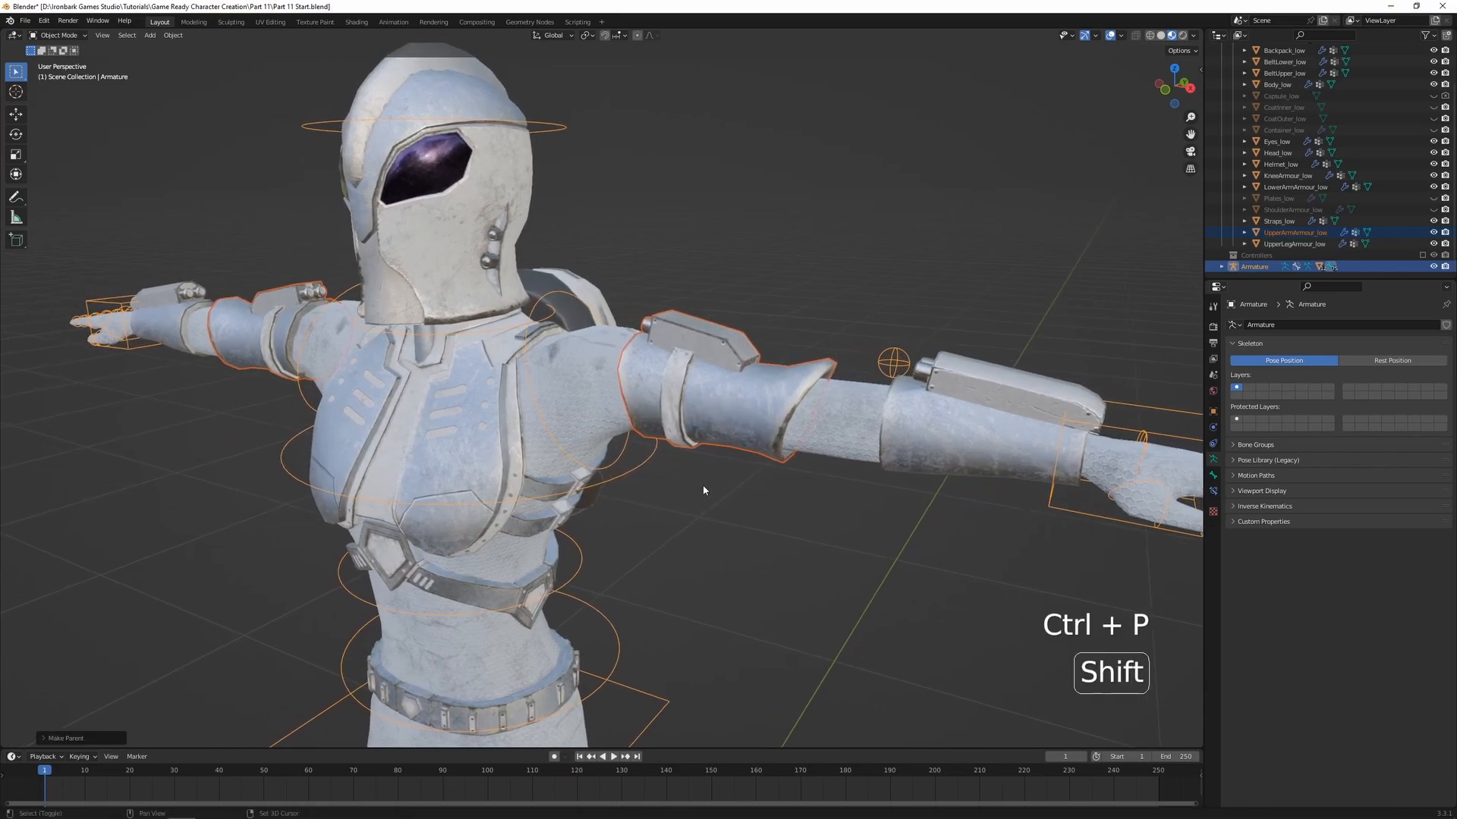
# Enter Weight Paint on the upper arm armour and assign all its vertices to the upper_arm.L group with full weight
pyautogui.keyDown('shift'); pyautogui.click(734, 446); pyautogui.keyUp('shift')
pyautogui.hotkey('ctrl', 'Tab')
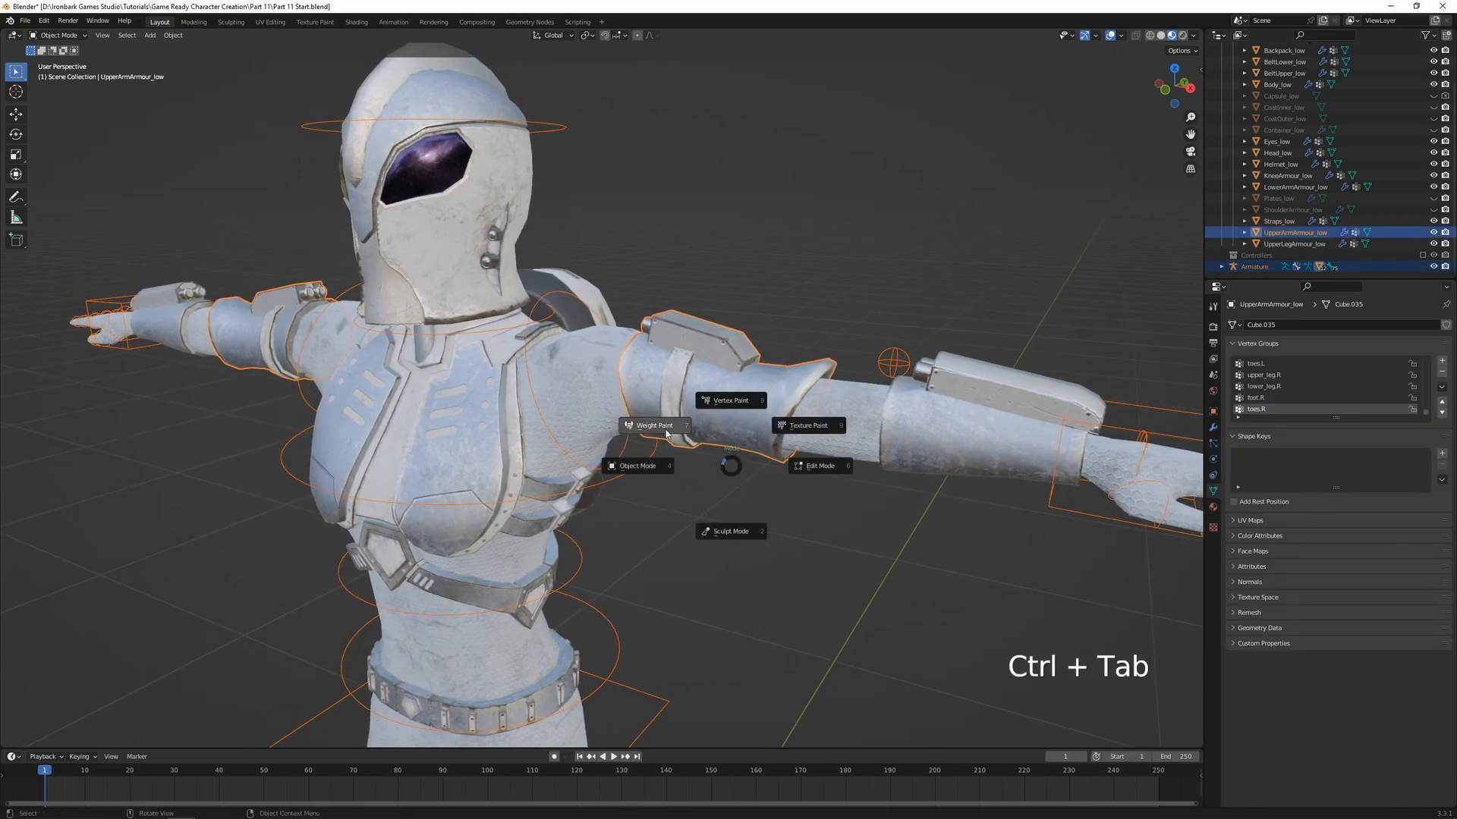
pyautogui.click(667, 433)
pyautogui.hotkey('alt', 'z')
pyautogui.keyDown('ctrl'); pyautogui.click(714, 431); pyautogui.keyUp('ctrl')
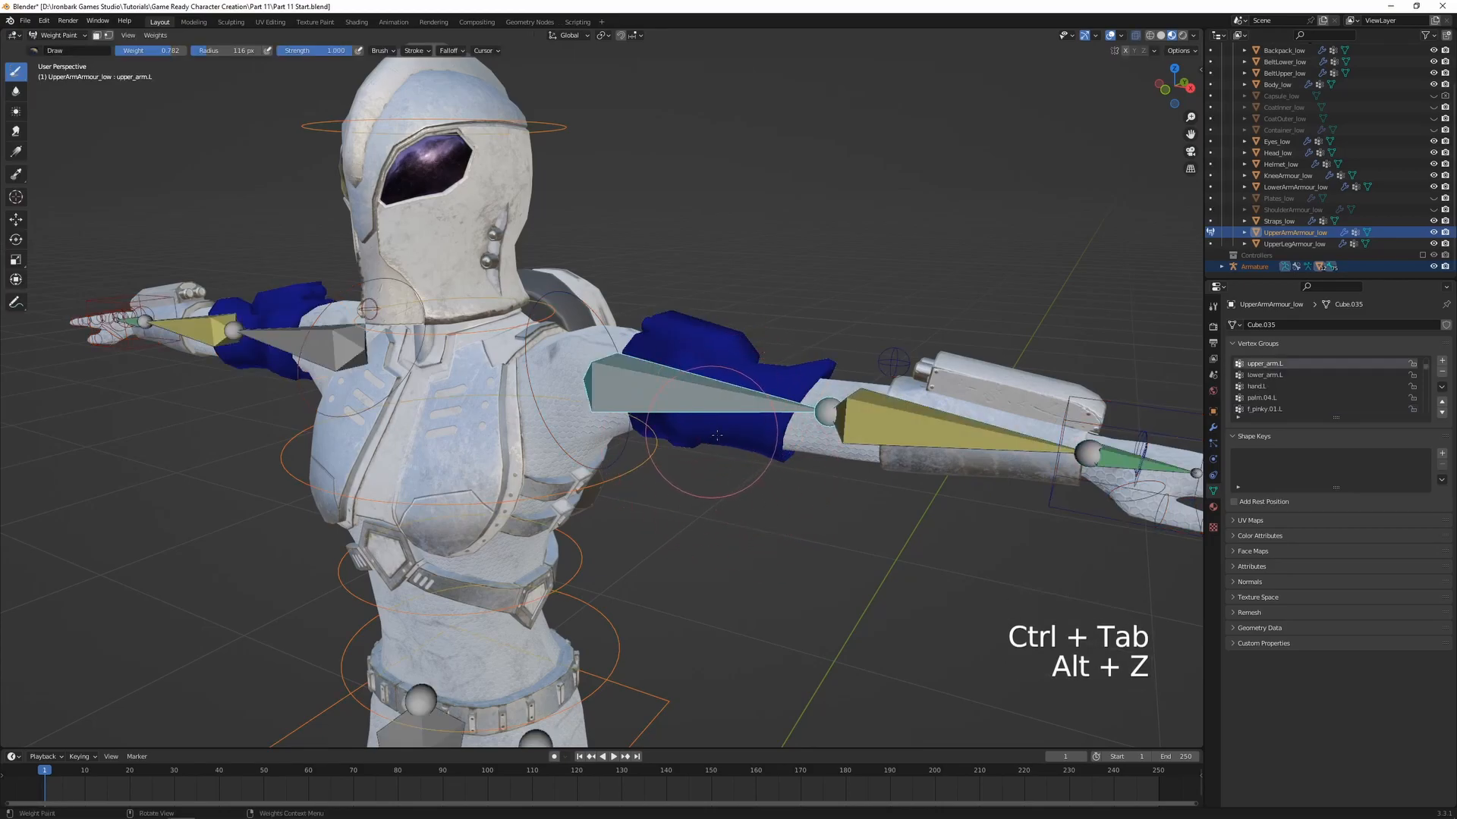
pyautogui.press('Tab')
pyautogui.press('a')
pyautogui.click(1255, 431)
pyautogui.press('Tab')
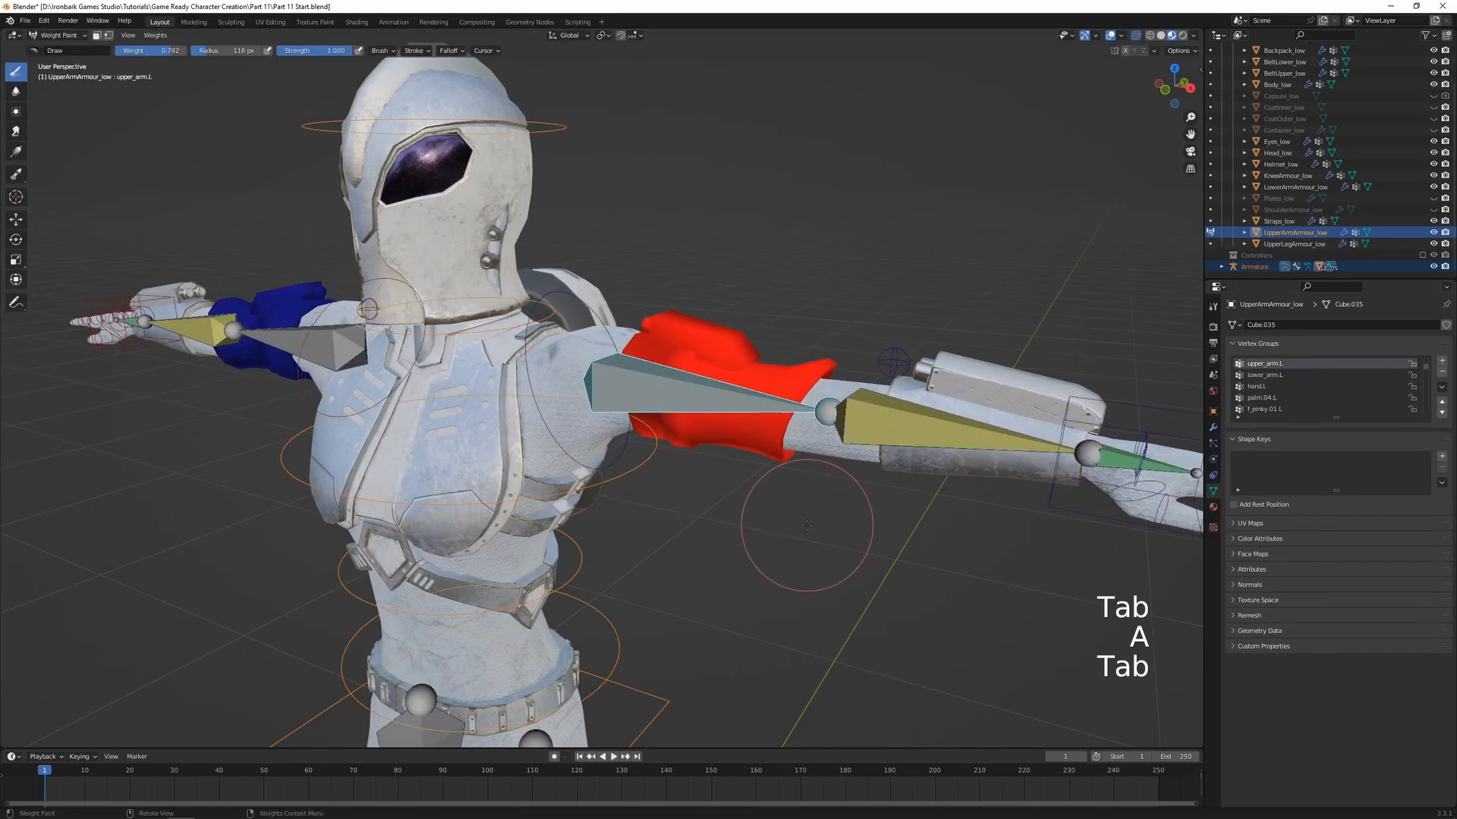
pyautogui.hotkey('alt', 'z')
pyautogui.moveTo(799, 447); pyautogui.dragTo(726, 455, button='middle')
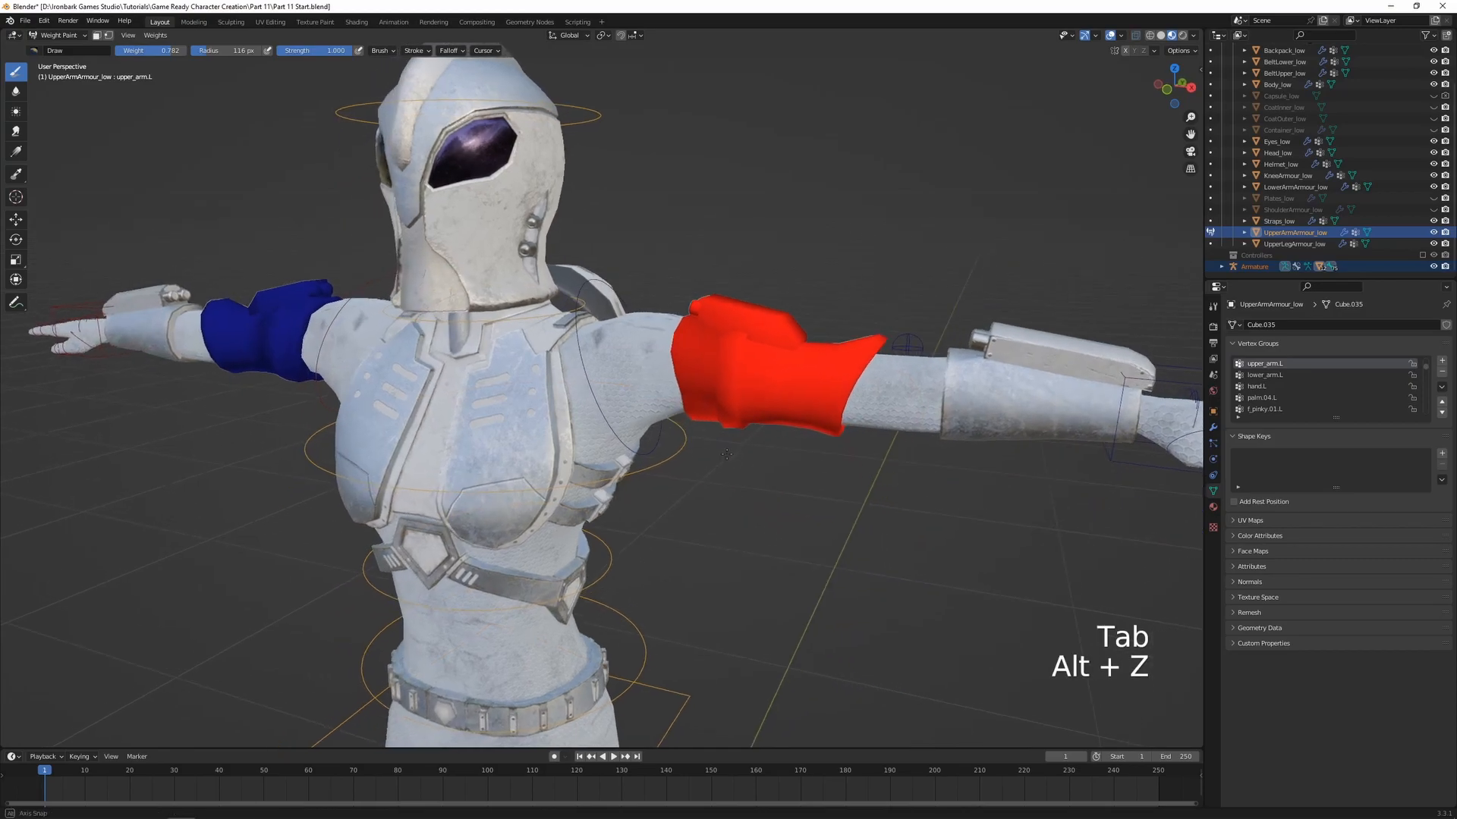
# Return to Object Mode and unhide the ShoulderArmour_low object
pyautogui.hotkey('ctrl', 'Tab')
pyautogui.click(624, 449)
pyautogui.keyDown('shift'); pyautogui.moveTo(623, 449); pyautogui.dragTo(740, 459, button='middle'); pyautogui.keyUp('shift')
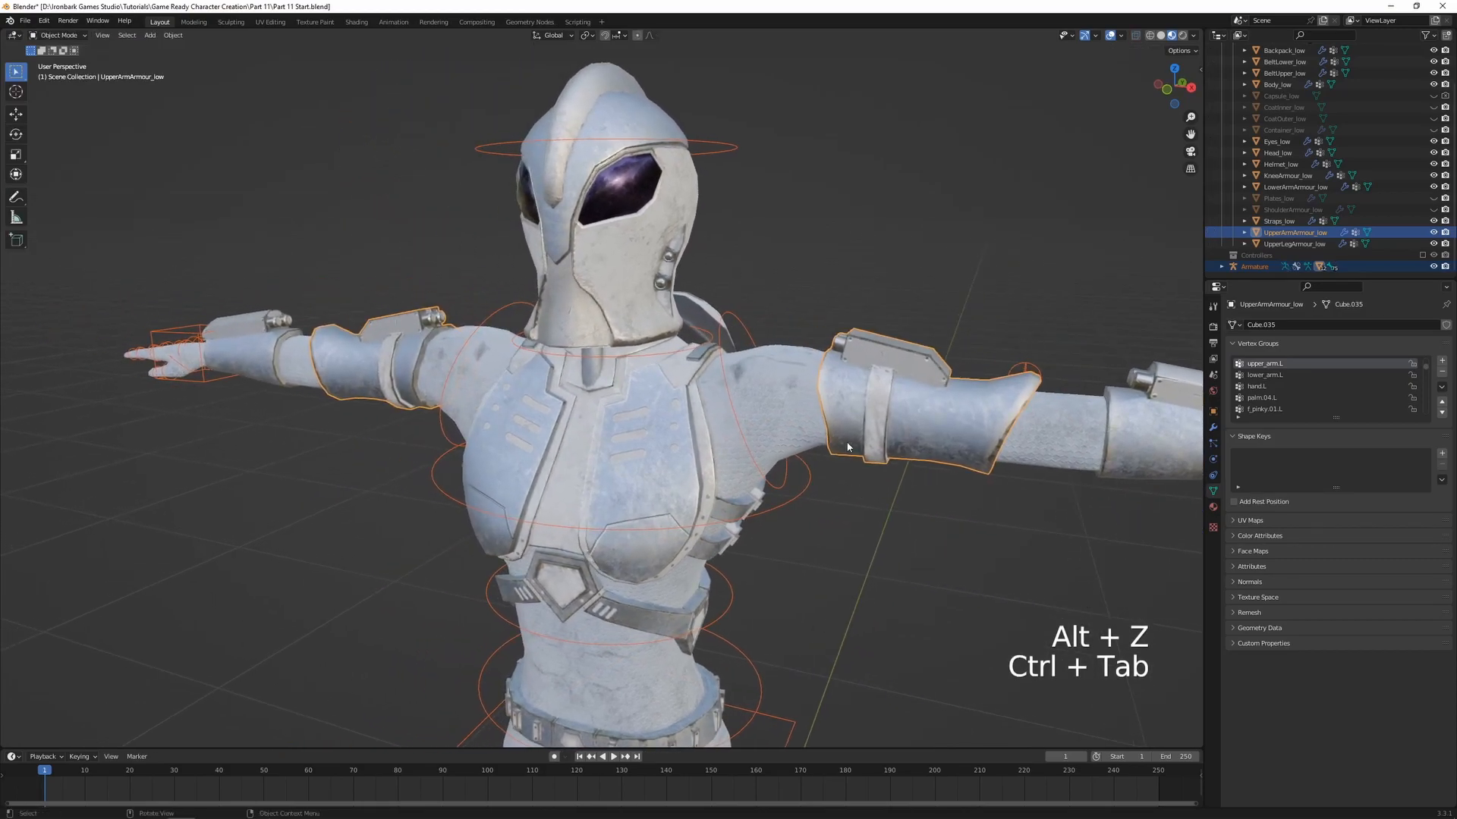
pyautogui.click(1433, 210)
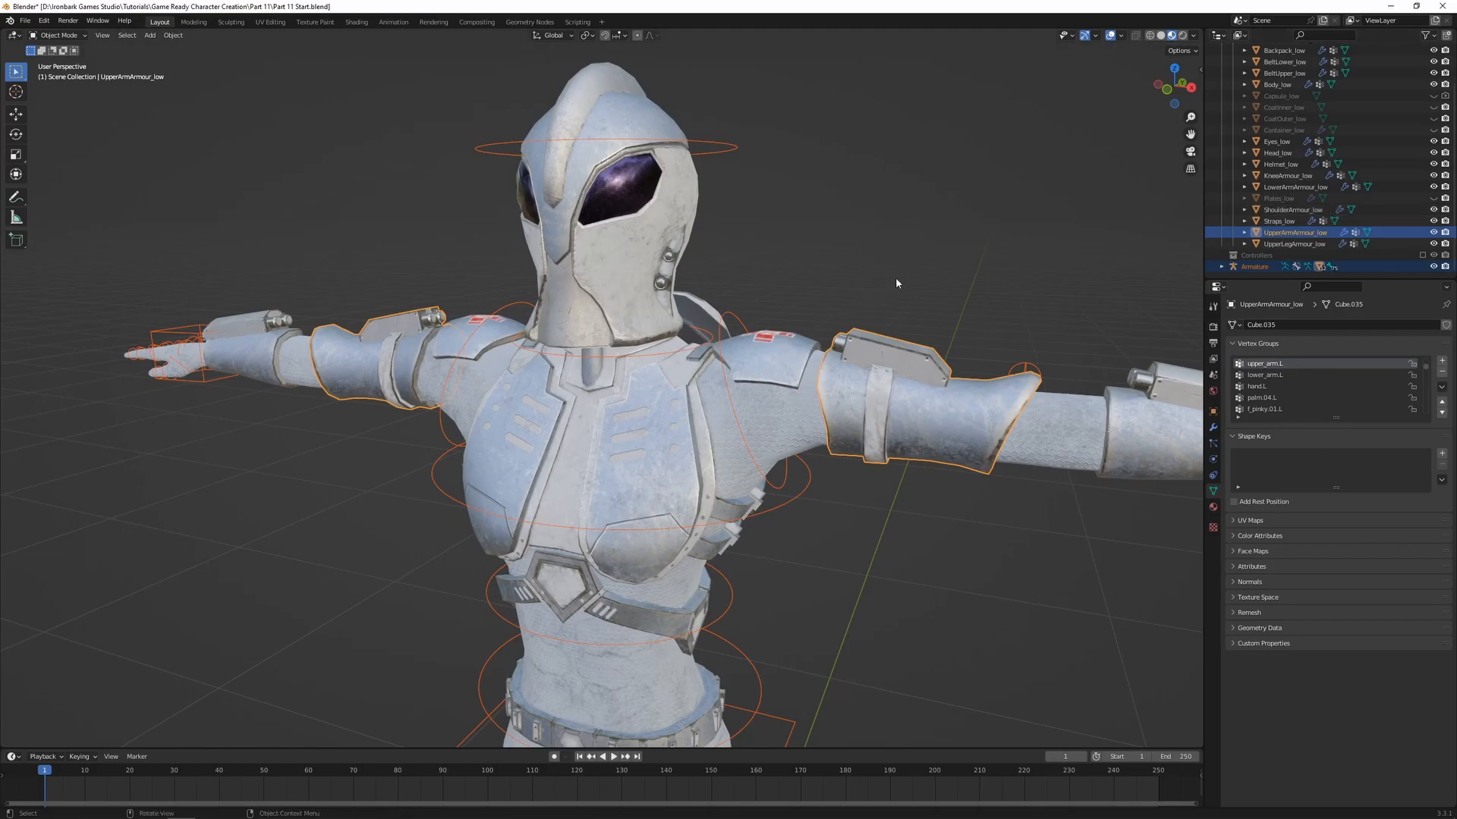
# Parent ShoulderArmour_low to the armature using Armature Deform with empty groups
pyautogui.click(789, 349)
pyautogui.keyDown('shift'); pyautogui.click(740, 431); pyautogui.keyUp('shift')
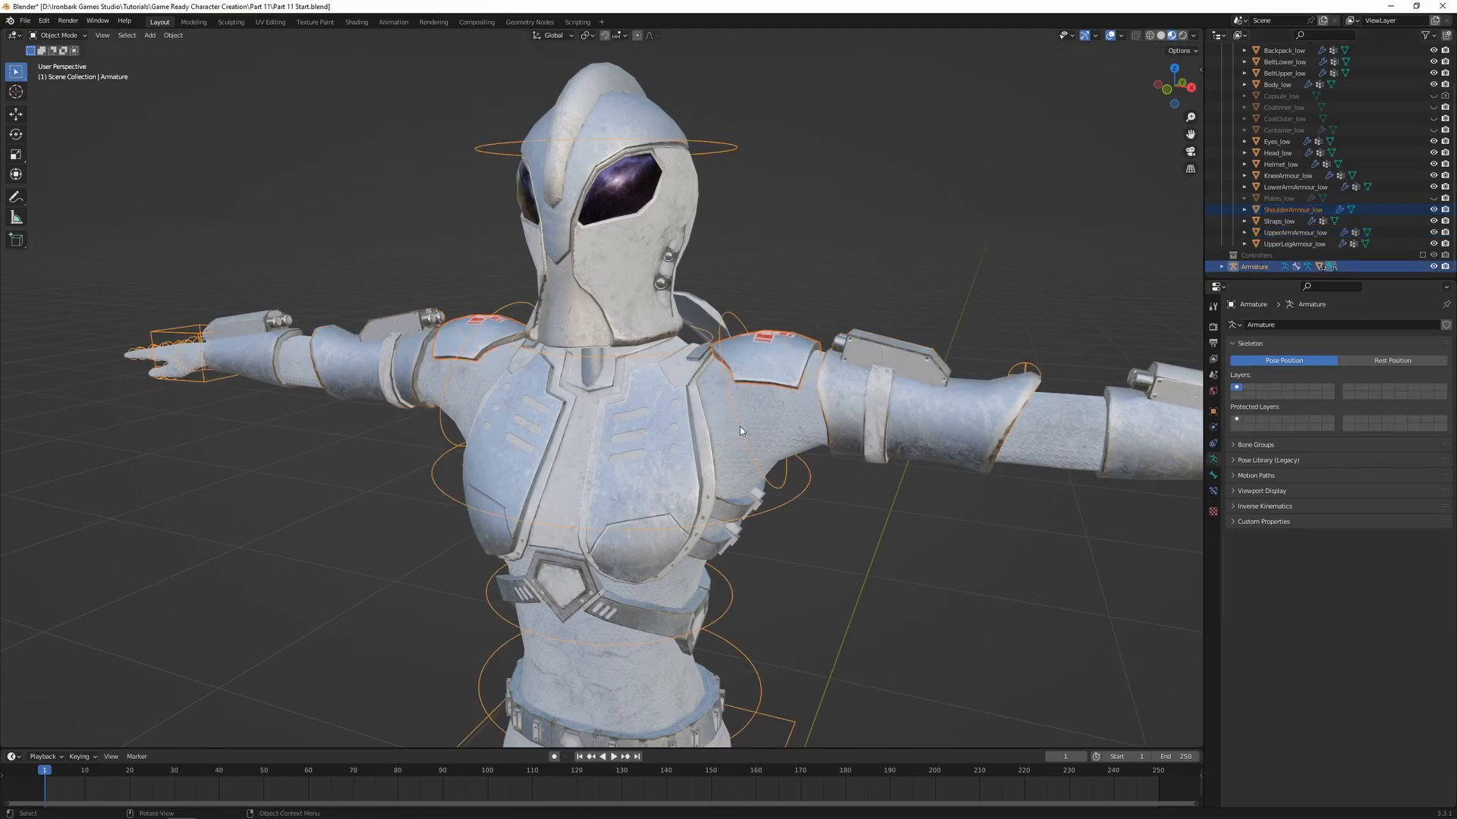
pyautogui.hotkey('ctrl', 'p')
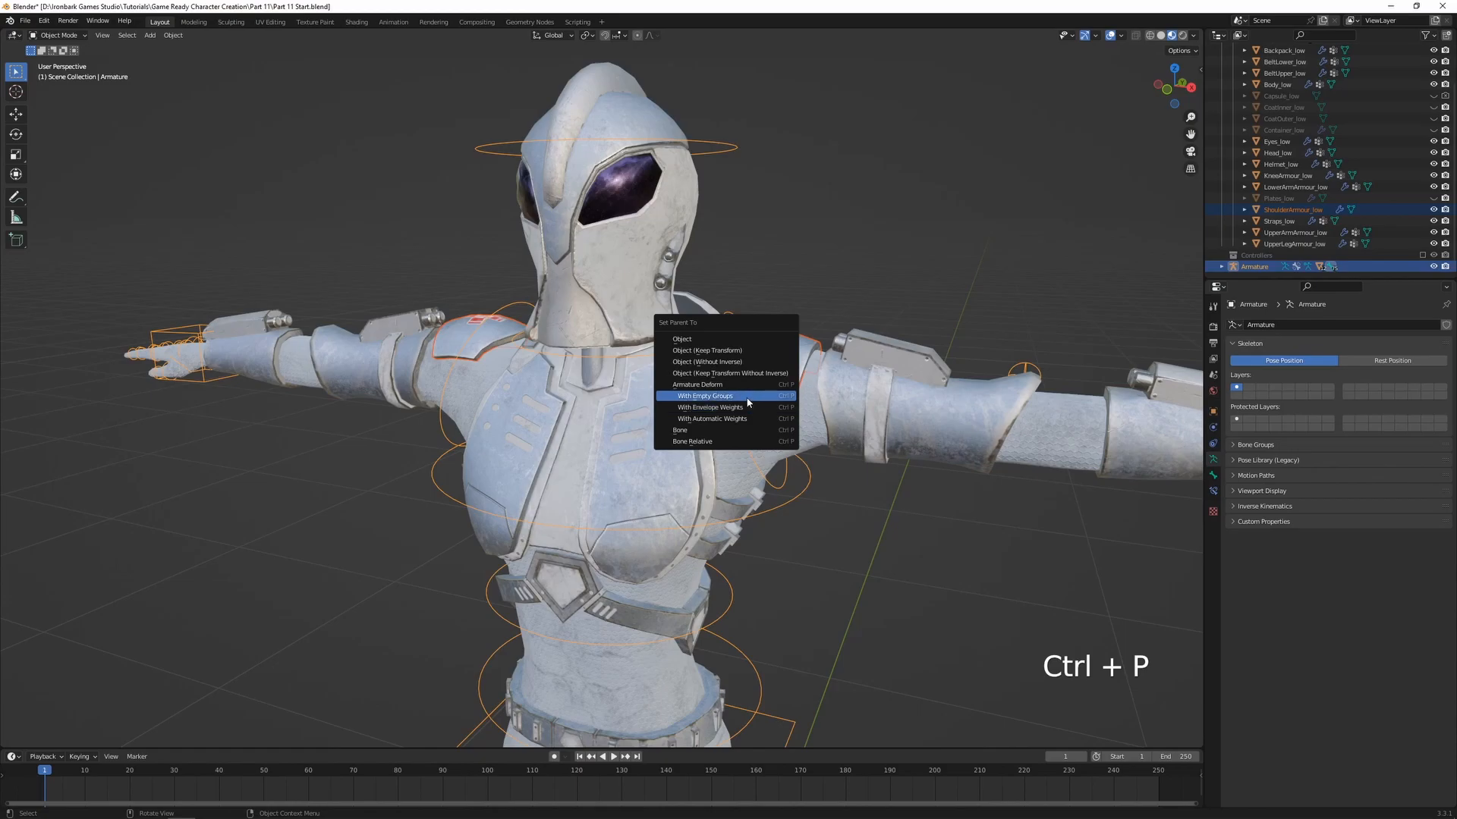
pyautogui.click(755, 396)
pyautogui.keyDown('shift'); pyautogui.moveTo(922, 427); pyautogui.dragTo(771, 398, button='middle'); pyautogui.keyUp('shift')
# Enter Weight Paint on the shoulder armour and assign all its vertices to the upper_arm.L group with full weight
pyautogui.keyDown('shift'); pyautogui.click(771, 397); pyautogui.keyUp('shift')
pyautogui.hotkey('ctrl', 'Tab')
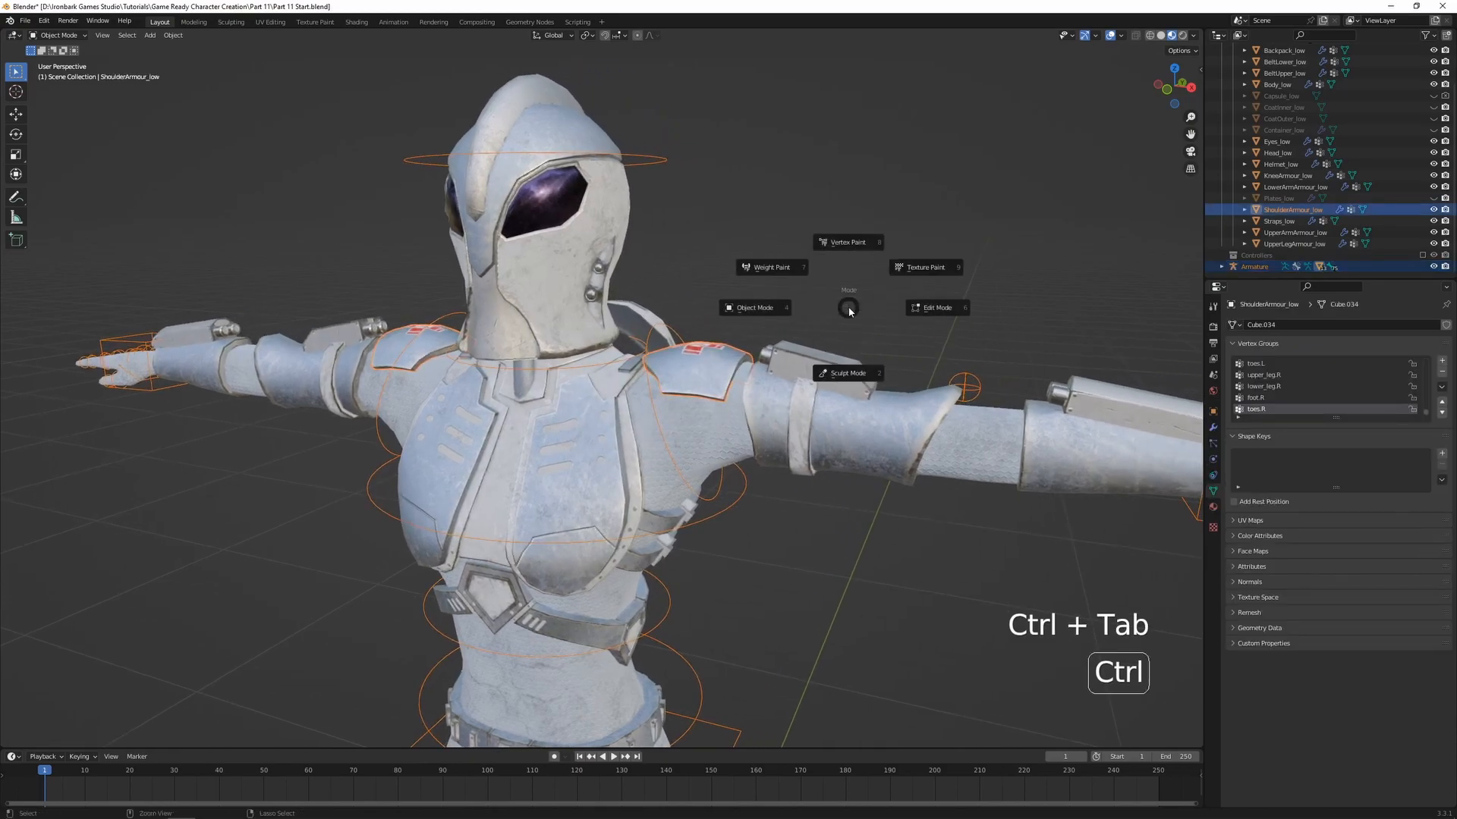
pyautogui.click(790, 272)
pyautogui.hotkey('alt', 'z')
pyautogui.keyDown('ctrl'); pyautogui.click(765, 407); pyautogui.keyUp('ctrl')
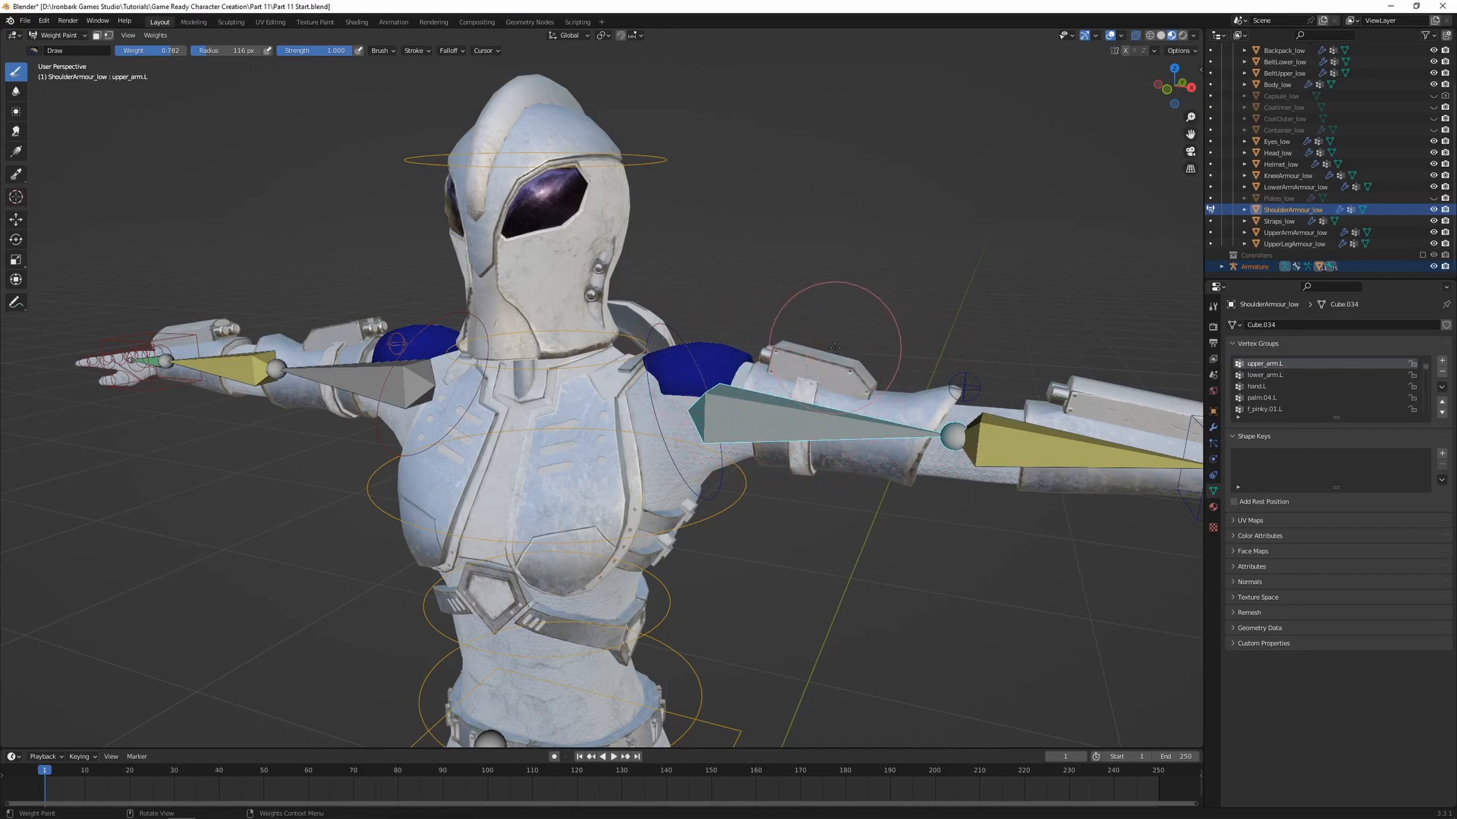
pyautogui.press('Tab')
pyautogui.press('a')
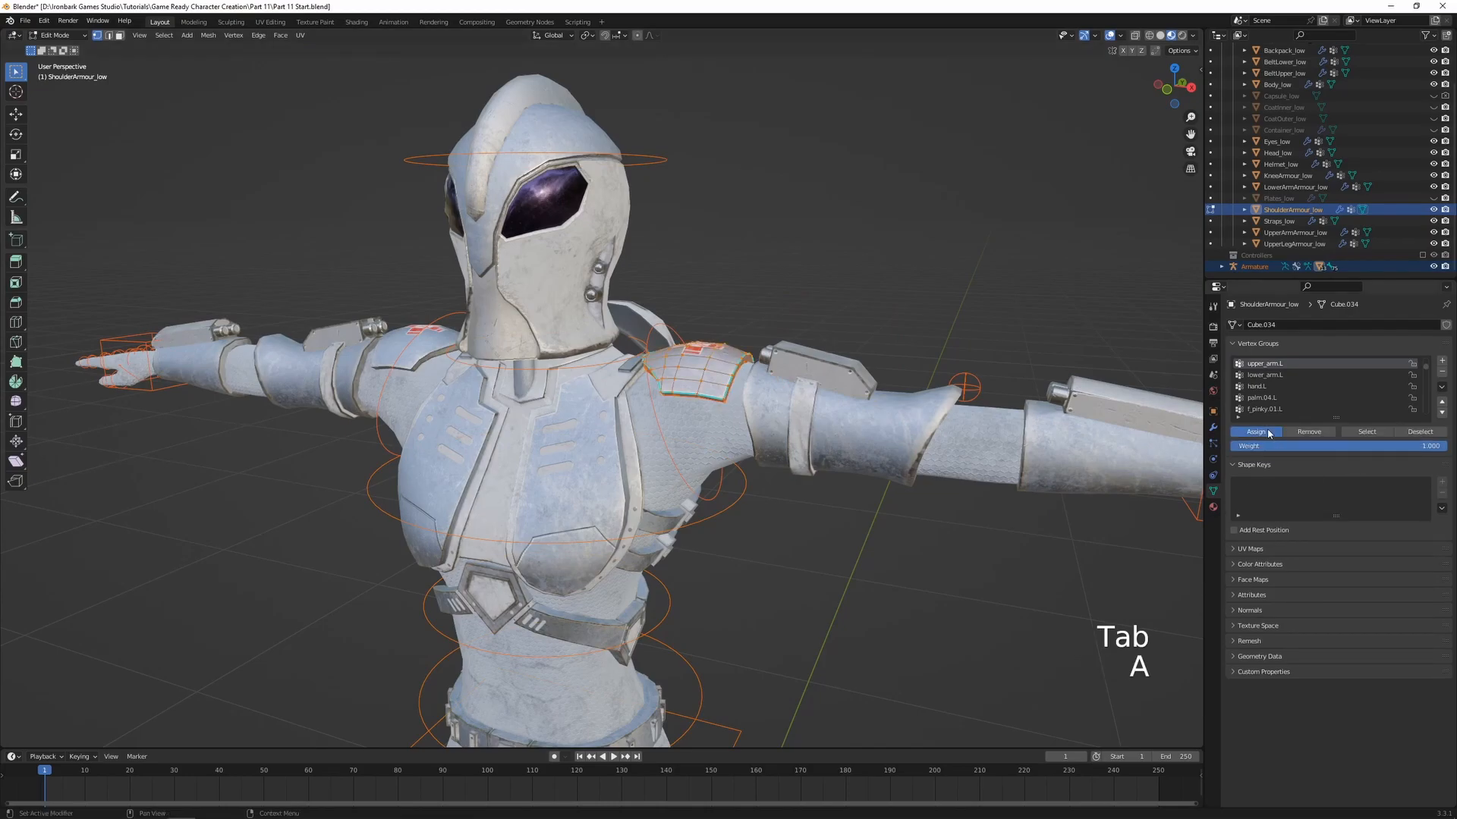
pyautogui.press('Tab')
pyautogui.scroll(-1, 968, 455)
pyautogui.keyDown('shift'); pyautogui.moveTo(968, 470); pyautogui.dragTo(962, 429, button='middle'); pyautogui.keyUp('shift')
pyautogui.moveTo(962, 429); pyautogui.dragTo(991, 406, button='middle')
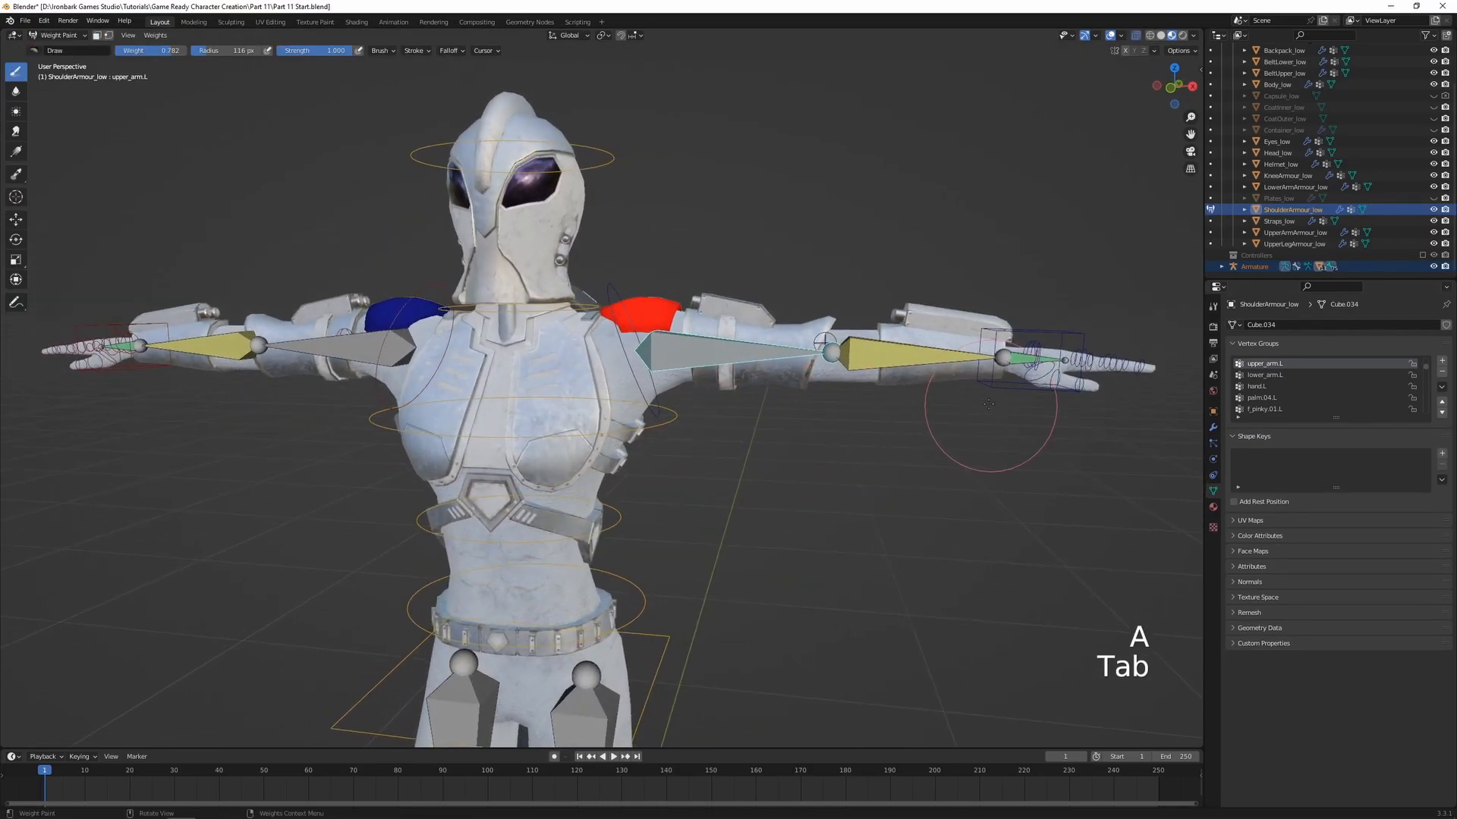
# Test the shoulder armour's weighting by moving the arm_IK.L control, and cancel the move
pyautogui.keyDown('ctrl'); pyautogui.click(995, 383); pyautogui.keyUp('ctrl')
pyautogui.press('g')
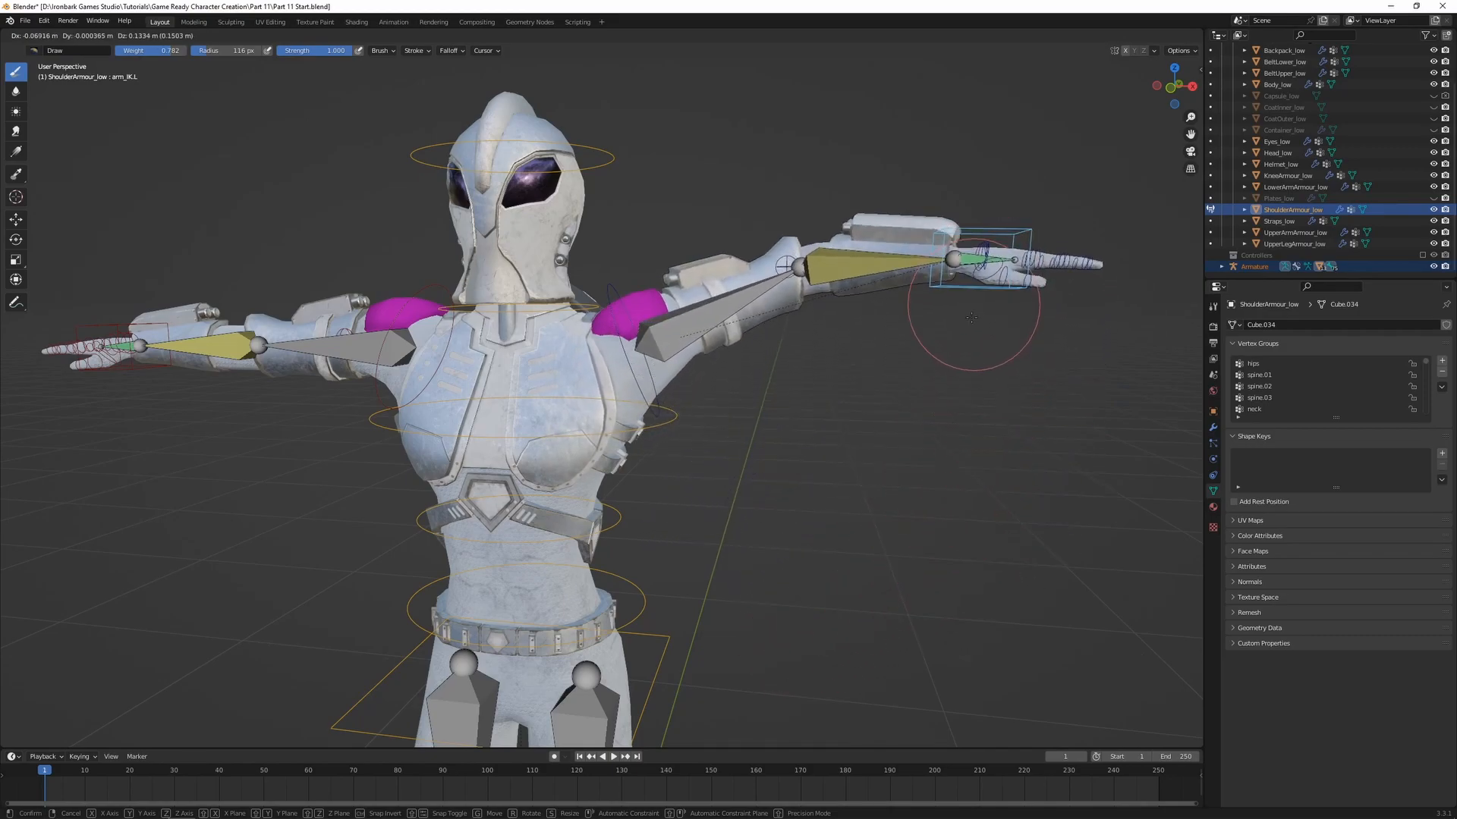
pyautogui.rightClick(927, 552)
# Turn off the X-ray display of the bones and return to Object Mode
pyautogui.moveTo(800, 452)
pyautogui.mouseDown(button='middle')
pyautogui.moveTo(751, 481)
pyautogui.moveTo(813, 464)
pyautogui.mouseUp(button='middle')
pyautogui.hotkey('alt', 'z')
pyautogui.hotkey('ctrl', 'Tab')
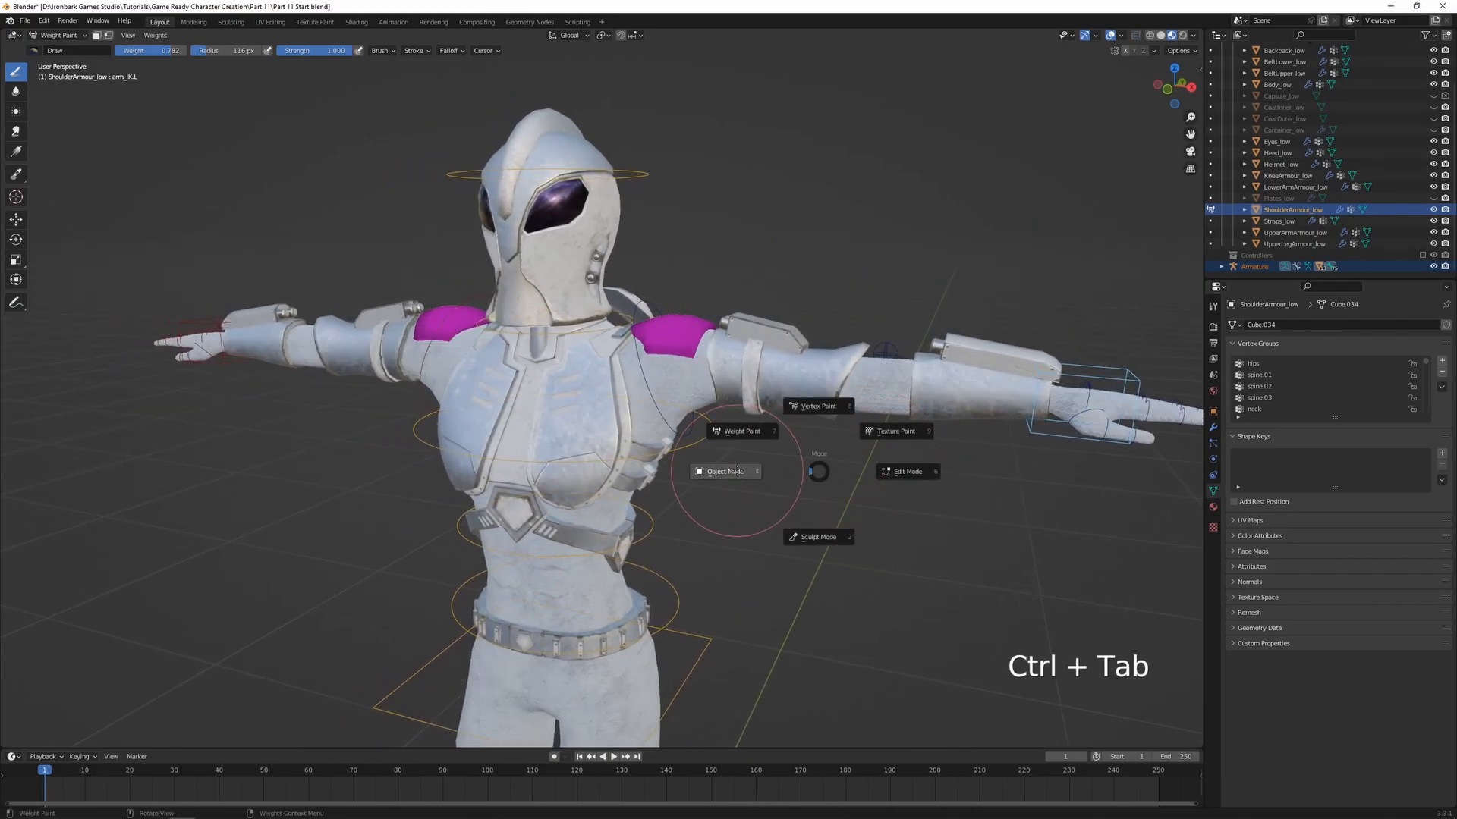
pyautogui.click(736, 471)
# Unhide Container_low and parent it to the armature using Armature Deform with empty groups
pyautogui.keyDown('shift'); pyautogui.moveTo(786, 490); pyautogui.dragTo(801, 406, button='middle'); pyautogui.keyUp('shift')
pyautogui.scroll(1, 781, 422)
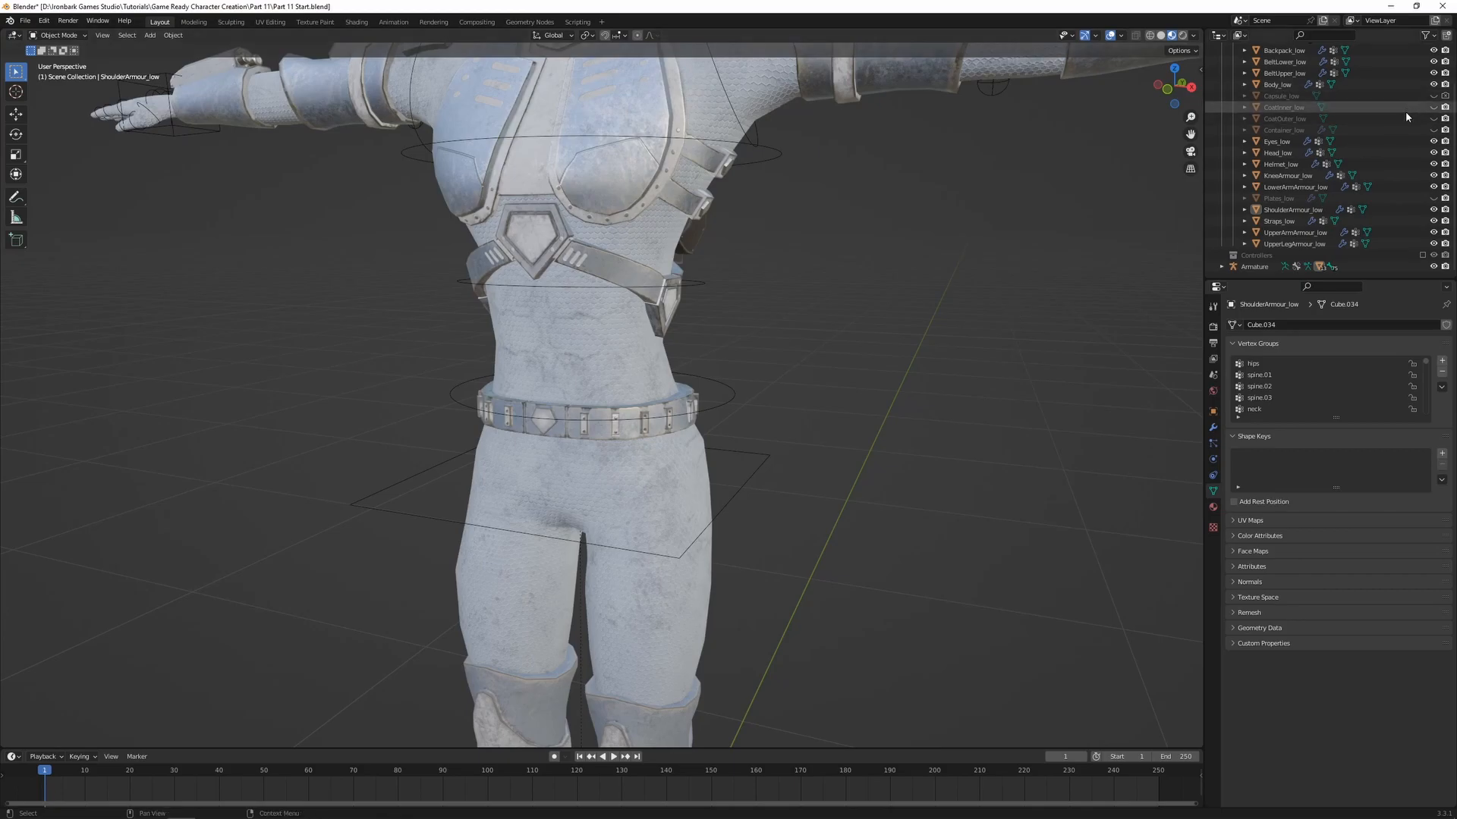
pyautogui.click(1434, 130)
pyautogui.click(1418, 130)
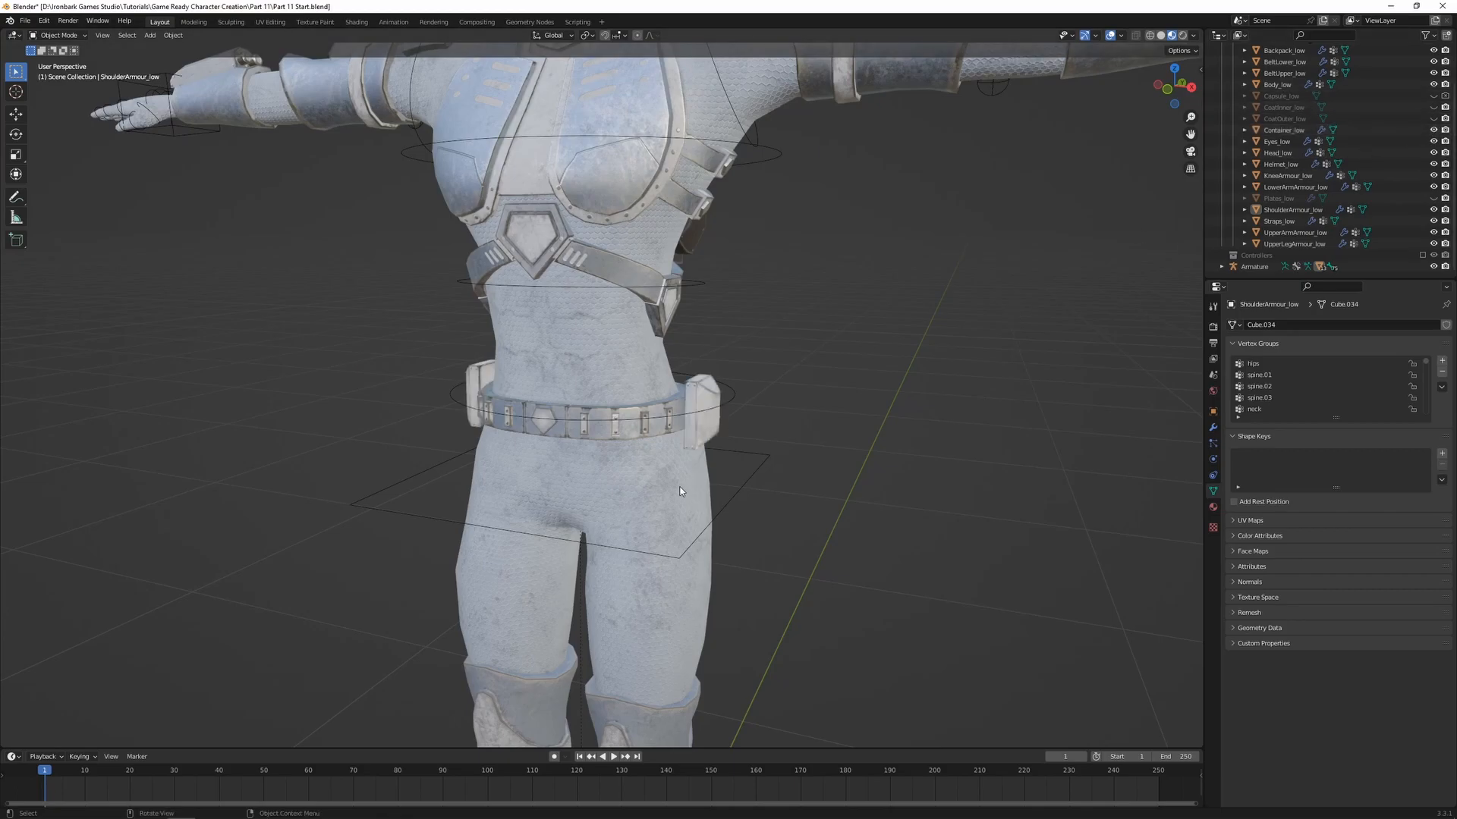
pyautogui.press('KP_Decimal')
pyautogui.keyDown('shift'); pyautogui.click(764, 406); pyautogui.keyUp('shift')
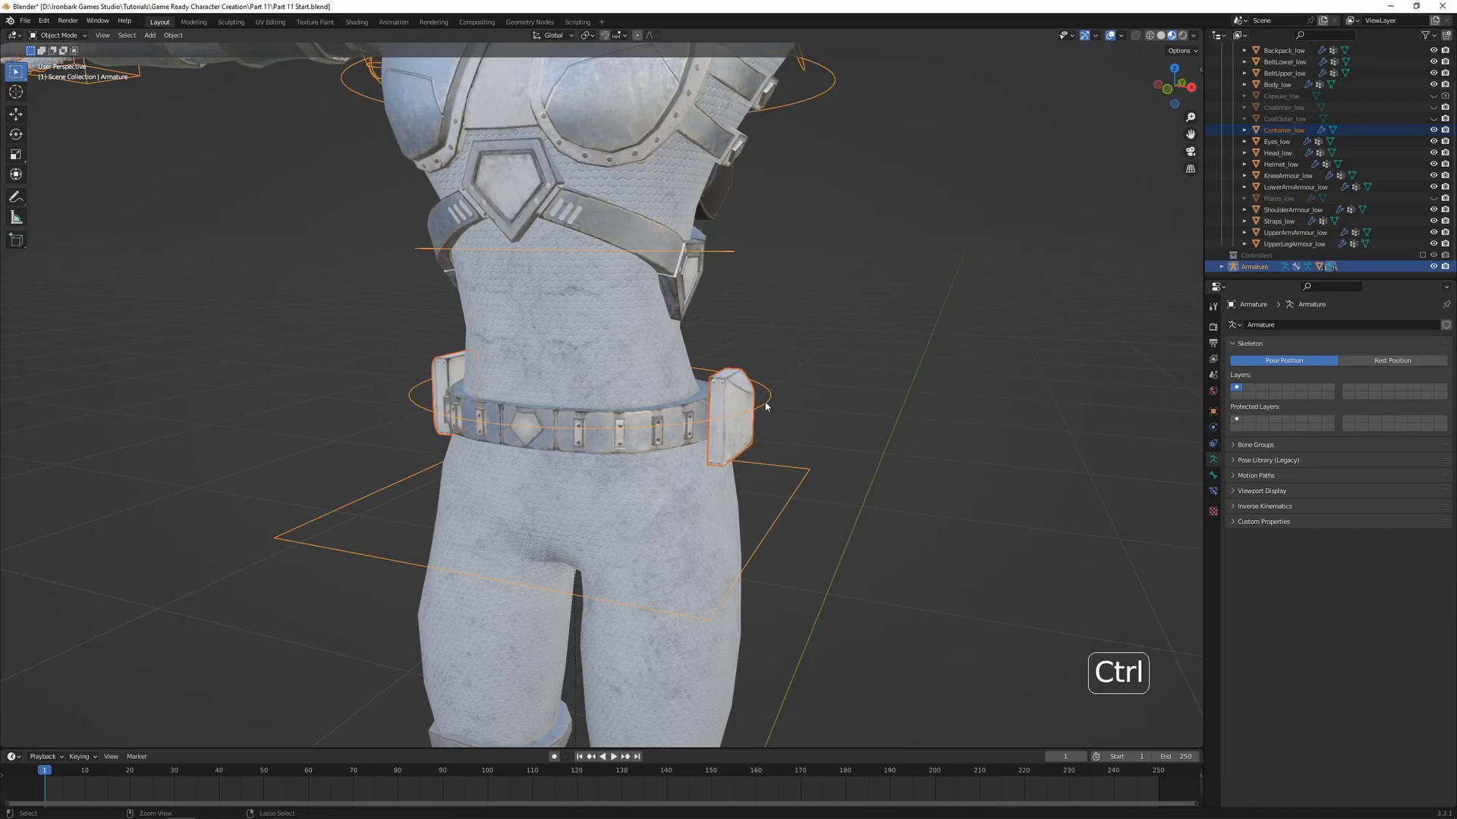
pyautogui.hotkey('ctrl', 'p')
pyautogui.click(772, 401)
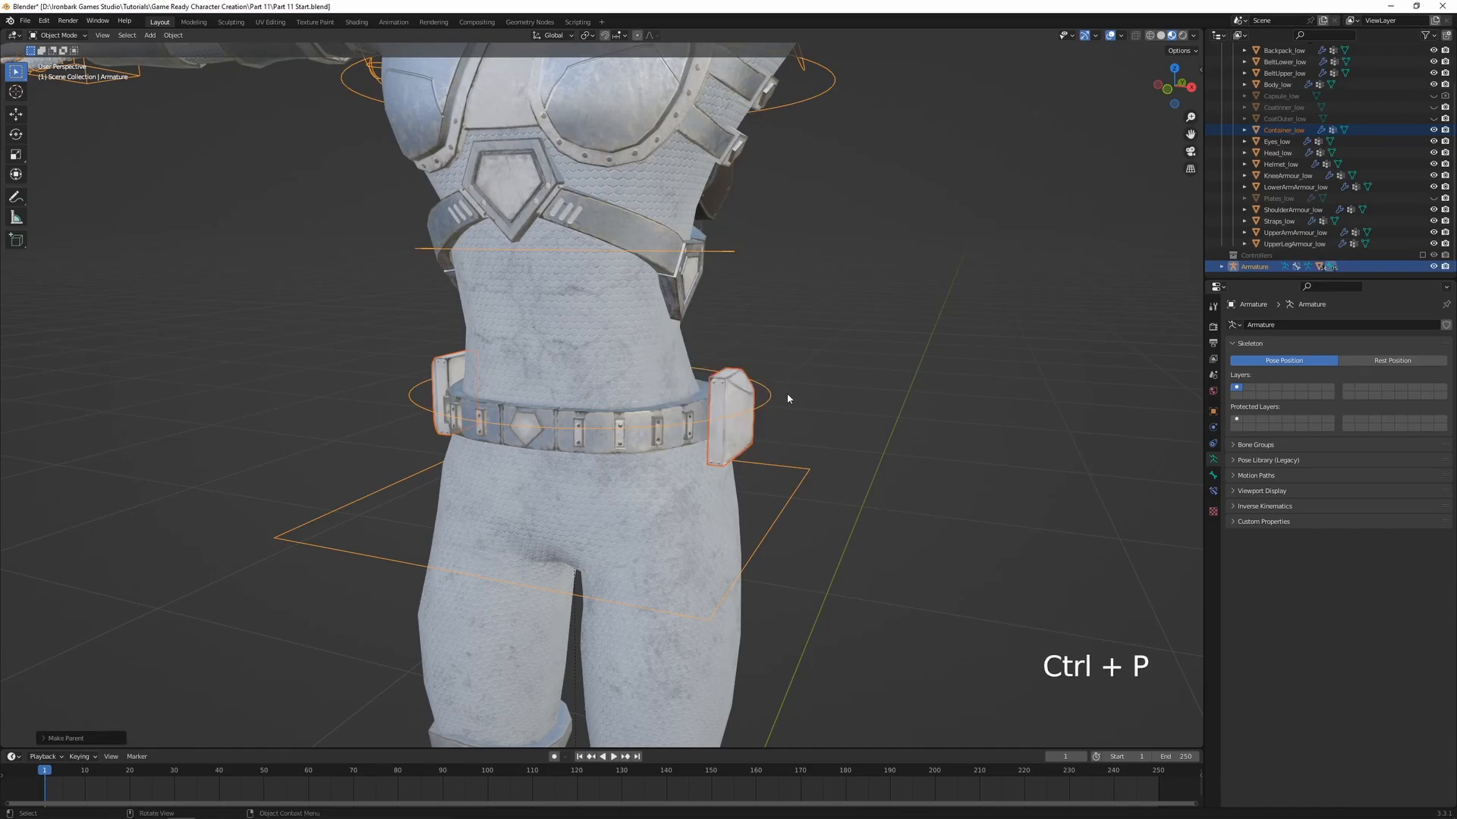
# Enter Weight Paint on the belt containers and assign all their vertices to the spine.01 group
pyautogui.keyDown('shift'); pyautogui.click(774, 420); pyautogui.keyUp('shift')
pyautogui.hotkey('ctrl', 'Tab')
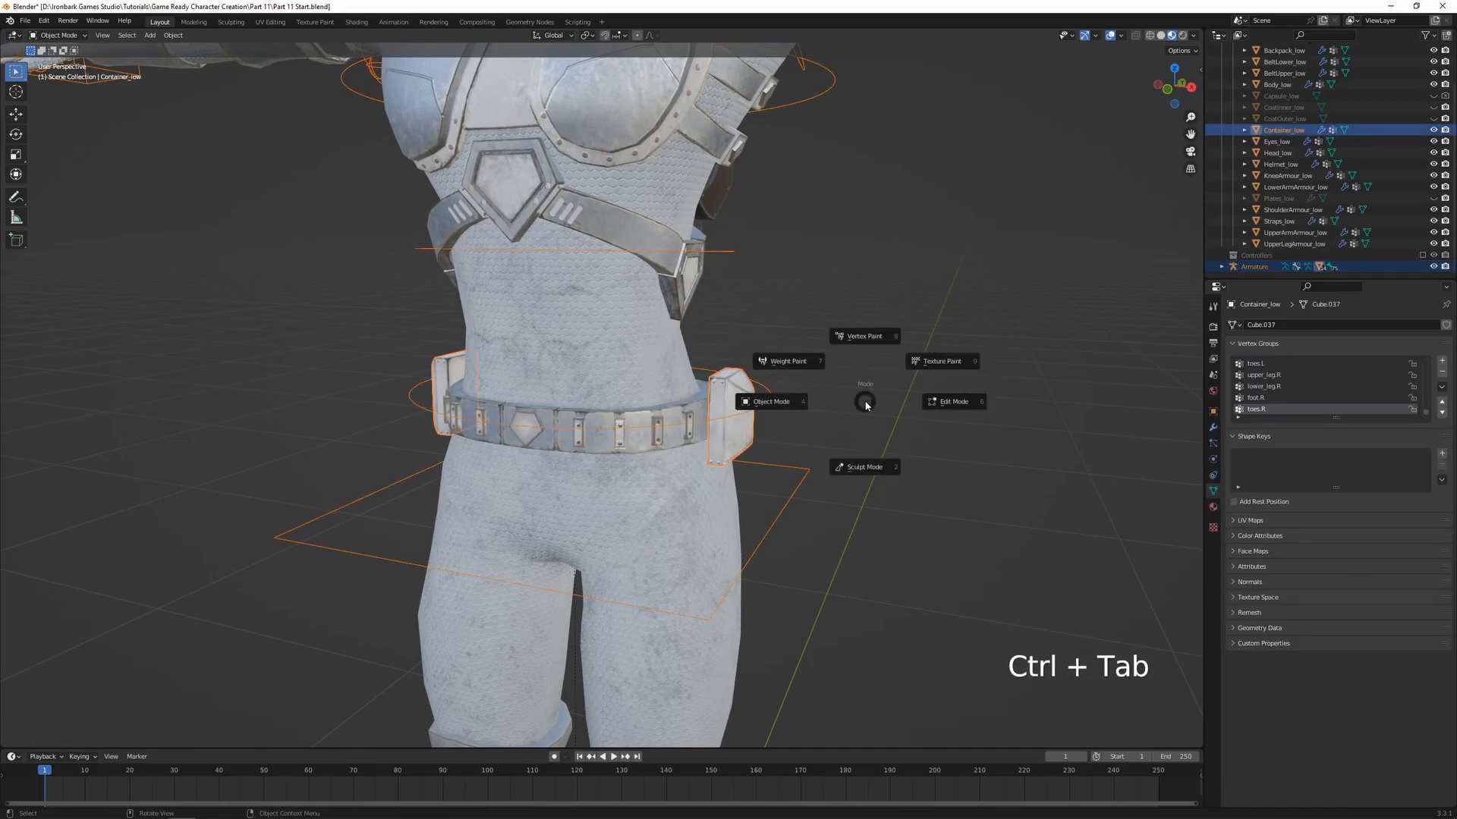
pyautogui.click(787, 362)
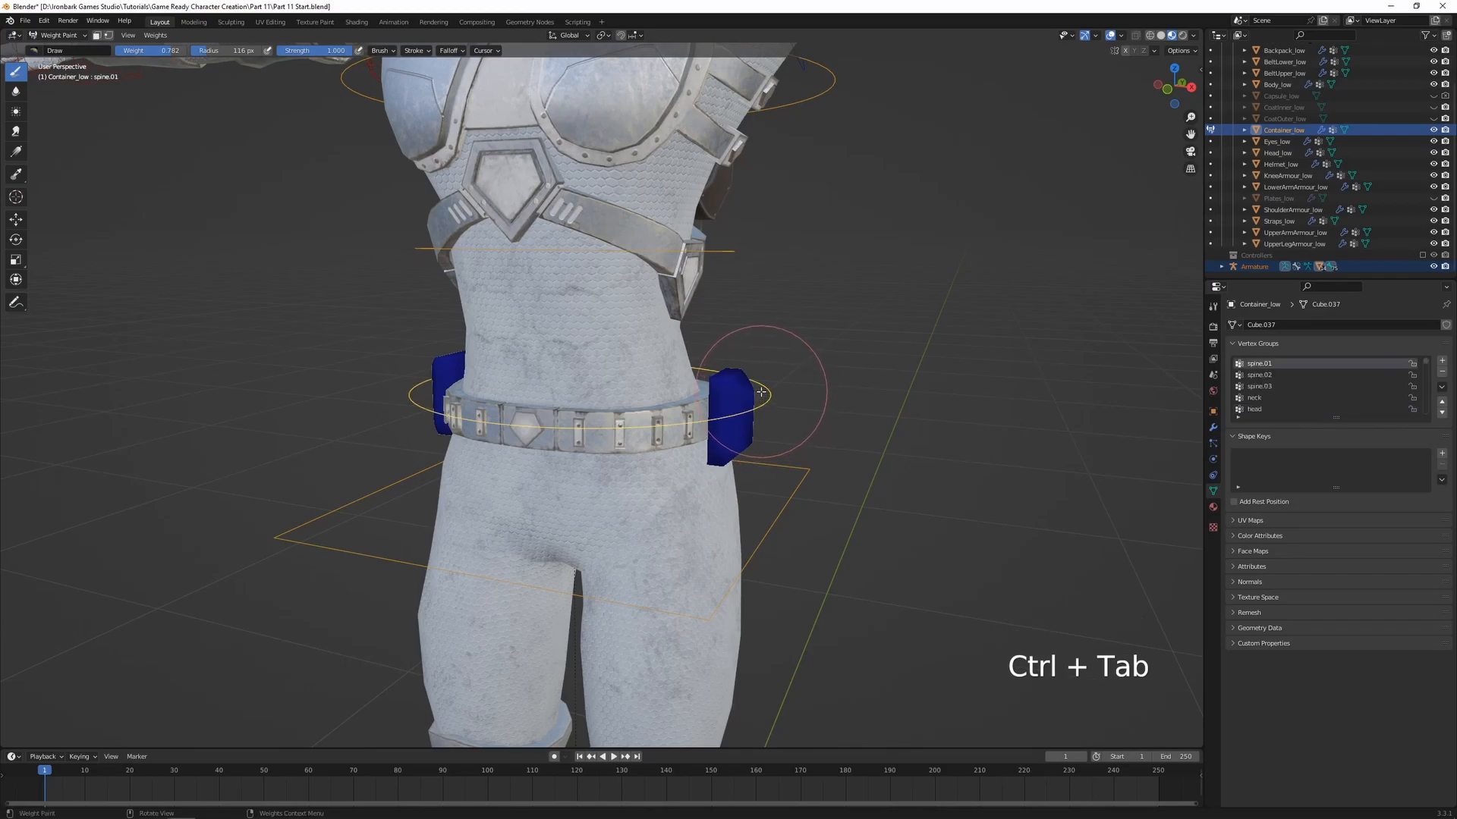
pyautogui.press('Tab')
pyautogui.press('a')
pyautogui.press('Tab')
pyautogui.keyDown('shift'); pyautogui.moveTo(1011, 430); pyautogui.dragTo(855, 425, button='middle'); pyautogui.keyUp('shift')
# Return to Object Mode, then unhide the Capsules collection and expand it to list its objects
pyautogui.hotkey('ctrl', 'Tab')
pyautogui.click(771, 419)
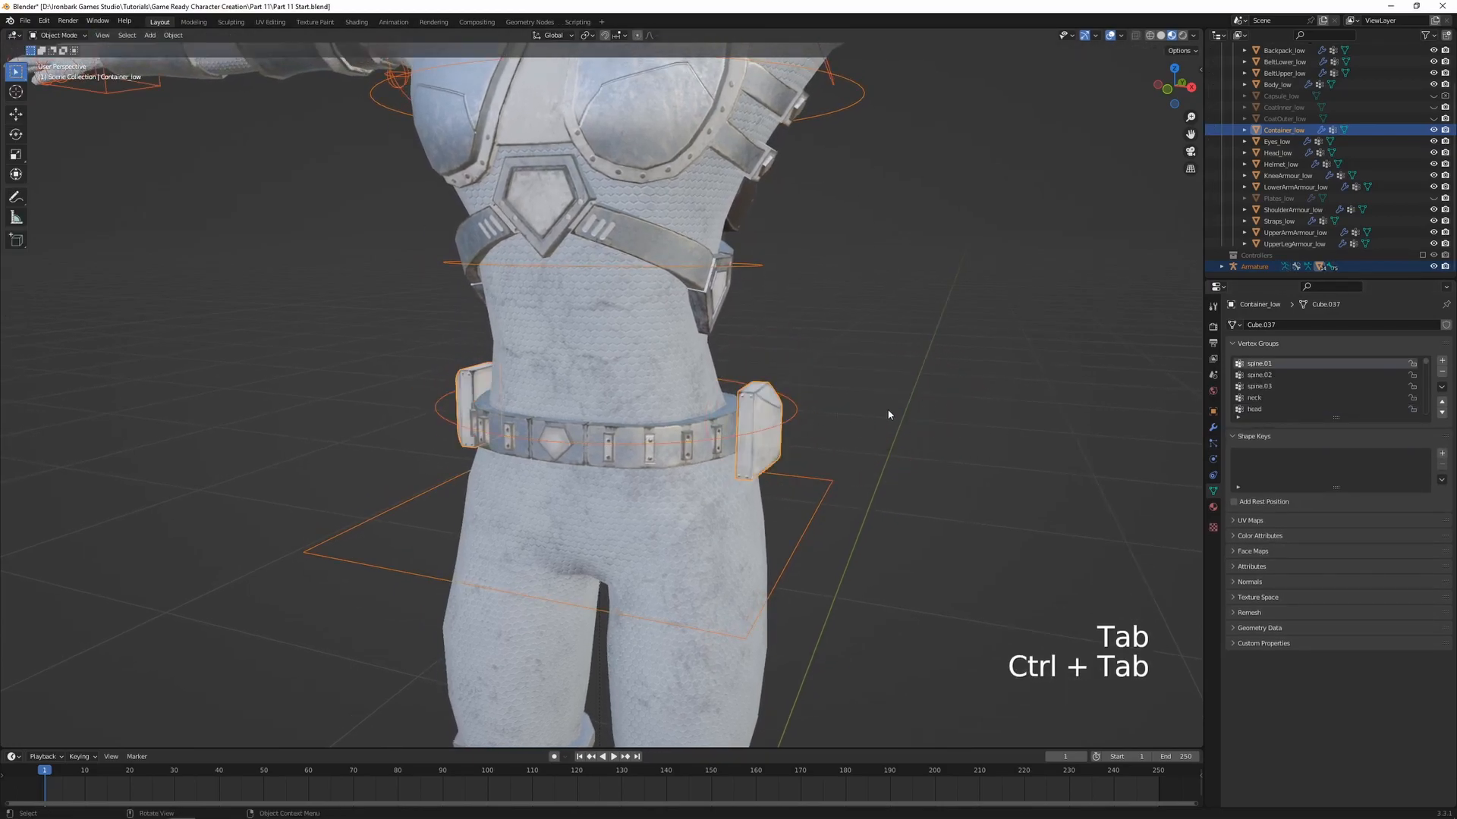
pyautogui.scroll(3, 1354, 143)
pyautogui.click(1433, 84)
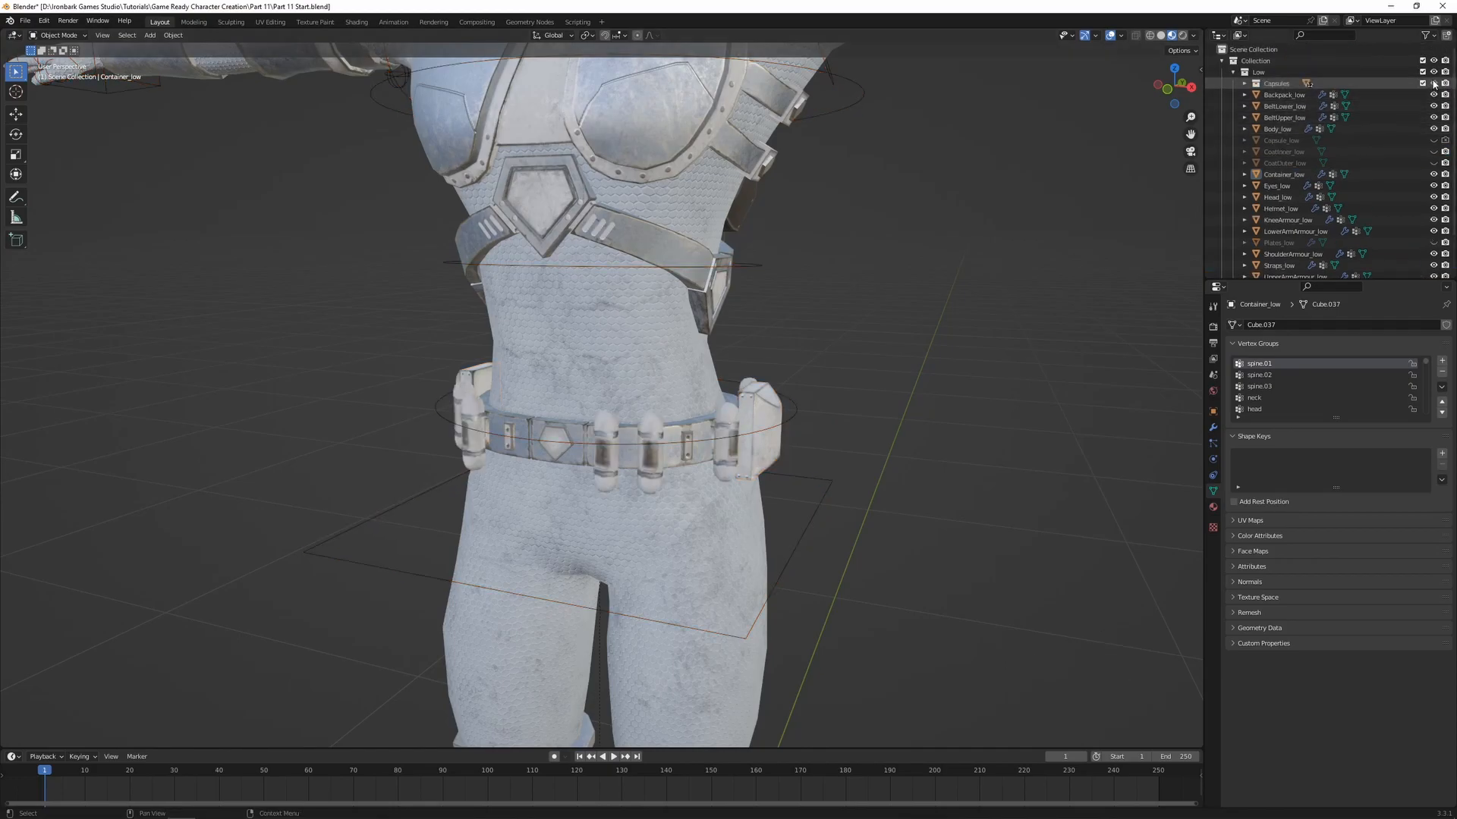
pyautogui.click(1245, 84)
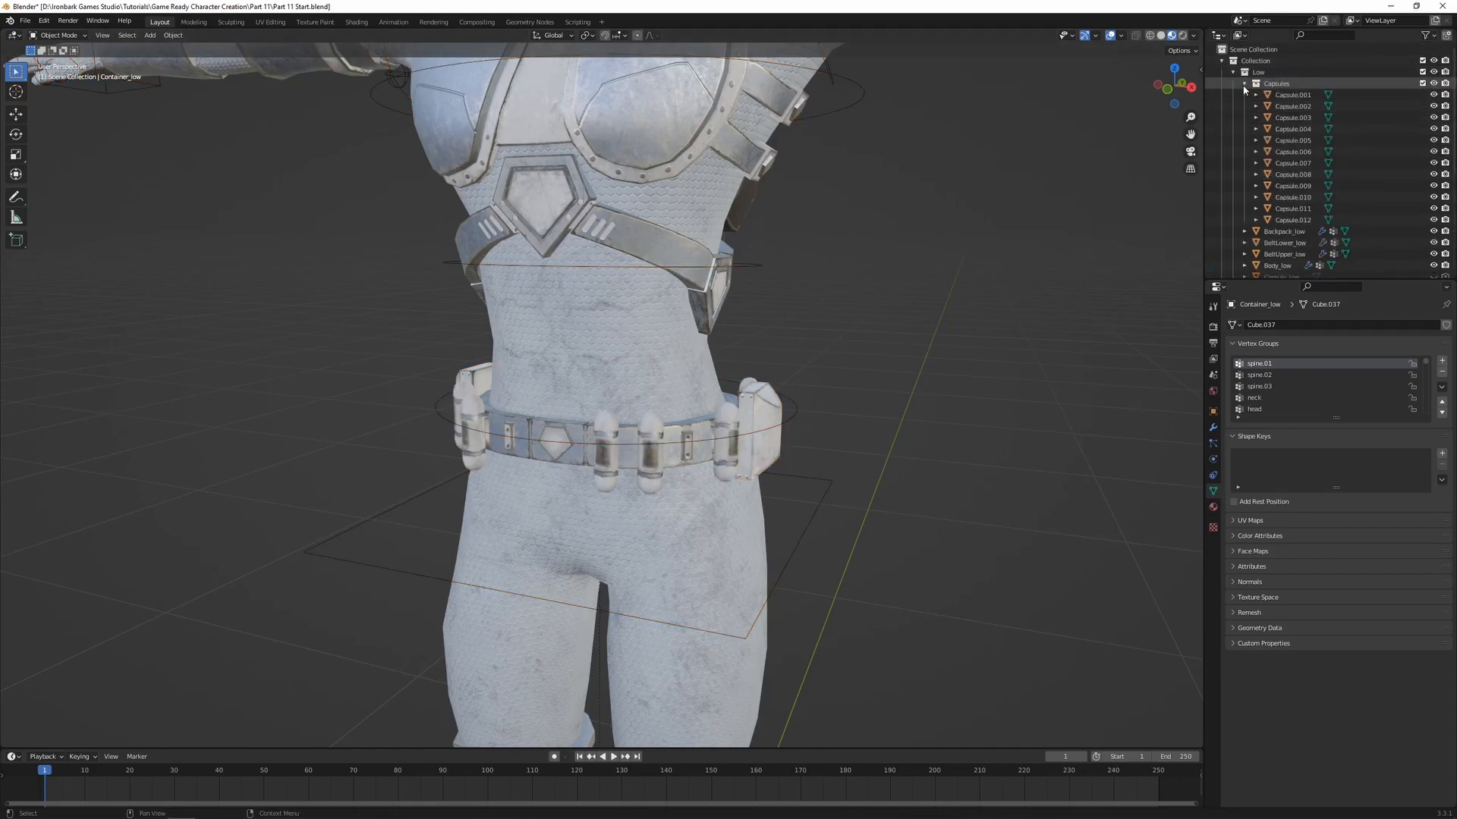
# Inspect Capsule.003 in Edit Mode with its whole mesh selected, and return to Object Mode without changing it
pyautogui.click(728, 448)
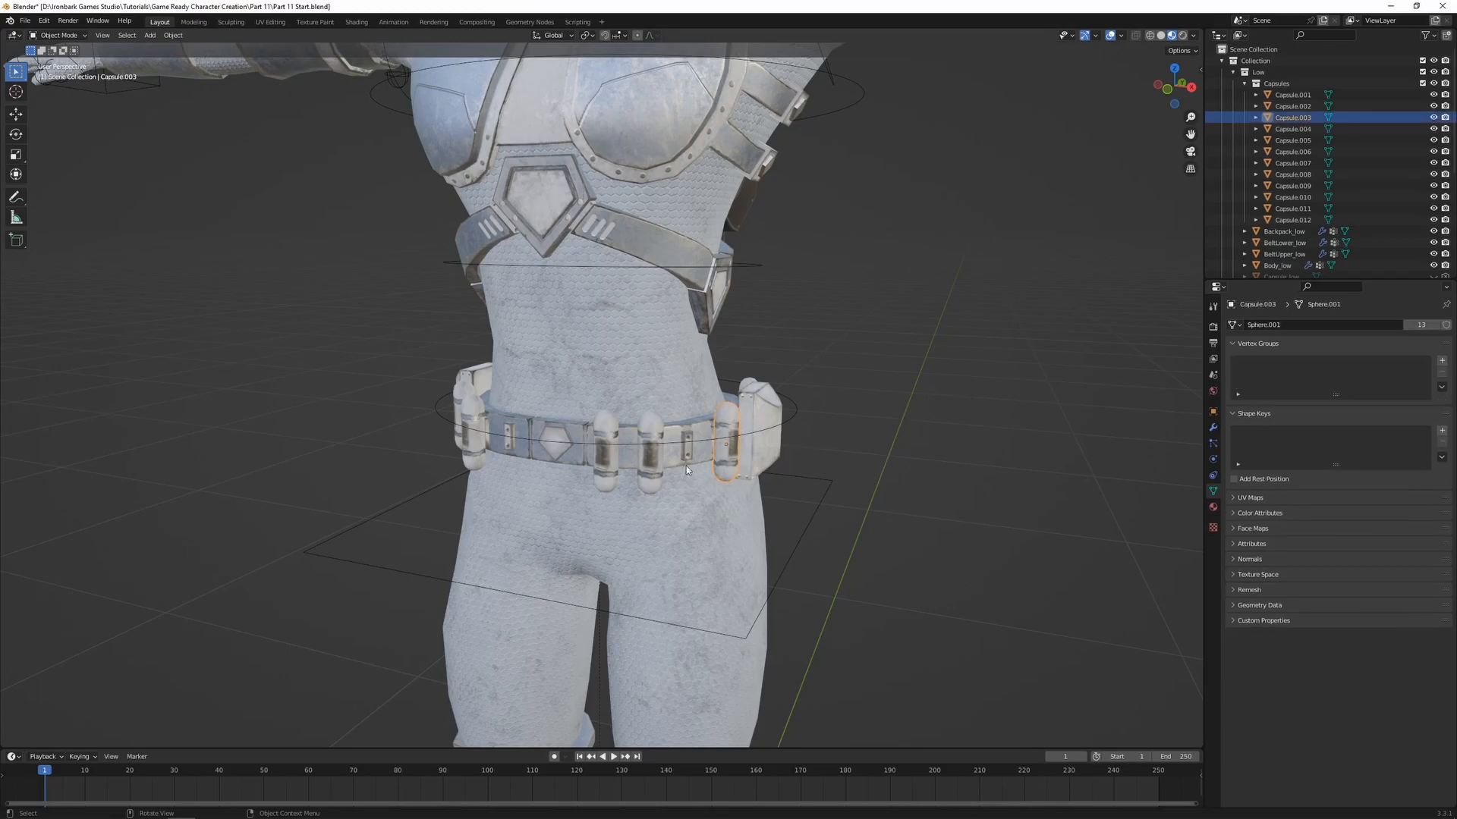
pyautogui.press('Tab')
pyautogui.press('a')
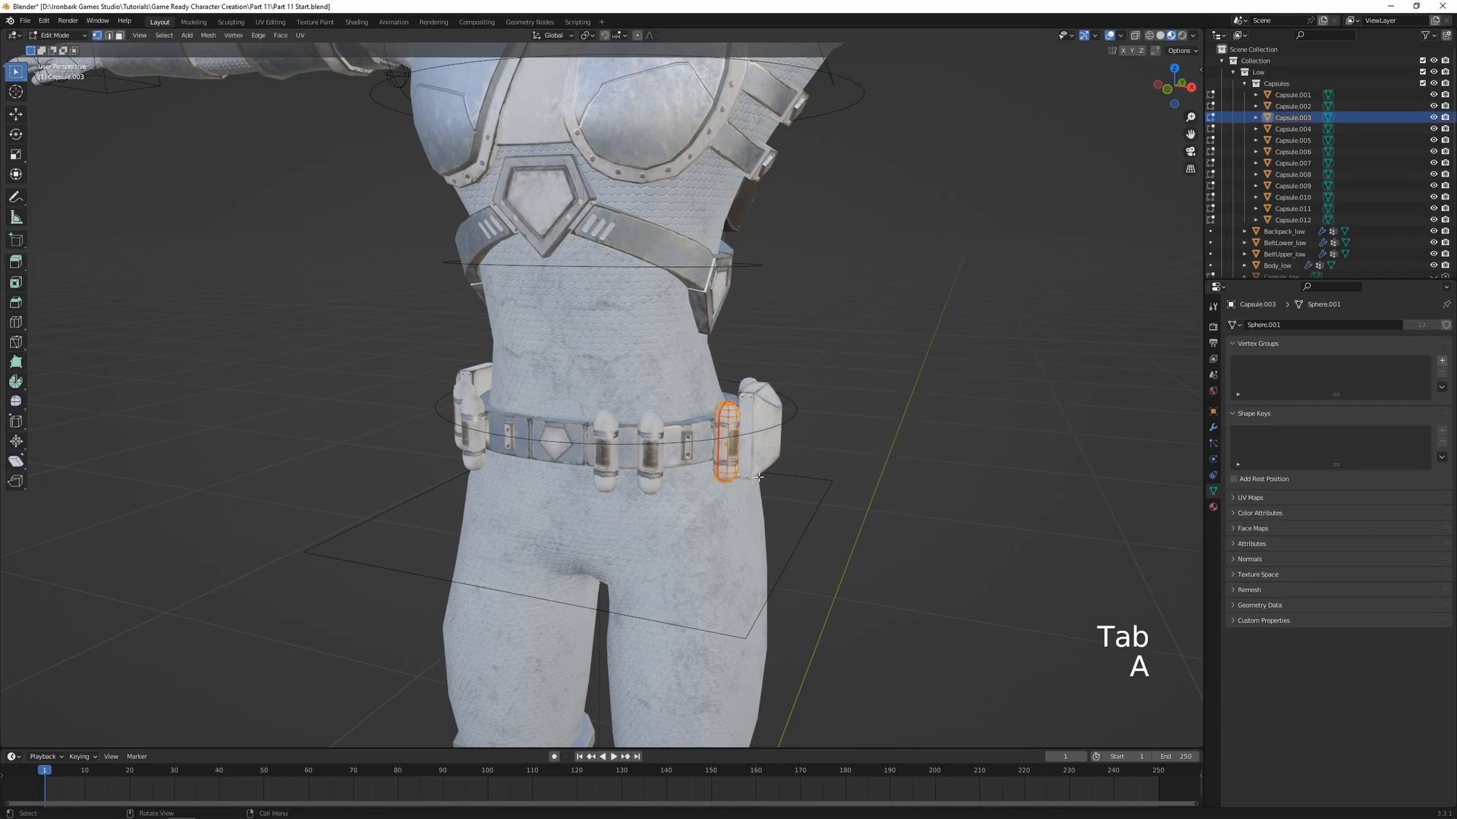
pyautogui.press('g')
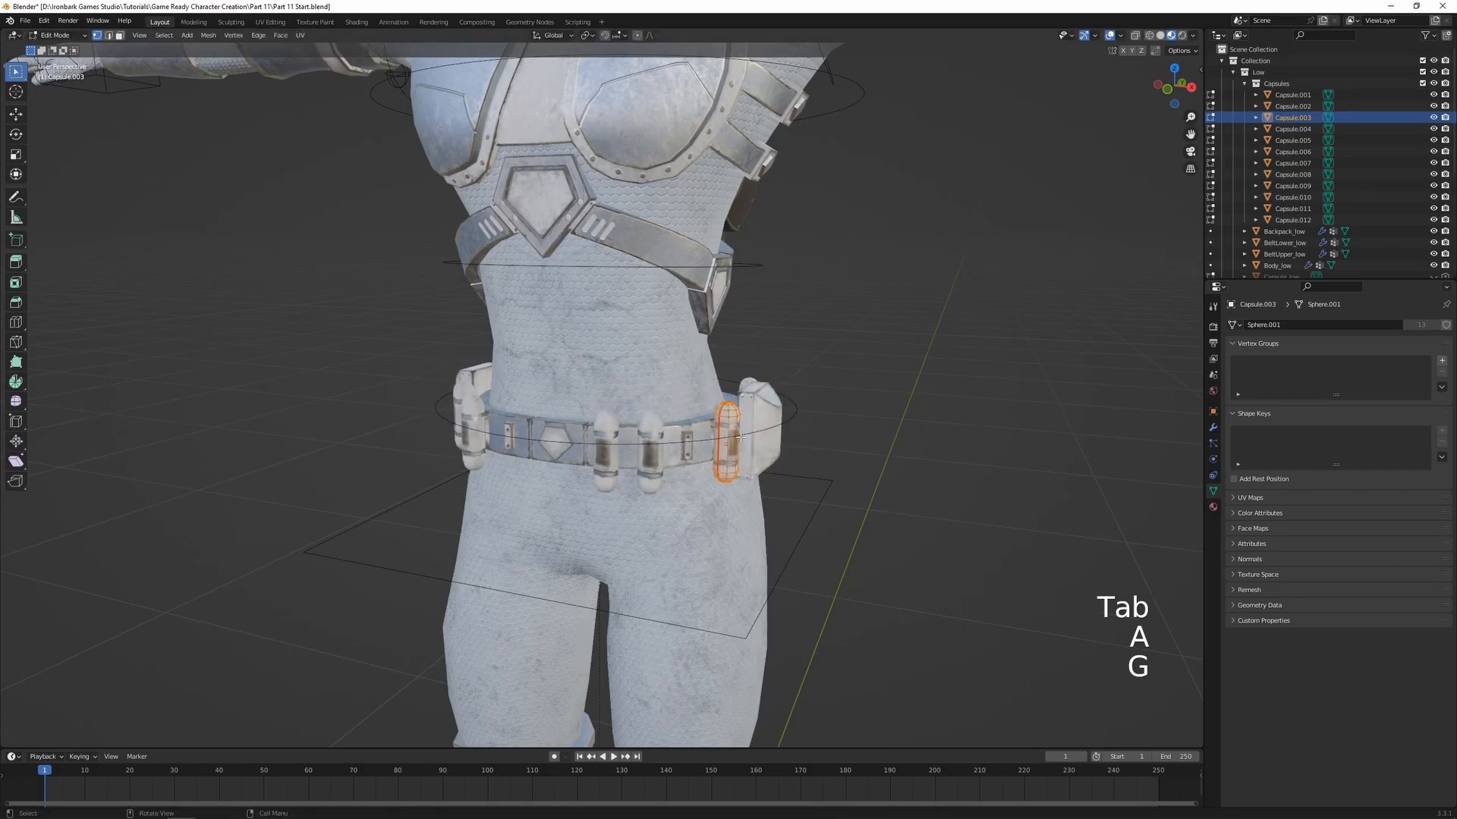
pyautogui.press('Tab')
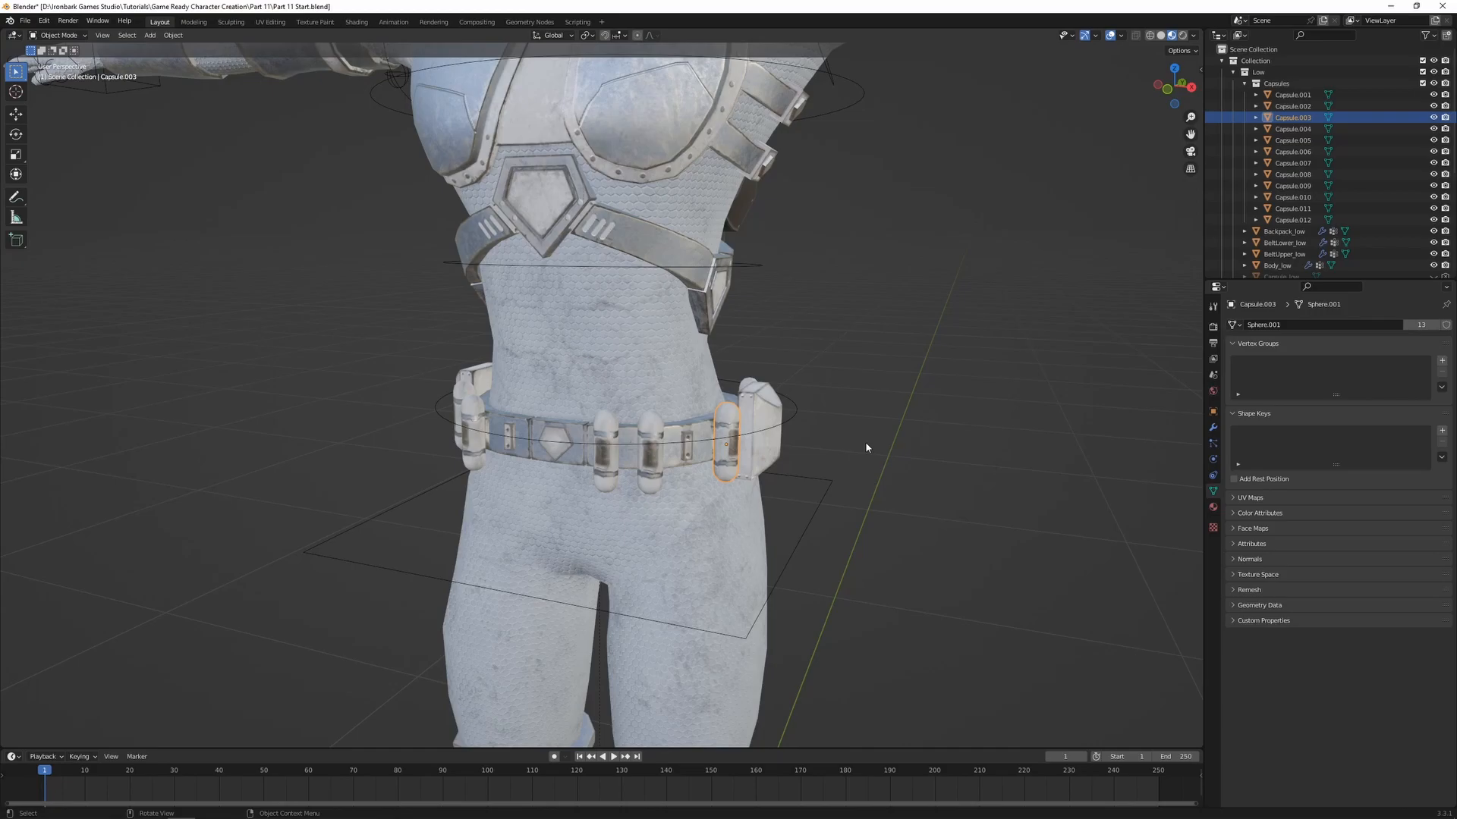
# Examine Capsule.001's object properties and its shared mesh data
pyautogui.click(1292, 95)
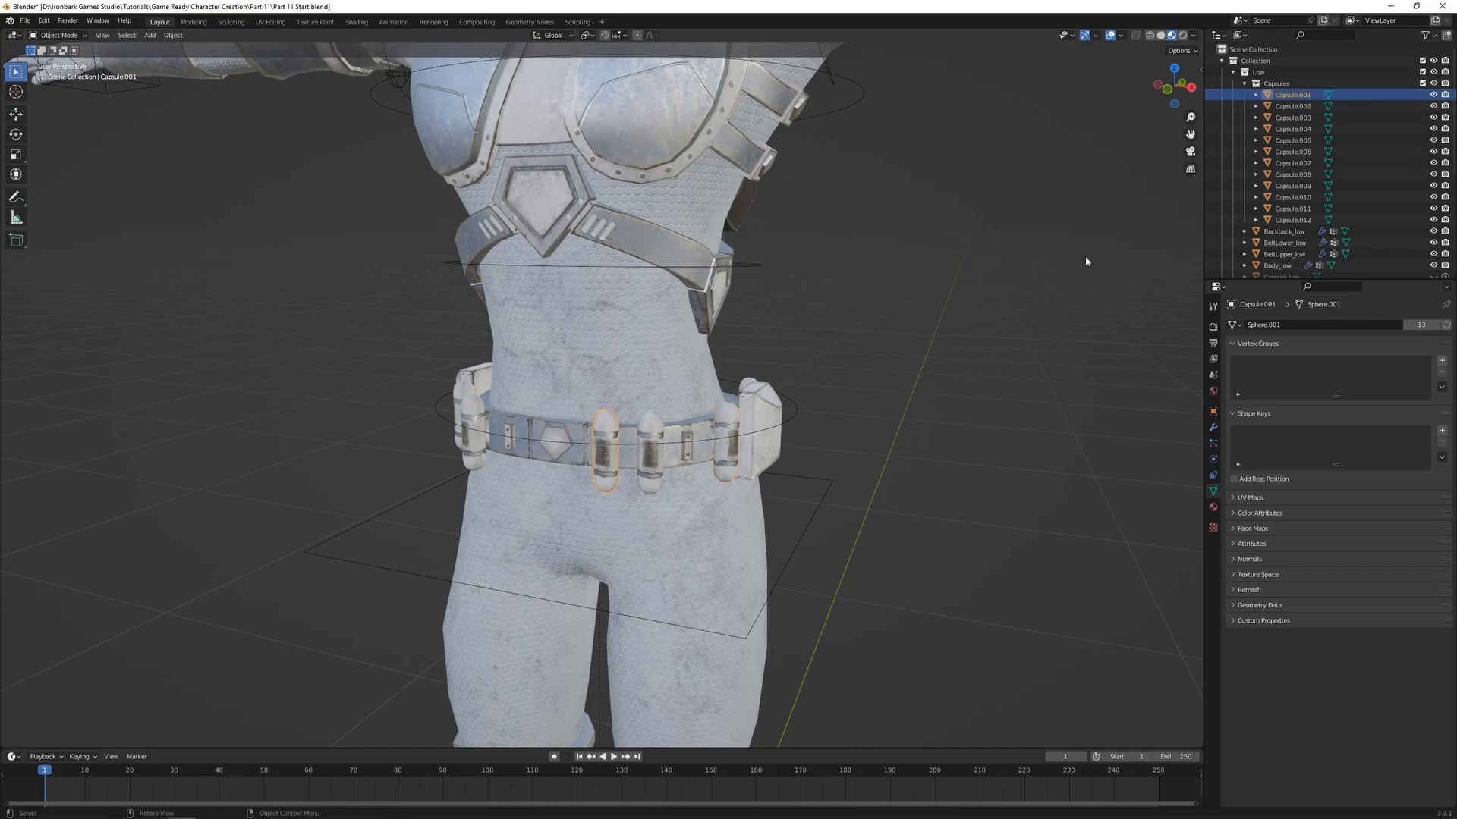
pyautogui.click(1214, 412)
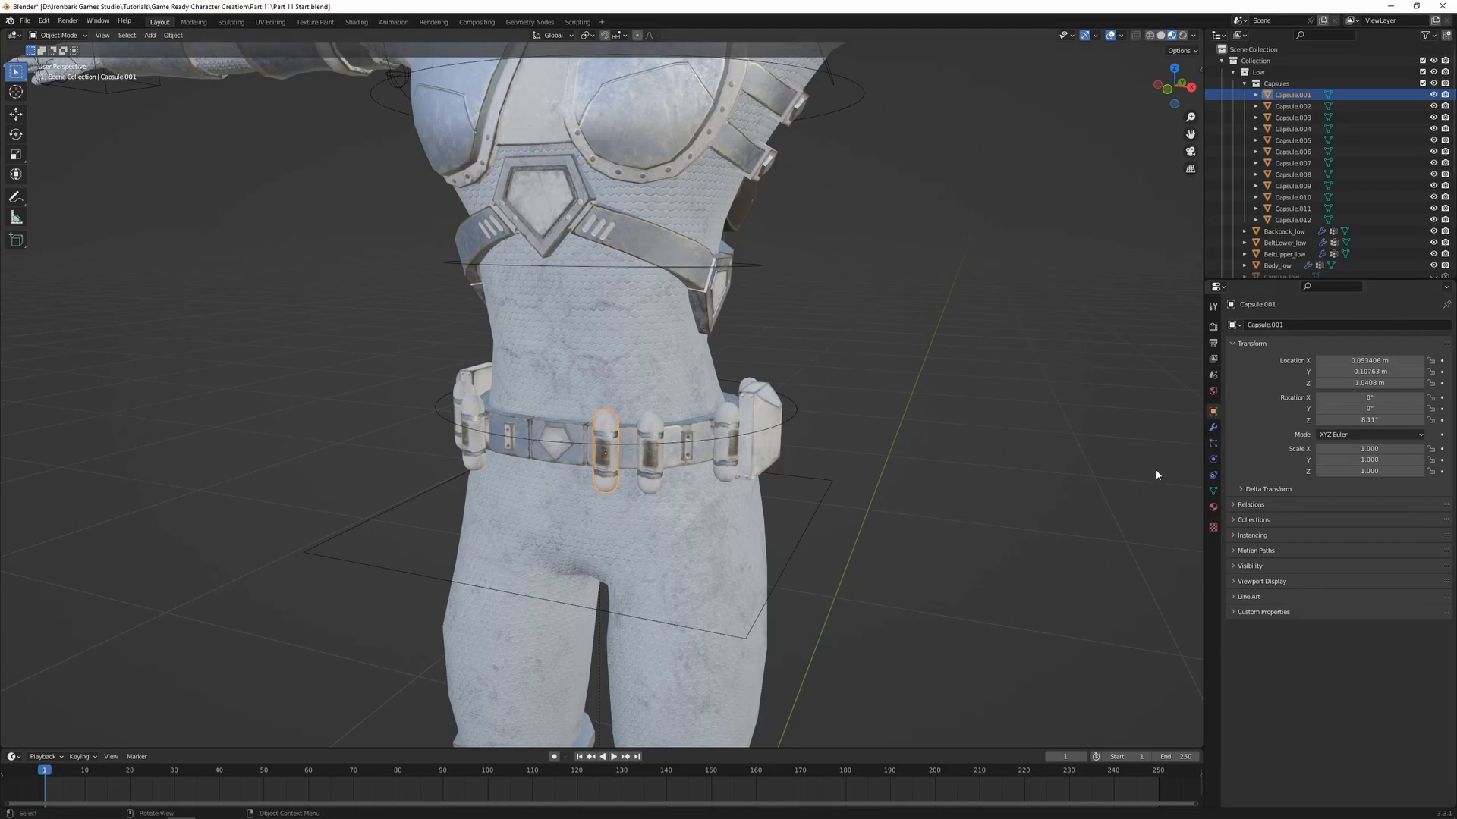
pyautogui.click(1212, 491)
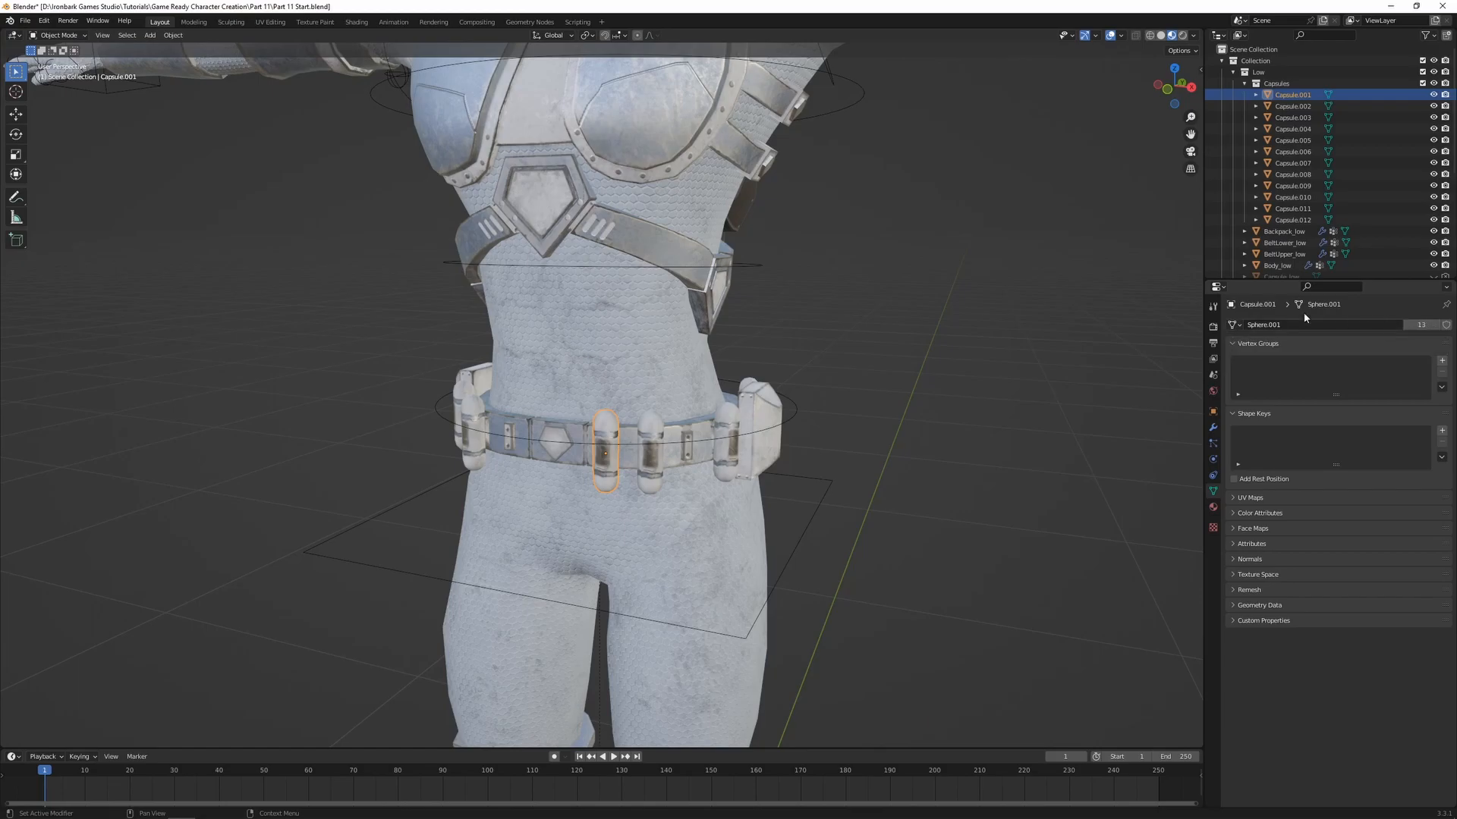
# Select Capsule.001 through Capsule.012 and make their objects and data single-user
pyautogui.keyDown('shift'); pyautogui.click(1237, 220); pyautogui.keyUp('shift')
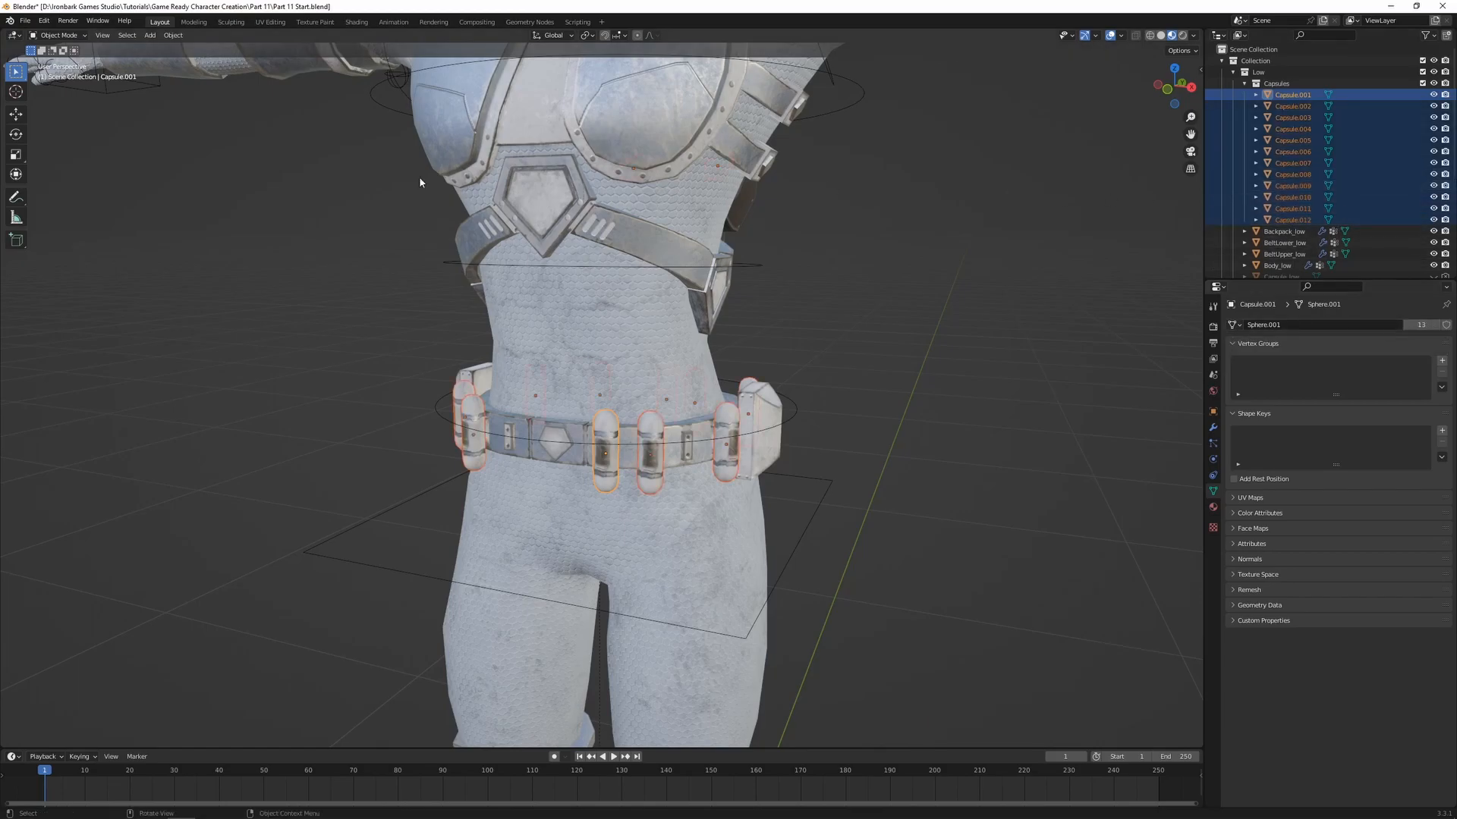
pyautogui.click(173, 36)
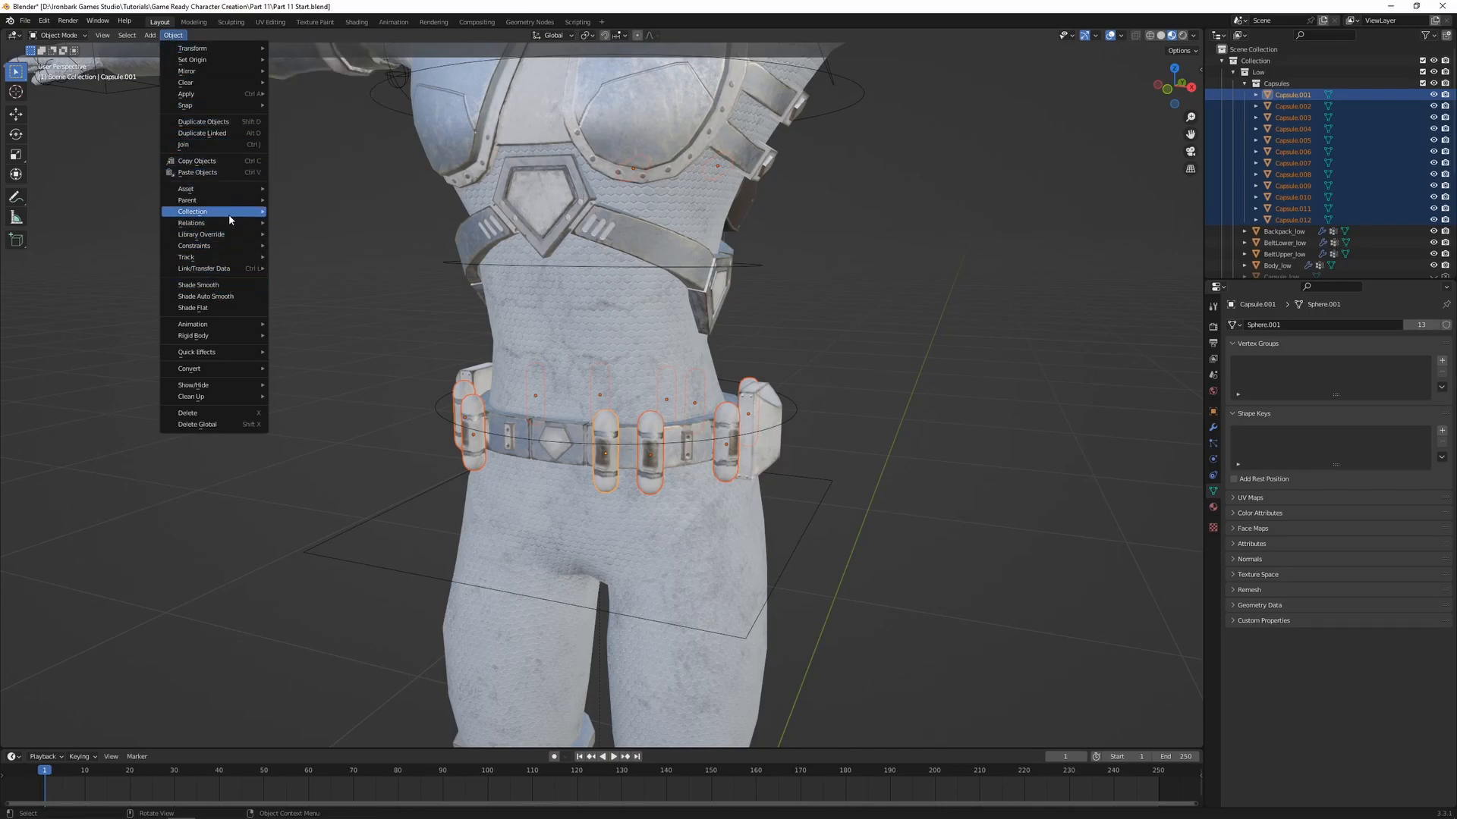
pyautogui.moveTo(209, 225)
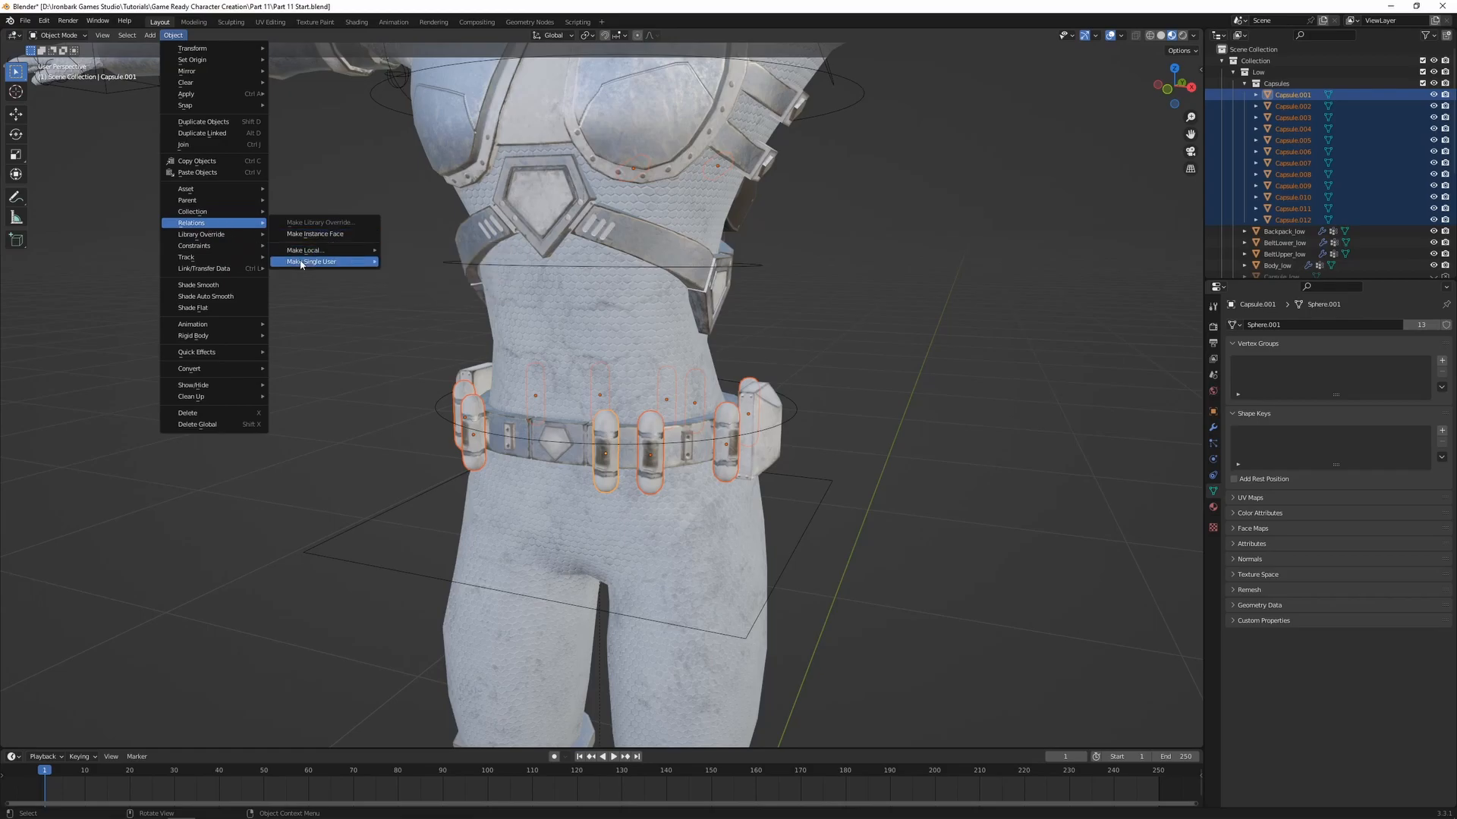
pyautogui.moveTo(334, 261)
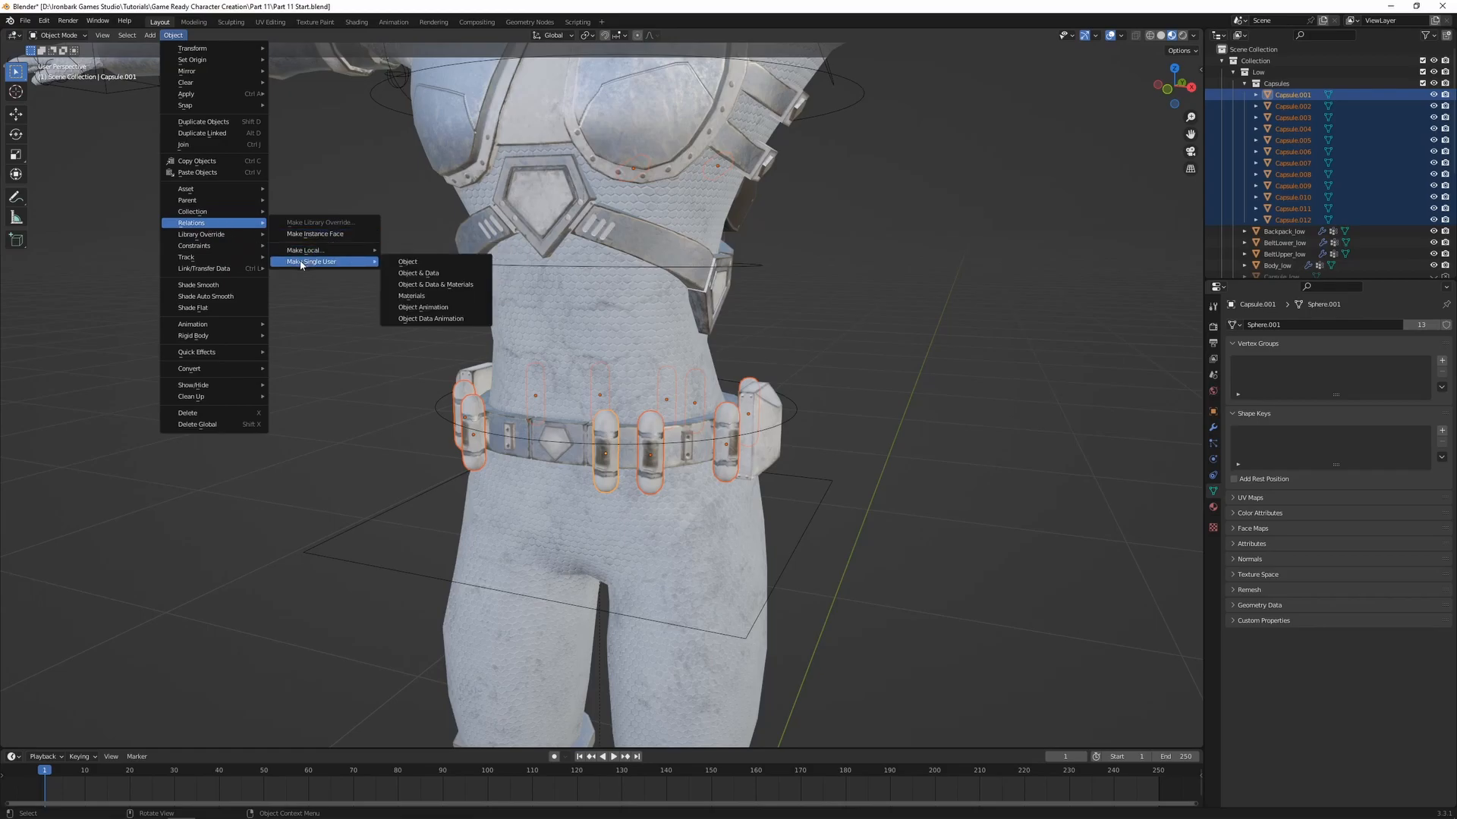
pyautogui.click(431, 273)
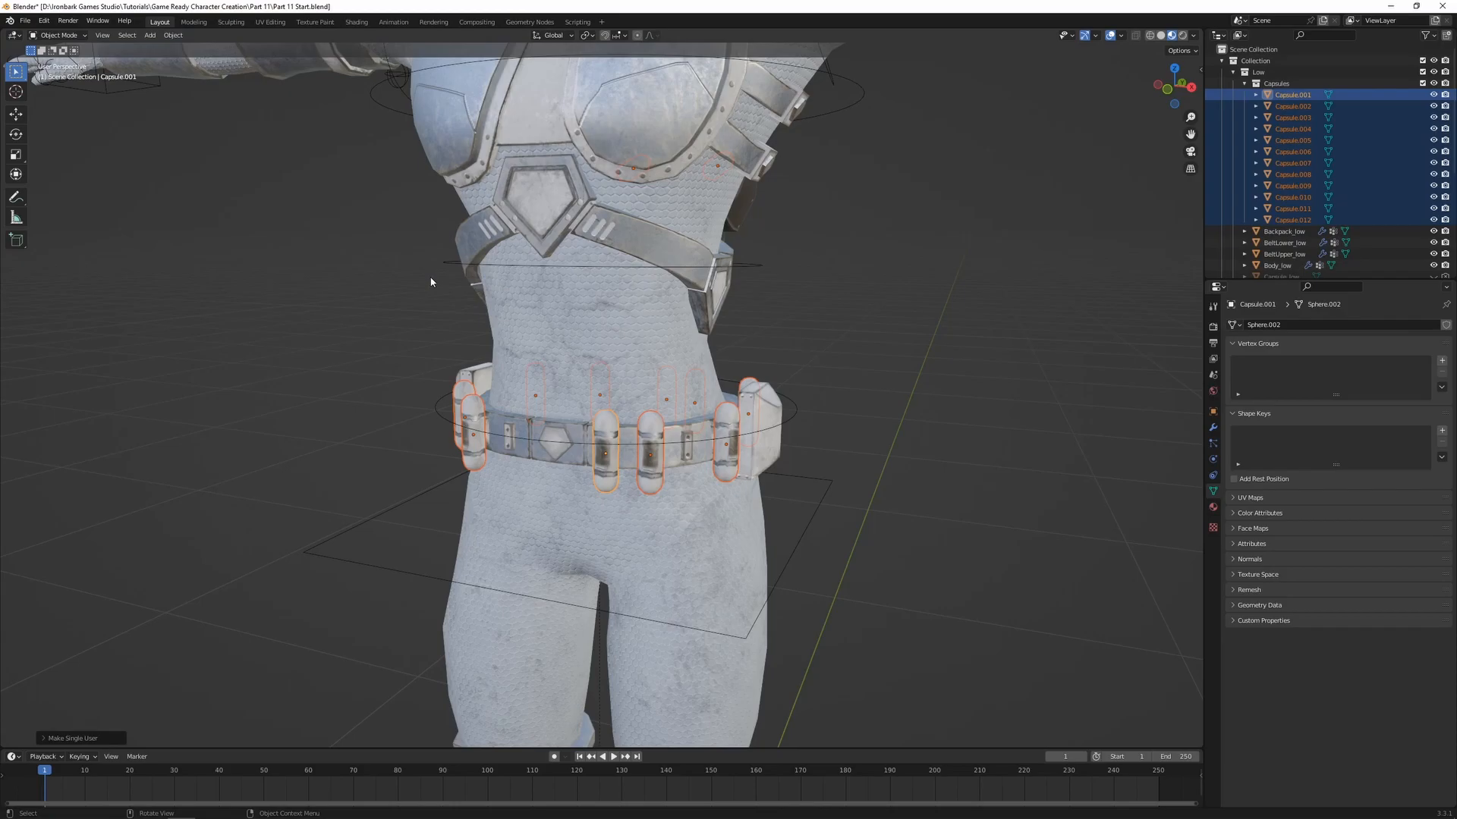
# Check the mesh data of several individual capsules to verify that each has its own copy
pyautogui.click(1292, 107)
pyautogui.click(1293, 118)
pyautogui.click(1293, 129)
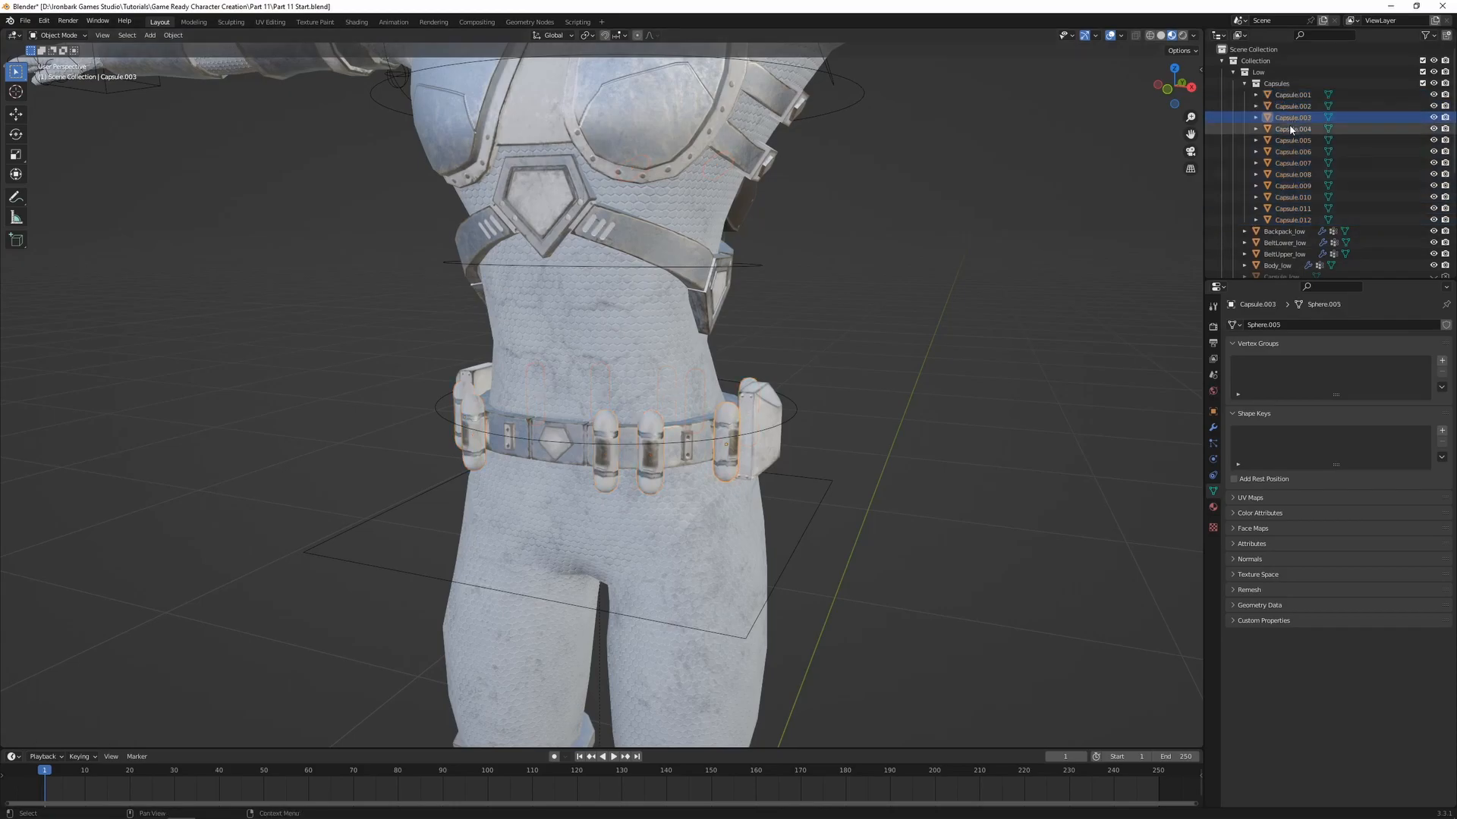
pyautogui.click(1293, 141)
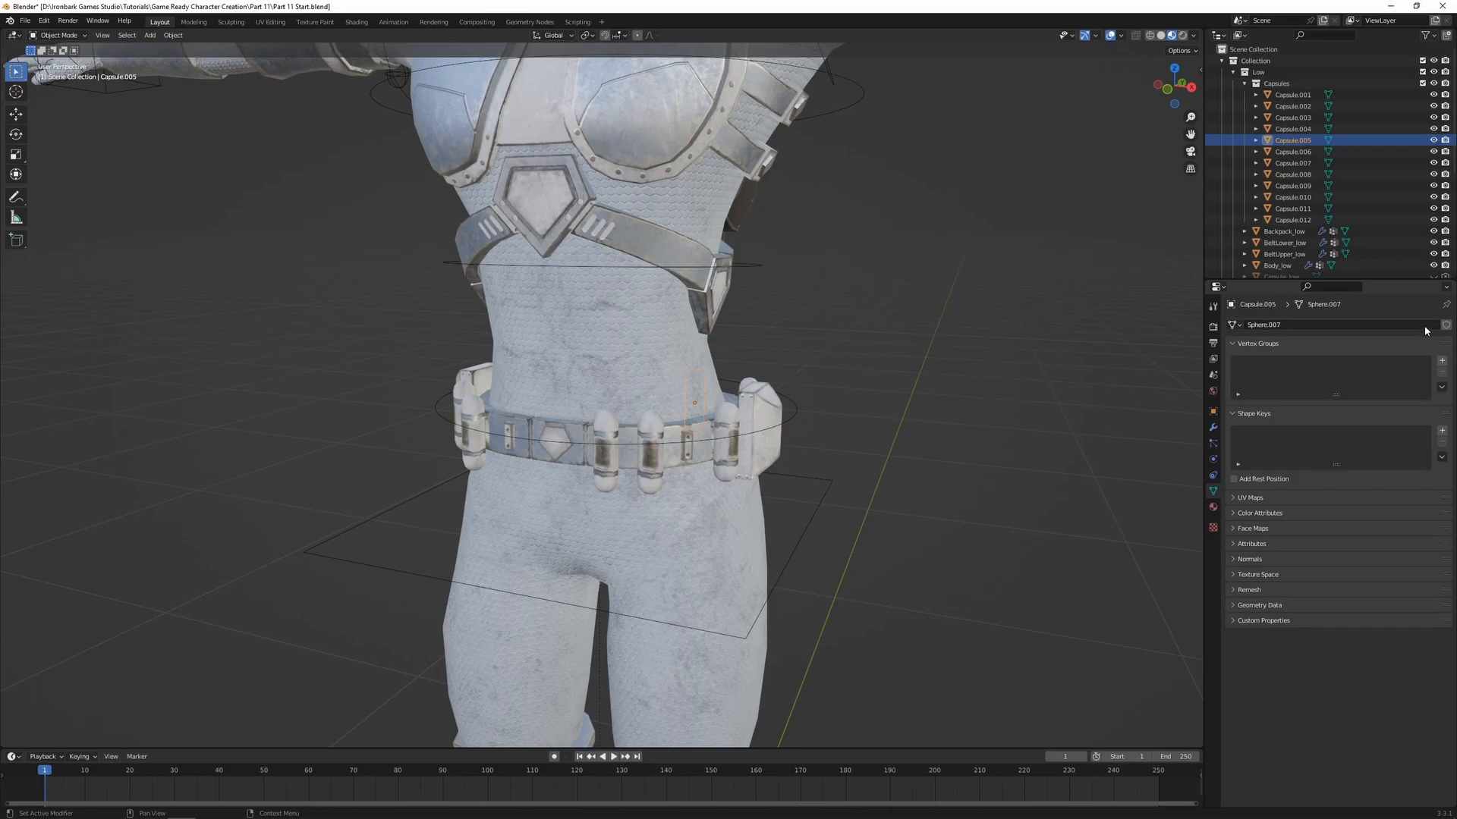
# Join Capsule.001 through Capsule.012 into one object, with Capsule.001 as the active object
pyautogui.click(1293, 94)
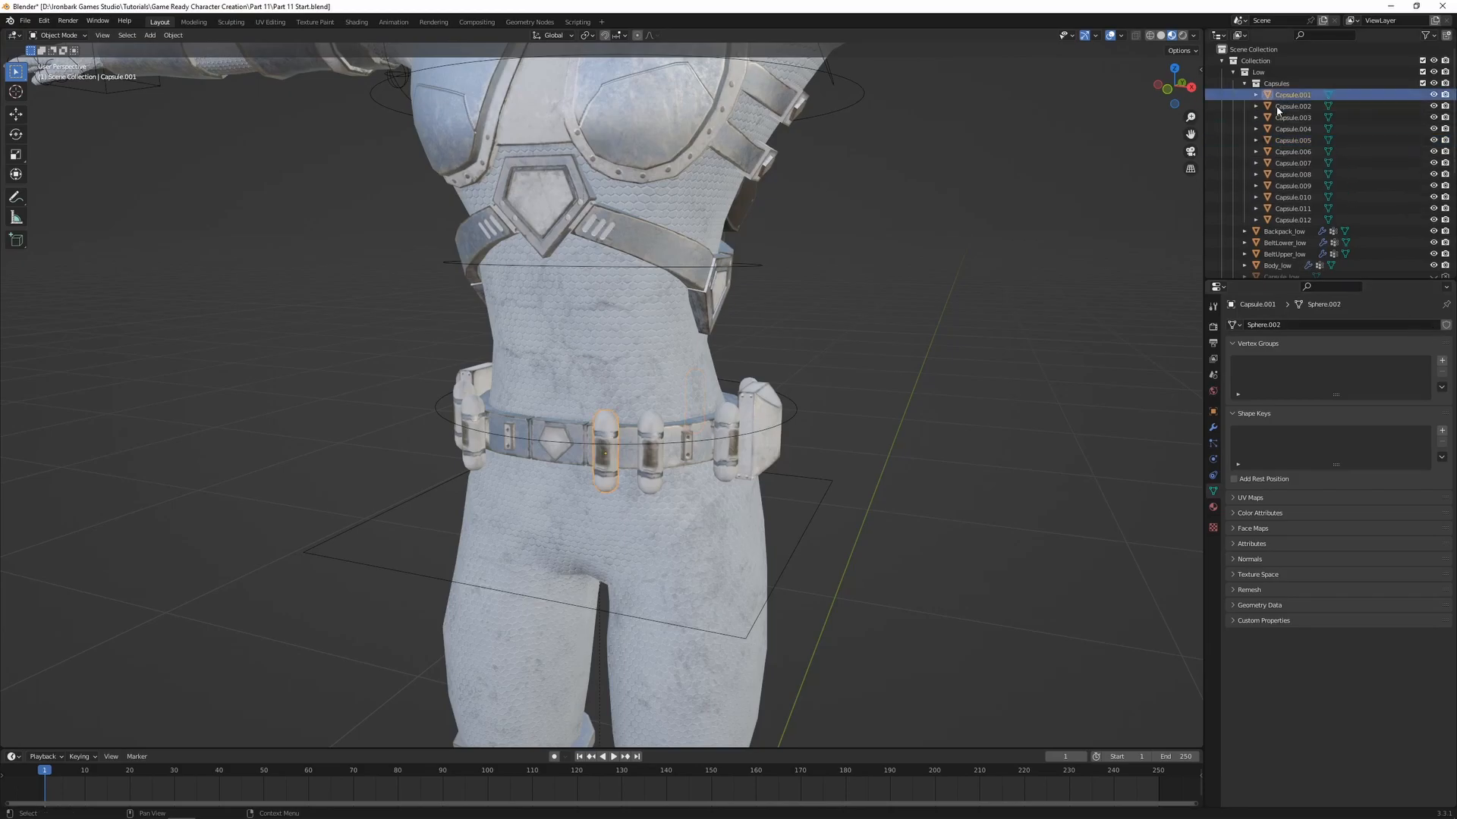
pyautogui.keyDown('shift'); pyautogui.click(1296, 220); pyautogui.keyUp('shift')
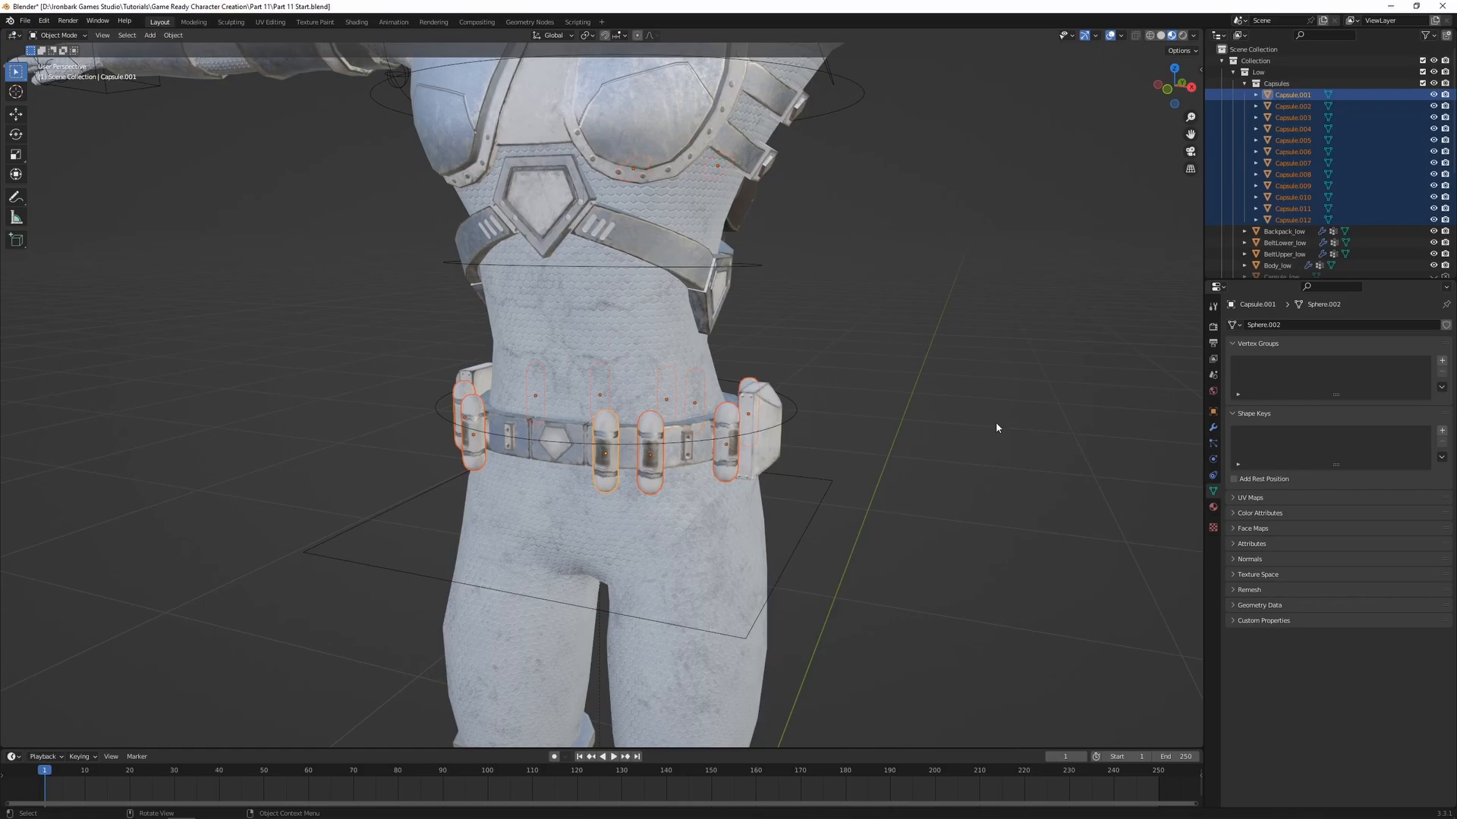
pyautogui.hotkey('ctrl', 'j')
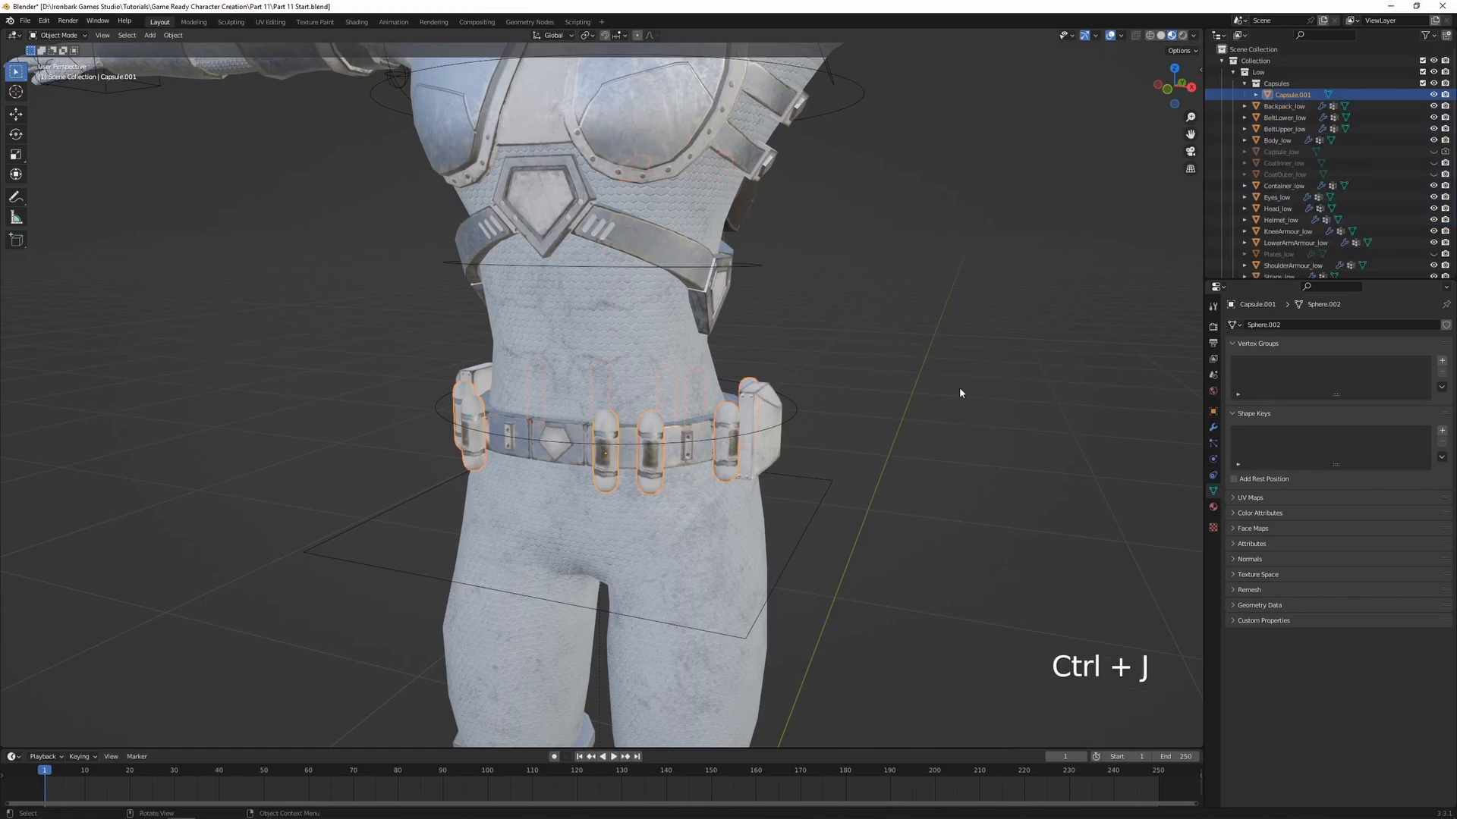
# Parent the joined capsules to the armature using Armature Deform with empty groups
pyautogui.keyDown('shift'); pyautogui.click(796, 412); pyautogui.keyUp('shift')
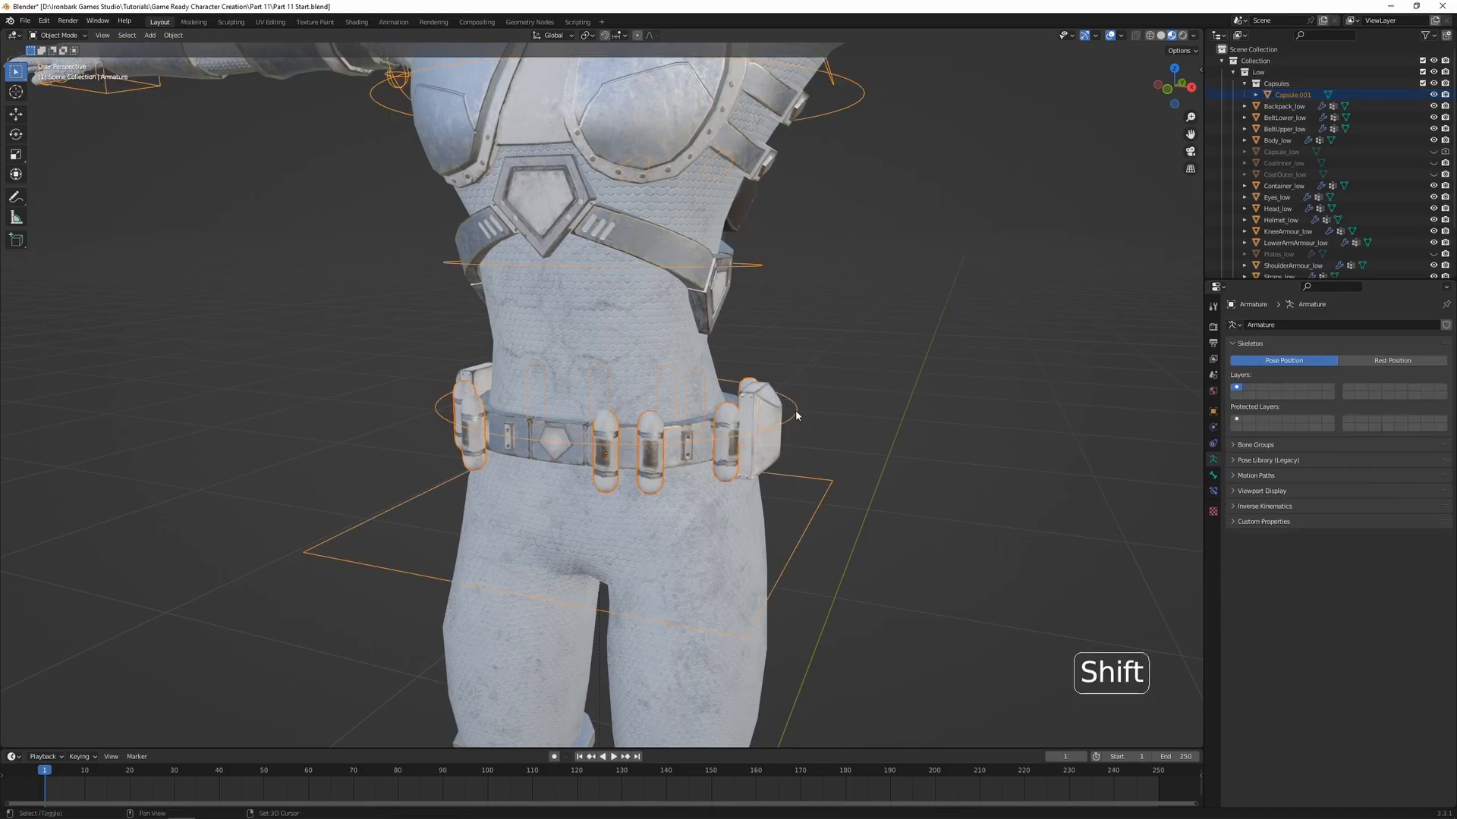
pyautogui.hotkey('ctrl', 'p')
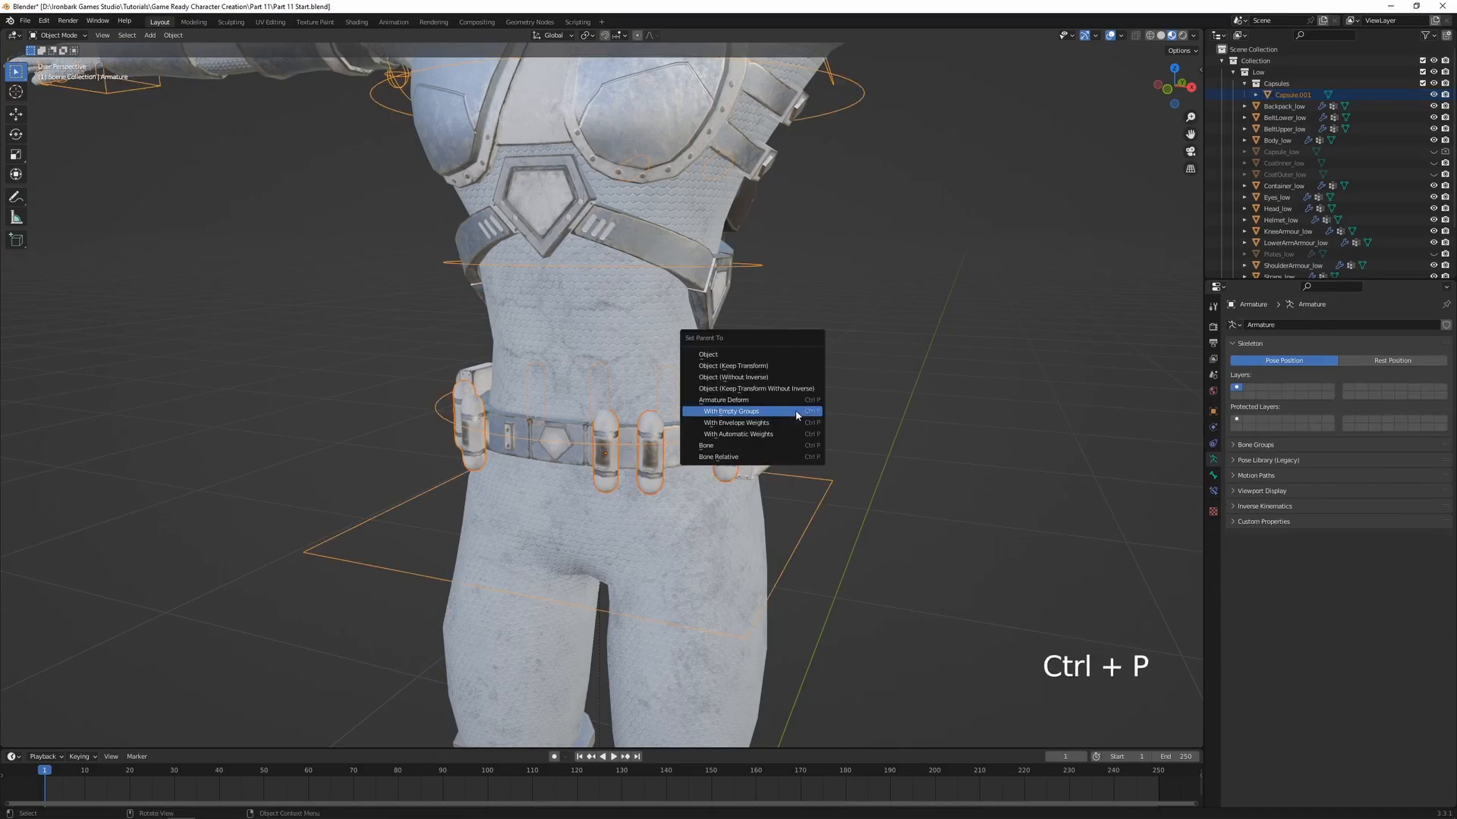
pyautogui.click(796, 414)
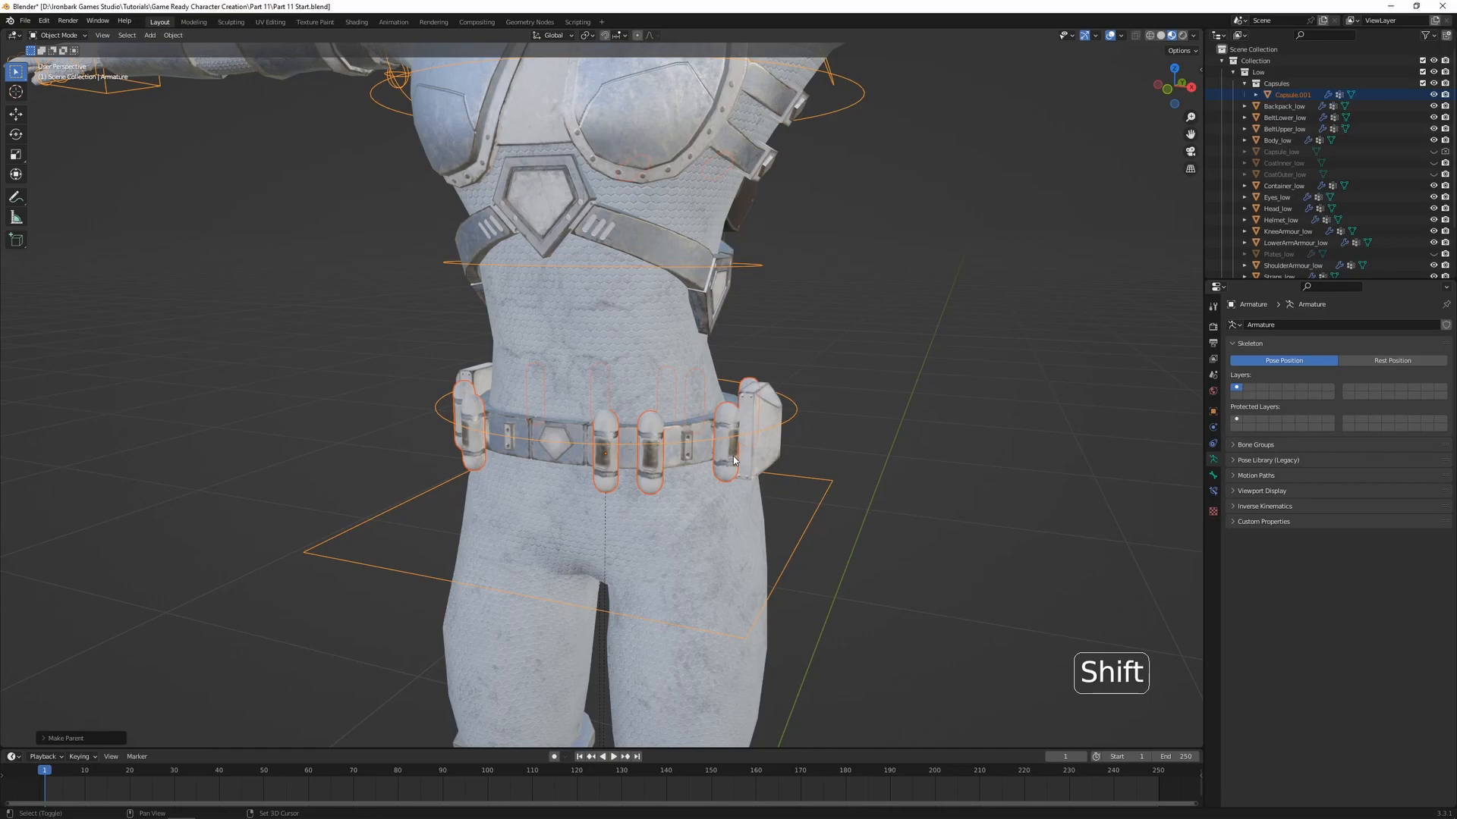
# Enter Weight Paint on the joined capsules and assign all their vertices to the spine.01 group with full weight
pyautogui.keyDown('shift'); pyautogui.click(733, 456); pyautogui.keyUp('shift')
pyautogui.hotkey('ctrl', 'Tab')
pyautogui.click(871, 395)
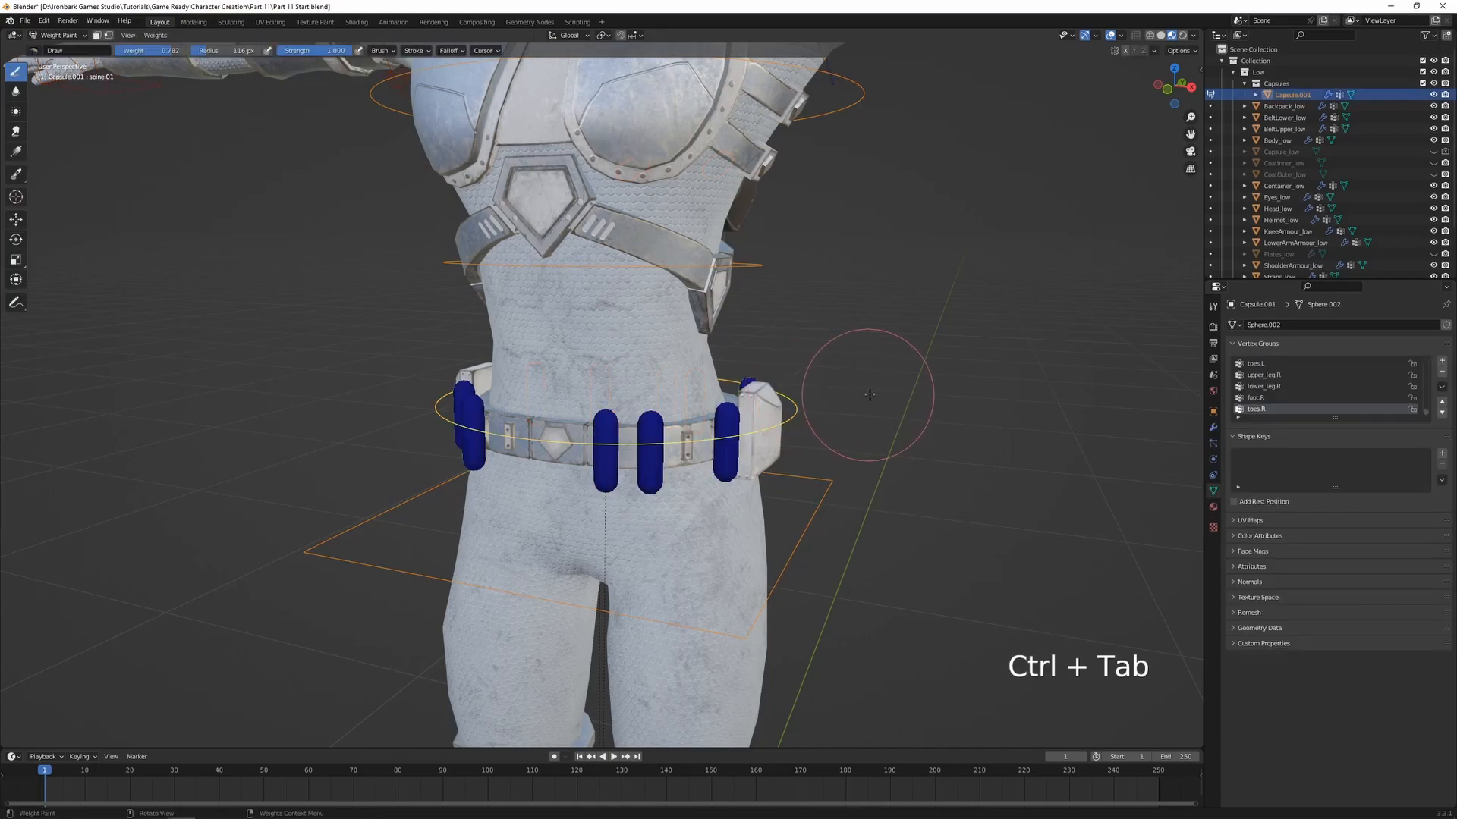
pyautogui.press('Tab')
pyautogui.press('a')
pyautogui.click(1256, 432)
pyautogui.press('Tab')
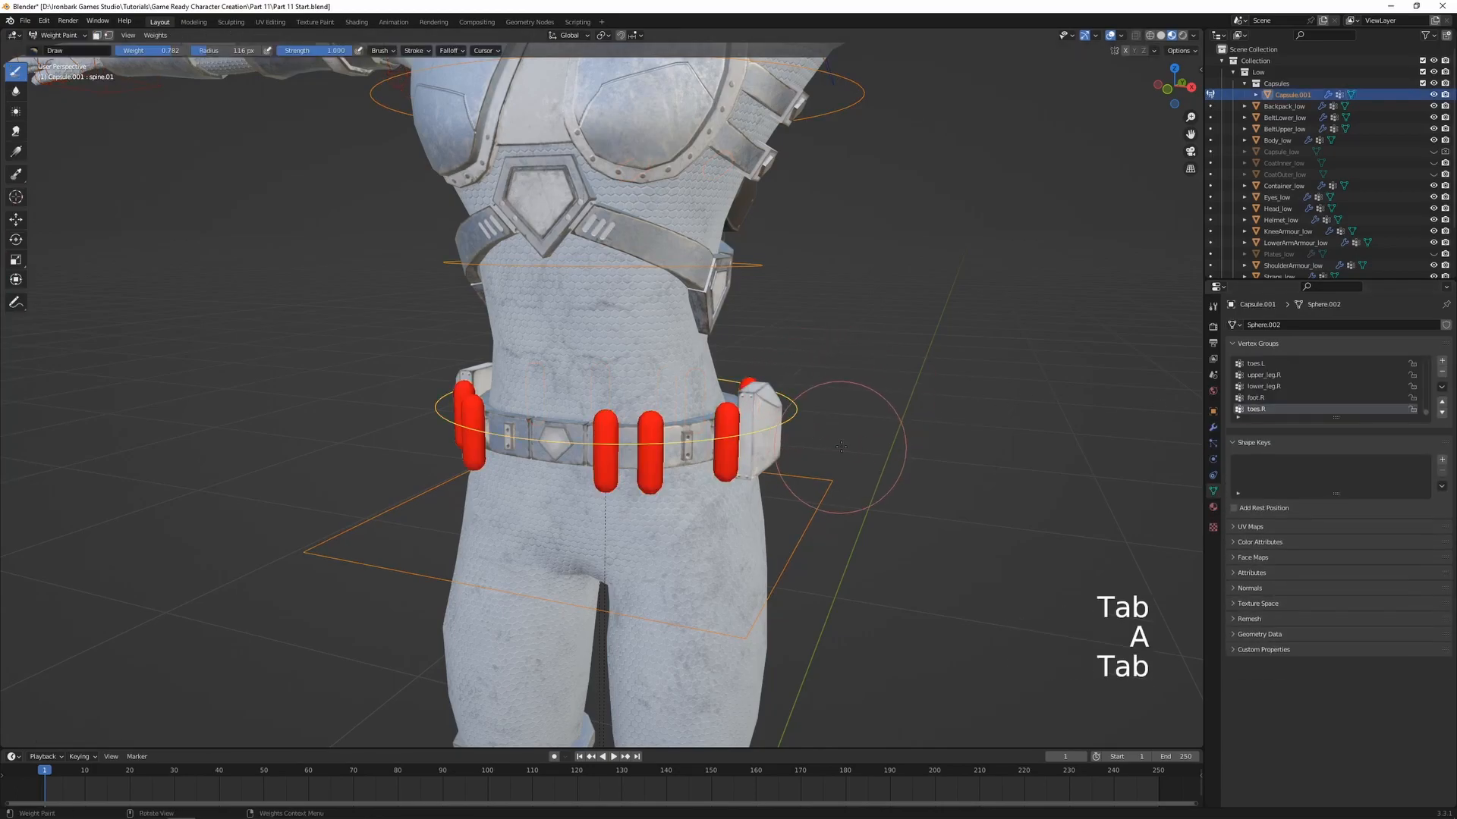
# Test the belt capsules' weighting by freely rotating the spine.01 bone, and cancel the rotation
pyautogui.scroll(-6, 787, 464)
pyautogui.press('r')
pyautogui.press('r')
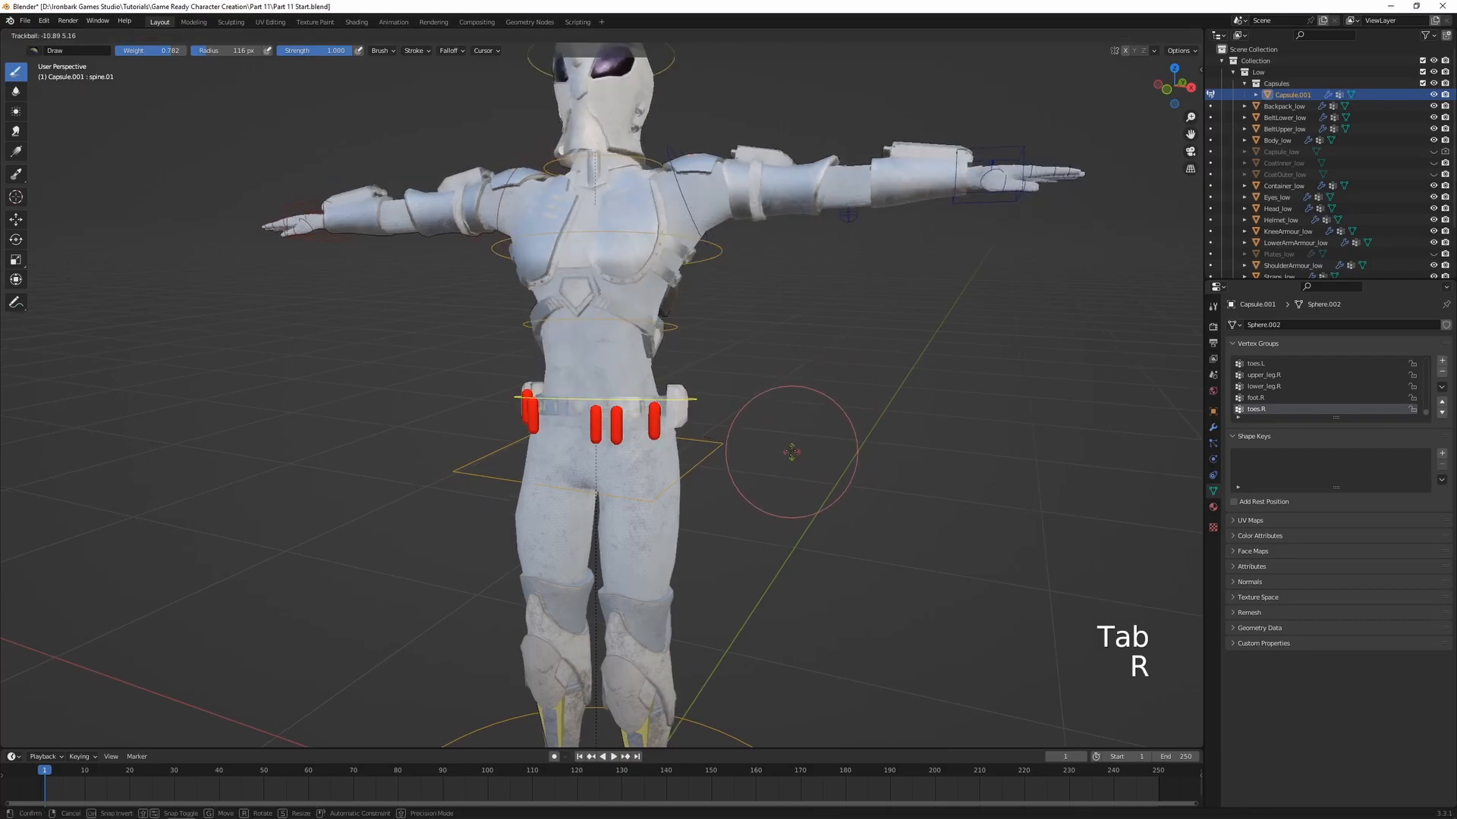
pyautogui.rightClick(810, 464)
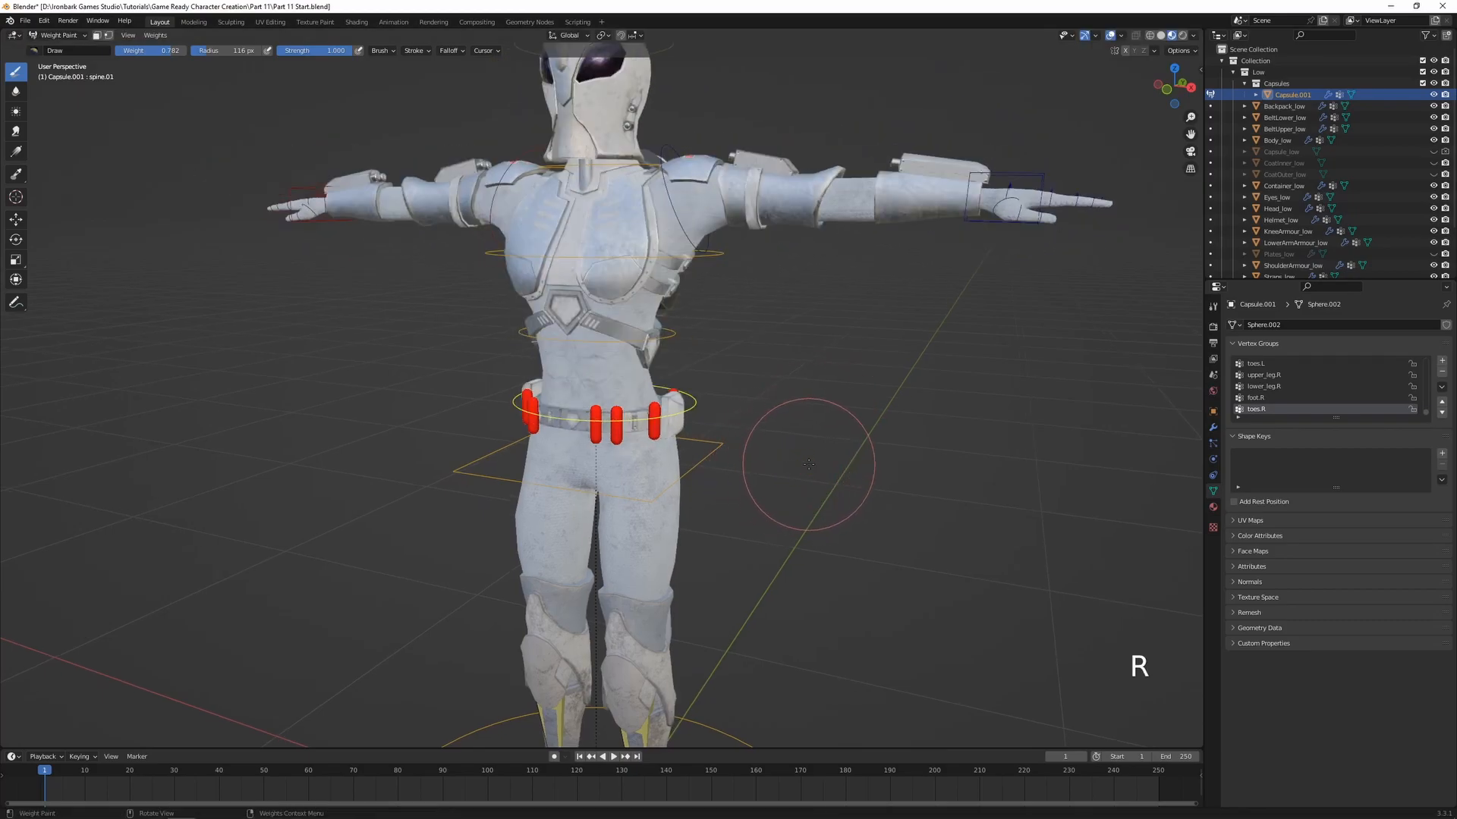
# Select all vertices of the joined capsules and assign them to the spine.01 group with weight 1.000
pyautogui.scroll(4, 809, 464)
pyautogui.keyDown('shift'); pyautogui.moveTo(849, 467); pyautogui.dragTo(835, 399, button='middle'); pyautogui.keyUp('shift')
pyautogui.press('Tab')
pyautogui.press('a')
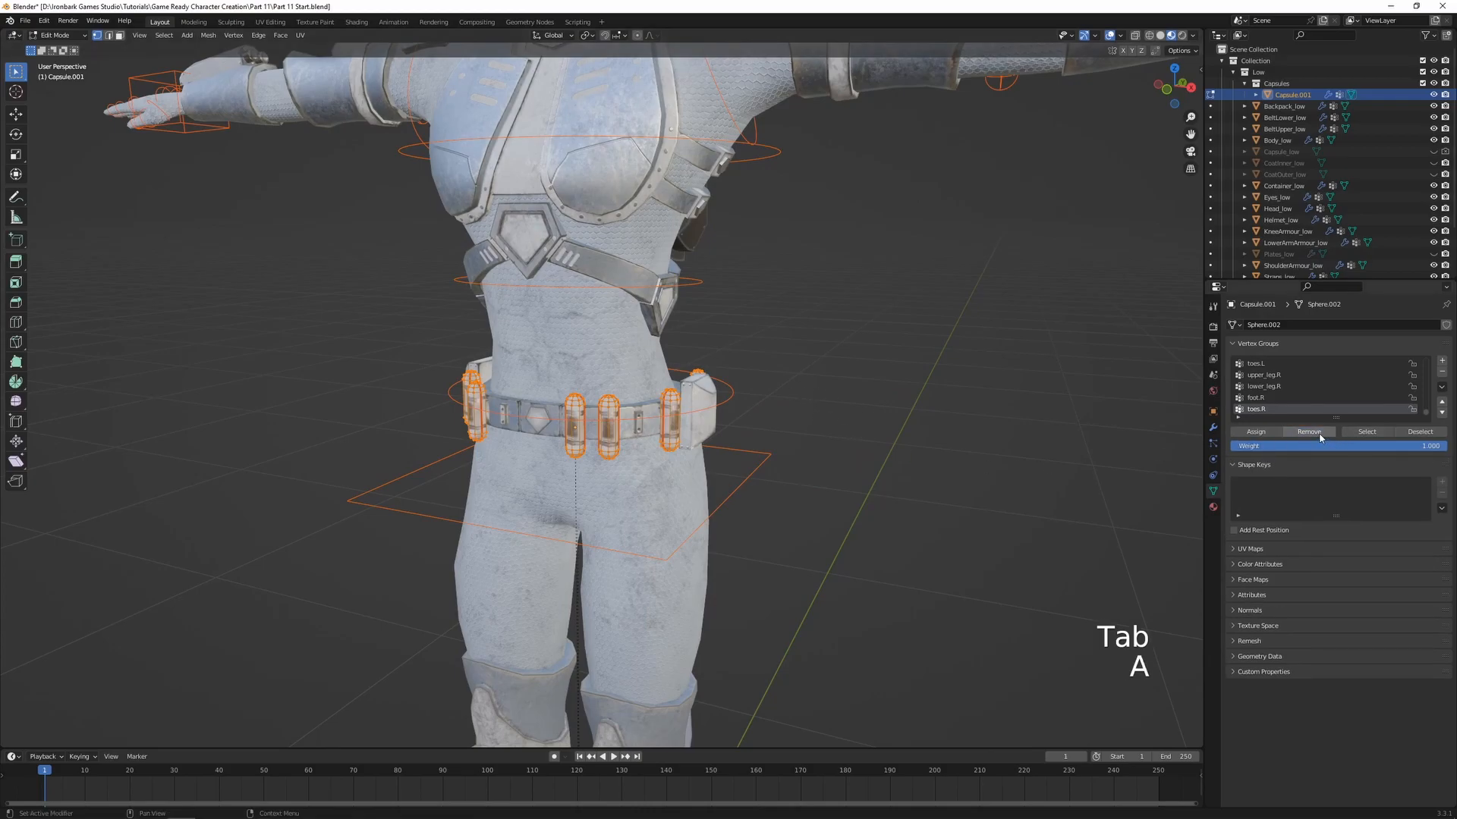
pyautogui.press('Tab')
pyautogui.keyDown('ctrl'); pyautogui.click(735, 394); pyautogui.keyUp('ctrl')
pyautogui.press('Tab')
pyautogui.press('a')
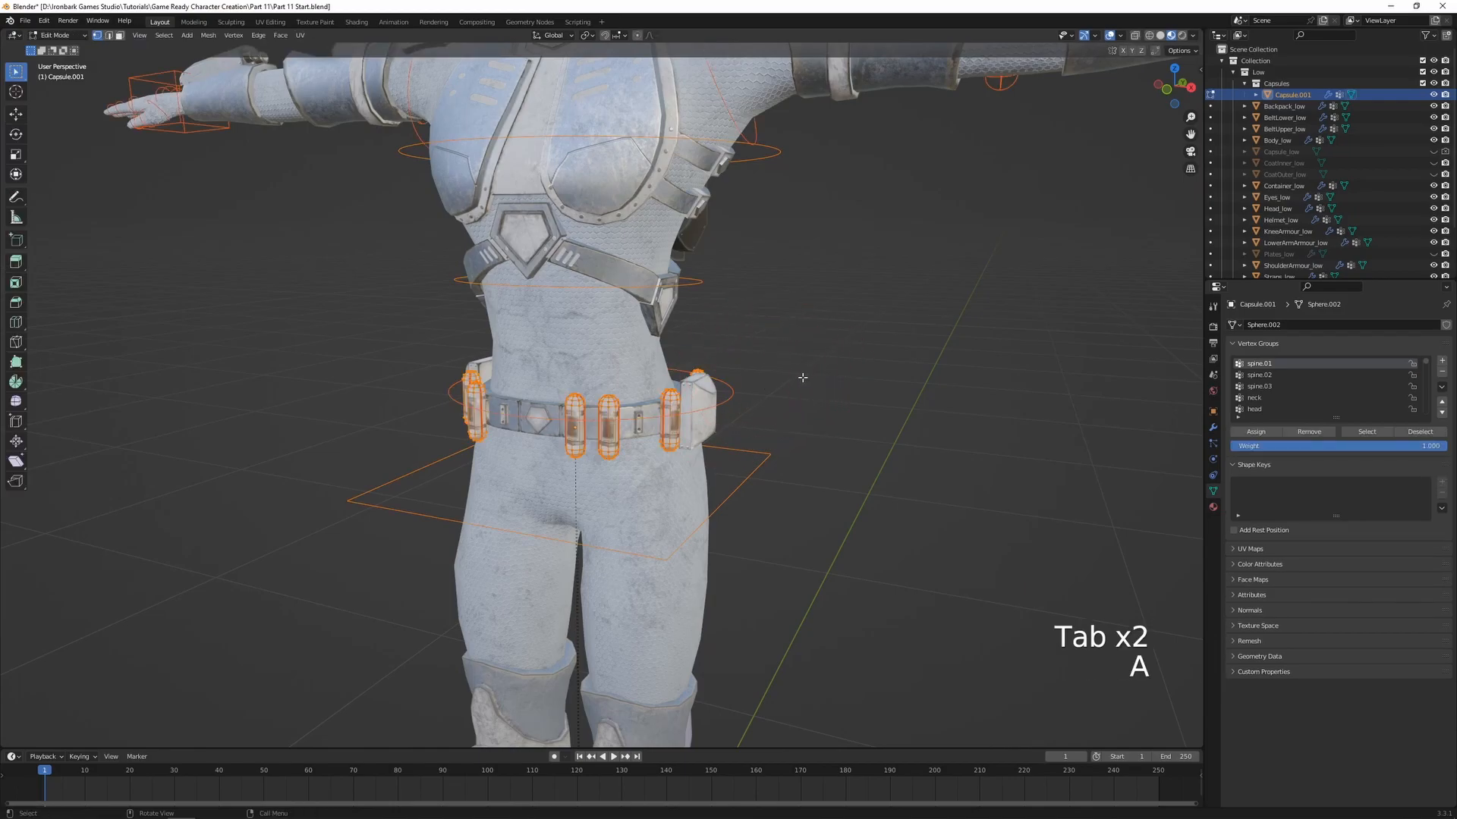
pyautogui.click(1257, 432)
pyautogui.press('Tab')
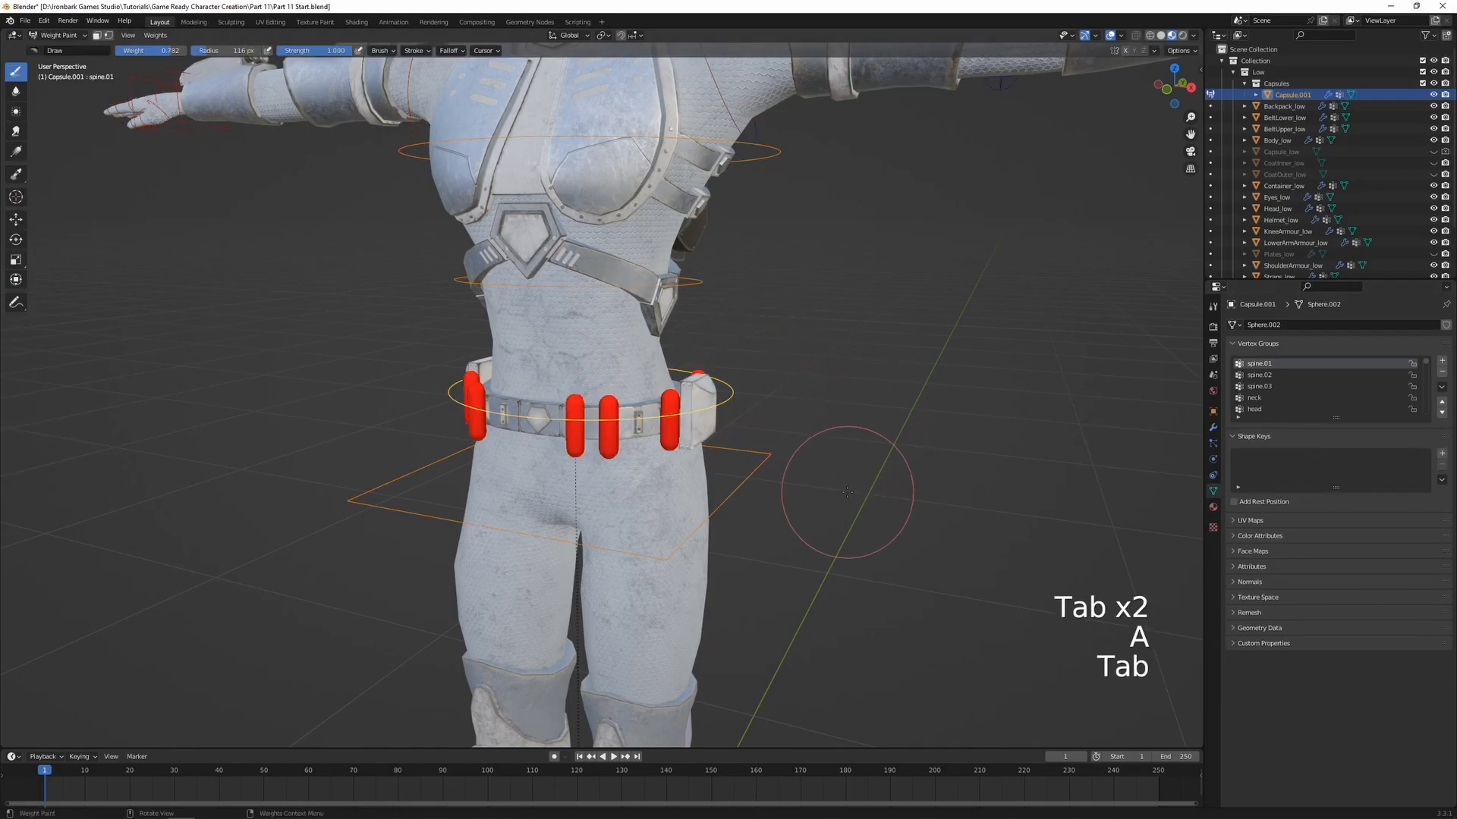
# Test the capsules' weighting by freely rotating spine.01 from the front and the back, cancelling each rotation
pyautogui.press('r')
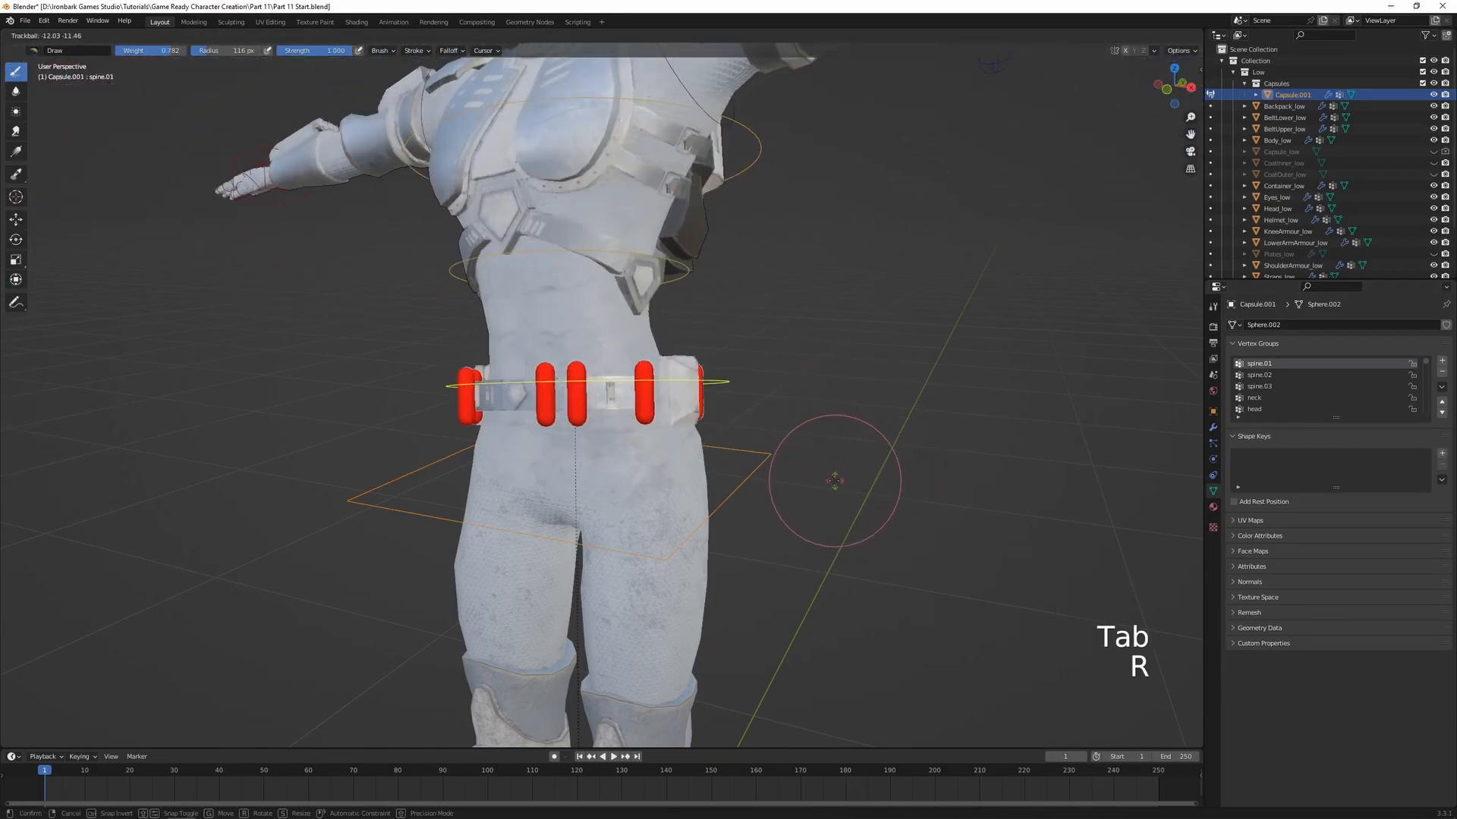
pyautogui.rightClick(855, 474)
pyautogui.moveTo(855, 474); pyautogui.dragTo(667, 429, button='middle')
pyautogui.keyDown('shift'); pyautogui.moveTo(651, 379); pyautogui.dragTo(755, 449, button='middle'); pyautogui.keyUp('shift')
pyautogui.scroll(3, 781, 459)
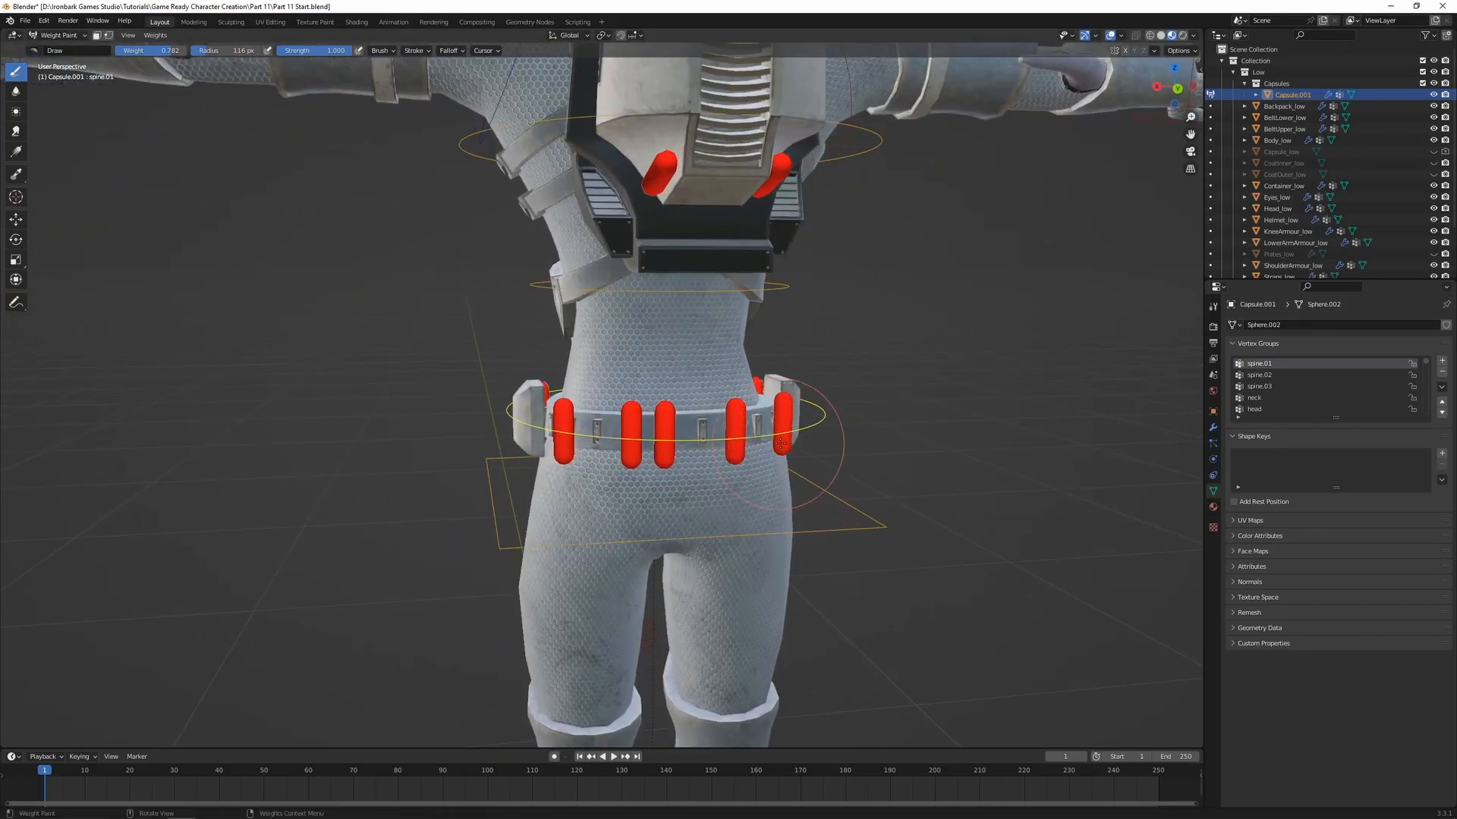
pyautogui.press('r')
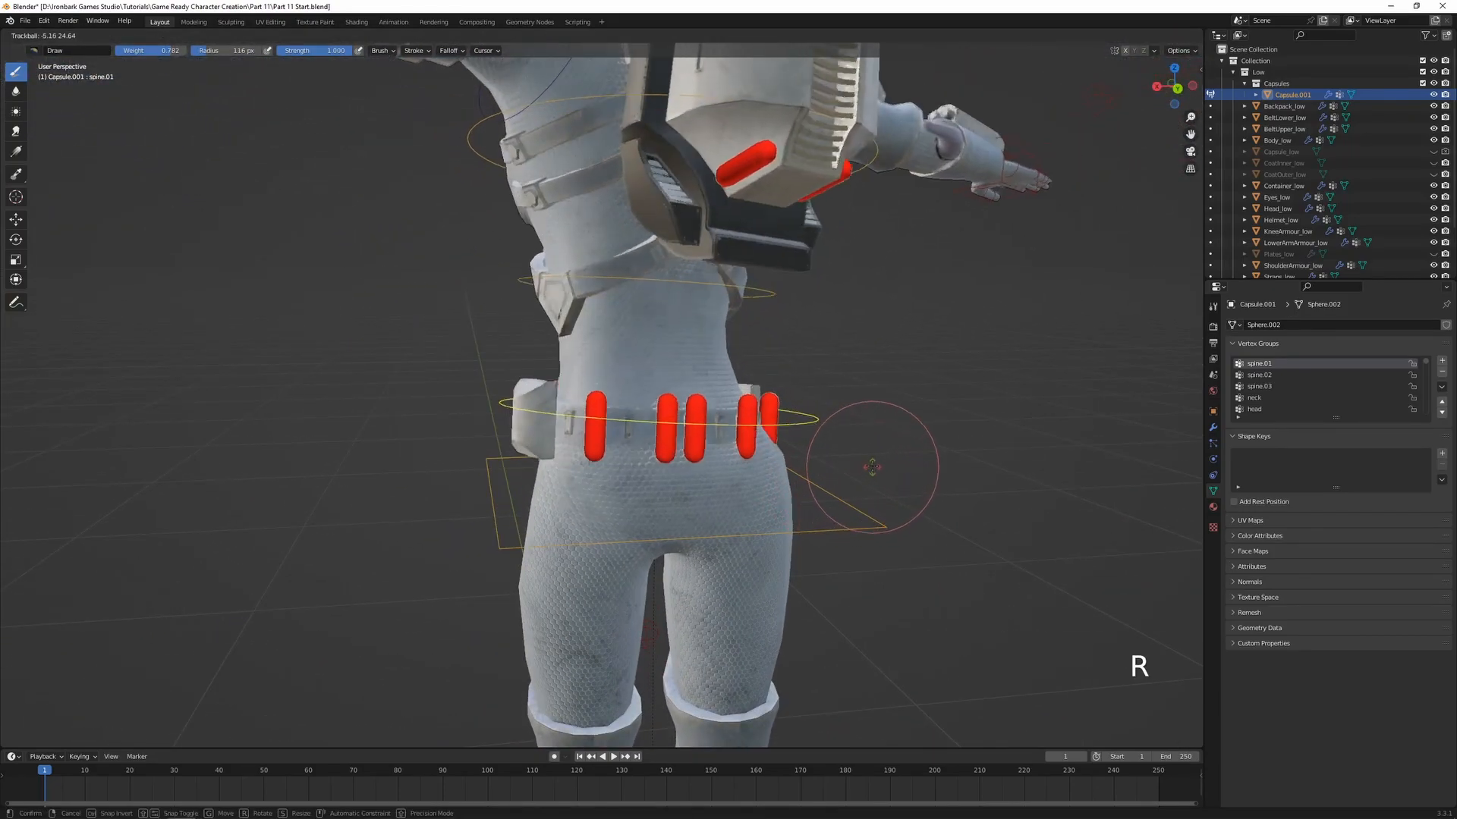
pyautogui.rightClick(832, 255)
pyautogui.moveTo(832, 255); pyautogui.dragTo(846, 316, button='middle')
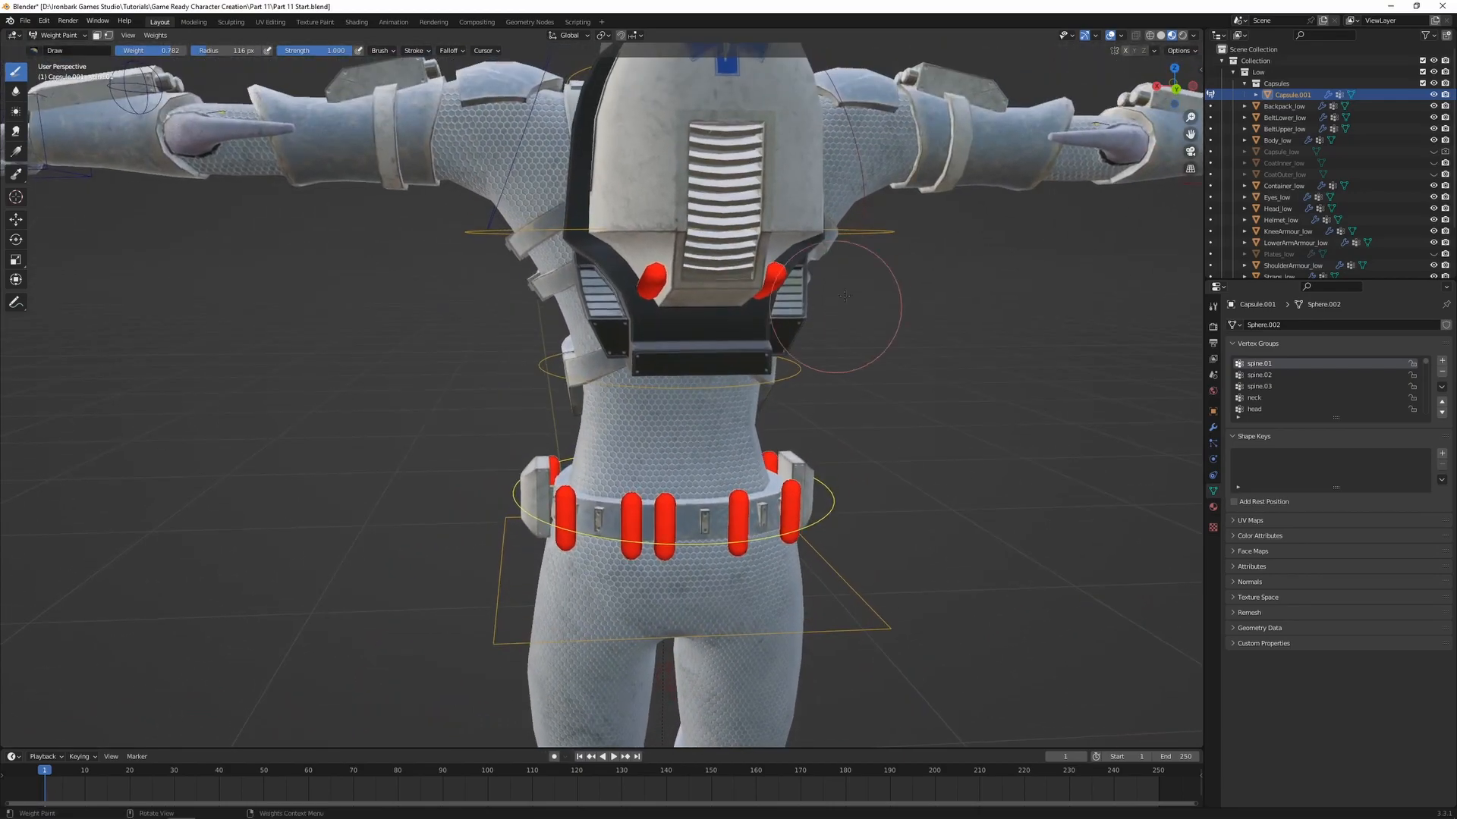
# Check how the capsules respond to the spine.03 bone by rotating it, and cancel the rotation
pyautogui.keyDown('ctrl'); pyautogui.click(883, 233); pyautogui.keyUp('ctrl')
pyautogui.press('r')
pyautogui.rightClick(668, 289)
pyautogui.press('Tab')
pyautogui.press('Tab')
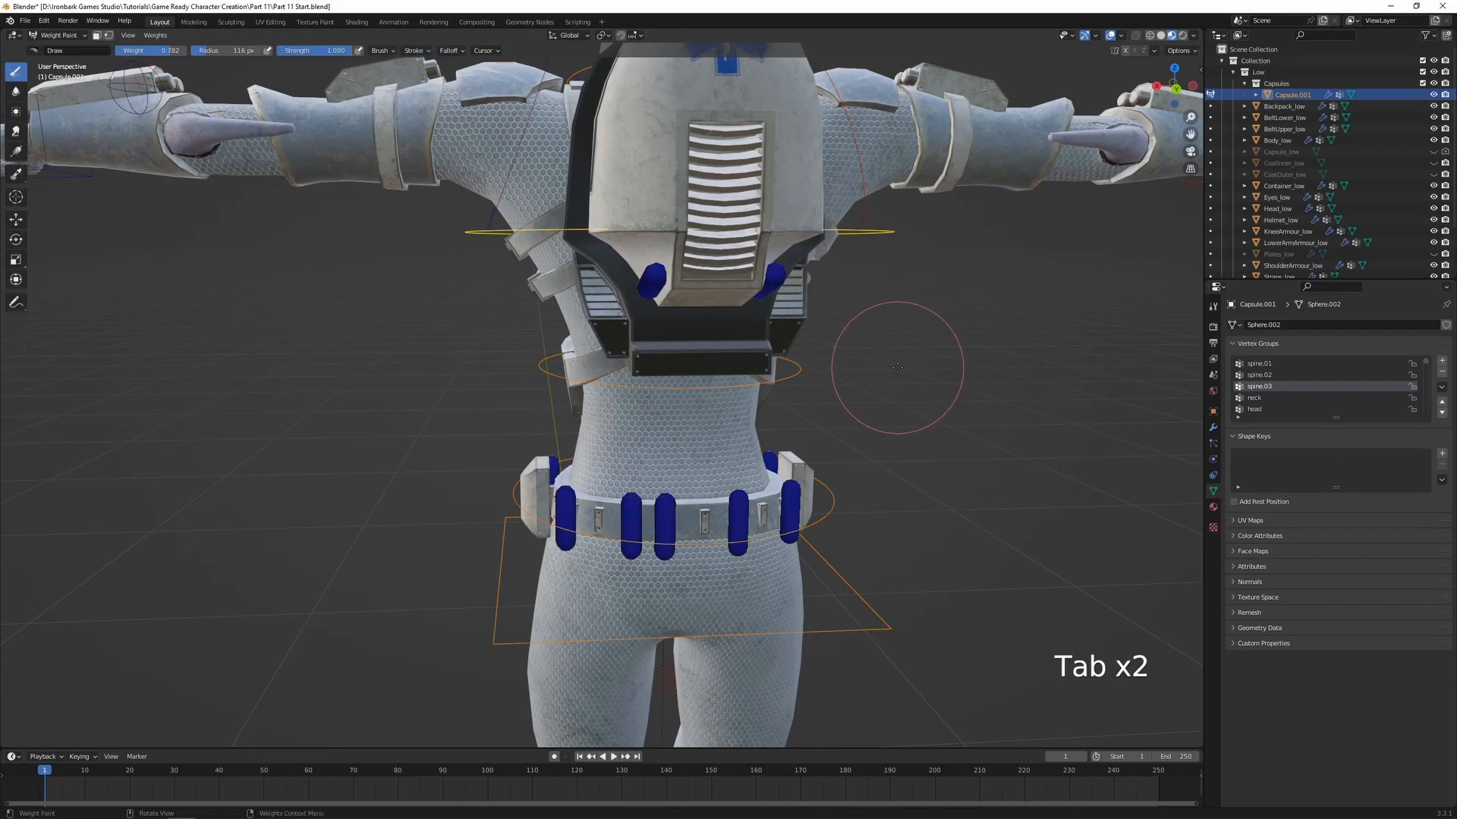
# Return to Object Mode and separate the two backpack capsules from the belt capsules into their own object
pyautogui.hotkey('ctrl', 'Tab')
pyautogui.click(803, 367)
pyautogui.moveTo(758, 371); pyautogui.dragTo(794, 354, button='middle')
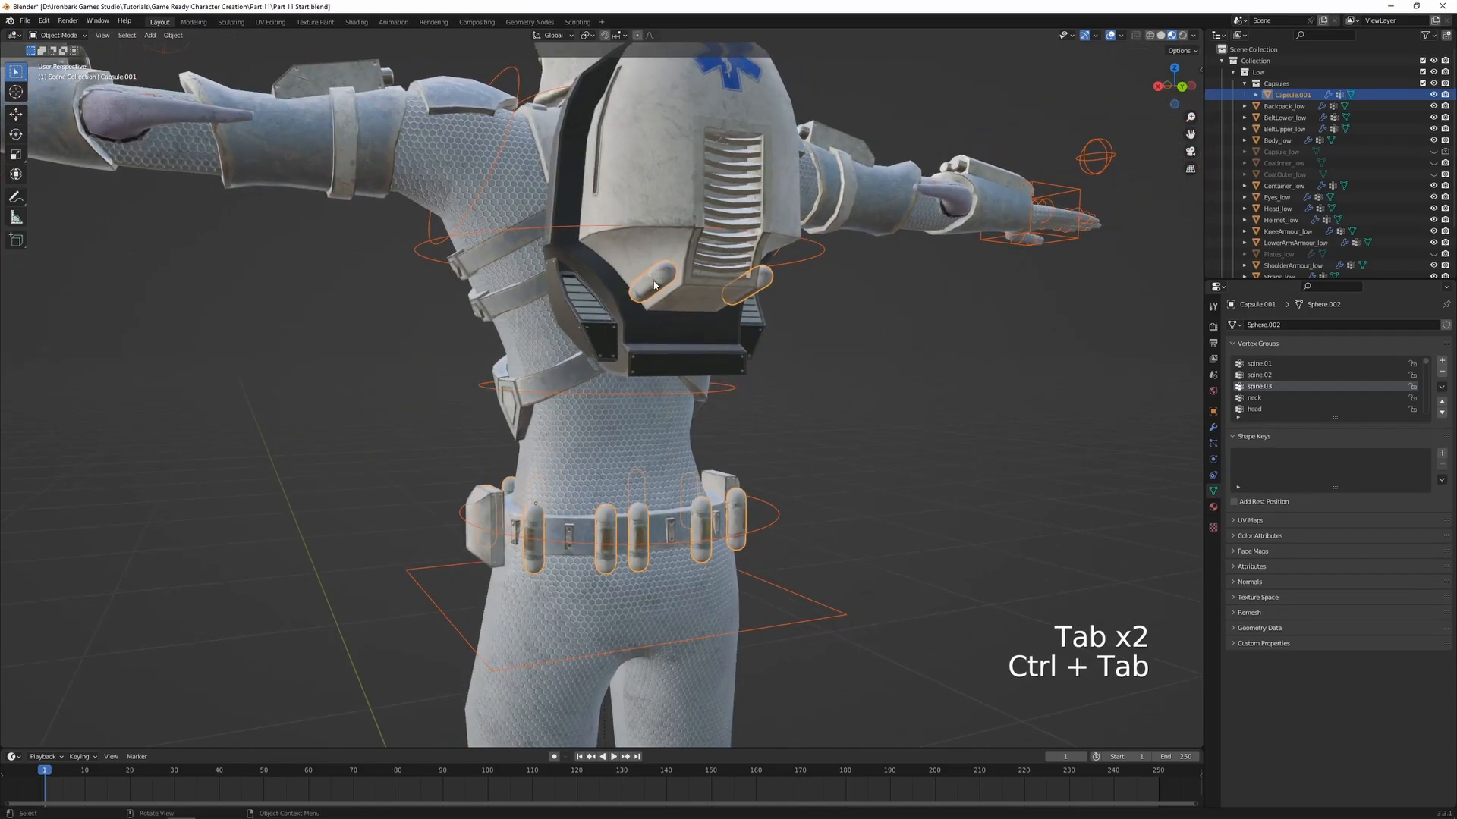
pyautogui.press('Tab')
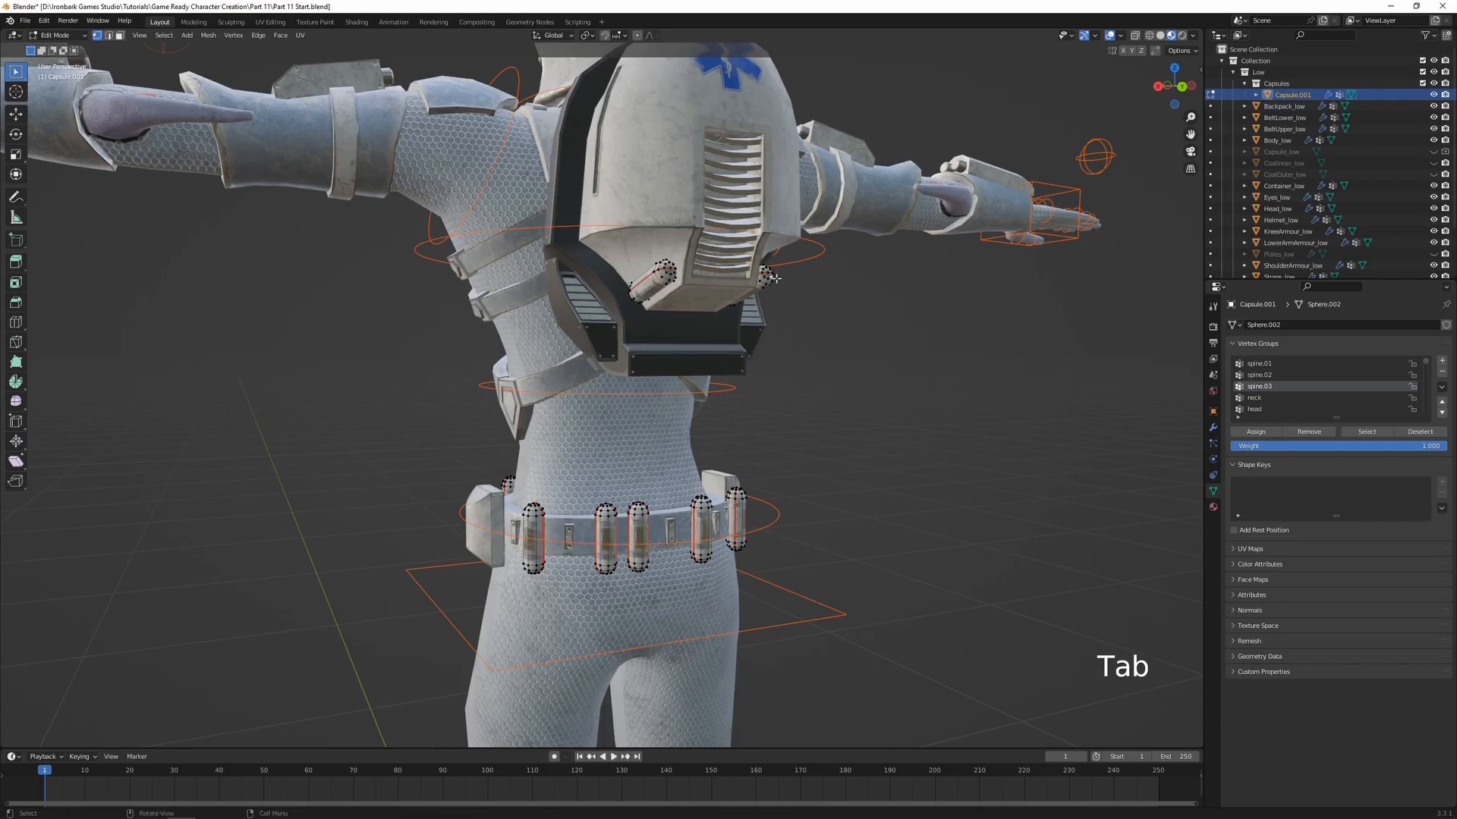
pyautogui.hotkey('ctrl', 'l')
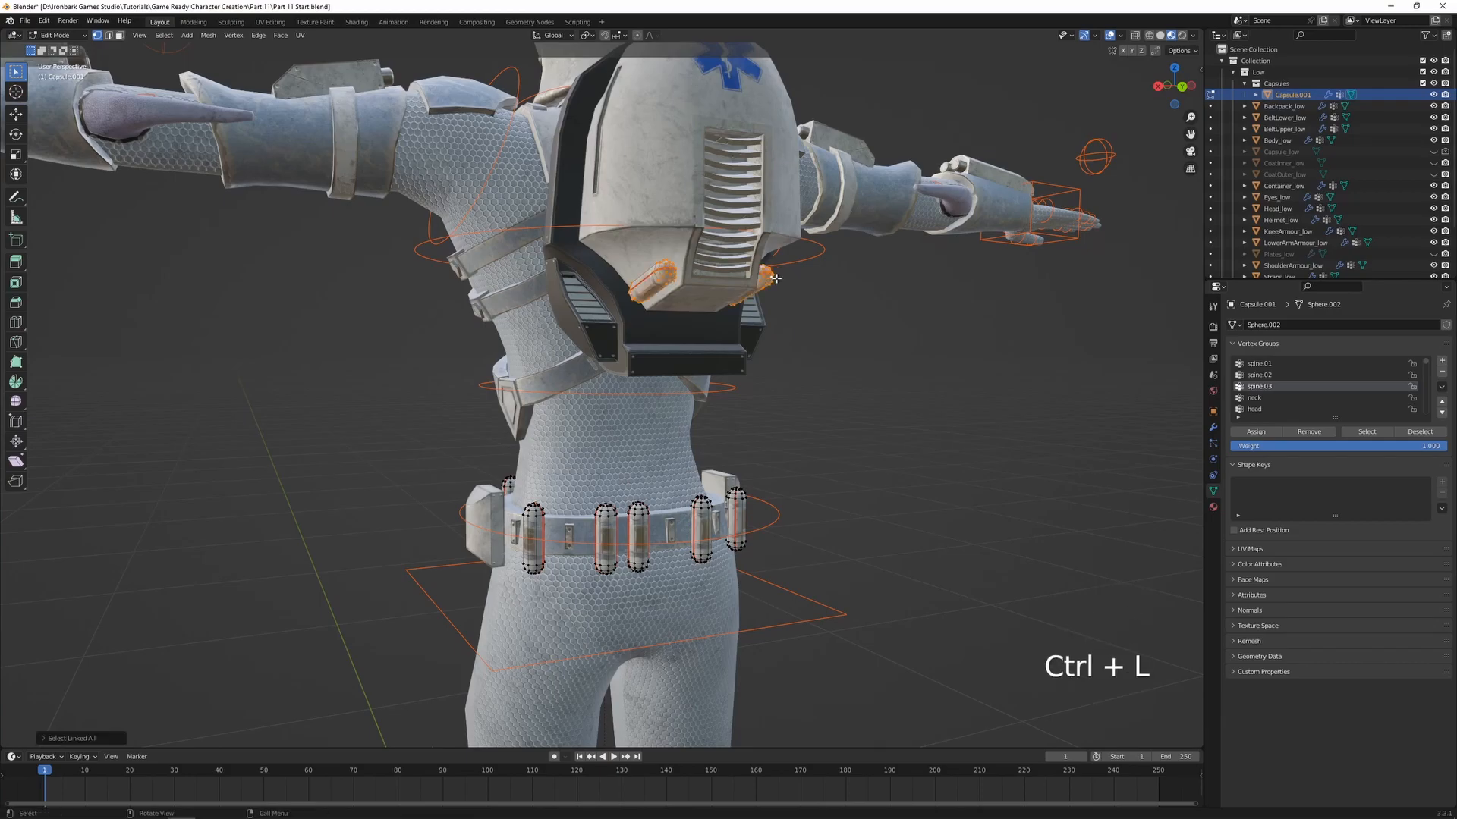
pyautogui.press('p')
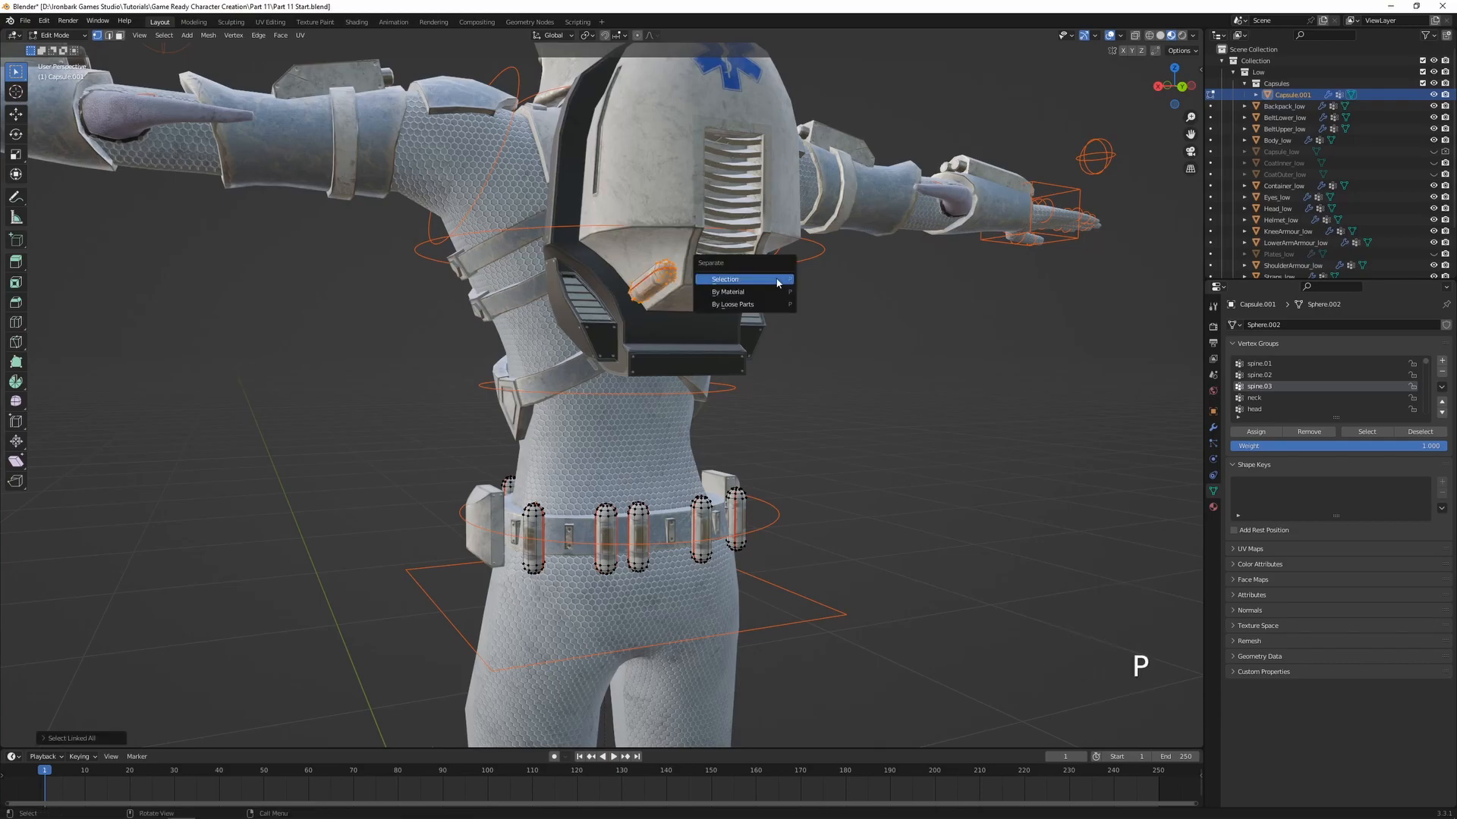
pyautogui.click(778, 283)
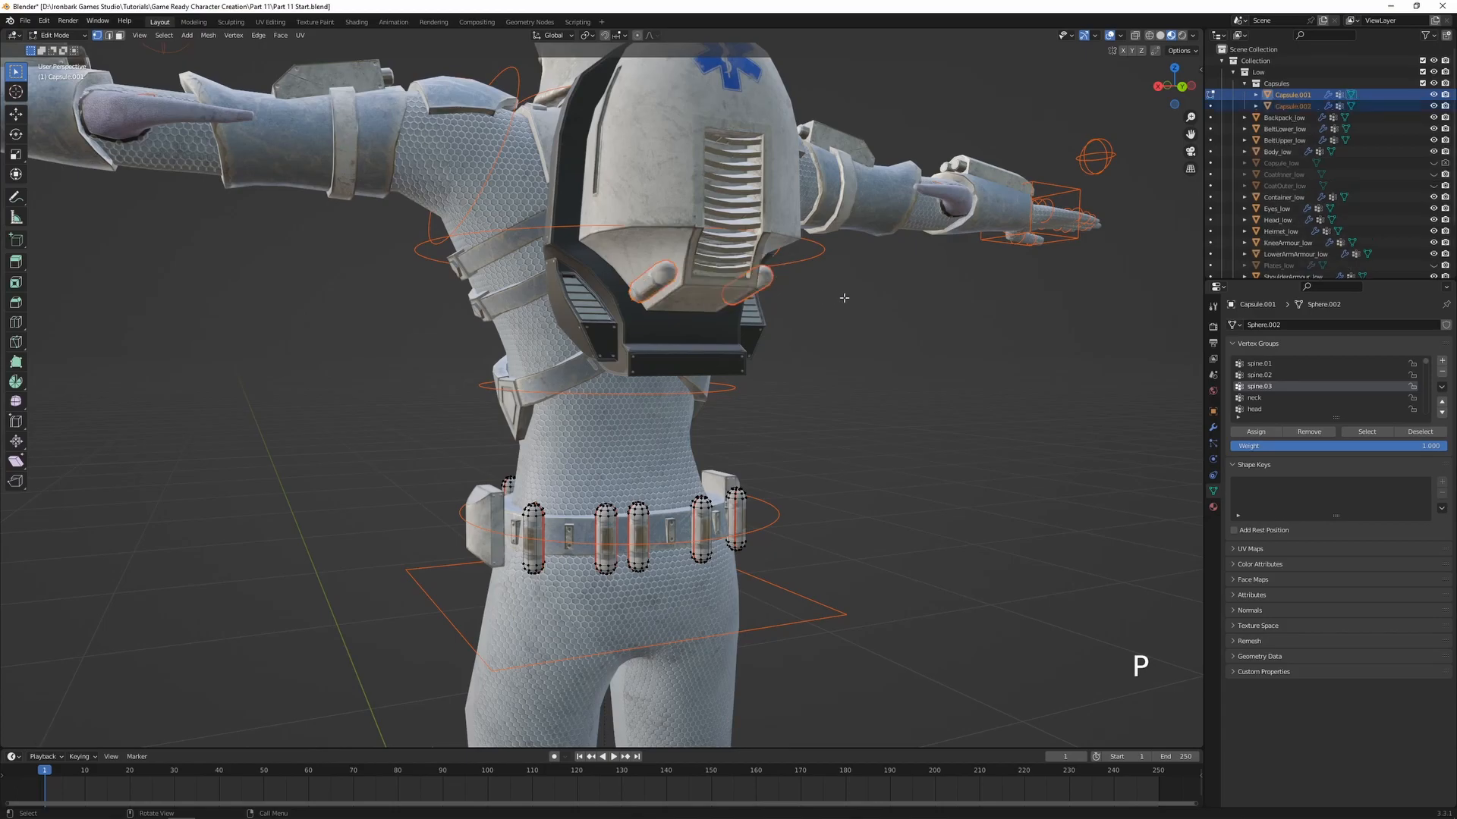
pyautogui.press('Tab')
# Select the separated backpack capsules together with the armature and enter Weight Paint on them
pyautogui.click(657, 293)
pyautogui.keyDown('shift'); pyautogui.moveTo(665, 300); pyautogui.dragTo(666, 322, button='middle'); pyautogui.keyUp('shift')
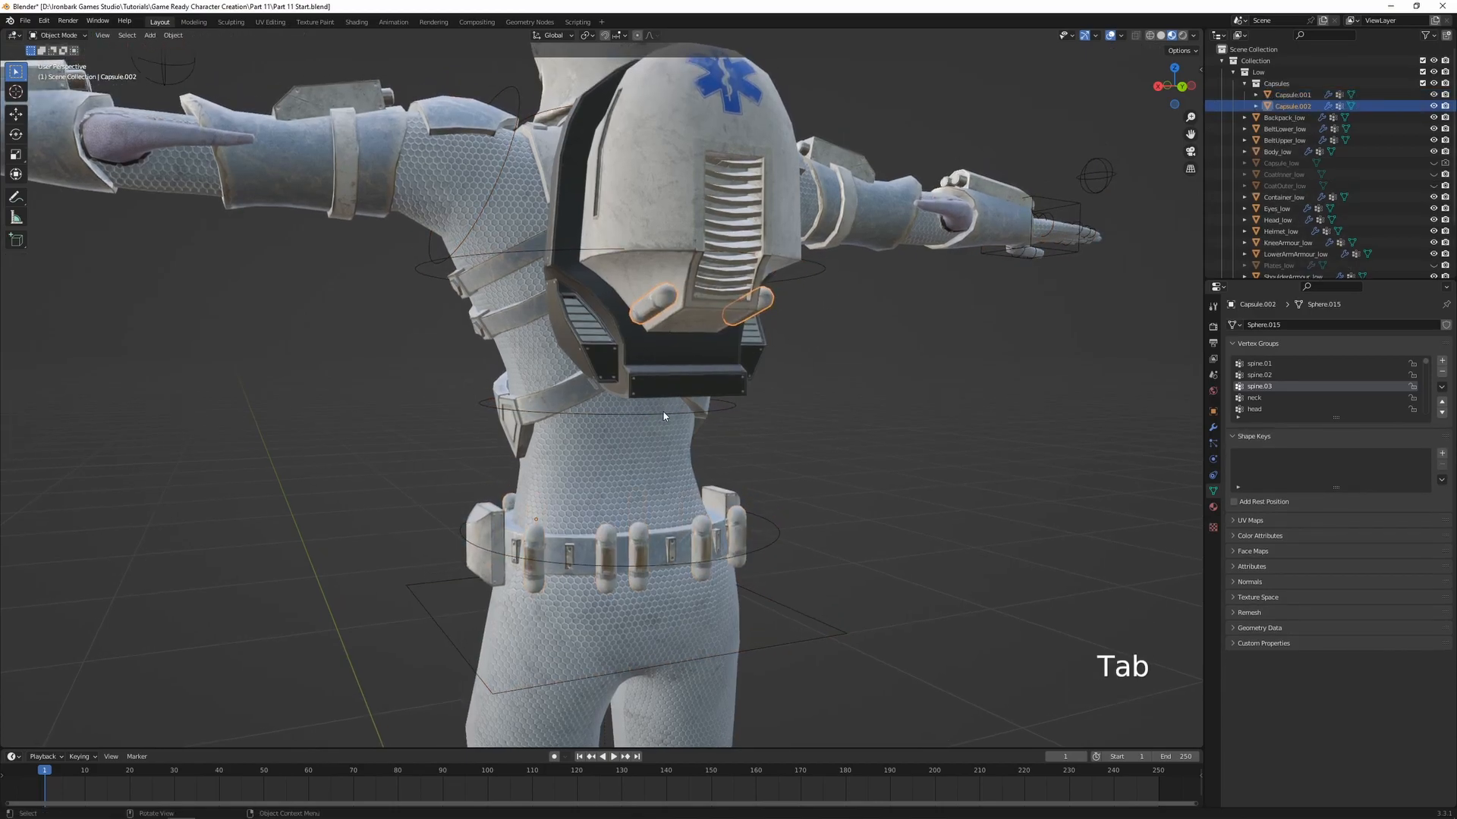
pyautogui.click(664, 412)
pyautogui.keyDown('shift'); pyautogui.click(658, 306); pyautogui.keyUp('shift')
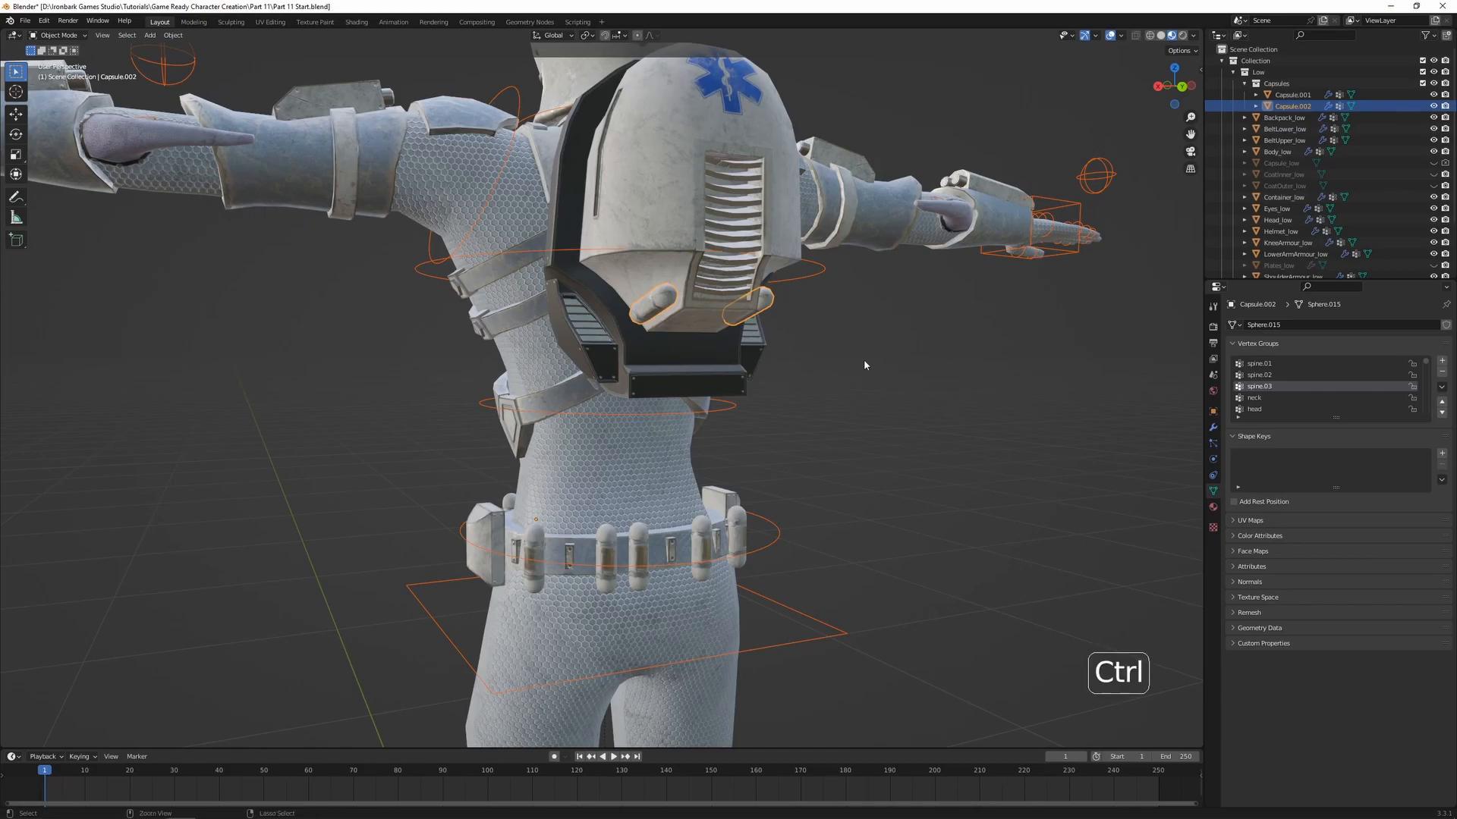
pyautogui.hotkey('ctrl', 'Tab')
pyautogui.click(780, 319)
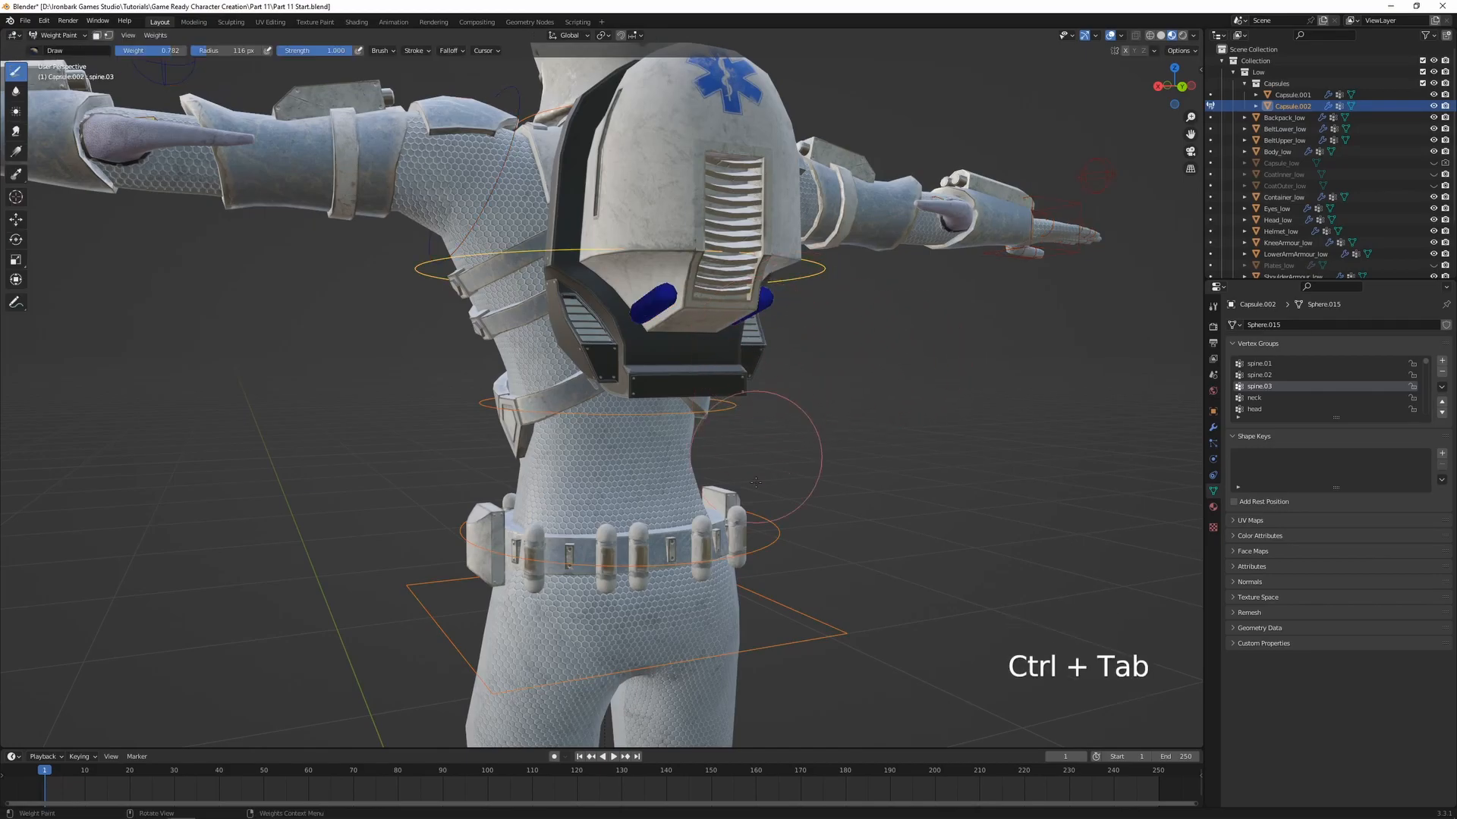
# Assign all vertices of the backpack capsules to the spine.03 group with weight 1.000
pyautogui.keyDown('ctrl'); pyautogui.click(778, 535); pyautogui.keyUp('ctrl')
pyautogui.press('Tab')
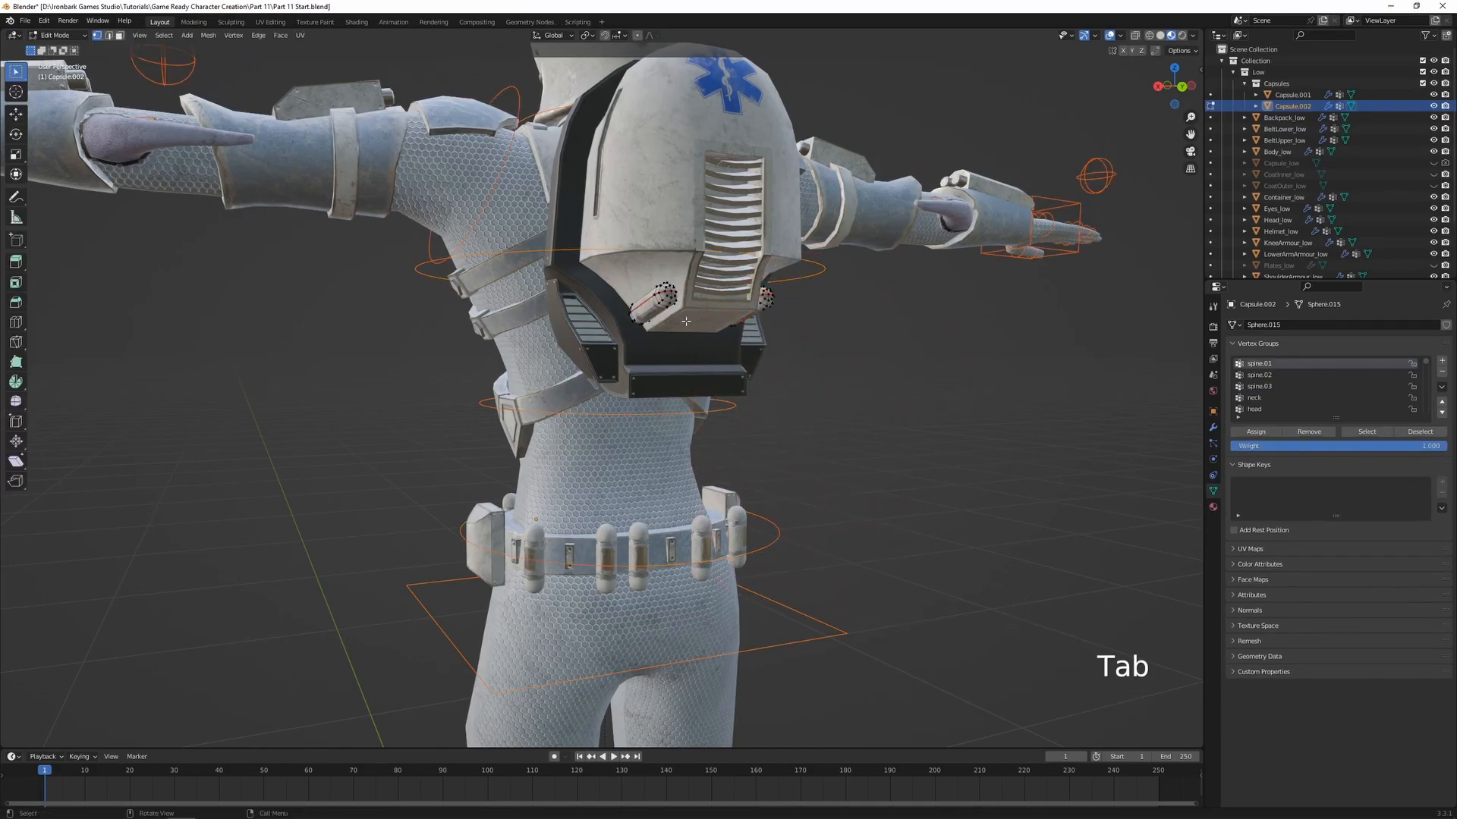
pyautogui.press('a')
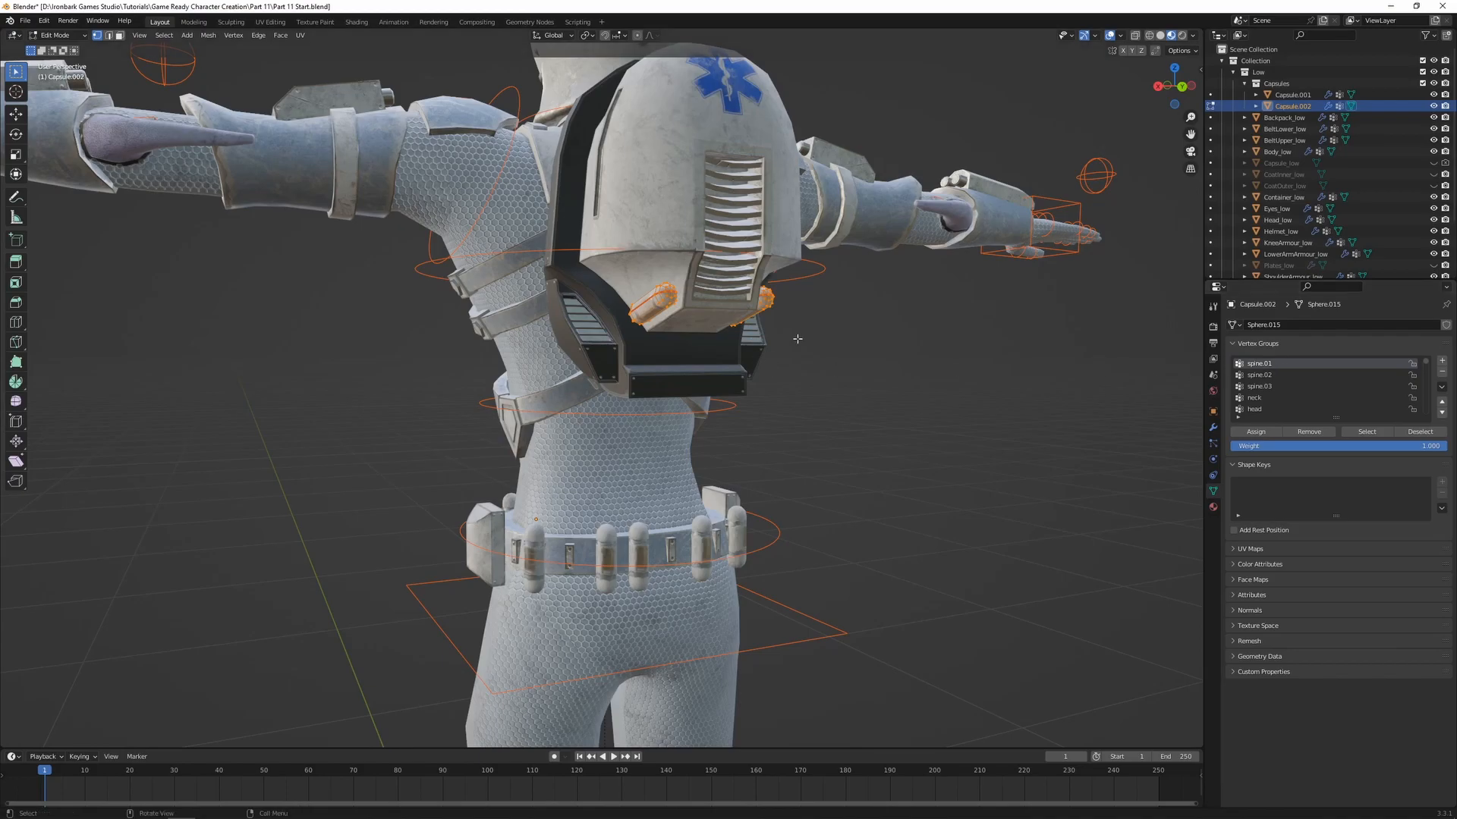
pyautogui.press('Tab')
pyautogui.keyDown('ctrl'); pyautogui.click(830, 287); pyautogui.keyUp('ctrl')
pyautogui.press('Tab')
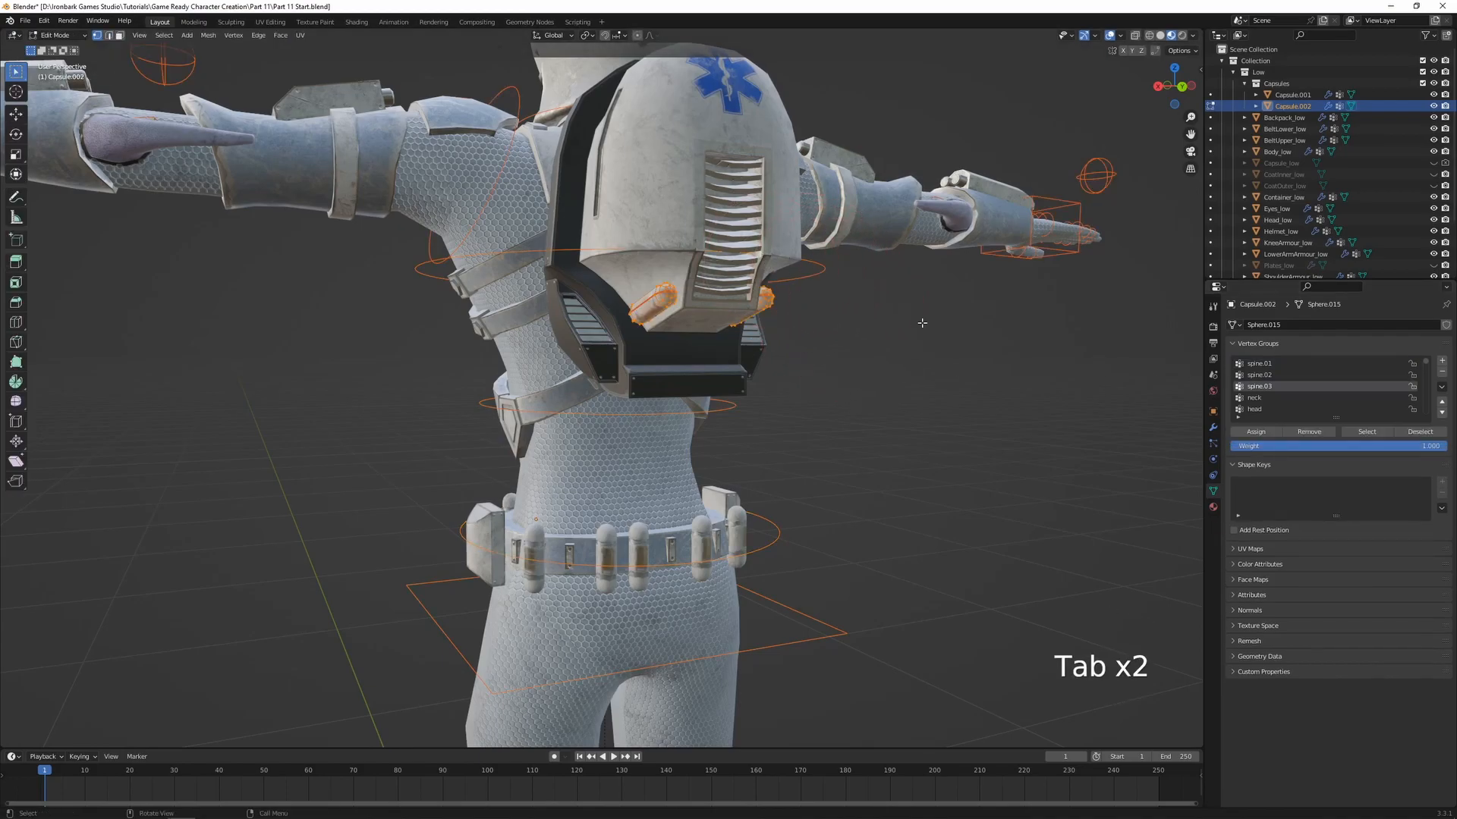
pyautogui.click(1255, 432)
pyautogui.press('Tab')
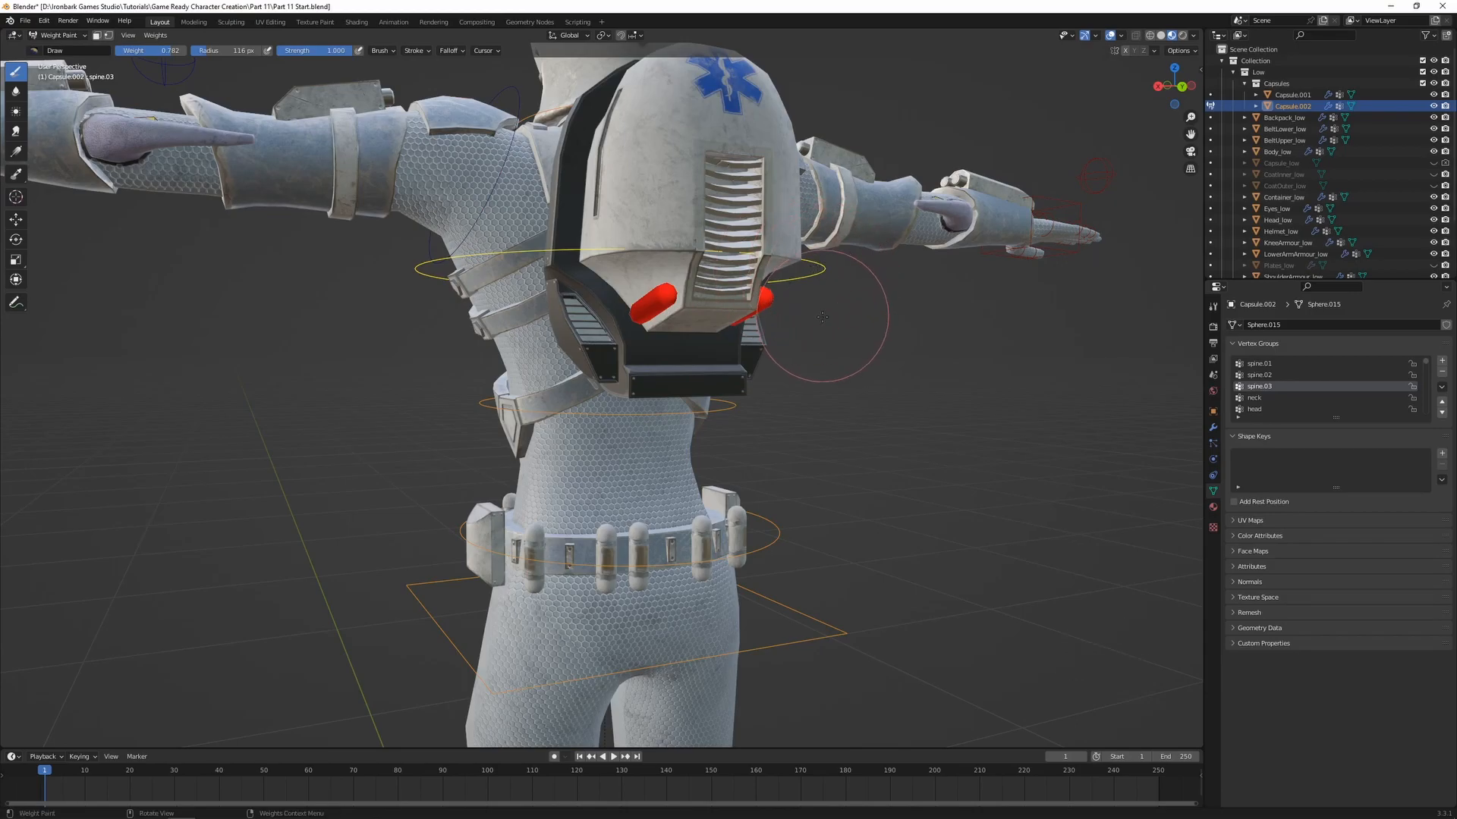
# Test the backpack capsules by freely rotating the spine.03 and spine.01 bones, cancelling each rotation
pyautogui.press('r')
pyautogui.press('r')
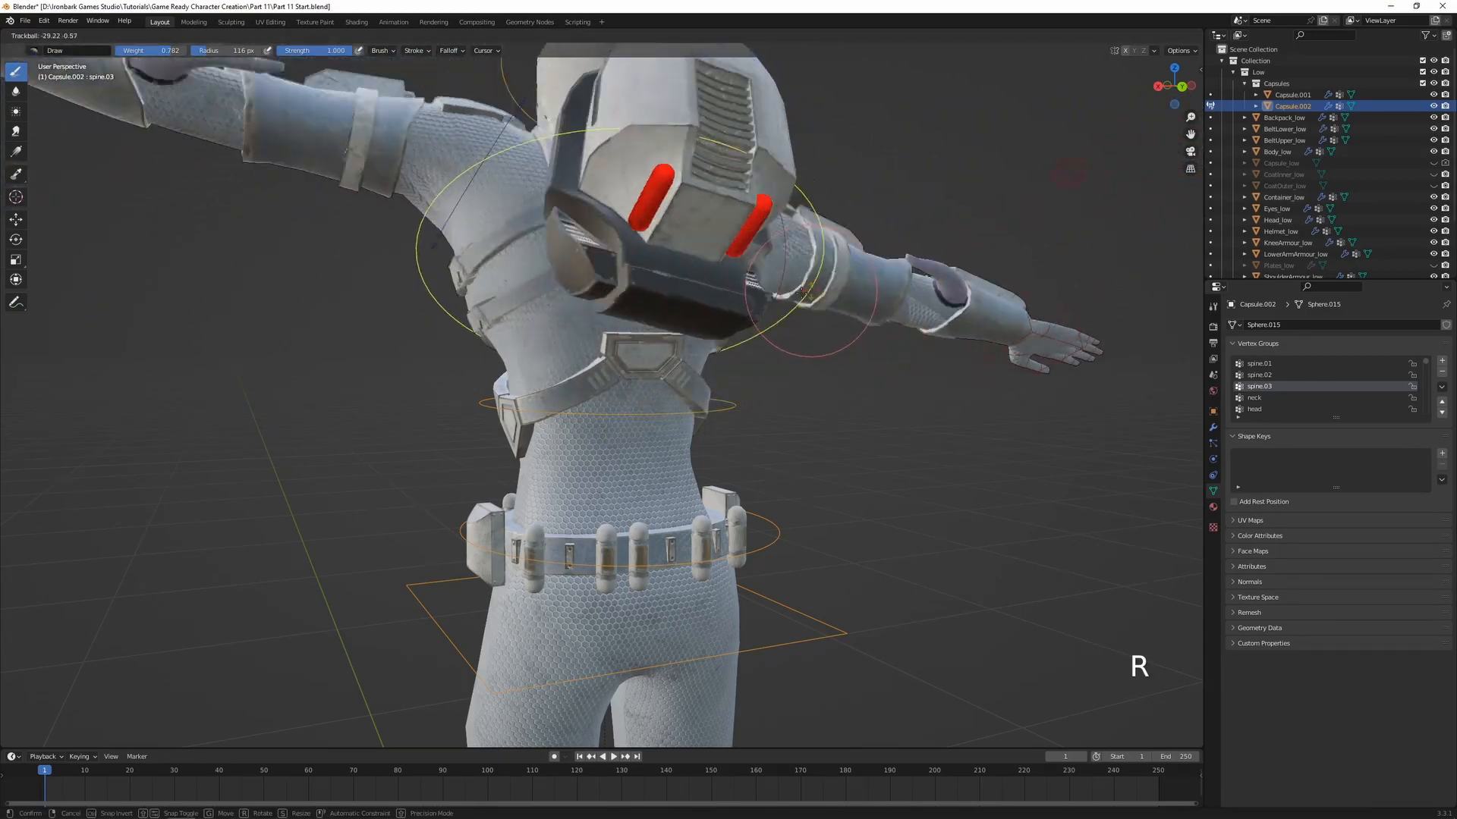
pyautogui.click(835, 318)
pyautogui.keyDown('ctrl'); pyautogui.click(786, 529); pyautogui.keyUp('ctrl')
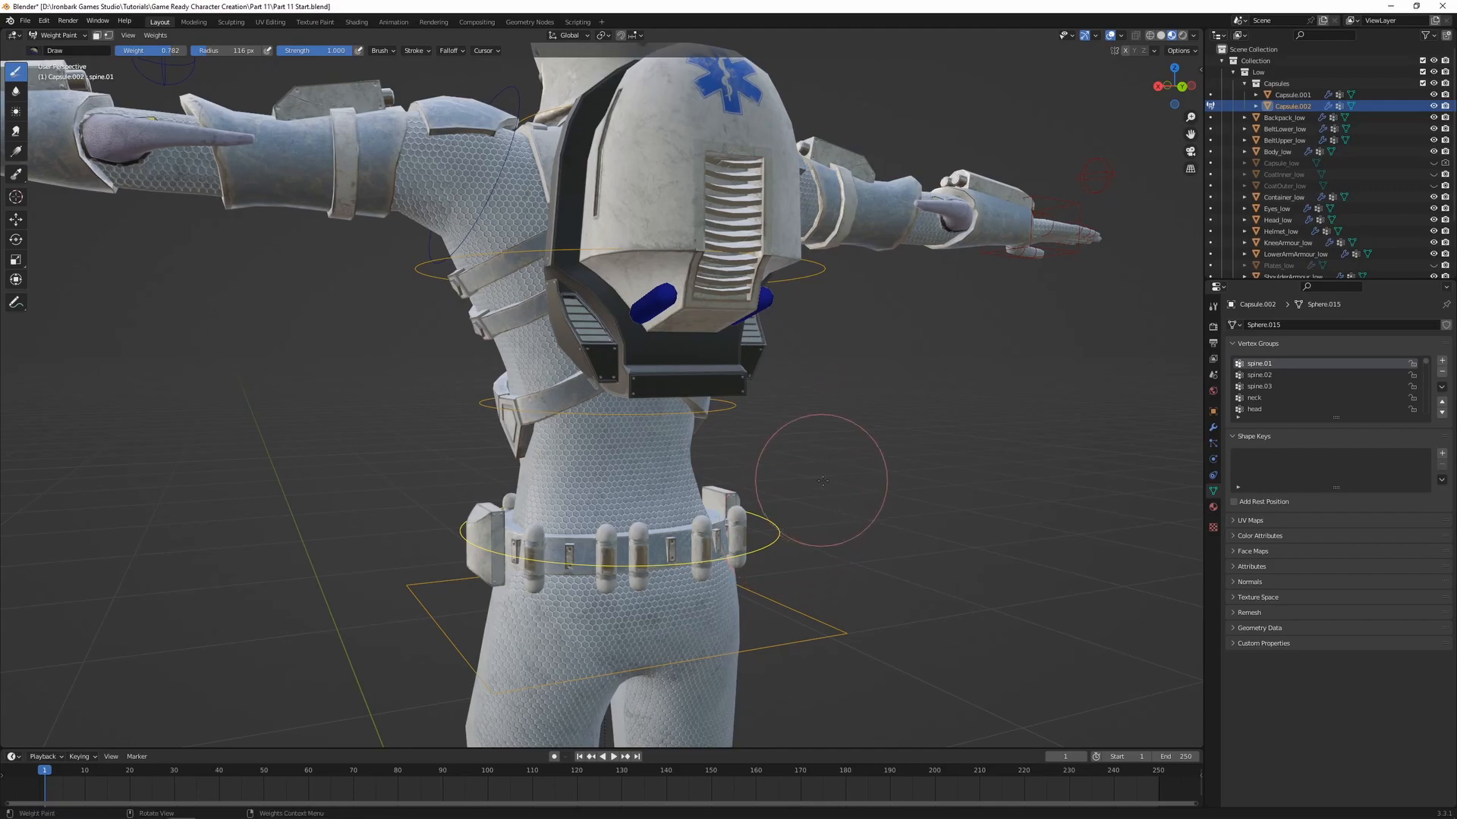
pyautogui.press('r')
pyautogui.press('r')
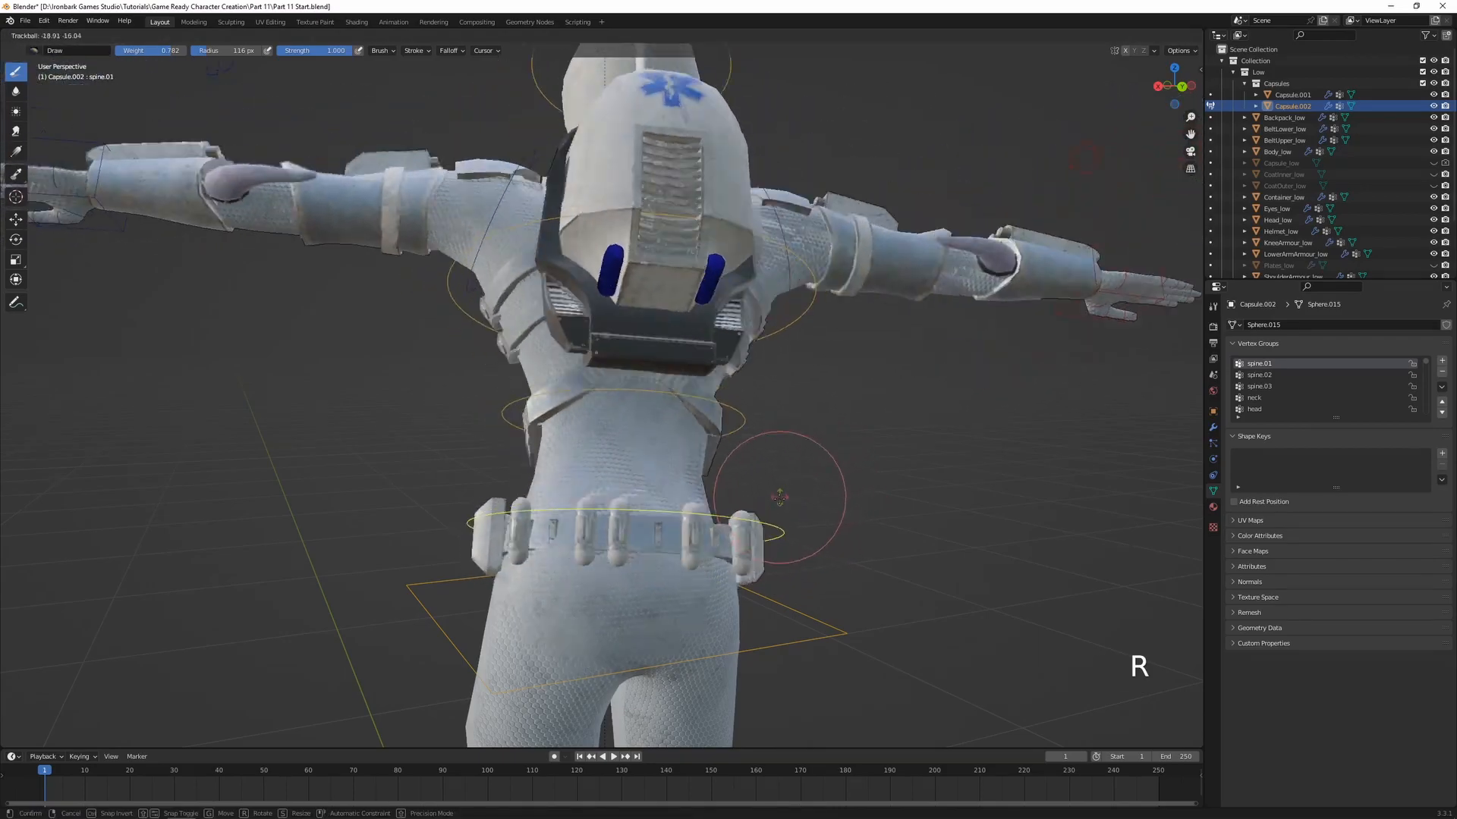
pyautogui.click(723, 406)
# Return to Object Mode and save the file
pyautogui.moveTo(588, 453); pyautogui.dragTo(763, 463, button='middle')
pyautogui.scroll(-3, 763, 463)
pyautogui.moveTo(634, 450)
pyautogui.keyDown('shift'); pyautogui.mouseDown(button='middle')
pyautogui.moveTo(772, 456)
pyautogui.moveTo(758, 444)
pyautogui.moveTo(799, 439)
pyautogui.mouseUp(button='middle'); pyautogui.keyUp('shift')
pyautogui.hotkey('ctrl', 'Tab')
pyautogui.hotkey('ctrl', 's')
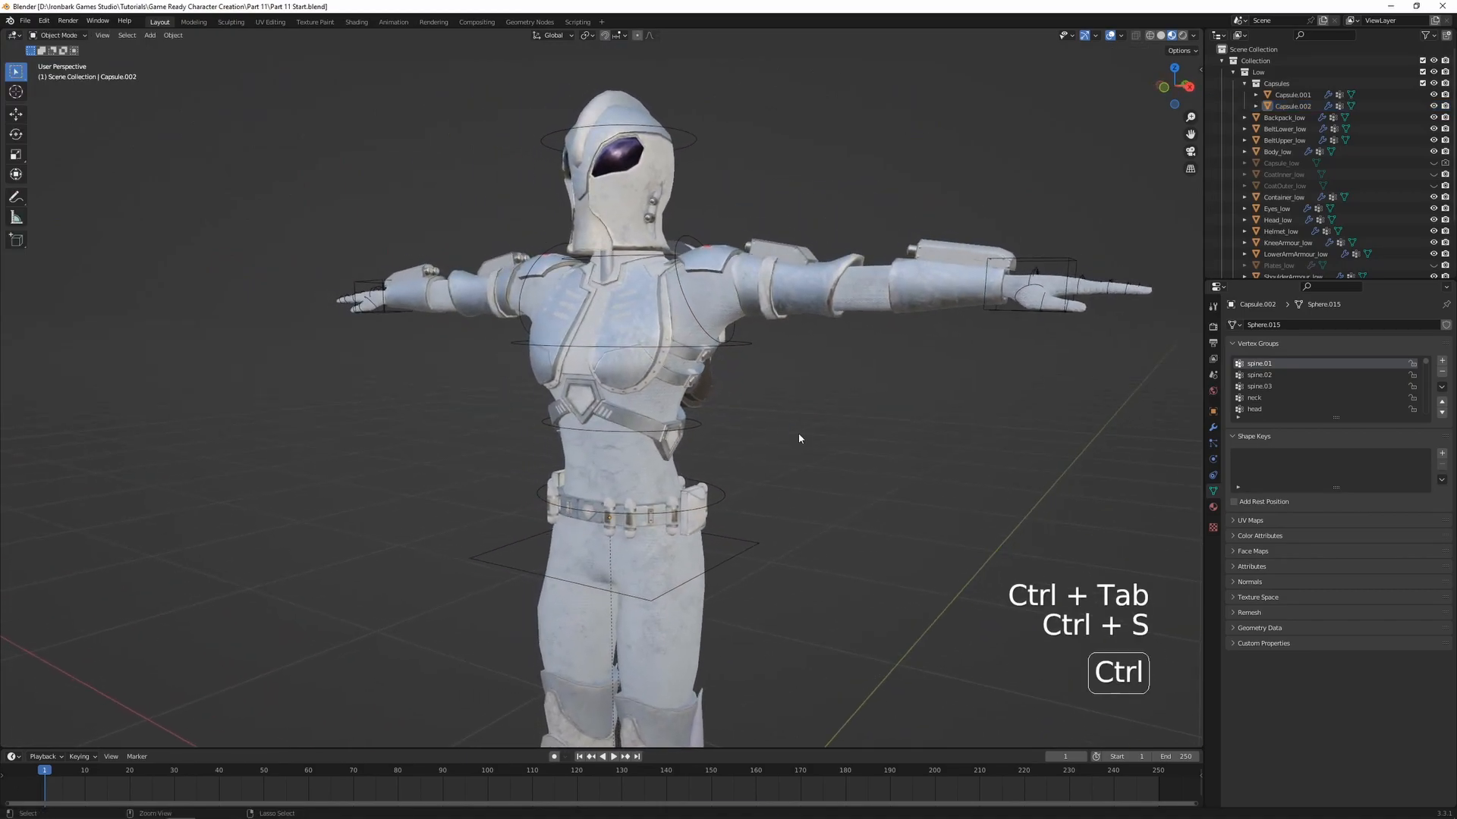
# Unhide the Plates_low object and examine the plates on the character's abdomen
pyautogui.scroll(-3, 1400, 184)
pyautogui.click(1433, 198)
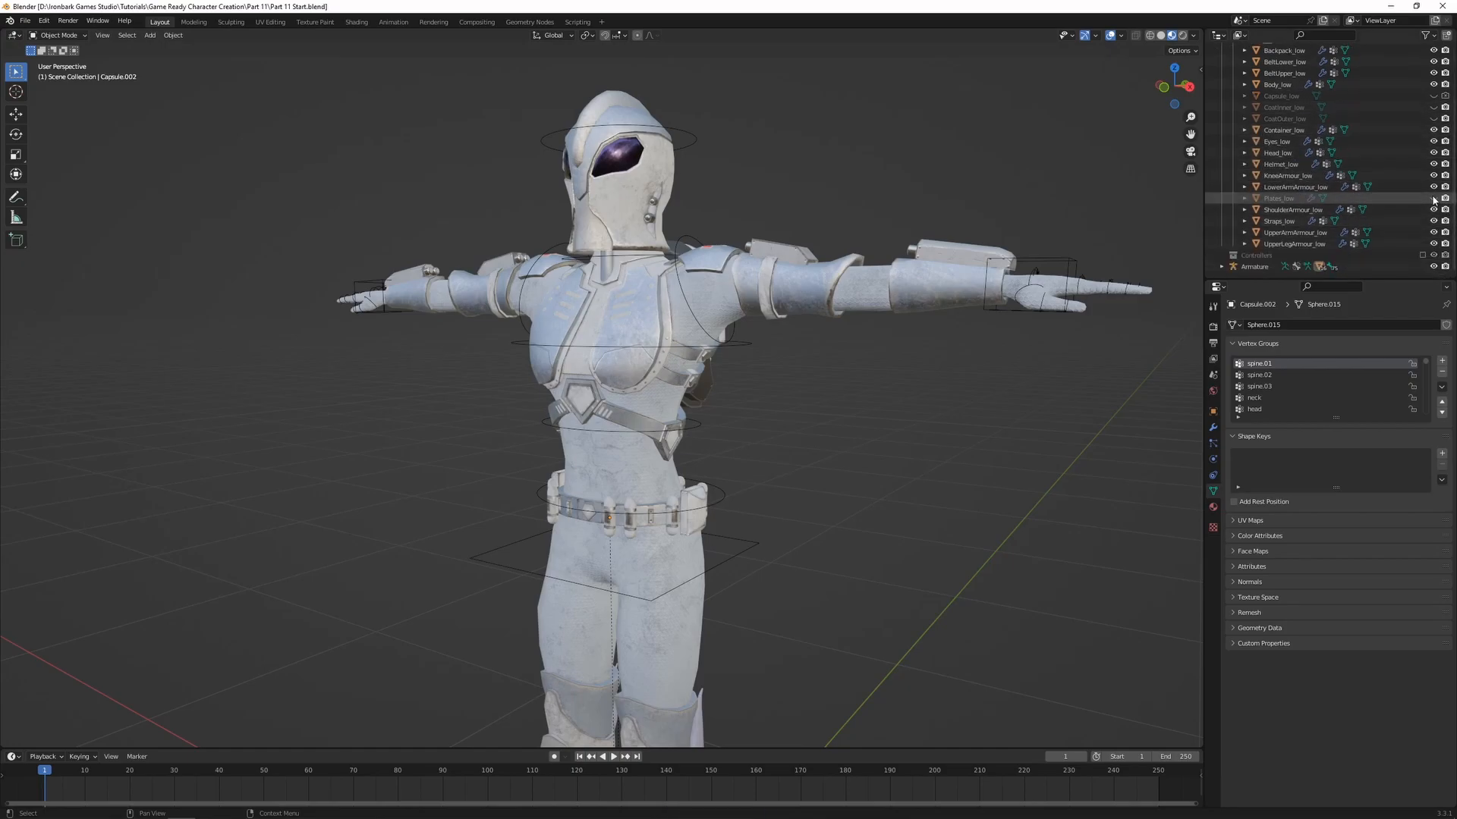
pyautogui.keyDown('shift'); pyautogui.moveTo(694, 431); pyautogui.dragTo(659, 396, button='middle'); pyautogui.keyUp('shift')
pyautogui.scroll(3, 663, 334)
pyautogui.scroll(2, 704, 386)
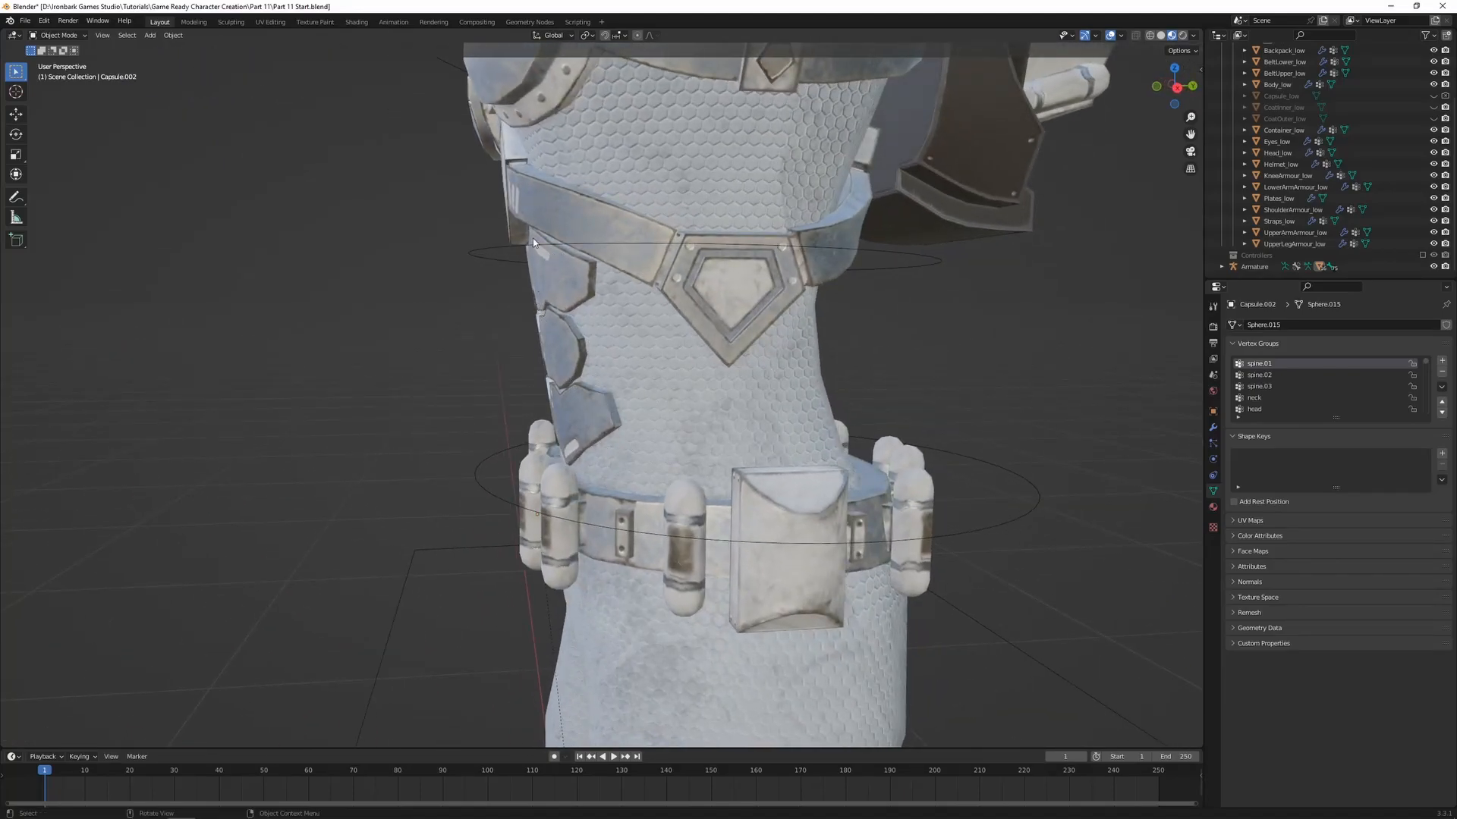
pyautogui.moveTo(507, 421); pyautogui.dragTo(605, 403, button='middle')
pyautogui.moveTo(683, 336); pyautogui.dragTo(649, 305, button='middle')
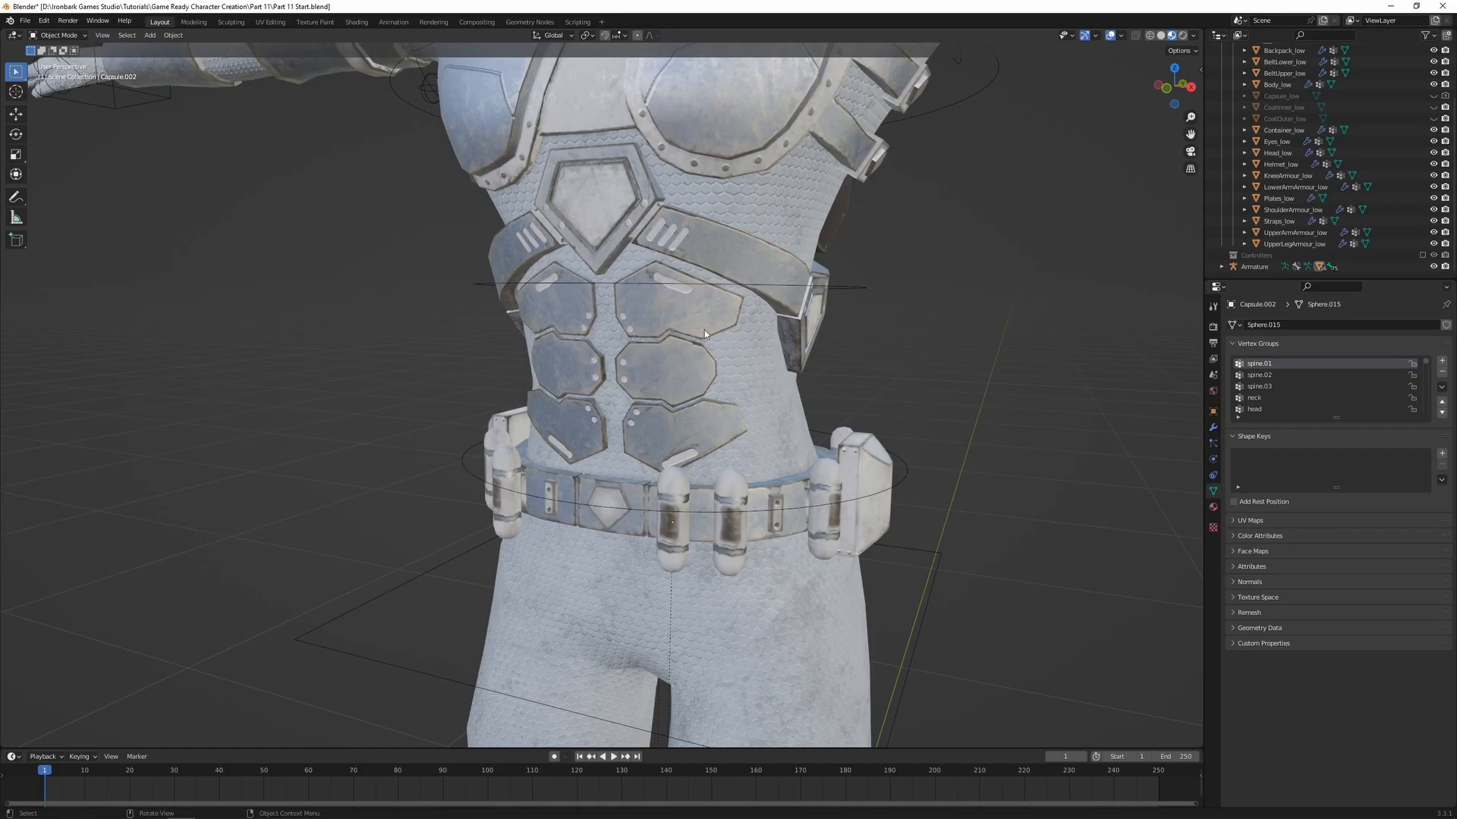
# Parent the abdominal plates to the armature using Armature Deform with automatic weights, and enter Weight Paint on them
pyautogui.click(648, 382)
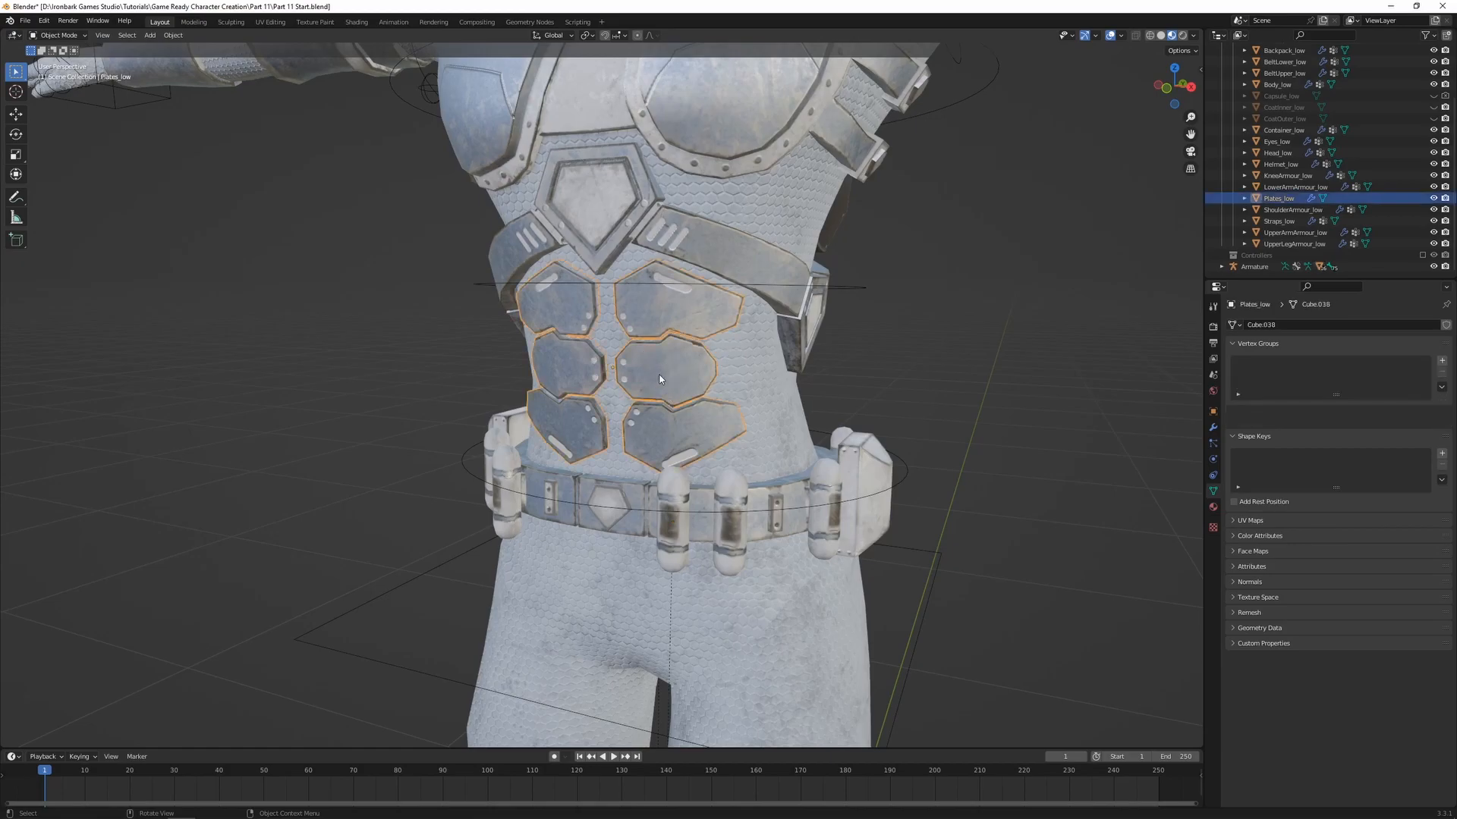
pyautogui.keyDown('shift'); pyautogui.click(871, 291); pyautogui.keyUp('shift')
pyautogui.hotkey('ctrl', 'p')
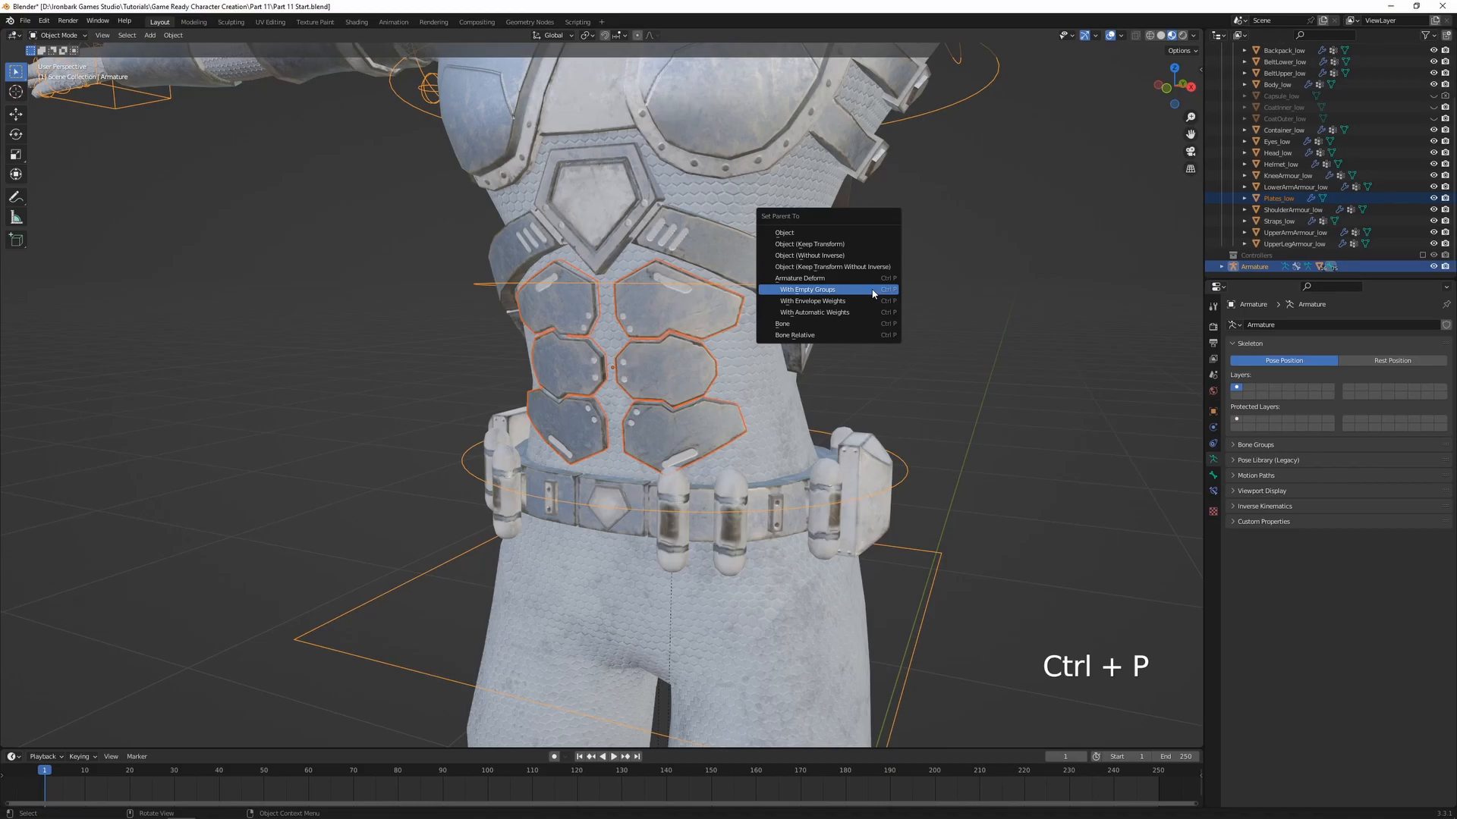
pyautogui.click(838, 313)
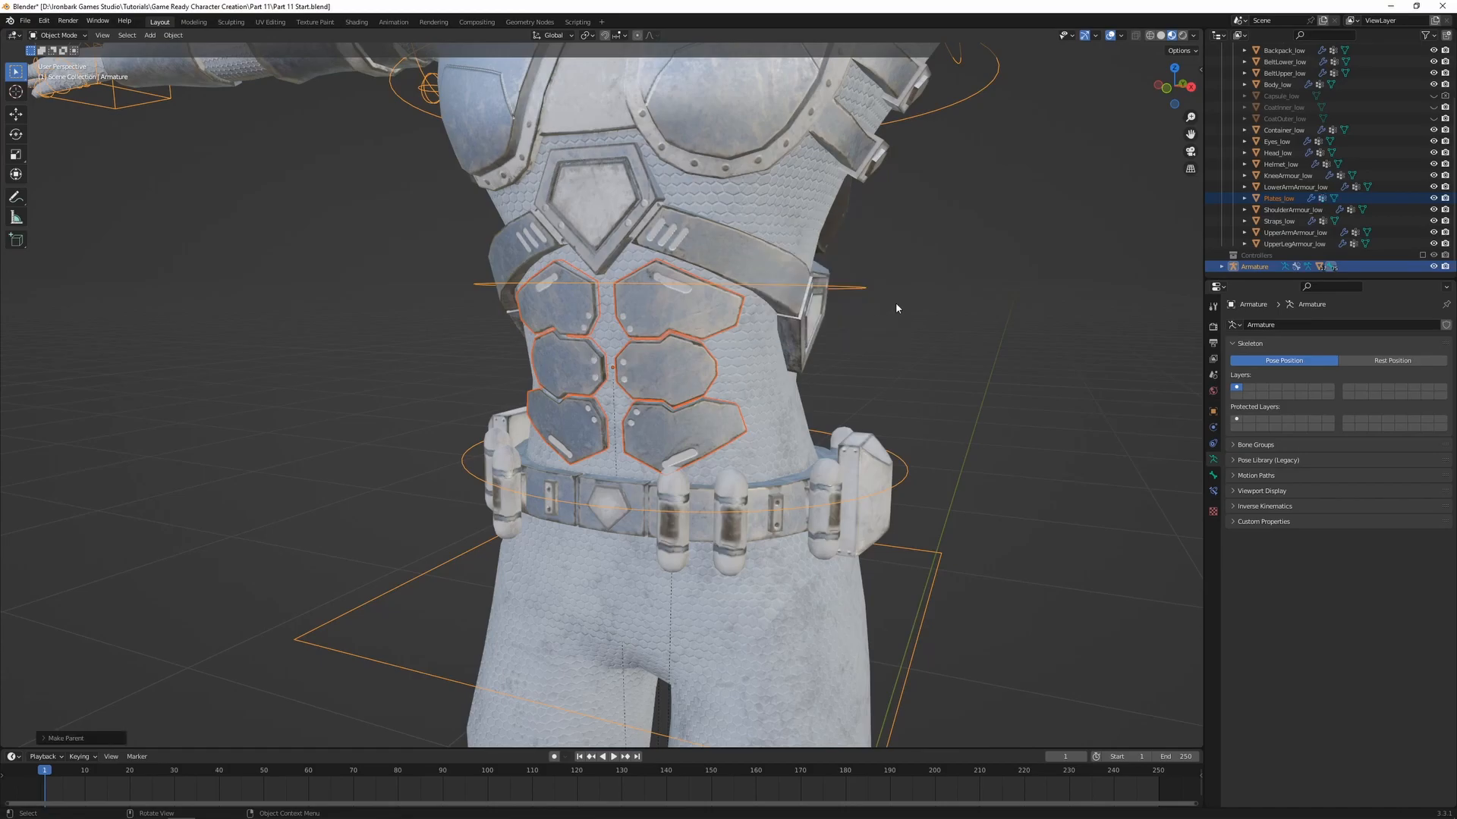
pyautogui.keyDown('shift'); pyautogui.click(692, 363); pyautogui.keyUp('shift')
pyautogui.hotkey('ctrl', 'Tab')
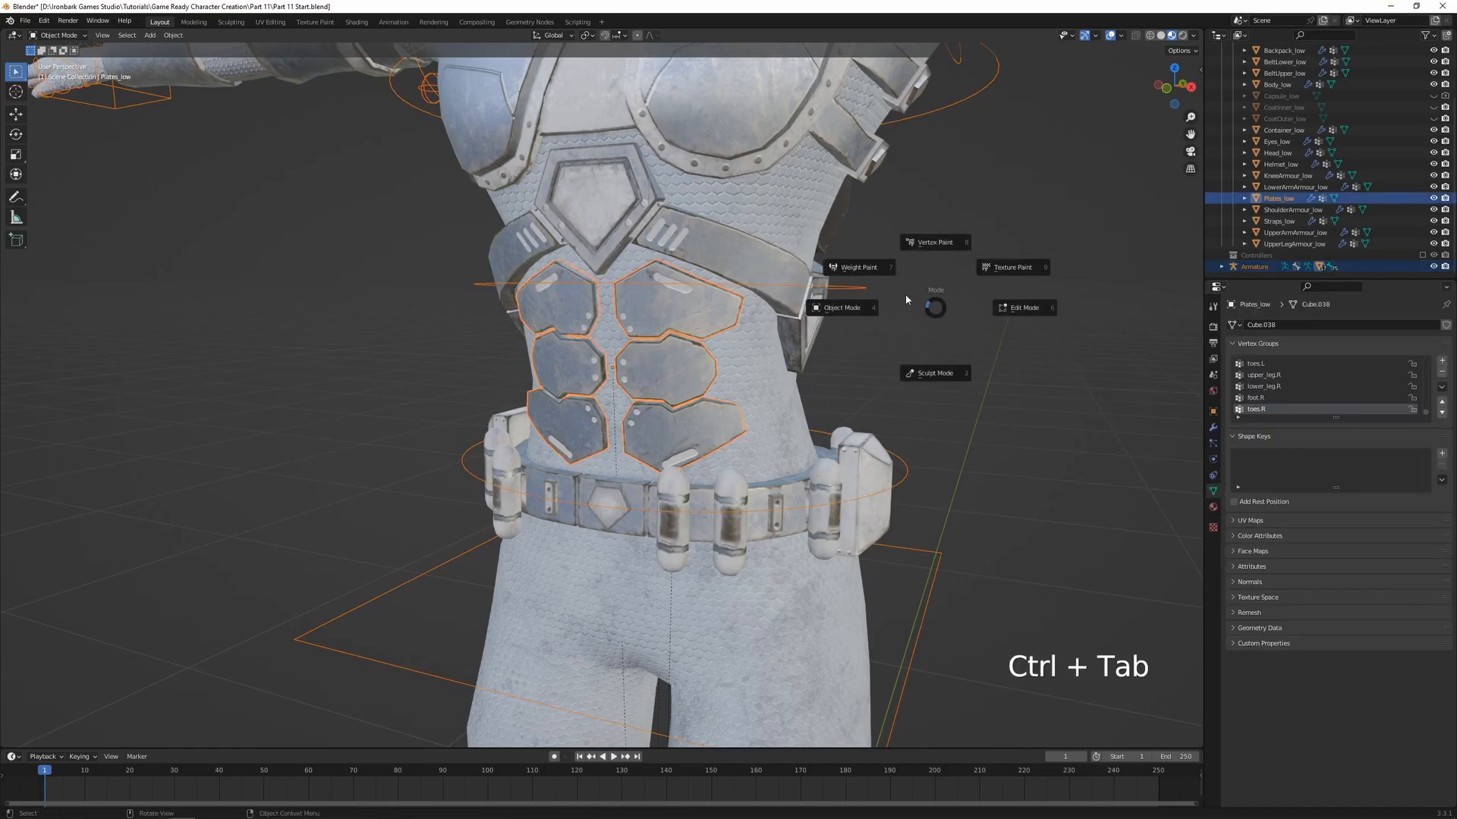
pyautogui.click(914, 297)
# Test the abdominal plates' weighting by freely rotating the spine.01 bone, and cancel the rotation
pyautogui.keyDown('ctrl'); pyautogui.click(772, 474); pyautogui.keyUp('ctrl')
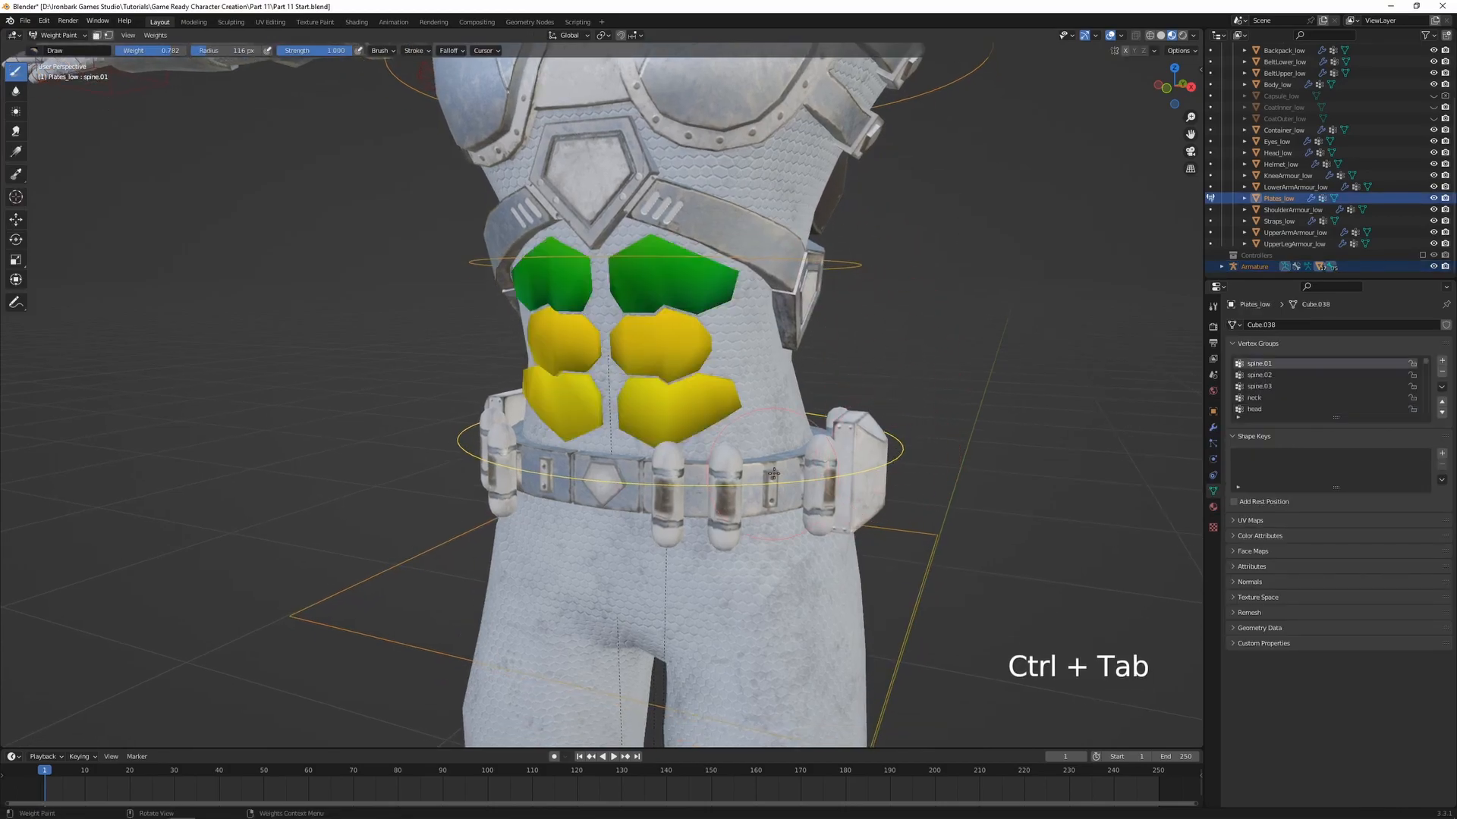
pyautogui.press('r')
pyautogui.press('r')
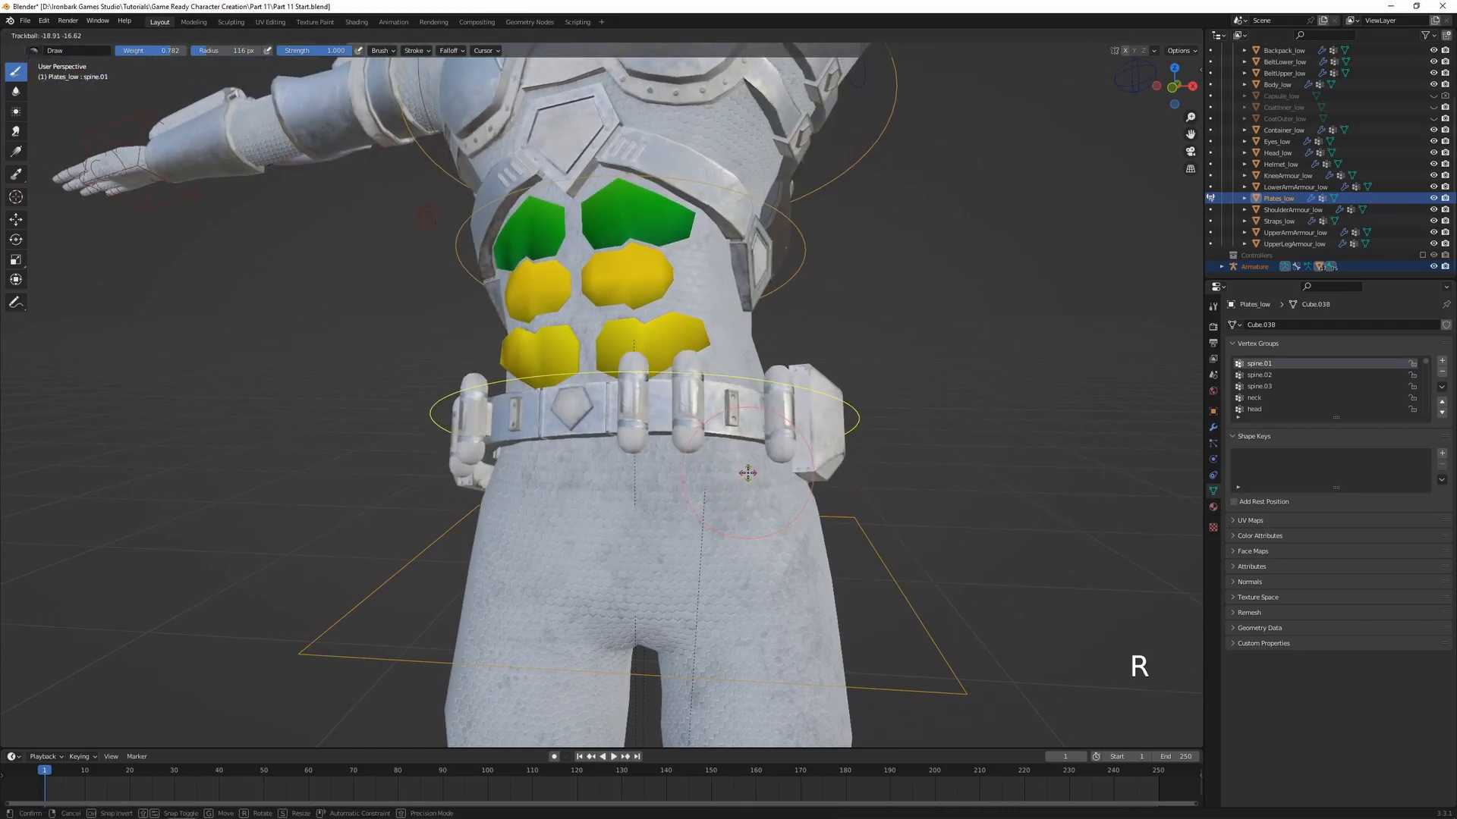
pyautogui.press('Escape')
# Test the abdominal plates' weighting by freely rotating the spine.02 bone, cancel the rotation and inspect the plates from the side
pyautogui.keyDown('ctrl'); pyautogui.click(814, 254); pyautogui.keyUp('ctrl')
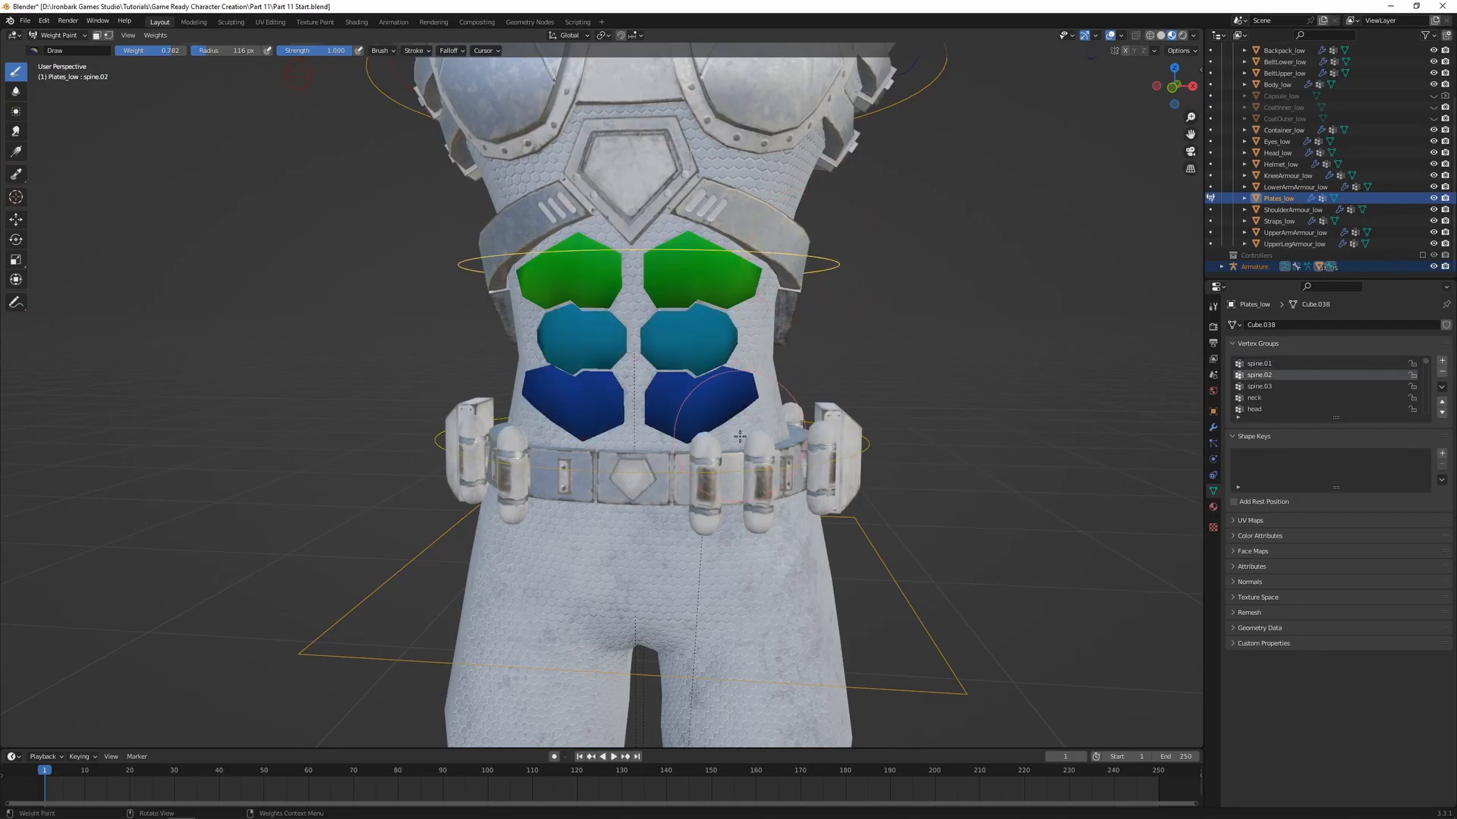
pyautogui.press('r')
pyautogui.press('r')
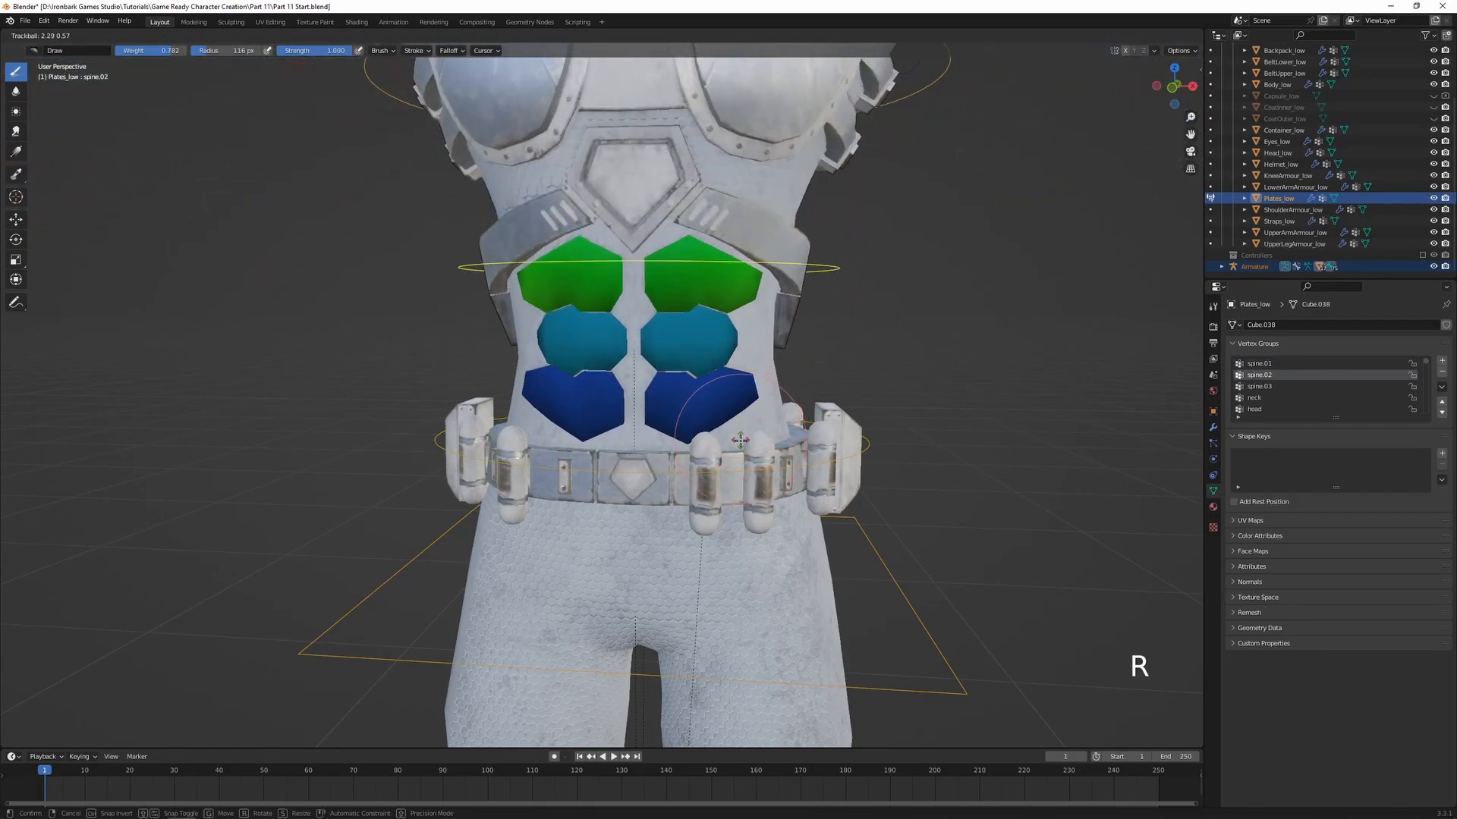
pyautogui.press('Escape')
pyautogui.moveTo(736, 399); pyautogui.dragTo(672, 408, button='middle')
pyautogui.press('r')
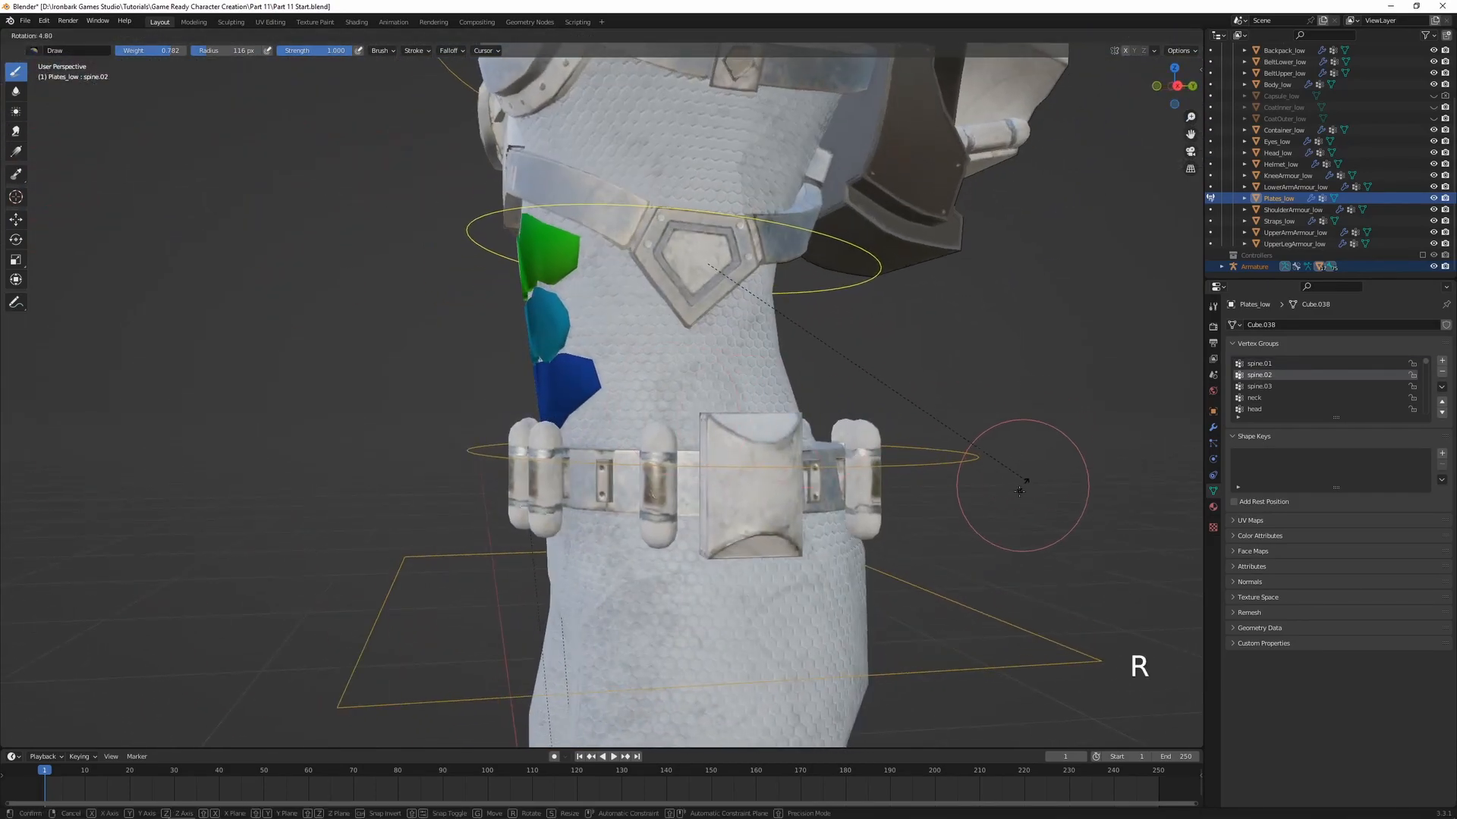
pyautogui.rightClick(943, 442)
pyautogui.scroll(-1, 880, 365)
pyautogui.keyDown('shift'); pyautogui.moveTo(668, 262); pyautogui.dragTo(774, 390, button='middle'); pyautogui.keyUp('shift')
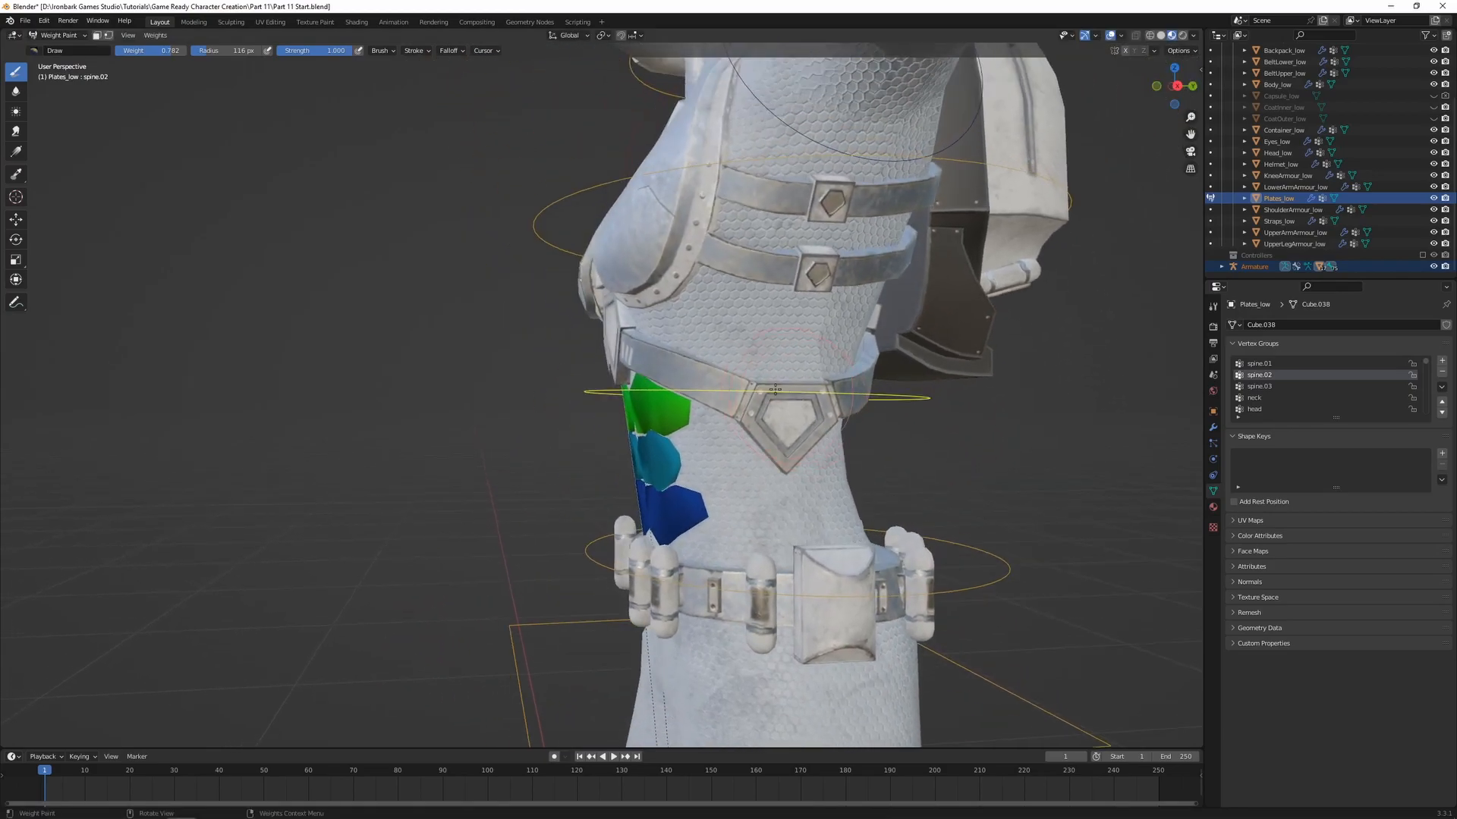
# Test the spine.03 and hips bones by rotating each one against the abdominal plates, and cancel both rotations
pyautogui.keyDown('ctrl'); pyautogui.click(588, 193); pyautogui.keyUp('ctrl')
pyautogui.moveTo(588, 193); pyautogui.dragTo(754, 209, button='middle')
pyautogui.press('r')
pyautogui.press('r')
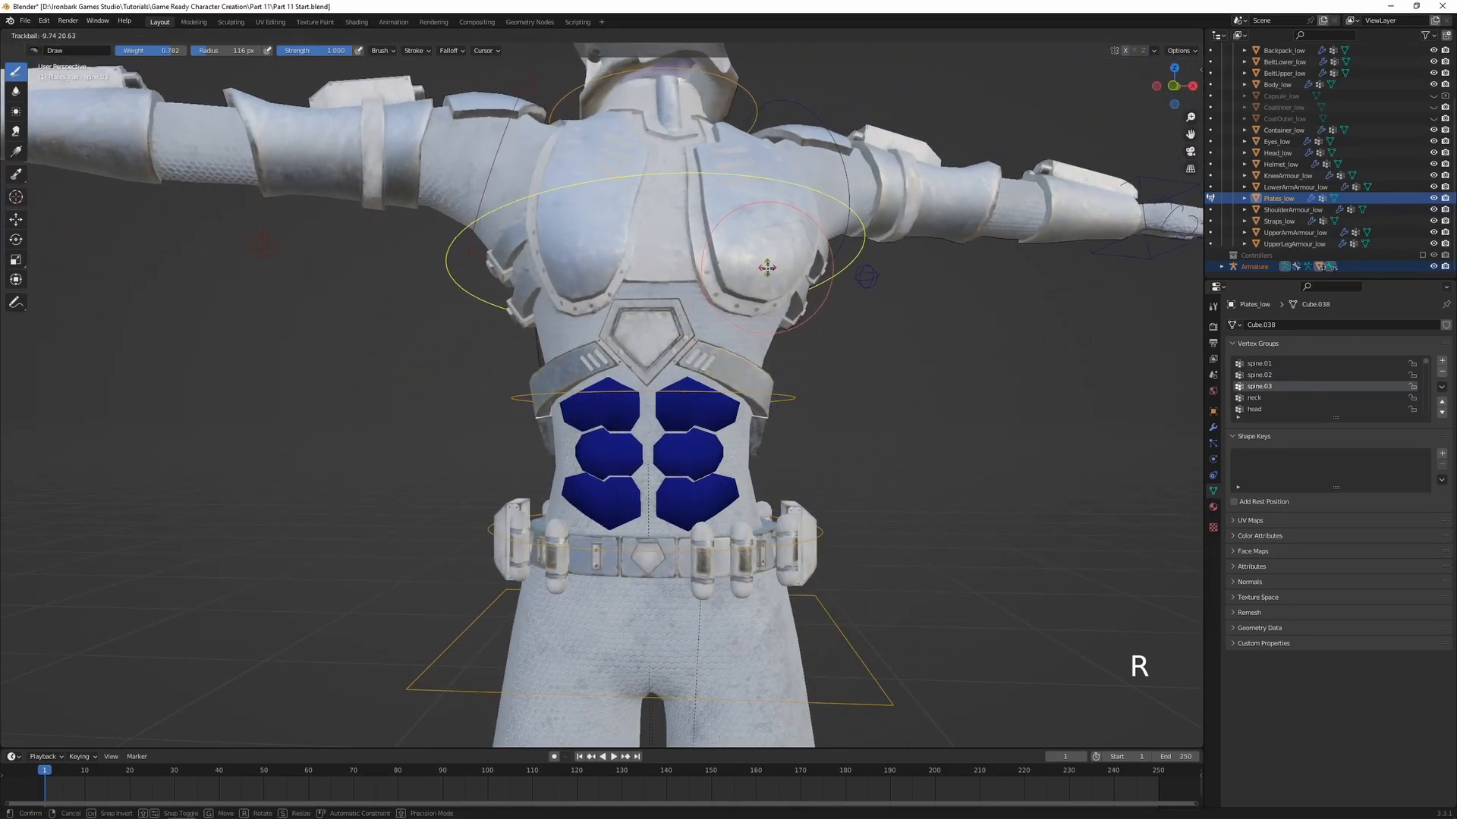
pyautogui.rightClick(767, 267)
pyautogui.scroll(-1, 871, 590)
pyautogui.keyDown('ctrl'); pyautogui.click(818, 615); pyautogui.keyUp('ctrl')
pyautogui.press('r')
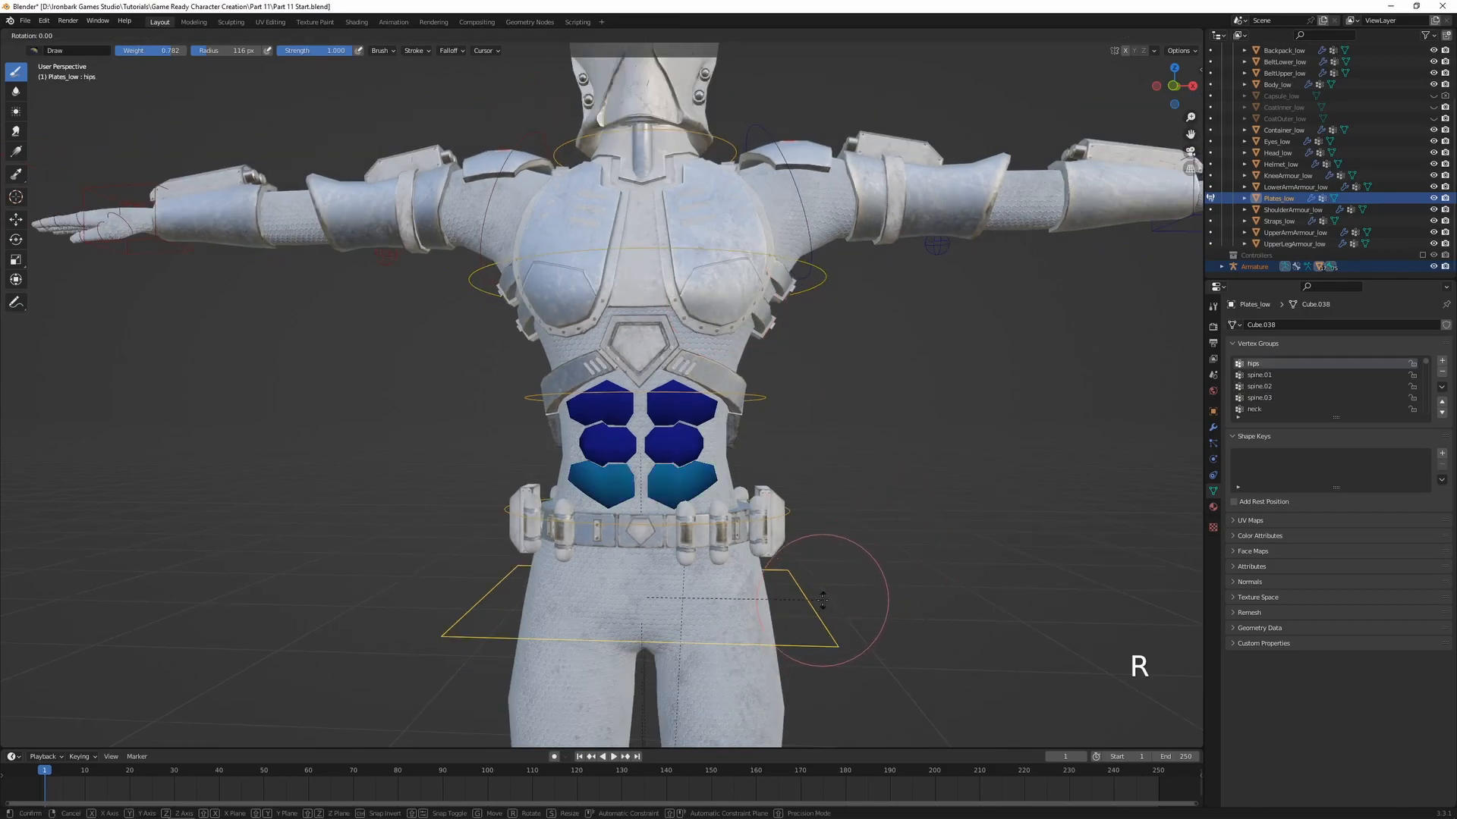
pyautogui.rightClick(790, 601)
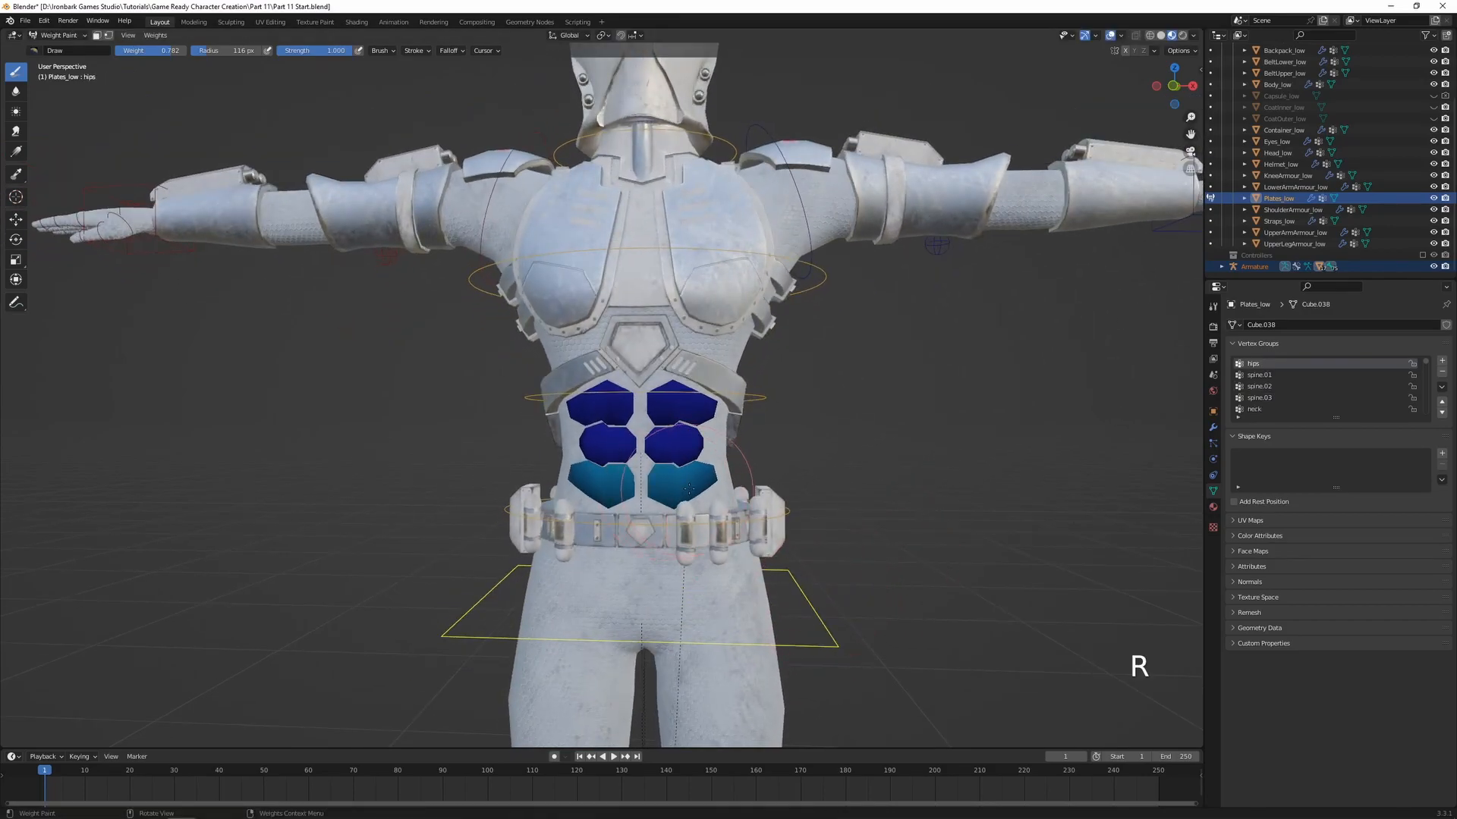
# Assign all vertices of the abdominal plates to the spine.01 vertex group with weight 1.000
pyautogui.keyDown('ctrl'); pyautogui.click(769, 395); pyautogui.keyUp('ctrl')
pyautogui.keyDown('ctrl'); pyautogui.click(789, 510); pyautogui.keyUp('ctrl')
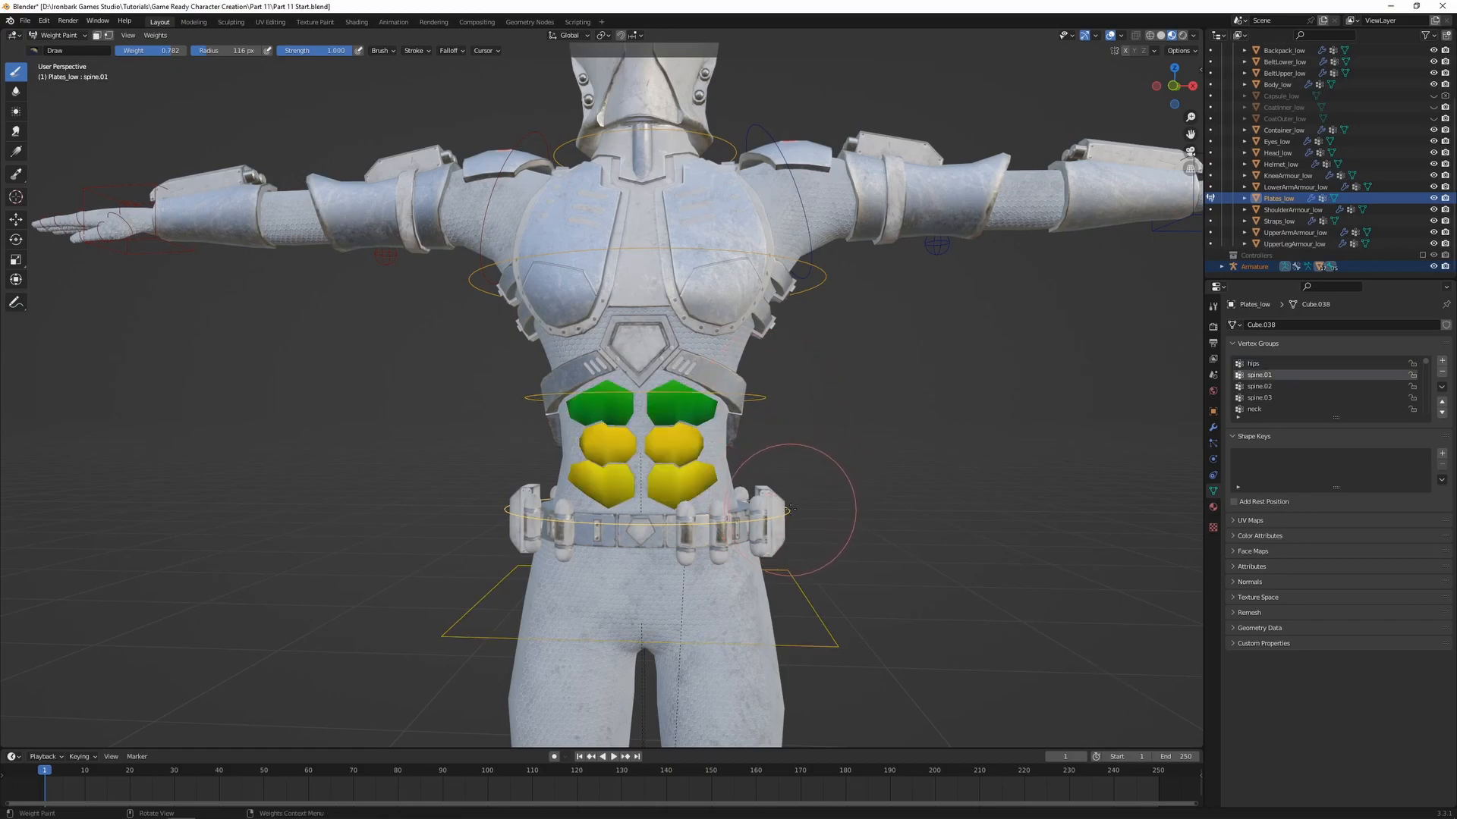
pyautogui.keyDown('shift'); pyautogui.moveTo(818, 540); pyautogui.dragTo(802, 487, button='middle'); pyautogui.keyUp('shift')
pyautogui.scroll(1, 794, 490)
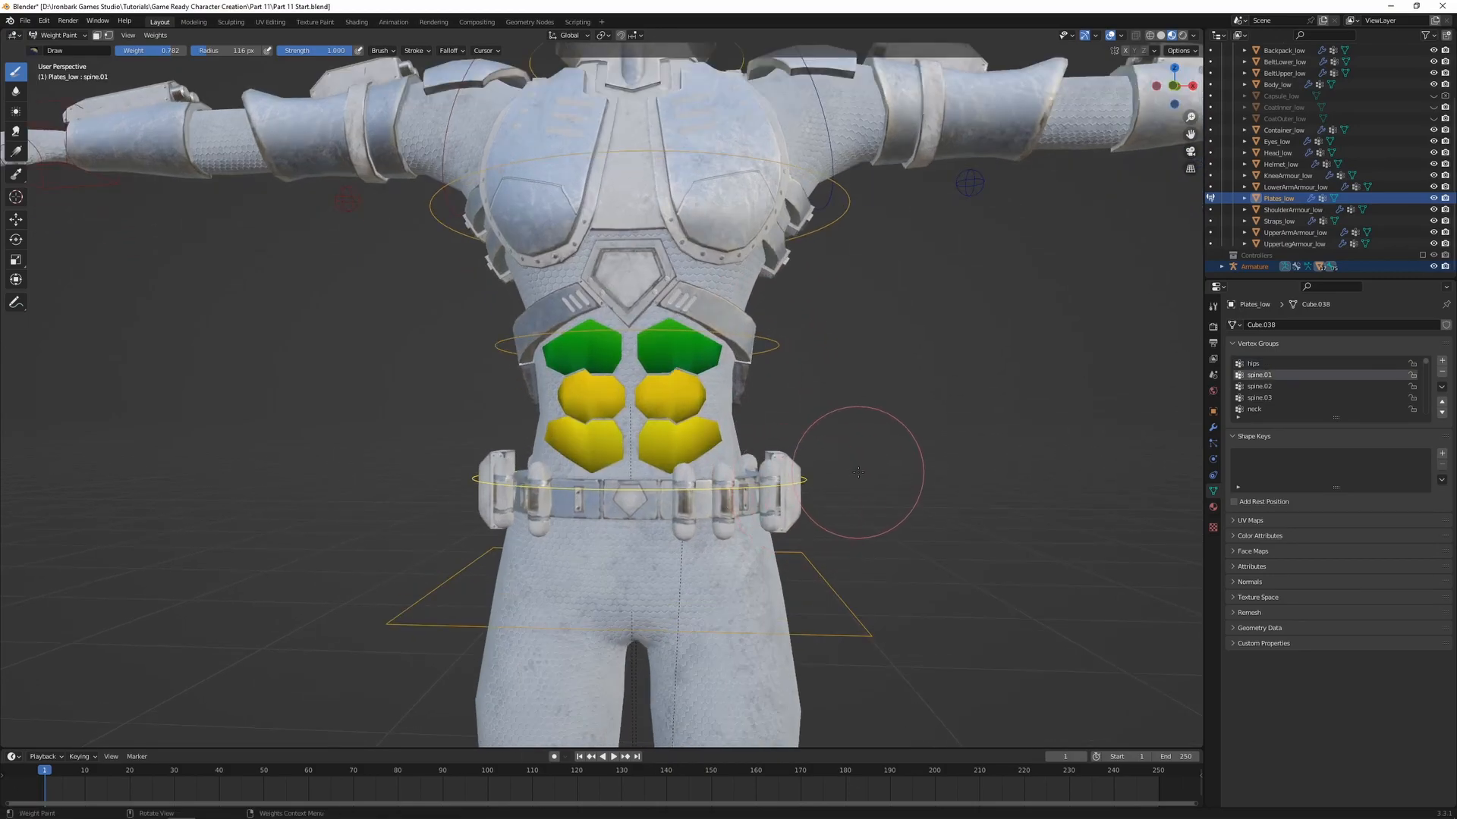
pyautogui.press('Tab')
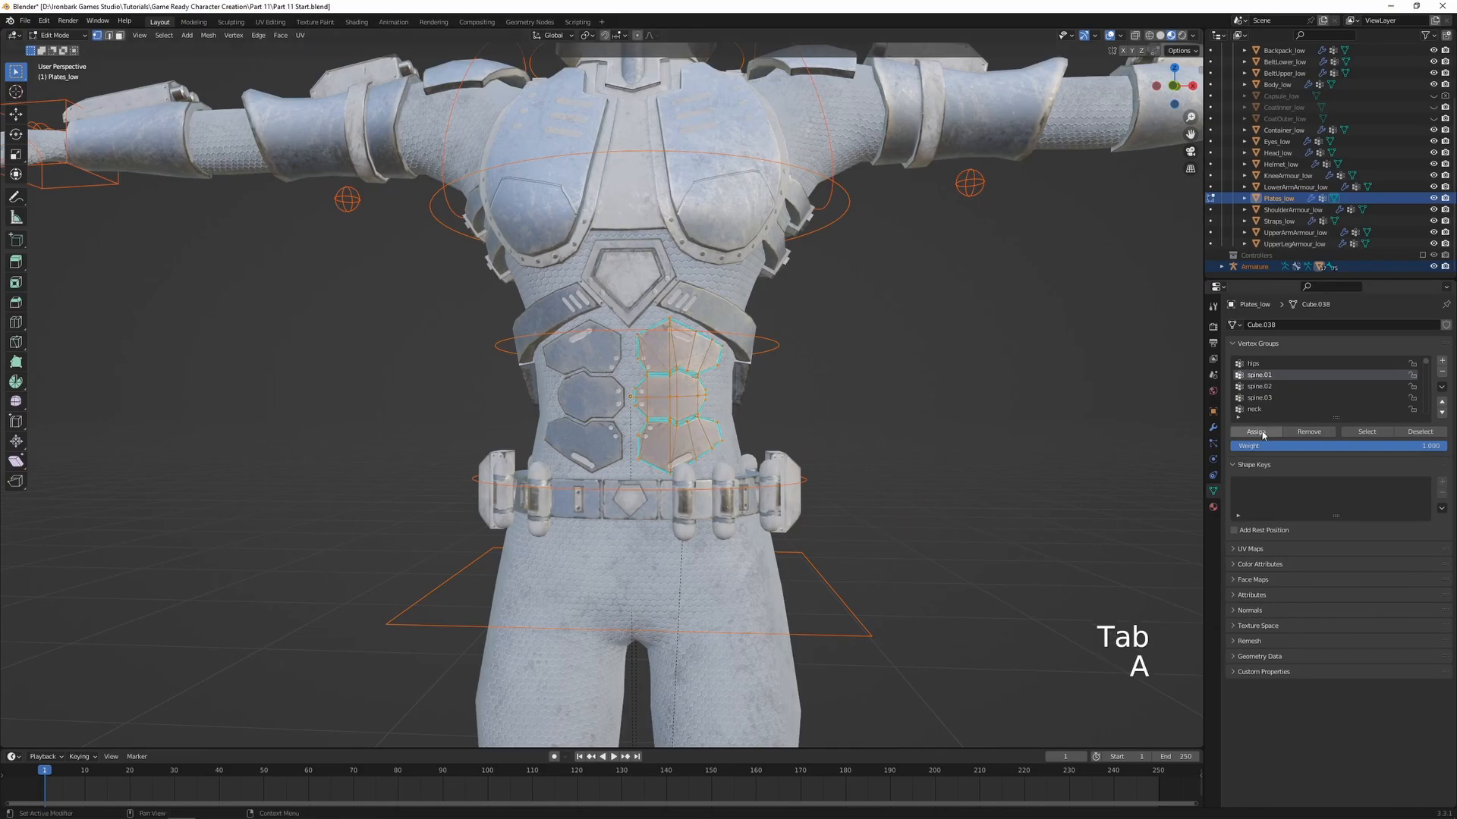
pyautogui.press('Tab')
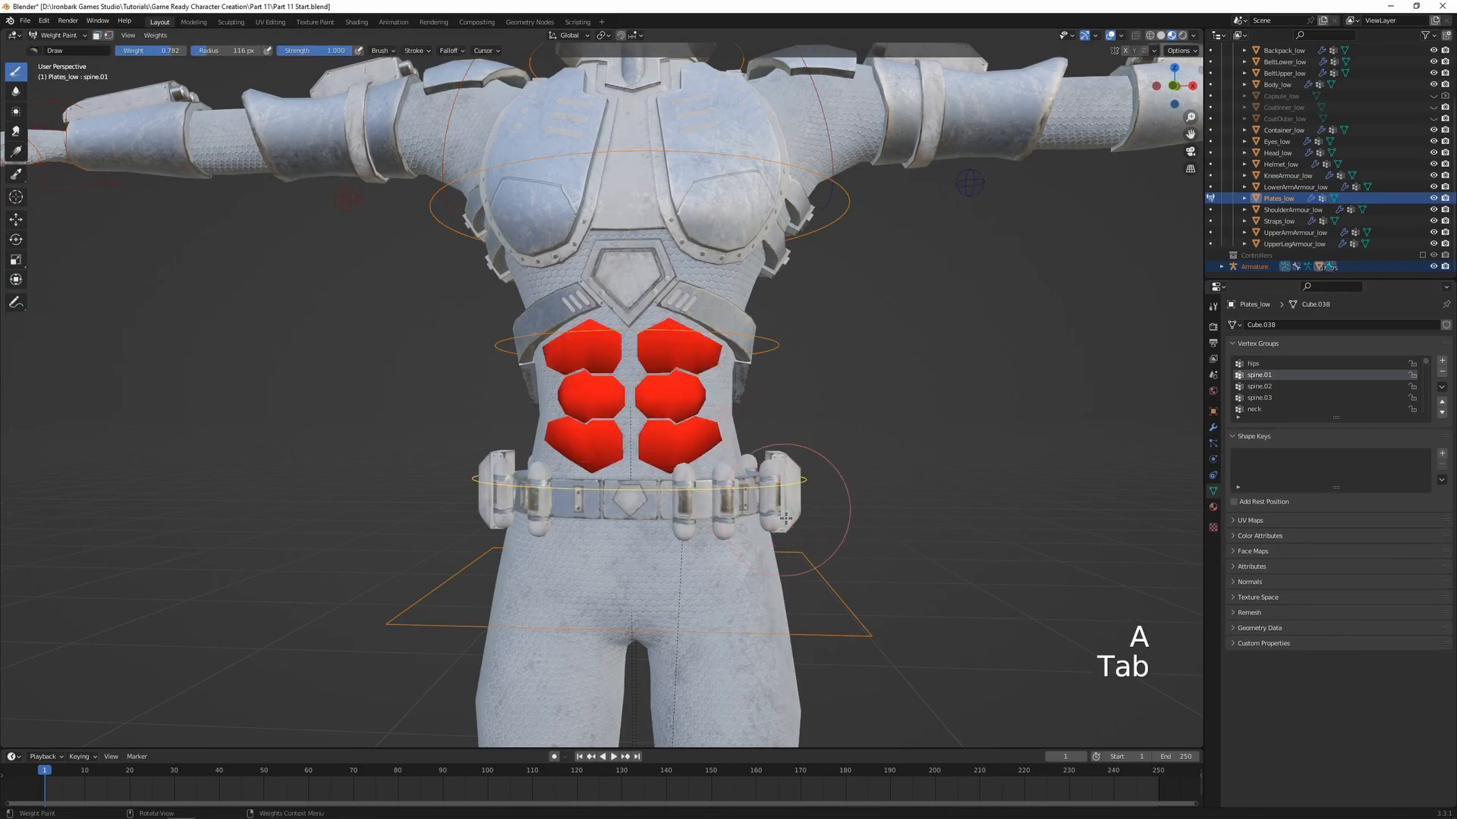
# Test the plates' new weighting by freely rotating the spine.01 bone and the spine.02 bone, and cancel both rotations
pyautogui.press('r')
pyautogui.press('r')
pyautogui.rightClick(831, 527)
pyautogui.keyDown('ctrl'); pyautogui.click(782, 341); pyautogui.keyUp('ctrl')
pyautogui.press('r')
pyautogui.press('r')
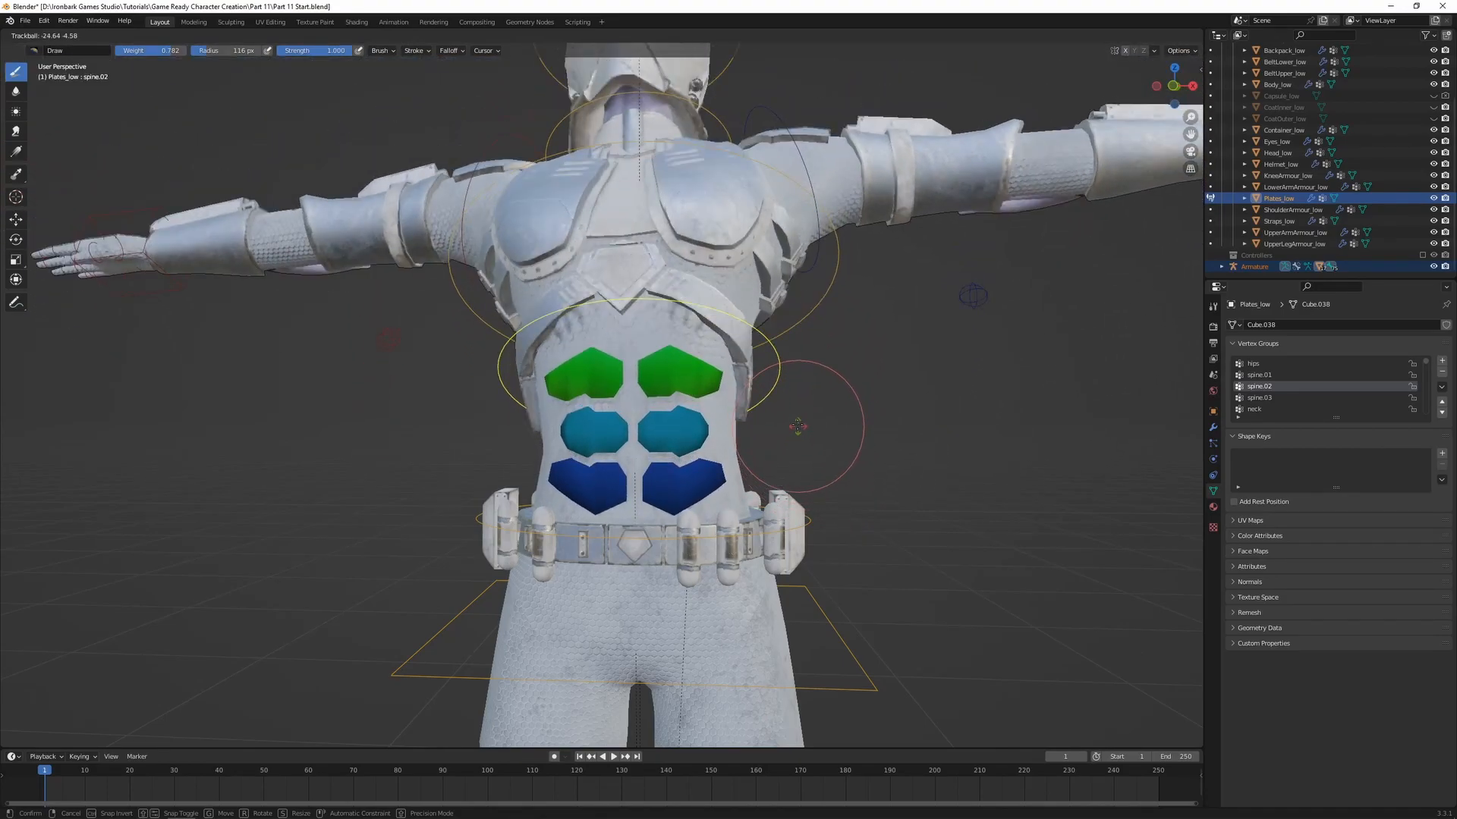
pyautogui.rightClick(846, 388)
pyautogui.keyDown('shift'); pyautogui.moveTo(834, 427); pyautogui.dragTo(840, 395, button='middle'); pyautogui.keyUp('shift')
# Remove all vertices of the abdominal plates from the hips vertex group
pyautogui.keyDown('ctrl'); pyautogui.click(846, 607); pyautogui.keyUp('ctrl')
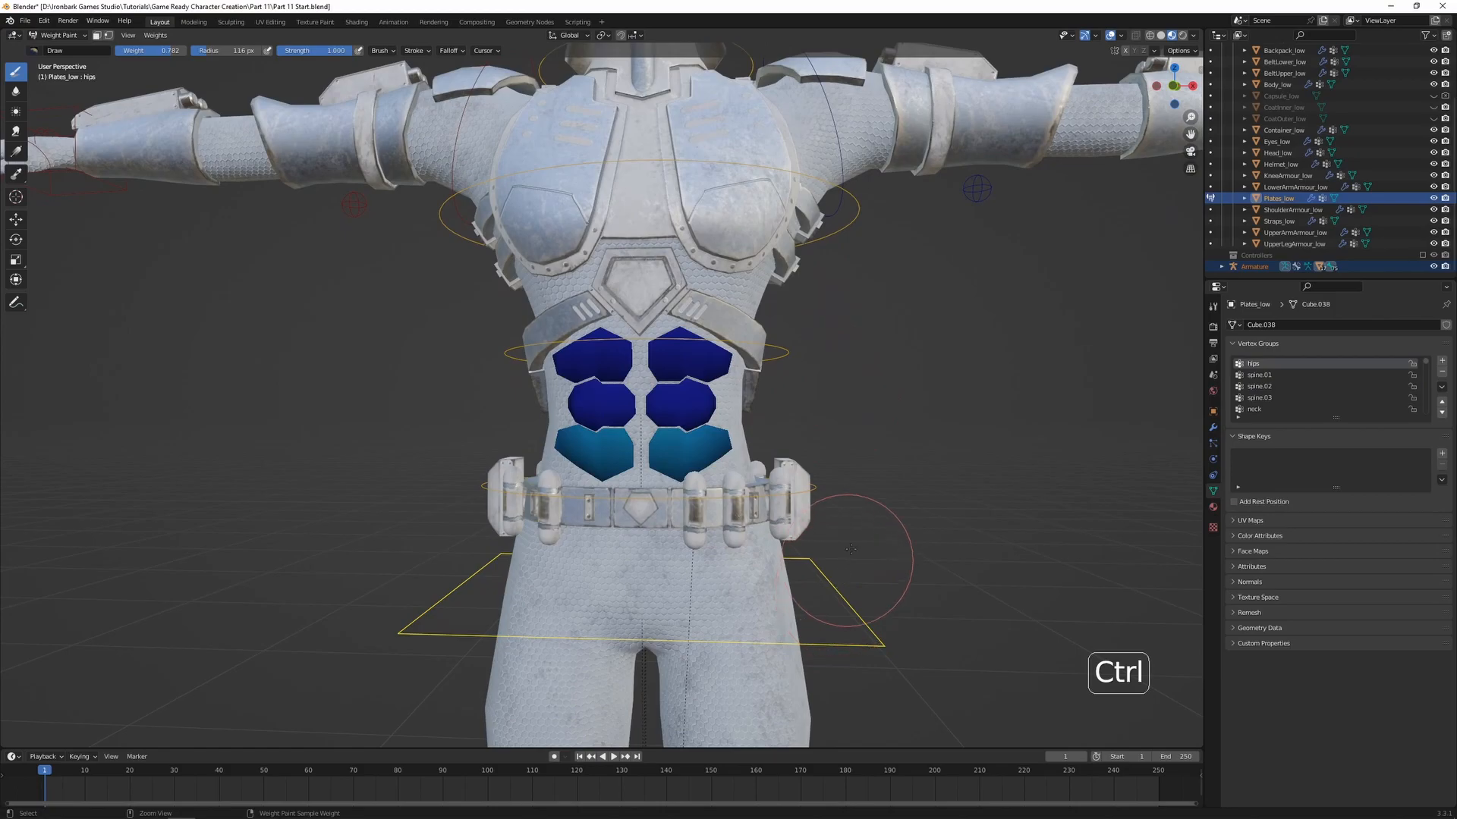
pyautogui.press('Tab')
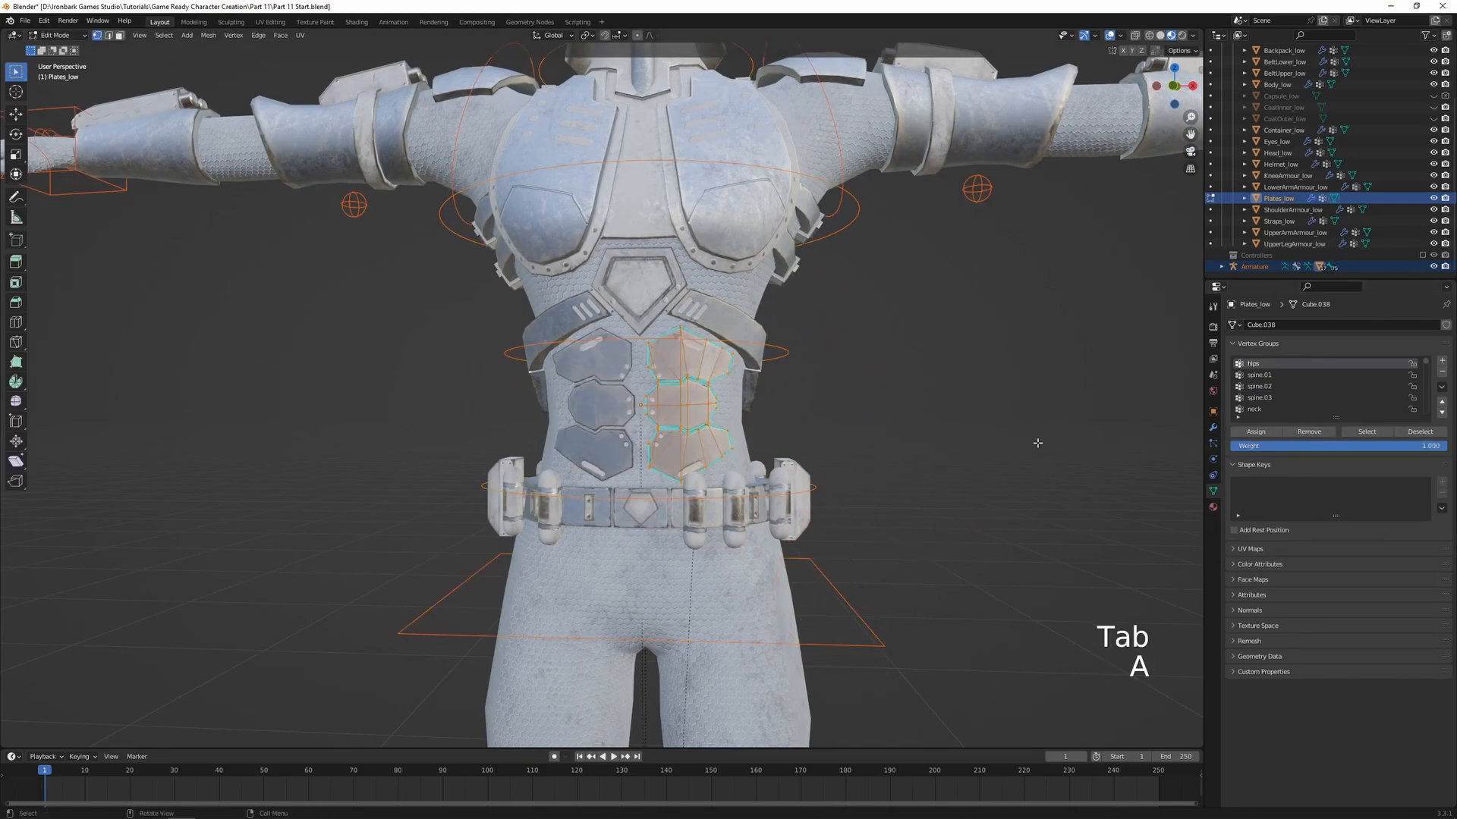
pyautogui.press('Tab')
# Freely rotate the hips bone and the spine.01 bone to check the plates without hips weights, and cancel both rotations
pyautogui.press('r')
pyautogui.press('r')
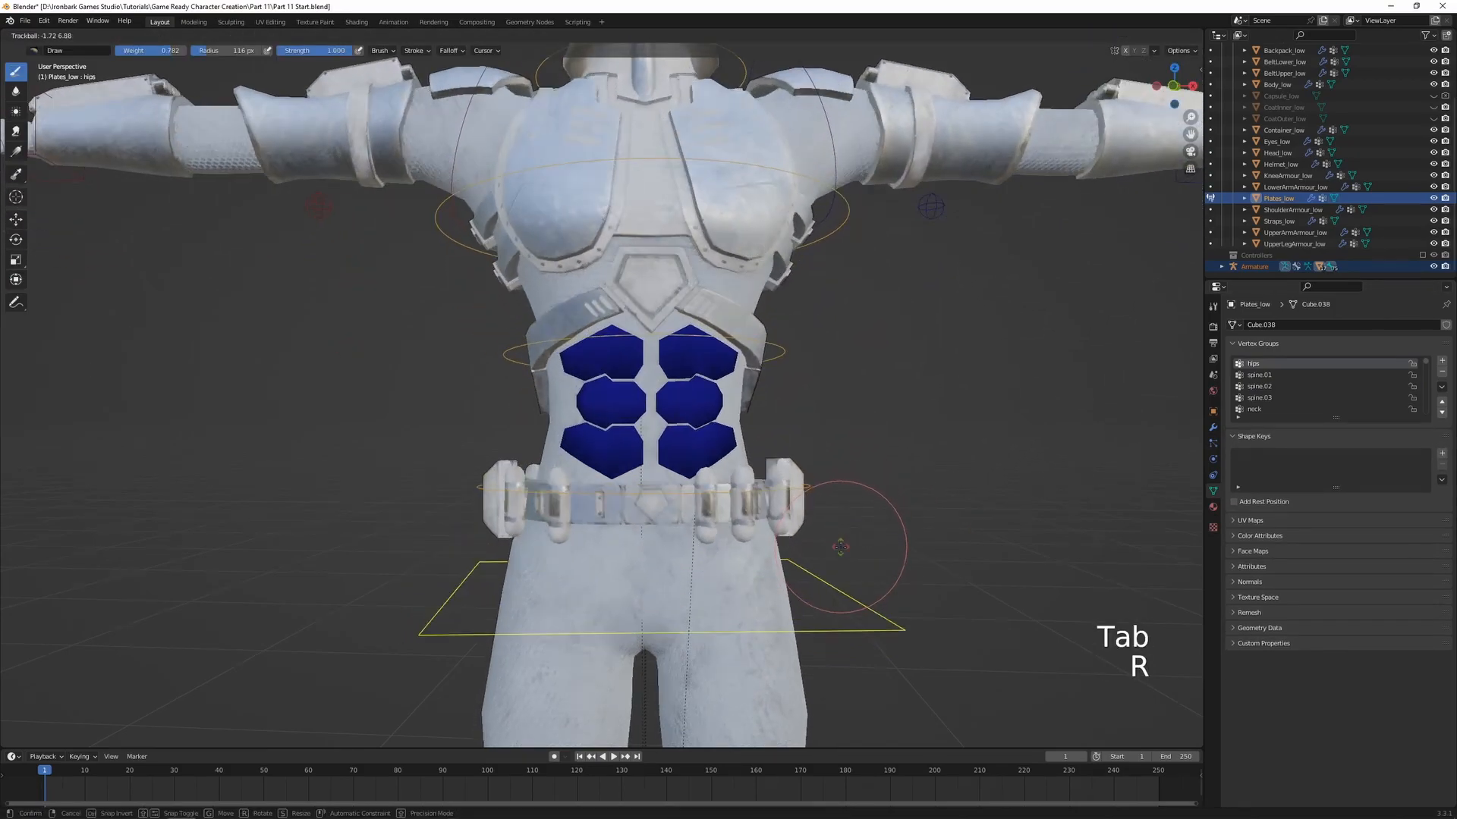
pyautogui.rightClick(845, 540)
pyautogui.keyDown('ctrl'); pyautogui.click(815, 492); pyautogui.keyUp('ctrl')
pyautogui.press('r')
pyautogui.press('r')
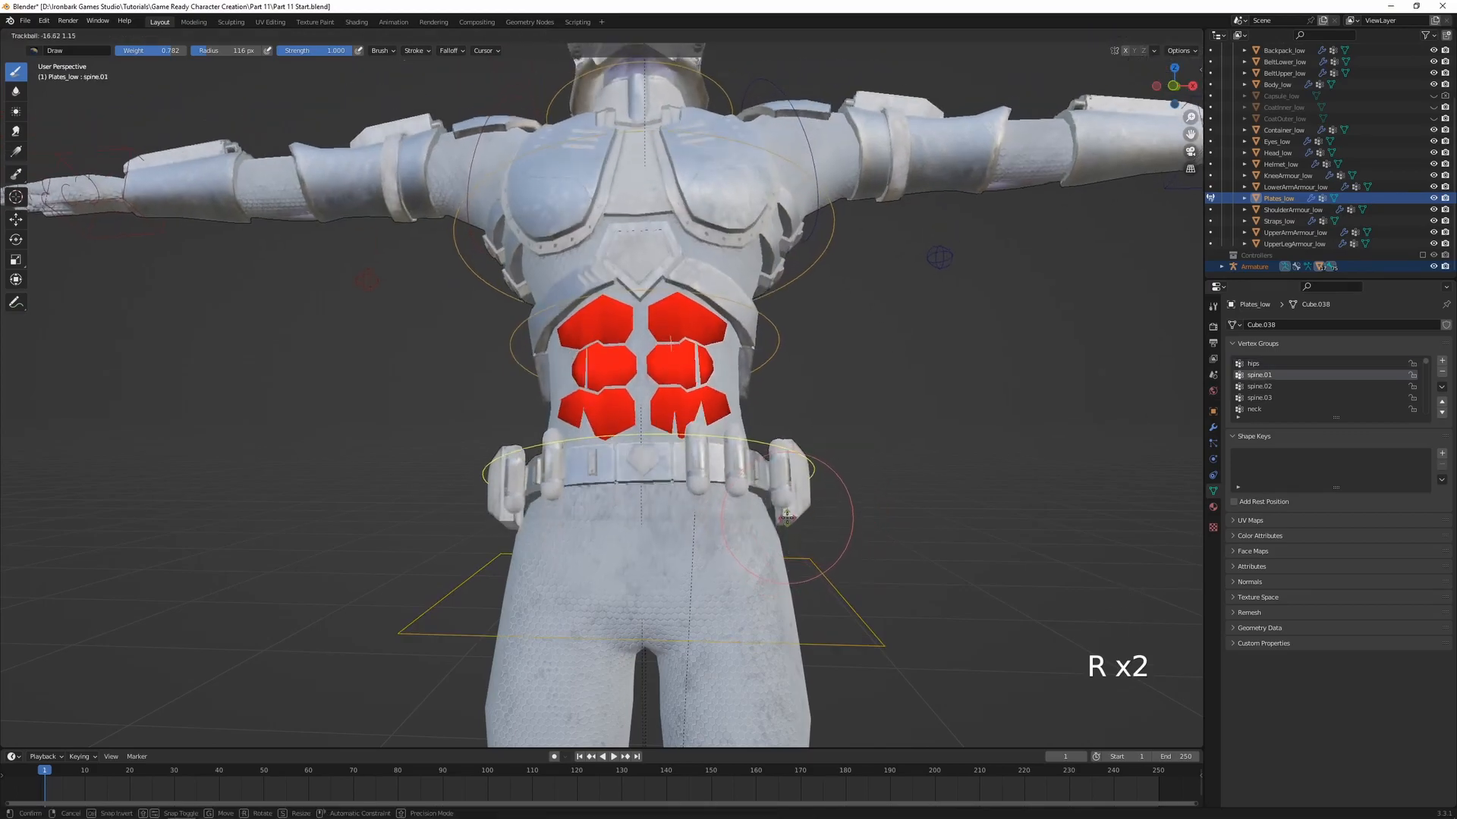
pyautogui.rightClick(819, 497)
# From the side, bend the torso backwards by rotating spine.01 and spine.02, with spine.02 constrained to the global X axis
pyautogui.moveTo(884, 488); pyautogui.dragTo(768, 482, button='middle')
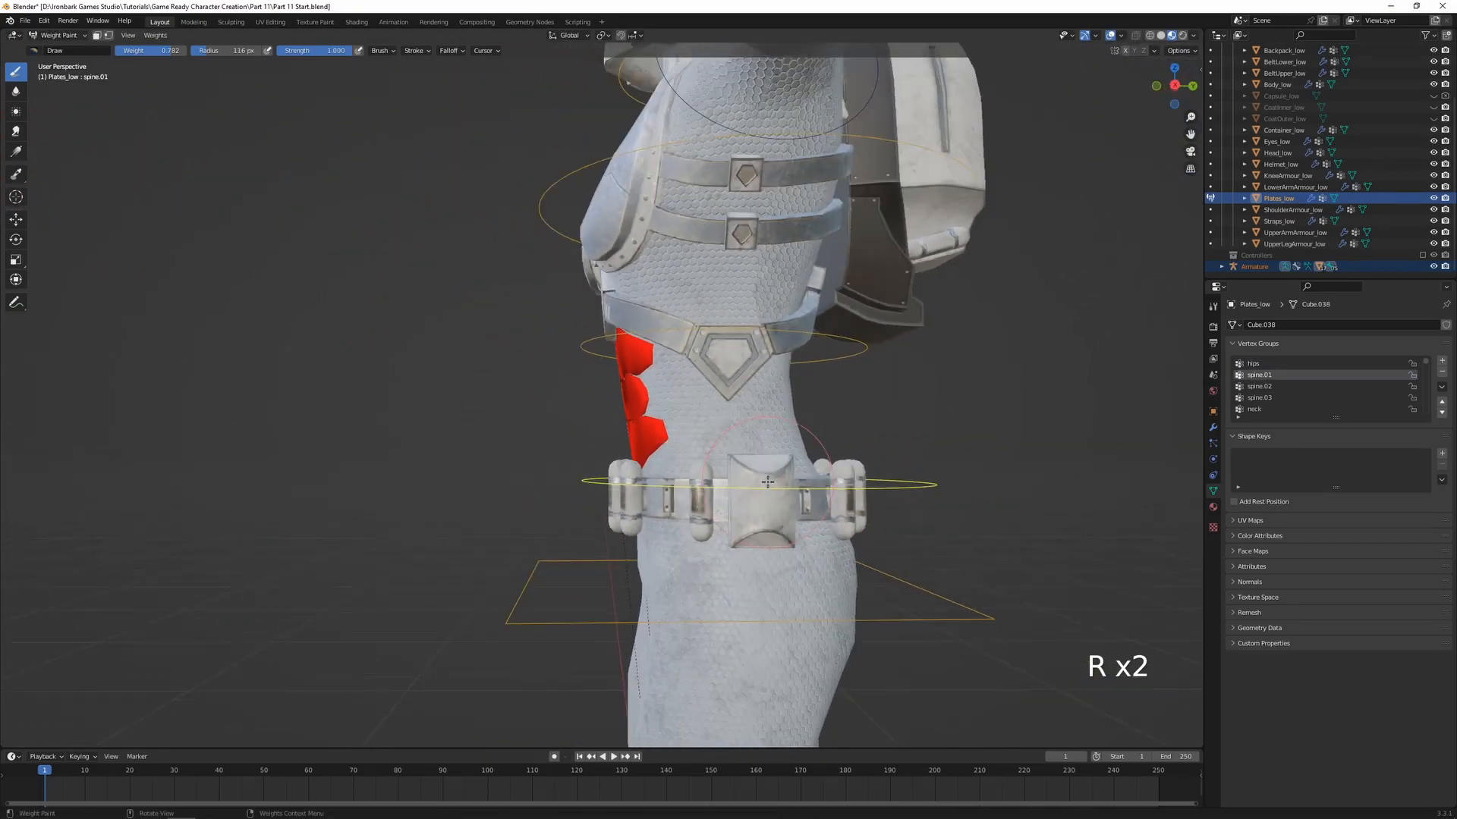
pyautogui.press('r')
pyautogui.click(913, 520)
pyautogui.moveTo(945, 483)
pyautogui.mouseDown(button='middle')
pyautogui.moveTo(1038, 472)
pyautogui.moveTo(955, 461)
pyautogui.mouseUp(button='middle')
pyautogui.keyDown('ctrl'); pyautogui.click(840, 380); pyautogui.keyUp('ctrl')
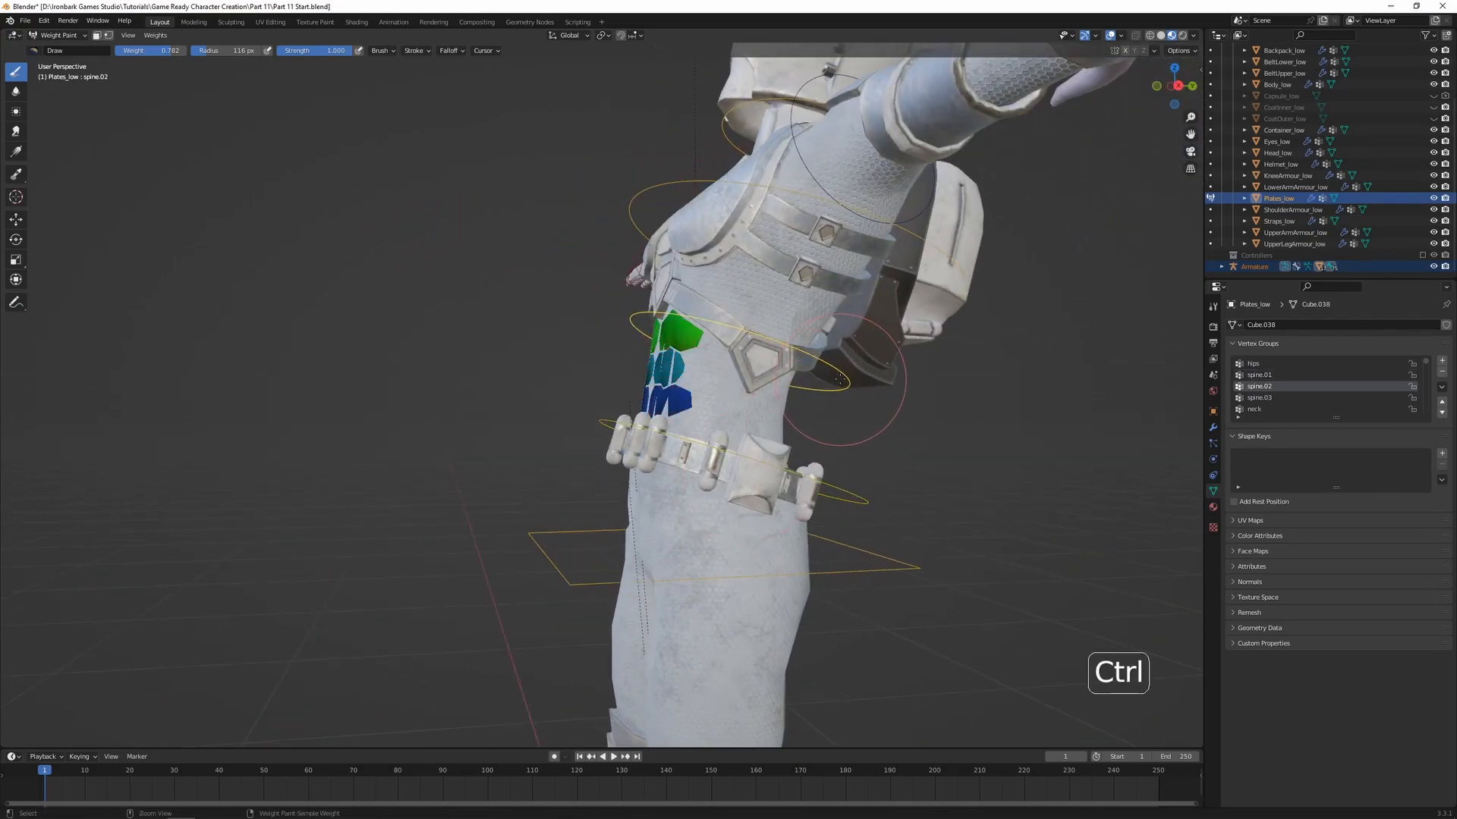
pyautogui.press('r')
pyautogui.press('x')
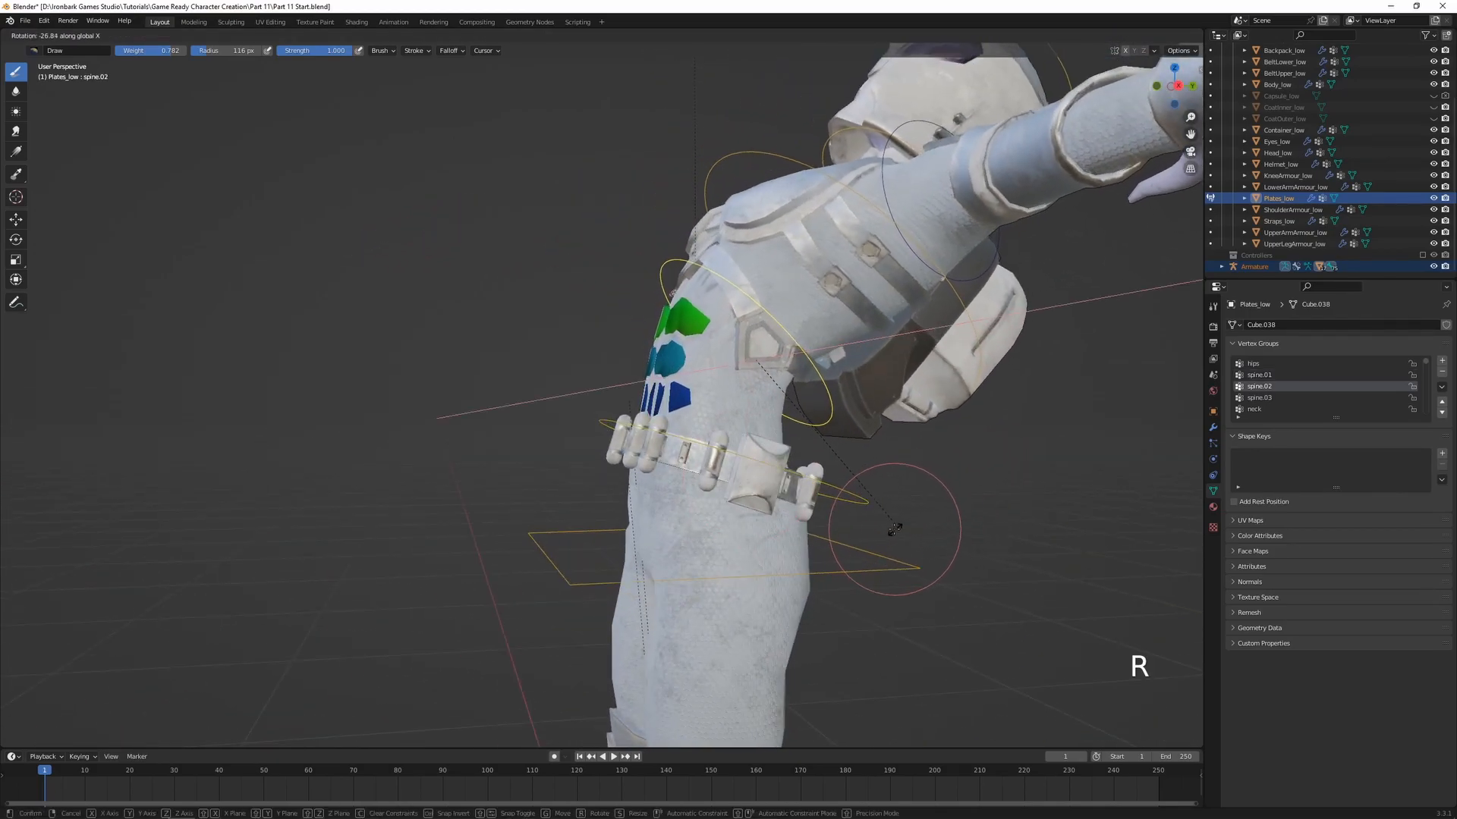
pyautogui.click(912, 524)
# Rotate spine.01 slightly around the global X axis and check how the plates sit against the abdomen
pyautogui.moveTo(913, 523); pyautogui.dragTo(613, 411, button='middle')
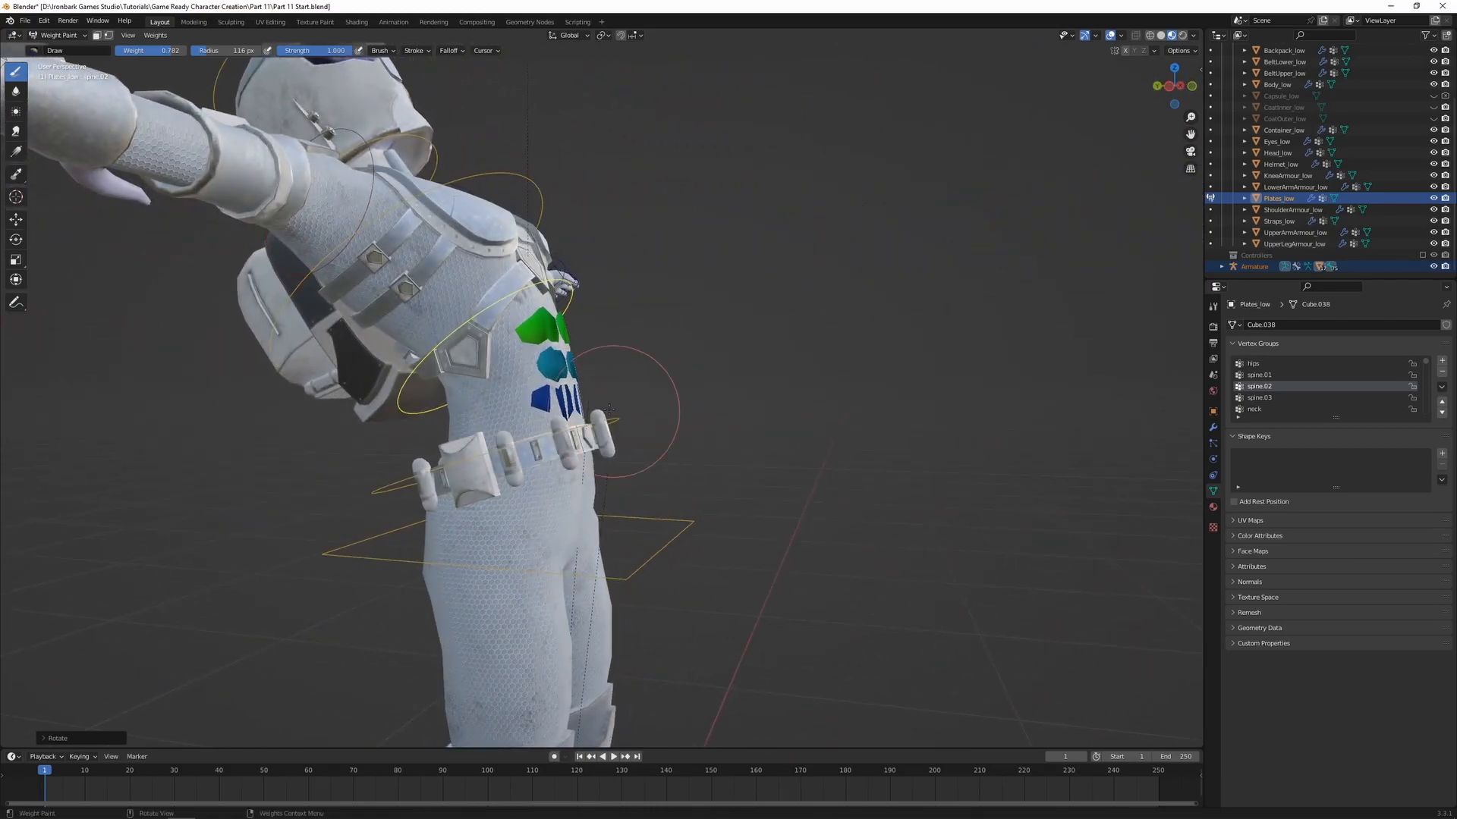
pyautogui.keyDown('ctrl'); pyautogui.click(584, 420); pyautogui.keyUp('ctrl')
pyautogui.press('r')
pyautogui.press('x')
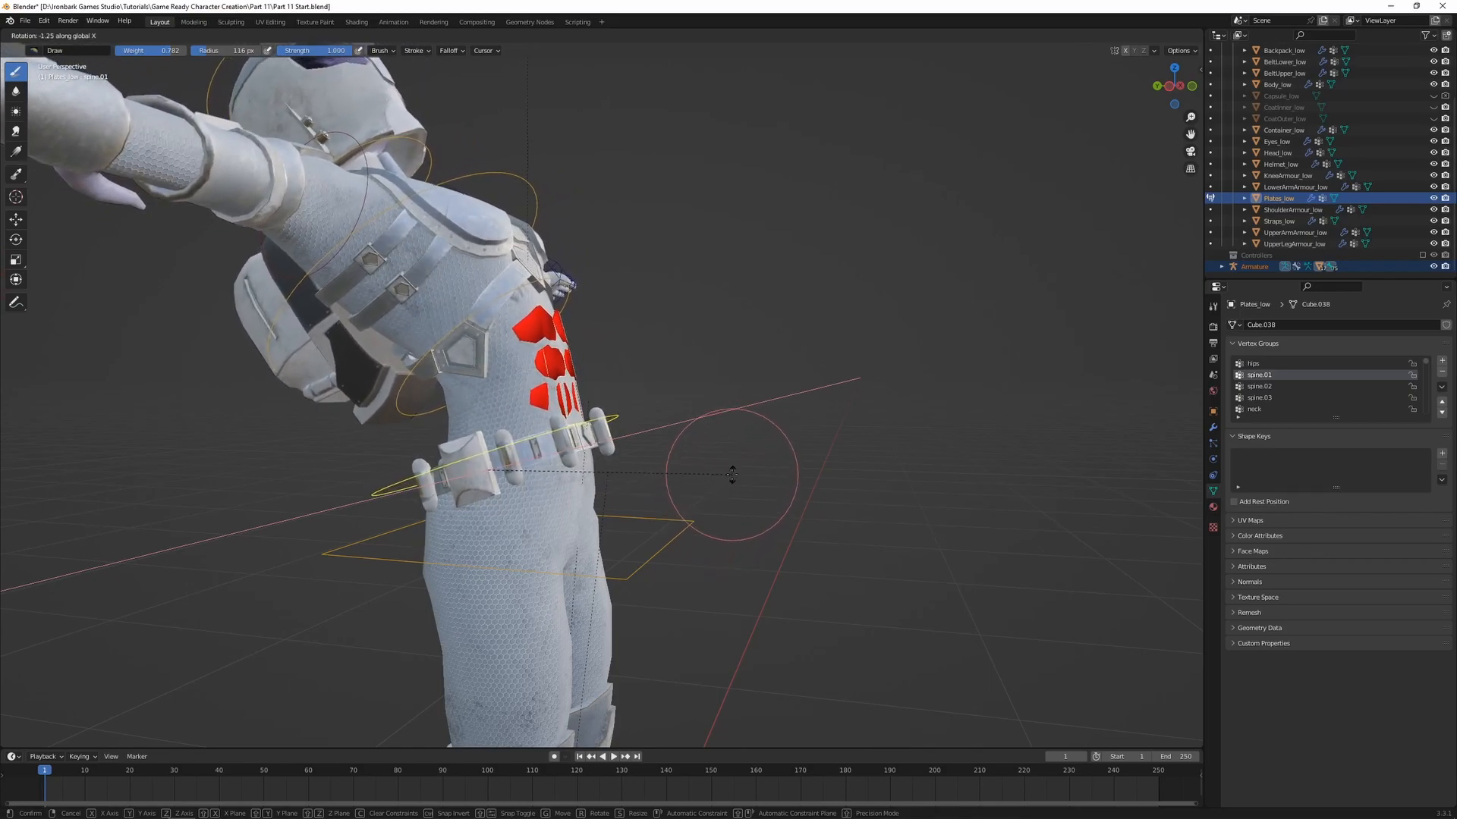
pyautogui.click(722, 483)
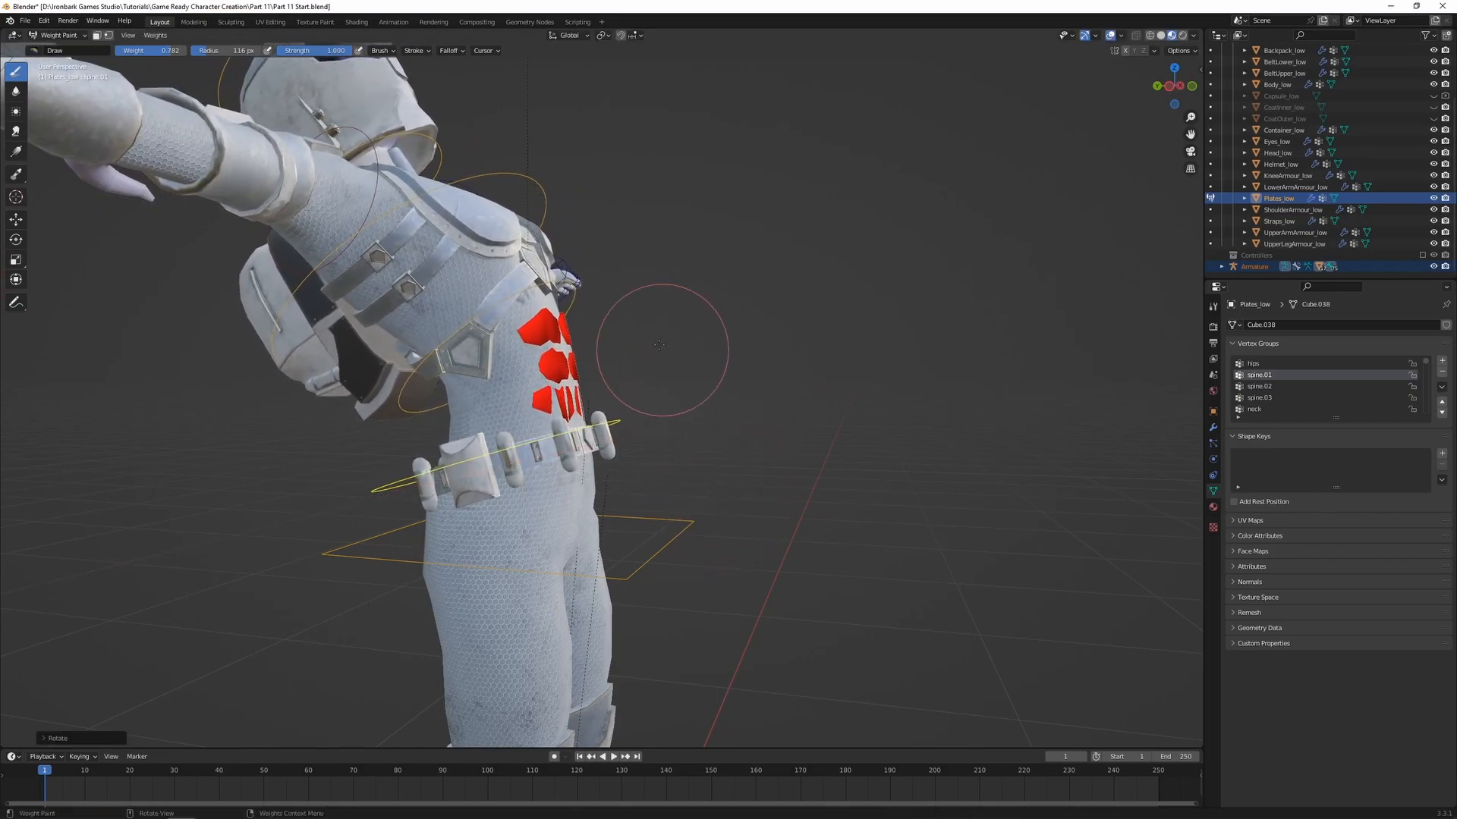
# Select the whole lowest abdominal plate by its linked geometry and remove its vertices from the spine.02 vertex group
pyautogui.keyDown('ctrl'); pyautogui.click(583, 297); pyautogui.keyUp('ctrl')
pyautogui.moveTo(707, 387); pyautogui.dragTo(563, 395, button='middle')
pyautogui.scroll(2, 645, 418)
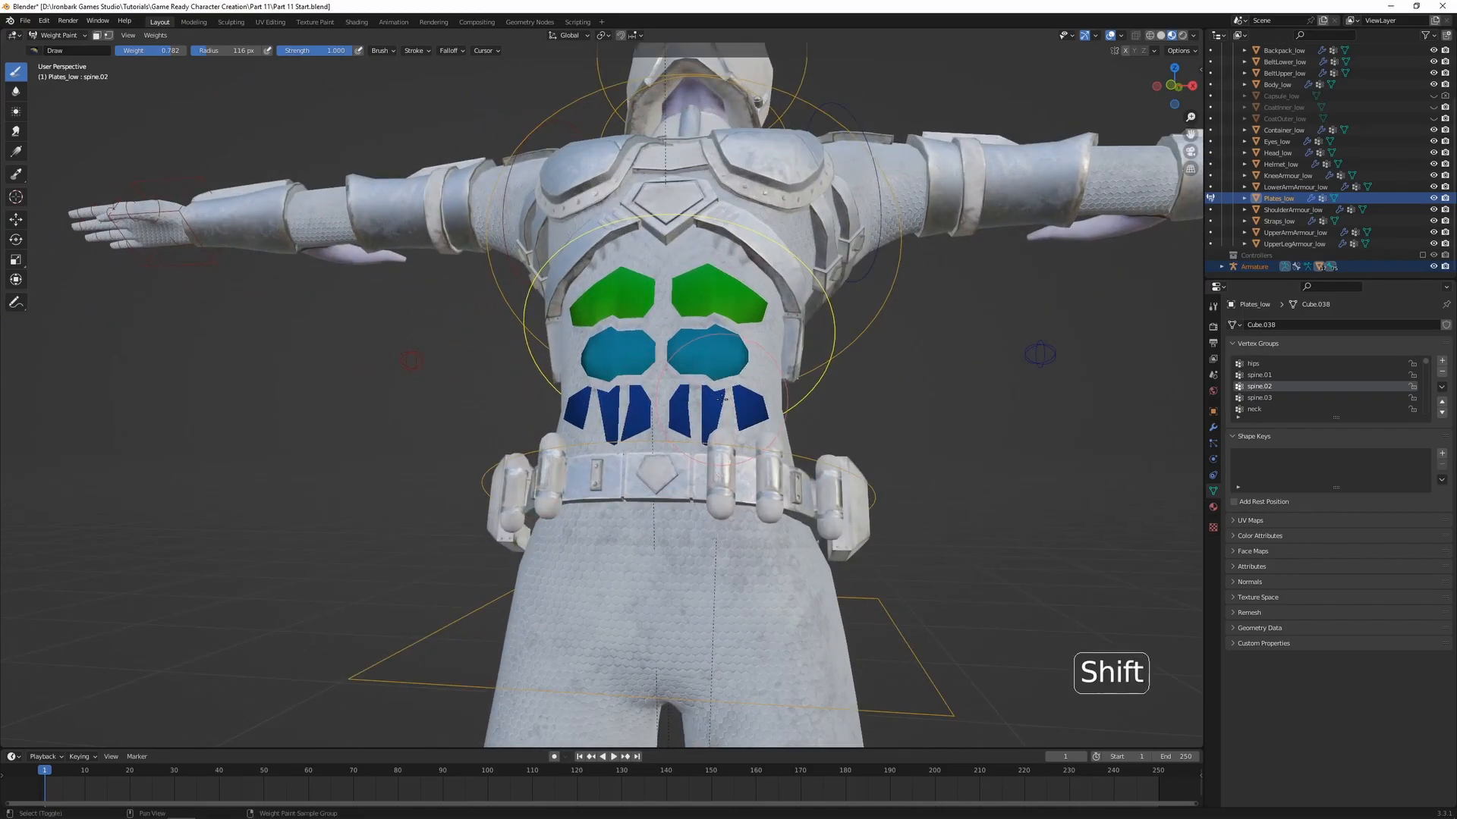
pyautogui.keyDown('shift'); pyautogui.moveTo(732, 440); pyautogui.dragTo(597, 443, button='middle'); pyautogui.keyUp('shift')
pyautogui.scroll(2, 597, 444)
pyautogui.press('Tab')
pyautogui.hotkey('alt', 'a')
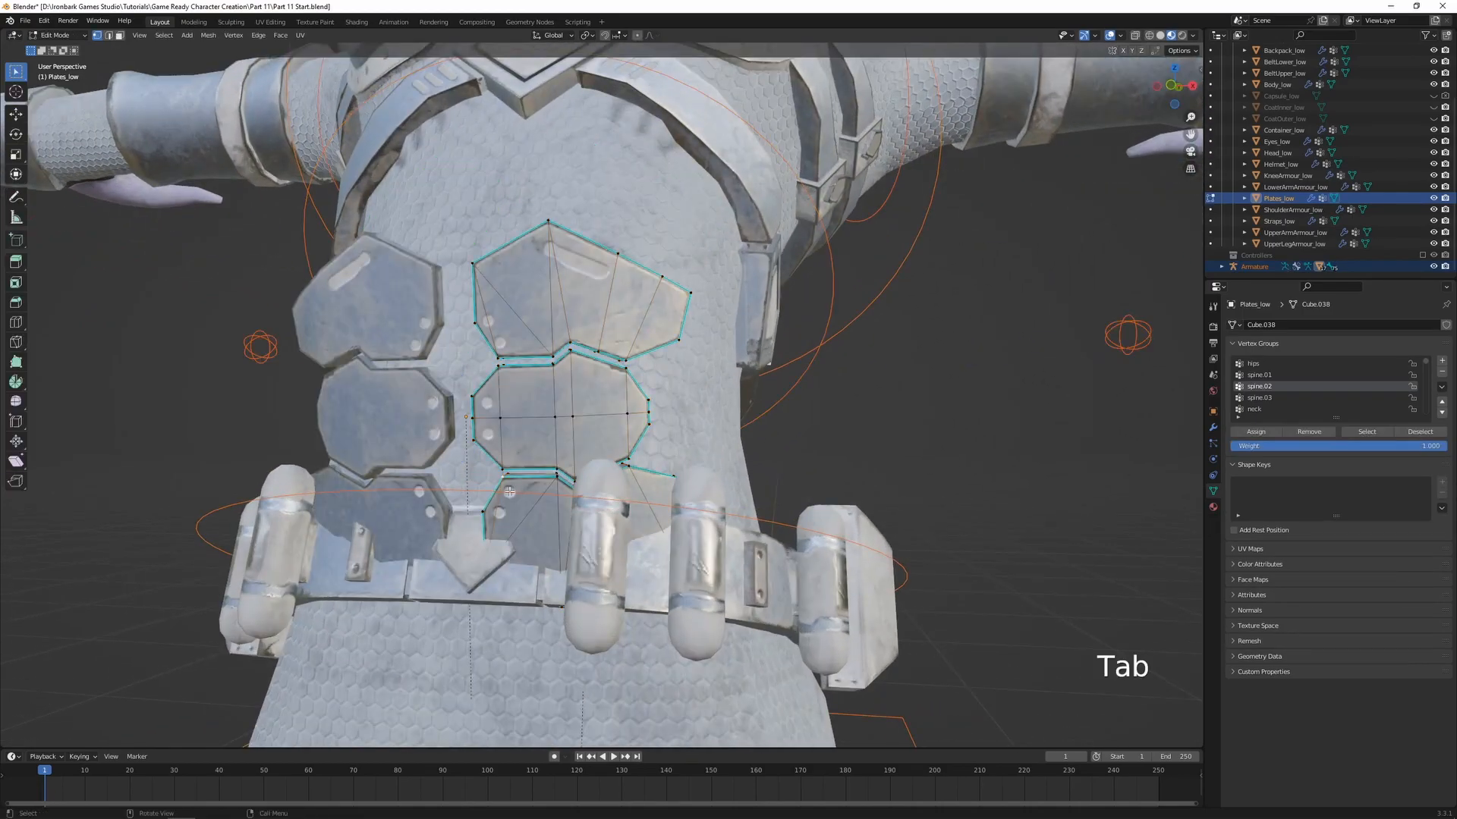
pyautogui.hotkey('ctrl', 'l')
pyautogui.press('Tab')
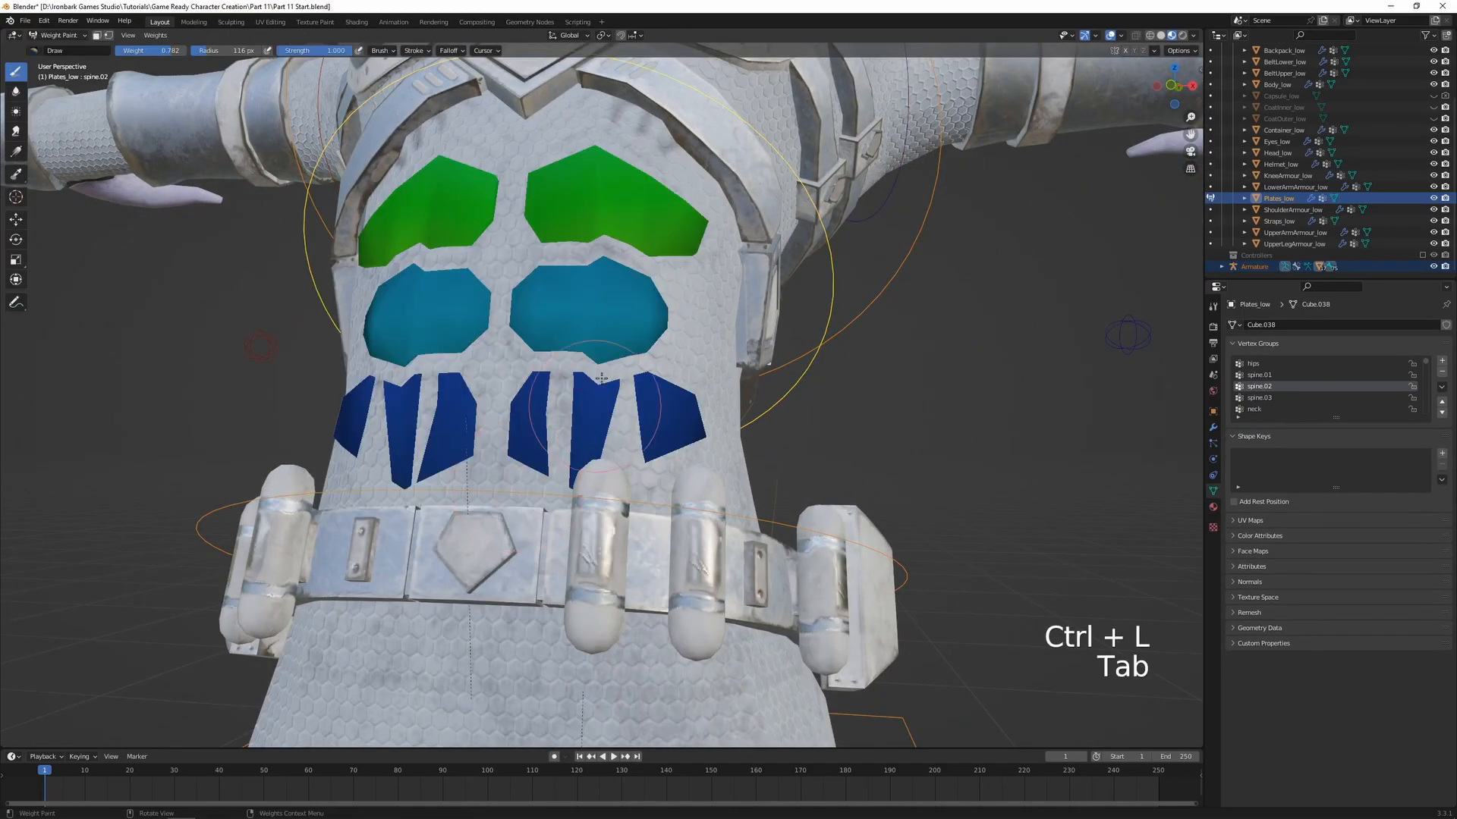
pyautogui.press('Tab')
pyautogui.click(1309, 436)
pyautogui.press('Tab')
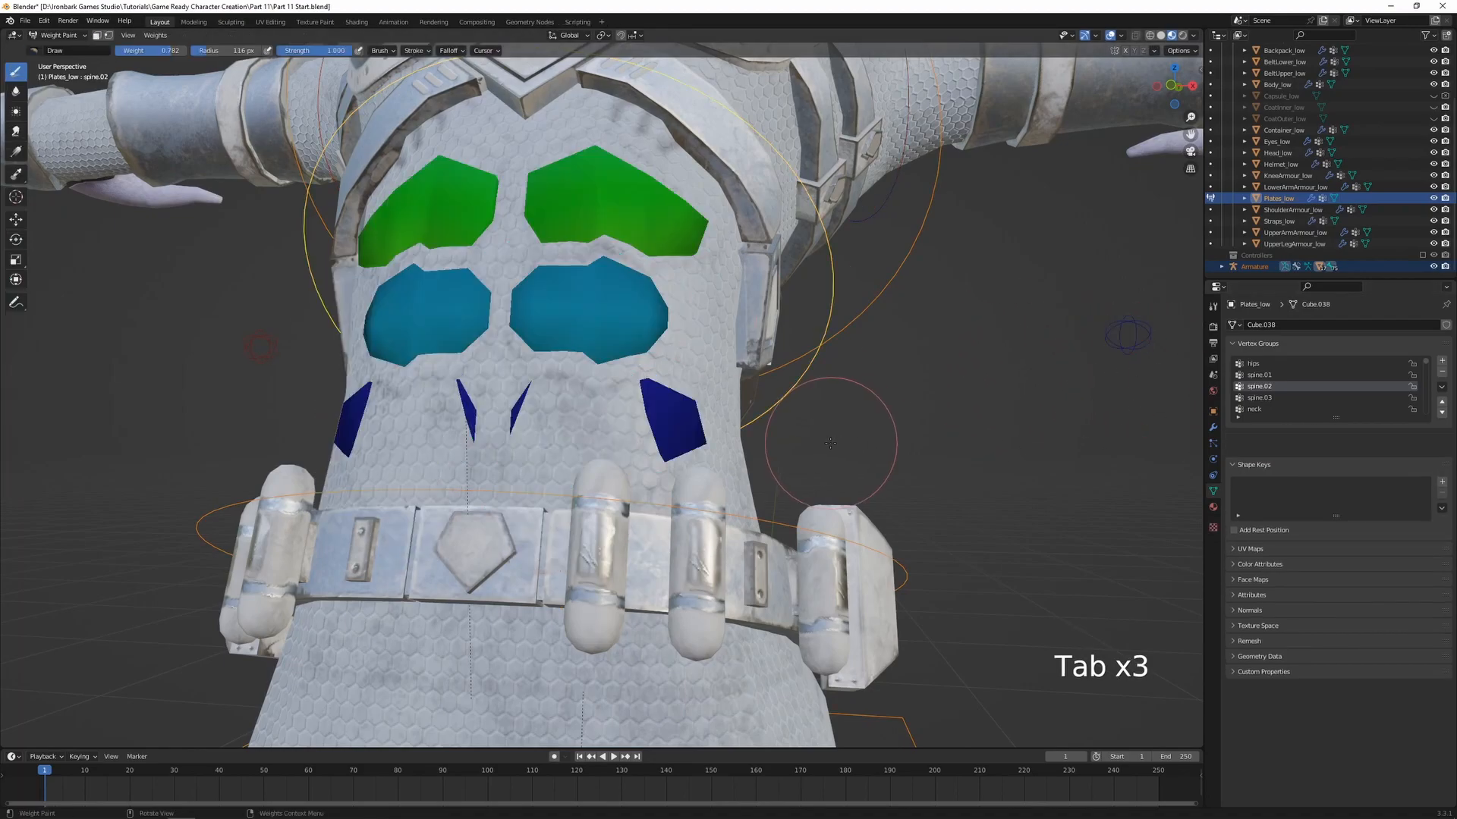
# Assign the lowest abdominal plate to the spine.02 vertex group with weight 0.373
pyautogui.scroll(-1, 820, 445)
pyautogui.moveTo(820, 445); pyautogui.dragTo(704, 352, button='middle')
pyautogui.press('Tab')
pyautogui.moveTo(617, 422); pyautogui.dragTo(585, 453, button='middle')
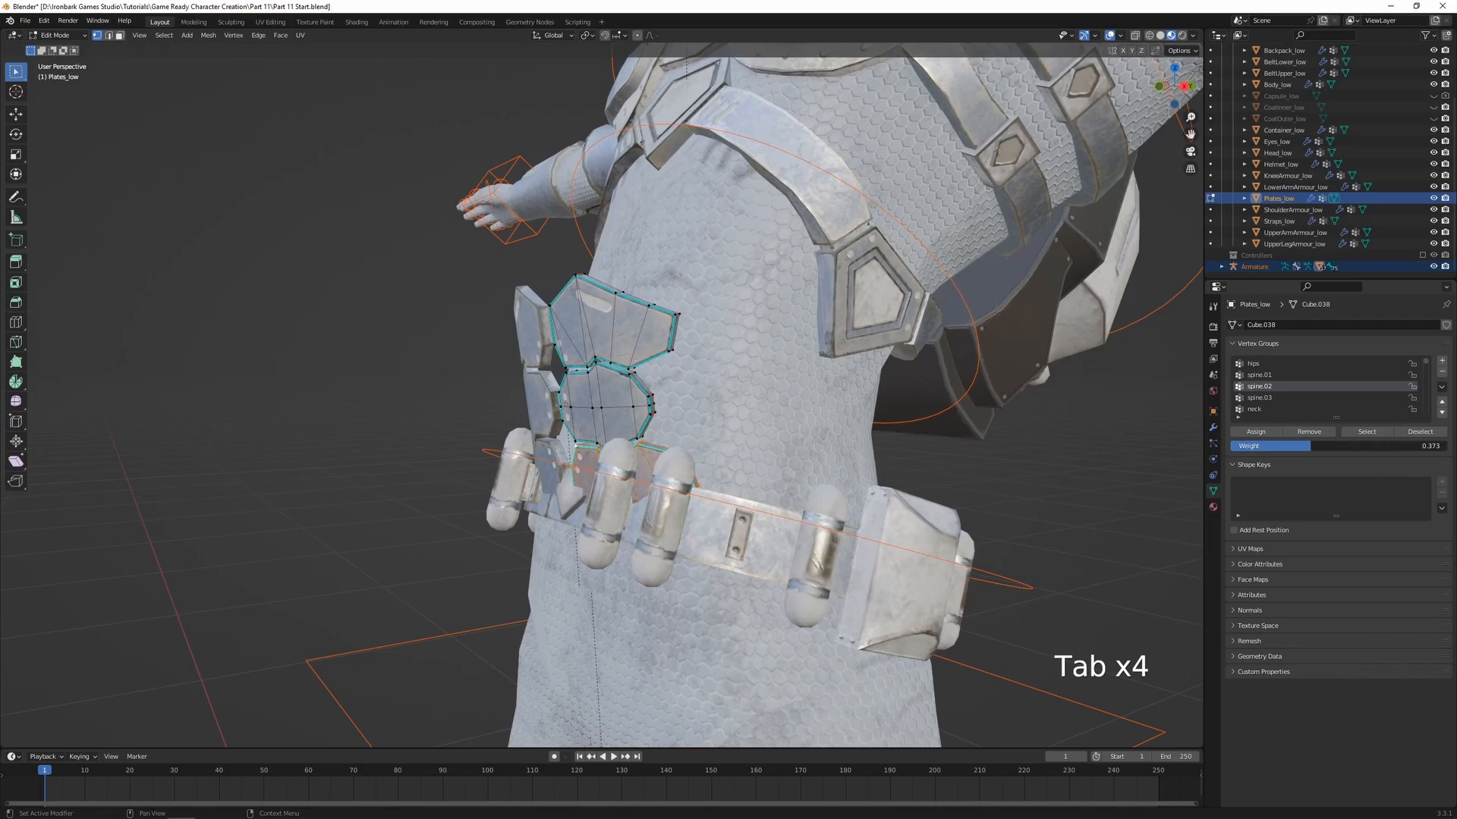
pyautogui.click(1256, 432)
pyautogui.press('Tab')
# Test the lowest plate's weighting by rotating spine.02 around the global X axis, and cancel the rotation
pyautogui.moveTo(683, 380)
pyautogui.mouseDown(button='middle')
pyautogui.moveTo(690, 407)
pyautogui.moveTo(651, 420)
pyautogui.moveTo(607, 357)
pyautogui.moveTo(585, 362)
pyautogui.mouseUp(button='middle')
pyautogui.press('r')
pyautogui.press('x')
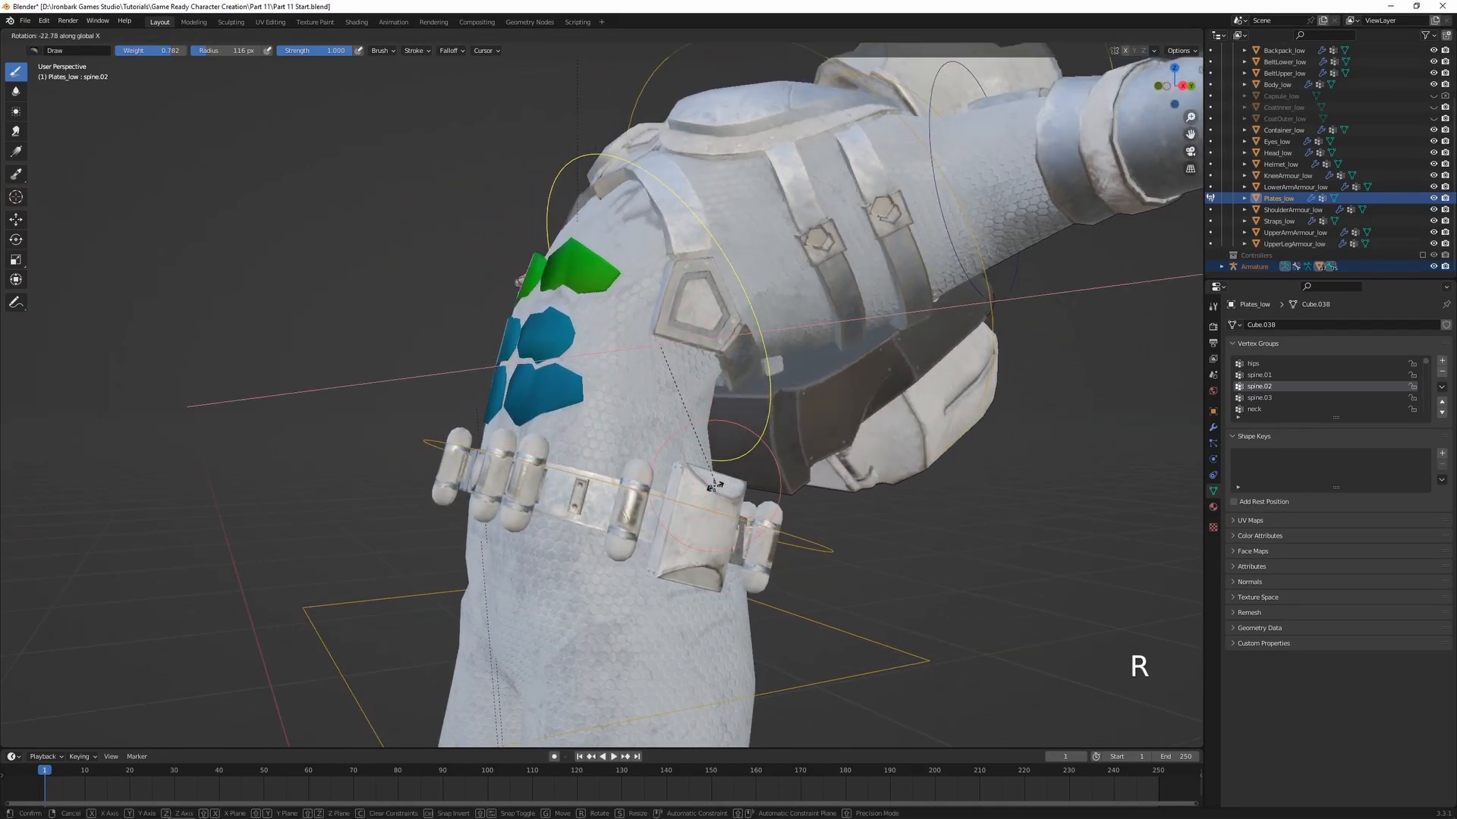
pyautogui.rightClick(756, 462)
# Rotate spine.01 around the global X axis and inspect the abdominal plates from the side and front
pyautogui.keyDown('ctrl'); pyautogui.click(829, 542); pyautogui.keyUp('ctrl')
pyautogui.press('r')
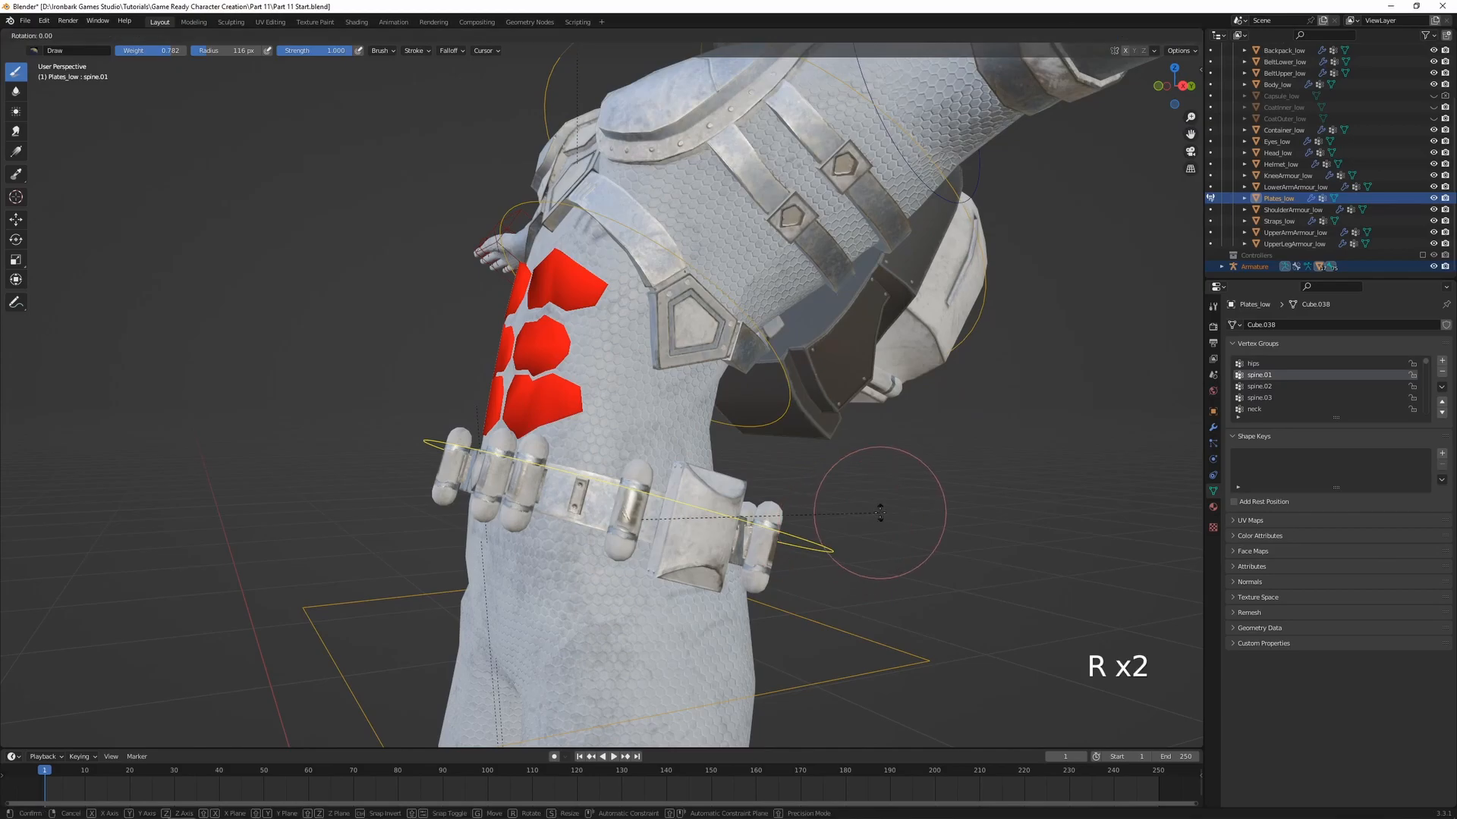
pyautogui.press('x')
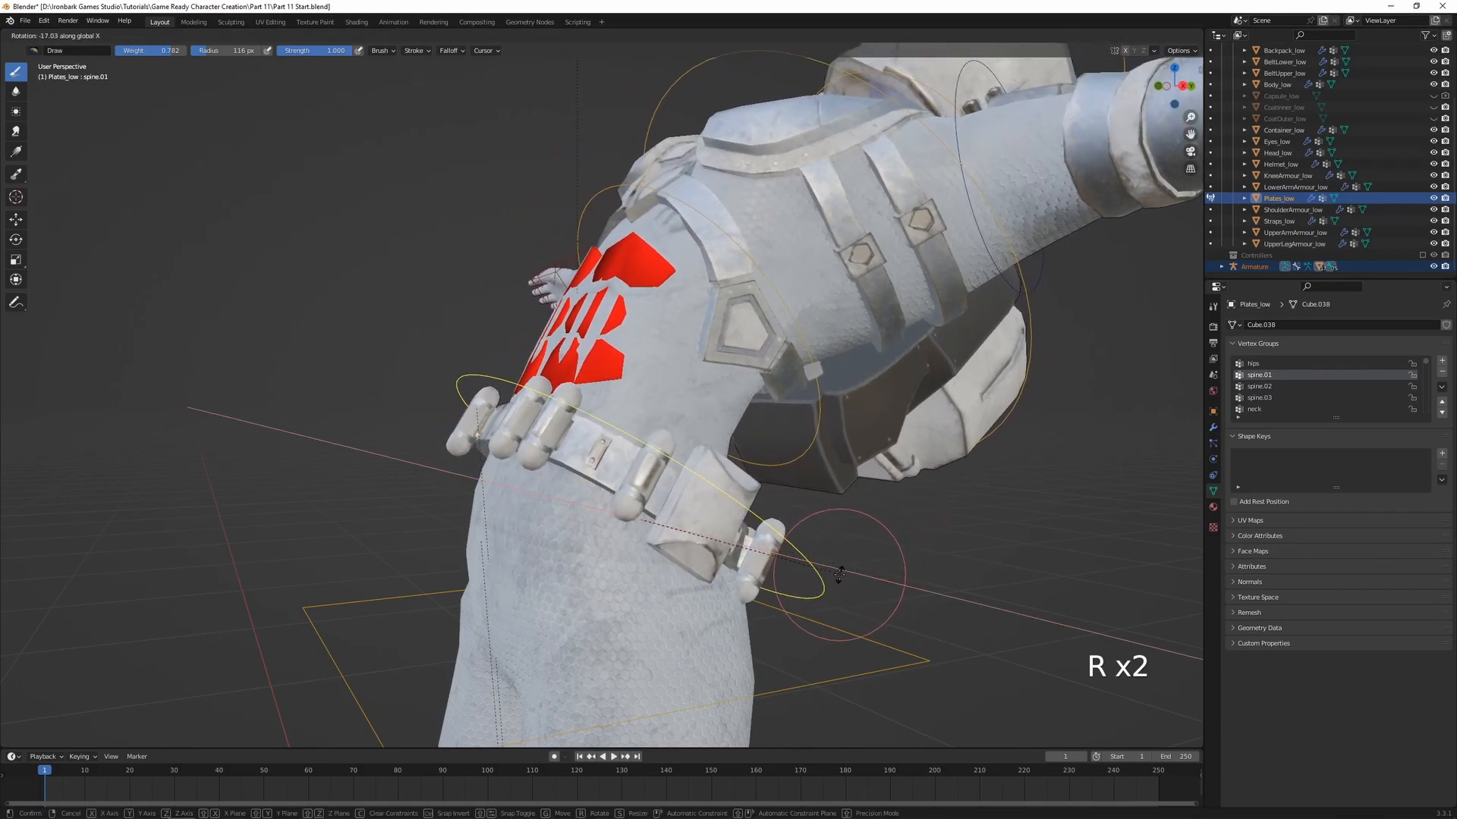
pyautogui.click(878, 504)
pyautogui.moveTo(878, 488); pyautogui.dragTo(838, 477, button='middle')
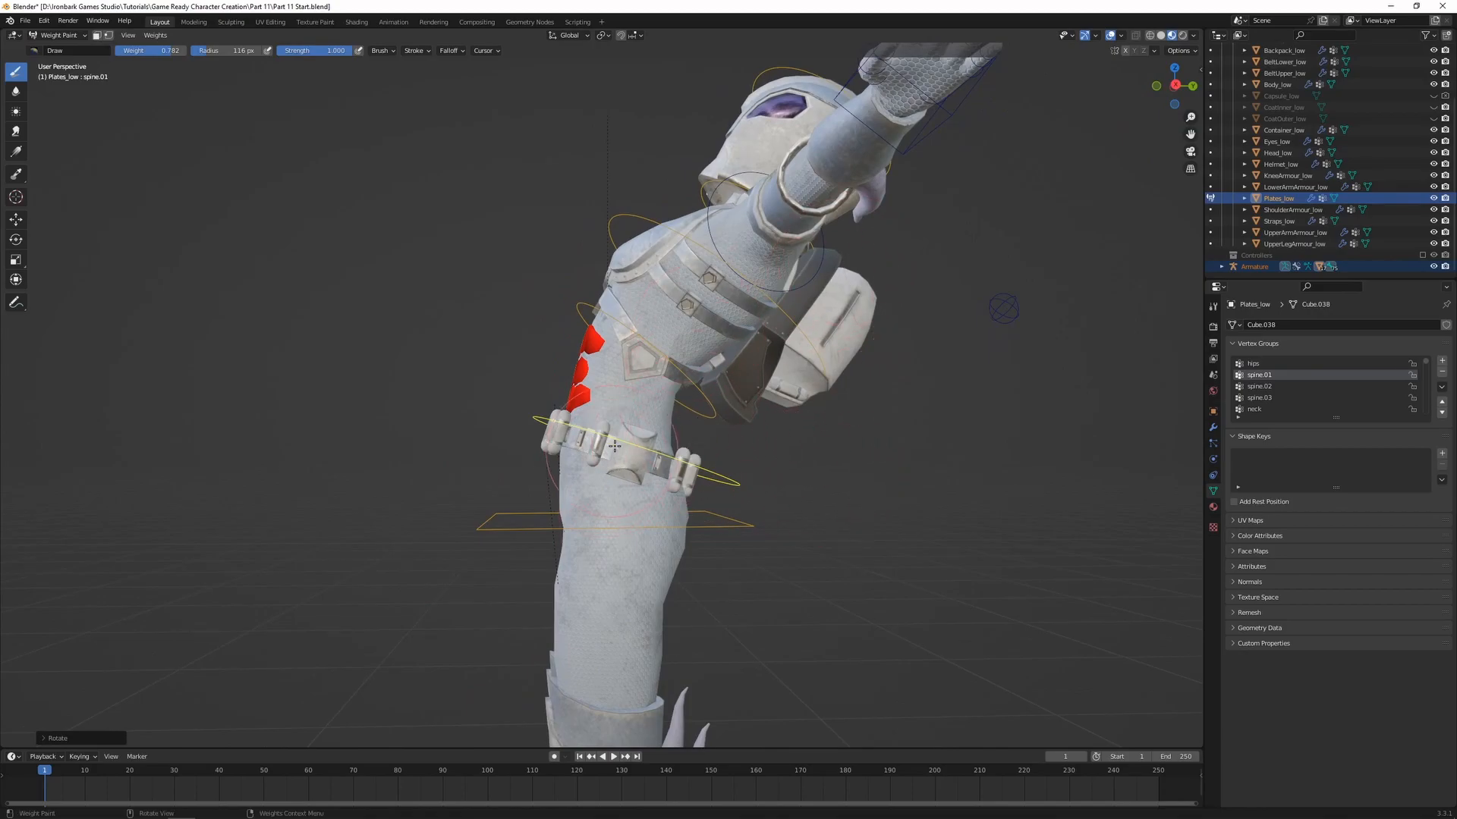
pyautogui.moveTo(845, 446); pyautogui.dragTo(609, 362, button='middle')
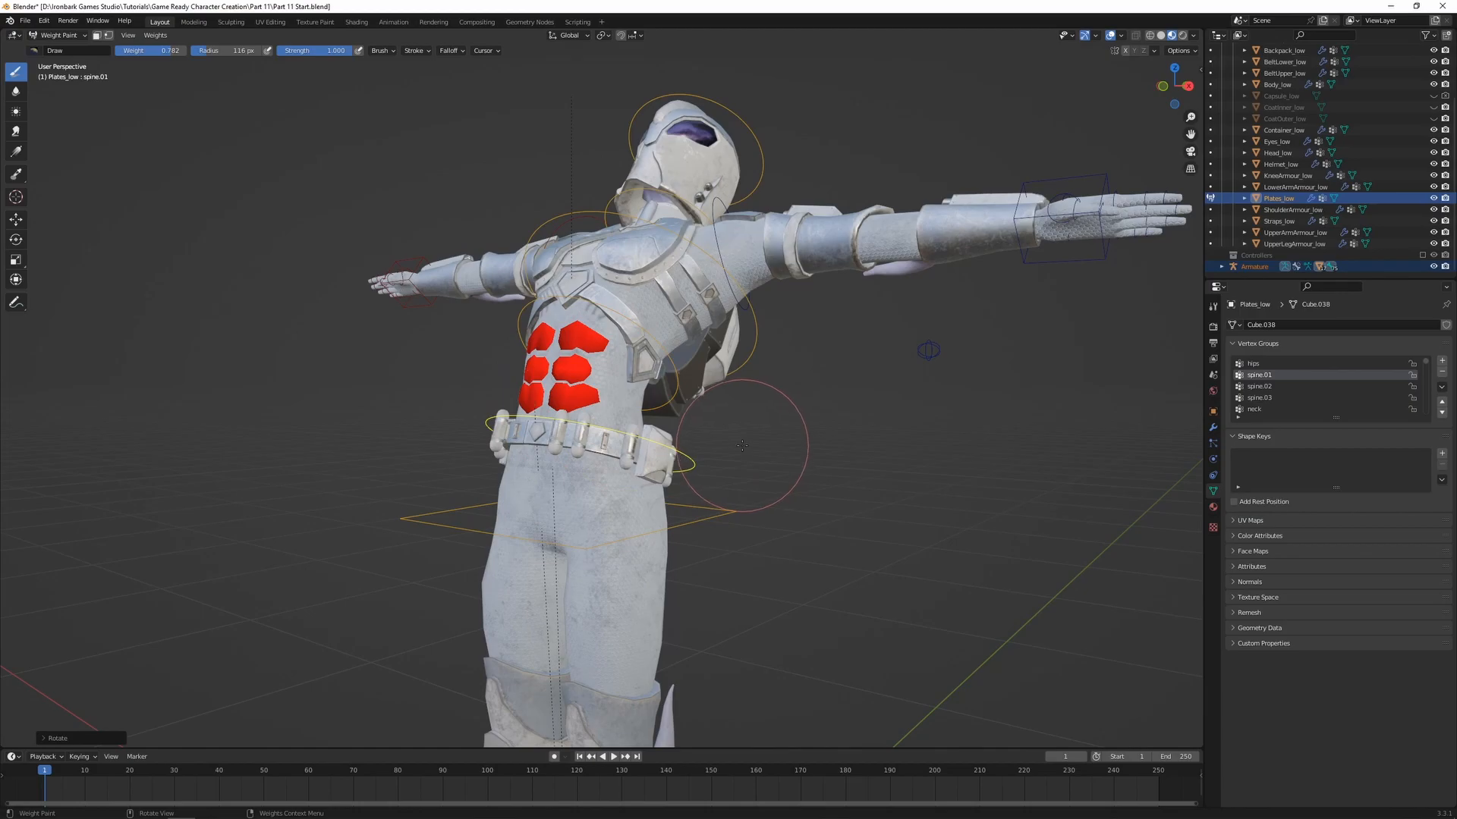
# Clear the rotation and location of all bones and return to Object Mode
pyautogui.press('a')
pyautogui.hotkey('alt', 'r')
pyautogui.hotkey('alt', 'g')
pyautogui.hotkey('ctrl', 'Tab')
pyautogui.click(660, 439)
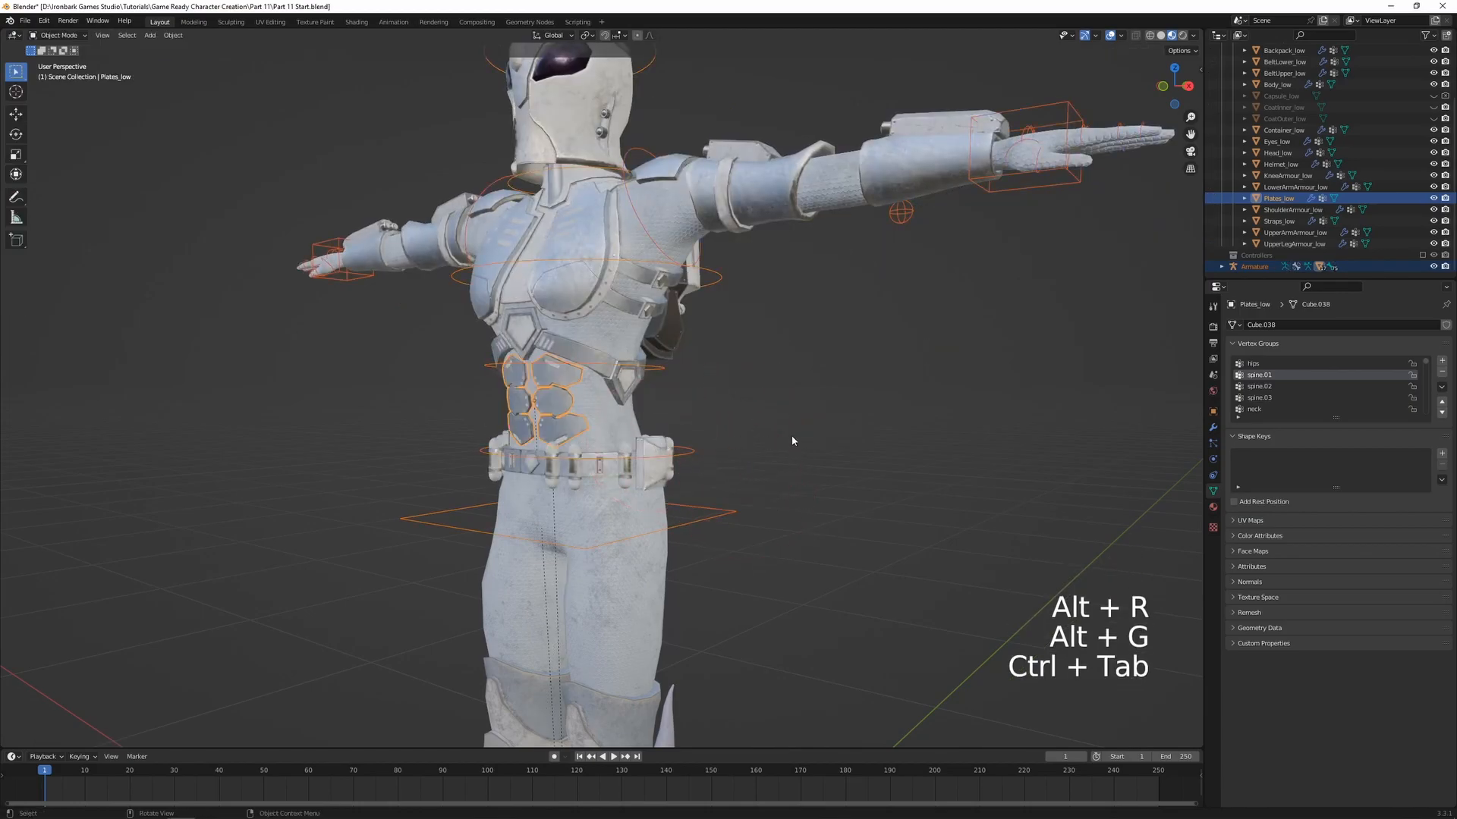
# Deselect everything, save the file and view the character from the front
pyautogui.click(790, 437)
pyautogui.scroll(-1, 723, 434)
pyautogui.moveTo(722, 435); pyautogui.dragTo(725, 423, button='middle')
pyautogui.hotkey('ctrl', 's')
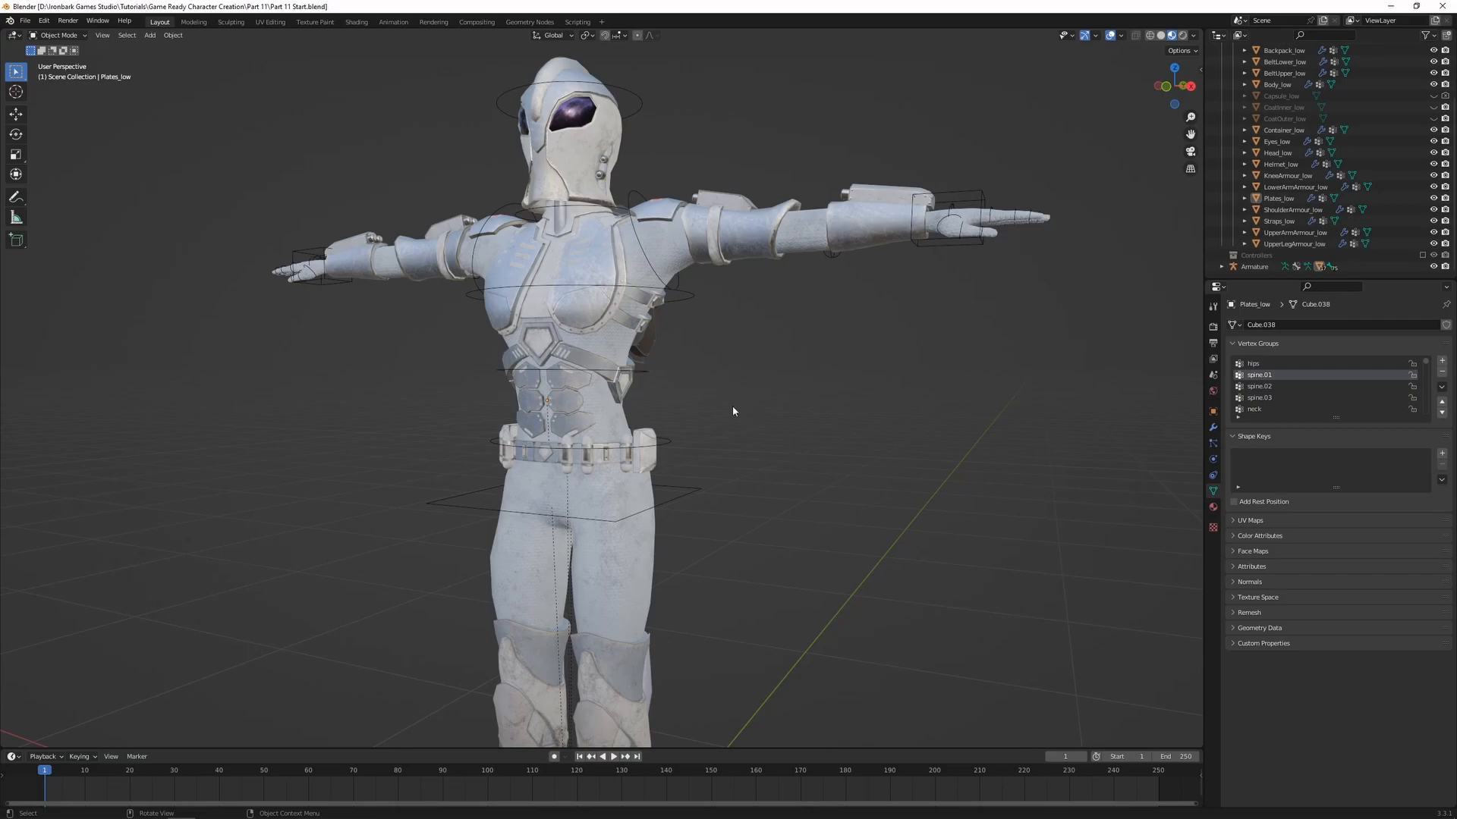
pyautogui.moveTo(788, 444)
pyautogui.keyDown('shift'); pyautogui.mouseDown(button='middle')
pyautogui.moveTo(716, 422)
pyautogui.moveTo(783, 434)
pyautogui.mouseUp(button='middle'); pyautogui.keyUp('shift')
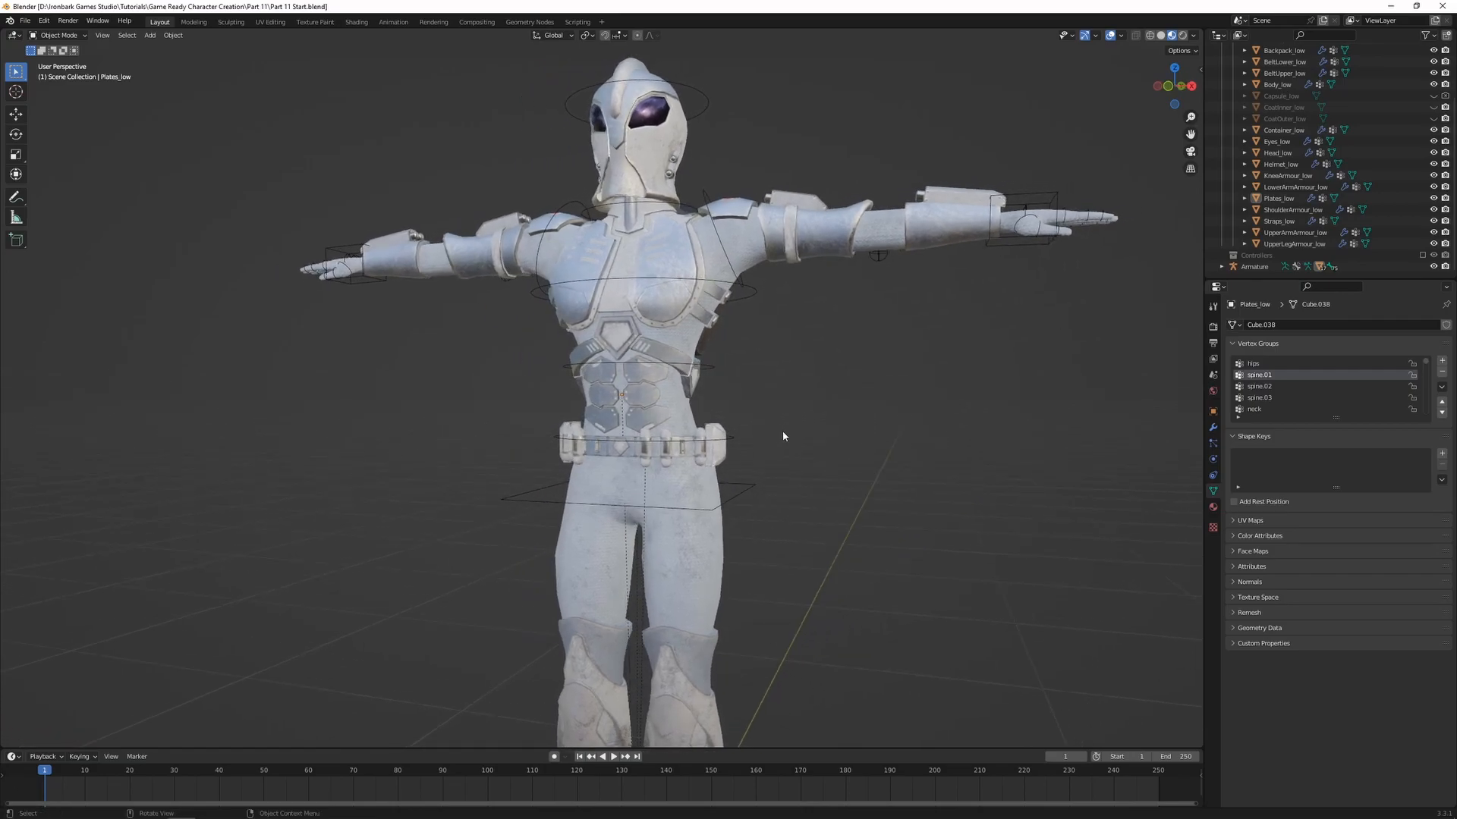
# Unhide CoatOuter_low and look over the coat from the front and side
pyautogui.click(1433, 118)
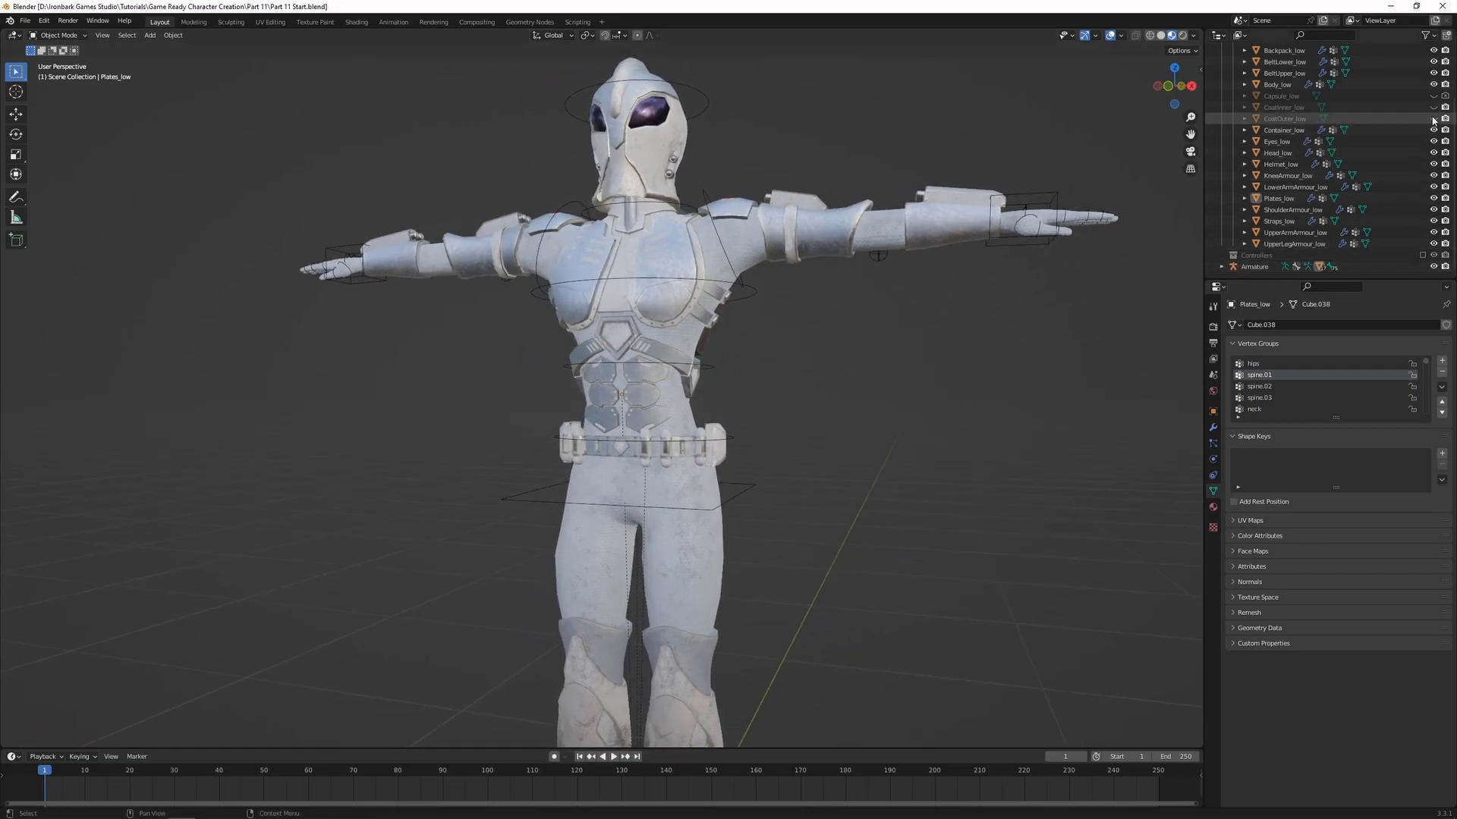
pyautogui.keyDown('shift'); pyautogui.moveTo(754, 544); pyautogui.dragTo(727, 422, button='middle'); pyautogui.keyUp('shift')
pyautogui.scroll(1, 756, 472)
pyautogui.scroll(1, 752, 510)
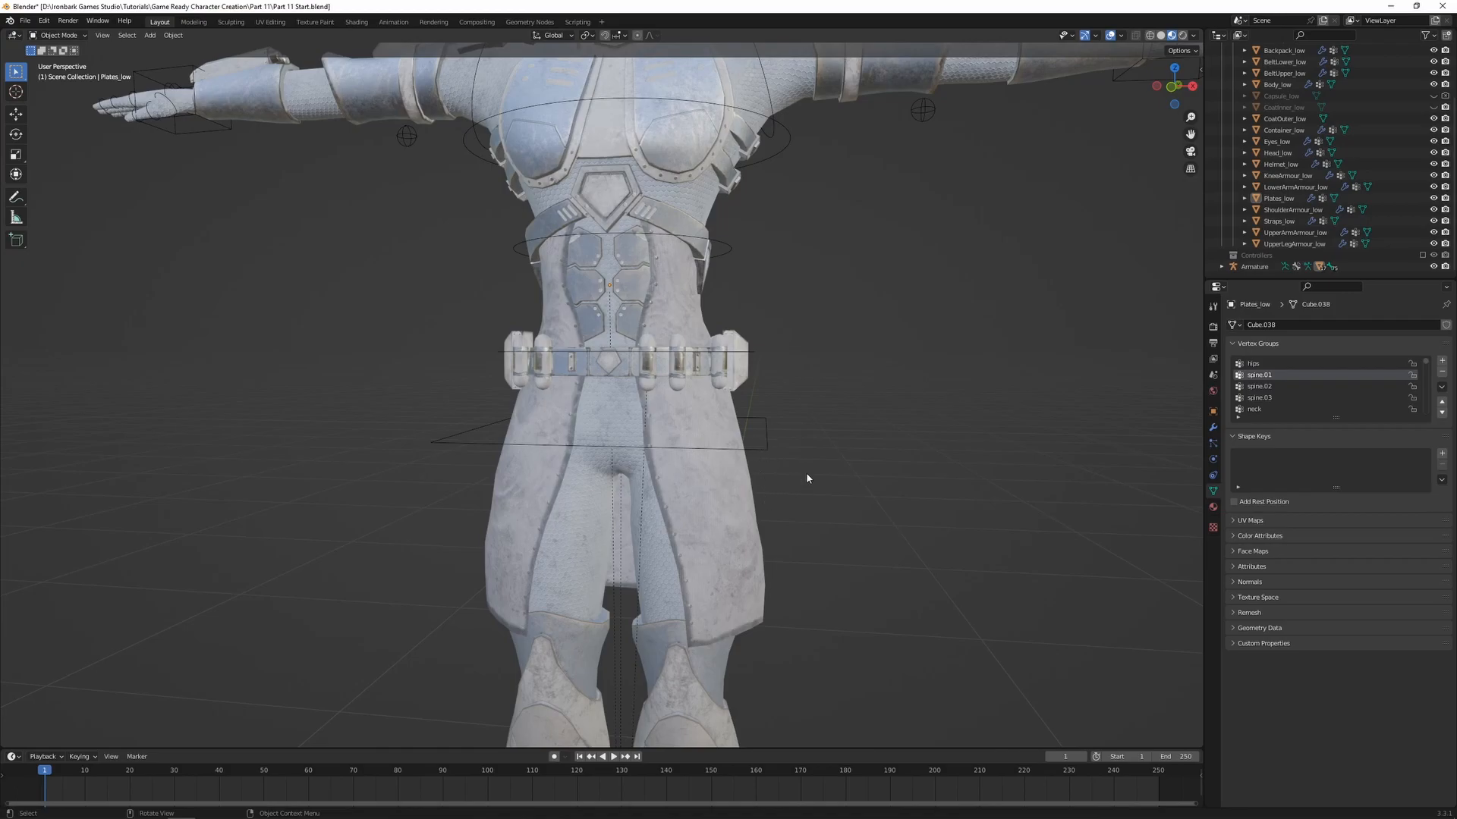
pyautogui.moveTo(779, 445); pyautogui.dragTo(607, 400, button='middle')
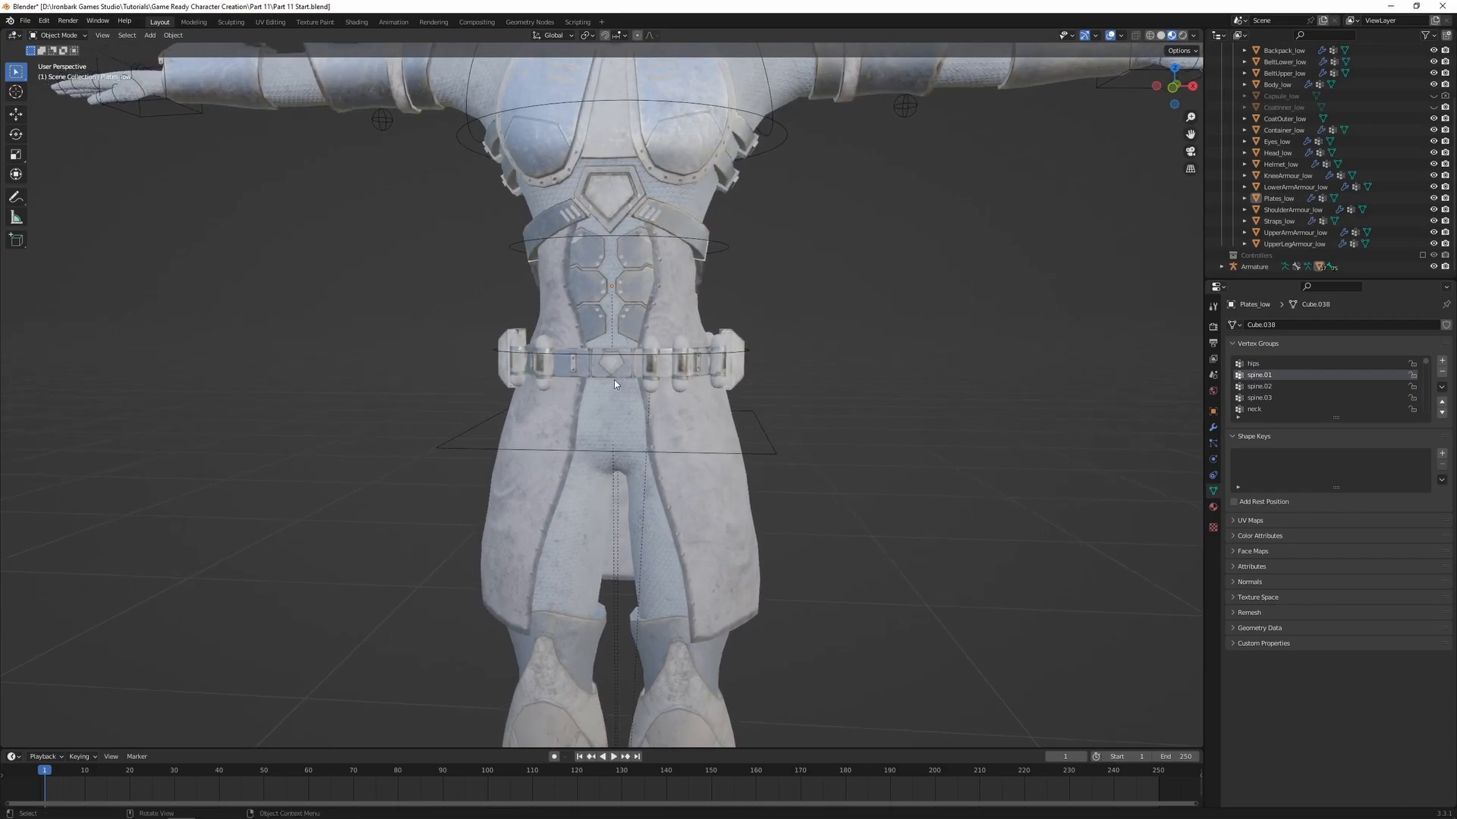
pyautogui.moveTo(694, 430); pyautogui.dragTo(585, 409, button='middle')
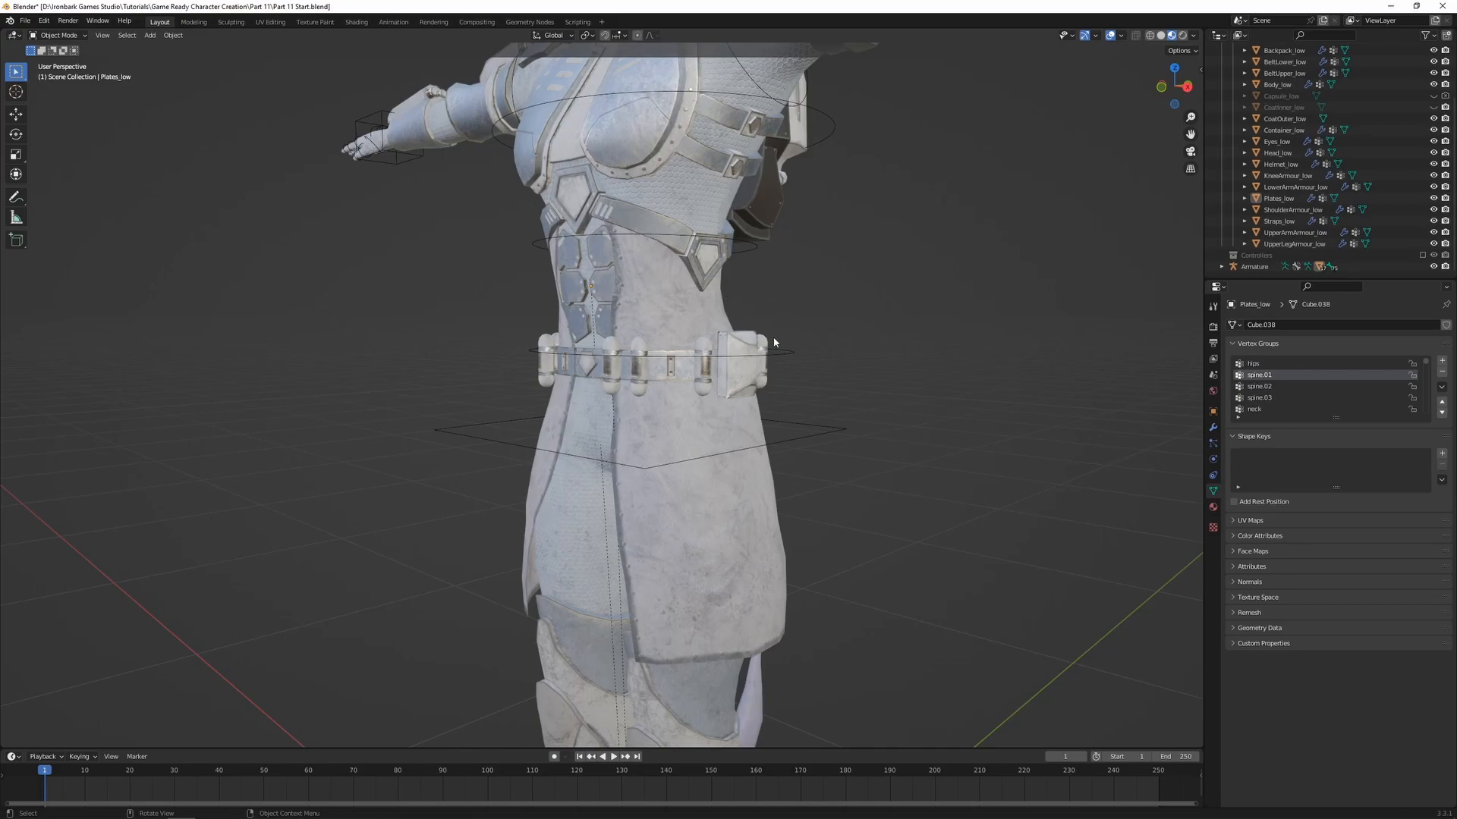
# Parent the outer coat to the armature with automatic weights
pyautogui.click(722, 525)
pyautogui.keyDown('shift'); pyautogui.click(823, 430); pyautogui.keyUp('shift')
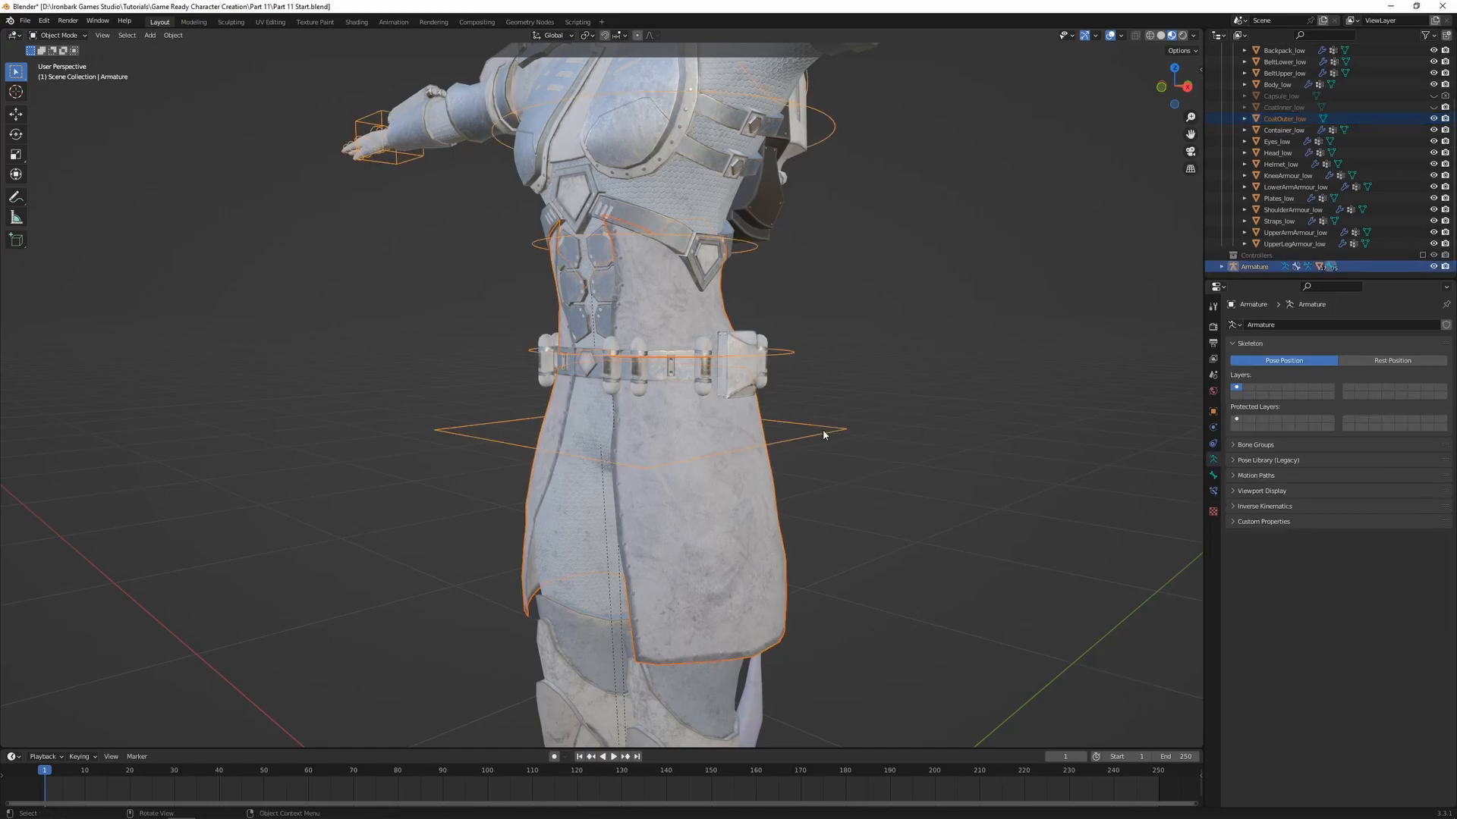
pyautogui.hotkey('ctrl', 'p')
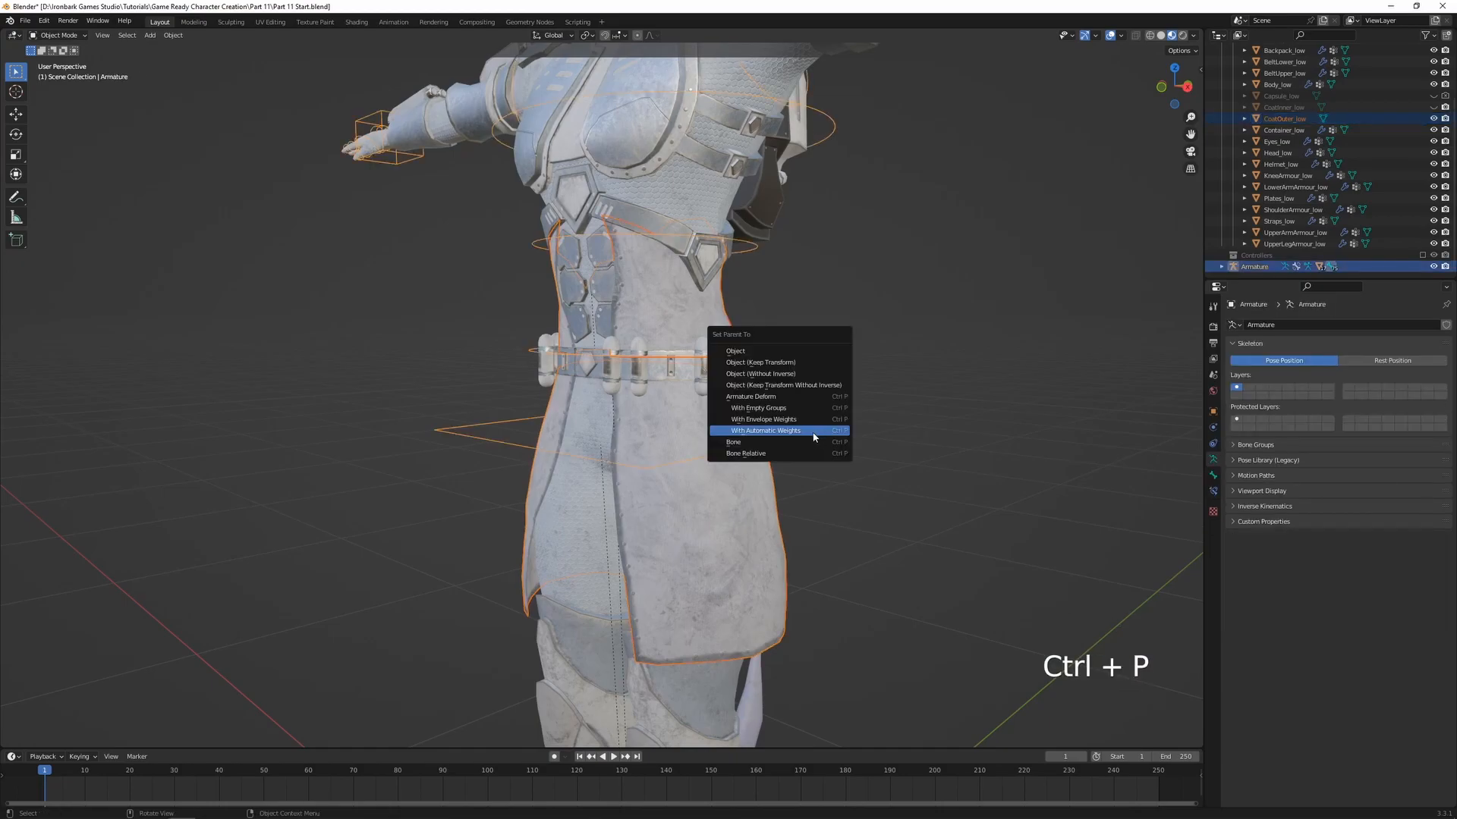
pyautogui.click(808, 437)
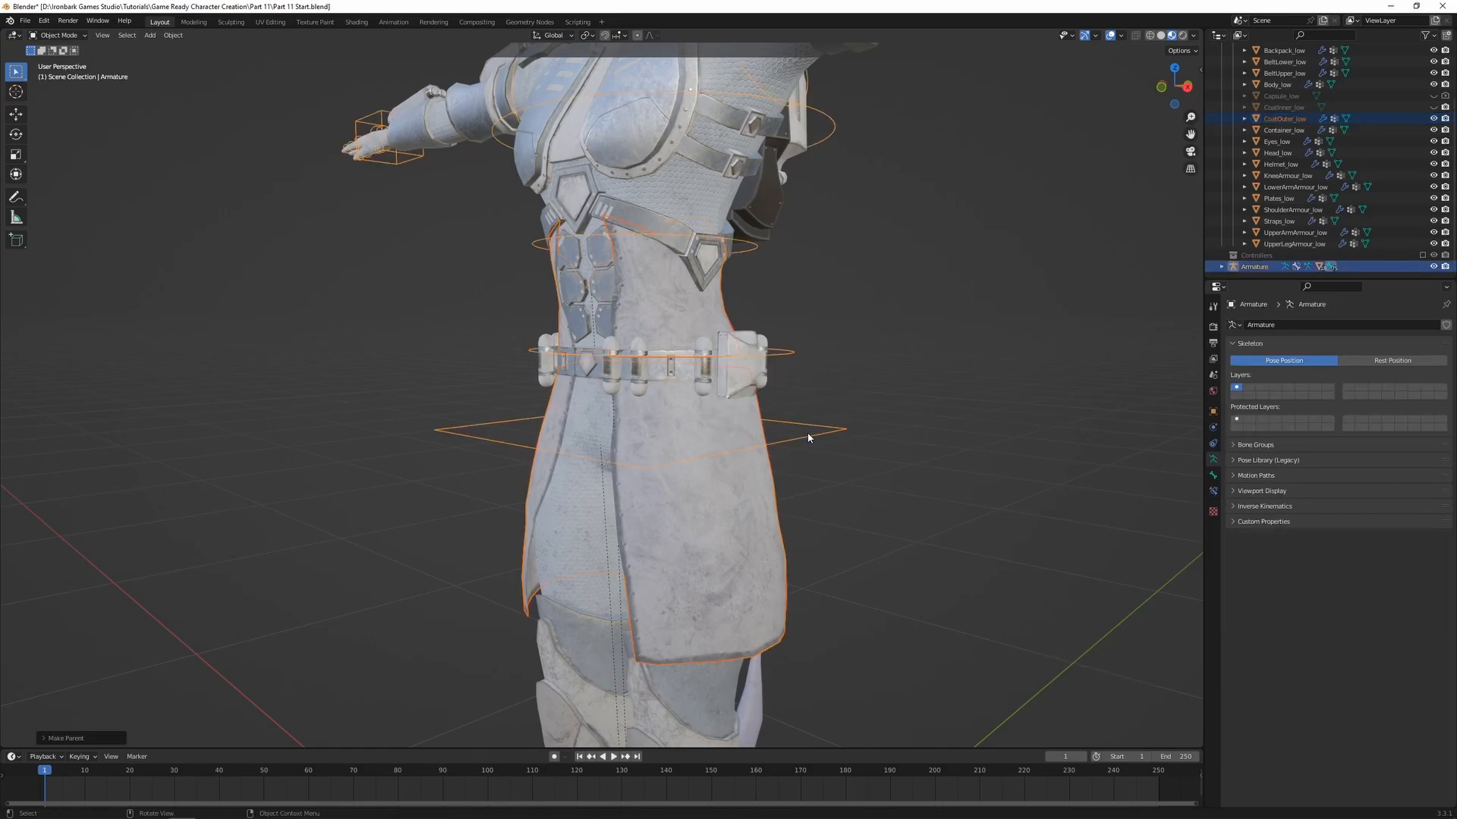
# Put the outer coat into Weight Paint mode together with the armature, with the legs and foot controls in view
pyautogui.scroll(-2, 807, 433)
pyautogui.keyDown('shift'); pyautogui.moveTo(812, 493); pyautogui.dragTo(818, 385, button='middle'); pyautogui.keyUp('shift')
pyautogui.keyDown('shift'); pyautogui.click(721, 401); pyautogui.keyUp('shift')
pyautogui.hotkey('ctrl', 'Tab')
pyautogui.click(823, 373)
pyautogui.scroll(-2, 882, 451)
pyautogui.moveTo(882, 450)
pyautogui.mouseDown(button='middle')
pyautogui.moveTo(855, 473)
pyautogui.moveTo(861, 394)
pyautogui.mouseUp(button='middle')
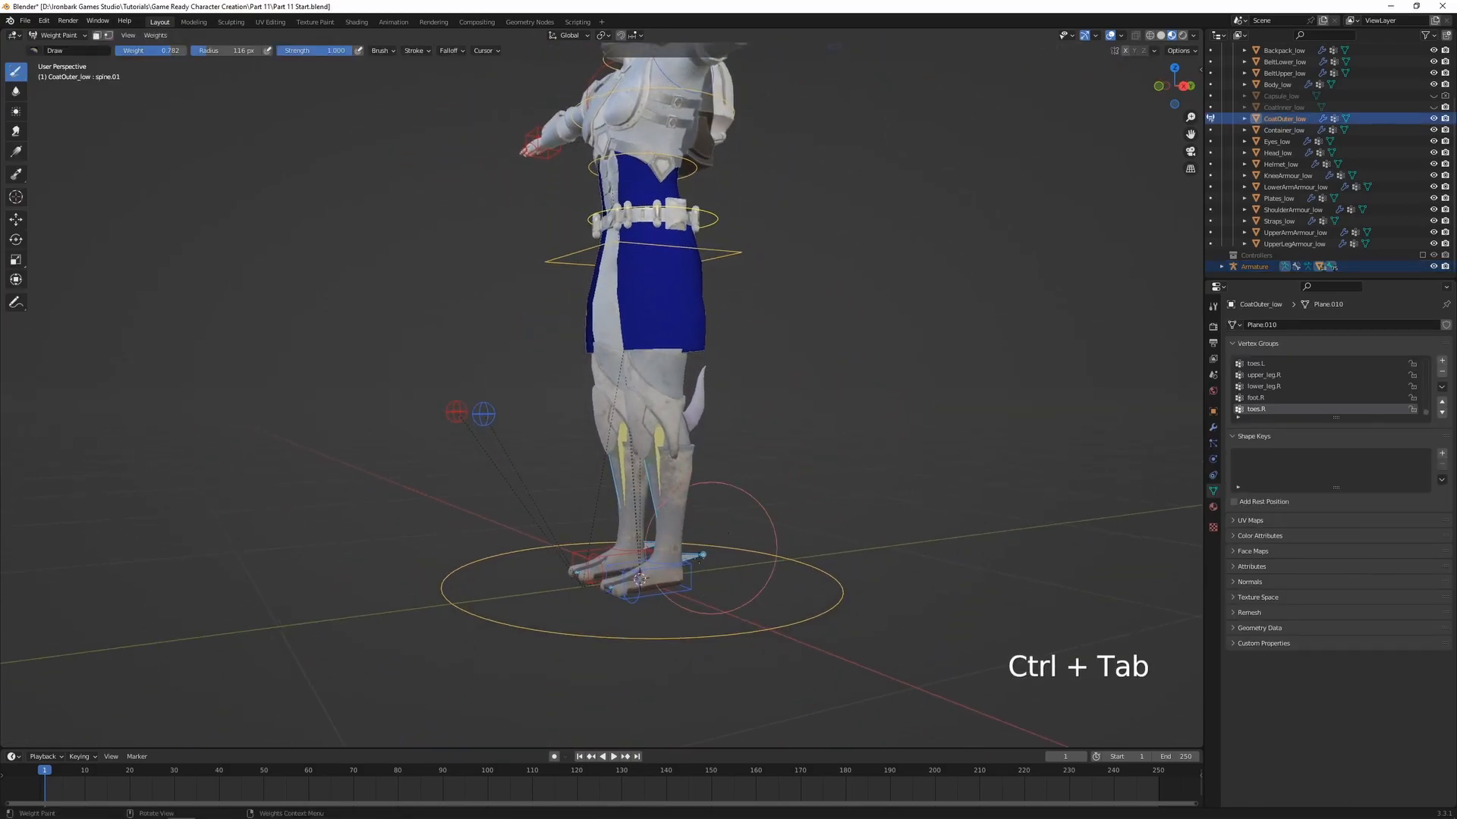
# Raise the left foot control leg_control.L vertically to test how the outer coat follows the leg
pyautogui.keyDown('ctrl'); pyautogui.click(705, 553); pyautogui.keyUp('ctrl')
pyautogui.moveTo(705, 552); pyautogui.dragTo(736, 573, button='middle')
pyautogui.press('g')
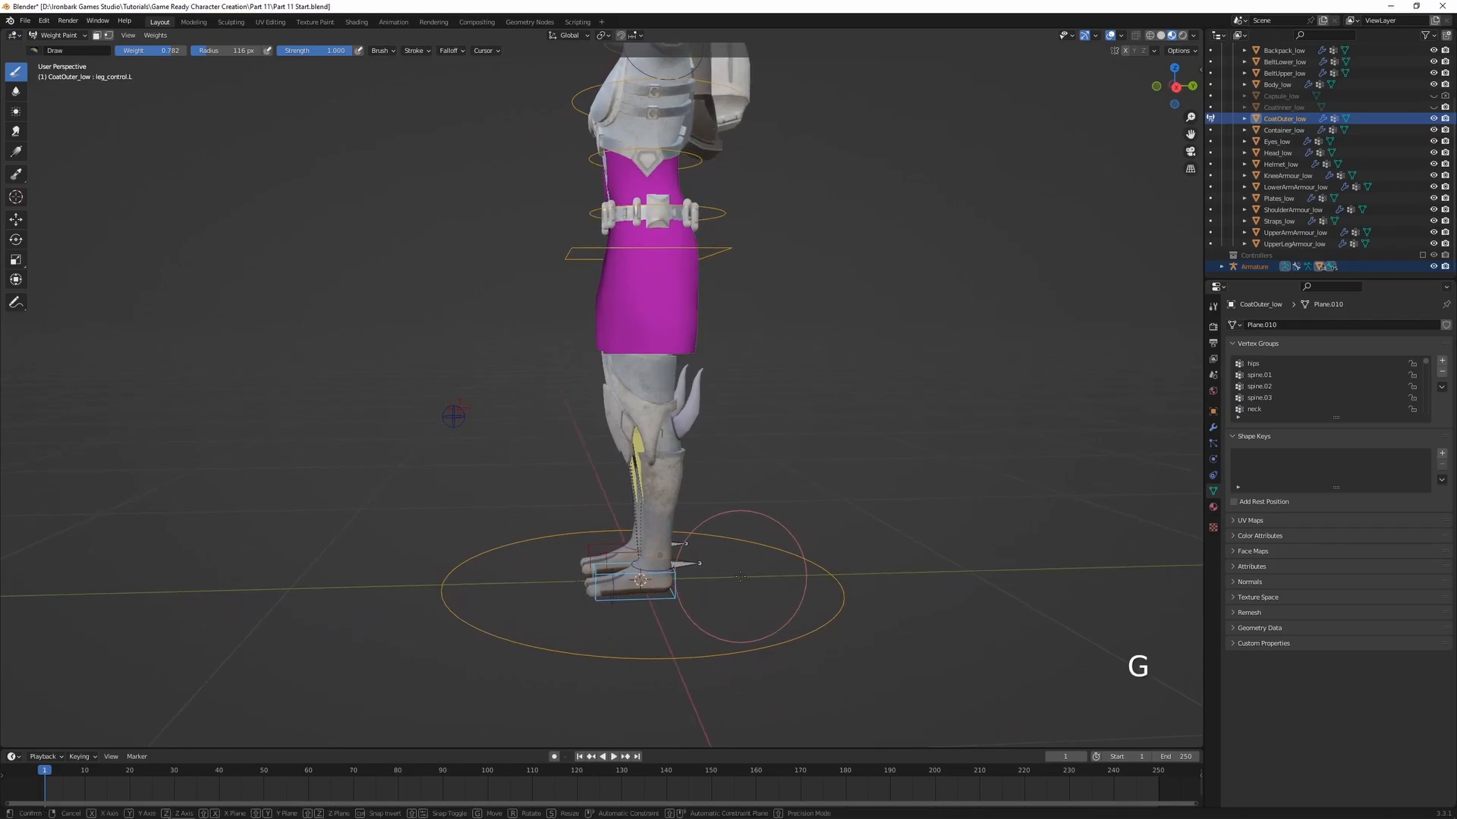
pyautogui.middleClick(742, 560)
pyautogui.click(739, 472)
# Move leg_control.L forward along the global Y axis and inspect the coat's deformation from the side, back and front
pyautogui.press('g')
pyautogui.middleClick(813, 473)
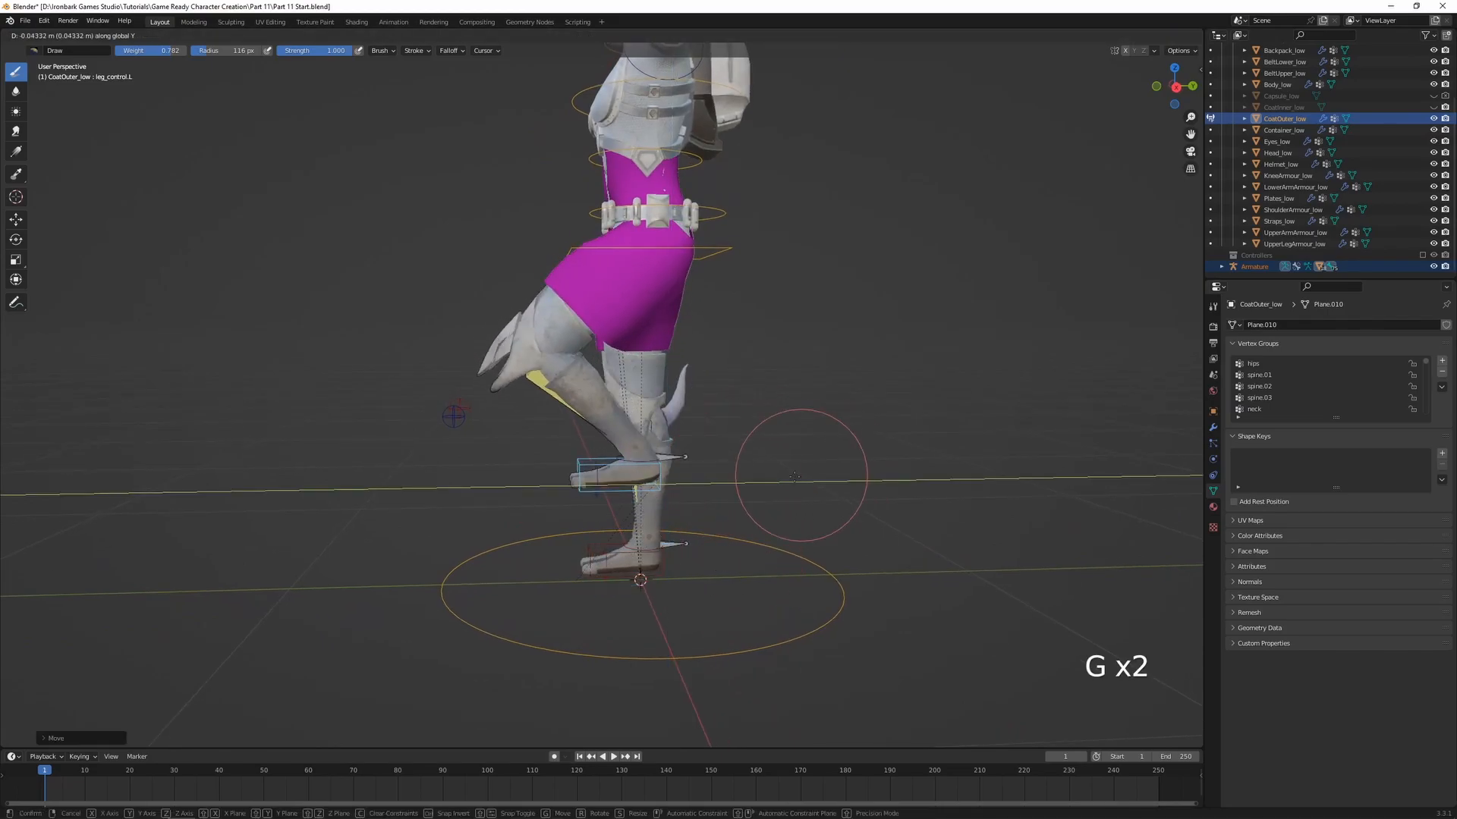
pyautogui.click(715, 520)
pyautogui.scroll(4, 749, 328)
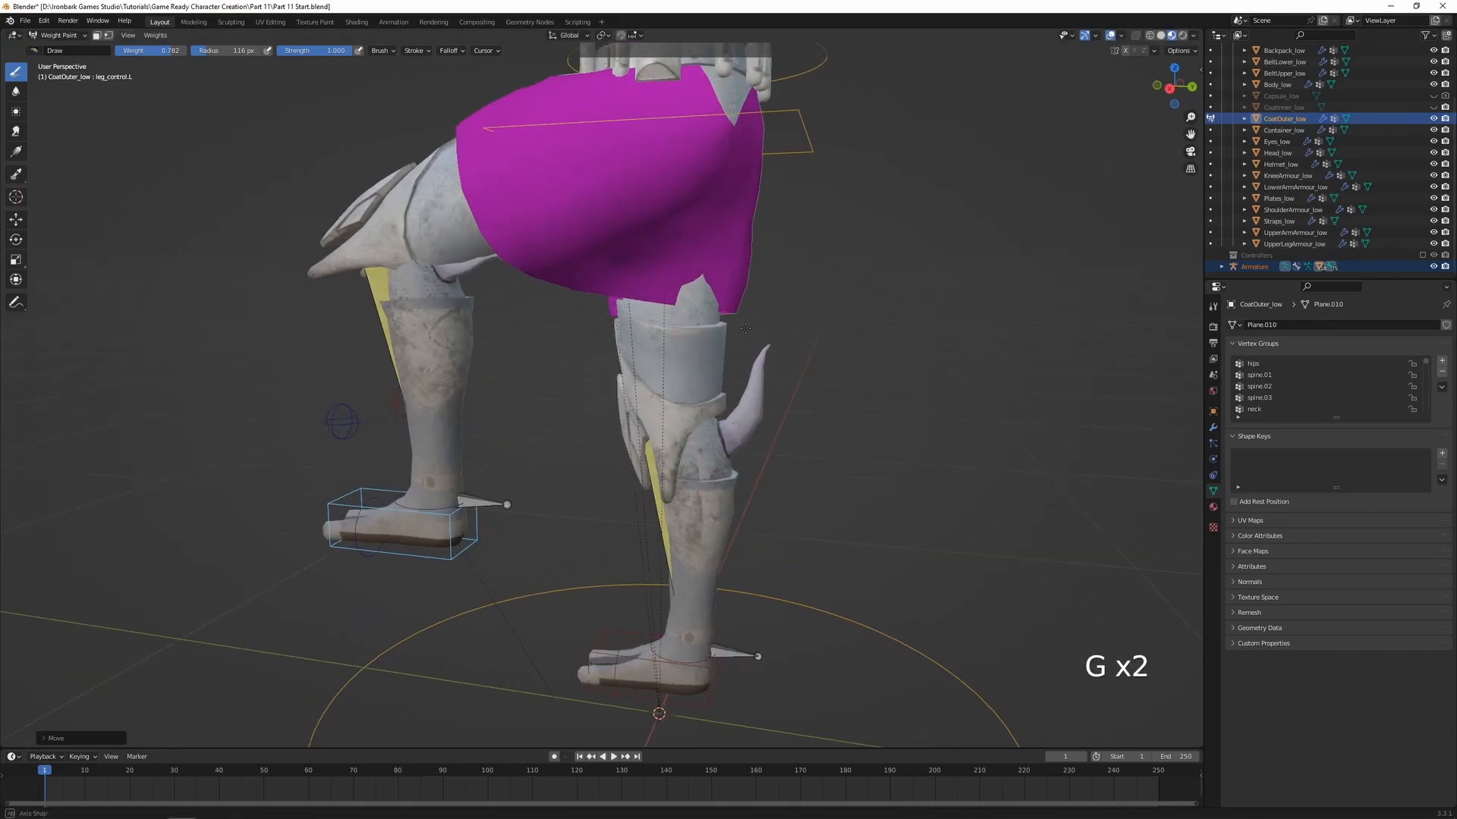
pyautogui.keyDown('shift'); pyautogui.moveTo(748, 328); pyautogui.dragTo(740, 406, button='middle'); pyautogui.keyUp('shift')
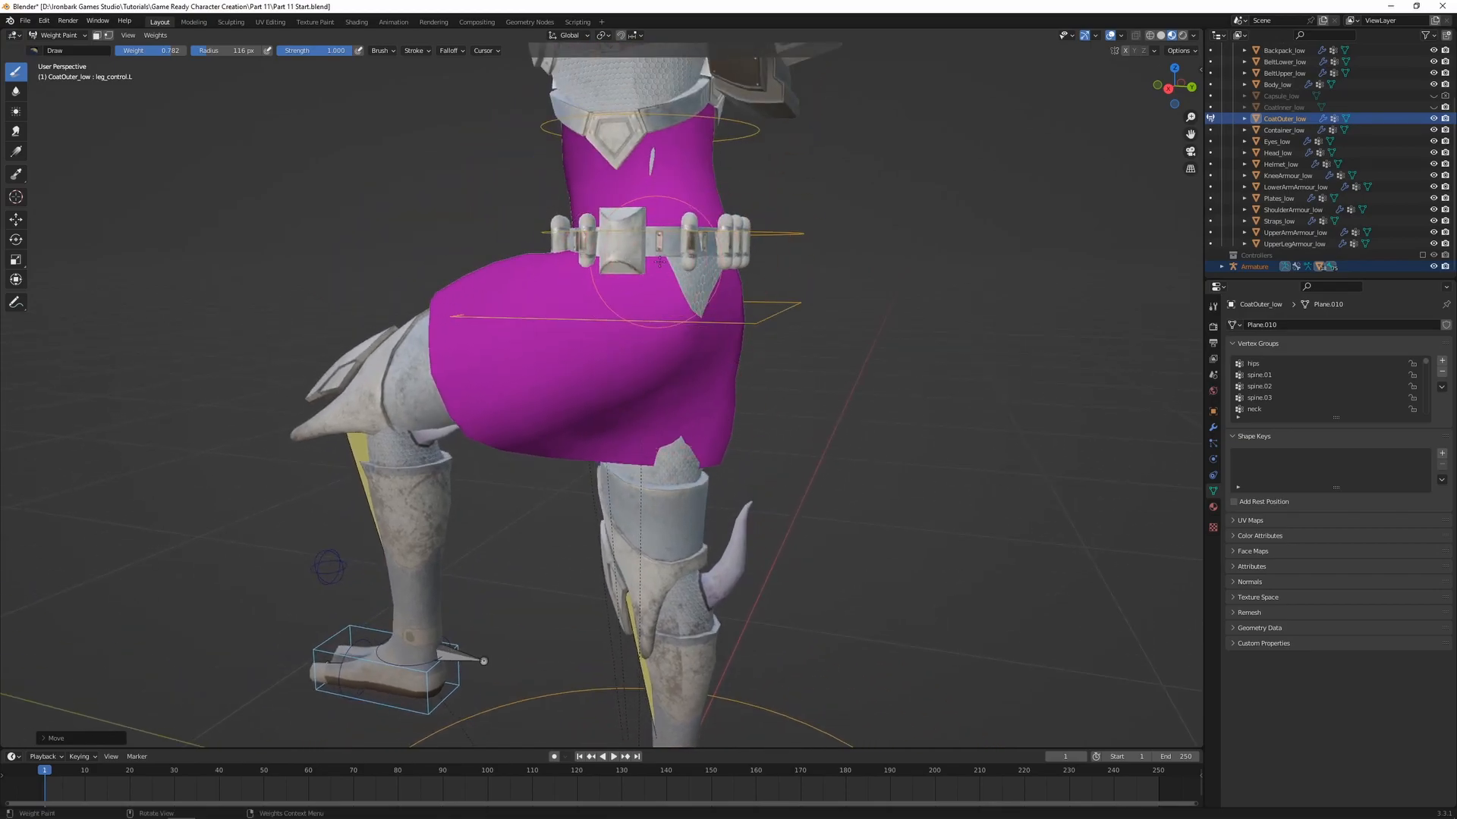
pyautogui.moveTo(527, 447); pyautogui.dragTo(744, 507, button='middle')
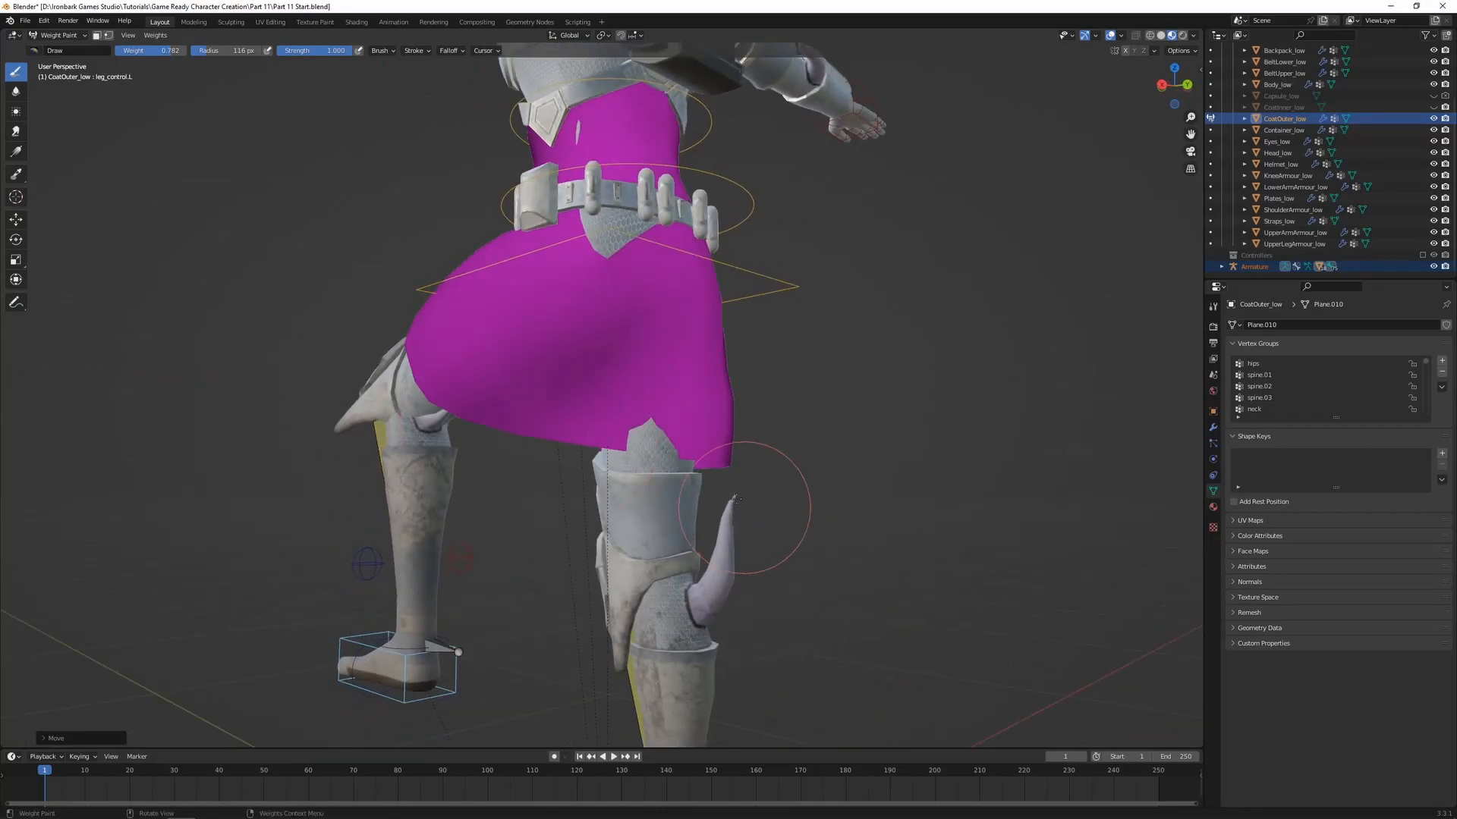
pyautogui.moveTo(614, 432); pyautogui.dragTo(729, 311, button='middle')
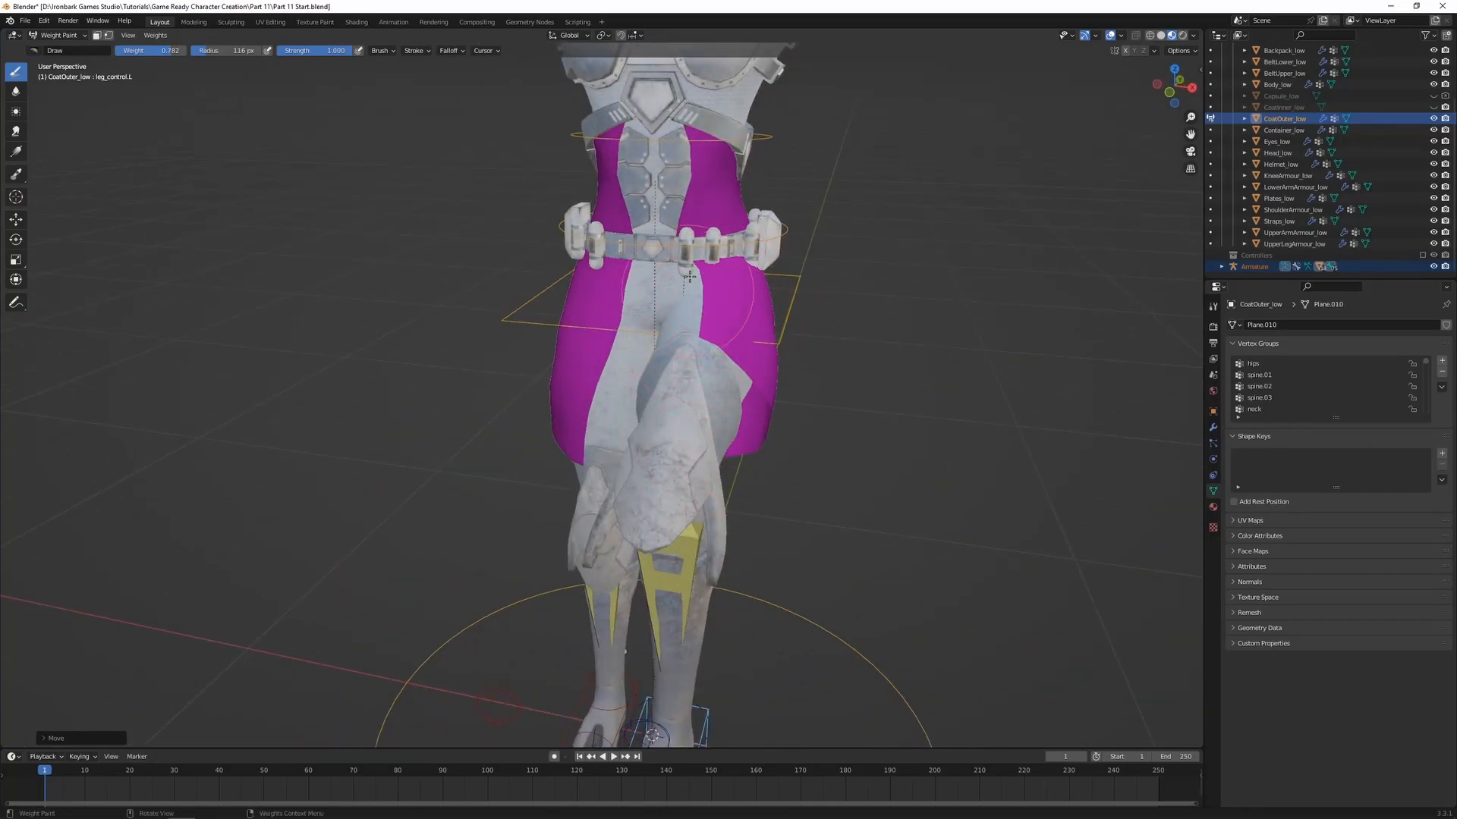
pyautogui.moveTo(606, 392); pyautogui.dragTo(440, 399, button='middle')
# Test the coat with leg_control.L moved backward along the global Y axis, inspect the hip area, and undo the move
pyautogui.scroll(-2, 607, 455)
pyautogui.moveTo(728, 531)
pyautogui.keyDown('shift'); pyautogui.mouseDown(button='middle')
pyautogui.moveTo(713, 562)
pyautogui.moveTo(709, 519)
pyautogui.mouseUp(button='middle'); pyautogui.keyUp('shift')
pyautogui.moveTo(710, 520); pyautogui.dragTo(690, 524, button='middle')
pyautogui.press('g')
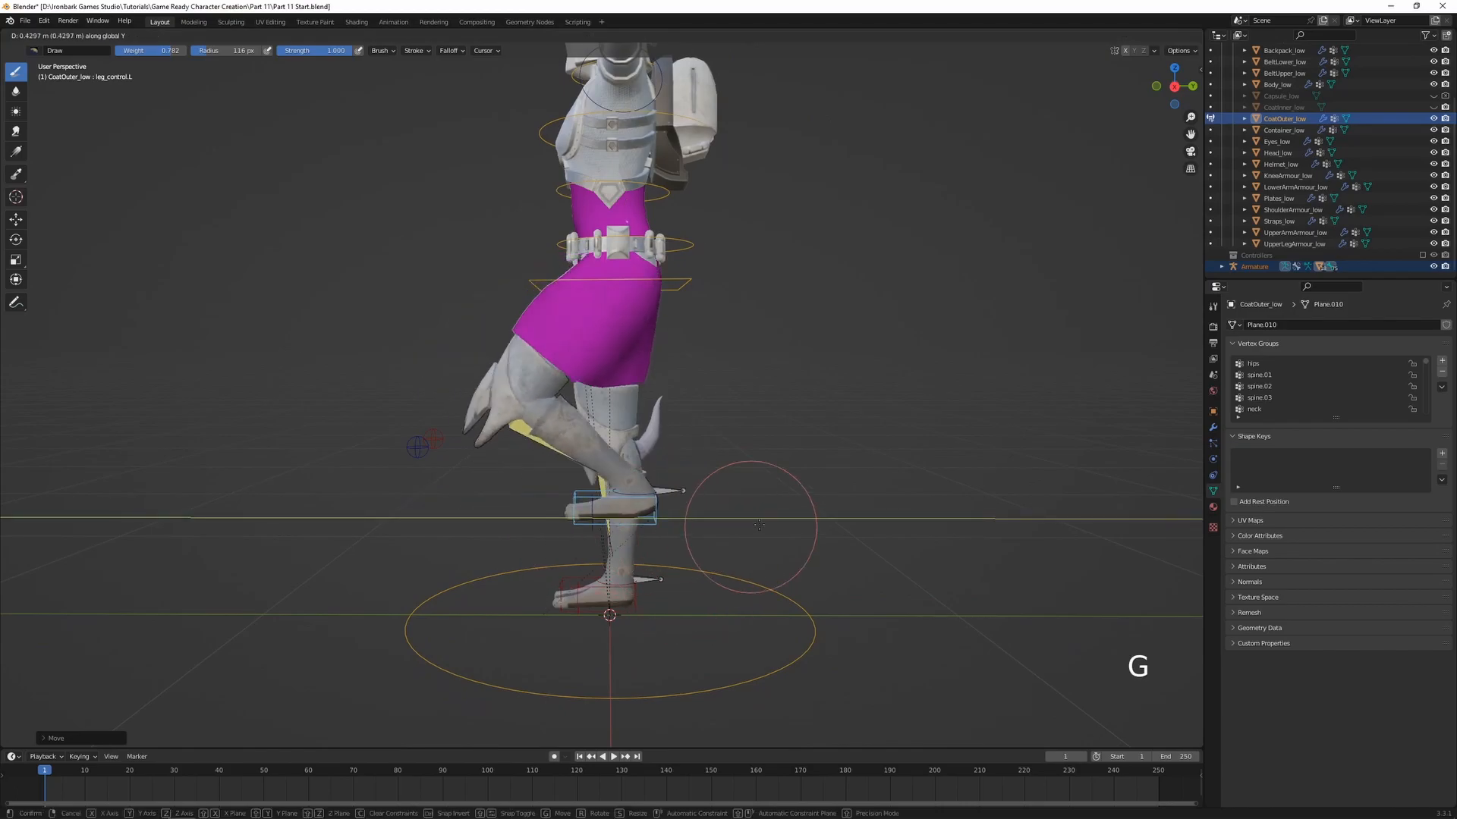
pyautogui.click(943, 499)
pyautogui.moveTo(668, 341); pyautogui.dragTo(752, 341, button='middle')
pyautogui.scroll(2, 683, 327)
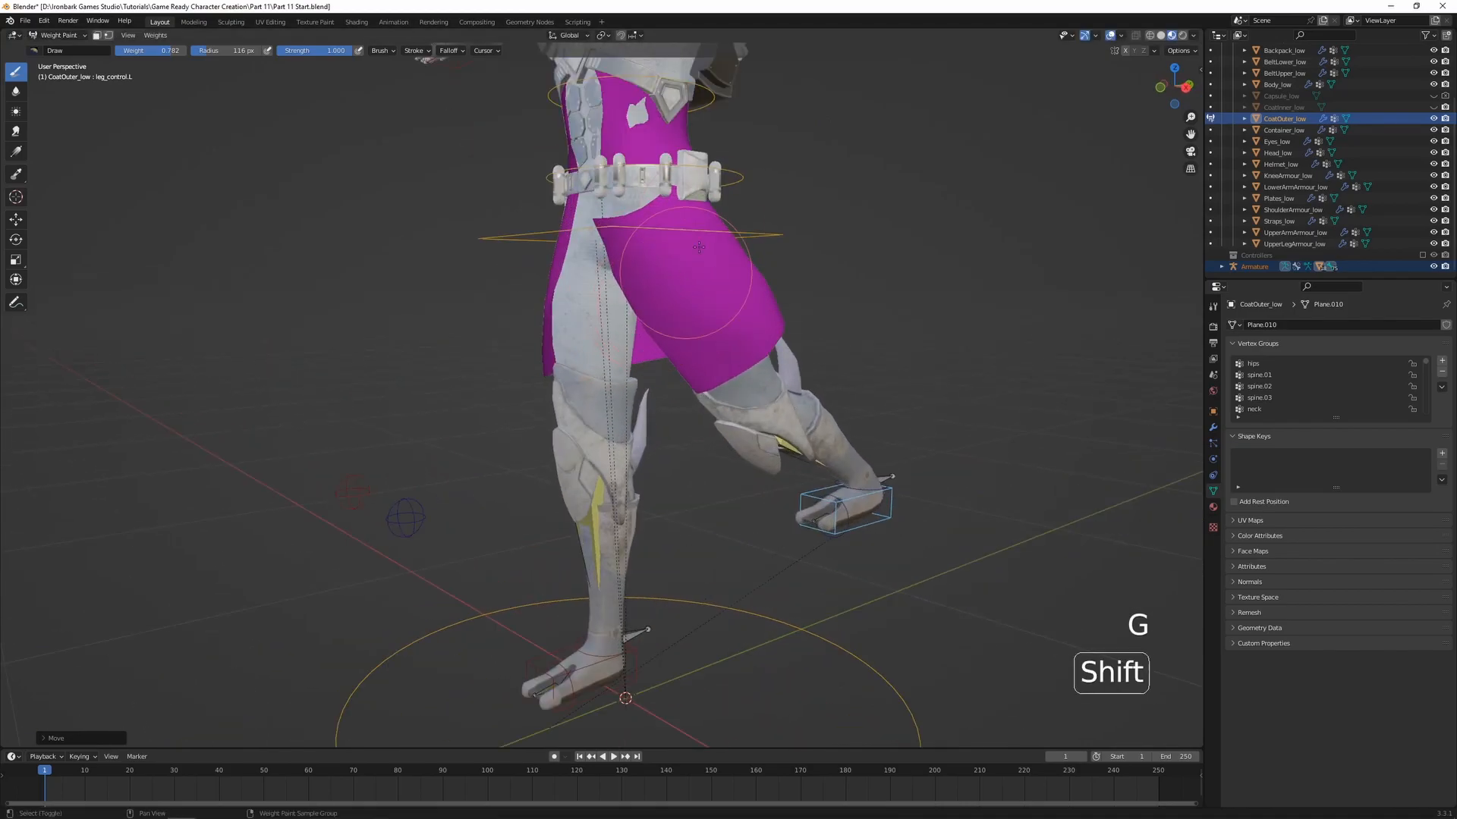
pyautogui.keyDown('shift'); pyautogui.moveTo(583, 218); pyautogui.dragTo(573, 268, button='middle'); pyautogui.keyUp('shift')
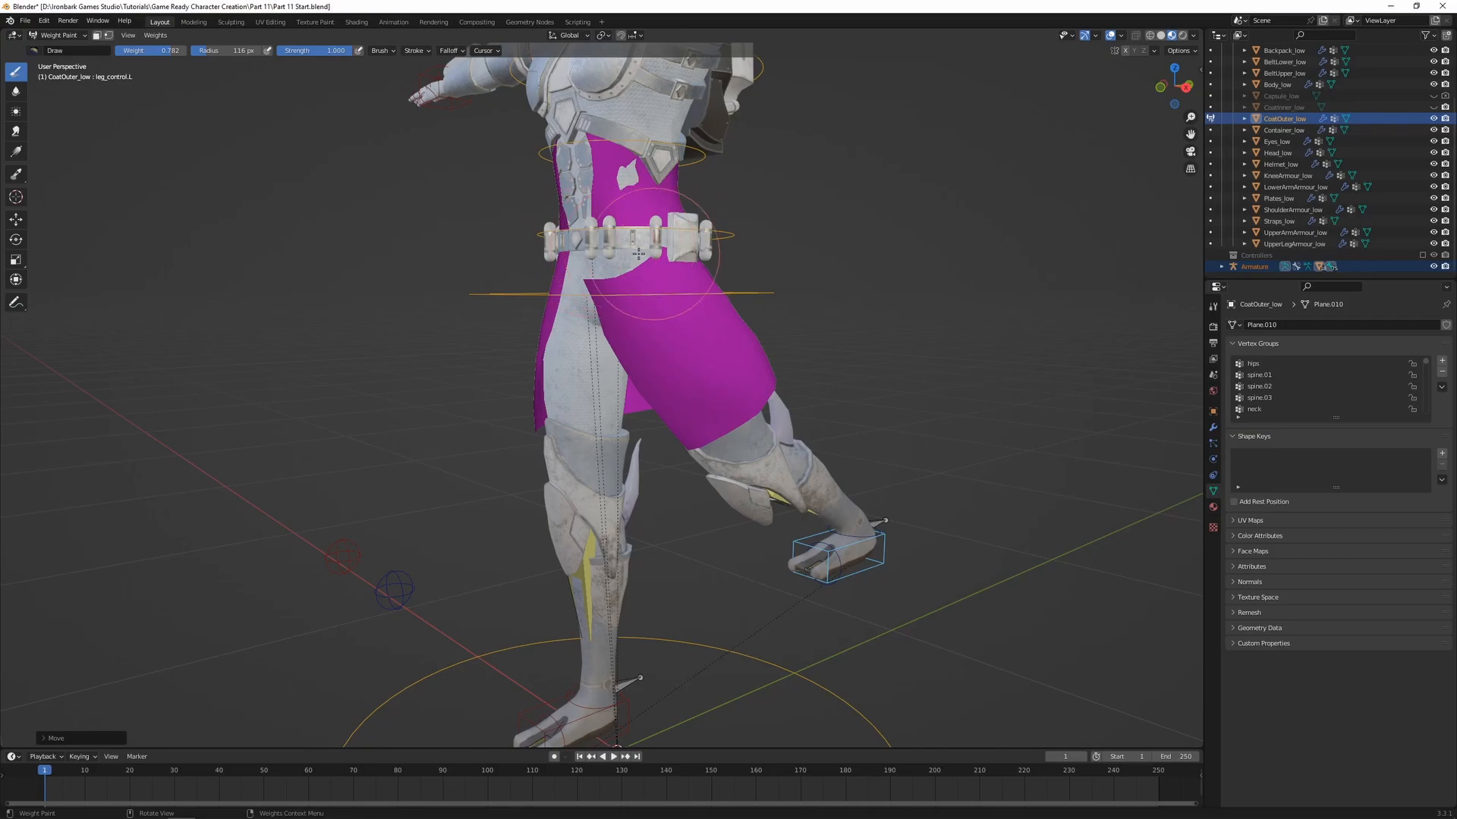
pyautogui.hotkey('ctrl', 'z')
# Reveal the bones through the mesh and display the outer coat's weights for upper_leg.L
pyautogui.moveTo(895, 396); pyautogui.dragTo(799, 438, button='middle')
pyautogui.scroll(2, 792, 429)
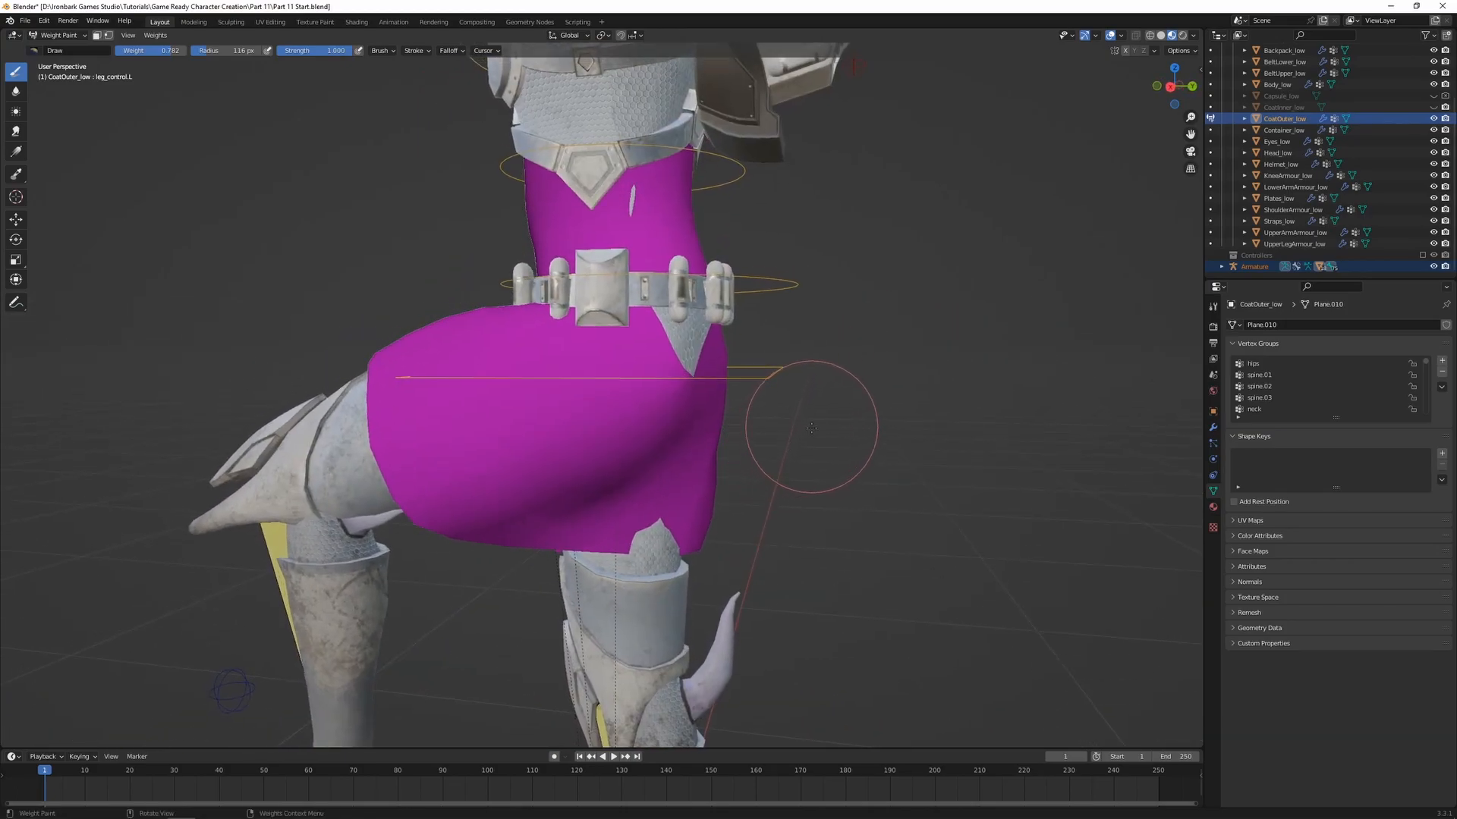
pyautogui.hotkey('alt', 'z')
pyautogui.keyDown('ctrl'); pyautogui.click(552, 422); pyautogui.keyUp('ctrl')
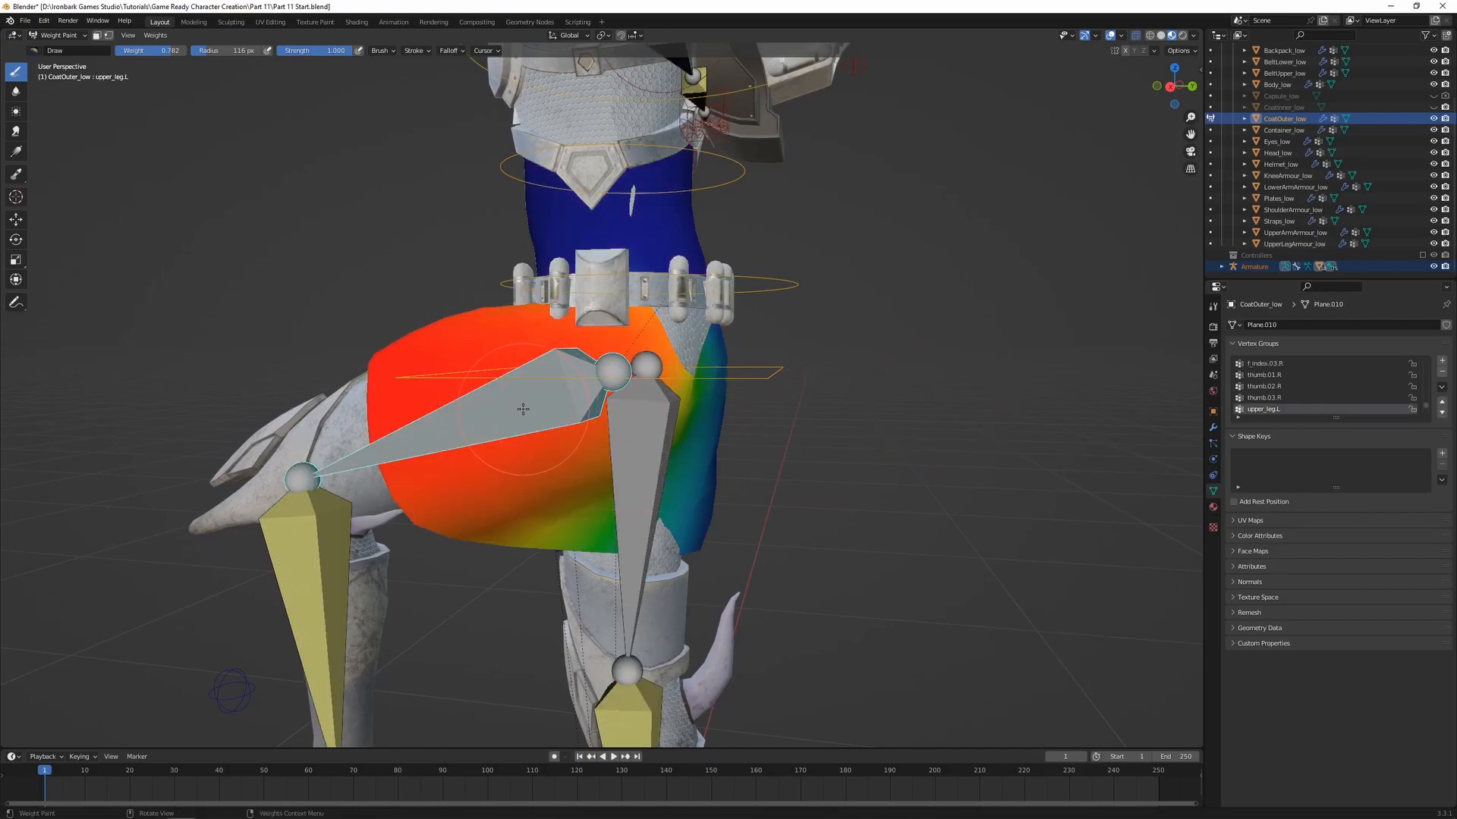
# Switch the outer coat to Edit Mode and examine its vertices around the hip and belt
pyautogui.press('Tab')
pyautogui.scroll(1, 662, 383)
pyautogui.hotkey('alt', 'z')
pyautogui.moveTo(727, 308); pyautogui.dragTo(562, 290, button='middle')
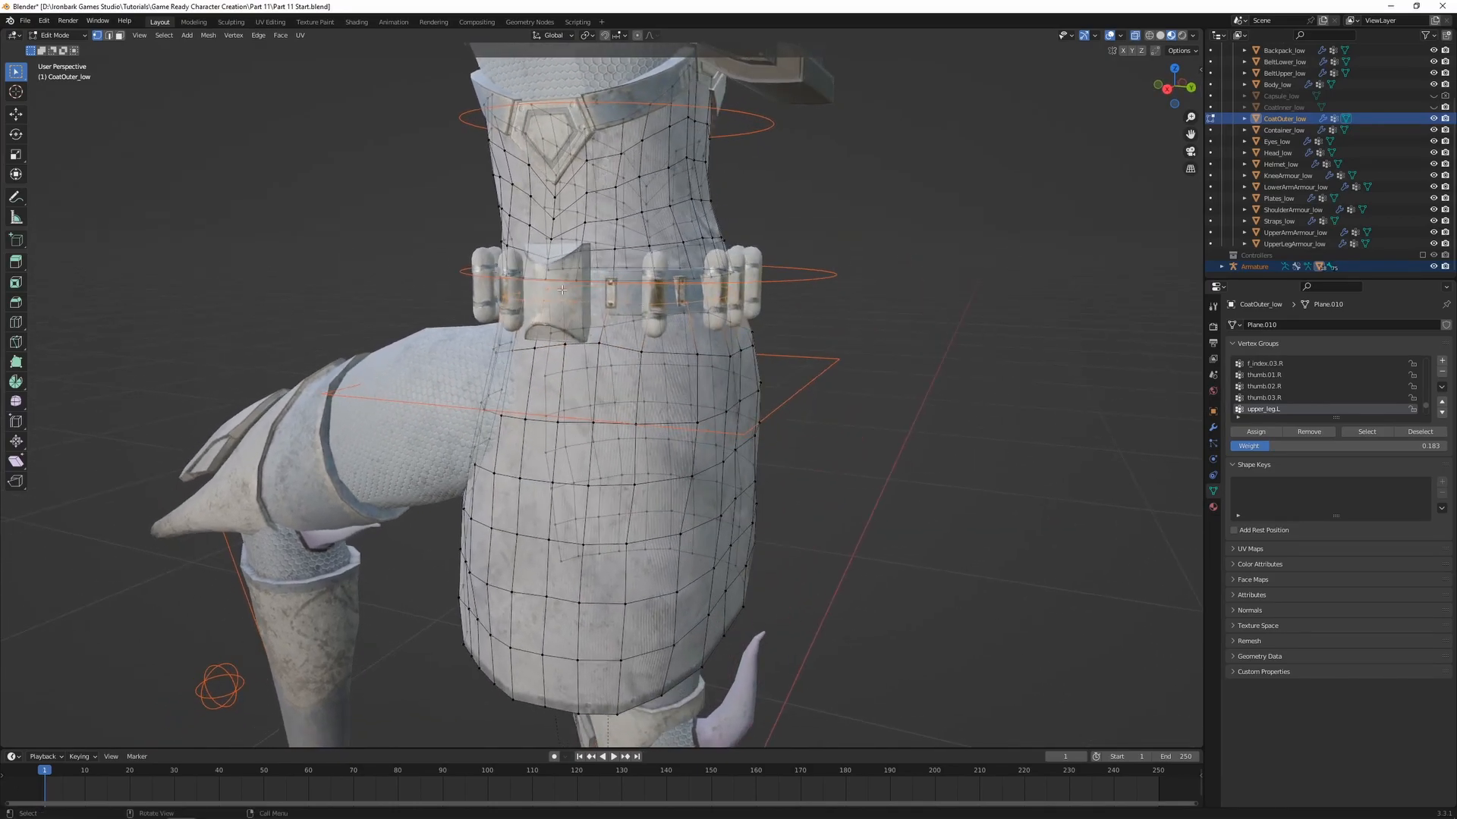
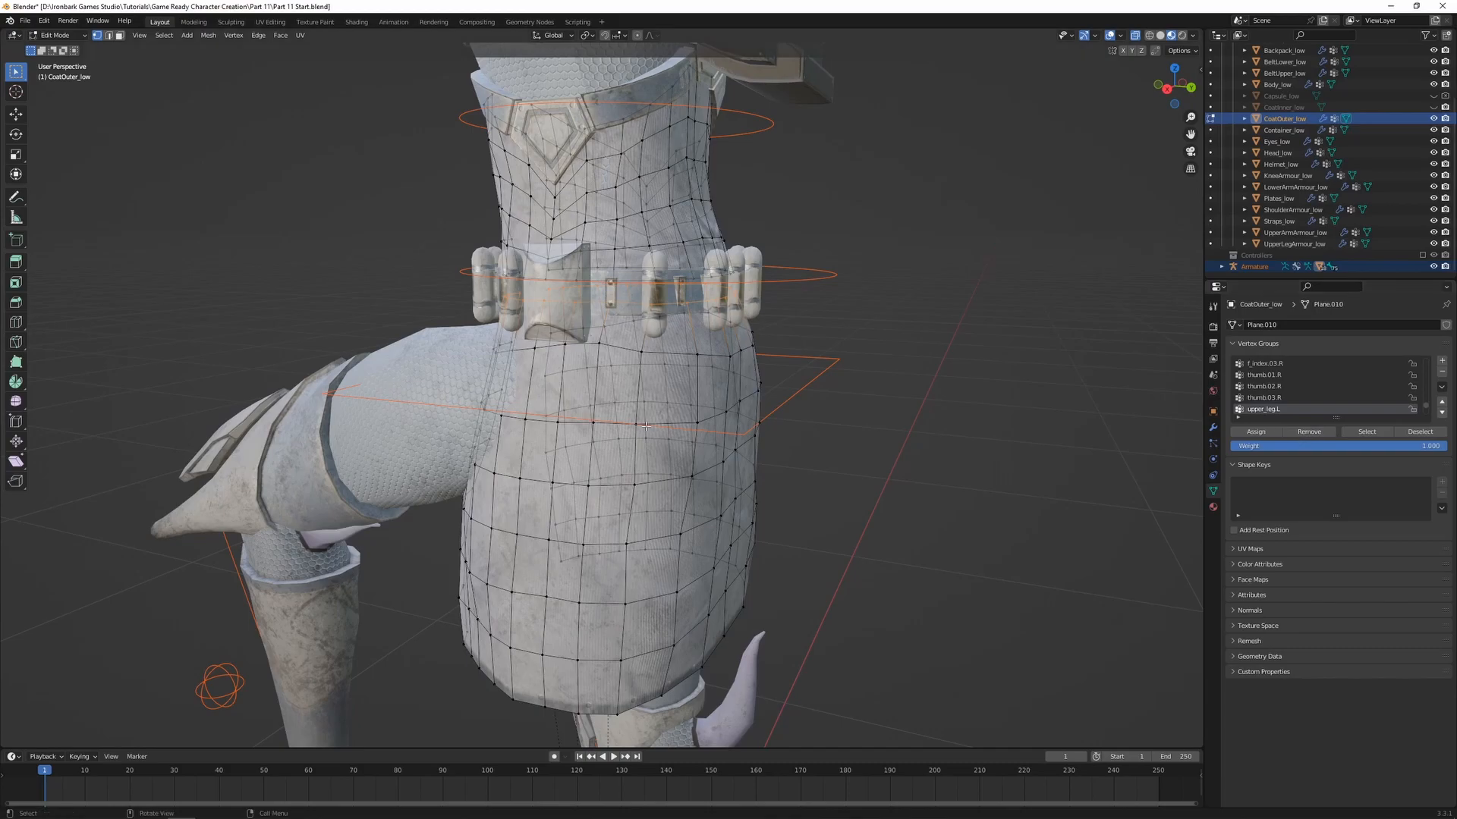
# Remove the coat's vertex loops around and just below the lower belt from the upper_leg.L vertex group
pyautogui.press('Tab')
pyautogui.scroll(-2, 513, 429)
pyautogui.hotkey('alt', 'z')
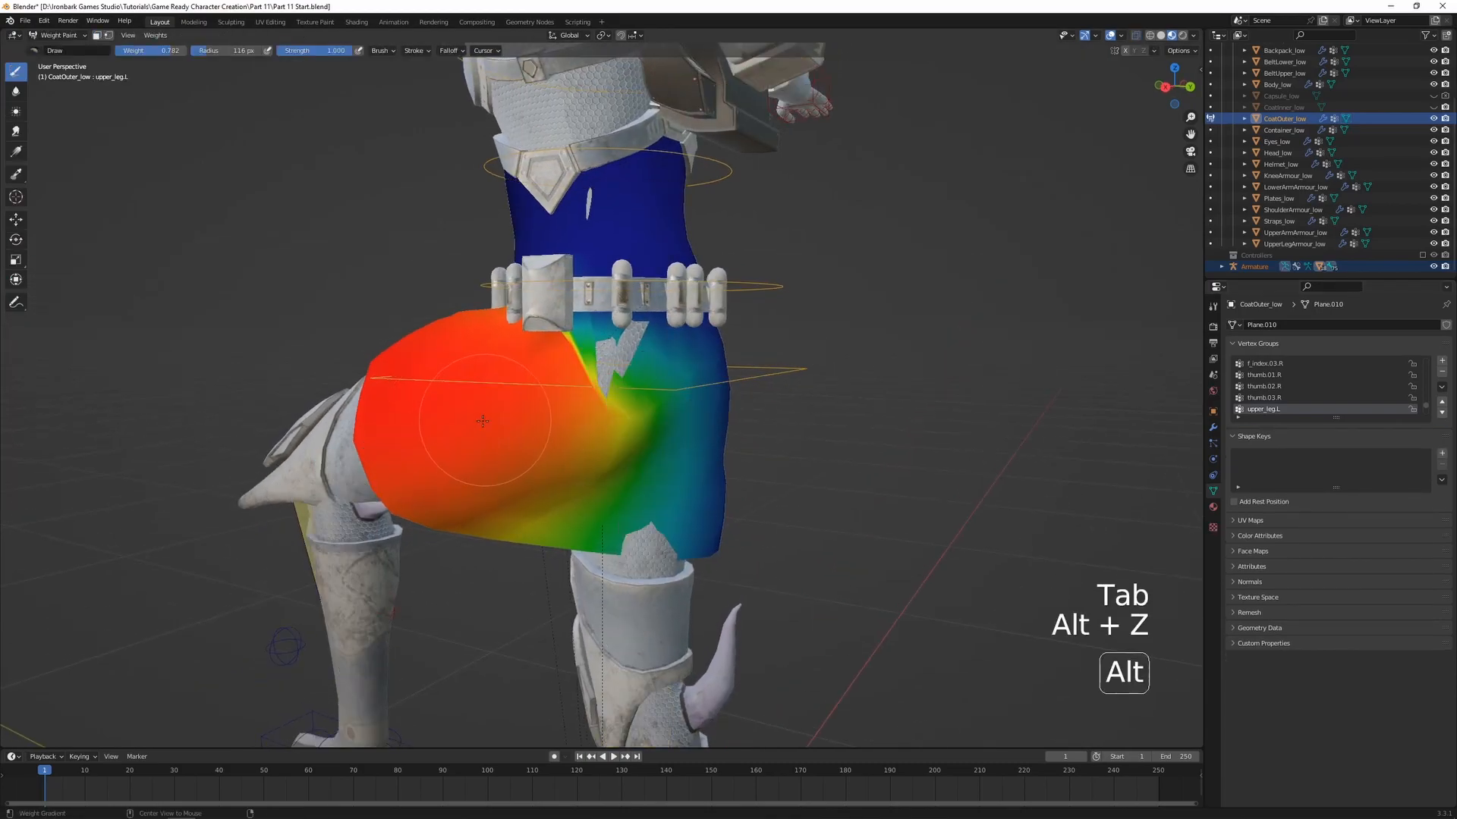
pyautogui.moveTo(483, 419); pyautogui.dragTo(579, 348, button='middle')
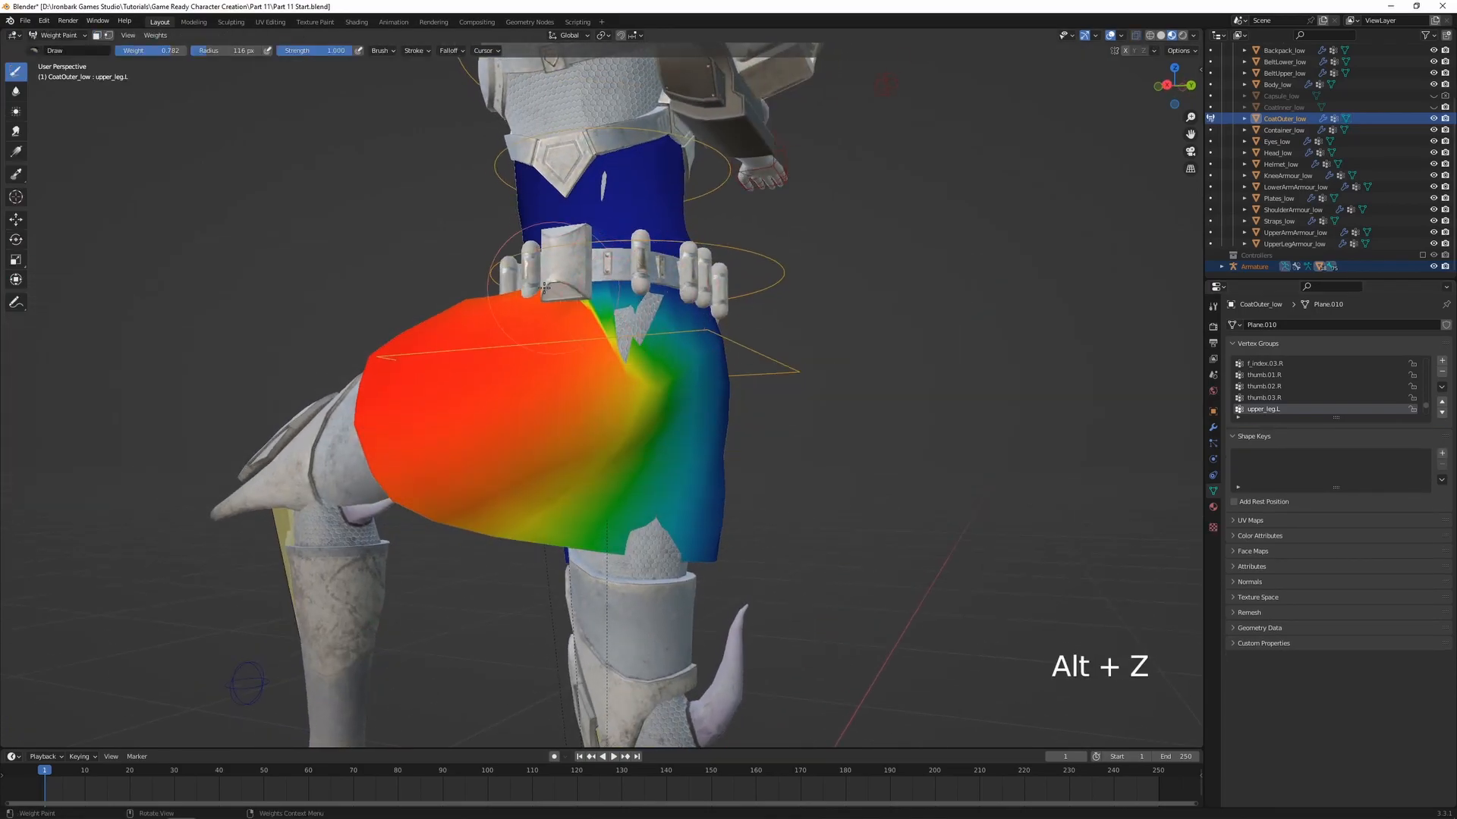
pyautogui.press('Tab')
pyautogui.keyDown('alt'); pyautogui.keyDown('shift'); pyautogui.click(693, 355); pyautogui.keyUp('shift'); pyautogui.keyUp('alt')
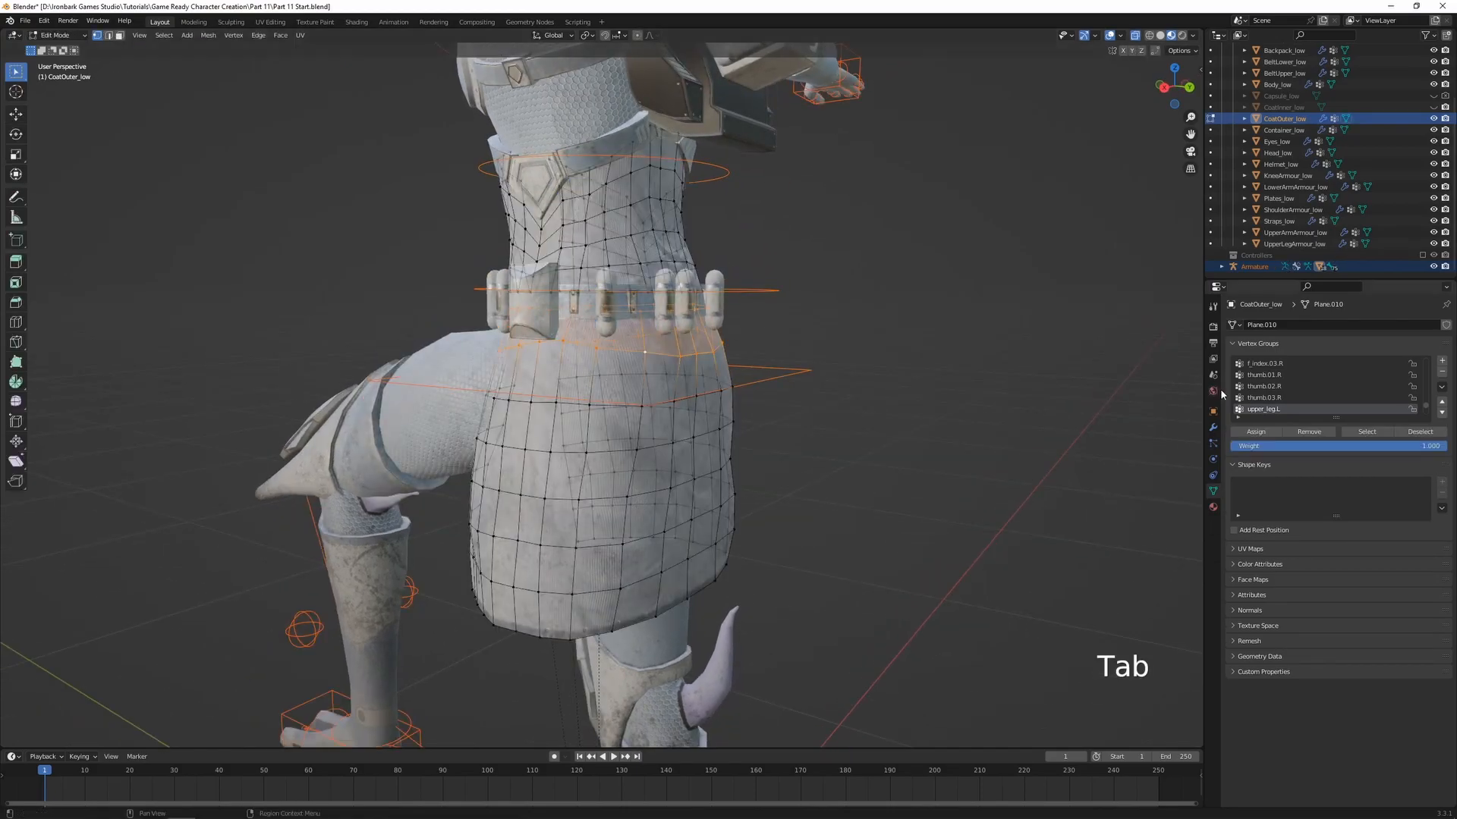
pyautogui.press('Tab')
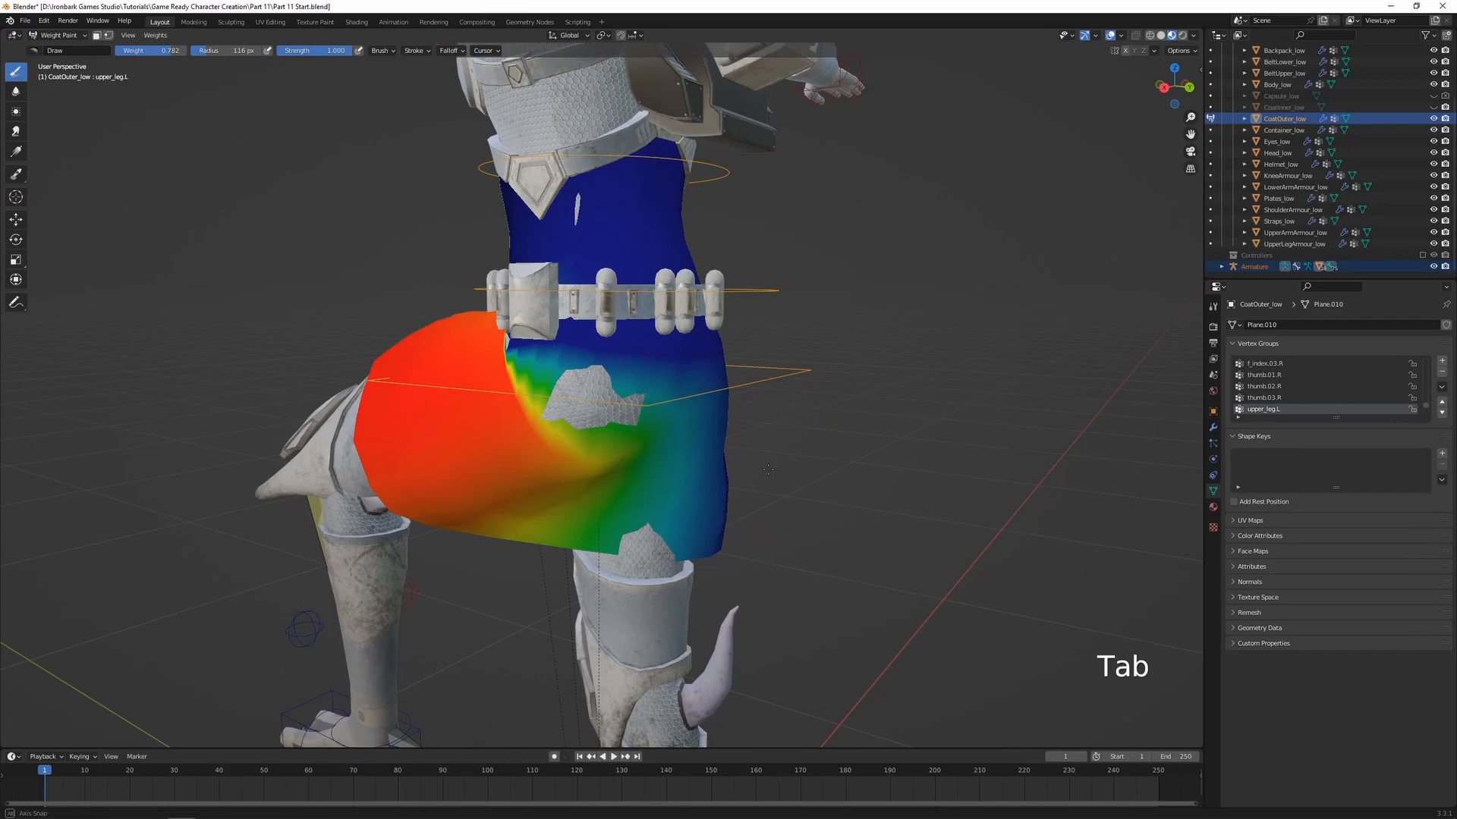
# Remove the same coat vertices around the lower belt from the upper_leg.R vertex group
pyautogui.hotkey('alt', 'z')
pyautogui.keyDown('ctrl'); pyautogui.click(654, 455); pyautogui.keyUp('ctrl')
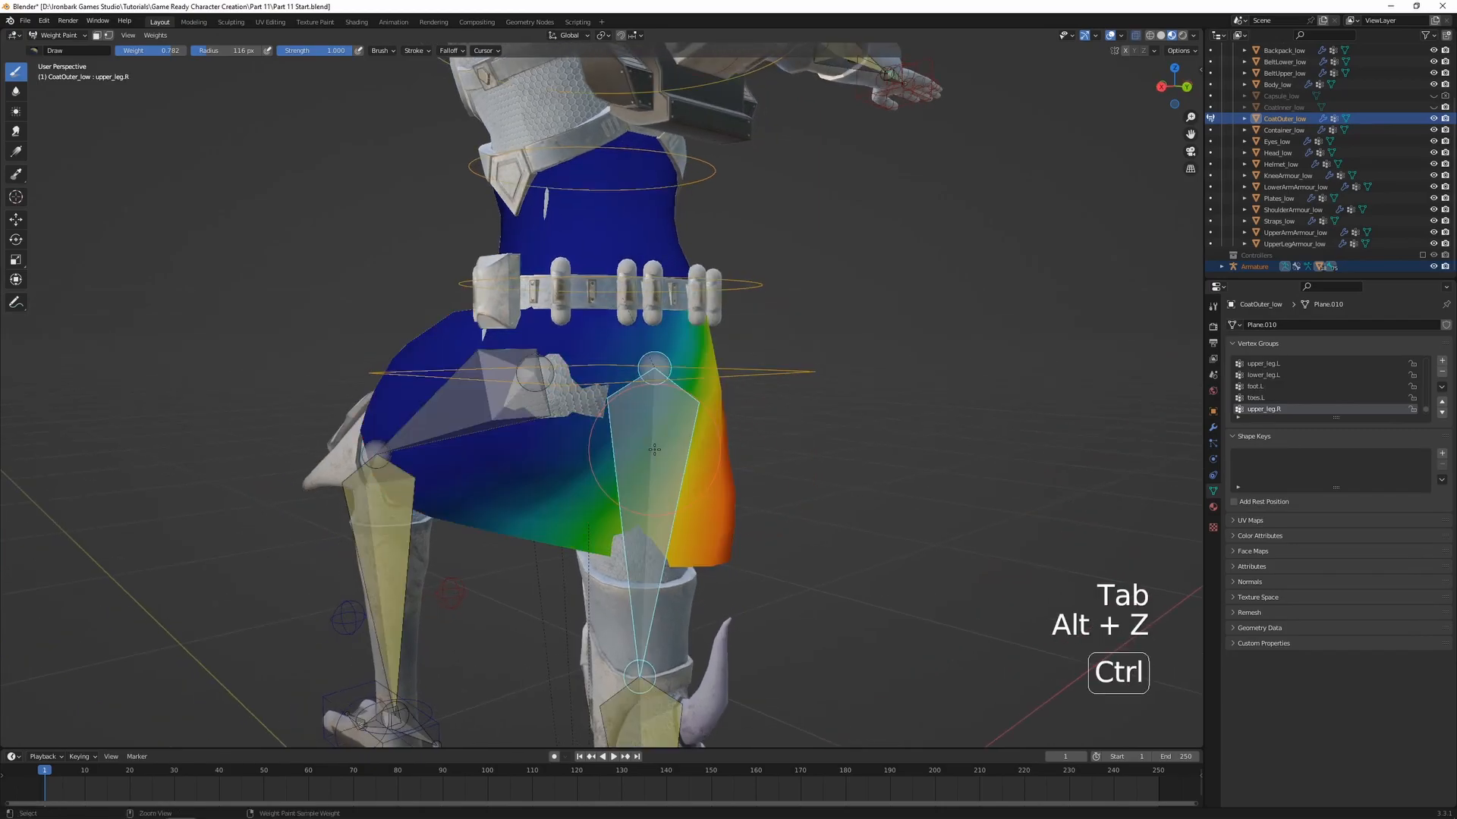
pyautogui.hotkey('alt', 'z')
pyautogui.press('Tab')
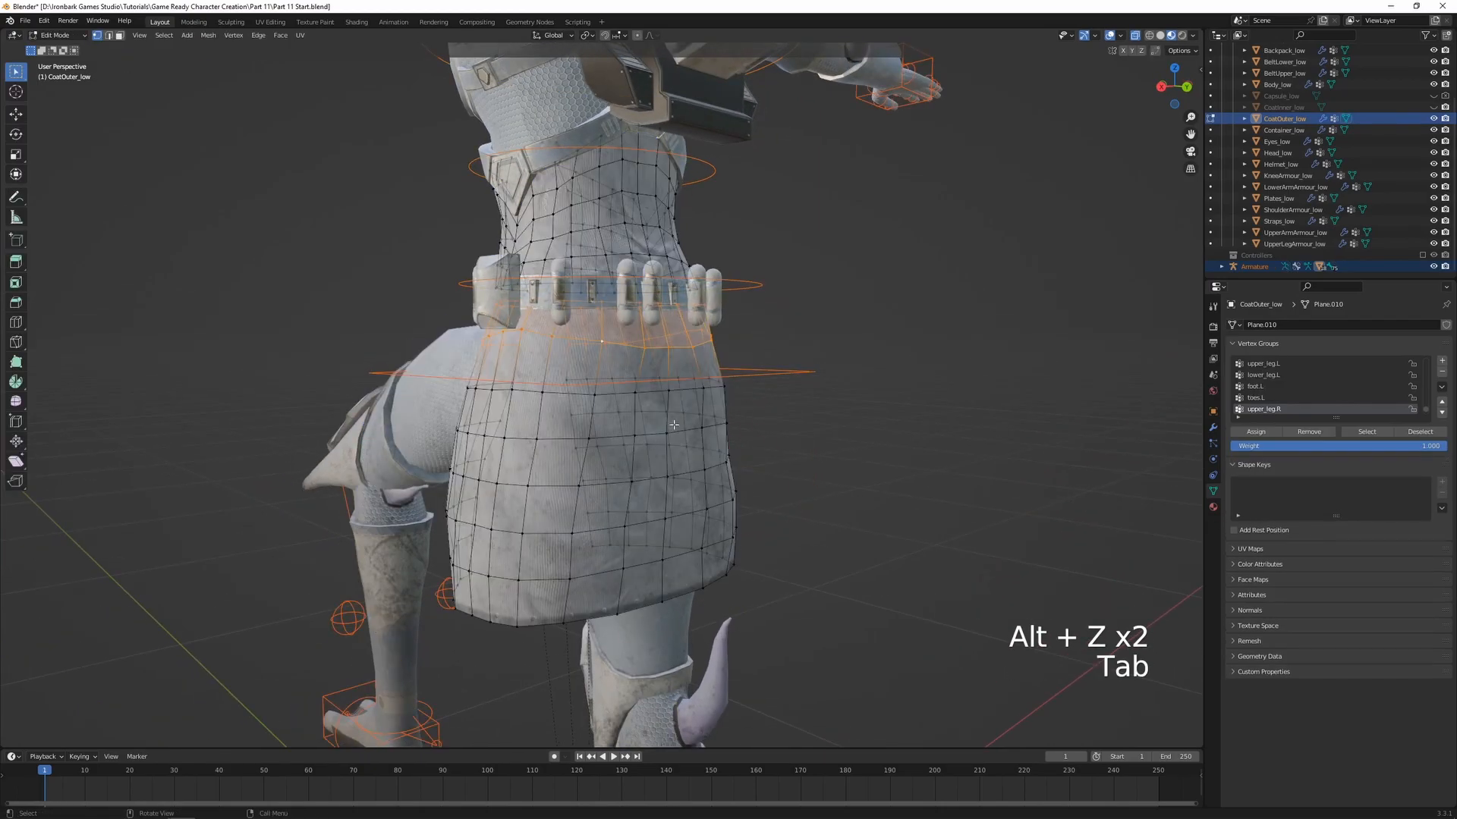
pyautogui.press('Tab')
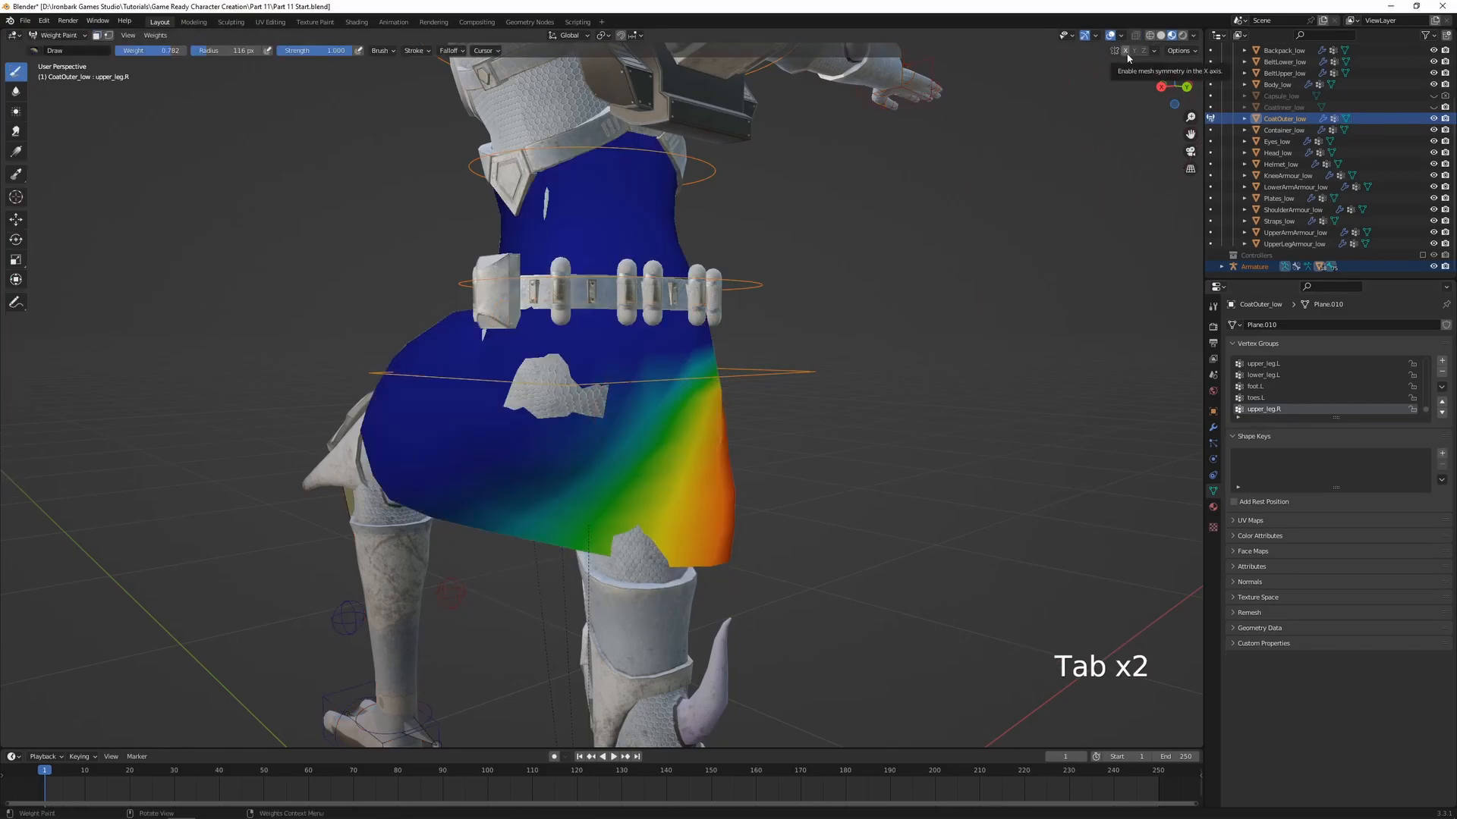
# Enable X mesh symmetry and blur the coat's upper_leg.L weights around the hip and thigh, checking upper_leg.R as well
pyautogui.moveTo(639, 520); pyautogui.dragTo(632, 431, button='middle')
pyautogui.keyDown('ctrl'); pyautogui.click(637, 425); pyautogui.keyUp('ctrl')
pyautogui.click(23, 91)
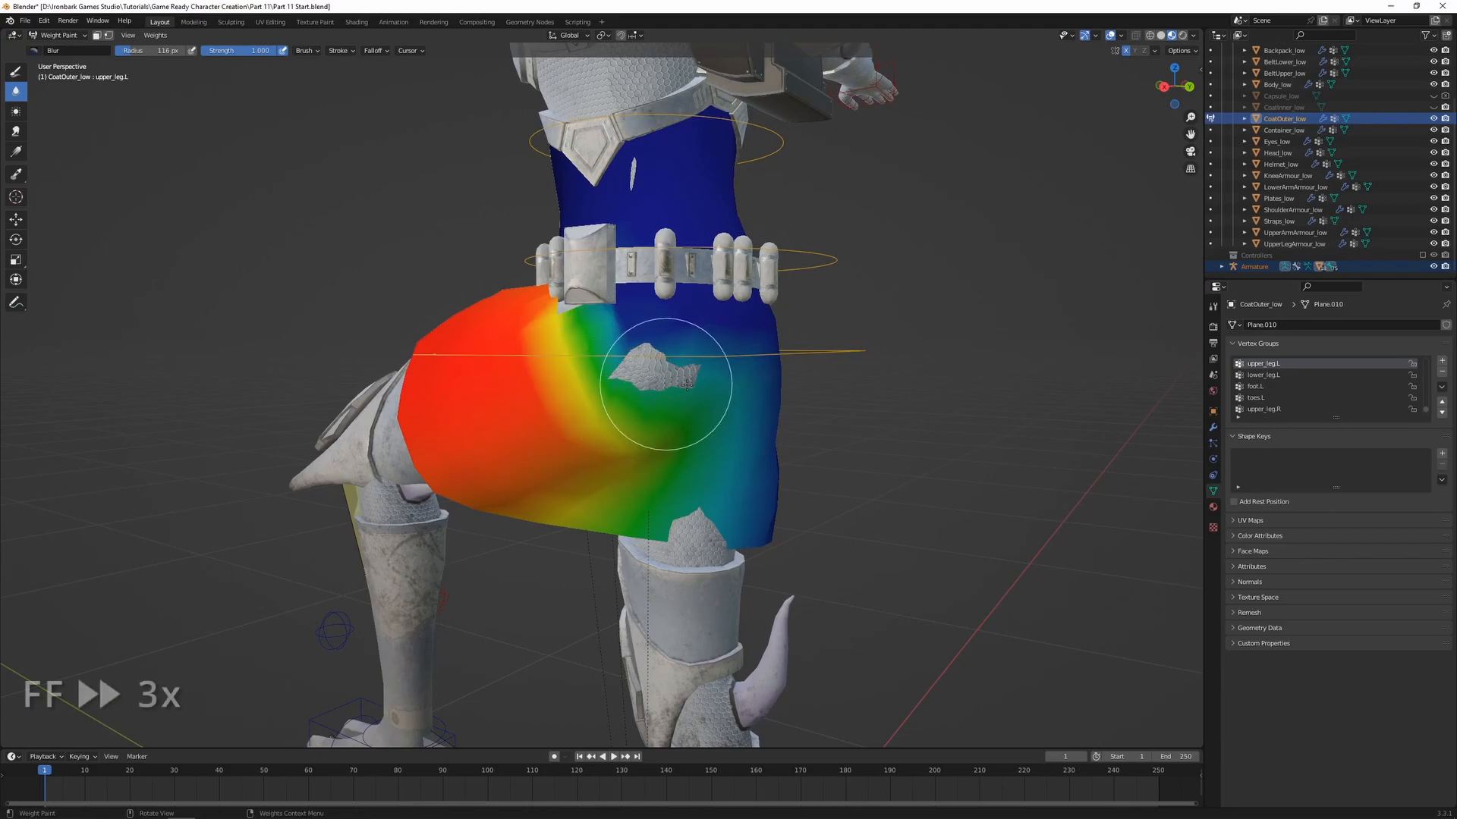
pyautogui.moveTo(665, 383); pyautogui.dragTo(523, 350, button='middle')
pyautogui.moveTo(524, 350); pyautogui.dragTo(520, 348)
pyautogui.moveTo(520, 348); pyautogui.dragTo(599, 387, button='middle')
pyautogui.moveTo(600, 387); pyautogui.dragTo(589, 412)
pyautogui.moveTo(589, 413); pyautogui.dragTo(744, 395, button='middle')
pyautogui.keyDown('ctrl'); pyautogui.click(599, 364); pyautogui.keyUp('ctrl')
pyautogui.moveTo(531, 425); pyautogui.dragTo(576, 448, button='middle')
pyautogui.keyDown('ctrl'); pyautogui.click(562, 457); pyautogui.keyUp('ctrl')
pyautogui.moveTo(537, 447); pyautogui.dragTo(583, 372)
pyautogui.moveTo(560, 322)
pyautogui.mouseDown(button='middle')
pyautogui.moveTo(536, 390)
pyautogui.moveTo(709, 407)
pyautogui.moveTo(713, 425)
pyautogui.moveTo(603, 452)
pyautogui.mouseUp(button='middle')
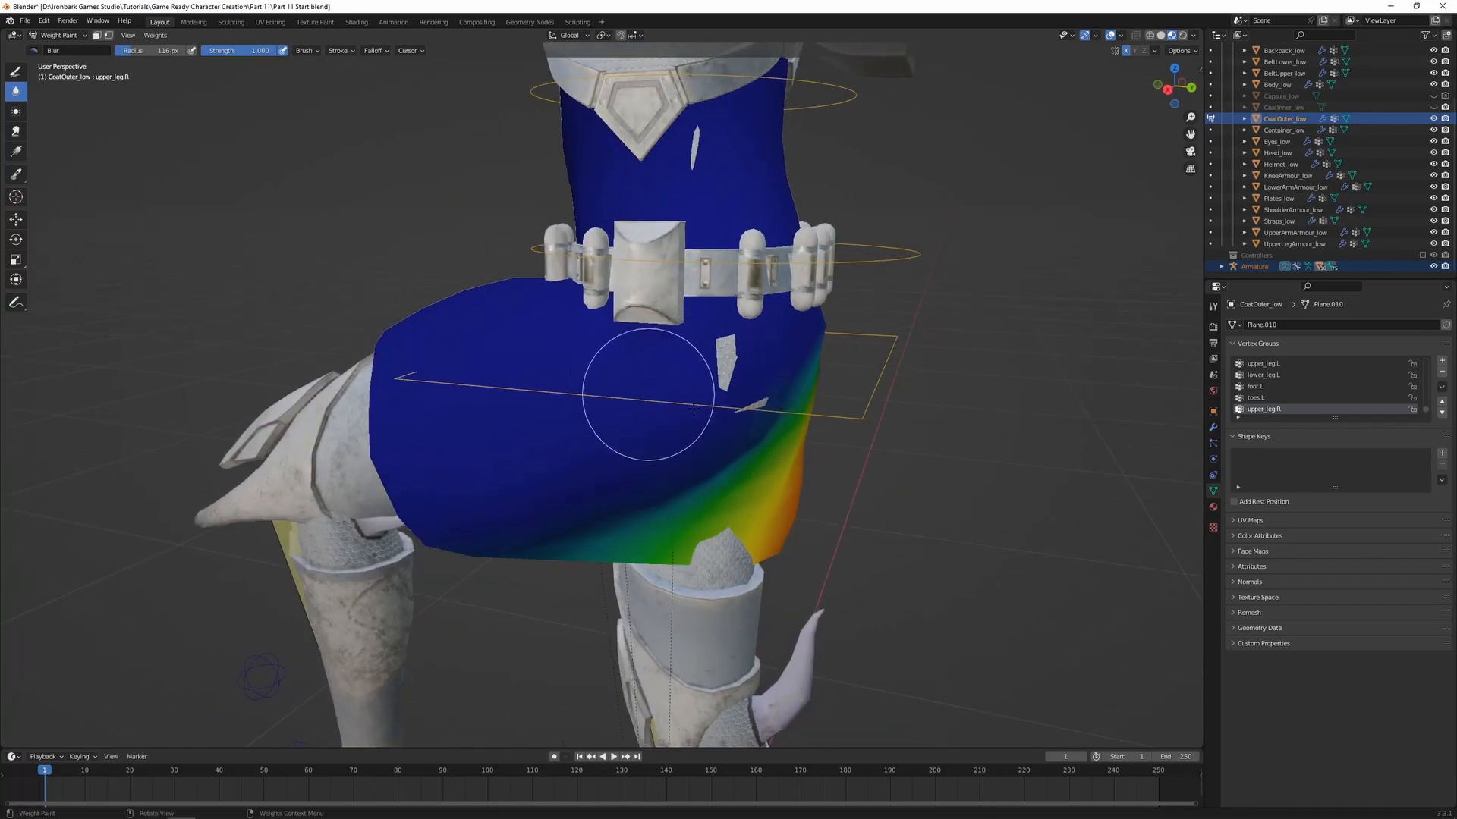
pyautogui.moveTo(669, 402); pyautogui.dragTo(769, 360, button='middle')
pyautogui.moveTo(702, 395)
pyautogui.mouseDown(button='middle')
pyautogui.moveTo(668, 413)
pyautogui.moveTo(634, 407)
pyautogui.moveTo(630, 290)
pyautogui.mouseUp(button='middle')
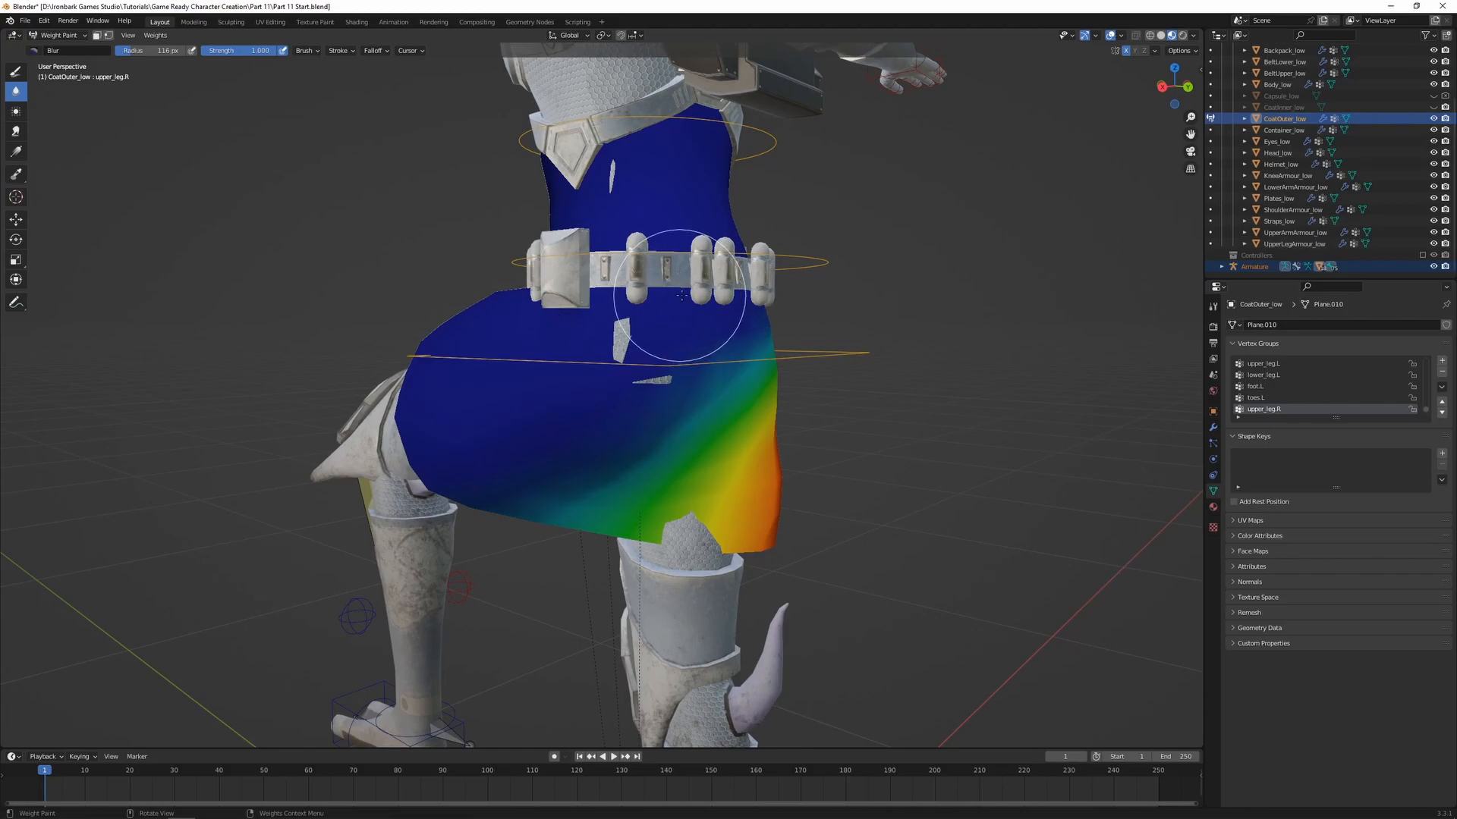
pyautogui.moveTo(525, 377); pyautogui.dragTo(537, 475, button='middle')
# Test the coat's waist by rotating spine.01 and spine.02 about the global X axis, cancelling both rotations
pyautogui.keyDown('ctrl'); pyautogui.click(804, 373); pyautogui.keyUp('ctrl')
pyautogui.scroll(1, 767, 401)
pyautogui.keyDown('shift'); pyautogui.moveTo(767, 402); pyautogui.dragTo(664, 348, button='middle'); pyautogui.keyUp('shift')
pyautogui.press('r')
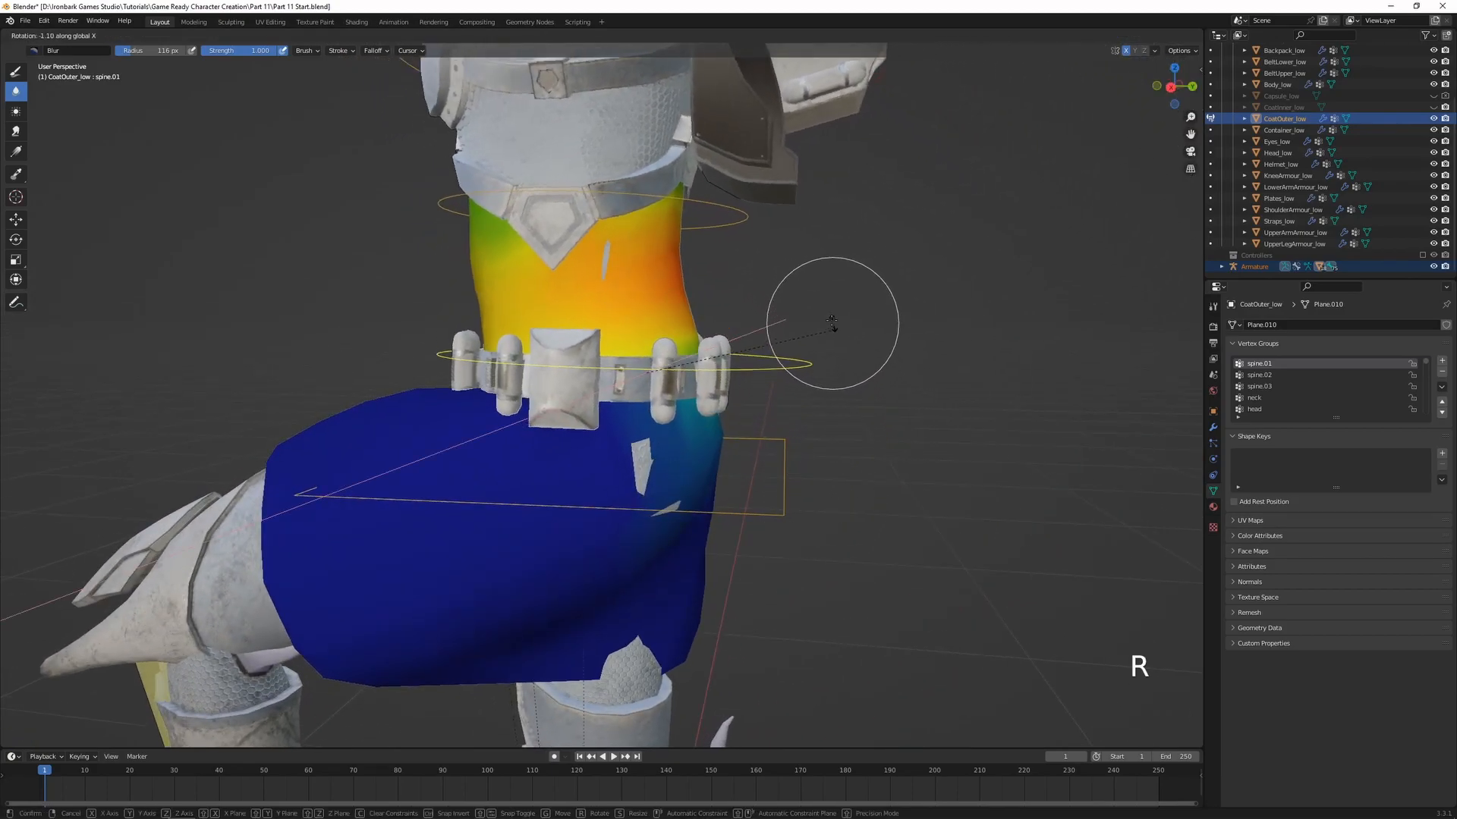
pyautogui.click(734, 213)
pyautogui.keyDown('ctrl'); pyautogui.click(734, 213); pyautogui.keyUp('ctrl')
pyautogui.press('r')
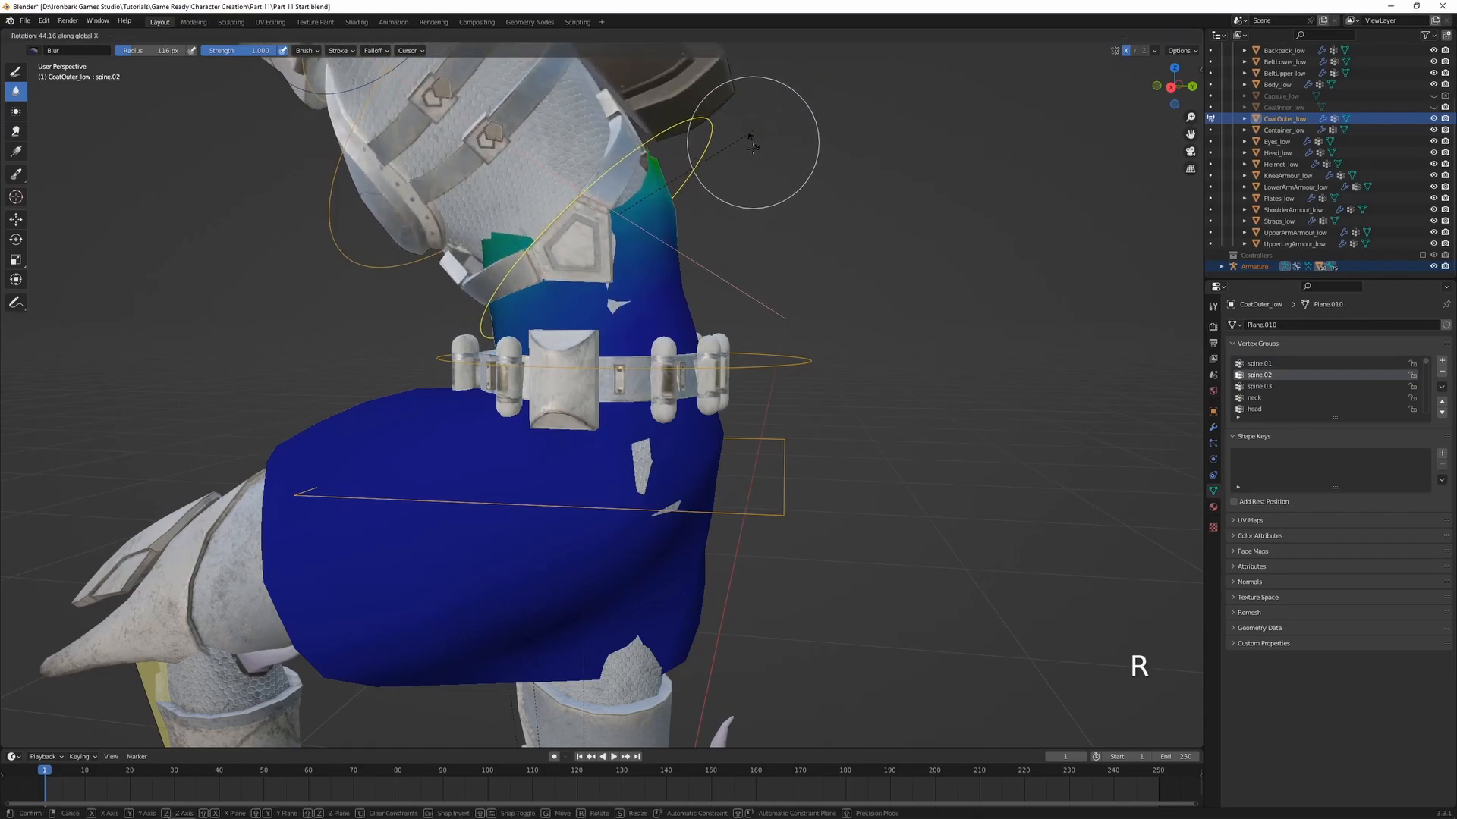
pyautogui.rightClick(755, 156)
pyautogui.moveTo(809, 242); pyautogui.dragTo(820, 405, button='middle')
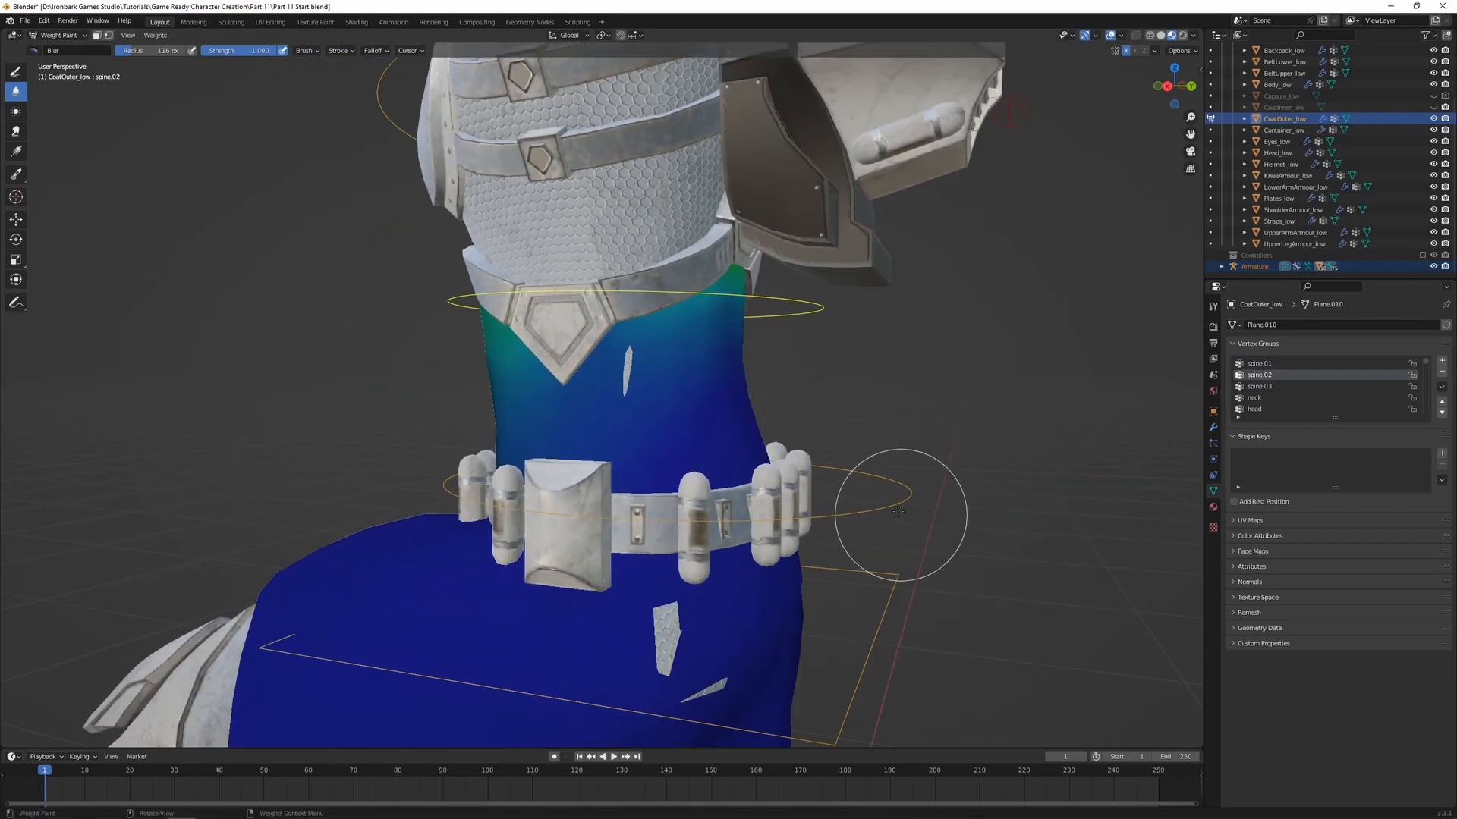
# Remove the coat's top vertices under the upper belt from the spine.01 vertex group
pyautogui.keyDown('ctrl'); pyautogui.click(892, 490); pyautogui.keyUp('ctrl')
pyautogui.press('Tab')
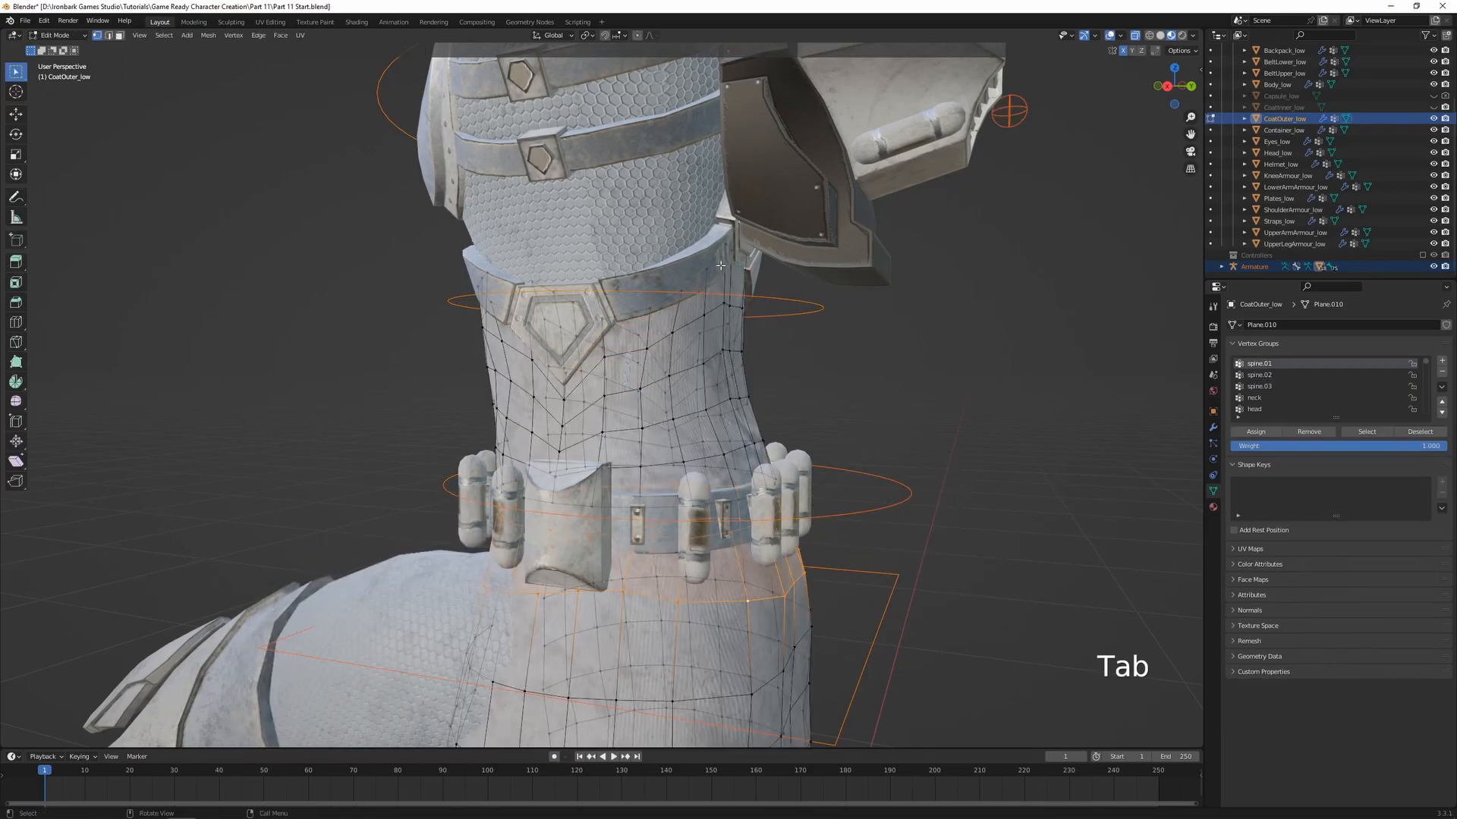
pyautogui.hotkey('alt', 'a')
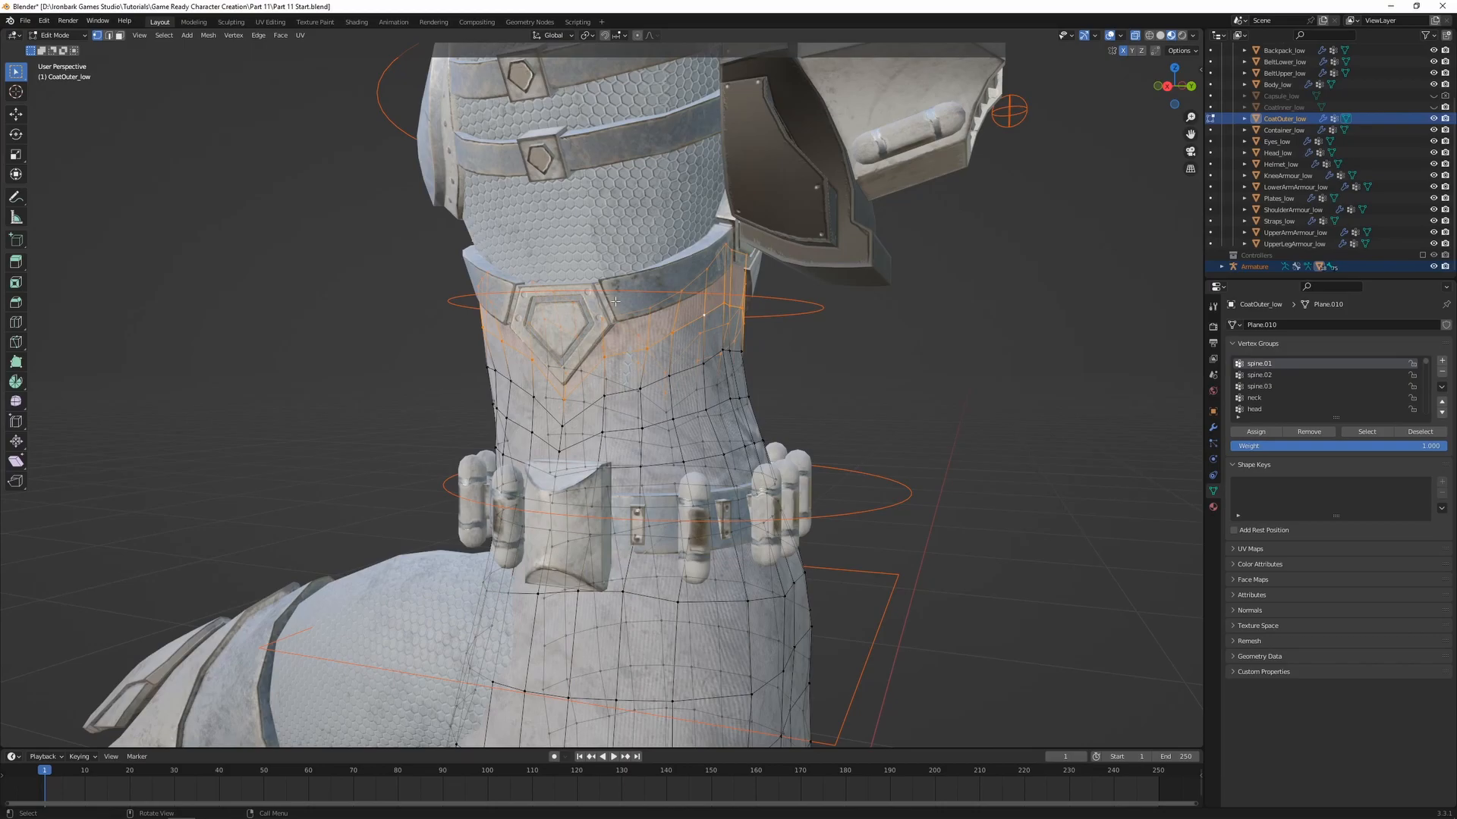
pyautogui.press('Tab')
pyautogui.moveTo(1044, 413); pyautogui.dragTo(889, 465, button='middle')
# Check the coat's top edge by rotating spine.01 and spine.02 in turn, cancelling each rotation
pyautogui.press('r')
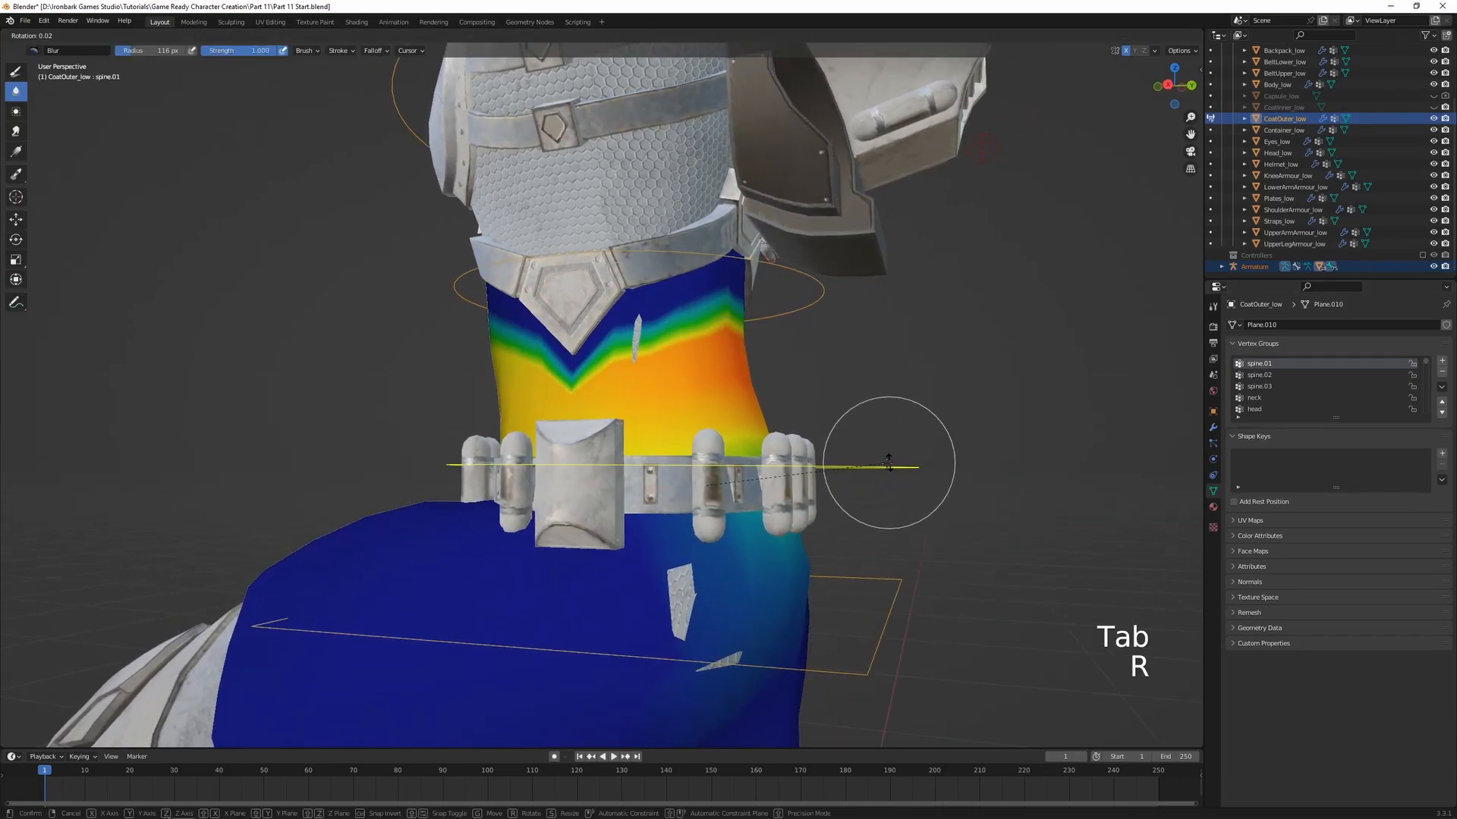
pyautogui.rightClick(853, 516)
pyautogui.keyDown('ctrl'); pyautogui.click(805, 274); pyautogui.keyUp('ctrl')
pyautogui.press('r')
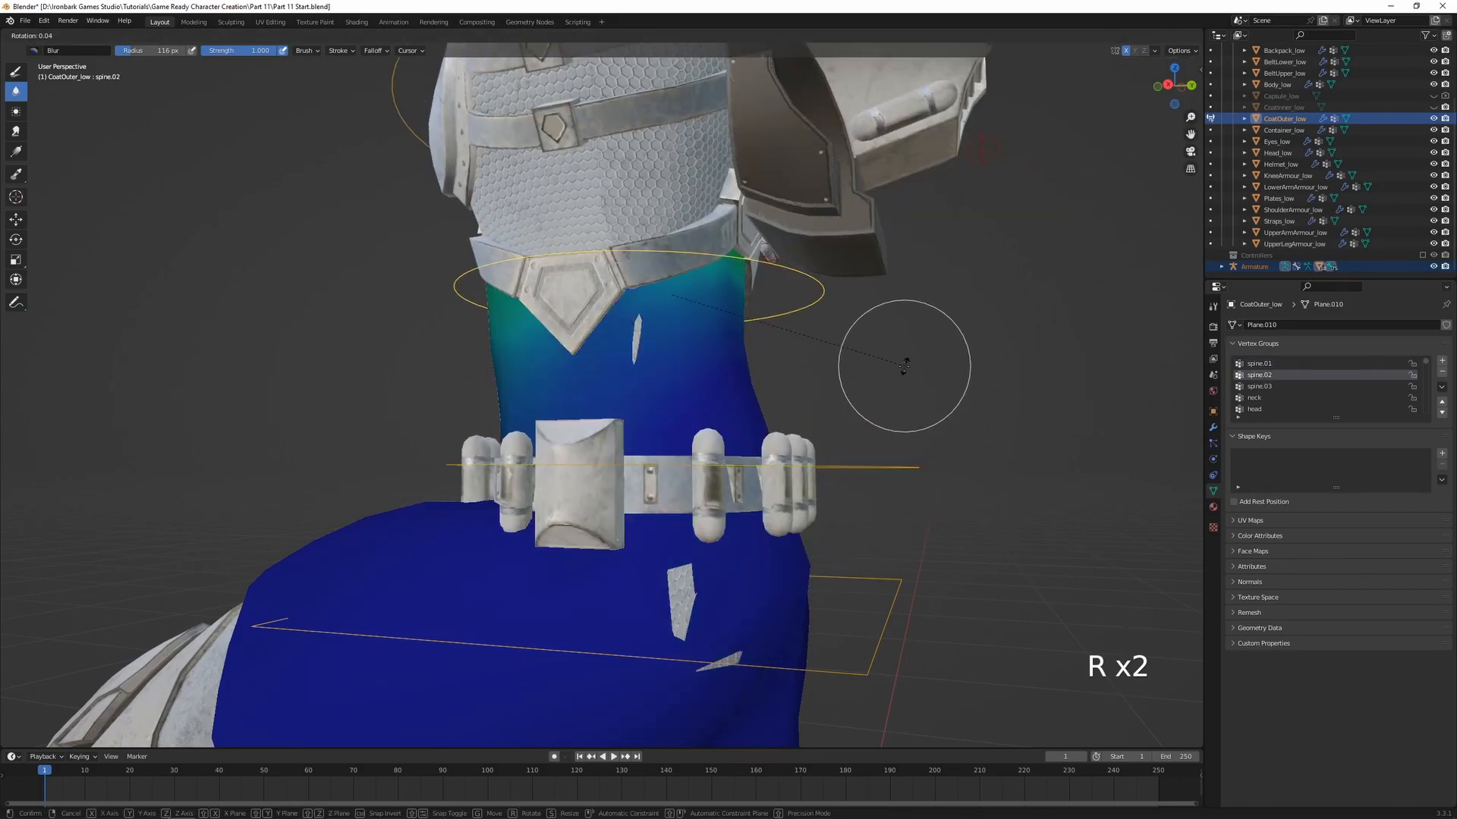
pyautogui.rightClick(876, 285)
# Reduce the blur brush radius to 97 px and smooth the coat's spine.01 weights between the belts
pyautogui.keyDown('ctrl'); pyautogui.click(878, 466); pyautogui.keyUp('ctrl')
pyautogui.scroll(1, 789, 395)
pyautogui.moveTo(712, 334)
pyautogui.mouseDown()
pyautogui.moveTo(533, 364)
pyautogui.moveTo(692, 321)
pyautogui.mouseUp()
pyautogui.press('f')
pyautogui.click(650, 351)
pyautogui.moveTo(692, 321); pyautogui.dragTo(486, 372, button='middle')
pyautogui.moveTo(622, 379)
pyautogui.mouseDown()
pyautogui.moveTo(482, 358)
pyautogui.moveTo(463, 334)
pyautogui.mouseUp()
pyautogui.moveTo(463, 334); pyautogui.dragTo(618, 402, button='middle')
pyautogui.moveTo(649, 285); pyautogui.dragTo(622, 315)
pyautogui.hotkey('ctrl', 'z')
pyautogui.scroll(-3, 485, 357)
# Test the smoothed waist weights with cancelled rotations of spine.01 and spine.02
pyautogui.moveTo(485, 357); pyautogui.dragTo(721, 394, button='middle')
pyautogui.press('r')
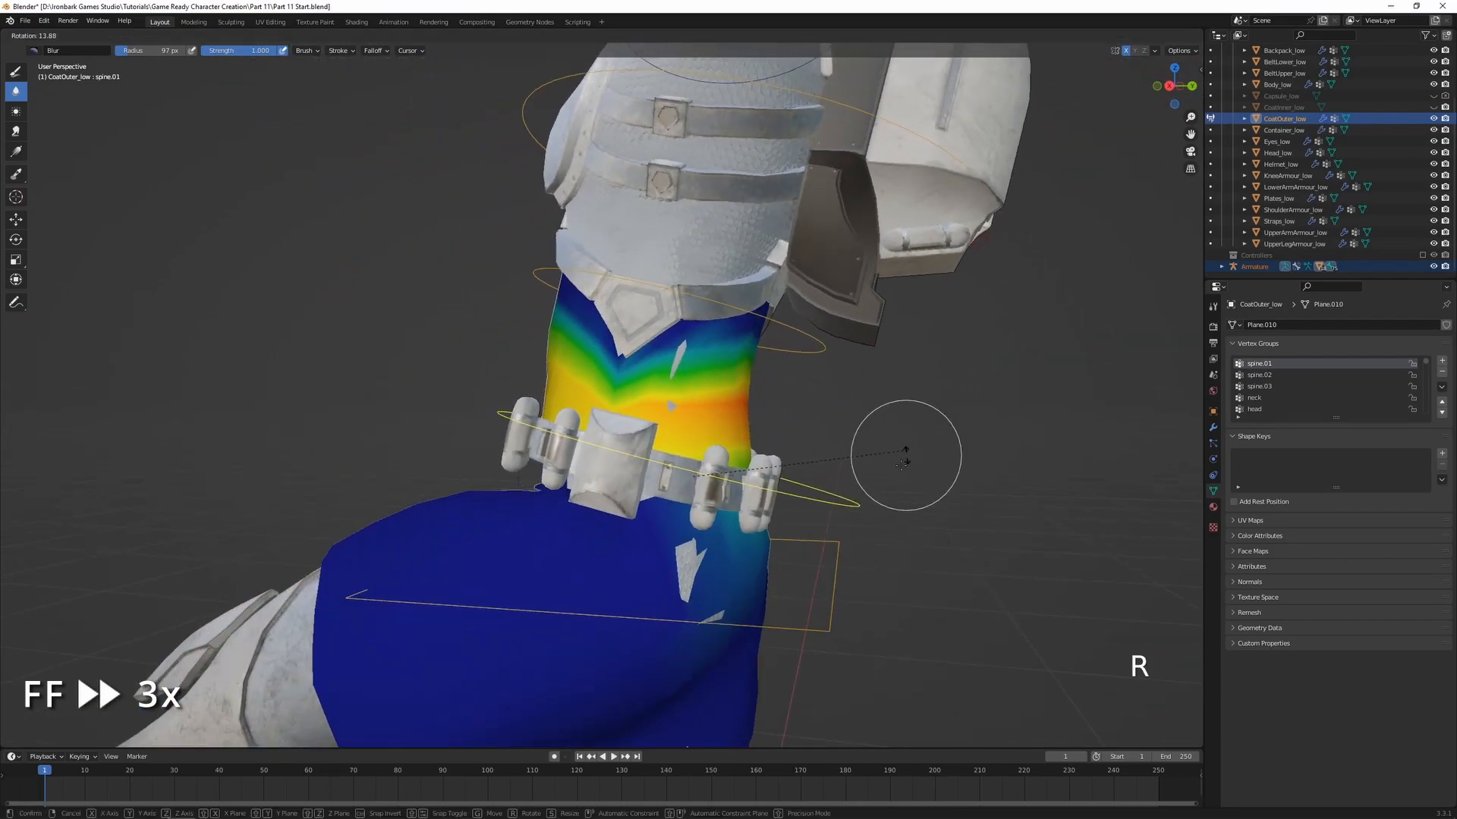
pyautogui.rightClick(903, 447)
pyautogui.keyDown('ctrl'); pyautogui.click(789, 319); pyautogui.keyUp('ctrl')
pyautogui.press('r')
pyautogui.rightClick(868, 316)
# Remove the coat's entire linked upper section above the lower belt from the hips vertex group
pyautogui.moveTo(759, 440); pyautogui.dragTo(828, 481, button='middle')
pyautogui.keyDown('ctrl'); pyautogui.click(839, 475); pyautogui.keyUp('ctrl')
pyautogui.keyDown('ctrl'); pyautogui.click(843, 555); pyautogui.keyUp('ctrl')
pyautogui.moveTo(865, 553)
pyautogui.keyDown('shift'); pyautogui.mouseDown(button='middle')
pyautogui.moveTo(842, 488)
pyautogui.moveTo(850, 519)
pyautogui.mouseUp(button='middle'); pyautogui.keyUp('shift')
pyautogui.press('Tab')
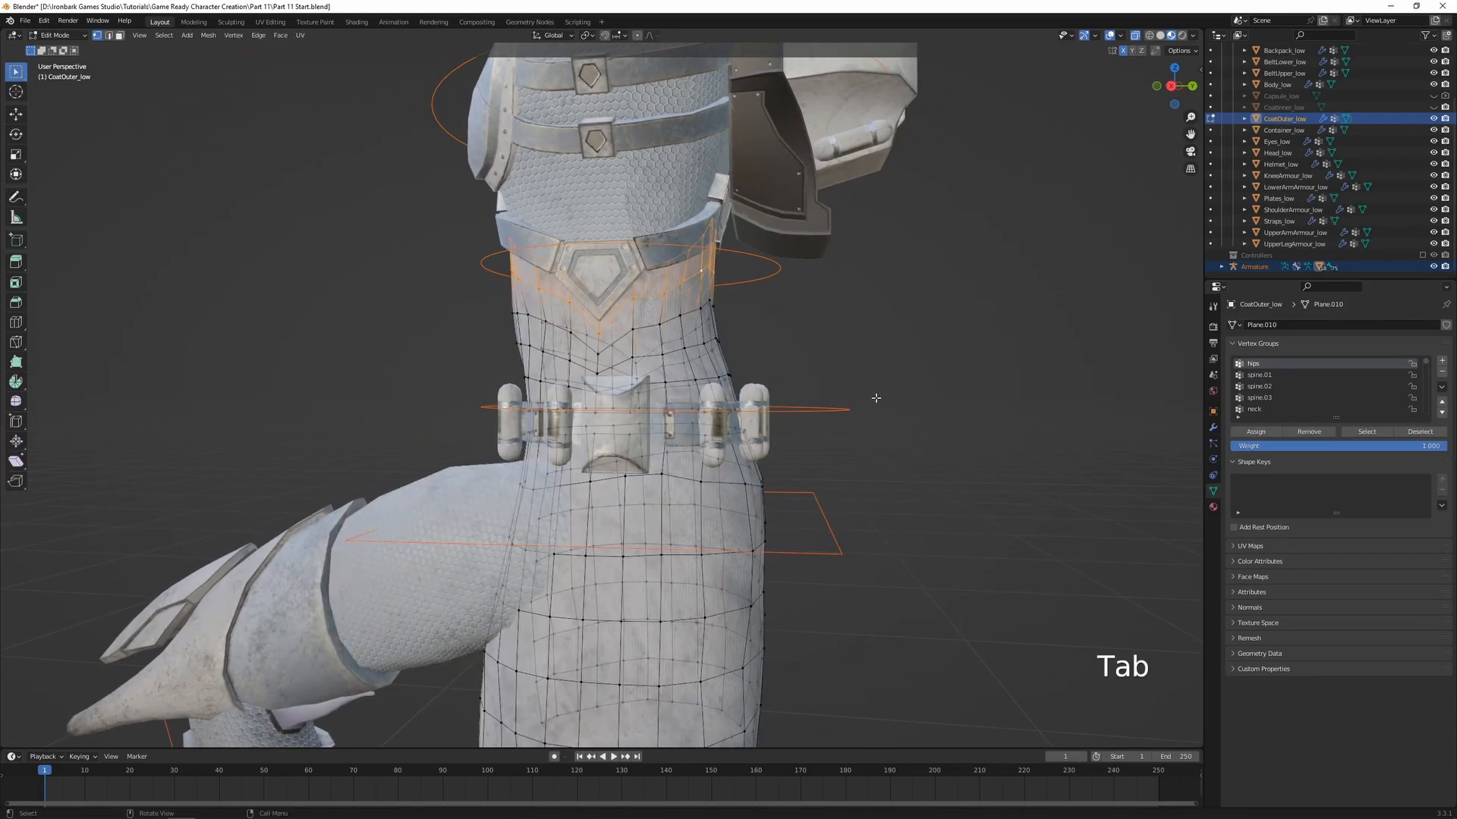
pyautogui.scroll(3, 754, 439)
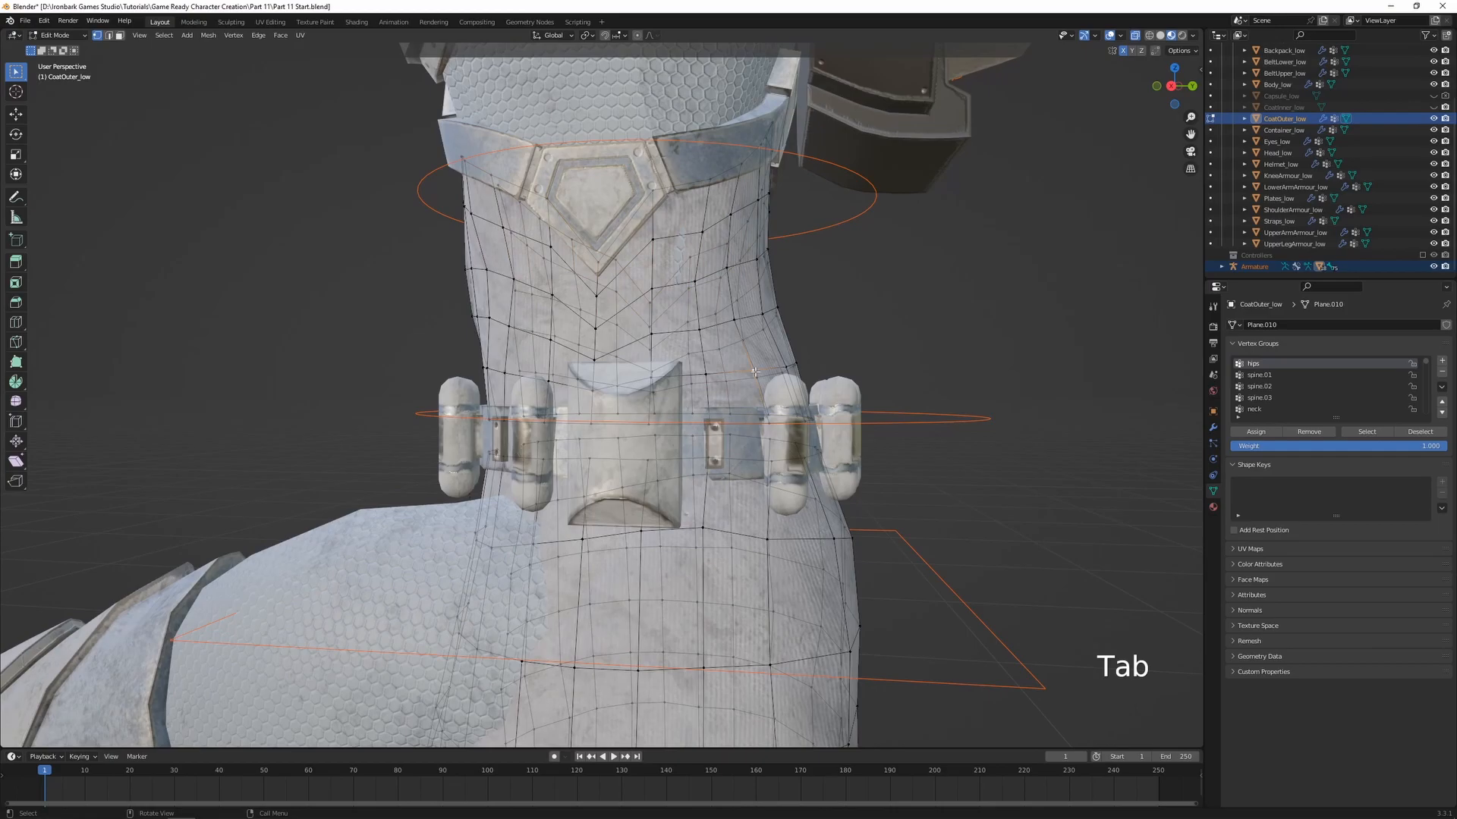
pyautogui.hotkey('ctrl', 'l')
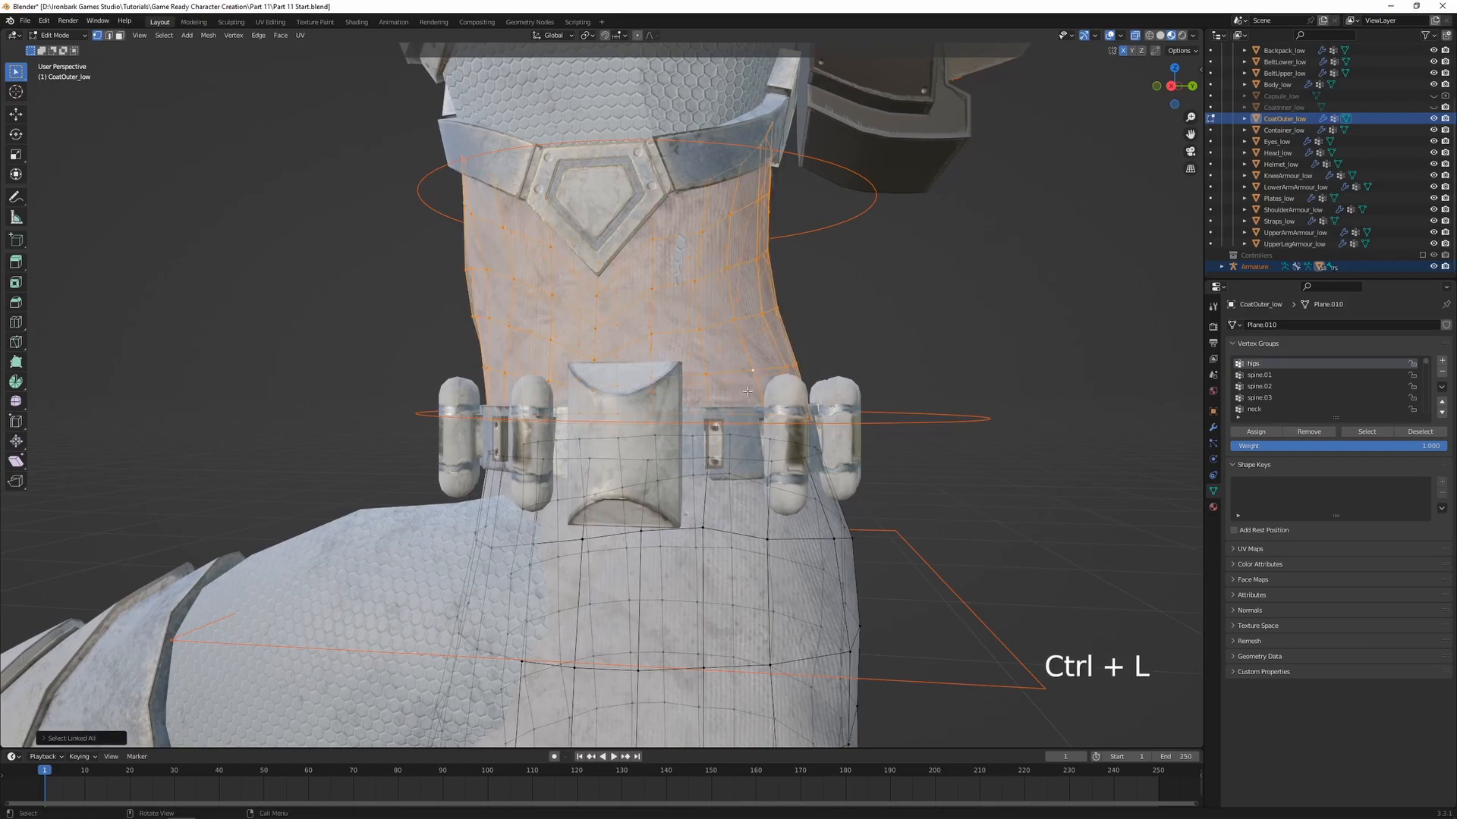
pyautogui.click(1309, 431)
pyautogui.press('Tab')
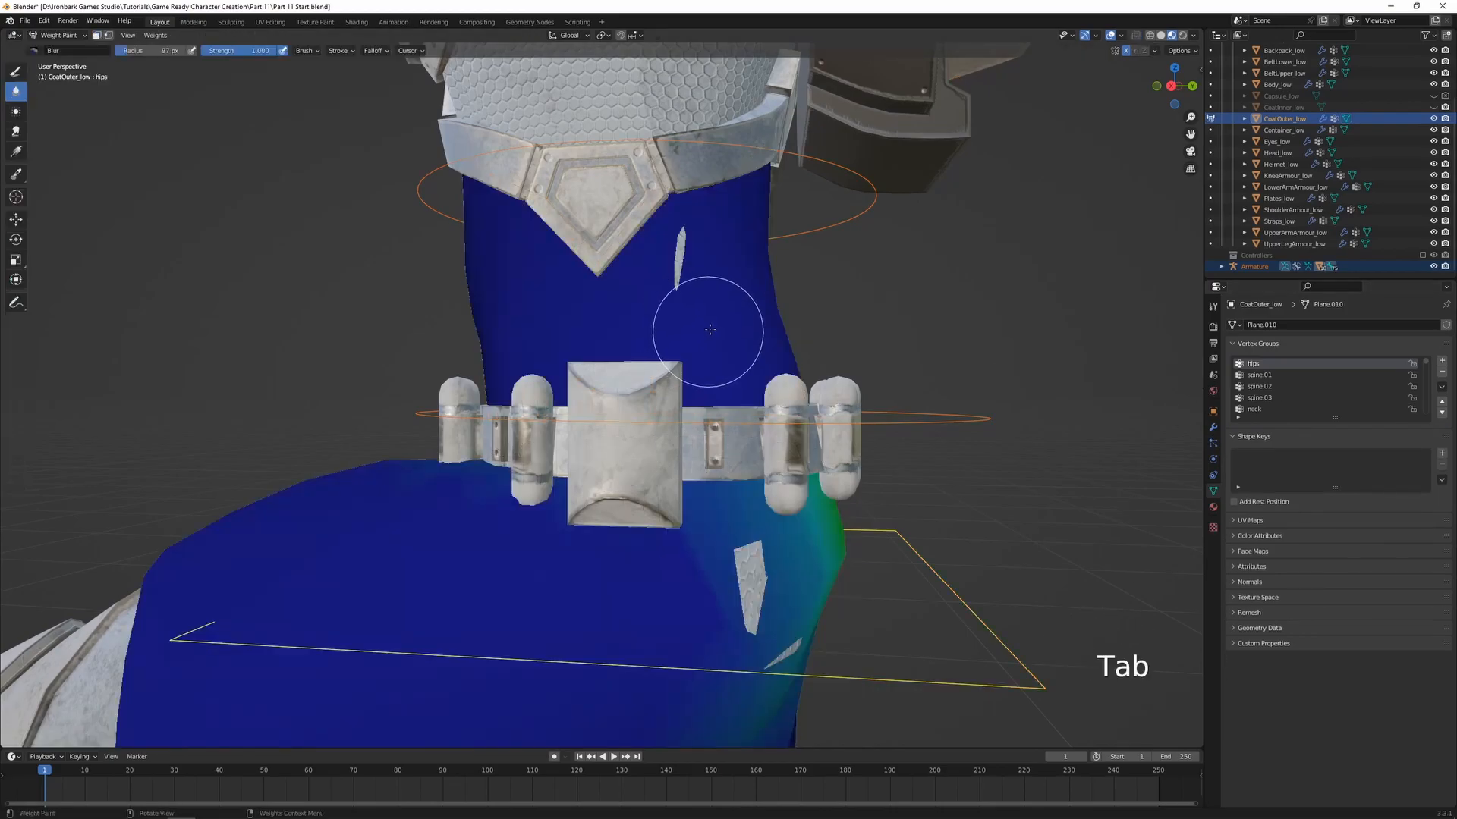
# Rotate spine.01 from two viewing angles to check how the coat follows at the lower belt, cancelling each rotation
pyautogui.scroll(-2, 759, 379)
pyautogui.keyDown('ctrl'); pyautogui.click(824, 417); pyautogui.keyUp('ctrl')
pyautogui.press('r')
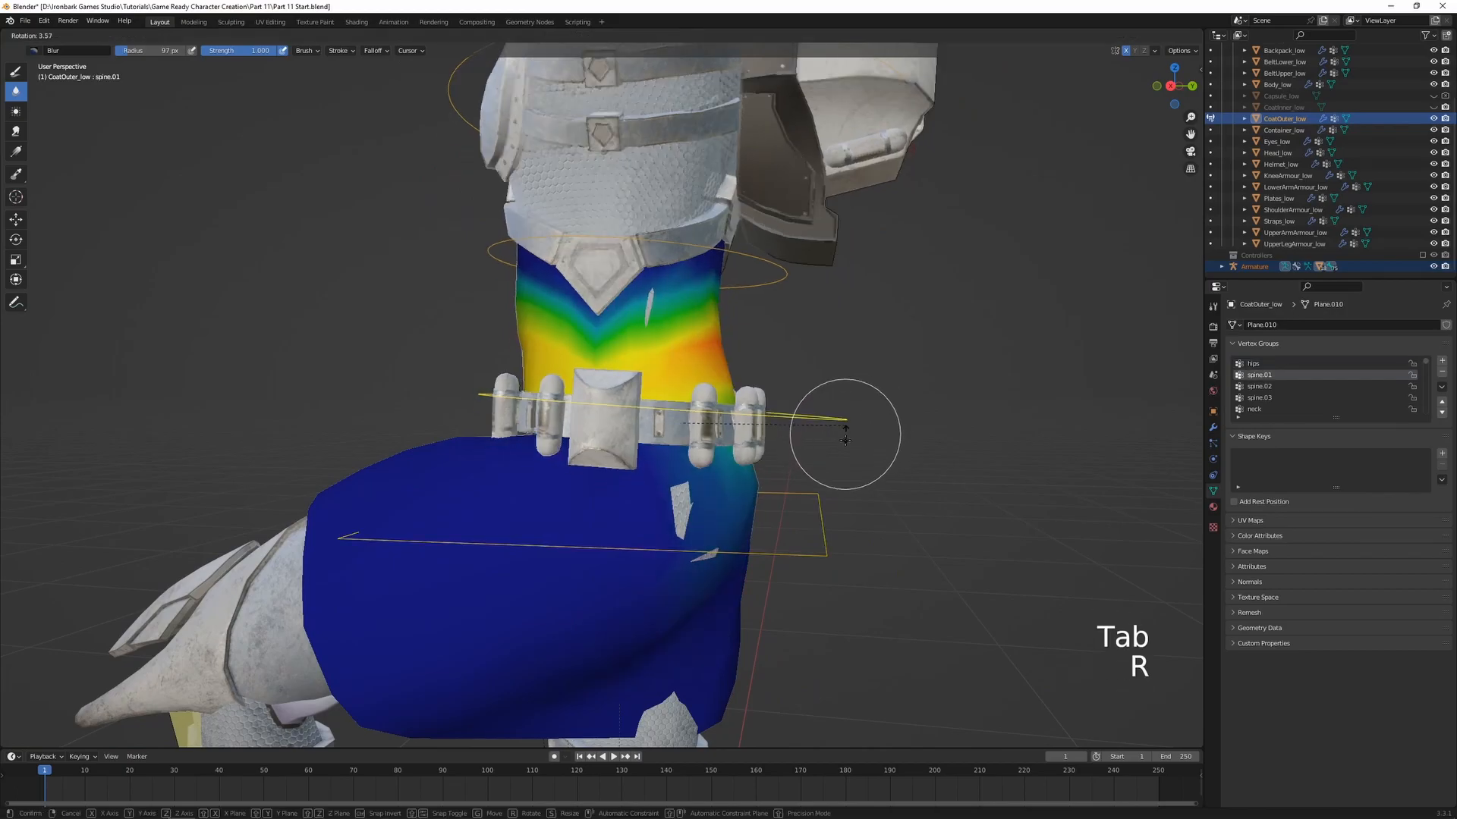
pyautogui.rightClick(851, 422)
pyautogui.moveTo(848, 425)
pyautogui.mouseDown(button='middle')
pyautogui.moveTo(724, 438)
pyautogui.moveTo(825, 438)
pyautogui.moveTo(743, 510)
pyautogui.moveTo(658, 474)
pyautogui.moveTo(531, 461)
pyautogui.moveTo(603, 476)
pyautogui.mouseUp(button='middle')
pyautogui.press('r')
pyautogui.rightClick(759, 484)
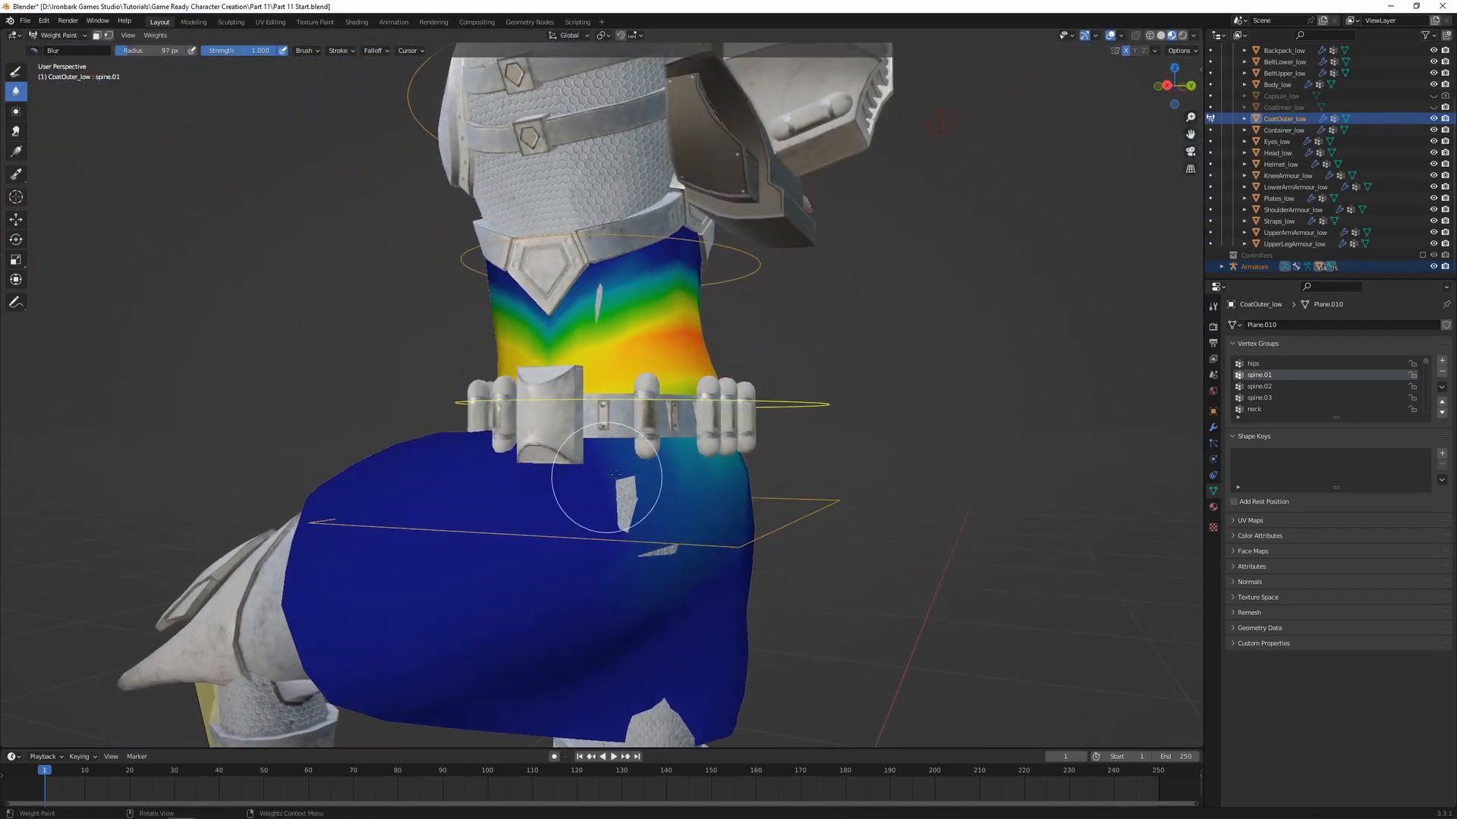
# Assign the coat's vertices behind the lower belt to spine.01 at weight 1.000 and test the bone's rotation
pyautogui.scroll(3, 615, 474)
pyautogui.press('Tab')
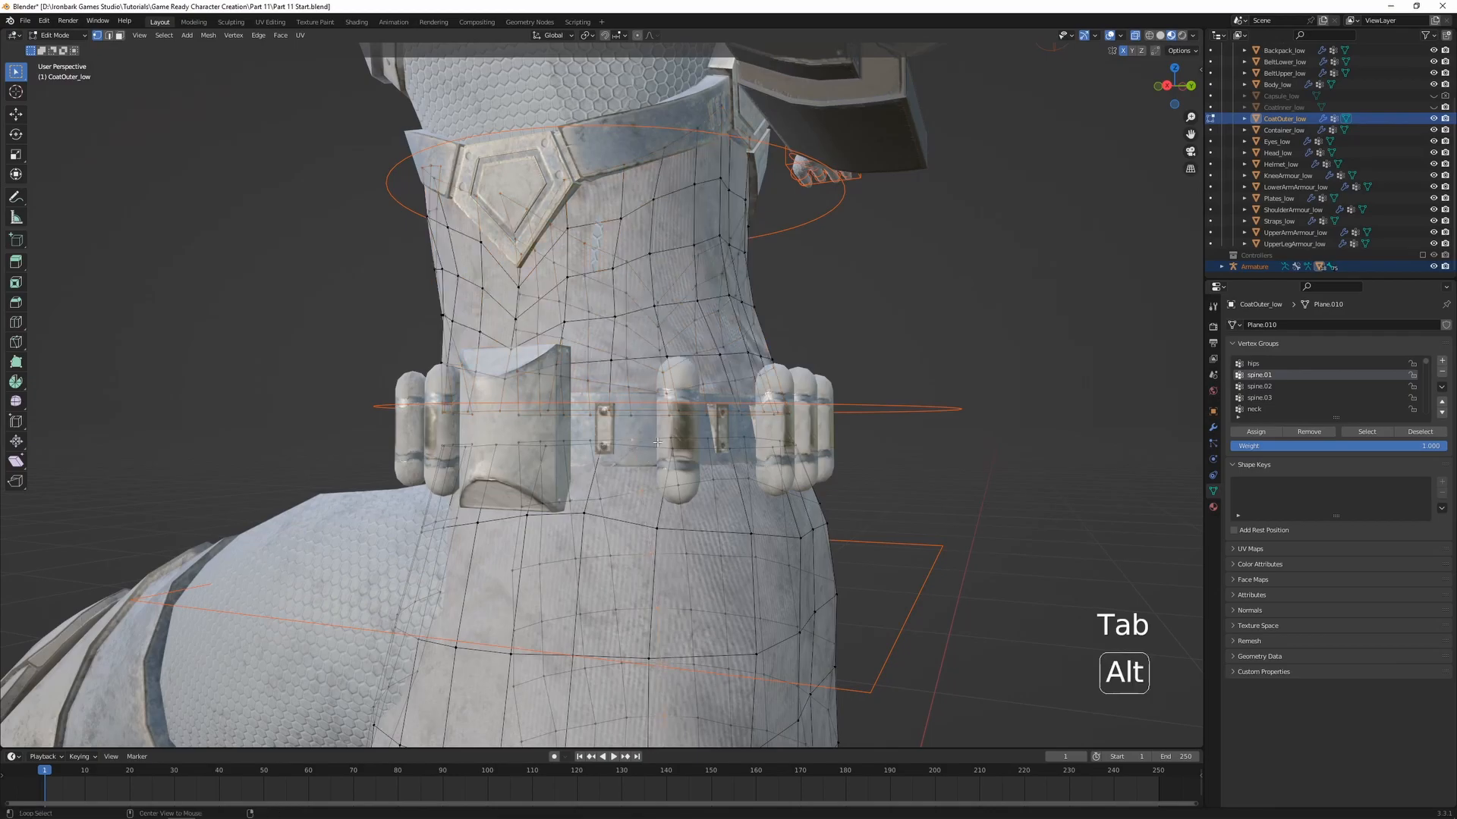
pyautogui.keyDown('shift'); pyautogui.moveTo(642, 475); pyautogui.dragTo(655, 448, button='middle'); pyautogui.keyUp('shift')
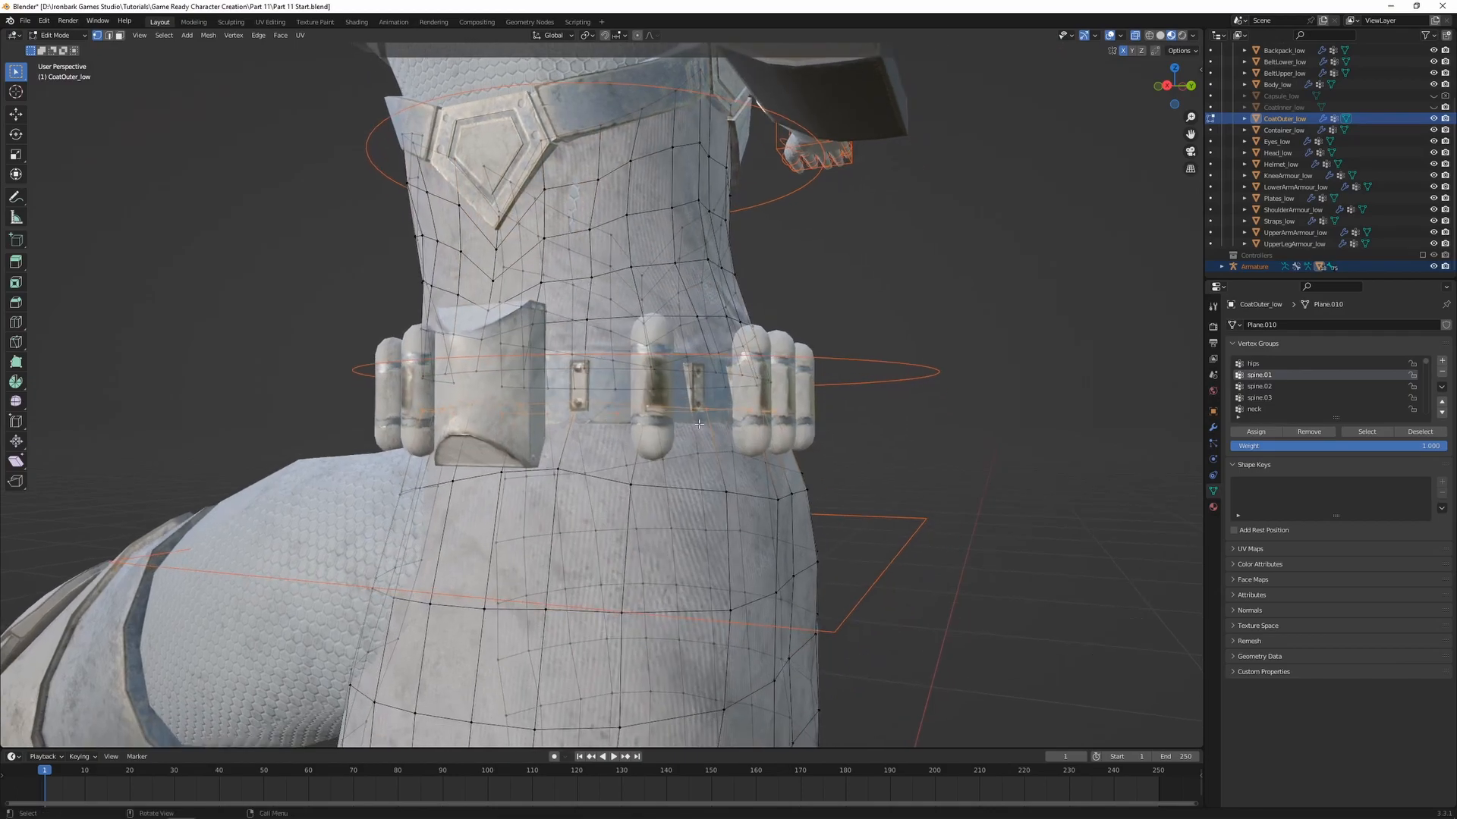
pyautogui.press('Tab')
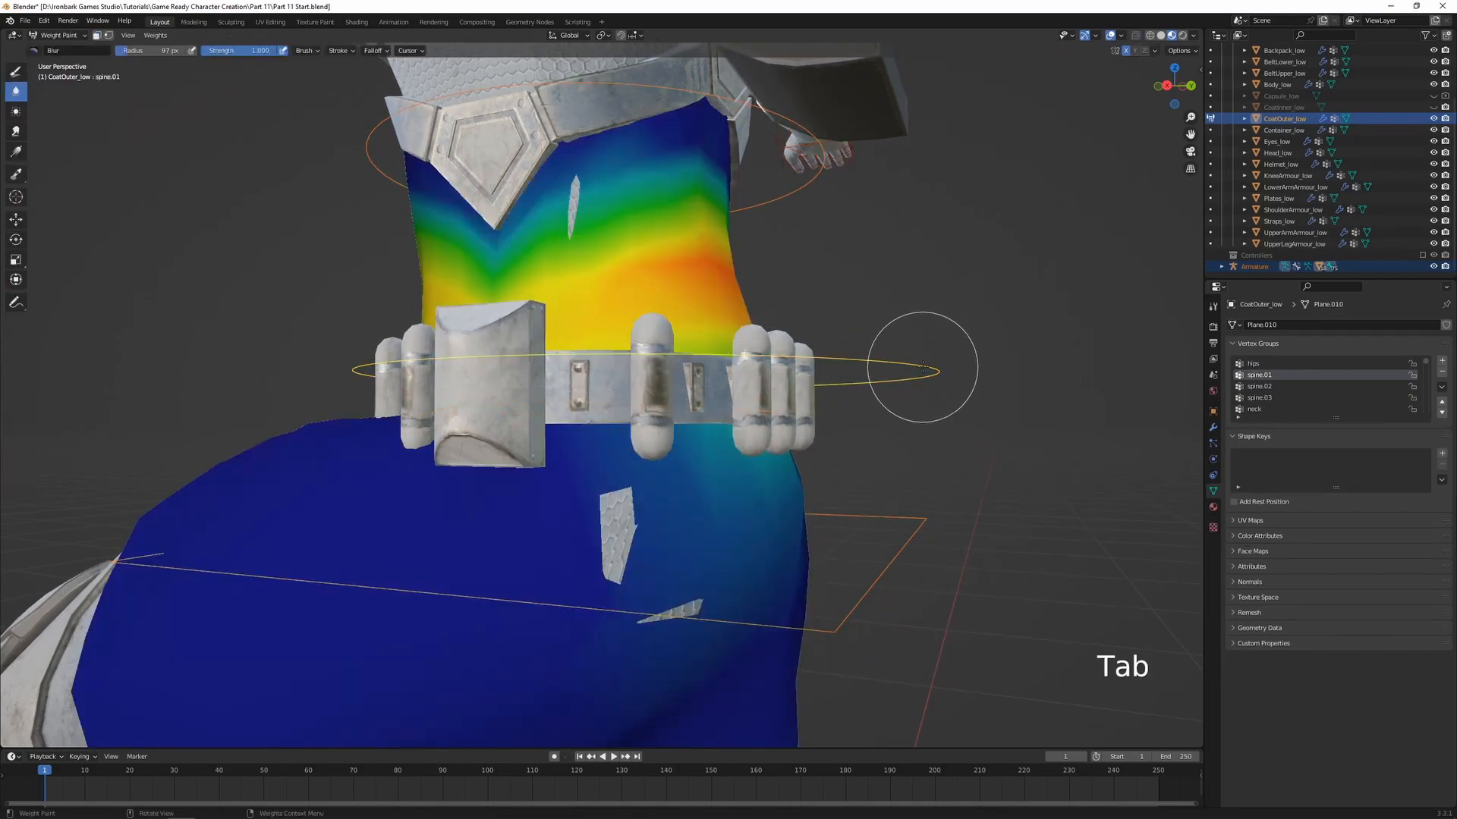
pyautogui.press('Tab')
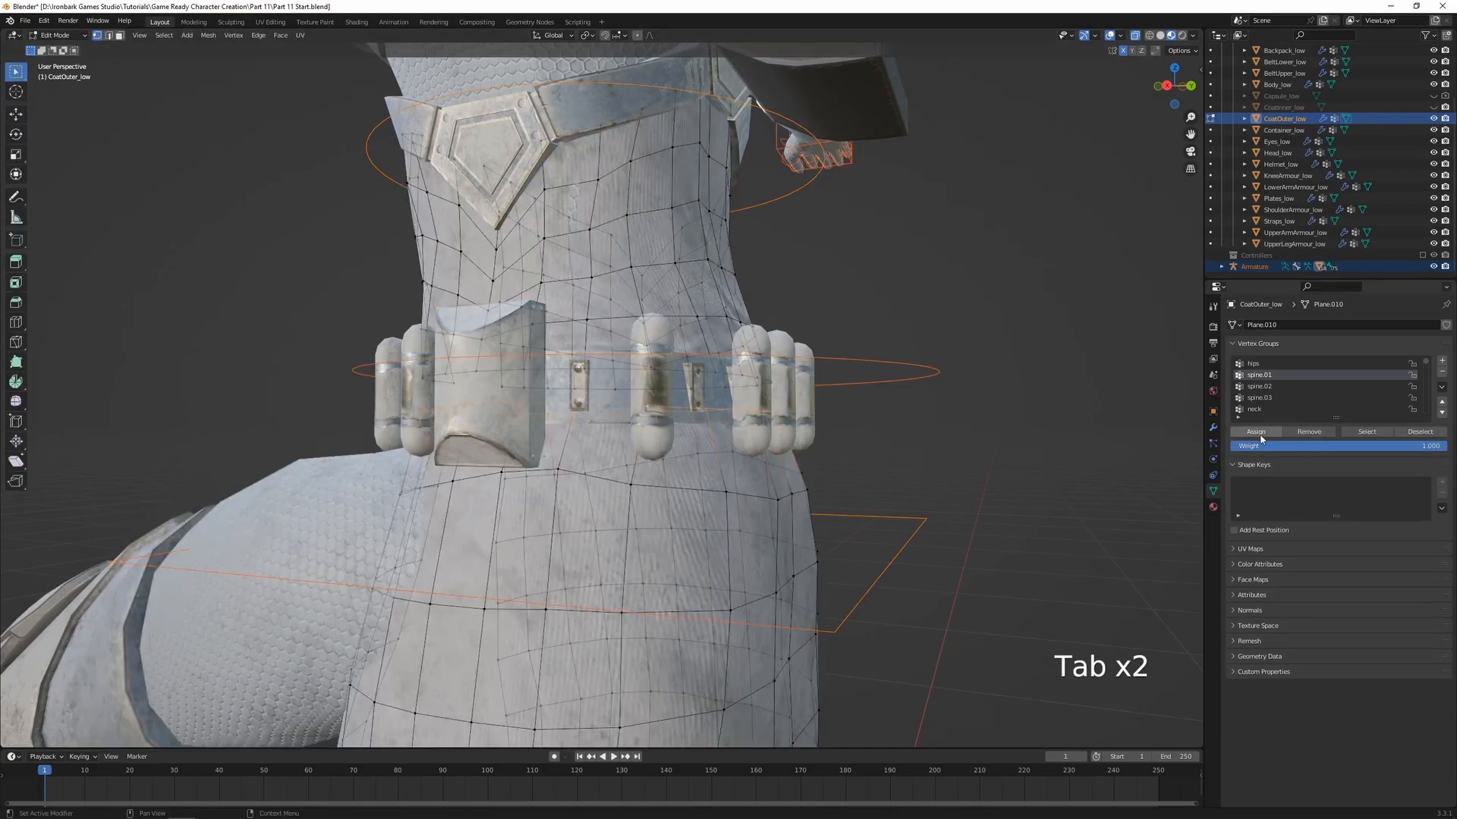
pyautogui.press('Tab')
pyautogui.press('r')
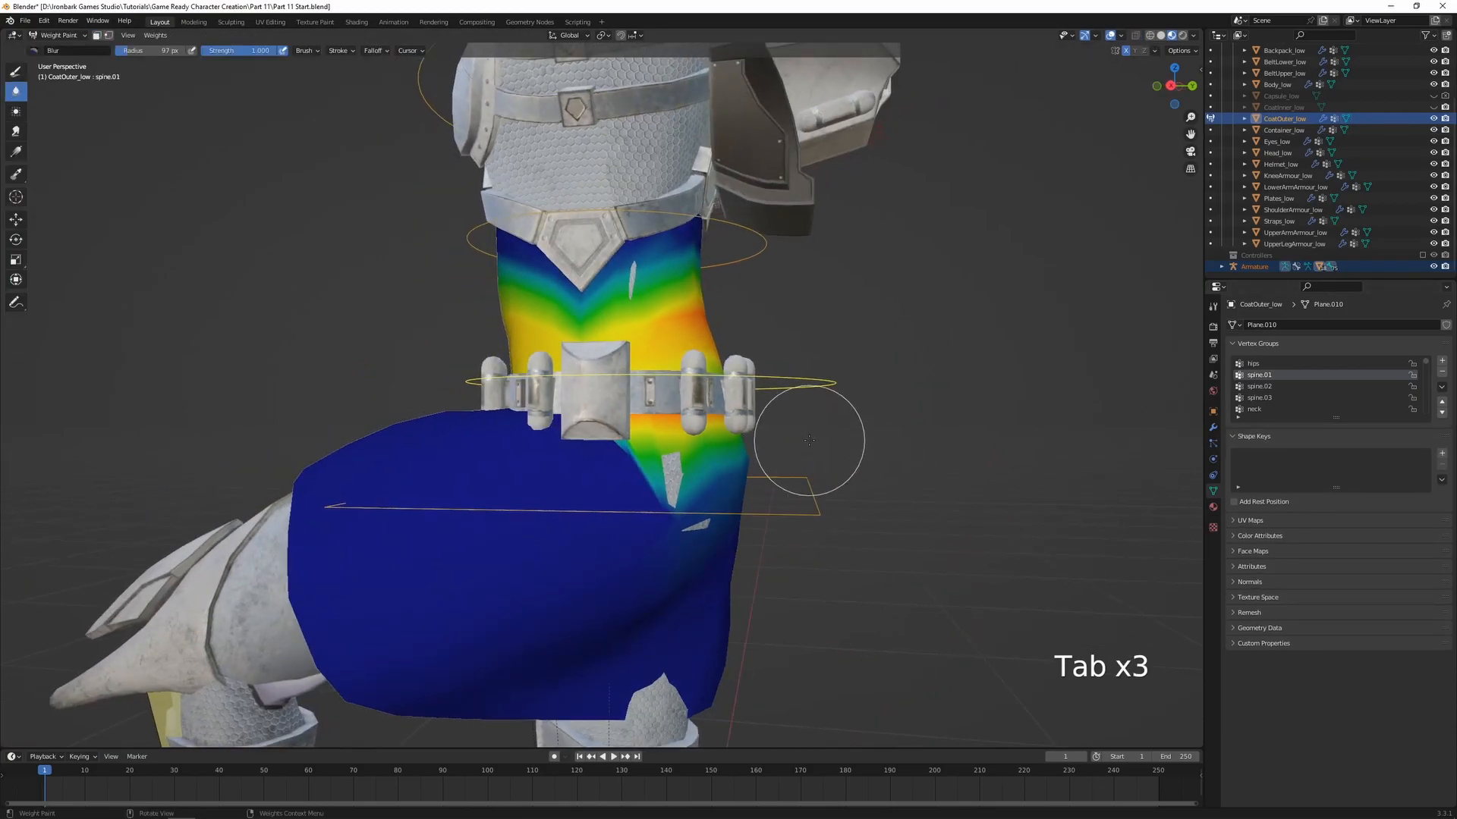
pyautogui.rightClick(878, 469)
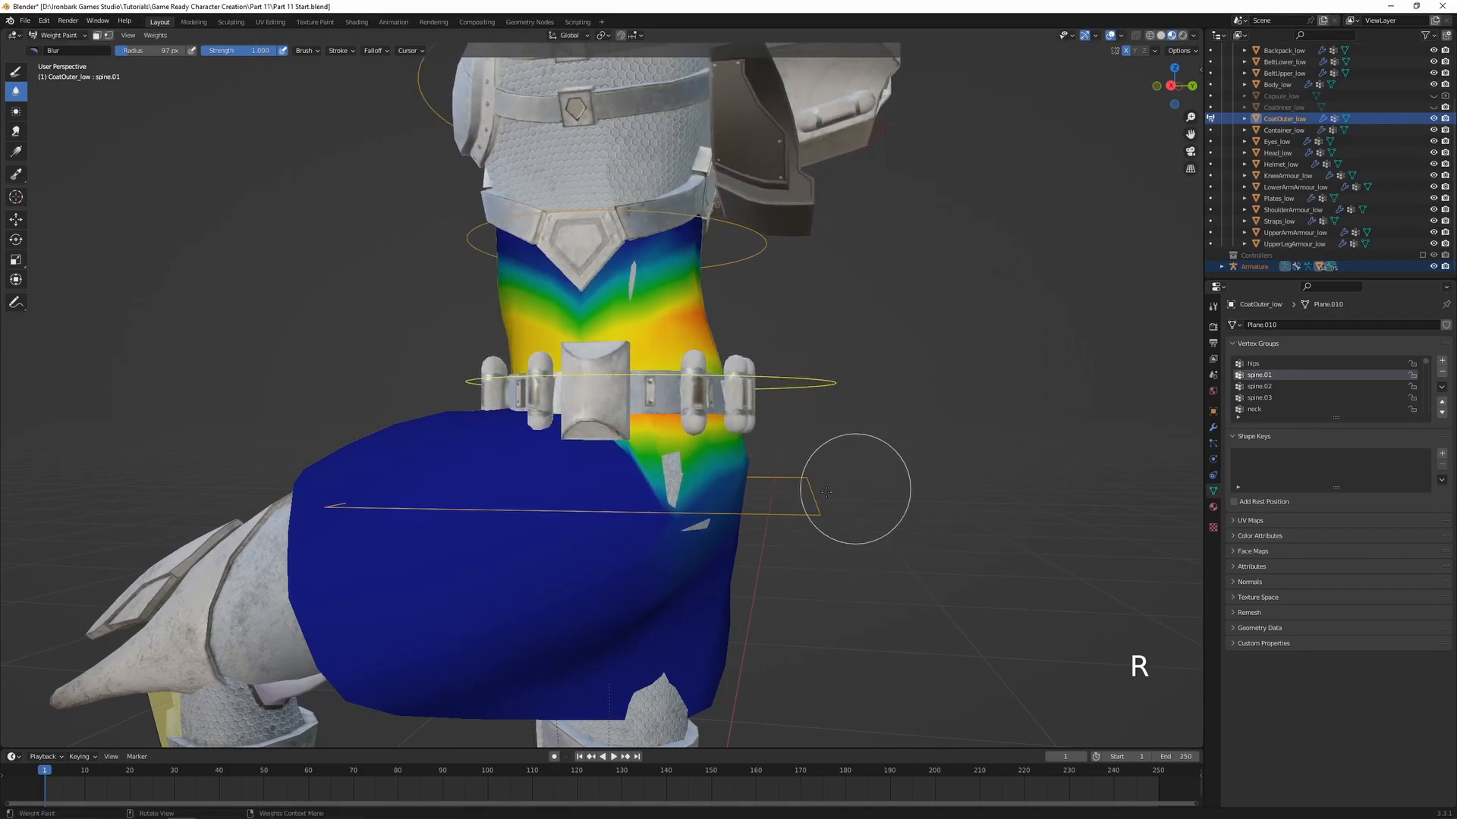
# Blur the coat's spine.01 weights just below the lower belt and undo the last stroke
pyautogui.moveTo(867, 488); pyautogui.dragTo(833, 477, button='middle')
pyautogui.moveTo(645, 504); pyautogui.dragTo(654, 460)
pyautogui.moveTo(655, 460); pyautogui.dragTo(584, 500, button='middle')
pyautogui.moveTo(647, 461); pyautogui.dragTo(683, 455, button='middle')
pyautogui.scroll(-1, 672, 452)
pyautogui.hotkey('ctrl', 'z')
pyautogui.scroll(-4, 644, 471)
pyautogui.scroll(2, 759, 456)
# Display the hips weights and draw weight 0.000 over the coat's lower back and sides
pyautogui.moveTo(805, 451); pyautogui.dragTo(629, 387, button='middle')
pyautogui.keyDown('ctrl'); pyautogui.click(723, 351); pyautogui.keyUp('ctrl')
pyautogui.scroll(1, 630, 387)
pyautogui.click(15, 71)
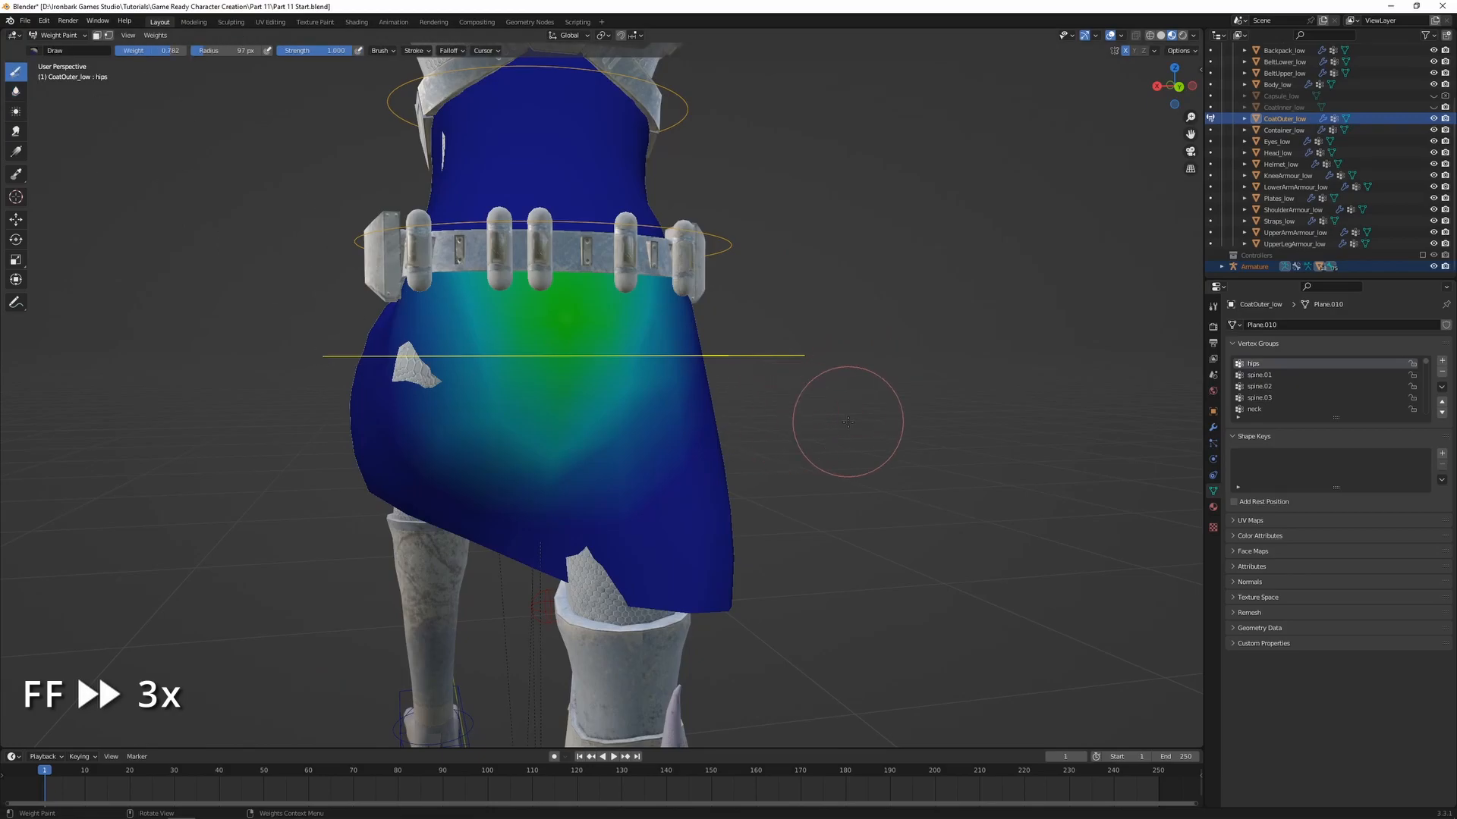
pyautogui.hotkey('ctrl', 'f')
pyautogui.click(856, 421)
pyautogui.hotkey('ctrl', 'f')
pyautogui.moveTo(675, 394)
pyautogui.mouseDown()
pyautogui.moveTo(645, 430)
pyautogui.moveTo(587, 424)
pyautogui.mouseUp()
pyautogui.click(641, 430)
pyautogui.moveTo(588, 486); pyautogui.dragTo(536, 447, button='middle')
pyautogui.moveTo(523, 501); pyautogui.dragTo(671, 536, button='middle')
pyautogui.moveTo(699, 435); pyautogui.dragTo(668, 410, button='middle')
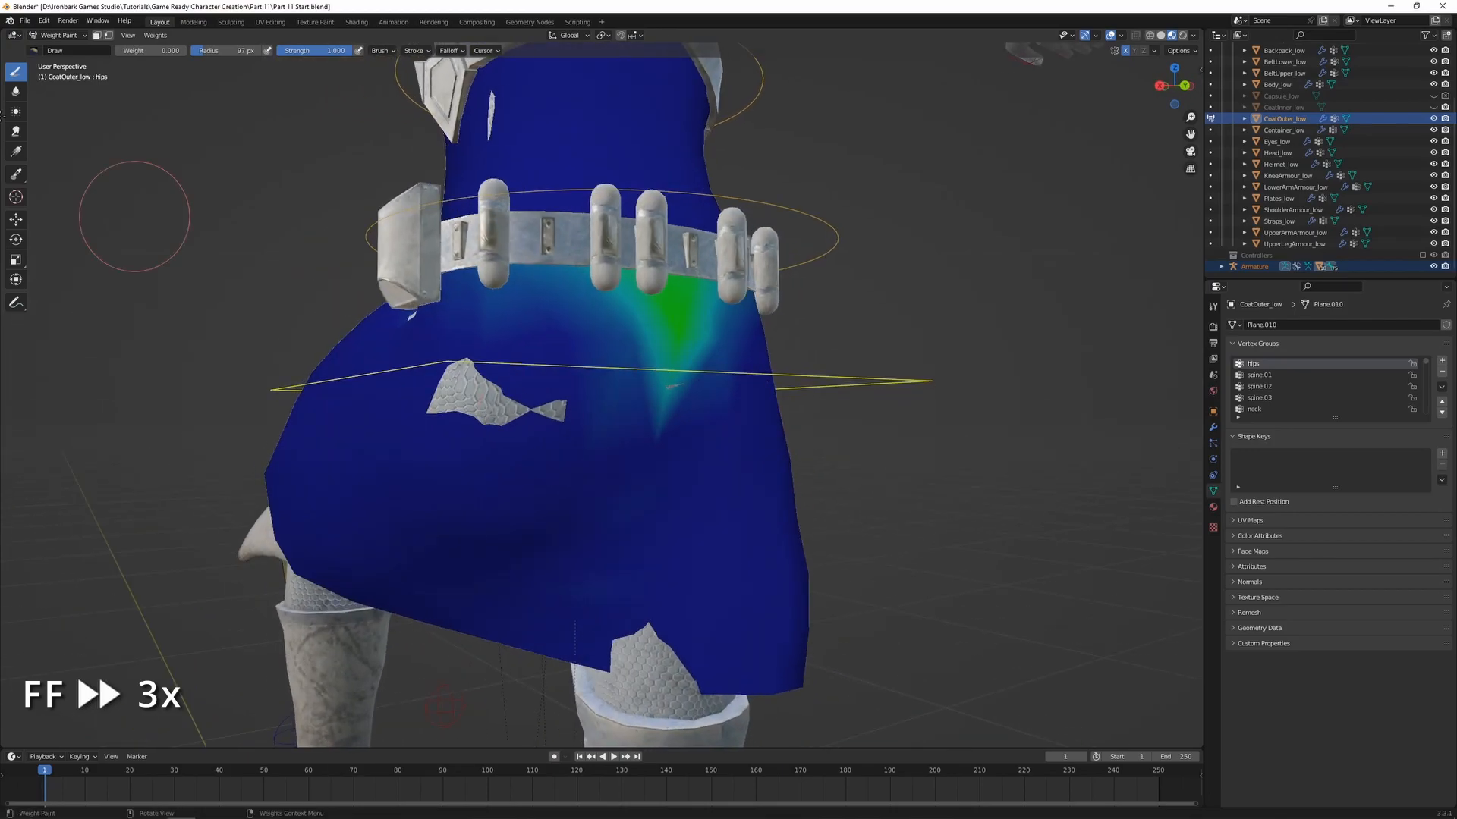
# Blur the coat's remaining hips weights below the lower belt at the back
pyautogui.click(15, 91)
pyautogui.moveTo(586, 342); pyautogui.dragTo(620, 413, button='middle')
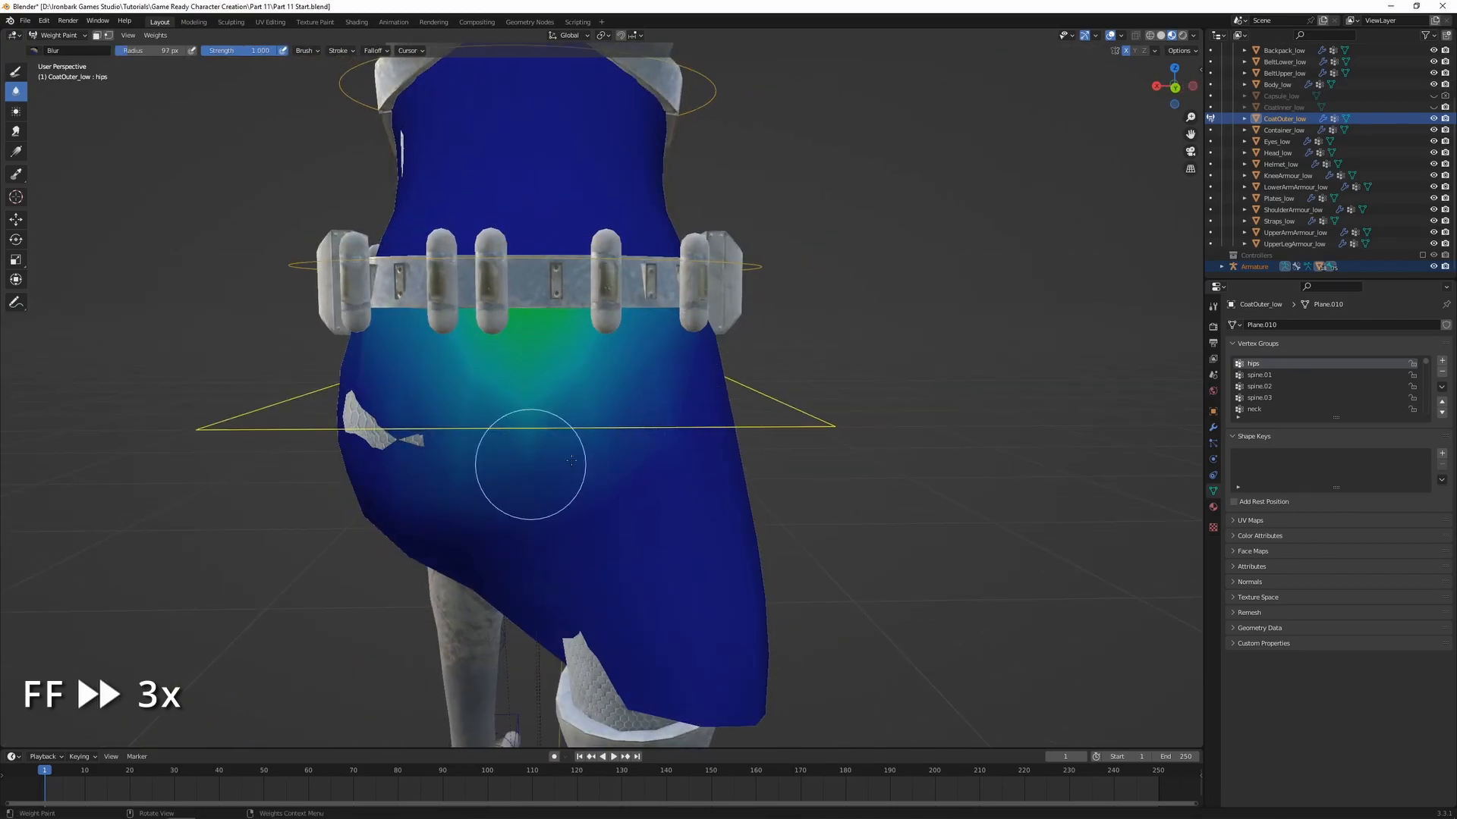
pyautogui.scroll(-2, 524, 360)
pyautogui.moveTo(508, 360)
pyautogui.mouseDown(button='middle')
pyautogui.moveTo(698, 394)
pyautogui.moveTo(672, 372)
pyautogui.moveTo(653, 387)
pyautogui.moveTo(740, 412)
pyautogui.moveTo(637, 402)
pyautogui.moveTo(507, 425)
pyautogui.moveTo(579, 380)
pyautogui.moveTo(638, 383)
pyautogui.moveTo(504, 406)
pyautogui.mouseUp(button='middle')
# Draw weight 0.000 over the coat's spine.01 weights below the front of the lower belt and undo the last stroke
pyautogui.keyDown('ctrl'); pyautogui.click(793, 315); pyautogui.keyUp('ctrl')
pyautogui.hotkey('ctrl', 'z')
pyautogui.click(16, 71)
pyautogui.scroll(2, 550, 395)
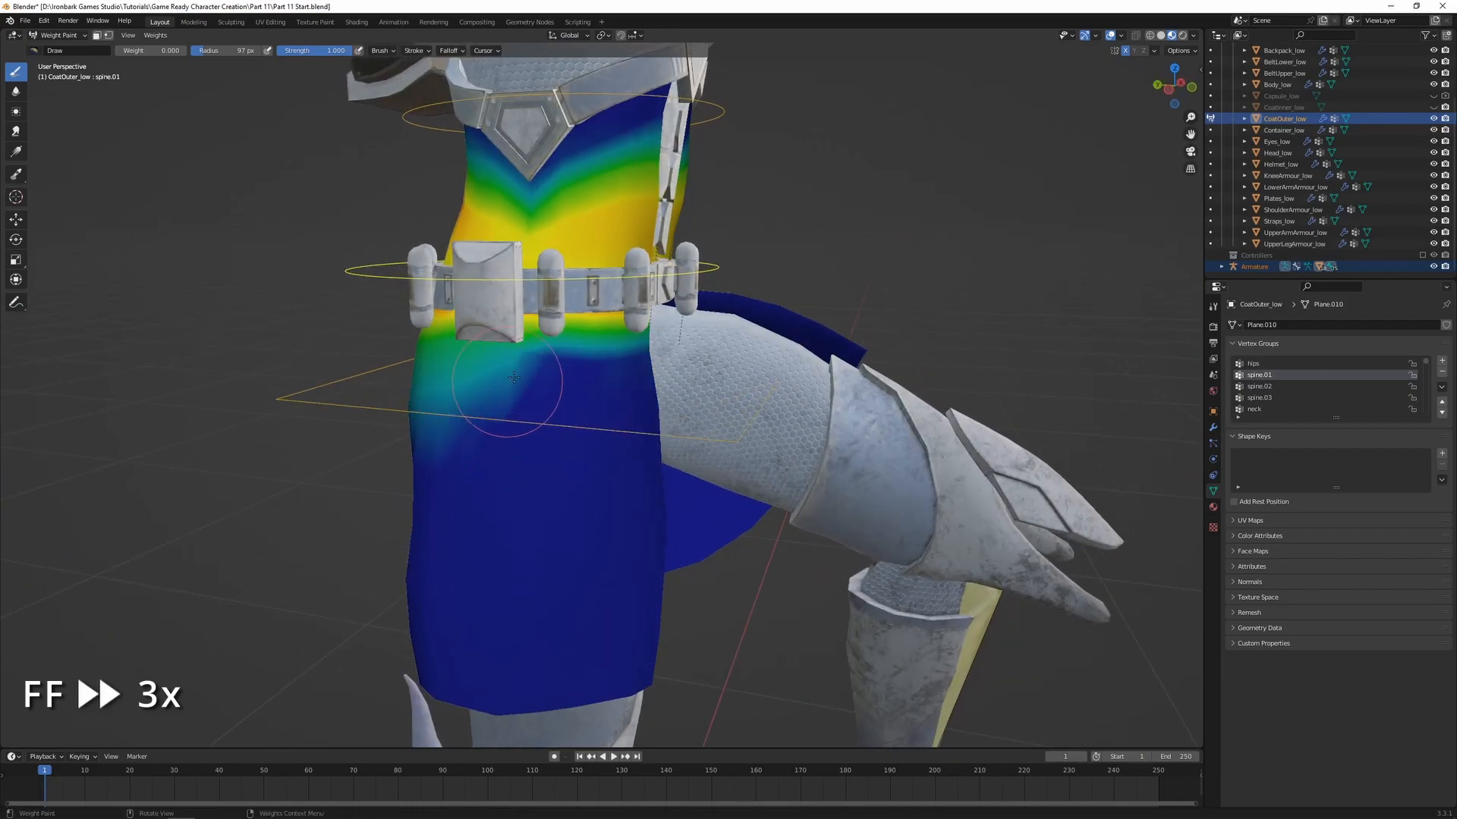
pyautogui.moveTo(488, 357); pyautogui.dragTo(634, 417, button='middle')
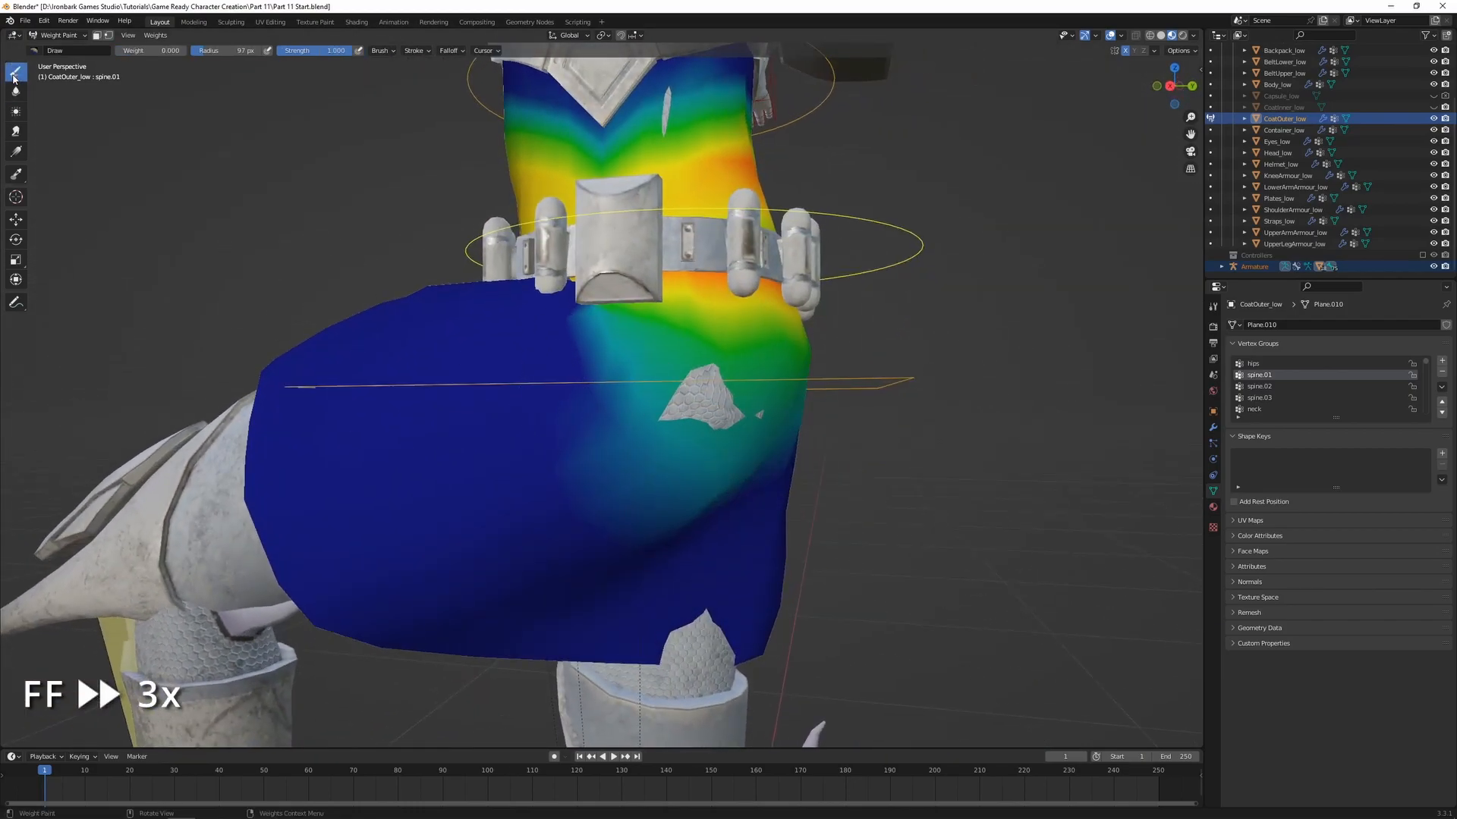
pyautogui.moveTo(702, 383); pyautogui.dragTo(585, 390, button='middle')
pyautogui.hotkey('ctrl', 'z')
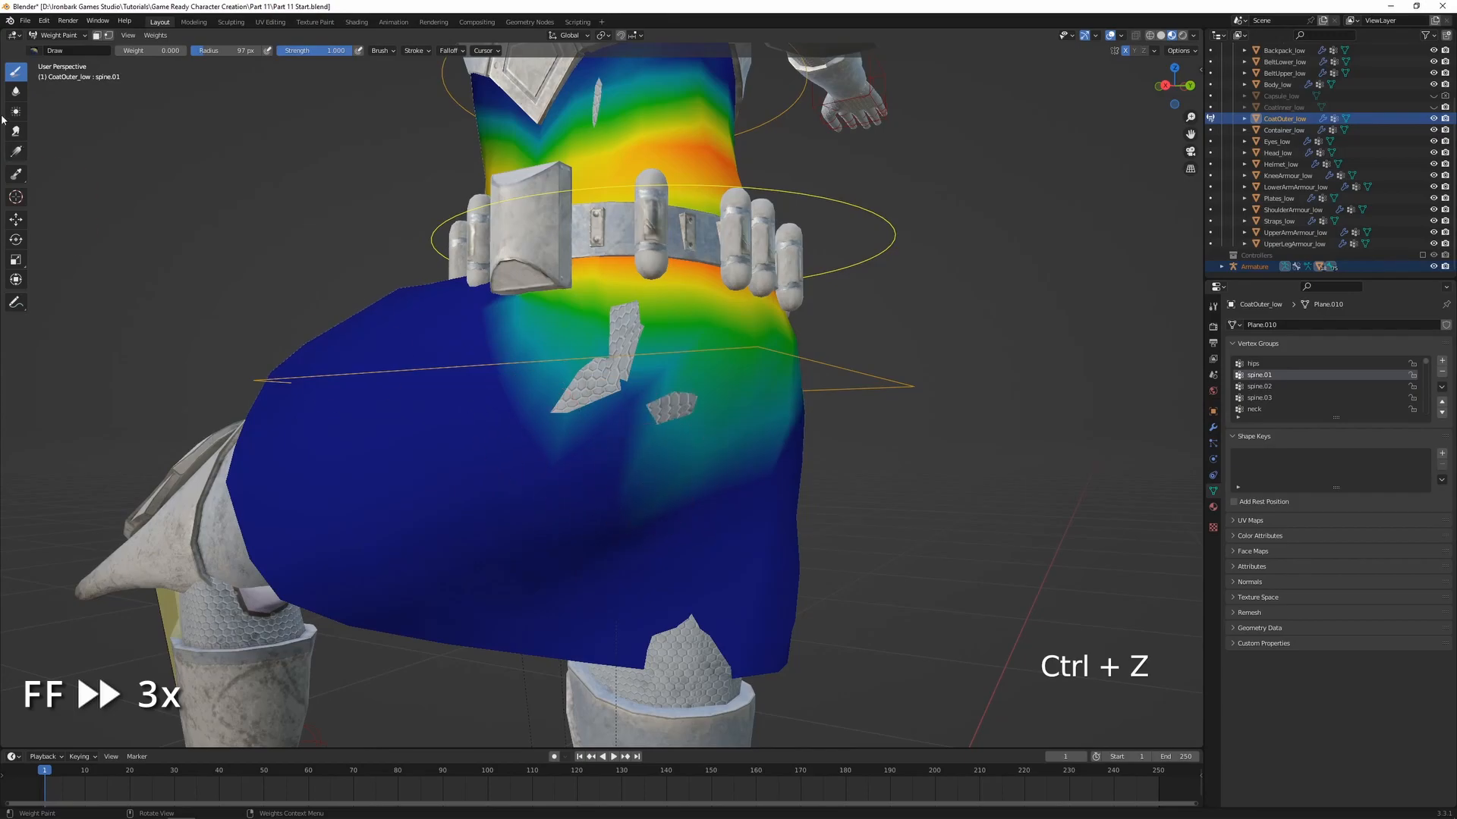
# Blur the coat's spine.01 weights below the lower belt around the patch where the body pokes through
pyautogui.click(16, 91)
pyautogui.moveTo(644, 319); pyautogui.dragTo(683, 402)
pyautogui.moveTo(701, 403)
pyautogui.mouseDown(button='middle')
pyautogui.moveTo(673, 407)
pyautogui.moveTo(709, 423)
pyautogui.mouseUp(button='middle')
# Display the coat's upper_leg.L weights and draw weight 1.000 around the body patch poking through at the hip
pyautogui.scroll(-3, 709, 423)
pyautogui.keyDown('ctrl'); pyautogui.click(447, 459); pyautogui.keyUp('ctrl')
pyautogui.moveTo(447, 459)
pyautogui.mouseDown(button='middle')
pyautogui.moveTo(469, 463)
pyautogui.moveTo(425, 440)
pyautogui.mouseUp(button='middle')
pyautogui.click(15, 71)
pyautogui.moveTo(140, 51); pyautogui.dragTo(220, 50)
pyautogui.scroll(2, 619, 395)
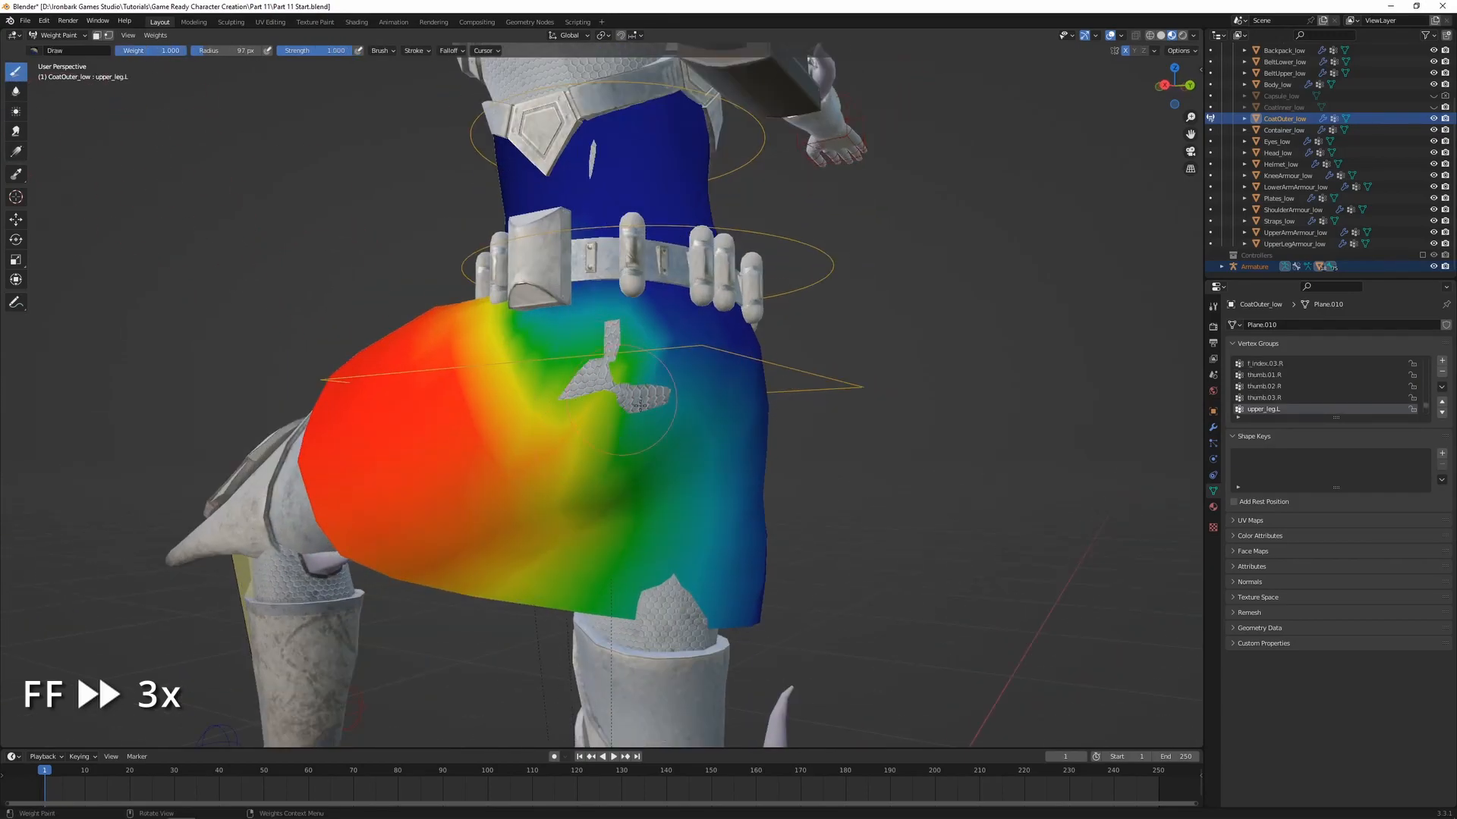
pyautogui.moveTo(588, 487); pyautogui.dragTo(599, 429)
pyautogui.moveTo(658, 385); pyautogui.dragTo(618, 395, button='middle')
pyautogui.moveTo(535, 379)
pyautogui.mouseDown()
pyautogui.moveTo(527, 395)
pyautogui.moveTo(608, 349)
pyautogui.mouseUp()
# Try to blur and draw weight 0.000 on the coat's upper_leg.L weights at the hip, and undo the strokes
pyautogui.click(16, 91)
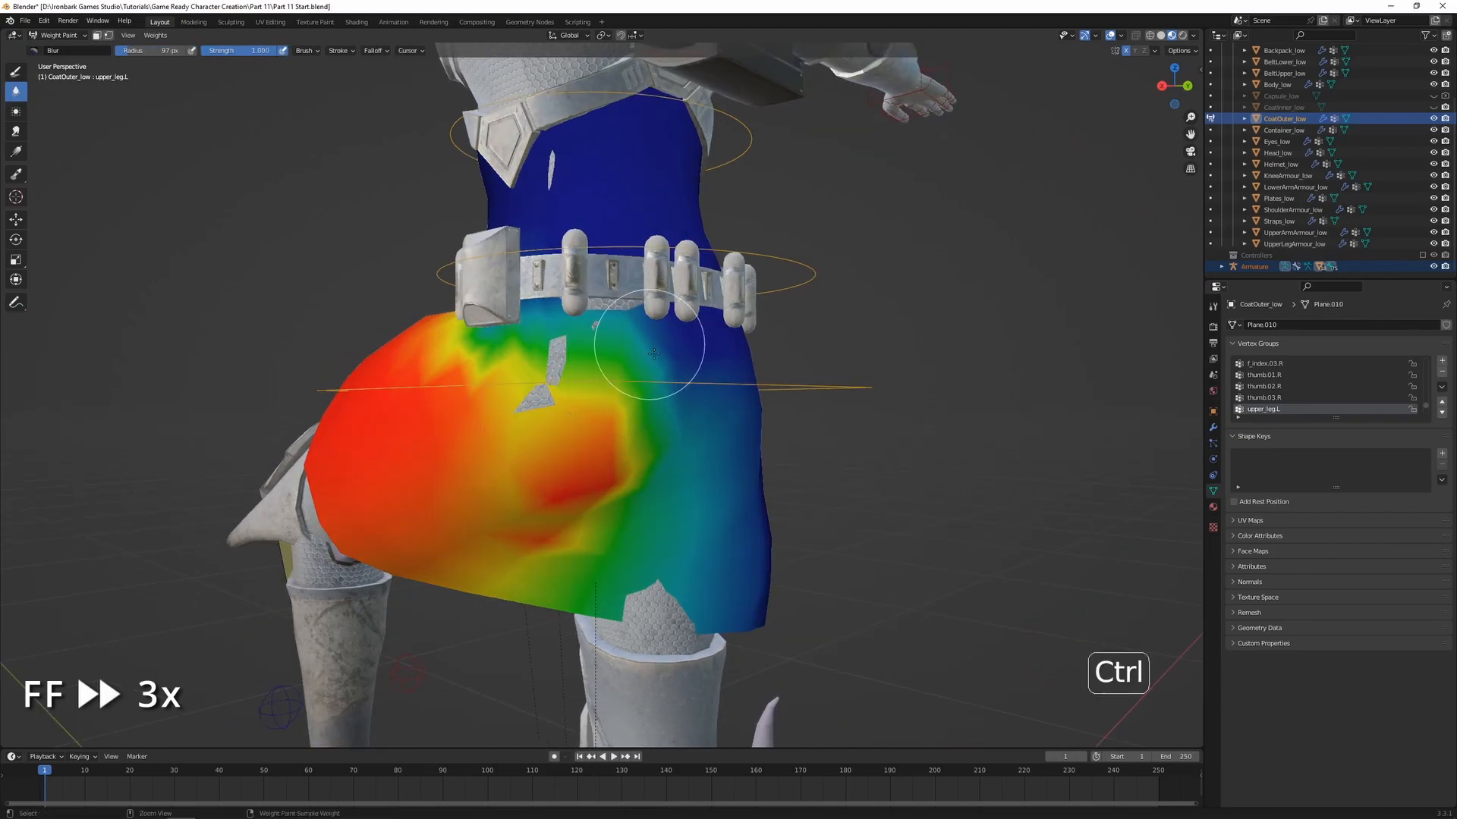
pyautogui.hotkey('ctrl', 'z')
pyautogui.hotkey('ctrl', 'z')
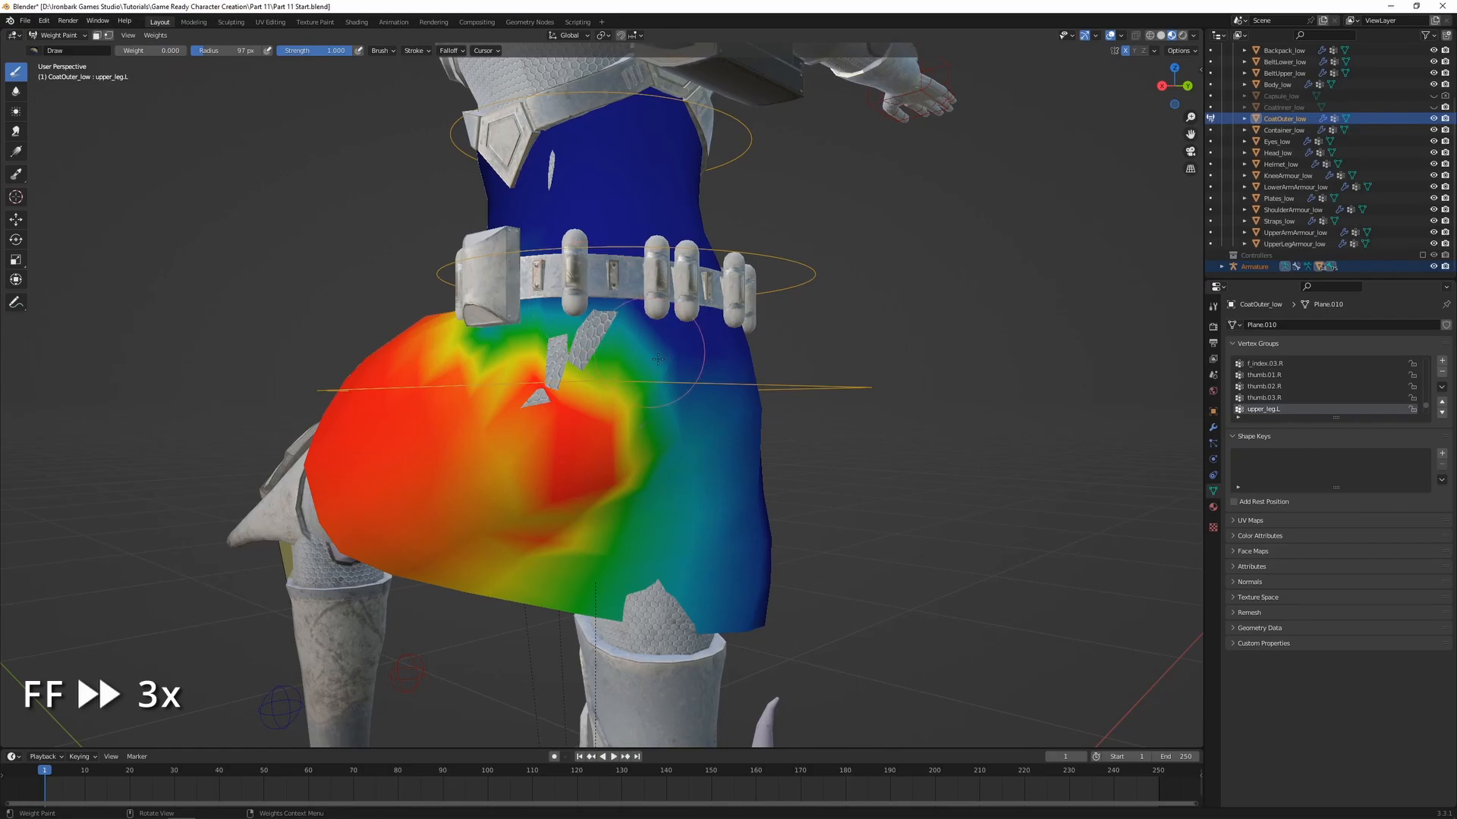
pyautogui.moveTo(640, 421); pyautogui.dragTo(608, 412, button='middle')
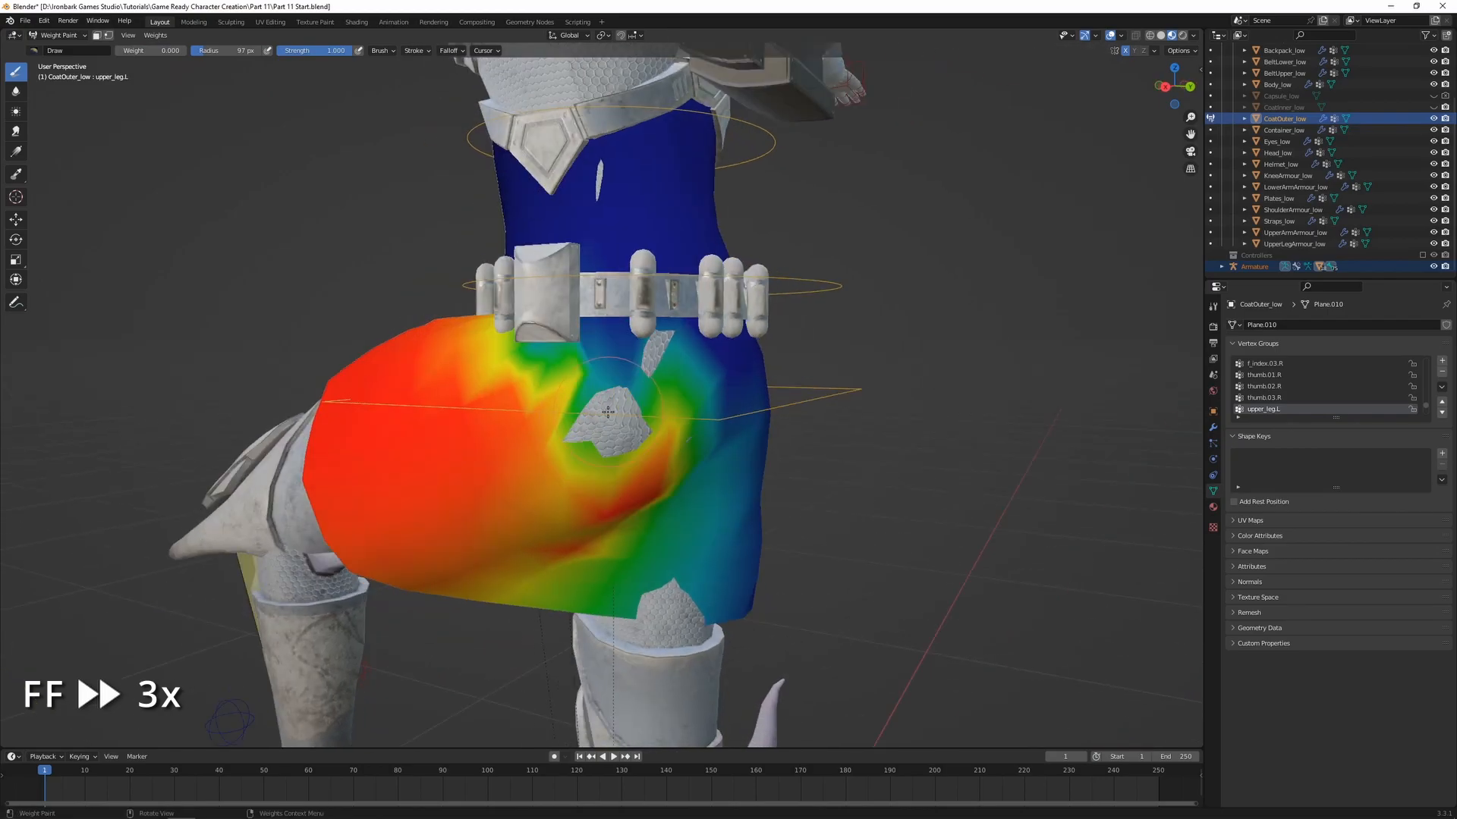
pyautogui.moveTo(664, 323); pyautogui.dragTo(586, 392, button='middle')
pyautogui.hotkey('ctrl', 'z')
pyautogui.hotkey('ctrl', 'z')
pyautogui.hotkey('ctrl', 'z')
pyautogui.hotkey('ctrl', 'z')
pyautogui.hotkey('ctrl', 'z')
pyautogui.hotkey('ctrl', 'z')
# Blur the coat's upper_leg.L weights across the hip and side below the lower belt
pyautogui.click(16, 92)
pyautogui.moveTo(596, 463); pyautogui.dragTo(652, 414)
pyautogui.hotkey('ctrl', 'z')
pyautogui.moveTo(636, 407); pyautogui.dragTo(559, 379, button='middle')
pyautogui.keyDown('shift'); pyautogui.moveTo(644, 463); pyautogui.dragTo(608, 407, button='middle'); pyautogui.keyUp('shift')
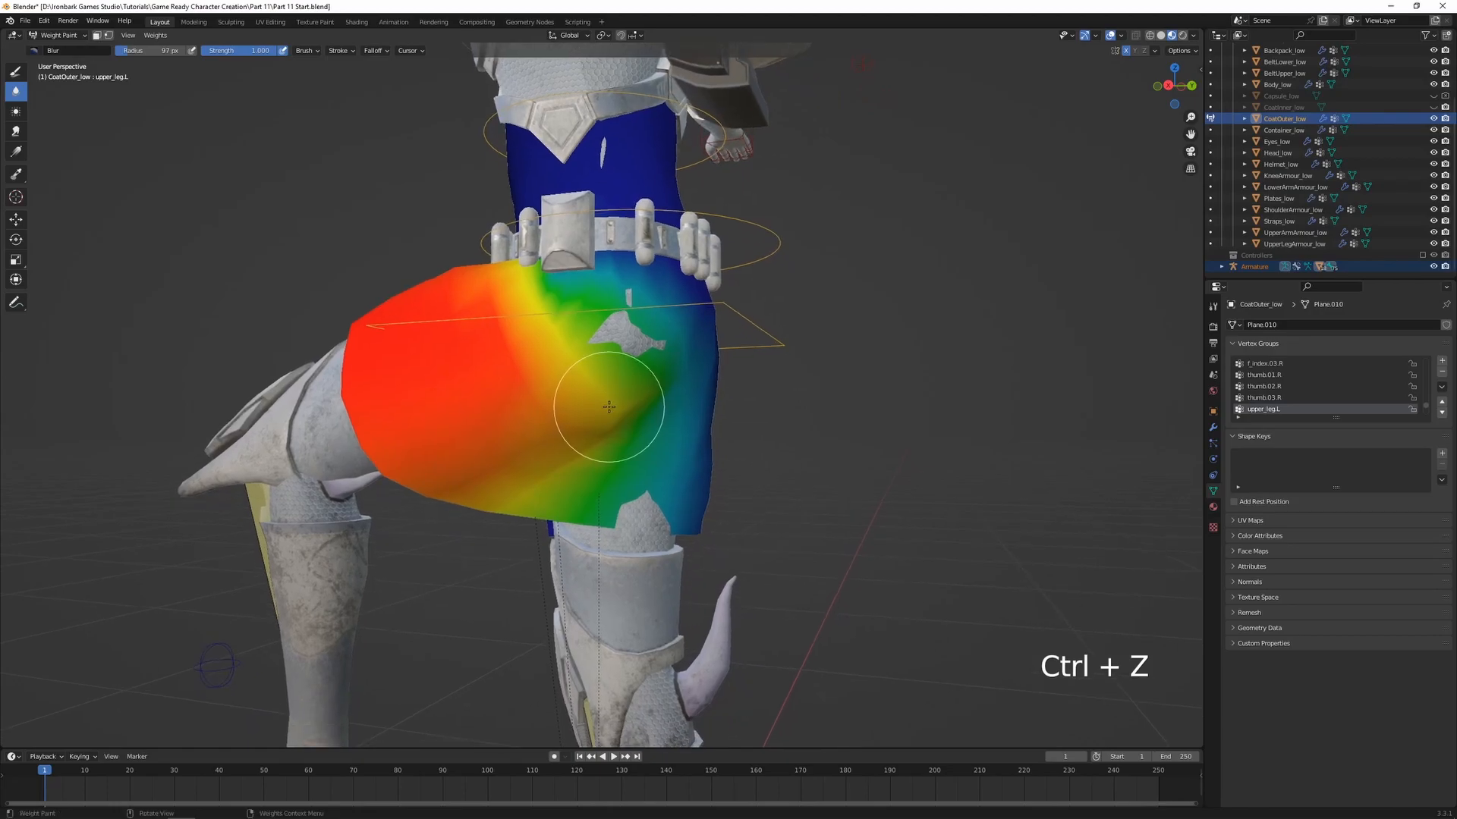
pyautogui.moveTo(607, 351); pyautogui.dragTo(591, 386, button='middle')
pyautogui.moveTo(589, 327)
pyautogui.mouseDown(button='middle')
pyautogui.moveTo(607, 361)
pyautogui.moveTo(630, 364)
pyautogui.moveTo(562, 347)
pyautogui.moveTo(601, 410)
pyautogui.moveTo(559, 370)
pyautogui.mouseUp(button='middle')
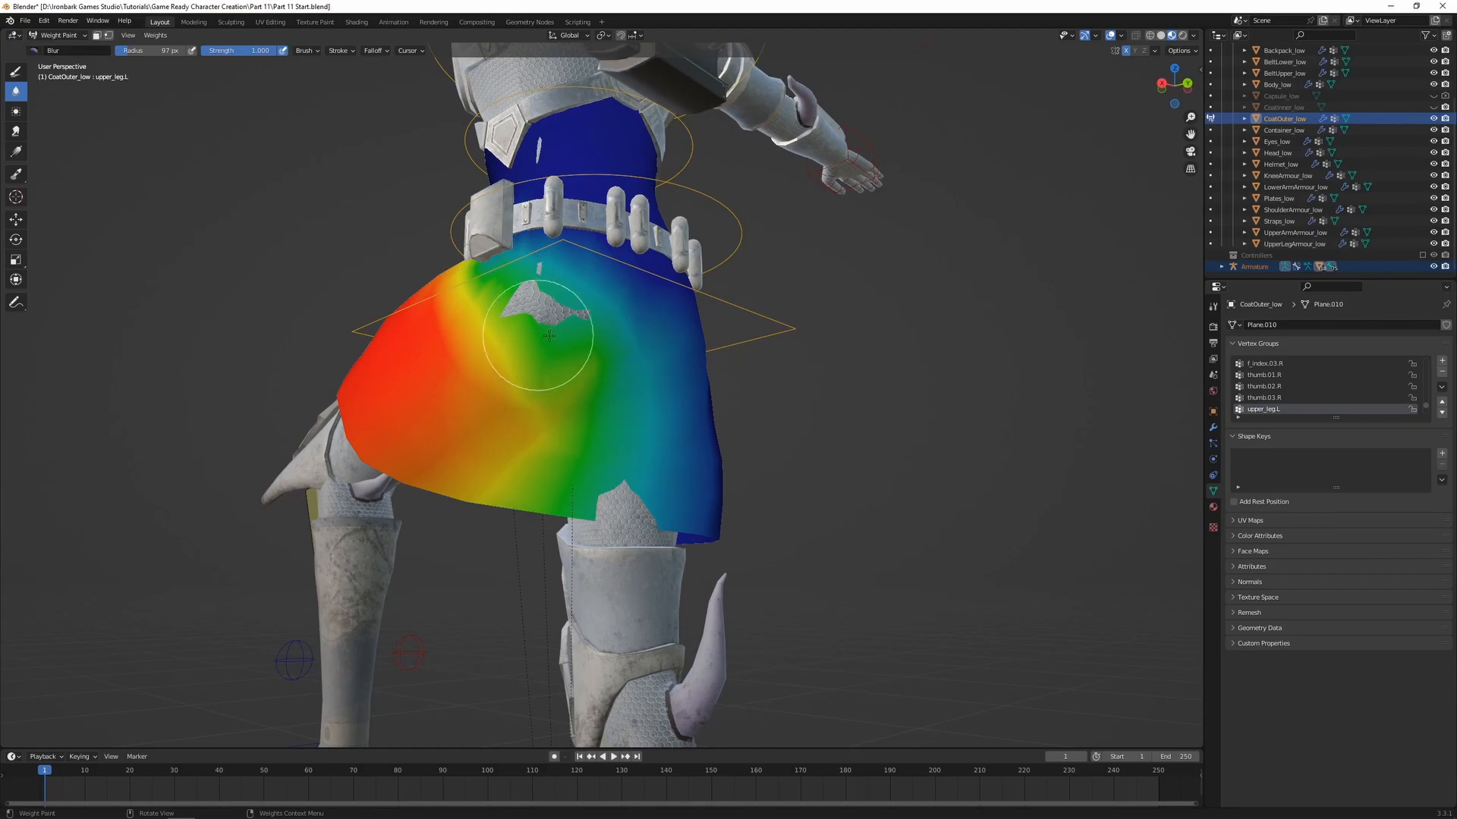
pyautogui.moveTo(495, 345); pyautogui.dragTo(591, 370, button='middle')
# Switch weight painting from the coat to Body_low with the armature selected and display its hips weights
pyautogui.hotkey('ctrl', 'Tab')
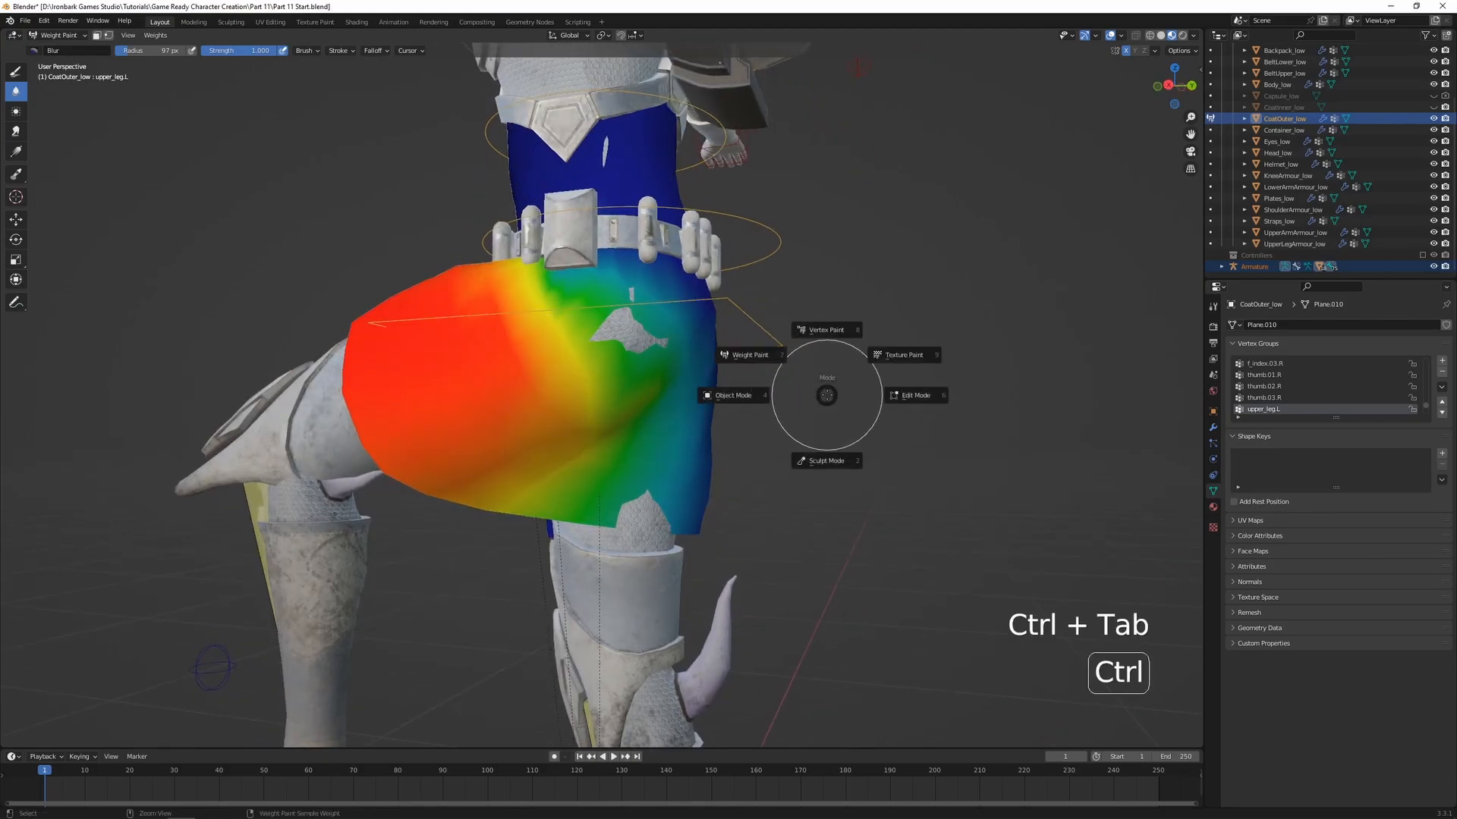
pyautogui.click(730, 395)
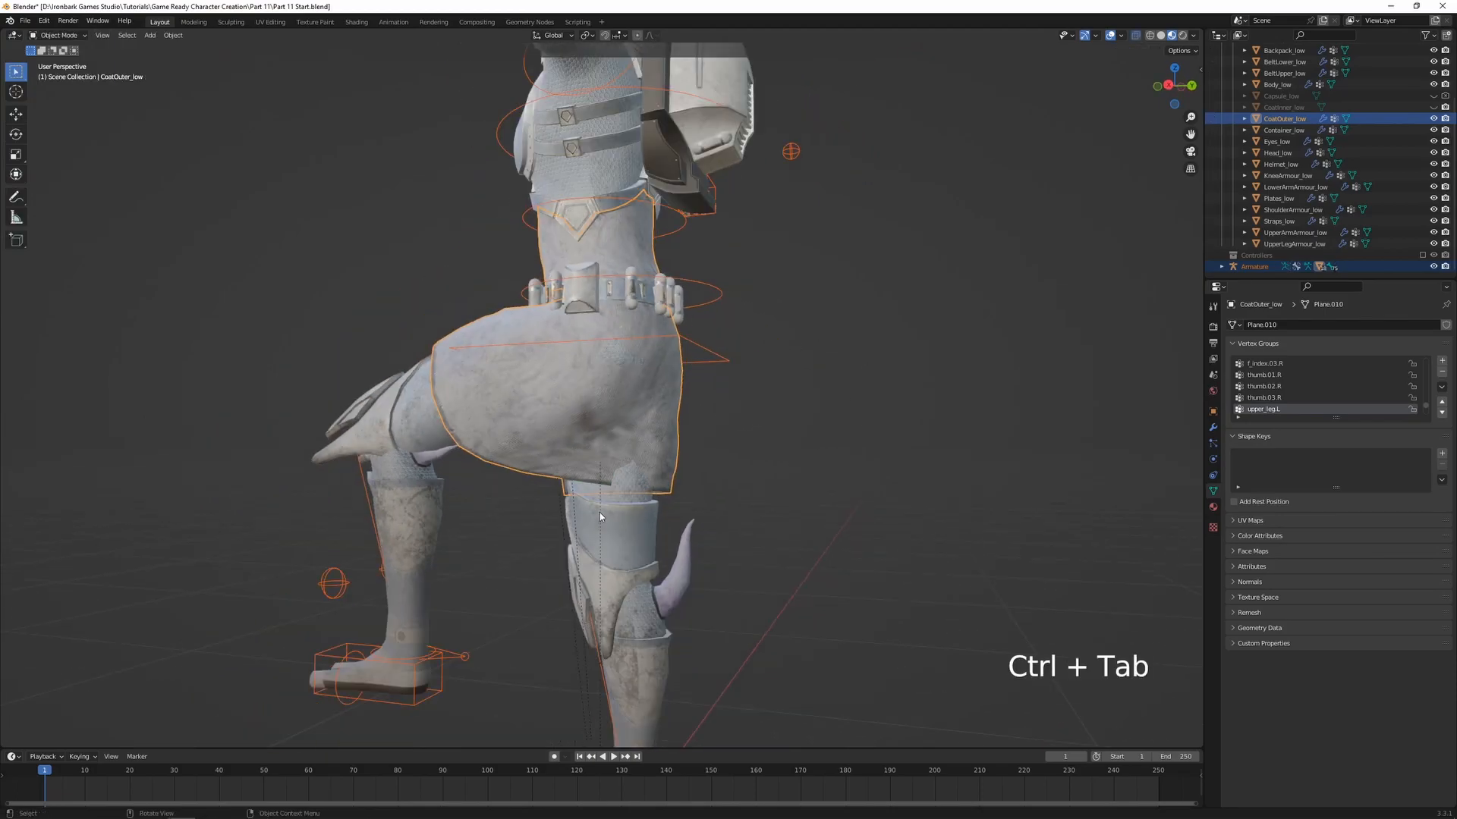
pyautogui.click(640, 502)
pyautogui.keyDown('shift'); pyautogui.click(708, 357); pyautogui.keyUp('shift')
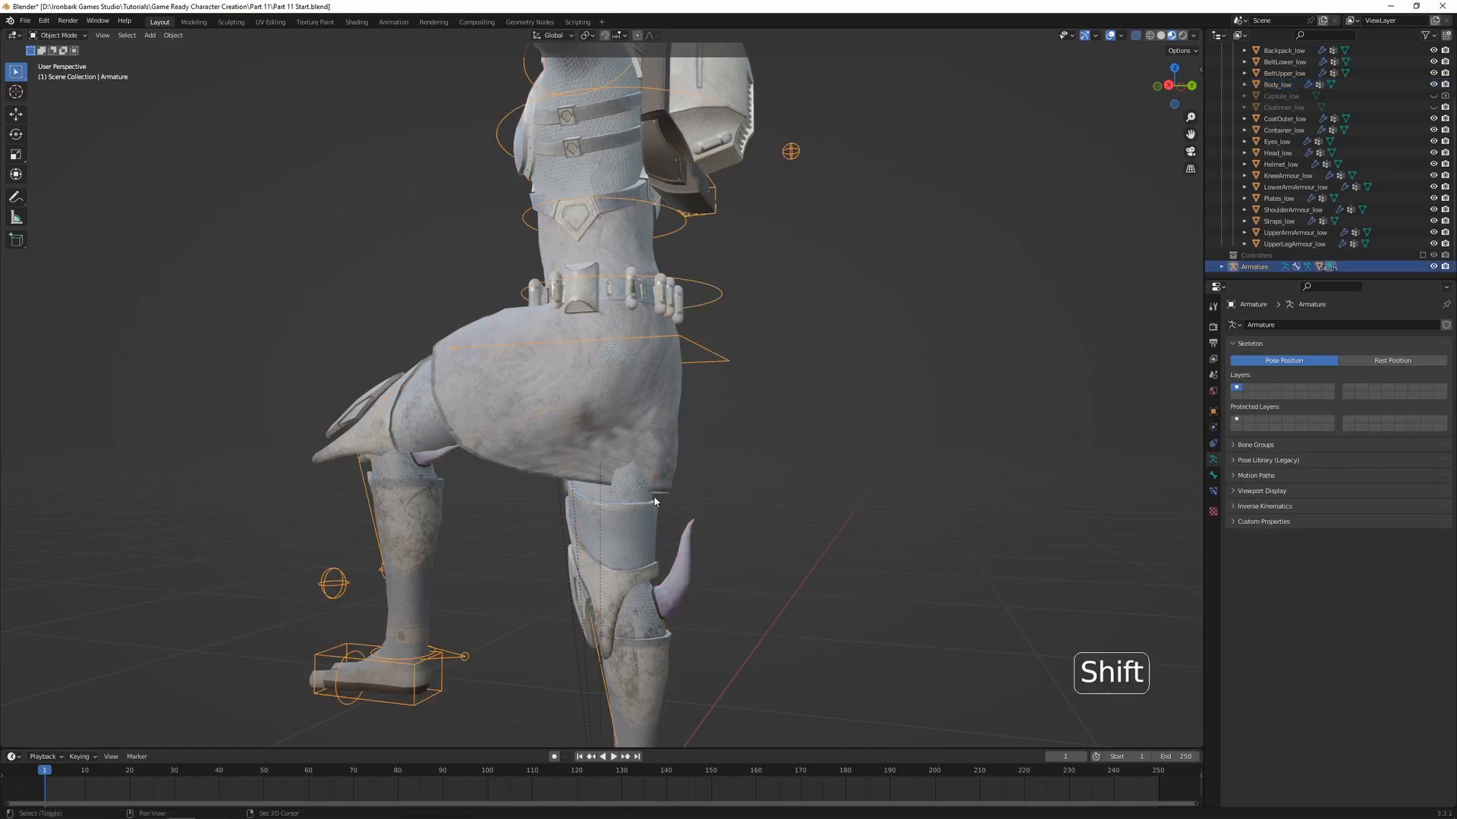
pyautogui.hotkey('ctrl', 'Tab')
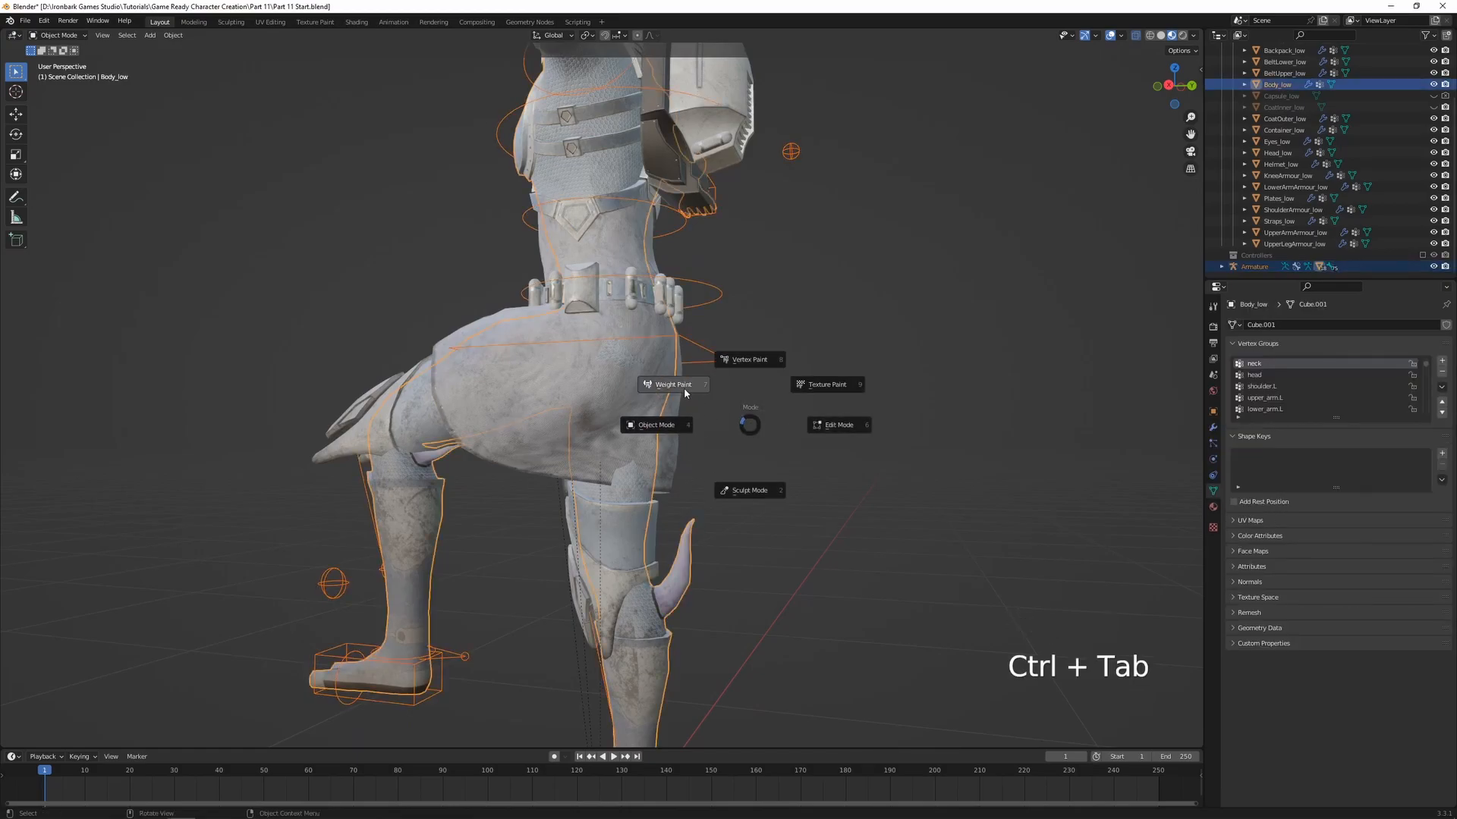
pyautogui.click(740, 379)
pyautogui.scroll(2, 741, 381)
pyautogui.keyDown('ctrl'); pyautogui.click(740, 379); pyautogui.keyUp('ctrl')
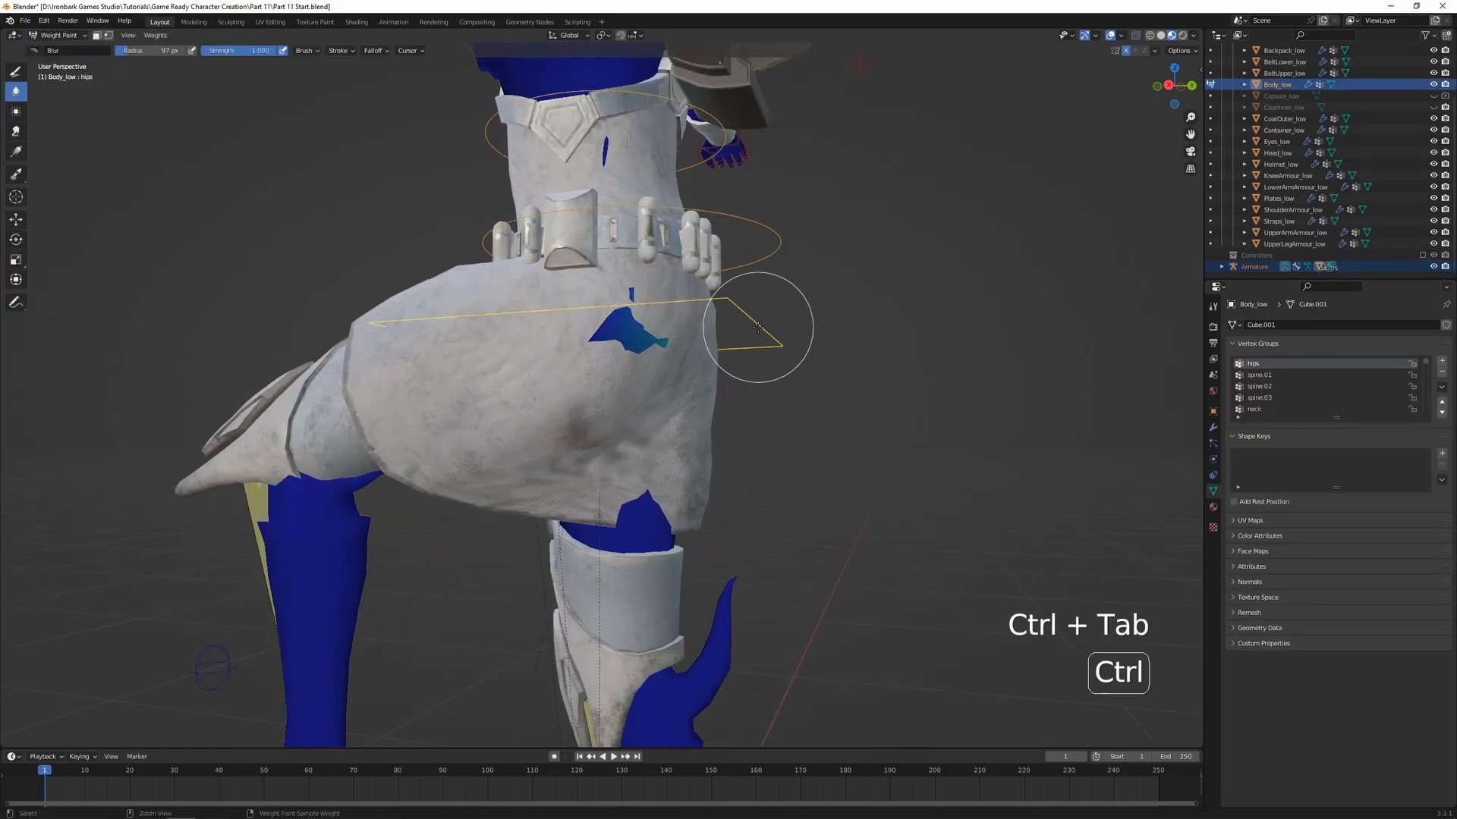
# Blur the body's hips weights where it pokes through the coat below the lower belt
pyautogui.scroll(3, 708, 364)
pyautogui.moveTo(647, 383); pyautogui.dragTo(637, 387, button='middle')
pyautogui.moveTo(626, 355); pyautogui.dragTo(593, 306)
pyautogui.click(16, 71)
pyautogui.click(16, 91)
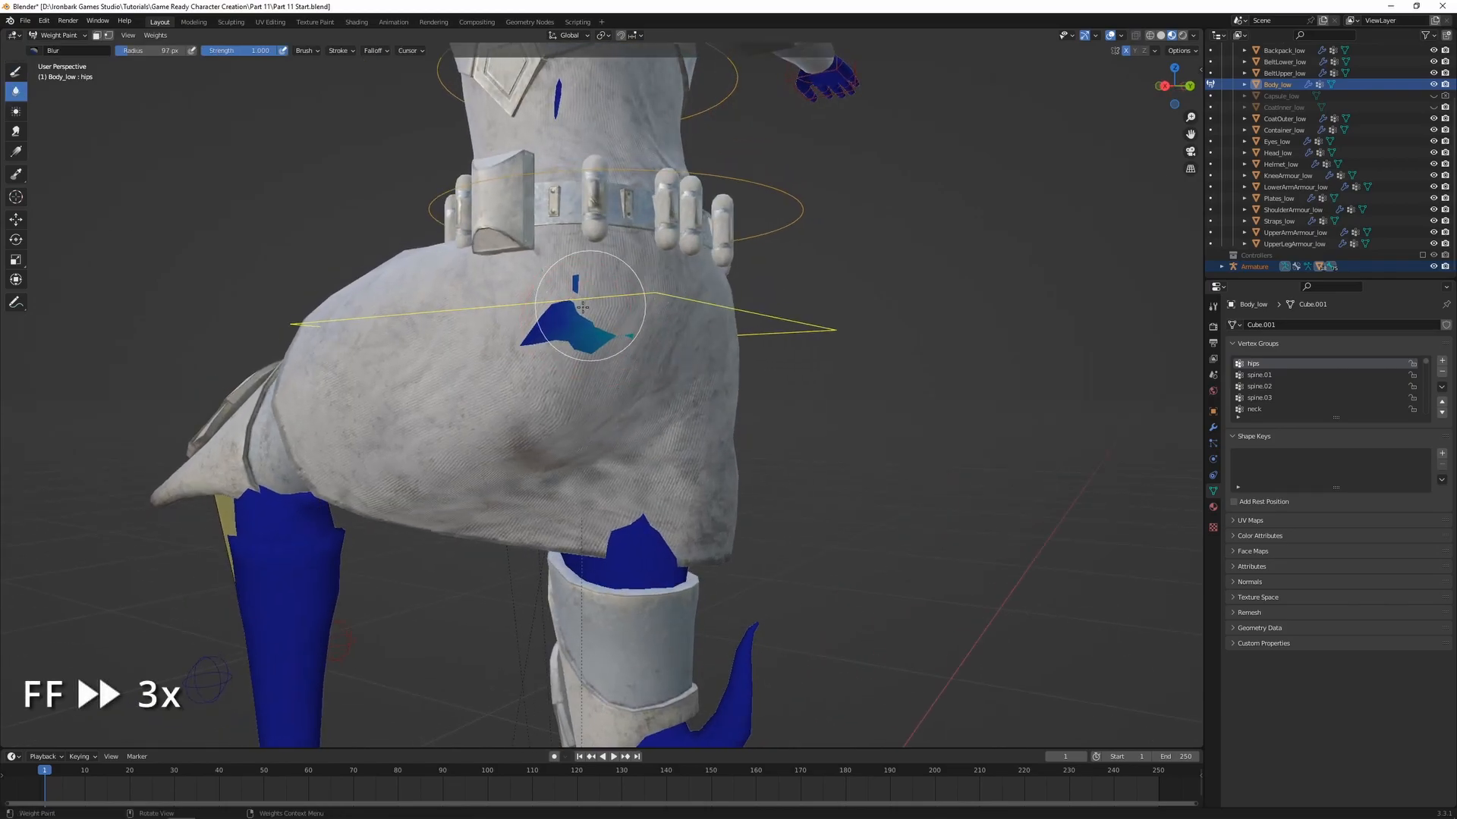
pyautogui.keyDown('ctrl'); pyautogui.click(586, 324); pyautogui.keyUp('ctrl')
pyautogui.moveTo(586, 325); pyautogui.dragTo(635, 341, button='middle')
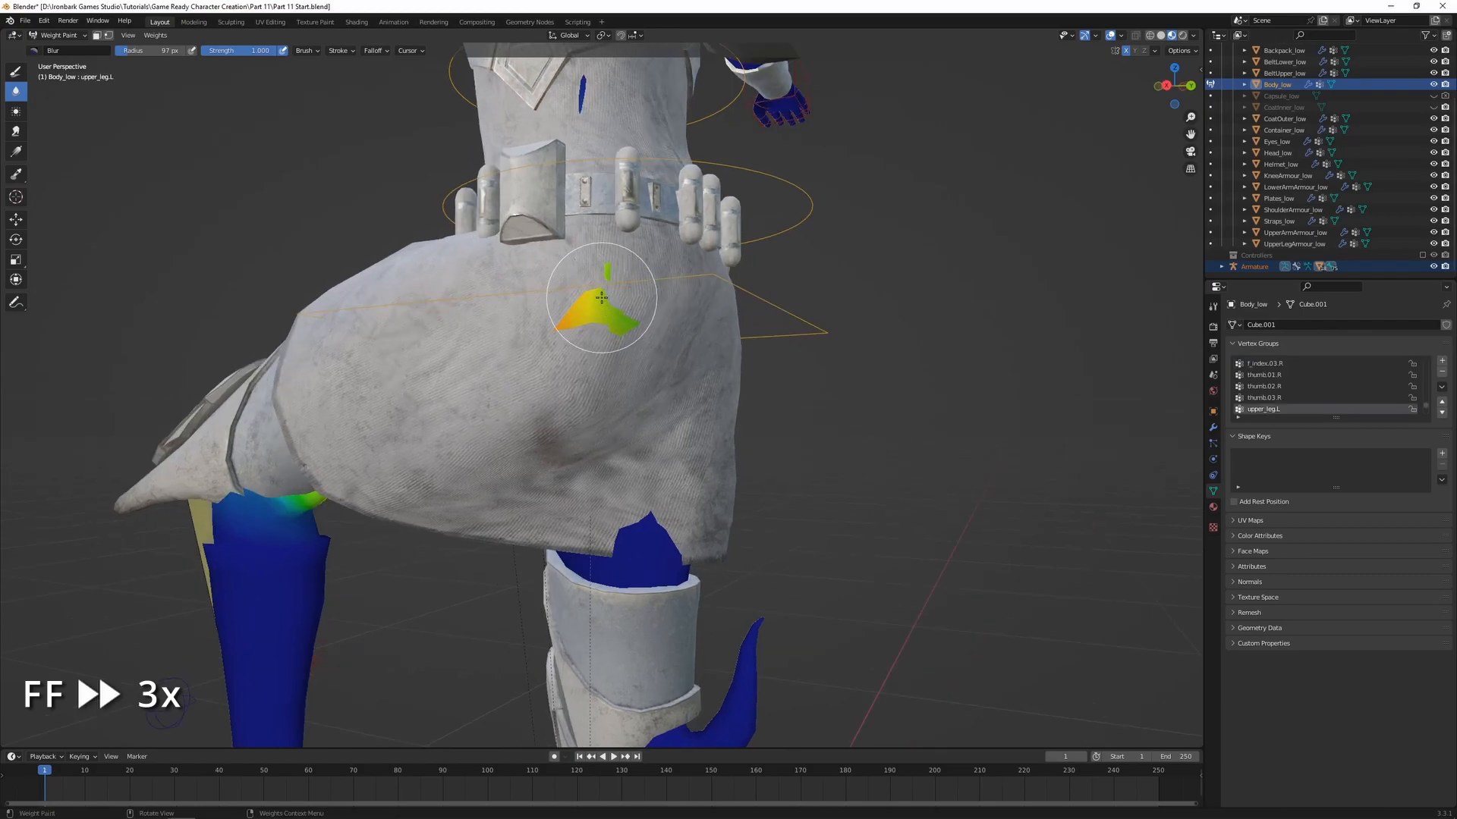
# Draw weight 0.000 on the body's upper_leg.L weights where it pokes through the coat's hip, and undo the last strokes
pyautogui.click(16, 71)
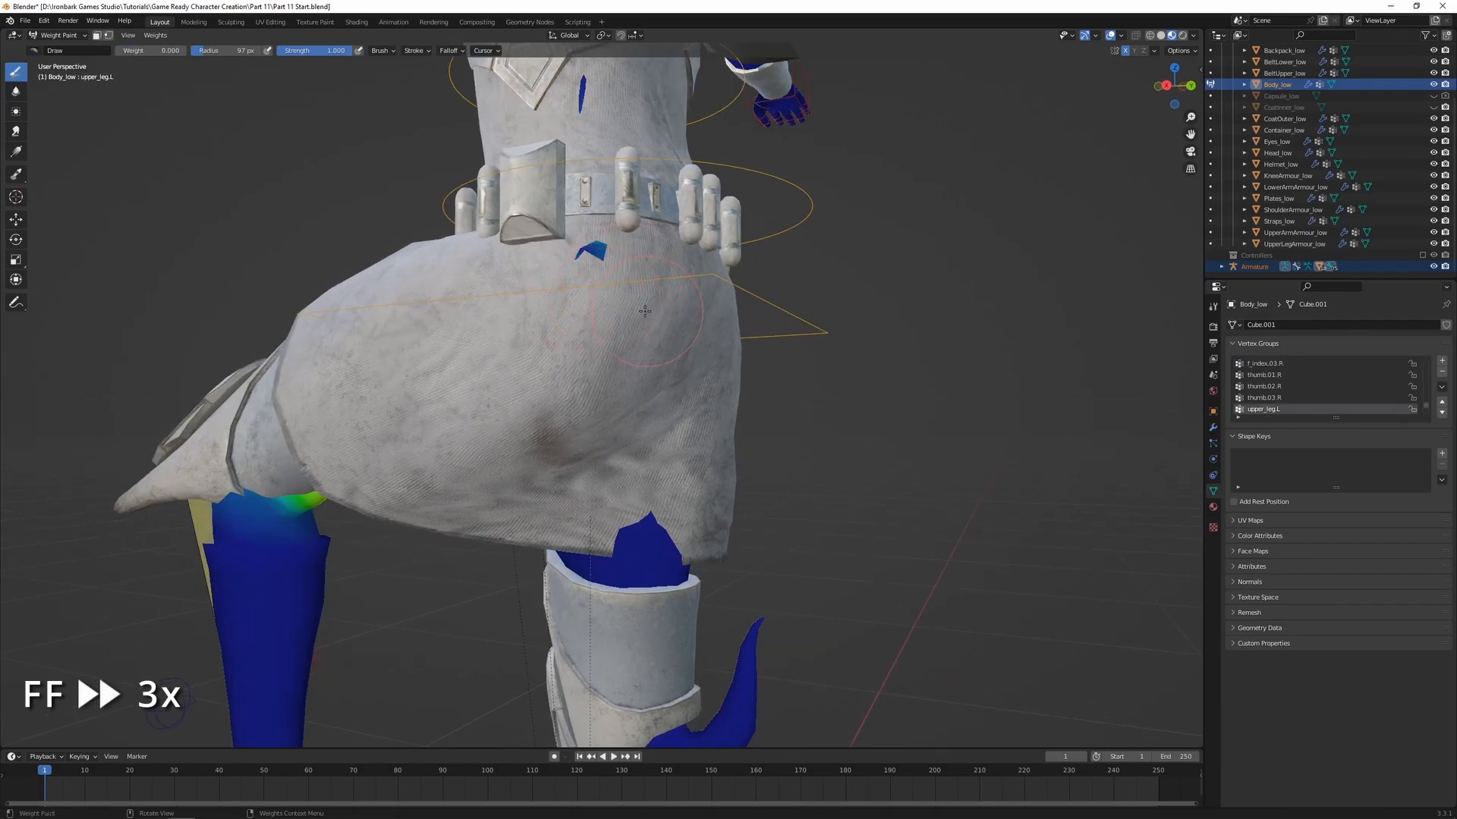
pyautogui.click(16, 91)
pyautogui.click(16, 71)
pyautogui.scroll(1, 588, 292)
pyautogui.click(596, 270)
pyautogui.moveTo(601, 281); pyautogui.dragTo(634, 315, button='middle')
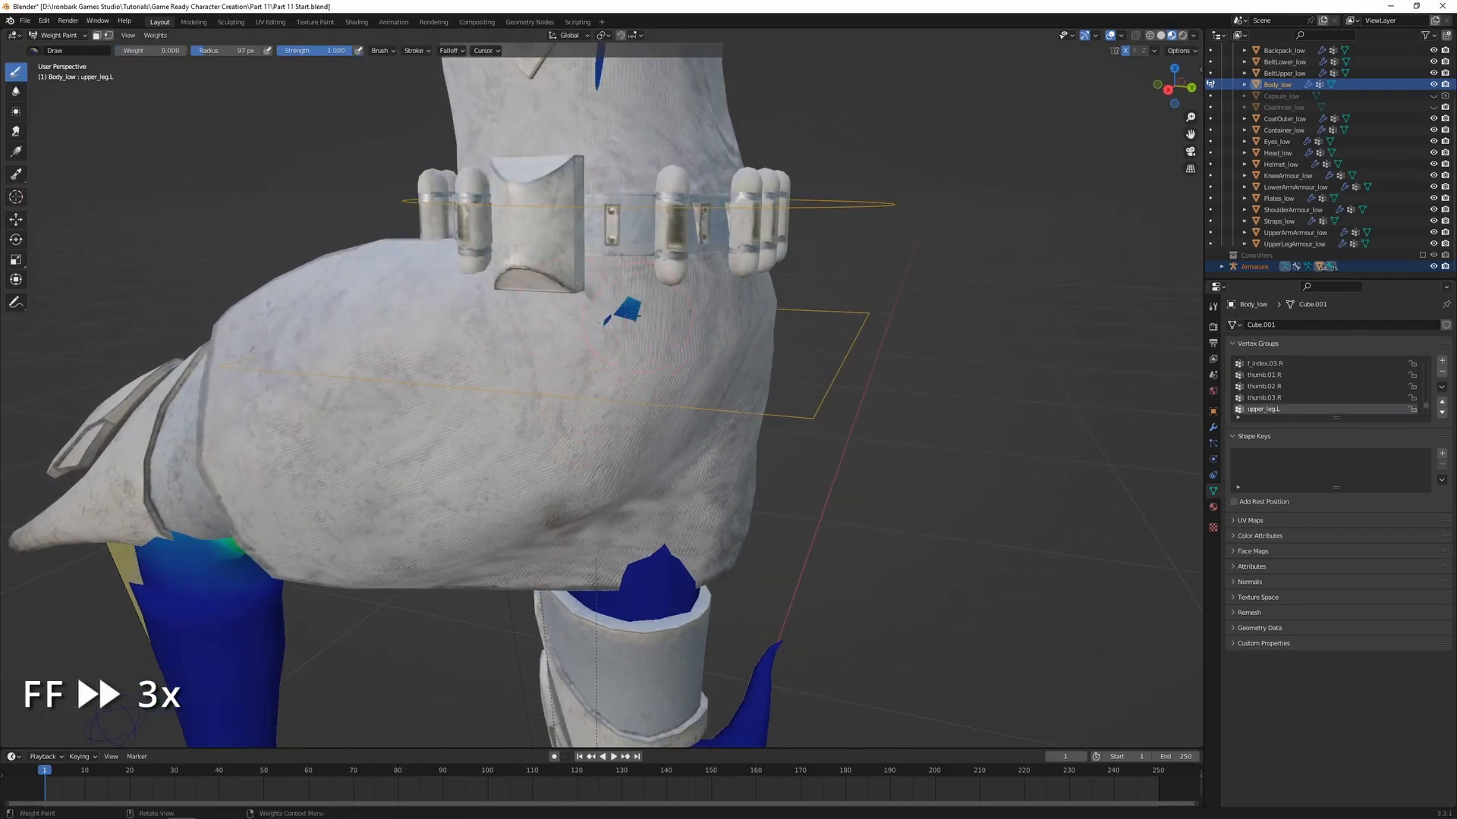
pyautogui.hotkey('ctrl', 'z')
pyautogui.hotkey('ctrl', 'z')
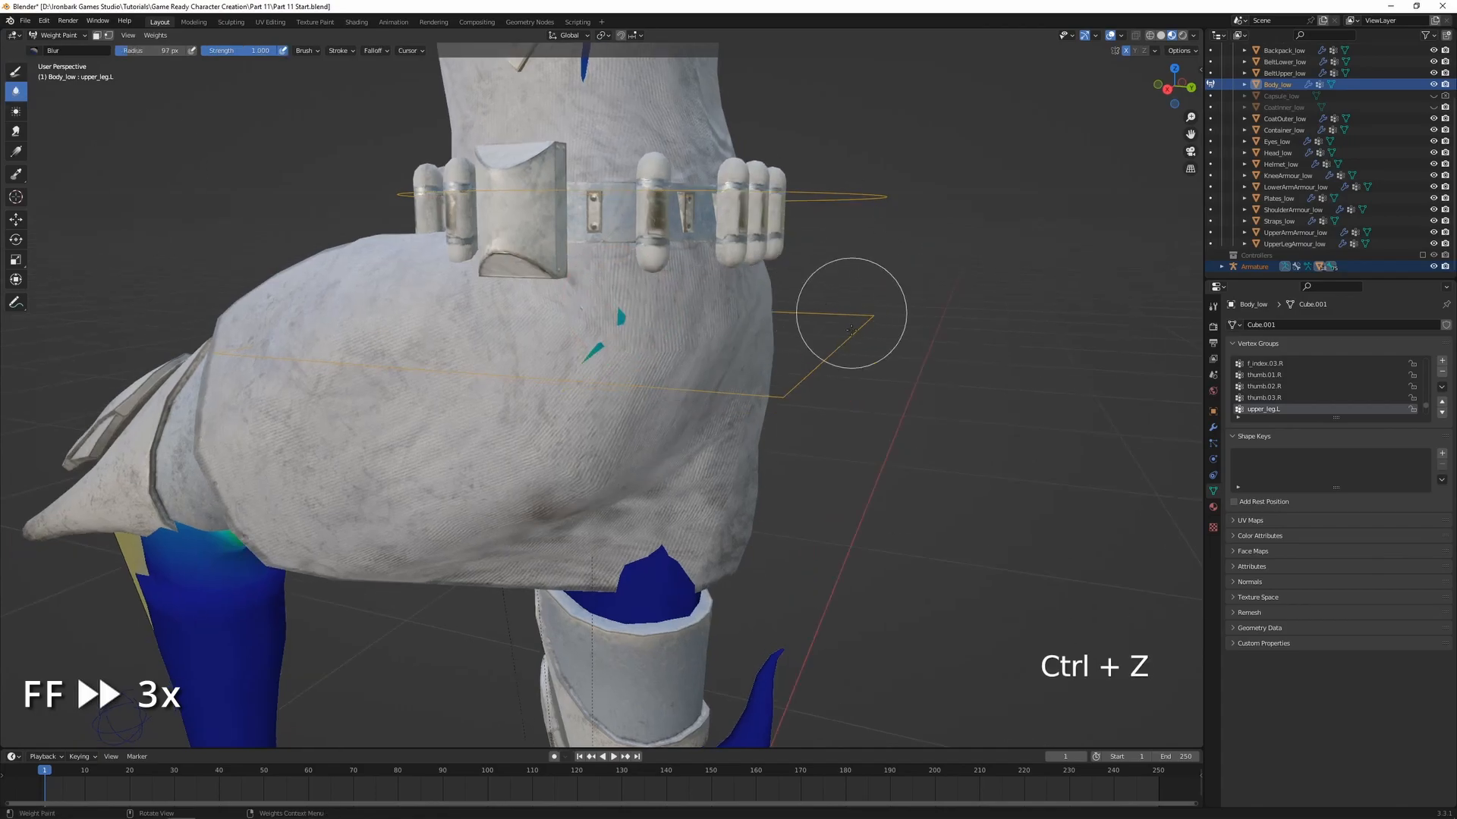
pyautogui.hotkey('ctrl', 'z')
pyautogui.hotkey('ctrl', 'z')
# Display the body's spine.01 weights and blur them around the lower belt
pyautogui.scroll(-5, 603, 328)
pyautogui.moveTo(604, 364); pyautogui.dragTo(655, 380, button='middle')
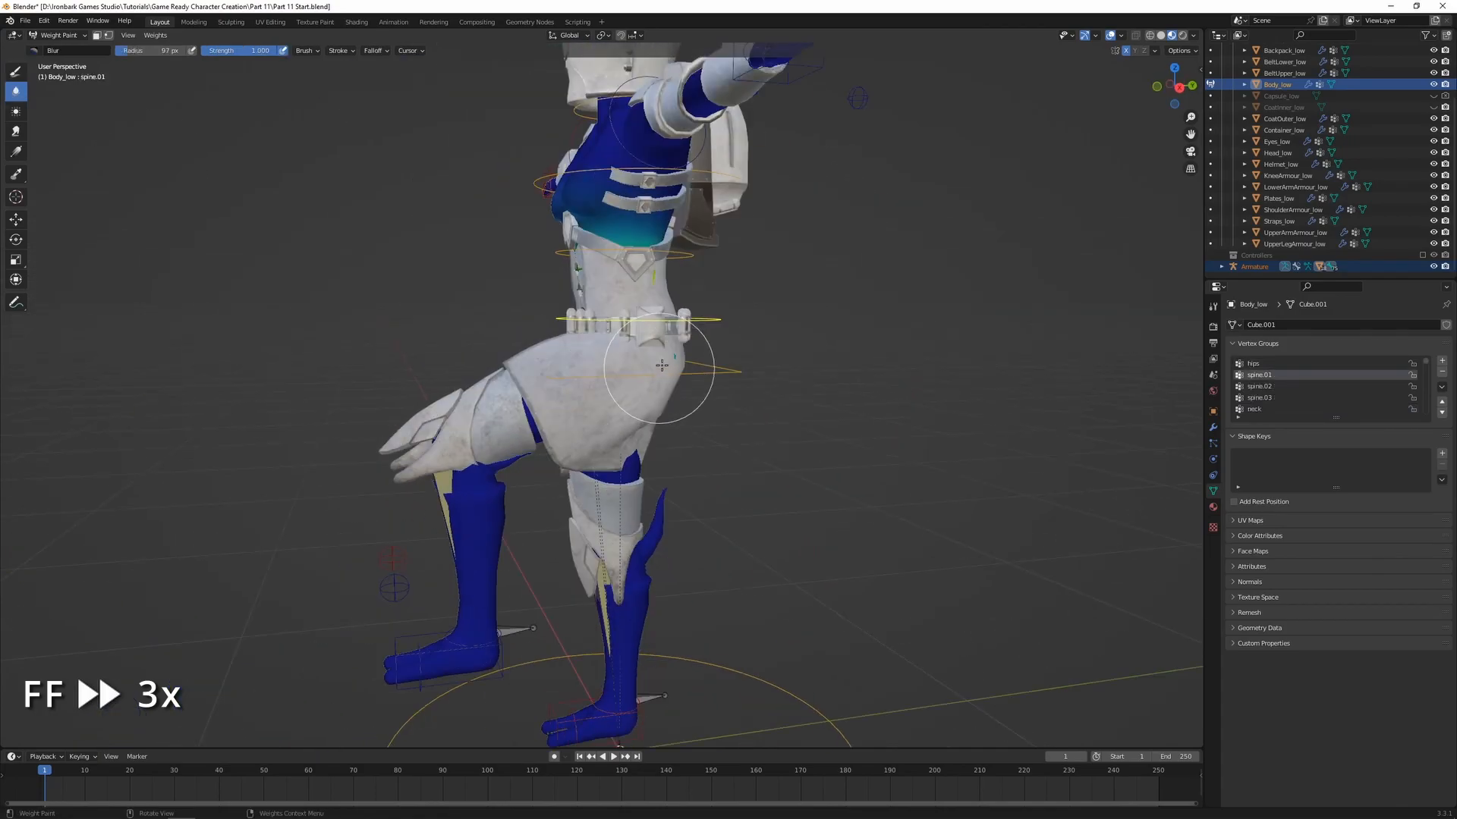
pyautogui.keyDown('shift'); pyautogui.moveTo(655, 283); pyautogui.dragTo(615, 361, button='middle'); pyautogui.keyUp('shift')
# Display the body's spine.02 weights and draw a partial weight on the sliver poking through the coat below the upper belt
pyautogui.scroll(5, 615, 358)
pyautogui.keyDown('ctrl'); pyautogui.click(674, 203); pyautogui.keyUp('ctrl')
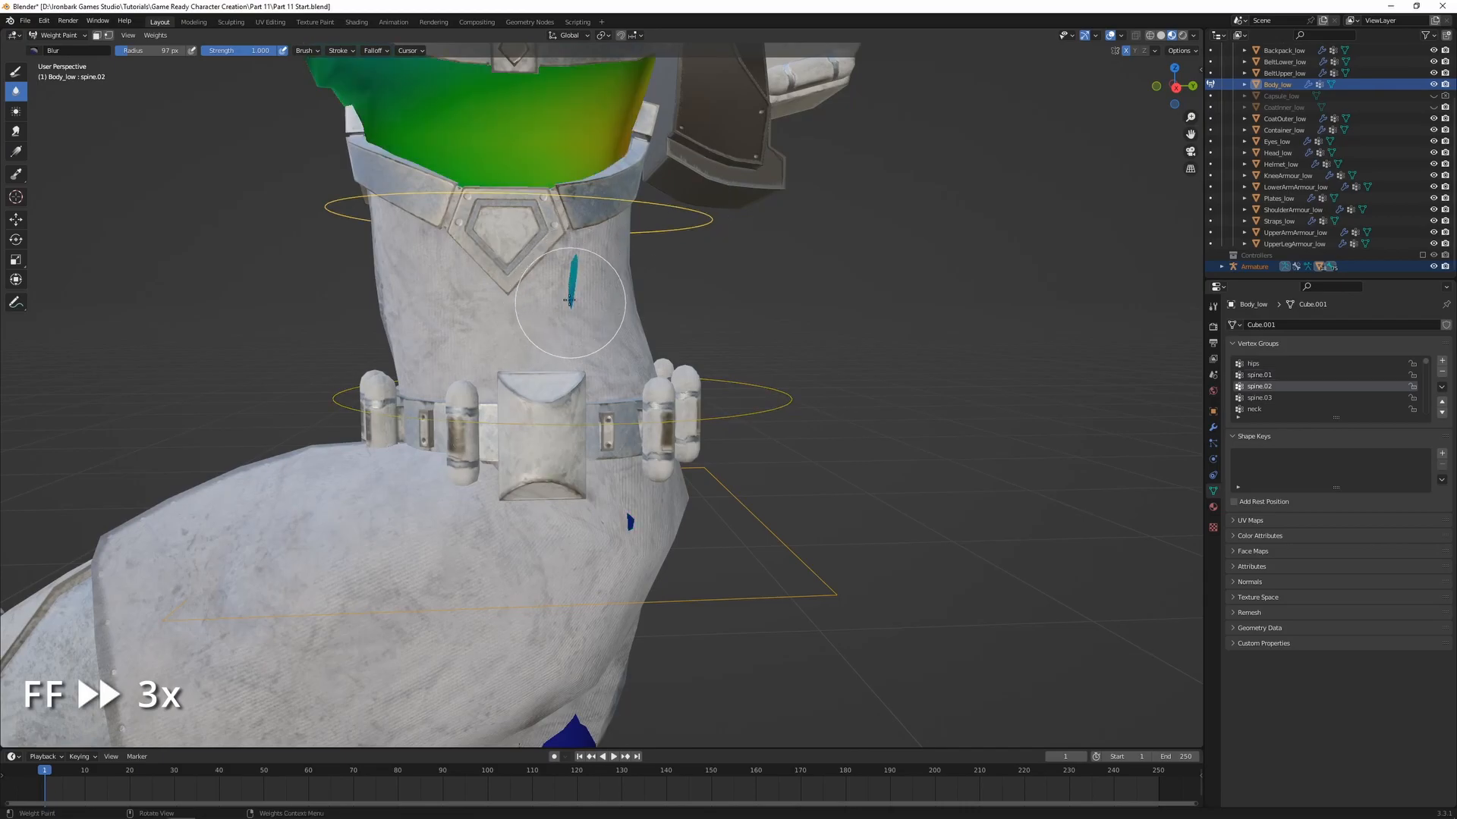
pyautogui.click(15, 71)
pyautogui.hotkey('ctrl', 'z')
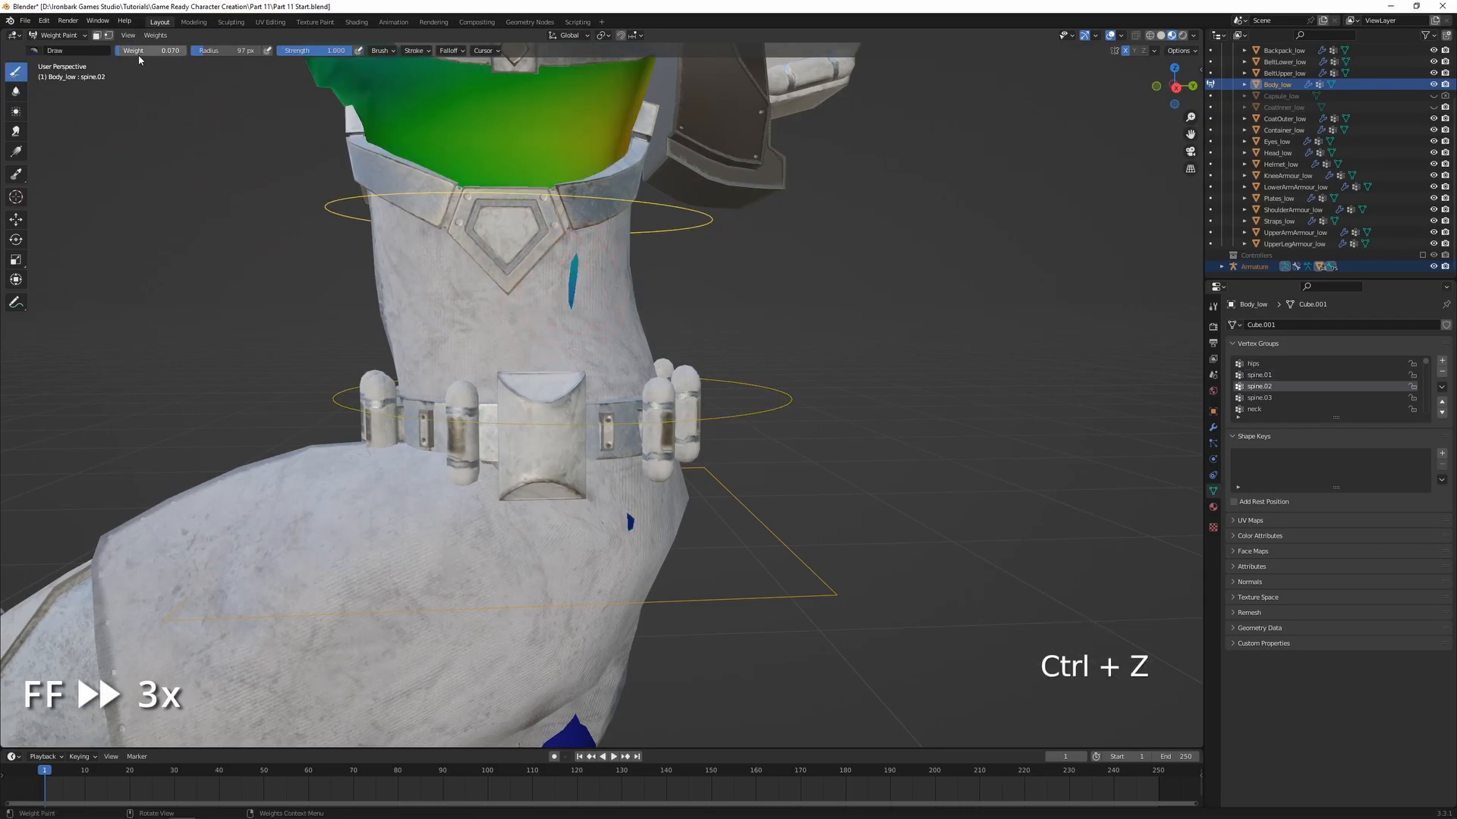
pyautogui.hotkey('ctrl', 'z')
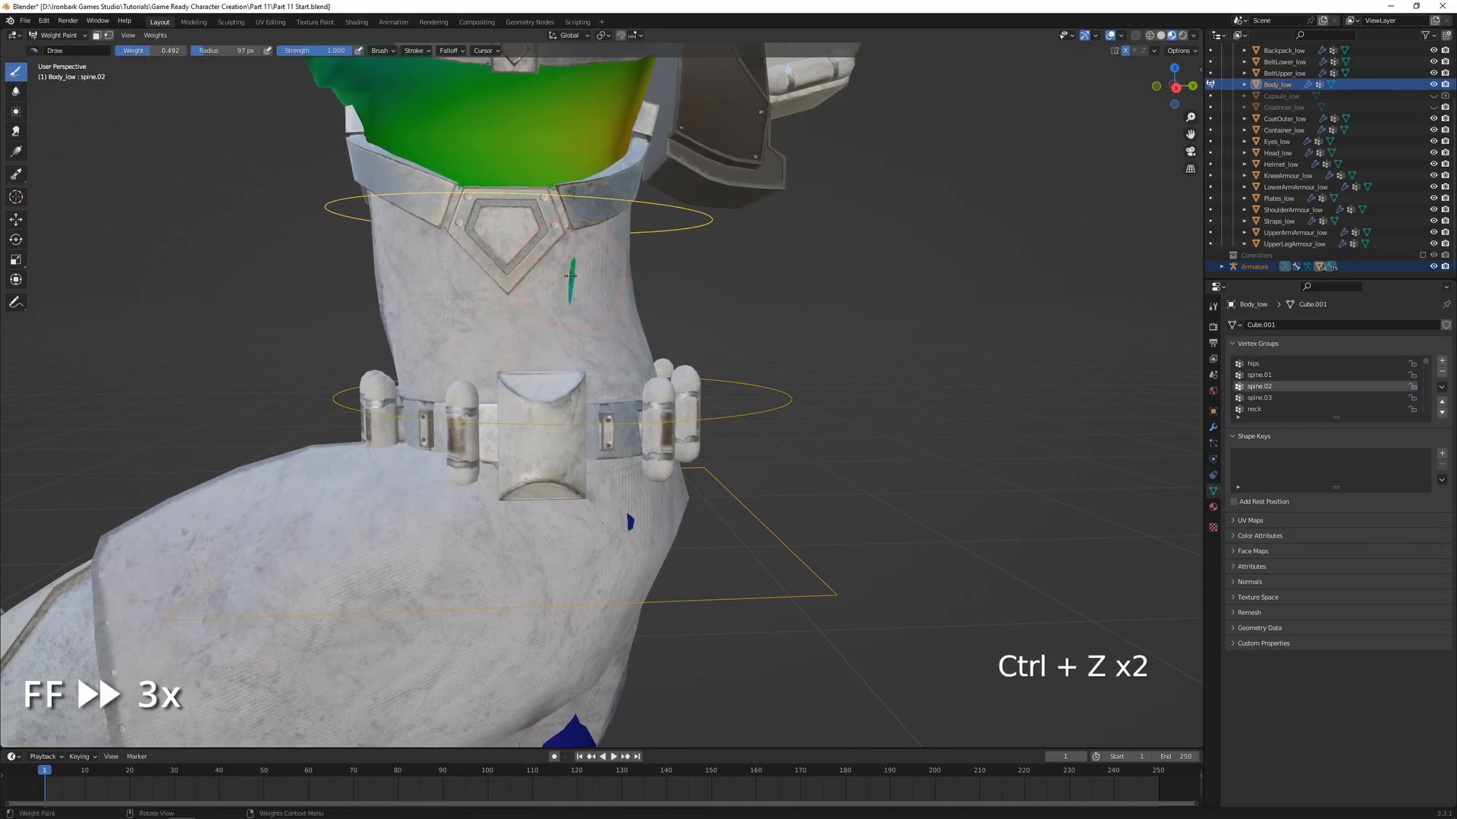
pyautogui.click(14, 90)
# Raise the leg_control.R bone along the Z axis and move it backward to put the character in a lunge
pyautogui.scroll(-4, 592, 337)
pyautogui.moveTo(592, 338); pyautogui.dragTo(665, 341, button='middle')
pyautogui.moveTo(703, 437)
pyautogui.mouseDown(button='middle')
pyautogui.moveTo(835, 434)
pyautogui.moveTo(653, 427)
pyautogui.mouseUp(button='middle')
pyautogui.scroll(-2, 654, 427)
pyautogui.scroll(-3, 653, 433)
pyautogui.keyDown('shift'); pyautogui.moveTo(616, 497); pyautogui.dragTo(610, 439, button='middle'); pyautogui.keyUp('shift')
pyautogui.scroll(3, 610, 438)
pyautogui.keyDown('ctrl'); pyautogui.click(621, 729); pyautogui.keyUp('ctrl')
pyautogui.press('g')
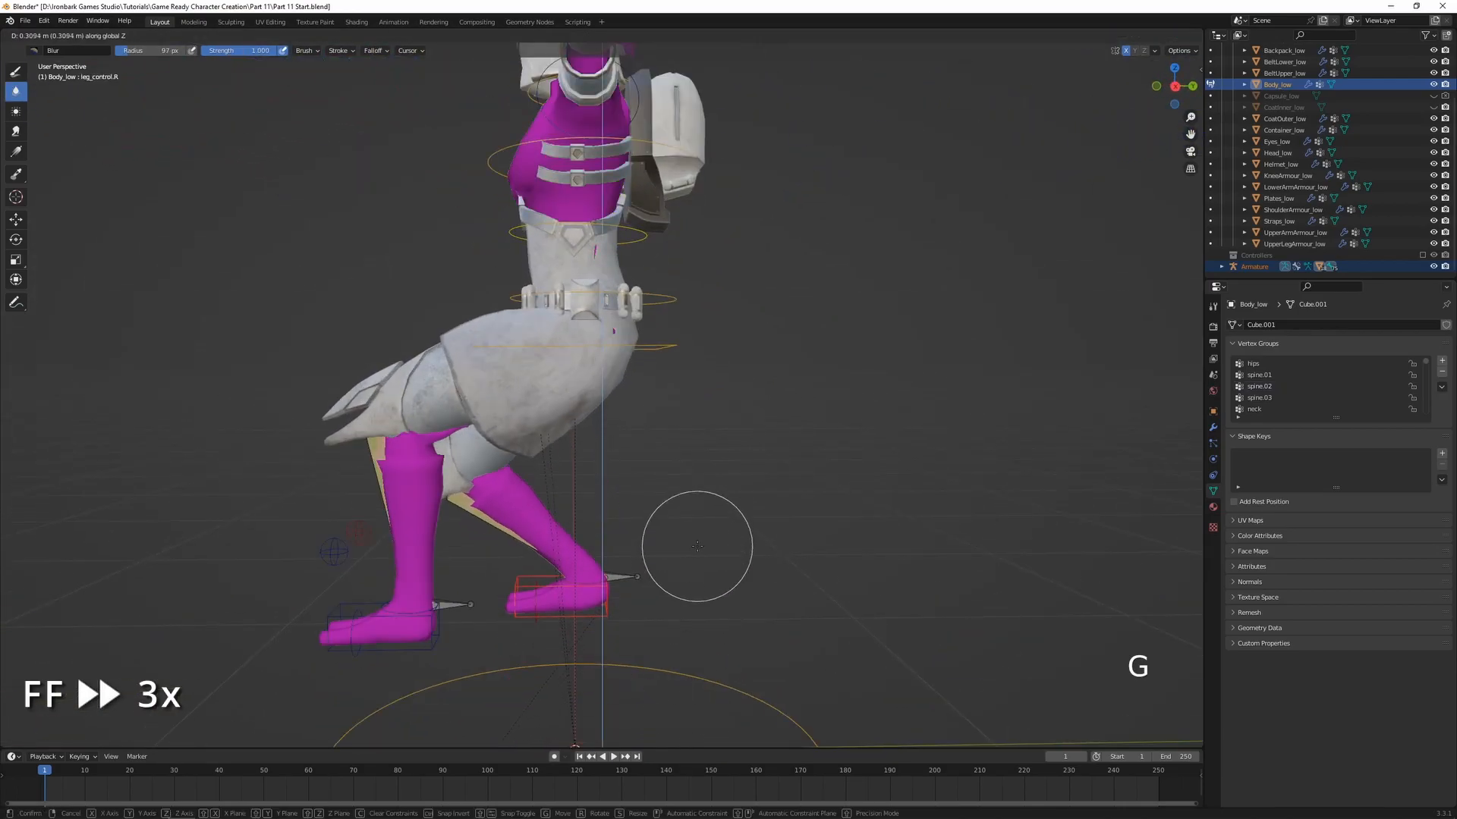
pyautogui.click(694, 548)
pyautogui.press('g')
pyautogui.middleClick(721, 539)
pyautogui.click(800, 527)
pyautogui.moveTo(800, 527); pyautogui.dragTo(759, 529, button='middle')
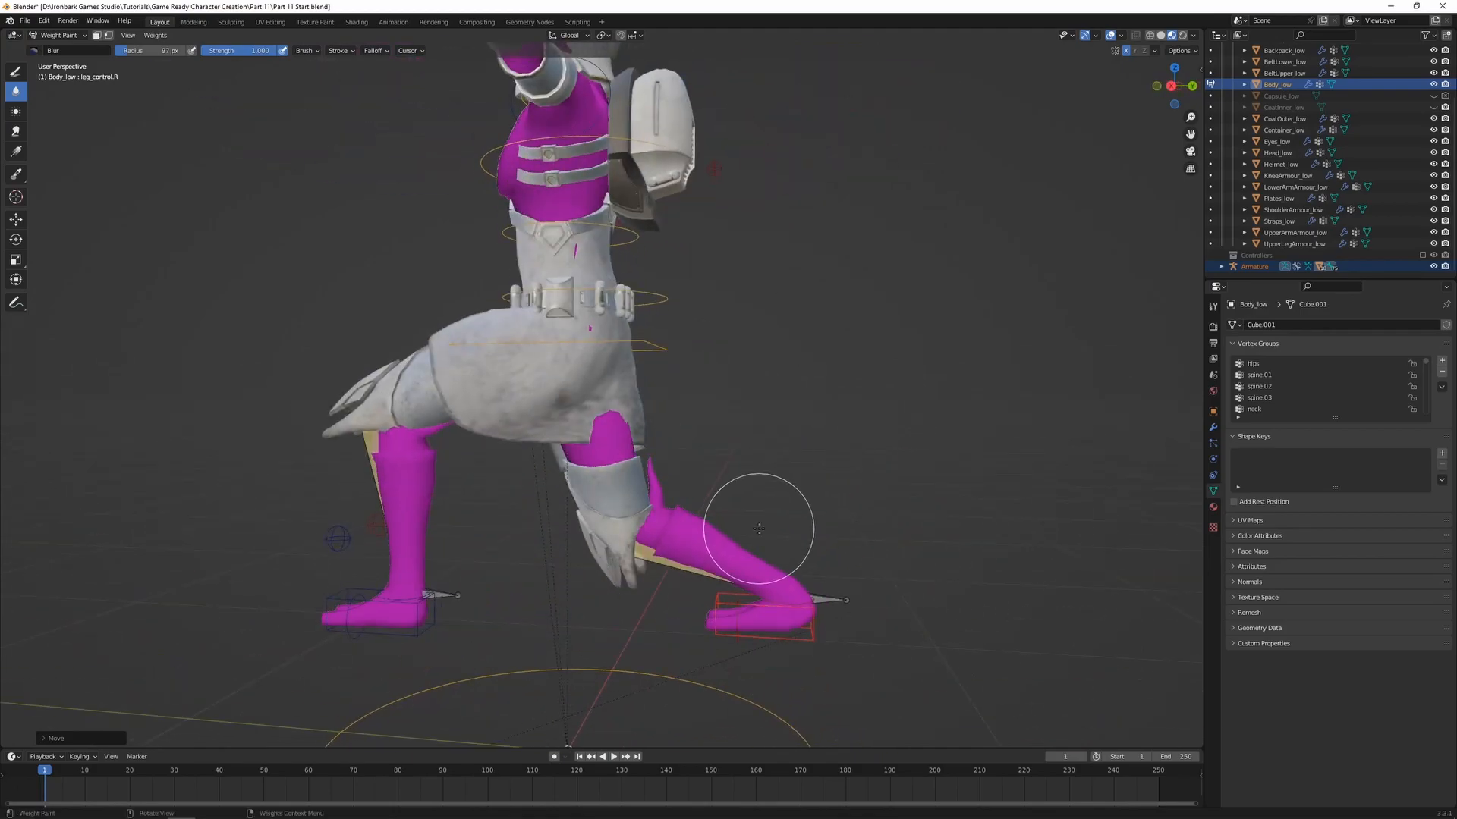
# Switch weight painting from the body back to CoatOuter_low with the armature selected
pyautogui.hotkey('ctrl', 'Tab')
pyautogui.click(671, 387)
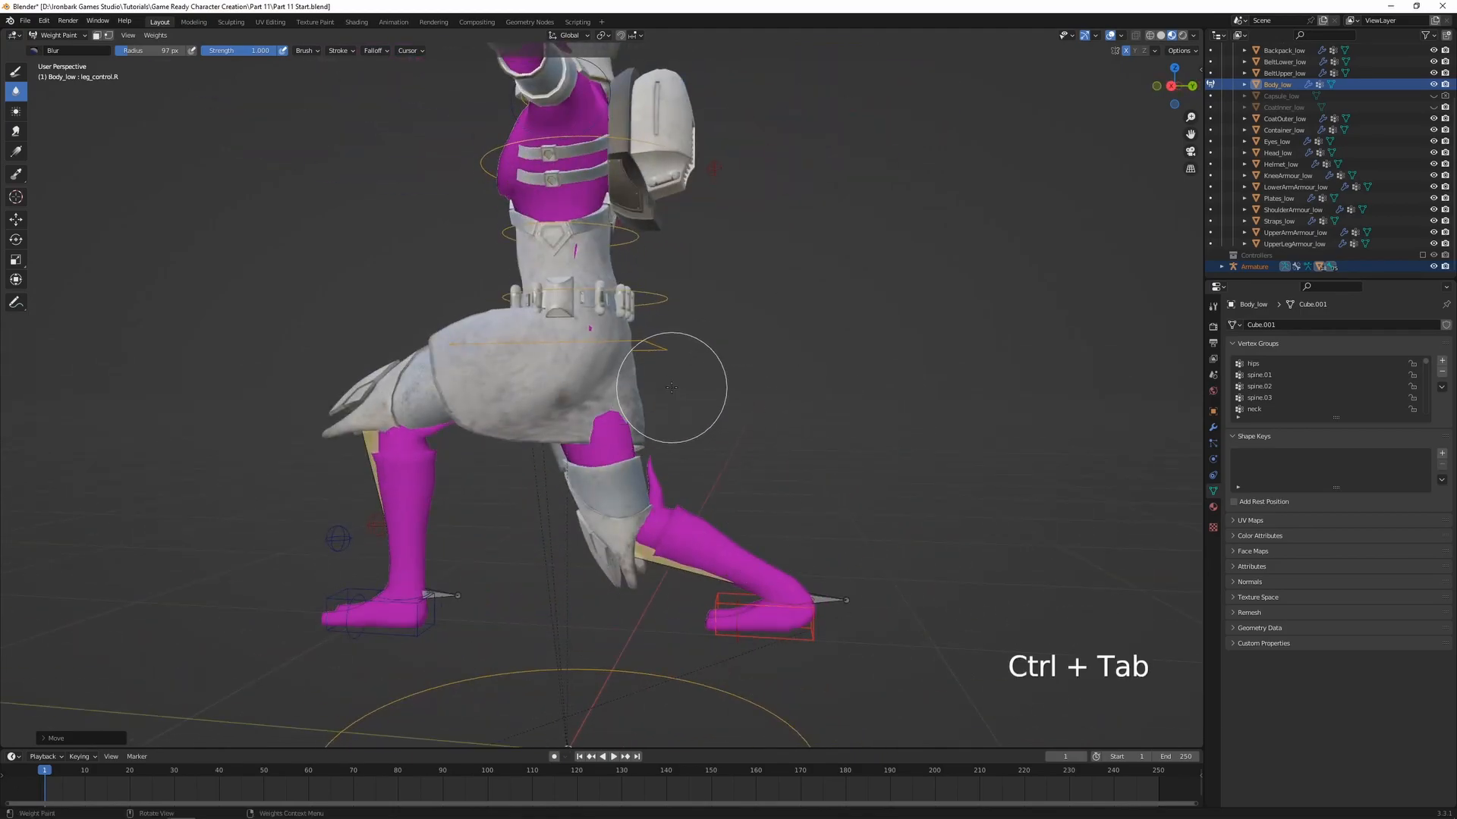
pyautogui.hotkey('ctrl', 'Tab')
pyautogui.click(624, 383)
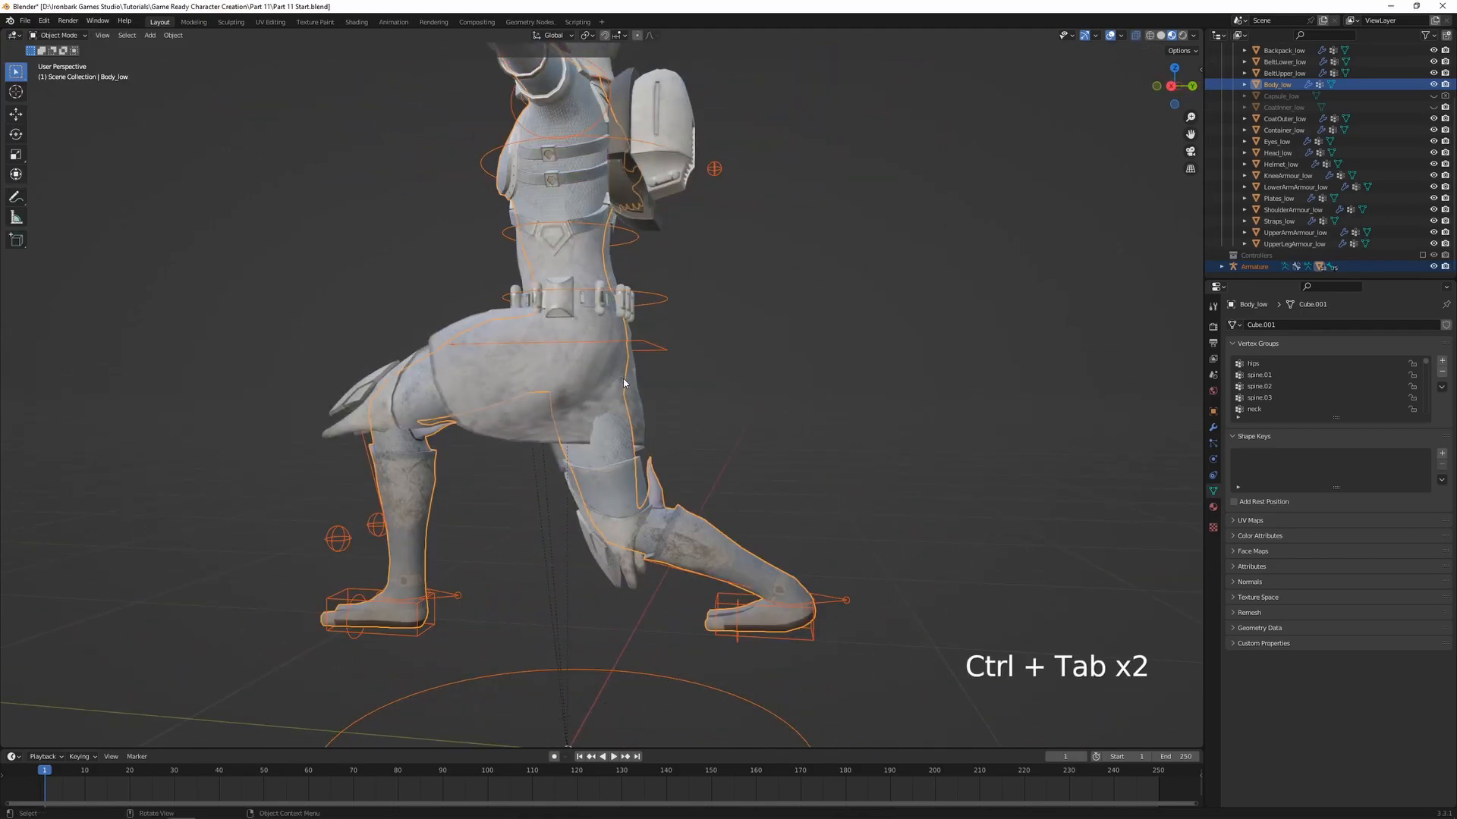
pyautogui.click(553, 411)
pyautogui.keyDown('shift'); pyautogui.click(659, 348); pyautogui.keyUp('shift')
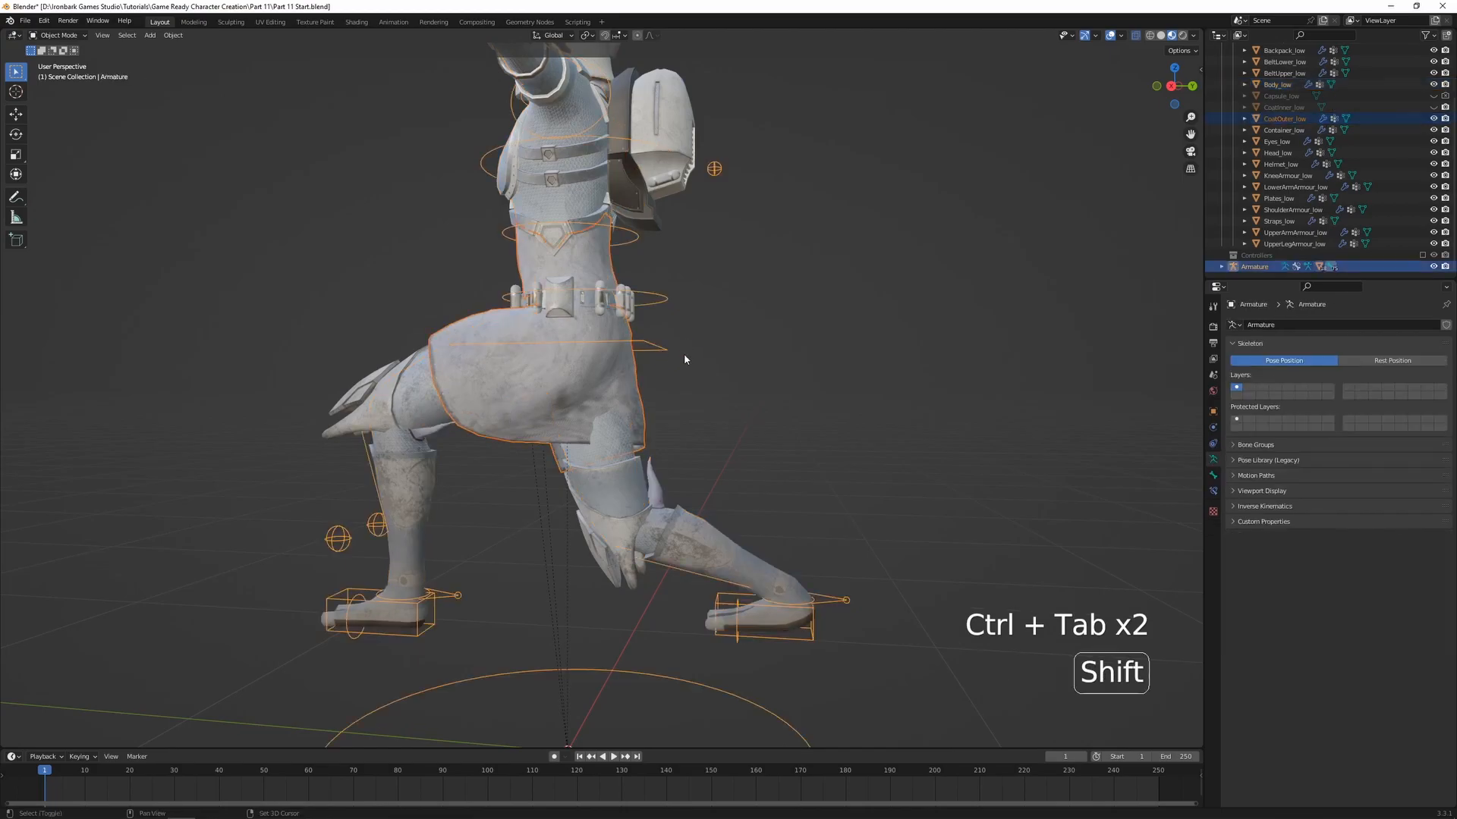
pyautogui.keyDown('shift'); pyautogui.click(532, 419); pyautogui.keyUp('shift')
pyautogui.hotkey('ctrl', 'Tab')
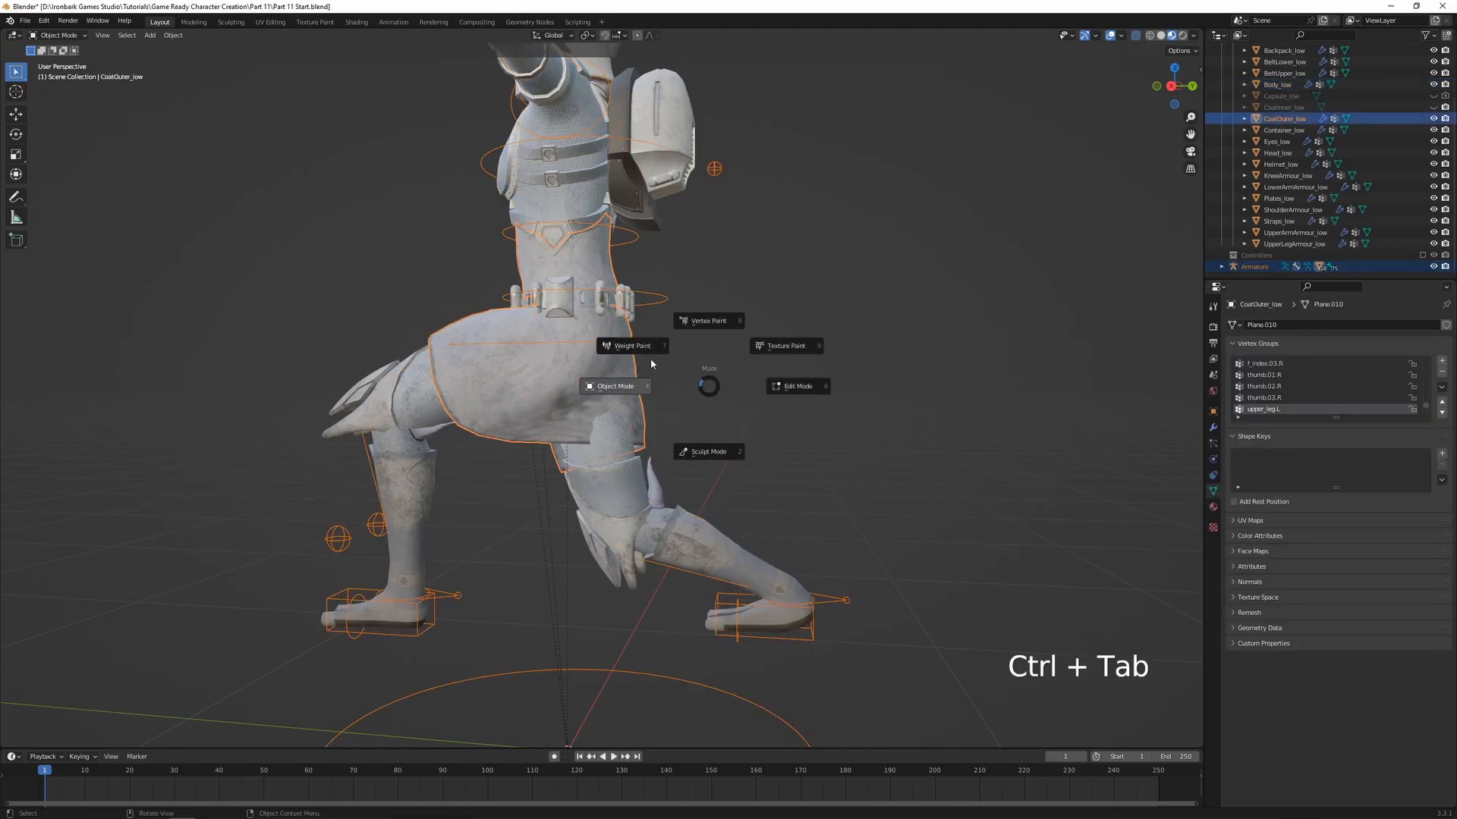
pyautogui.click(636, 348)
# Display the coat's upper_leg.R weights and draw weight 1.000 over the coat above the right thigh
pyautogui.scroll(2, 657, 411)
pyautogui.keyDown('ctrl'); pyautogui.click(621, 476); pyautogui.keyUp('ctrl')
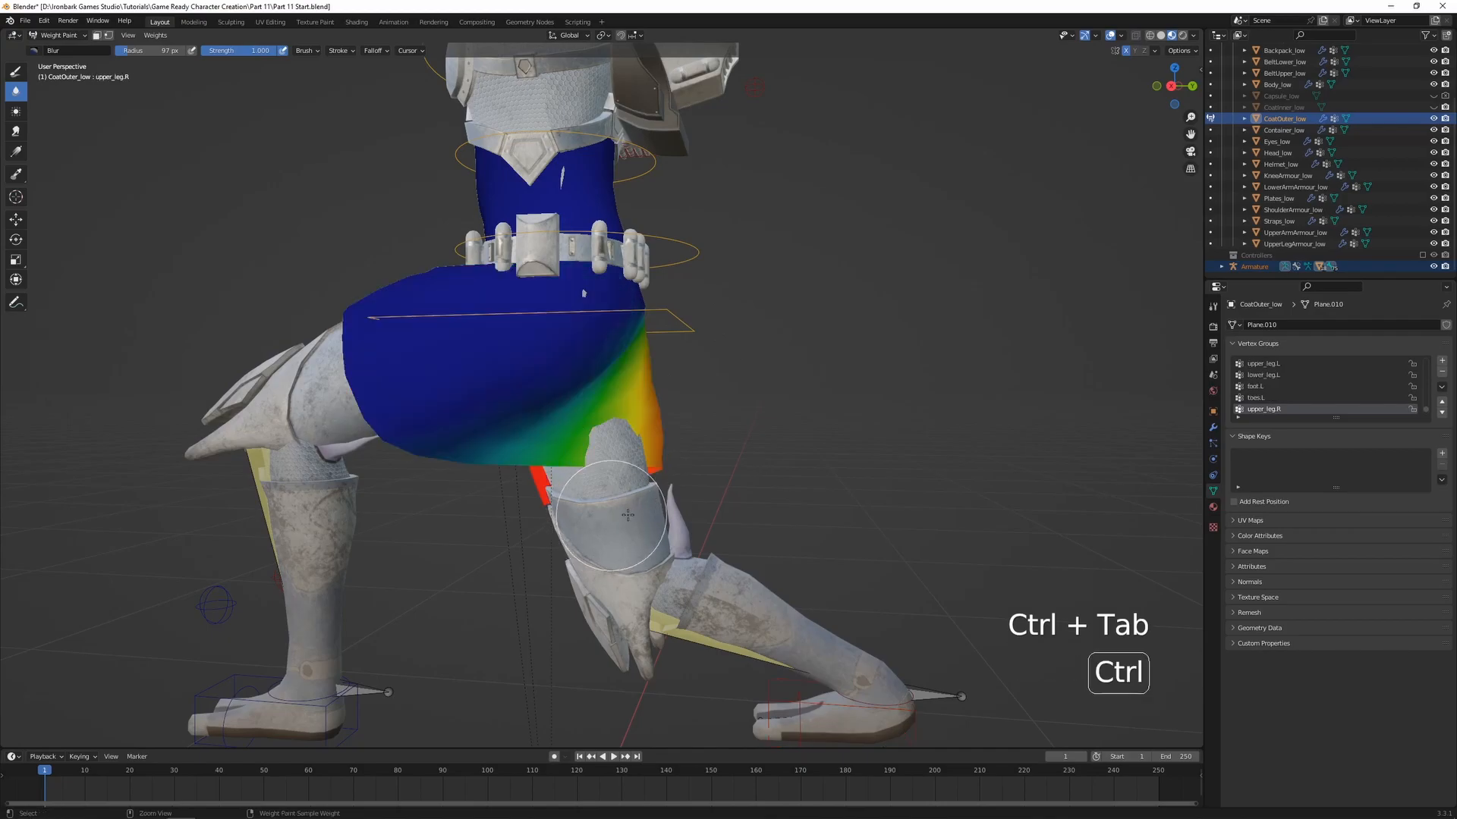
pyautogui.keyDown('shift'); pyautogui.moveTo(683, 554); pyautogui.dragTo(693, 439, button='middle'); pyautogui.keyUp('shift')
pyautogui.keyDown('ctrl'); pyautogui.click(717, 521); pyautogui.keyUp('ctrl')
pyautogui.keyDown('ctrl'); pyautogui.click(616, 343); pyautogui.keyUp('ctrl')
pyautogui.scroll(3, 616, 364)
pyautogui.moveTo(666, 329)
pyautogui.keyDown('shift'); pyautogui.mouseDown(button='middle')
pyautogui.moveTo(667, 409)
pyautogui.moveTo(579, 434)
pyautogui.moveTo(589, 461)
pyautogui.mouseUp(button='middle'); pyautogui.keyUp('shift')
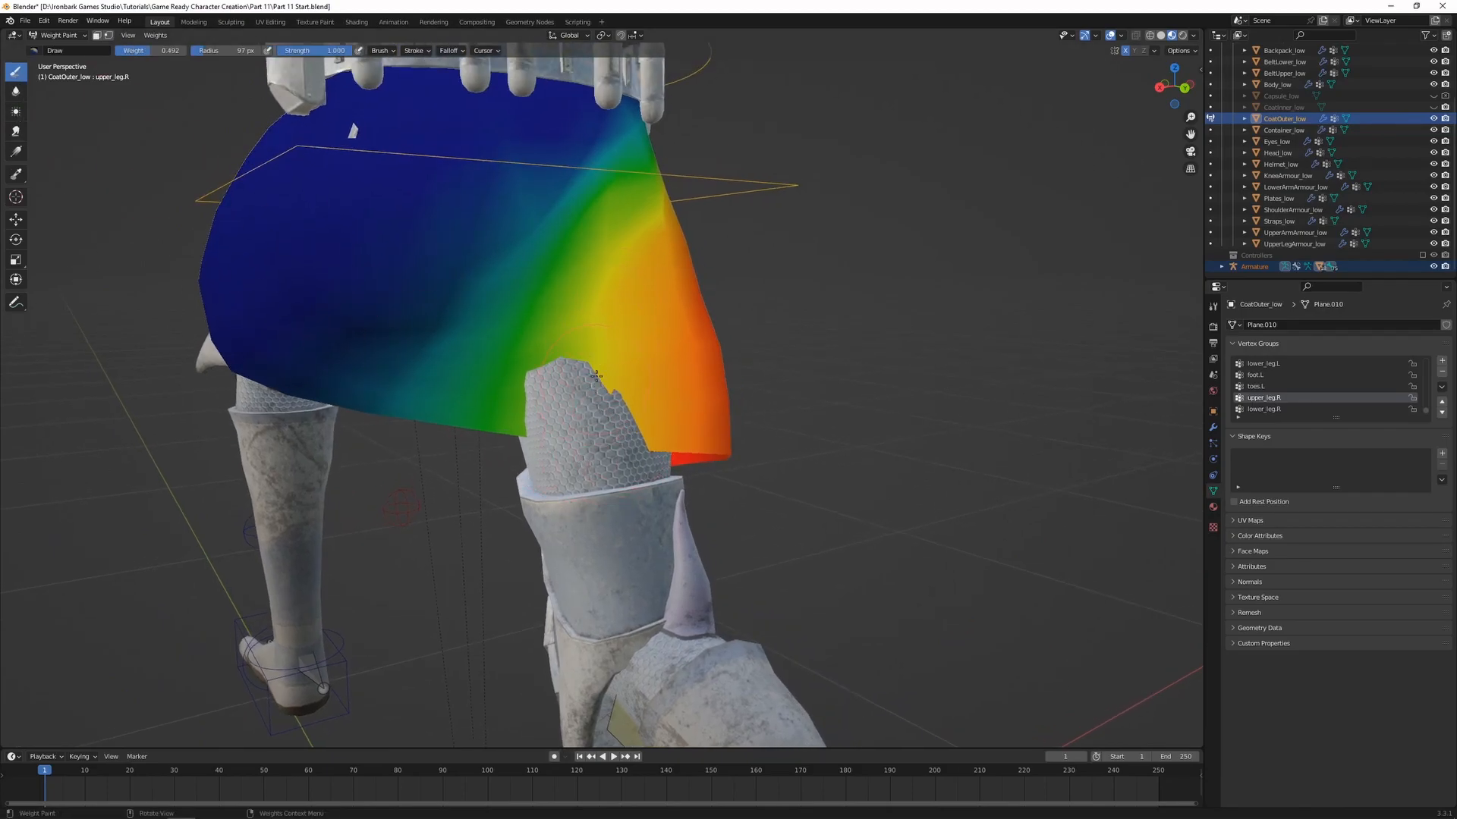
pyautogui.hotkey('ctrl', 'f')
pyautogui.click(624, 371)
pyautogui.moveTo(627, 379)
pyautogui.mouseDown()
pyautogui.moveTo(575, 323)
pyautogui.moveTo(500, 399)
pyautogui.mouseUp()
pyautogui.moveTo(546, 410); pyautogui.dragTo(575, 410, button='middle')
pyautogui.moveTo(520, 410); pyautogui.dragTo(482, 413)
pyautogui.moveTo(625, 423); pyautogui.dragTo(560, 421, button='middle')
pyautogui.moveTo(600, 395); pyautogui.dragTo(629, 277)
pyautogui.moveTo(645, 364); pyautogui.dragTo(531, 372, button='middle')
pyautogui.moveTo(607, 364); pyautogui.dragTo(667, 471)
pyautogui.moveTo(668, 471)
pyautogui.mouseDown(button='middle')
pyautogui.moveTo(804, 425)
pyautogui.moveTo(751, 410)
pyautogui.mouseUp(button='middle')
# Display the coat's hips weights and draw weight 1.000 down the middle of its back from the lower belt to the hem
pyautogui.scroll(-2, 683, 304)
pyautogui.keyDown('ctrl'); pyautogui.click(675, 249); pyautogui.keyUp('ctrl')
pyautogui.scroll(1, 675, 251)
pyautogui.keyDown('shift'); pyautogui.moveTo(675, 250); pyautogui.dragTo(715, 334, button='middle'); pyautogui.keyUp('shift')
pyautogui.keyDown('ctrl'); pyautogui.click(726, 195); pyautogui.keyUp('ctrl')
pyautogui.keyDown('ctrl'); pyautogui.click(786, 300); pyautogui.keyUp('ctrl')
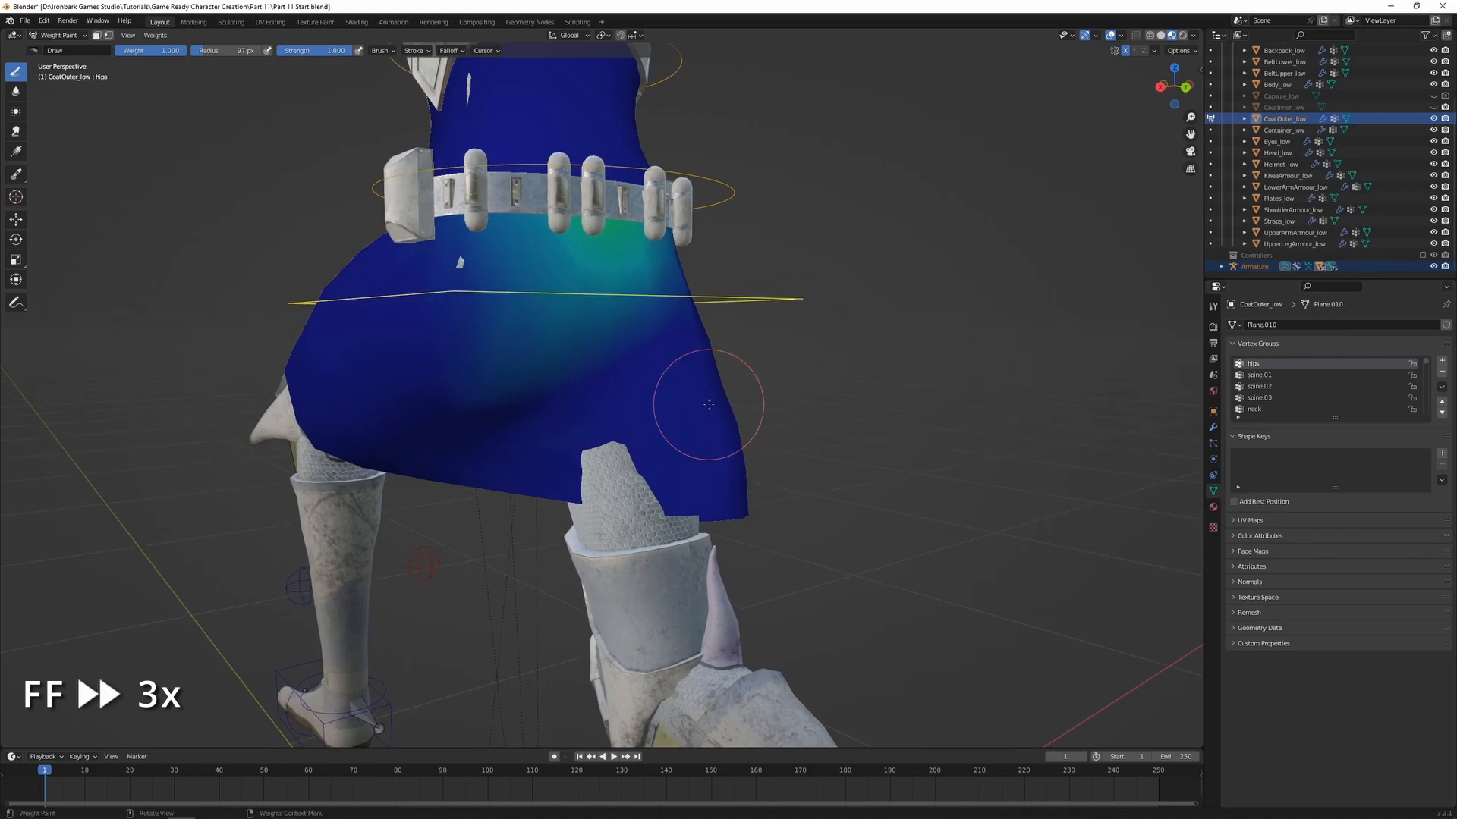
pyautogui.moveTo(621, 500); pyautogui.dragTo(568, 346, button='middle')
pyautogui.click(569, 346)
pyautogui.moveTo(574, 291); pyautogui.dragTo(546, 471)
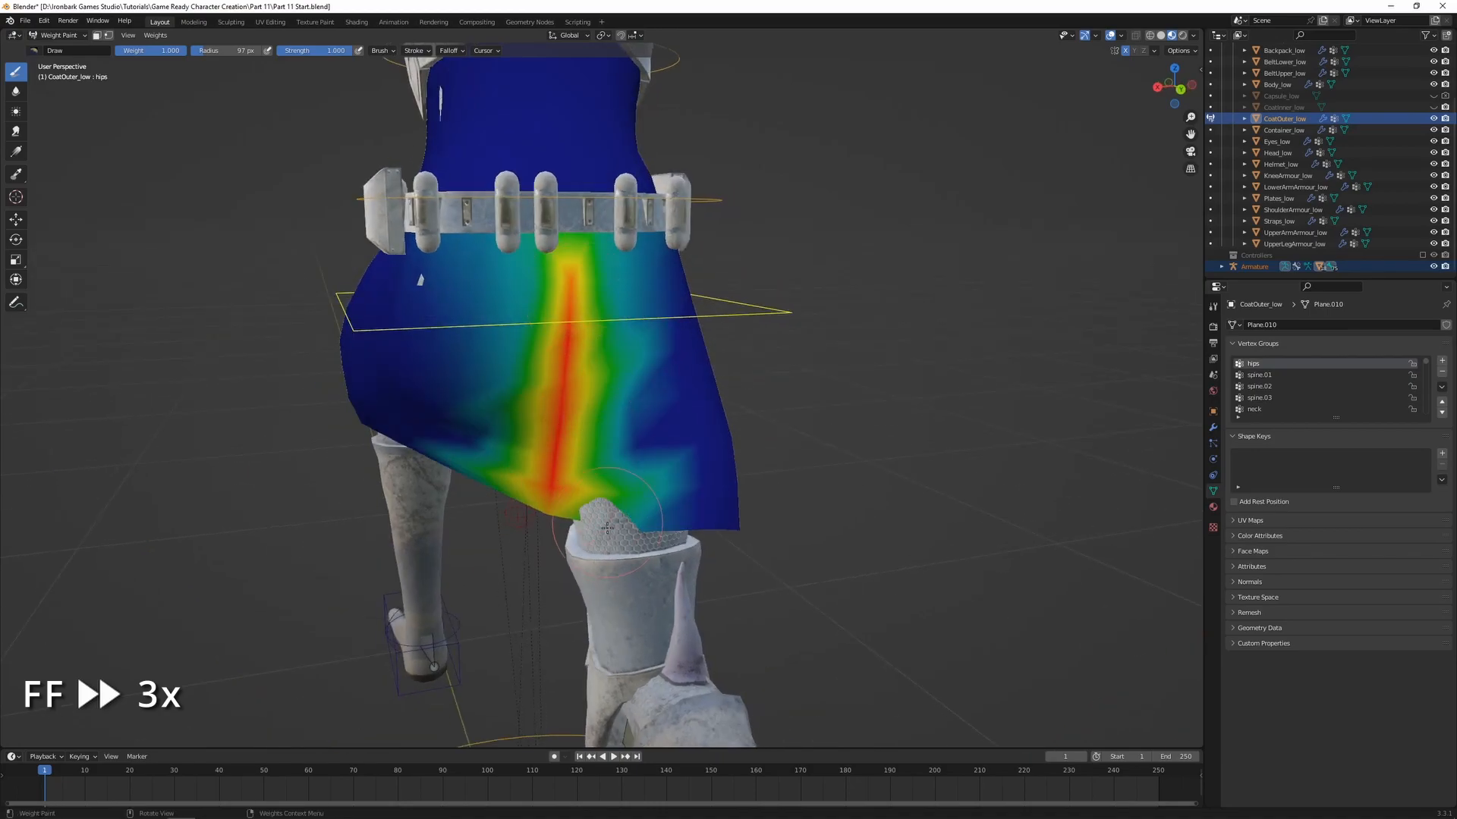
pyautogui.moveTo(547, 470); pyautogui.dragTo(599, 409, button='middle')
pyautogui.moveTo(645, 493); pyautogui.dragTo(494, 493)
pyautogui.moveTo(546, 425); pyautogui.dragTo(509, 463, button='middle')
# Blur the newly drawn hips weights on the coat's lower back
pyautogui.click(16, 92)
pyautogui.moveTo(516, 463)
pyautogui.mouseDown()
pyautogui.moveTo(609, 332)
pyautogui.moveTo(638, 439)
pyautogui.moveTo(650, 390)
pyautogui.mouseUp()
pyautogui.moveTo(650, 390); pyautogui.dragTo(585, 293, button='middle')
# Set the Draw brush weight to 0.461 and draw the hips weights across the coat's back below the lower belt
pyautogui.click(16, 70)
pyautogui.hotkey('ctrl', 'f')
pyautogui.click(392, 289)
pyautogui.moveTo(547, 258)
pyautogui.mouseDown()
pyautogui.moveTo(584, 311)
pyautogui.moveTo(582, 293)
pyautogui.mouseUp()
pyautogui.hotkey('ctrl', 'f')
pyautogui.click(674, 311)
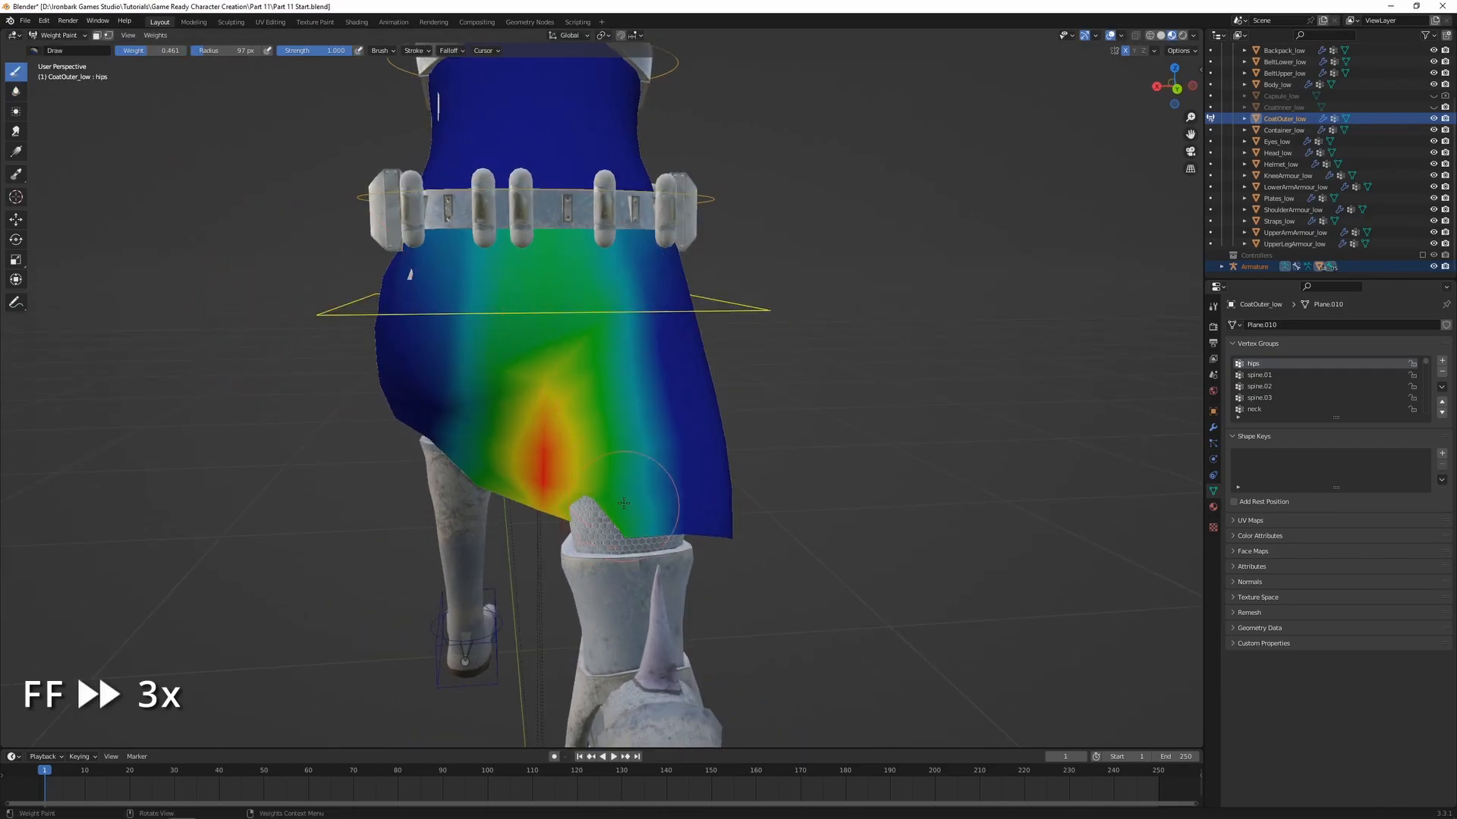
pyautogui.moveTo(618, 434); pyautogui.dragTo(640, 414, button='middle')
# Readjust the brush weight and even out the hips weights on the coat's back down to the hem
pyautogui.hotkey('ctrl', 'f')
pyautogui.click(610, 414)
pyautogui.hotkey('ctrl', 'f')
pyautogui.click(606, 439)
pyautogui.moveTo(550, 383)
pyautogui.mouseDown()
pyautogui.moveTo(550, 463)
pyautogui.moveTo(634, 493)
pyautogui.mouseUp()
pyautogui.moveTo(603, 462); pyautogui.dragTo(595, 494, button='middle')
pyautogui.moveTo(594, 493)
pyautogui.mouseDown()
pyautogui.moveTo(584, 434)
pyautogui.moveTo(607, 508)
pyautogui.mouseUp()
pyautogui.moveTo(599, 510); pyautogui.dragTo(717, 518, button='middle')
# Apply a linear weight gradient of 0.975 for spine.02 to the coat between the belt and the chest armour
pyautogui.scroll(-2, 702, 520)
pyautogui.moveTo(493, 542); pyautogui.dragTo(521, 543, button='middle')
pyautogui.keyDown('ctrl'); pyautogui.click(721, 328); pyautogui.keyUp('ctrl')
pyautogui.moveTo(721, 328); pyautogui.dragTo(691, 354, button='middle')
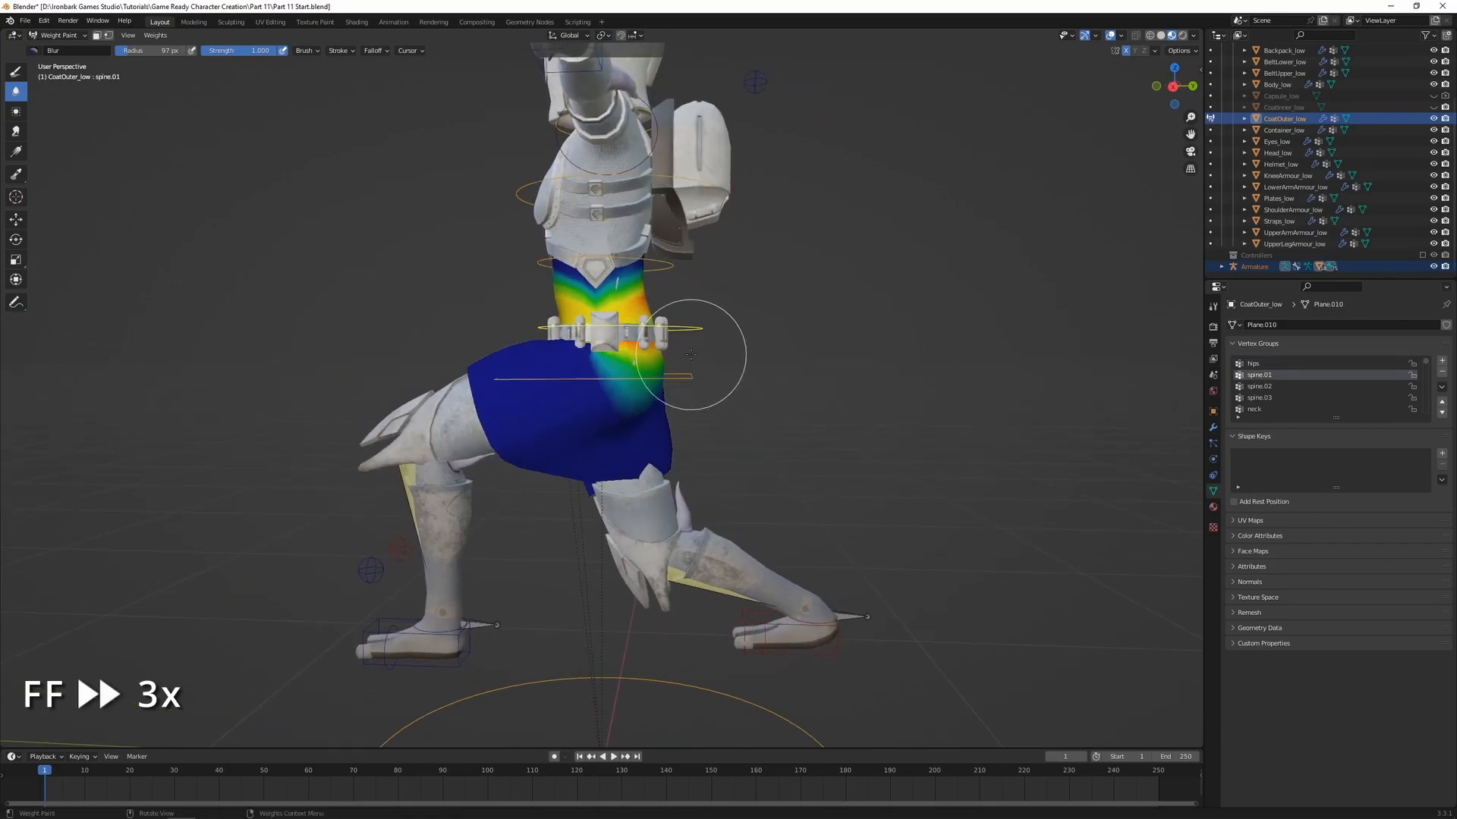
pyautogui.keyDown('ctrl'); pyautogui.click(665, 262); pyautogui.keyUp('ctrl')
pyautogui.scroll(3, 728, 266)
pyautogui.keyDown('shift'); pyautogui.moveTo(741, 260); pyautogui.dragTo(674, 335, button='middle'); pyautogui.keyUp('shift')
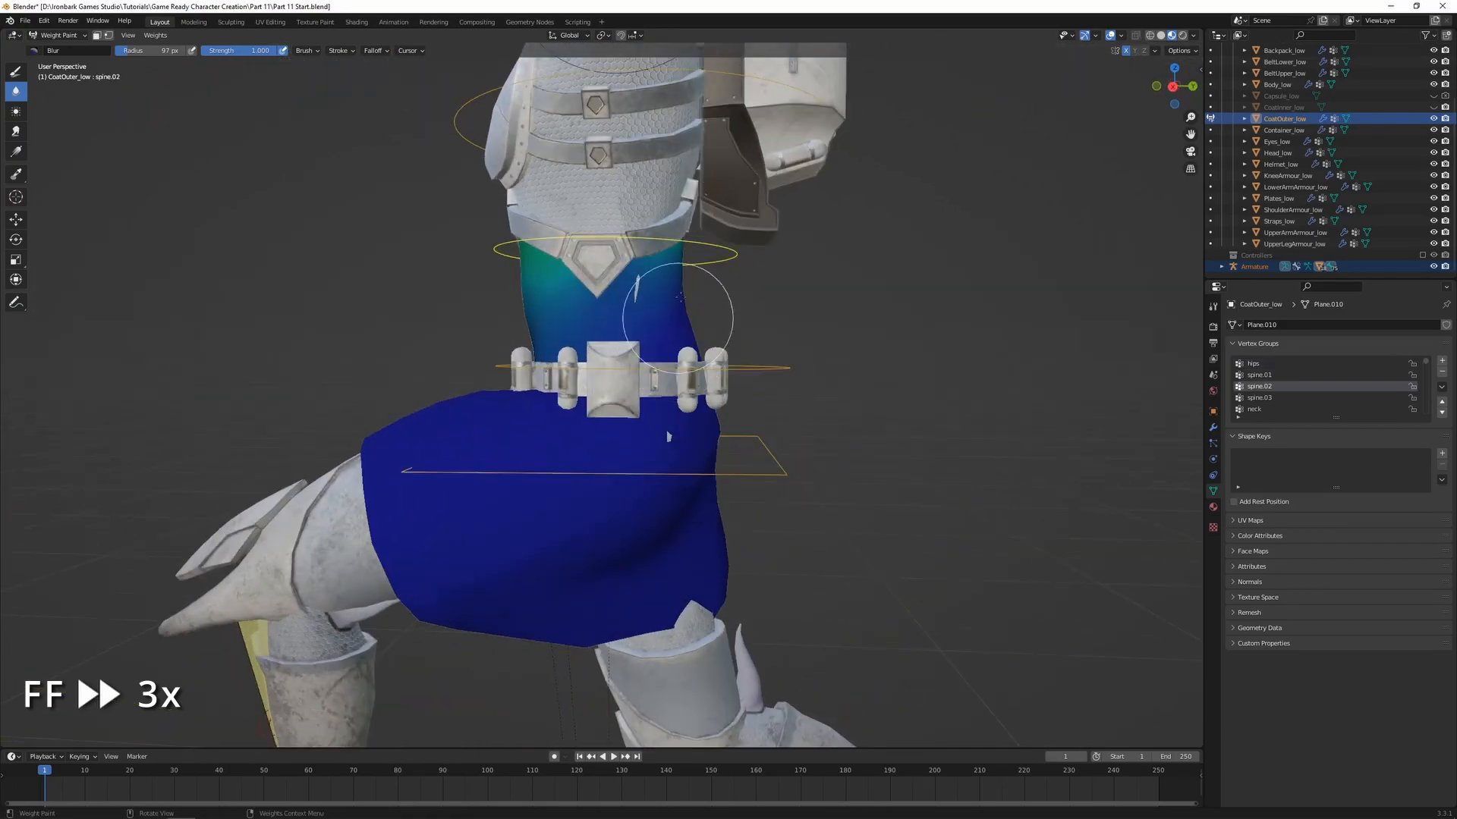
pyautogui.click(16, 151)
pyautogui.moveTo(600, 243); pyautogui.dragTo(616, 228, button='middle')
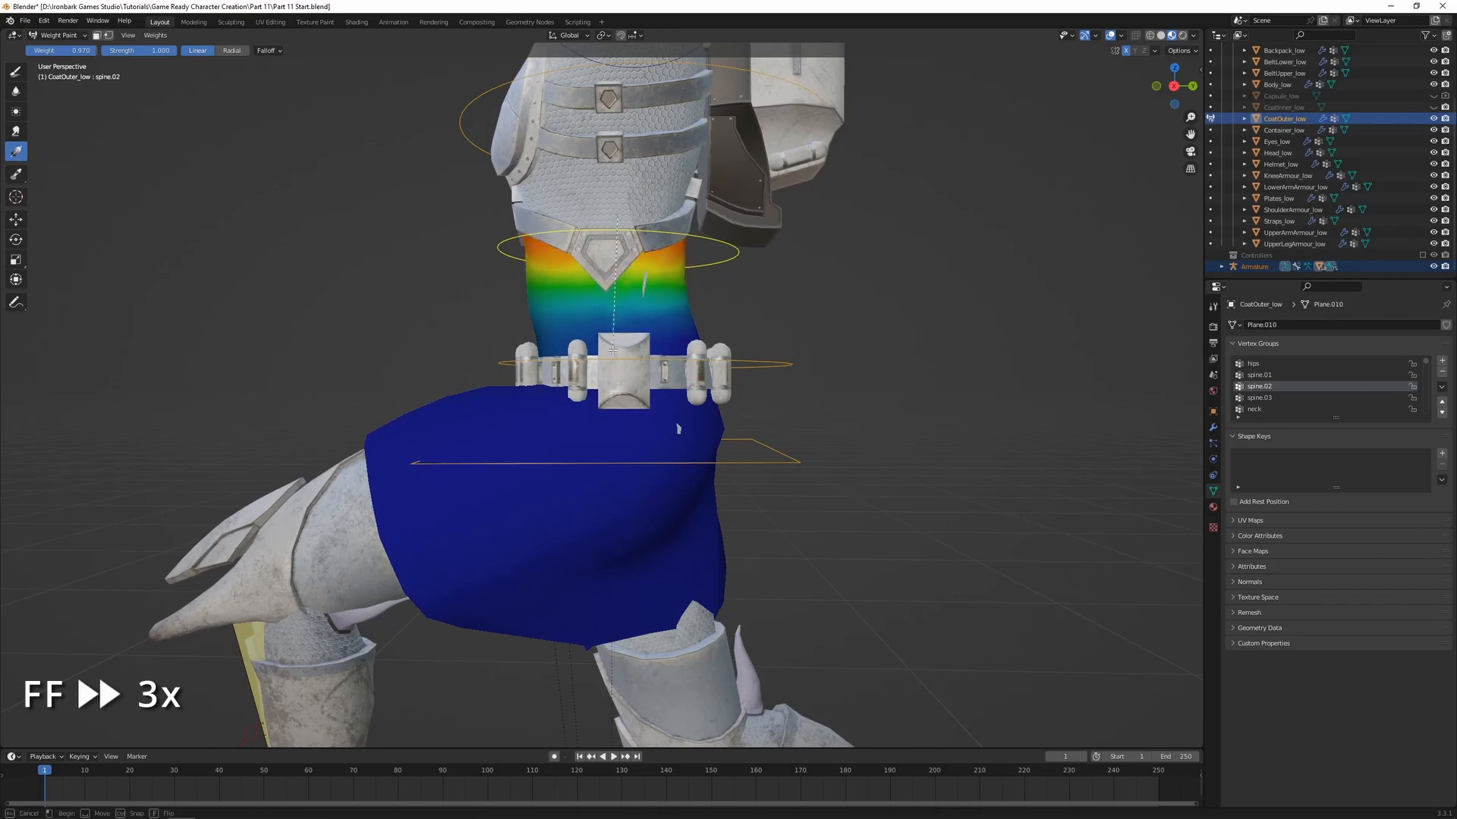
pyautogui.press('r')
pyautogui.rightClick(705, 288)
# Try blurring the coat's spine.01 weights at the waist and undo the last changes
pyautogui.moveTo(683, 289)
pyautogui.mouseDown(button='middle')
pyautogui.moveTo(816, 283)
pyautogui.moveTo(687, 304)
pyautogui.mouseUp(button='middle')
pyautogui.scroll(-2, 713, 326)
pyautogui.keyDown('ctrl'); pyautogui.click(733, 370); pyautogui.keyUp('ctrl')
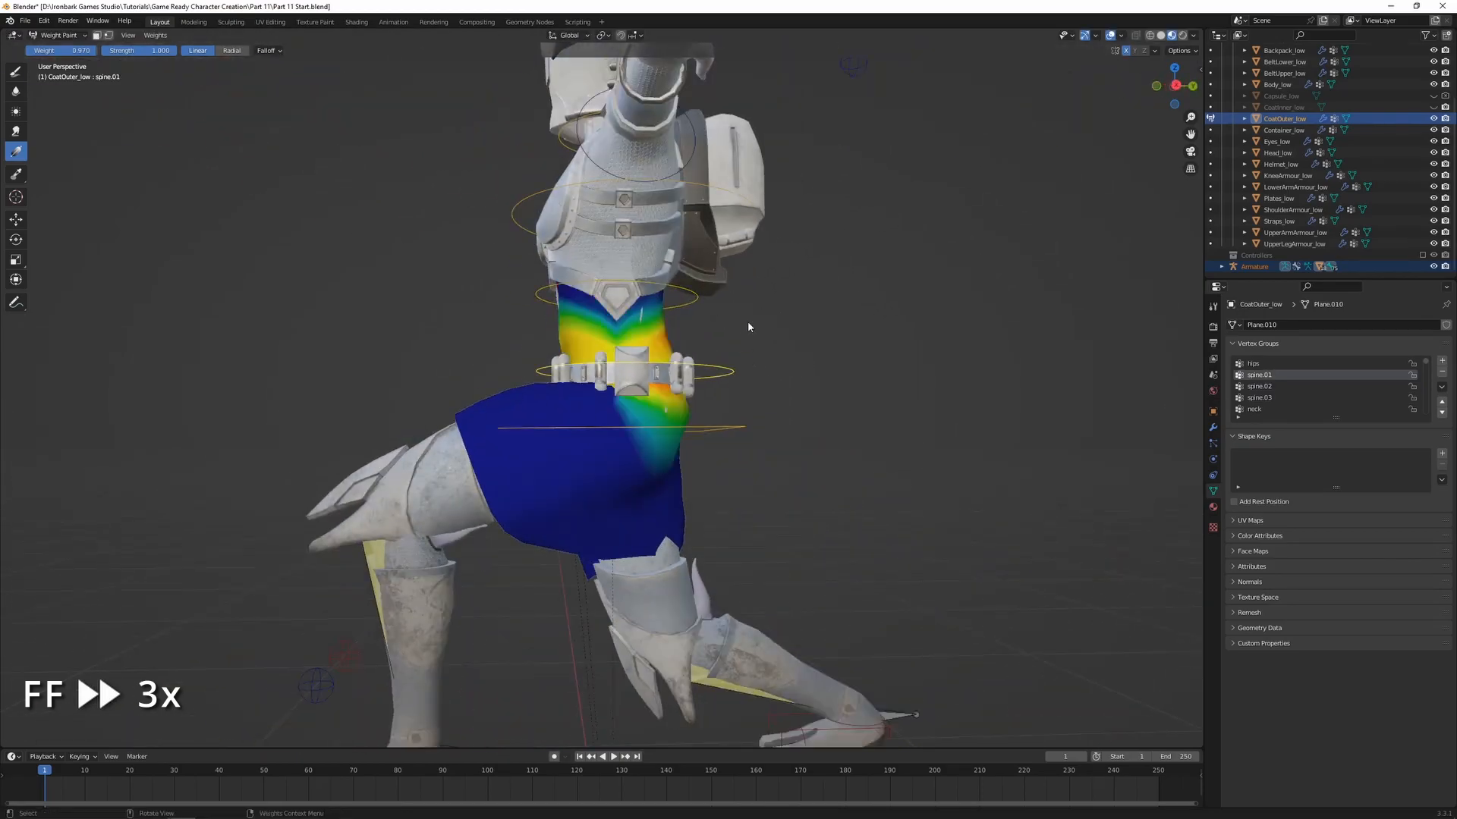
pyautogui.click(15, 91)
pyautogui.scroll(2, 662, 284)
pyautogui.moveTo(576, 294)
pyautogui.mouseDown(button='middle')
pyautogui.moveTo(551, 299)
pyautogui.moveTo(573, 286)
pyautogui.moveTo(582, 299)
pyautogui.moveTo(548, 325)
pyautogui.moveTo(522, 318)
pyautogui.moveTo(577, 303)
pyautogui.mouseUp(button='middle')
pyautogui.hotkey('ctrl', 'z')
pyautogui.hotkey('ctrl', 'z')
# Readjust the brush weight and blend the coat's hips weights around the side below the belt
pyautogui.click(15, 72)
pyautogui.hotkey('ctrl', 'f')
pyautogui.click(531, 296)
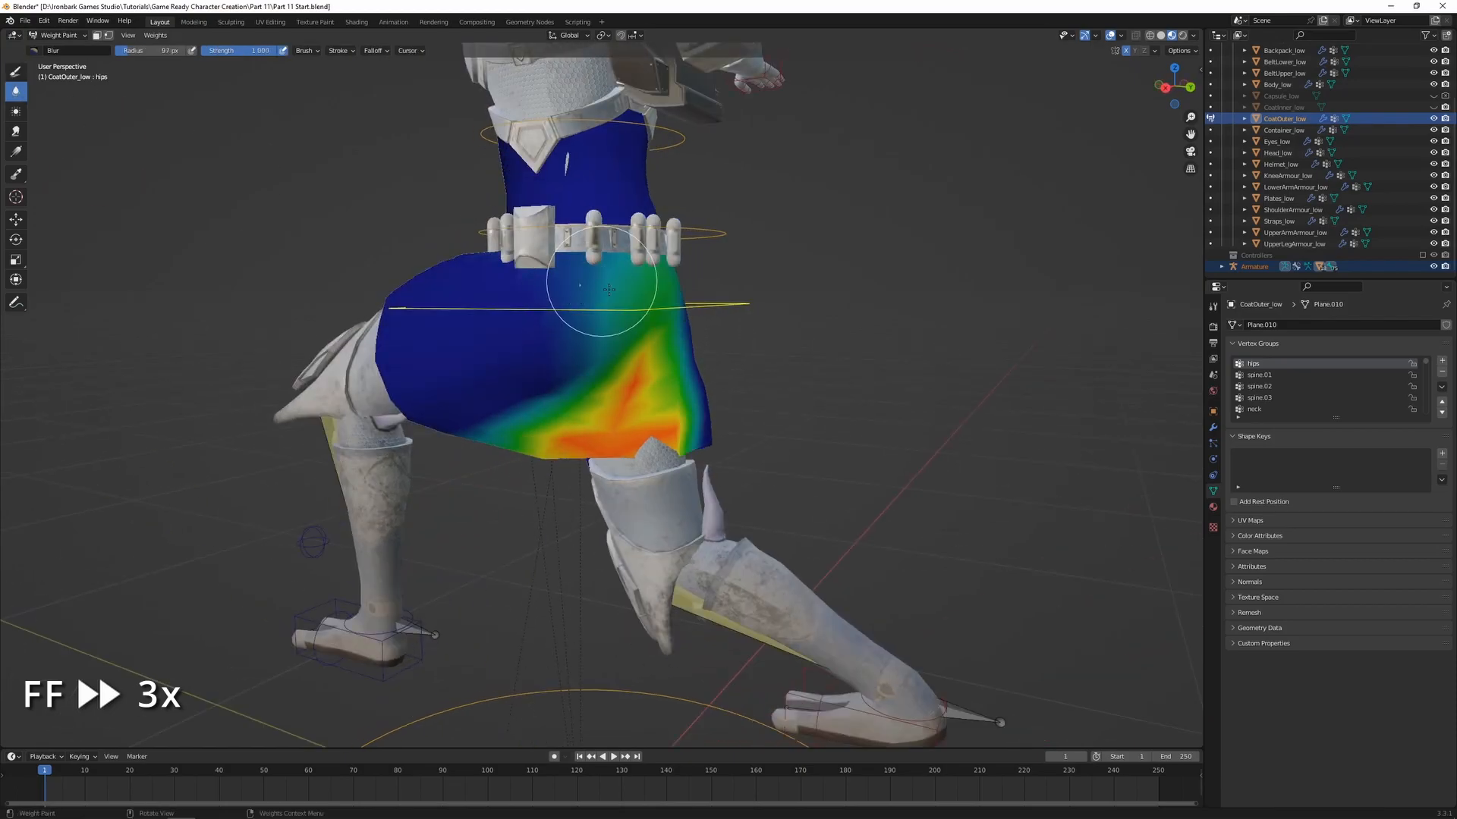
pyautogui.moveTo(600, 281); pyautogui.dragTo(630, 370)
pyautogui.scroll(-3, 629, 370)
pyautogui.moveTo(630, 370)
pyautogui.mouseDown(button='middle')
pyautogui.moveTo(801, 414)
pyautogui.moveTo(618, 409)
pyautogui.mouseUp(button='middle')
# Unhide CoatInner_low in Object Mode and parent it to the armature with automatic weights
pyautogui.moveTo(808, 401)
pyautogui.mouseDown(button='middle')
pyautogui.moveTo(768, 410)
pyautogui.moveTo(839, 374)
pyautogui.mouseUp(button='middle')
pyautogui.hotkey('ctrl', 'Tab')
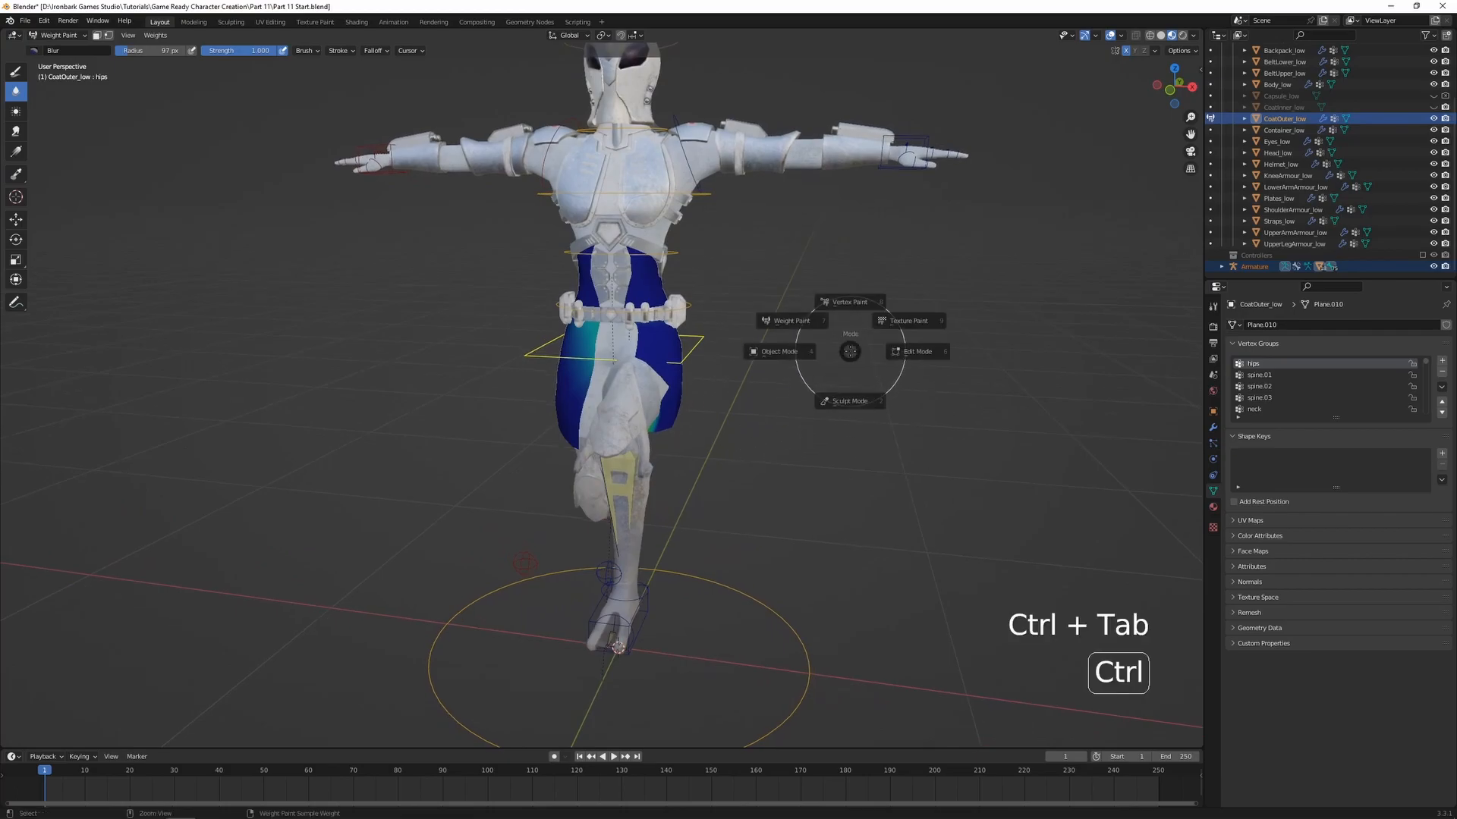
pyautogui.click(787, 351)
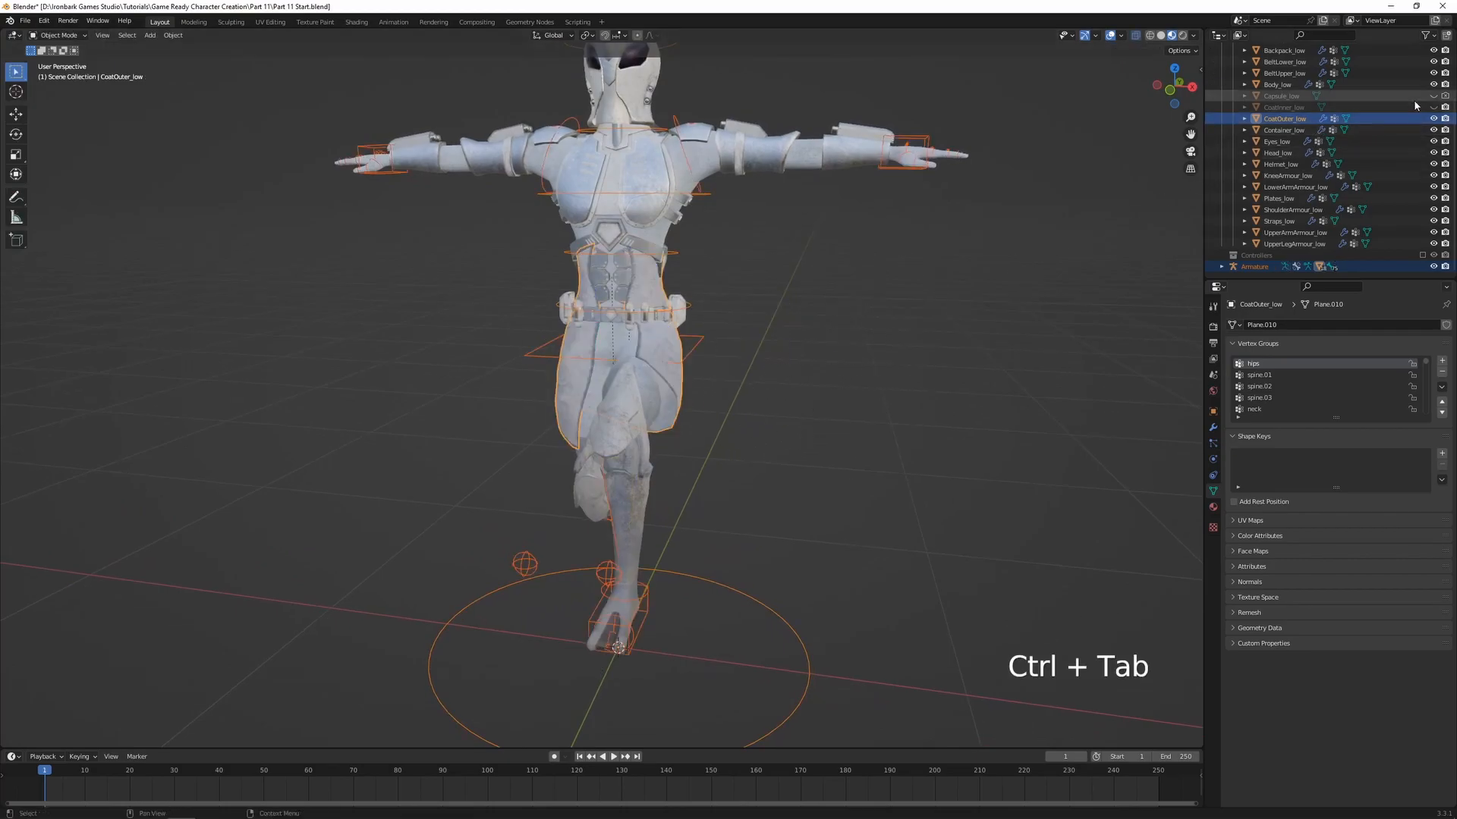
pyautogui.click(1358, 107)
pyautogui.moveTo(1089, 244); pyautogui.dragTo(667, 531, button='middle')
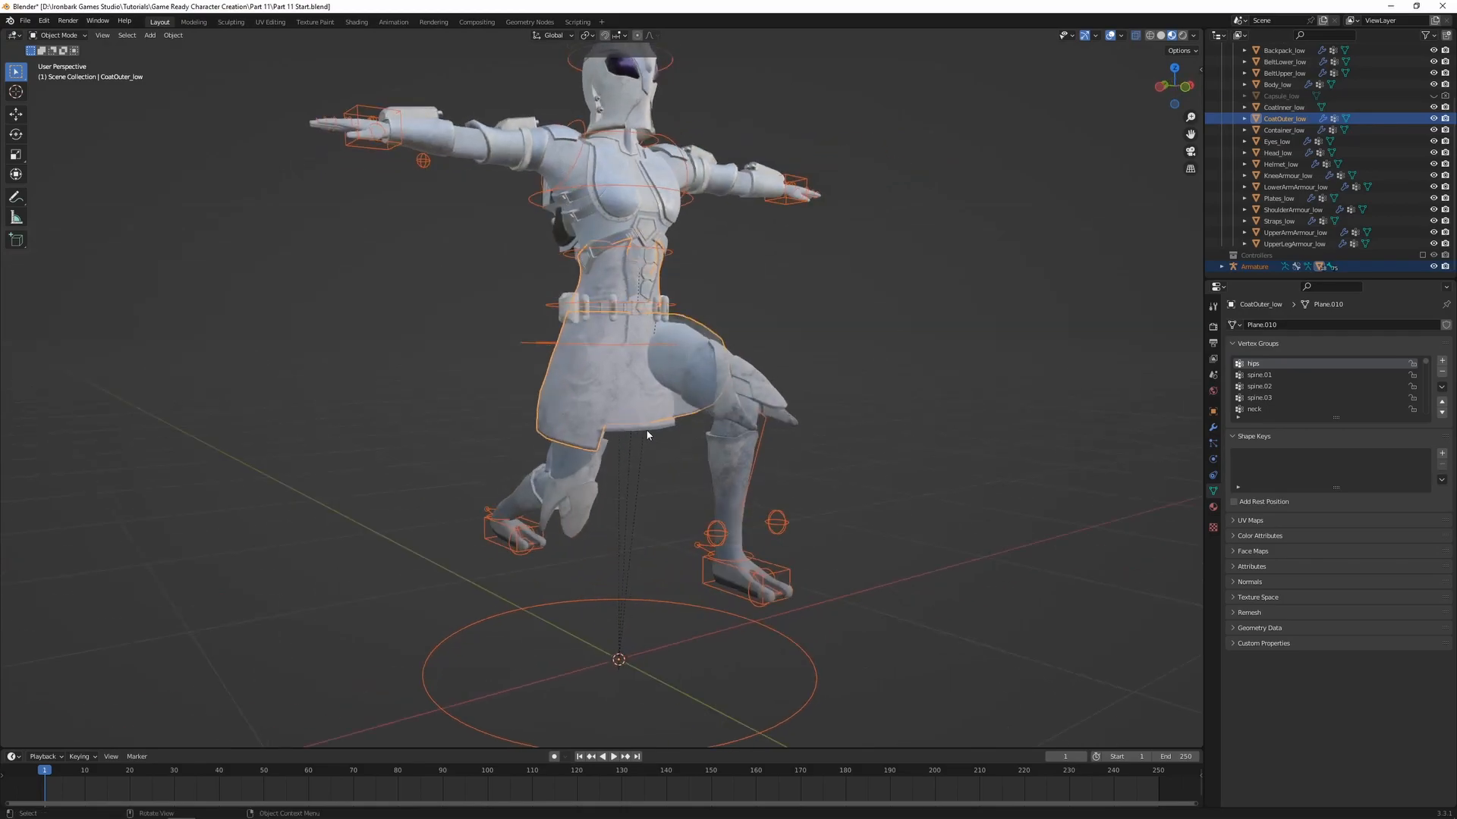
pyautogui.keyDown('shift'); pyautogui.click(790, 570); pyautogui.keyUp('shift')
pyautogui.hotkey('ctrl', 'p')
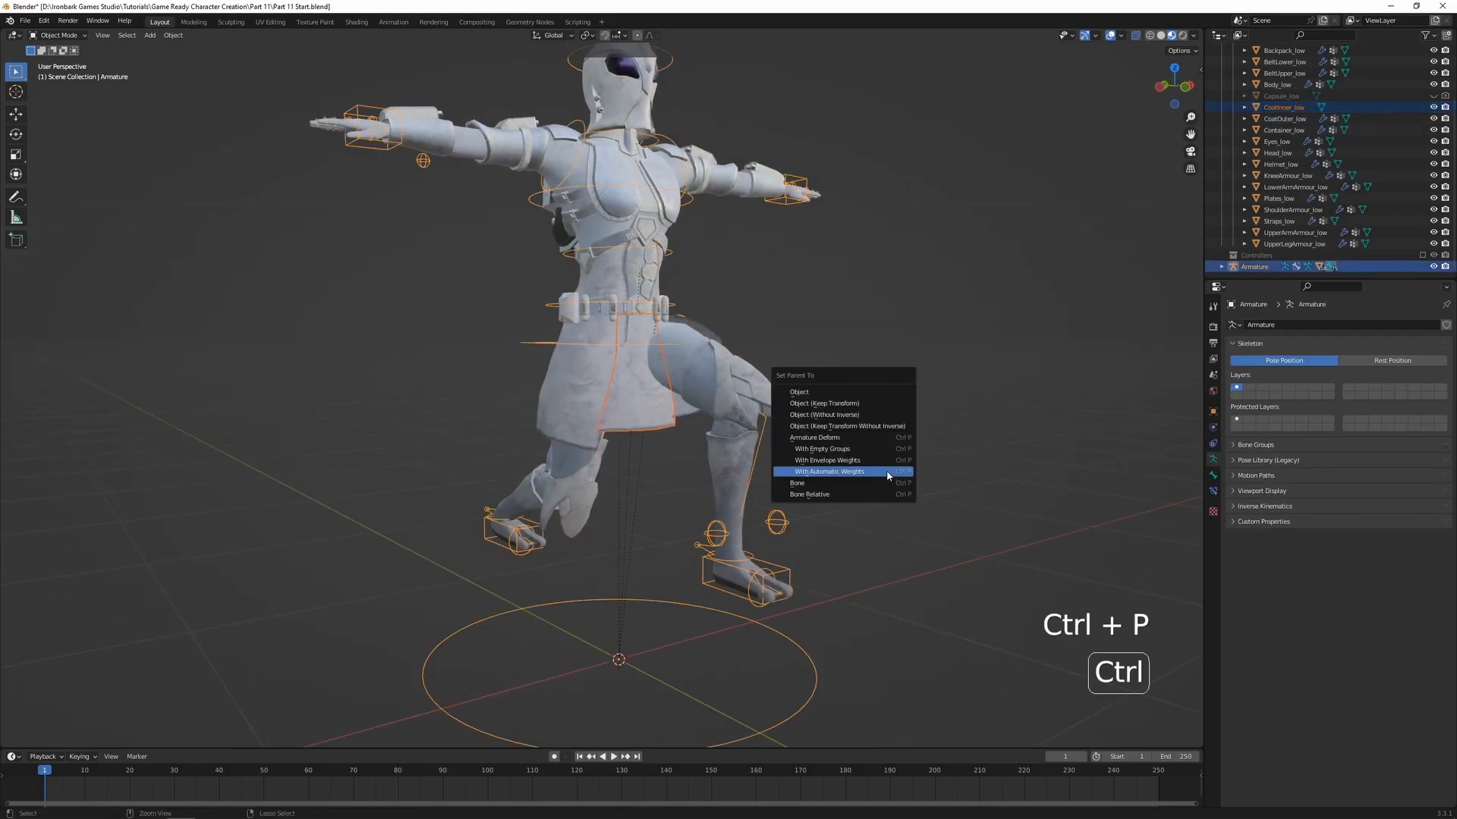
pyautogui.click(887, 472)
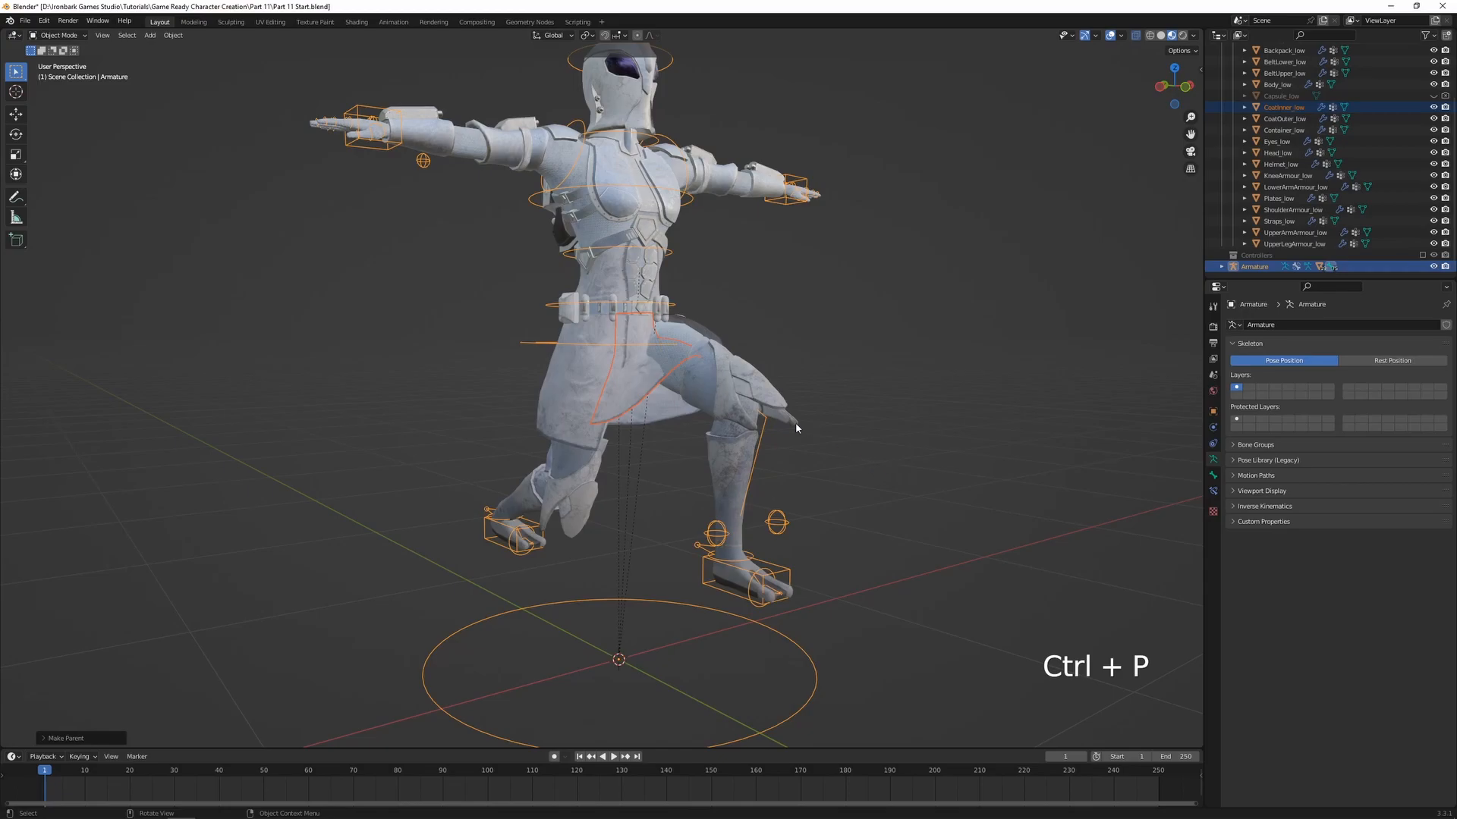
# Switch CoatInner_low to Weight Paint mode and display its upper_leg.L weights
pyautogui.moveTo(887, 478); pyautogui.dragTo(767, 446, button='middle')
pyautogui.keyDown('shift'); pyautogui.click(622, 402); pyautogui.keyUp('shift')
pyautogui.hotkey('ctrl', 'Tab')
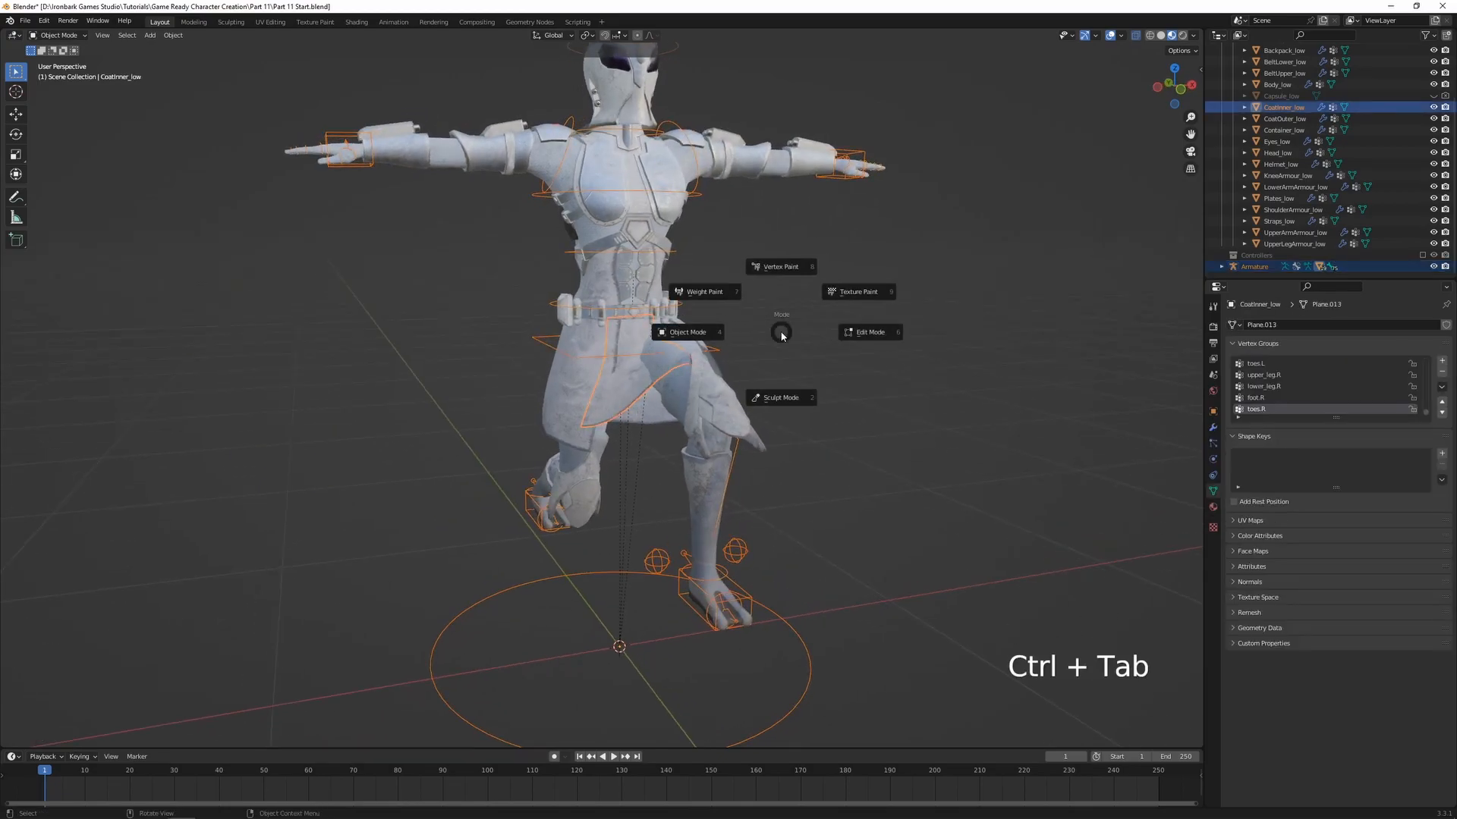
pyautogui.click(708, 295)
pyautogui.scroll(3, 631, 394)
pyautogui.moveTo(631, 396)
pyautogui.keyDown('shift'); pyautogui.mouseDown(button='middle')
pyautogui.moveTo(619, 434)
pyautogui.moveTo(751, 417)
pyautogui.moveTo(663, 445)
pyautogui.moveTo(673, 467)
pyautogui.mouseUp(button='middle'); pyautogui.keyUp('shift')
pyautogui.keyDown('ctrl'); pyautogui.click(752, 413); pyautogui.keyUp('ctrl')
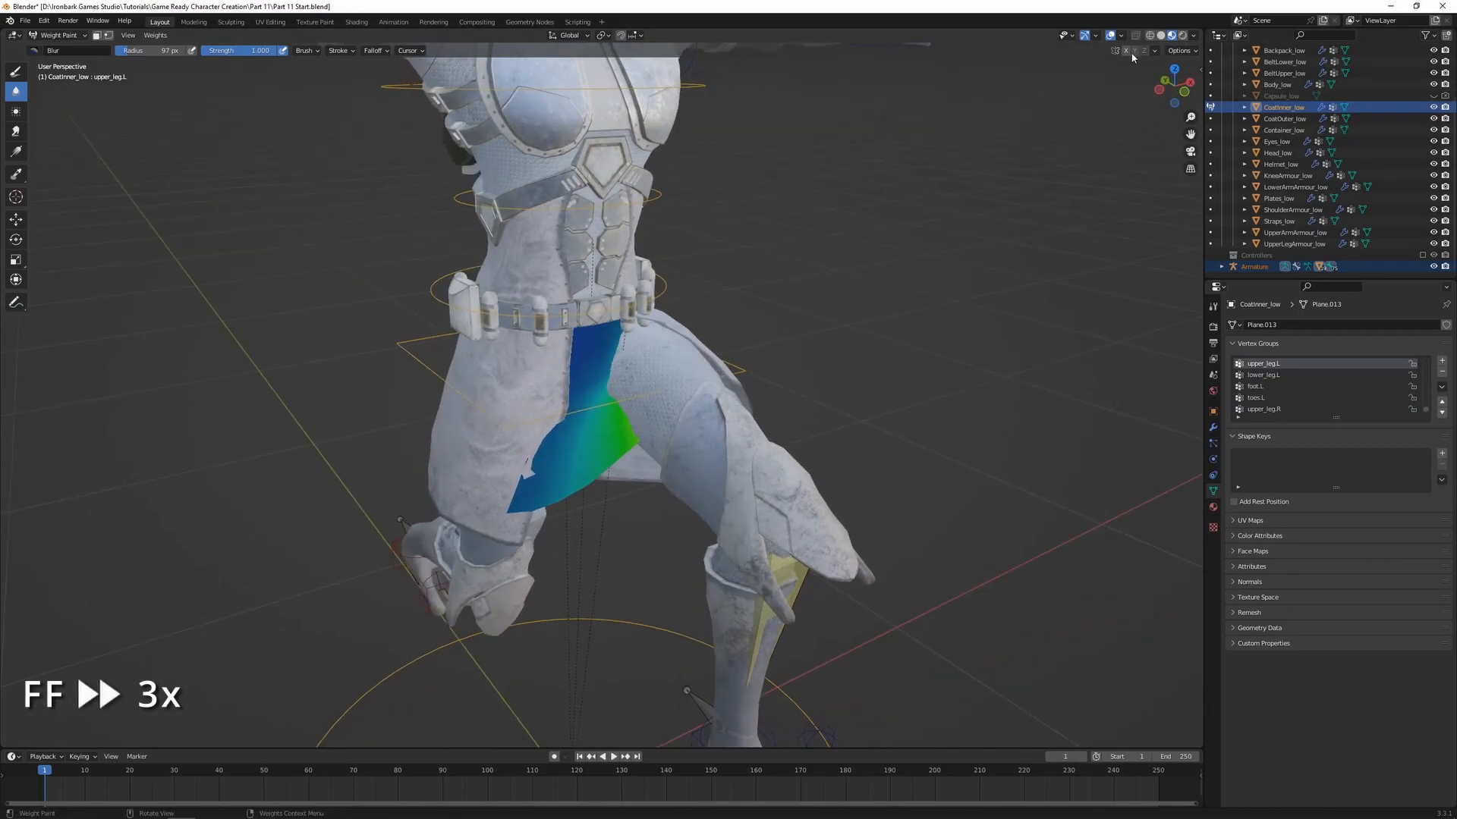
# Raise the inner coat's upper_leg.L weights along the side over the forward thigh, drawing with weight 1.000
pyautogui.click(16, 152)
pyautogui.moveTo(623, 412)
pyautogui.mouseDown()
pyautogui.moveTo(521, 408)
pyautogui.moveTo(604, 412)
pyautogui.moveTo(580, 381)
pyautogui.mouseUp()
pyautogui.hotkey('ctrl', 'f')
pyautogui.click(812, 392)
pyautogui.scroll(2, 607, 402)
pyautogui.moveTo(637, 425); pyautogui.dragTo(686, 414, button='middle')
pyautogui.click(16, 72)
pyautogui.moveTo(651, 469); pyautogui.dragTo(665, 376)
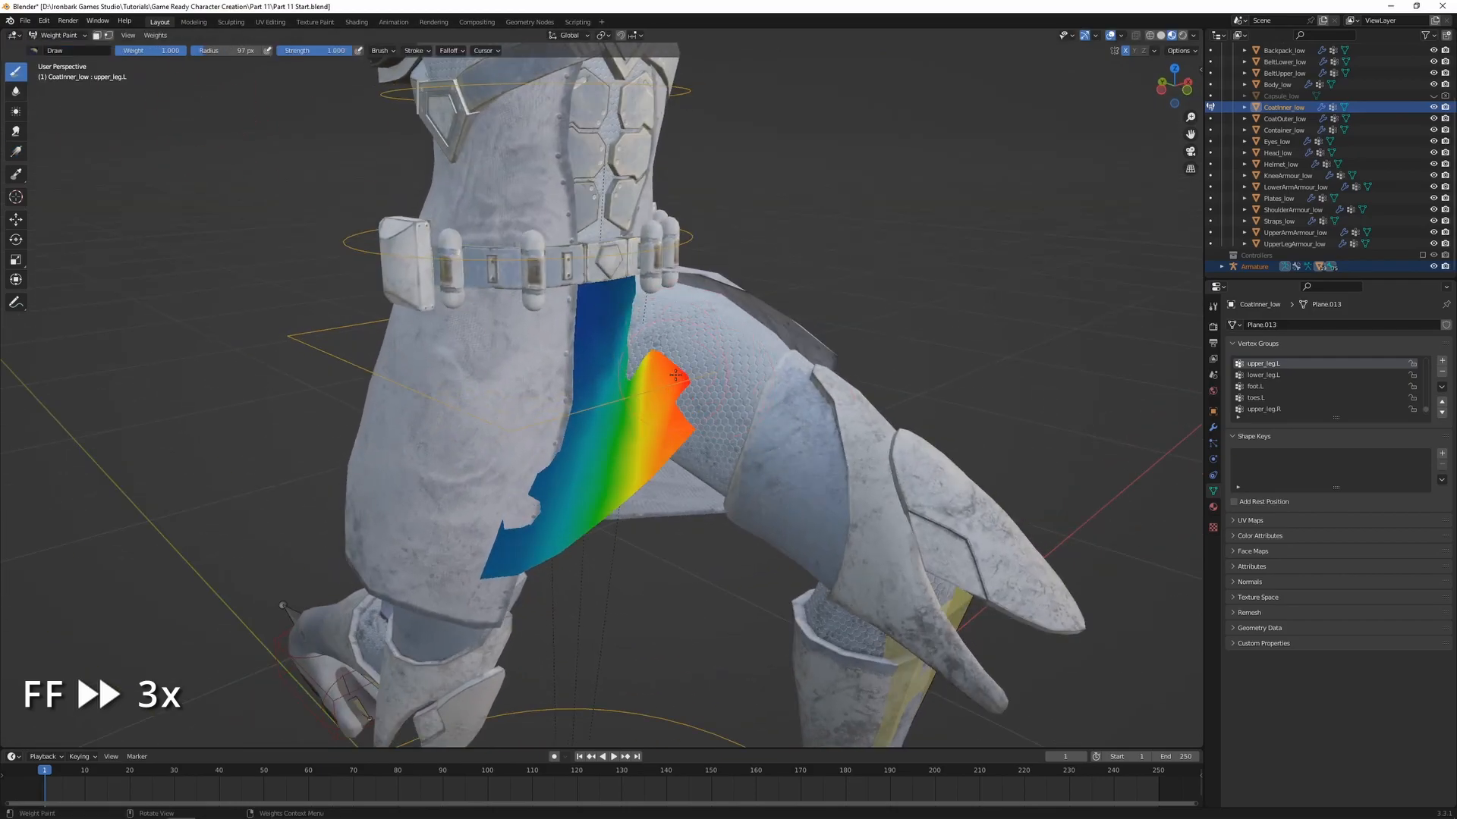
pyautogui.moveTo(664, 377); pyautogui.dragTo(626, 402, button='middle')
pyautogui.click(629, 410)
pyautogui.moveTo(630, 410); pyautogui.dragTo(621, 378)
pyautogui.moveTo(622, 378)
pyautogui.mouseDown(button='middle')
pyautogui.moveTo(710, 338)
pyautogui.moveTo(664, 365)
pyautogui.moveTo(692, 381)
pyautogui.moveTo(682, 422)
pyautogui.mouseUp(button='middle')
# Display the inner coat's hips weights and apply a 0.000 weight gradient from the thigh side toward the belt
pyautogui.keyDown('ctrl'); pyautogui.click(692, 388); pyautogui.keyUp('ctrl')
pyautogui.click(16, 152)
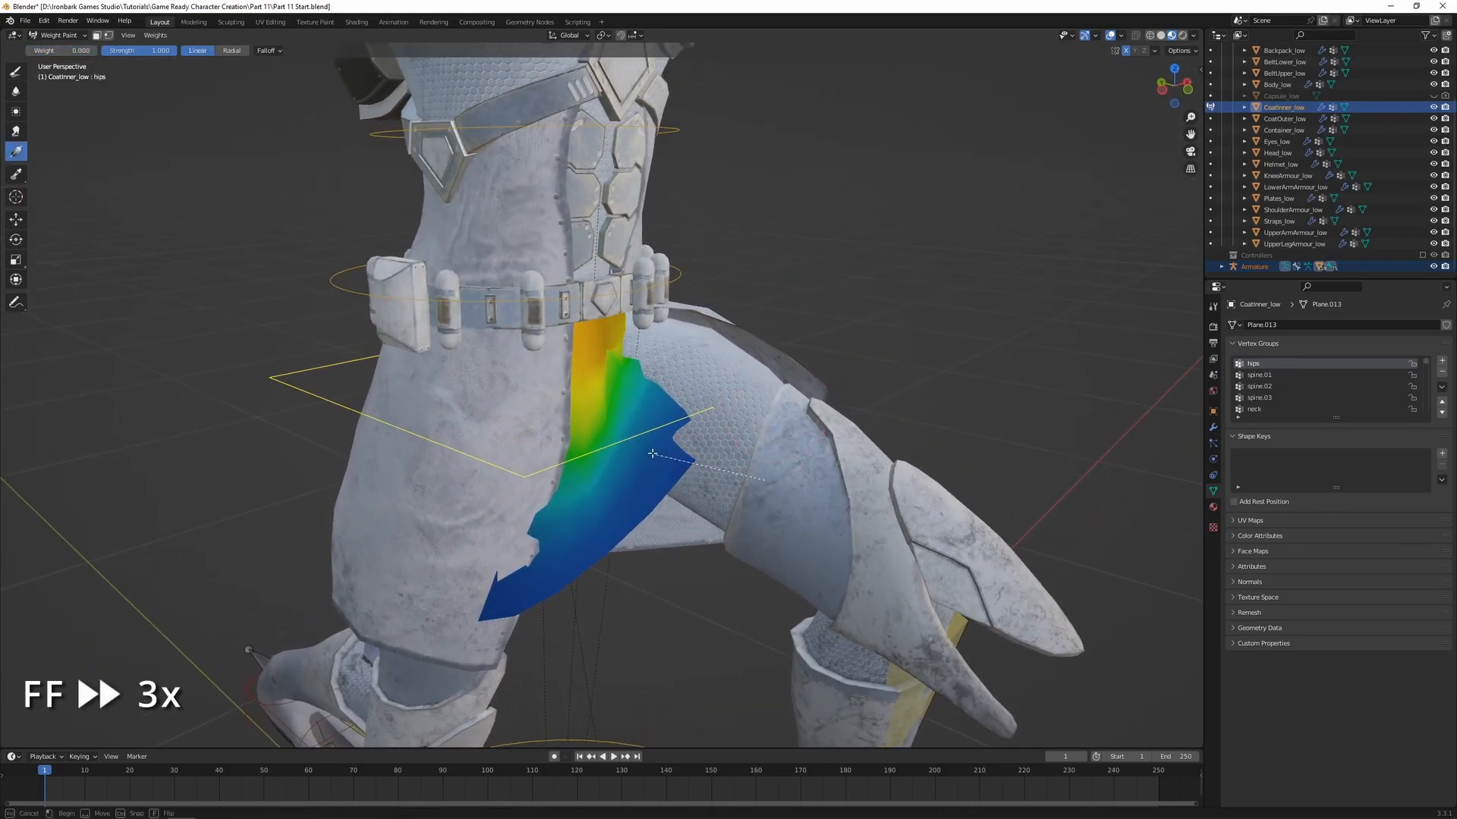
pyautogui.moveTo(651, 509); pyautogui.dragTo(580, 286)
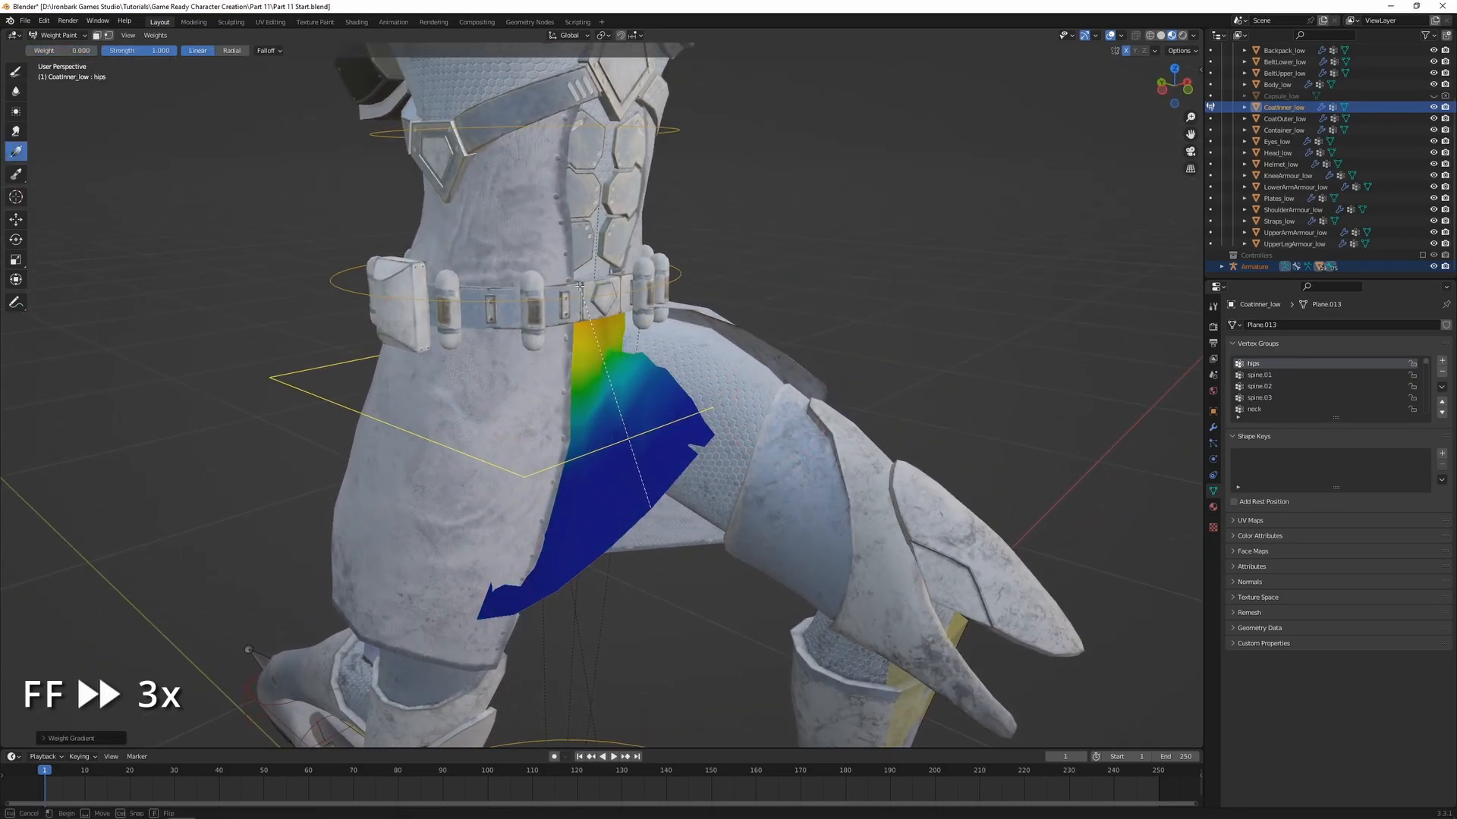
# Remove the inner coat's hips weights along the raised thigh and blur the transition just below the belt
pyautogui.click(16, 72)
pyautogui.moveTo(673, 369); pyautogui.dragTo(635, 448)
pyautogui.moveTo(668, 432); pyautogui.dragTo(618, 425, button='middle')
pyautogui.moveTo(618, 425)
pyautogui.keyDown('shift'); pyautogui.mouseDown(button='middle')
pyautogui.moveTo(664, 479)
pyautogui.moveTo(756, 493)
pyautogui.moveTo(664, 453)
pyautogui.mouseUp(button='middle'); pyautogui.keyUp('shift')
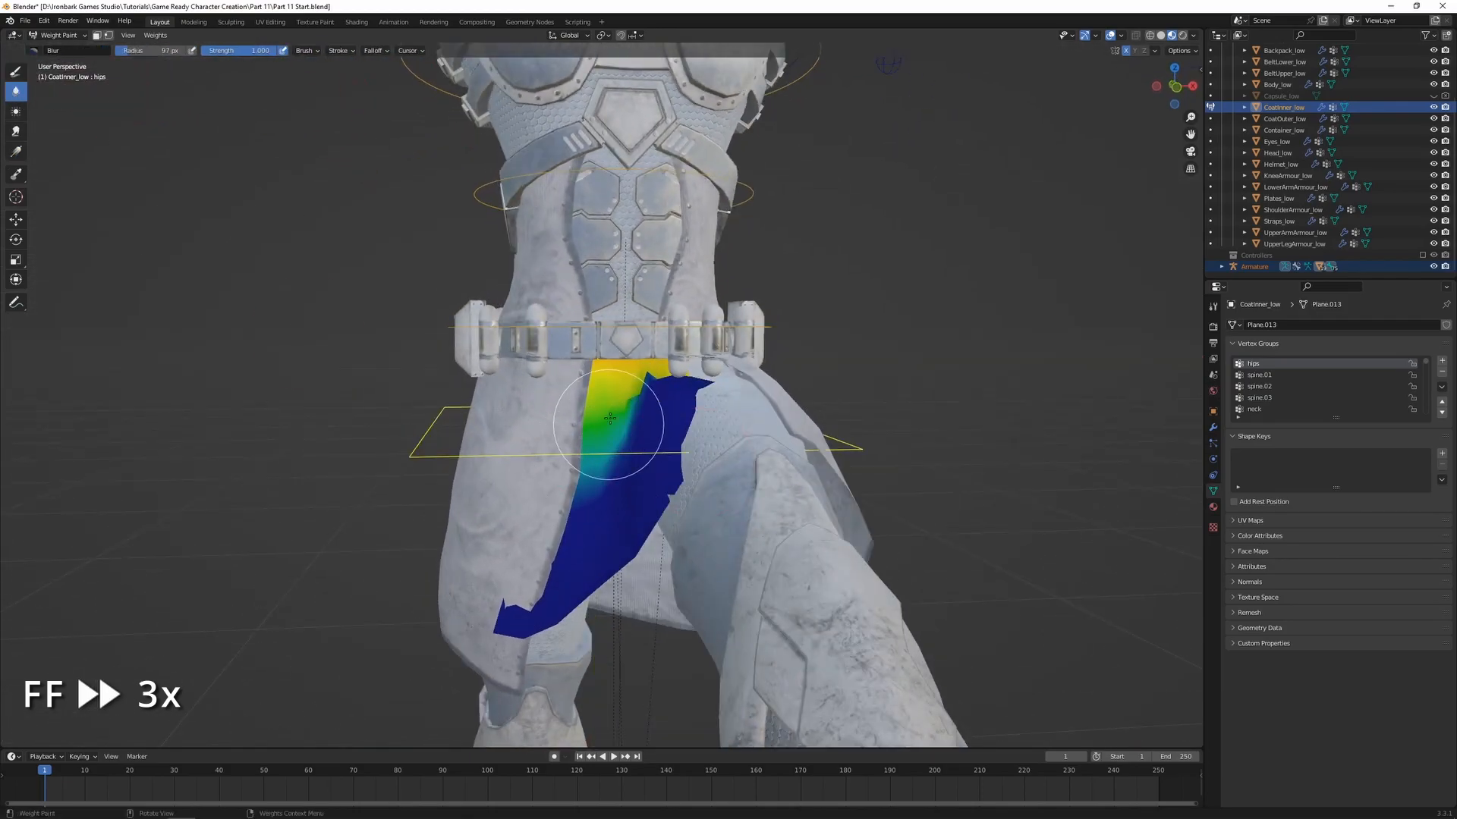
pyautogui.moveTo(606, 431); pyautogui.dragTo(622, 418)
pyautogui.moveTo(622, 417); pyautogui.dragTo(714, 413, button='middle')
pyautogui.moveTo(717, 407); pyautogui.dragTo(682, 433)
pyautogui.moveTo(682, 433)
pyautogui.mouseDown(button='middle')
pyautogui.moveTo(717, 425)
pyautogui.moveTo(661, 469)
pyautogui.mouseUp(button='middle')
# Display the inner coat's upper_leg.L weights and draw weight 1.000 along the edge beside the forward thigh
pyautogui.keyDown('ctrl'); pyautogui.click(808, 448); pyautogui.keyUp('ctrl')
pyautogui.click(15, 71)
pyautogui.hotkey('ctrl', 'f')
pyautogui.click(486, 402)
pyautogui.moveTo(747, 485); pyautogui.dragTo(744, 463)
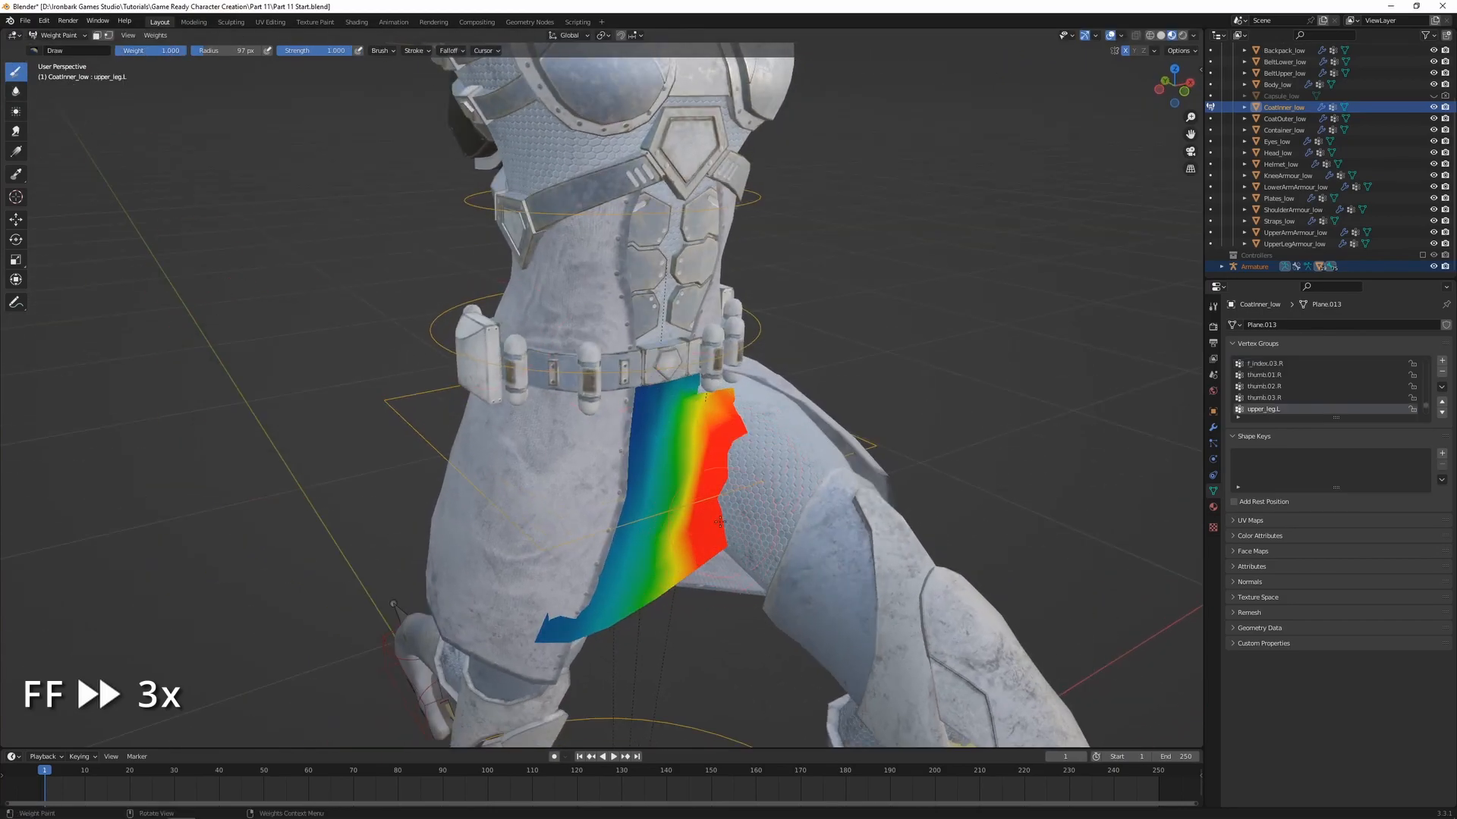
# Select all of the inner coat's vertices in Edit Mode, return to Weight Paint and display the upper_leg.L weights
pyautogui.keyDown('ctrl'); pyautogui.click(739, 191); pyautogui.keyUp('ctrl')
pyautogui.press('Tab')
pyautogui.press('a')
pyautogui.press('Tab')
pyautogui.press('Tab')
pyautogui.press('a')
pyautogui.click(1309, 432)
pyautogui.scroll(-2, 764, 516)
pyautogui.press('Tab')
pyautogui.press('Tab')
pyautogui.keyDown('ctrl'); pyautogui.click(808, 448); pyautogui.keyUp('ctrl')
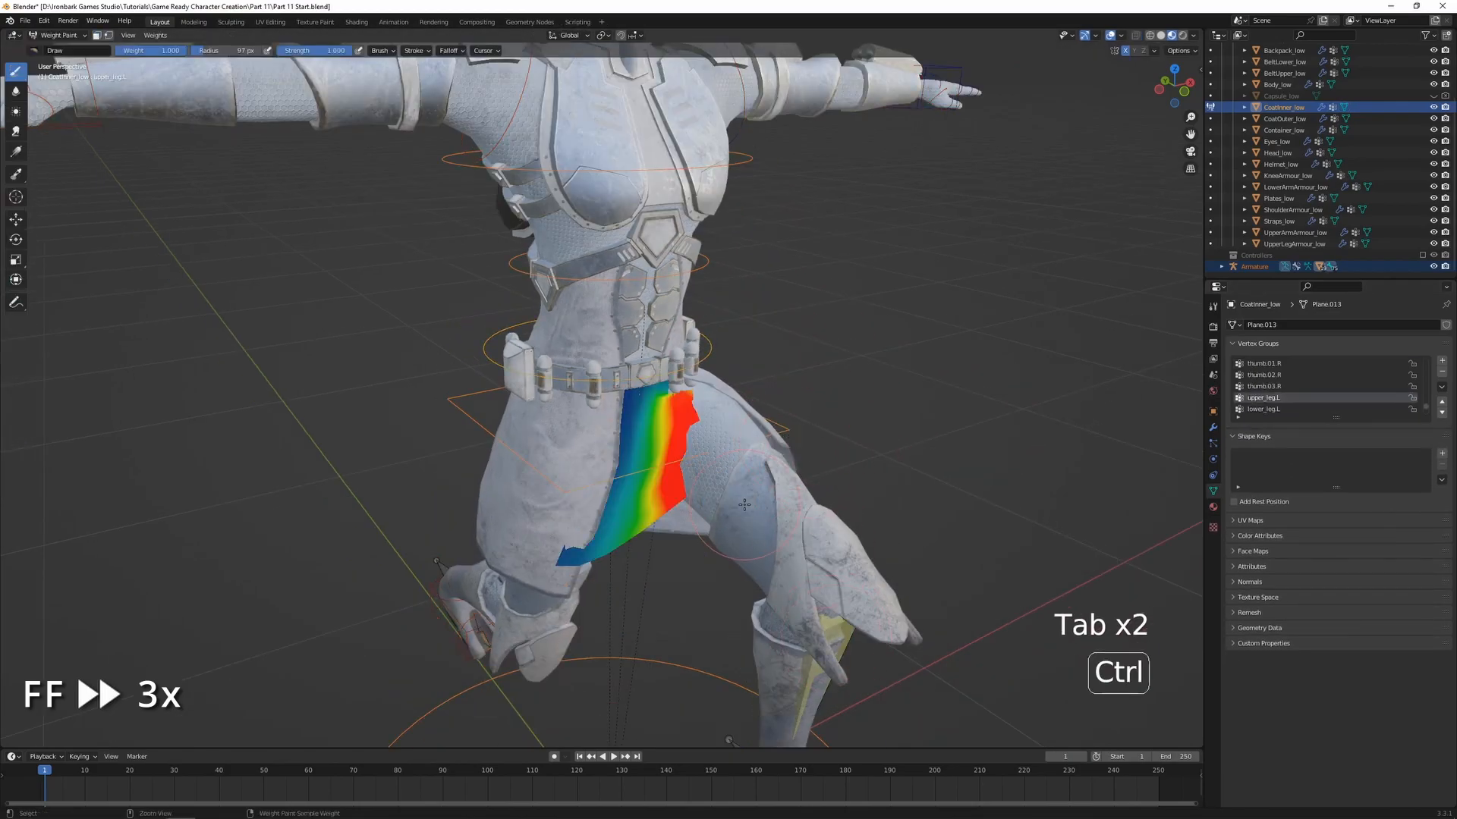
# Move the left foot's leg_control.L along the Z axis to change the bend of the forward leg
pyautogui.scroll(3, 759, 524)
pyautogui.scroll(-2, 721, 525)
pyautogui.moveTo(660, 530); pyautogui.dragTo(747, 531, button='middle')
pyautogui.keyDown('shift'); pyautogui.moveTo(747, 531); pyautogui.dragTo(759, 395, button='middle'); pyautogui.keyUp('shift')
pyautogui.keyDown('ctrl'); pyautogui.click(834, 591); pyautogui.keyUp('ctrl')
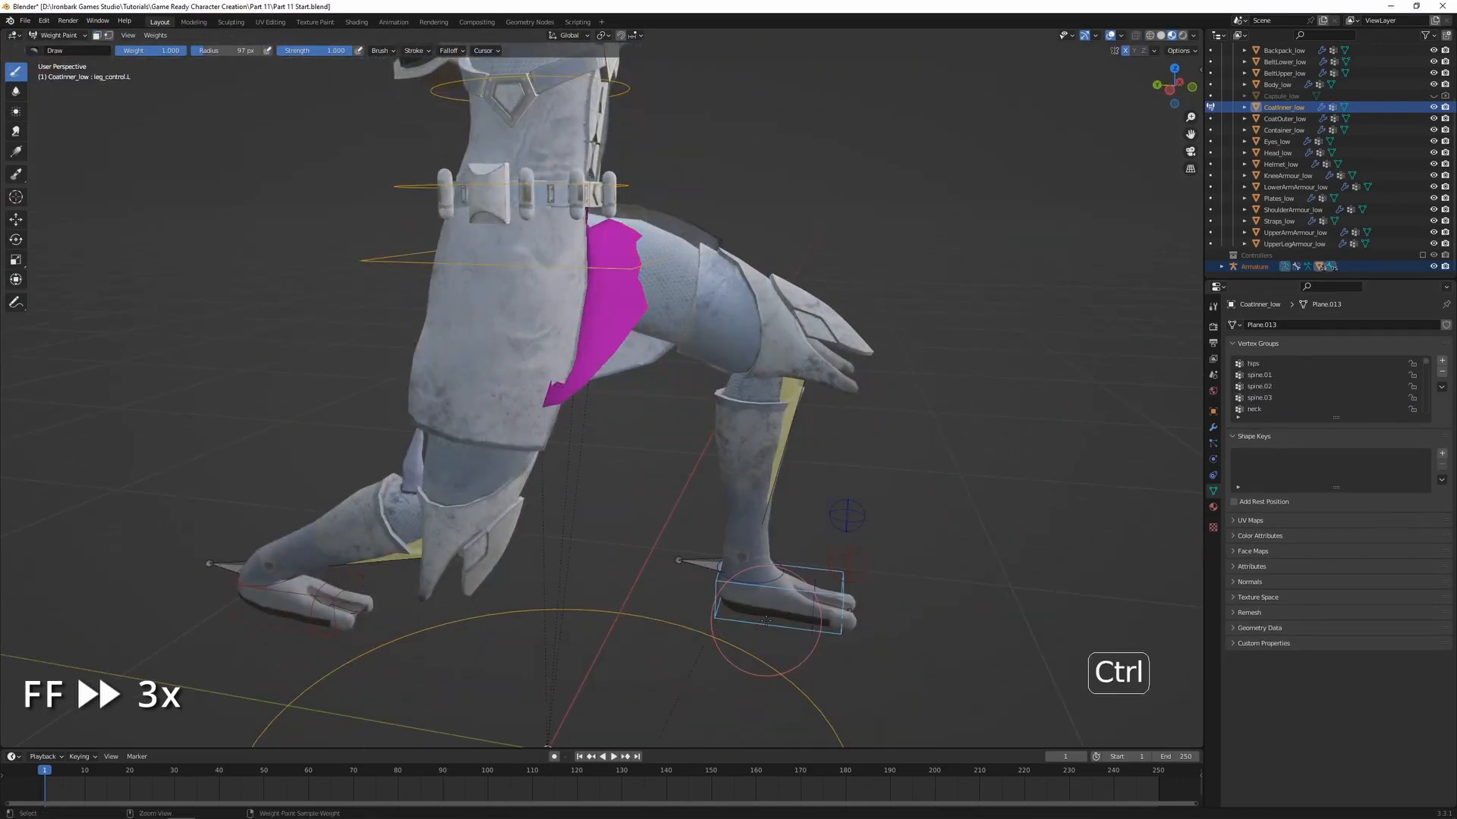
pyautogui.press('g')
pyautogui.press('z')
pyautogui.click(814, 495)
# Draw upper_leg.L weight 1.000 on the inner coat's thigh side from the upper edge down to the hem
pyautogui.press('Tab')
pyautogui.moveTo(804, 493); pyautogui.dragTo(747, 486, button='middle')
pyautogui.scroll(3, 748, 485)
pyautogui.press('Tab')
pyautogui.keyDown('shift'); pyautogui.moveTo(705, 409); pyautogui.dragTo(605, 493, button='middle'); pyautogui.keyUp('shift')
pyautogui.keyDown('ctrl'); pyautogui.click(671, 478); pyautogui.keyUp('ctrl')
pyautogui.moveTo(605, 493); pyautogui.dragTo(599, 402)
pyautogui.moveTo(603, 401); pyautogui.dragTo(646, 375, button='middle')
pyautogui.moveTo(685, 323); pyautogui.dragTo(671, 414)
pyautogui.moveTo(671, 413); pyautogui.dragTo(695, 337, button='middle')
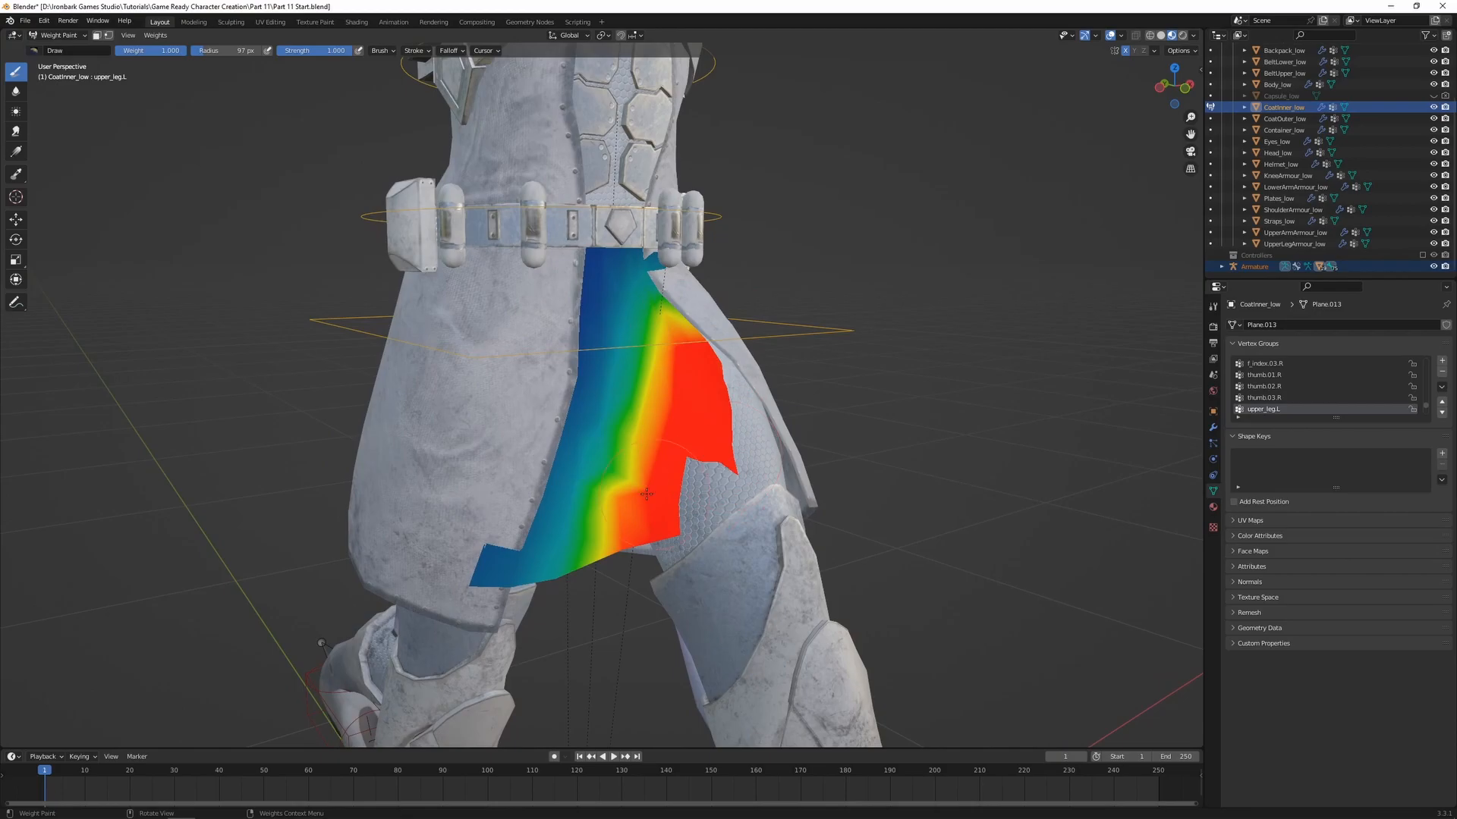
pyautogui.moveTo(650, 494); pyautogui.dragTo(563, 248, button='middle')
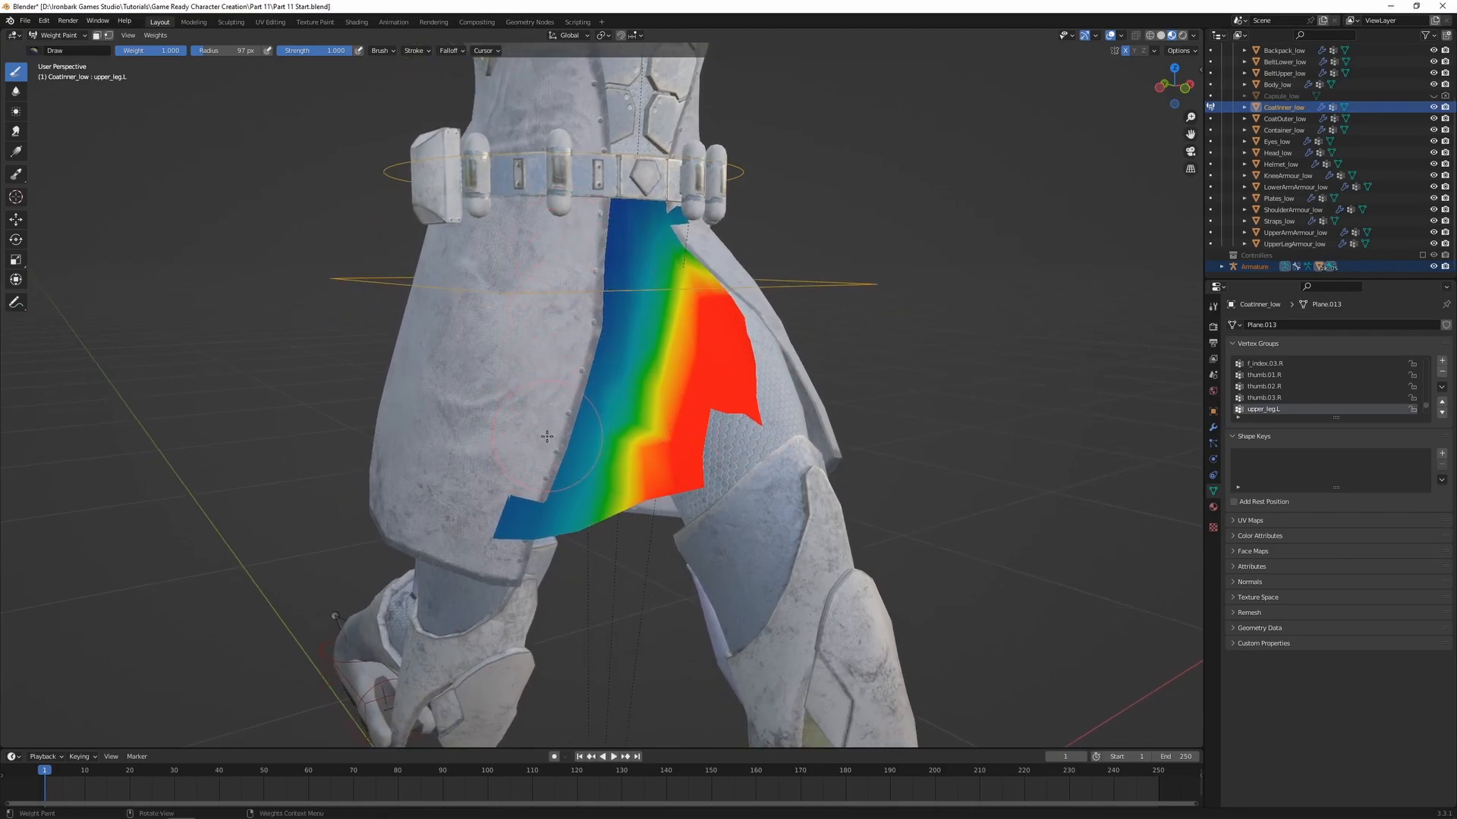
# Set the Draw brush weight to 0.000 and remove upper_leg.L weights from the inner coat's opposite edge up toward the belt
pyautogui.hotkey('ctrl', 'f')
pyautogui.click(208, 261)
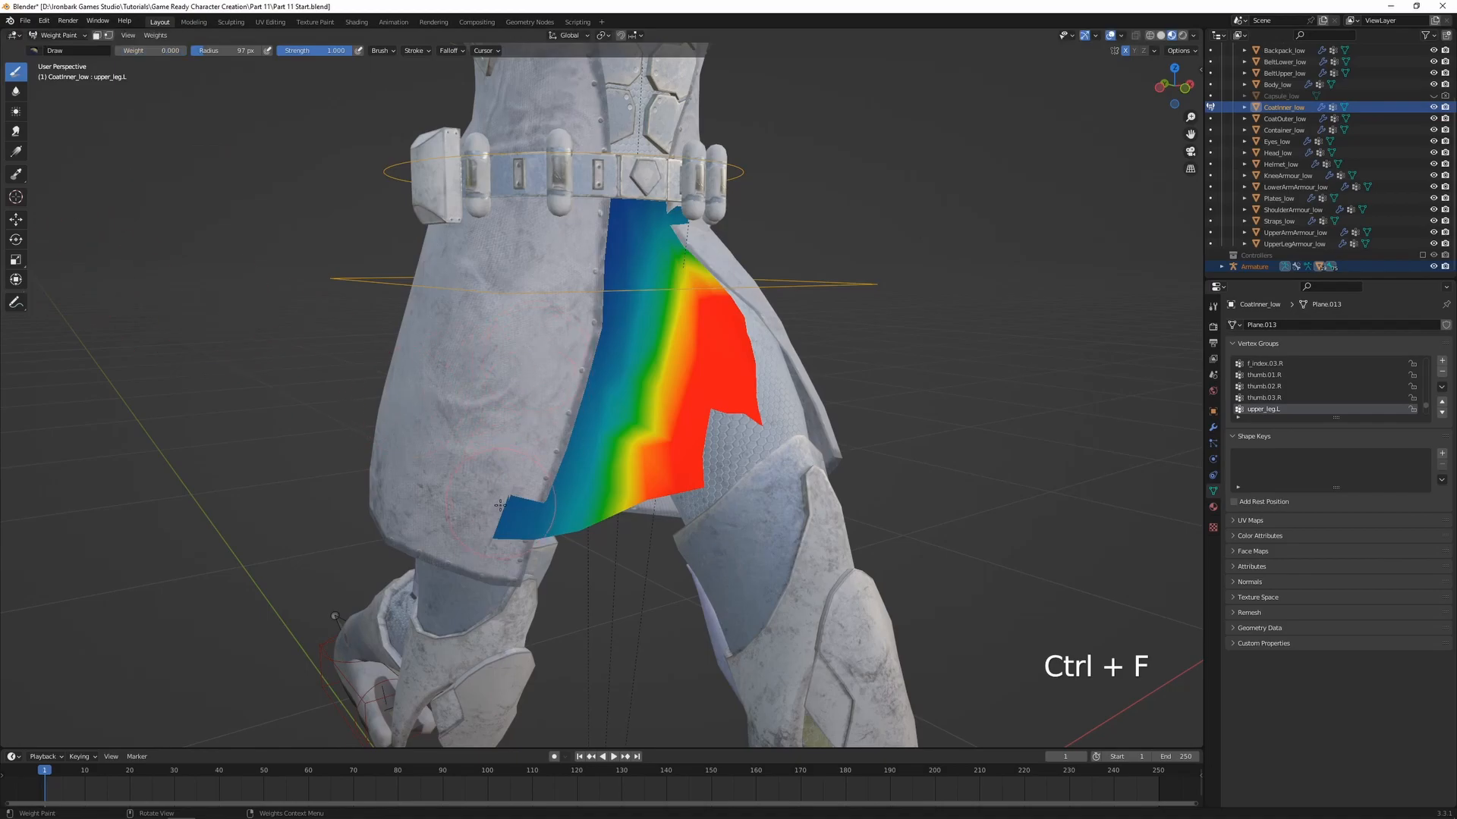
pyautogui.moveTo(500, 504); pyautogui.dragTo(513, 534)
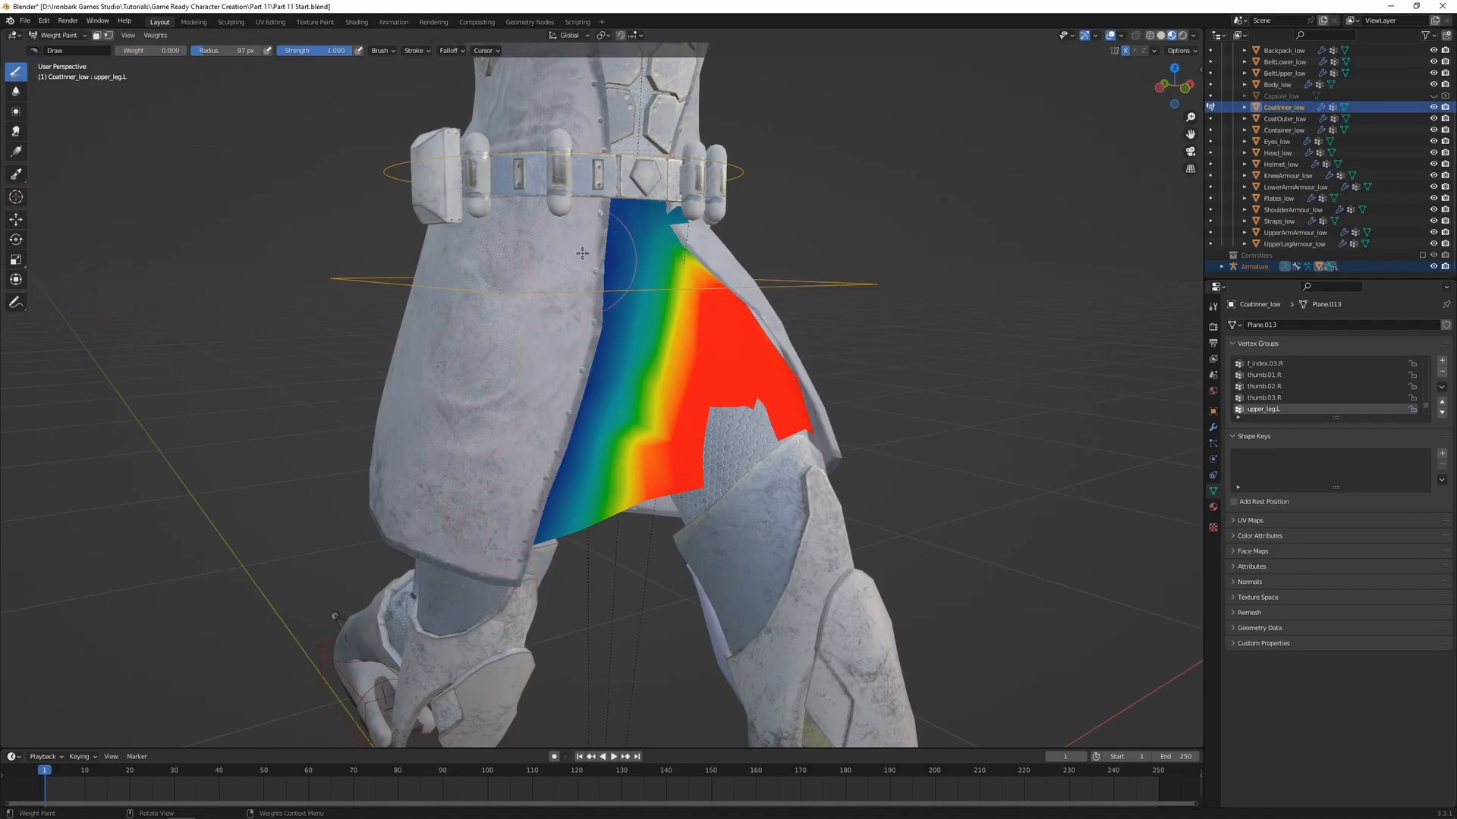
pyautogui.moveTo(587, 364); pyautogui.dragTo(568, 489)
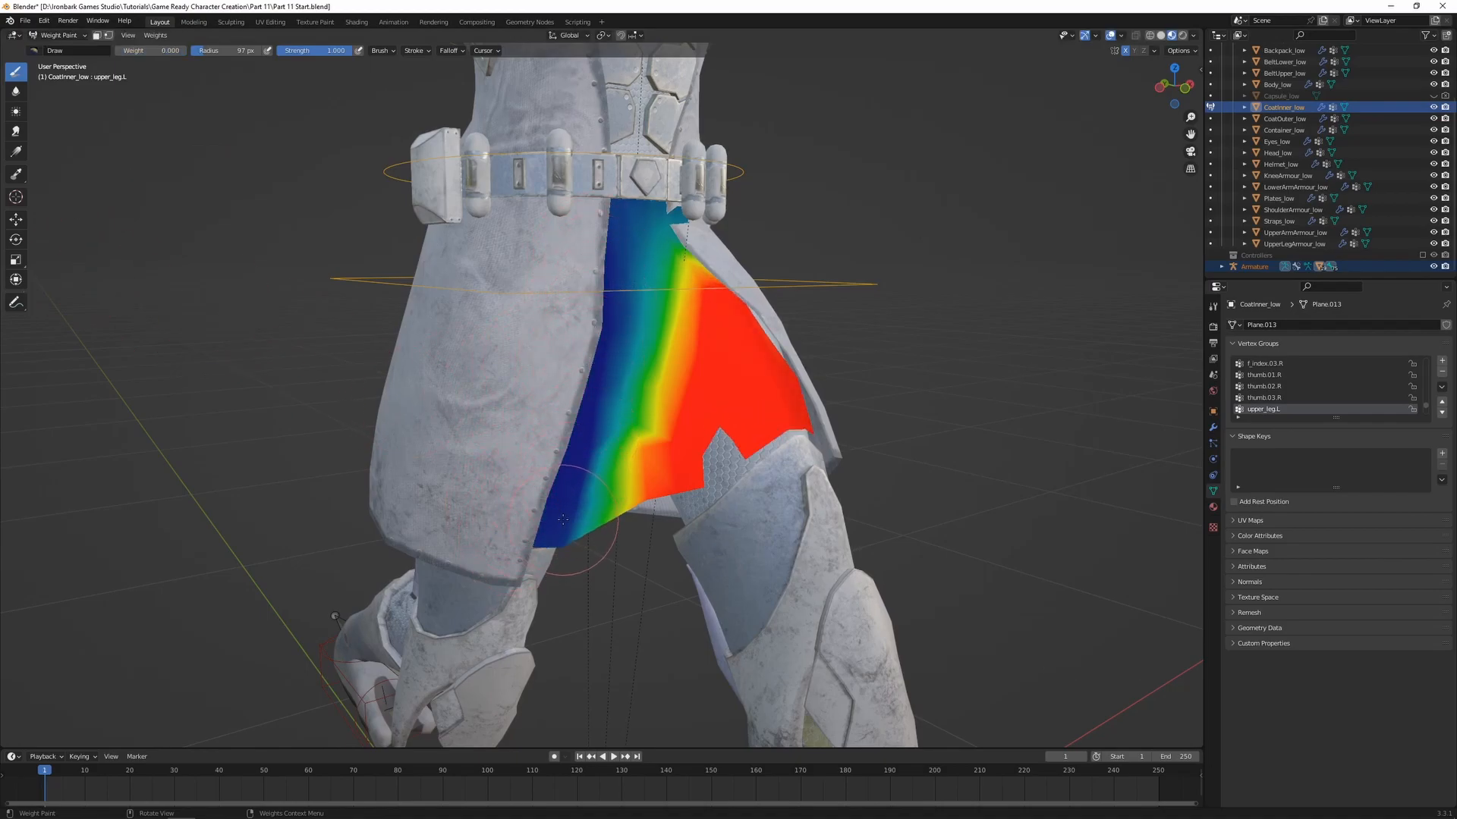
pyautogui.moveTo(593, 512); pyautogui.dragTo(562, 513, button='middle')
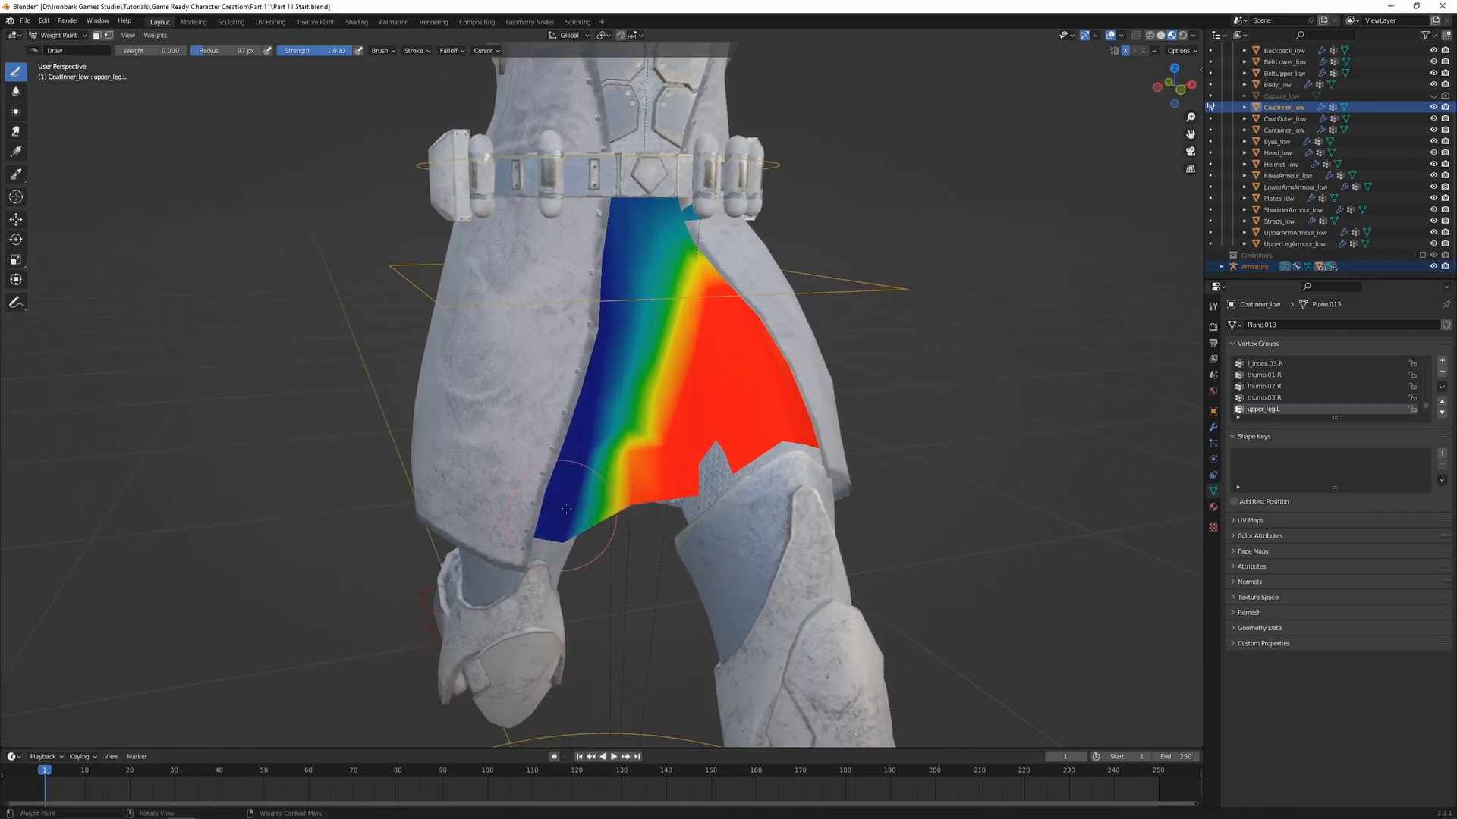
pyautogui.moveTo(621, 484)
pyautogui.mouseDown()
pyautogui.moveTo(611, 497)
pyautogui.moveTo(601, 482)
pyautogui.mouseUp()
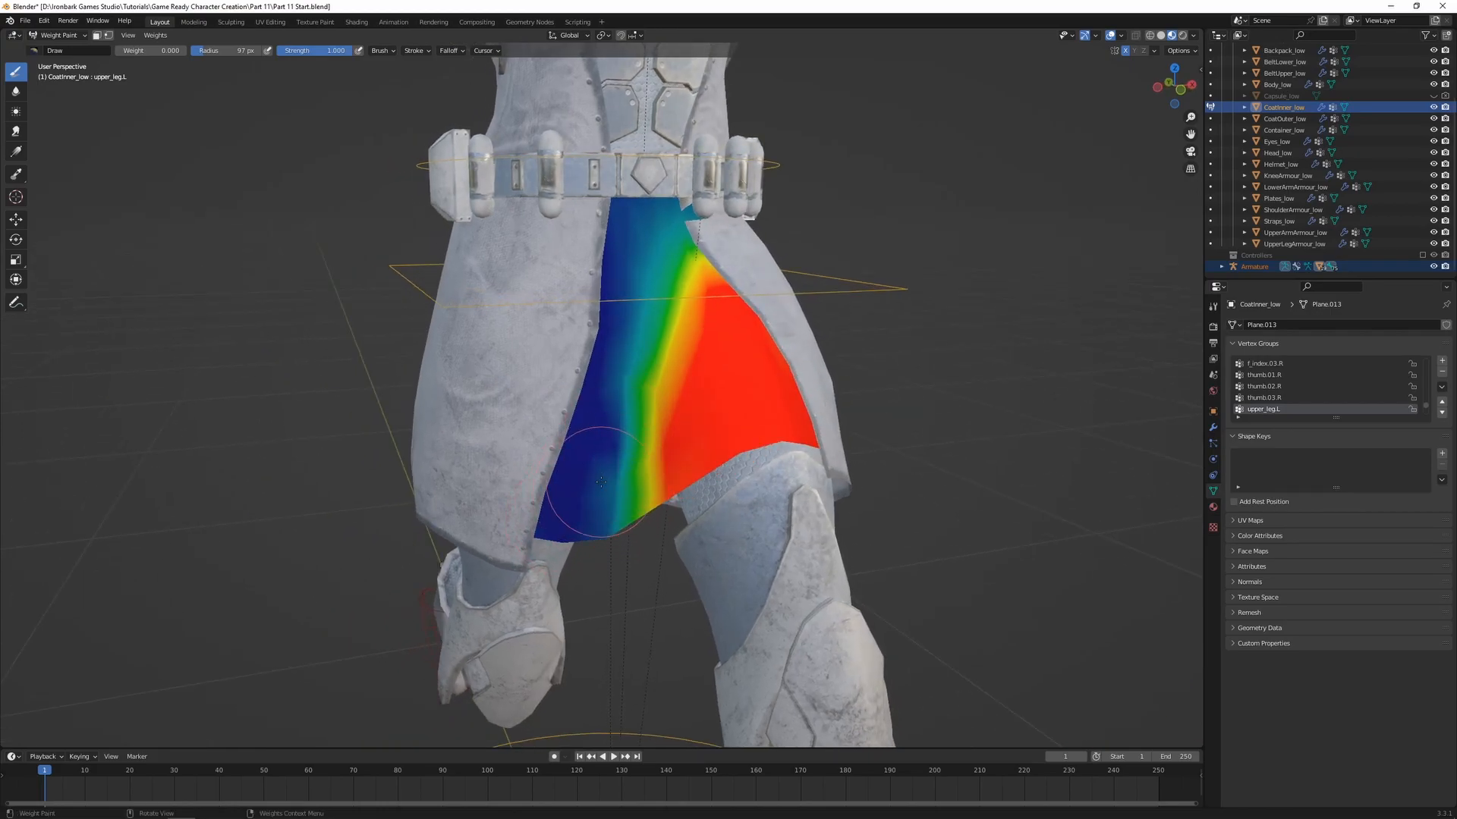
pyautogui.moveTo(612, 444); pyautogui.dragTo(656, 251, button='middle')
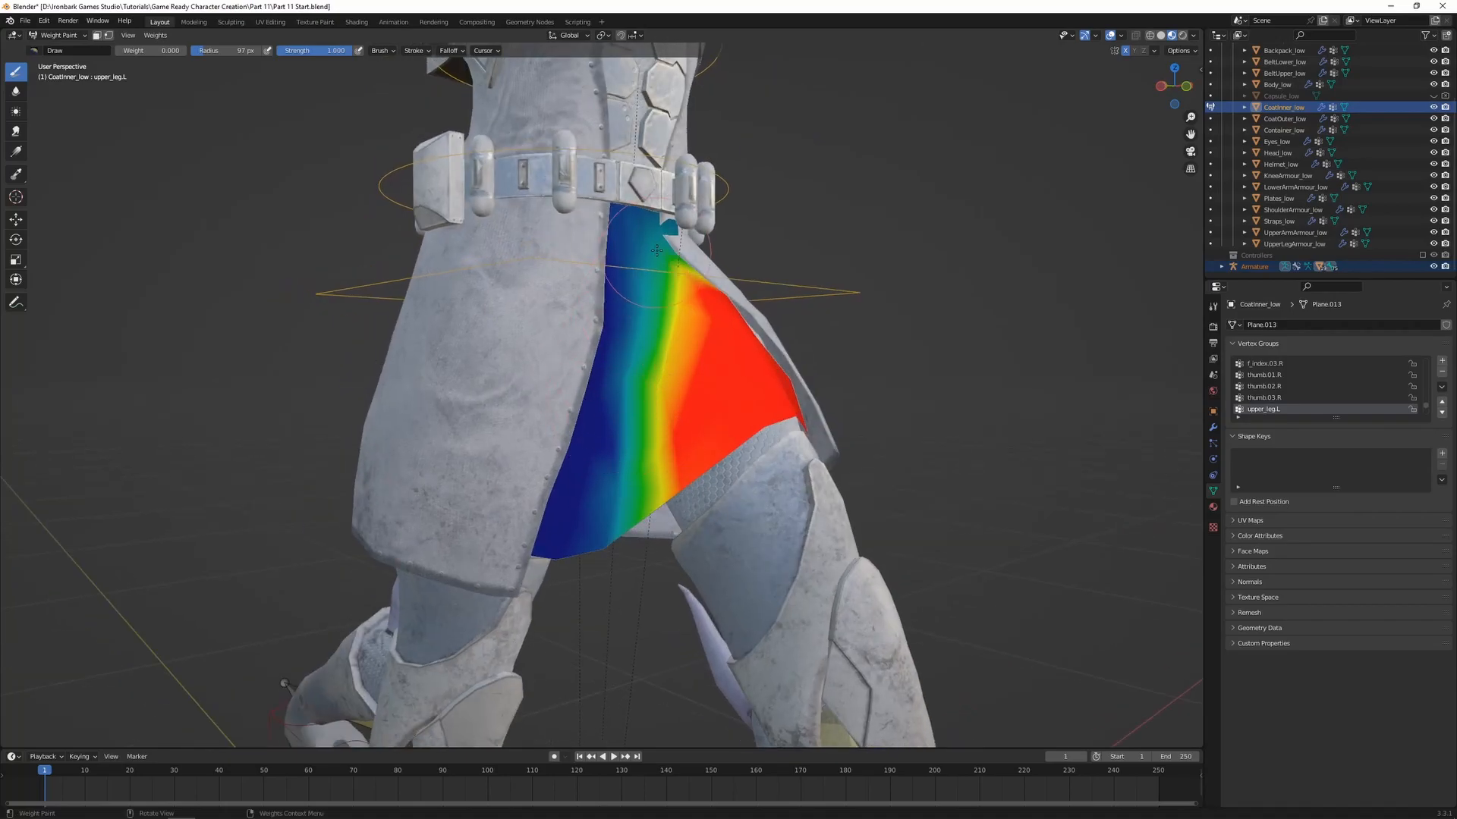
# Try adjusting the inner coat's upper_leg.L weights just below the belt and undo the strokes
pyautogui.hotkey('ctrl', 'z')
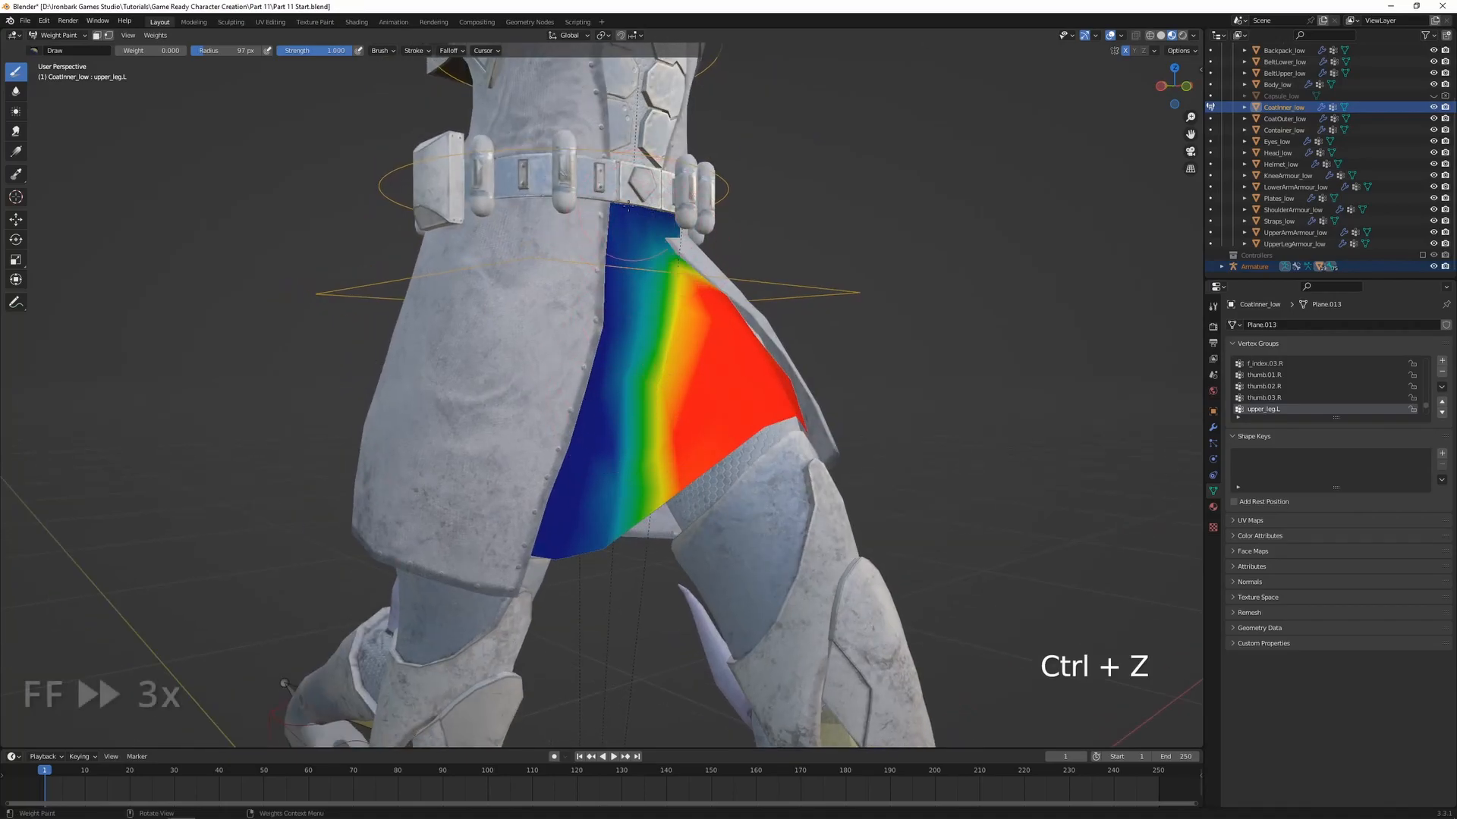
pyautogui.hotkey('ctrl', 'z')
pyautogui.moveTo(639, 204); pyautogui.dragTo(601, 203, button='middle')
pyautogui.click(15, 91)
pyautogui.hotkey('ctrl', 'z')
# Reposition the left foot control vertically and move it backward behind the body
pyautogui.moveTo(683, 256)
pyautogui.mouseDown(button='middle')
pyautogui.moveTo(673, 299)
pyautogui.moveTo(665, 194)
pyautogui.mouseUp(button='middle')
pyautogui.scroll(-3, 673, 299)
pyautogui.keyDown('ctrl'); pyautogui.click(742, 692); pyautogui.keyUp('ctrl')
pyautogui.press('g')
pyautogui.press('z')
pyautogui.moveTo(550, 616)
pyautogui.mouseDown(button='middle')
pyautogui.moveTo(625, 600)
pyautogui.moveTo(455, 599)
pyautogui.mouseUp(button='middle')
pyautogui.click(626, 607)
pyautogui.press('g')
pyautogui.click(862, 579)
# Move the right foot's leg_control.R forward to pose the character stepping with the opposite leg
pyautogui.moveTo(862, 578); pyautogui.dragTo(418, 630, button='middle')
pyautogui.keyDown('ctrl'); pyautogui.click(318, 565); pyautogui.keyUp('ctrl')
pyautogui.scroll(-2, 334, 569)
pyautogui.press('g')
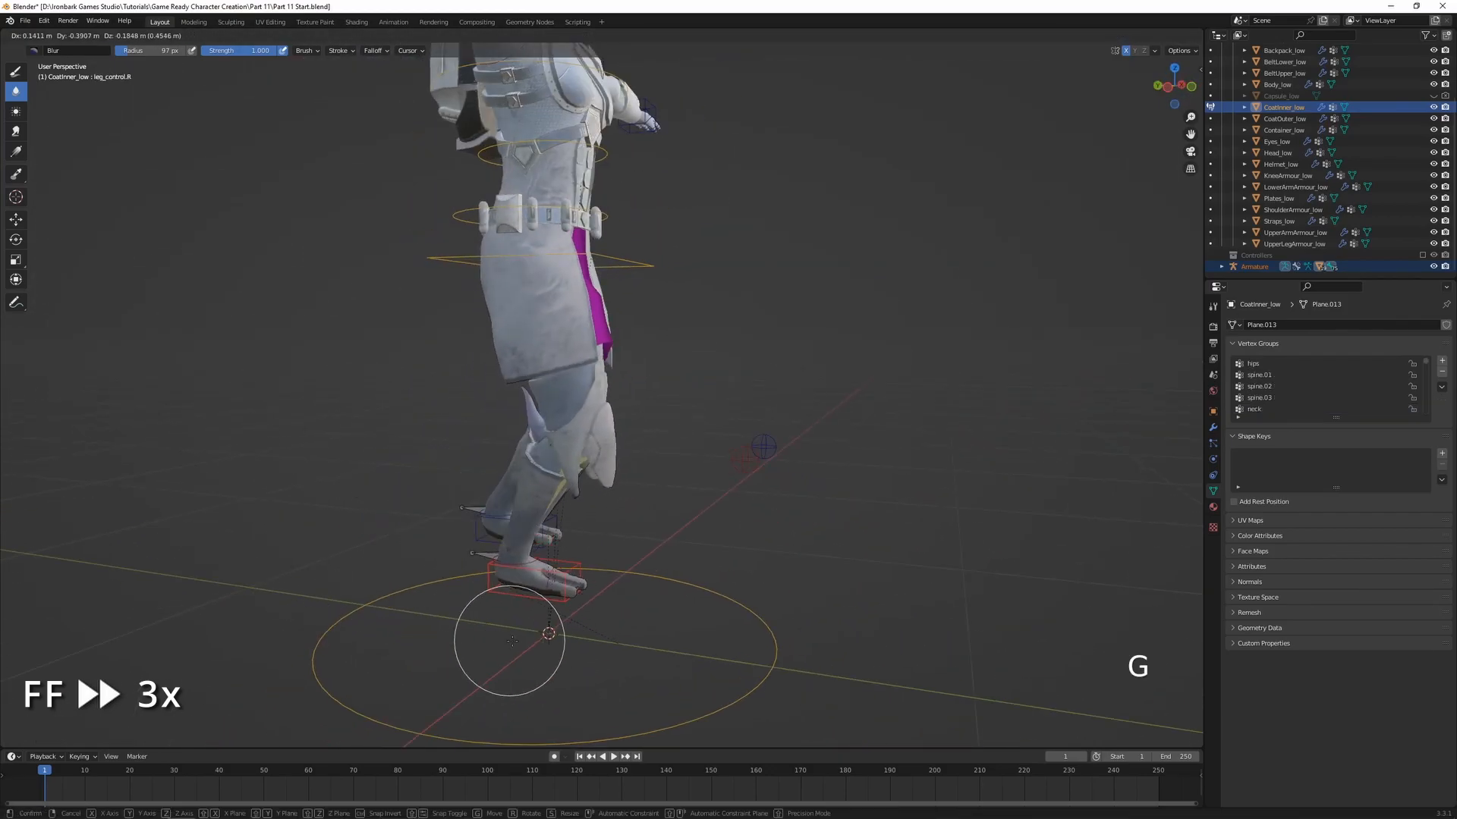
pyautogui.click(617, 618)
pyautogui.moveTo(617, 618); pyautogui.dragTo(525, 628, button='middle')
pyautogui.press('g')
pyautogui.click(622, 667)
pyautogui.moveTo(621, 667)
pyautogui.mouseDown(button='middle')
pyautogui.moveTo(484, 591)
pyautogui.moveTo(634, 579)
pyautogui.moveTo(668, 560)
pyautogui.mouseUp(button='middle')
# Return to Object Mode, select the armature and examine both coat layers in the stepping pose
pyautogui.scroll(-1, 668, 560)
pyautogui.keyDown('shift'); pyautogui.moveTo(818, 355); pyautogui.dragTo(800, 387, button='middle'); pyautogui.keyUp('shift')
pyautogui.hotkey('ctrl', 'Tab')
pyautogui.click(709, 395)
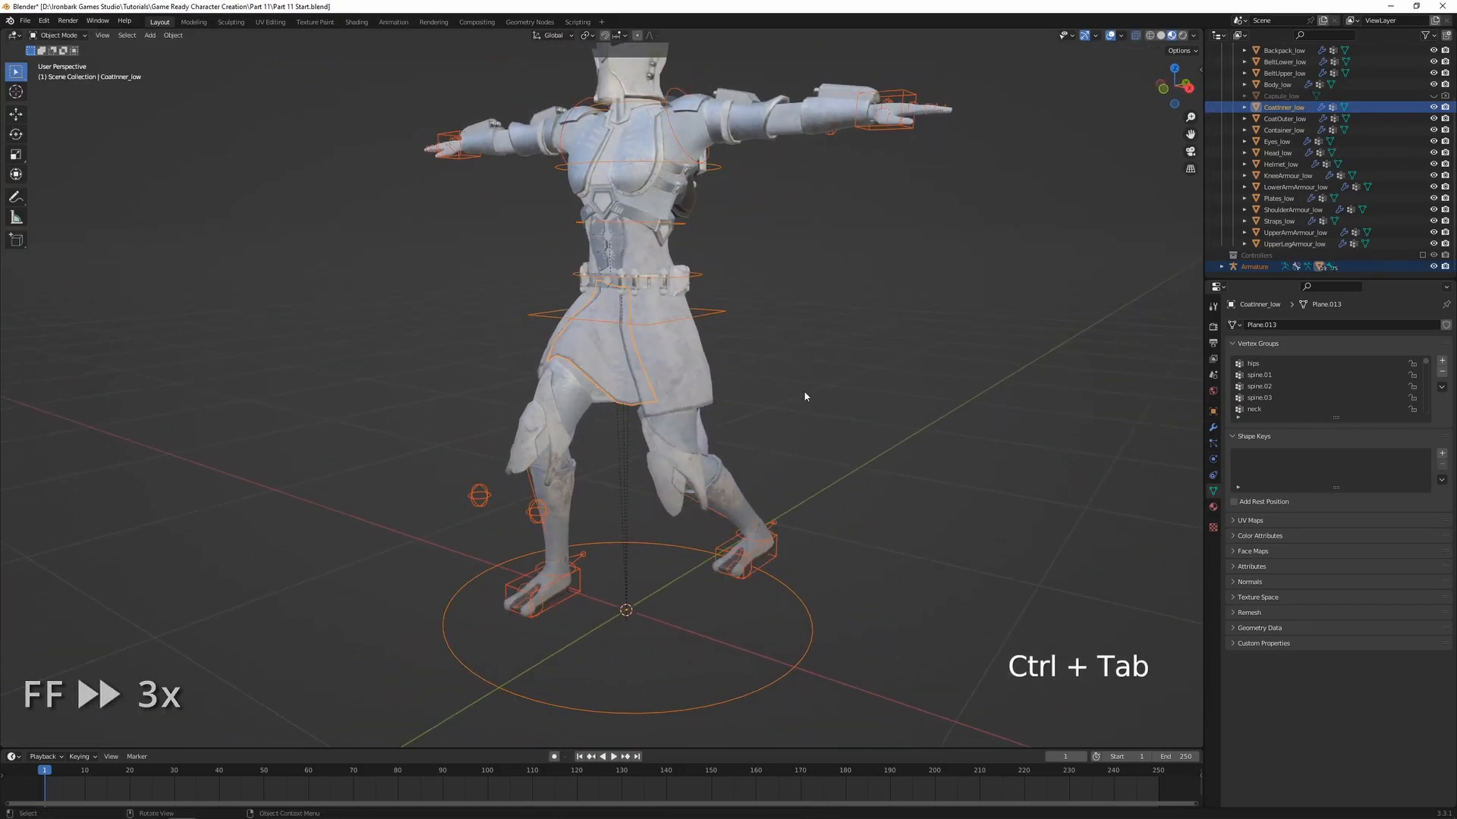
pyautogui.click(778, 576)
pyautogui.moveTo(824, 569); pyautogui.dragTo(759, 560, button='middle')
pyautogui.keyDown('shift'); pyautogui.moveTo(796, 550); pyautogui.dragTo(701, 544, button='middle'); pyautogui.keyUp('shift')
pyautogui.moveTo(702, 543); pyautogui.dragTo(739, 530, button='middle')
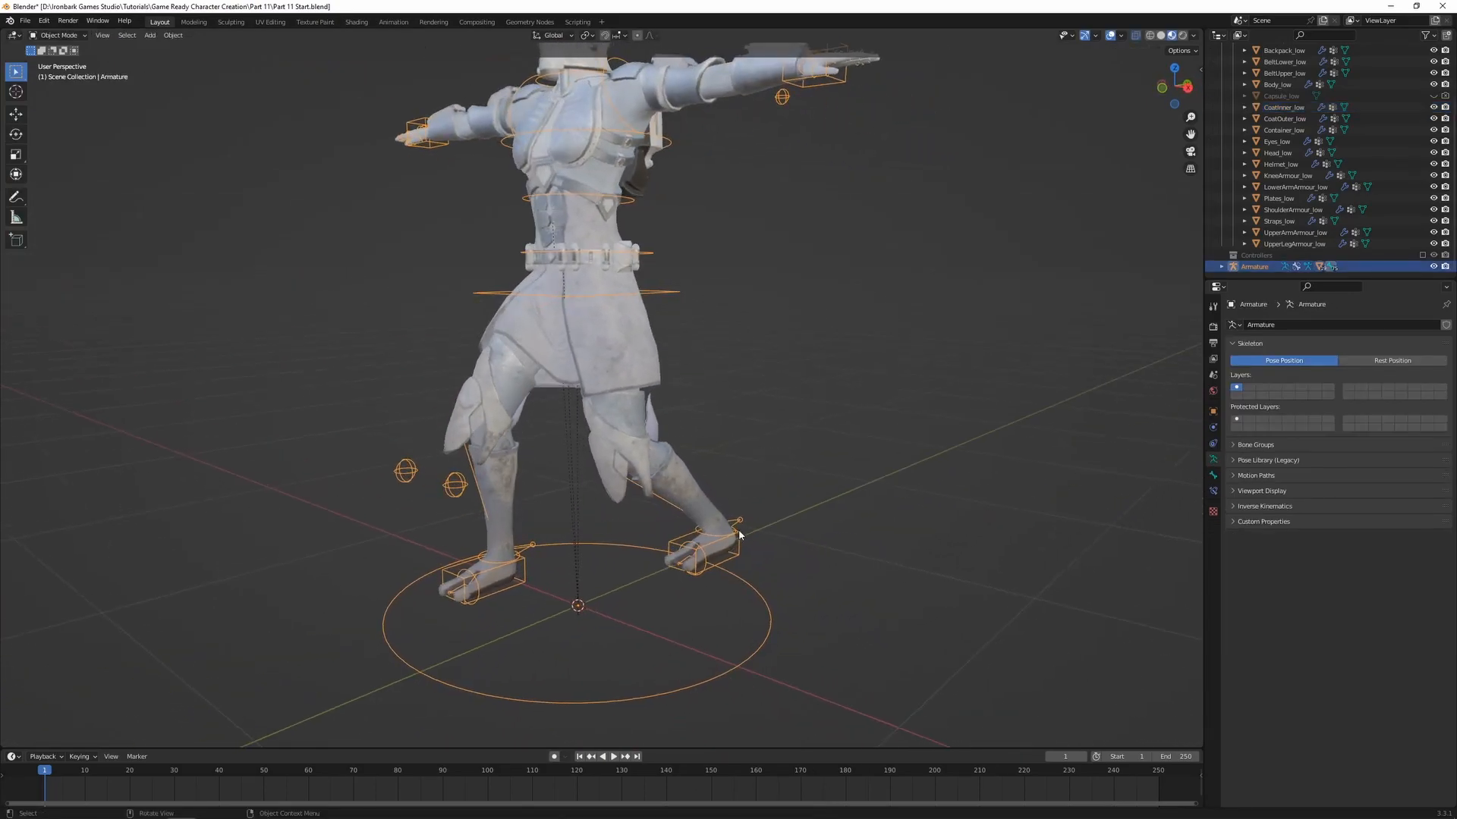
pyautogui.moveTo(810, 446); pyautogui.dragTo(801, 442, button='middle')
pyautogui.keyDown('shift'); pyautogui.moveTo(770, 375); pyautogui.dragTo(788, 433, button='middle'); pyautogui.keyUp('shift')
# Enter Pose Mode and clear the rotation and location of all the armature's bones
pyautogui.hotkey('ctrl', 'Tab')
pyautogui.press('a')
pyautogui.hotkey('alt', 'r')
pyautogui.hotkey('alt', 'g')
pyautogui.moveTo(780, 440)
pyautogui.mouseDown(button='middle')
pyautogui.moveTo(754, 435)
pyautogui.moveTo(774, 443)
pyautogui.mouseUp(button='middle')
pyautogui.scroll(-3, 768, 443)
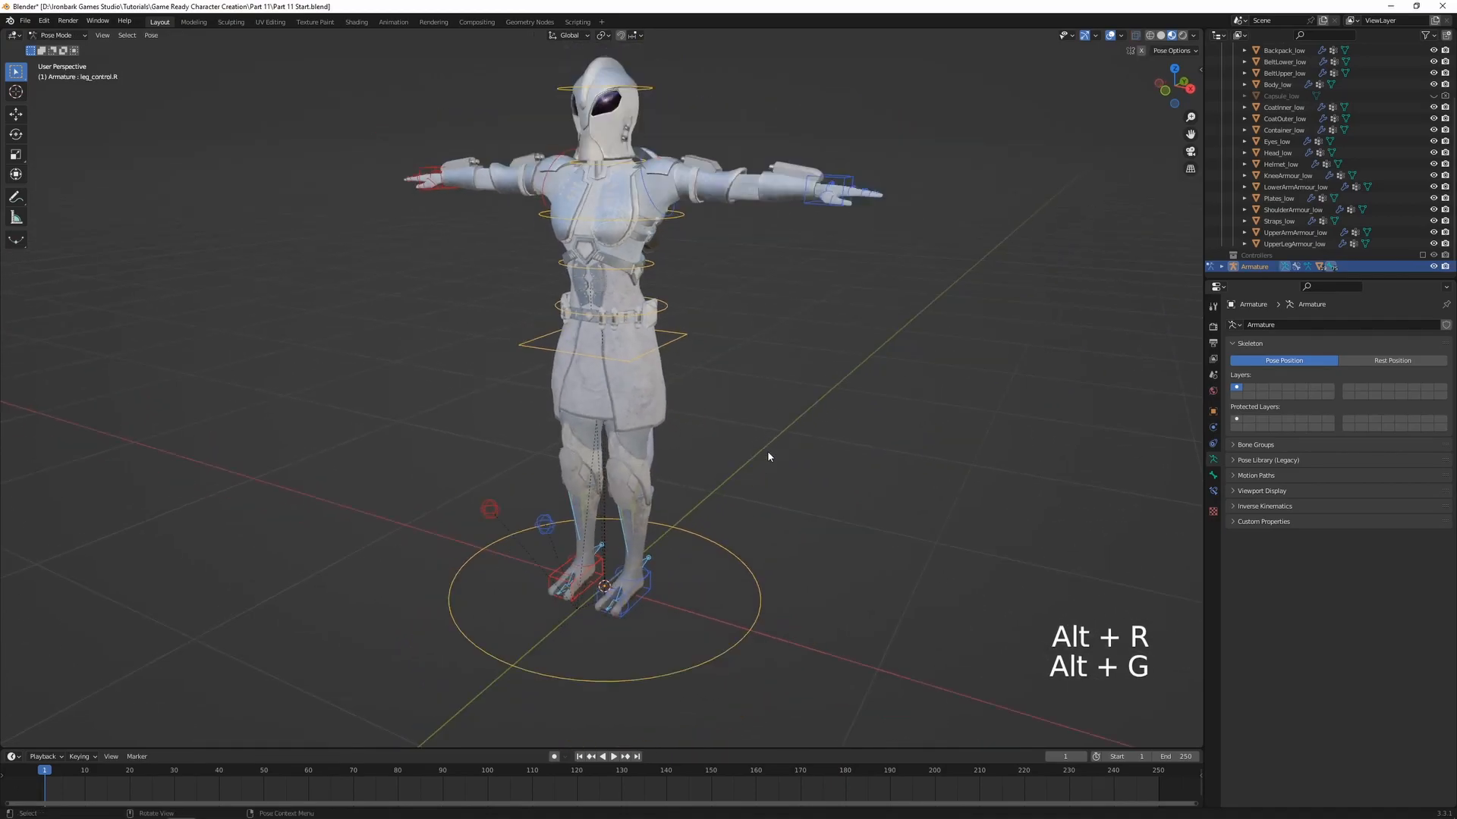
# Raise the left foot control and move it forward along global Y to test the coat over a lifted leg
pyautogui.press('g')
pyautogui.moveTo(649, 595); pyautogui.dragTo(582, 541, button='middle')
pyautogui.click(641, 545)
pyautogui.press('g')
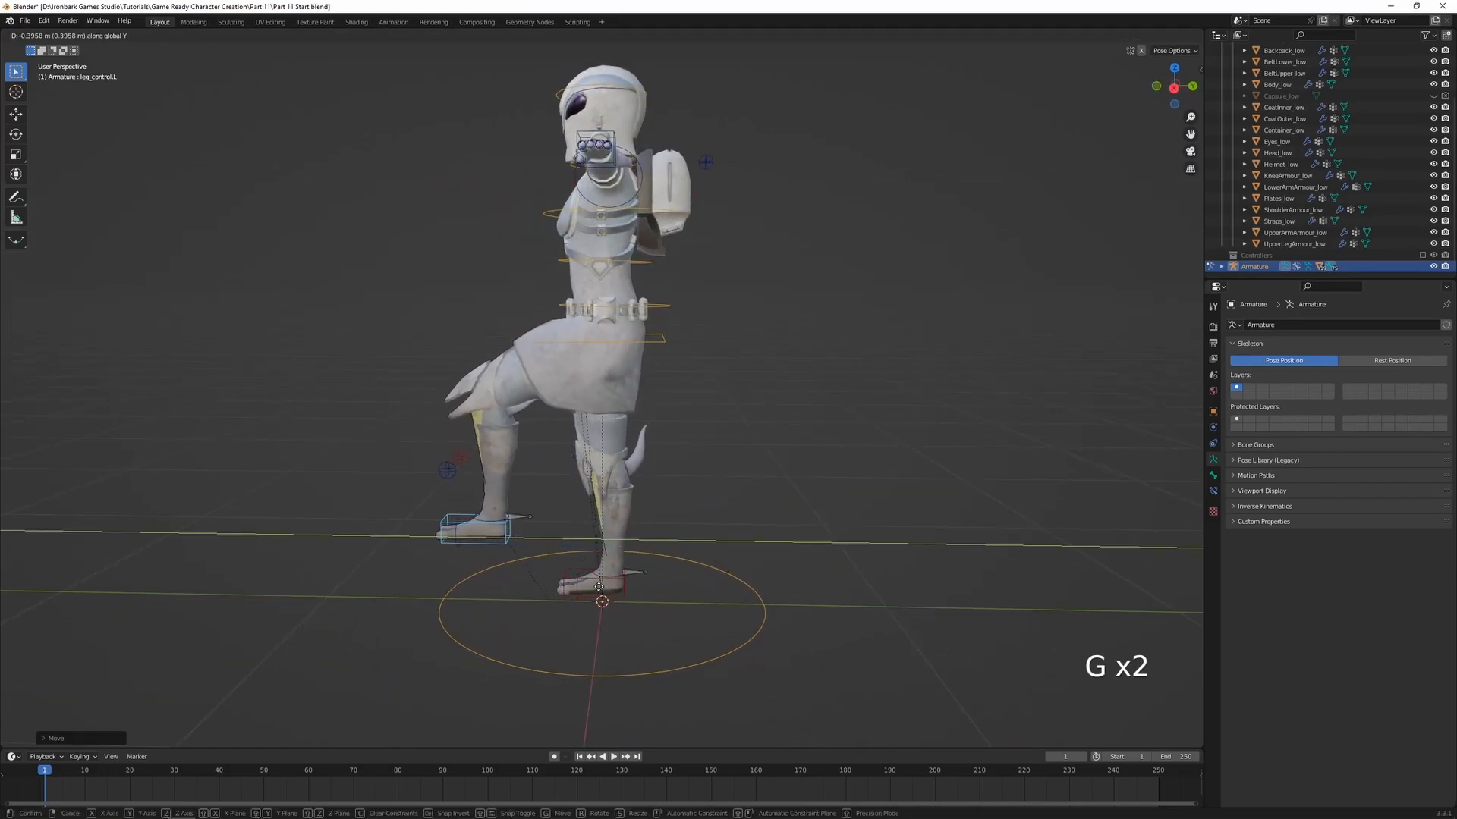
pyautogui.click(650, 301)
pyautogui.scroll(4, 599, 419)
pyautogui.moveTo(667, 404); pyautogui.dragTo(592, 403, button='middle')
pyautogui.moveTo(623, 309)
pyautogui.mouseDown(button='middle')
pyautogui.moveTo(658, 330)
pyautogui.moveTo(741, 320)
pyautogui.moveTo(630, 330)
pyautogui.mouseUp(button='middle')
pyautogui.scroll(-2, 725, 490)
# Move the right foot's leg_control.R backward along global Y into a long stride and inspect the coat
pyautogui.moveTo(727, 493); pyautogui.dragTo(680, 603, button='middle')
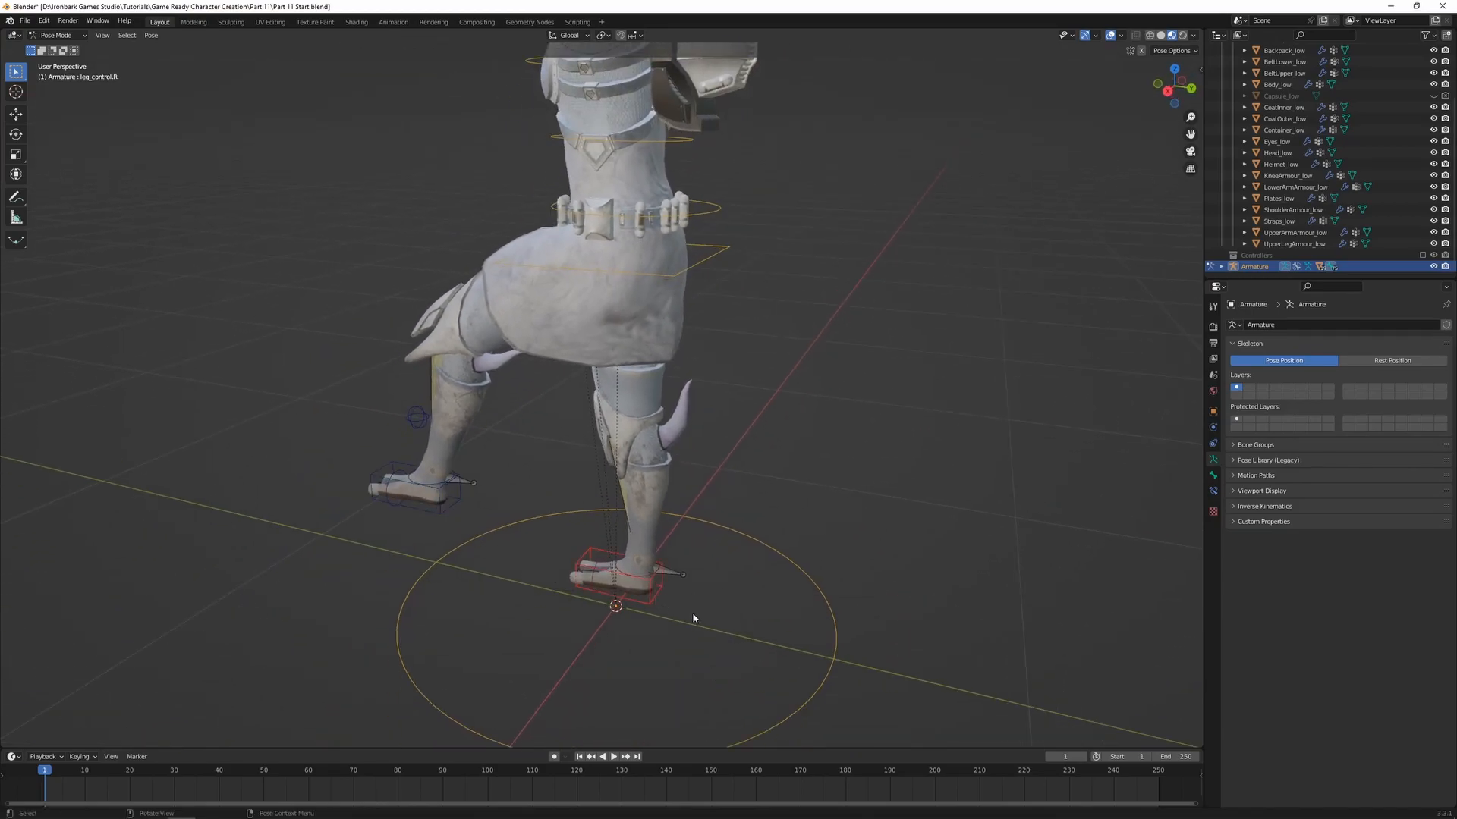
pyautogui.press('g')
pyautogui.press('g')
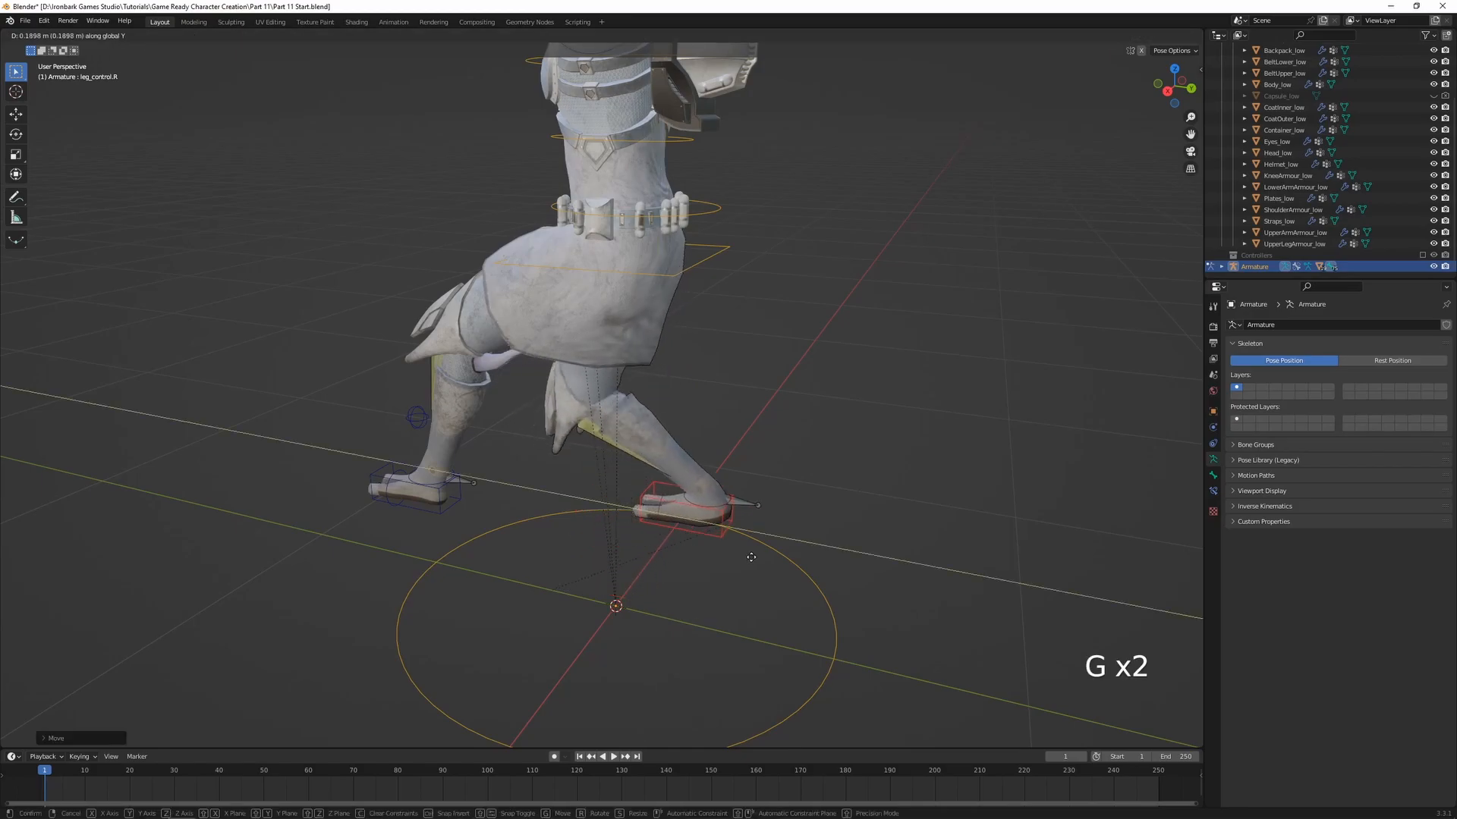
pyautogui.click(858, 569)
pyautogui.scroll(-4, 683, 552)
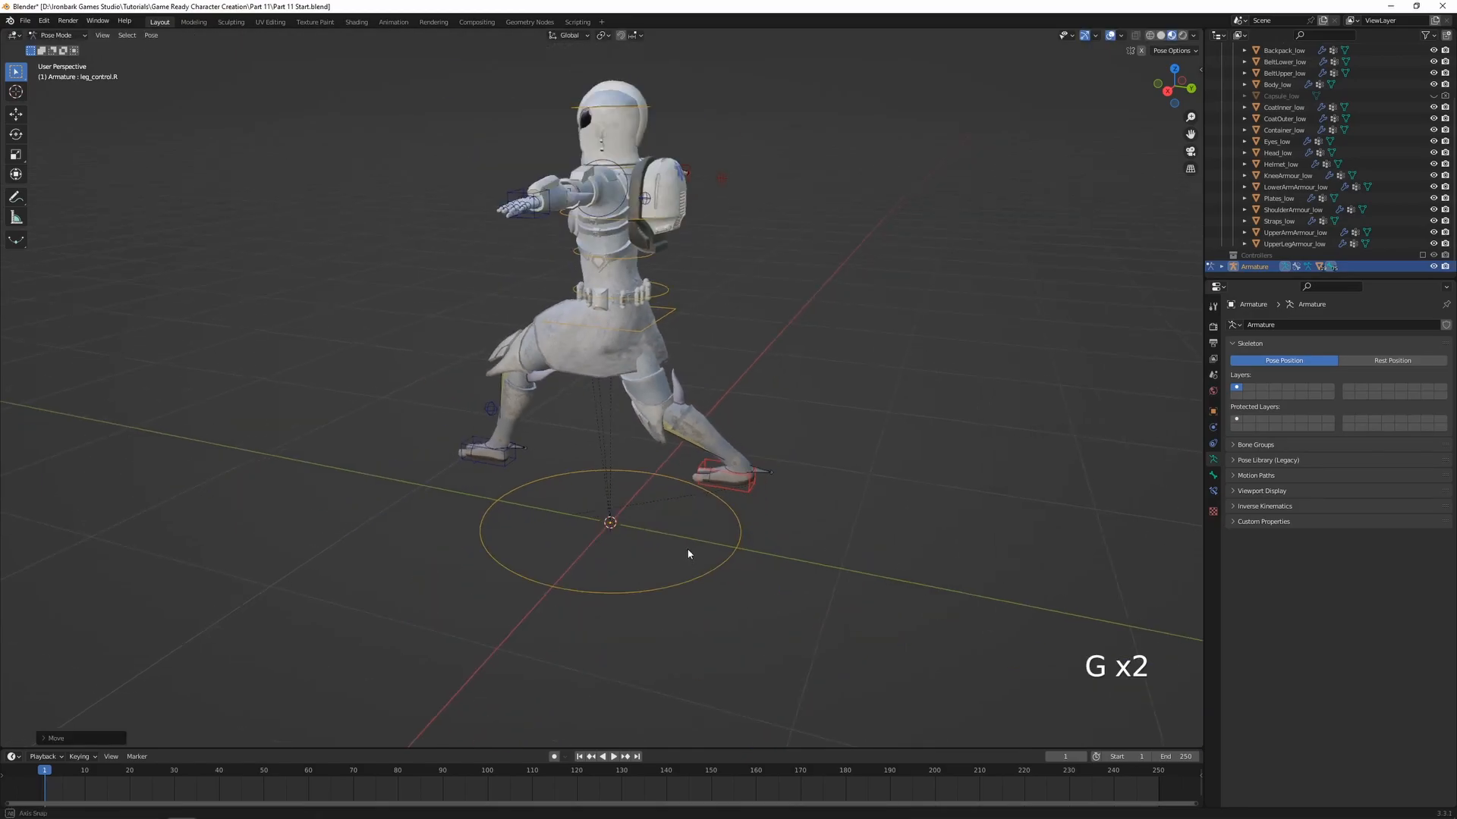
pyautogui.scroll(3, 694, 522)
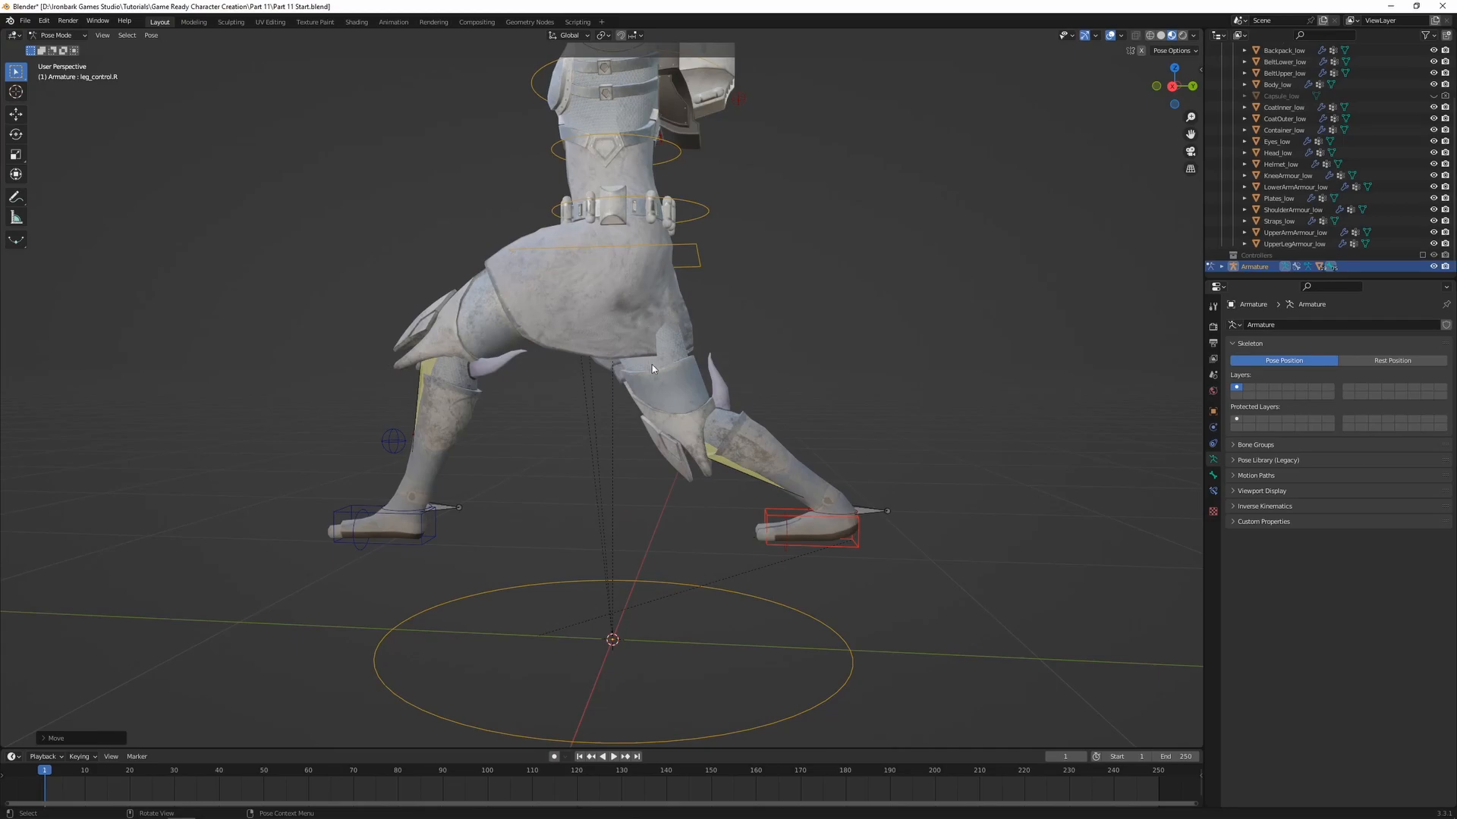
pyautogui.scroll(-2, 677, 329)
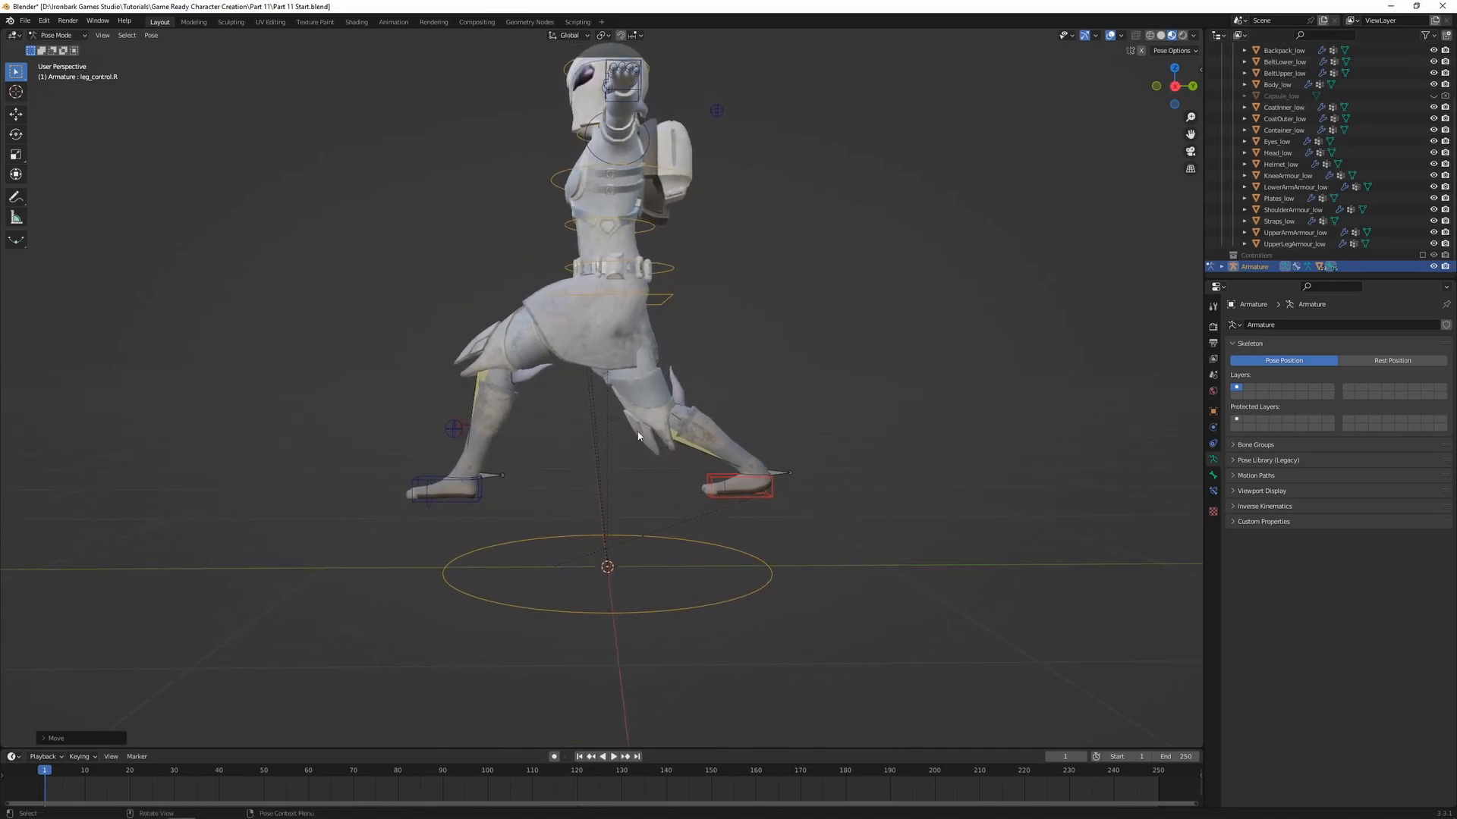
# Rotate the right foot control so the toes of the trailing foot point downward
pyautogui.press('r')
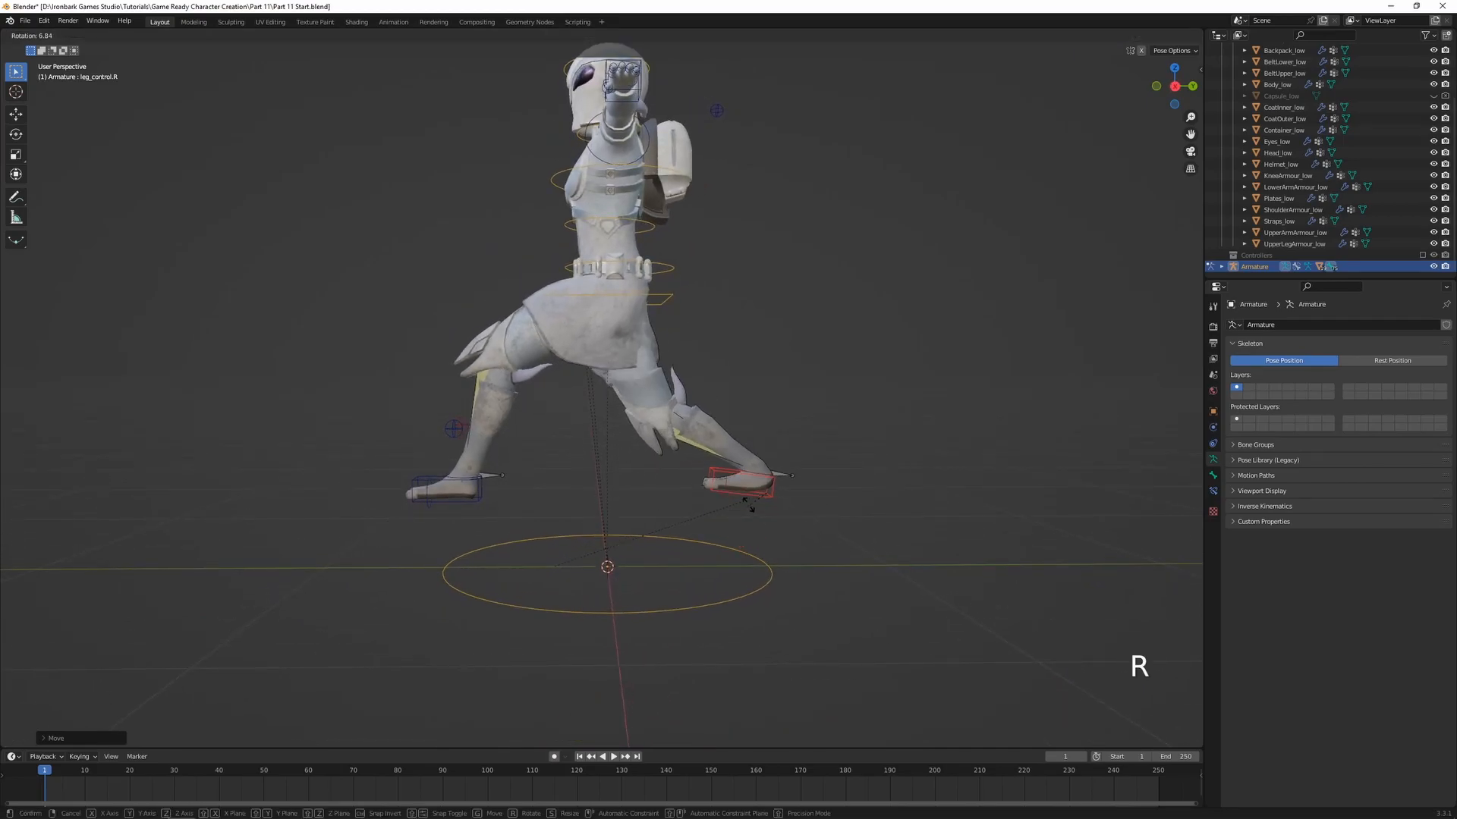
pyautogui.click(757, 527)
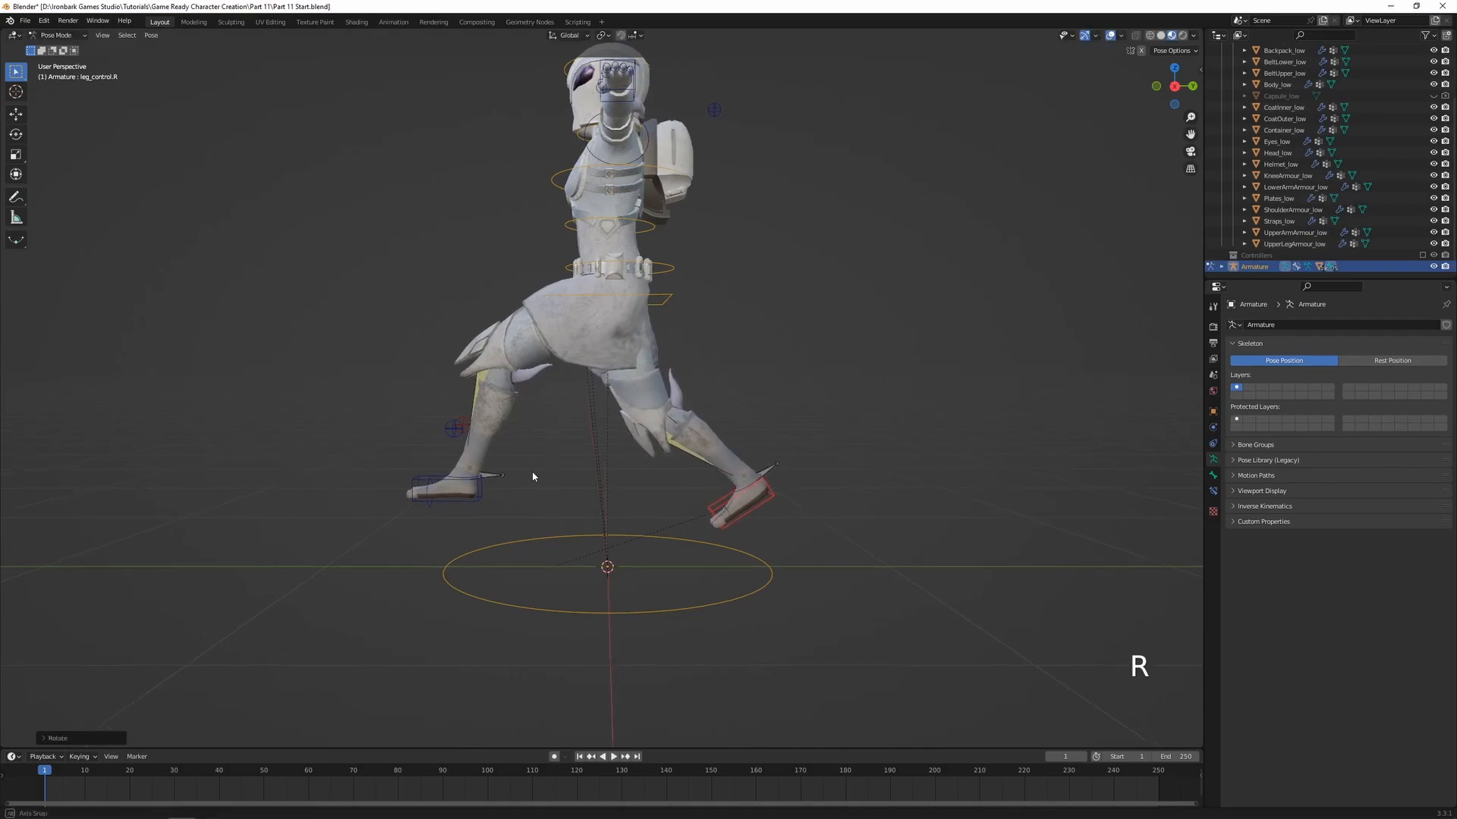
pyautogui.moveTo(529, 475); pyautogui.dragTo(681, 479, button='middle')
# Test moving the hips control in the stride pose, then cancel the move
pyautogui.keyDown('shift'); pyautogui.moveTo(660, 372); pyautogui.dragTo(689, 480, button='middle'); pyautogui.keyUp('shift')
pyautogui.scroll(1, 654, 438)
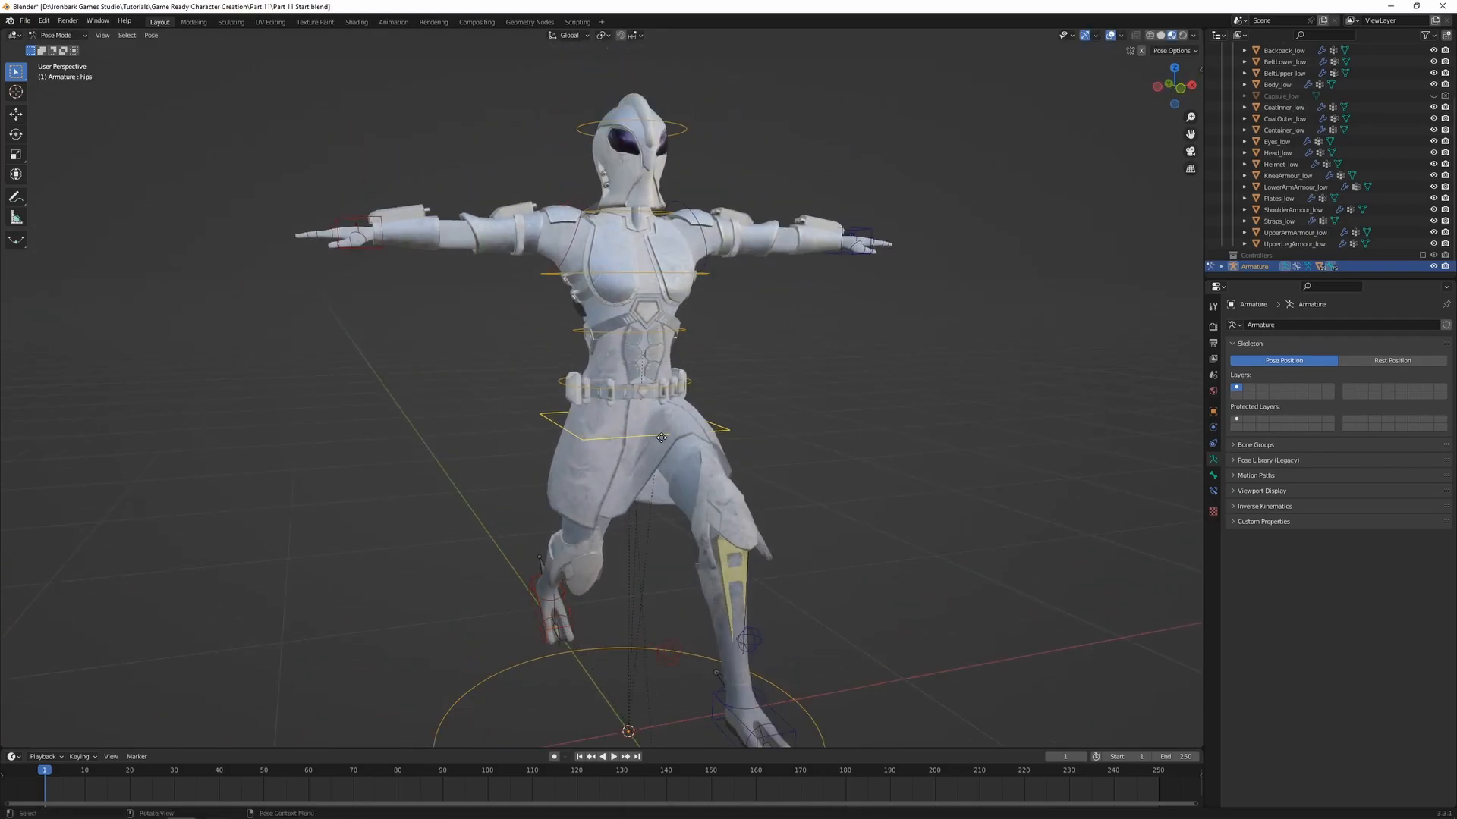
pyautogui.press('g')
pyautogui.rightClick(674, 382)
# Test the belt and coat deformation by trackball-rotating the spine.01 bone, then cancel the rotation
pyautogui.click(675, 382)
pyautogui.scroll(3, 680, 425)
pyautogui.press('r')
pyautogui.press('r')
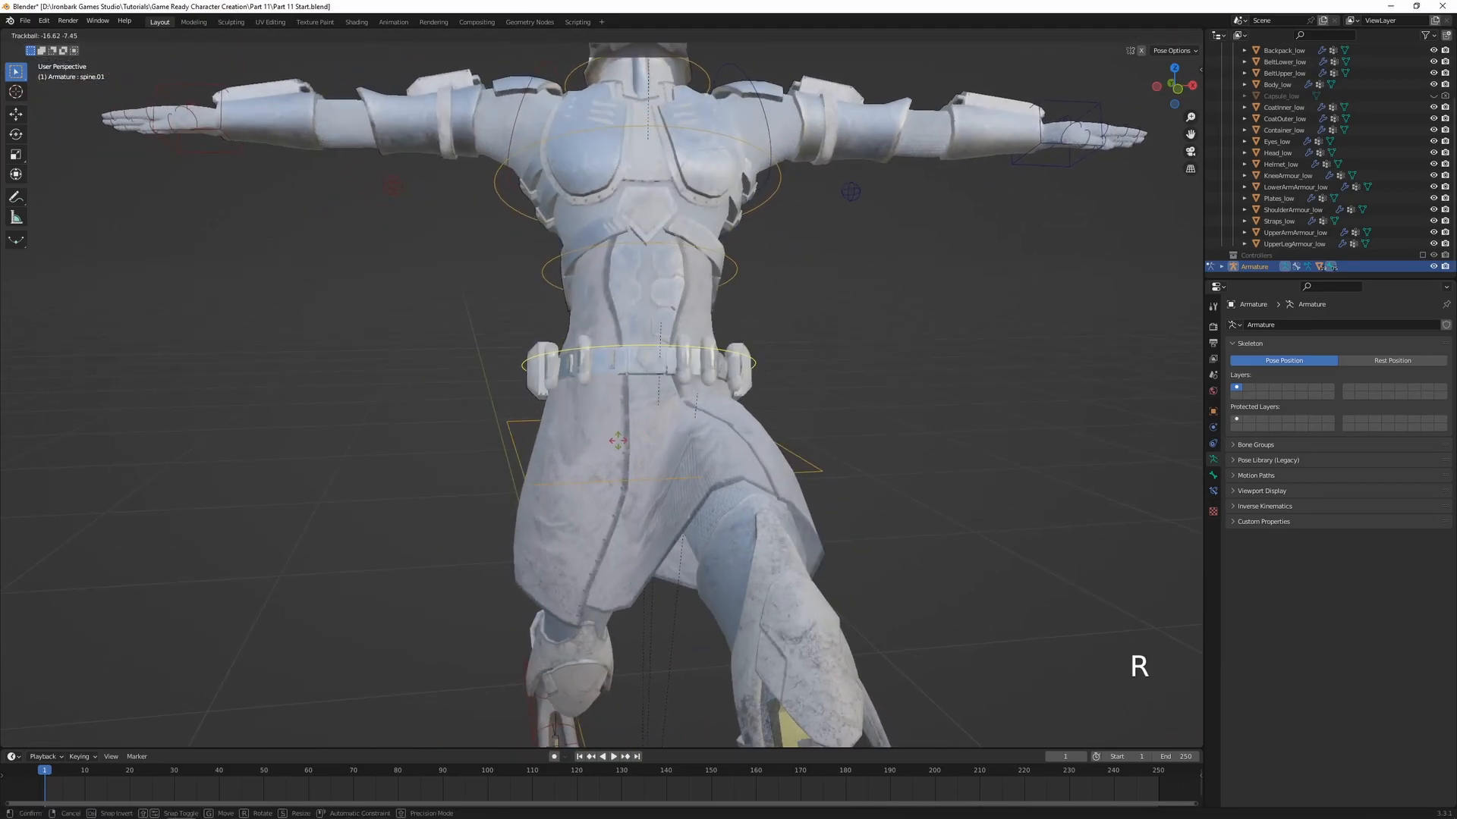
pyautogui.rightClick(739, 304)
# Trackball-rotate the spine.02 bone in several directions to test the waist and abdominal plates
pyautogui.press('r')
pyautogui.press('r')
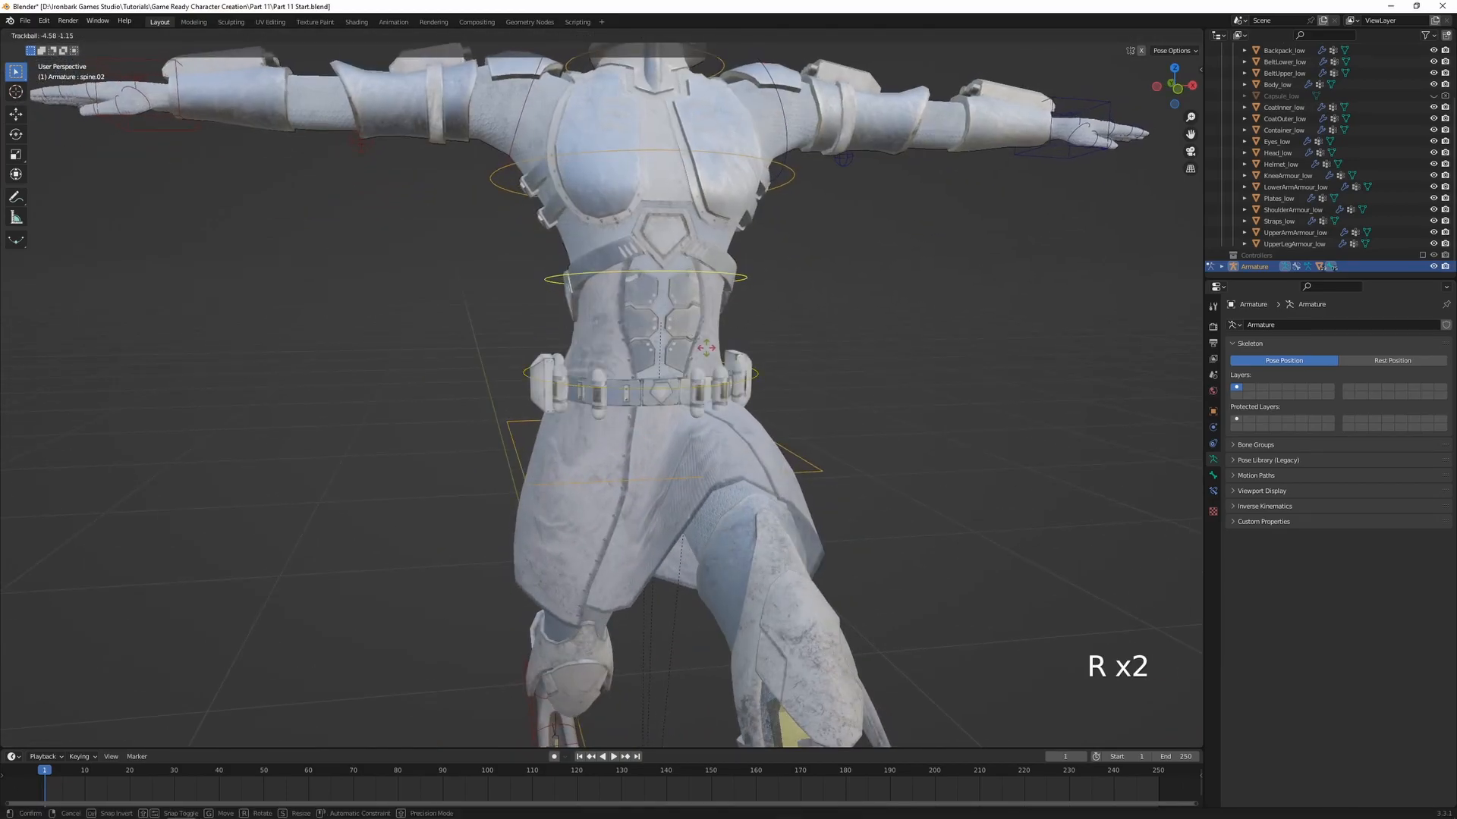
pyautogui.rightClick(701, 338)
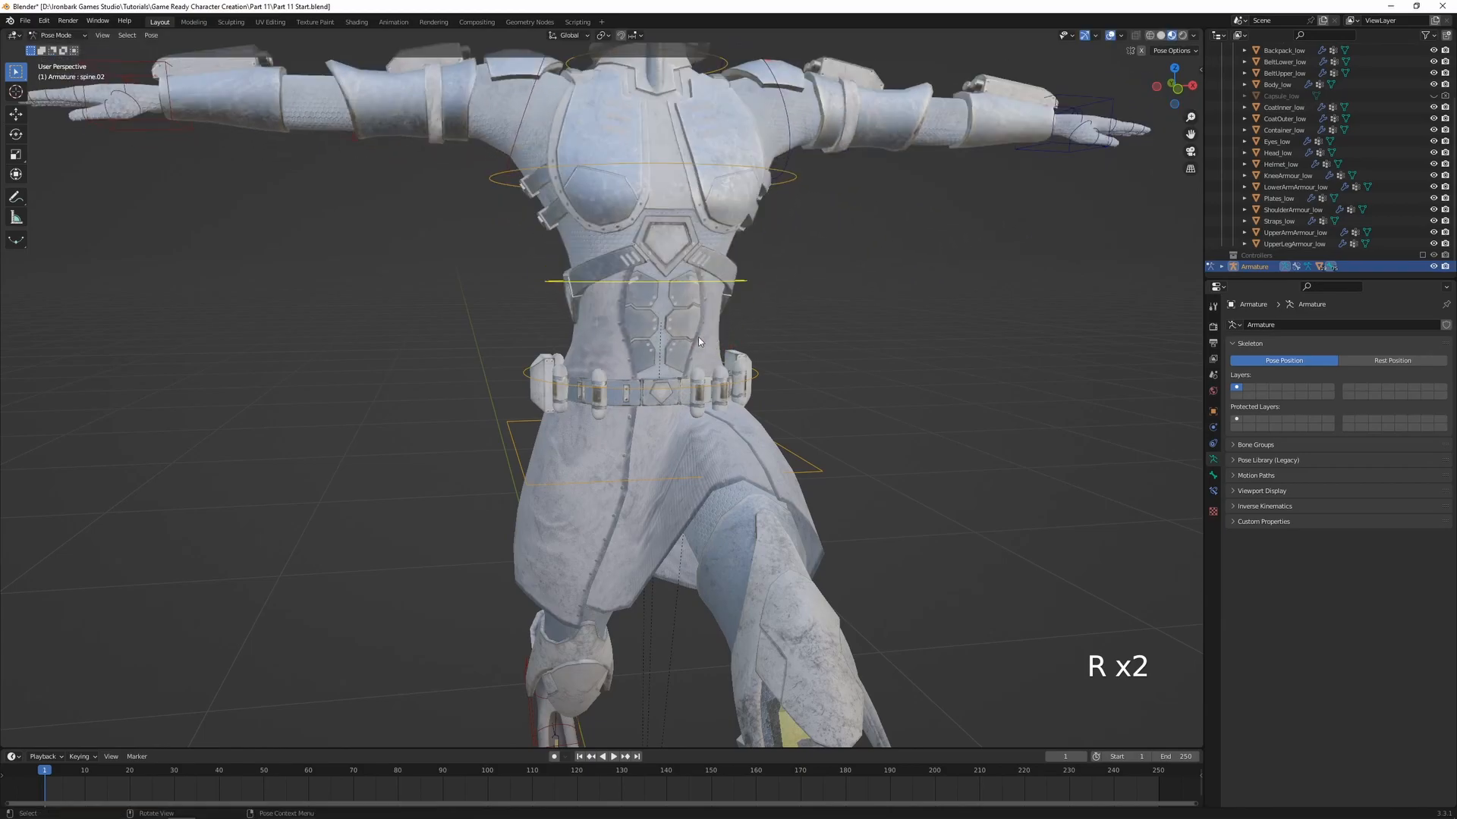
pyautogui.scroll(4, 668, 379)
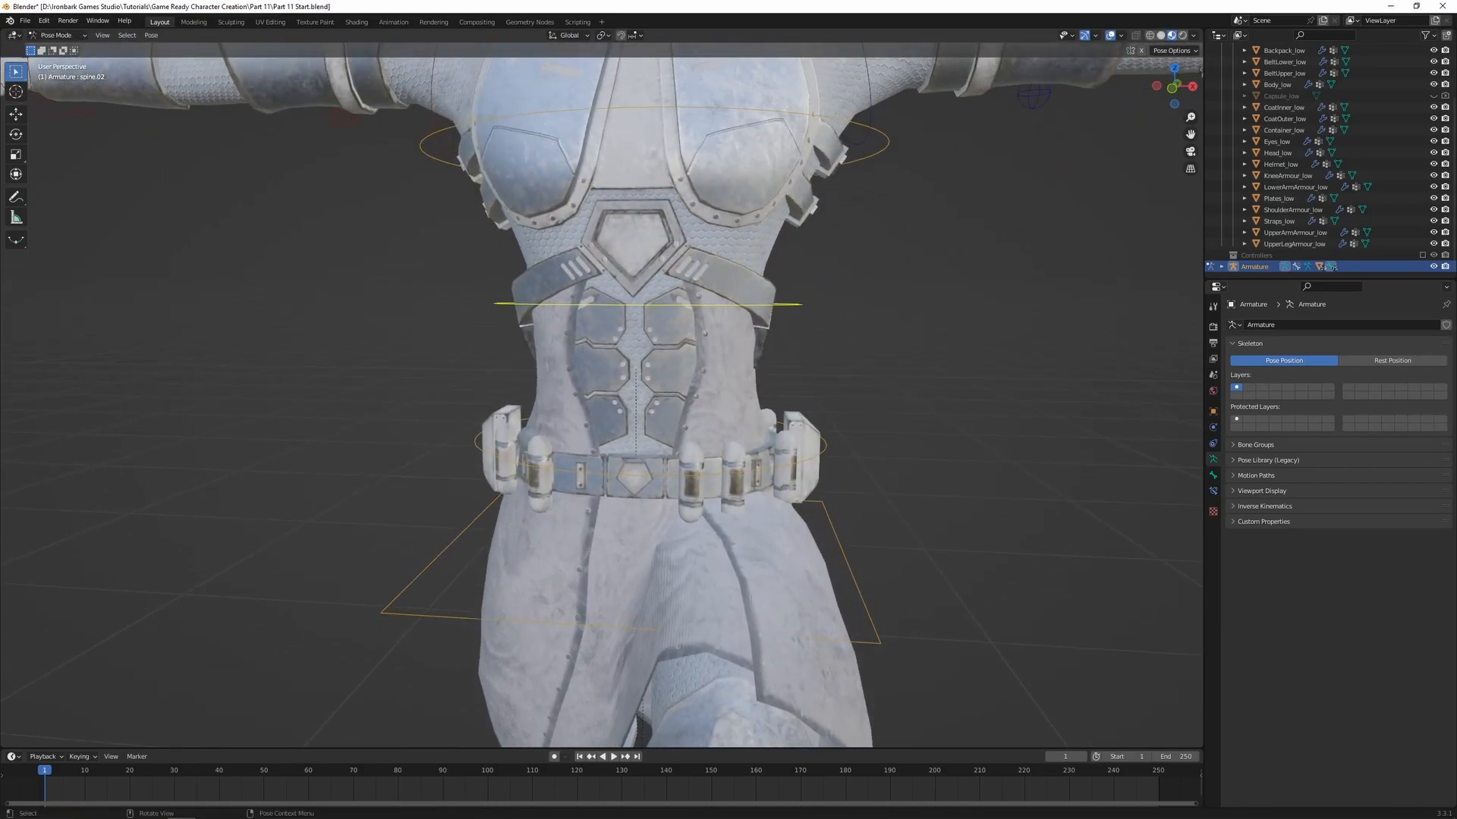
pyautogui.press('r')
pyautogui.press('r')
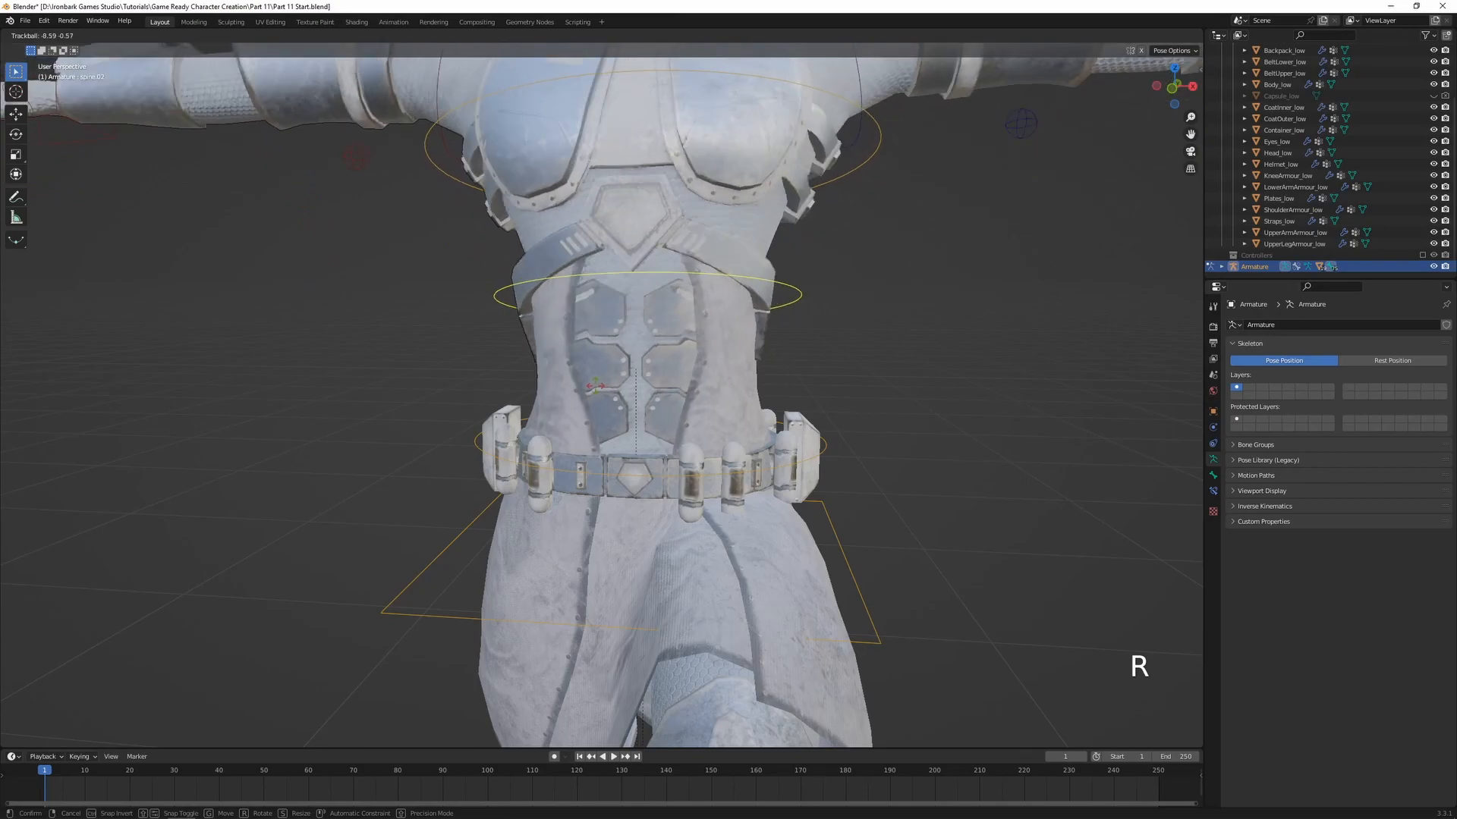
pyautogui.click(607, 388)
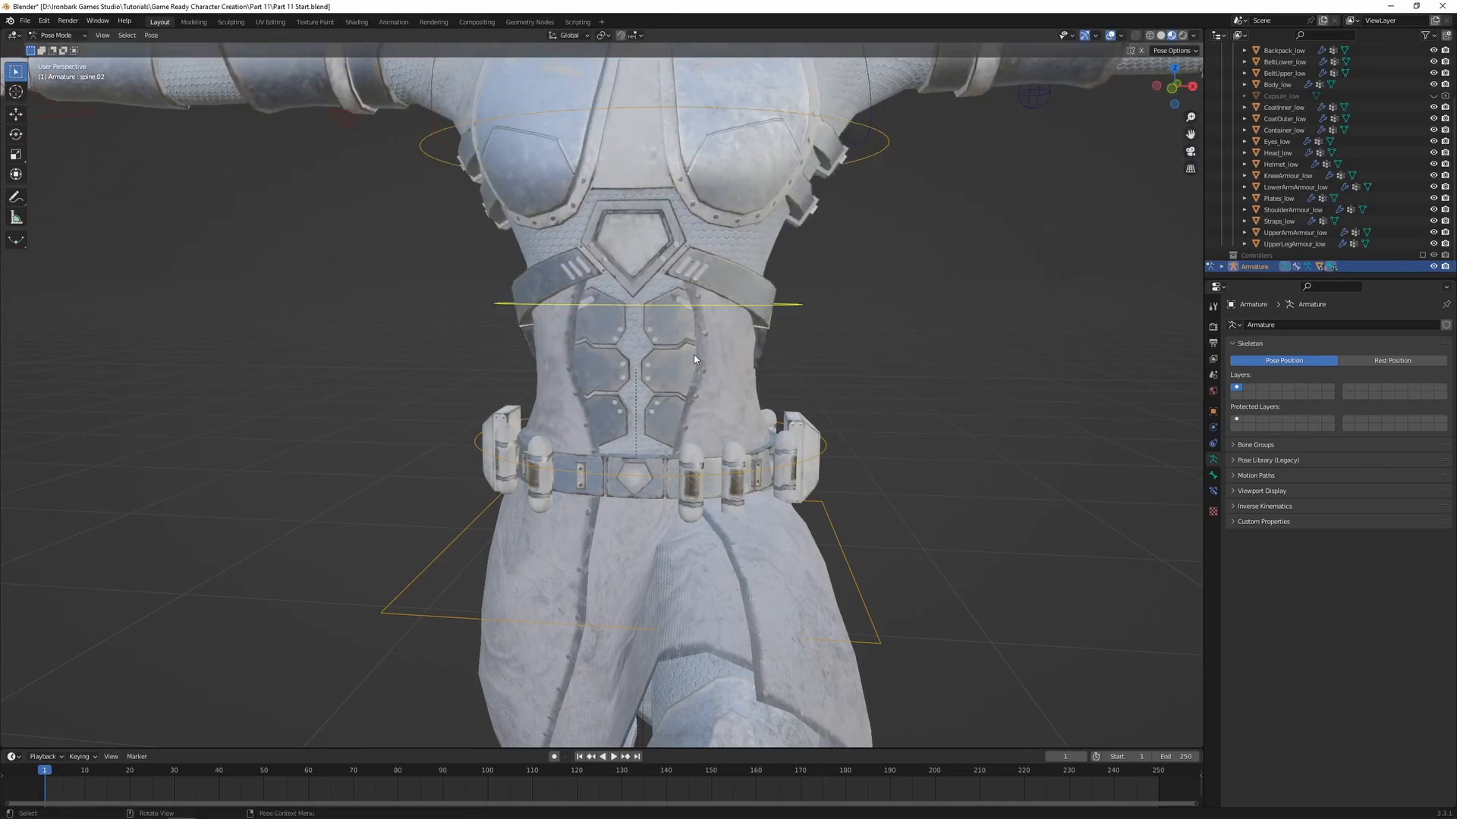
# Trackball-rotate the spine.03 bone to test the chest armour's deformation, cancelling each rotation
pyautogui.scroll(-2, 687, 349)
pyautogui.keyDown('shift'); pyautogui.moveTo(688, 349); pyautogui.dragTo(710, 444, button='middle'); pyautogui.keyUp('shift')
pyautogui.moveTo(747, 387); pyautogui.dragTo(650, 509, button='middle')
pyautogui.press('r')
pyautogui.press('r')
pyautogui.rightClick(700, 473)
pyautogui.press('r')
pyautogui.press('r')
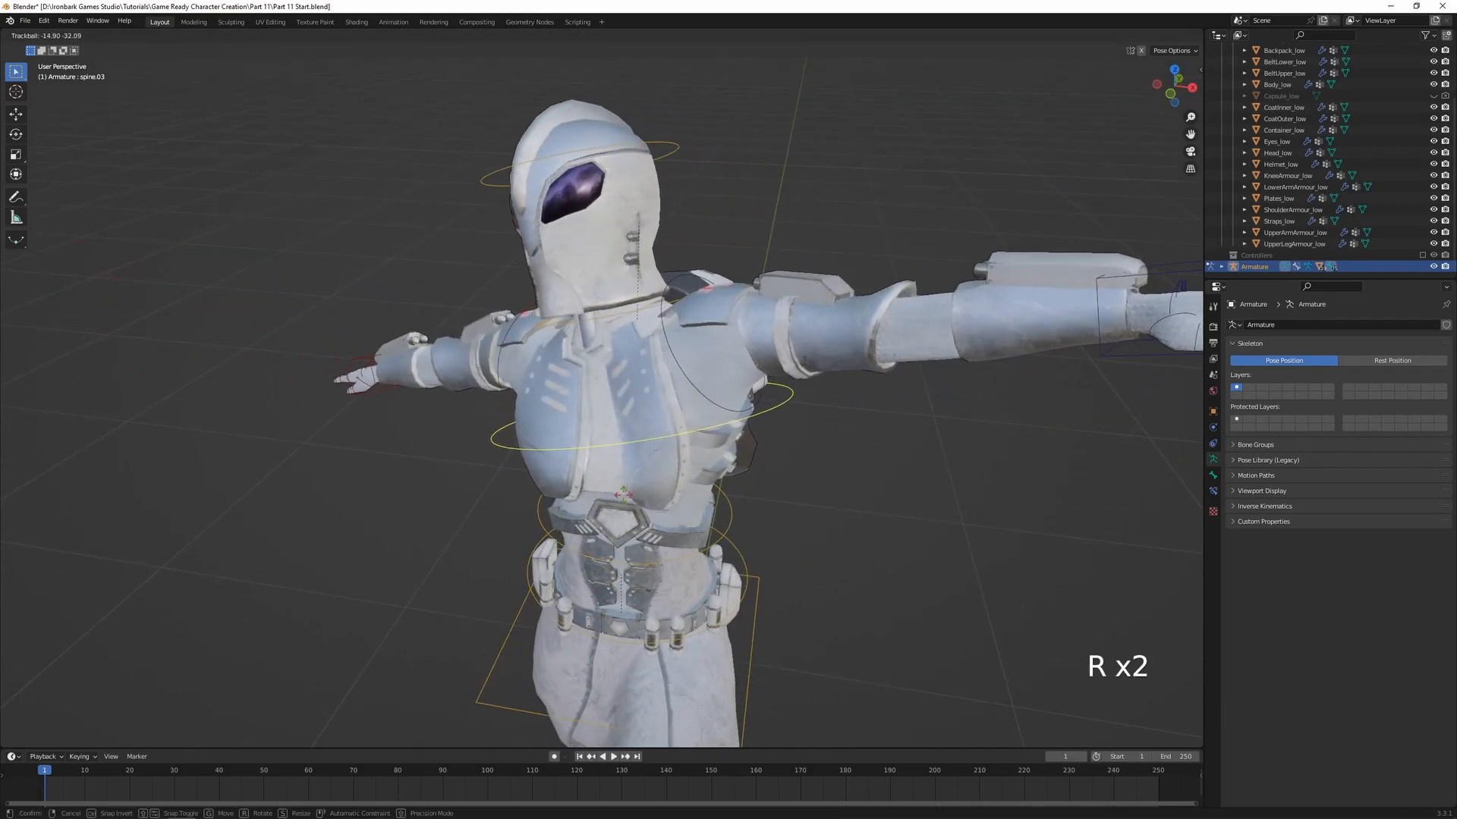
pyautogui.rightClick(756, 454)
# Rotate spine.03 again from a closer view, clear its rotation and inspect the chest armour and straps
pyautogui.moveTo(686, 478); pyautogui.dragTo(735, 481, button='middle')
pyautogui.keyDown('shift'); pyautogui.moveTo(735, 481); pyautogui.dragTo(497, 363, button='middle'); pyautogui.keyUp('shift')
pyautogui.press('r')
pyautogui.press('r')
pyautogui.click(600, 487)
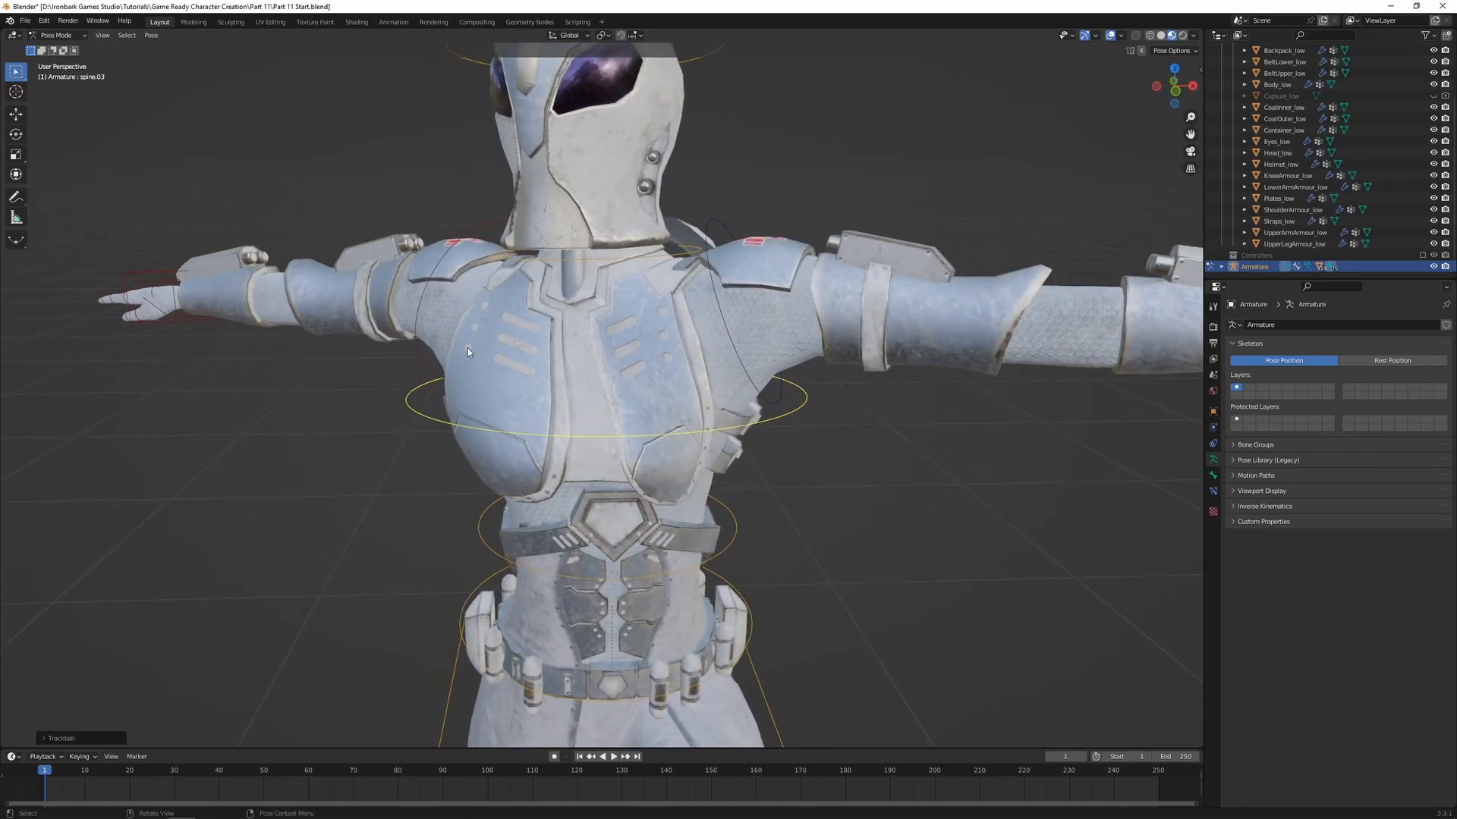
pyautogui.scroll(-5, 493, 365)
pyautogui.hotkey('alt', 'r')
pyautogui.scroll(3, 530, 413)
pyautogui.moveTo(531, 413); pyautogui.dragTo(648, 456, button='middle')
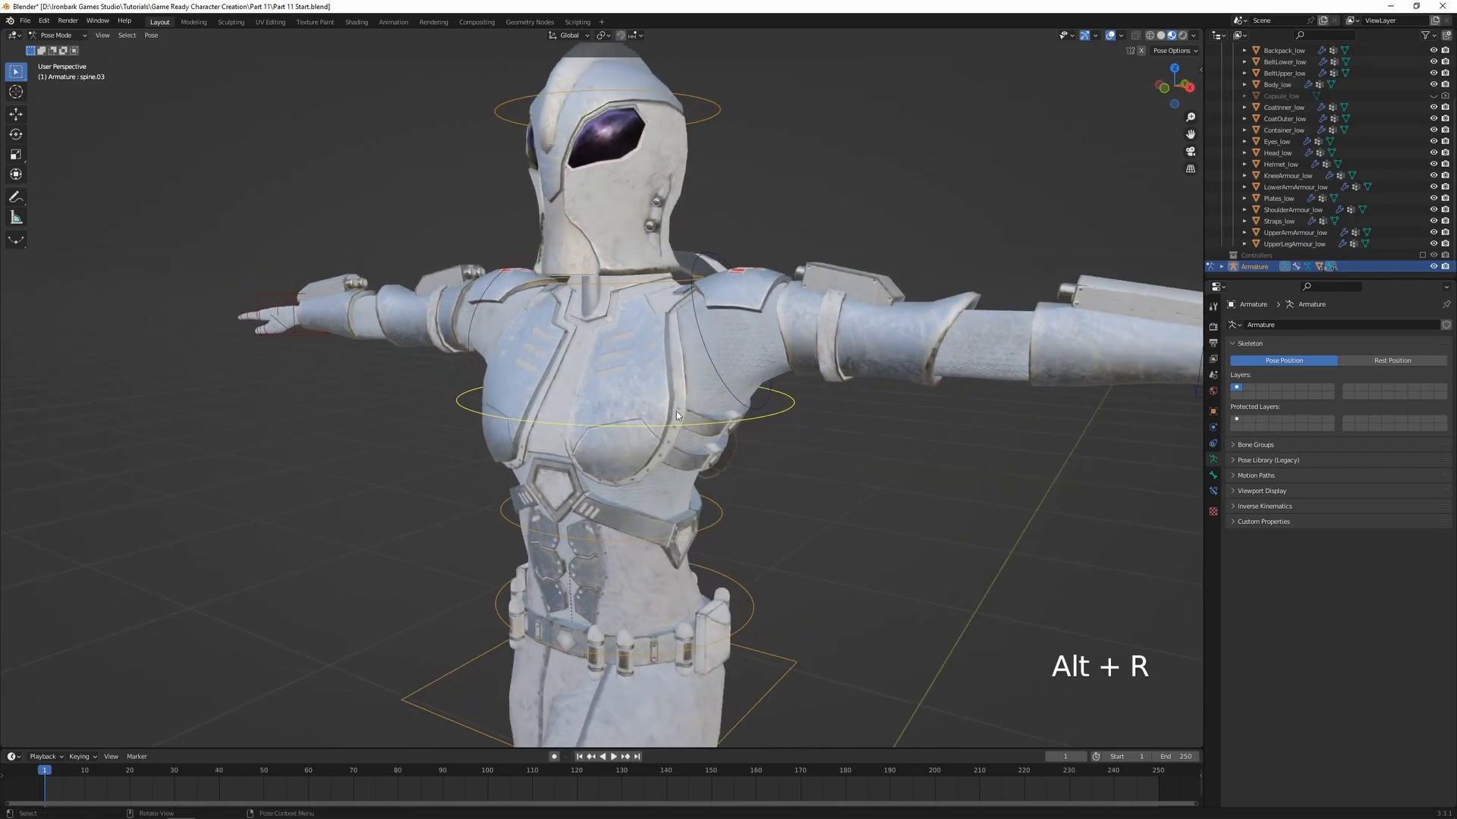
pyautogui.moveTo(607, 389)
pyautogui.mouseDown(button='middle')
pyautogui.moveTo(642, 424)
pyautogui.moveTo(604, 413)
pyautogui.moveTo(585, 384)
pyautogui.mouseUp(button='middle')
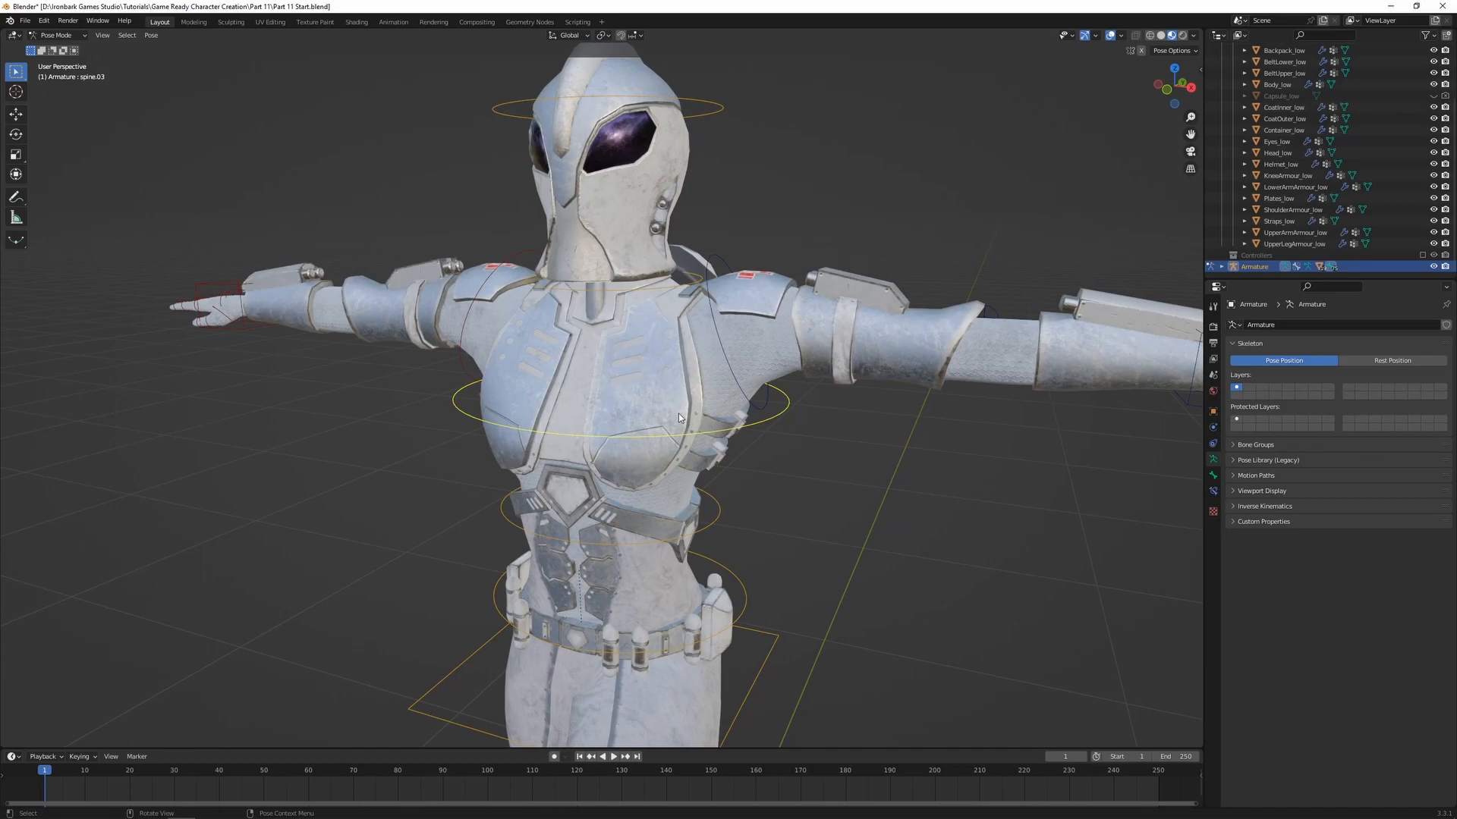
# Test rotating the shoulder.L bone downward from the front, then cancel the rotation
pyautogui.click(728, 340)
pyautogui.scroll(-3, 725, 346)
pyautogui.moveTo(696, 368); pyautogui.dragTo(770, 427, button='middle')
pyautogui.press('r')
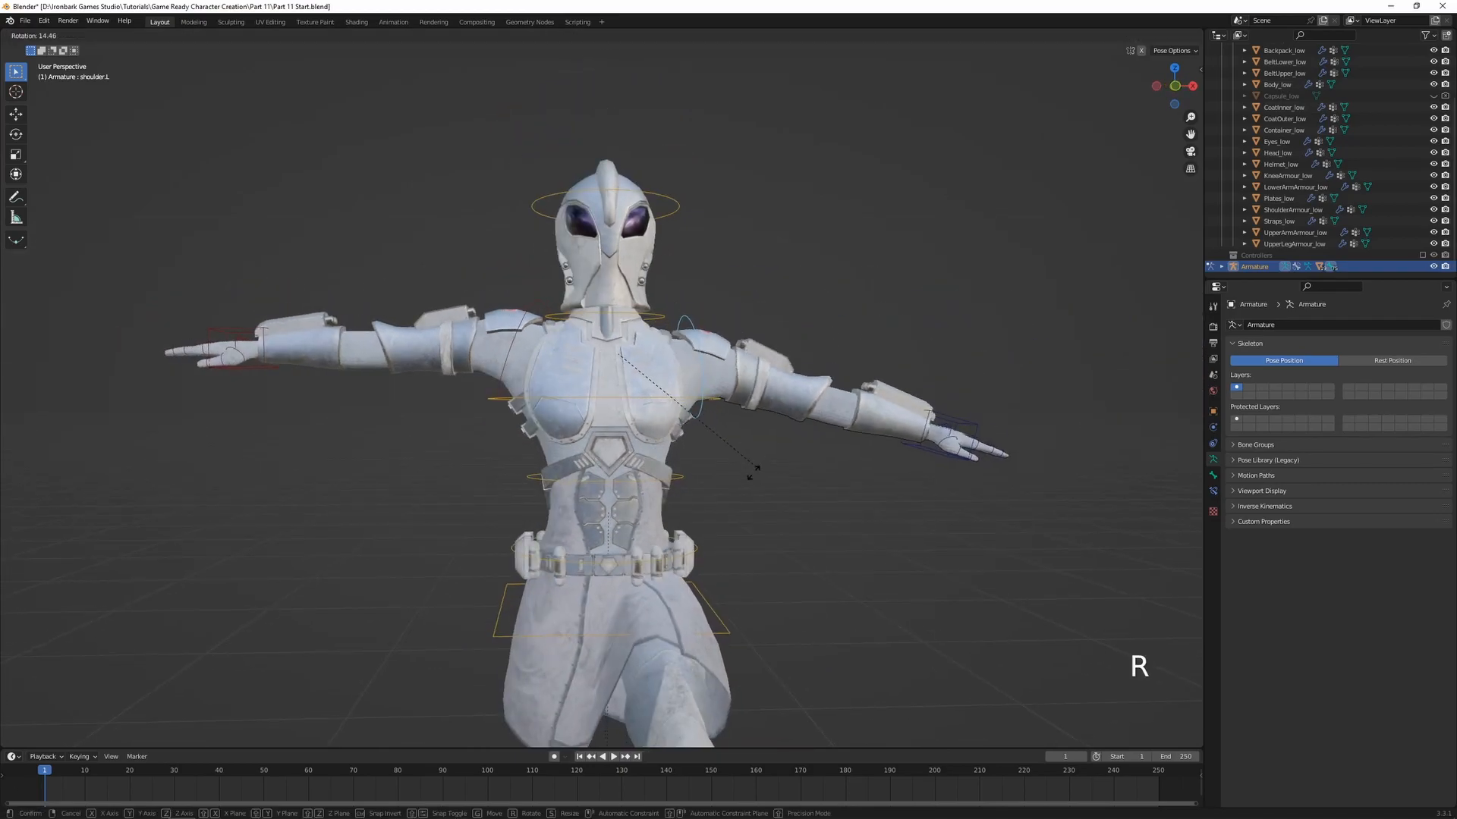
pyautogui.rightClick(767, 428)
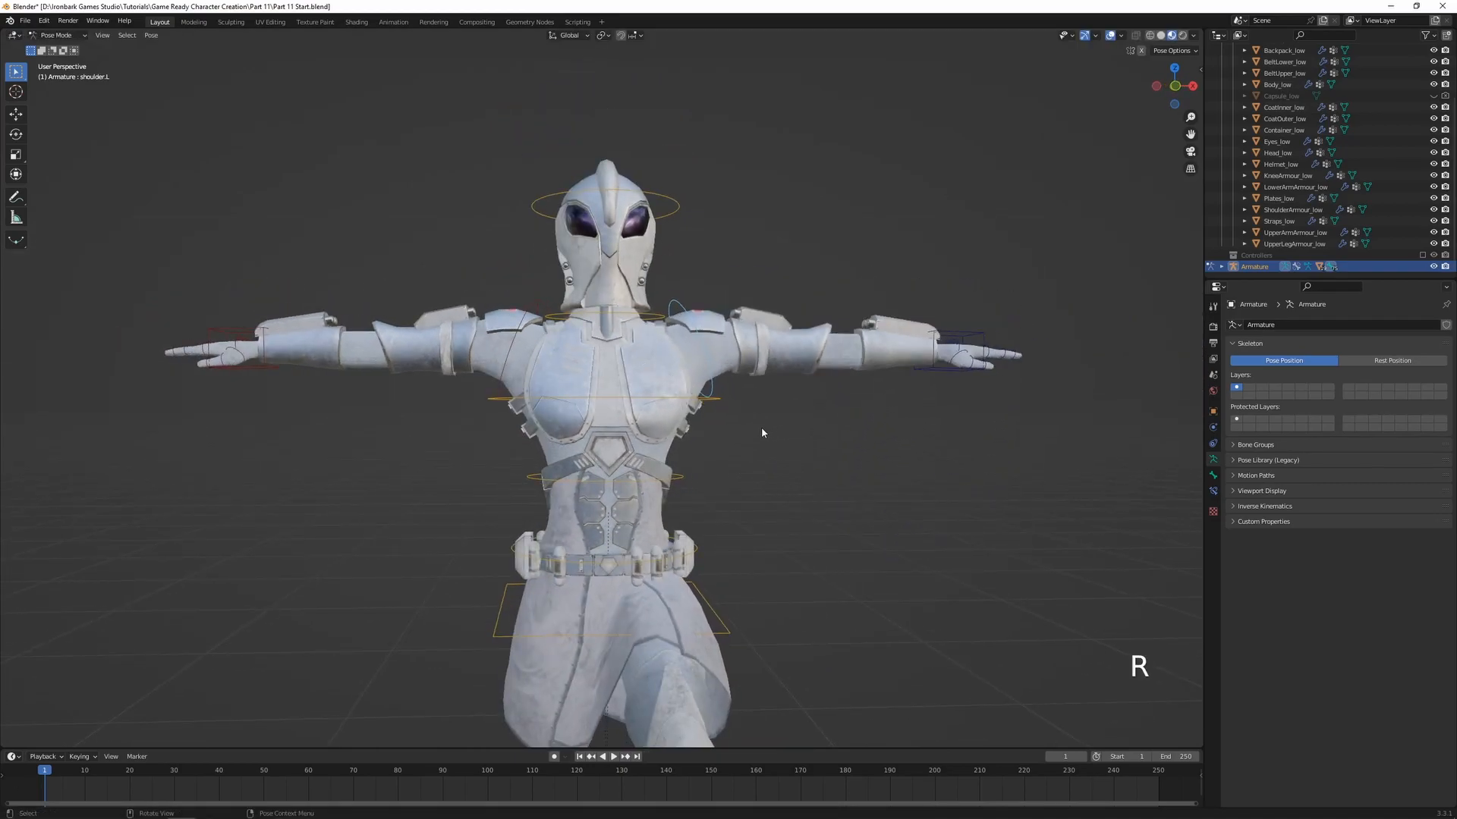
# Rotate shoulder.L upward and back down to check the shoulder deformation, then clear its rotation
pyautogui.moveTo(767, 429); pyautogui.dragTo(751, 475, button='middle')
pyautogui.press('r')
pyautogui.click(682, 370)
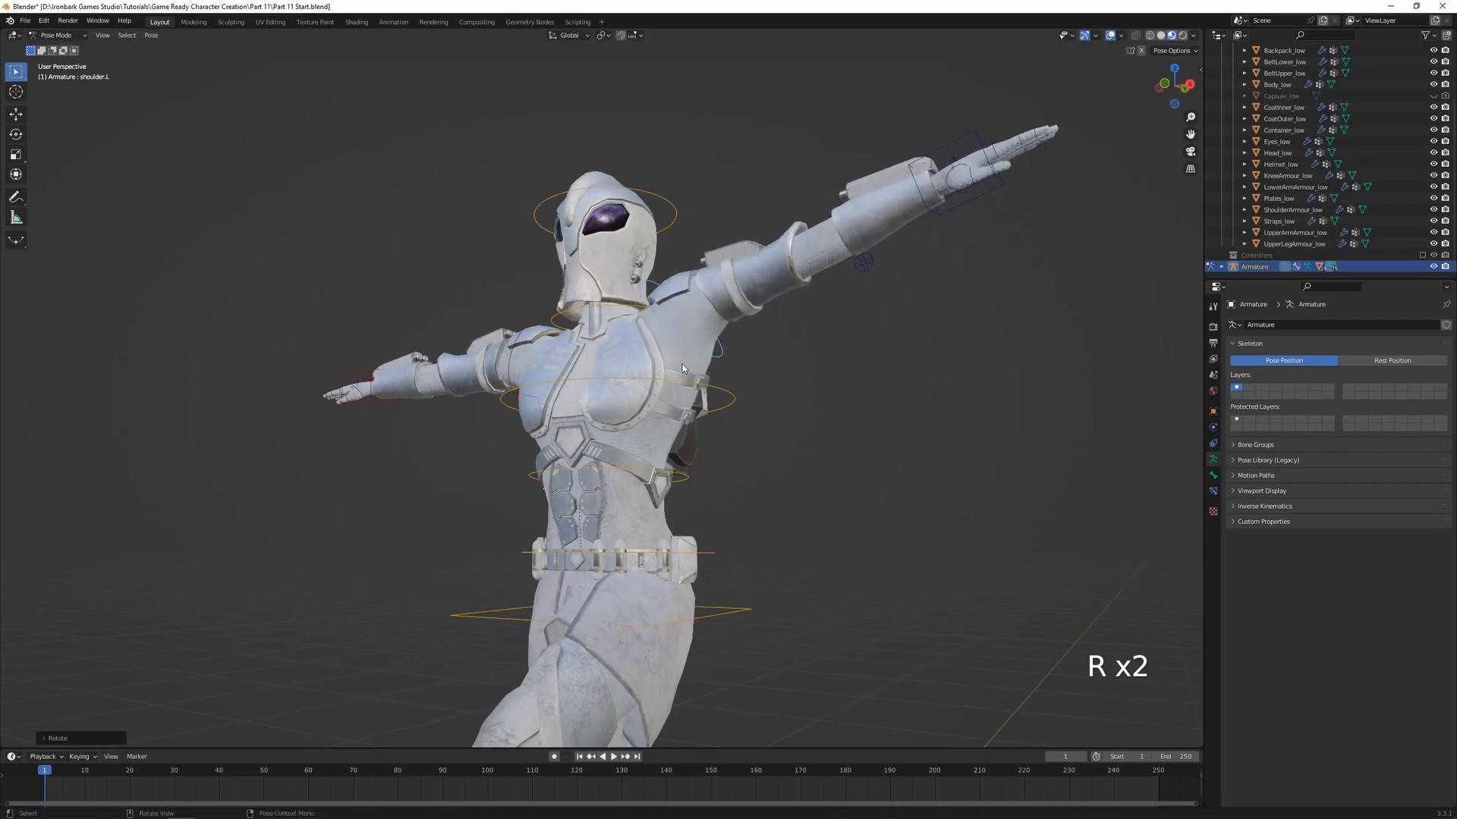
pyautogui.press('r')
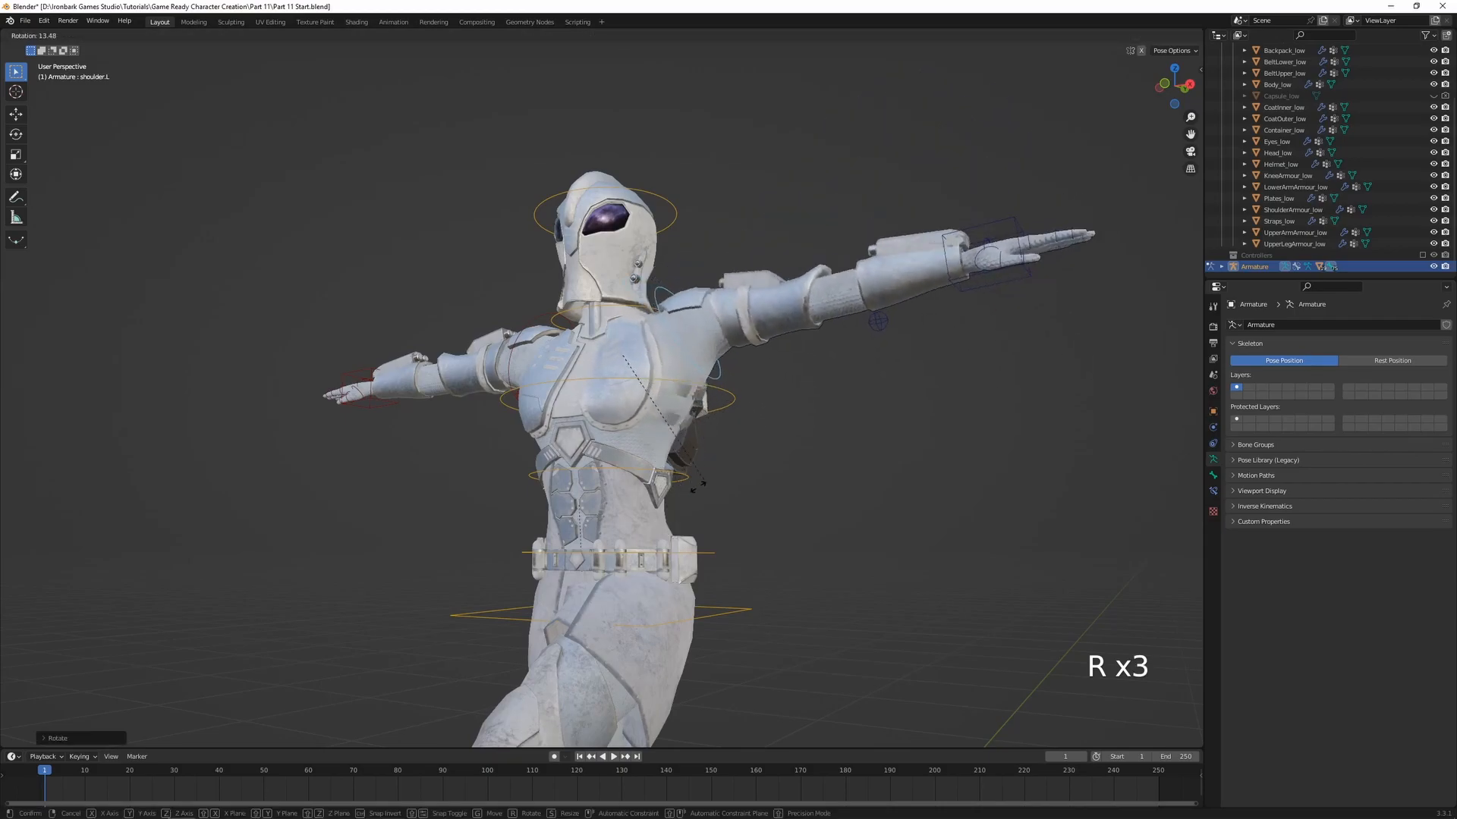
pyautogui.click(727, 454)
pyautogui.moveTo(727, 453); pyautogui.dragTo(748, 465, button='middle')
pyautogui.hotkey('alt', 'r')
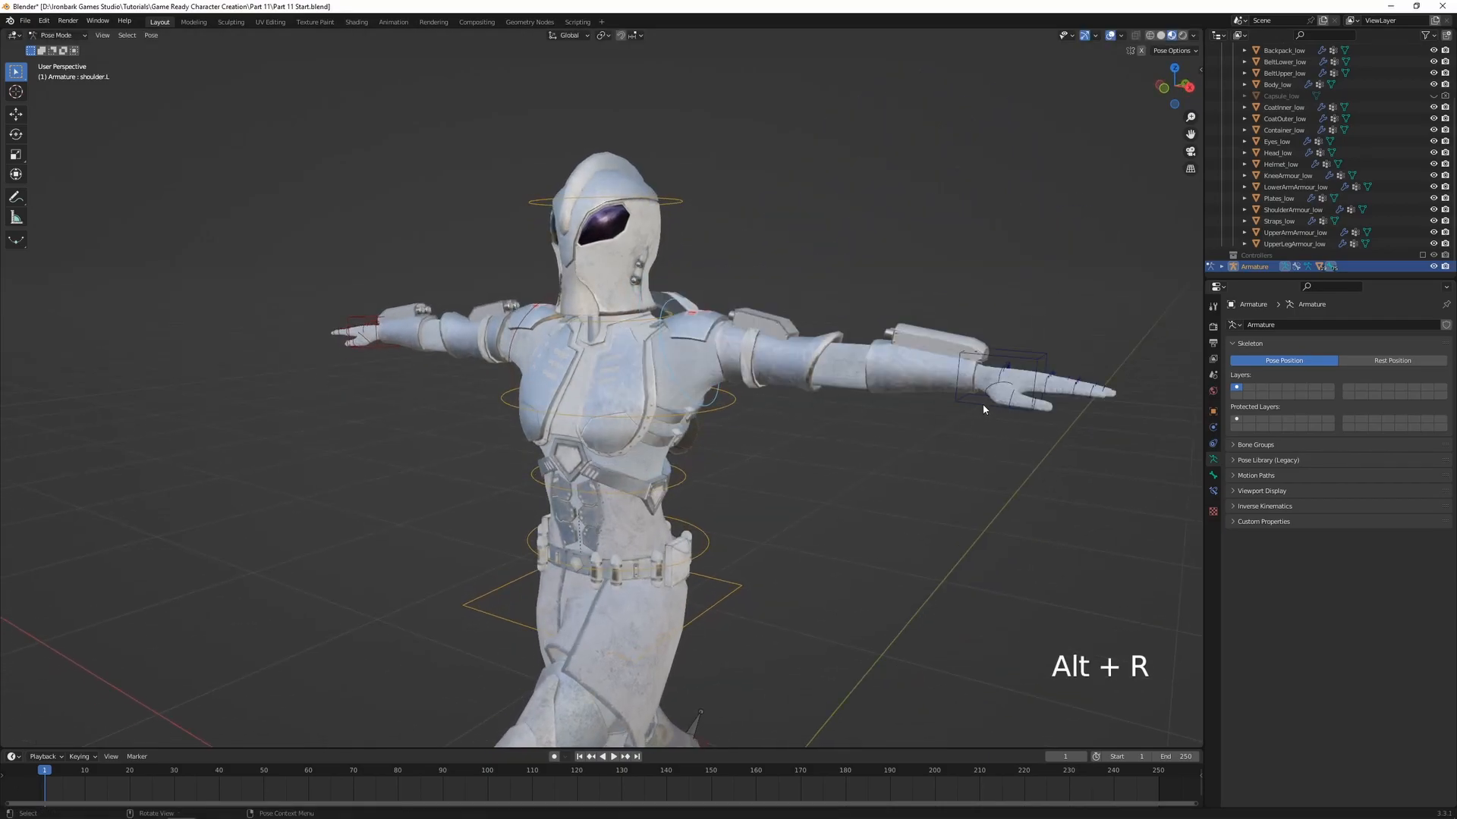
# Lower the left arm's IK control toward the character's side and rotate the hand
pyautogui.click(983, 362)
pyautogui.press('g')
pyautogui.press('r')
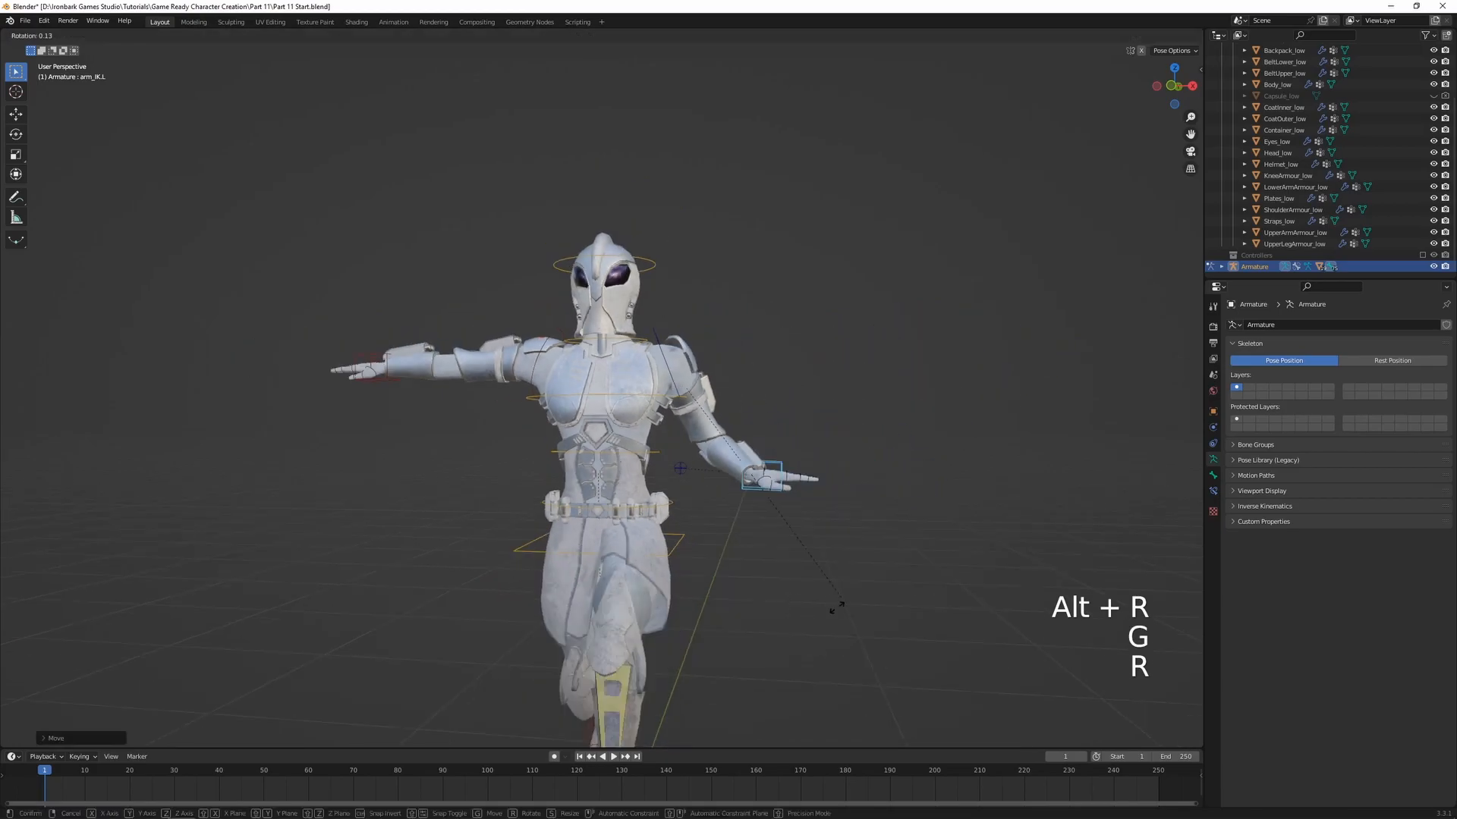
pyautogui.click(707, 612)
pyautogui.moveTo(710, 613); pyautogui.dragTo(538, 575, button='middle')
pyautogui.press('r')
pyautogui.click(609, 619)
# Reposition the left arm's IK control and trackball-rotate the hand to follow the bent forearm
pyautogui.press('g')
pyautogui.click(594, 598)
pyautogui.press('g')
pyautogui.click(650, 614)
pyautogui.press('r')
pyautogui.press('r')
pyautogui.click(624, 591)
# Place the left arm's IK control in front of the waist and rotate the hand to point forward
pyautogui.press('g')
pyautogui.click(660, 595)
pyautogui.press('g')
pyautogui.click(518, 507)
pyautogui.press('r')
pyautogui.click(528, 525)
pyautogui.moveTo(528, 525); pyautogui.dragTo(523, 553, button='middle')
pyautogui.press('r')
pyautogui.press('r')
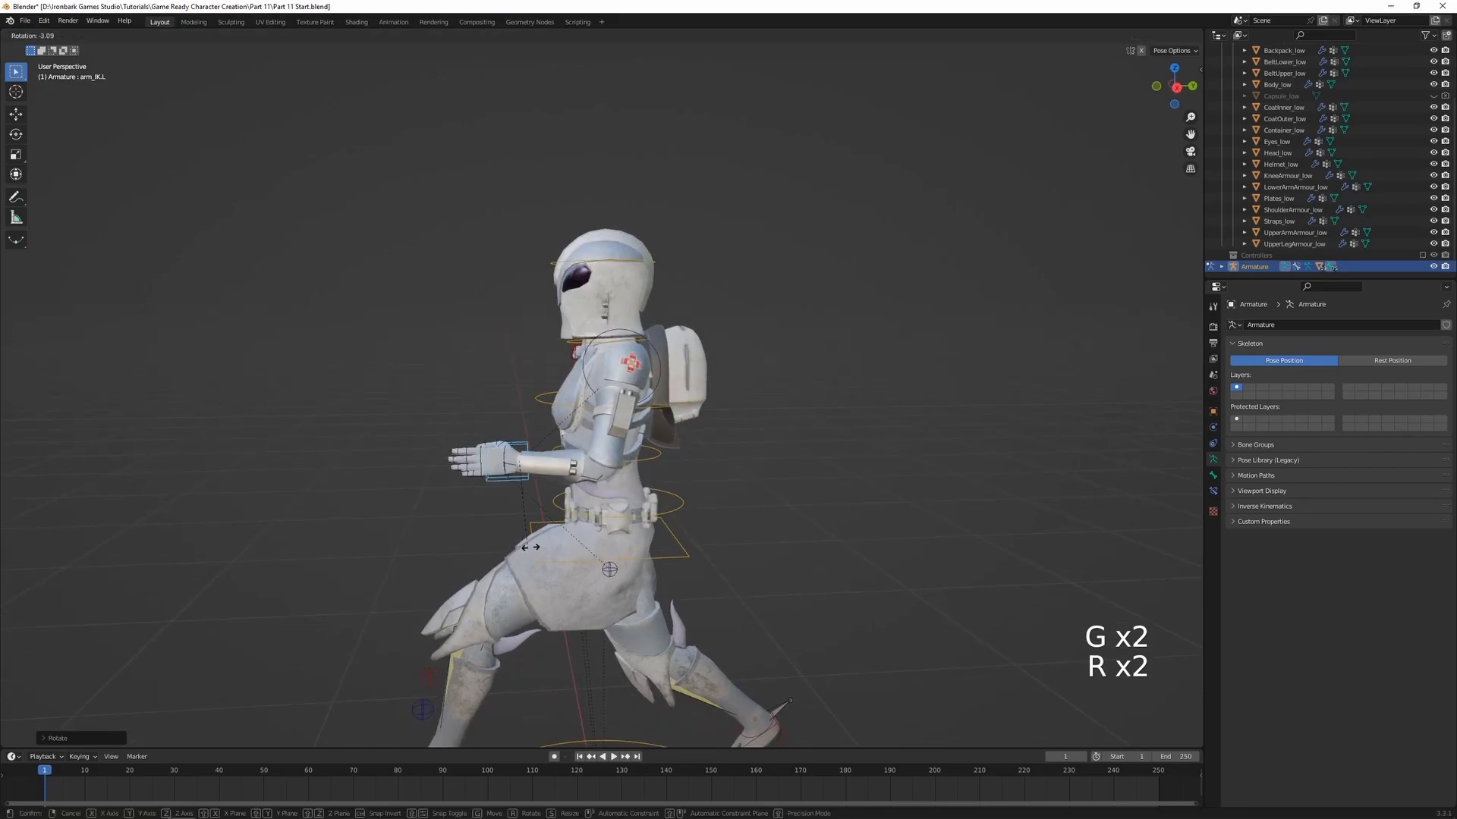
pyautogui.click(458, 509)
# Test curling the right hand's f_index.01.R bone about its local X axis, then cancel the rotation
pyautogui.scroll(3, 425, 524)
pyautogui.keyDown('shift'); pyautogui.moveTo(366, 541); pyautogui.dragTo(660, 416, button='middle'); pyautogui.keyUp('shift')
pyautogui.scroll(3, 577, 429)
pyautogui.scroll(-8, 504, 439)
pyautogui.moveTo(504, 439); pyautogui.dragTo(633, 464, button='middle')
pyautogui.keyDown('shift'); pyautogui.moveTo(402, 281); pyautogui.dragTo(619, 403, button='middle'); pyautogui.keyUp('shift')
pyautogui.scroll(8, 619, 403)
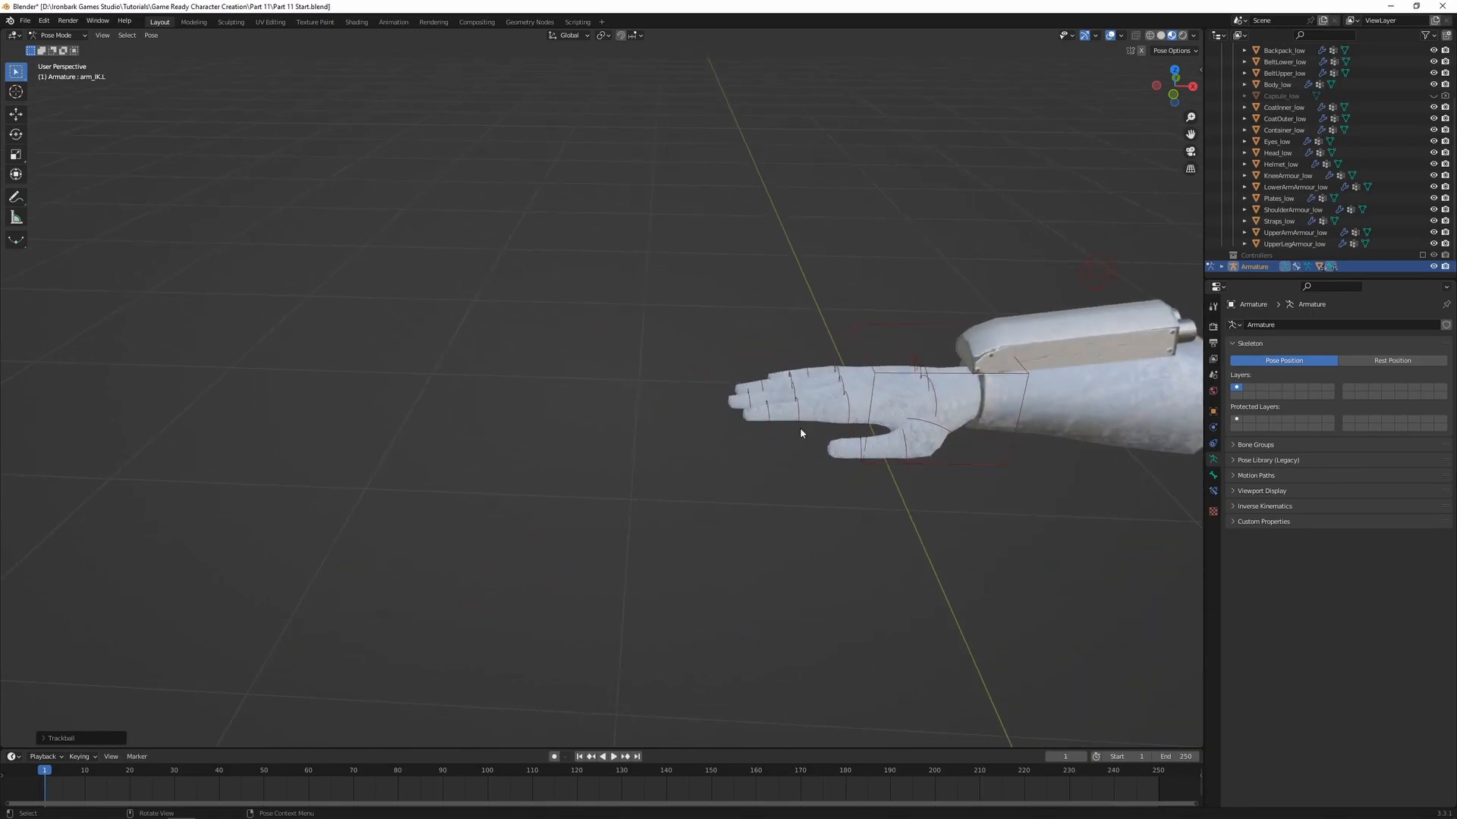
pyautogui.keyDown('shift'); pyautogui.moveTo(780, 426); pyautogui.dragTo(674, 420, button='middle'); pyautogui.keyUp('shift')
pyautogui.click(736, 404)
pyautogui.scroll(2, 733, 410)
pyautogui.keyDown('shift'); pyautogui.moveTo(688, 483); pyautogui.dragTo(598, 487, button='middle'); pyautogui.keyUp('shift')
pyautogui.press('r')
pyautogui.press('x')
# Select the base bones of the right hand's four fingers and test curling them together about local X
pyautogui.press('x')
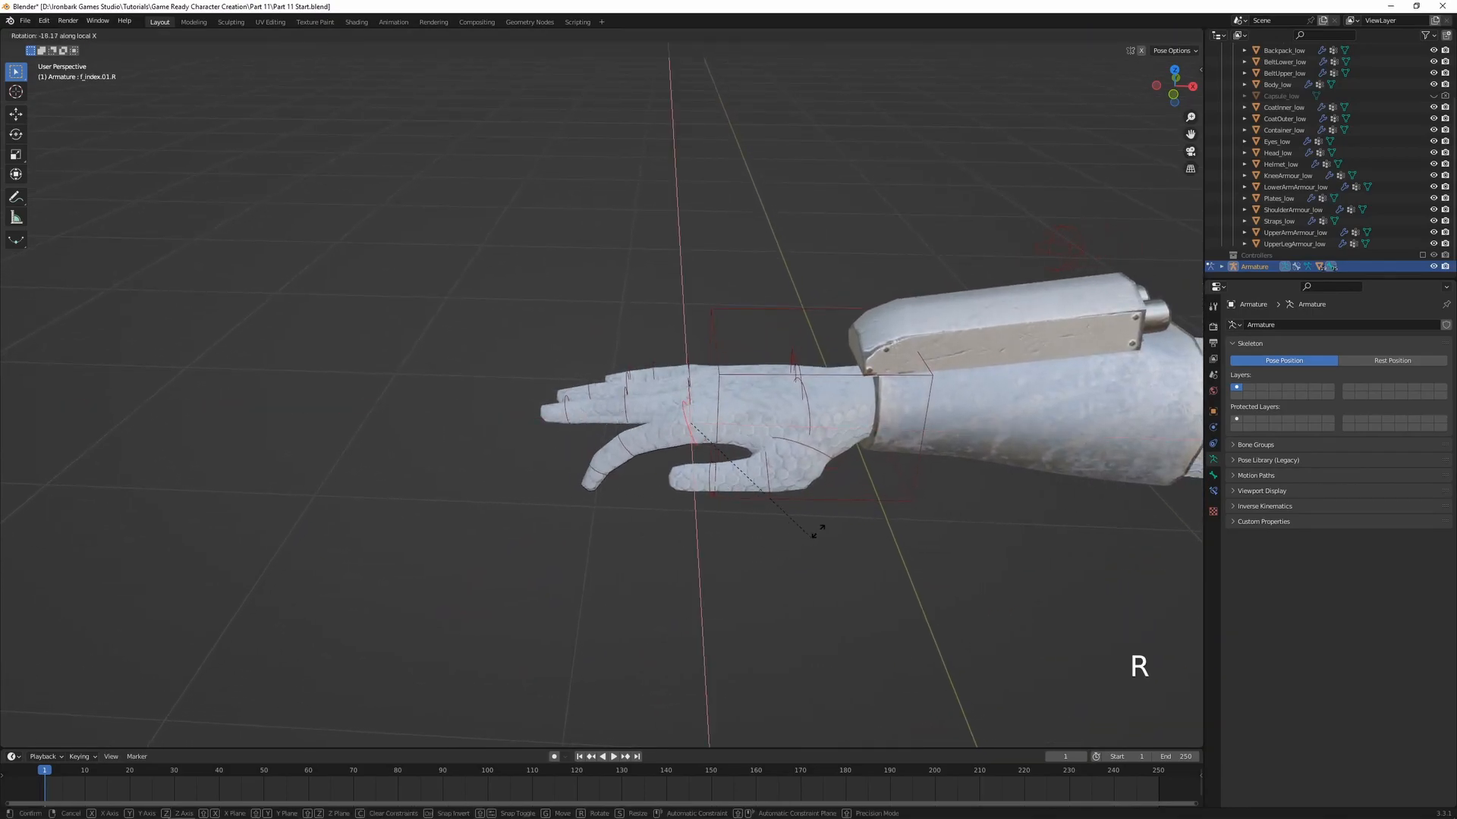
pyautogui.rightClick(771, 494)
pyautogui.moveTo(654, 394); pyautogui.dragTo(647, 457, button='middle')
pyautogui.keyDown('shift'); pyautogui.moveTo(647, 457); pyautogui.dragTo(617, 657, button='middle'); pyautogui.keyUp('shift')
pyautogui.keyDown('shift'); pyautogui.click(652, 378); pyautogui.keyUp('shift')
pyautogui.keyDown('shift'); pyautogui.click(650, 349); pyautogui.keyUp('shift')
pyautogui.keyDown('shift'); pyautogui.click(654, 323); pyautogui.keyUp('shift')
pyautogui.moveTo(716, 585); pyautogui.dragTo(677, 463, button='middle')
pyautogui.press('r')
pyautogui.press('x')
pyautogui.press('x')
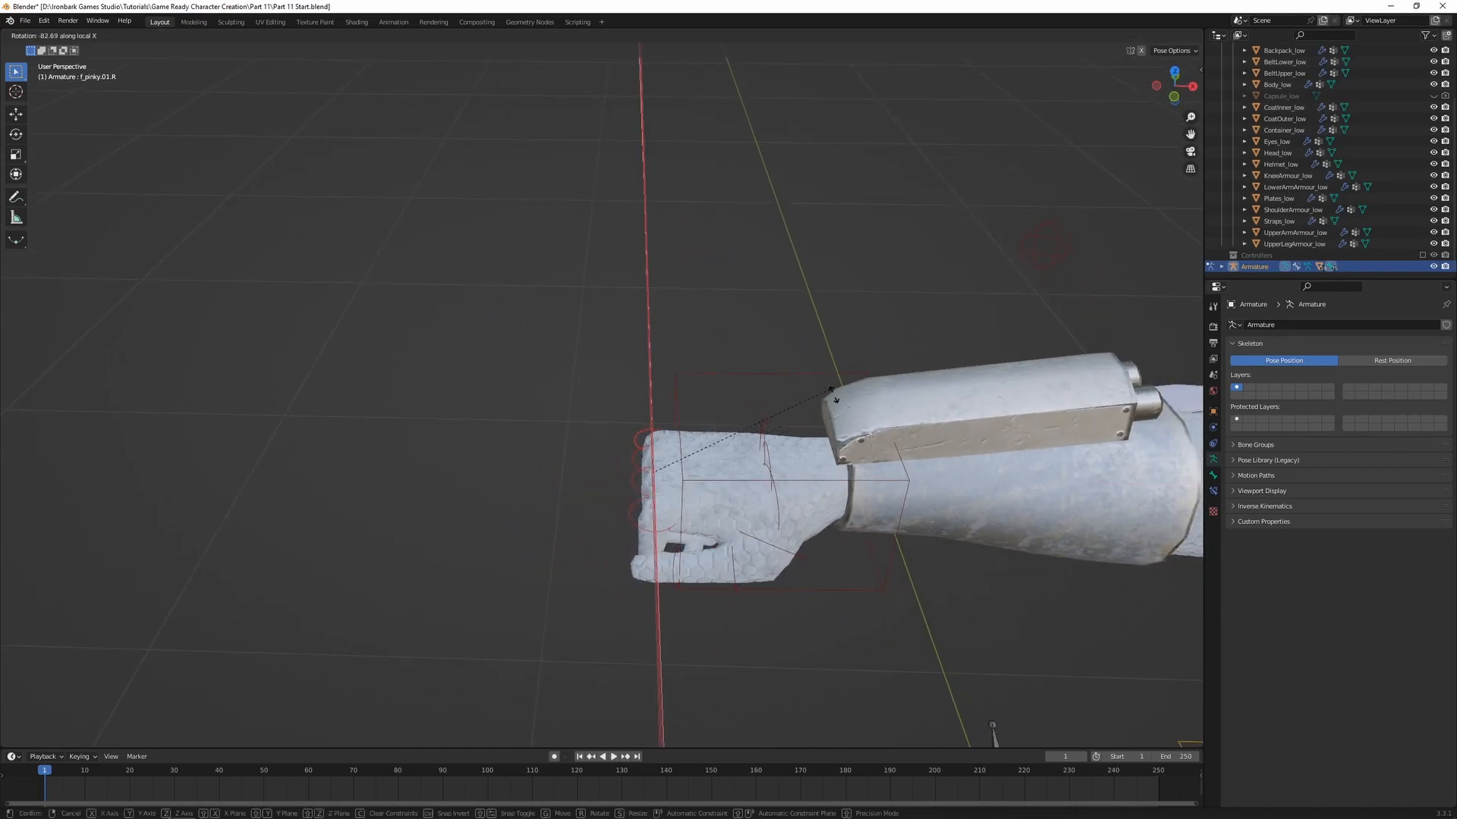
pyautogui.rightClick(740, 547)
pyautogui.scroll(-9, 719, 519)
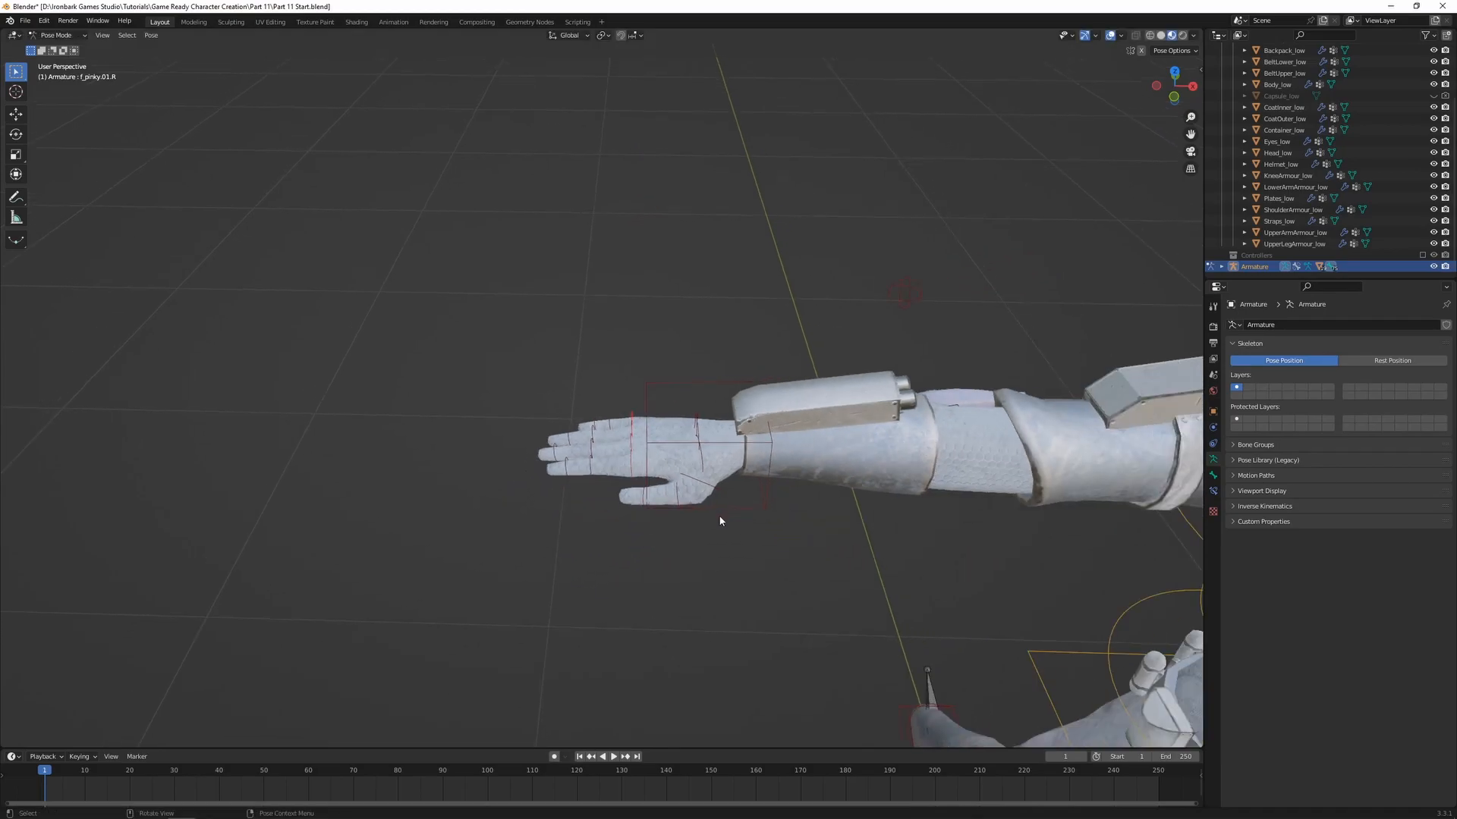
# Select the head bone and trackball-rotate it to test how the helmet follows
pyautogui.moveTo(781, 523); pyautogui.dragTo(705, 489, button='middle')
pyautogui.keyDown('shift'); pyautogui.moveTo(706, 489); pyautogui.dragTo(493, 455, button='middle'); pyautogui.keyUp('shift')
pyautogui.scroll(4, 569, 463)
pyautogui.moveTo(607, 482); pyautogui.dragTo(687, 455, button='middle')
pyautogui.click(762, 255)
pyautogui.moveTo(762, 254); pyautogui.dragTo(692, 422, button='middle')
pyautogui.scroll(5, 644, 412)
pyautogui.scroll(-4, 667, 262)
pyautogui.keyDown('shift'); pyautogui.moveTo(692, 422); pyautogui.dragTo(698, 469, button='middle'); pyautogui.keyUp('shift')
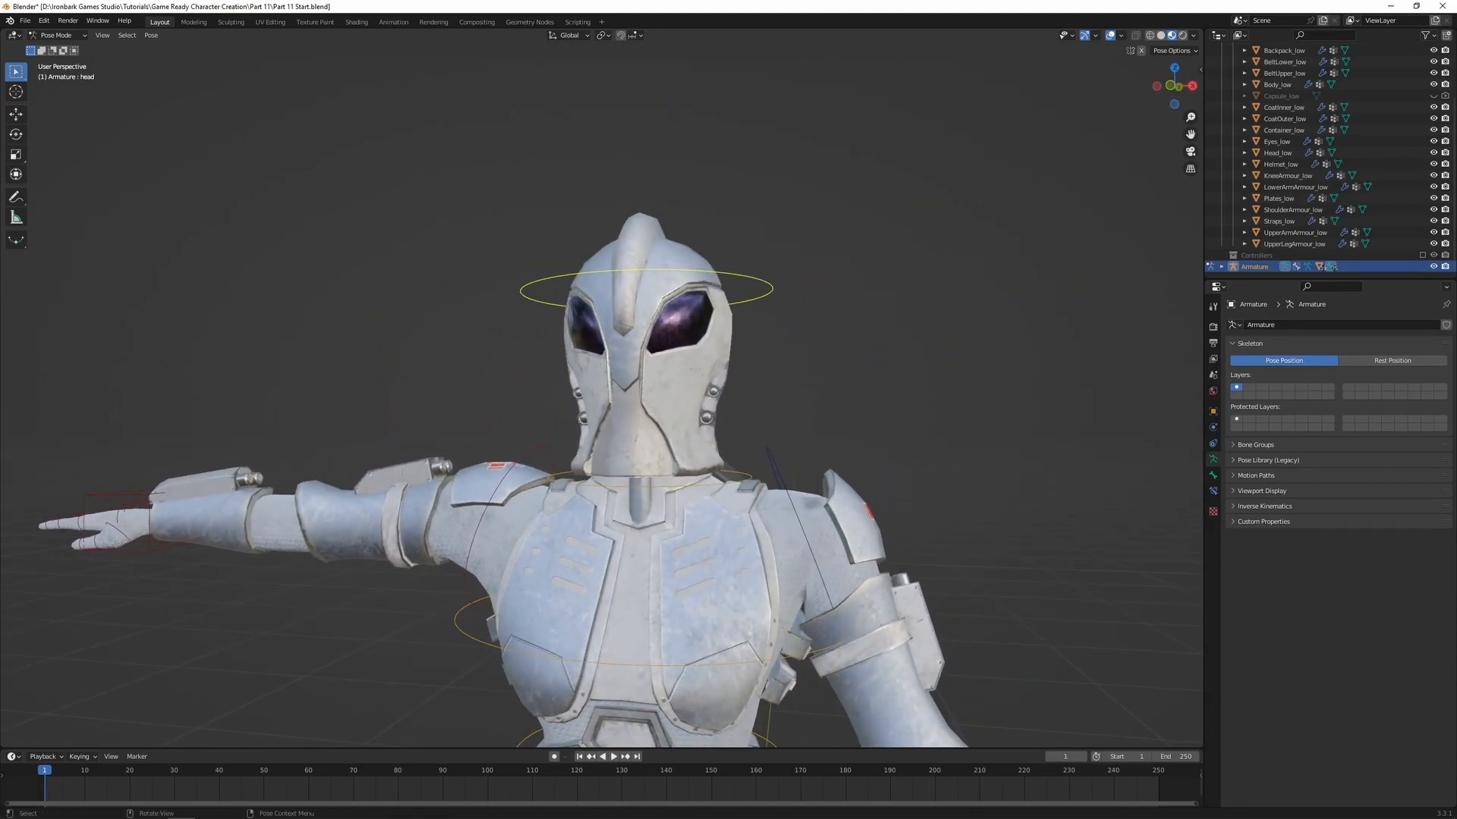
pyautogui.press('r')
pyautogui.press('r')
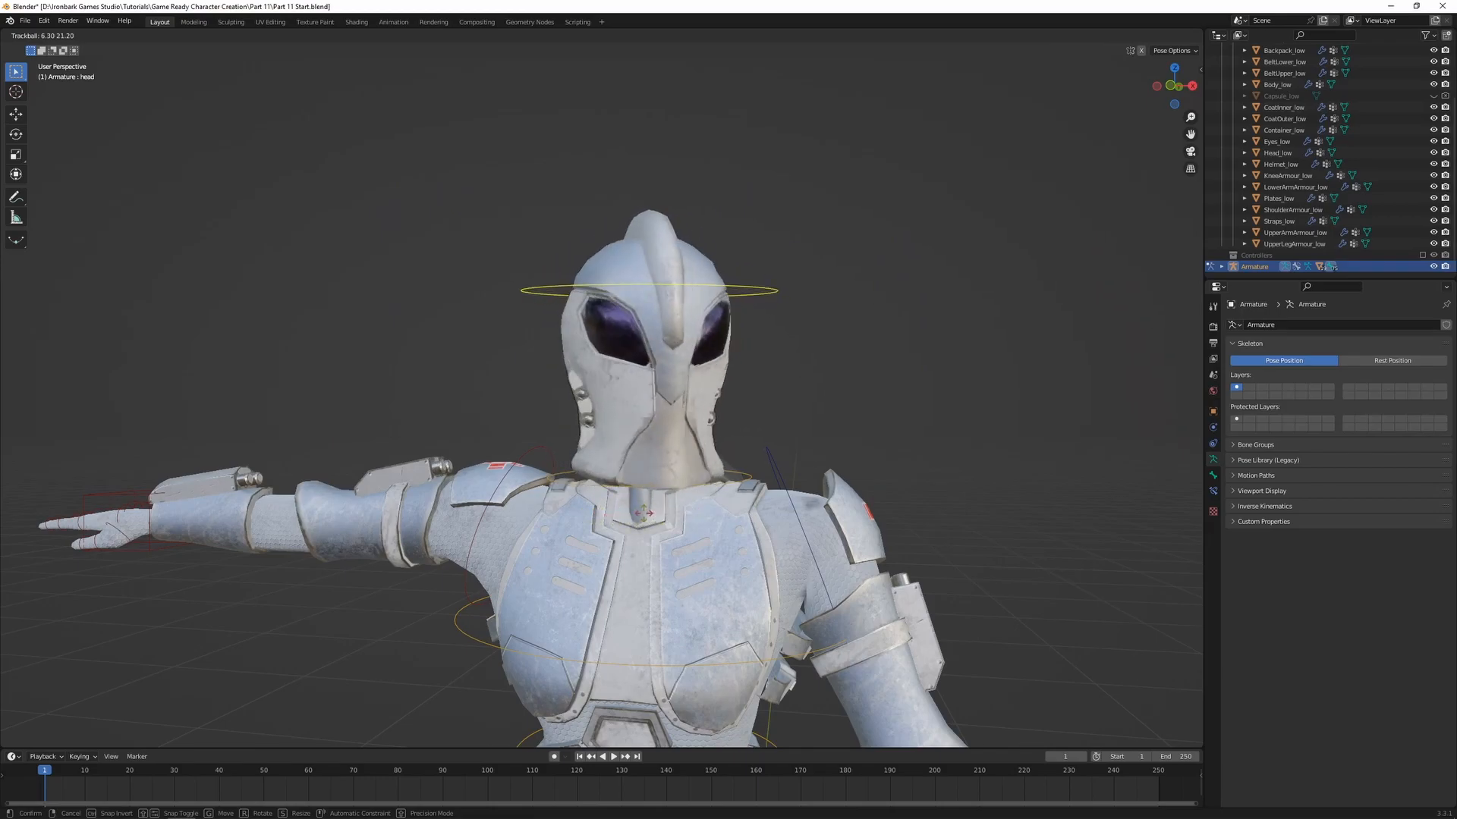
pyautogui.click(715, 511)
# Test rotating the head bone again from another angle, then cancel the rotation
pyautogui.moveTo(714, 512); pyautogui.dragTo(796, 470, button='middle')
pyautogui.press('r')
pyautogui.rightClick(650, 501)
# Test tilting the neck bone forward in side view, then cancel the rotation
pyautogui.click(613, 458)
pyautogui.moveTo(616, 463); pyautogui.dragTo(636, 477, button='middle')
pyautogui.press('r')
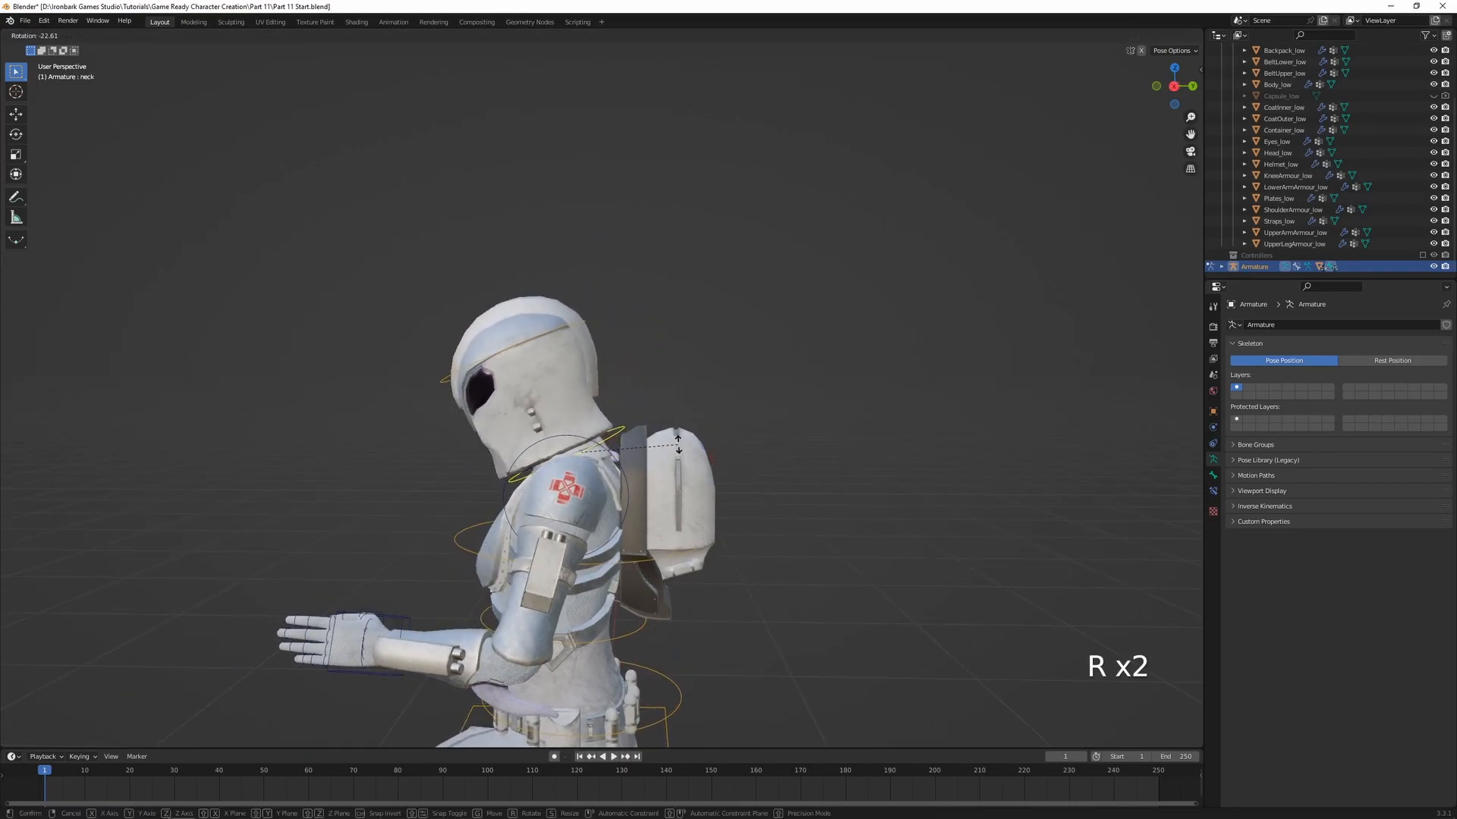
pyautogui.rightClick(644, 497)
pyautogui.scroll(-4, 621, 559)
# Select all the armature's bones and clear their rotation and location
pyautogui.moveTo(620, 559); pyautogui.dragTo(753, 487, button='middle')
pyautogui.press('a')
pyautogui.hotkey('alt', 'r')
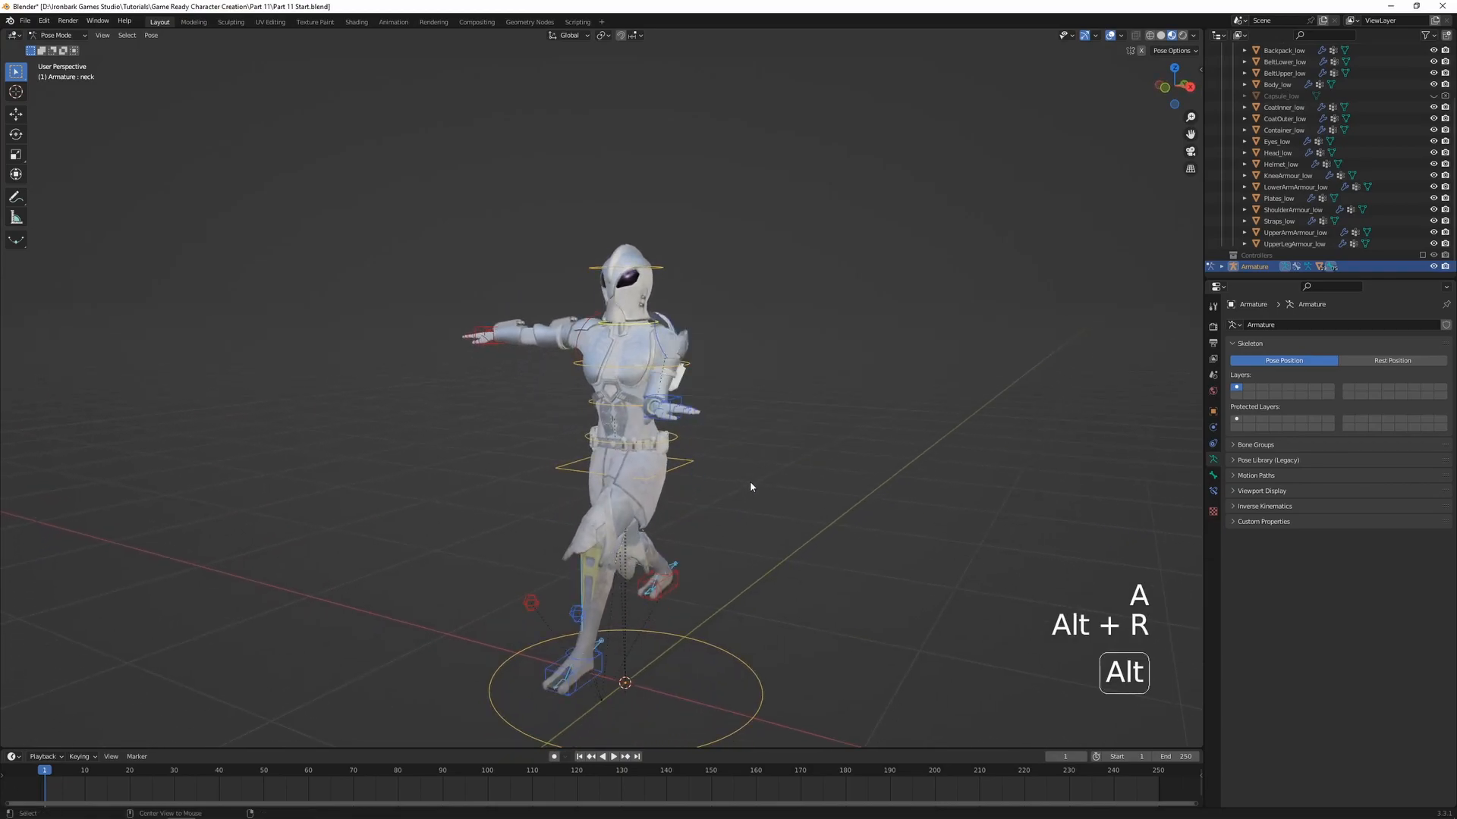
pyautogui.hotkey('alt', 'g')
pyautogui.keyDown('shift'); pyautogui.moveTo(706, 499); pyautogui.dragTo(728, 489, button='middle'); pyautogui.keyUp('shift')
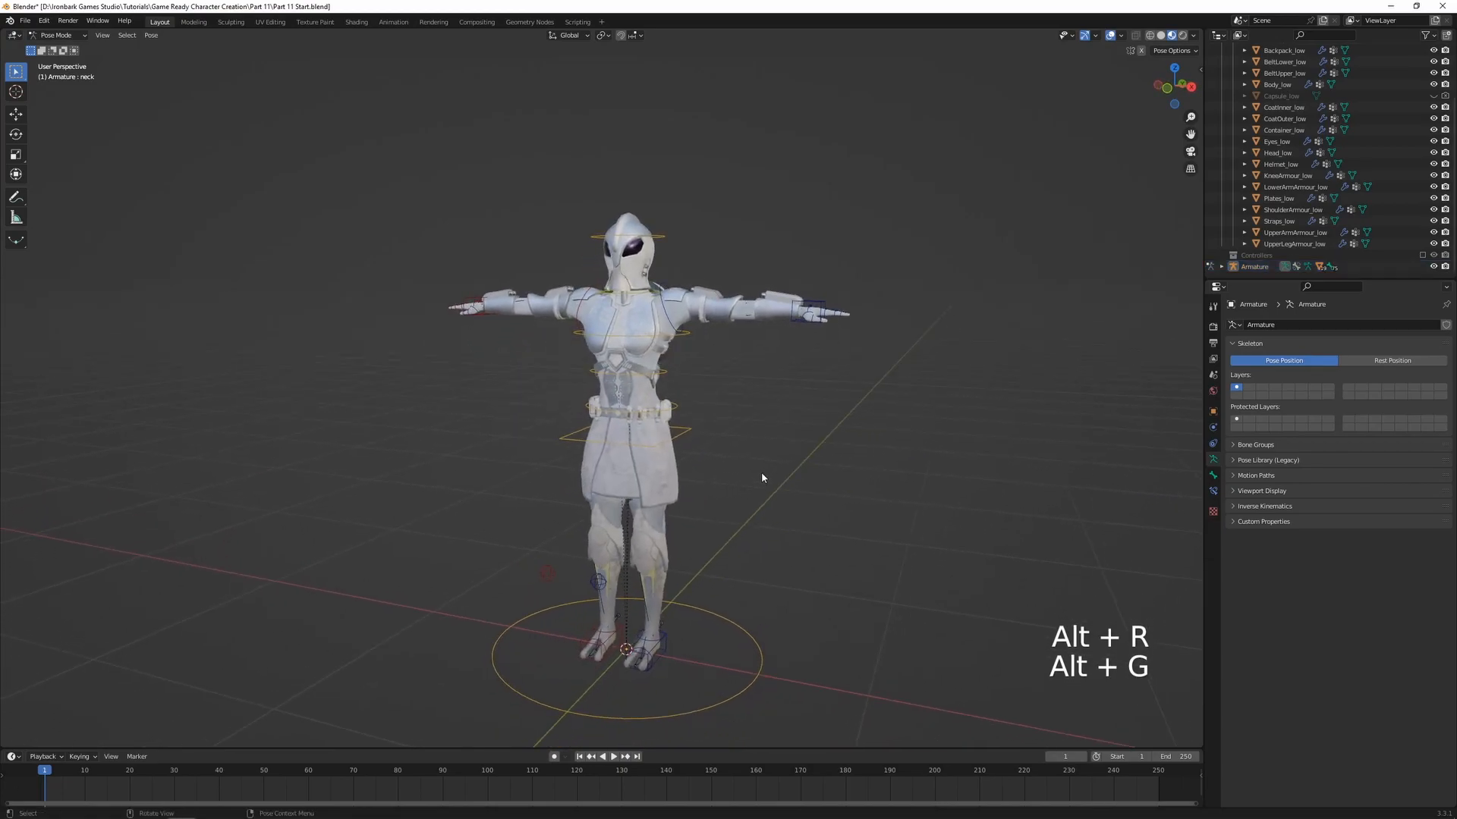